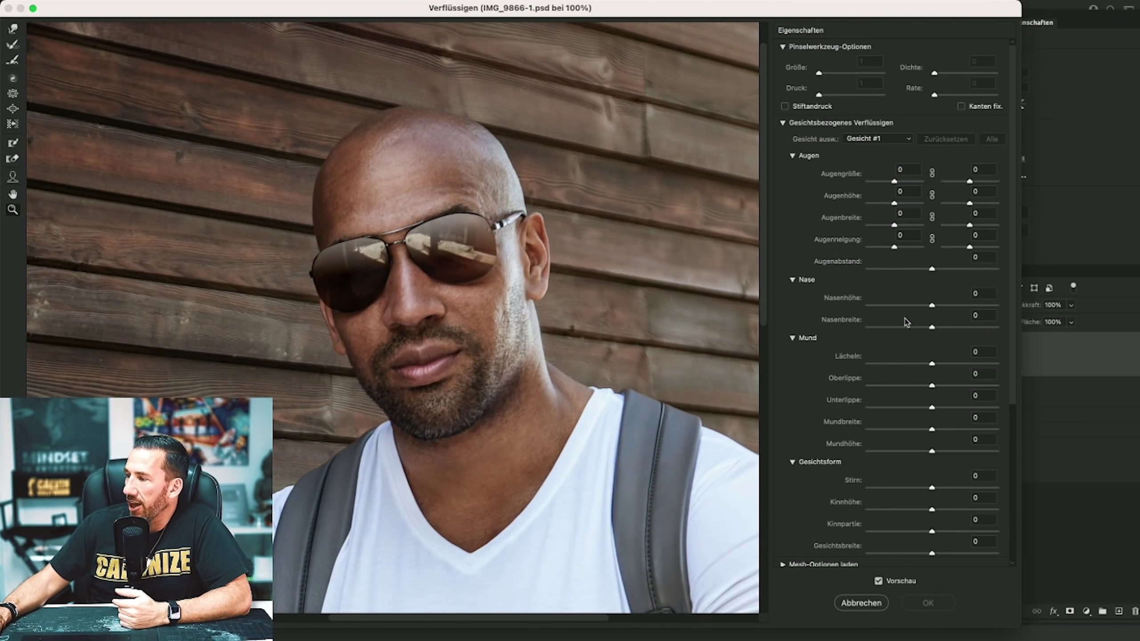
Raise the Face-Aware Liquify mouth Smile slider to 52.
{"action": "mouse_move", "coordinate": [931, 363]}
{"action": "left_mouse_down"}
{"action": "mouse_move", "coordinate": [975, 361]}
{"action": "mouse_move", "coordinate": [947, 363]}
{"action": "left_mouse_up"}
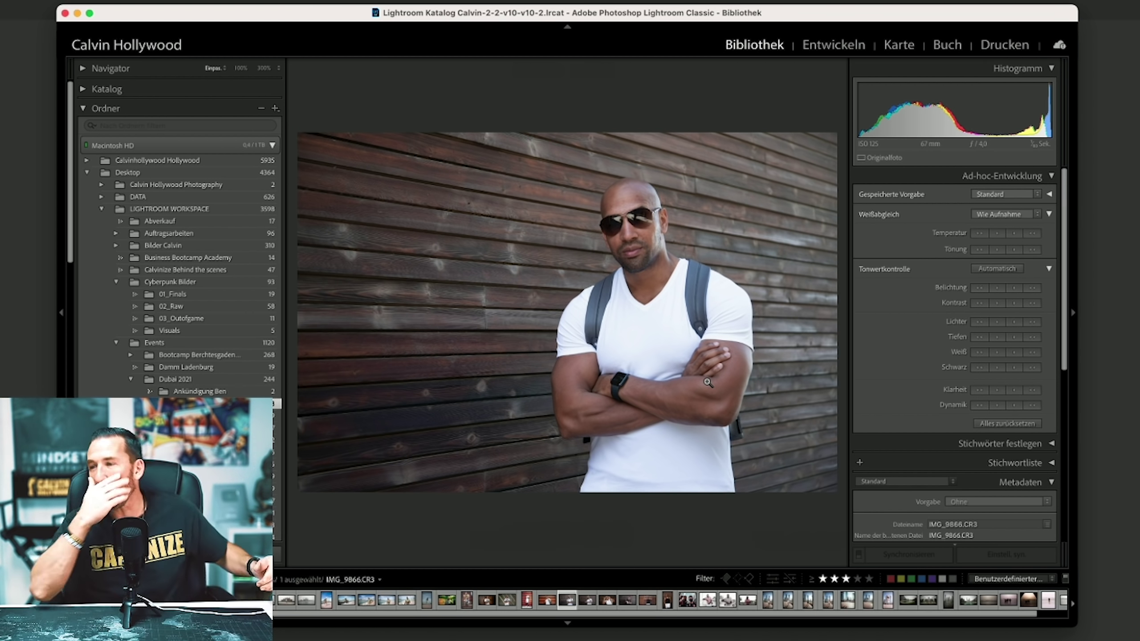
Switch IMG_9866.CR3 from Library to the Develop module using the D shortcut.
{"action": "key", "text": "d"}
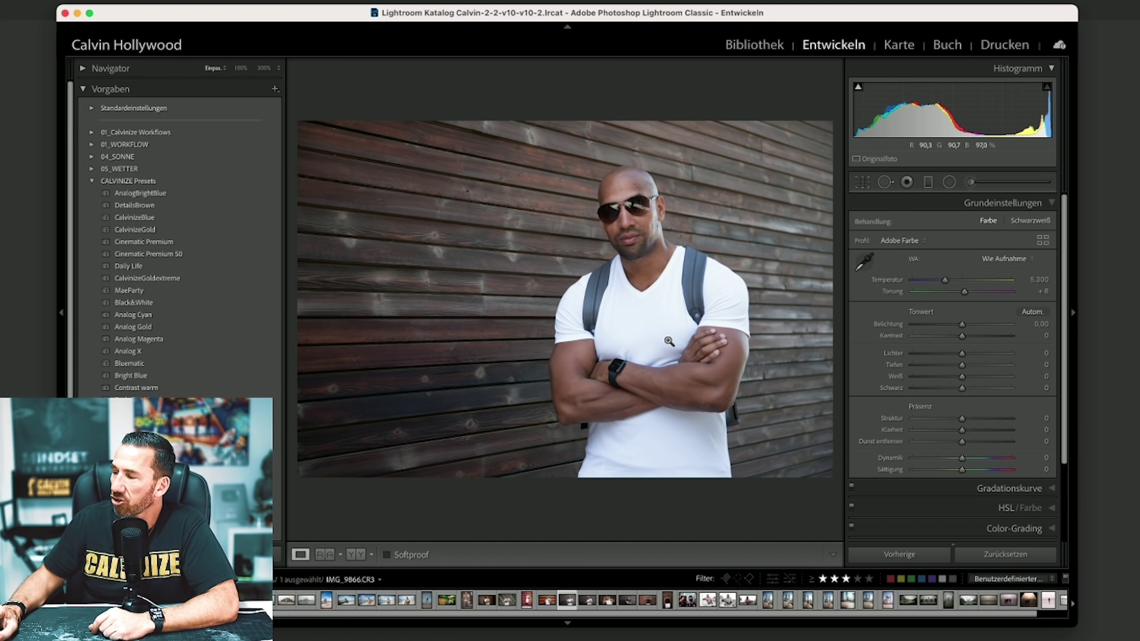
{"action": "left_click", "coordinate": [633, 213]}
{"action": "scroll", "coordinate": [883, 353], "scroll_direction": "down", "scroll_amount": 5}
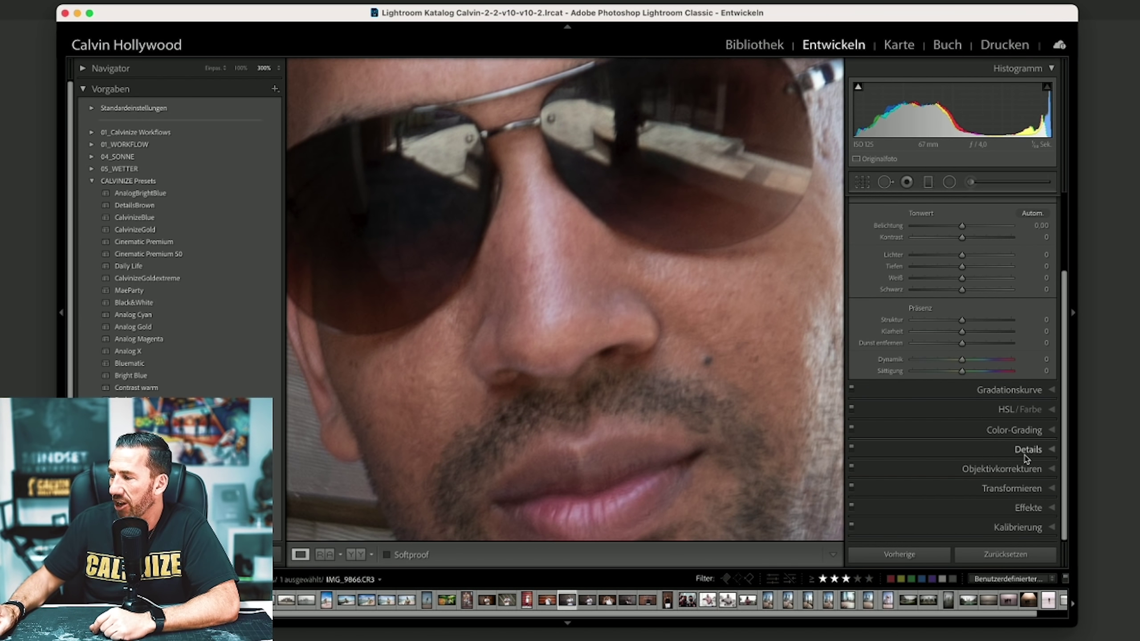
{"action": "left_click", "coordinate": [1027, 450]}
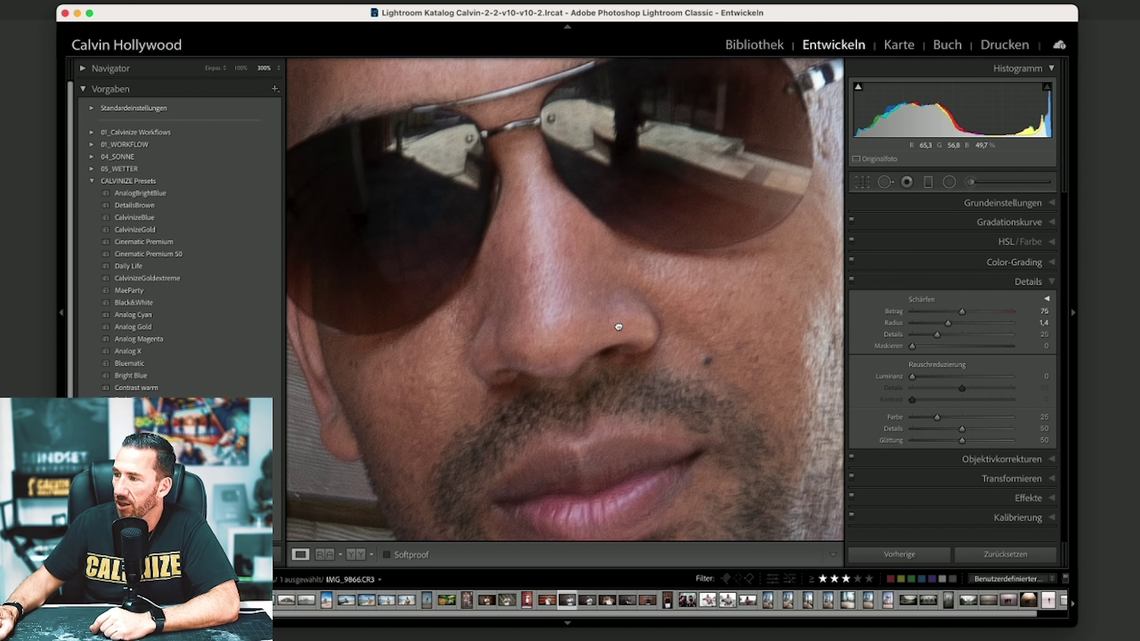
{"action": "left_click", "coordinate": [618, 327]}
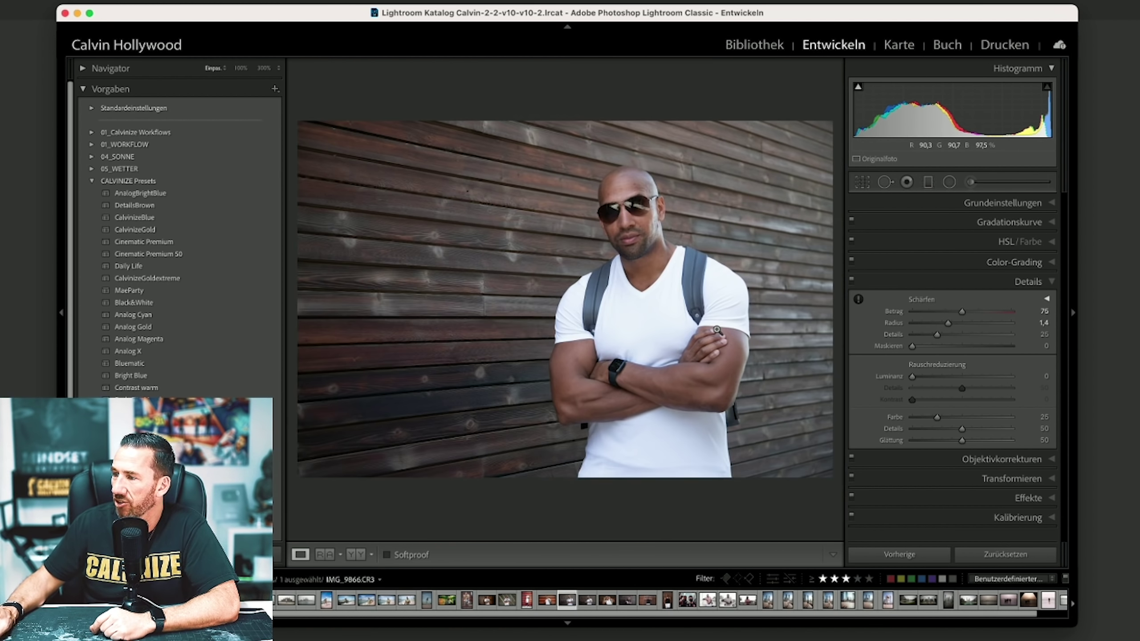
{"action": "left_click", "coordinate": [981, 206]}
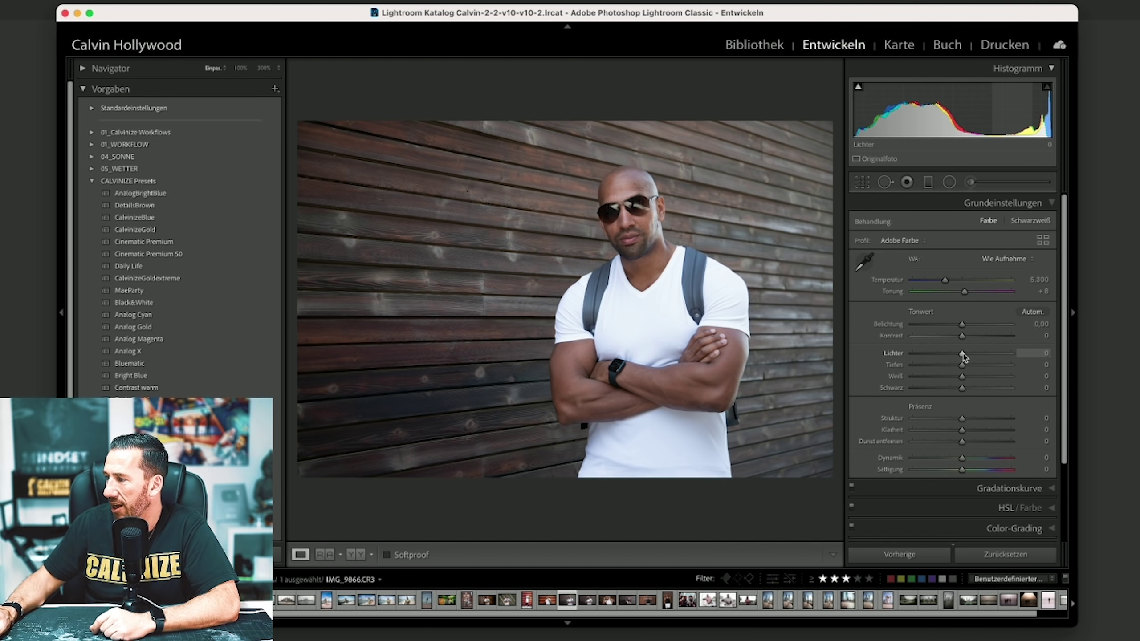
Set Exposure to −0.40, Highlights to −59 and Shadows to +54.
{"action": "left_click_drag", "start_coordinate": [962, 324], "coordinate": [958, 325]}
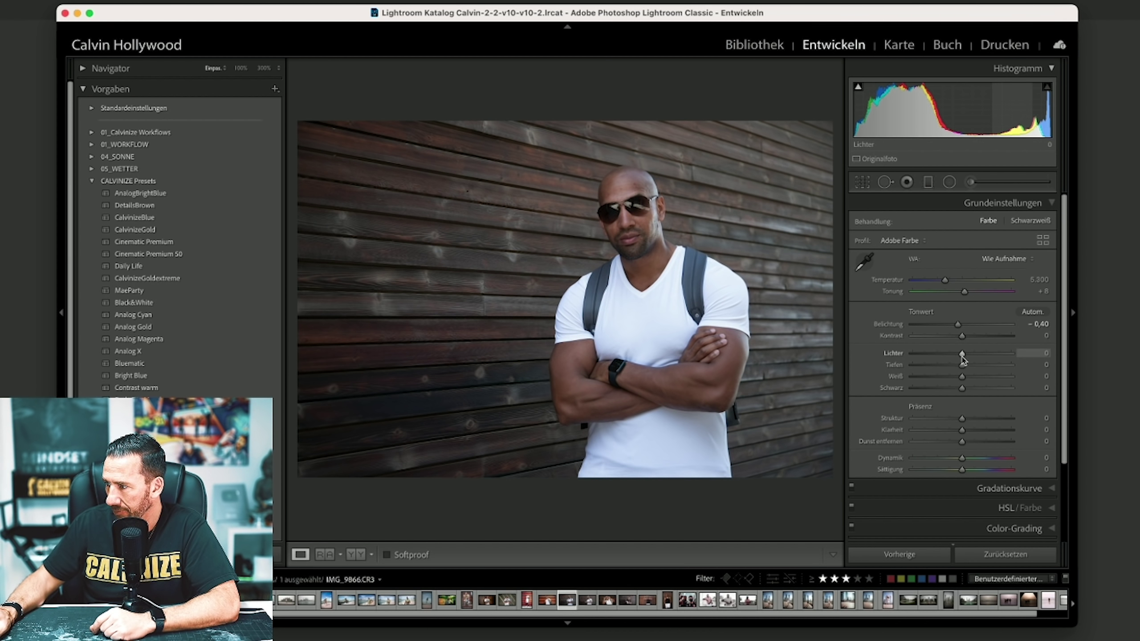
{"action": "left_click_drag", "start_coordinate": [961, 356], "coordinate": [881, 354]}
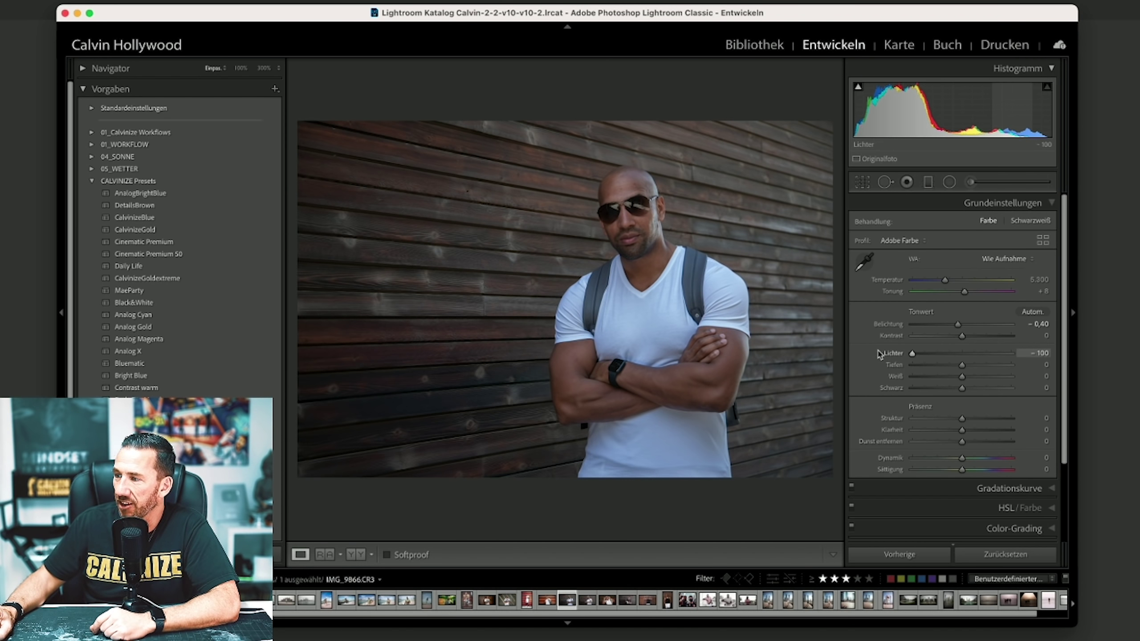
{"action": "left_click_drag", "start_coordinate": [914, 356], "coordinate": [930, 355]}
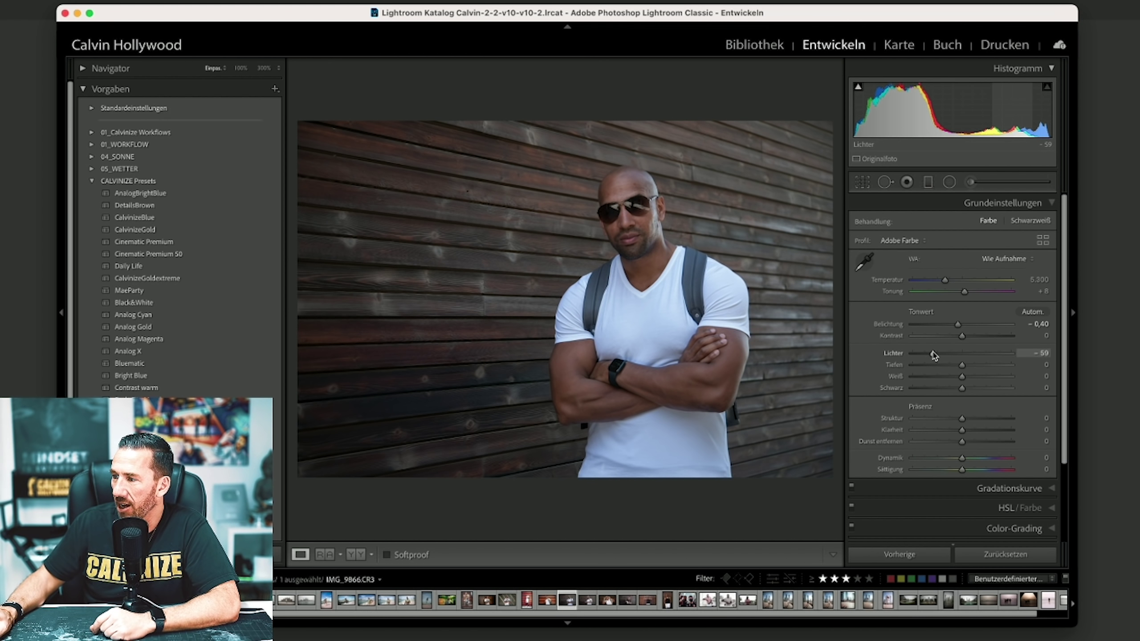
{"action": "mouse_move", "coordinate": [934, 356]}
{"action": "left_mouse_down"}
{"action": "mouse_move", "coordinate": [911, 354]}
{"action": "mouse_move", "coordinate": [931, 354]}
{"action": "left_mouse_up"}
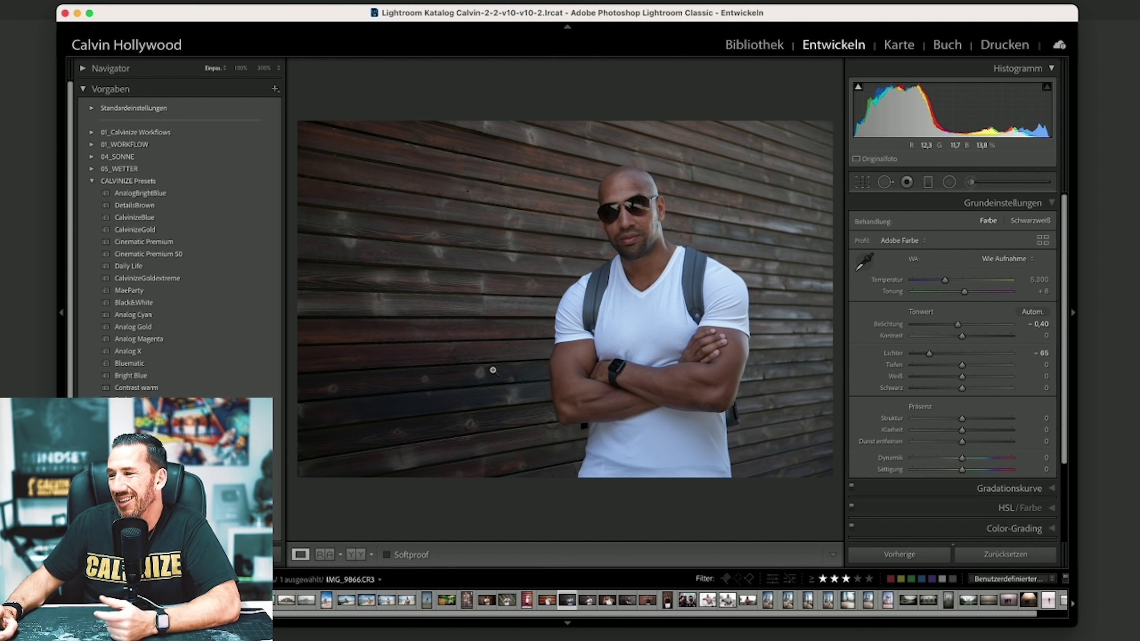
{"action": "mouse_move", "coordinate": [962, 365]}
{"action": "left_mouse_down"}
{"action": "mouse_move", "coordinate": [1029, 368]}
{"action": "mouse_move", "coordinate": [992, 366]}
{"action": "left_mouse_up"}
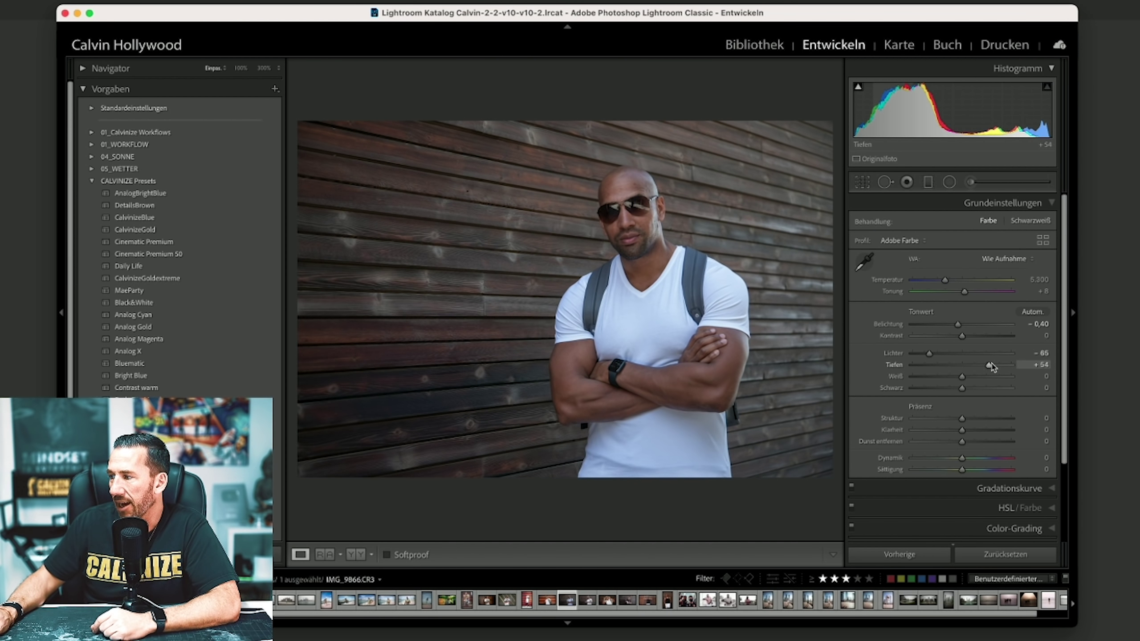
{"action": "left_click_drag", "start_coordinate": [931, 357], "coordinate": [936, 357]}
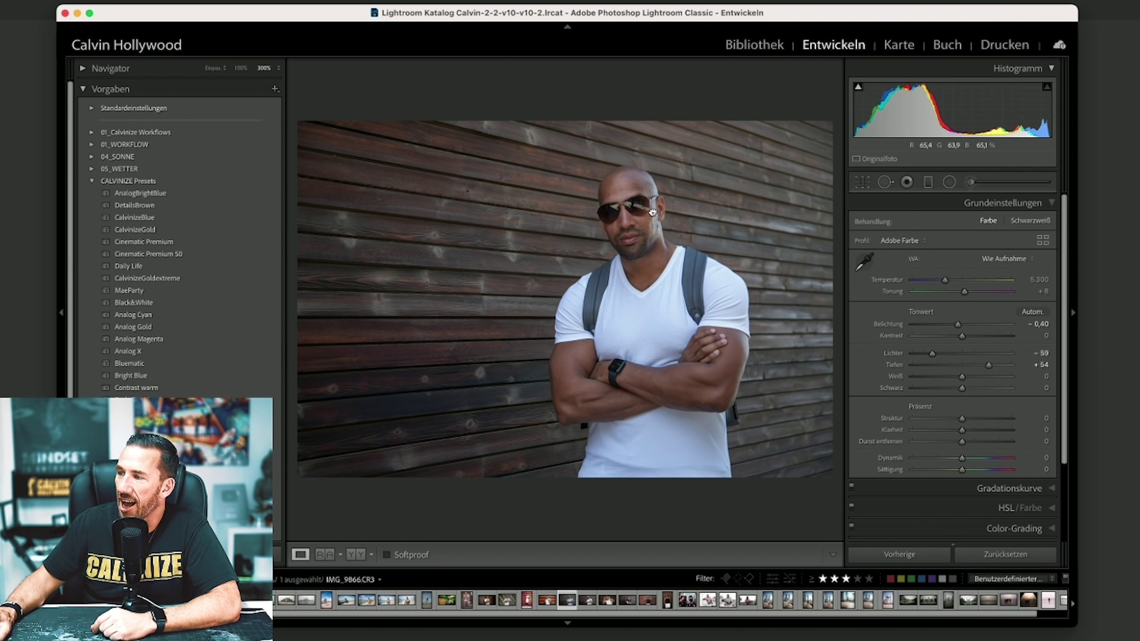
Add +12 Texture while checking the face at 300%.
{"action": "left_click", "coordinate": [647, 217]}
{"action": "left_click_drag", "start_coordinate": [540, 280], "coordinate": [682, 270]}
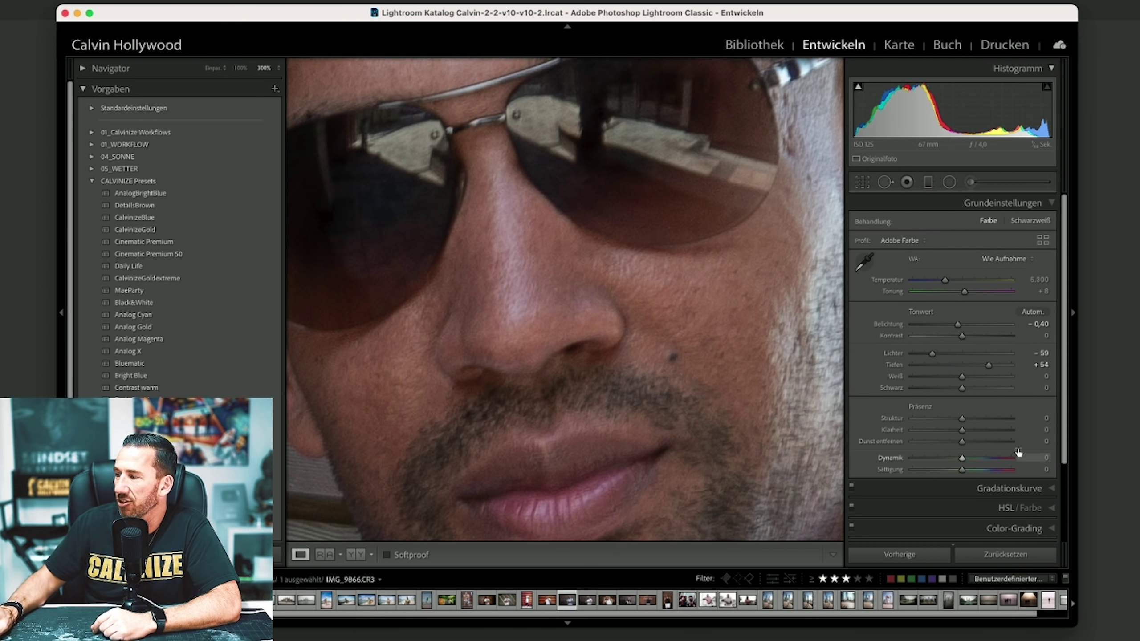
{"action": "left_click_drag", "start_coordinate": [978, 421], "coordinate": [981, 420]}
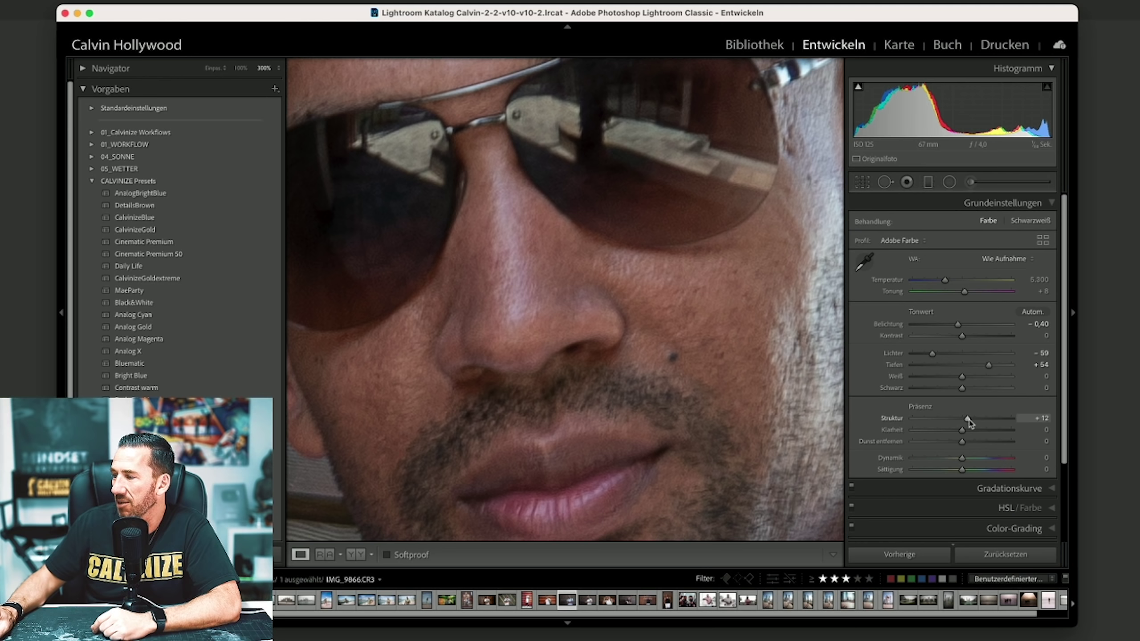
{"action": "left_click", "coordinate": [790, 366]}
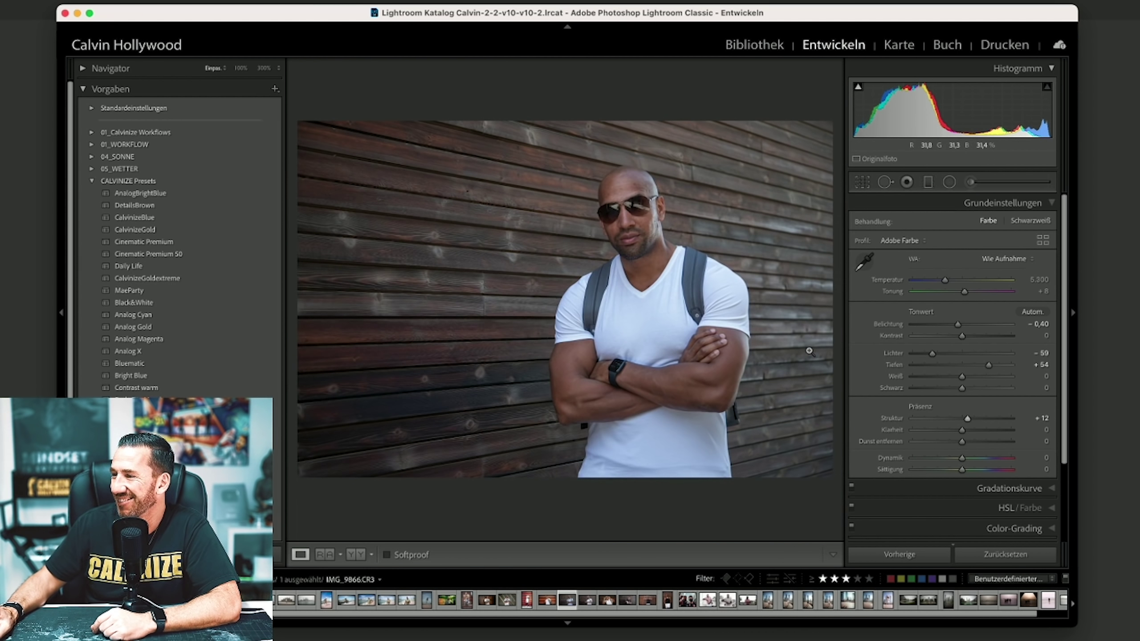
Crop the portrait tighter at a 4 x 5 ratio with a slight straightening rotation.
{"action": "left_click", "coordinate": [861, 182]}
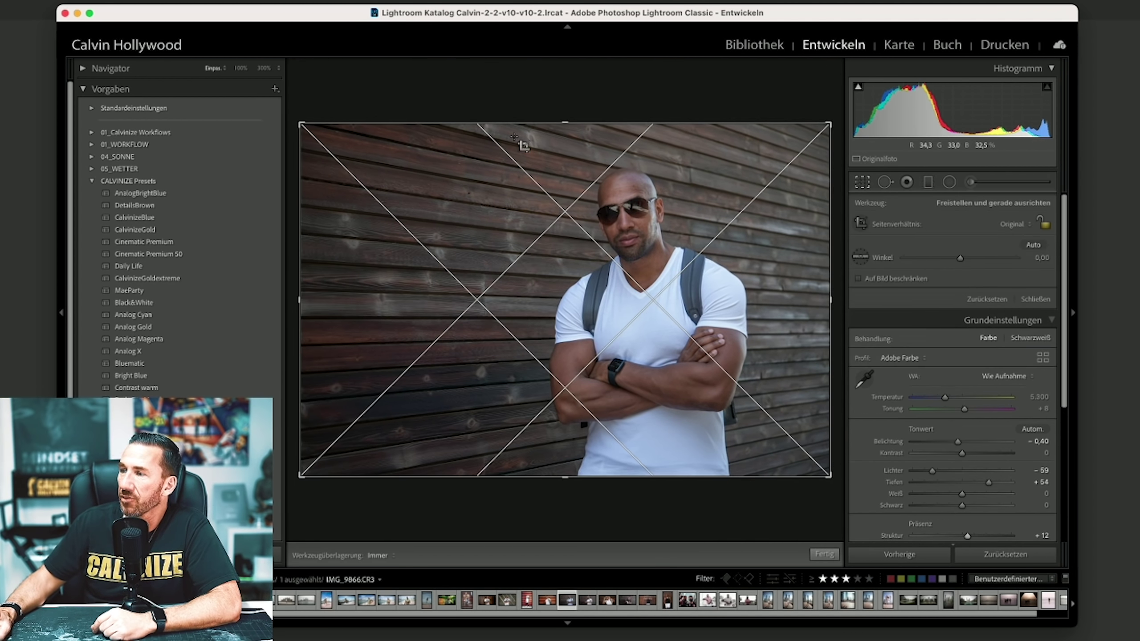
{"action": "left_click_drag", "start_coordinate": [562, 122], "coordinate": [562, 130]}
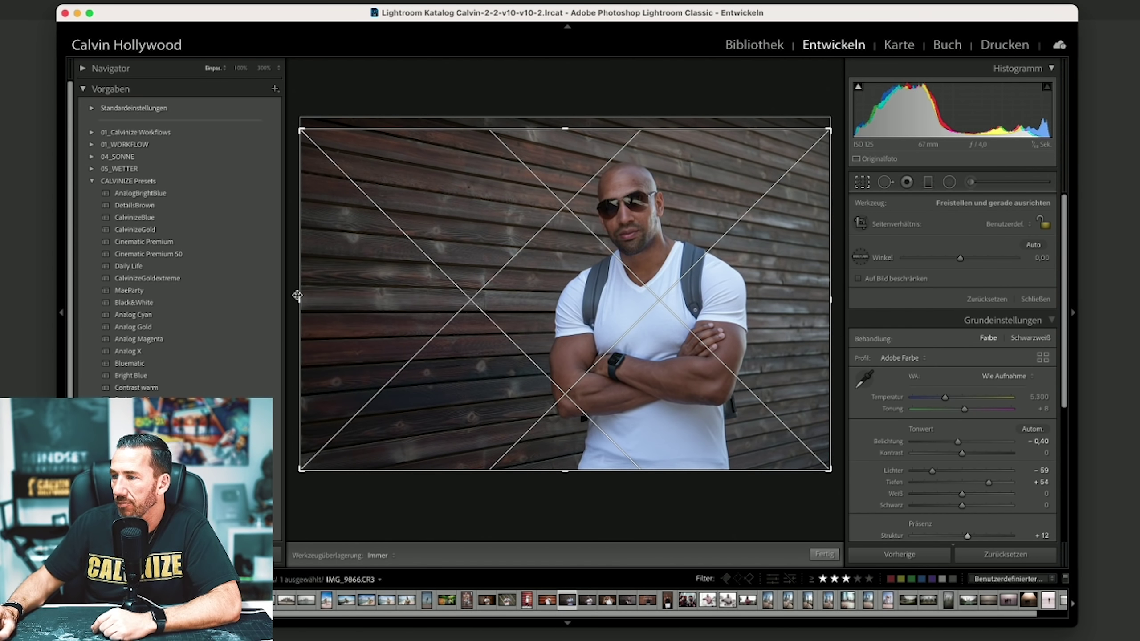
{"action": "left_click_drag", "start_coordinate": [297, 295], "coordinate": [339, 299]}
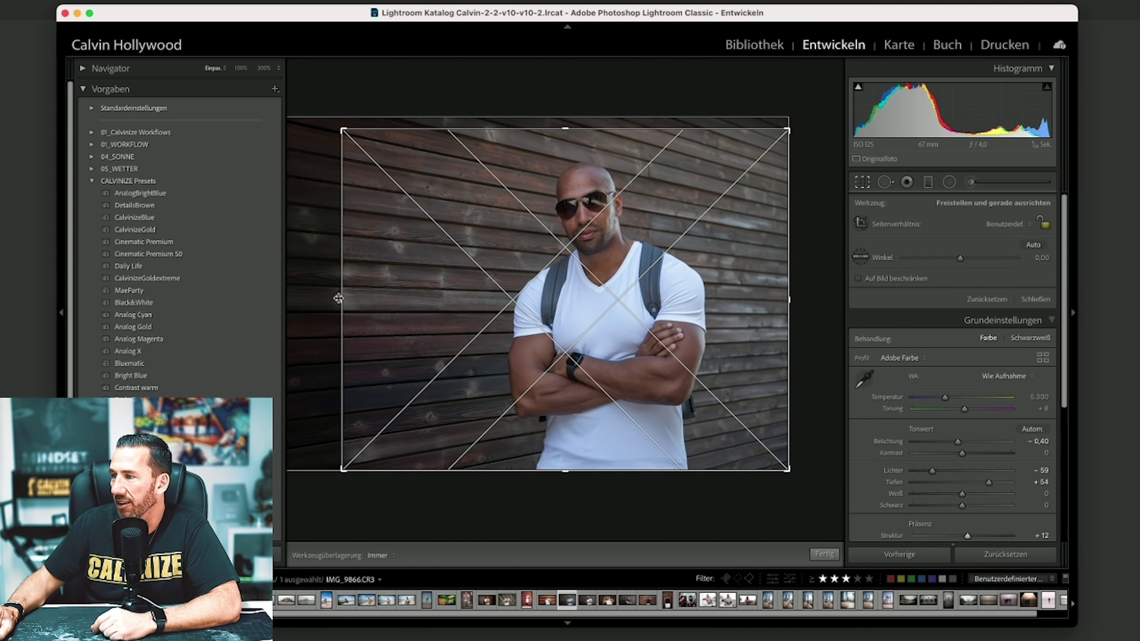
{"action": "left_click_drag", "start_coordinate": [307, 250], "coordinate": [359, 224]}
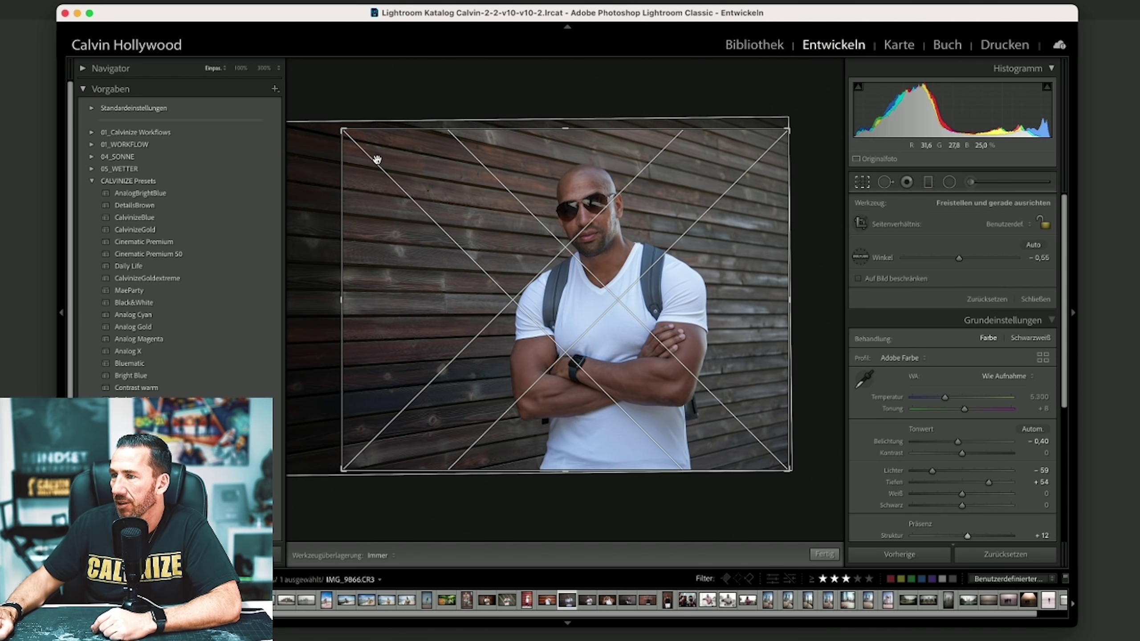
{"action": "left_click_drag", "start_coordinate": [347, 132], "coordinate": [341, 131]}
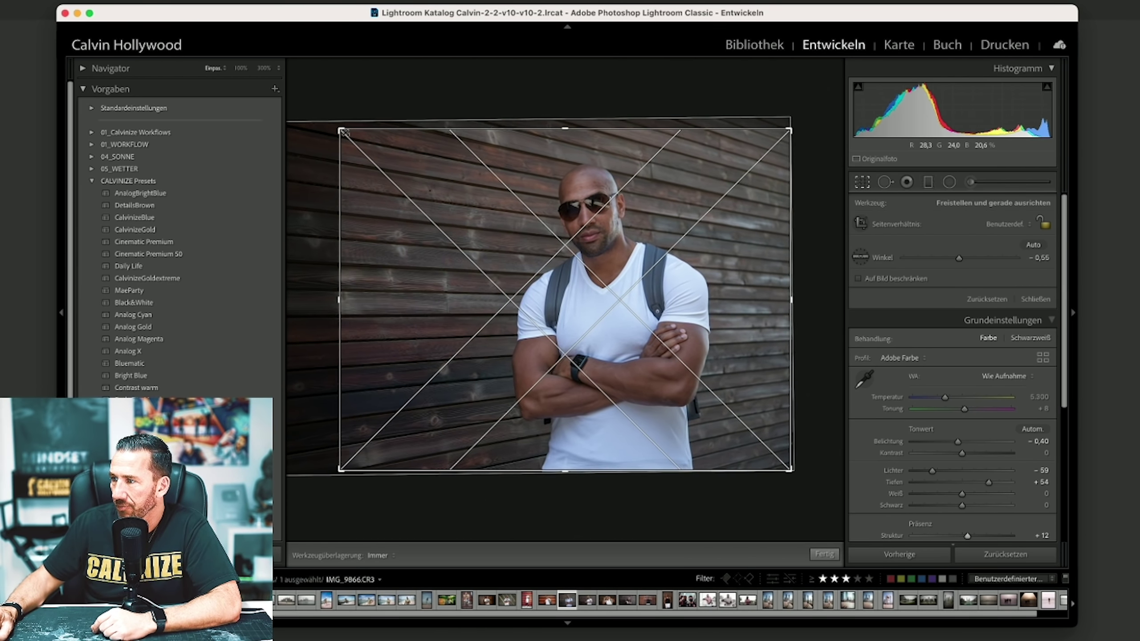
{"action": "left_click", "coordinate": [1005, 224]}
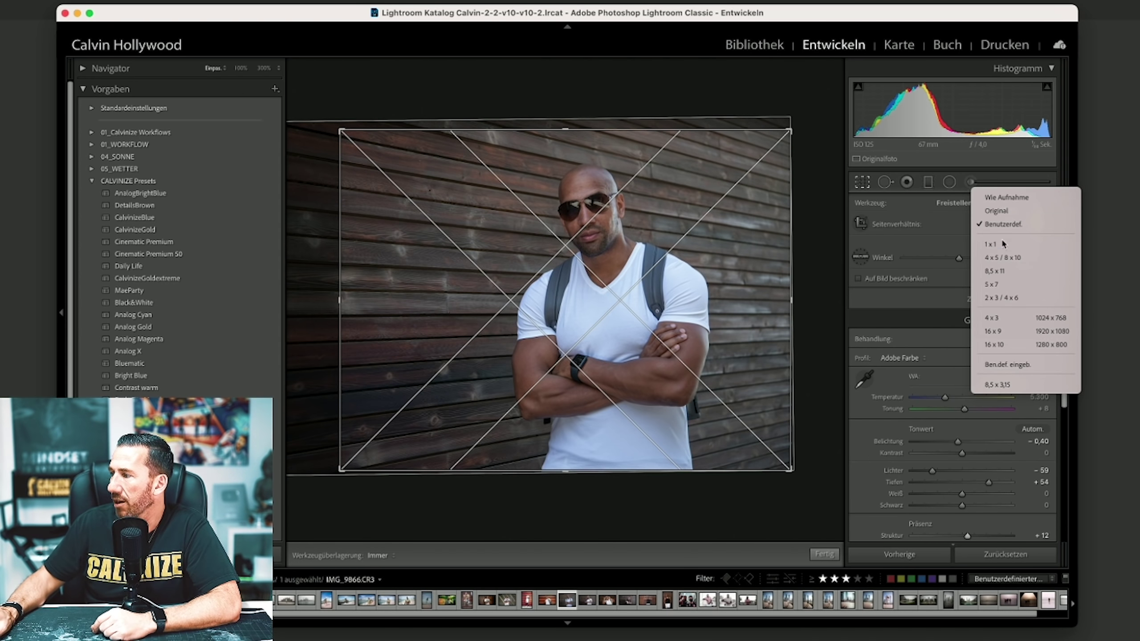
{"action": "left_click", "coordinate": [783, 243]}
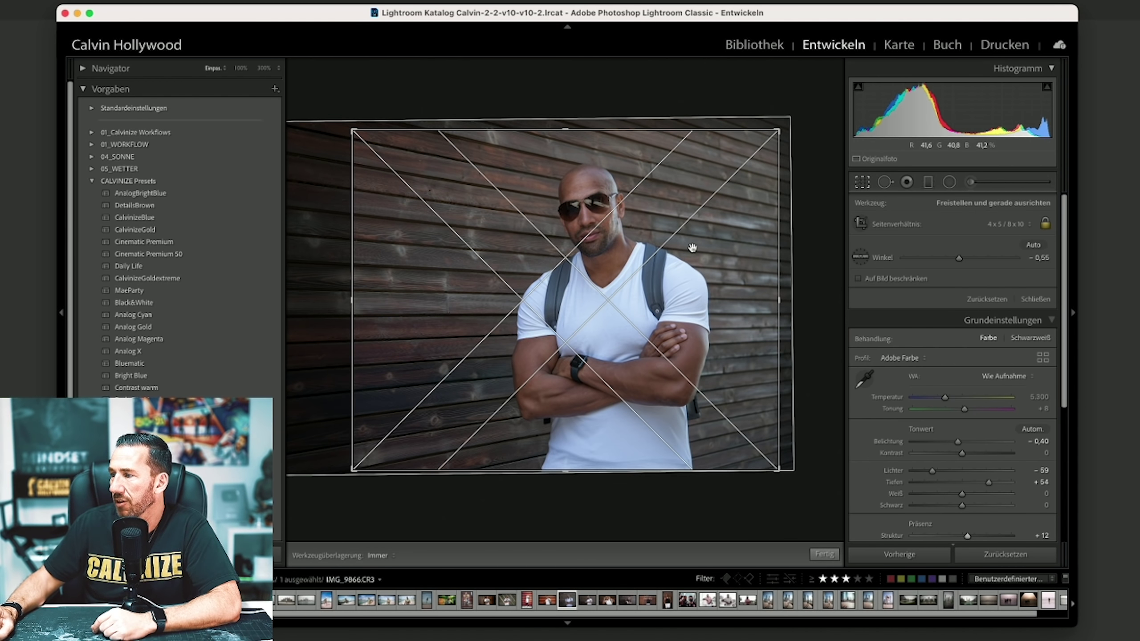
{"action": "mouse_move", "coordinate": [708, 254]}
{"action": "left_mouse_down"}
{"action": "mouse_move", "coordinate": [668, 255]}
{"action": "mouse_move", "coordinate": [666, 239]}
{"action": "left_mouse_up"}
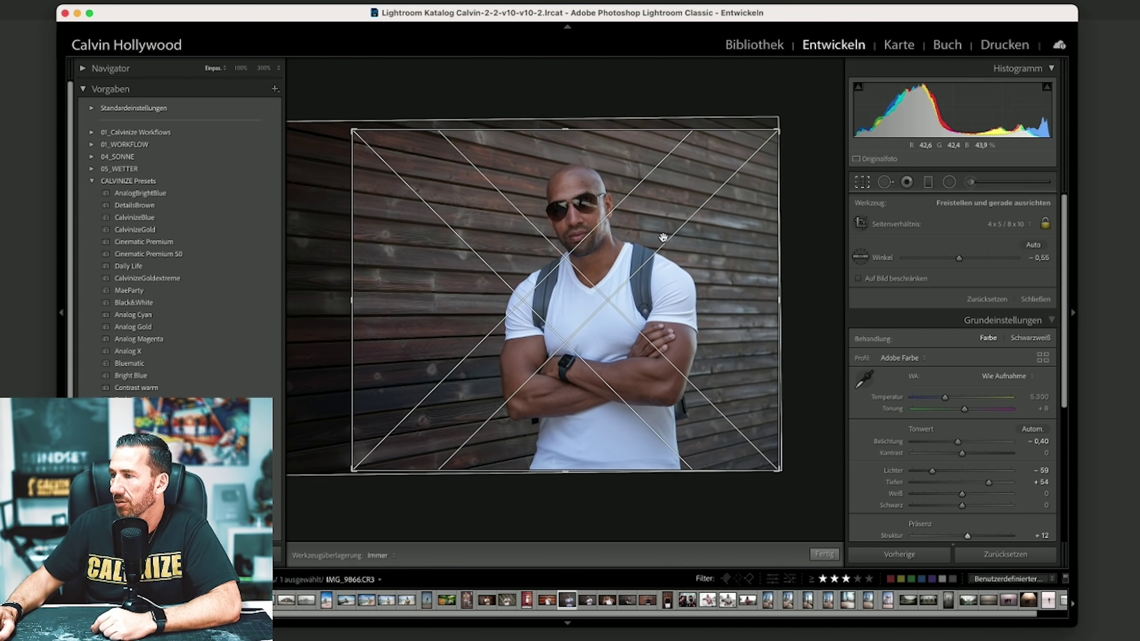
{"action": "left_click_drag", "start_coordinate": [361, 216], "coordinate": [337, 212]}
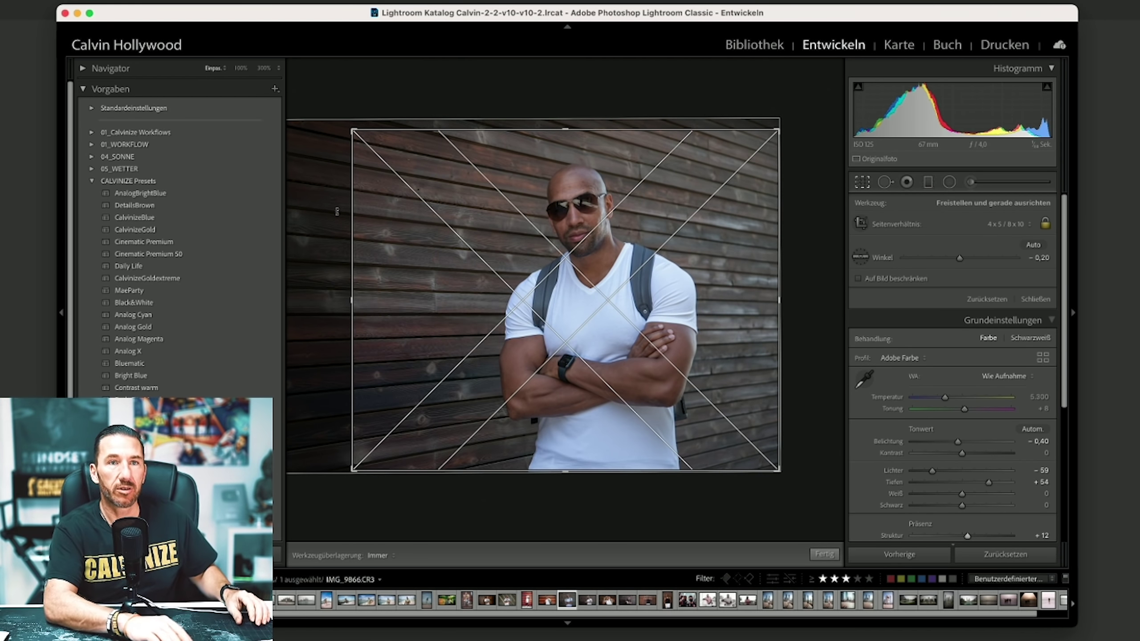
{"action": "key", "text": "Return"}
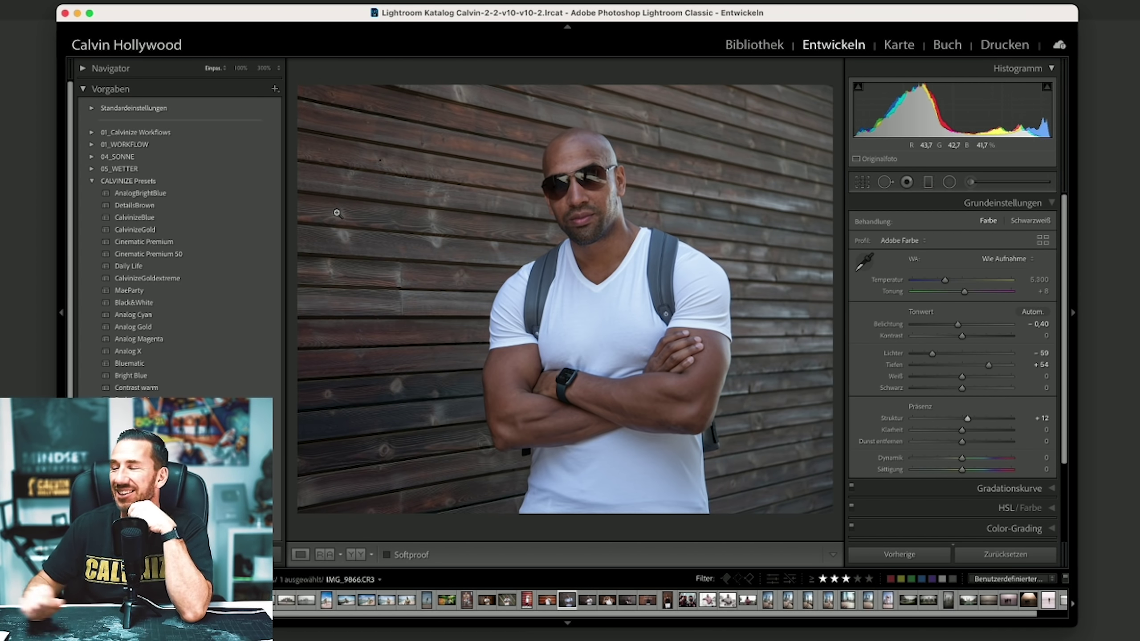
Fine-tune the crop's rotation and apply the final crop.
{"action": "left_click", "coordinate": [859, 182]}
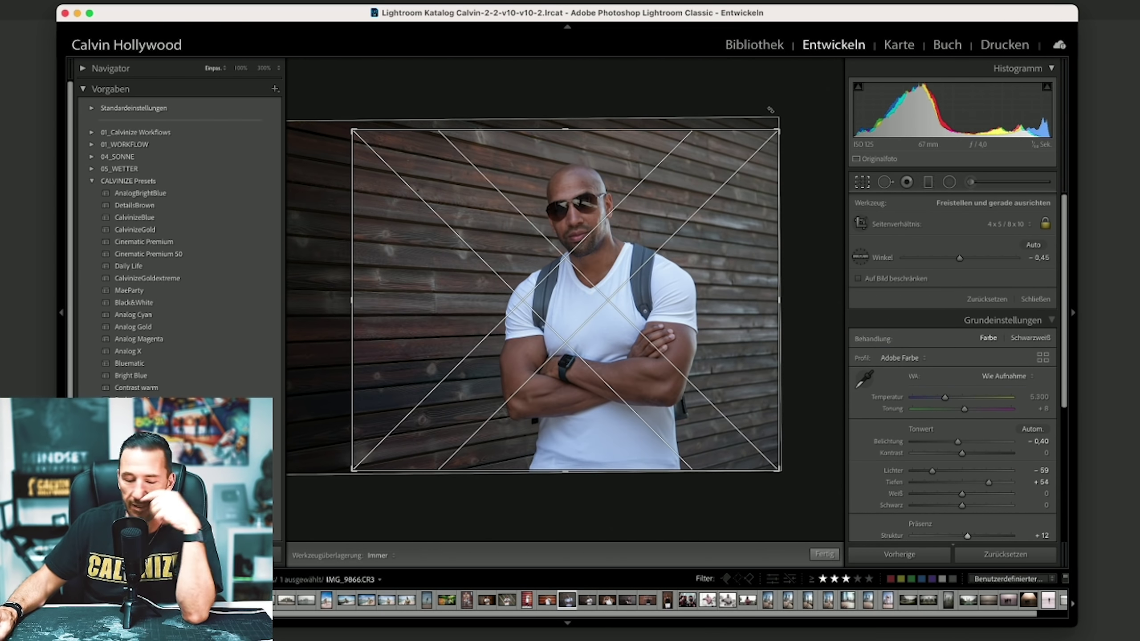
{"action": "key", "text": "r"}
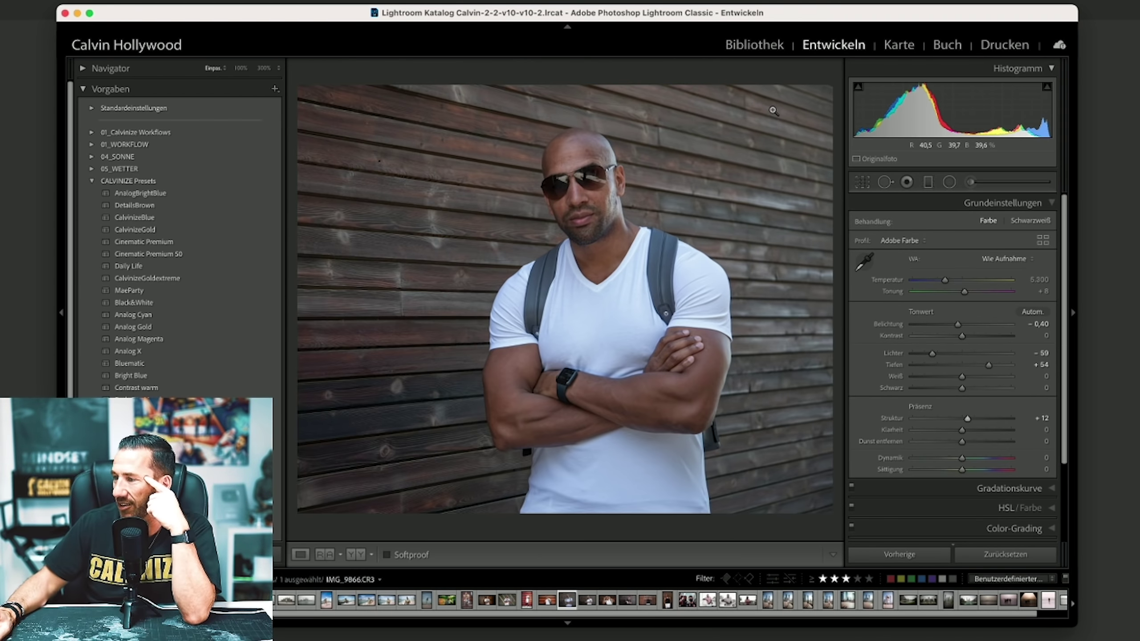
{"action": "key", "text": "r"}
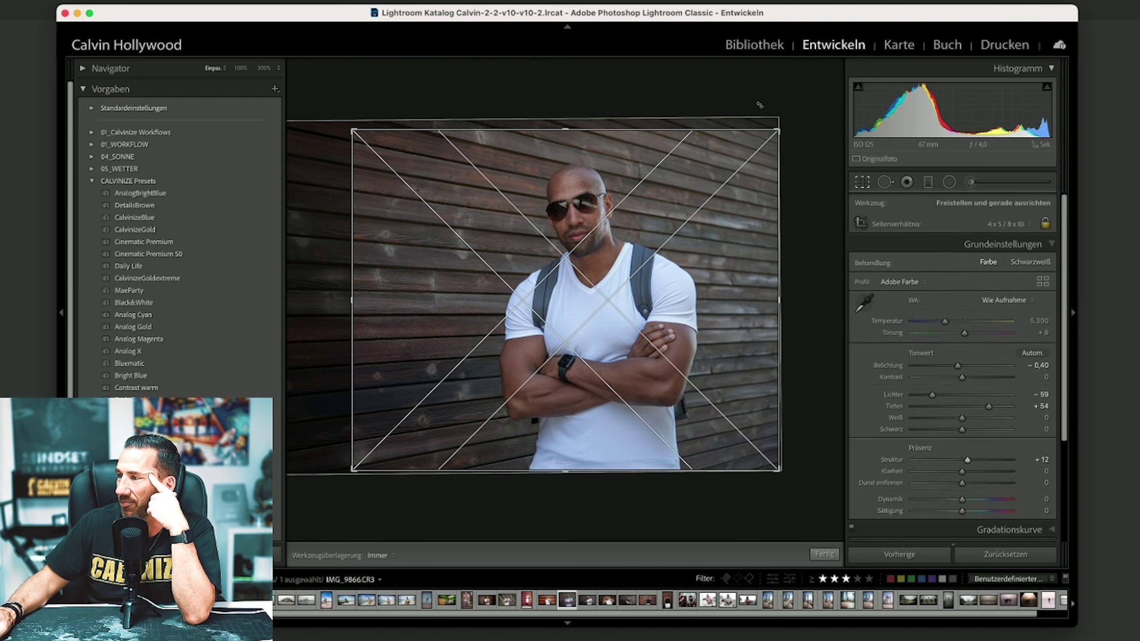
{"action": "left_click_drag", "start_coordinate": [753, 92], "coordinate": [750, 95]}
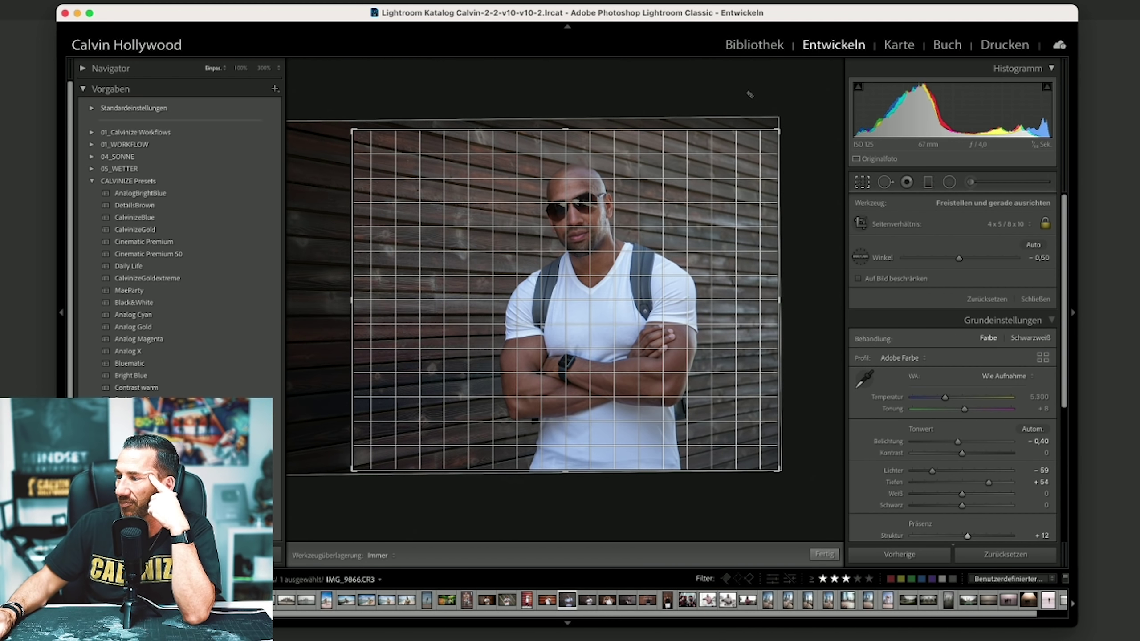
{"action": "key", "text": "Return"}
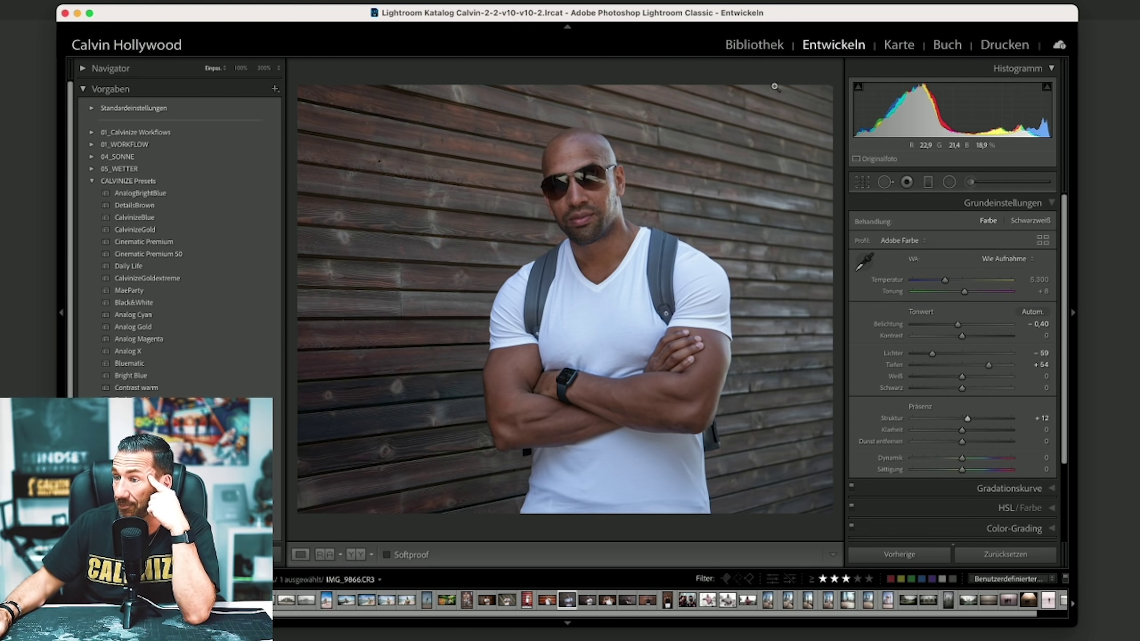
Try several Clarity strengths and settle on +15.
{"action": "left_click", "coordinate": [304, 251]}
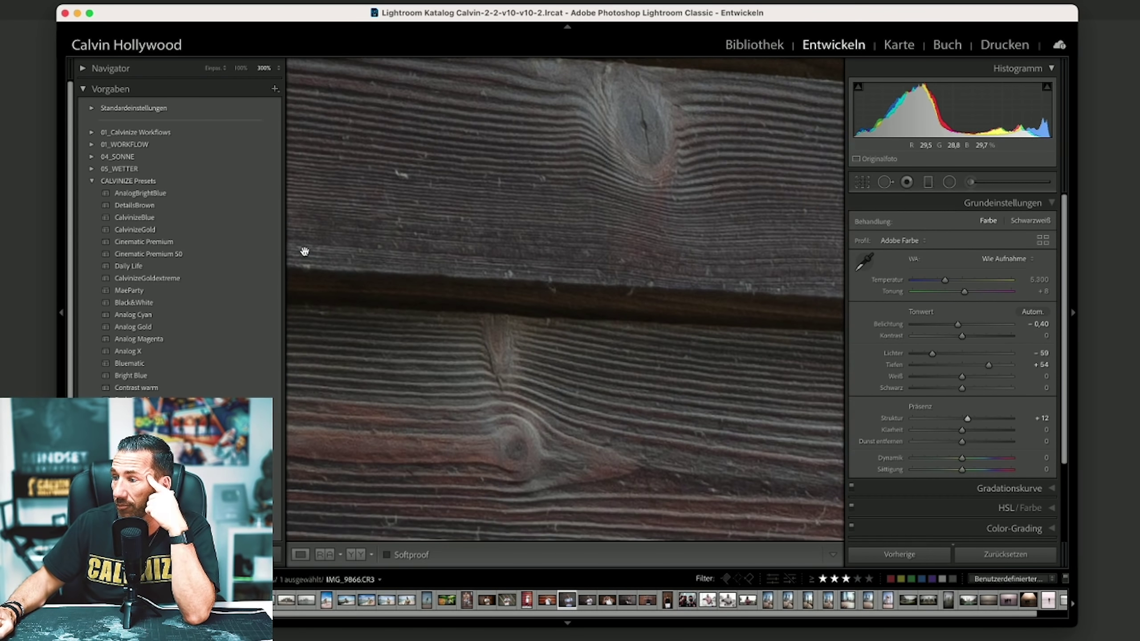
{"action": "left_click", "coordinate": [328, 256]}
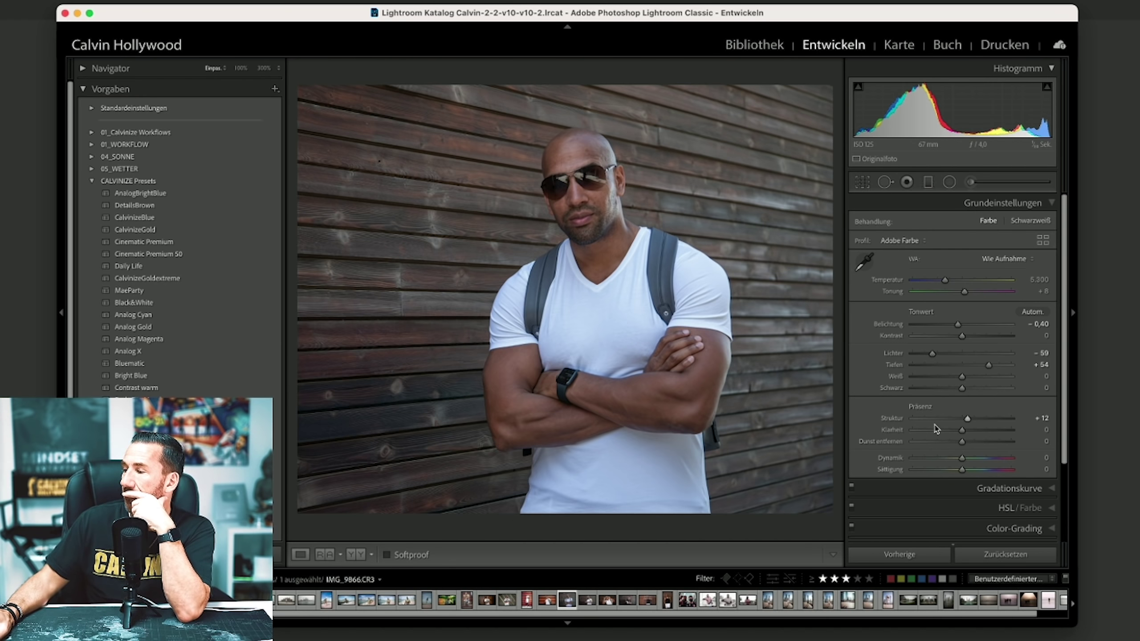
{"action": "left_click_drag", "start_coordinate": [964, 433], "coordinate": [1009, 433]}
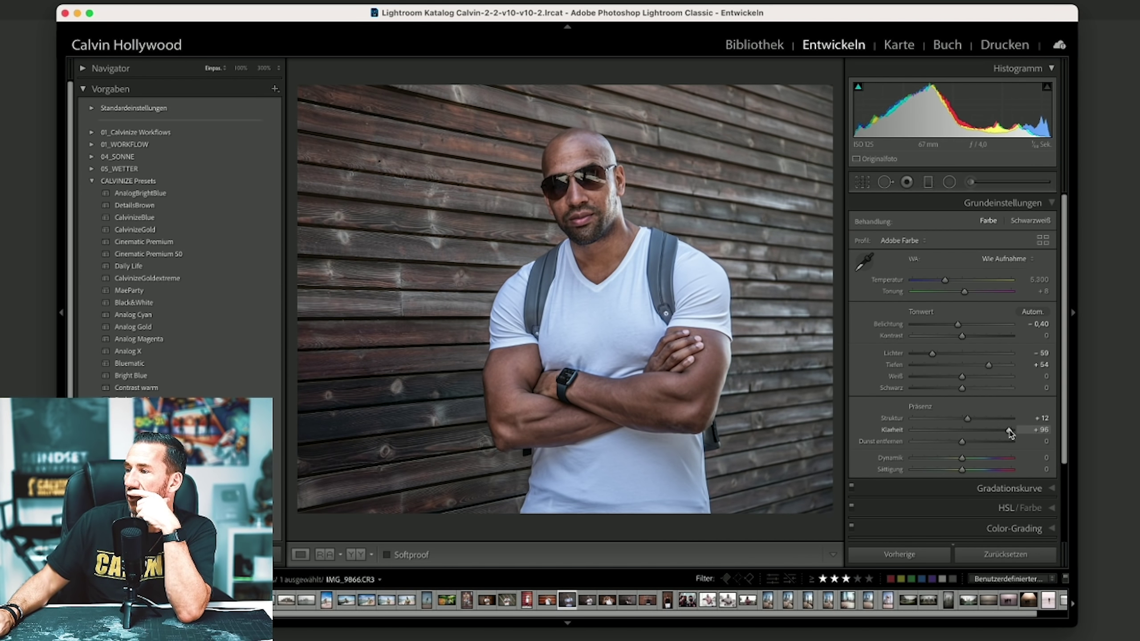
{"action": "mouse_move", "coordinate": [1010, 432]}
{"action": "left_mouse_down"}
{"action": "mouse_move", "coordinate": [962, 432]}
{"action": "mouse_move", "coordinate": [1022, 432]}
{"action": "left_mouse_up"}
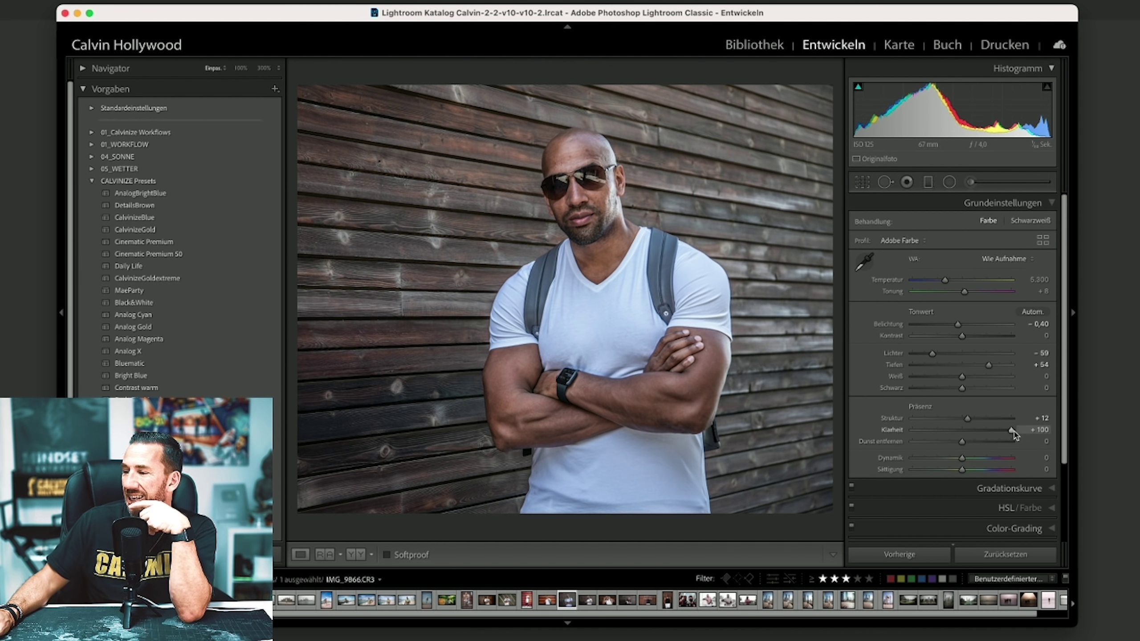
{"action": "mouse_move", "coordinate": [1013, 432]}
{"action": "left_mouse_down"}
{"action": "mouse_move", "coordinate": [964, 435]}
{"action": "mouse_move", "coordinate": [1040, 437]}
{"action": "left_mouse_up"}
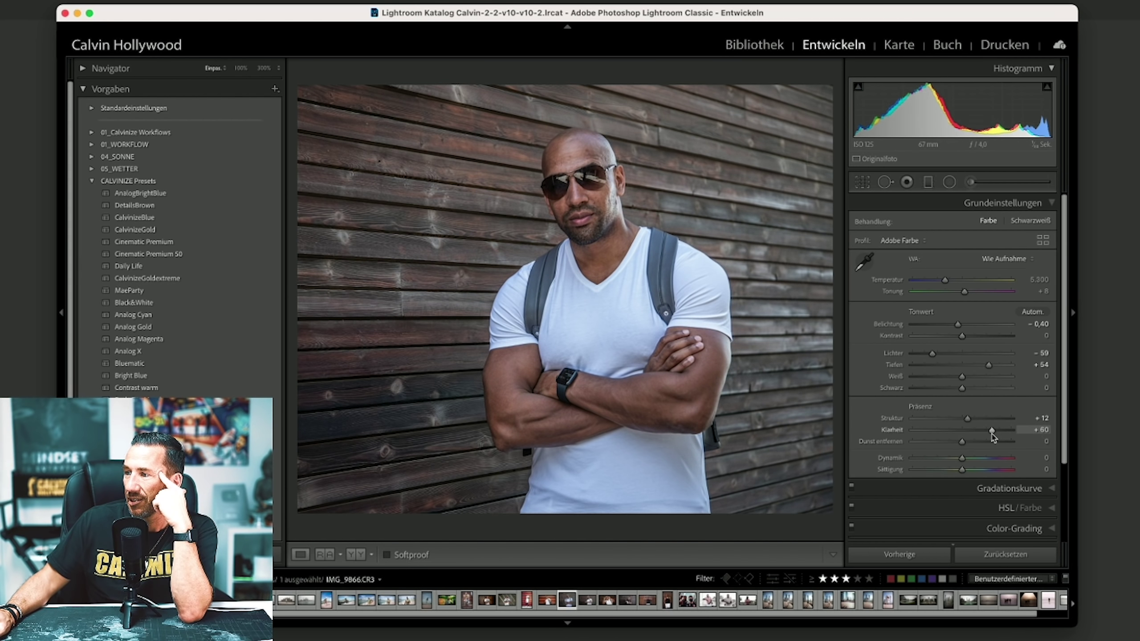
{"action": "left_click_drag", "start_coordinate": [1040, 437], "coordinate": [971, 440]}
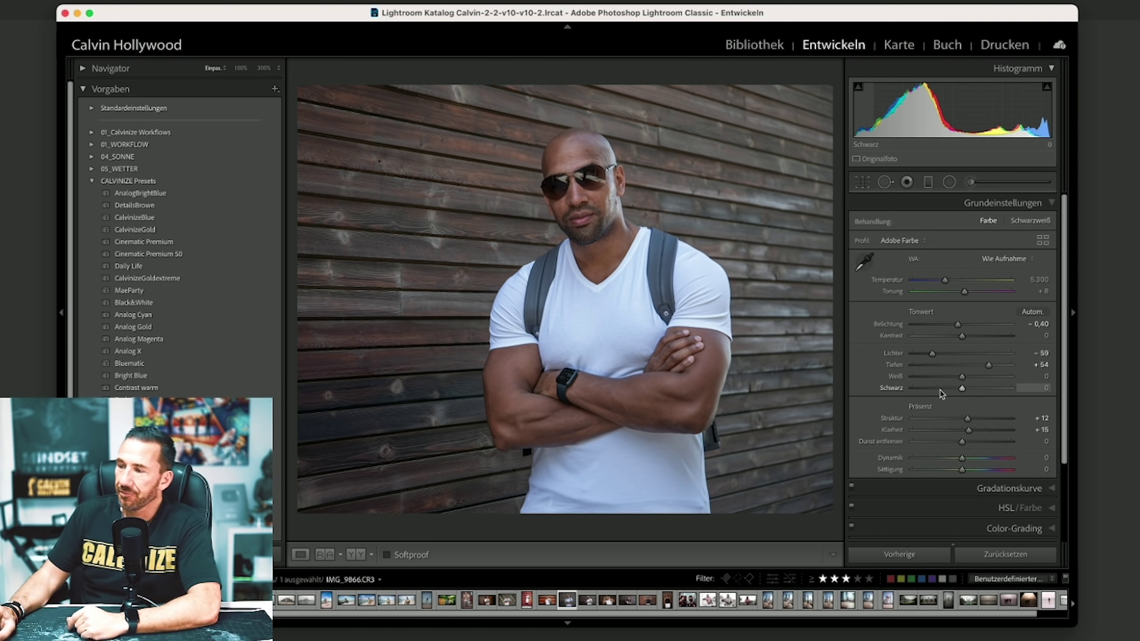
Inspect the wood texture and face at 300% to judge the +15 Clarity.
{"action": "left_click", "coordinate": [807, 244]}
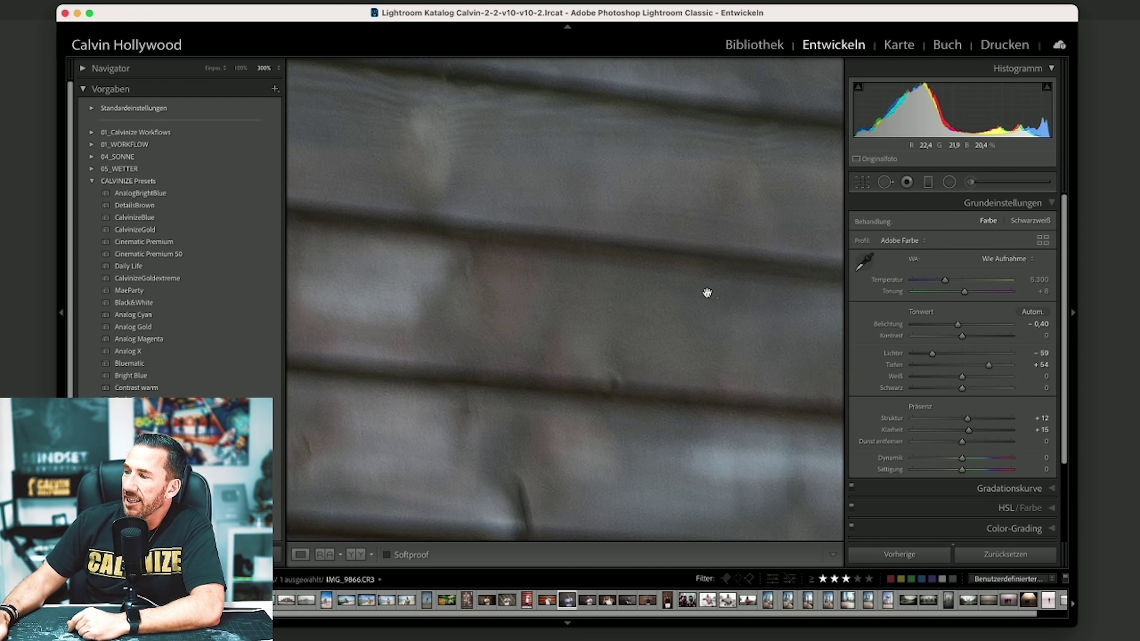
{"action": "left_click", "coordinate": [721, 288]}
{"action": "left_click", "coordinate": [352, 282]}
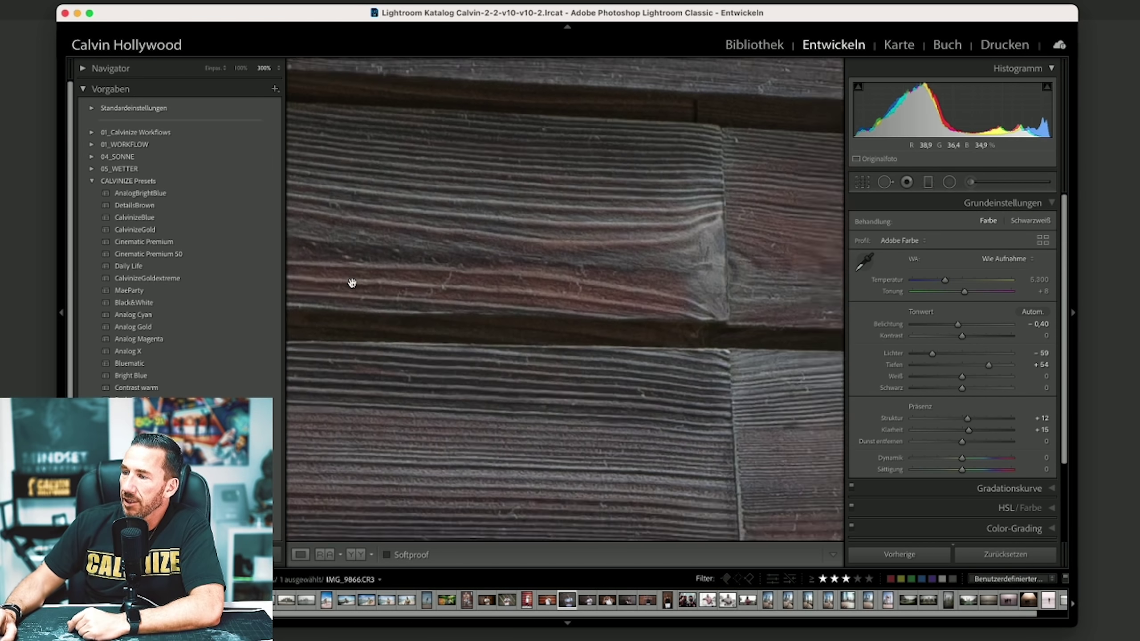
{"action": "left_click", "coordinate": [561, 260]}
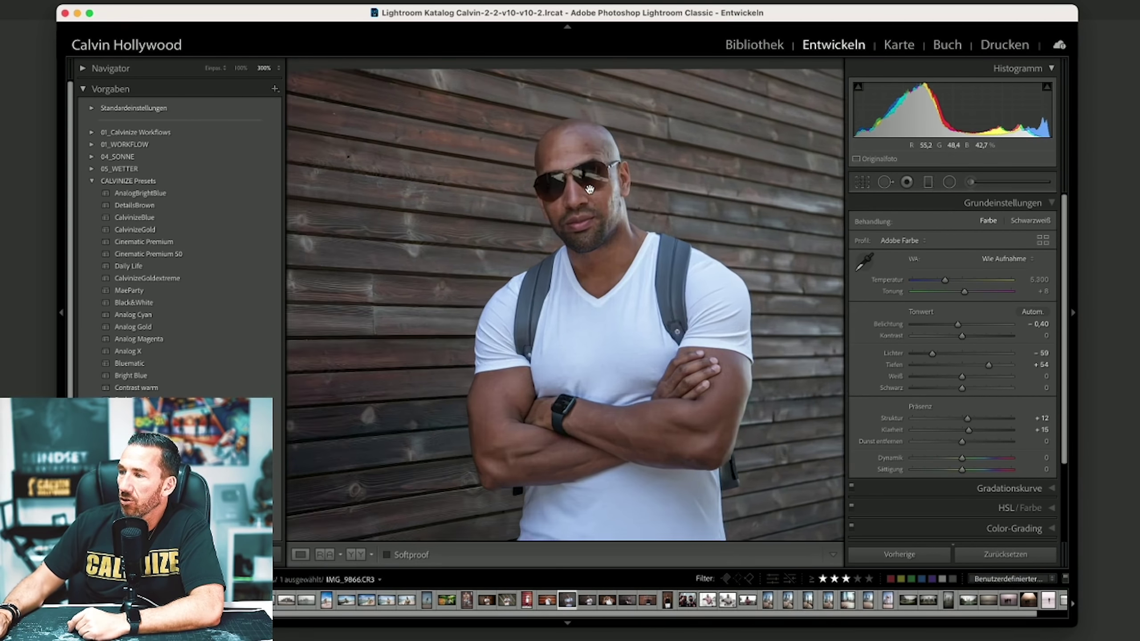
{"action": "left_click", "coordinate": [590, 189]}
{"action": "left_click", "coordinate": [400, 226]}
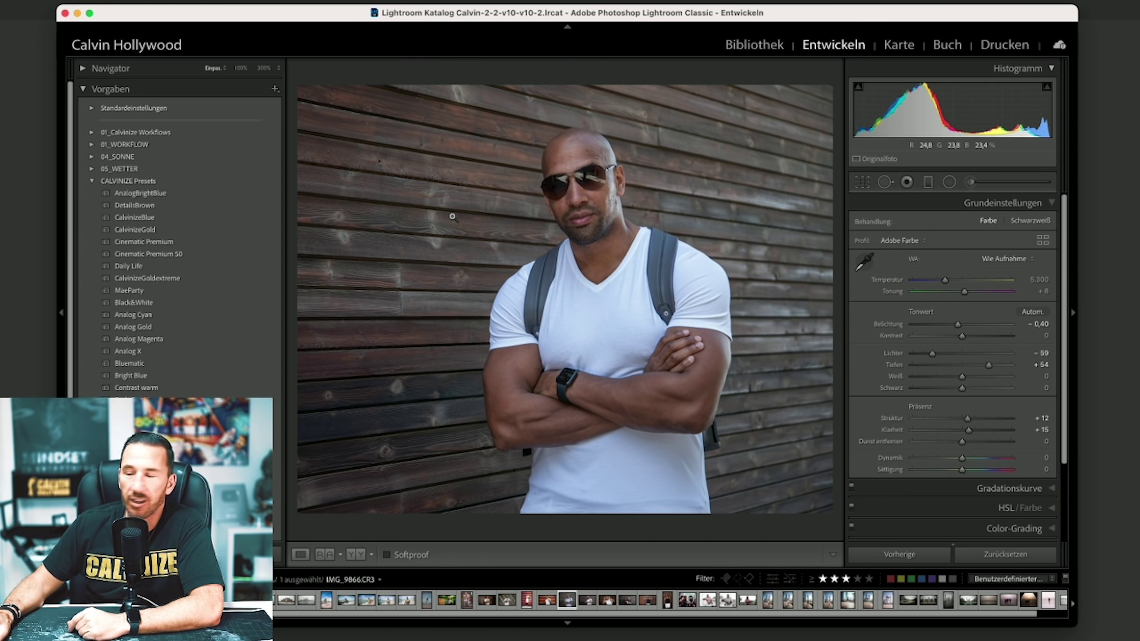
Draw a graduated filter over the left wall with Contrast and Texture near zero.
{"action": "left_click", "coordinate": [928, 182]}
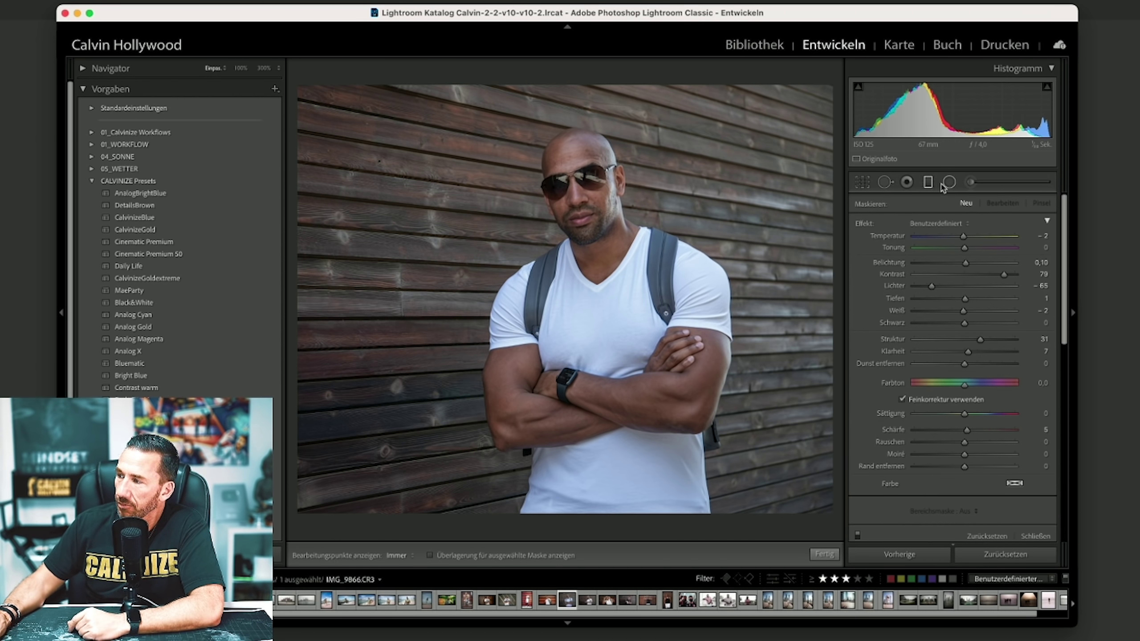
{"action": "left_click", "coordinate": [964, 274]}
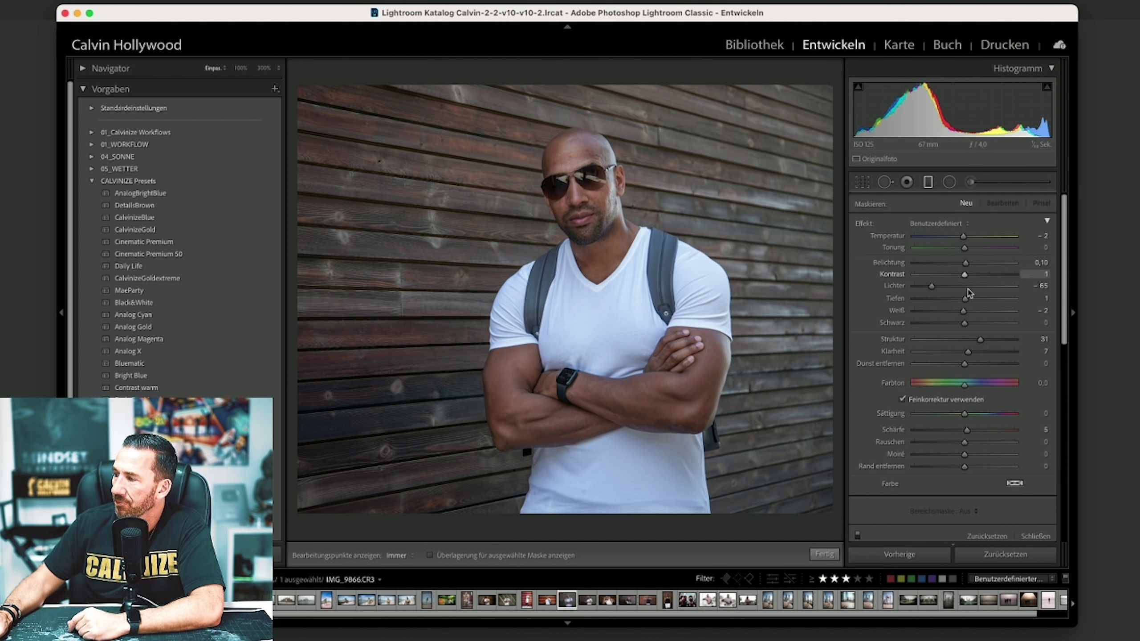
{"action": "left_click", "coordinate": [966, 339]}
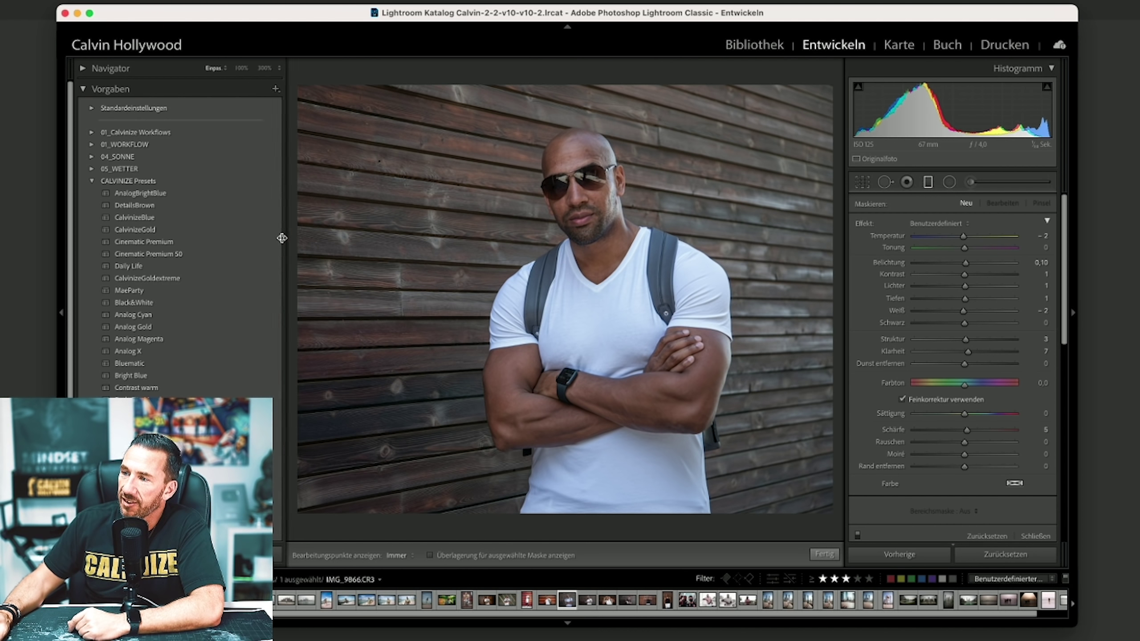
{"action": "left_click_drag", "start_coordinate": [295, 243], "coordinate": [555, 235]}
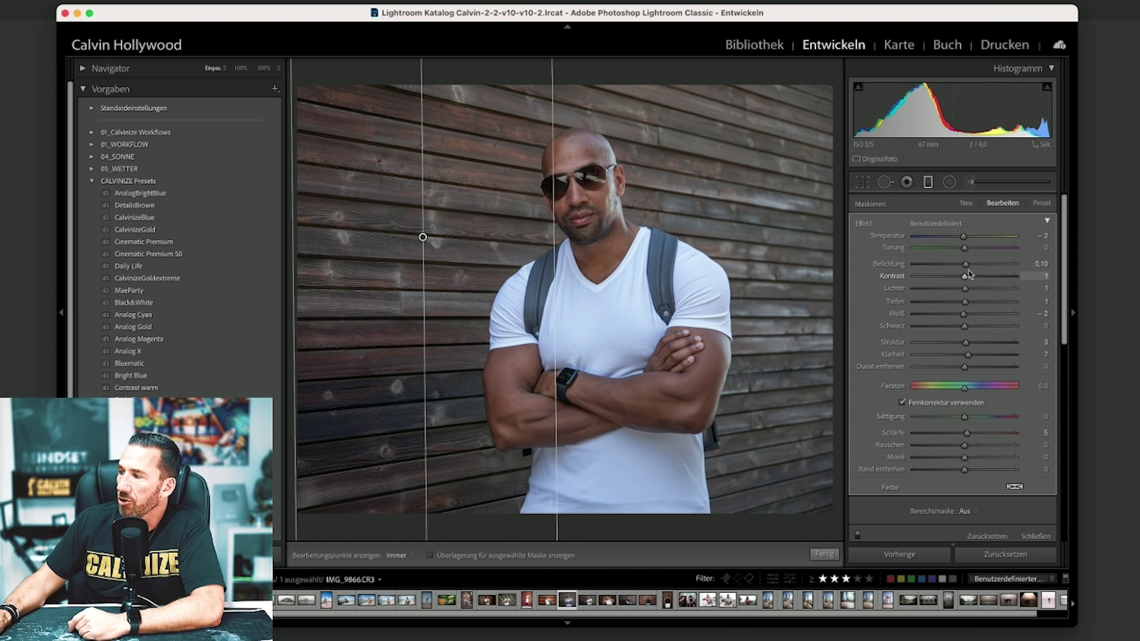
Give the wall gradient Sharpness −73, neutralise test exposure and temperature, and refine its transition.
{"action": "left_click_drag", "start_coordinate": [965, 264], "coordinate": [918, 265]}
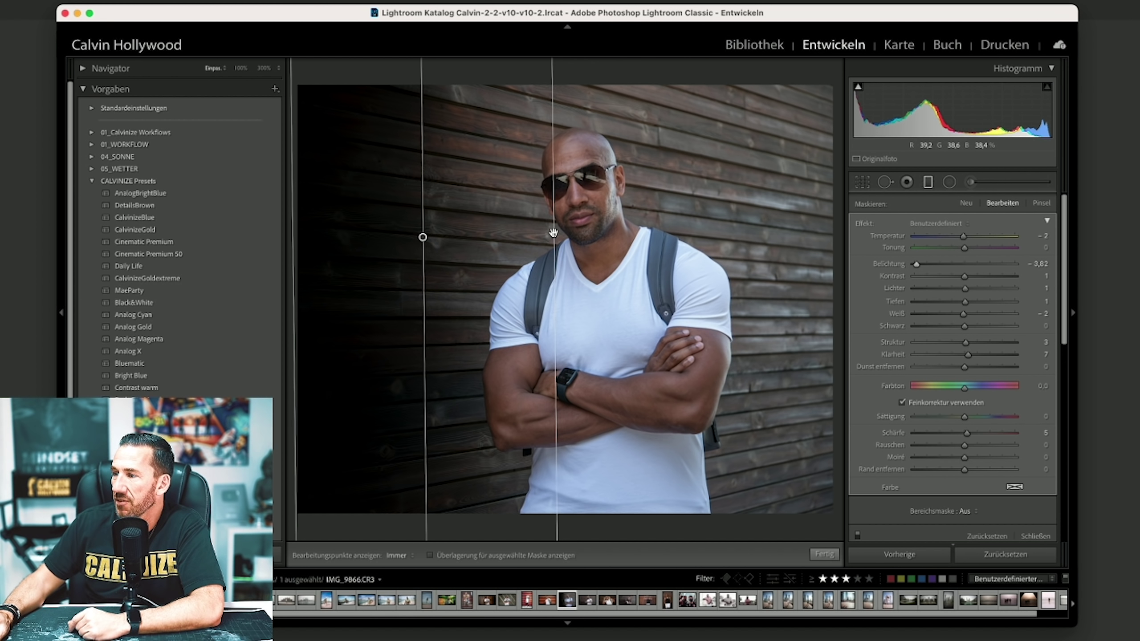
{"action": "mouse_move", "coordinate": [554, 232]}
{"action": "left_mouse_down"}
{"action": "mouse_move", "coordinate": [593, 236]}
{"action": "mouse_move", "coordinate": [581, 236]}
{"action": "left_mouse_up"}
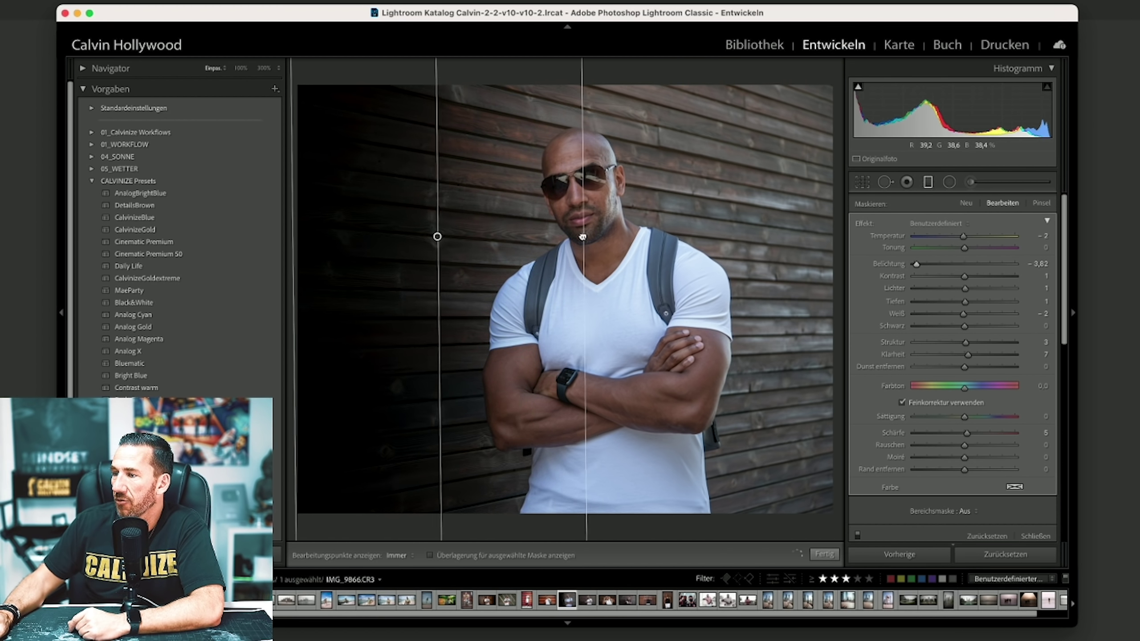
{"action": "left_click", "coordinate": [966, 265]}
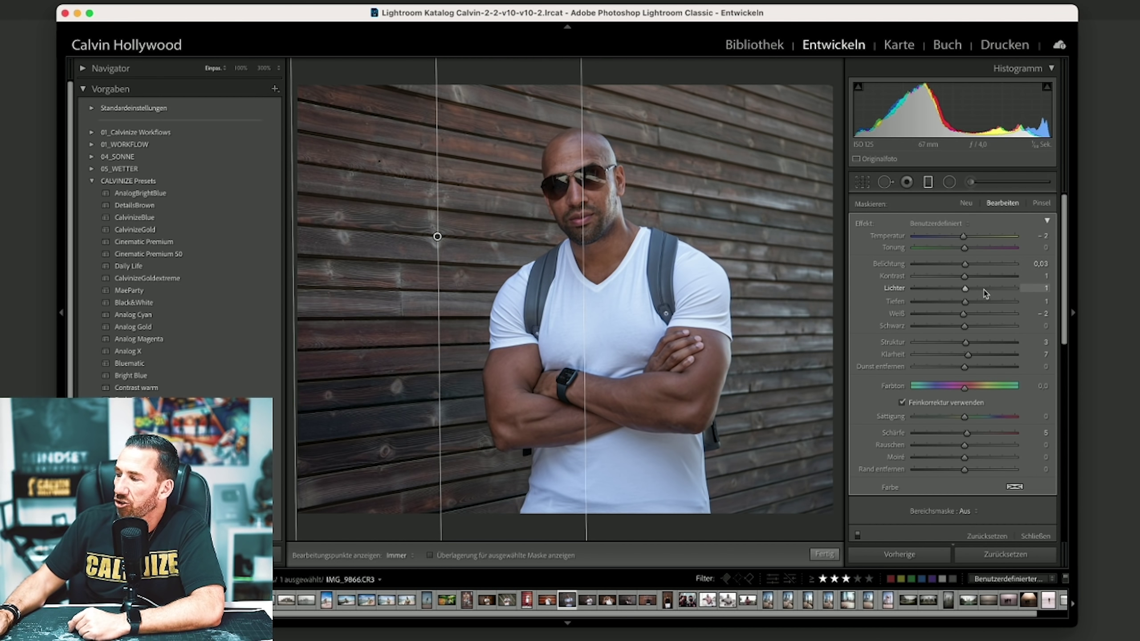
{"action": "left_click_drag", "start_coordinate": [964, 239], "coordinate": [833, 236]}
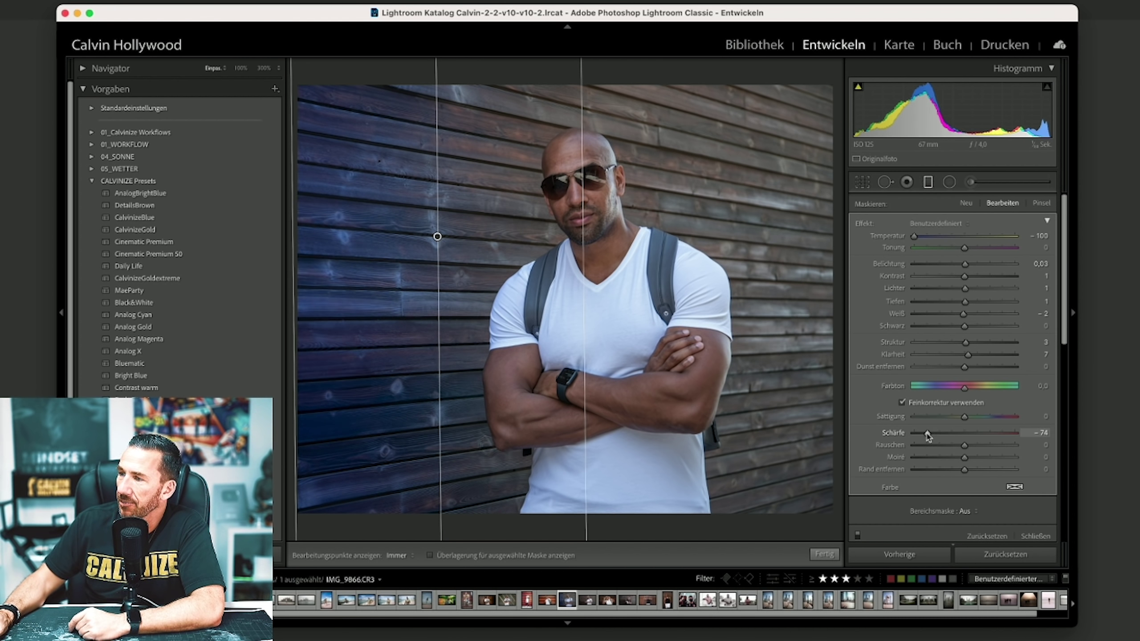
{"action": "left_click_drag", "start_coordinate": [927, 433], "coordinate": [928, 433]}
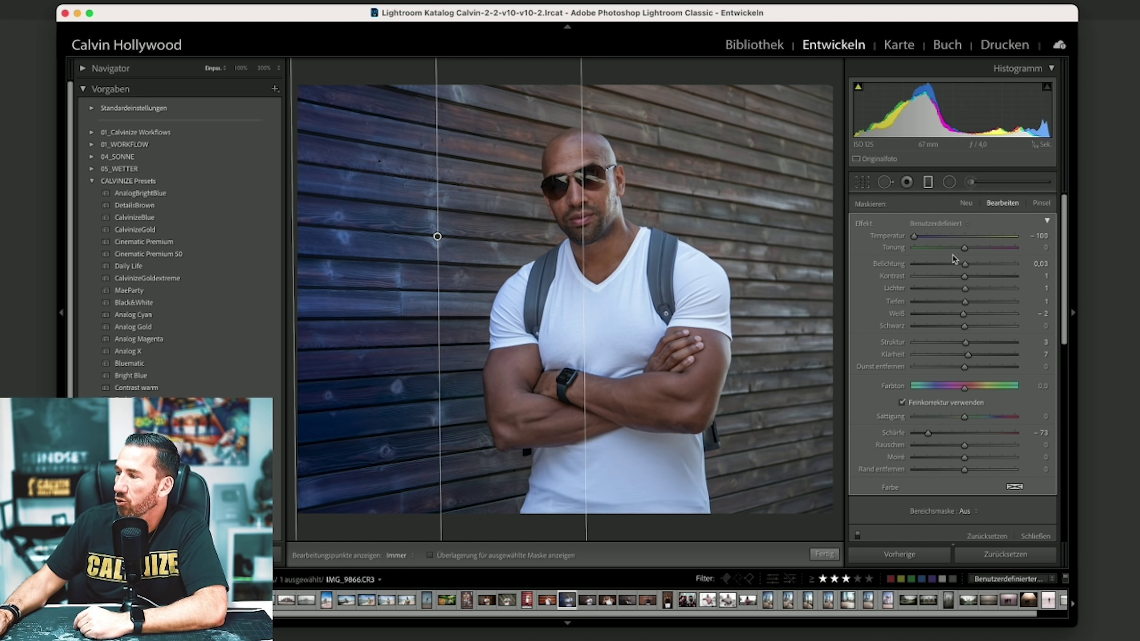
{"action": "double_click", "coordinate": [914, 236]}
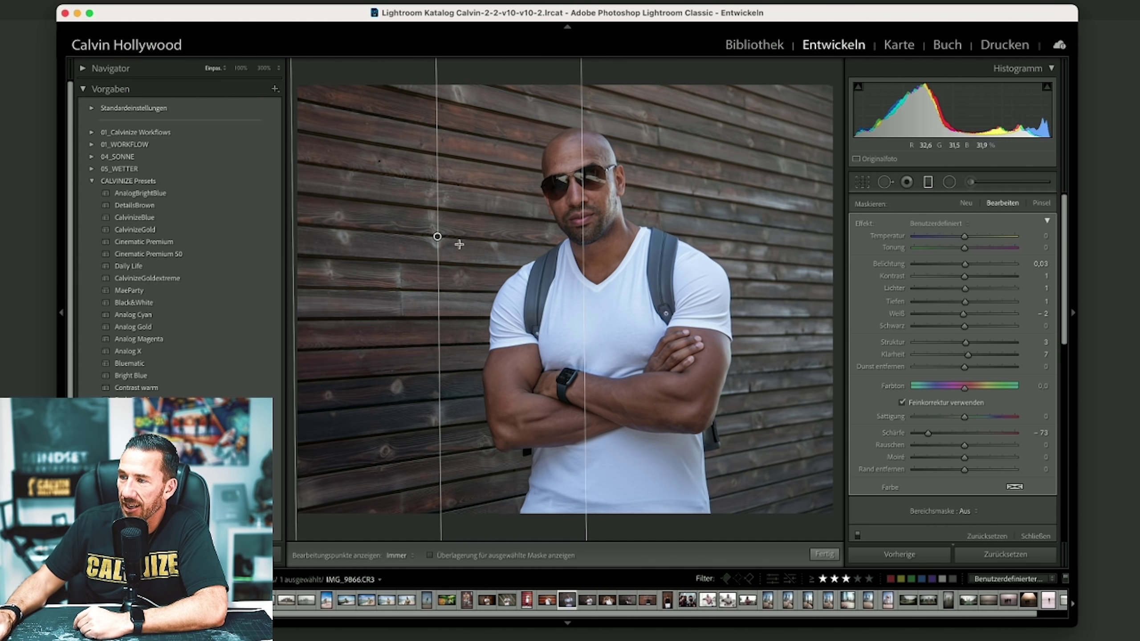
{"action": "left_click_drag", "start_coordinate": [582, 236], "coordinate": [628, 233]}
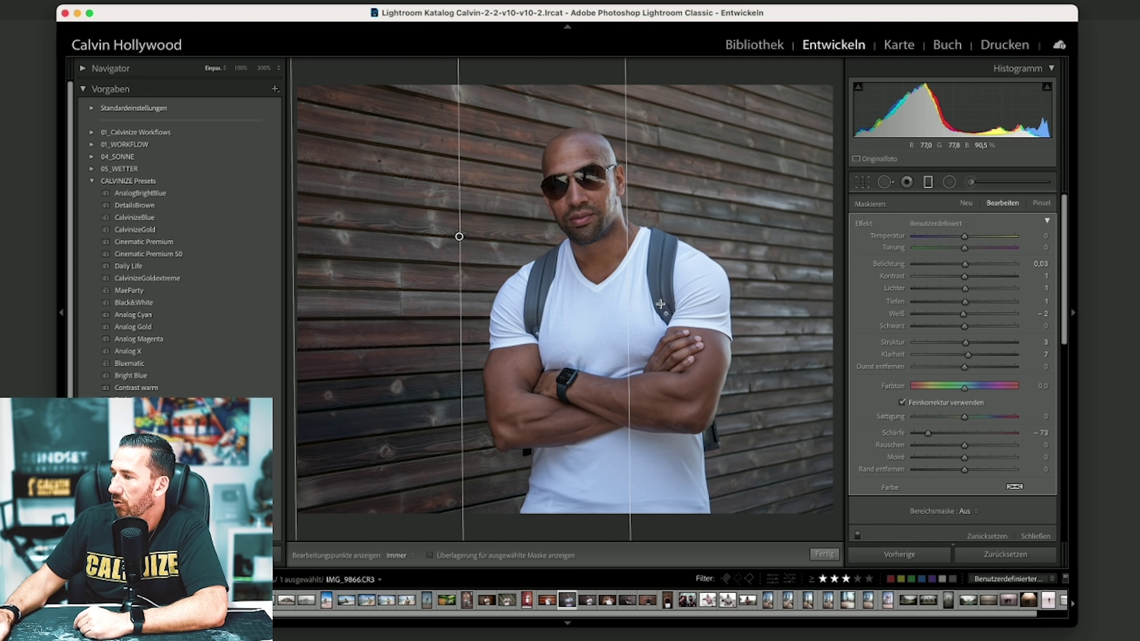
{"action": "left_click_drag", "start_coordinate": [630, 241], "coordinate": [603, 240]}
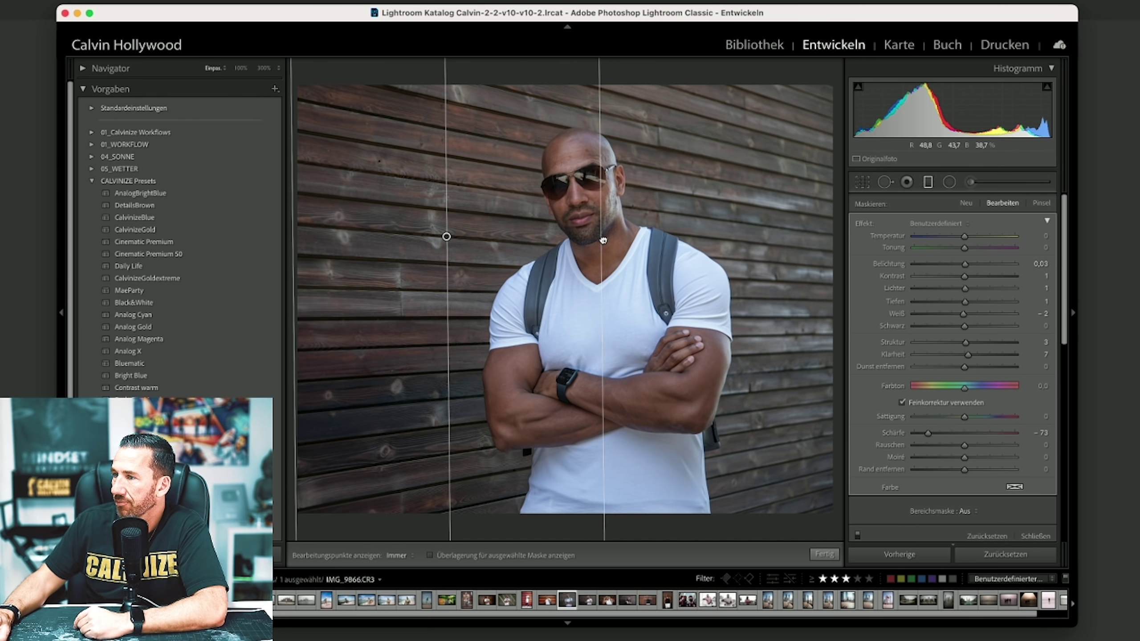
Close the graduated filter, check the softened wood, then collapse the Basic and Effects panels.
{"action": "left_click", "coordinate": [928, 183]}
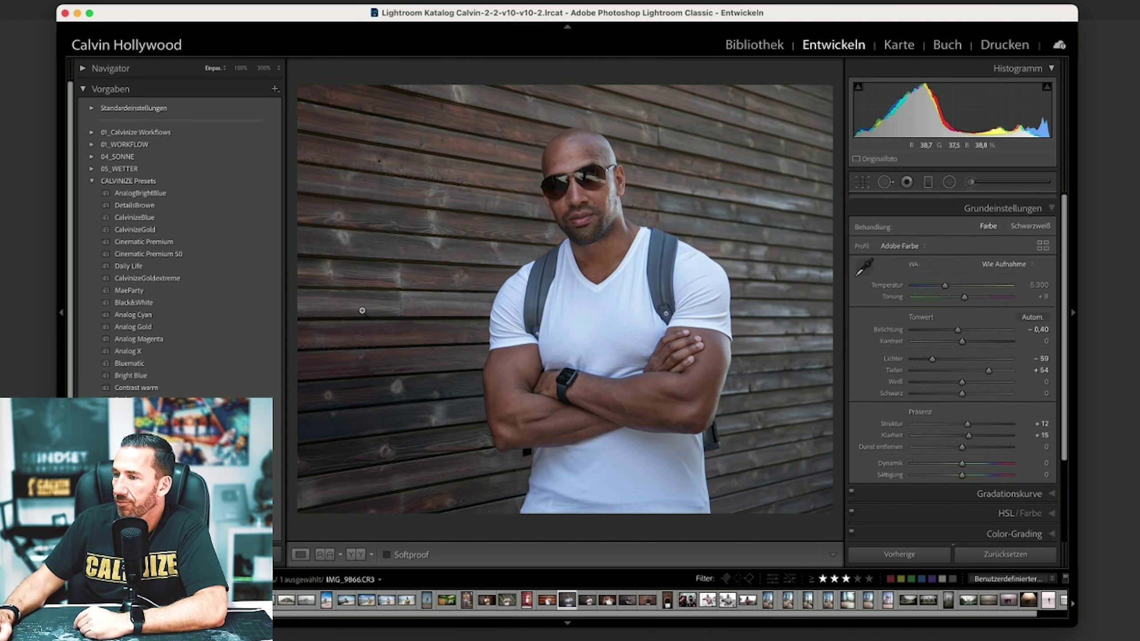
{"action": "left_click", "coordinate": [324, 293]}
{"action": "left_click", "coordinate": [593, 255]}
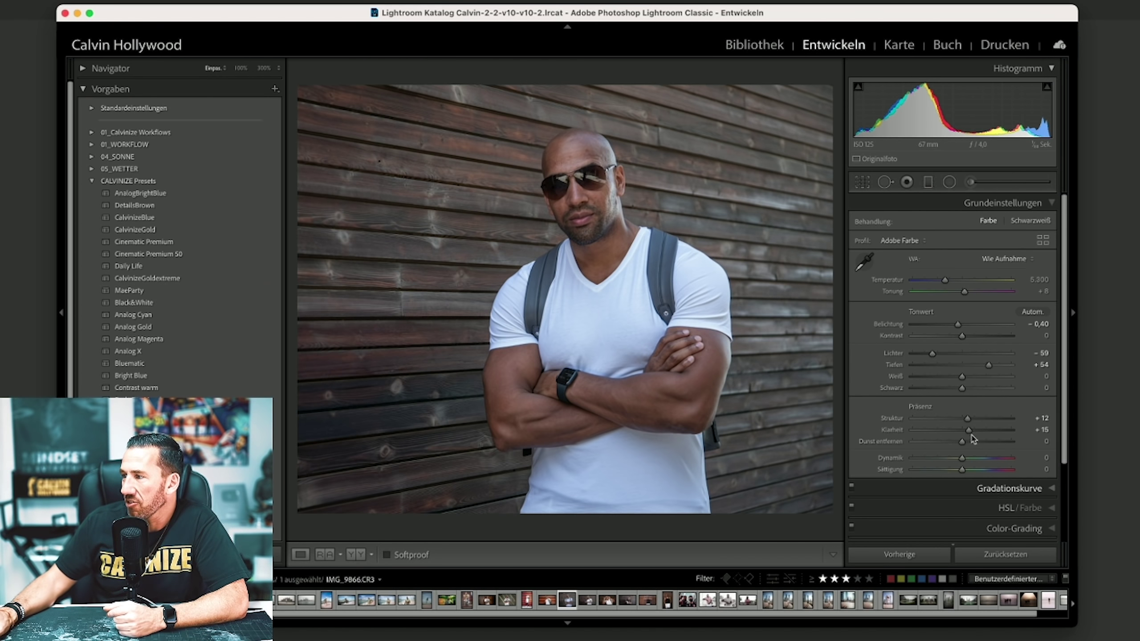
{"action": "left_click", "coordinate": [981, 206]}
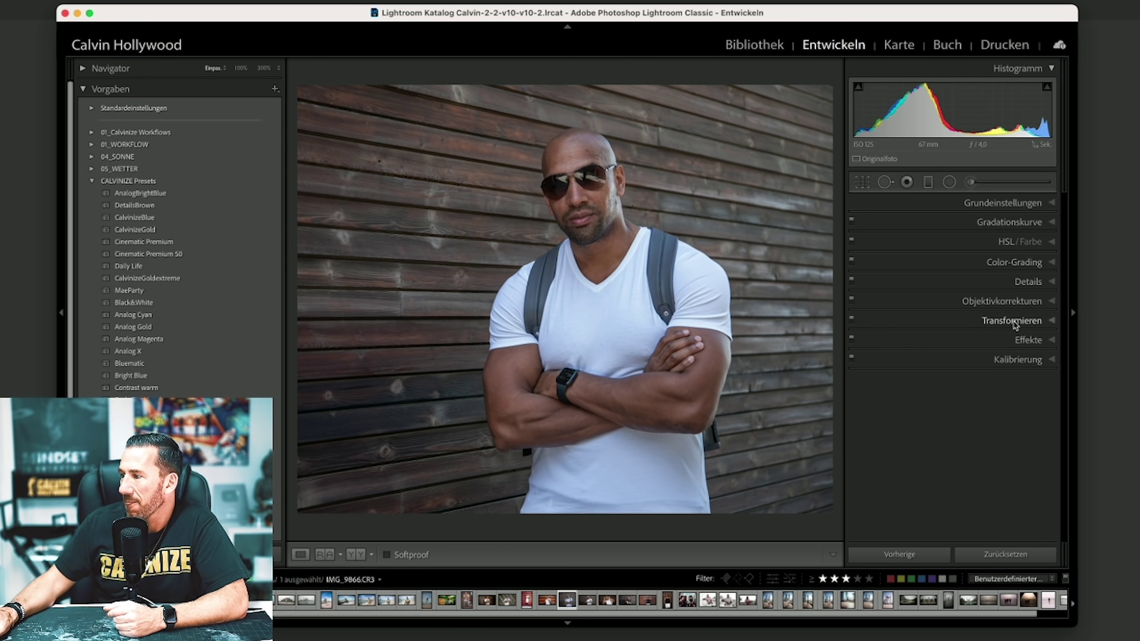
{"action": "left_click", "coordinate": [1027, 340]}
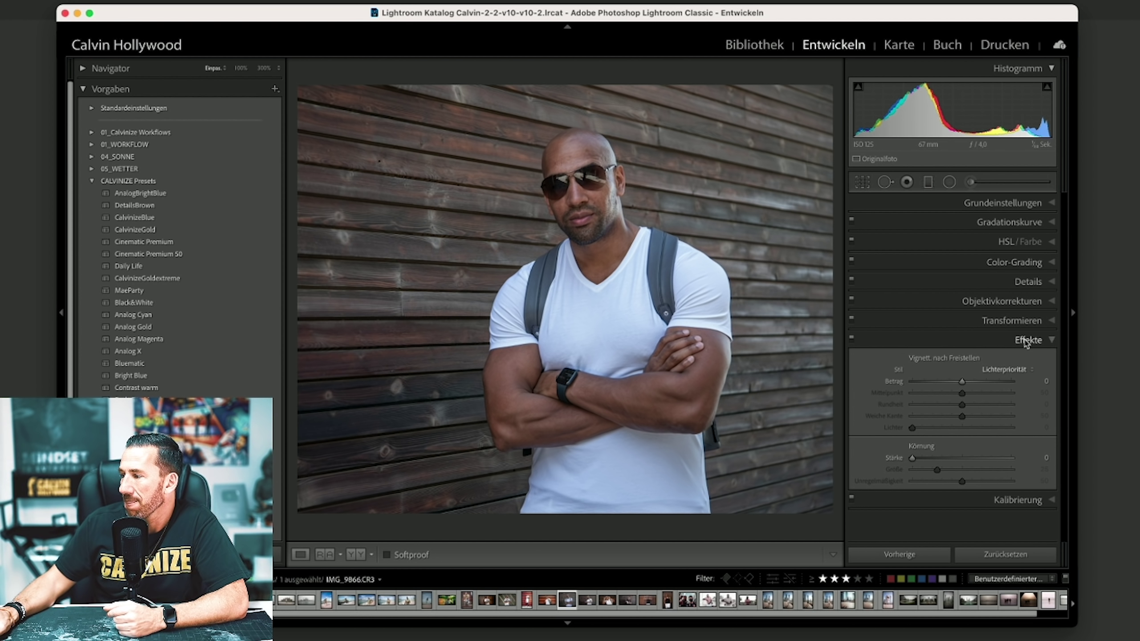
{"action": "left_click", "coordinate": [1022, 341]}
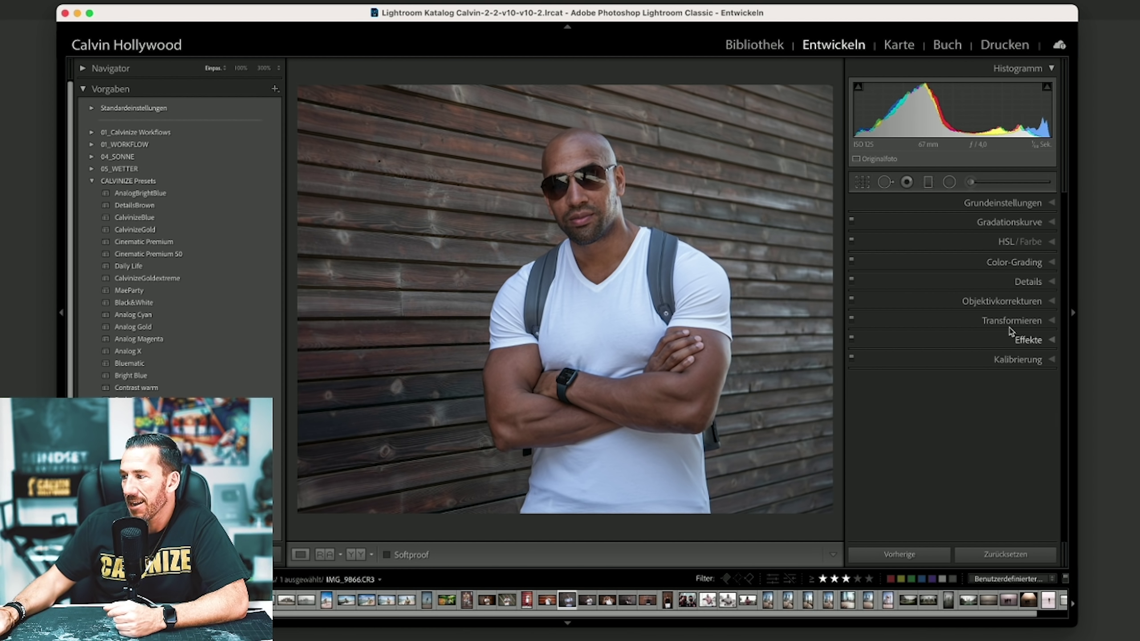
Open the photo in Photoshop as a smart object from its context menu.
{"action": "right_click", "coordinate": [456, 184]}
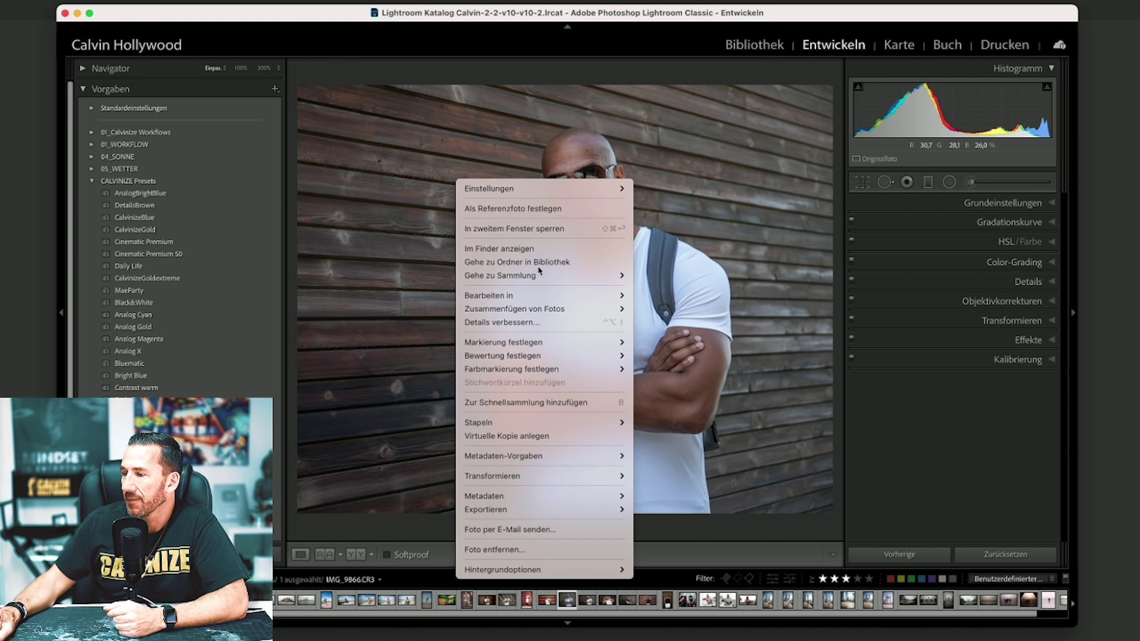
{"action": "mouse_move", "coordinate": [499, 295]}
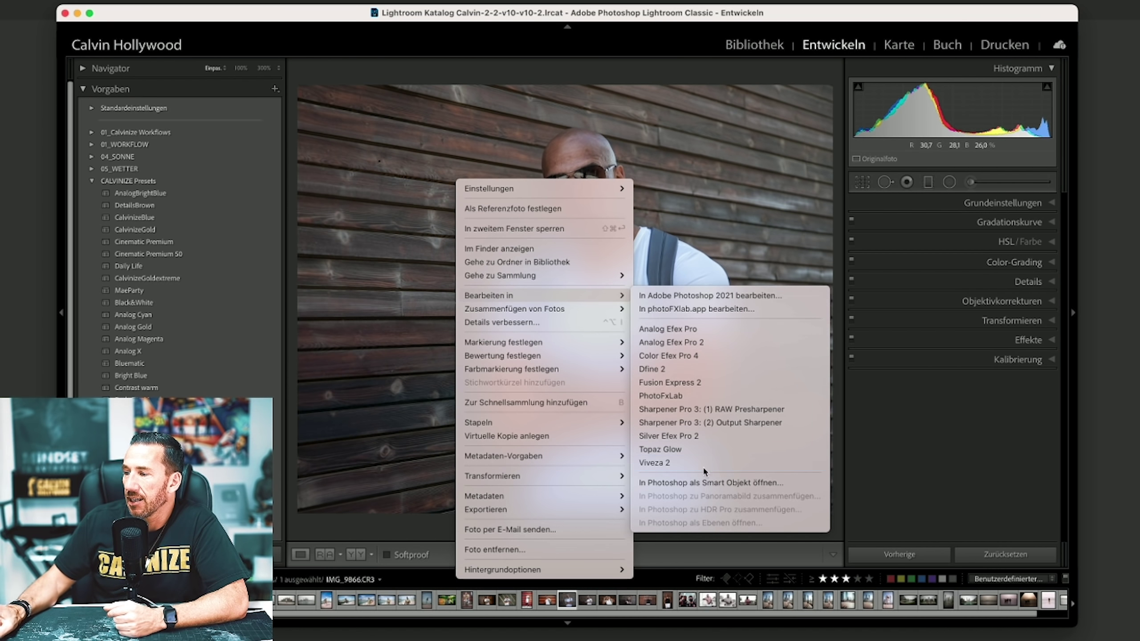
{"action": "left_click", "coordinate": [766, 483]}
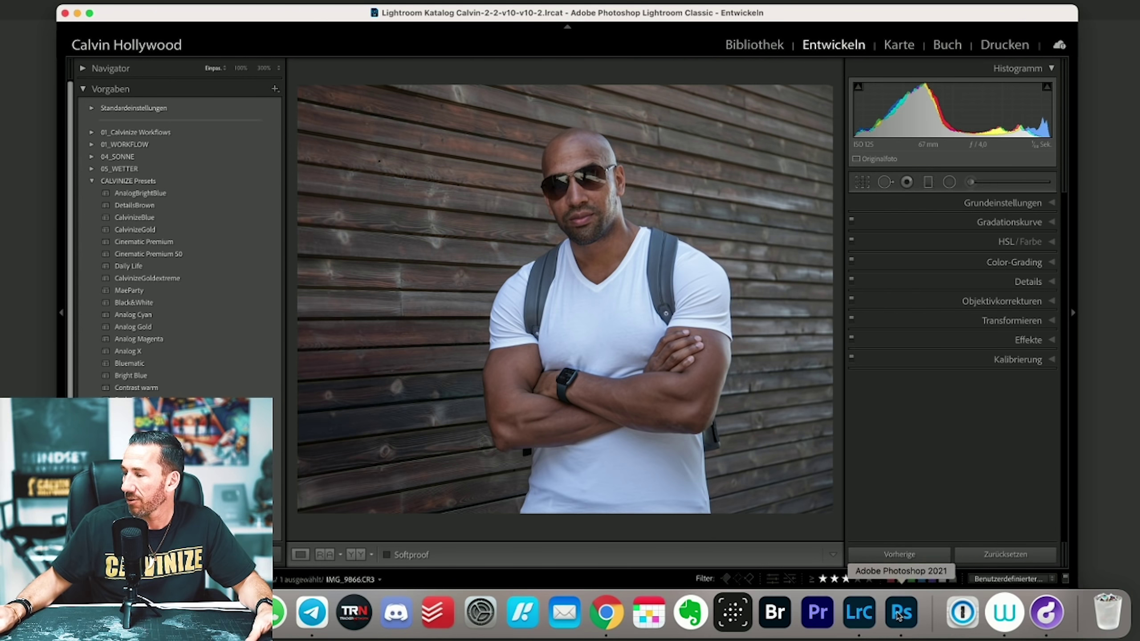
In Photoshop, reset the smart object's Camera Raw settings to defaults and apply them.
{"action": "left_click", "coordinate": [901, 613]}
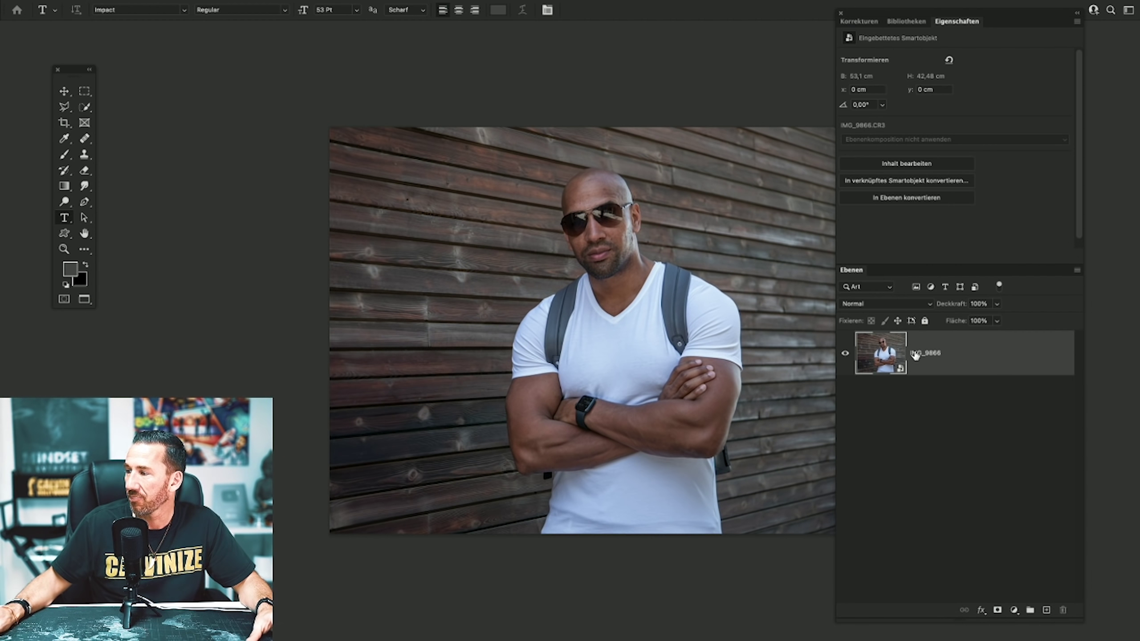
{"action": "right_click", "coordinate": [1005, 354]}
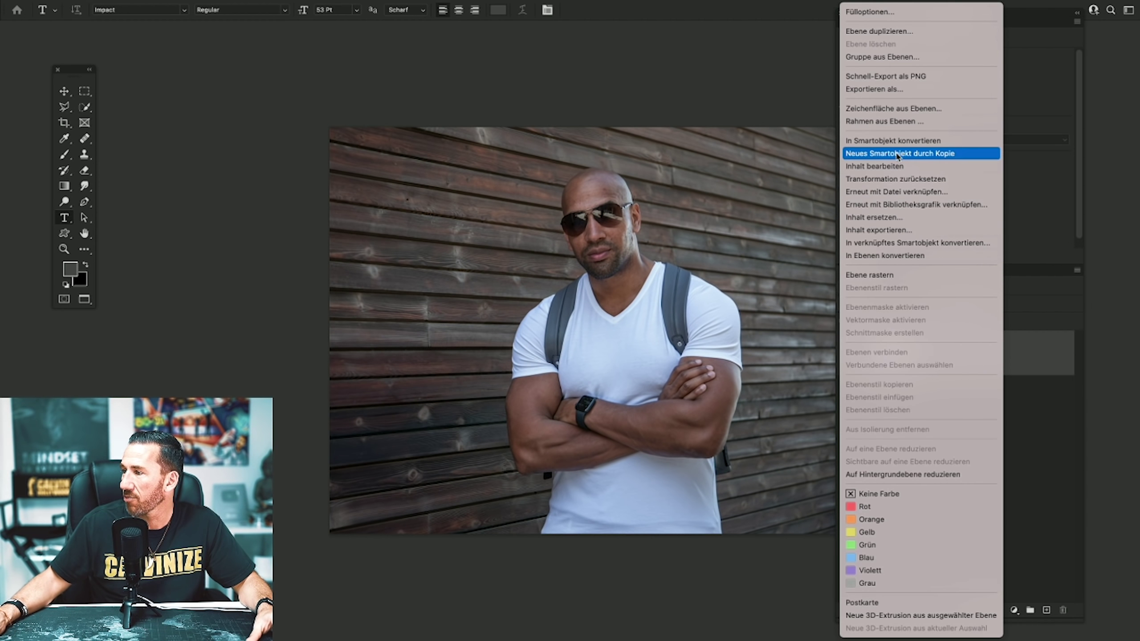
{"action": "double_click", "coordinate": [881, 400]}
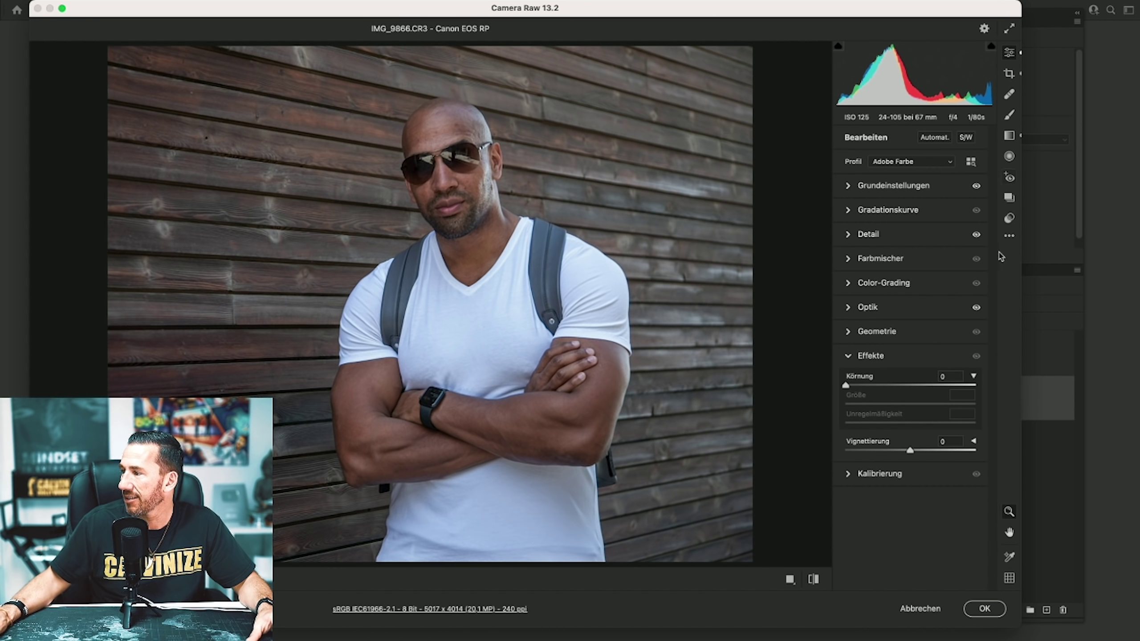
{"action": "left_click", "coordinate": [1010, 238]}
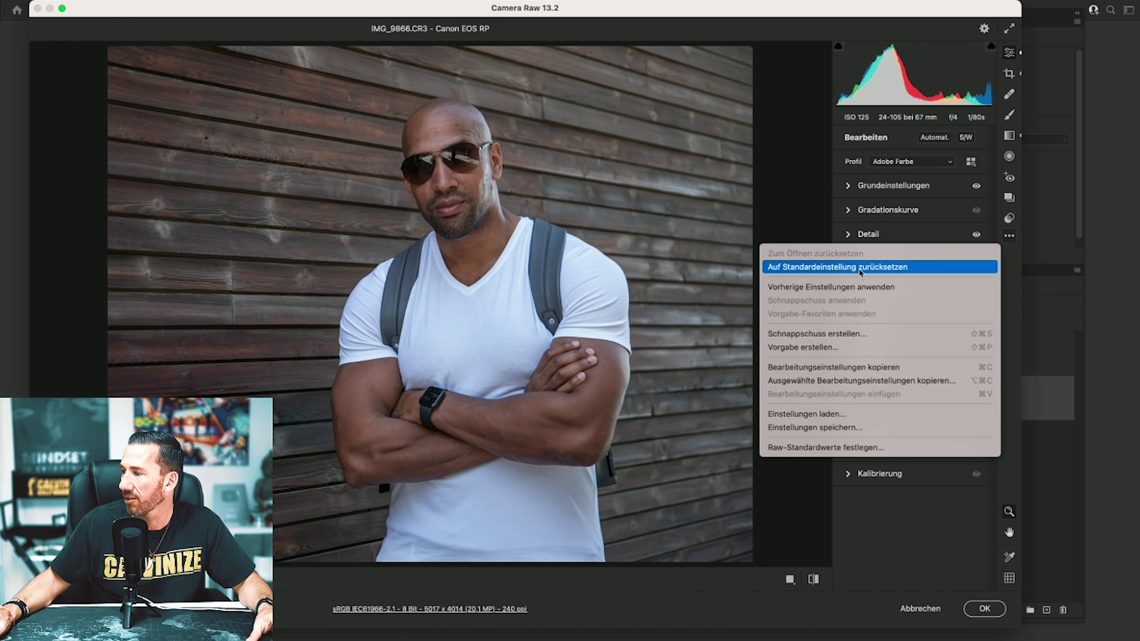
{"action": "left_click", "coordinate": [858, 267]}
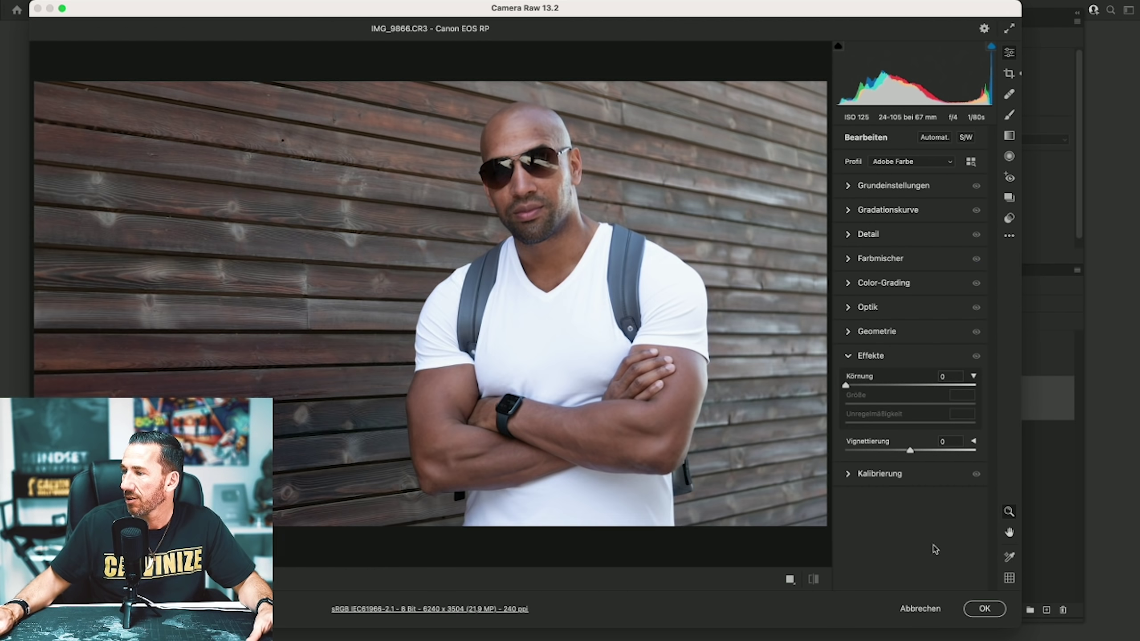
{"action": "left_click", "coordinate": [995, 606]}
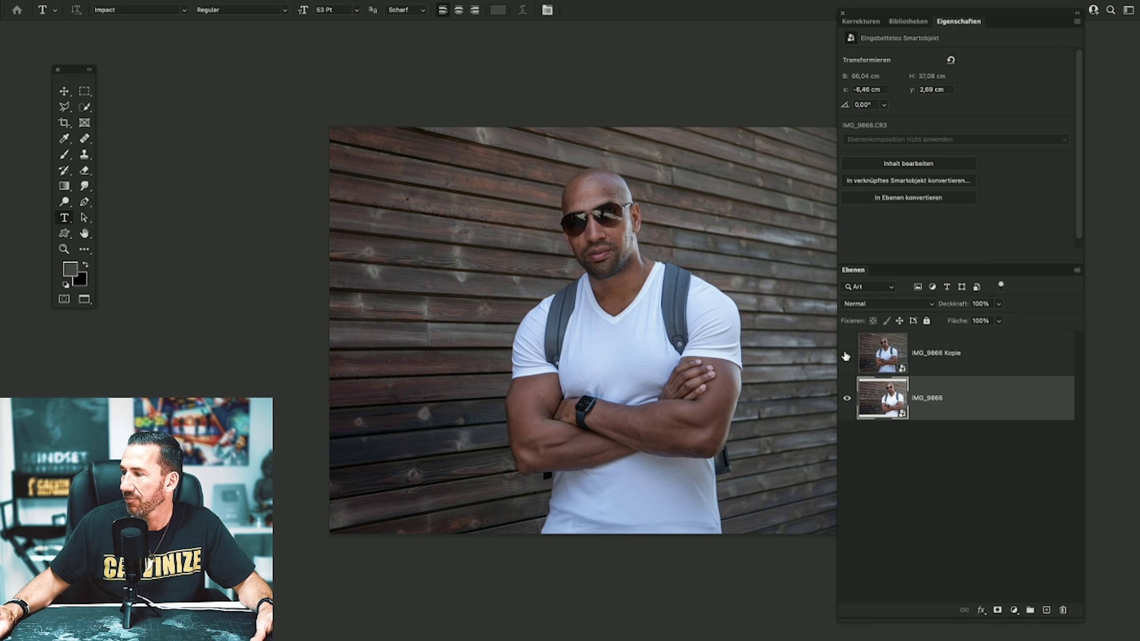
Compare the copy with the original by toggling its visibility, then select the IMG_9866 layer.
{"action": "left_click", "coordinate": [846, 354]}
{"action": "left_click", "coordinate": [847, 355]}
{"action": "left_click", "coordinate": [847, 356]}
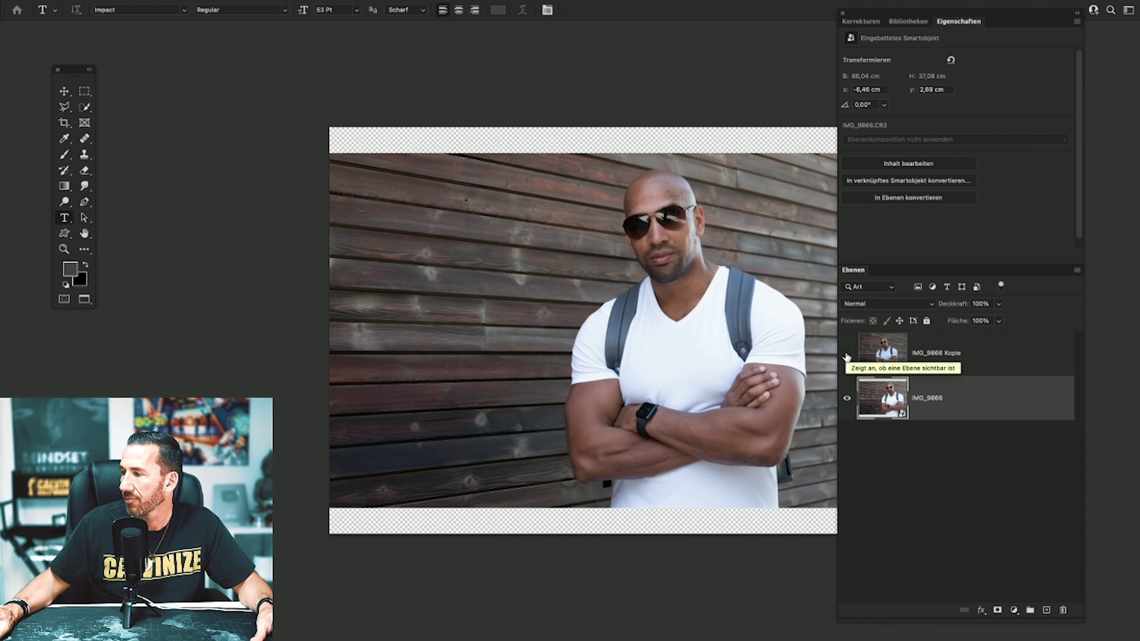
{"action": "left_click", "coordinate": [848, 356]}
{"action": "left_click", "coordinate": [924, 355]}
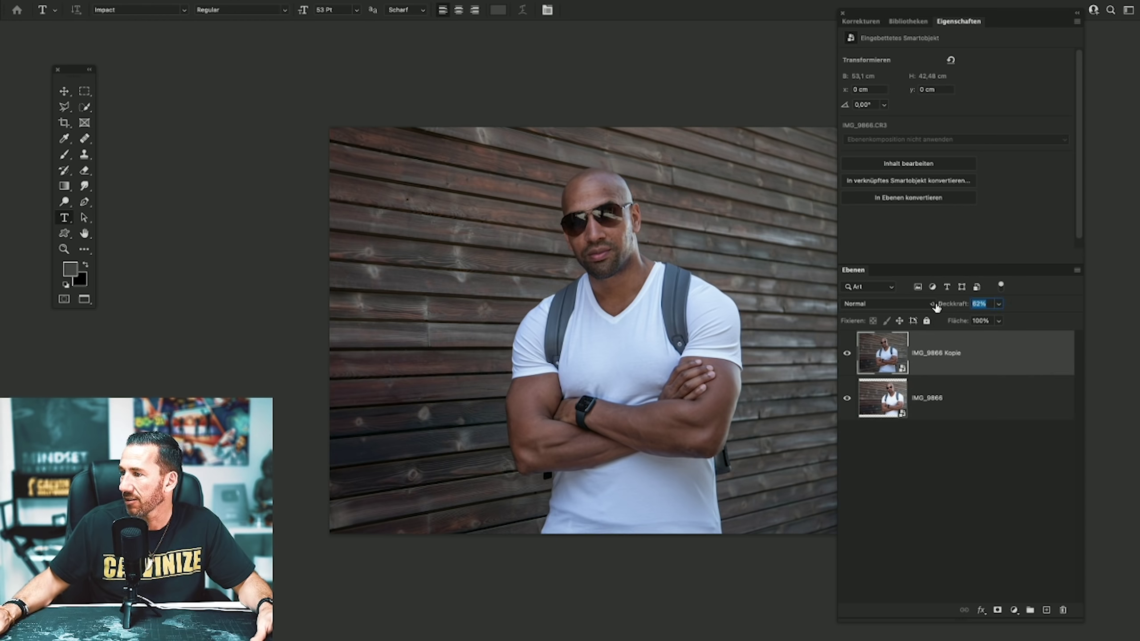
{"action": "left_click", "coordinate": [896, 395]}
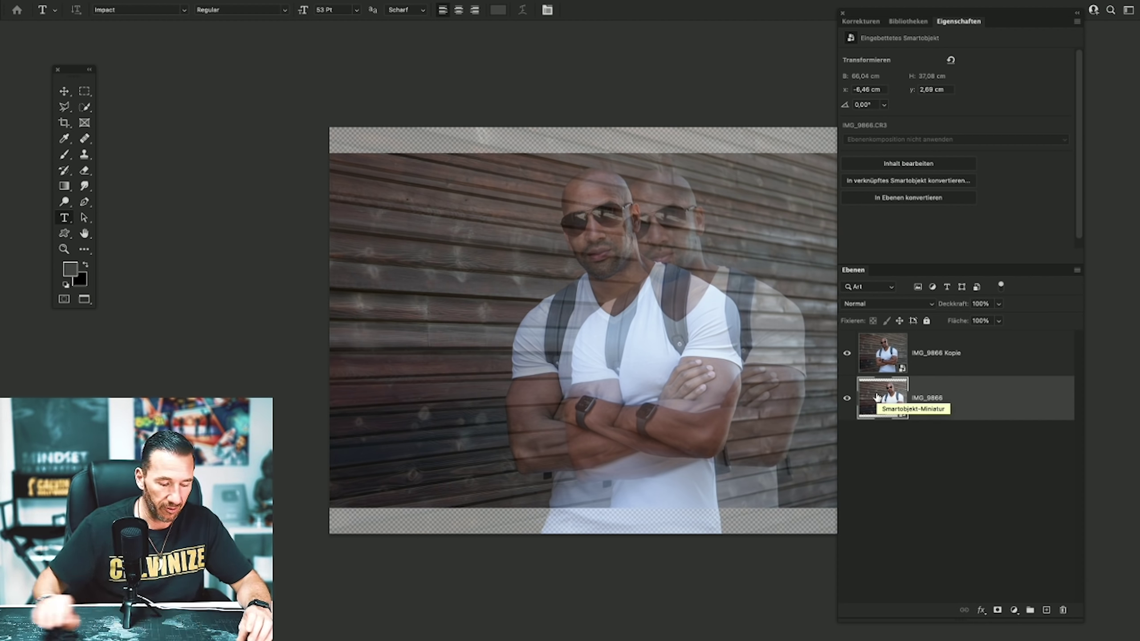
Drag the IMG_9866 layer left with the Move tool to roughly match the copy, then zoom into the face.
{"action": "key", "text": "v"}
{"action": "left_click_drag", "start_coordinate": [671, 254], "coordinate": [621, 253]}
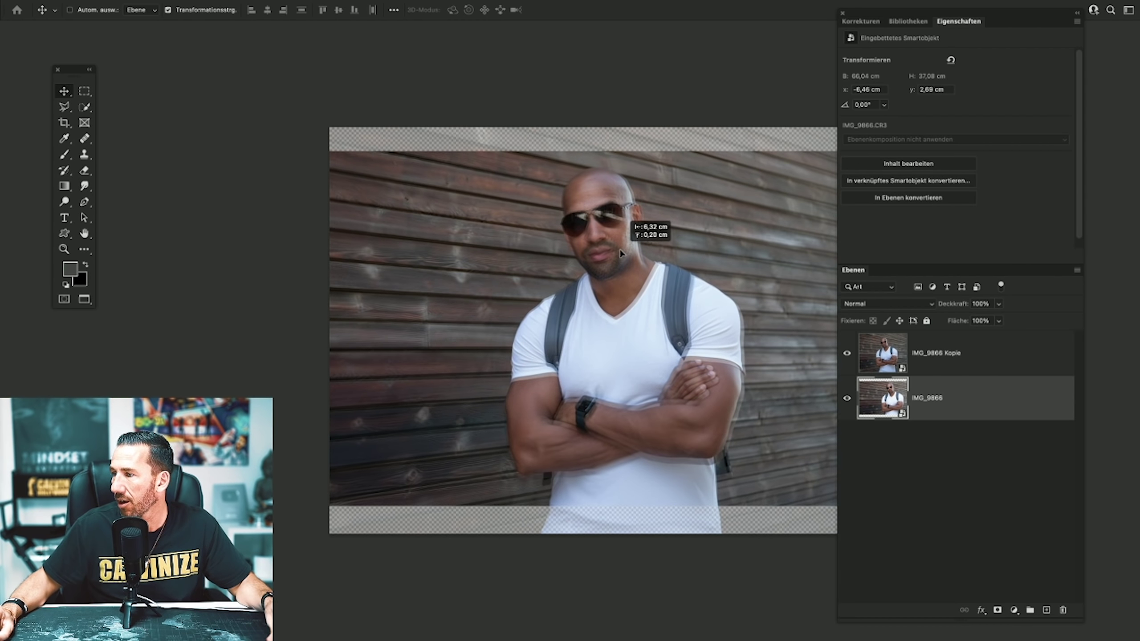
{"action": "left_click_drag", "start_coordinate": [621, 254], "coordinate": [619, 254]}
{"action": "left_click", "coordinate": [67, 251]}
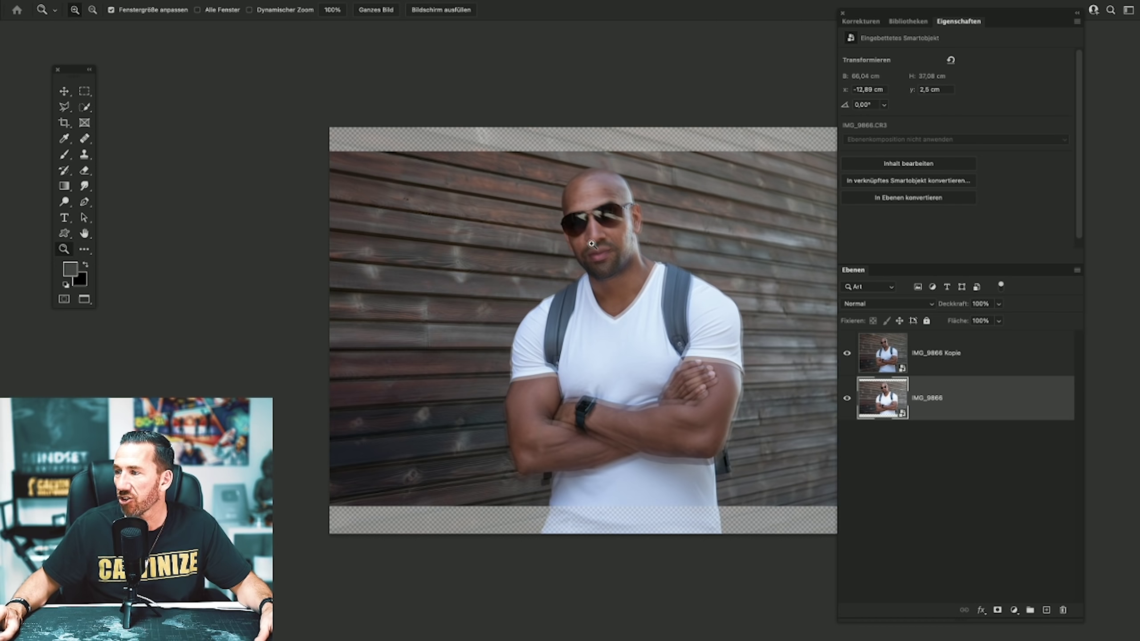
{"action": "left_click", "coordinate": [593, 245]}
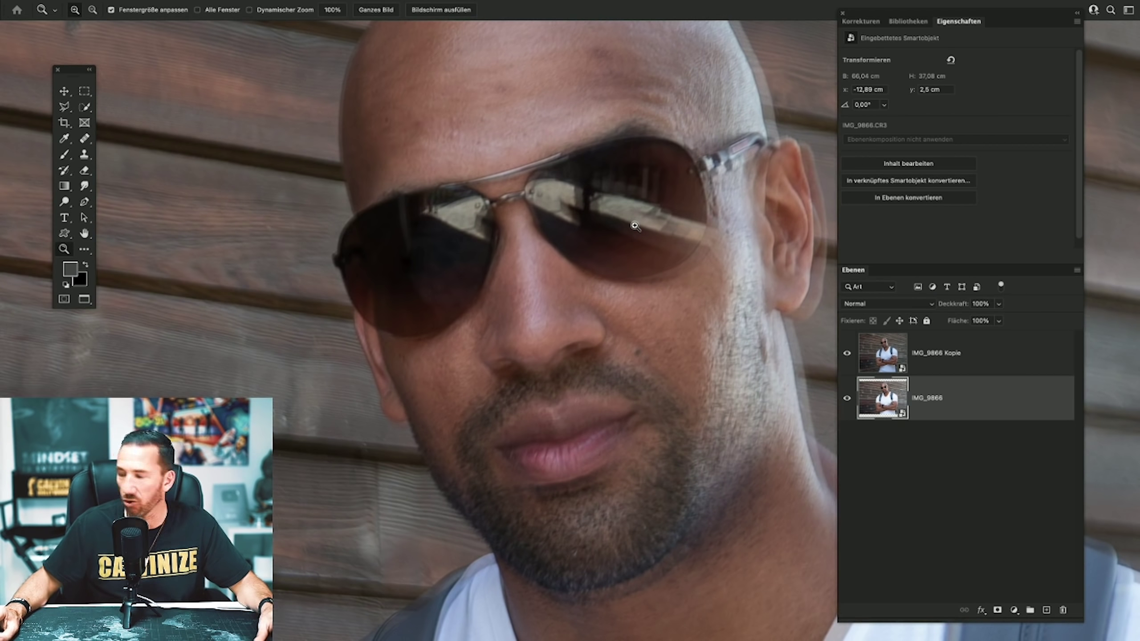
Nudge the IMG_9866 layer with the arrow keys until it sits exactly under the 62% copy.
{"action": "key", "text": "v"}
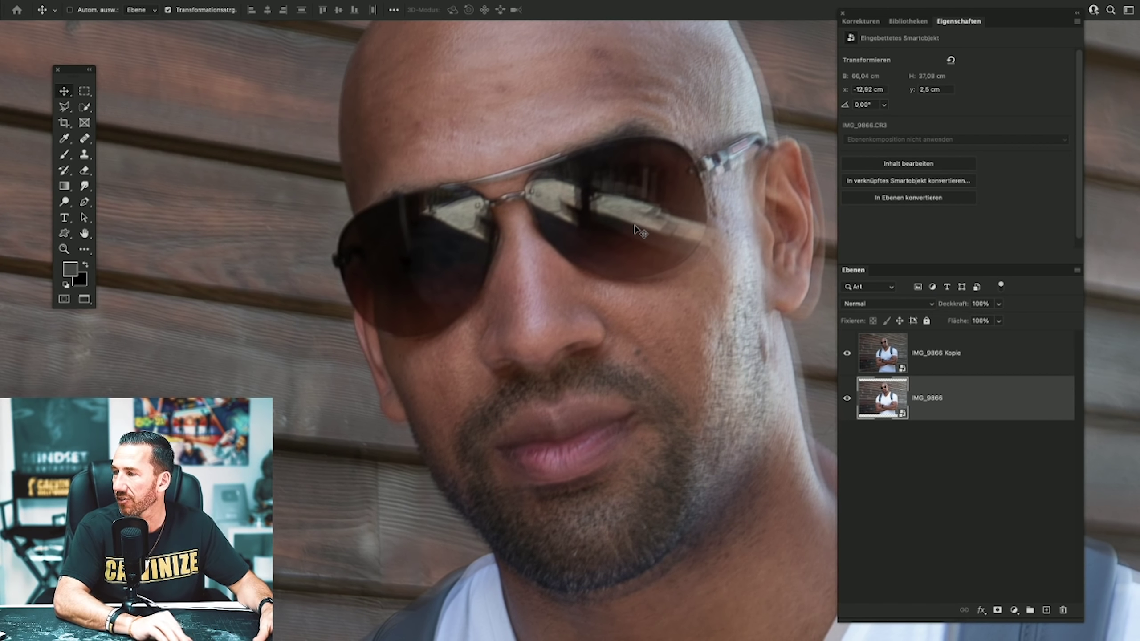
{"action": "key", "text": "Left"}
{"action": "key", "text": "Left"}
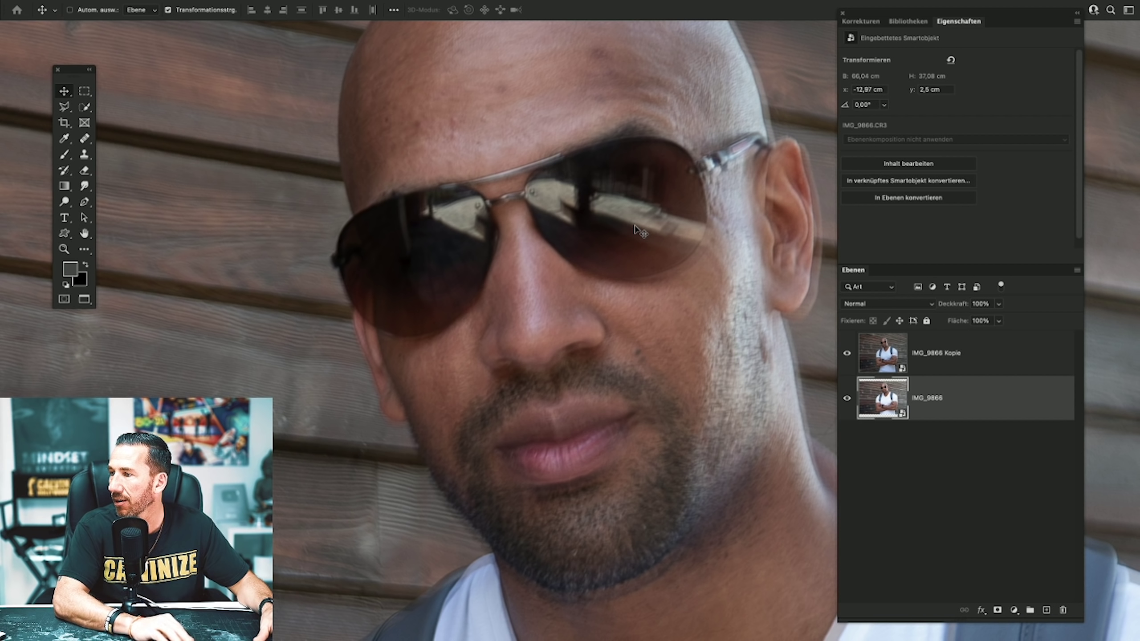
{"action": "key", "text": "Left"}
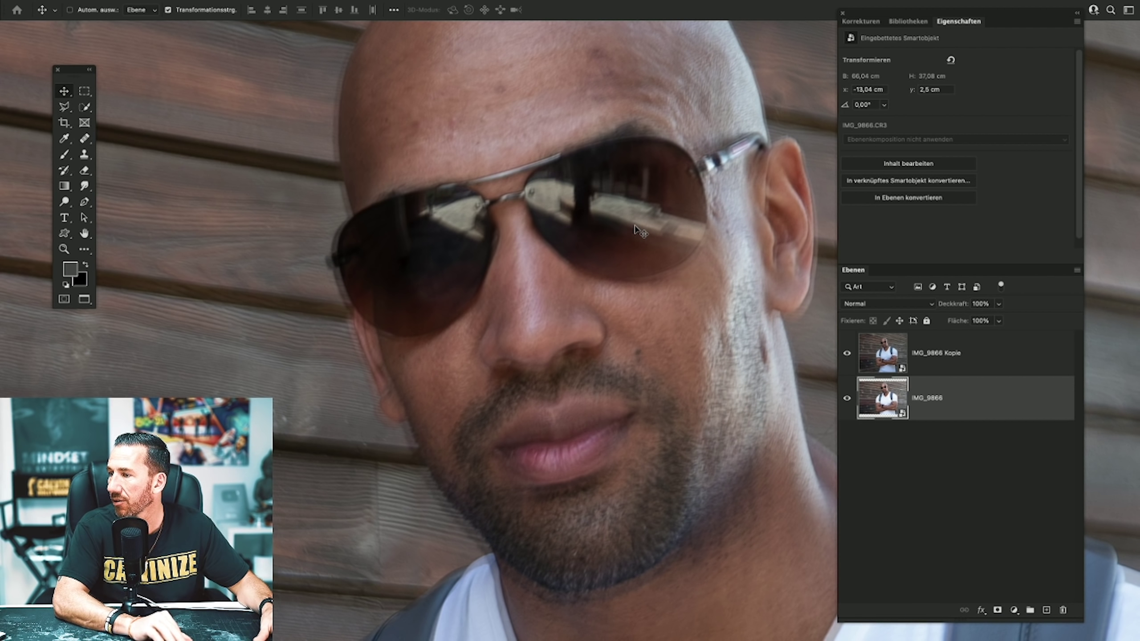
{"action": "key", "text": "Right"}
{"action": "key", "text": "Right"}
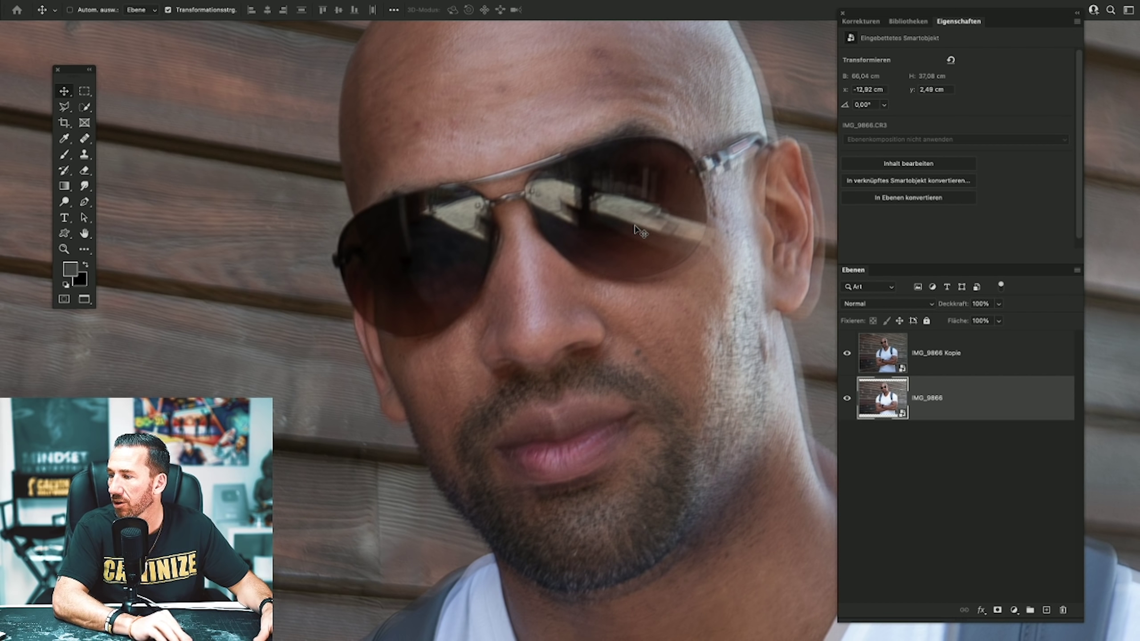
{"action": "key", "text": "Down"}
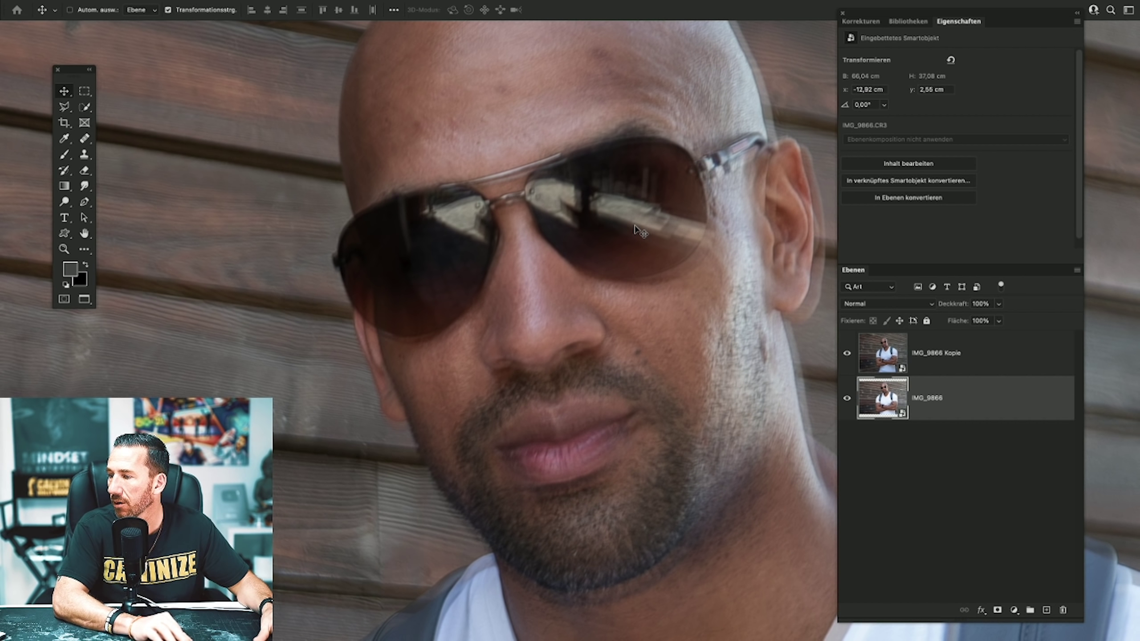
{"action": "key", "text": "Up"}
{"action": "key", "text": "Up"}
{"action": "key", "text": "Up"}
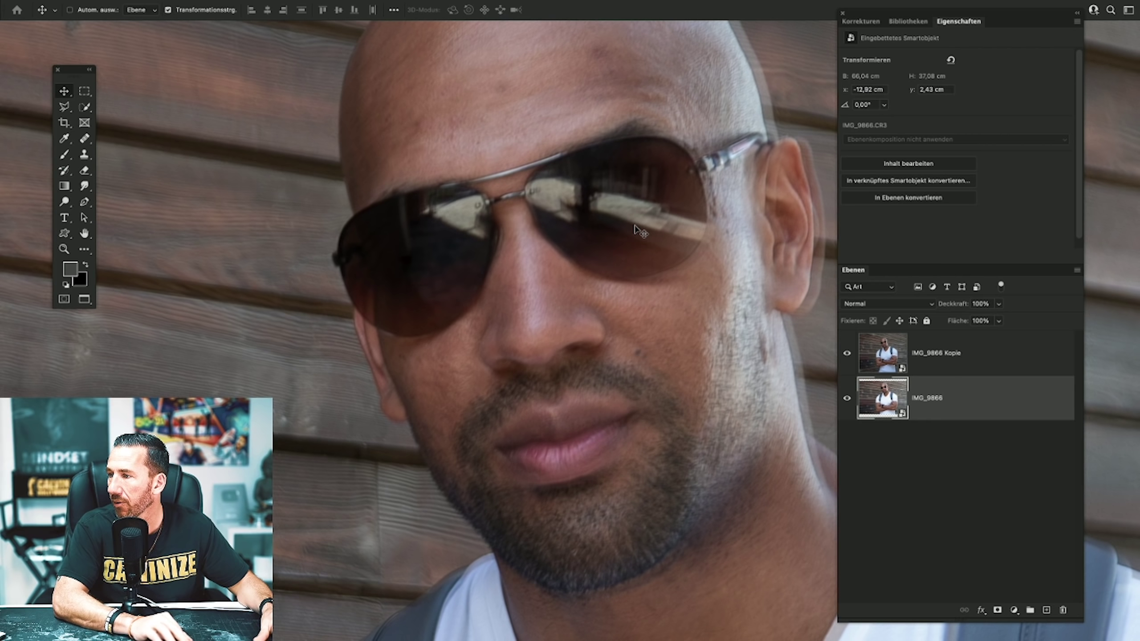
{"action": "key", "text": "Up"}
{"action": "key", "text": "Up"}
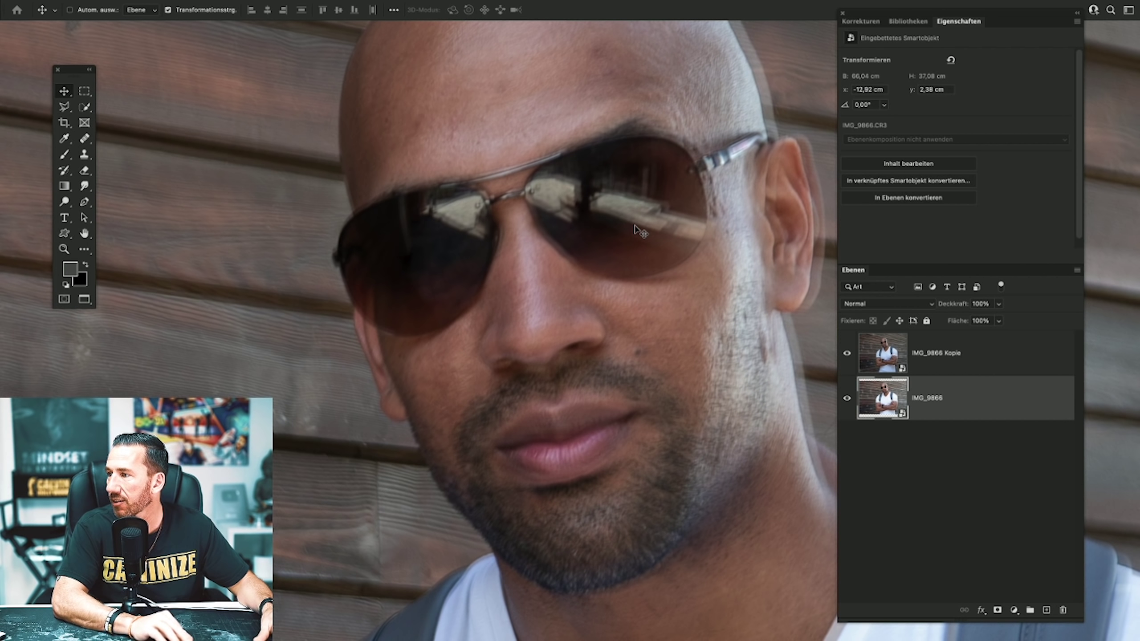
{"action": "key", "text": "Left"}
{"action": "key", "text": "Left"}
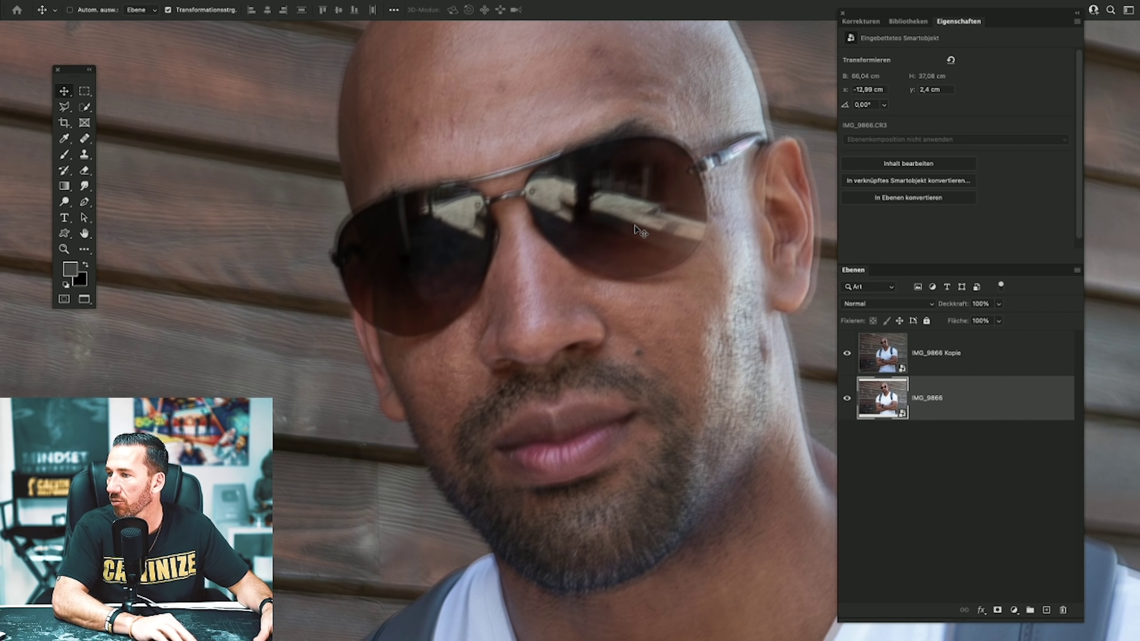
{"action": "key", "text": "Left"}
{"action": "key", "text": "Right"}
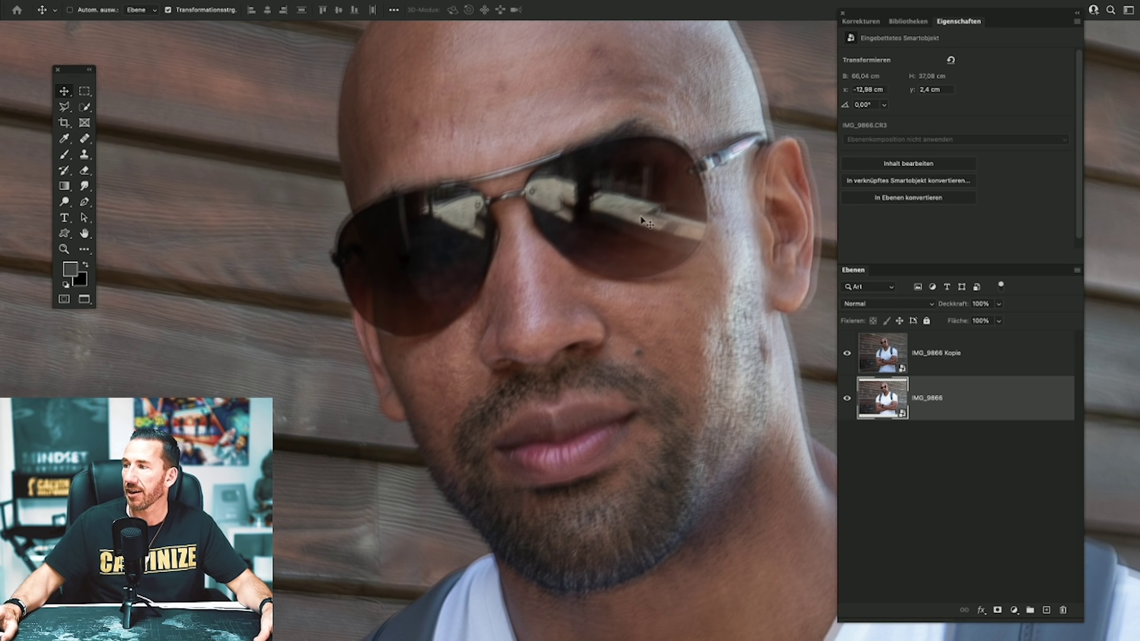
Zoom out to the whole photo and make the IMG_9866 Kopie layer active.
{"action": "key", "text": "z"}
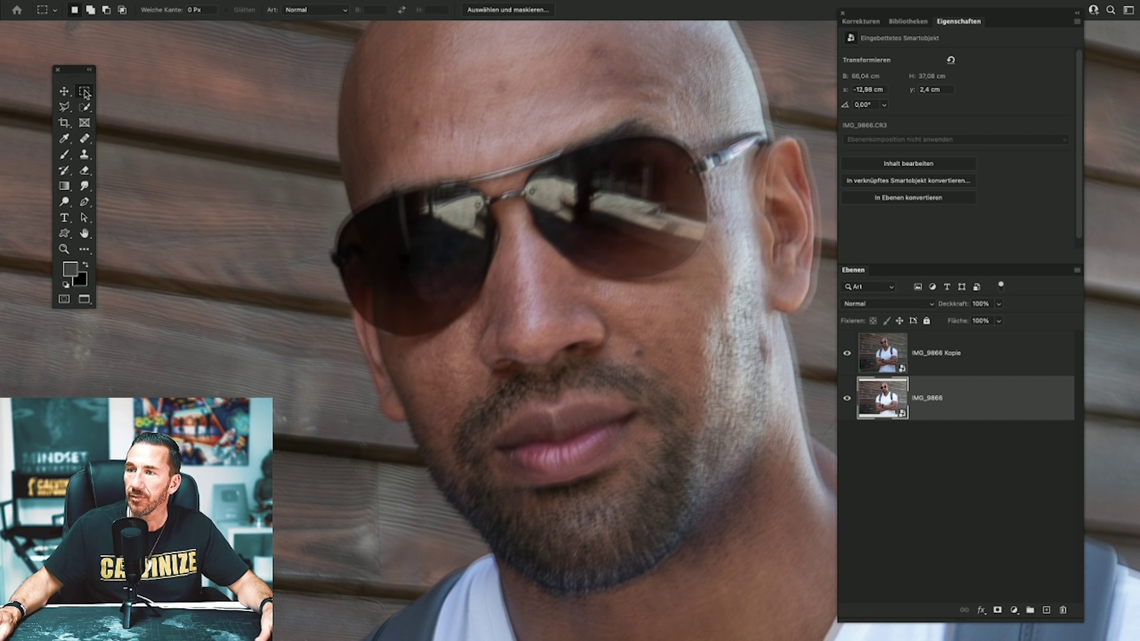
{"action": "left_click", "coordinate": [330, 261], "text": "alt"}
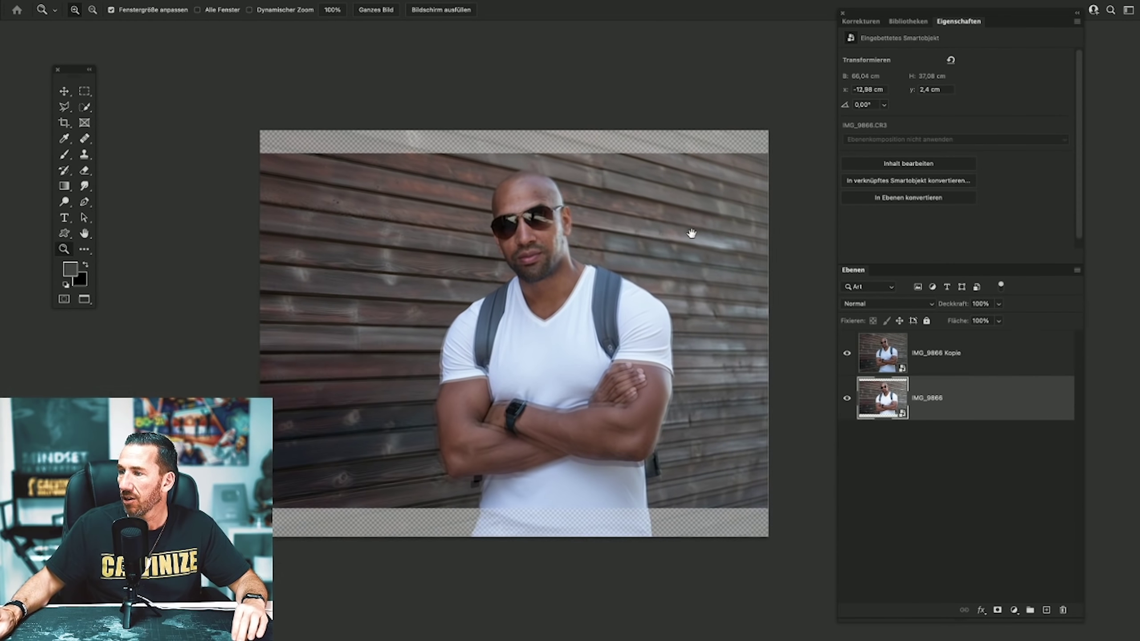
{"action": "left_click_drag", "start_coordinate": [691, 233], "coordinate": [727, 225]}
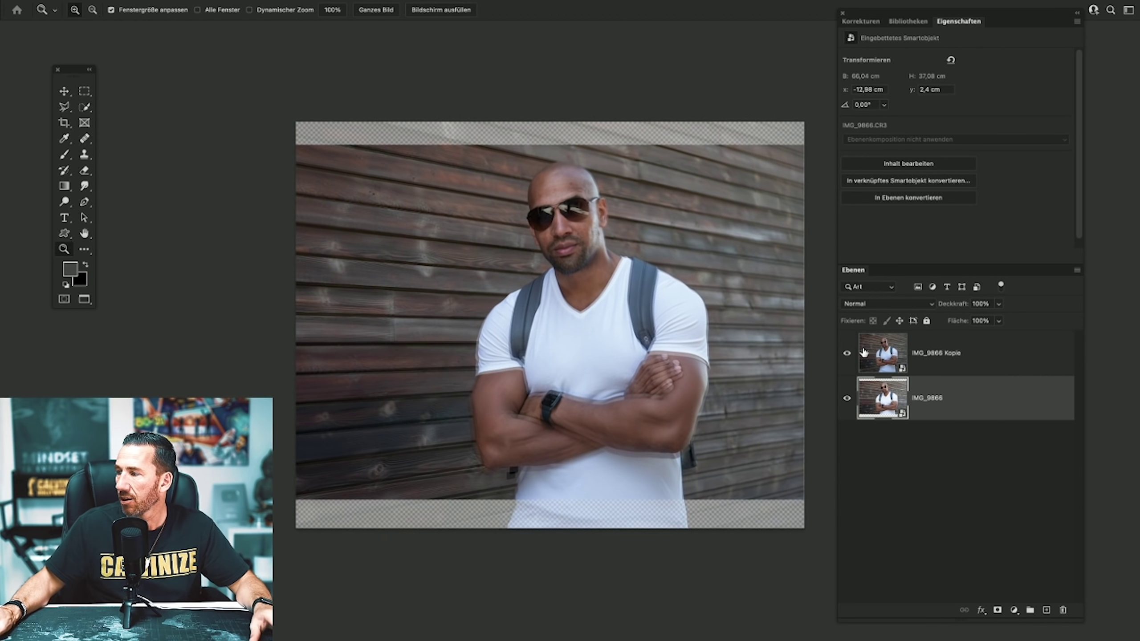
{"action": "left_click", "coordinate": [934, 346]}
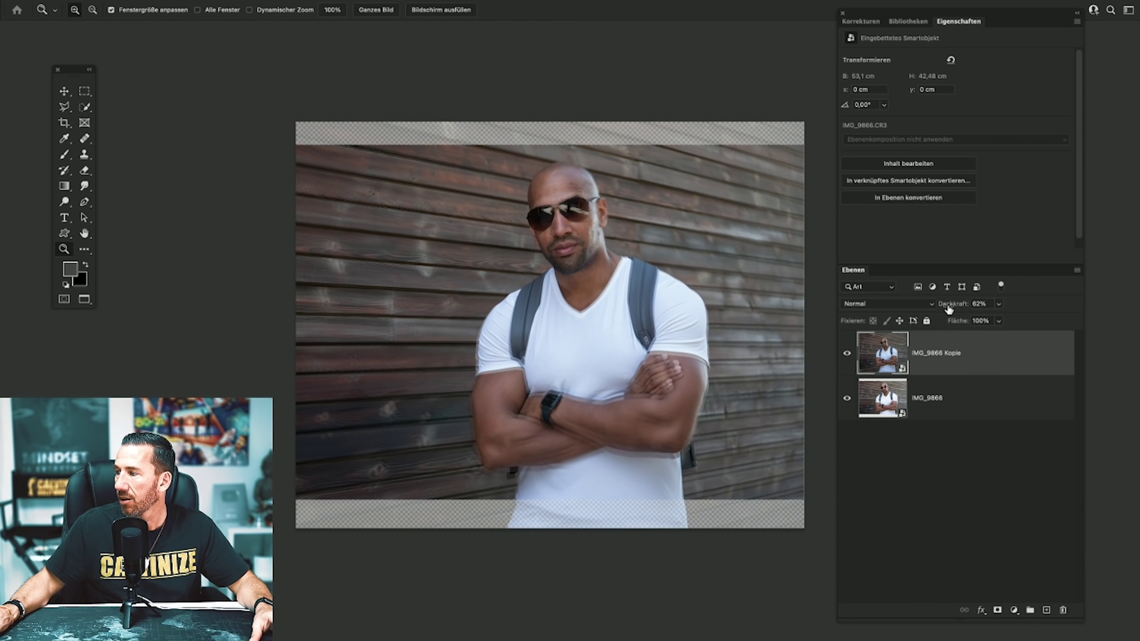
{"action": "type", "text": "100"}
Return IMG_9866 Kopie to 100% opacity and delete the original IMG_9866 layer.
{"action": "key", "text": "Return"}
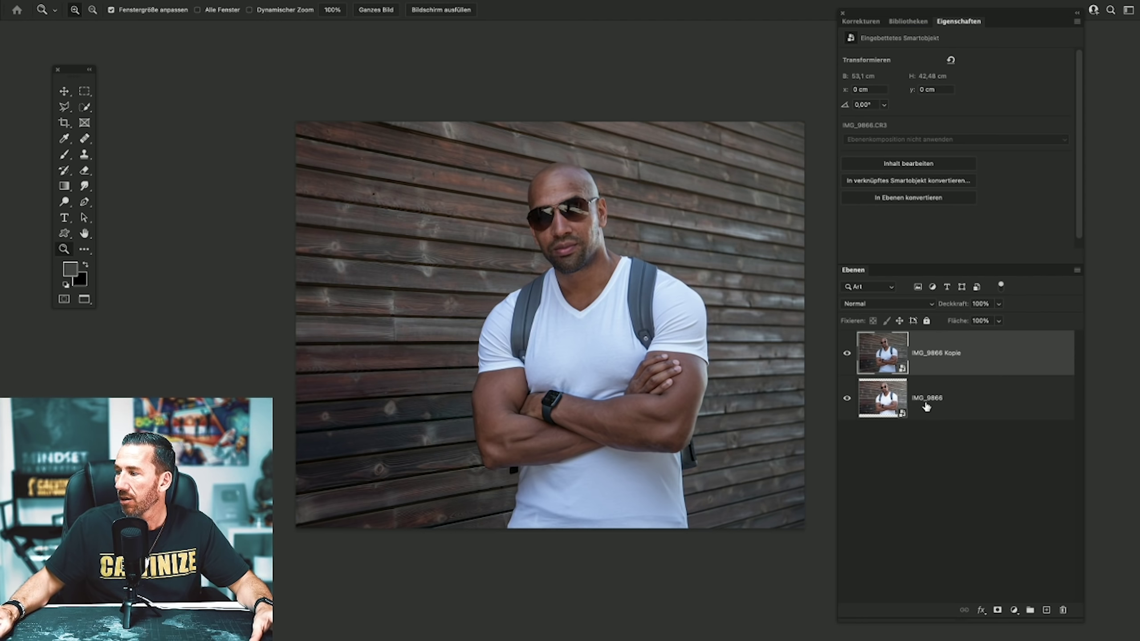
{"action": "left_click", "coordinate": [926, 407]}
{"action": "key", "text": "BackSpace"}
Rename the remaining copy layer to 'Raw Entwicklung'.
{"action": "double_click", "coordinate": [931, 355]}
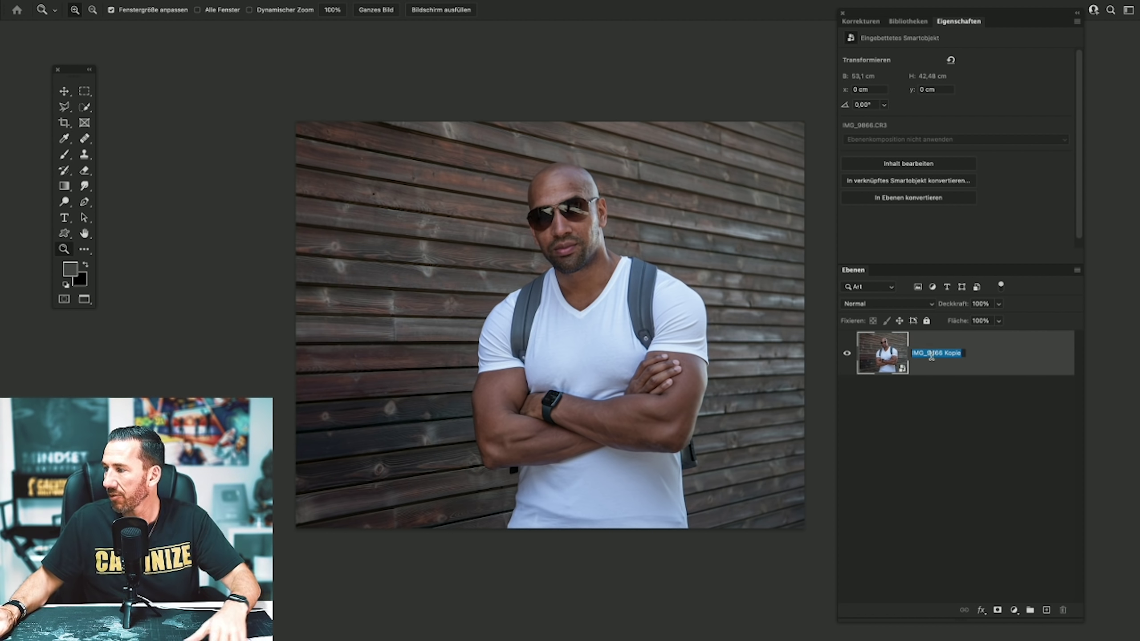
{"action": "type", "text": "Raw"}
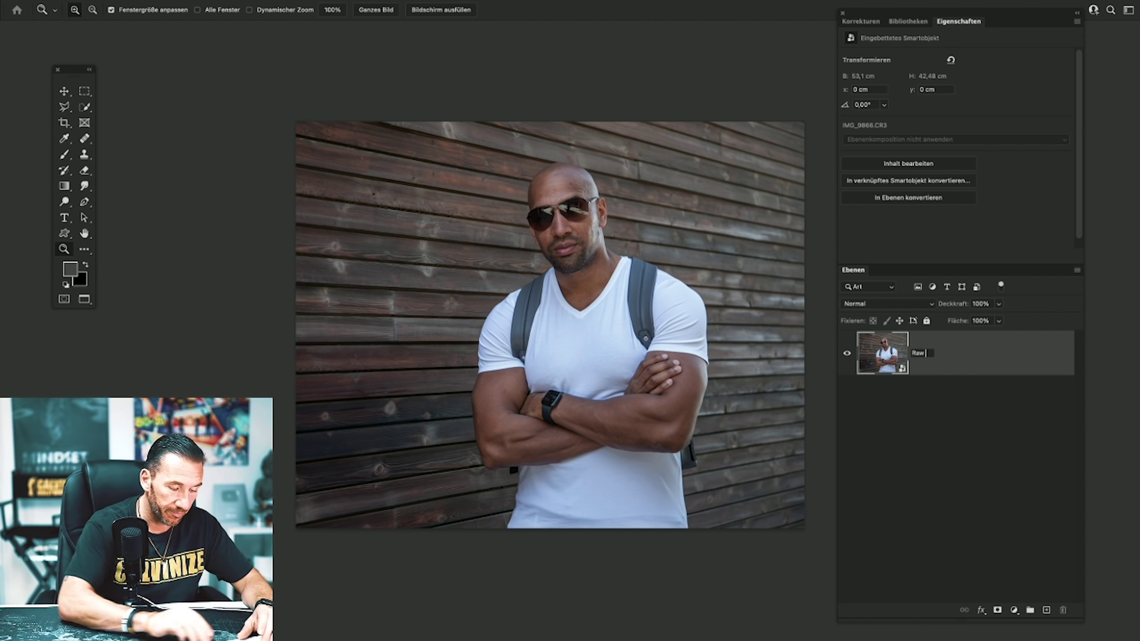
{"action": "type", "text": " Entwick"}
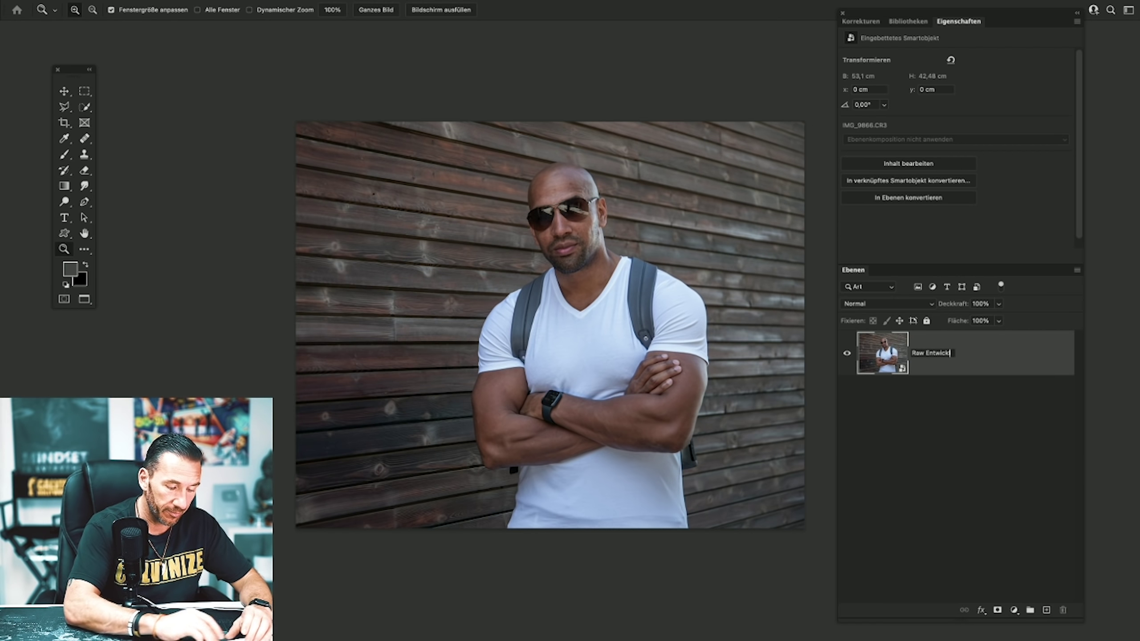
{"action": "type", "text": "lung"}
{"action": "key", "text": "Return"}
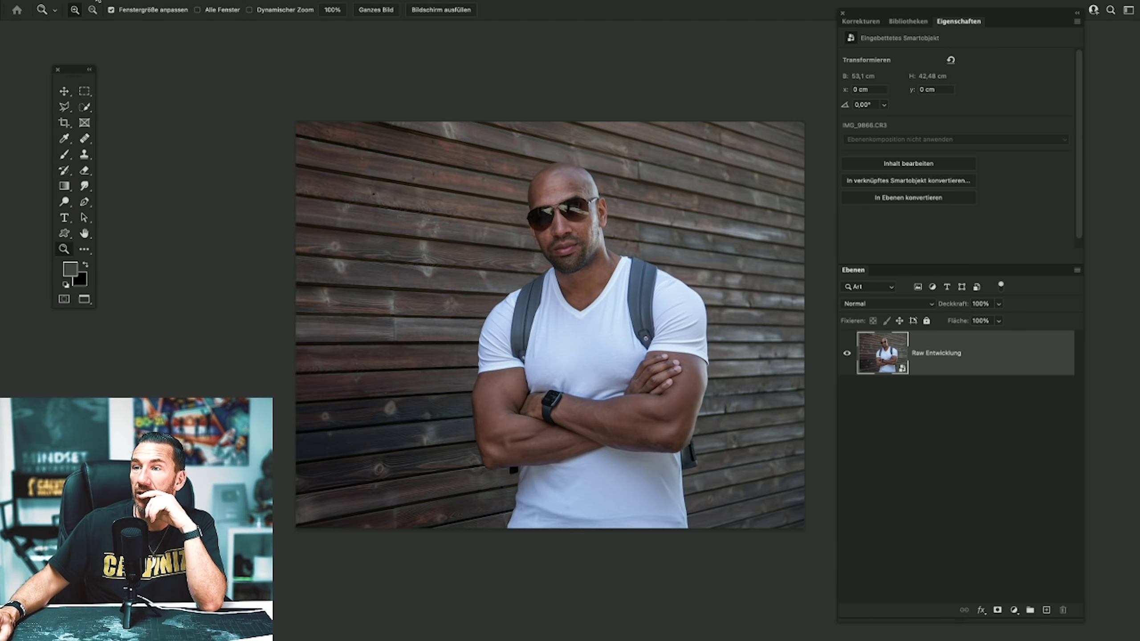
{"action": "left_click", "coordinate": [98, 1]}
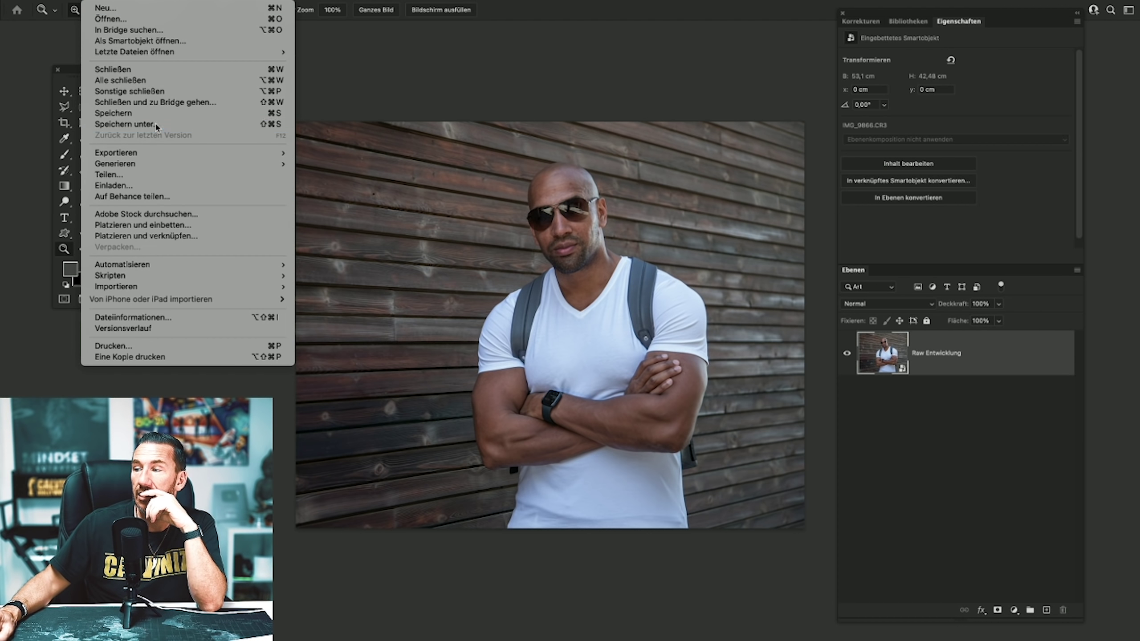
Save as IMG_9866-1.psd on the desktop with Maximize Compatibility on.
{"action": "left_click", "coordinate": [397, 156]}
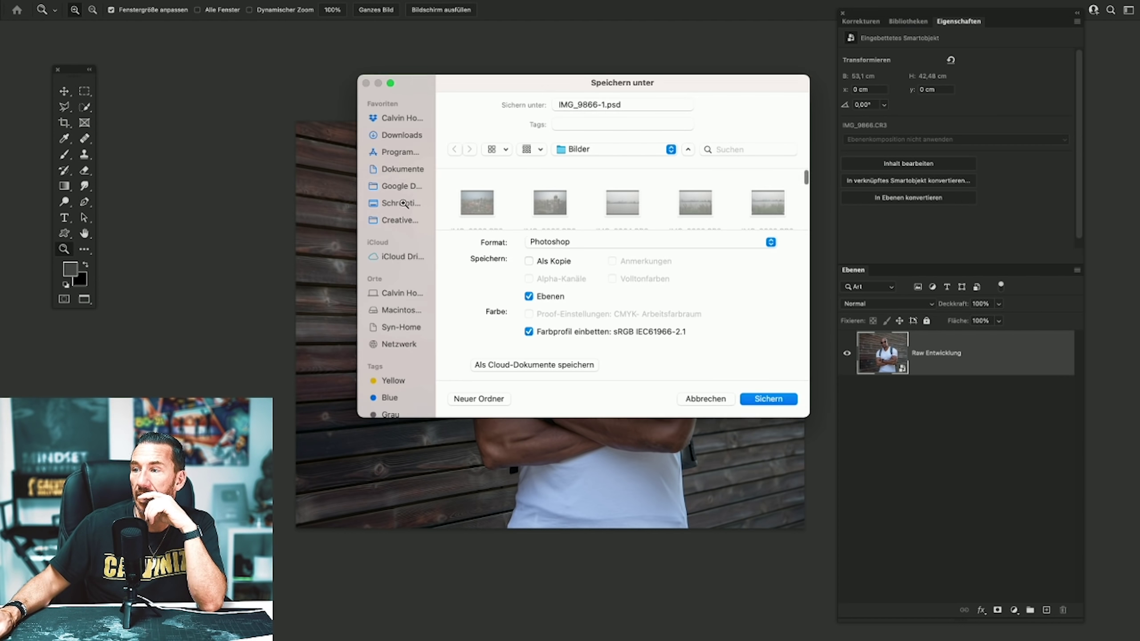
{"action": "left_click", "coordinate": [401, 203]}
{"action": "left_click", "coordinate": [758, 397]}
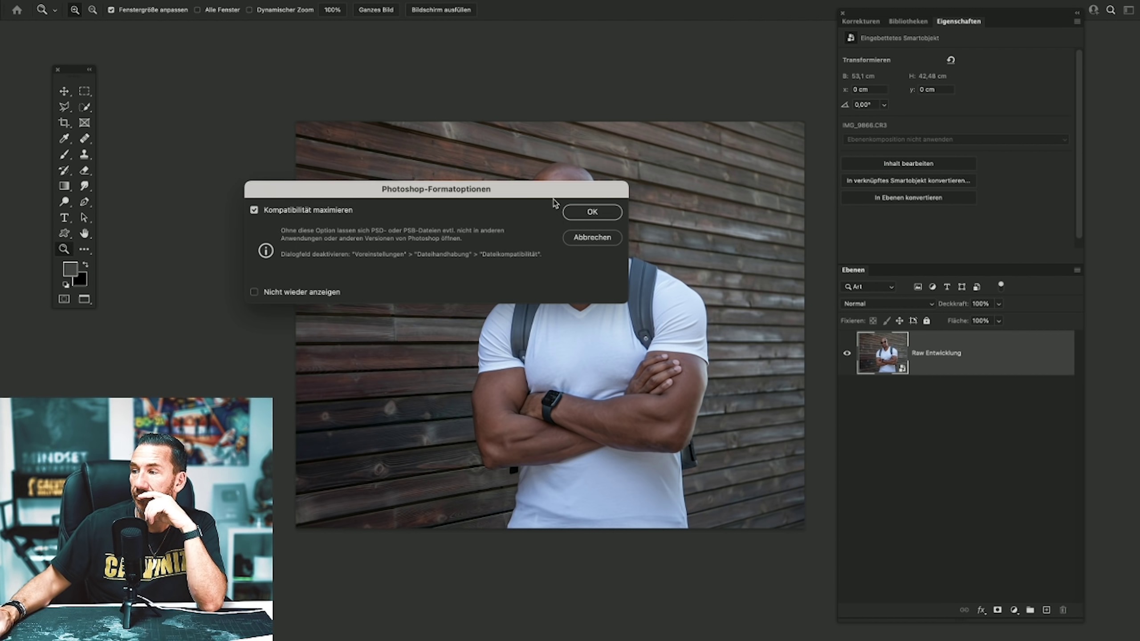
{"action": "left_click", "coordinate": [590, 213]}
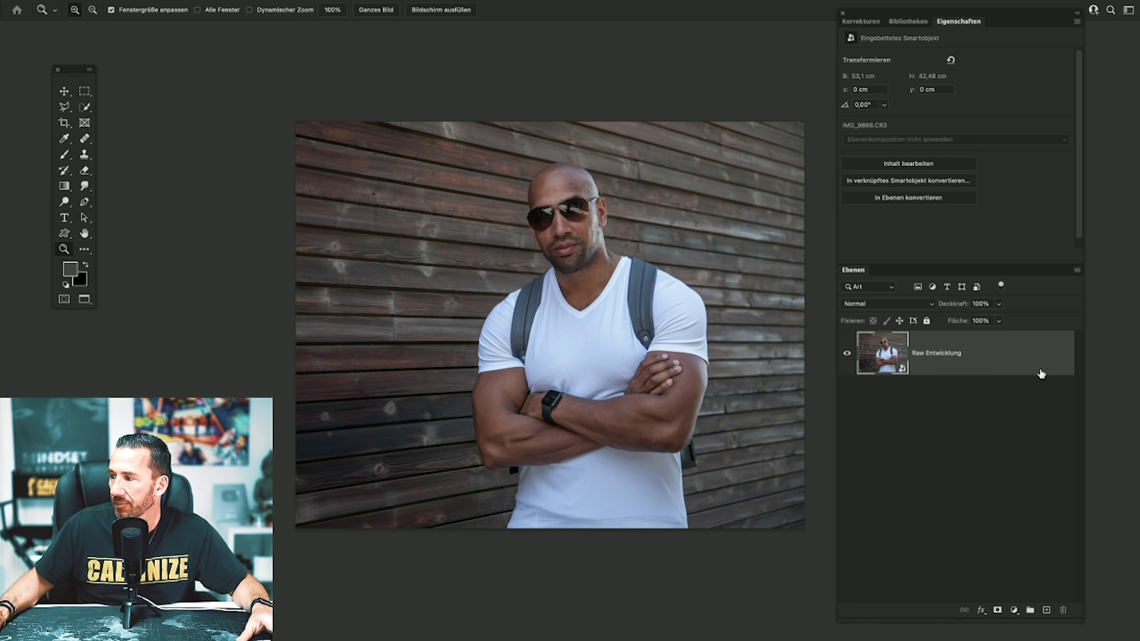
Duplicate the Raw Entwicklung layer and rasterize the copy into a pixel layer.
{"action": "right_click", "coordinate": [1021, 362]}
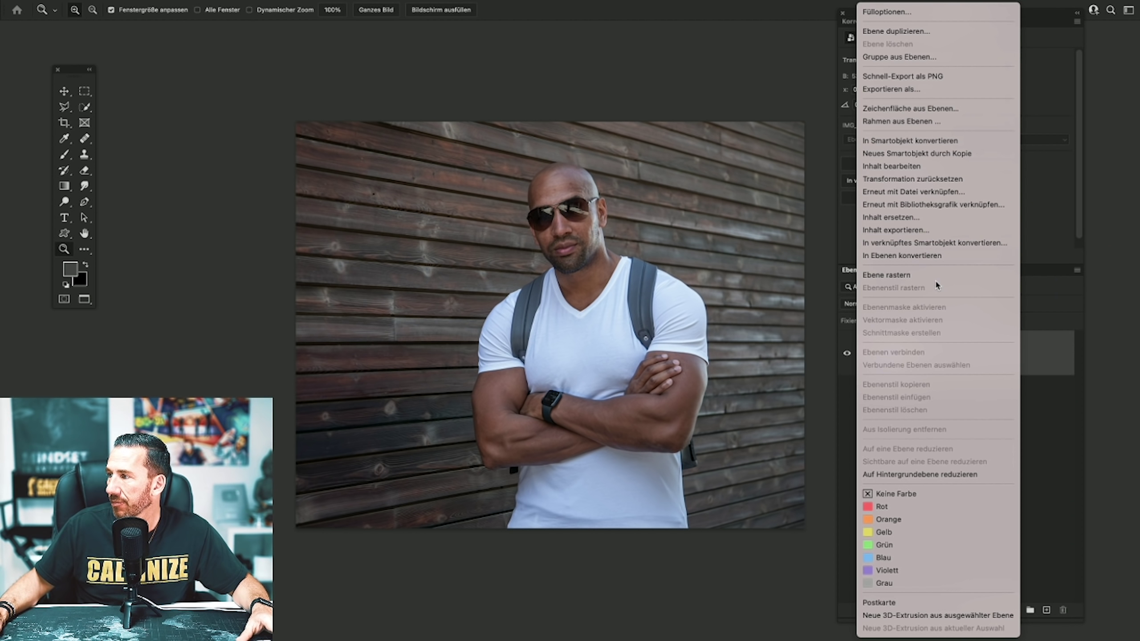
{"action": "left_click", "coordinate": [1025, 385]}
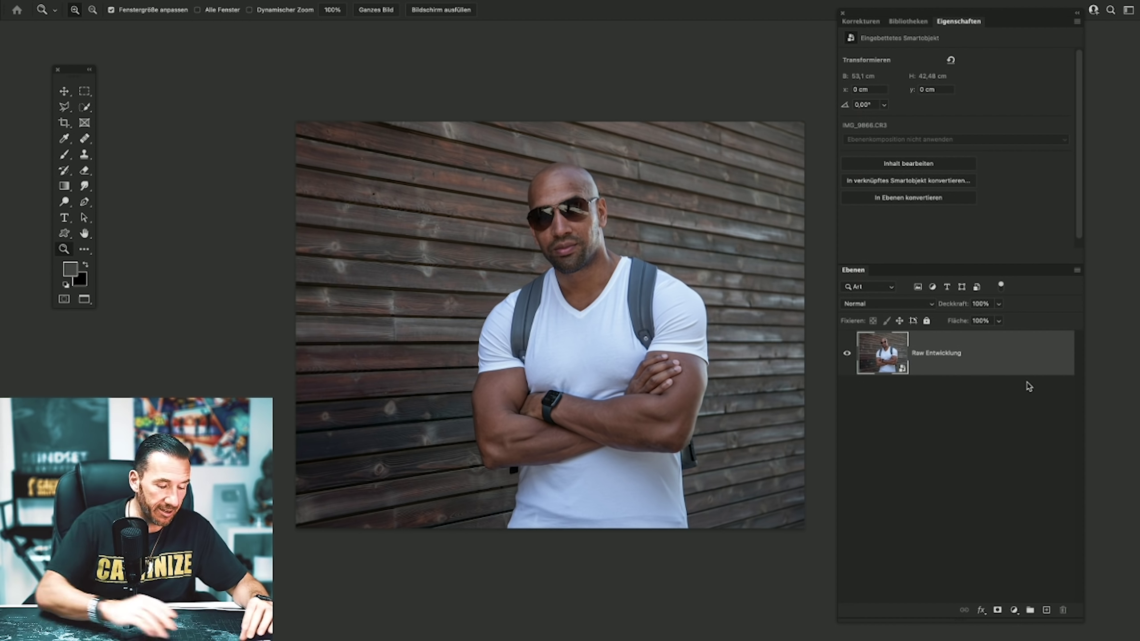
{"action": "key", "text": "ctrl+j"}
{"action": "right_click", "coordinate": [1019, 343]}
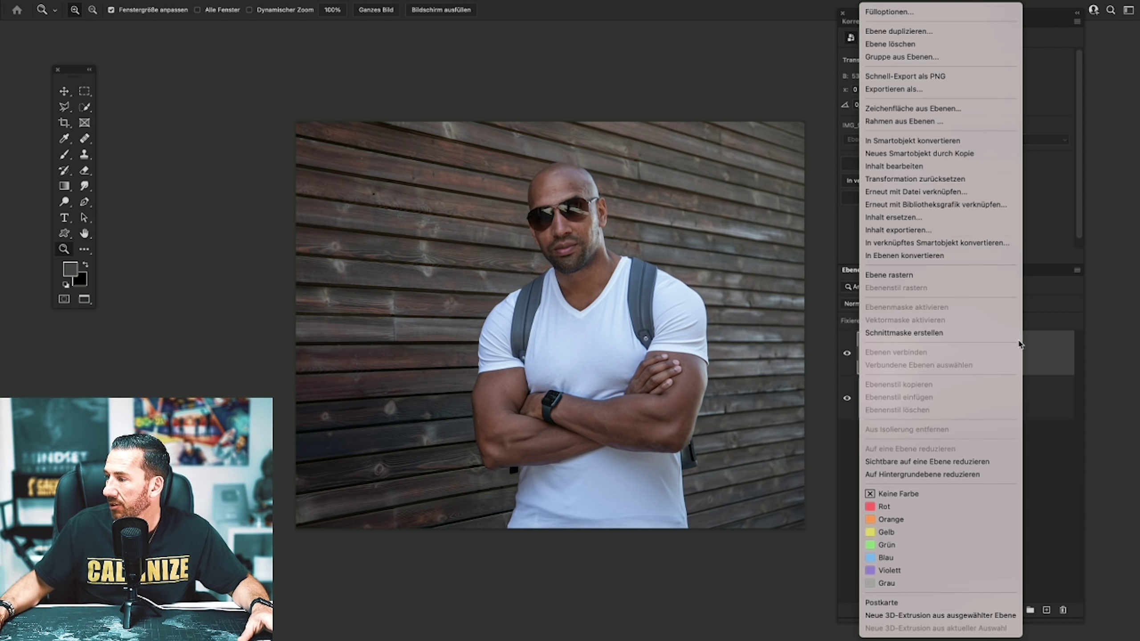
{"action": "key", "text": "Return"}
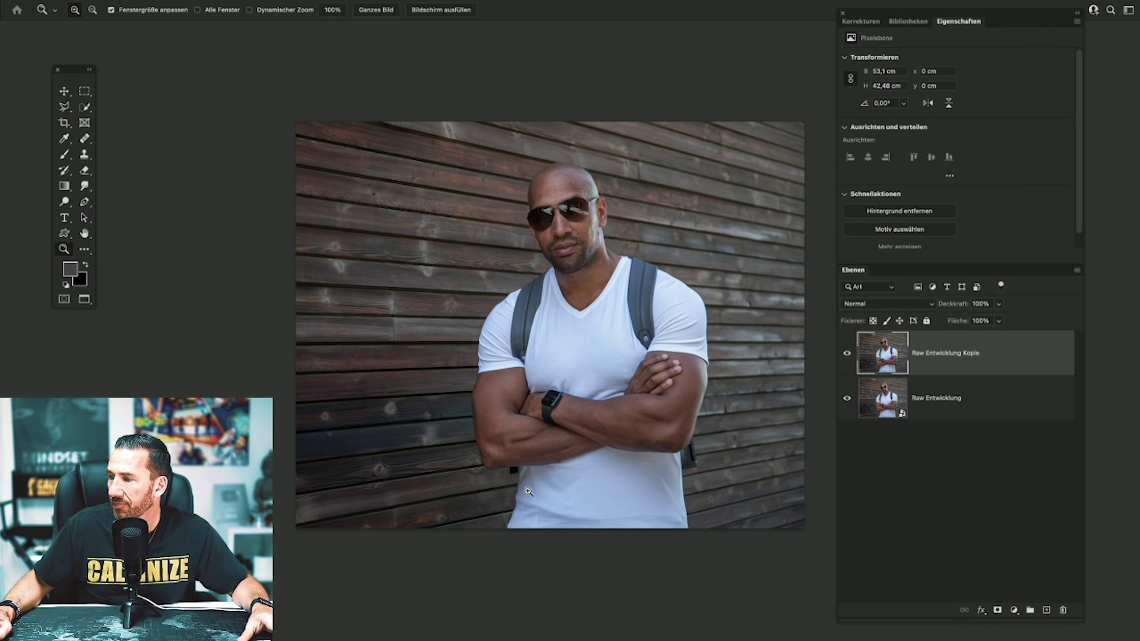
Inspect the photo by zooming into the forearms and face, then back out to the whole image.
{"action": "left_click", "coordinate": [509, 476]}
{"action": "left_click", "coordinate": [557, 445]}
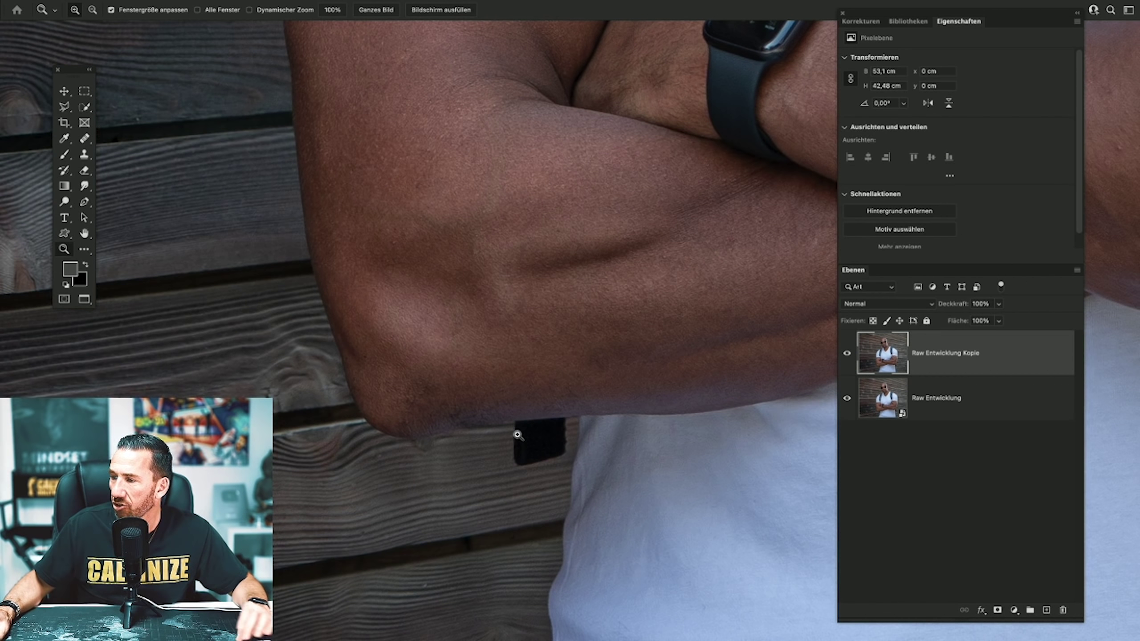
{"action": "mouse_move", "coordinate": [700, 425]}
{"action": "left_mouse_down"}
{"action": "mouse_move", "coordinate": [494, 405]}
{"action": "mouse_move", "coordinate": [380, 323]}
{"action": "left_mouse_up"}
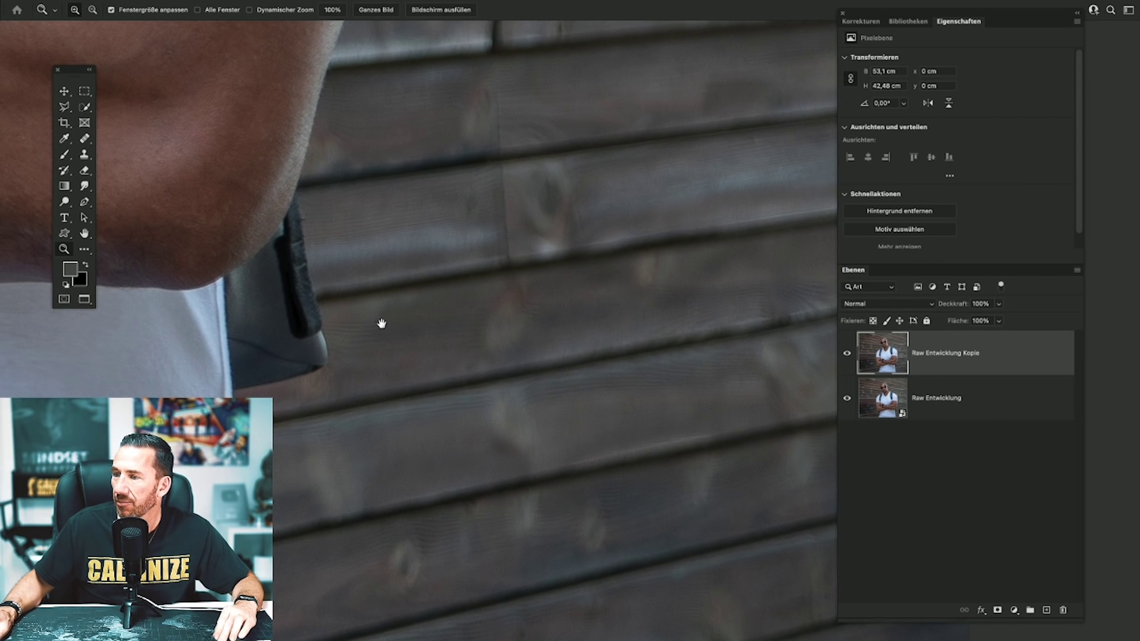
{"action": "left_click", "coordinate": [361, 315], "text": "alt"}
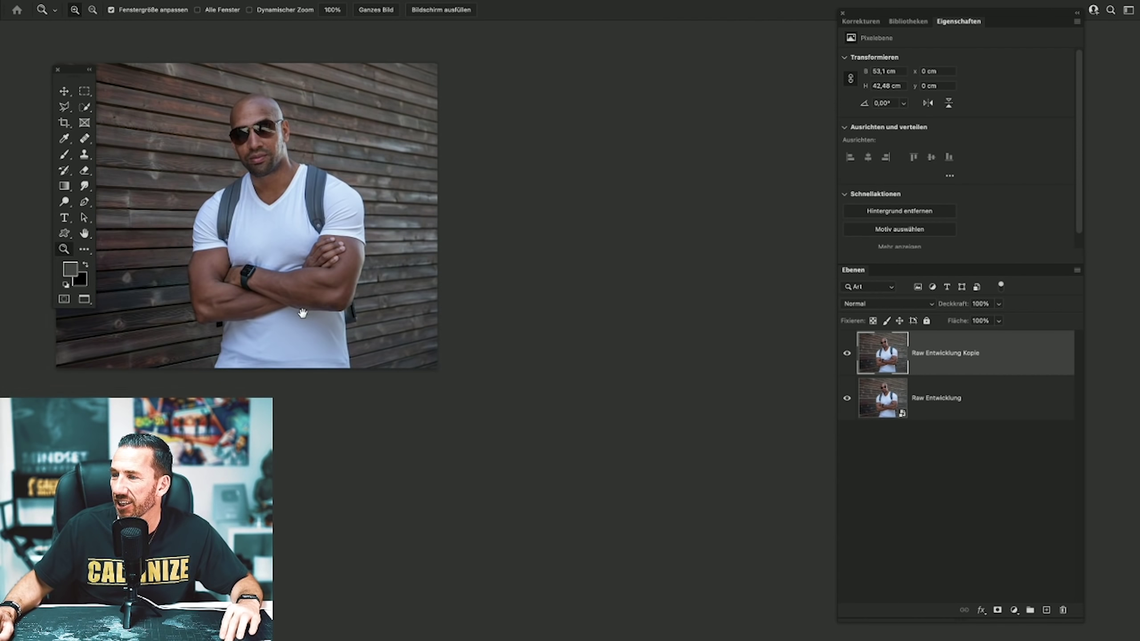
{"action": "left_click_drag", "start_coordinate": [314, 316], "coordinate": [482, 338]}
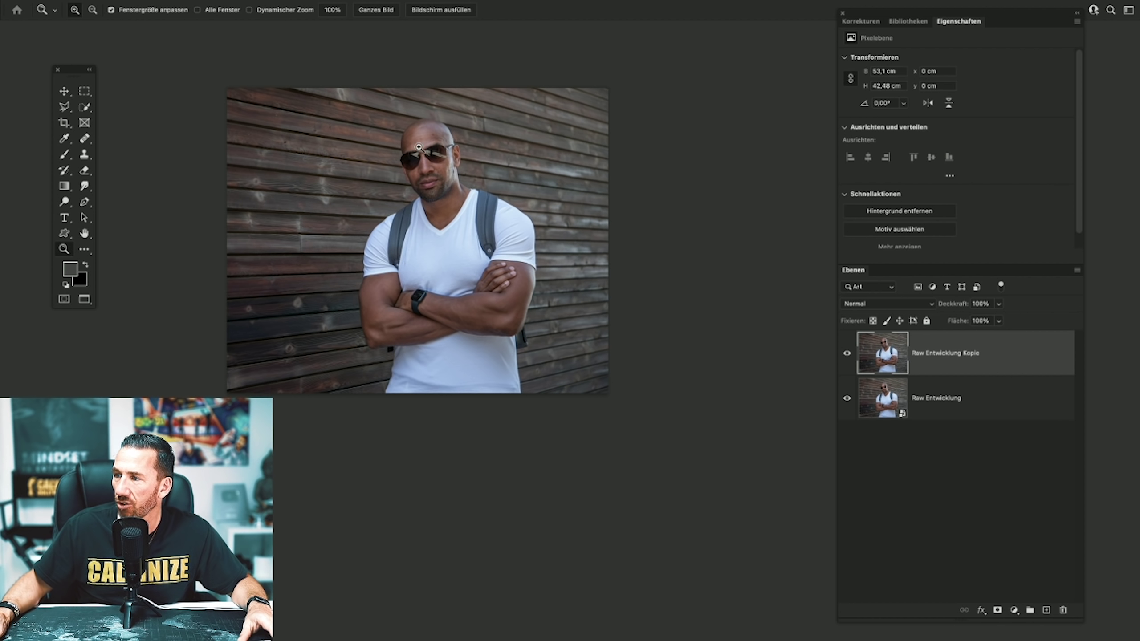
{"action": "left_click", "coordinate": [434, 144]}
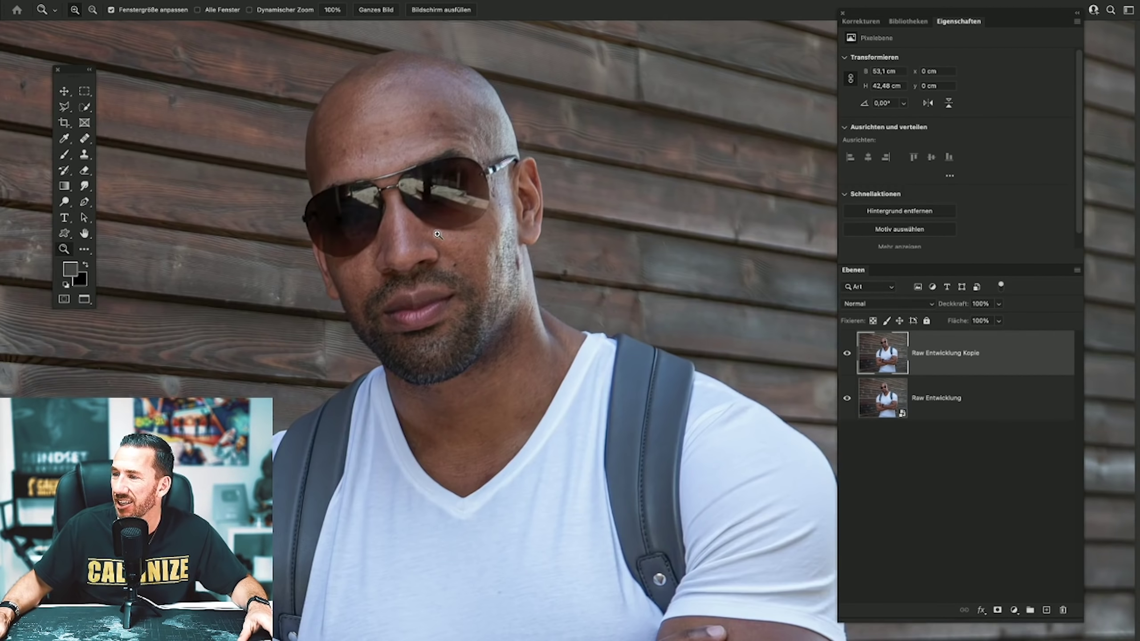
{"action": "left_click", "coordinate": [438, 235]}
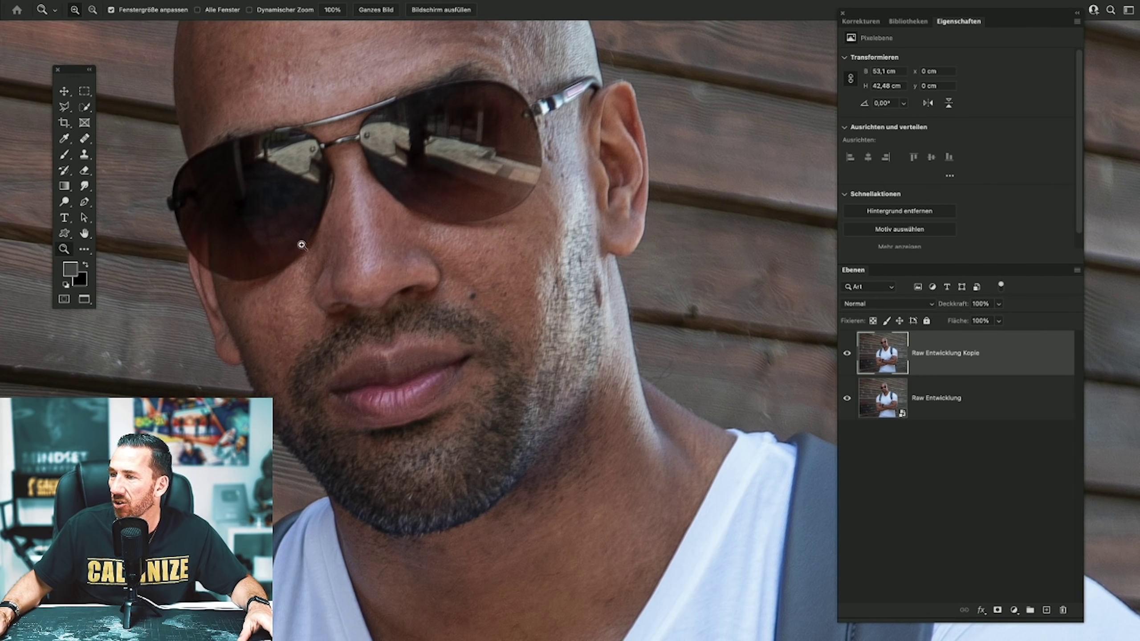
{"action": "left_click", "coordinate": [373, 216], "text": "alt"}
{"action": "mouse_move", "coordinate": [333, 379]}
{"action": "left_mouse_down"}
{"action": "mouse_move", "coordinate": [407, 251]}
{"action": "mouse_move", "coordinate": [429, 298]}
{"action": "left_mouse_up"}
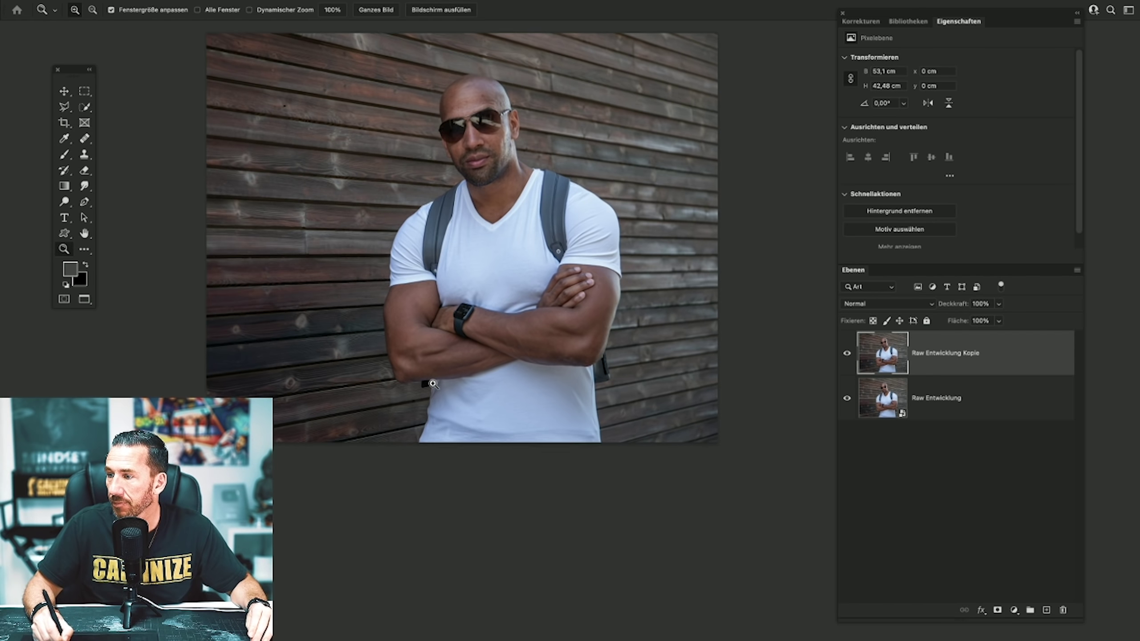
Zoom in on the strap end and set up the Clone Stamp with a 76 px brush.
{"action": "left_click", "coordinate": [425, 386]}
{"action": "left_click_drag", "start_coordinate": [337, 385], "coordinate": [636, 301]}
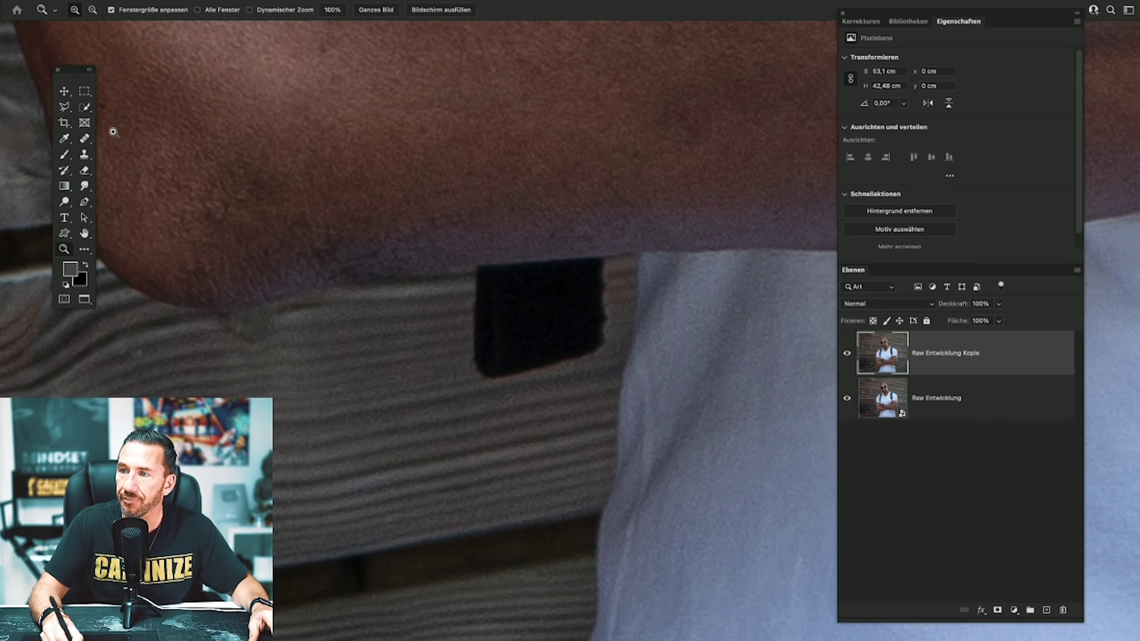
{"action": "left_click", "coordinate": [85, 156]}
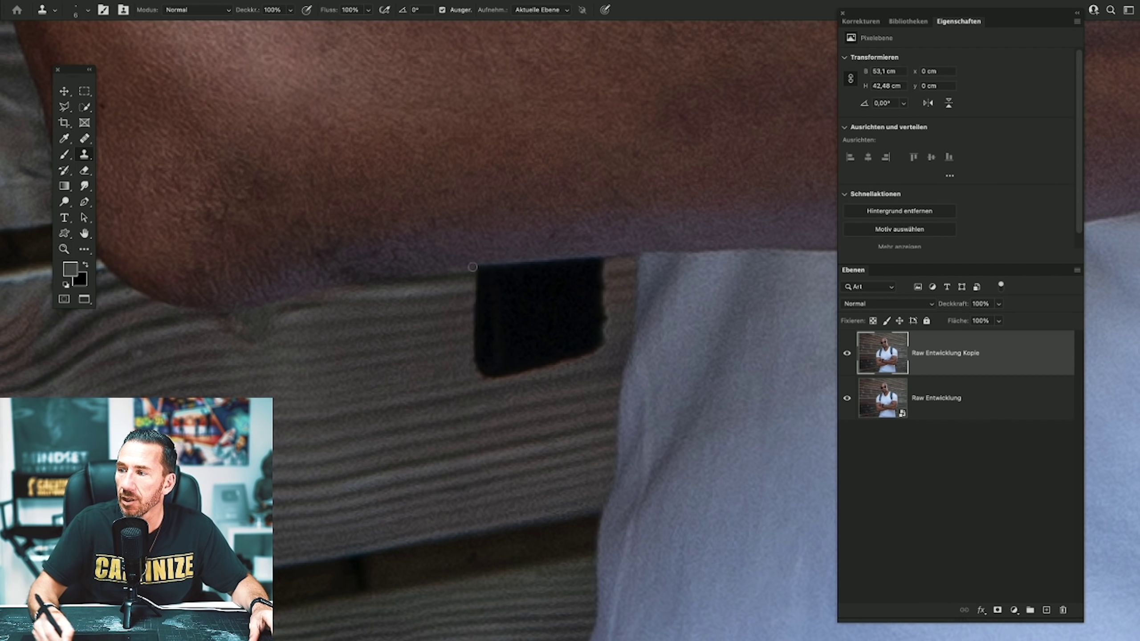
{"action": "right_click", "coordinate": [574, 283]}
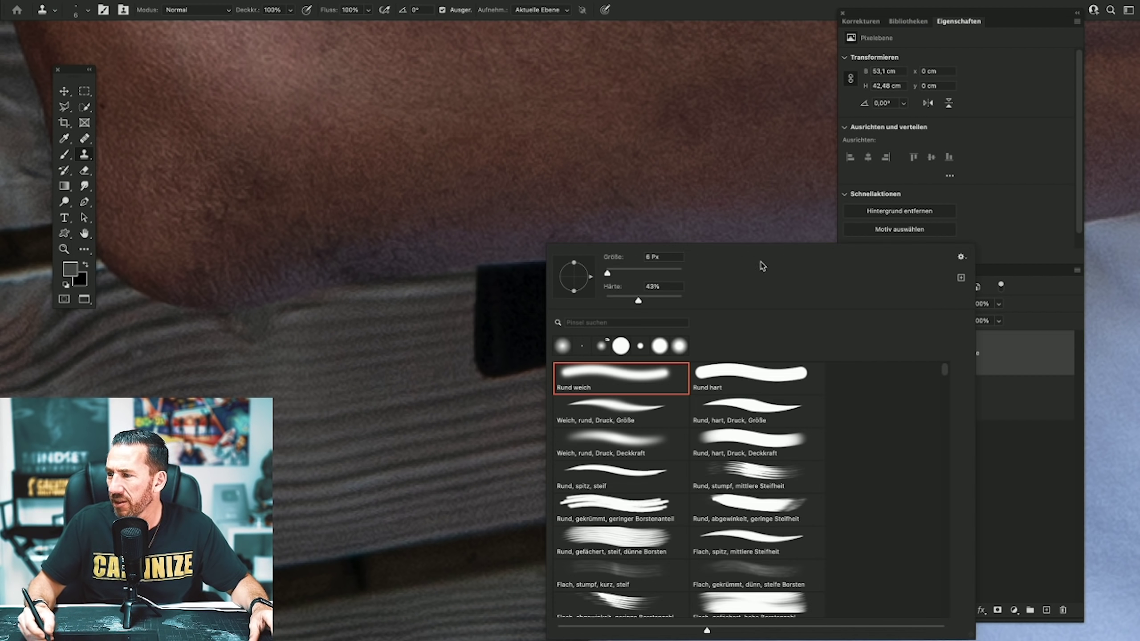
{"action": "left_click", "coordinate": [643, 270]}
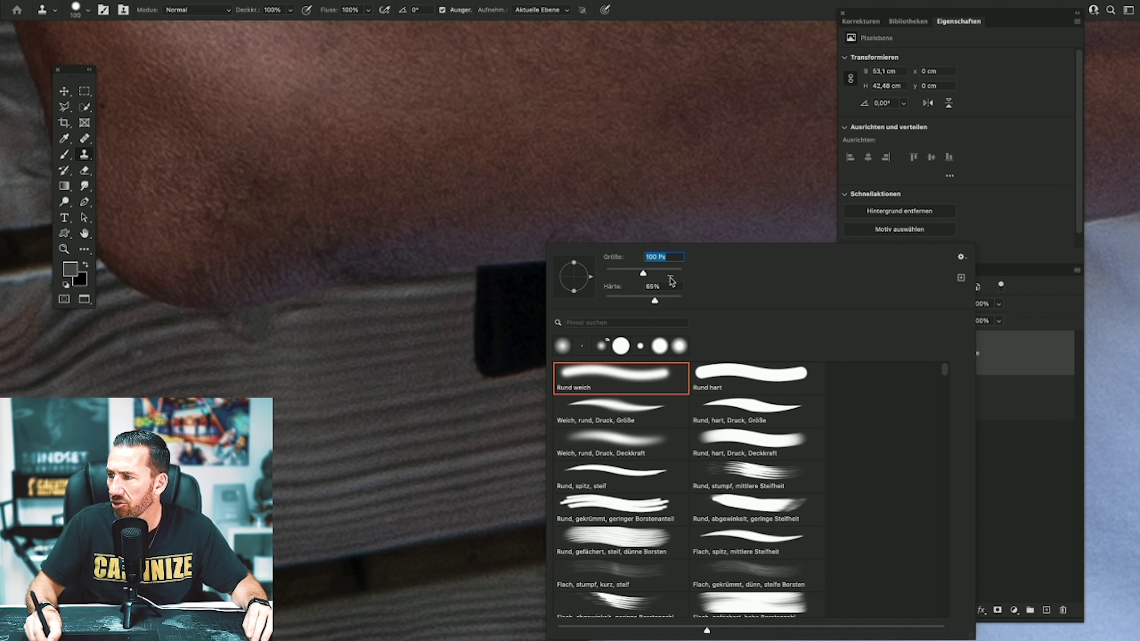
{"action": "left_click_drag", "start_coordinate": [637, 276], "coordinate": [630, 277]}
{"action": "left_click", "coordinate": [457, 287], "text": "alt"}
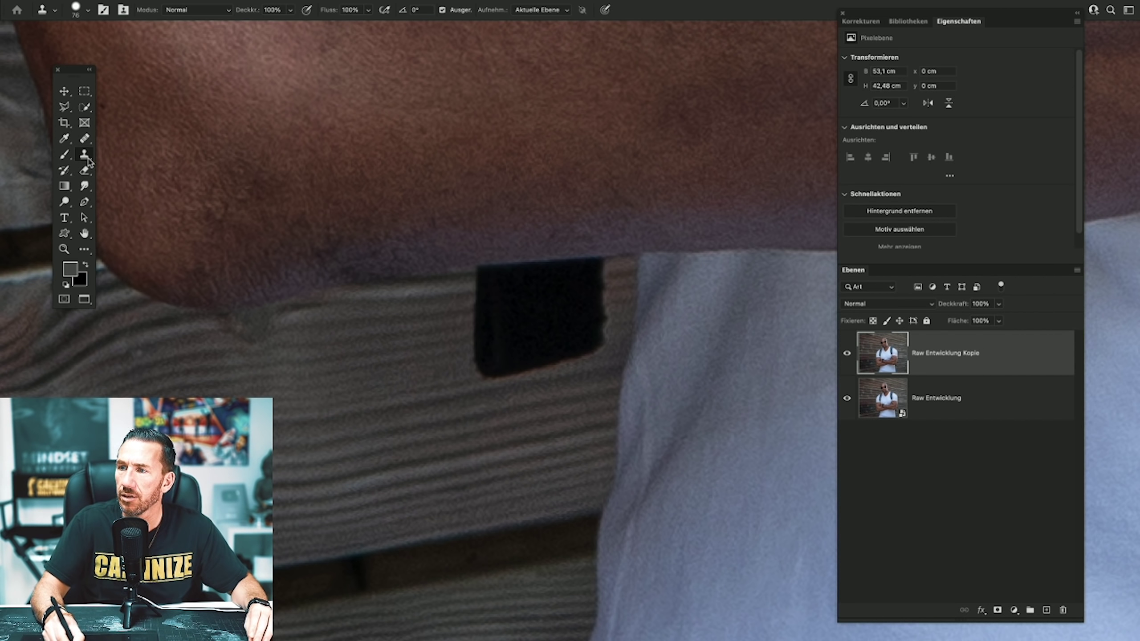
Clone nearby wood texture over the black strap end, undoing one stray stroke on the arm.
{"action": "left_click", "coordinate": [423, 281], "text": "alt"}
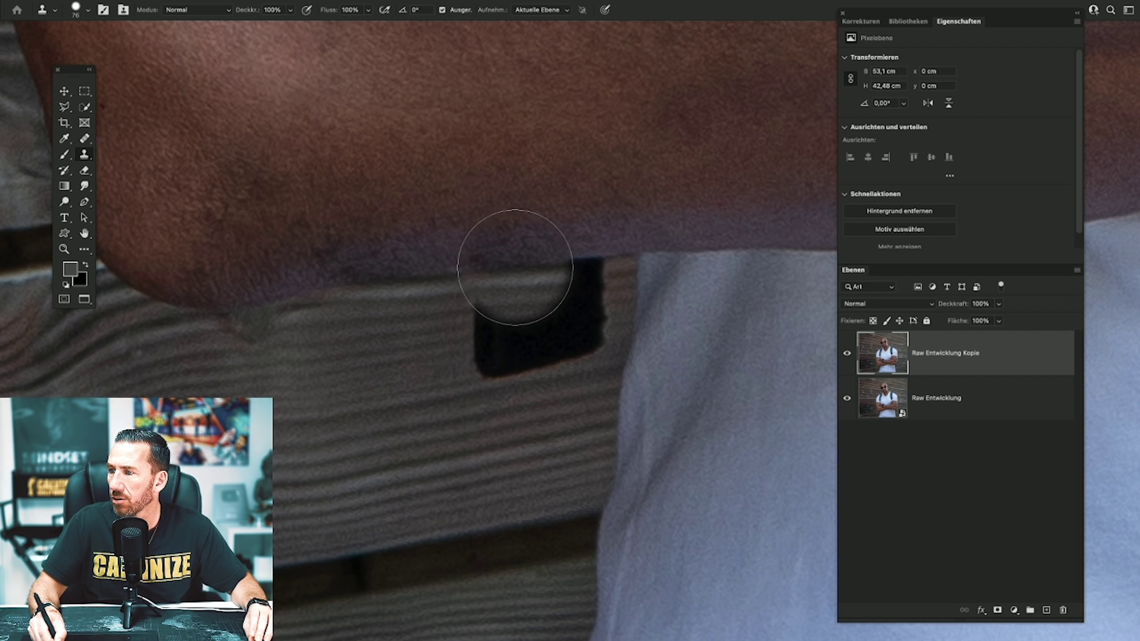
{"action": "left_click", "coordinate": [515, 268]}
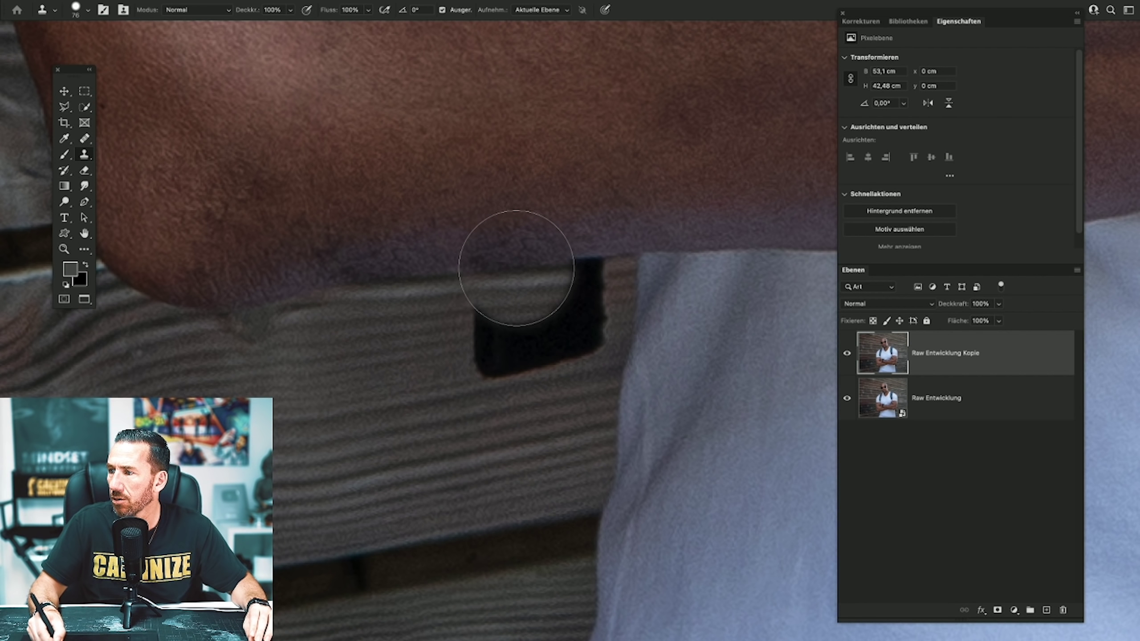
{"action": "left_click", "coordinate": [400, 277], "text": "alt"}
{"action": "left_click_drag", "start_coordinate": [543, 262], "coordinate": [575, 264]}
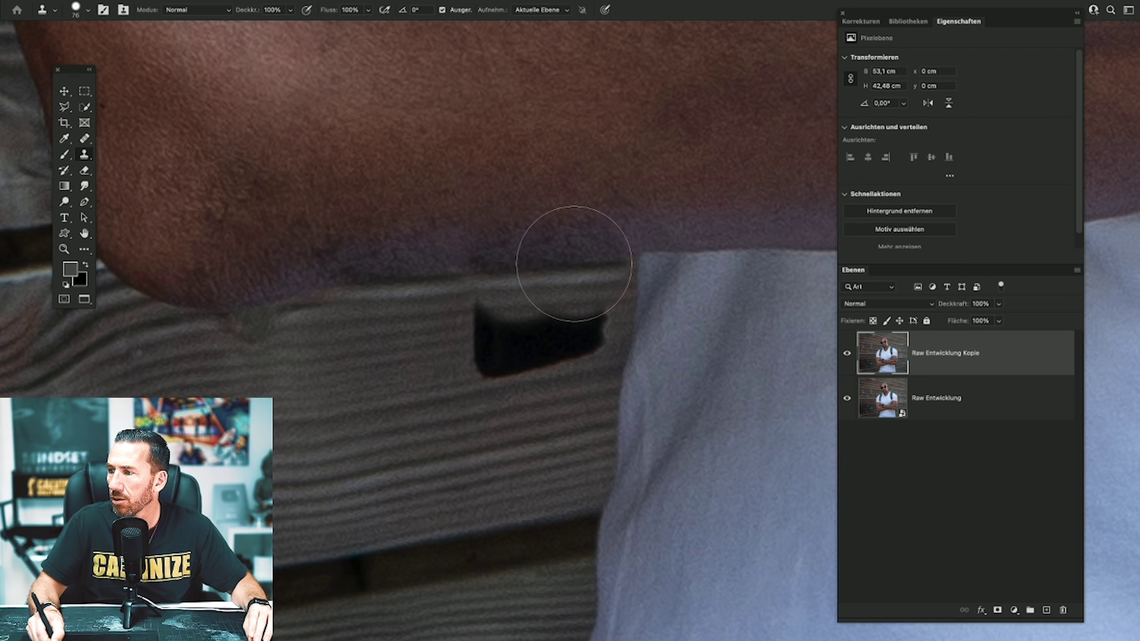
{"action": "left_click", "coordinate": [242, 229]}
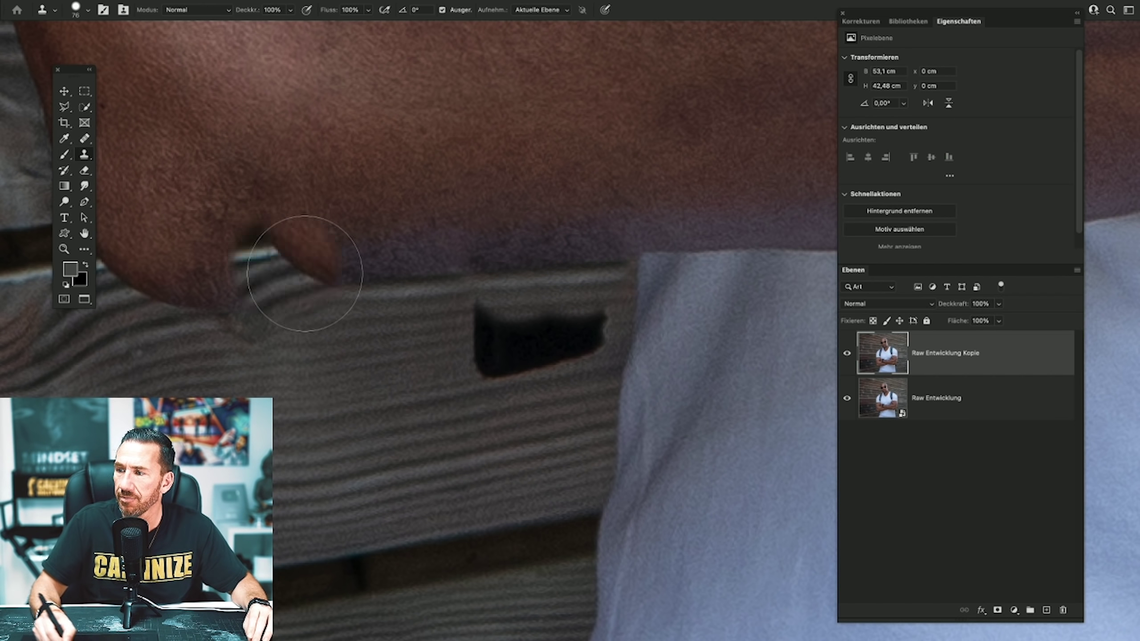
{"action": "key", "text": "ctrl+z"}
{"action": "left_click", "coordinate": [389, 352], "text": "alt"}
{"action": "left_click", "coordinate": [487, 344]}
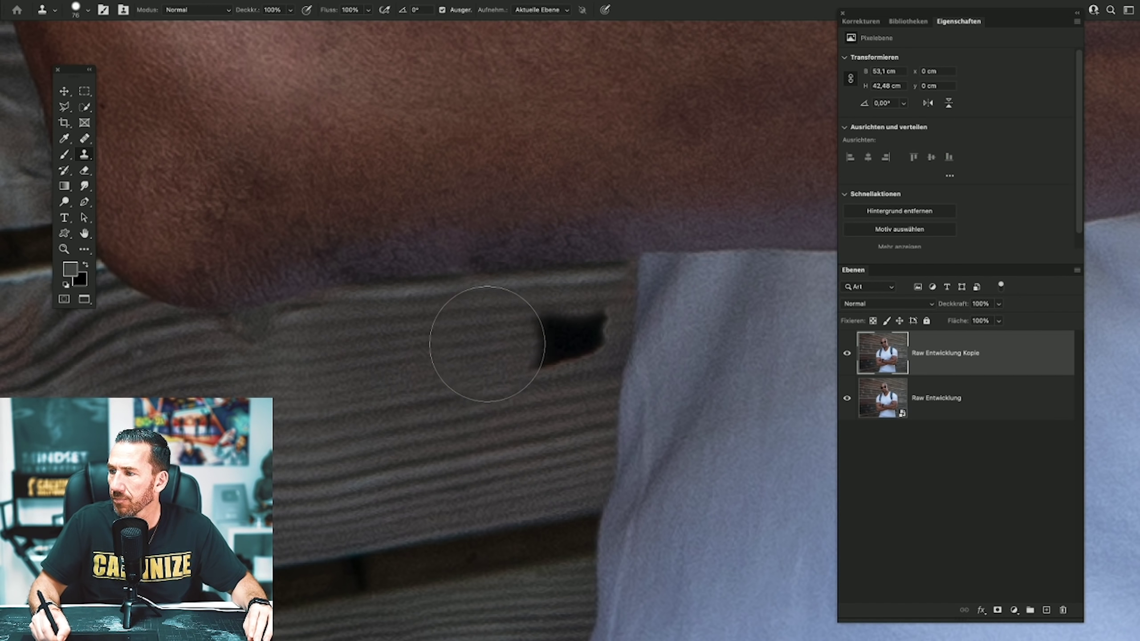
{"action": "left_click", "coordinate": [427, 356], "text": "alt"}
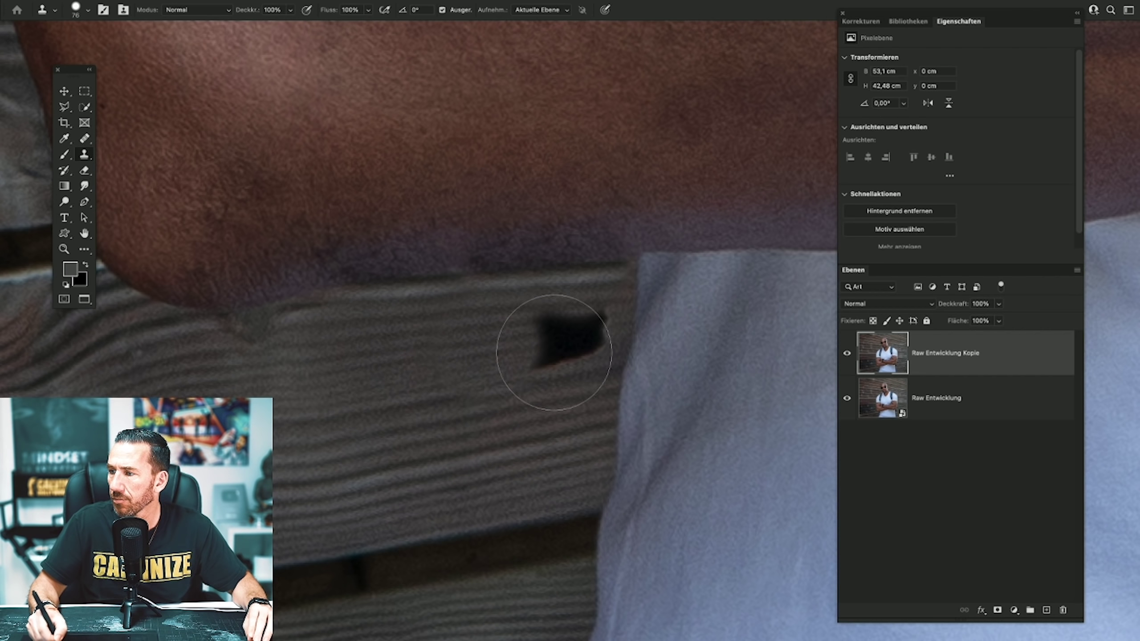
{"action": "left_click", "coordinate": [554, 352]}
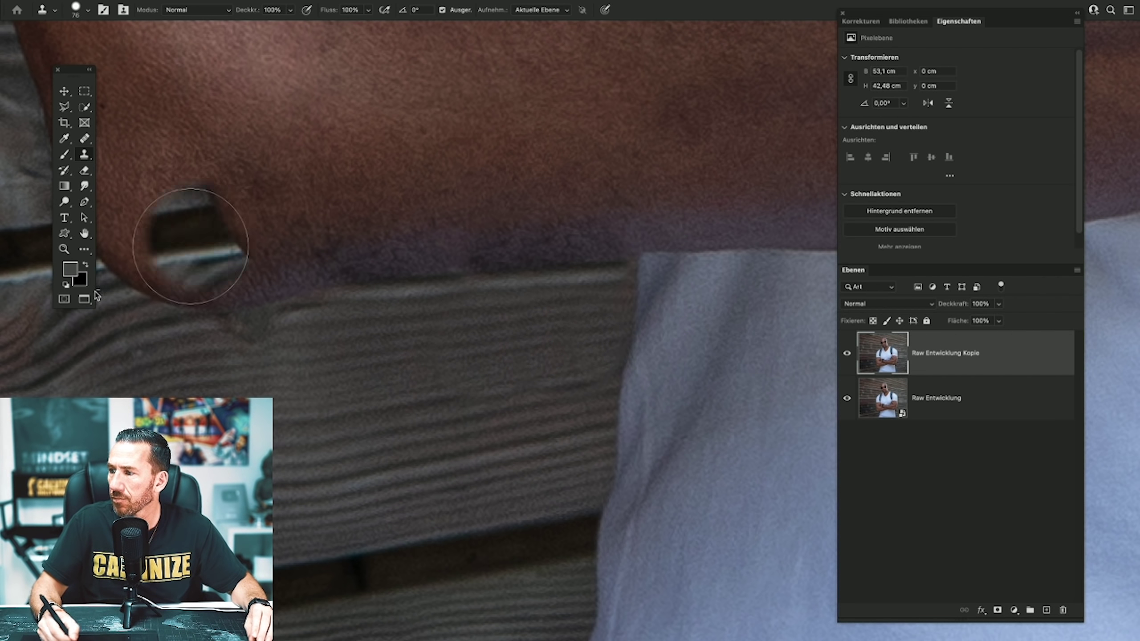
Zoom out from the close-up and pan over the torso.
{"action": "left_click", "coordinate": [64, 248]}
{"action": "left_click", "coordinate": [486, 264], "text": "alt"}
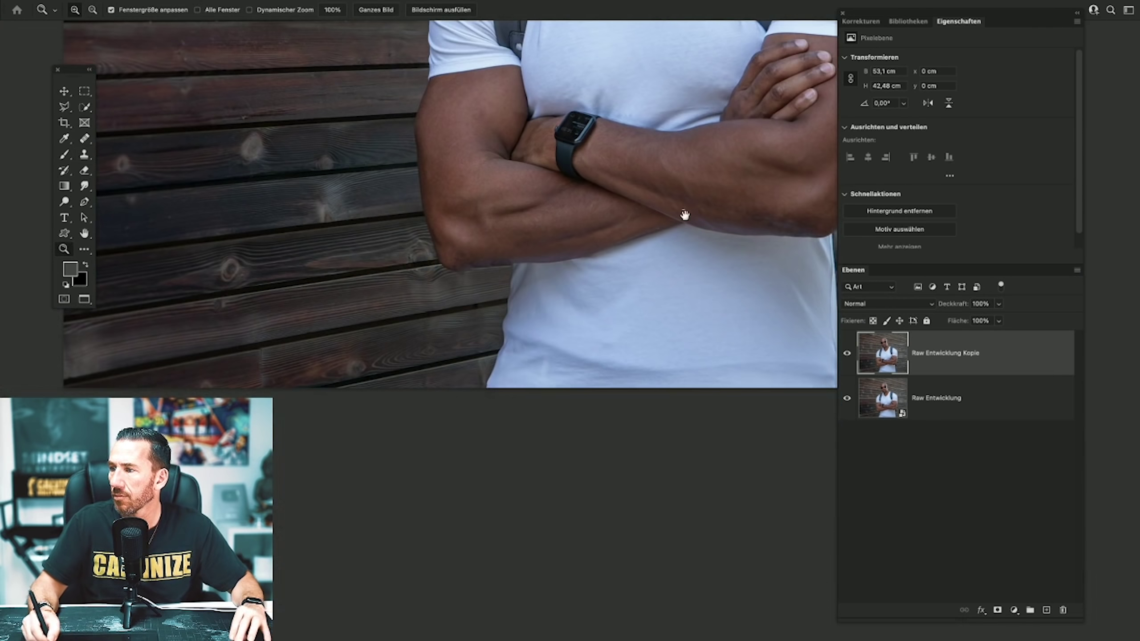
{"action": "left_click", "coordinate": [682, 213], "text": "alt"}
{"action": "mouse_move", "coordinate": [411, 314]}
{"action": "left_mouse_down"}
{"action": "mouse_move", "coordinate": [219, 382]}
{"action": "mouse_move", "coordinate": [549, 626]}
{"action": "left_mouse_up"}
Zoom in on the jaw, set the healing brush to 22 px, and heal the cheek and neck blemishes.
{"action": "left_click", "coordinate": [480, 261]}
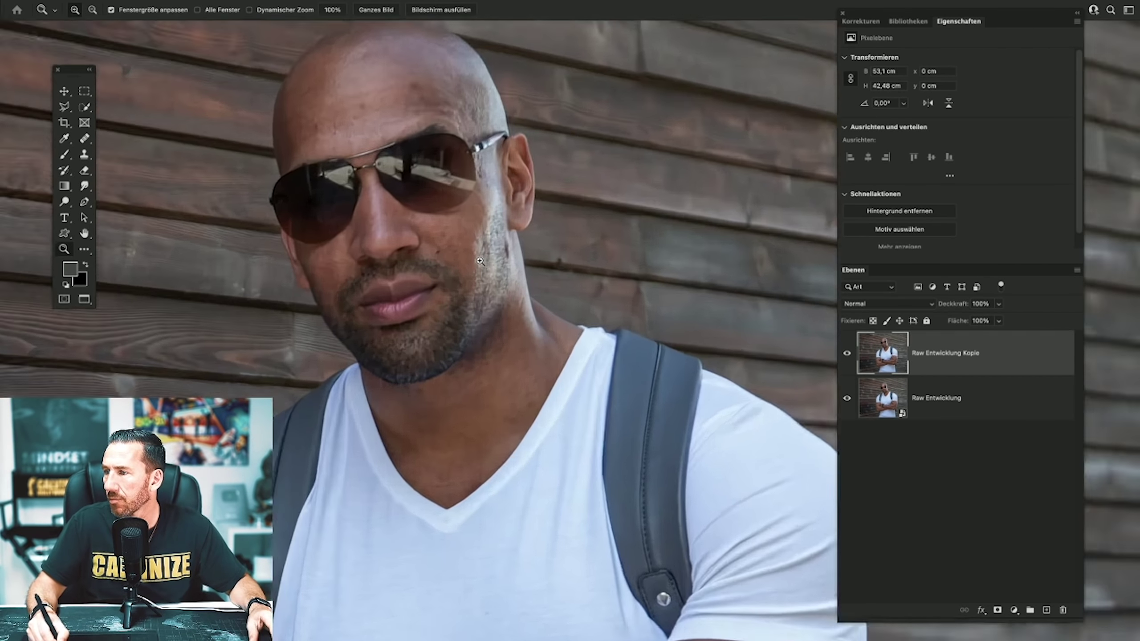
{"action": "left_click", "coordinate": [84, 139]}
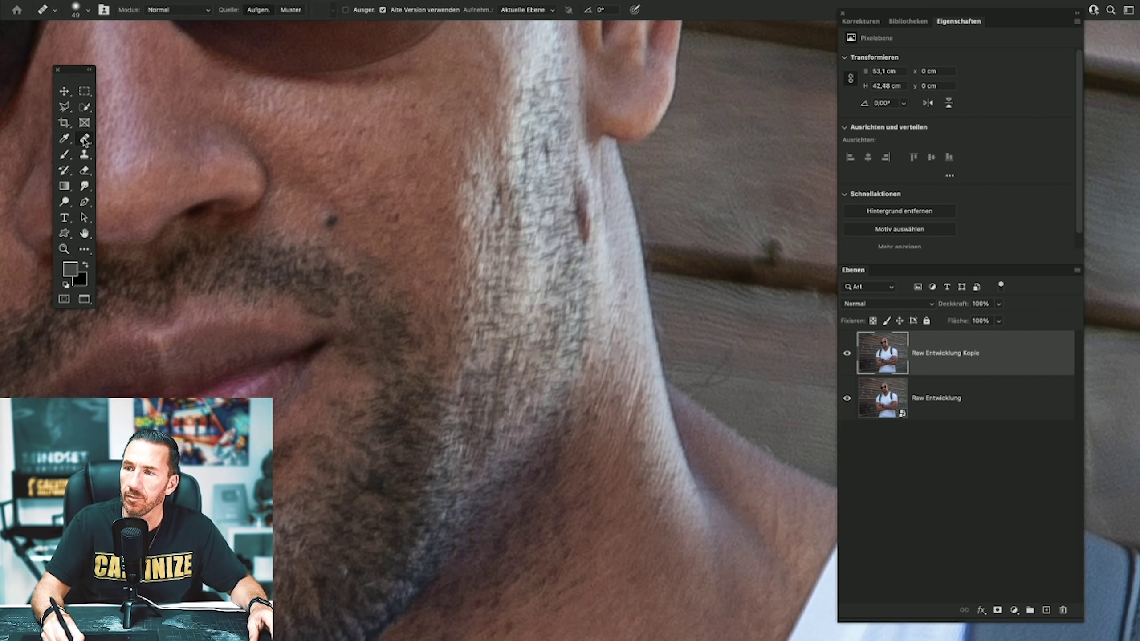
{"action": "right_click", "coordinate": [626, 268]}
{"action": "left_click_drag", "start_coordinate": [666, 297], "coordinate": [660, 293]}
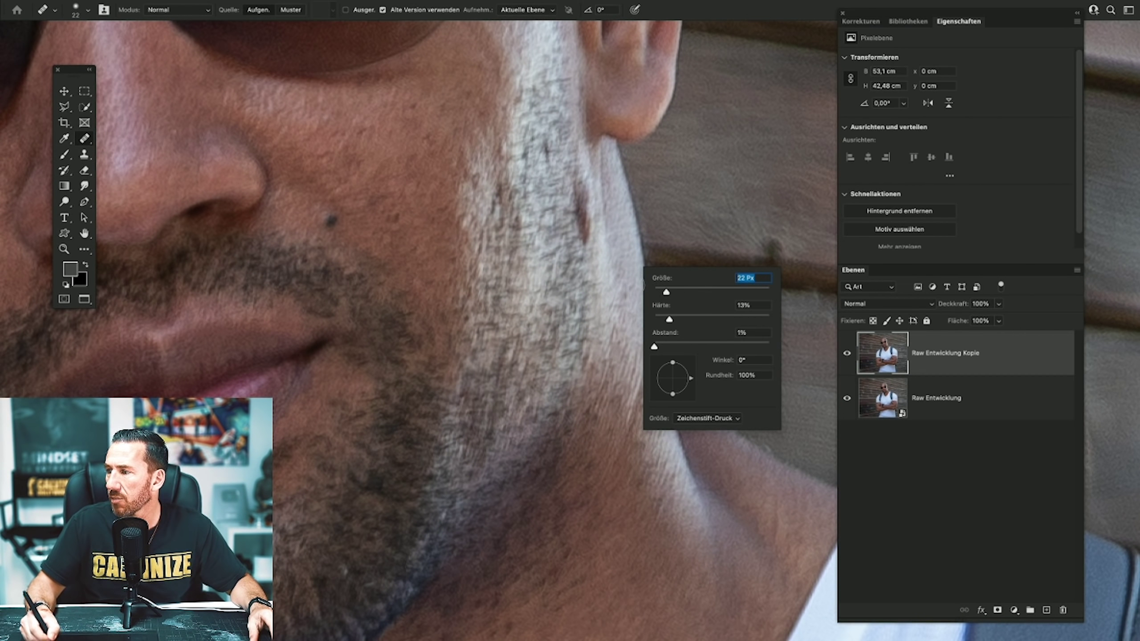
{"action": "left_click", "coordinate": [583, 258]}
{"action": "left_click_drag", "start_coordinate": [580, 215], "coordinate": [583, 245]}
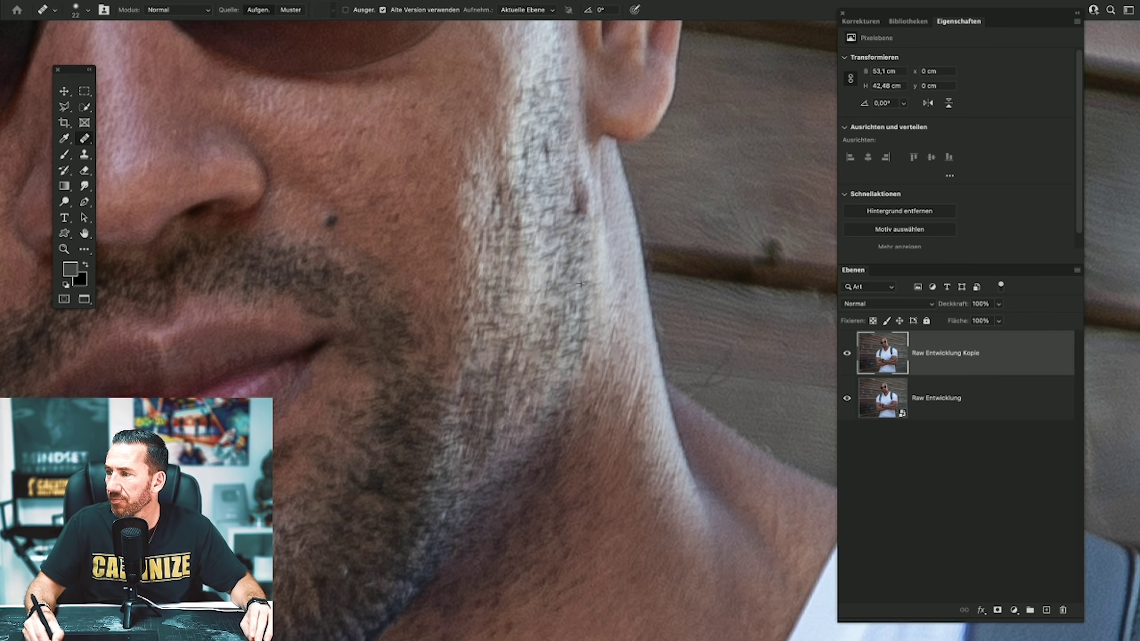
{"action": "left_click_drag", "start_coordinate": [583, 190], "coordinate": [580, 216]}
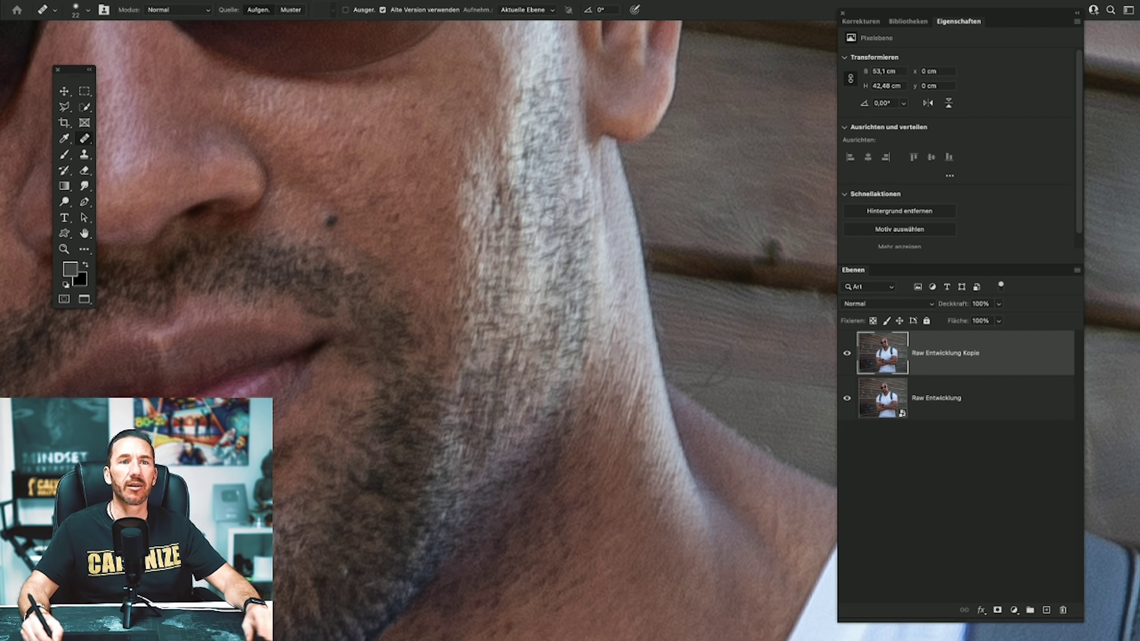
Heal the mole at the nostril corner and pan up toward the sunglasses and forehead.
{"action": "mouse_move", "coordinate": [476, 219]}
{"action": "left_mouse_down"}
{"action": "mouse_move", "coordinate": [816, 330]}
{"action": "mouse_move", "coordinate": [601, 322]}
{"action": "left_mouse_up"}
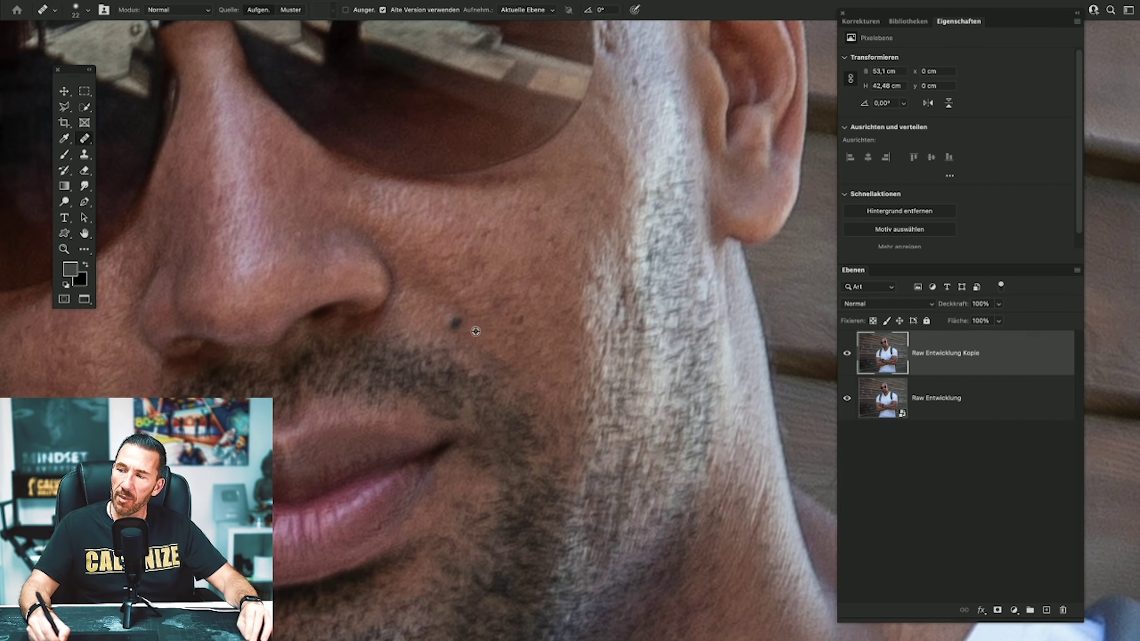
{"action": "left_click", "coordinate": [456, 322]}
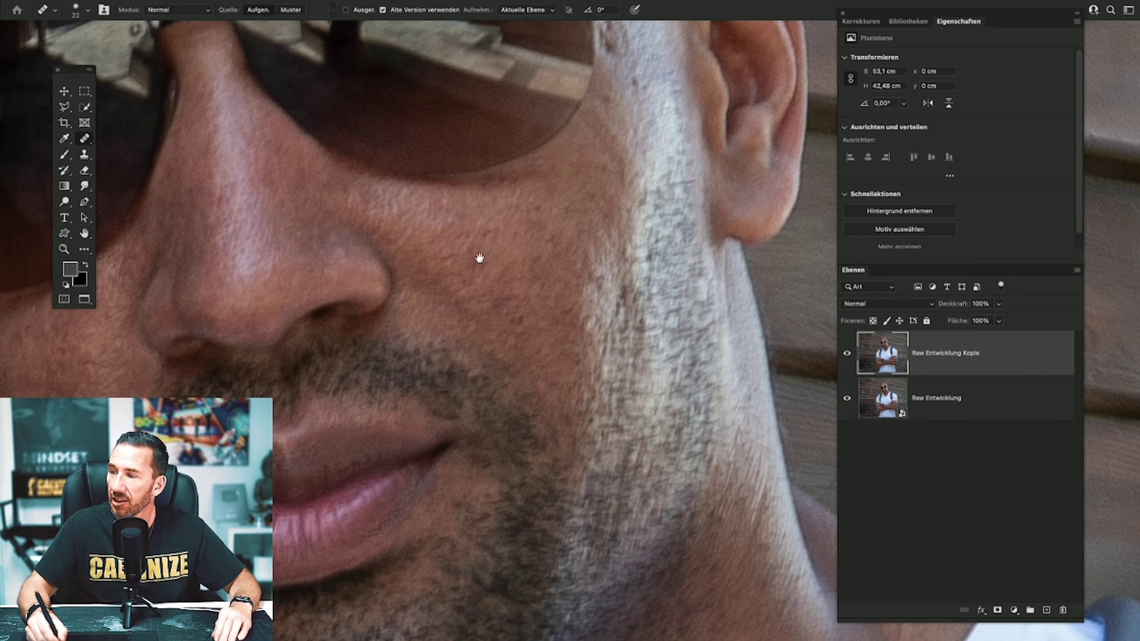
{"action": "left_click_drag", "start_coordinate": [483, 255], "coordinate": [631, 283]}
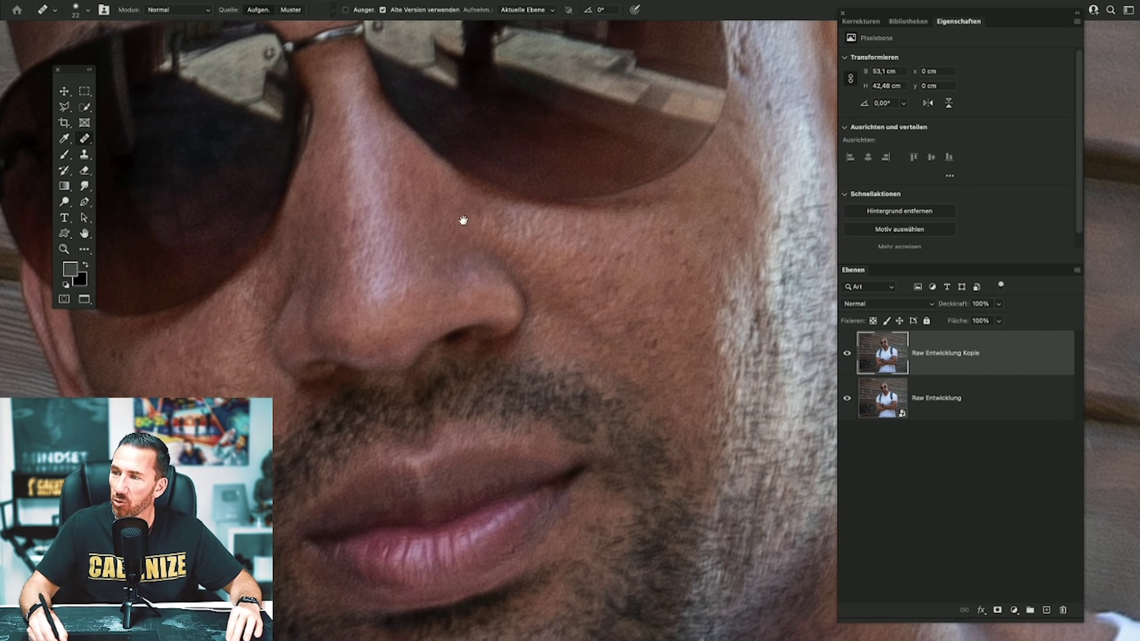
{"action": "left_click_drag", "start_coordinate": [463, 220], "coordinate": [491, 374]}
{"action": "left_click_drag", "start_coordinate": [521, 101], "coordinate": [513, 360]}
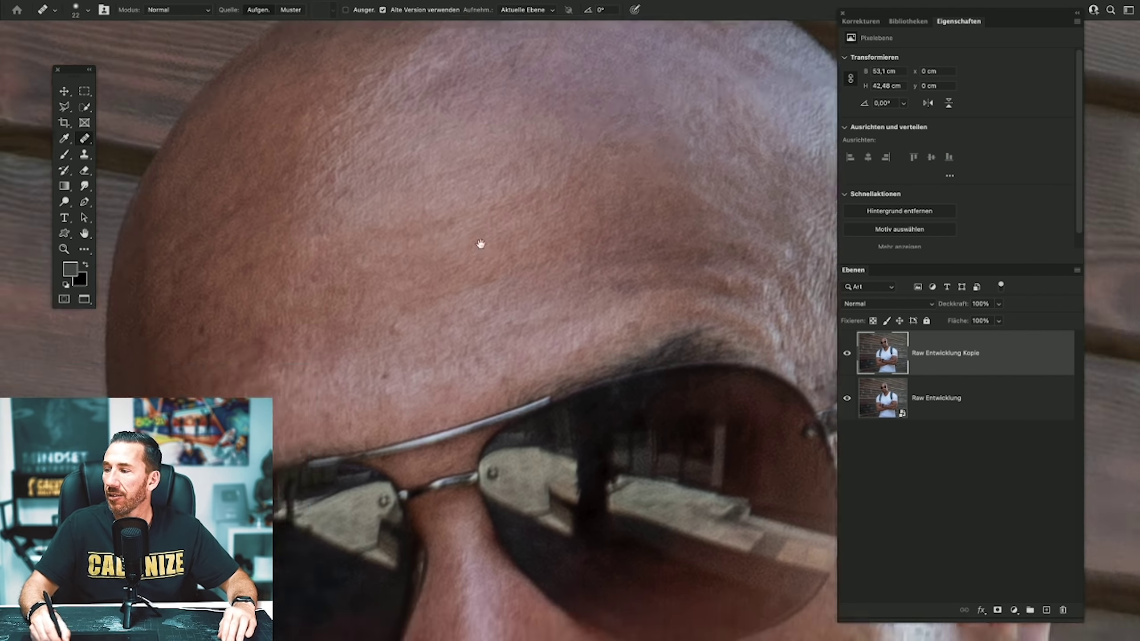
Pan over the face, chin and neck, then zoom out to the full portrait.
{"action": "scroll", "coordinate": [481, 244], "scroll_direction": "down", "scroll_amount": 10}
{"action": "scroll", "coordinate": [402, 323], "scroll_direction": "right", "scroll_amount": 10}
{"action": "scroll", "coordinate": [402, 323], "scroll_direction": "down", "scroll_amount": 3}
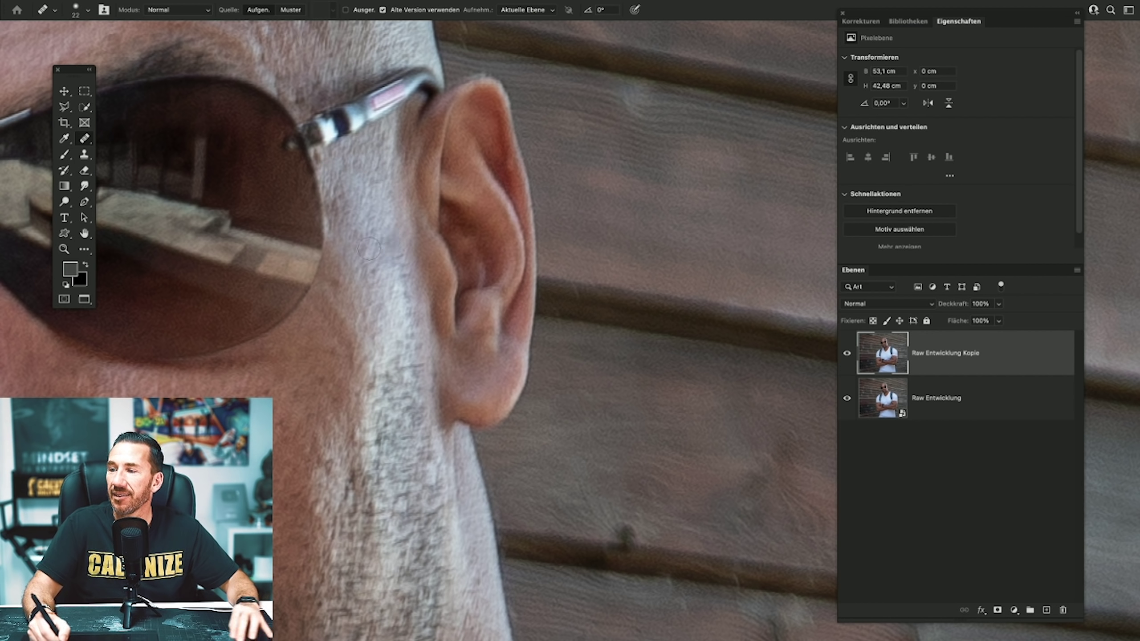
{"action": "mouse_move", "coordinate": [393, 243]}
{"action": "left_mouse_down"}
{"action": "mouse_move", "coordinate": [786, 172]}
{"action": "mouse_move", "coordinate": [555, 285]}
{"action": "mouse_move", "coordinate": [637, 197]}
{"action": "mouse_move", "coordinate": [534, 173]}
{"action": "mouse_move", "coordinate": [536, 293]}
{"action": "mouse_move", "coordinate": [587, 153]}
{"action": "mouse_move", "coordinate": [532, 141]}
{"action": "mouse_move", "coordinate": [514, 170]}
{"action": "left_mouse_up"}
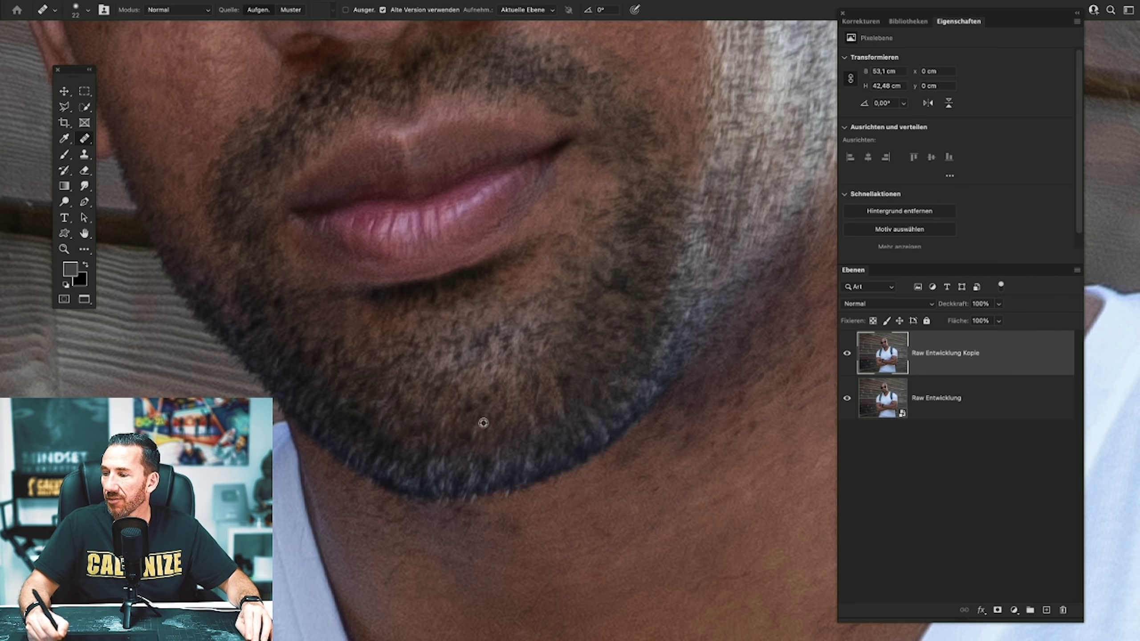
{"action": "left_click_drag", "start_coordinate": [488, 396], "coordinate": [507, 232]}
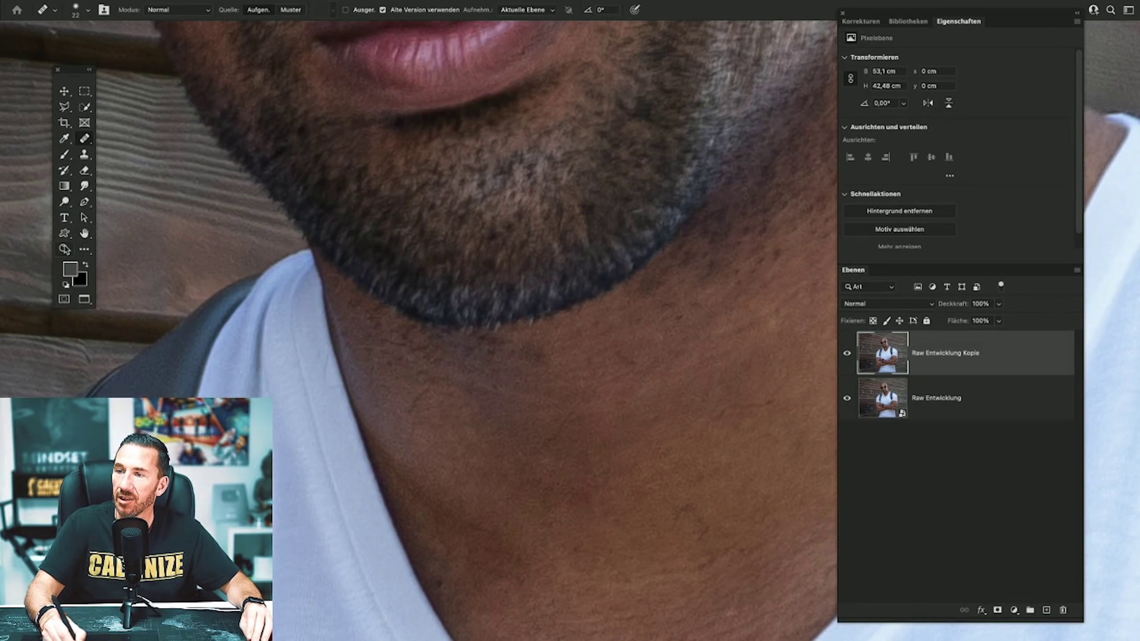
{"action": "left_click", "coordinate": [64, 248]}
{"action": "scroll", "coordinate": [186, 236], "scroll_direction": "down", "scroll_amount": 5}
{"action": "mouse_move", "coordinate": [497, 298]}
{"action": "left_mouse_down"}
{"action": "mouse_move", "coordinate": [752, 253]}
{"action": "mouse_move", "coordinate": [639, 229]}
{"action": "left_mouse_up"}
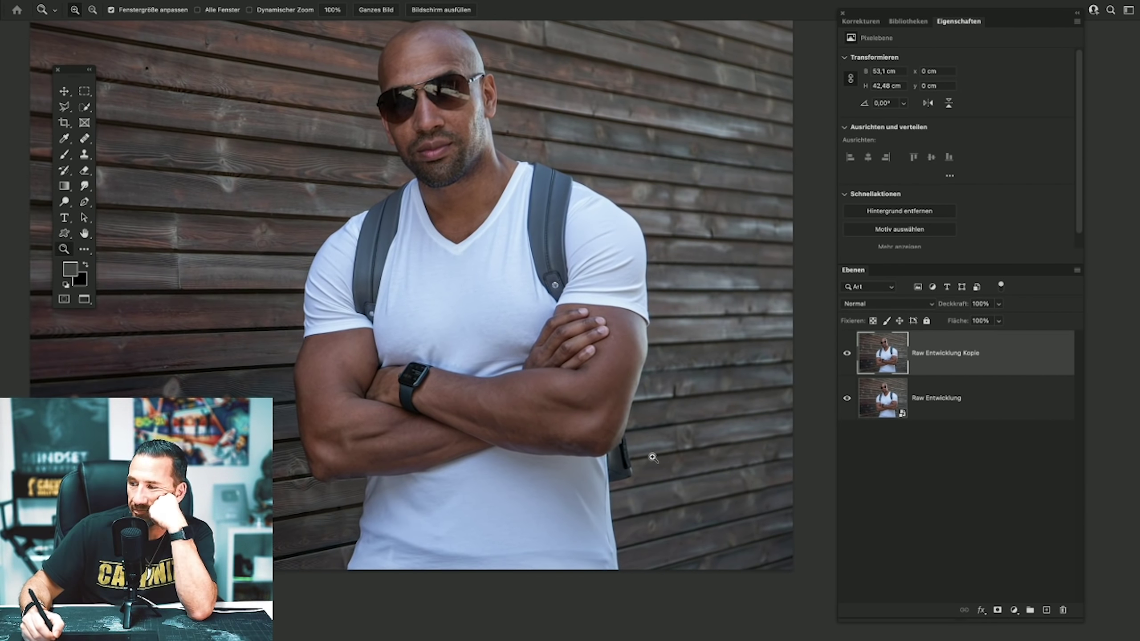
{"action": "scroll", "coordinate": [658, 451], "scroll_direction": "up", "scroll_amount": 2}
{"action": "scroll", "coordinate": [669, 444], "scroll_direction": "up", "scroll_amount": 3}
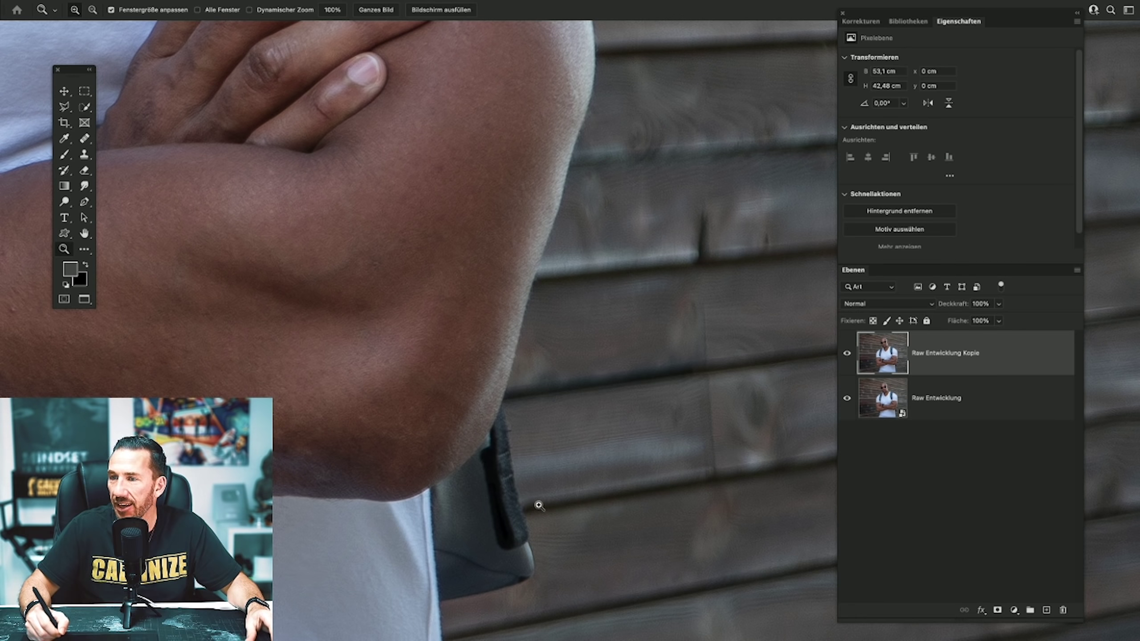
{"action": "left_click", "coordinate": [331, 320], "text": "alt"}
{"action": "mouse_move", "coordinate": [338, 279]}
{"action": "left_mouse_down"}
{"action": "mouse_move", "coordinate": [590, 413]}
{"action": "mouse_move", "coordinate": [579, 446]}
{"action": "left_mouse_up"}
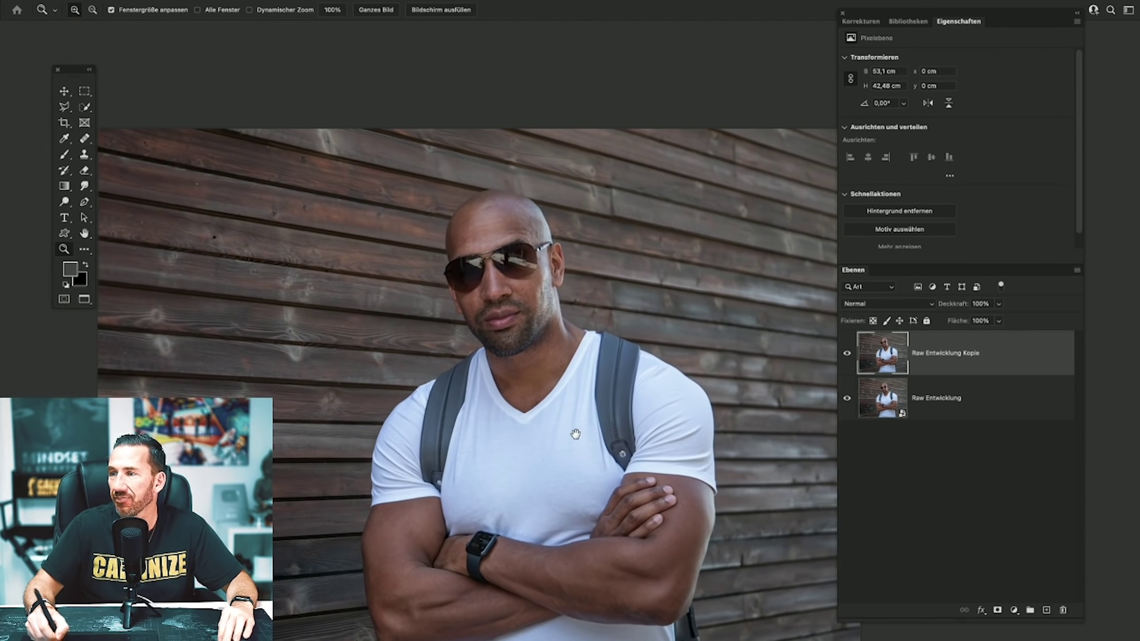
{"action": "key", "text": "o"}
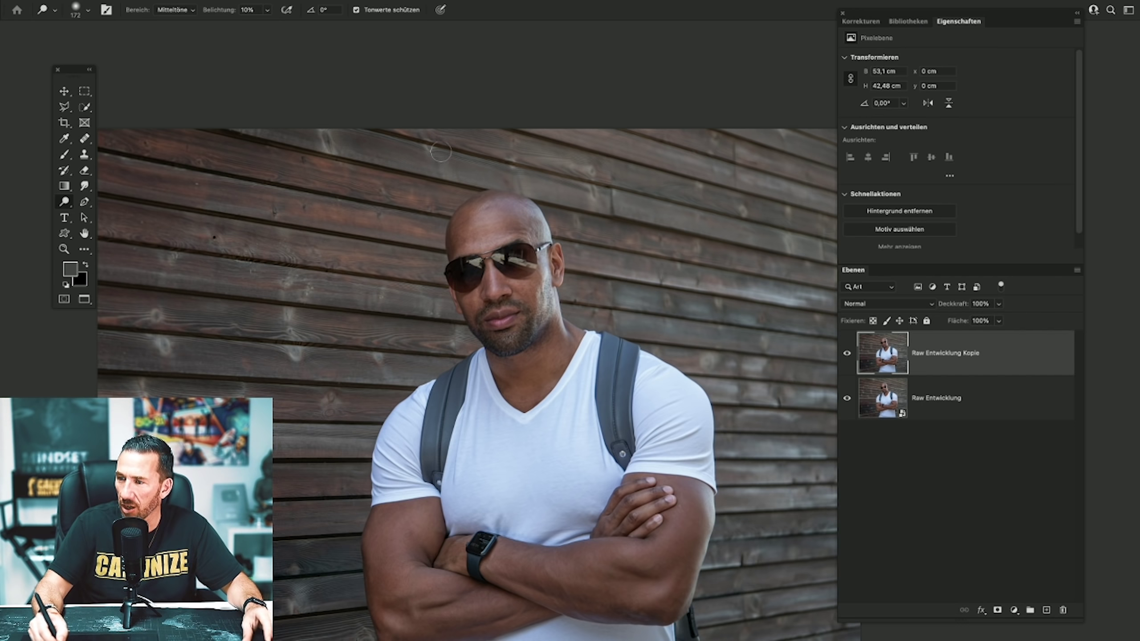
{"action": "mouse_move", "coordinate": [732, 328]}
{"action": "left_mouse_down"}
{"action": "mouse_move", "coordinate": [667, 300]}
{"action": "mouse_move", "coordinate": [643, 354]}
{"action": "mouse_move", "coordinate": [514, 249]}
{"action": "mouse_move", "coordinate": [451, 312]}
{"action": "mouse_move", "coordinate": [471, 332]}
{"action": "left_mouse_up"}
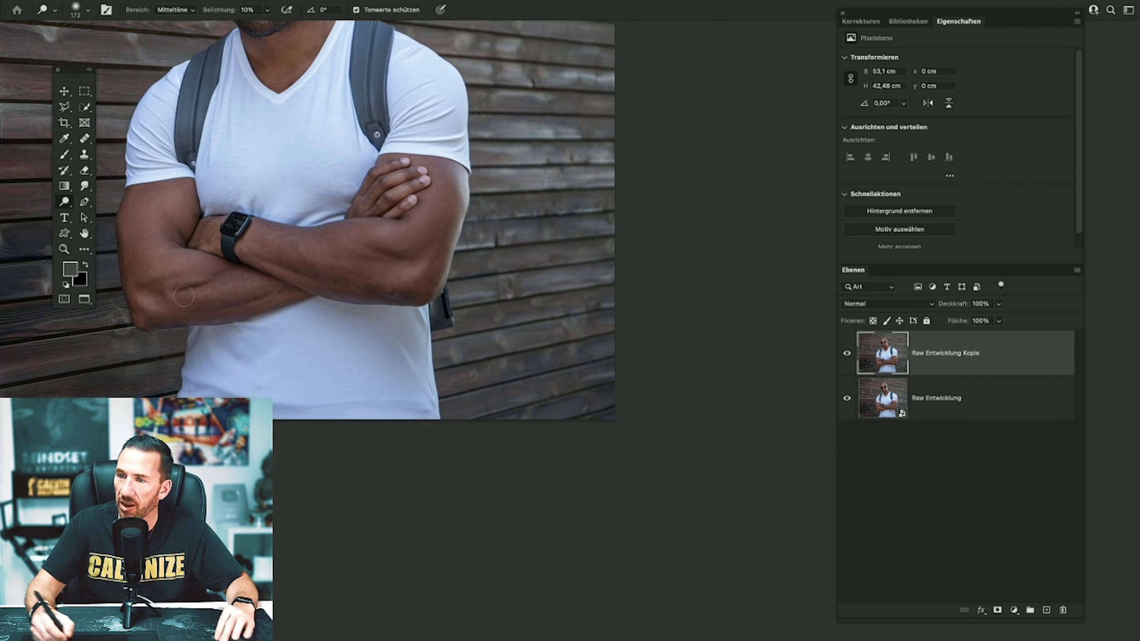
{"action": "key", "text": "z"}
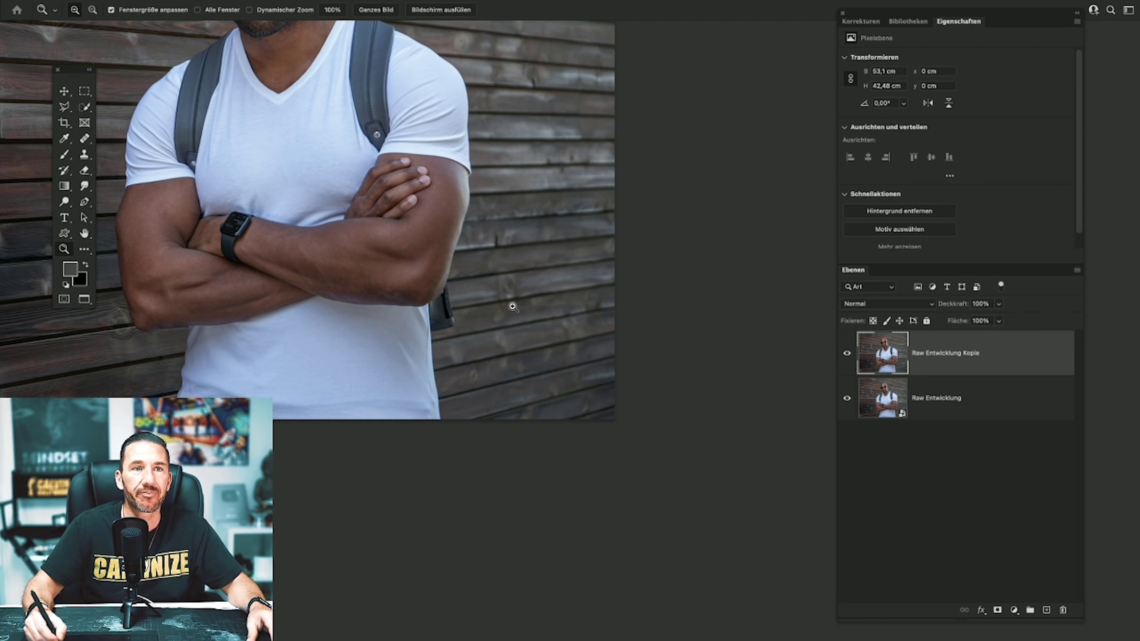
{"action": "left_click_drag", "start_coordinate": [362, 144], "coordinate": [429, 334]}
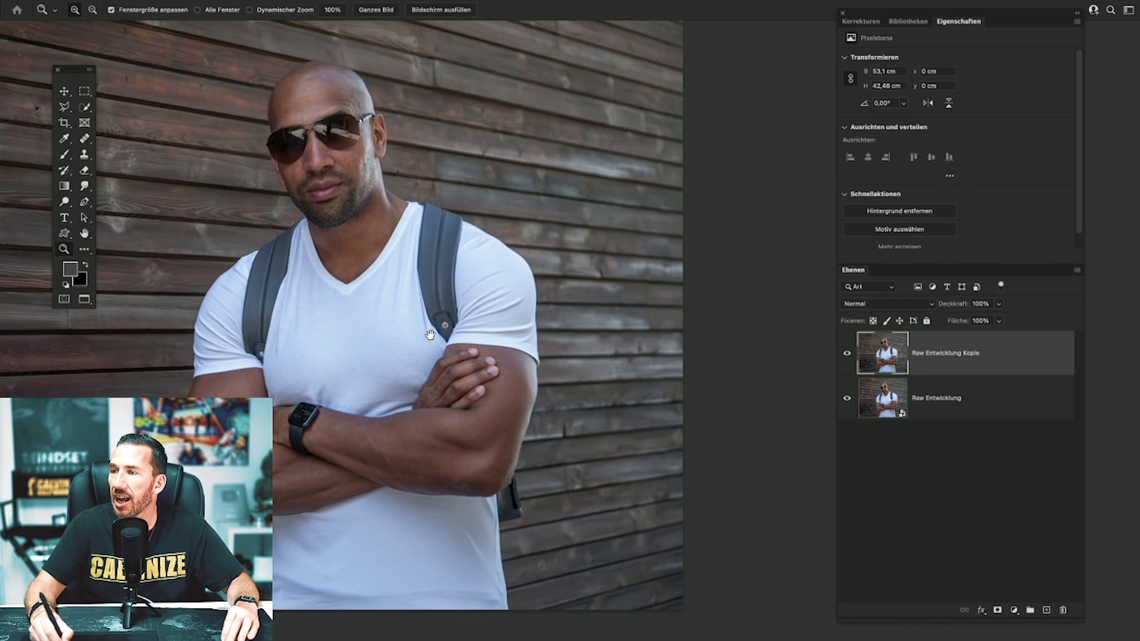
{"action": "left_click", "coordinate": [355, 211]}
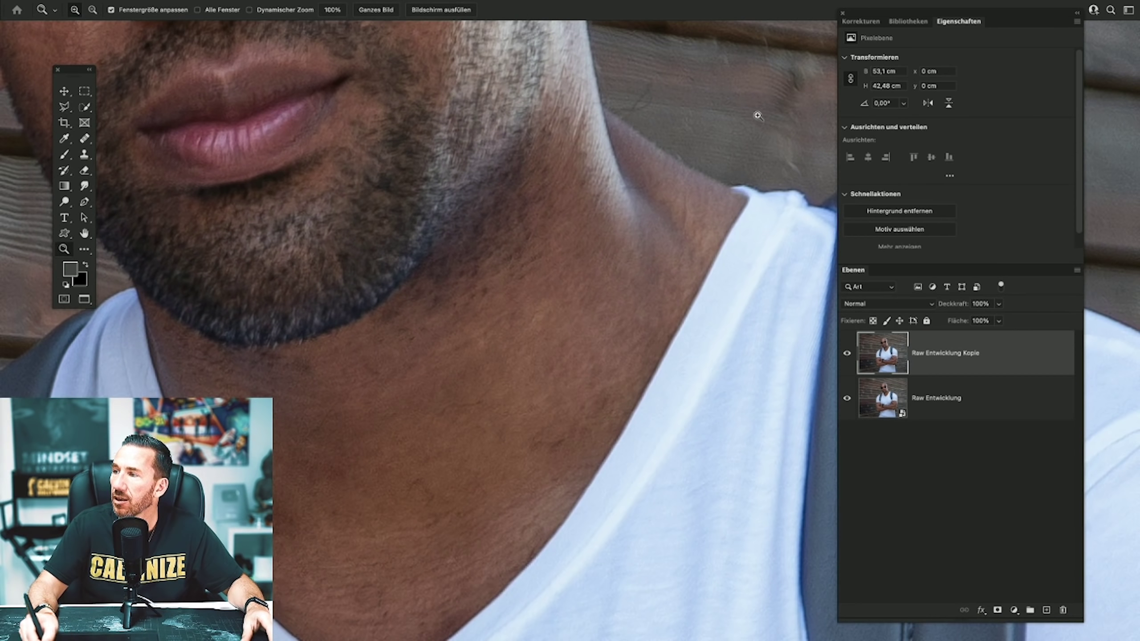
{"action": "left_click_drag", "start_coordinate": [707, 94], "coordinate": [417, 258]}
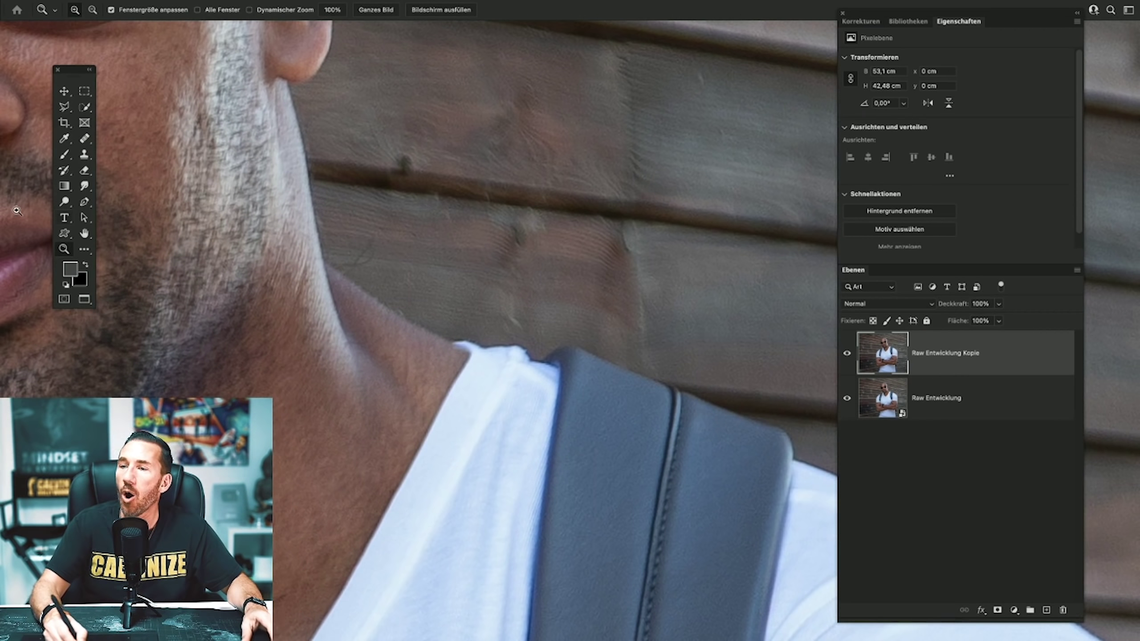
{"action": "left_click", "coordinate": [85, 140]}
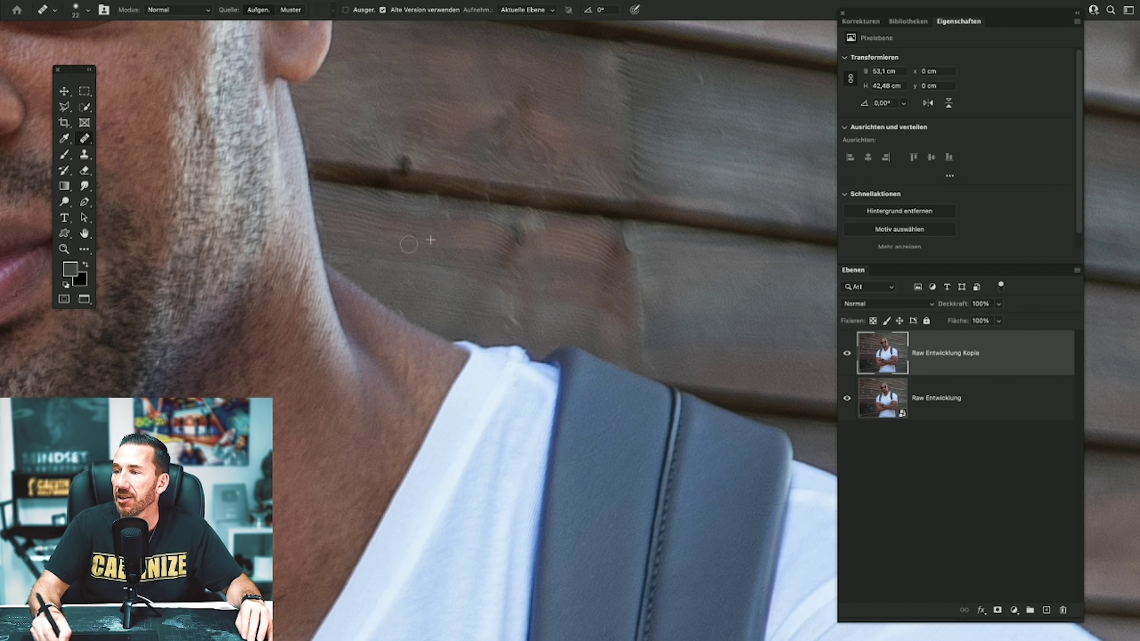
{"action": "double_click", "coordinate": [85, 234]}
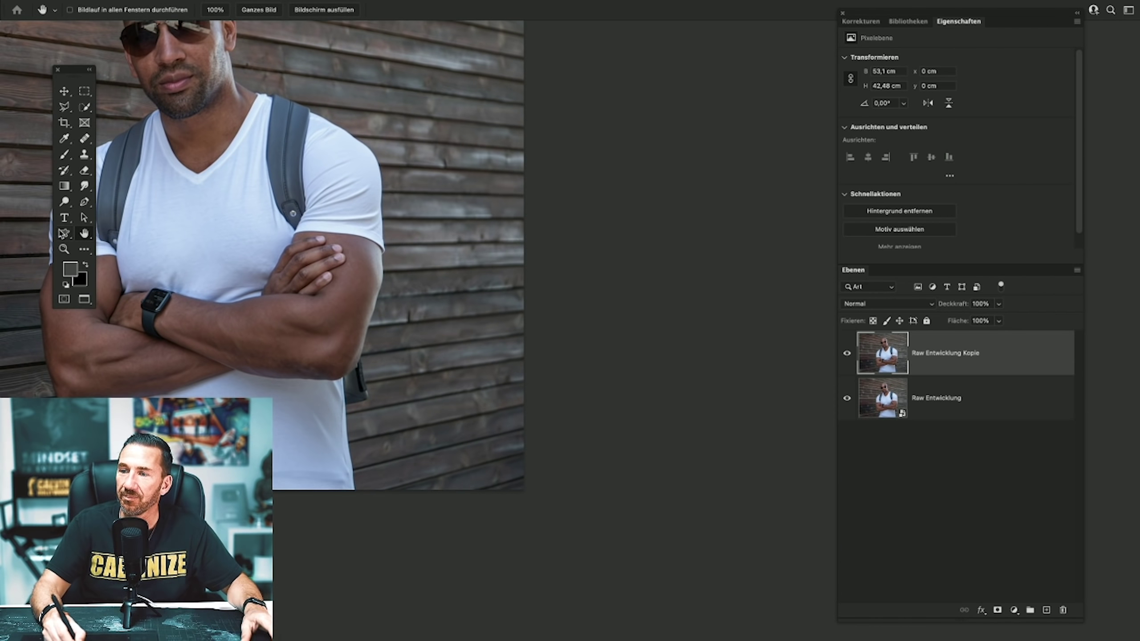
Zoom into the elbow and protruding strap end and centre the view on it.
{"action": "left_click", "coordinate": [65, 249]}
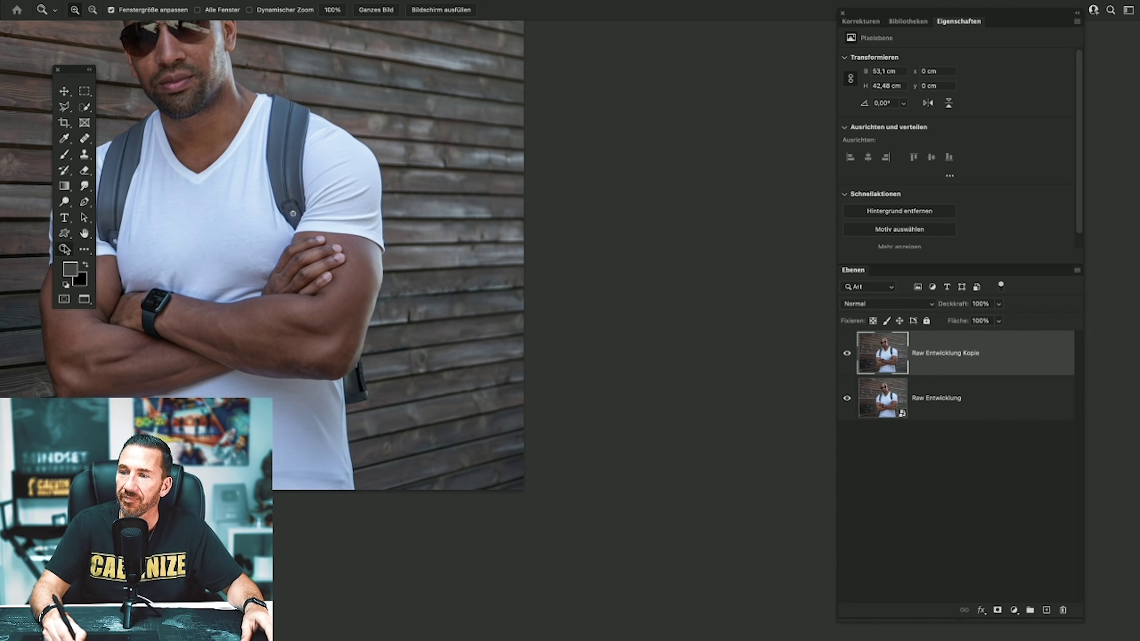
{"action": "mouse_move", "coordinate": [338, 378]}
{"action": "left_mouse_down"}
{"action": "mouse_move", "coordinate": [356, 376]}
{"action": "mouse_move", "coordinate": [443, 268]}
{"action": "left_mouse_up"}
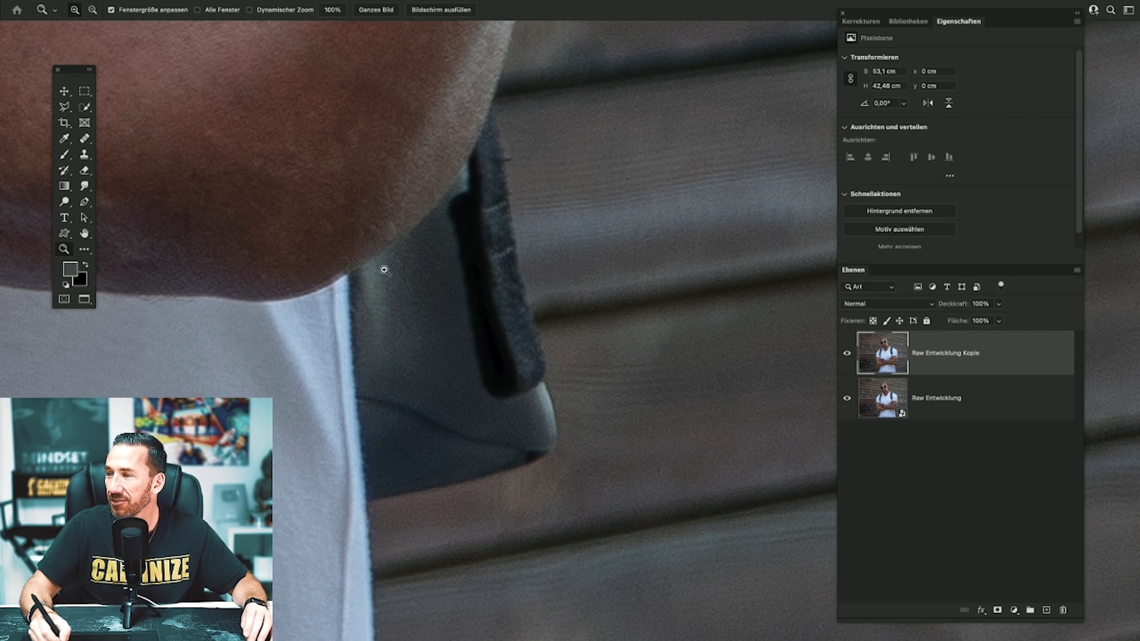
{"action": "left_click_drag", "start_coordinate": [486, 233], "coordinate": [483, 249]}
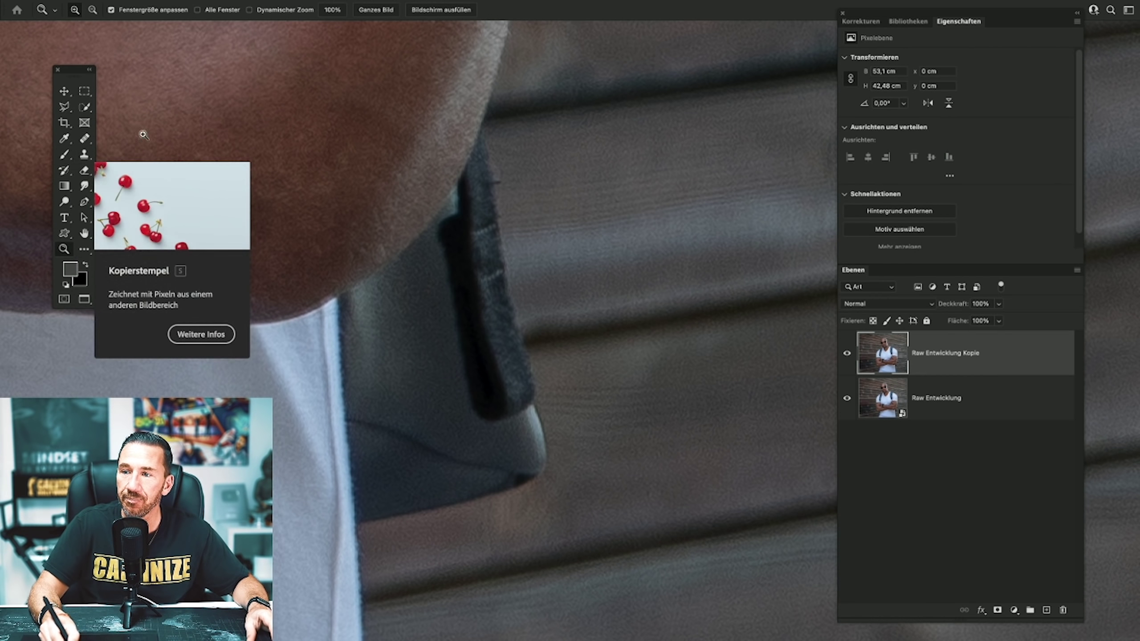
{"action": "left_click", "coordinate": [83, 219]}
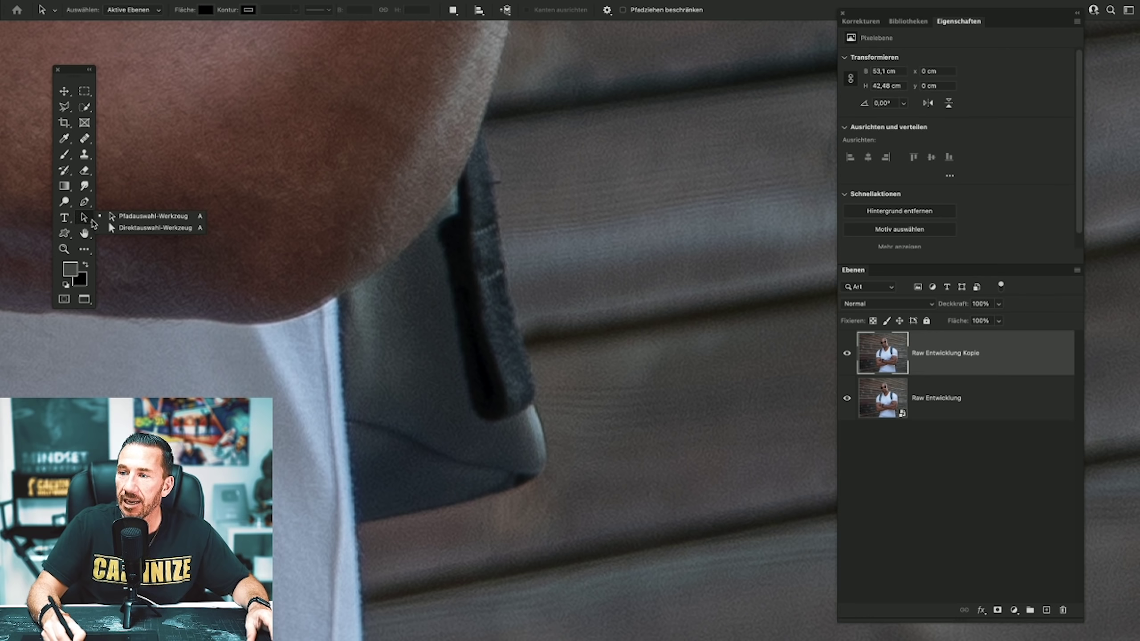
Draw a Pen path around the strap end along the arm edge and convert it to a selection.
{"action": "left_click", "coordinate": [130, 217]}
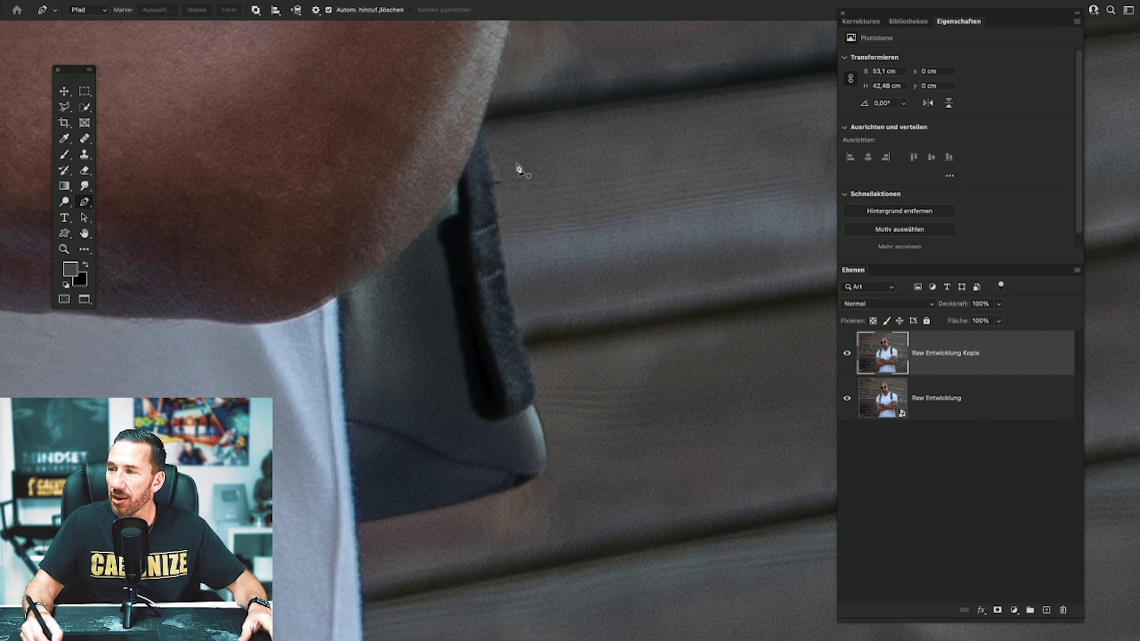
{"action": "left_click_drag", "start_coordinate": [565, 175], "coordinate": [519, 262]}
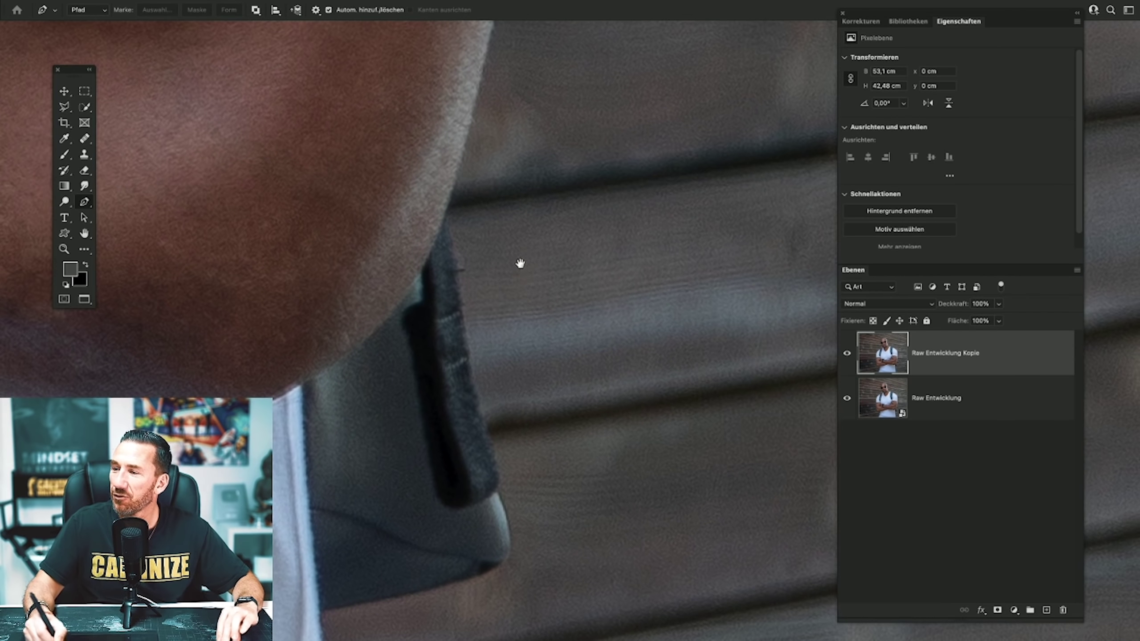
{"action": "left_click", "coordinate": [446, 216]}
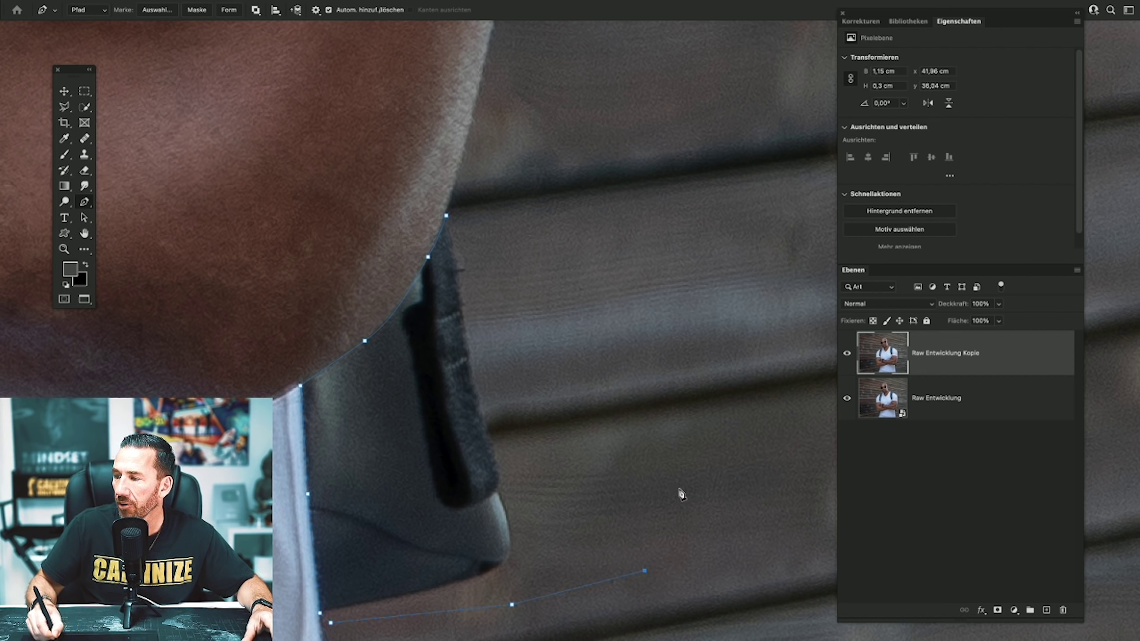
{"action": "left_click", "coordinate": [670, 355]}
{"action": "left_click", "coordinate": [531, 139]}
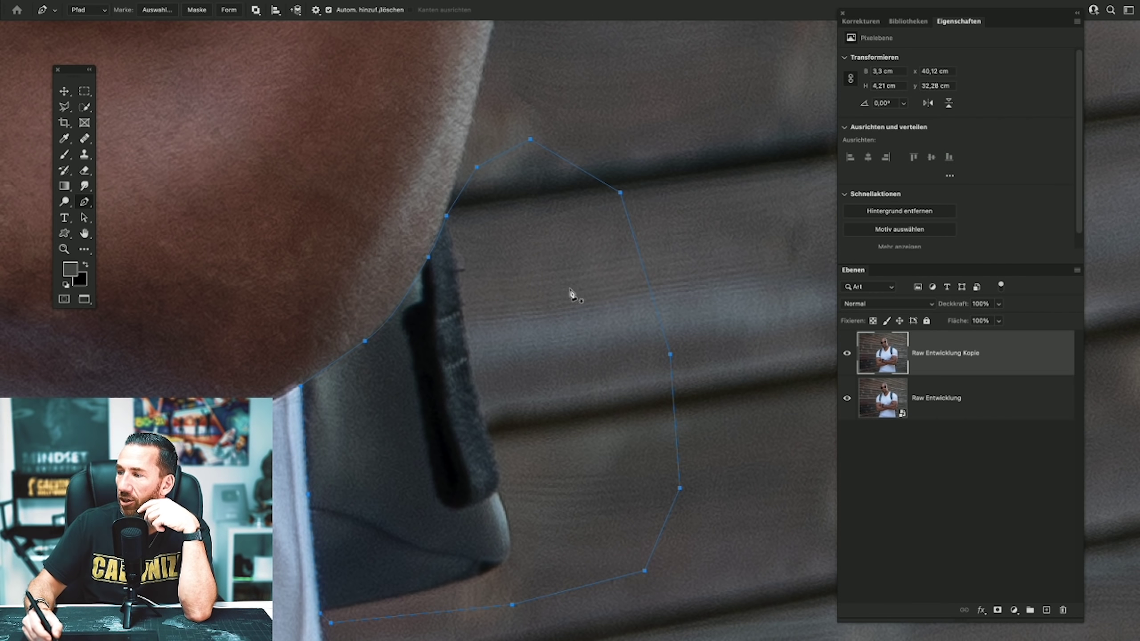
{"action": "right_click", "coordinate": [557, 275]}
{"action": "left_click", "coordinate": [586, 332]}
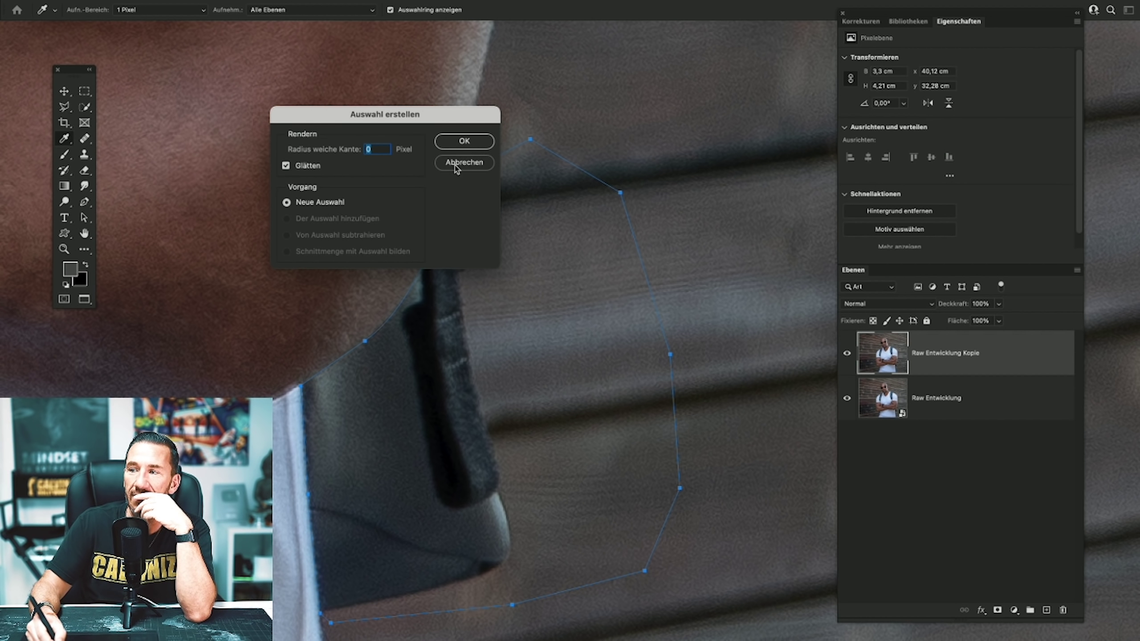
{"action": "left_click", "coordinate": [464, 141]}
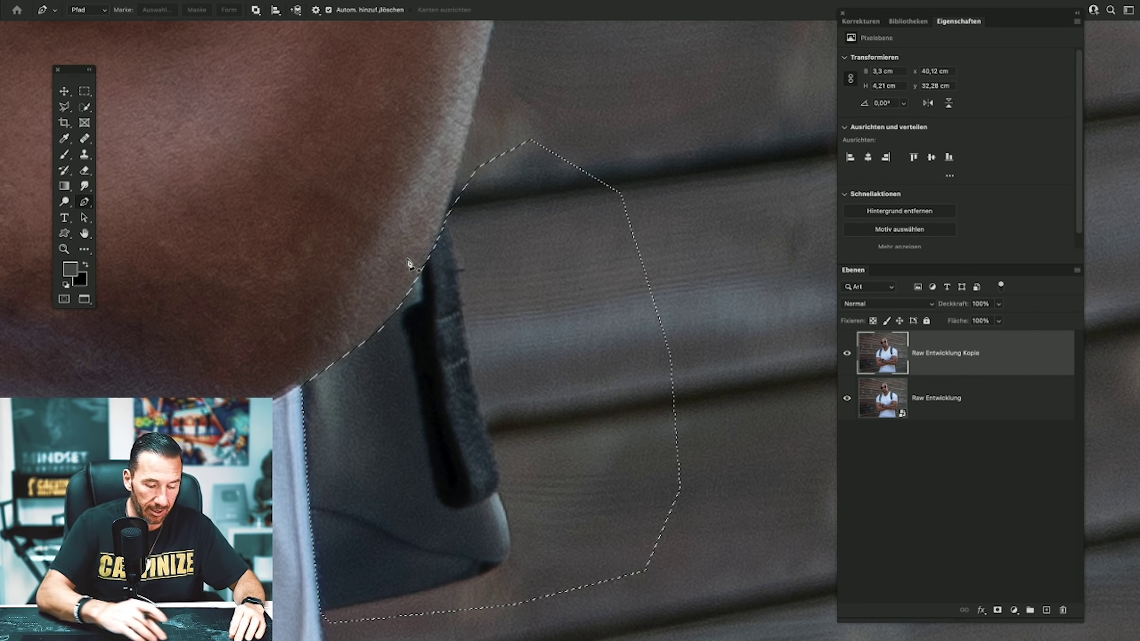
On Raw Entwicklung Kopie, shift the selection onto clean wall and copy it to new layer Ebene 1.
{"action": "key", "text": "ctrl+minus"}
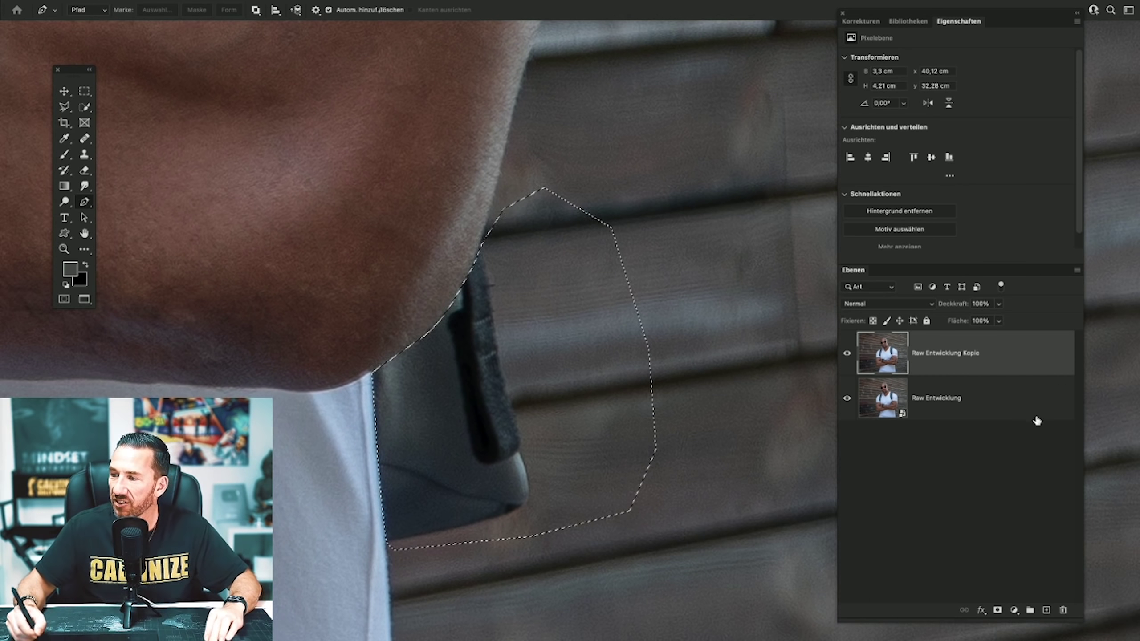
{"action": "mouse_move", "coordinate": [1036, 415]}
{"action": "left_mouse_down"}
{"action": "mouse_move", "coordinate": [912, 377]}
{"action": "mouse_move", "coordinate": [943, 386]}
{"action": "left_mouse_up"}
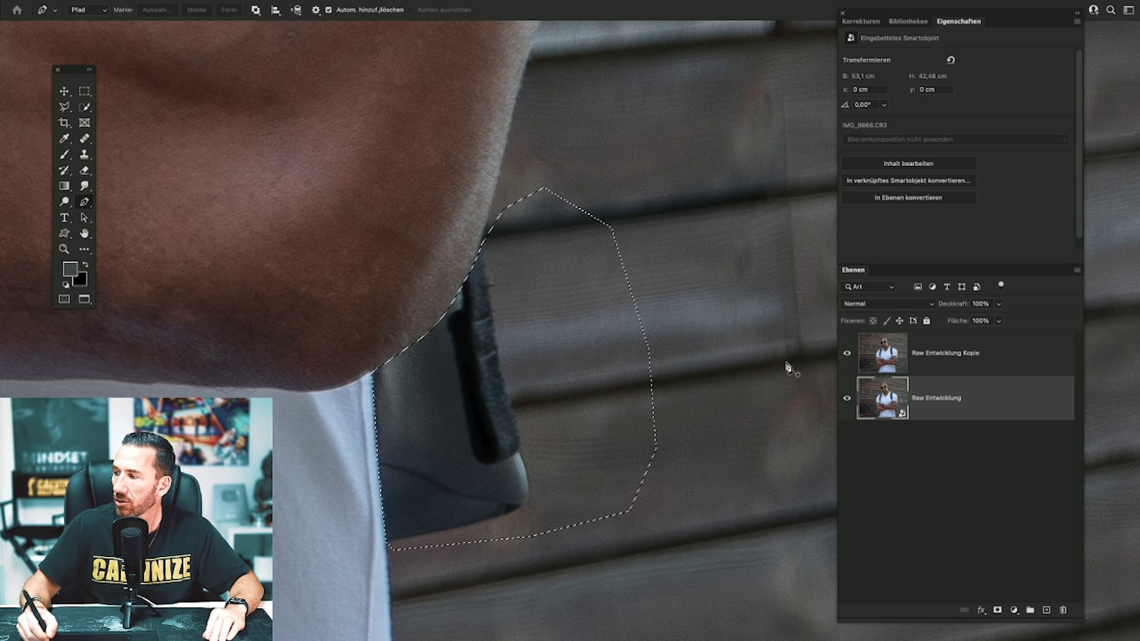
{"action": "mouse_move", "coordinate": [558, 341]}
{"action": "left_mouse_down"}
{"action": "mouse_move", "coordinate": [349, 279]}
{"action": "mouse_move", "coordinate": [445, 310]}
{"action": "left_mouse_up"}
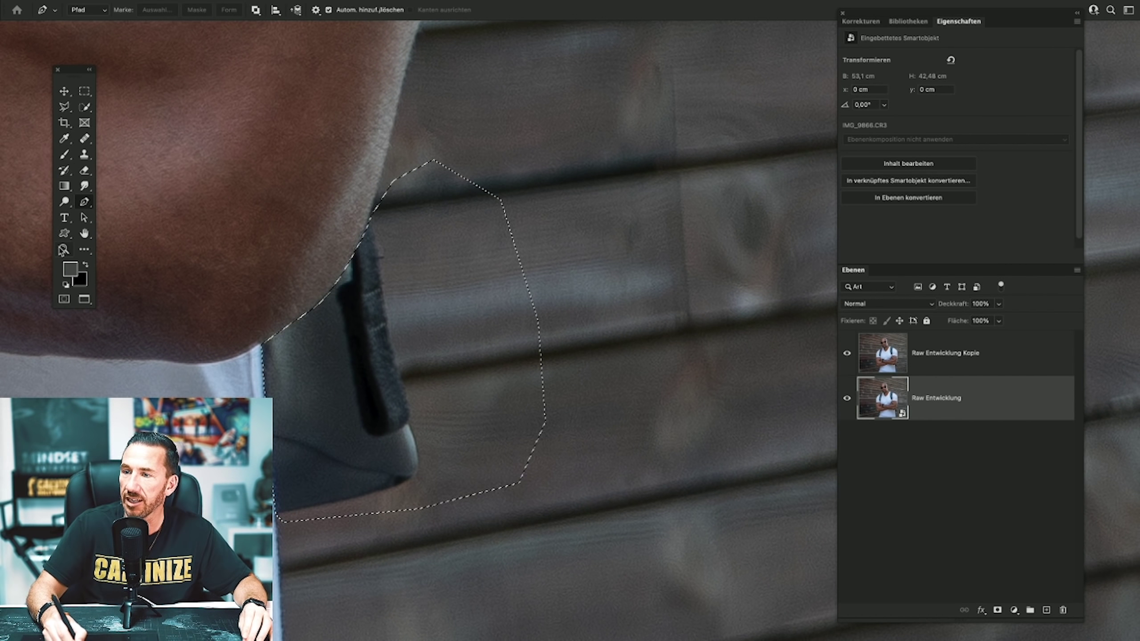
{"action": "left_click", "coordinate": [896, 354]}
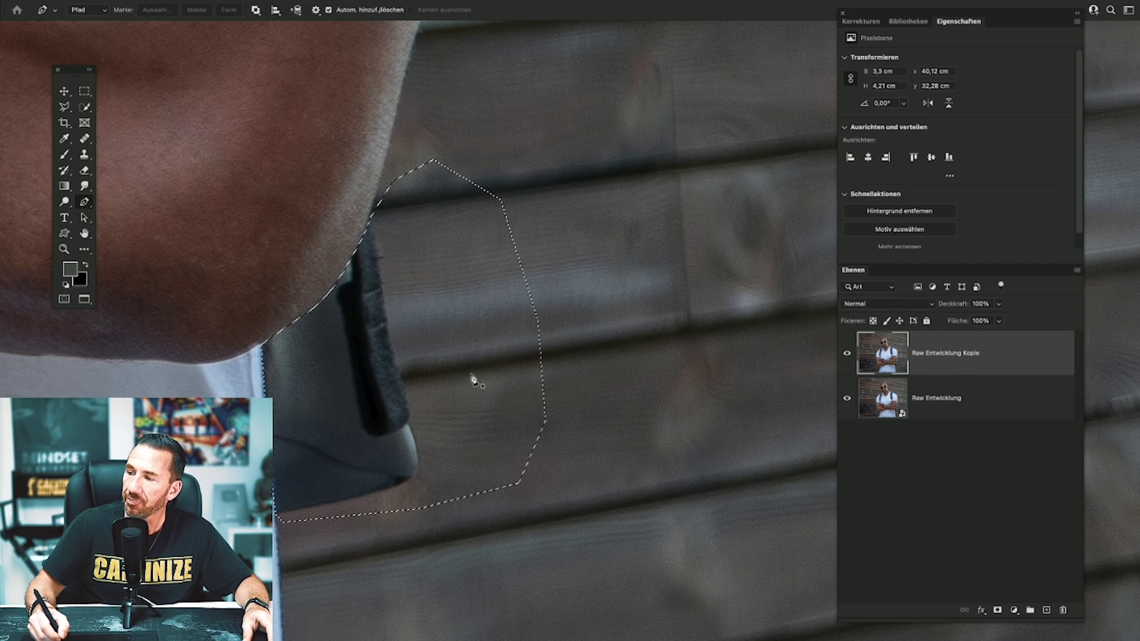
{"action": "key", "text": "m"}
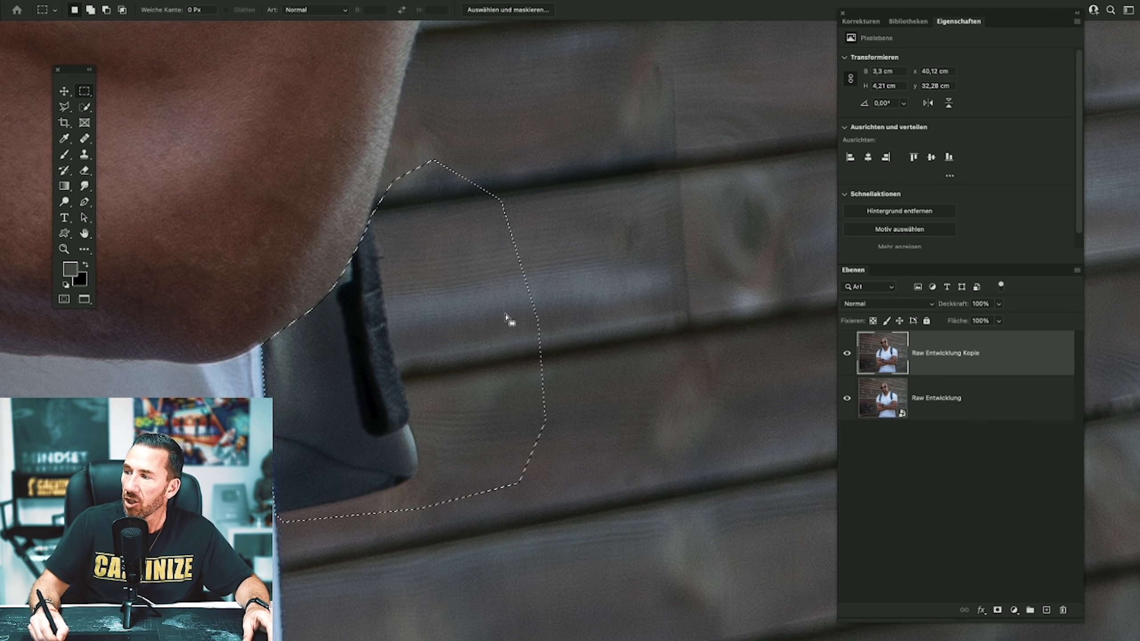
{"action": "left_click_drag", "start_coordinate": [477, 315], "coordinate": [641, 306]}
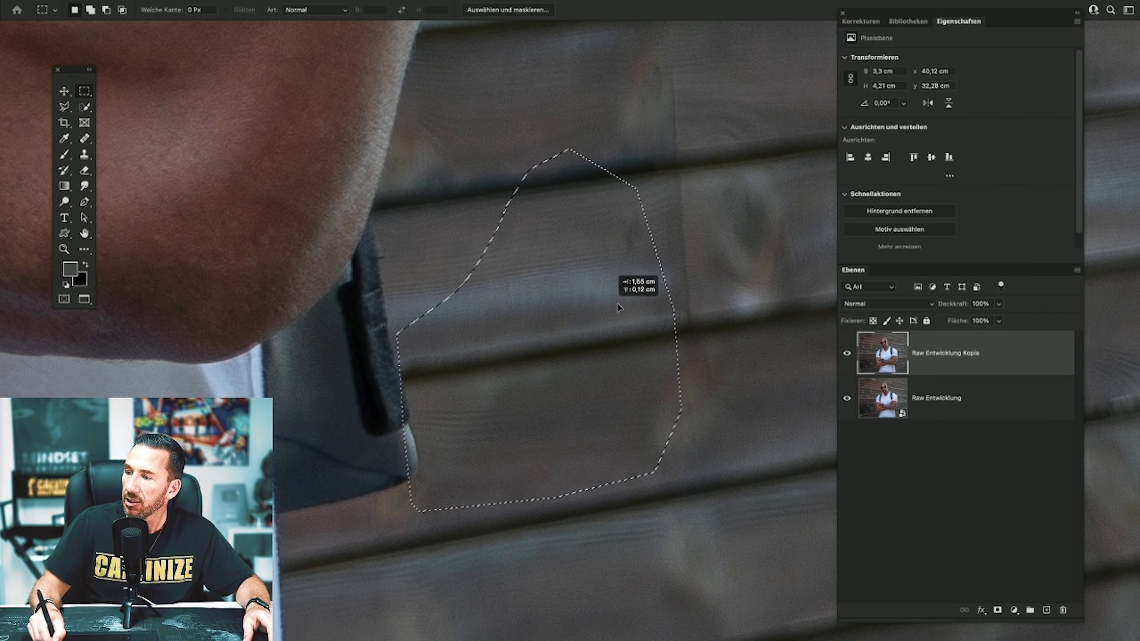
{"action": "left_click_drag", "start_coordinate": [641, 307], "coordinate": [639, 307]}
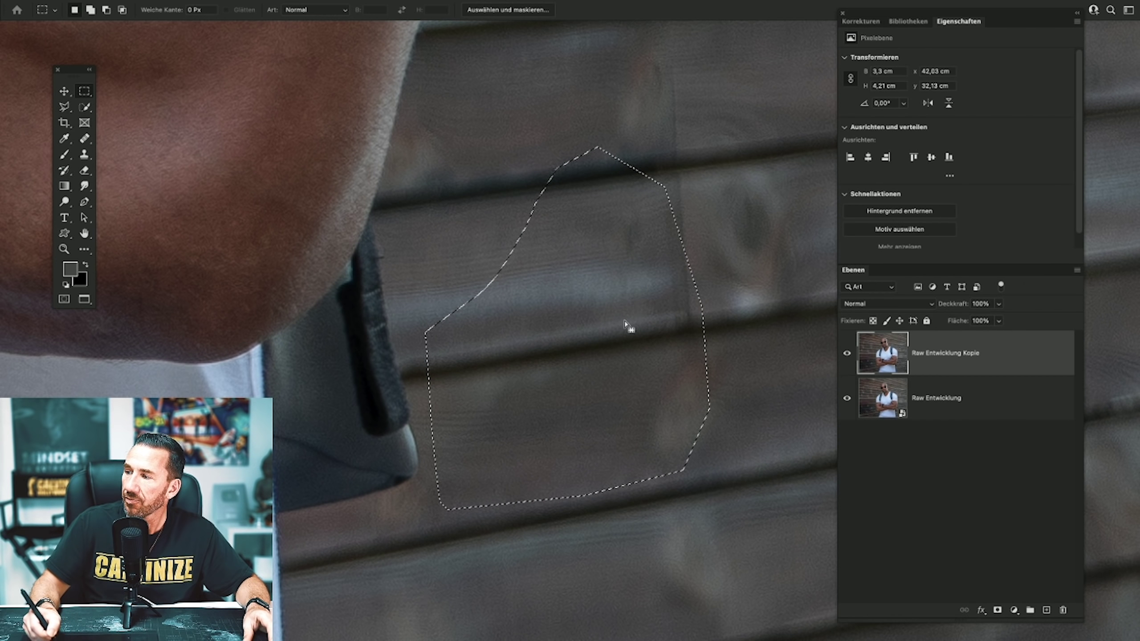
{"action": "right_click", "coordinate": [601, 310]}
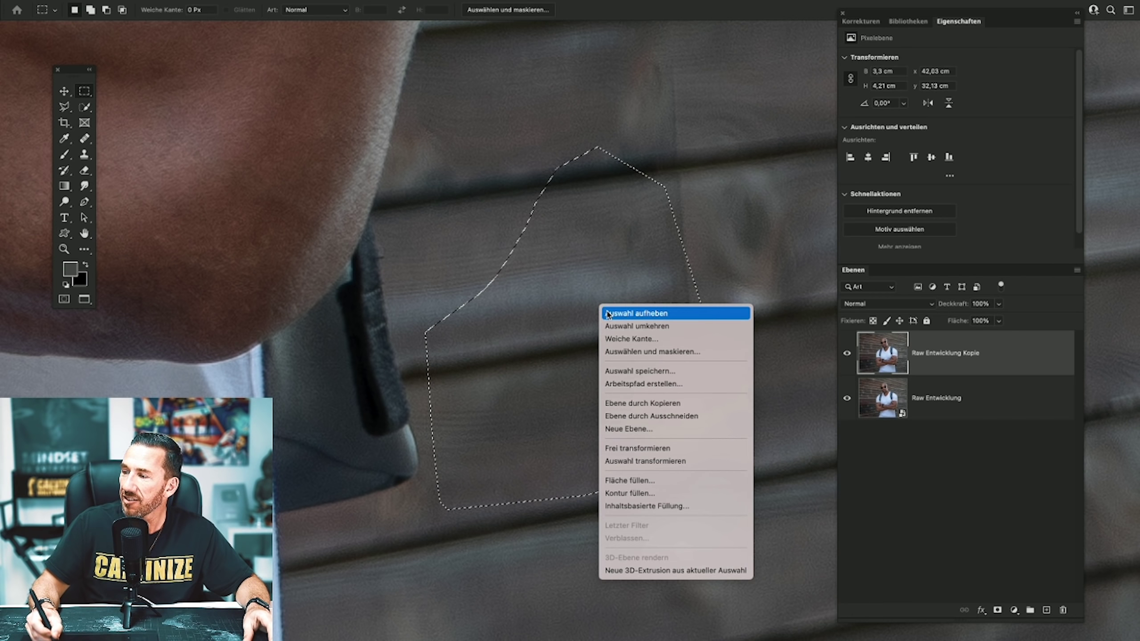
{"action": "left_click", "coordinate": [668, 409]}
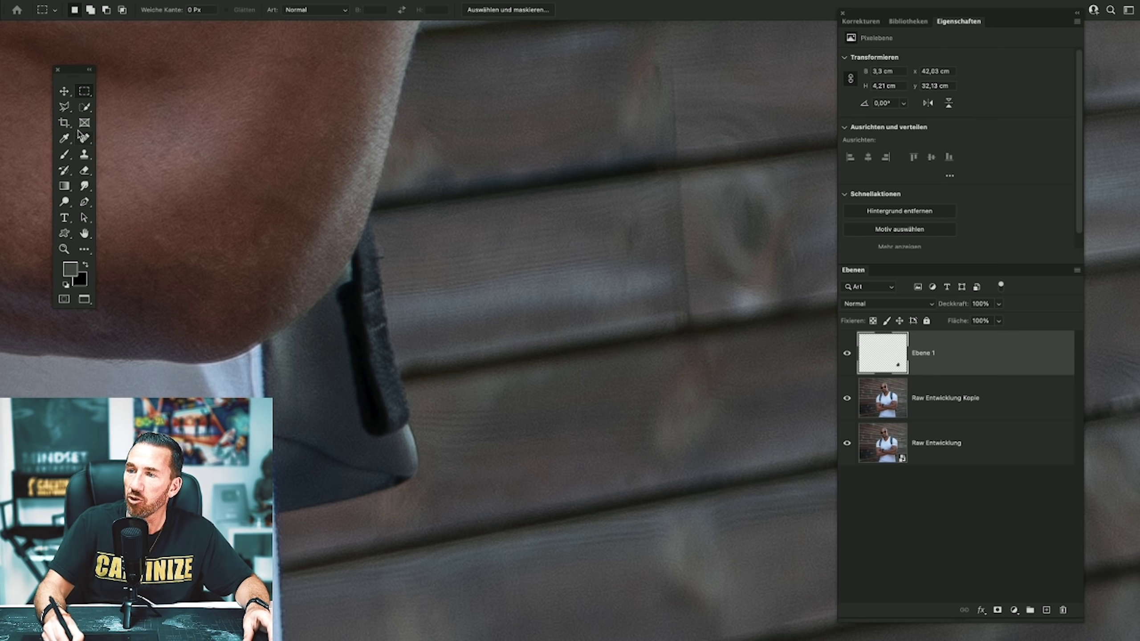
Move and enlarge the Ebene 1 wood patch so it covers the strap, aligned with the planks.
{"action": "left_click", "coordinate": [64, 91]}
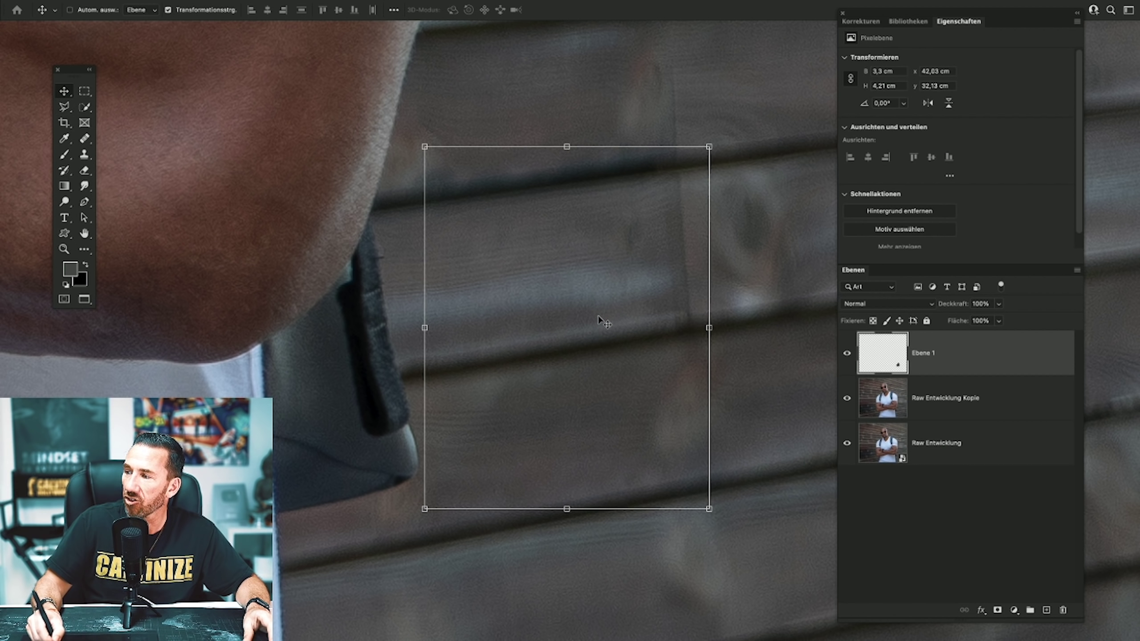
{"action": "left_click_drag", "start_coordinate": [599, 316], "coordinate": [434, 333]}
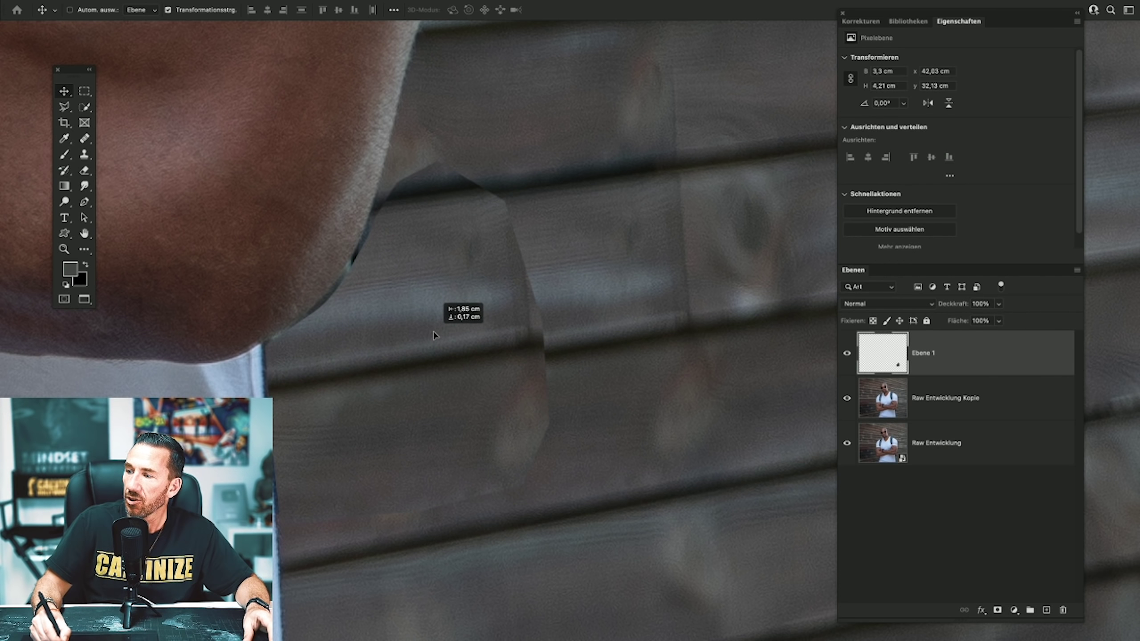
{"action": "mouse_move", "coordinate": [434, 334]}
{"action": "left_mouse_down"}
{"action": "mouse_move", "coordinate": [430, 343]}
{"action": "mouse_move", "coordinate": [447, 343]}
{"action": "left_mouse_up"}
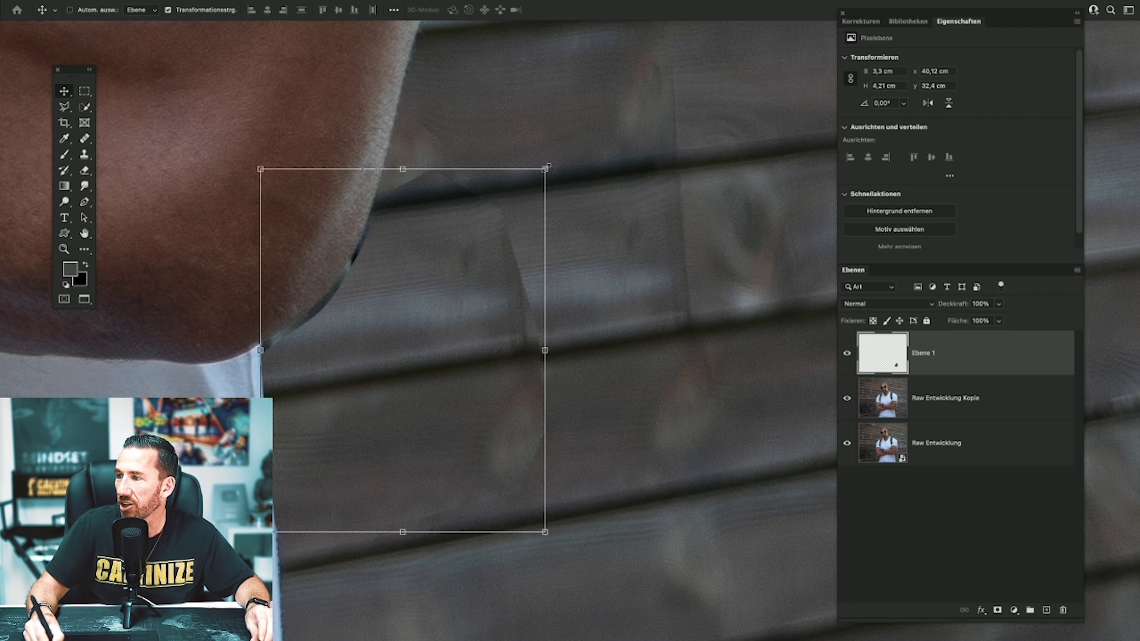
{"action": "left_click_drag", "start_coordinate": [549, 166], "coordinate": [573, 147]}
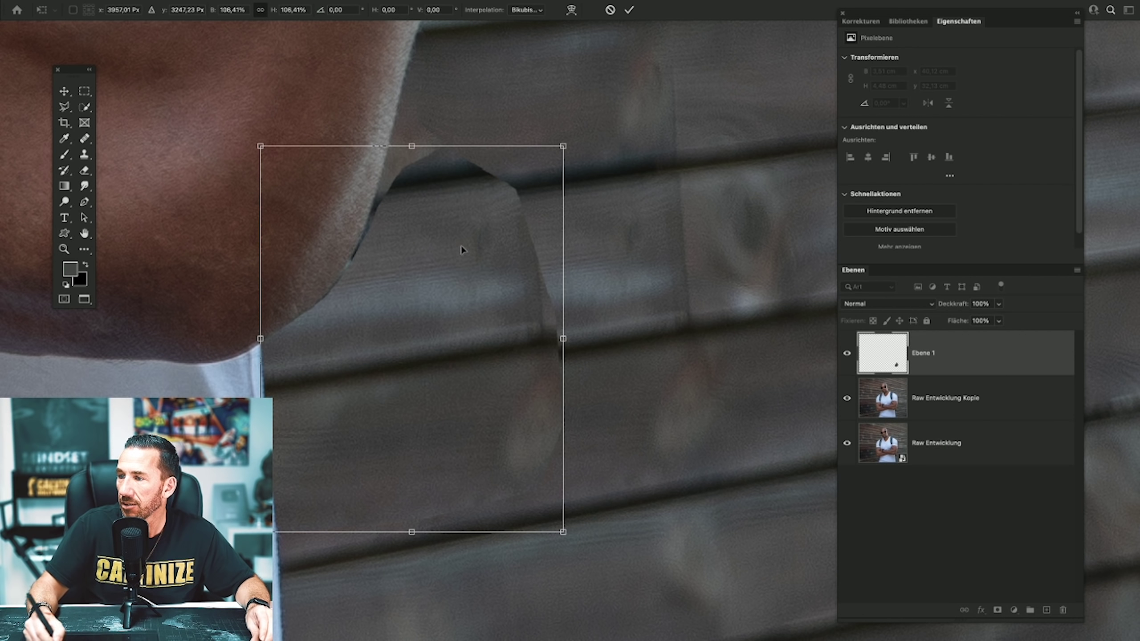
{"action": "mouse_move", "coordinate": [462, 250]}
{"action": "left_mouse_down"}
{"action": "mouse_move", "coordinate": [438, 253]}
{"action": "mouse_move", "coordinate": [434, 266]}
{"action": "left_mouse_up"}
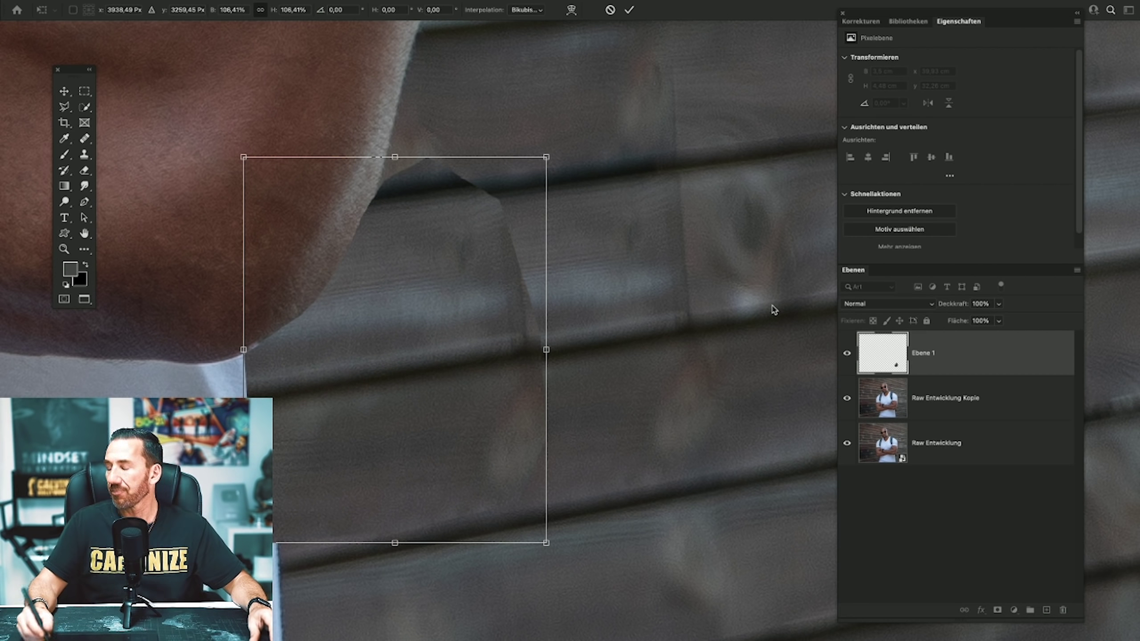
{"action": "key", "text": "Return"}
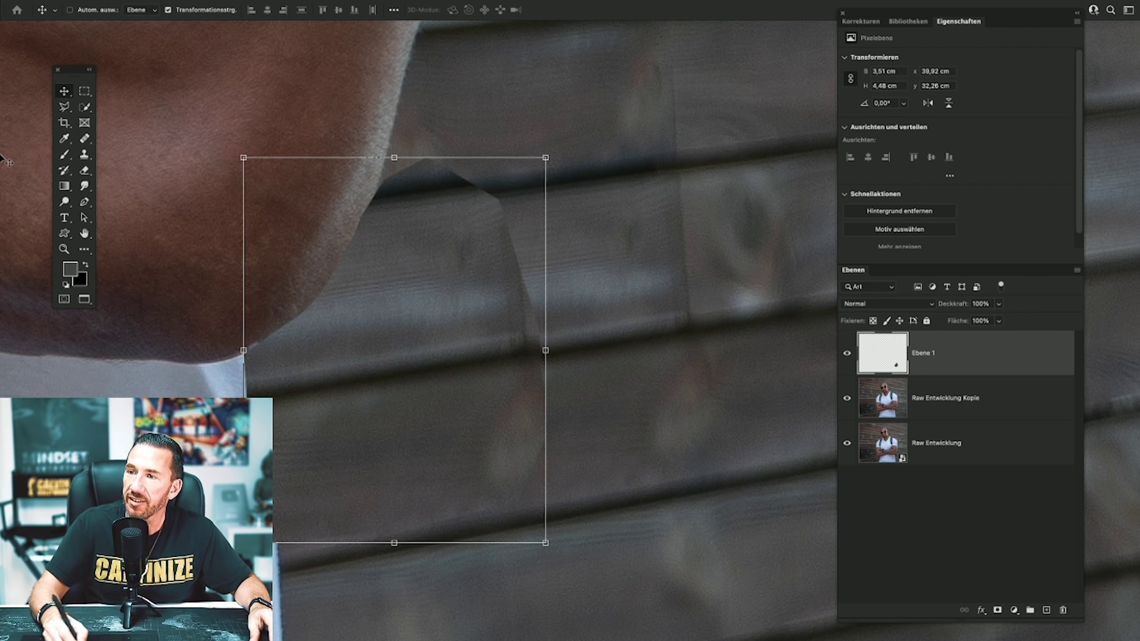
Erase the patch's hard edge along the plank line with a large, soft Eraser.
{"action": "left_click", "coordinate": [84, 171]}
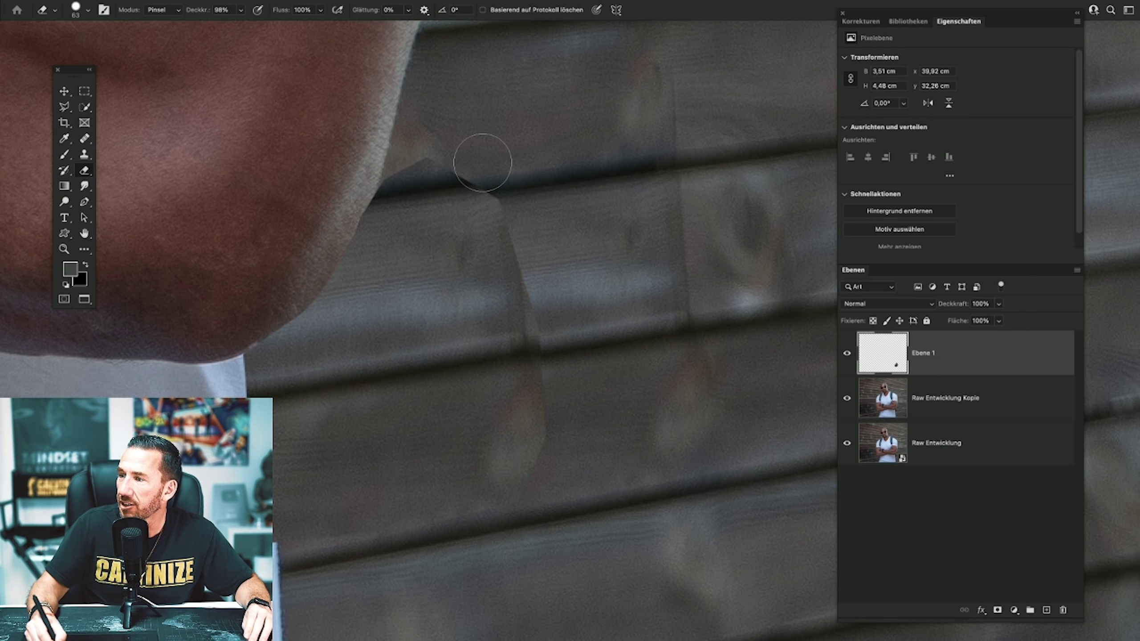
{"action": "mouse_move", "coordinate": [434, 135]}
{"action": "left_mouse_down"}
{"action": "mouse_move", "coordinate": [510, 147]}
{"action": "mouse_move", "coordinate": [540, 220]}
{"action": "left_mouse_up"}
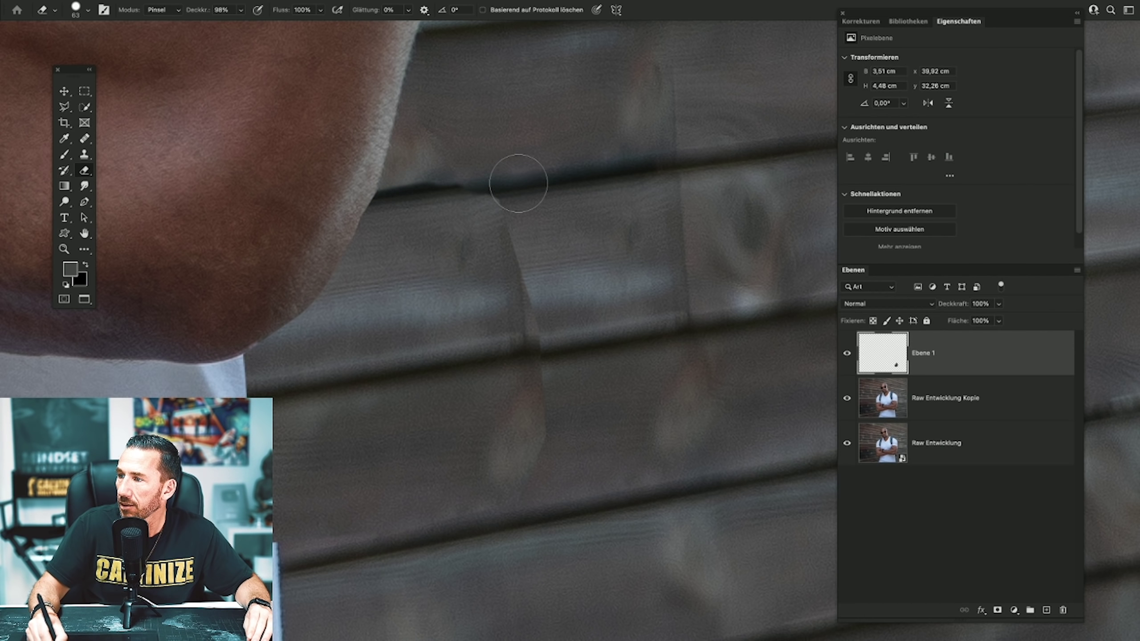
{"action": "right_click", "coordinate": [701, 185]}
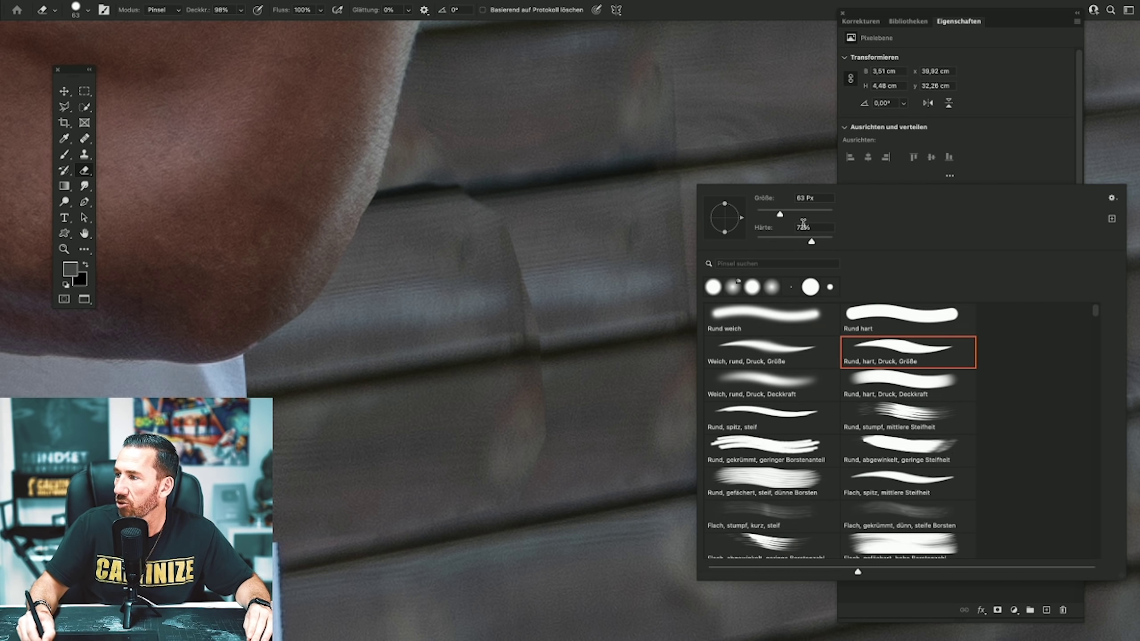
{"action": "left_click_drag", "start_coordinate": [802, 215], "coordinate": [813, 216]}
{"action": "type", "text": "0"}
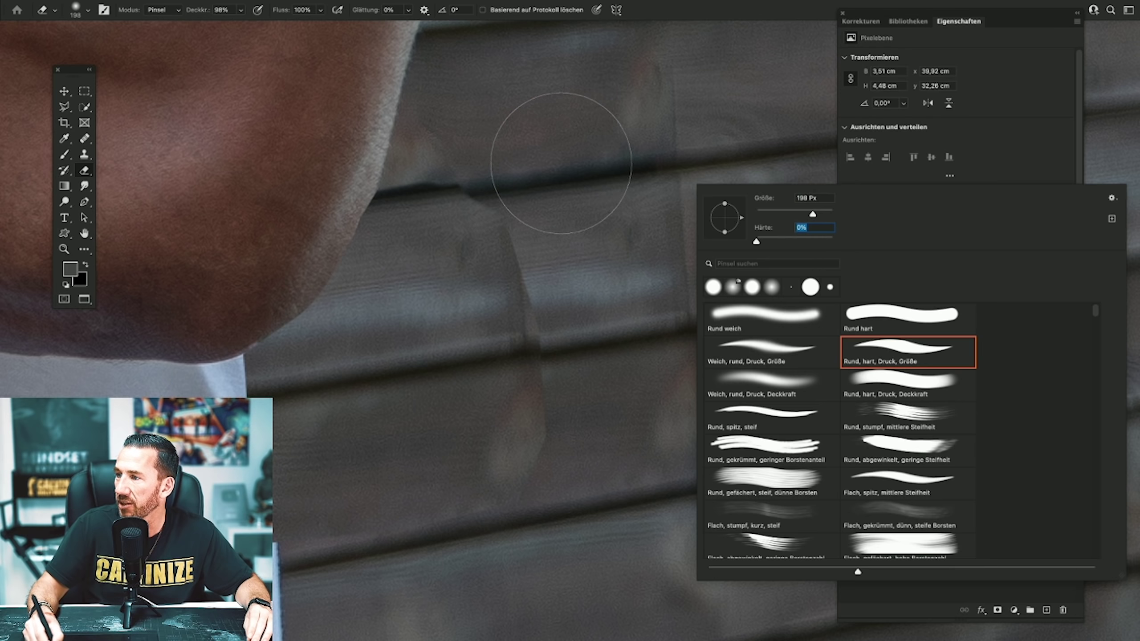
{"action": "left_click", "coordinate": [539, 155]}
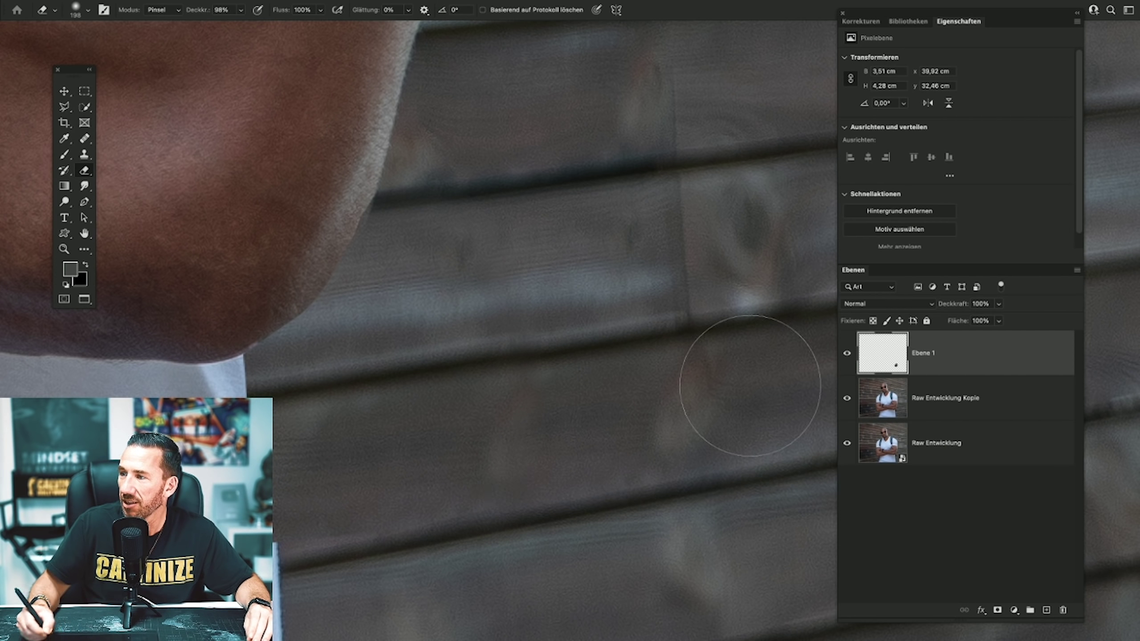
Set the eraser brush to 59 px size and 69 hardness.
{"action": "right_click", "coordinate": [657, 268]}
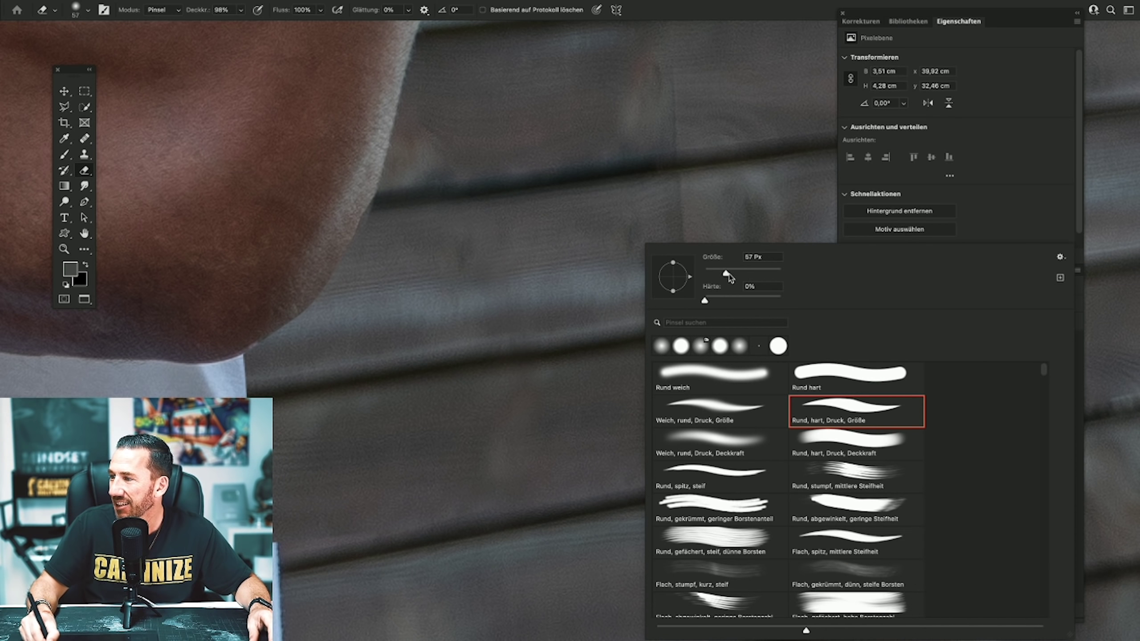
{"action": "type", "text": "59"}
{"action": "key", "text": "Tab"}
{"action": "type", "text": "69"}
{"action": "key", "text": "Return"}
{"action": "key", "text": "Return"}
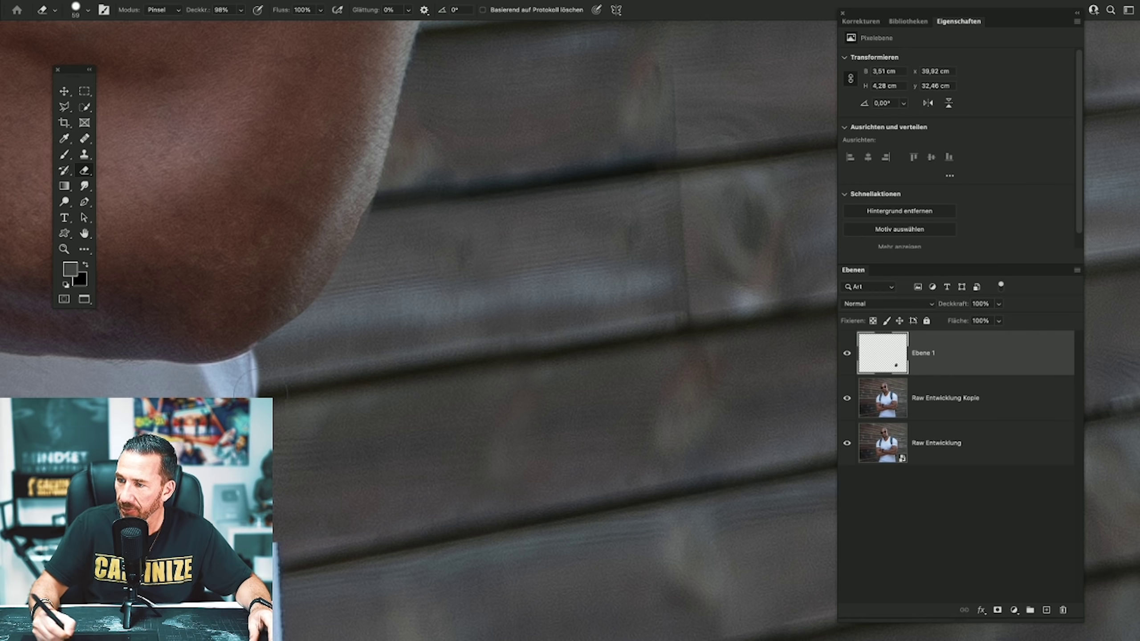
{"action": "right_click", "coordinate": [602, 332]}
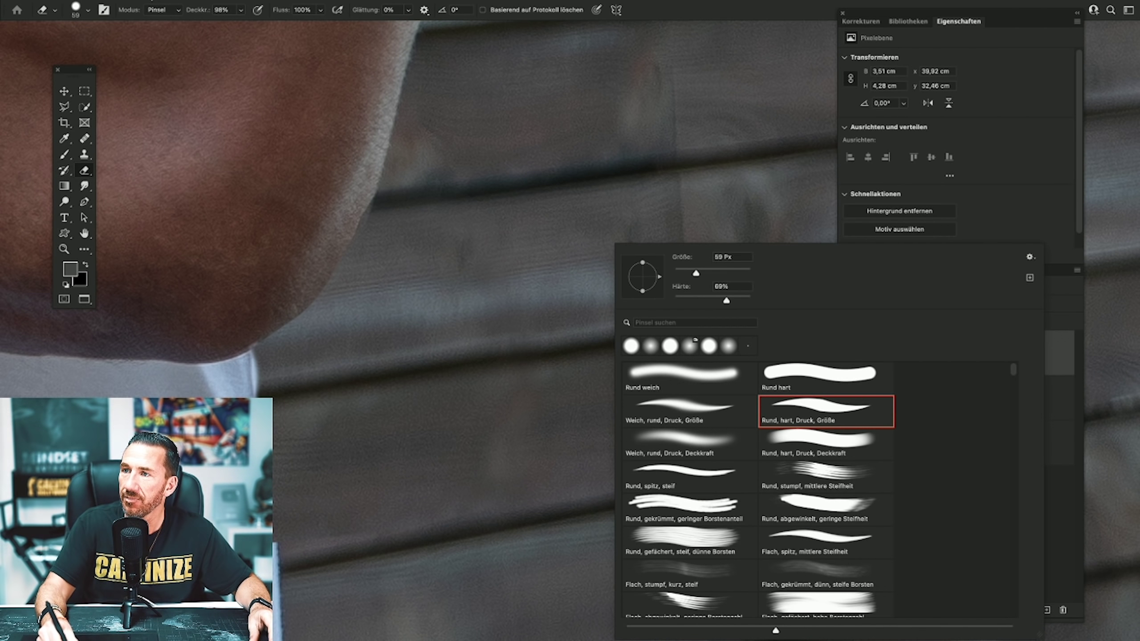
{"action": "left_click", "coordinate": [148, 6]}
{"action": "key", "text": "Escape"}
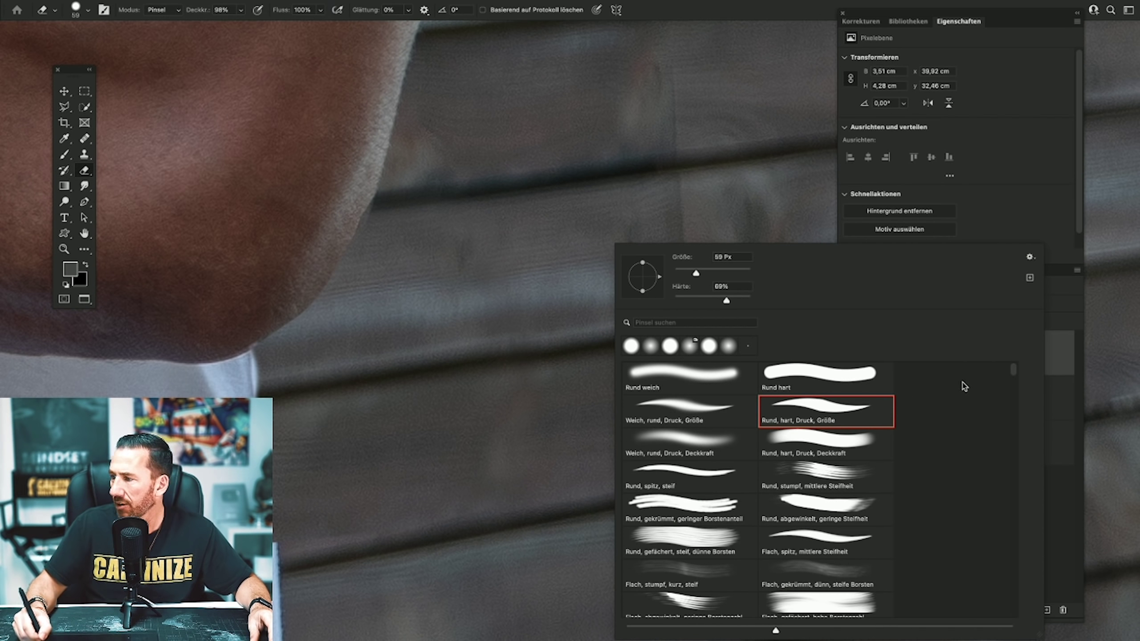
{"action": "key", "text": "Return"}
Toggle Ebene 1 off and on to check the cover, then add a layer mask to it.
{"action": "left_click", "coordinate": [845, 356]}
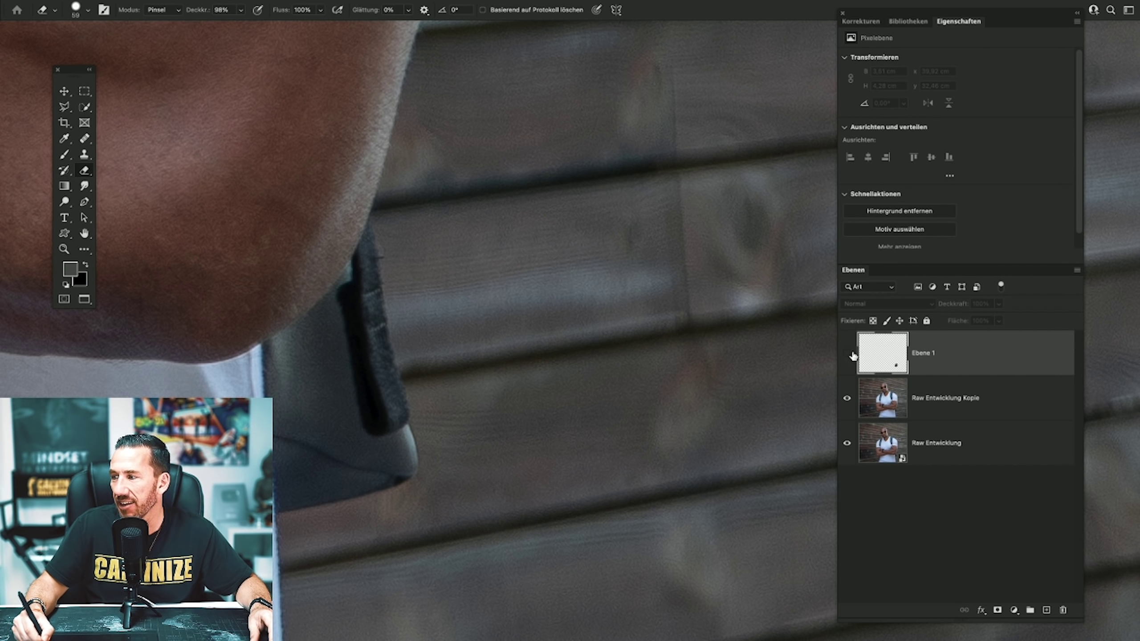
{"action": "left_click", "coordinate": [846, 355]}
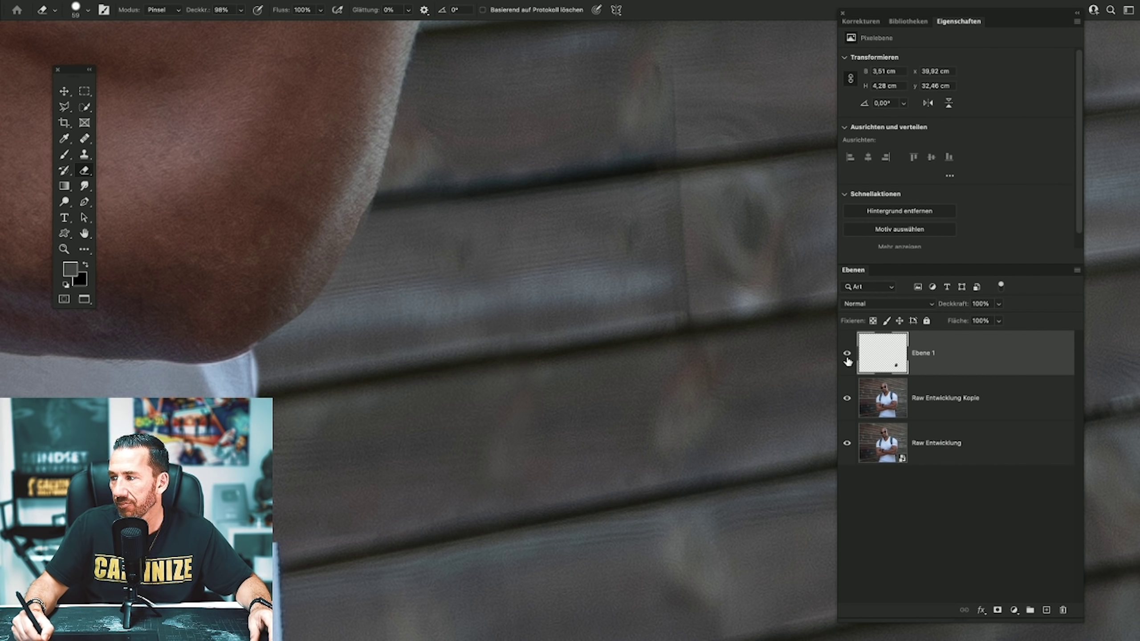
{"action": "left_click", "coordinate": [997, 610]}
{"action": "key", "text": "z"}
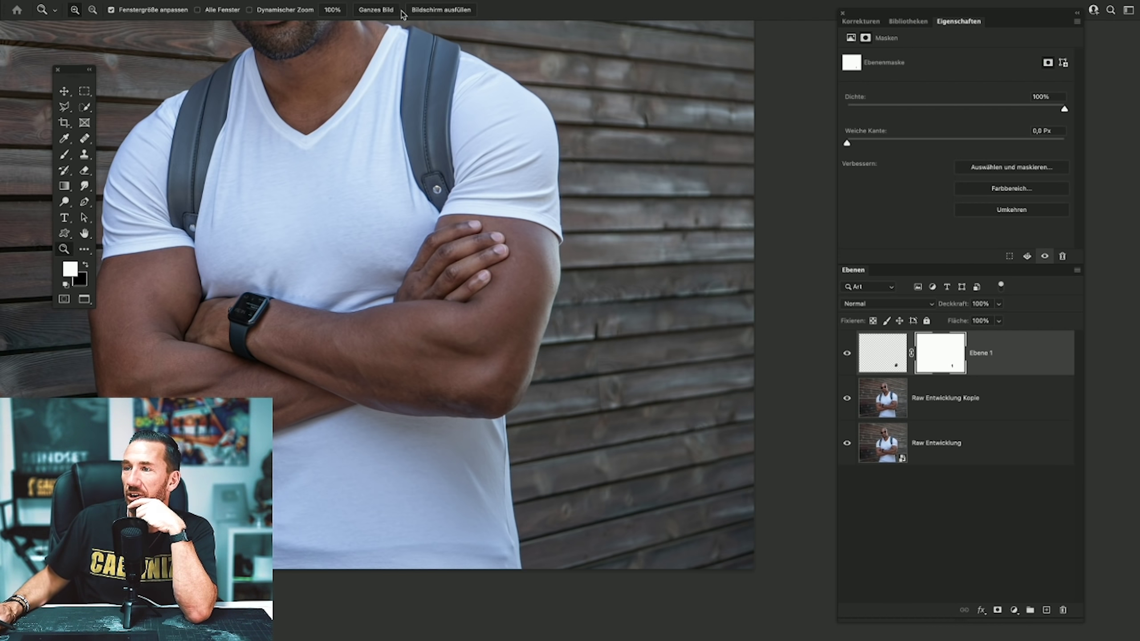
Merge the wall patch down onto the photo copy, rename the layer 'Grobretusche' and zoom out.
{"action": "left_click", "coordinate": [206, 2]}
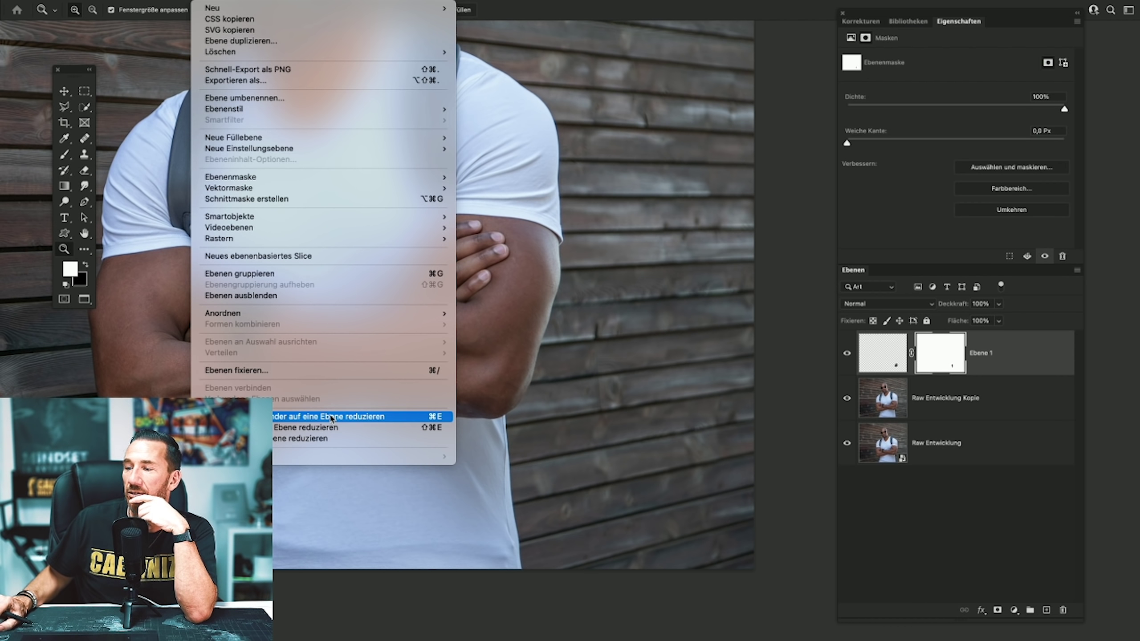
{"action": "left_click", "coordinate": [331, 418]}
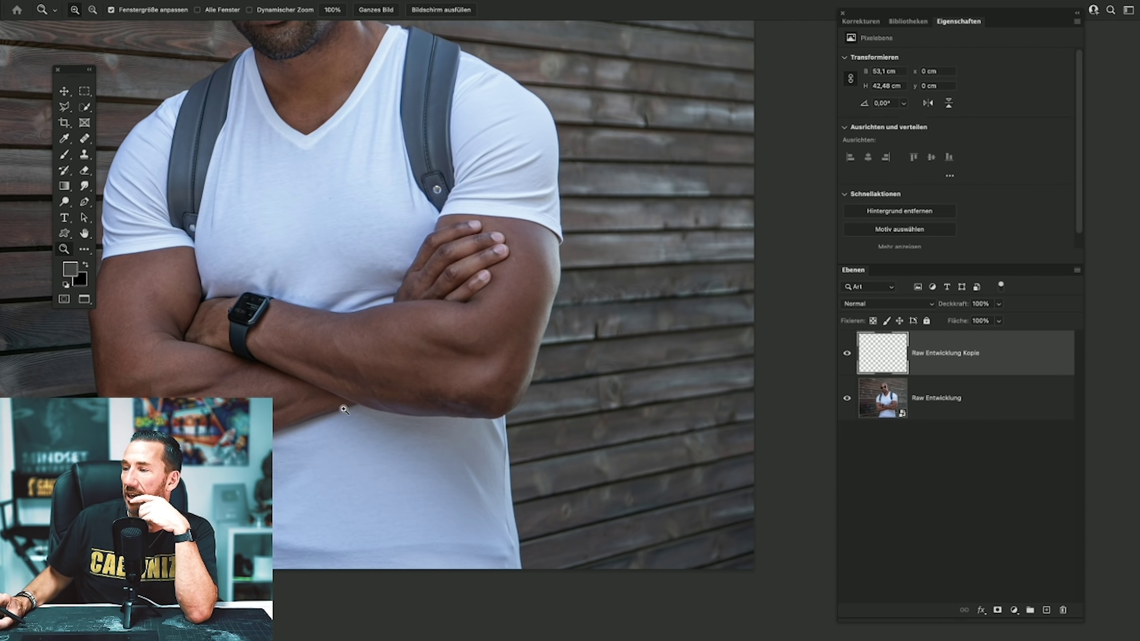
{"action": "double_click", "coordinate": [930, 354]}
{"action": "type", "text": "Gro"}
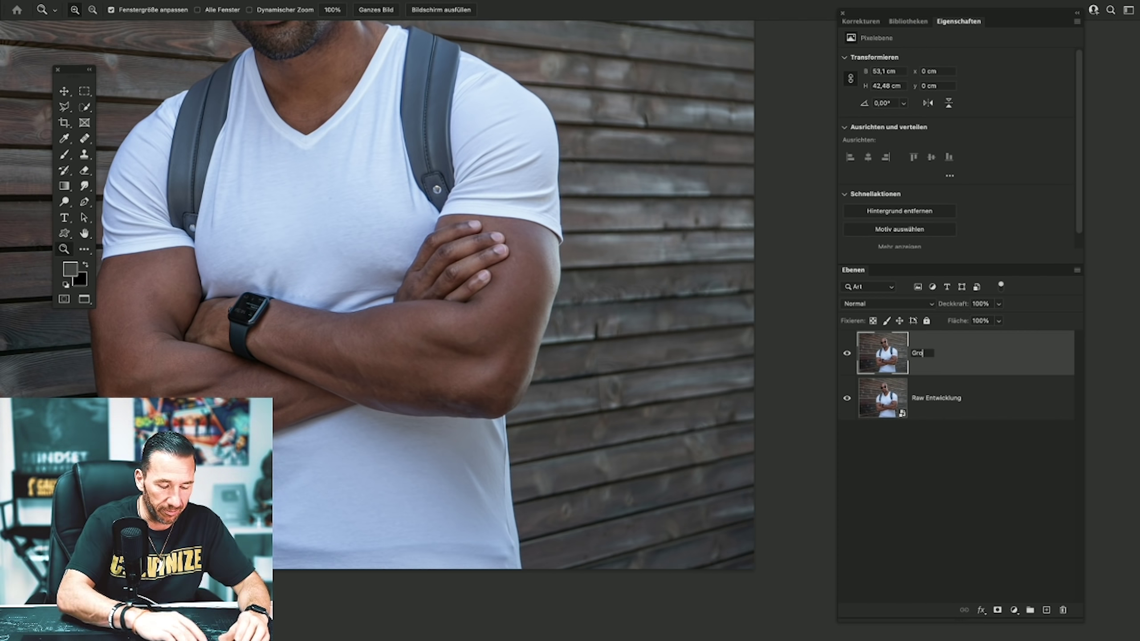
{"action": "type", "text": "bretusche"}
{"action": "key", "text": "Return"}
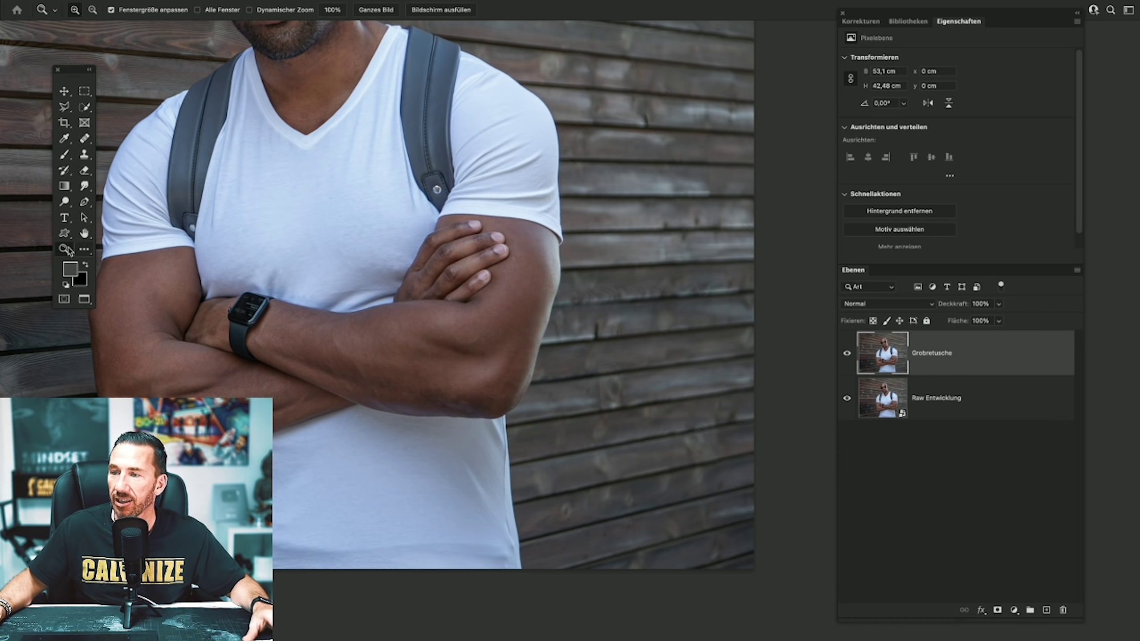
{"action": "left_click", "coordinate": [331, 247], "text": "alt"}
Toggle Grobretusche repeatedly to compare with the original, then zoom in on the crossed forearm.
{"action": "left_click", "coordinate": [336, 245]}
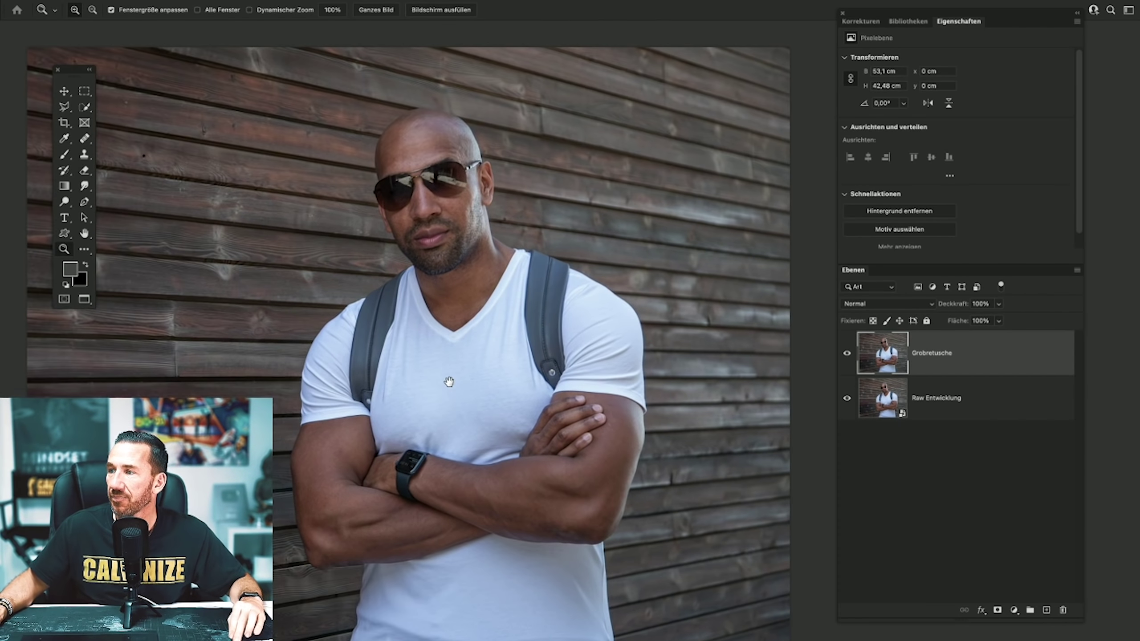
{"action": "left_click_drag", "start_coordinate": [449, 382], "coordinate": [451, 361]}
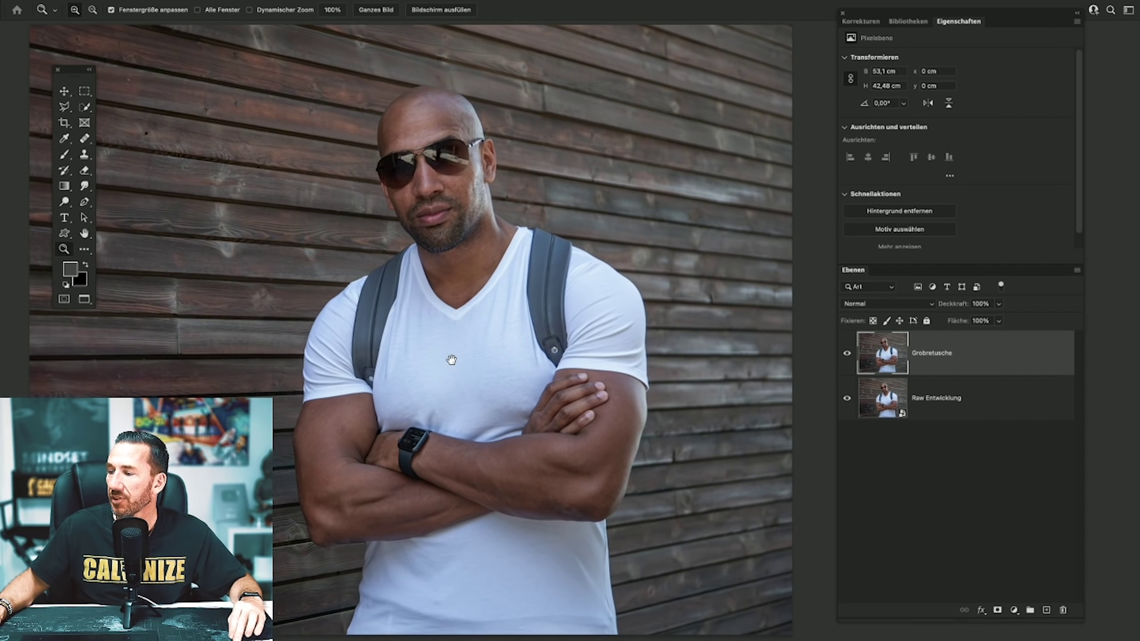
{"action": "left_click", "coordinate": [847, 354]}
{"action": "left_click", "coordinate": [848, 354]}
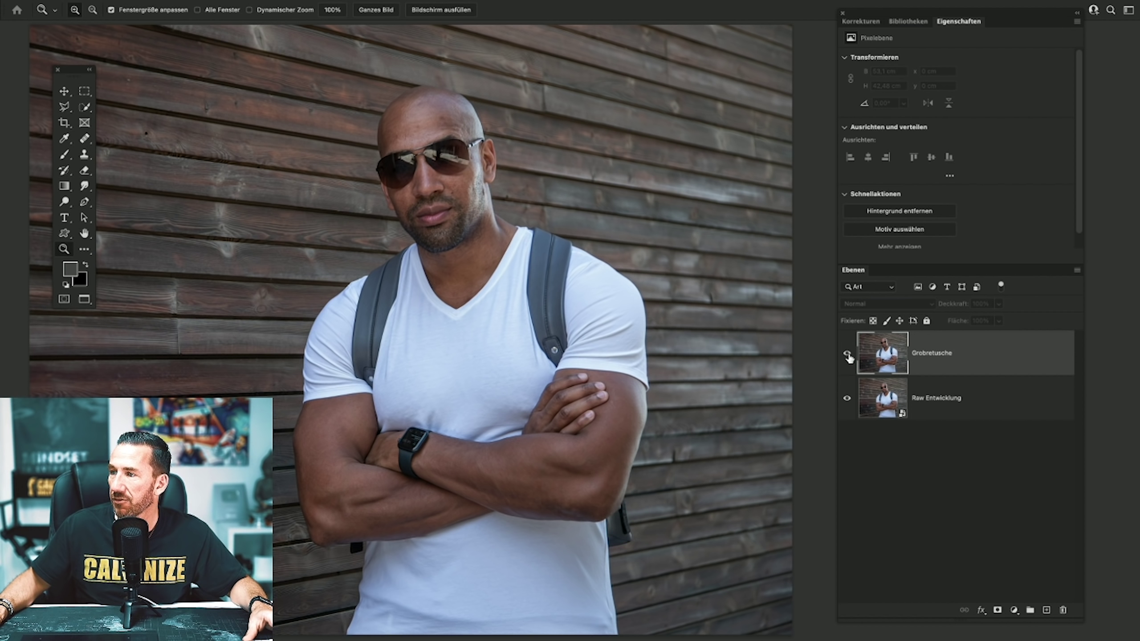
{"action": "left_click", "coordinate": [848, 354]}
{"action": "left_click", "coordinate": [848, 354]}
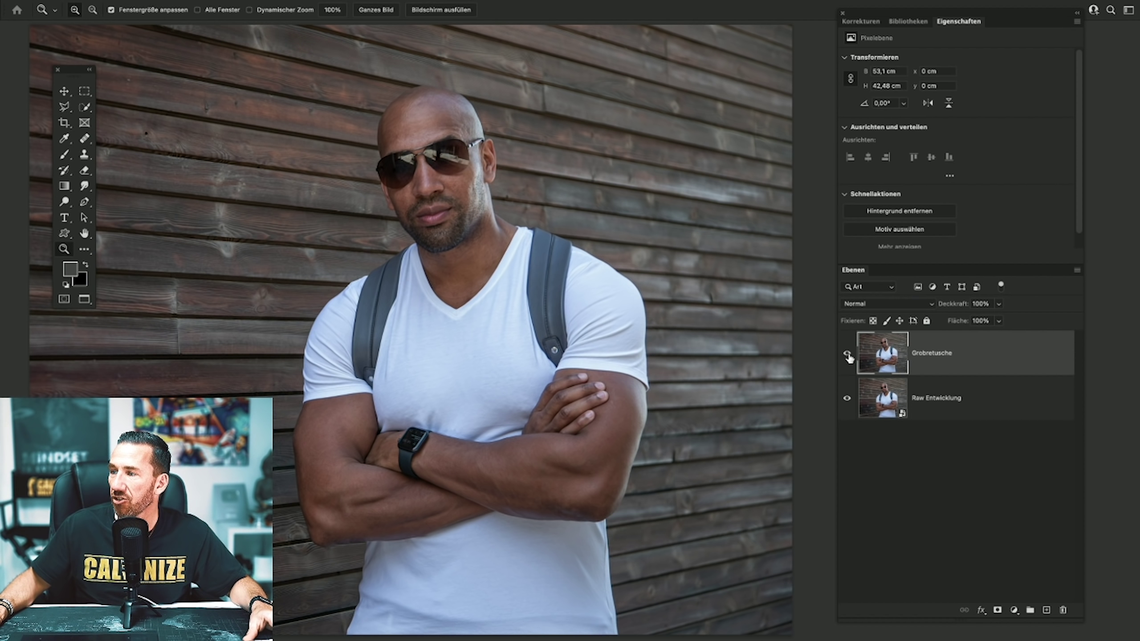
{"action": "left_click", "coordinate": [848, 354]}
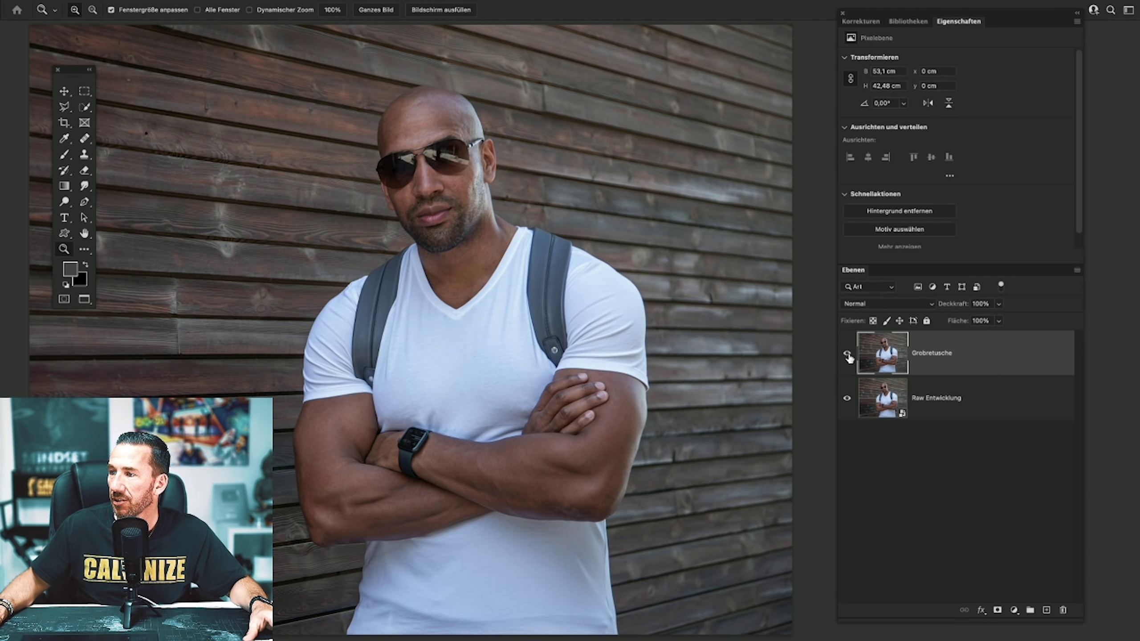
{"action": "left_click", "coordinate": [848, 354]}
{"action": "left_click", "coordinate": [847, 354]}
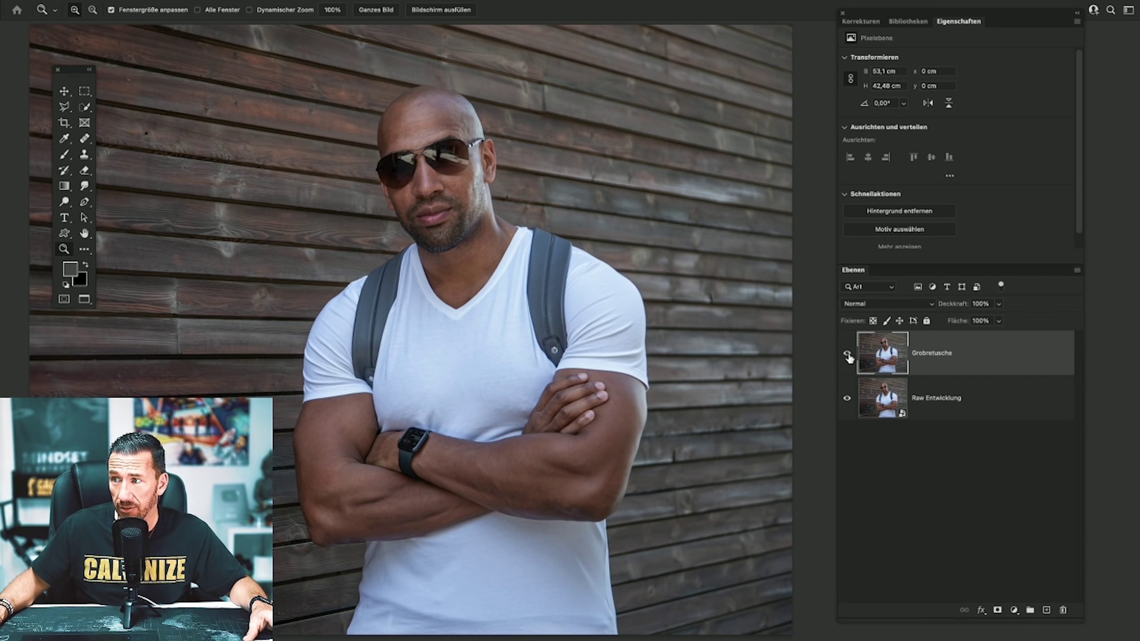
{"action": "left_click", "coordinate": [847, 354]}
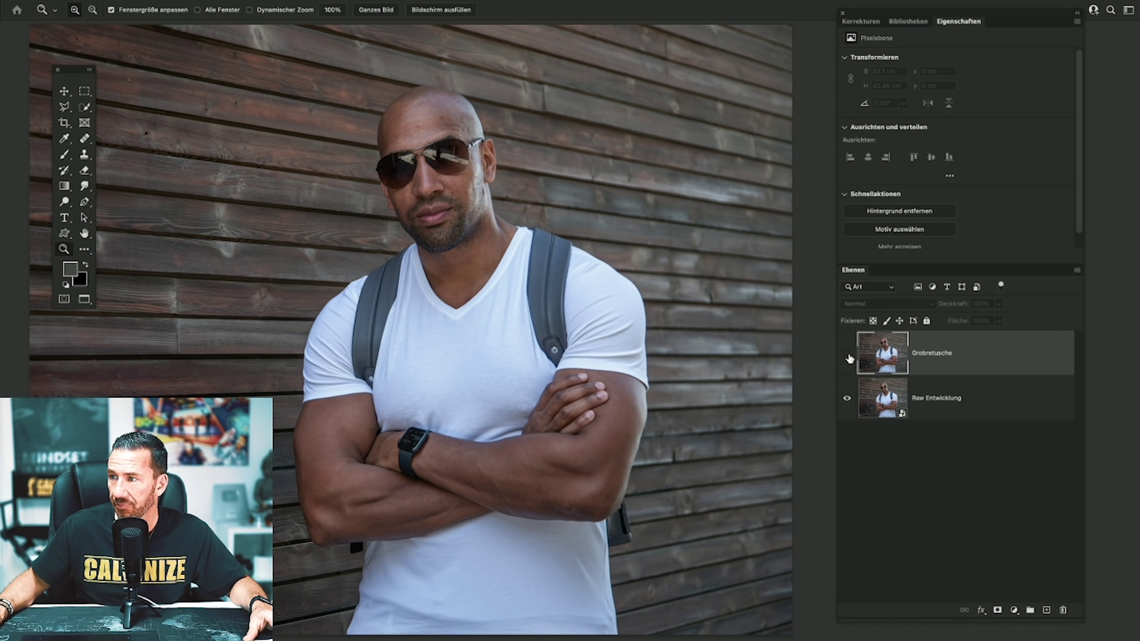
{"action": "left_click", "coordinate": [848, 354]}
{"action": "left_click", "coordinate": [847, 354]}
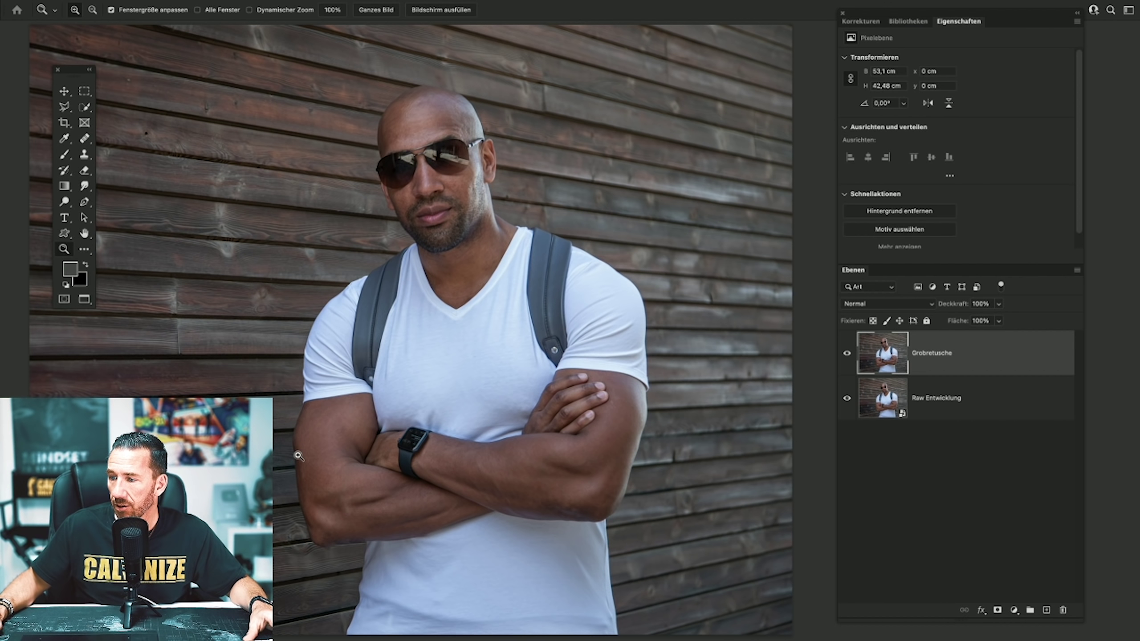
{"action": "left_click", "coordinate": [364, 541]}
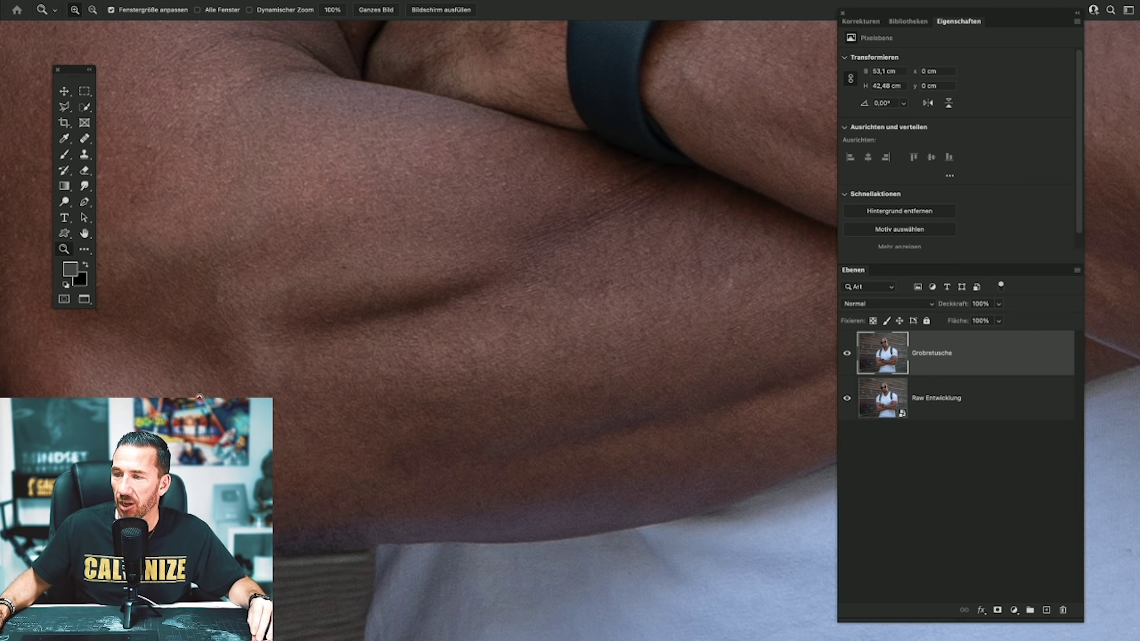
Undo the trial Healing Brush stroke on the forearm and fit the whole photo on screen.
{"action": "left_click", "coordinate": [83, 139]}
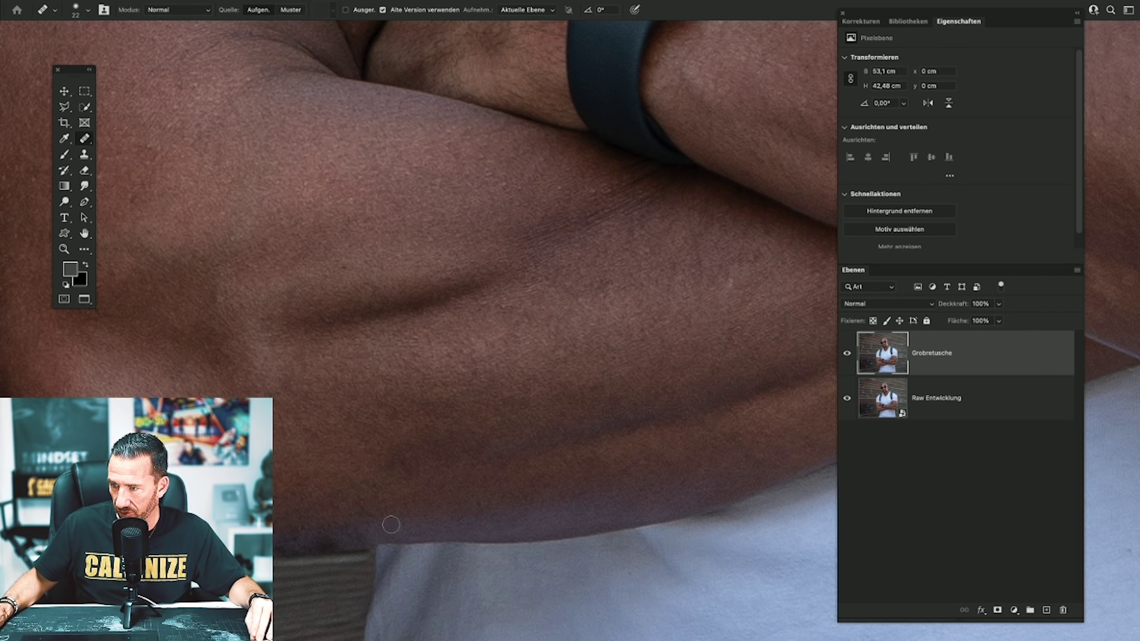
{"action": "left_click", "coordinate": [122, 3]}
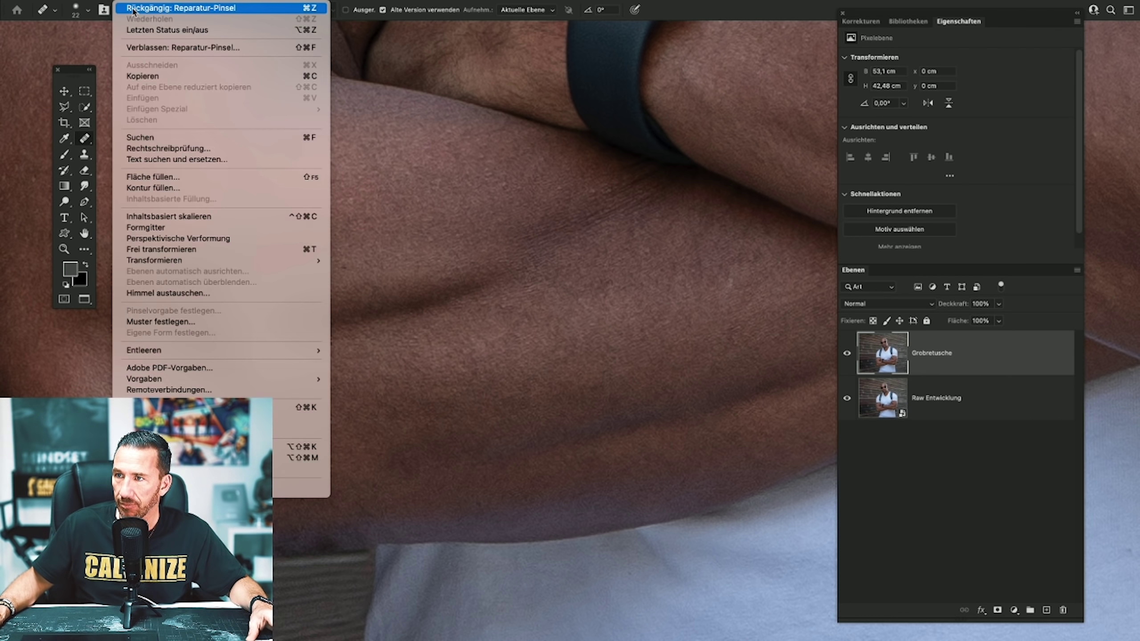
{"action": "left_click", "coordinate": [135, 9]}
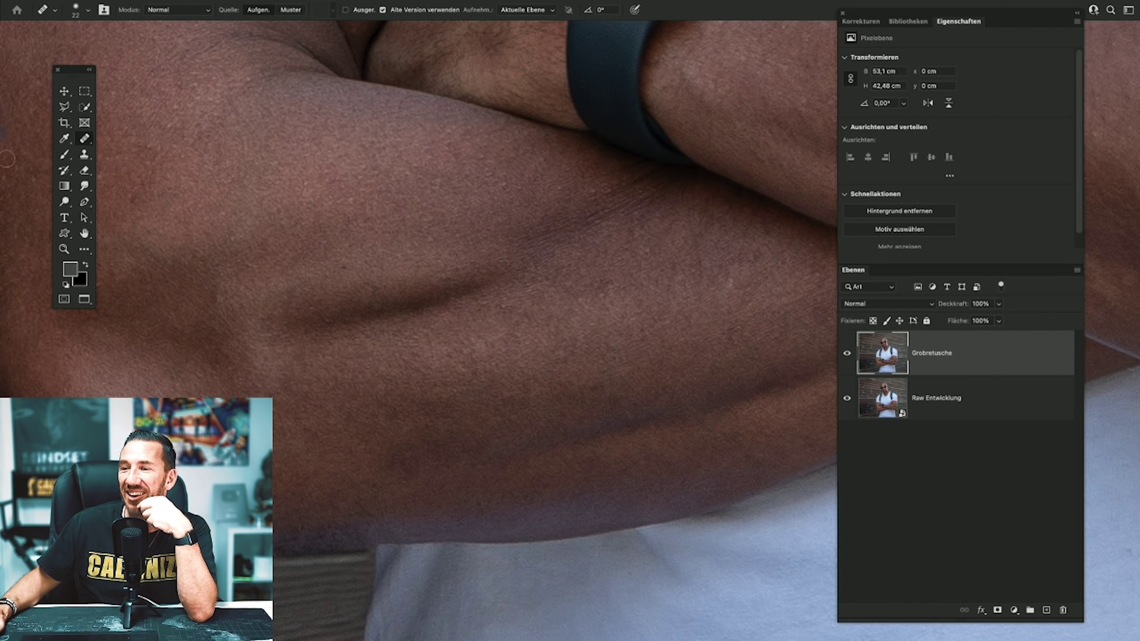
{"action": "double_click", "coordinate": [85, 233]}
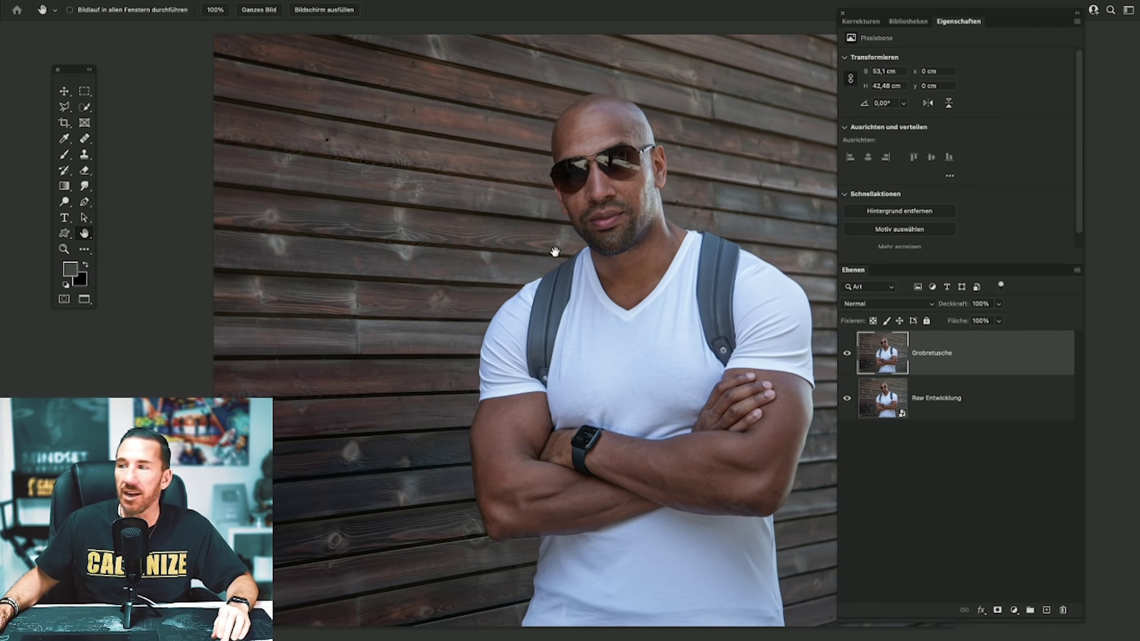
{"action": "left_click_drag", "start_coordinate": [555, 252], "coordinate": [384, 242]}
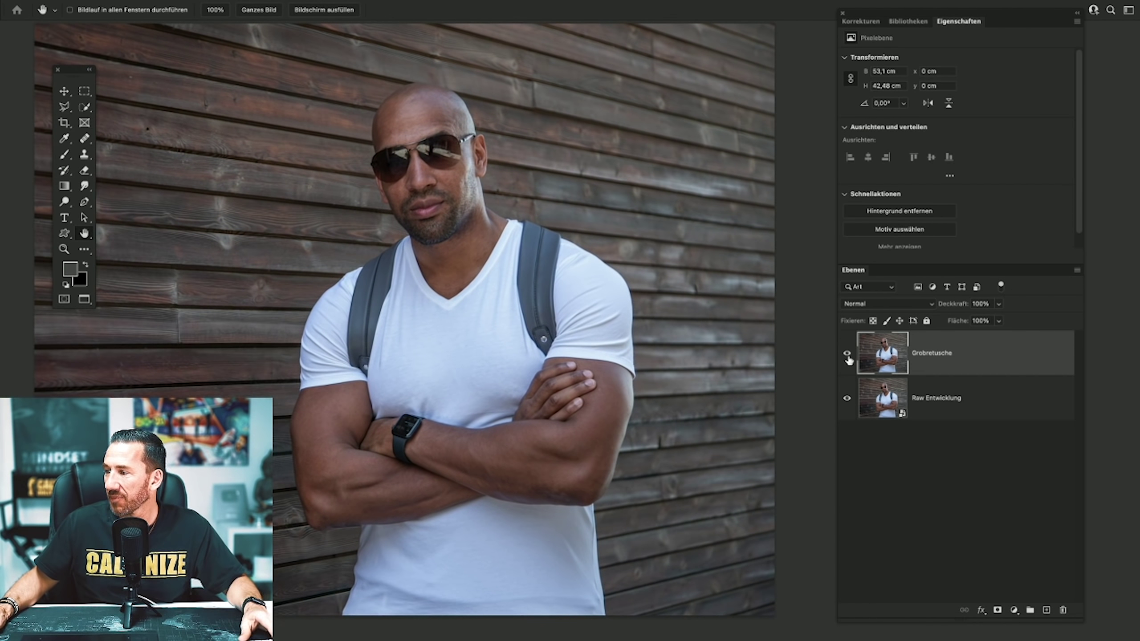
{"action": "left_click", "coordinate": [846, 355]}
{"action": "left_click", "coordinate": [847, 355]}
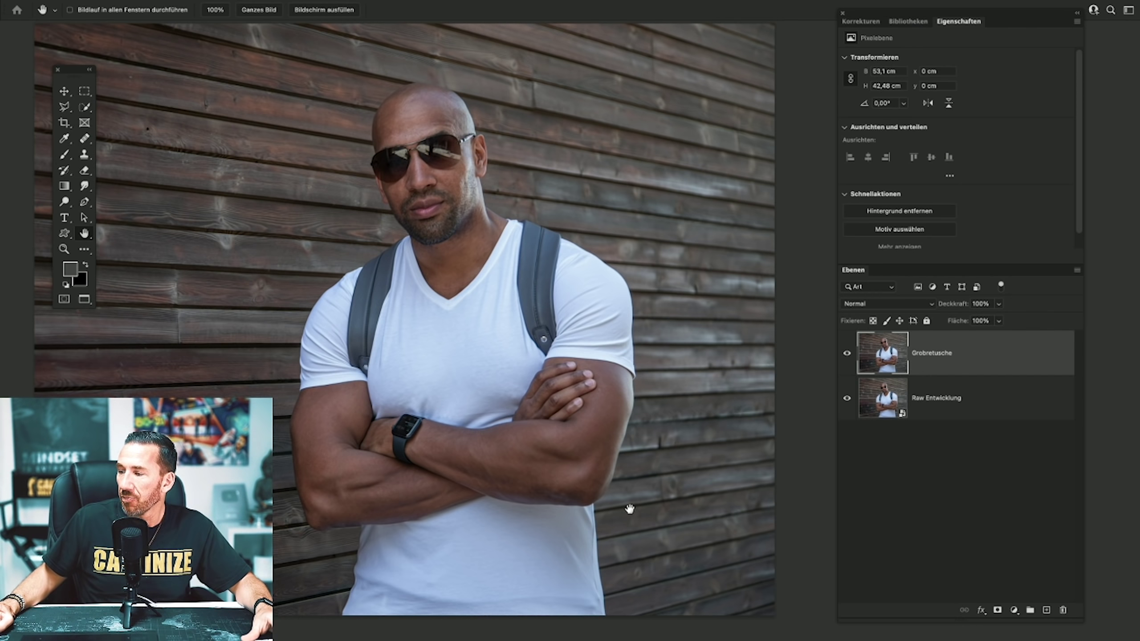
Zoom in on the elbow and wooden wall, toggling Grobretusche to compare.
{"action": "left_click", "coordinate": [64, 250]}
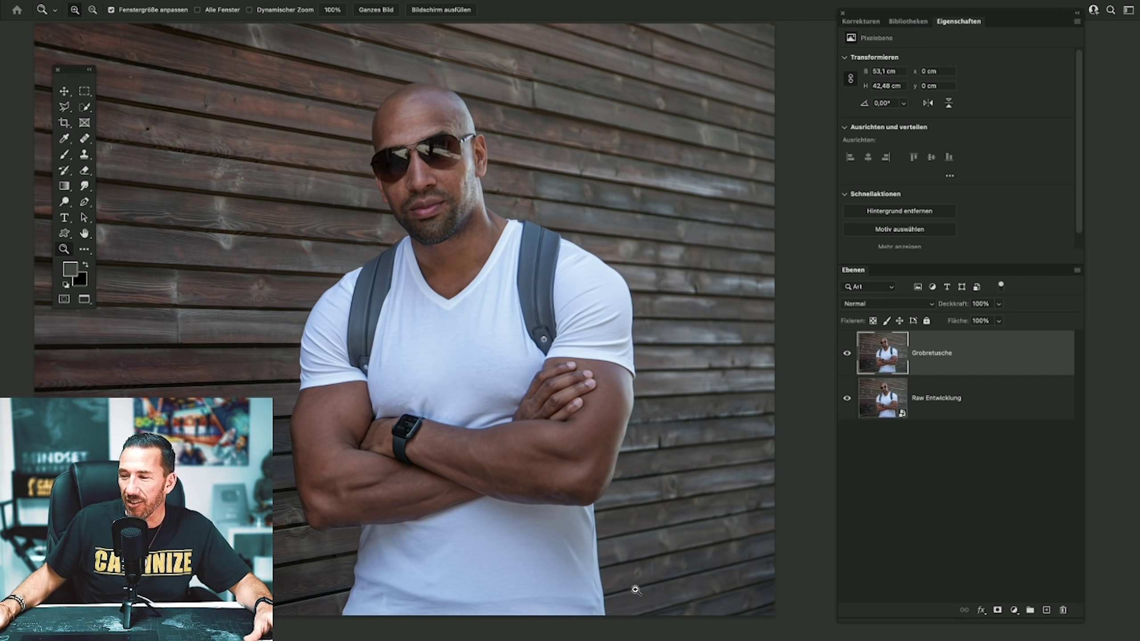
{"action": "left_click", "coordinate": [638, 547]}
{"action": "left_click", "coordinate": [565, 476]}
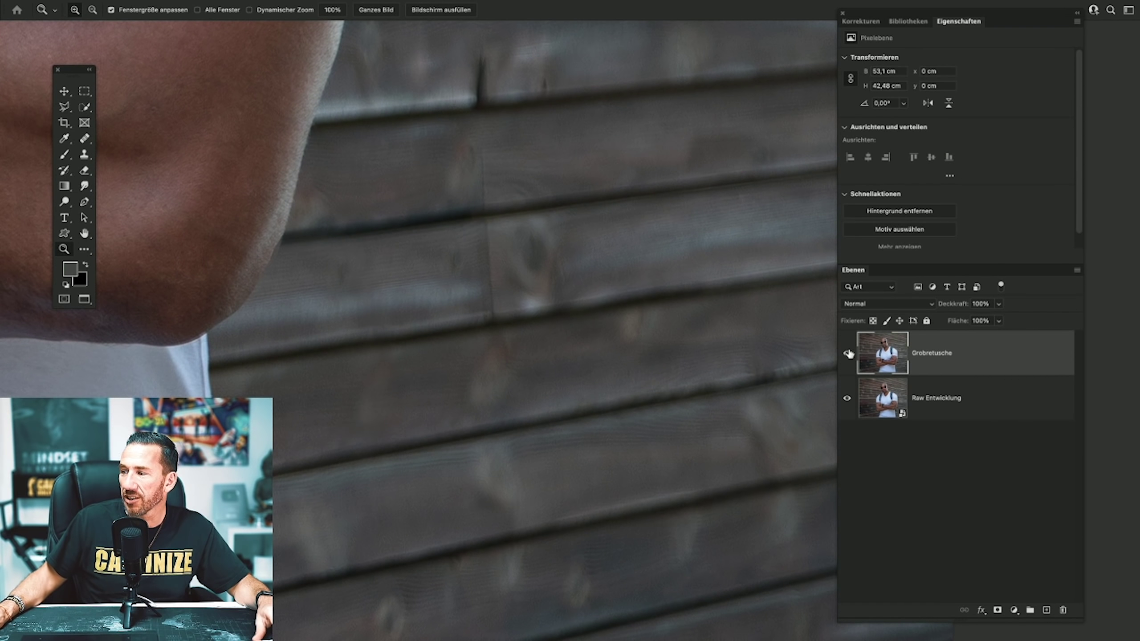
{"action": "left_click", "coordinate": [847, 354]}
{"action": "left_click", "coordinate": [847, 354]}
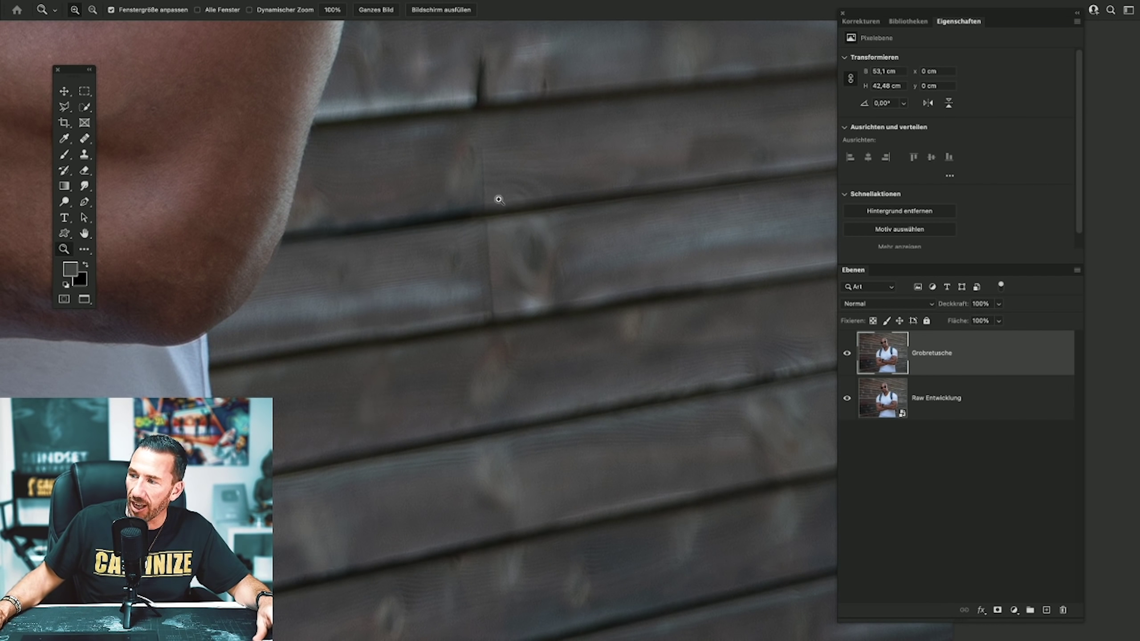
{"action": "left_click", "coordinate": [847, 353]}
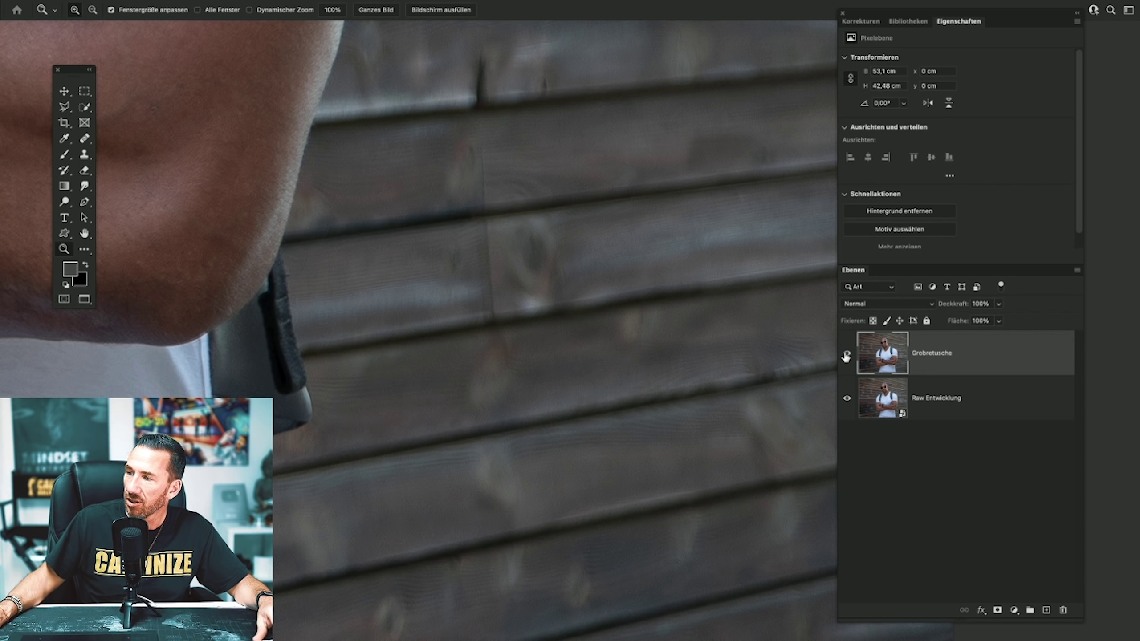
Heal the dark wall spot with a 73 px Healing Brush sourced from clean wood.
{"action": "left_click", "coordinate": [80, 140]}
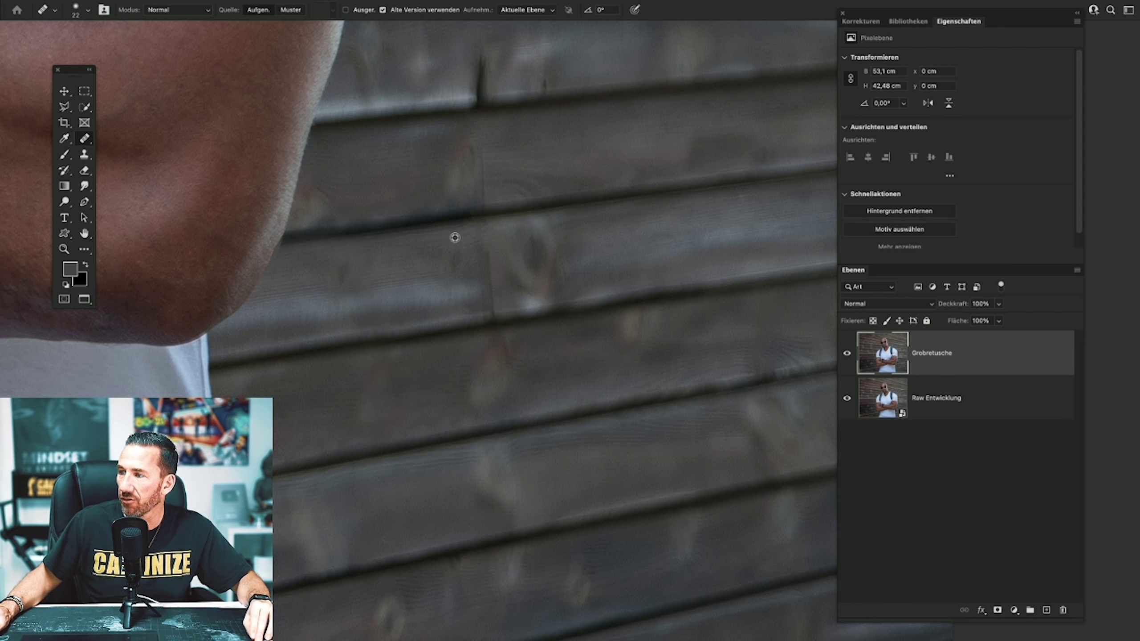
{"action": "left_click_drag", "start_coordinate": [485, 270], "coordinate": [464, 245]}
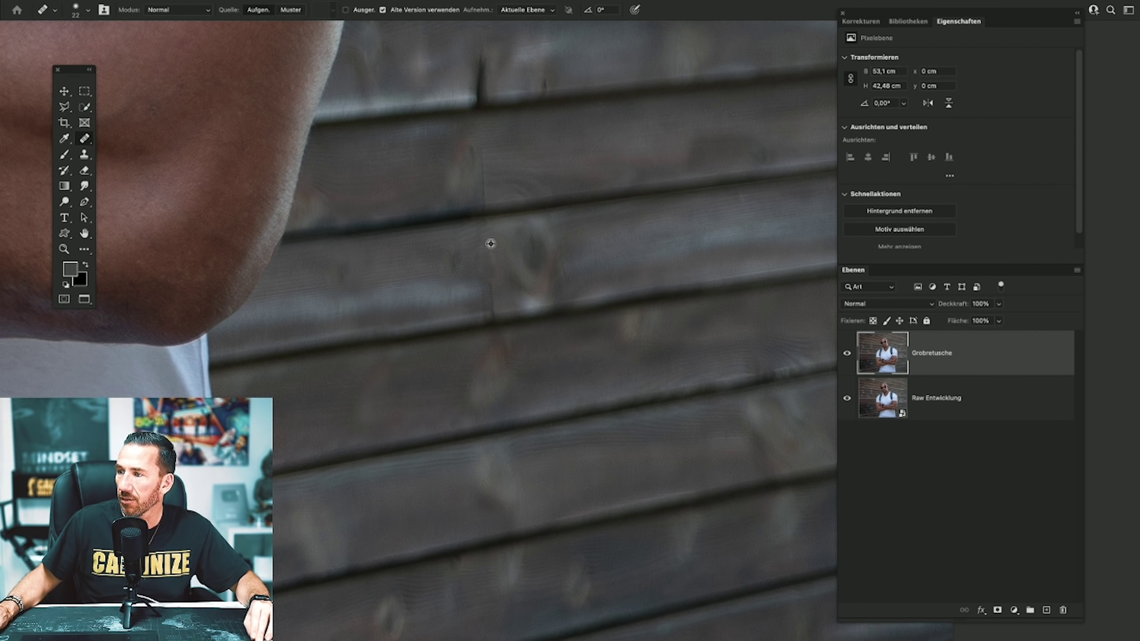
{"action": "right_click", "coordinate": [533, 262]}
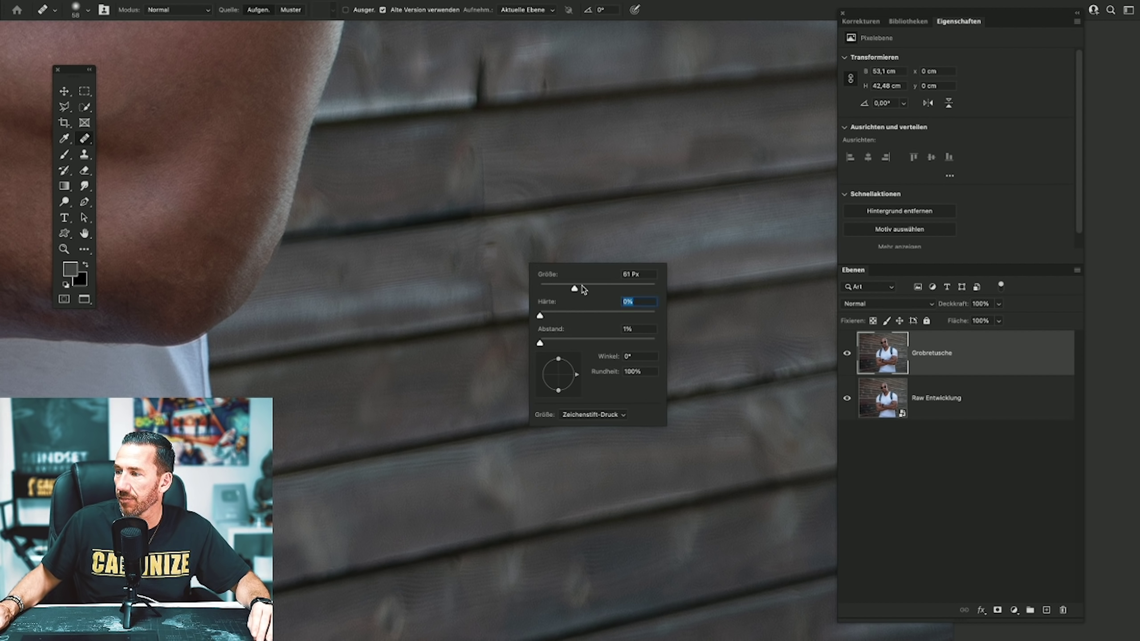
{"action": "left_click_drag", "start_coordinate": [582, 289], "coordinate": [589, 289]}
{"action": "left_click", "coordinate": [490, 259]}
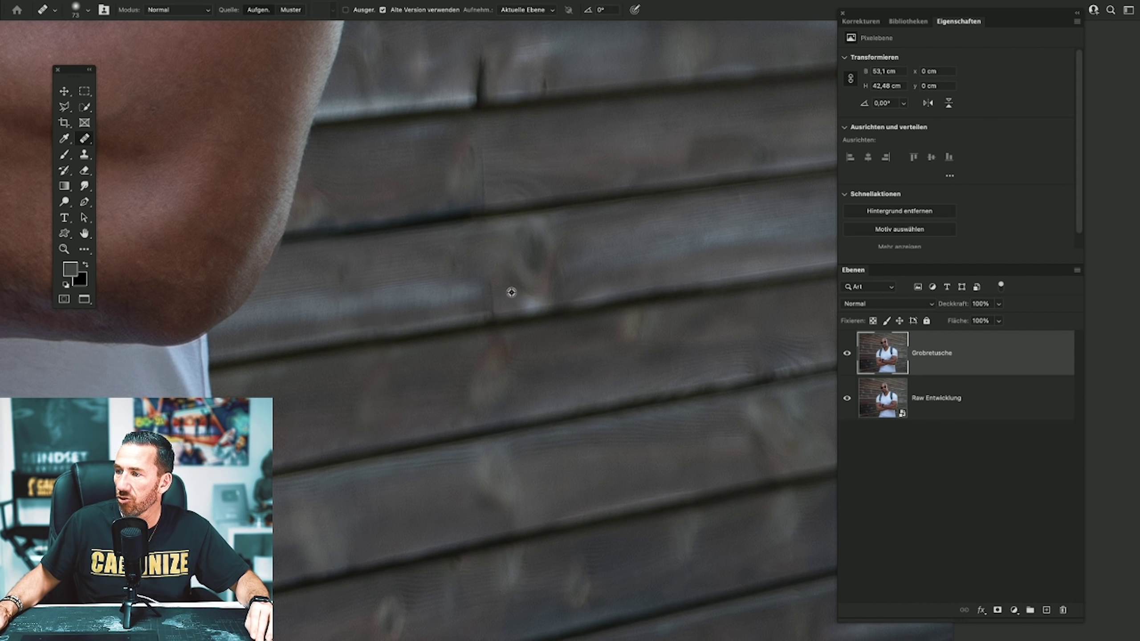
{"action": "left_click", "coordinate": [490, 297], "text": "alt"}
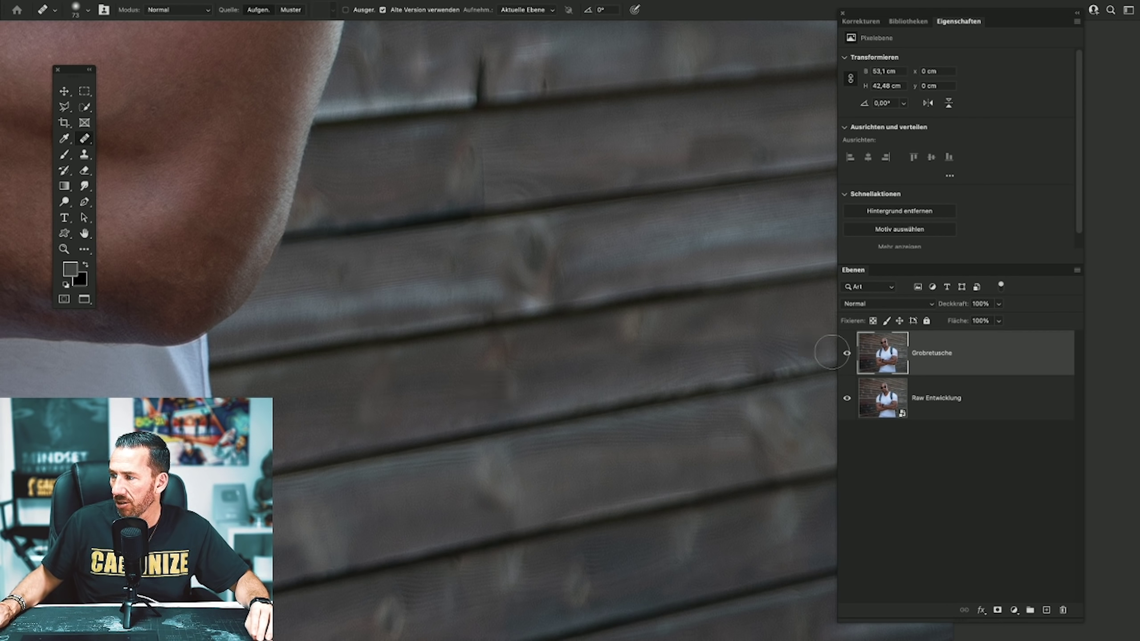
Toggle Grobretusche to check the wall fix and fit the whole photo in view.
{"action": "left_click", "coordinate": [847, 353]}
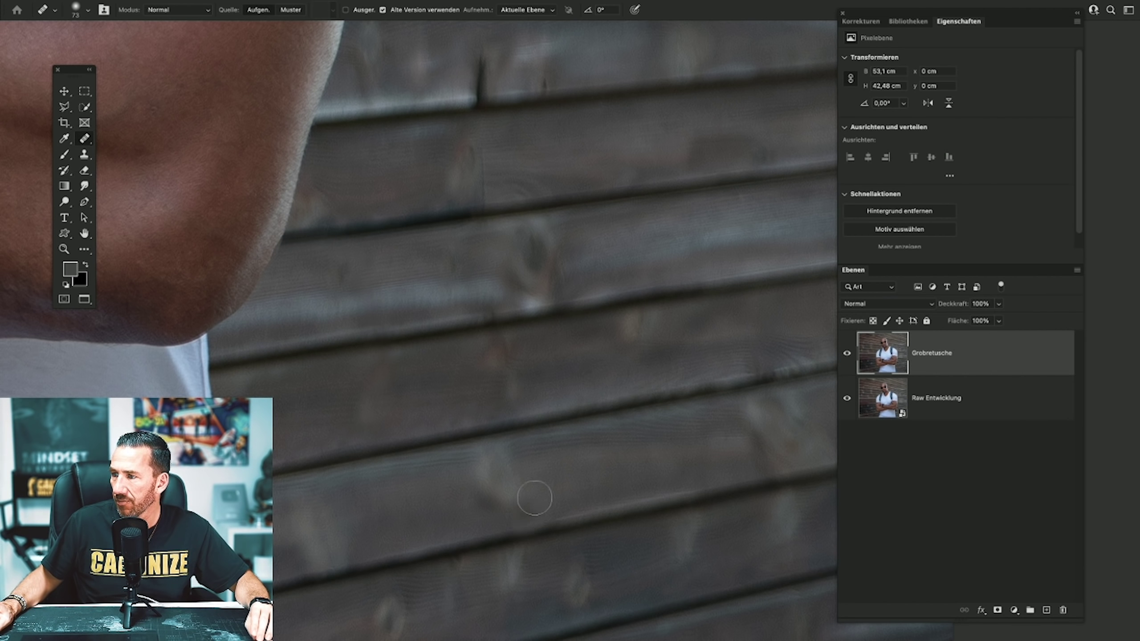
{"action": "double_click", "coordinate": [83, 237]}
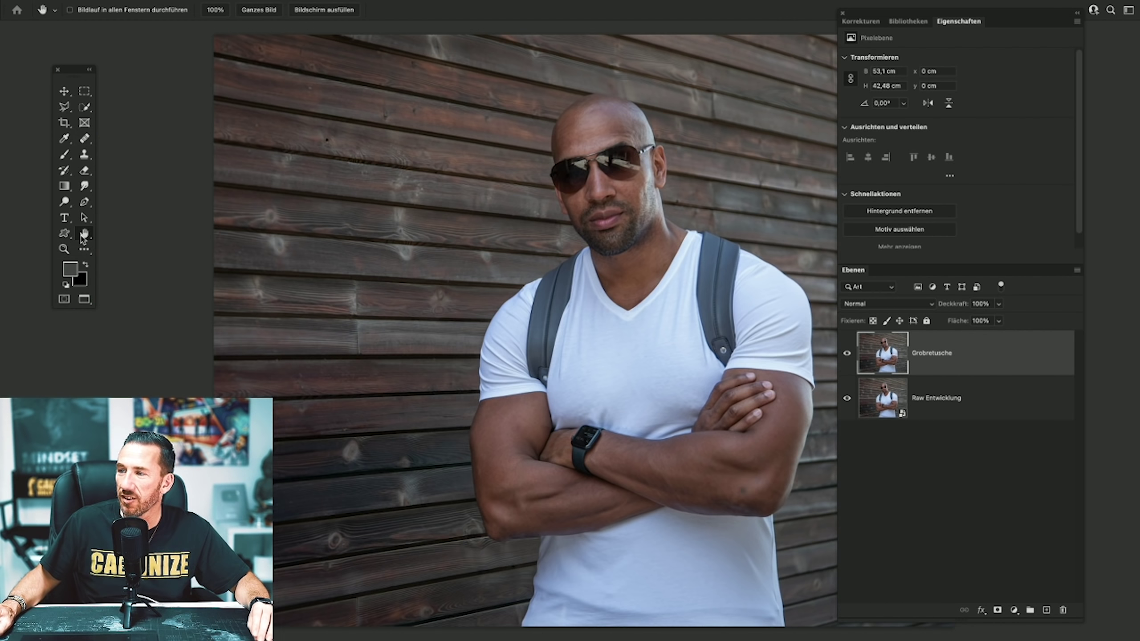
{"action": "left_click", "coordinate": [63, 249]}
Shift the portrait left, hide Grobretusche, and zoom in on the man's head and shoulders.
{"action": "key", "text": "ctrl+minus"}
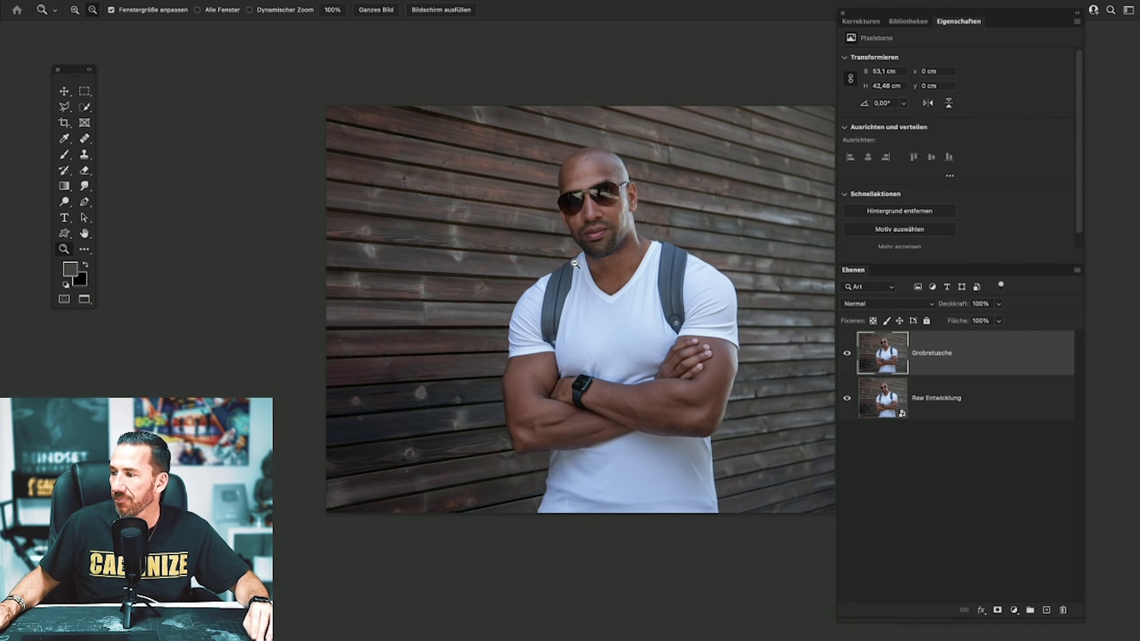
{"action": "left_click_drag", "start_coordinate": [557, 269], "coordinate": [447, 265]}
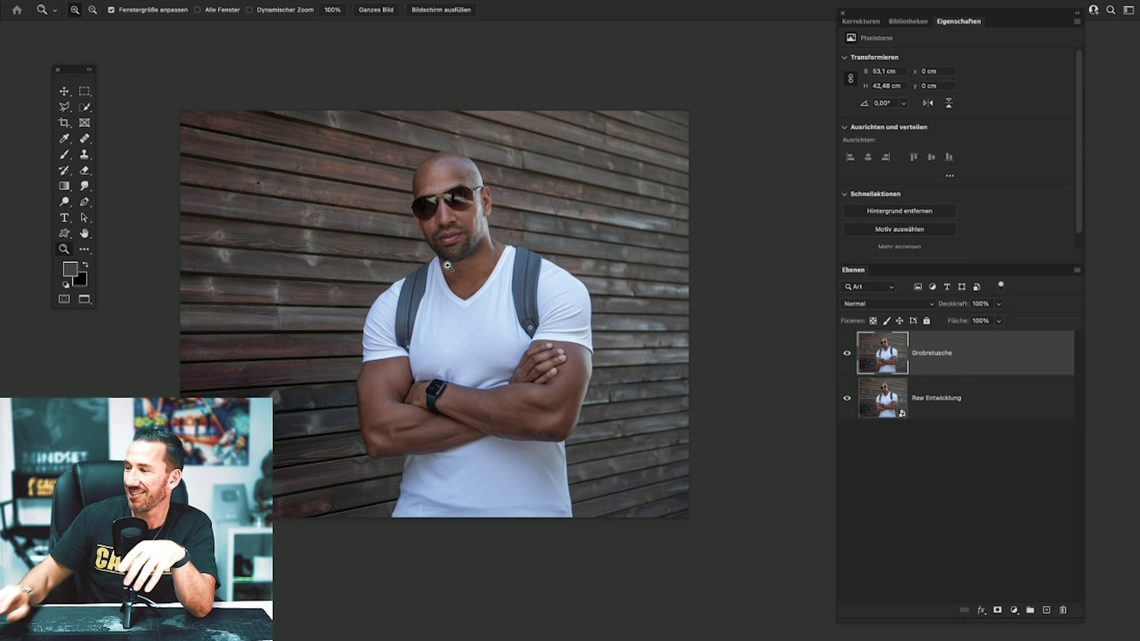
{"action": "left_click", "coordinate": [847, 354]}
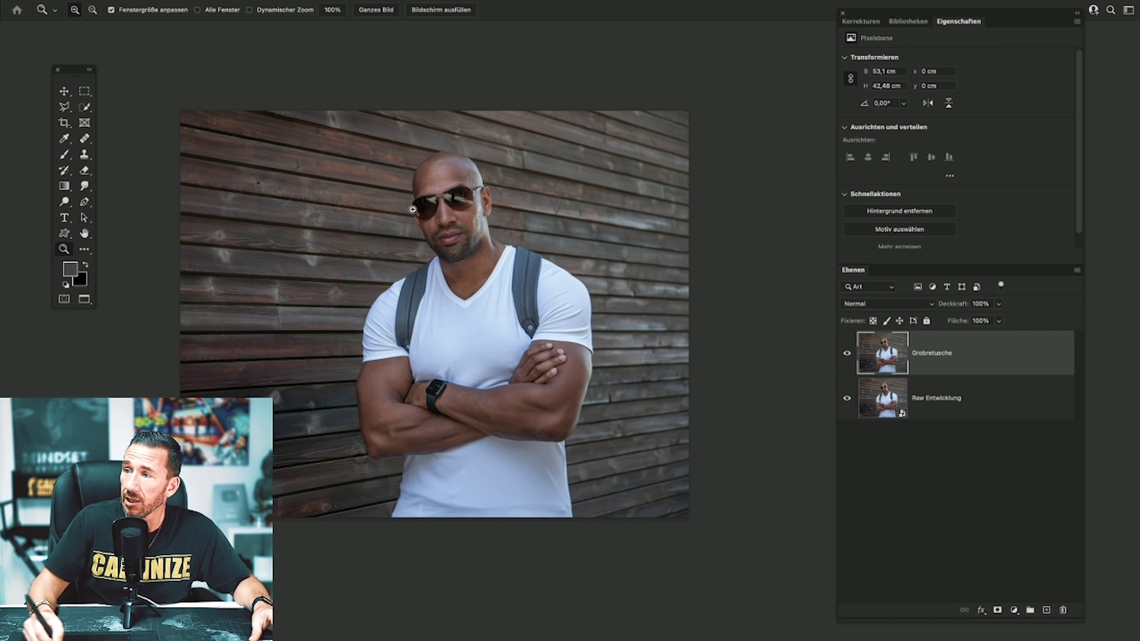
{"action": "left_click", "coordinate": [367, 112]}
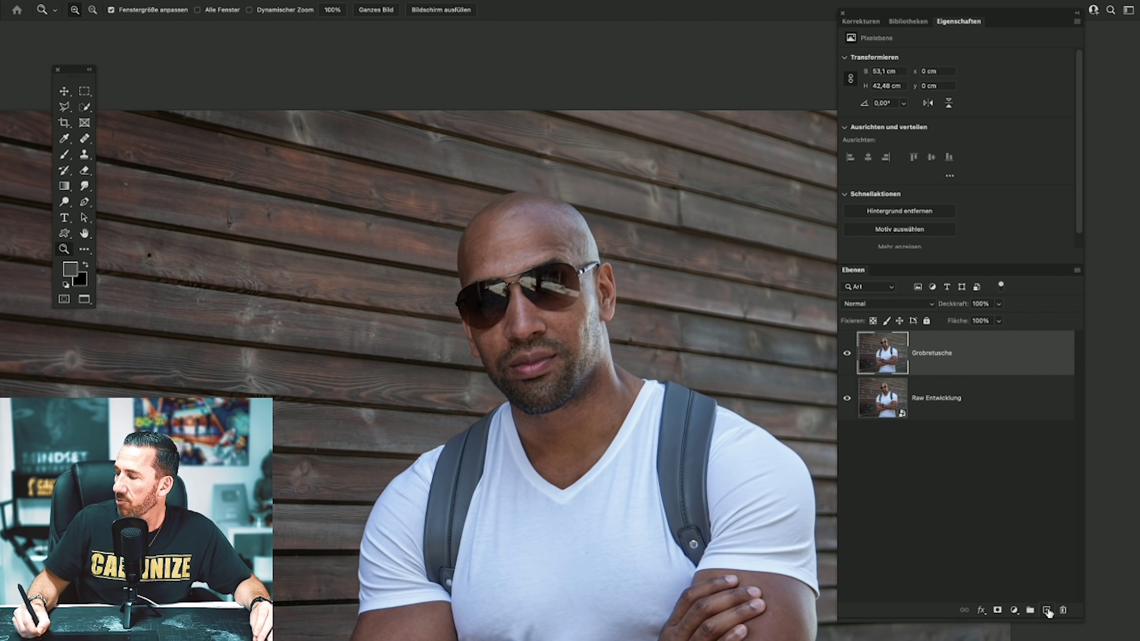
Add a new layer above Grobretusche with the Farbe (Color) blend mode.
{"action": "left_click", "coordinate": [1047, 611]}
{"action": "left_click", "coordinate": [885, 304]}
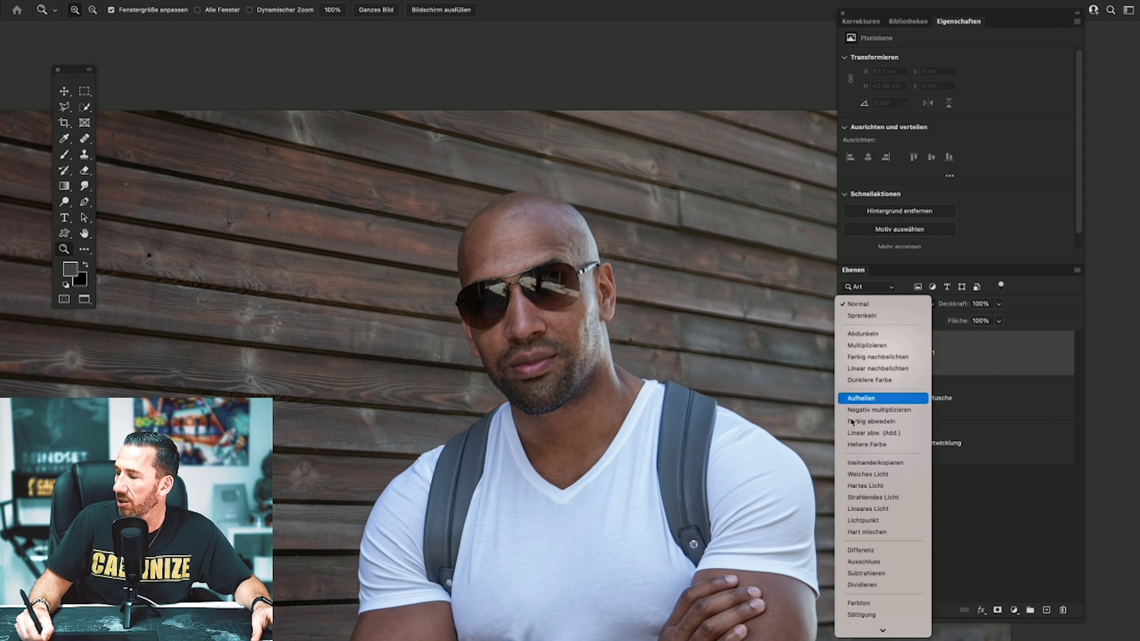
{"action": "left_click", "coordinate": [866, 574]}
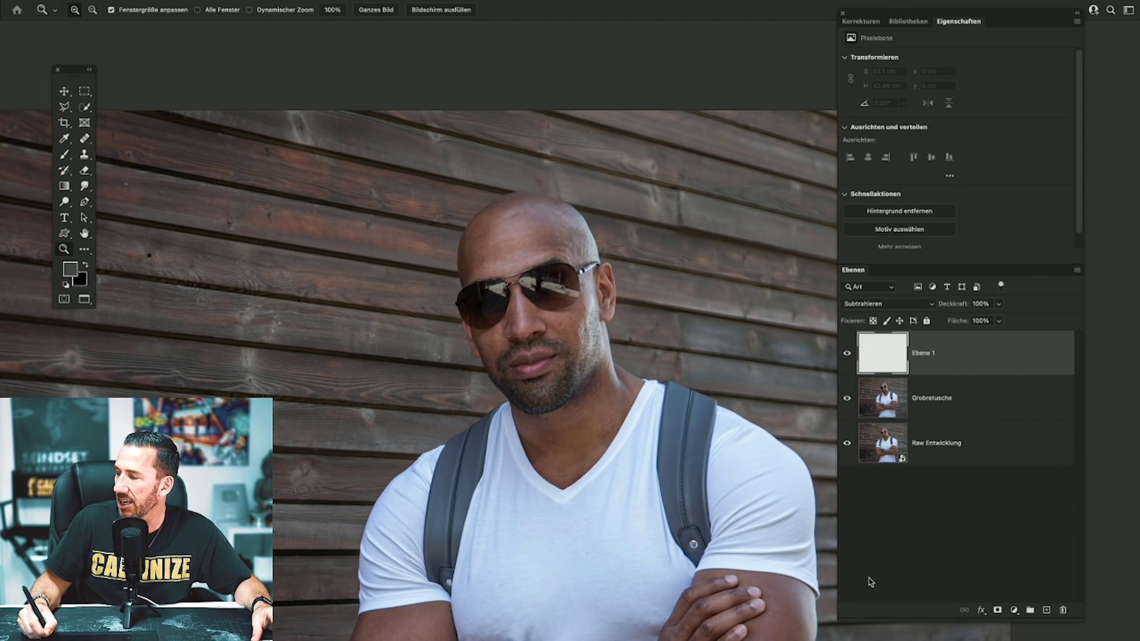
{"action": "left_click", "coordinate": [892, 308]}
{"action": "left_click", "coordinate": [866, 358]}
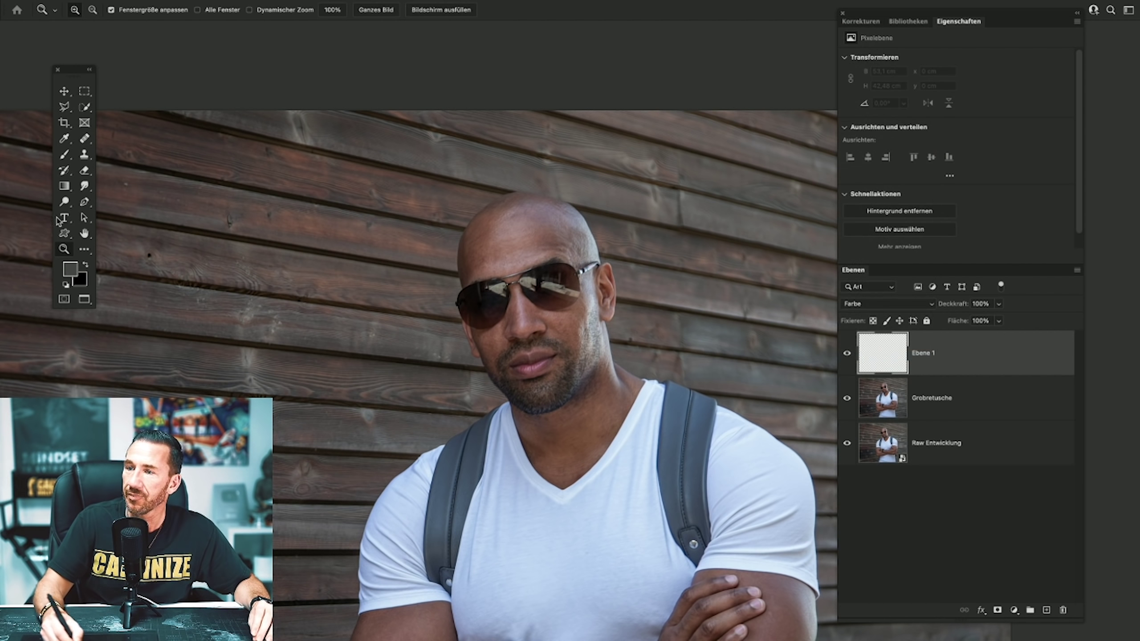
Set up a soft 169 px brush with 0% hardness at 42% opacity.
{"action": "left_click", "coordinate": [65, 155]}
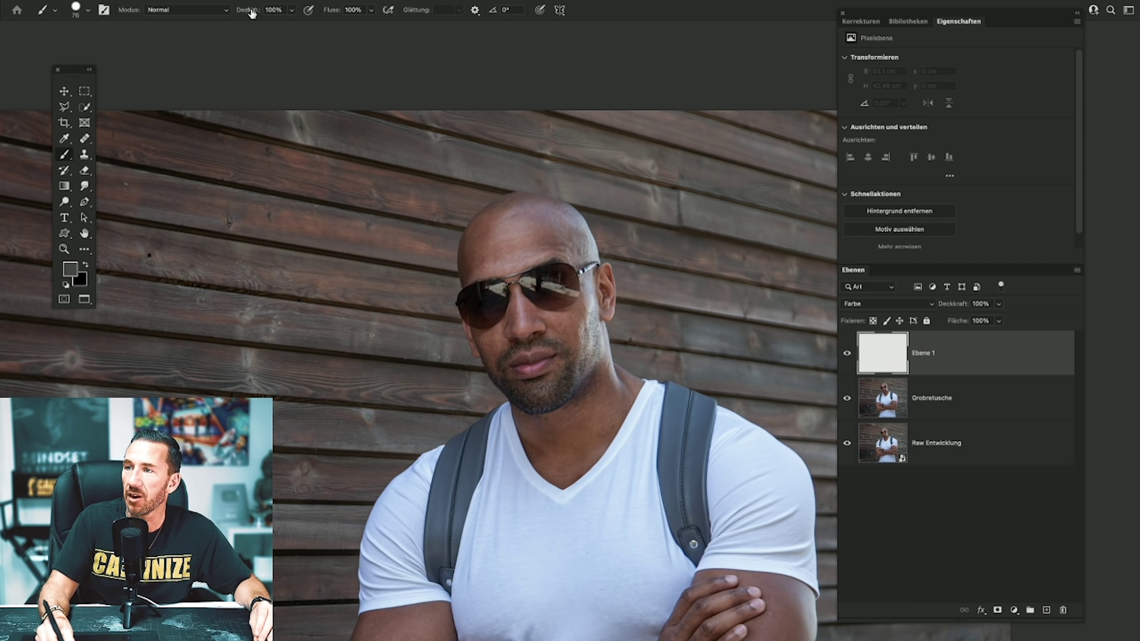
{"action": "left_click_drag", "start_coordinate": [252, 13], "coordinate": [219, 13]}
{"action": "right_click", "coordinate": [364, 194]}
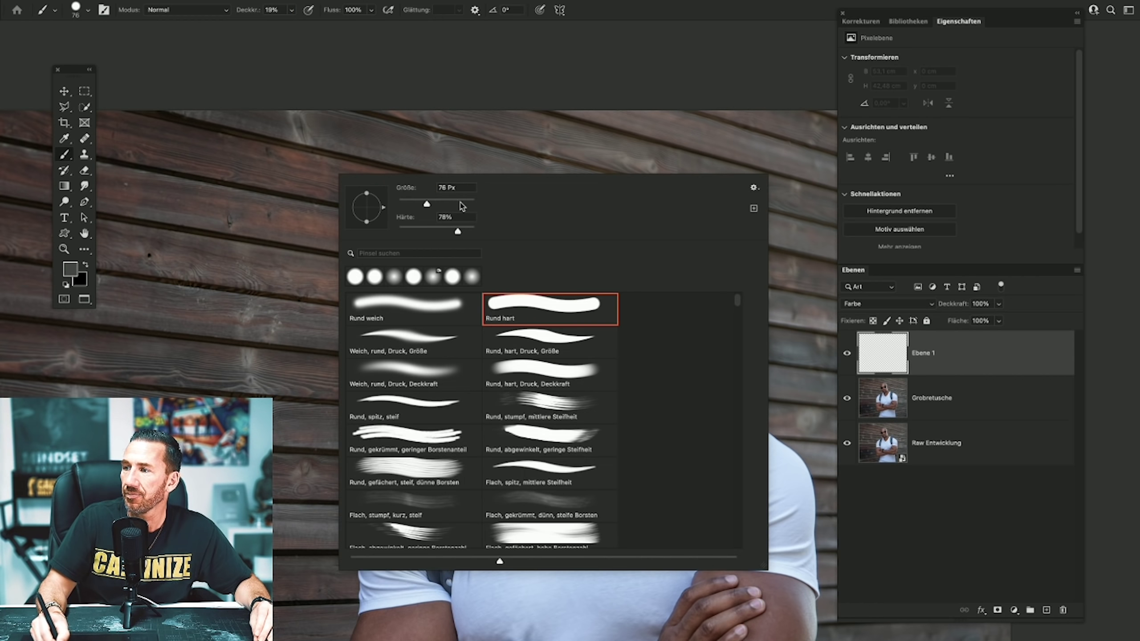
{"action": "left_click_drag", "start_coordinate": [462, 206], "coordinate": [450, 204]}
{"action": "key", "text": "Tab"}
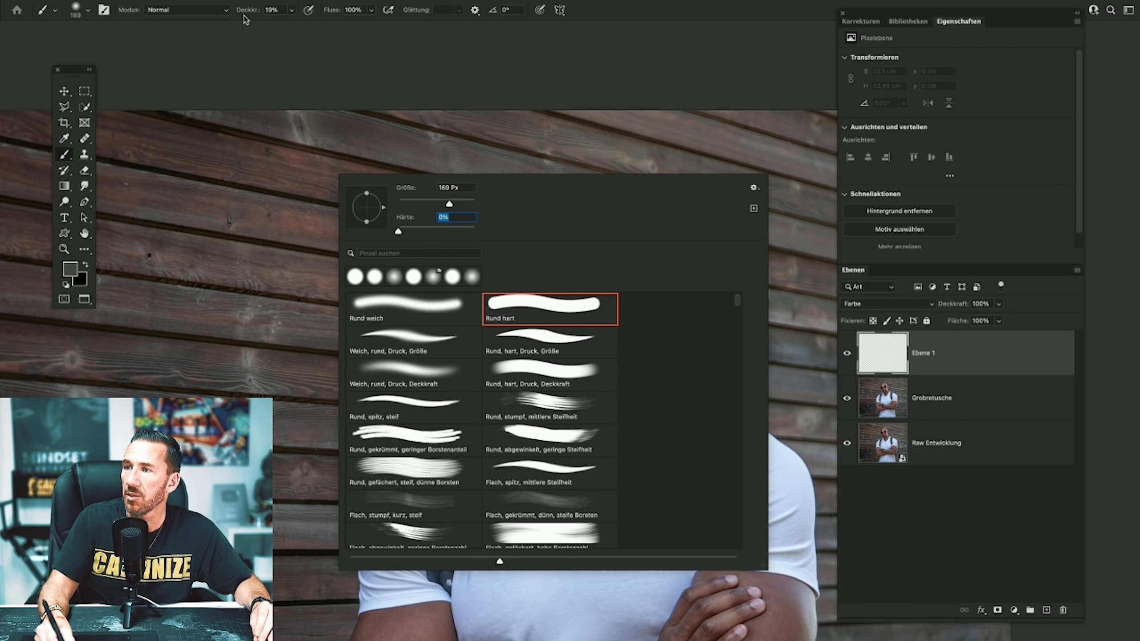
{"action": "key", "text": "Return"}
{"action": "key", "text": "8"}
{"action": "key", "text": "3"}
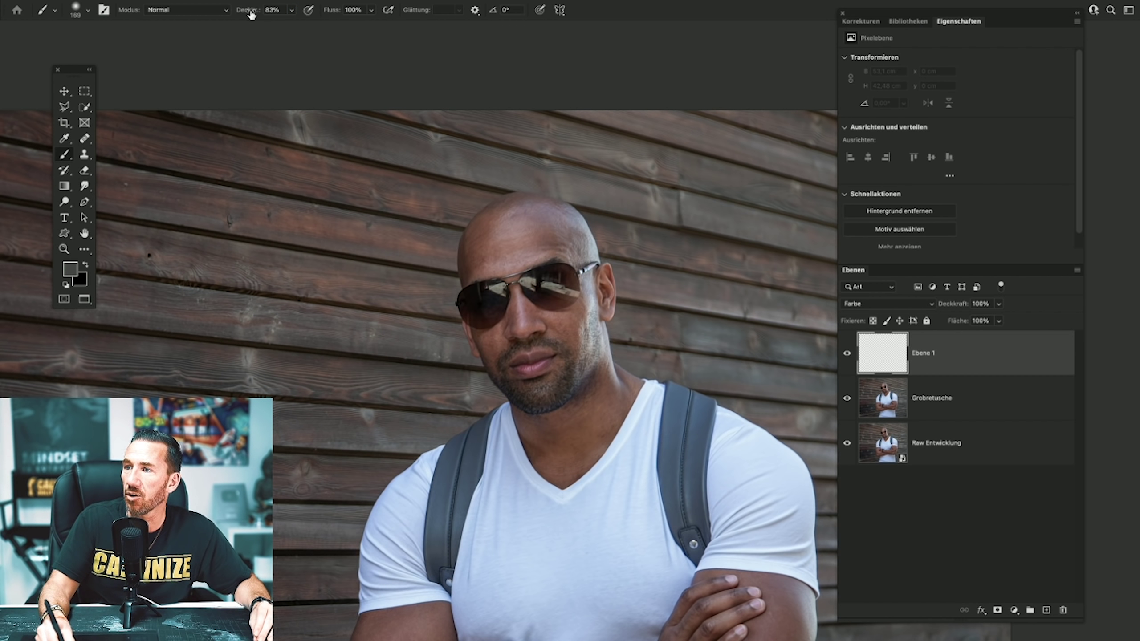
{"action": "left_click_drag", "start_coordinate": [251, 15], "coordinate": [236, 15]}
Sample a brown from the wall and paint it along the pale top of the wall.
{"action": "left_click", "coordinate": [334, 180], "text": "alt"}
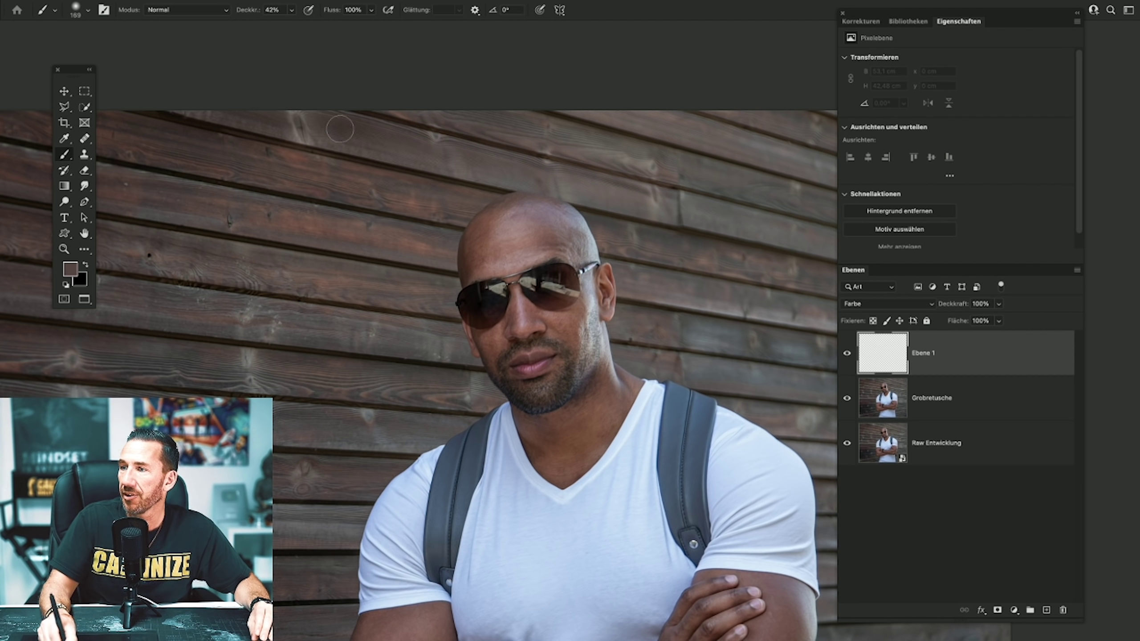
{"action": "left_click_drag", "start_coordinate": [340, 129], "coordinate": [284, 124]}
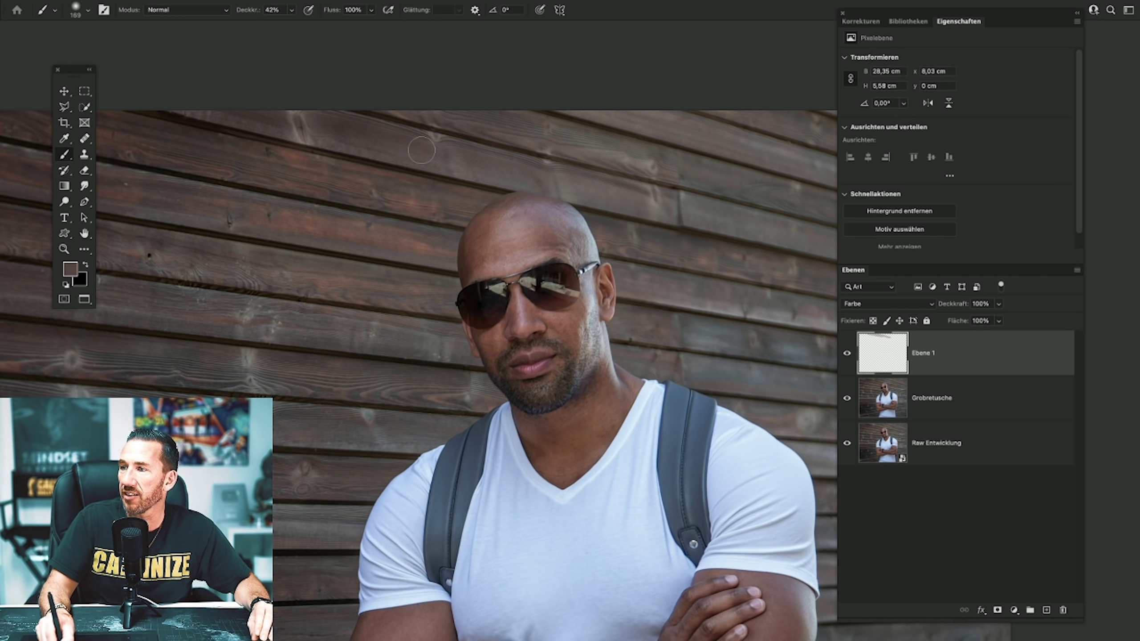
{"action": "left_click", "coordinate": [847, 354]}
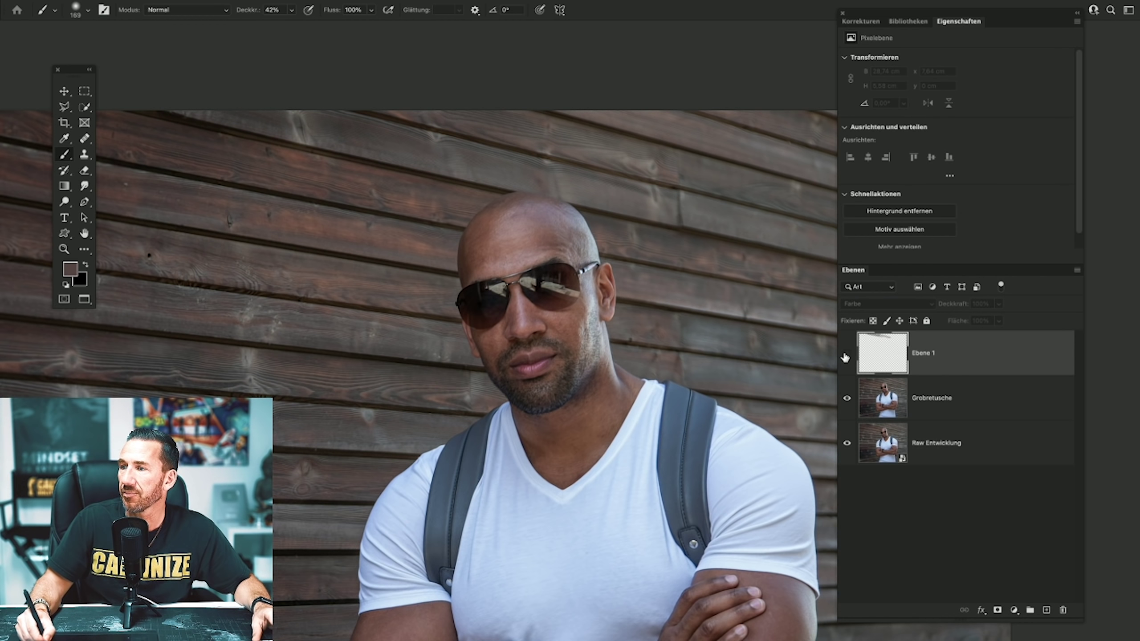
Merge the colour layer into Grobretusche, compare before and after, and fit the image.
{"action": "left_click", "coordinate": [220, 1]}
{"action": "left_click", "coordinate": [276, 418]}
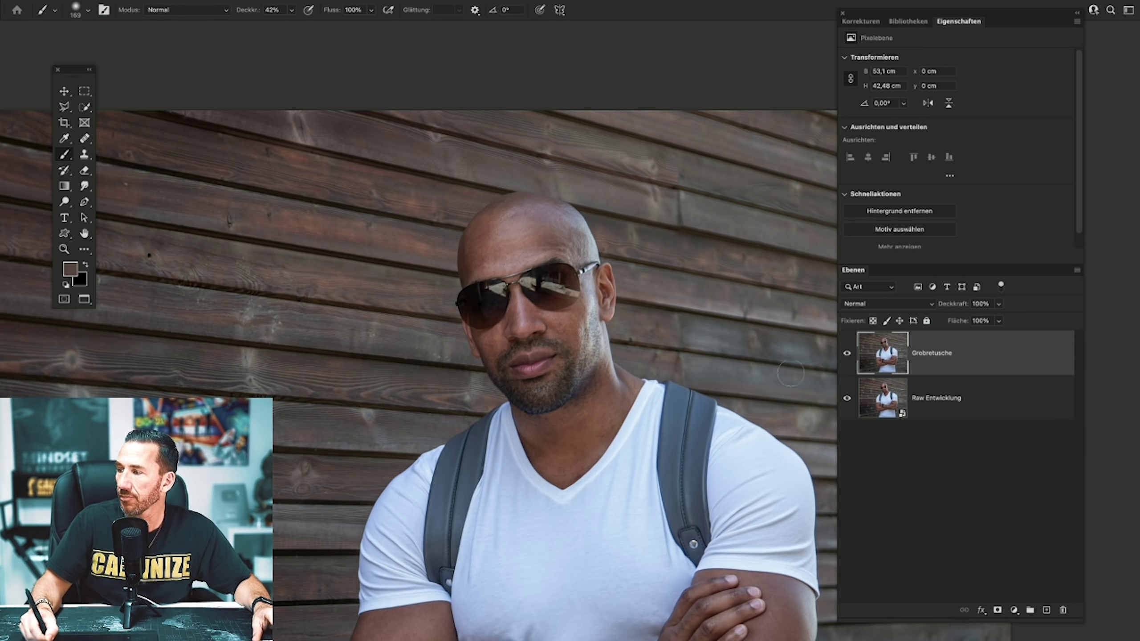
{"action": "left_click", "coordinate": [847, 353]}
{"action": "left_click", "coordinate": [846, 353]}
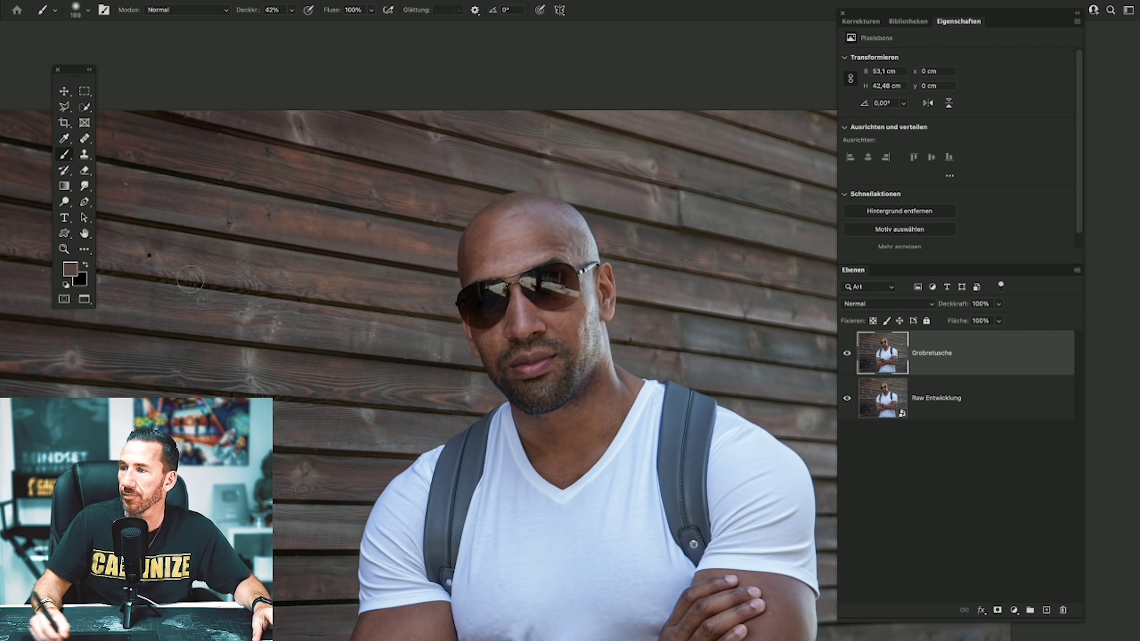
{"action": "double_click", "coordinate": [84, 233]}
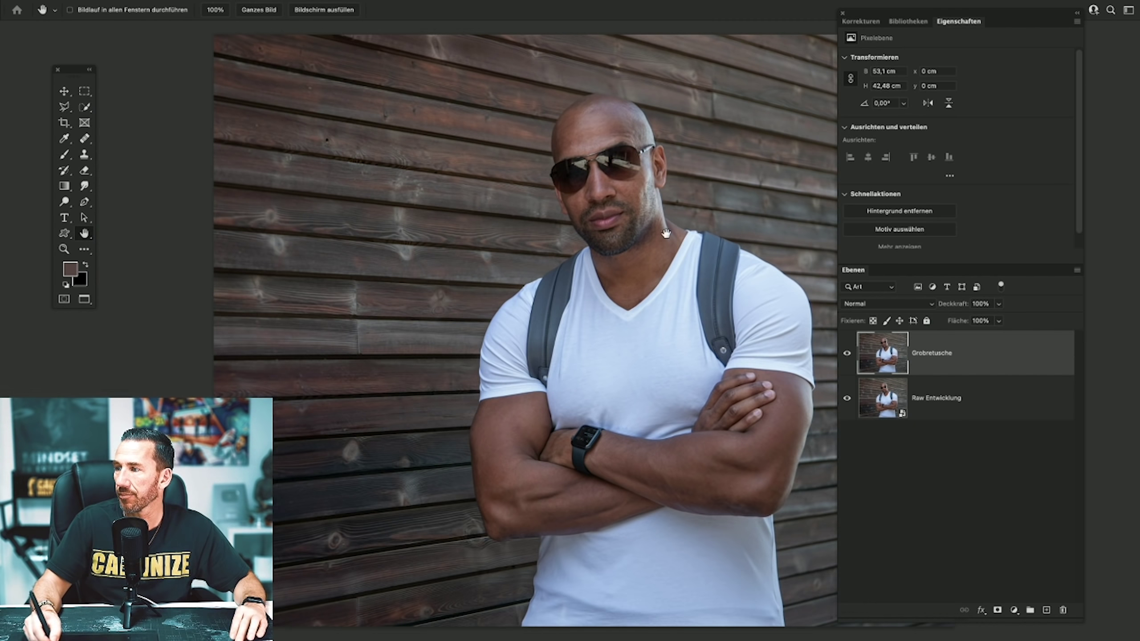
Save the current retouch and zoom in close on the neck above the collar.
{"action": "left_click_drag", "start_coordinate": [665, 233], "coordinate": [468, 234]}
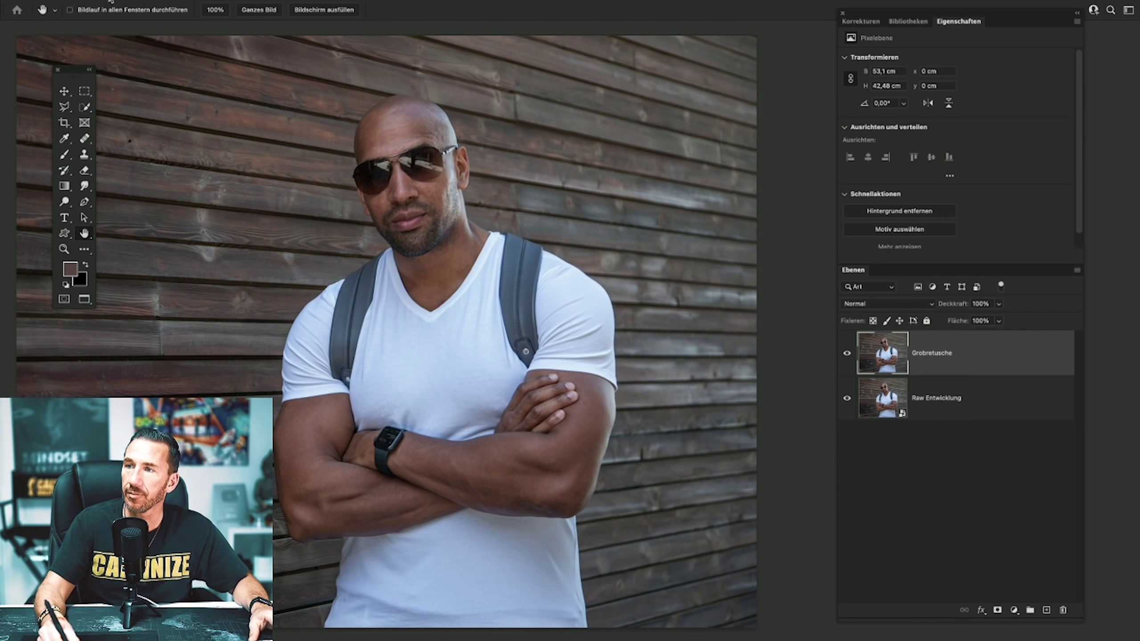
{"action": "left_click", "coordinate": [111, 1]}
{"action": "left_click", "coordinate": [129, 113]}
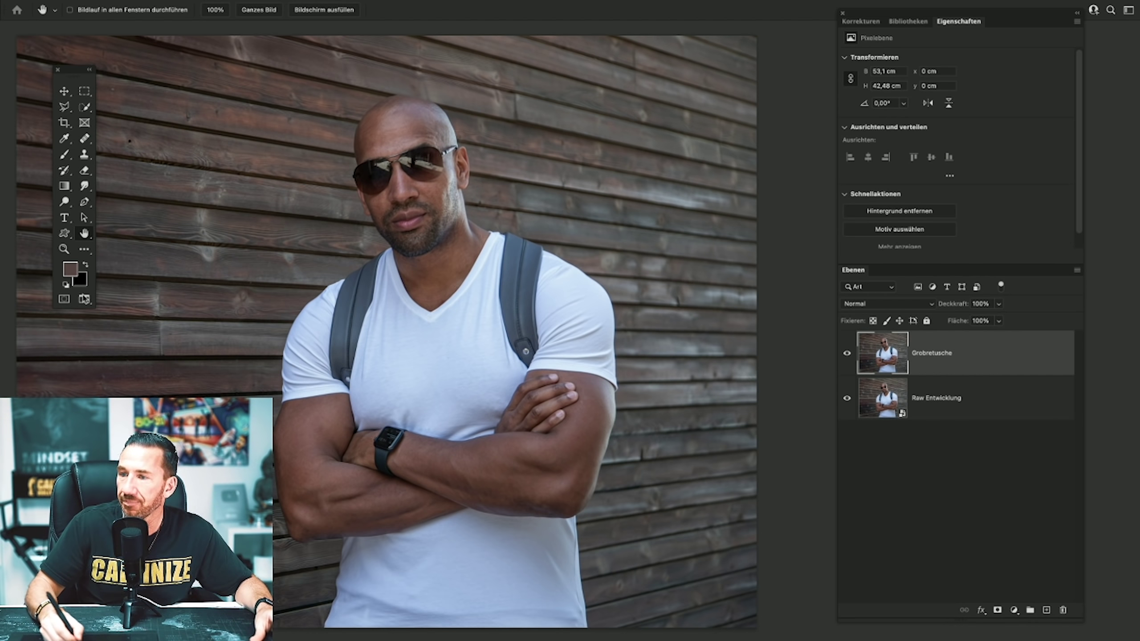
{"action": "left_click", "coordinate": [64, 249]}
{"action": "left_click", "coordinate": [407, 282]}
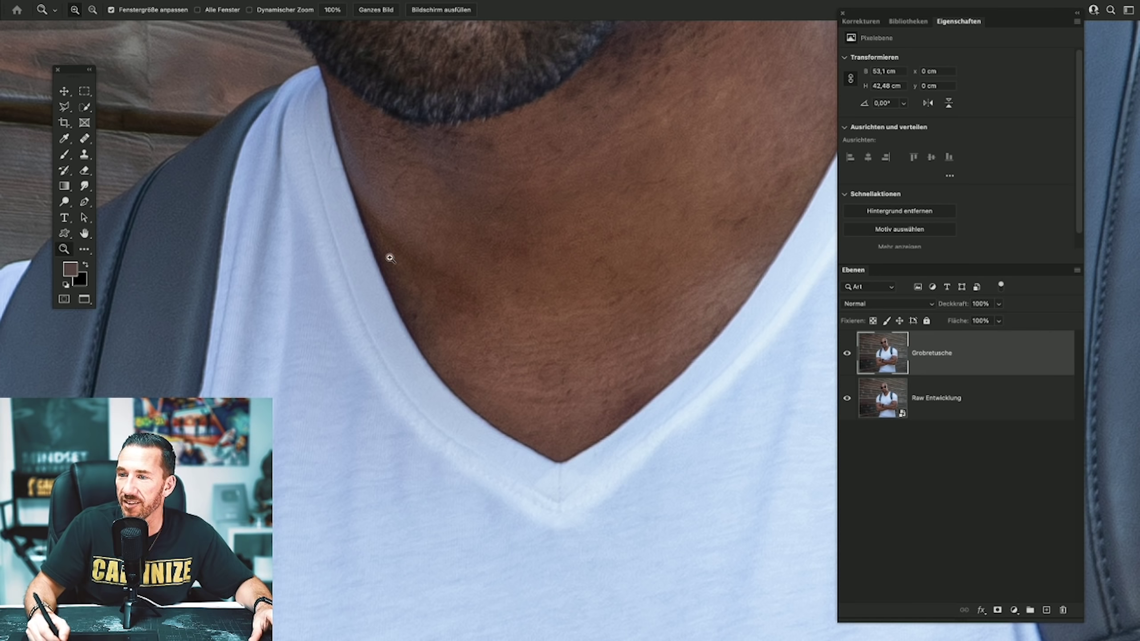
Heal the blotchy neck spots with a 53 px Healing Brush sampled from clean skin.
{"action": "left_click", "coordinate": [87, 141]}
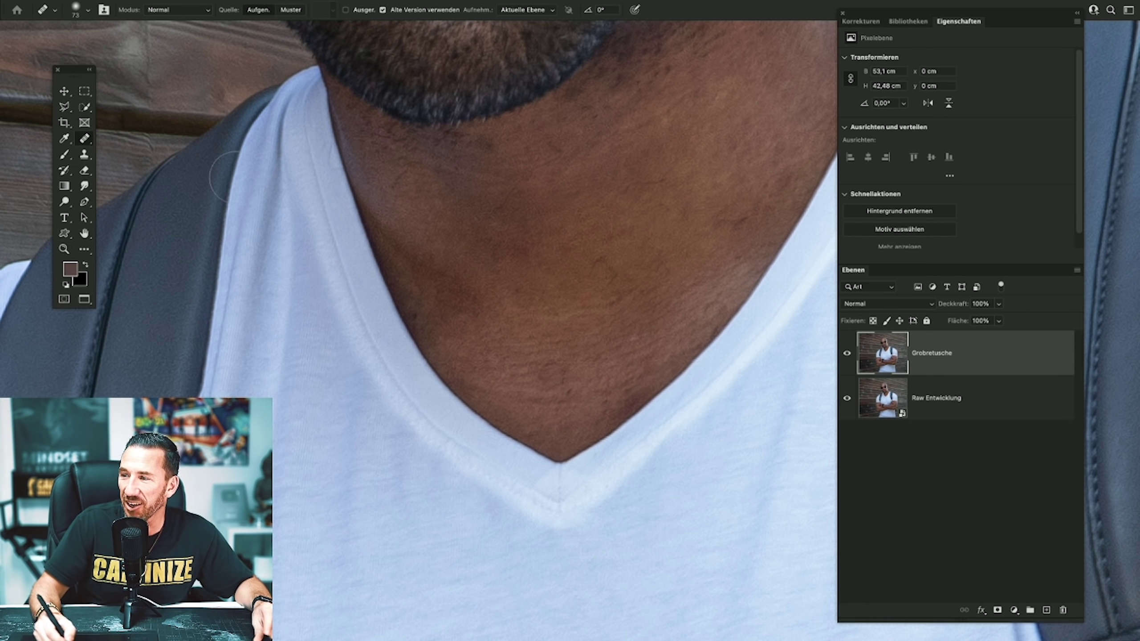
{"action": "right_click", "coordinate": [662, 225]}
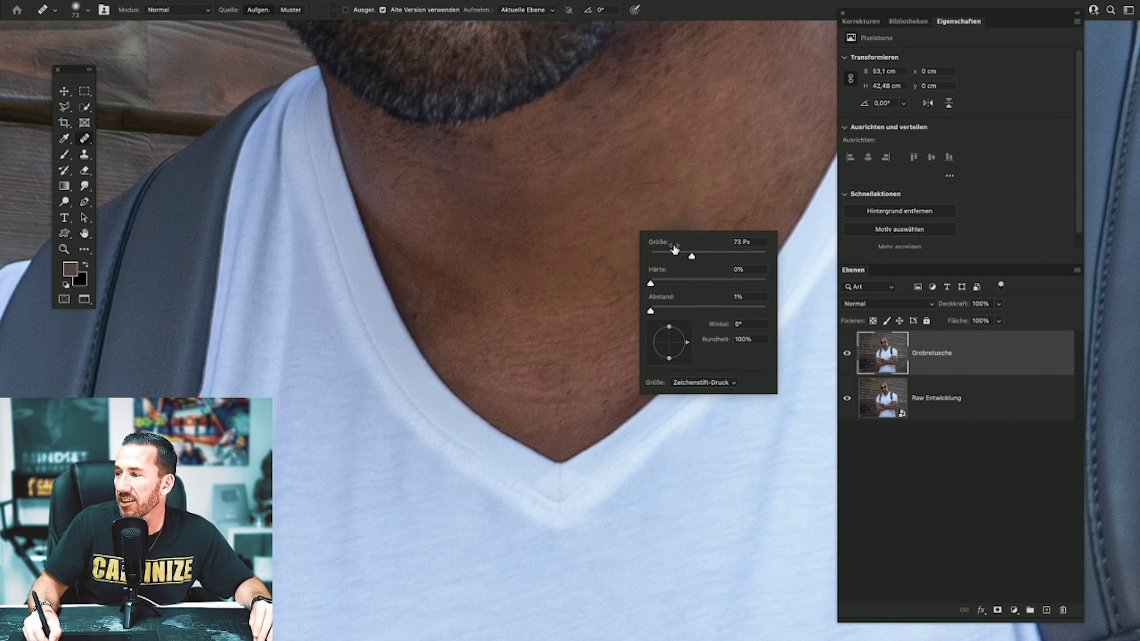
{"action": "left_click_drag", "start_coordinate": [682, 256], "coordinate": [680, 256]}
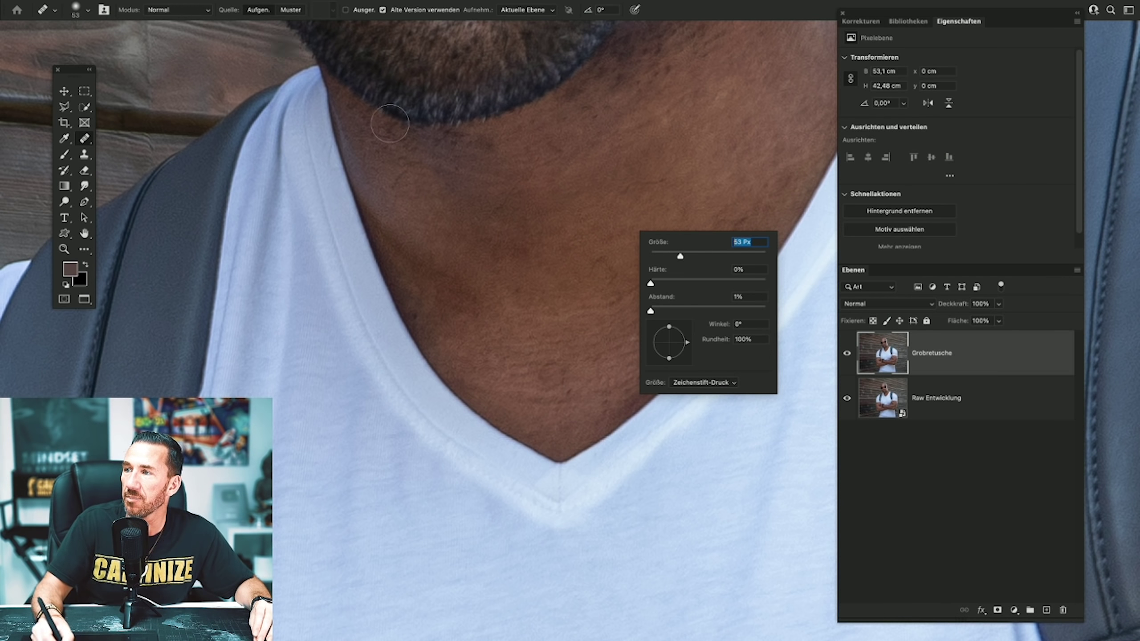
{"action": "left_click", "coordinate": [455, 236], "text": "alt"}
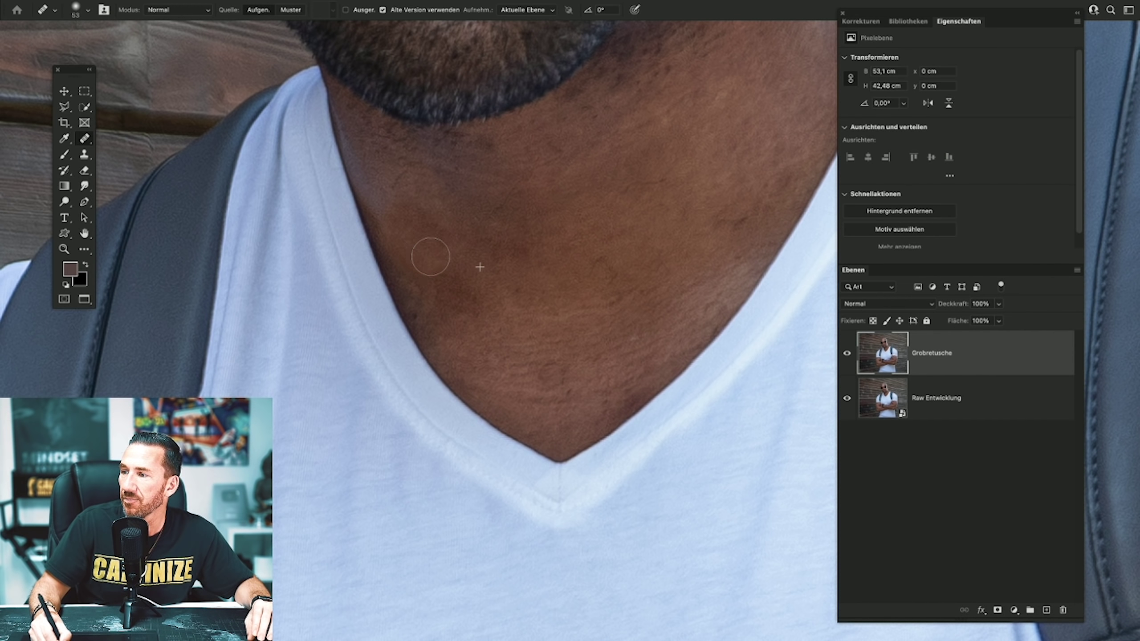
{"action": "left_click_drag", "start_coordinate": [422, 245], "coordinate": [460, 285]}
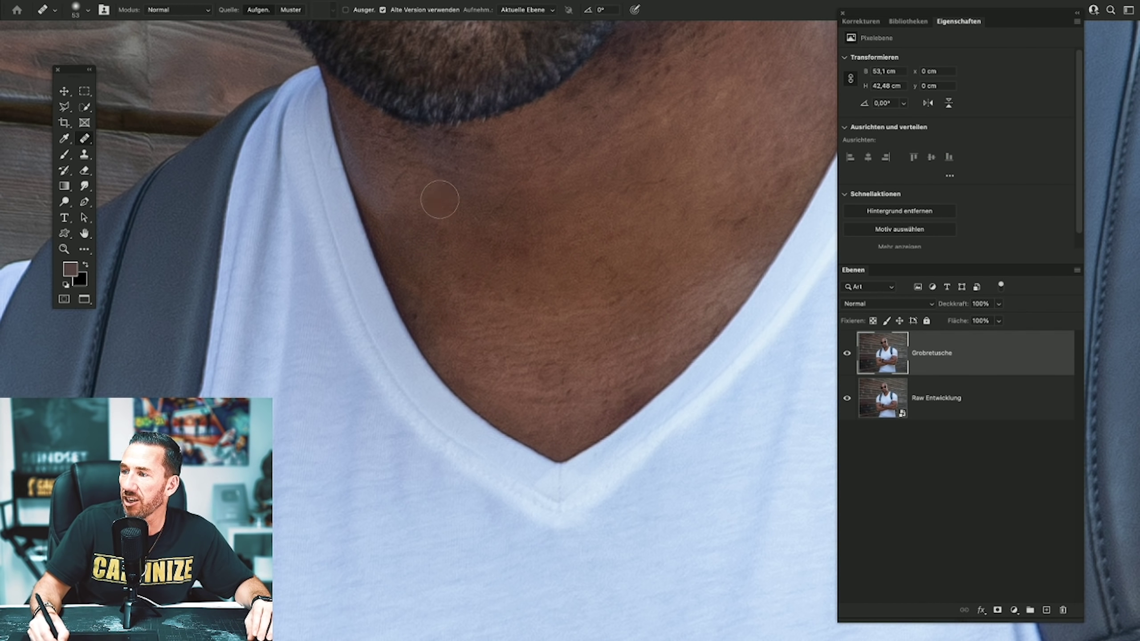
{"action": "left_click", "coordinate": [402, 194], "text": "alt"}
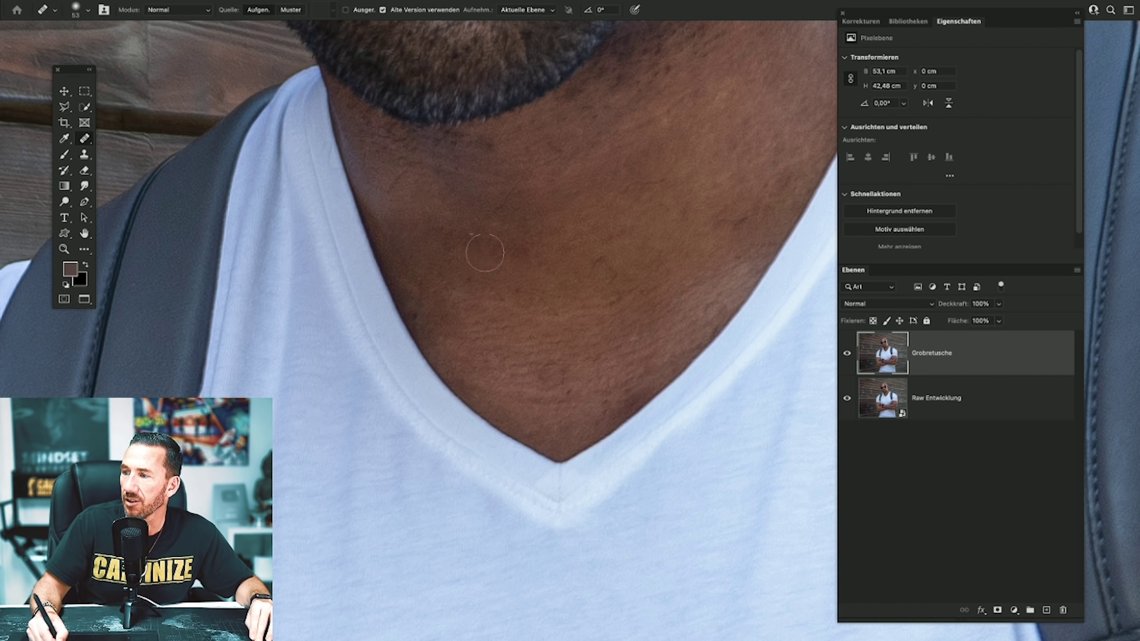
{"action": "left_click", "coordinate": [182, 209]}
Pick the Dodge tool with a soft round brush and toggle Grobretusche to compare.
{"action": "key", "text": "o"}
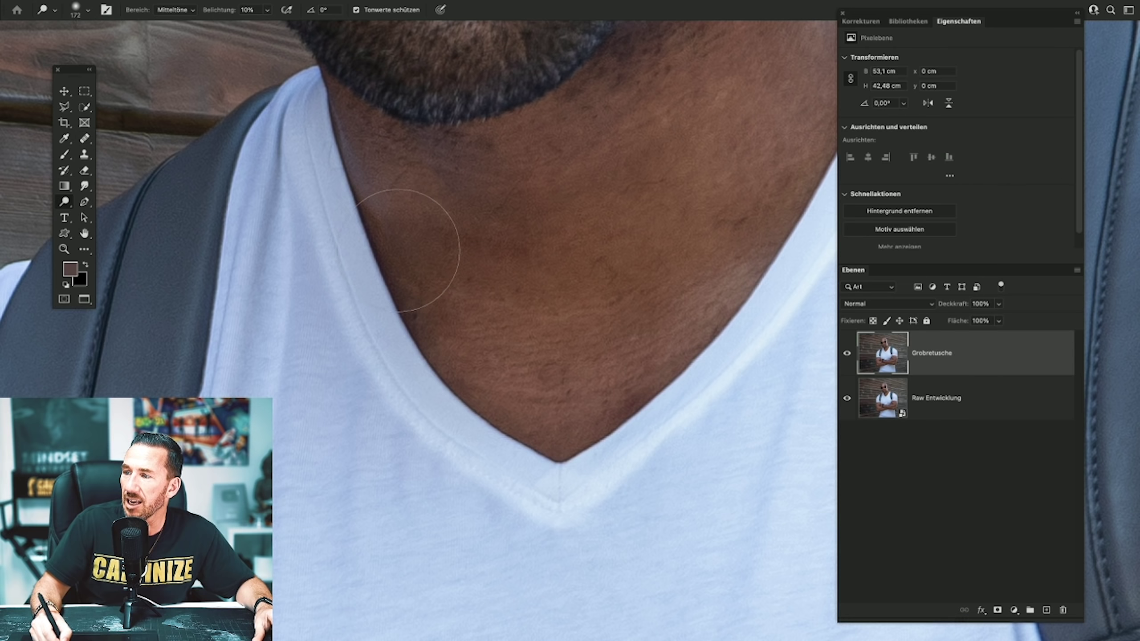
{"action": "right_click", "coordinate": [541, 237]}
{"action": "left_click", "coordinate": [595, 260]}
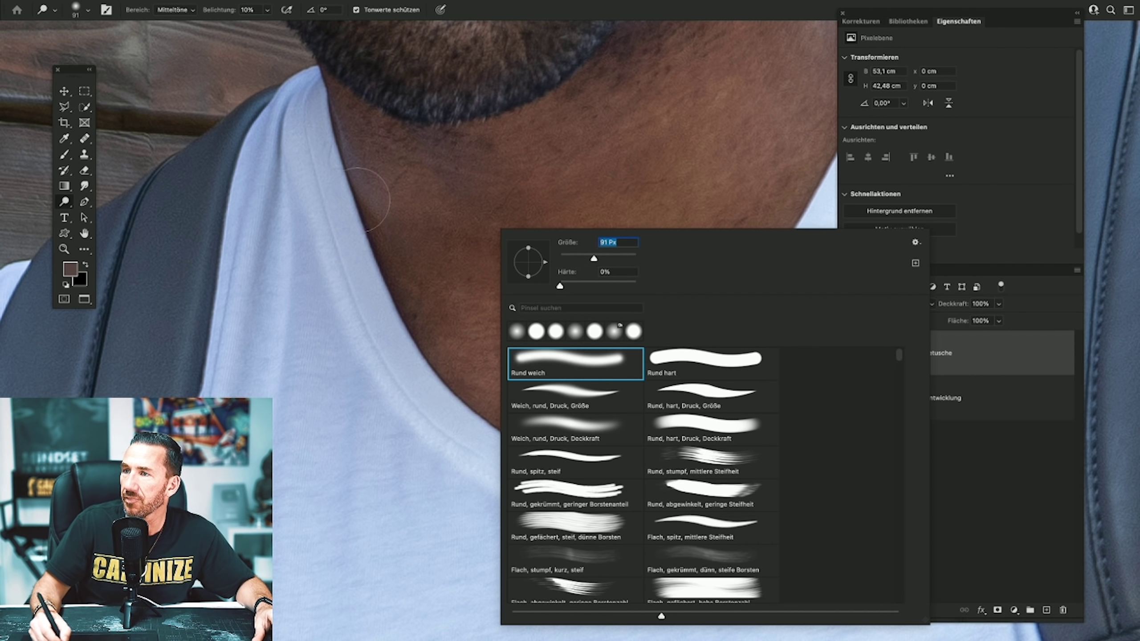
{"action": "left_click", "coordinate": [398, 249]}
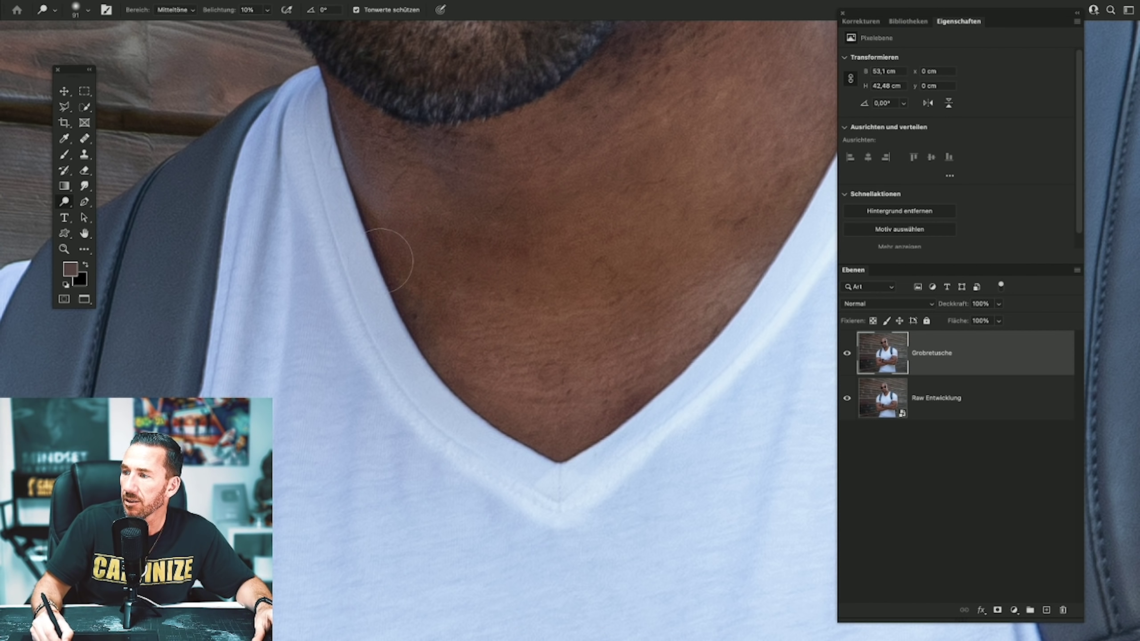
{"action": "left_click", "coordinate": [847, 354]}
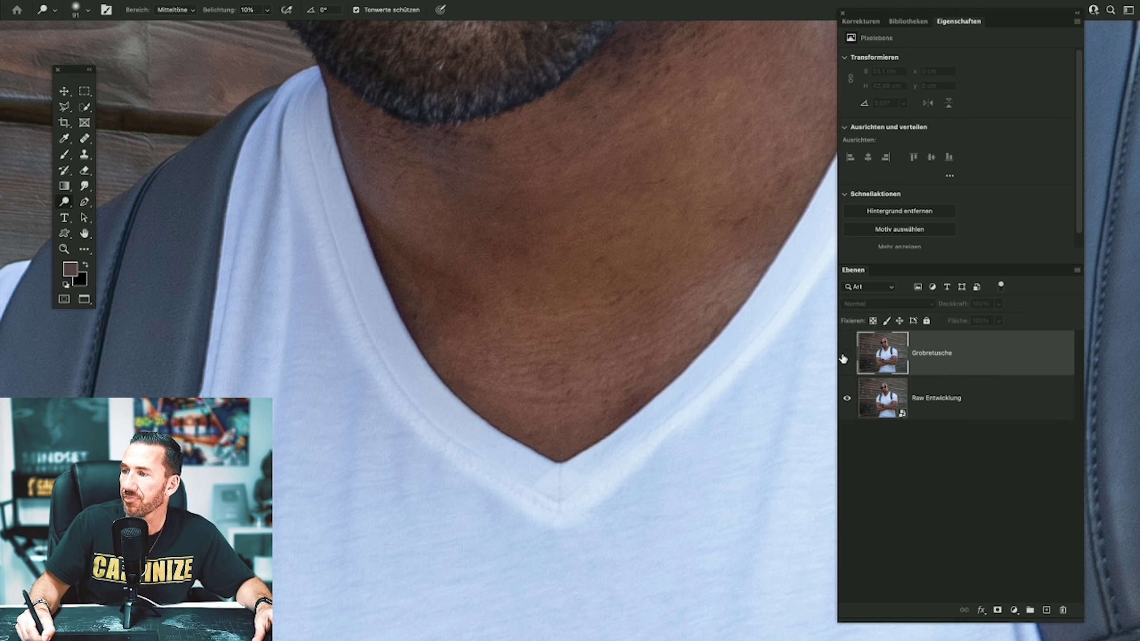
{"action": "left_click", "coordinate": [848, 354]}
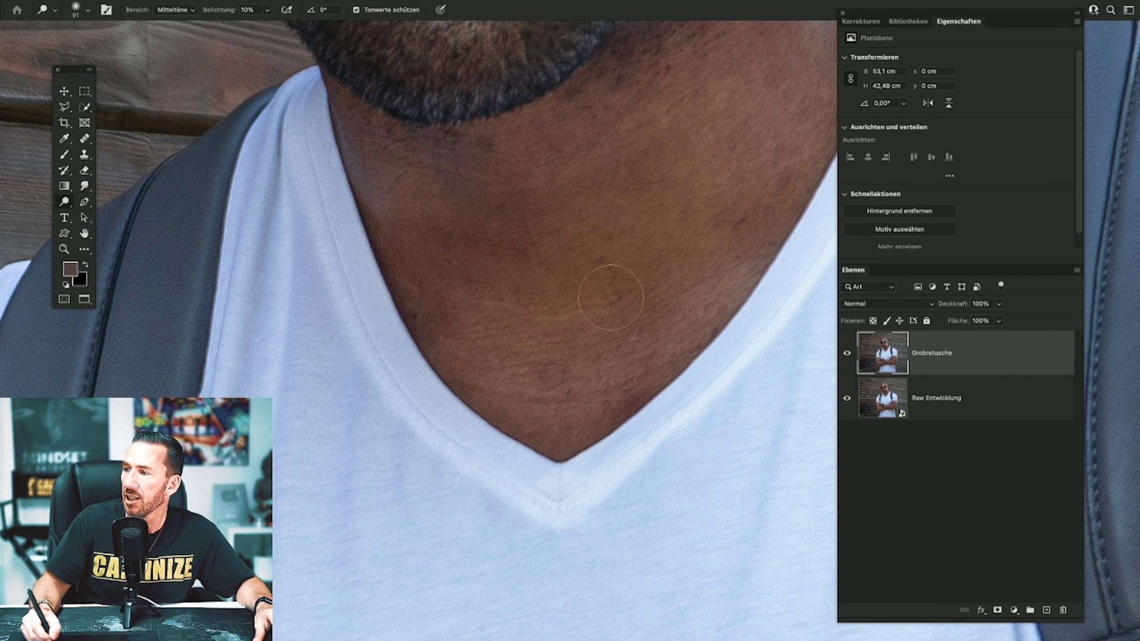
Reduce the dodge brush to 30 px and fit the whole image on screen.
{"action": "right_click", "coordinate": [638, 247]}
{"action": "left_click", "coordinate": [638, 247]}
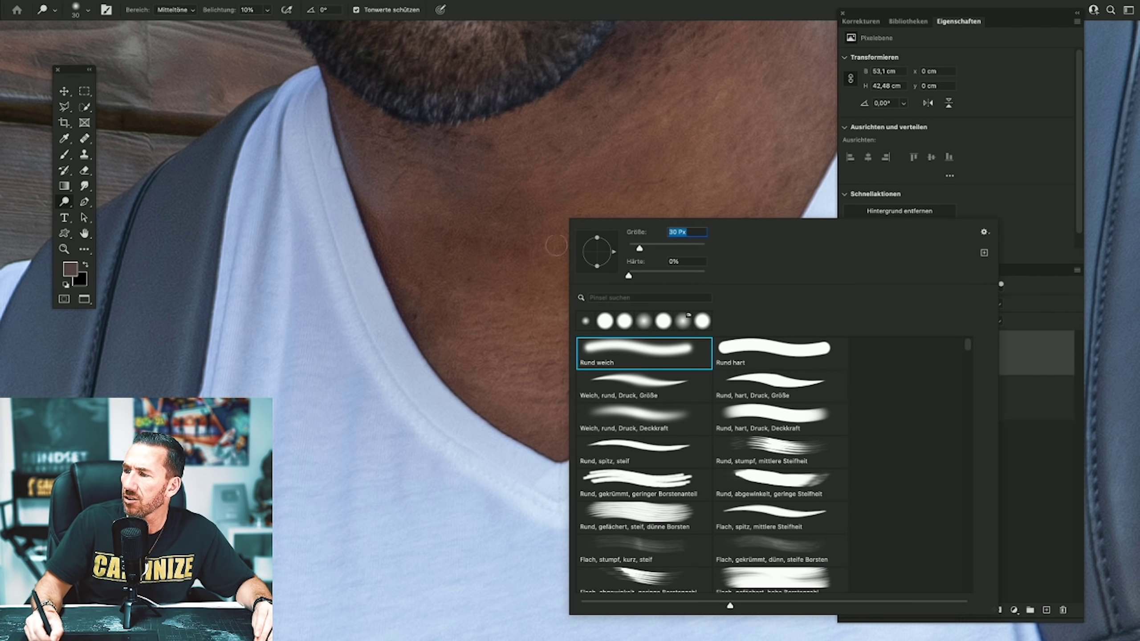
{"action": "key", "text": "Return"}
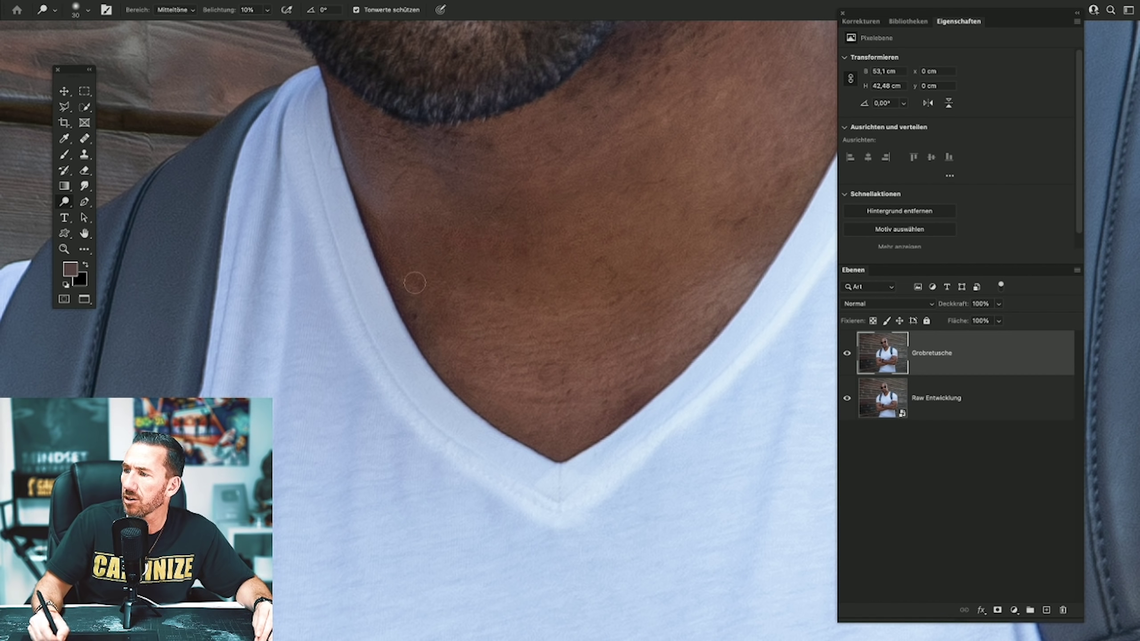
{"action": "double_click", "coordinate": [84, 234]}
Zoom in on the face and chest and enlarge the soft dodge brush to 114 px.
{"action": "left_click", "coordinate": [848, 354]}
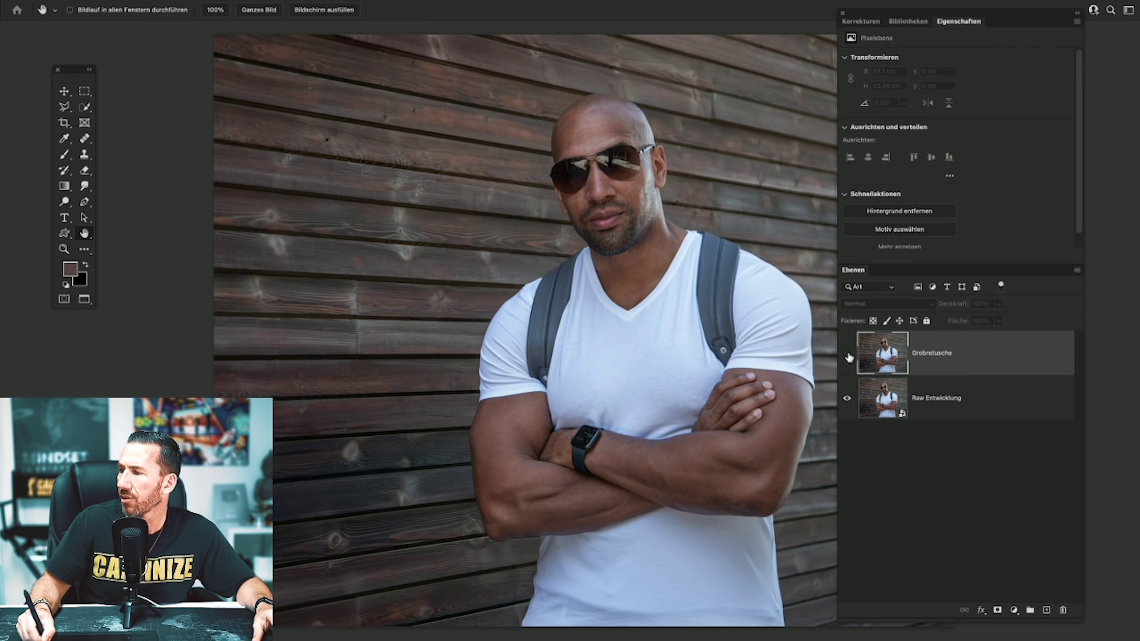
{"action": "key", "text": "z"}
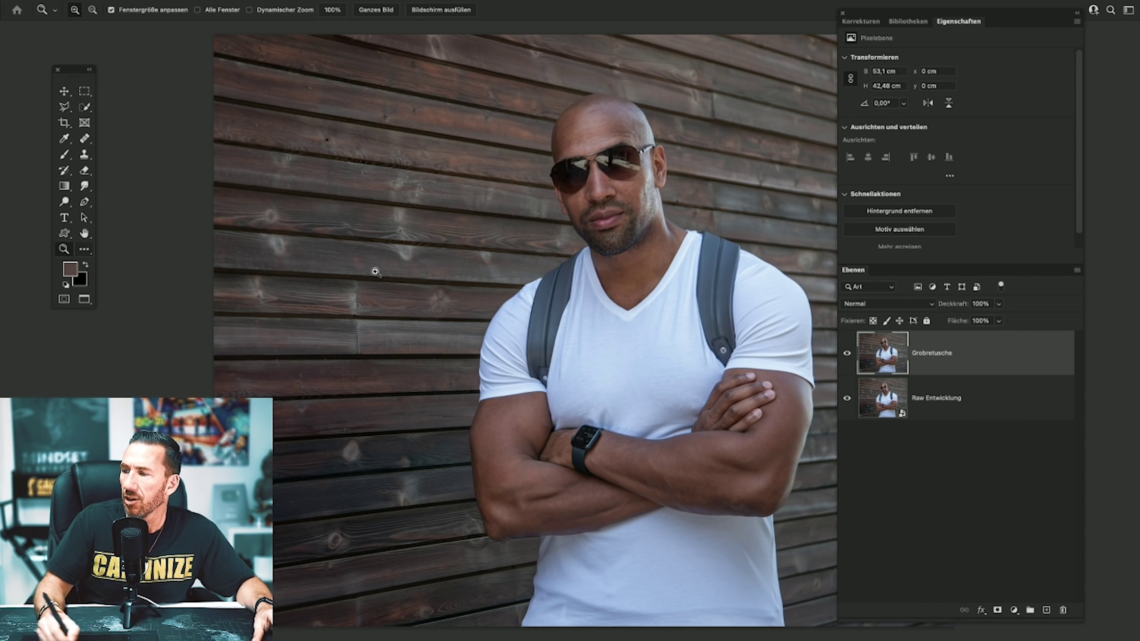
{"action": "left_click", "coordinate": [642, 279]}
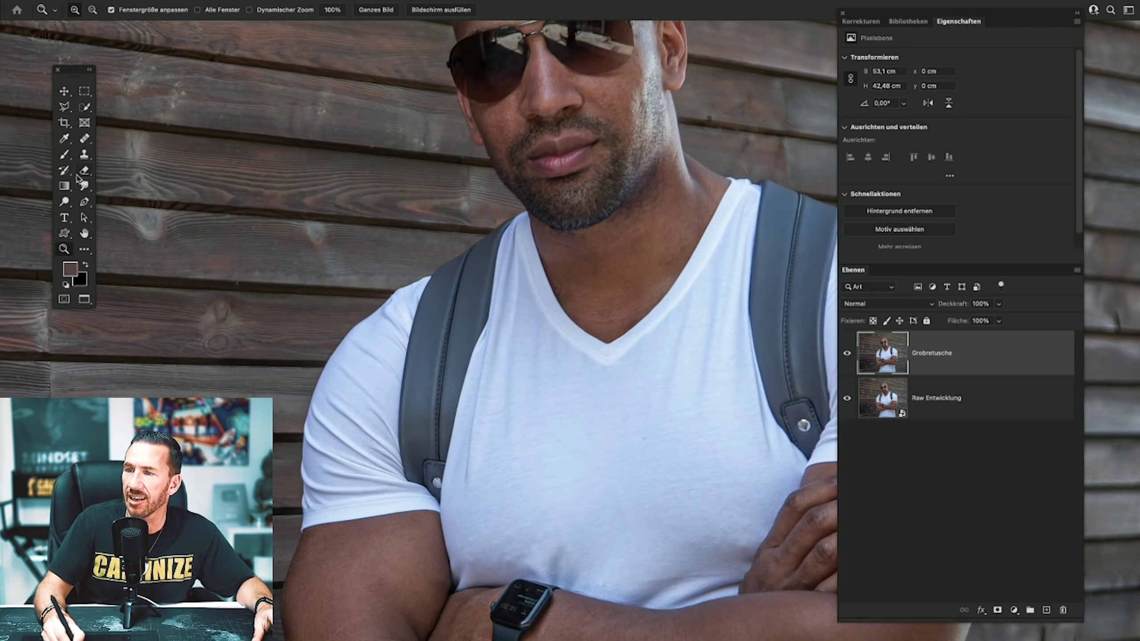
{"action": "left_click", "coordinate": [63, 202]}
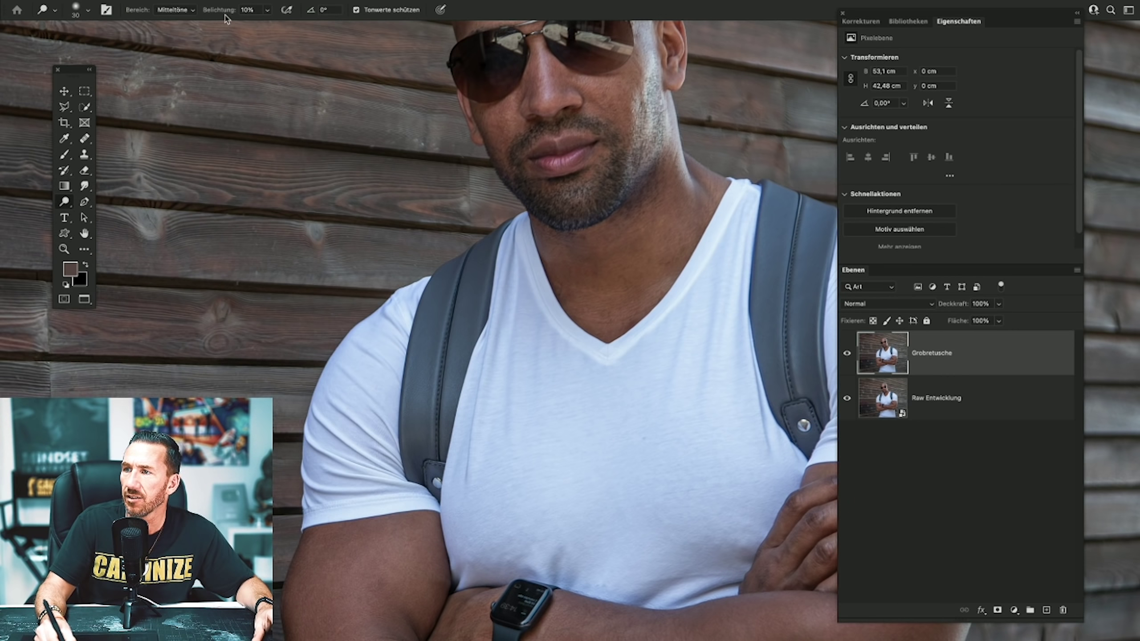
{"action": "right_click", "coordinate": [683, 247]}
{"action": "left_click", "coordinate": [780, 274]}
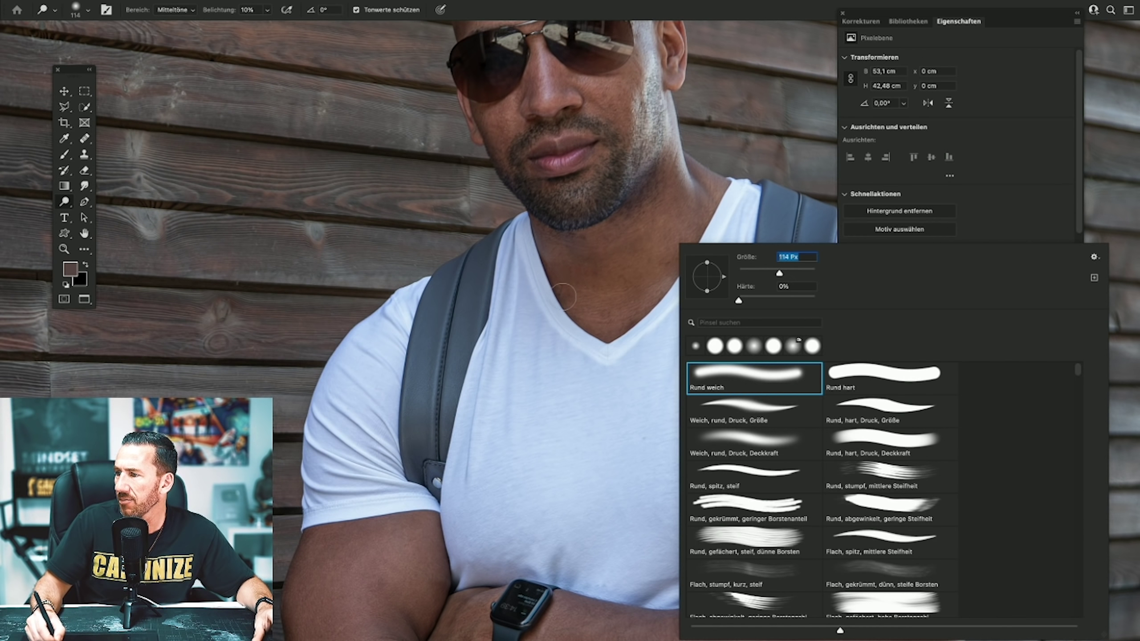
{"action": "key", "text": "Return"}
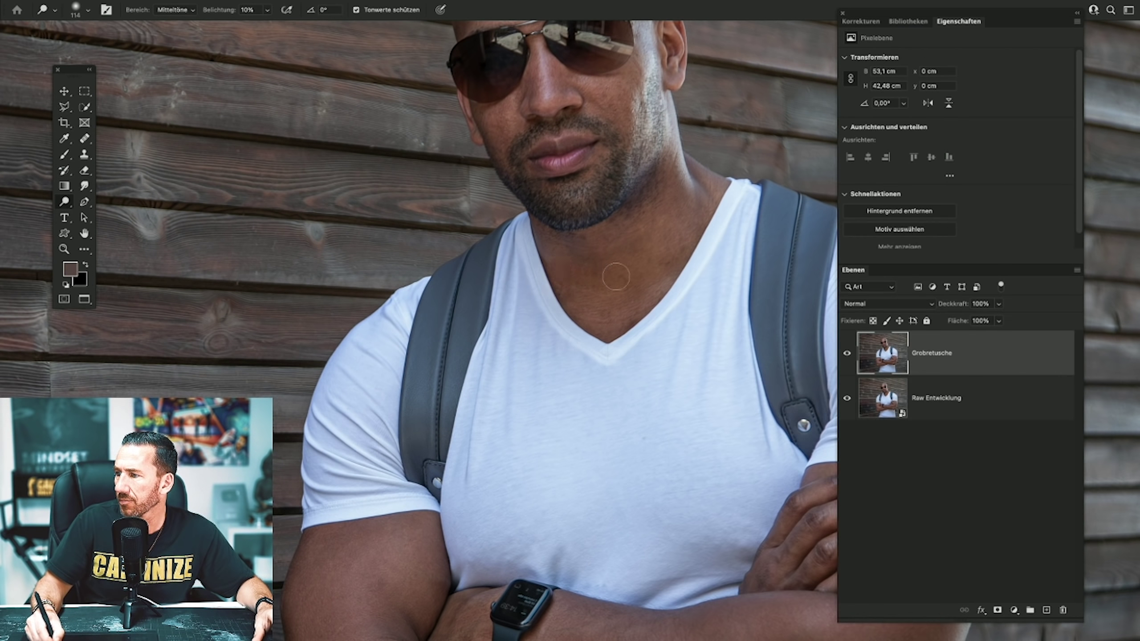
Toggle Grobretusche to compare with the original, then review the whole portrait.
{"action": "left_click", "coordinate": [847, 353]}
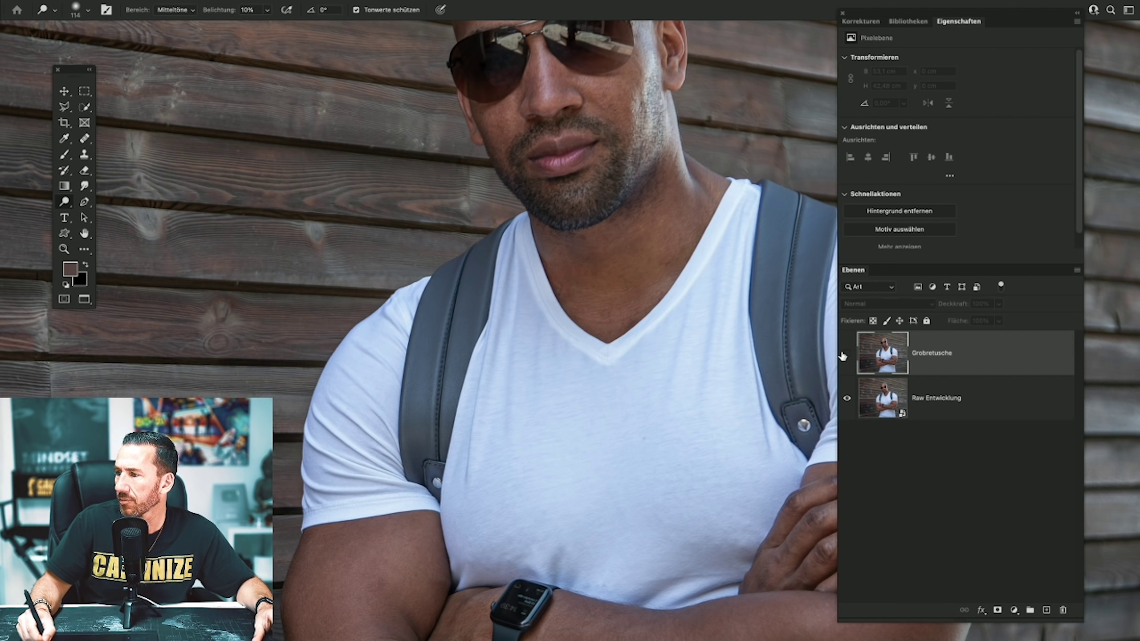
{"action": "left_click", "coordinate": [847, 353]}
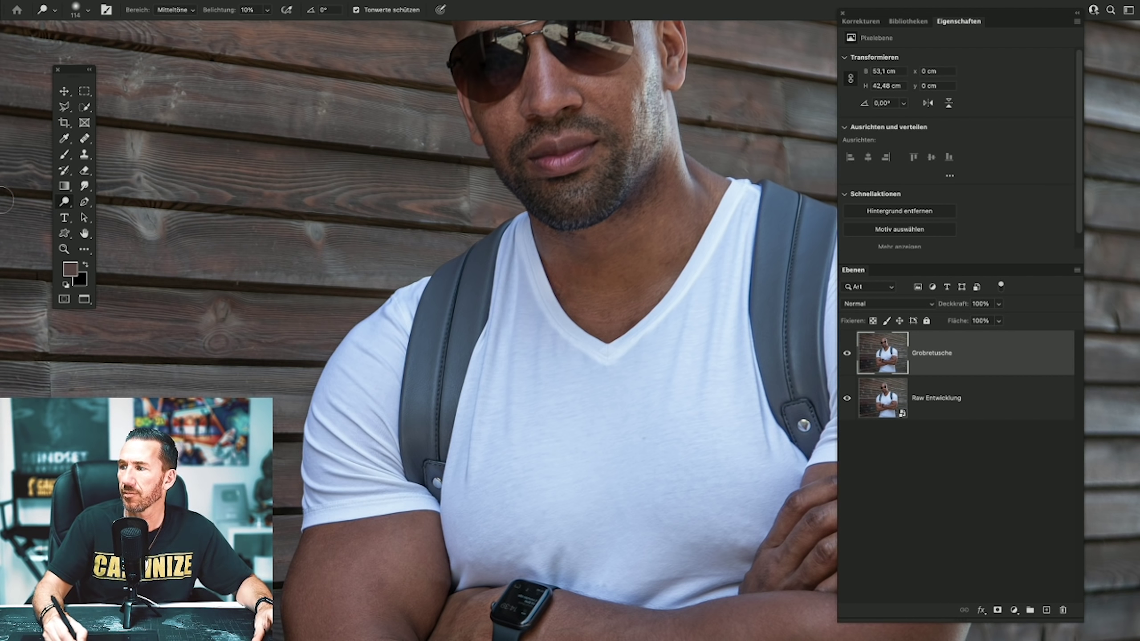
{"action": "key", "text": "z"}
{"action": "key", "text": "ctrl+0"}
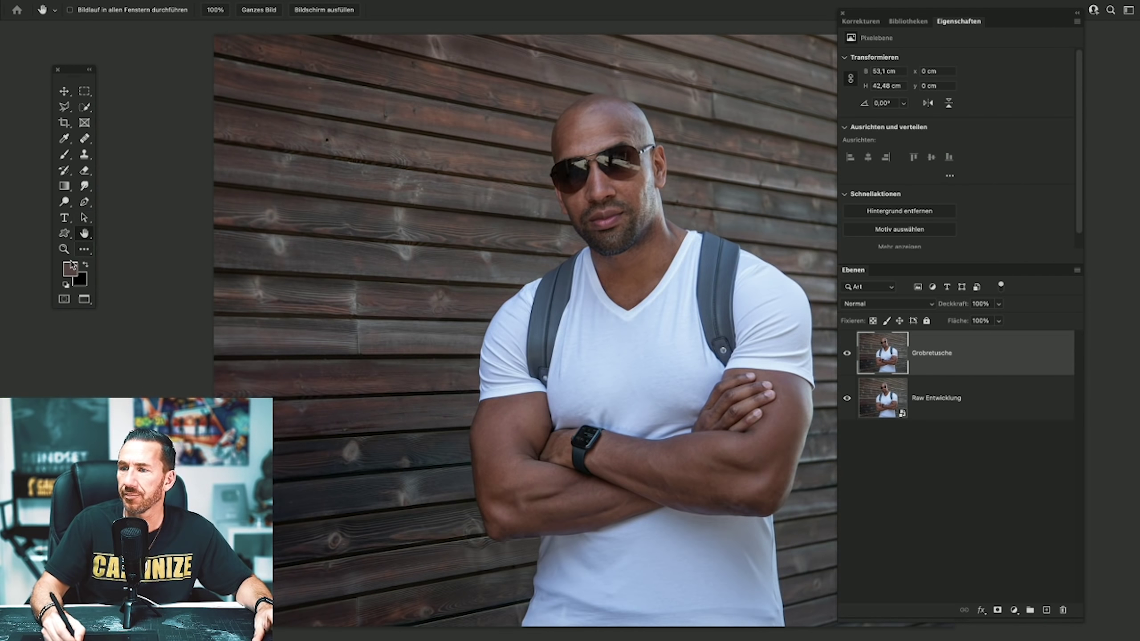
{"action": "left_click", "coordinate": [662, 316], "text": "alt"}
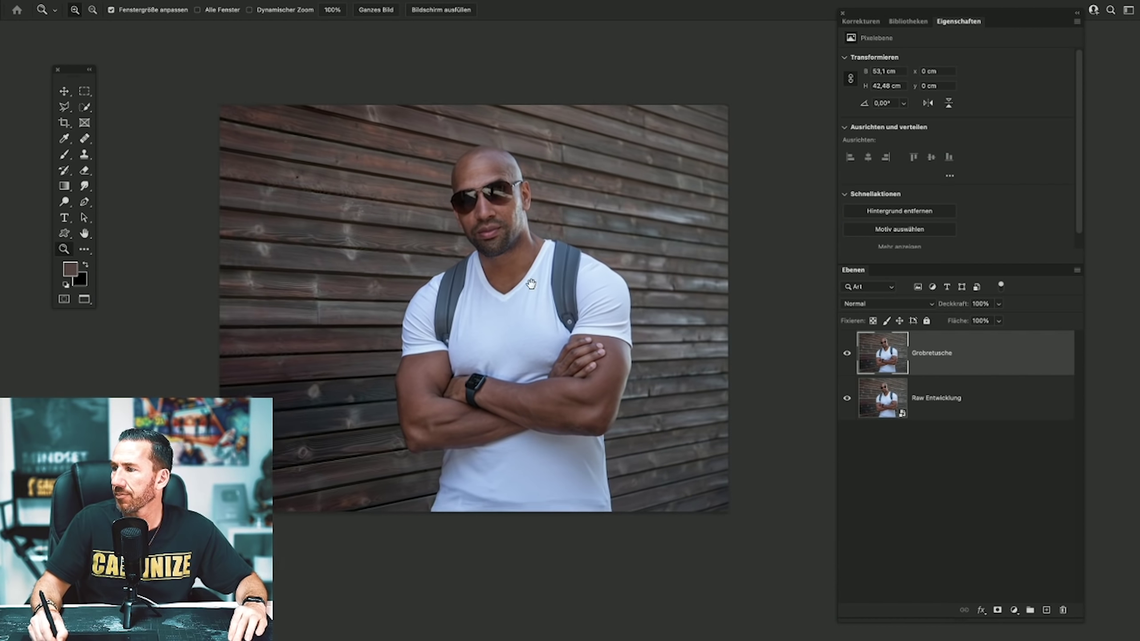
{"action": "left_click", "coordinate": [467, 202]}
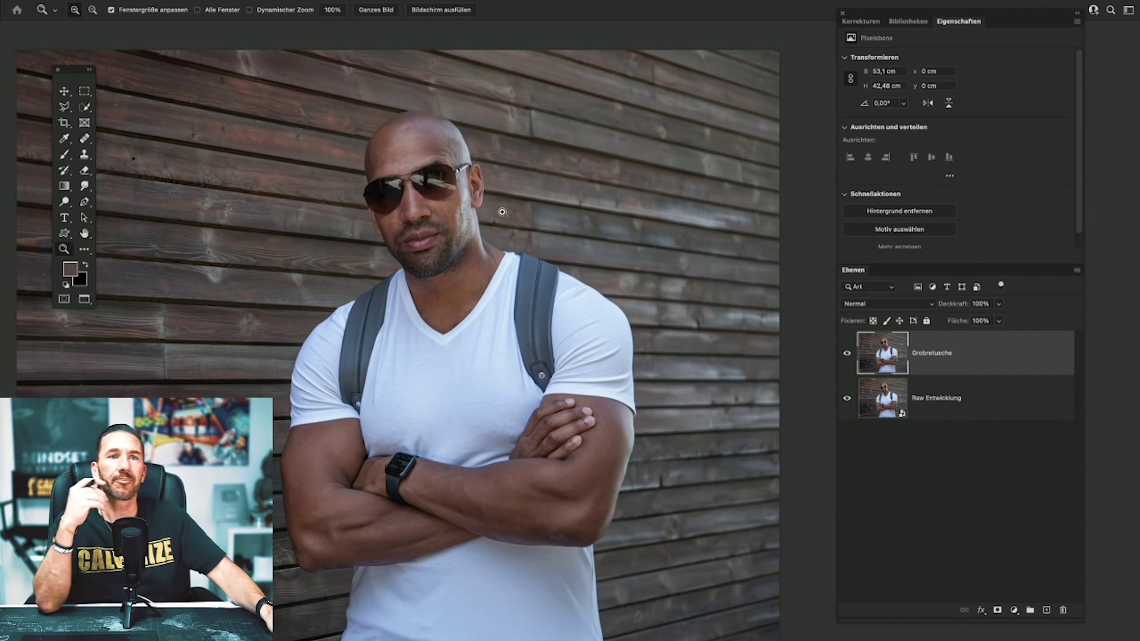
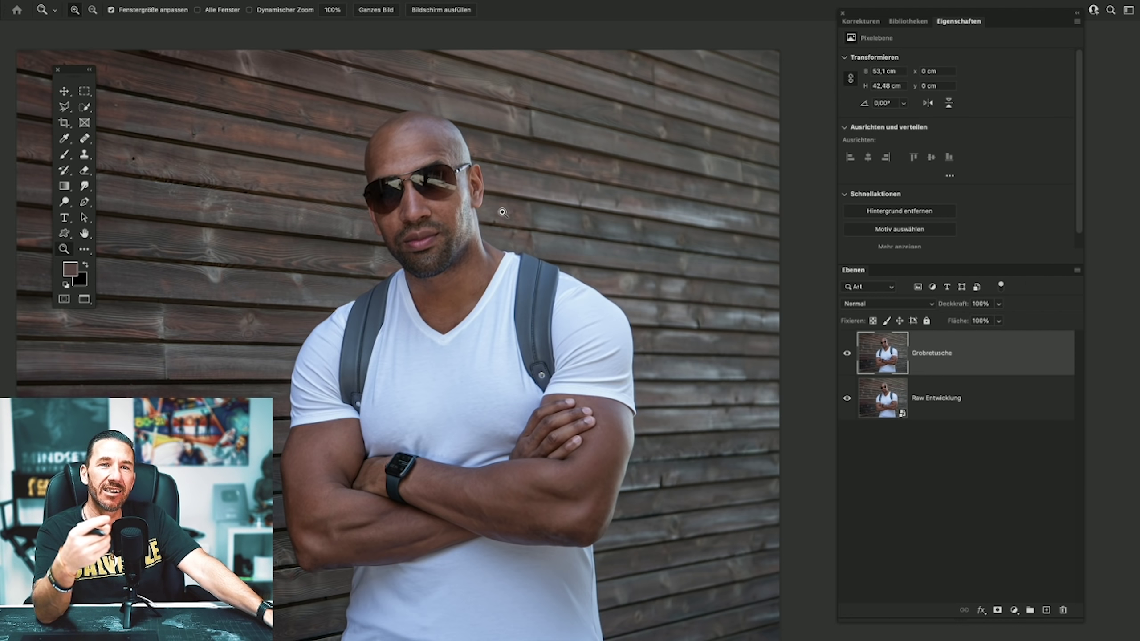
Zoom and pan to a close-up framing both sunglasses lenses.
{"action": "left_click", "coordinate": [404, 186]}
{"action": "left_click", "coordinate": [294, 165]}
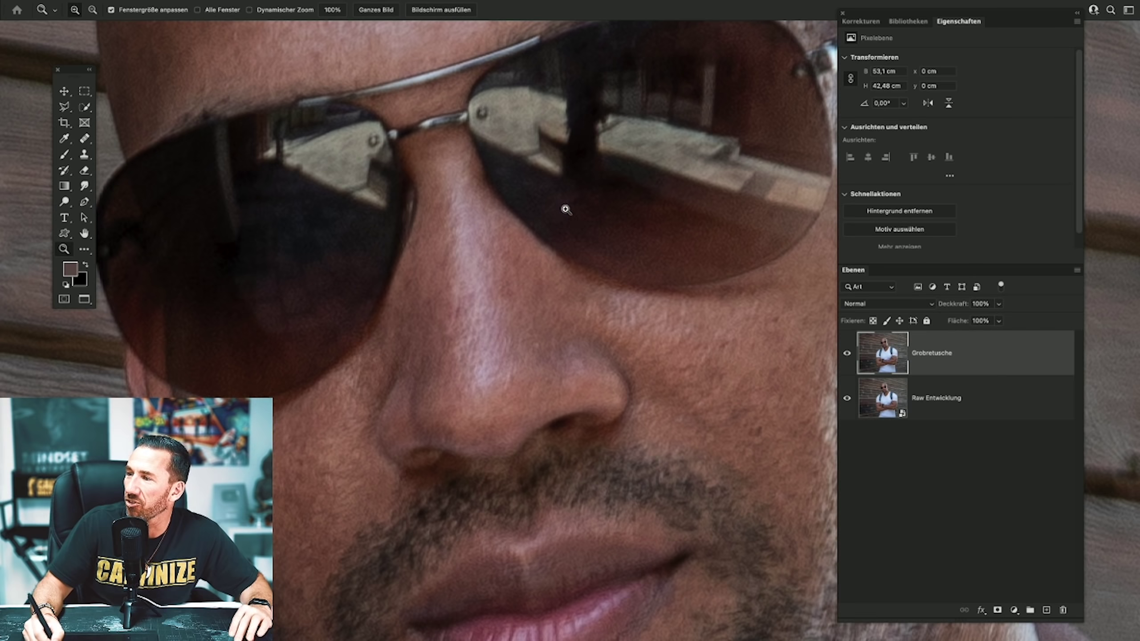
{"action": "left_click_drag", "start_coordinate": [565, 209], "coordinate": [536, 237]}
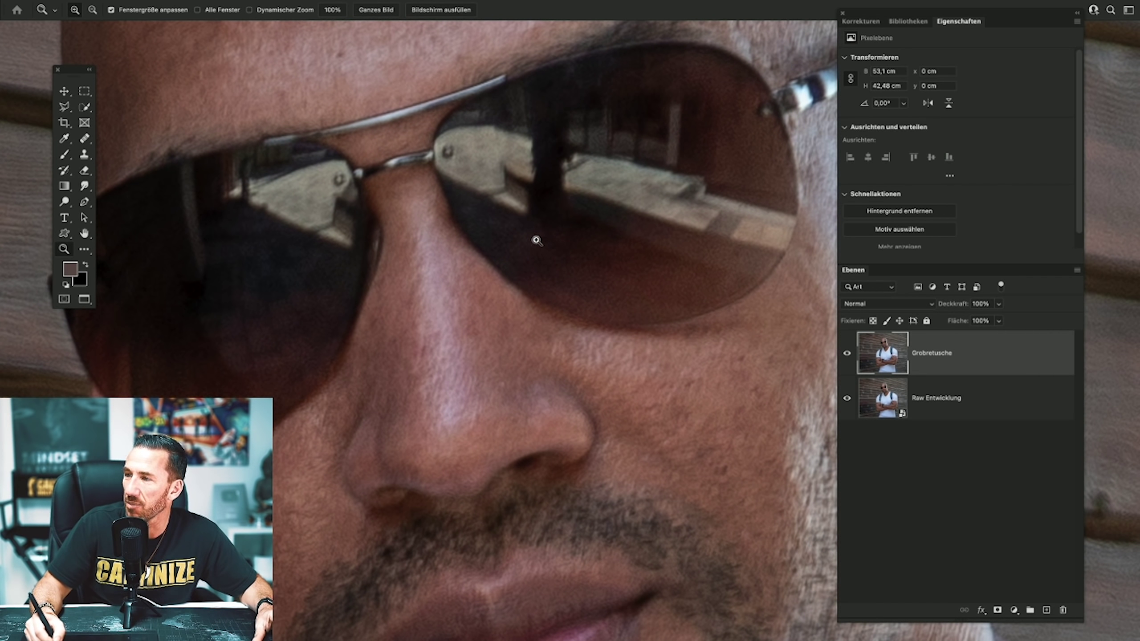
{"action": "left_click_drag", "start_coordinate": [330, 214], "coordinate": [448, 234]}
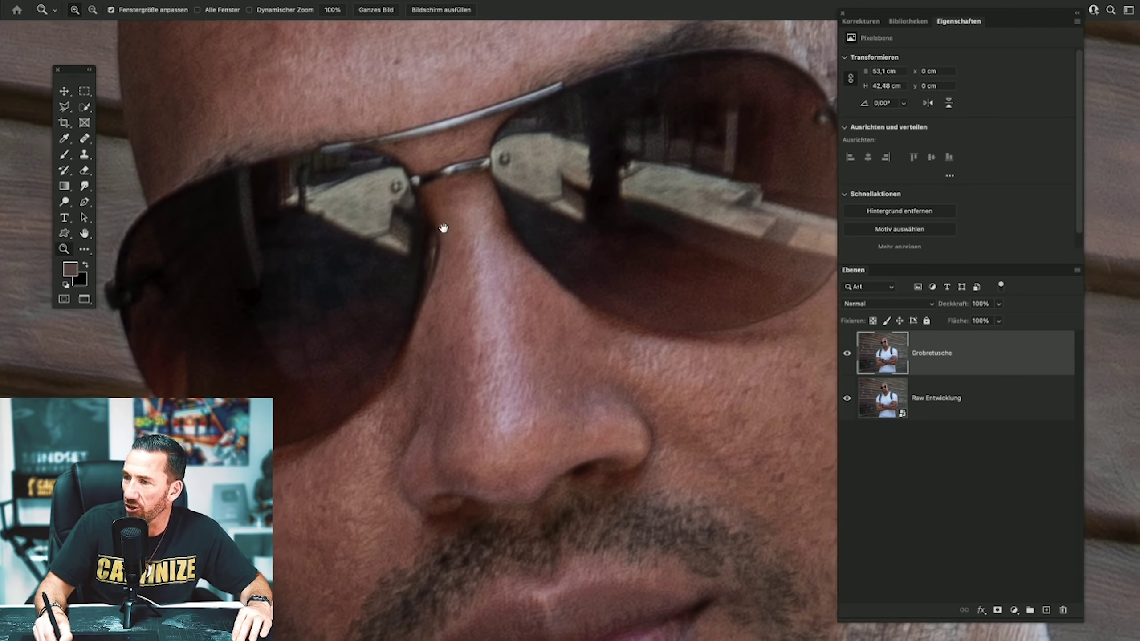
Try a Quick Selection of the left lens, then discard it.
{"action": "left_click", "coordinate": [84, 108]}
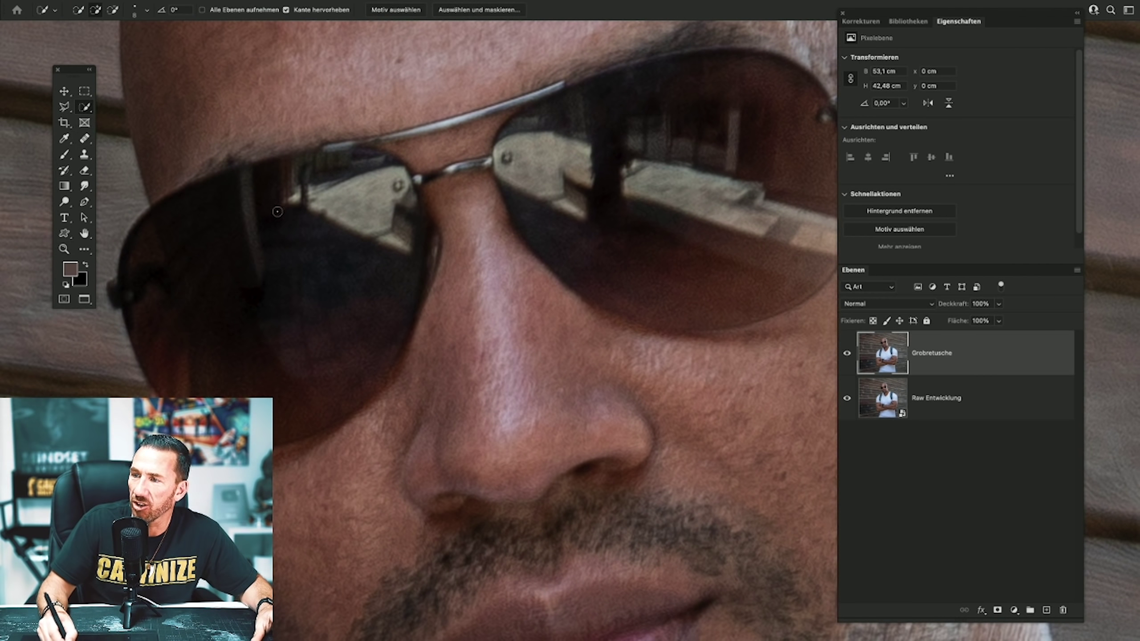
{"action": "left_click_drag", "start_coordinate": [205, 191], "coordinate": [172, 248]}
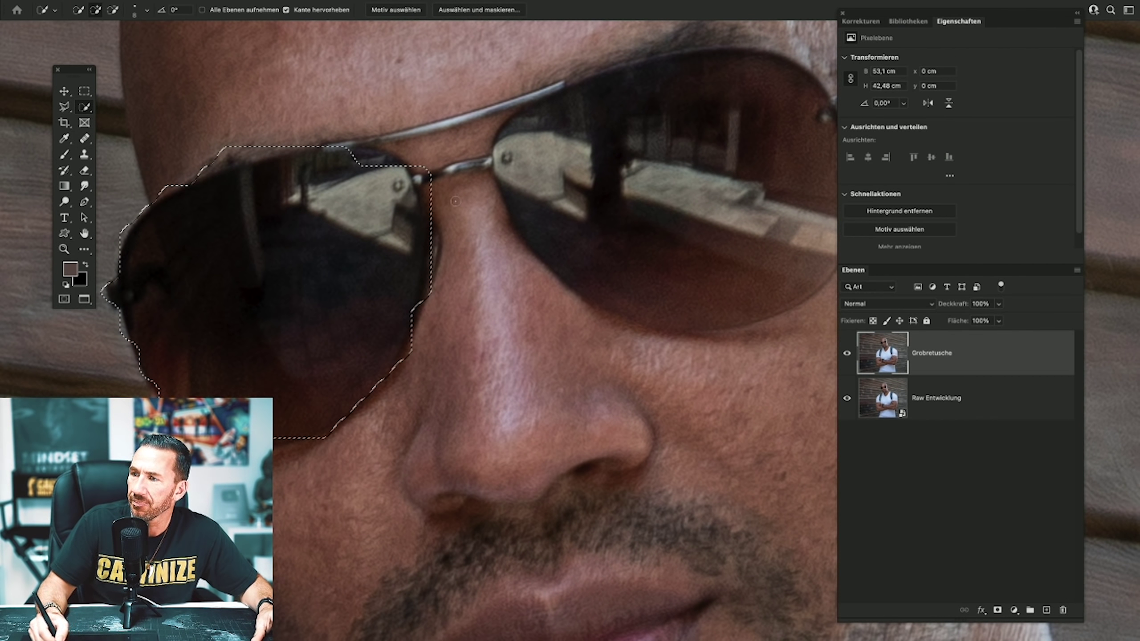
{"action": "left_click_drag", "start_coordinate": [455, 201], "coordinate": [243, 192]}
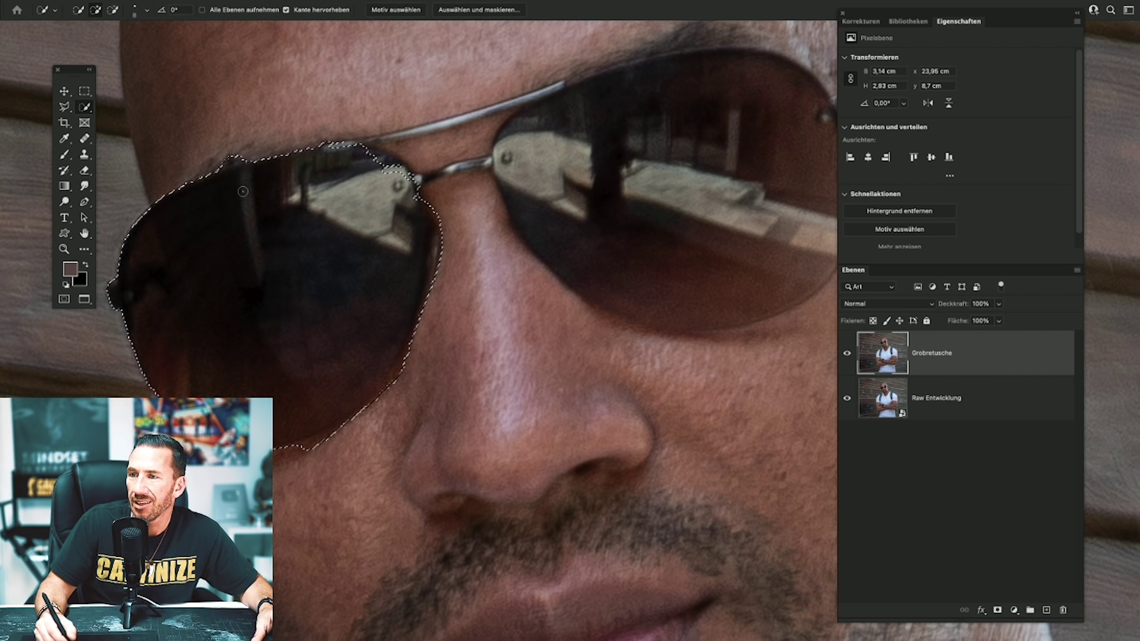
{"action": "key", "text": "m"}
{"action": "left_click", "coordinate": [189, 108]}
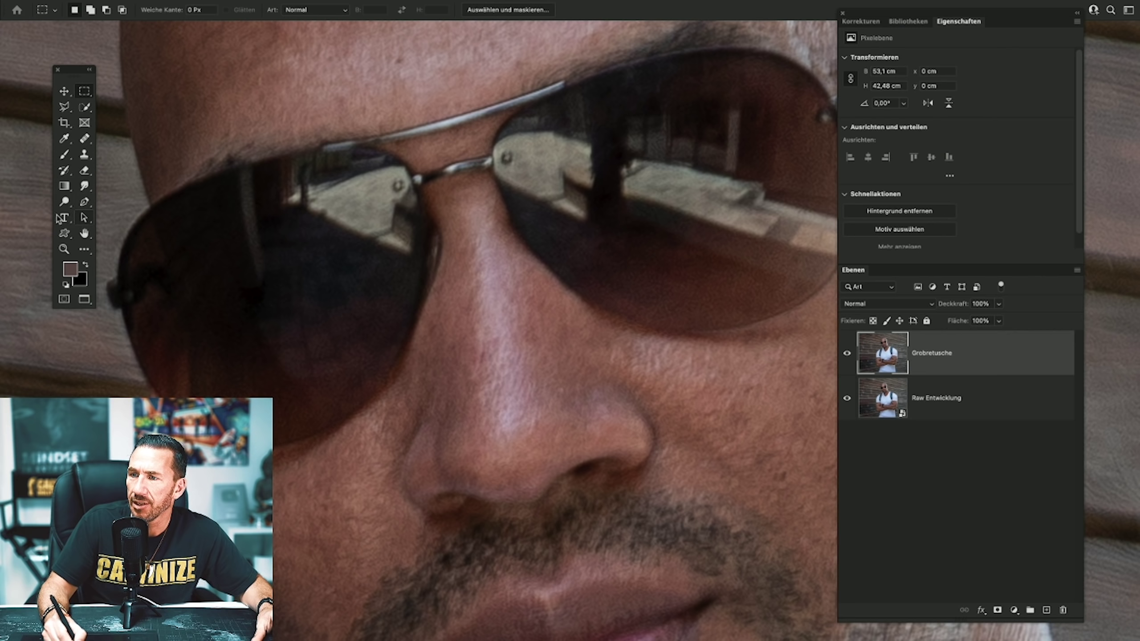
Place Pen anchors all around the left lens rim, from its left edge back to the upper left.
{"action": "left_click", "coordinate": [85, 202]}
{"action": "left_click", "coordinate": [147, 216]}
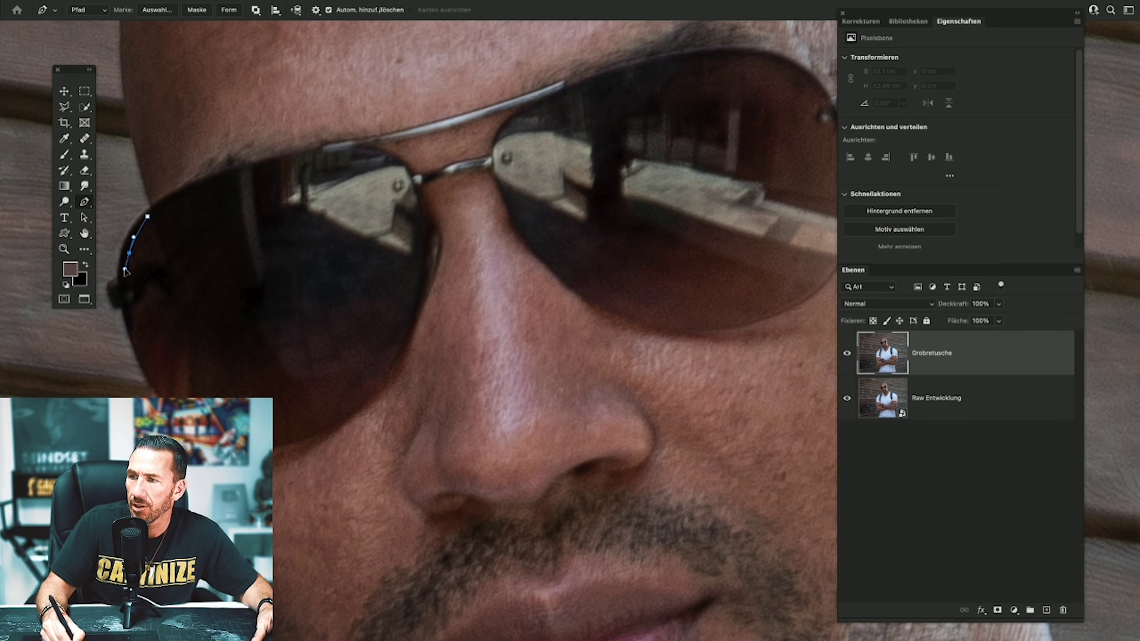
{"action": "left_click", "coordinate": [133, 335]}
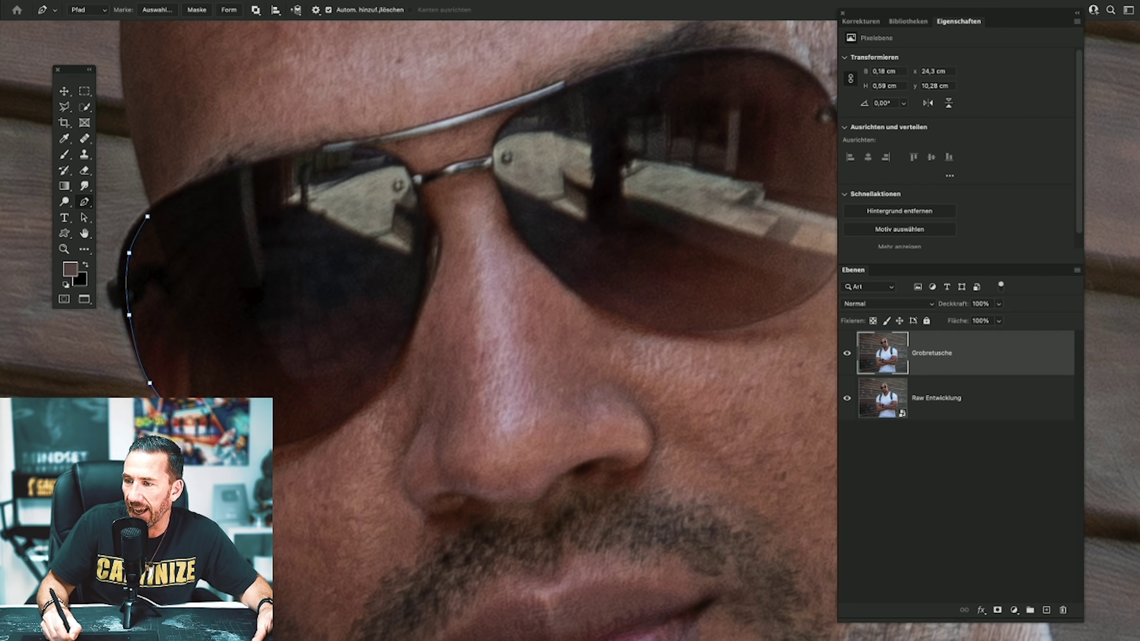
{"action": "left_click", "coordinate": [289, 456]}
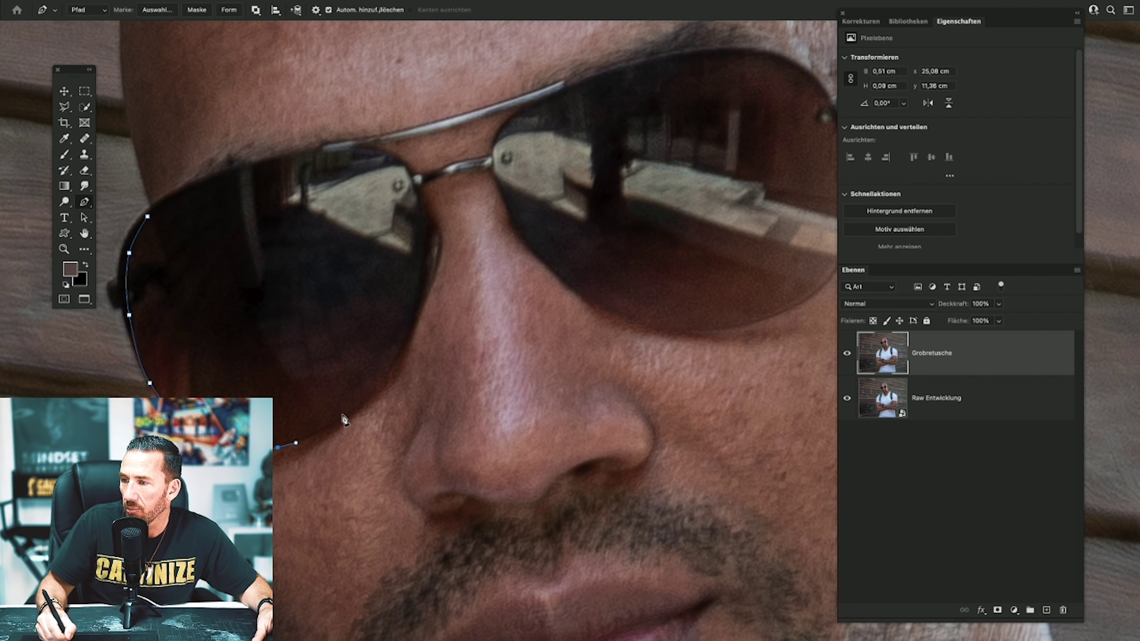
{"action": "left_click", "coordinate": [374, 399]}
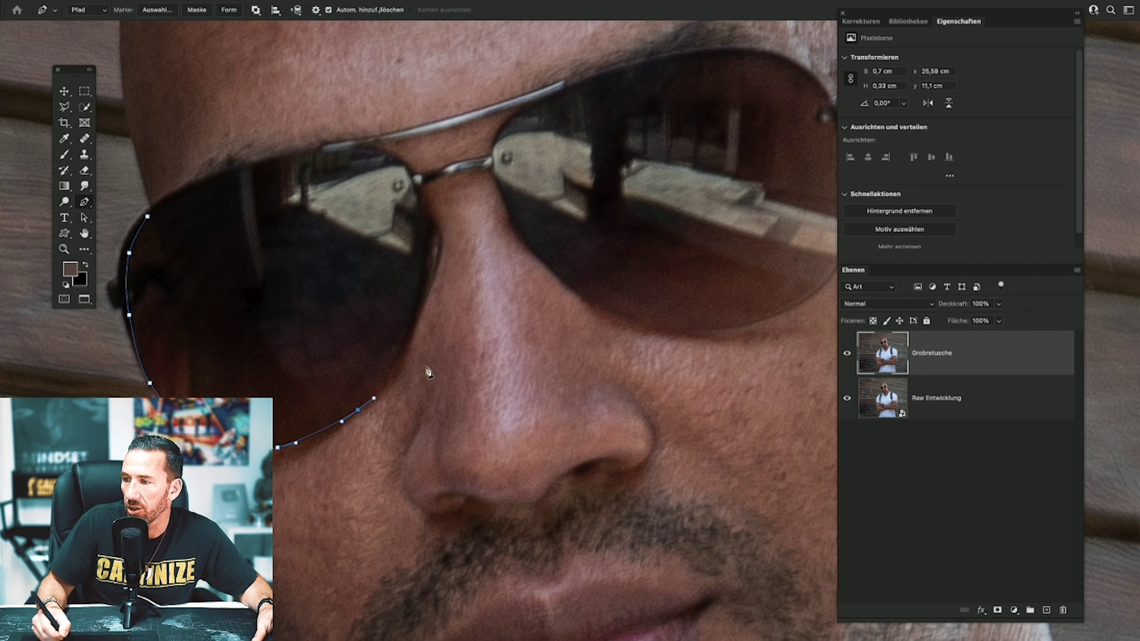
{"action": "left_click", "coordinate": [408, 342]}
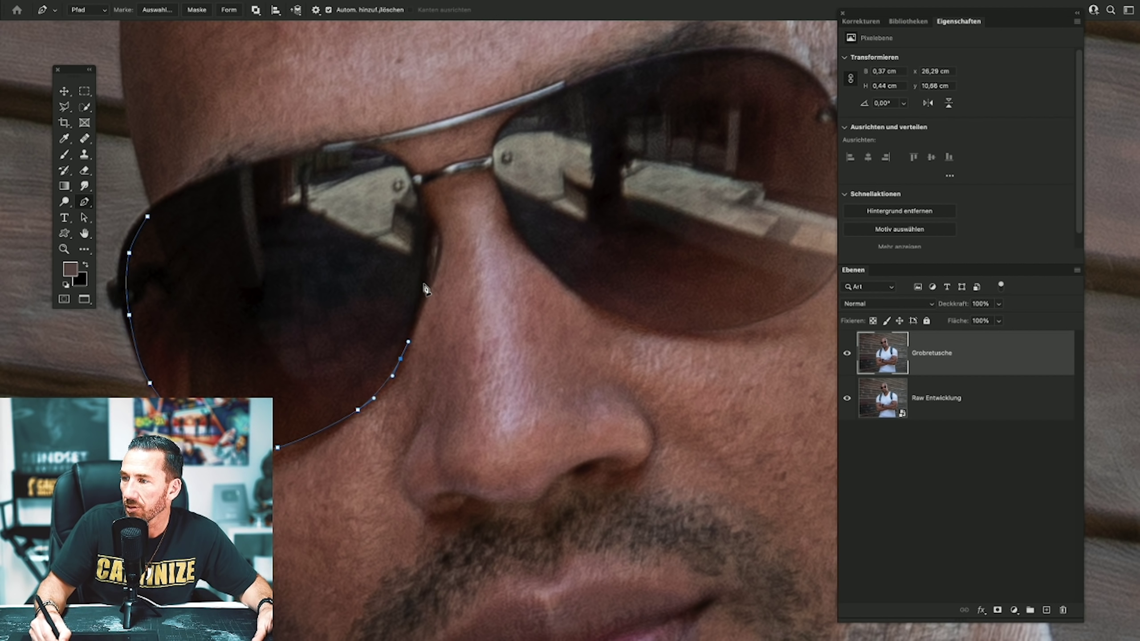
{"action": "left_click_drag", "start_coordinate": [426, 285], "coordinate": [428, 270]}
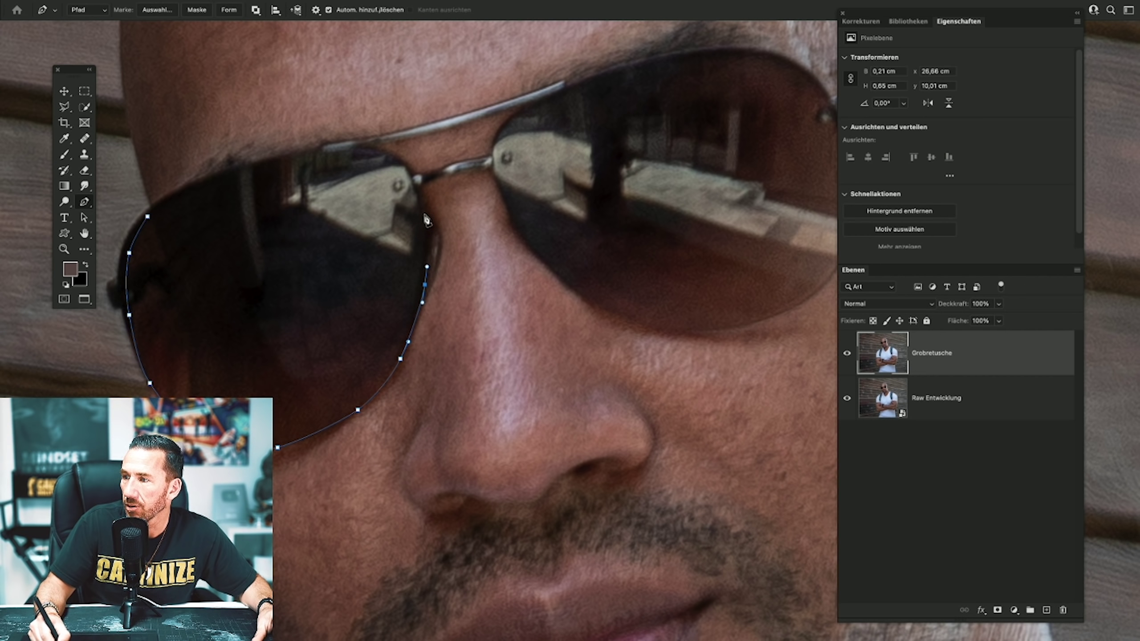
{"action": "left_click", "coordinate": [417, 194]}
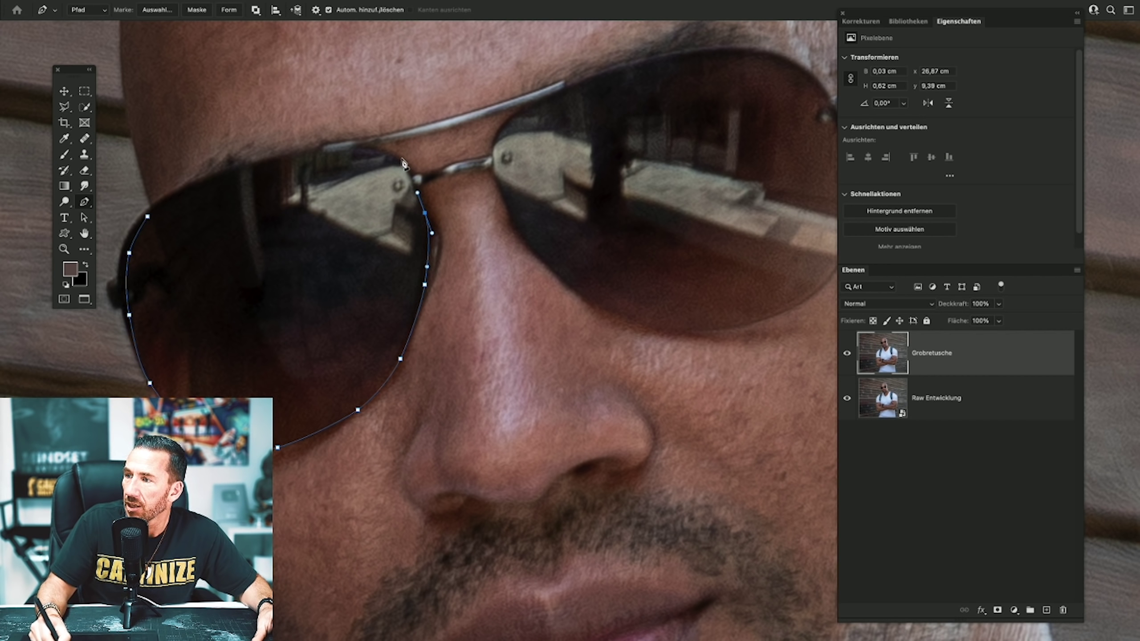
{"action": "left_click", "coordinate": [387, 154]}
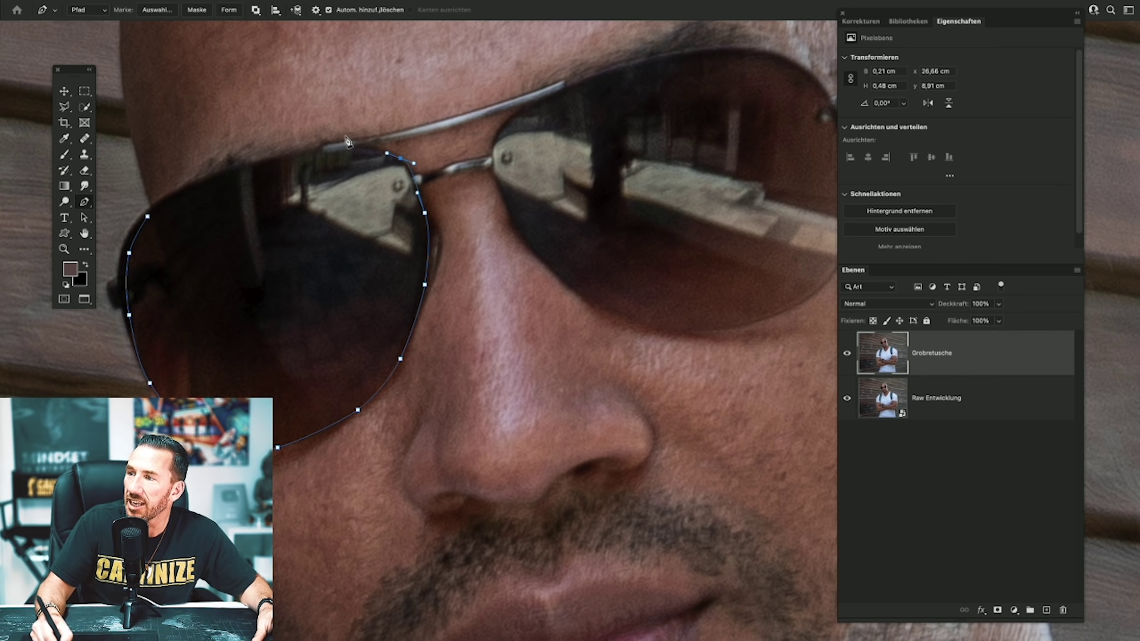
{"action": "left_click", "coordinate": [313, 147]}
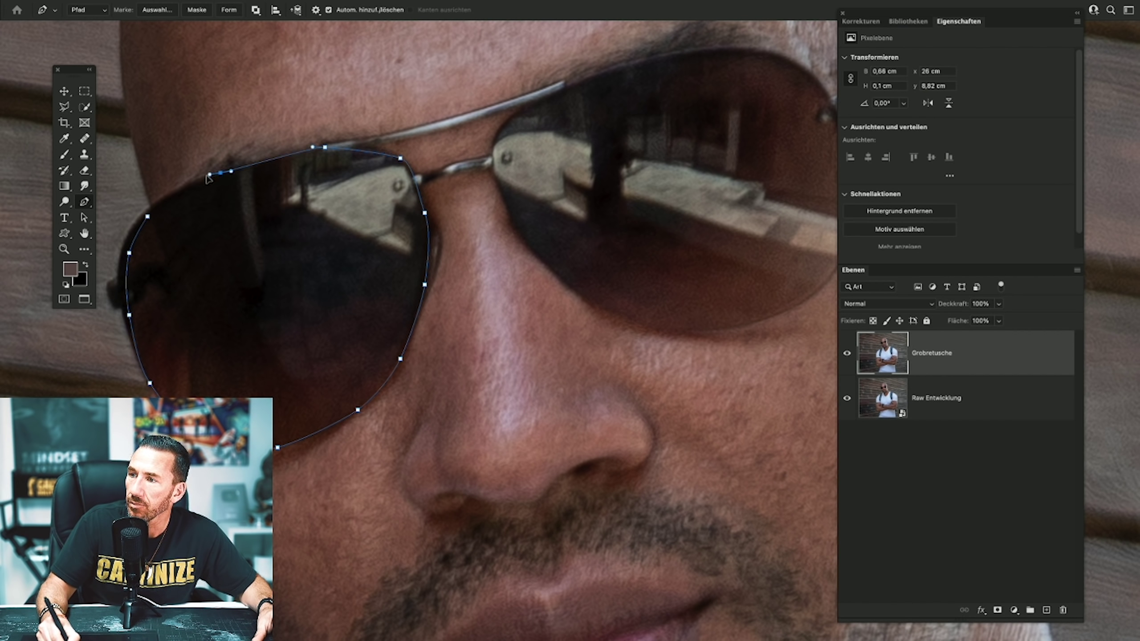
{"action": "left_click", "coordinate": [206, 178]}
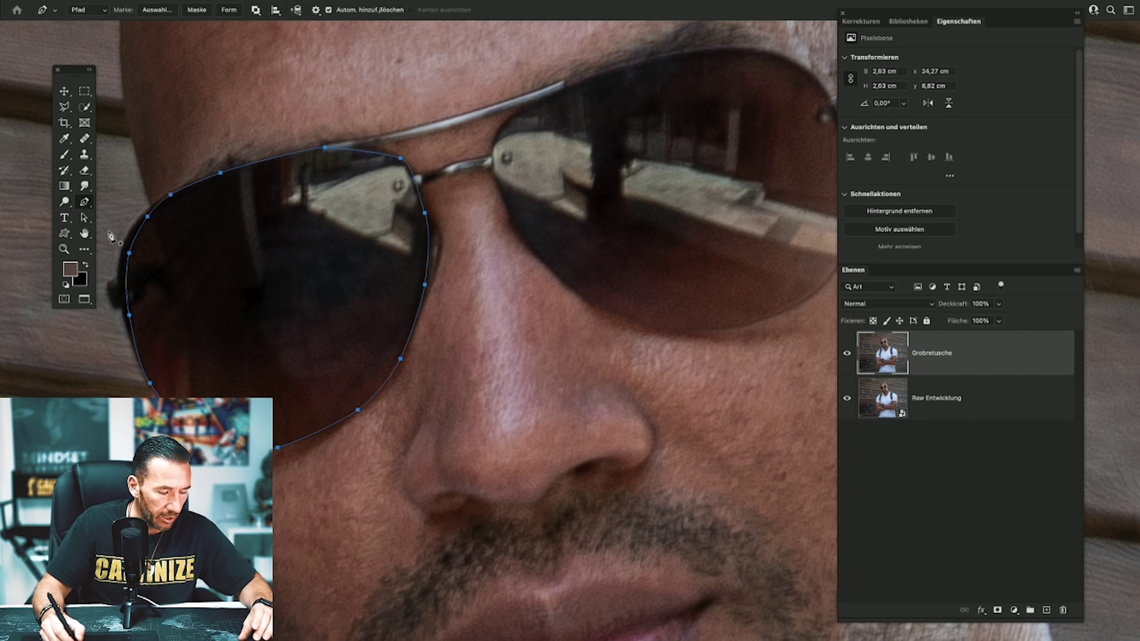
Nudge the left-lens path and reshape its right-edge curve to fit the rim.
{"action": "left_click_drag", "start_coordinate": [129, 254], "coordinate": [124, 254]}
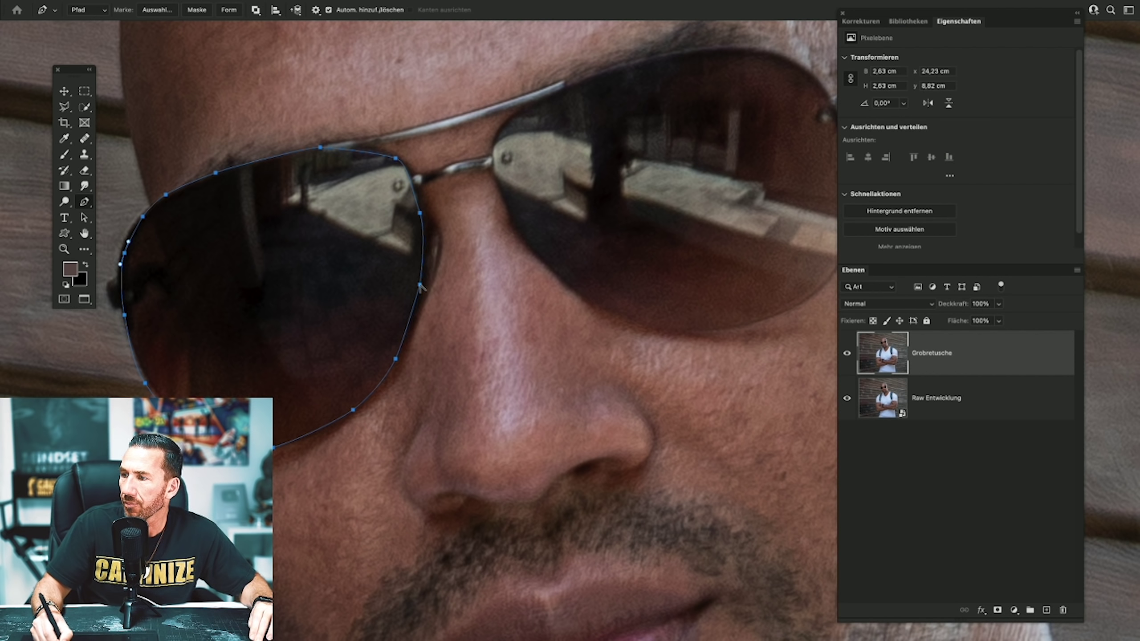
{"action": "left_click_drag", "start_coordinate": [420, 285], "coordinate": [426, 287]}
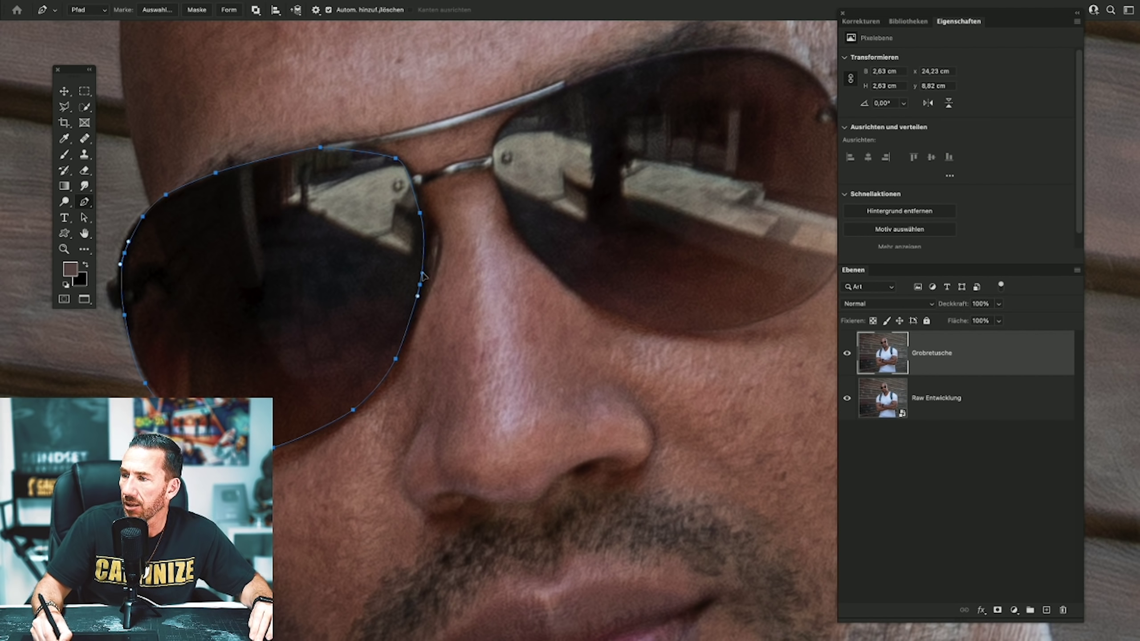
{"action": "mouse_move", "coordinate": [418, 294]}
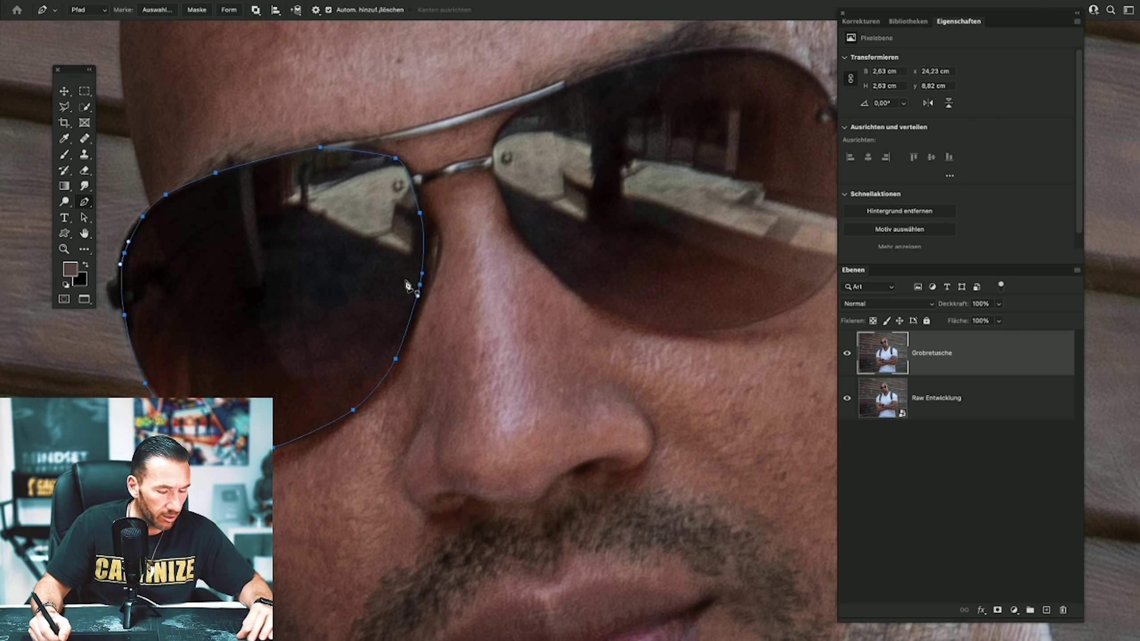
{"action": "left_click_drag", "start_coordinate": [424, 289], "coordinate": [422, 293]}
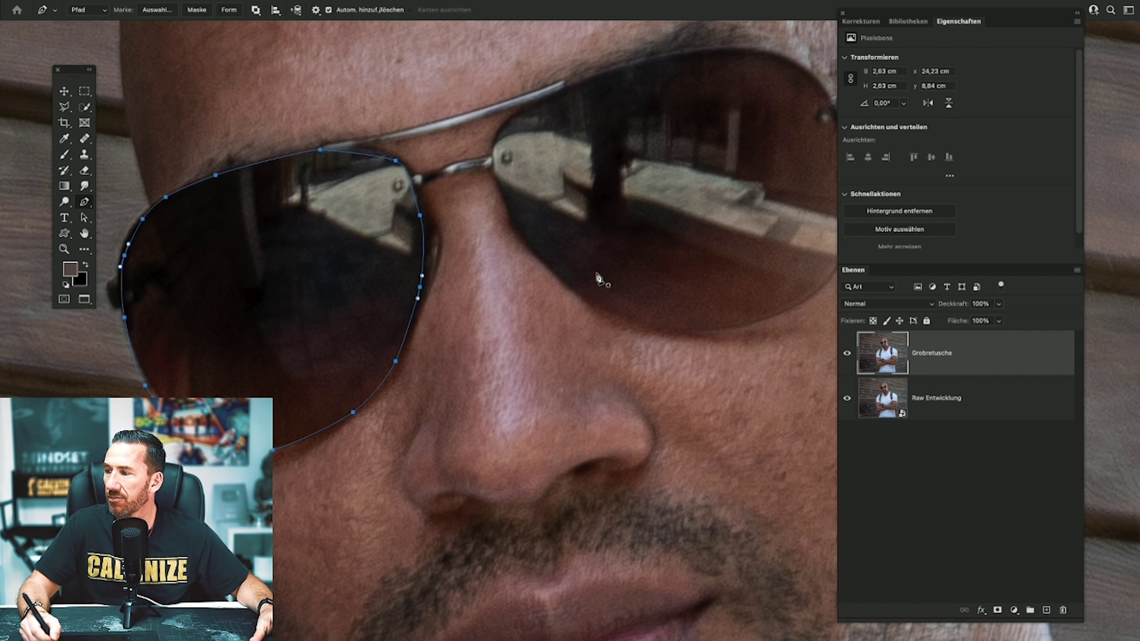
Trace the right lens rim with Pen anchors from its top round to the upper-left edge.
{"action": "left_click", "coordinate": [513, 118]}
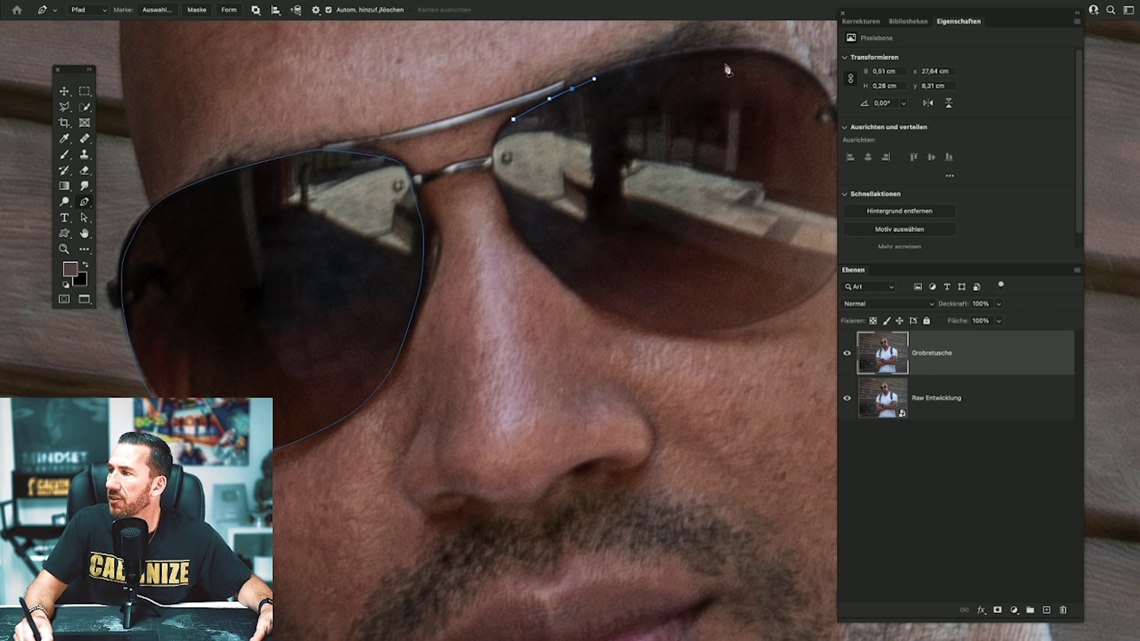
{"action": "left_click_drag", "start_coordinate": [705, 53], "coordinate": [723, 52]}
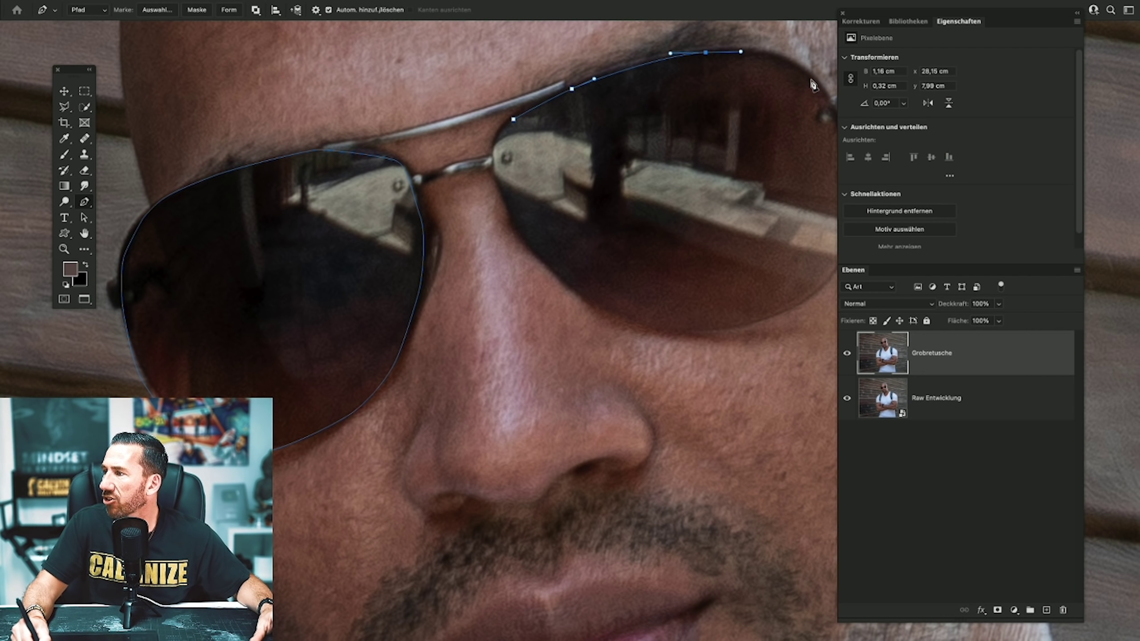
{"action": "left_click_drag", "start_coordinate": [814, 80], "coordinate": [830, 95]}
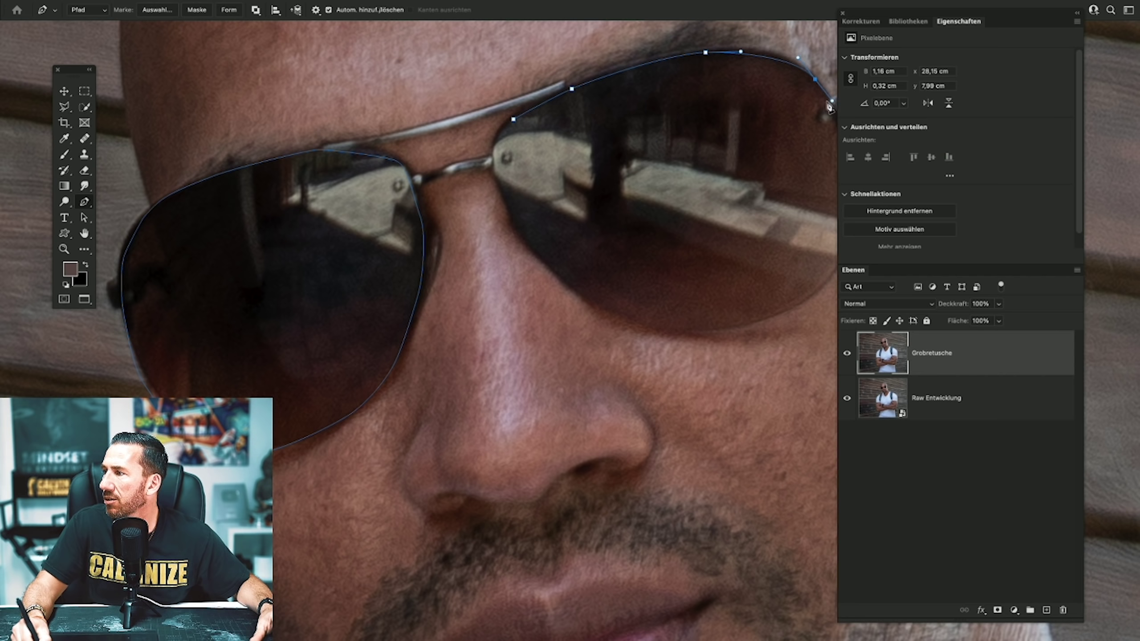
{"action": "left_click_drag", "start_coordinate": [916, 18], "coordinate": [988, 18]}
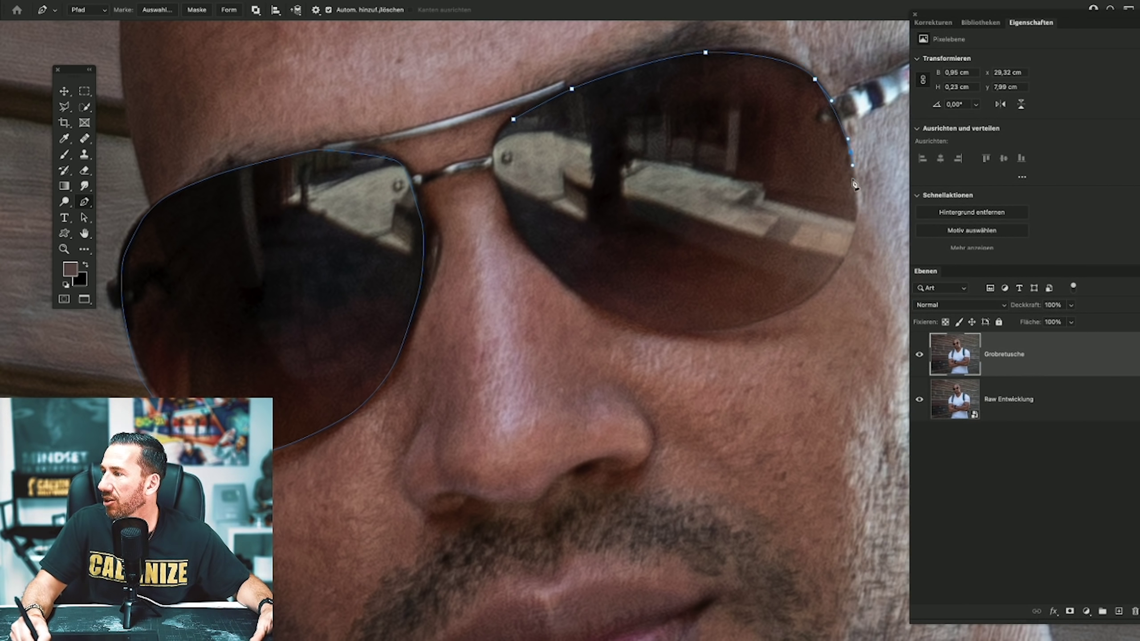
{"action": "left_click", "coordinate": [852, 242]}
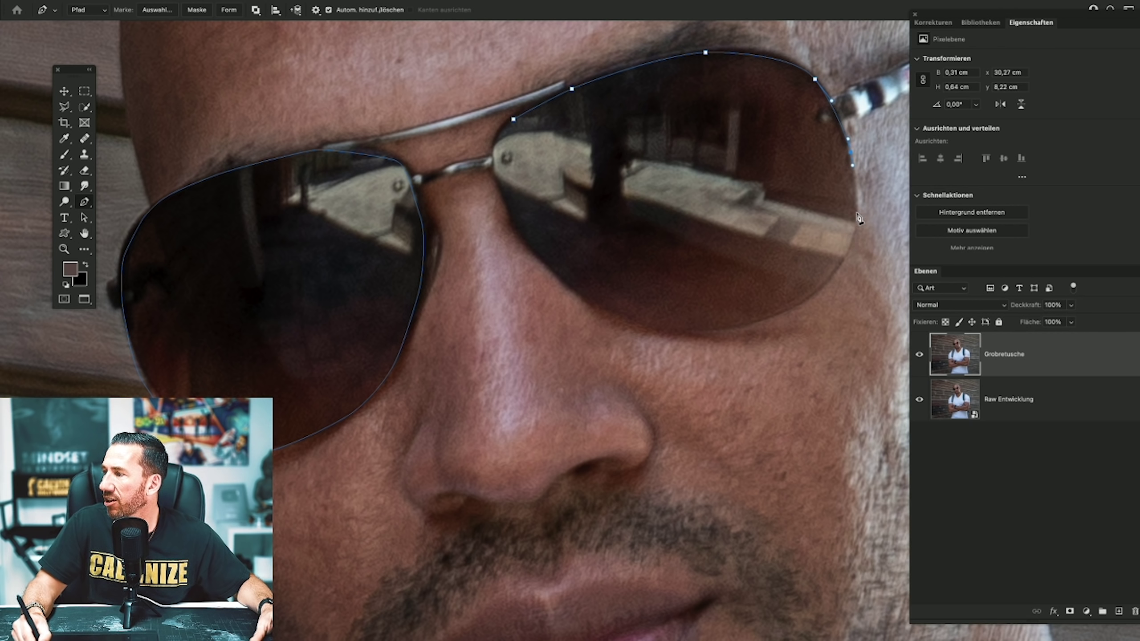
{"action": "left_click_drag", "start_coordinate": [852, 228], "coordinate": [843, 256]}
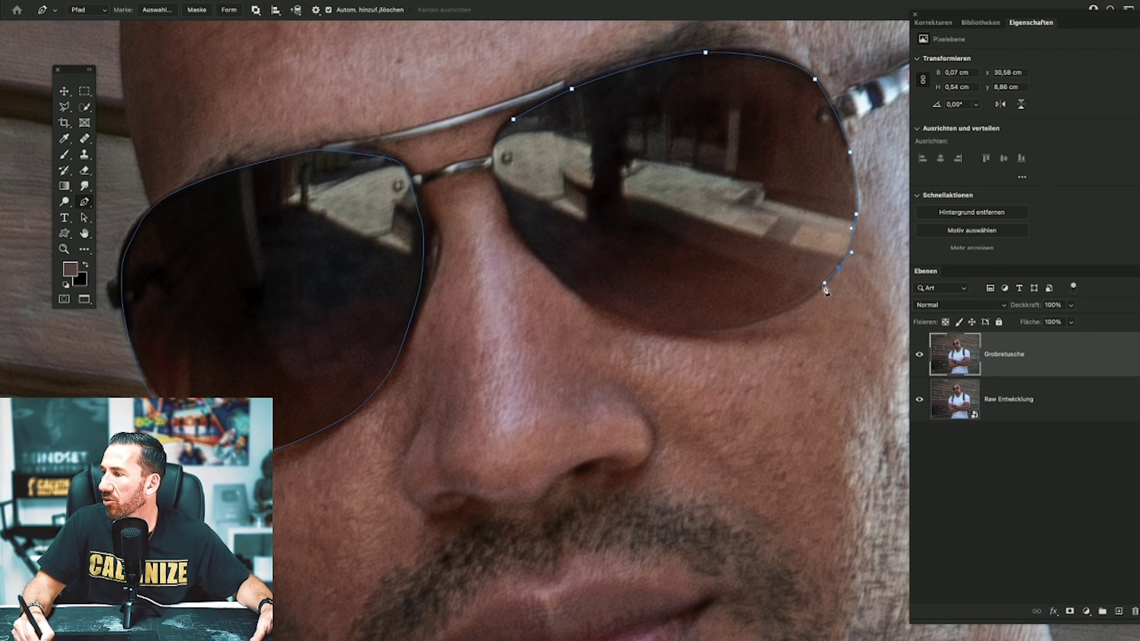
{"action": "left_click", "coordinate": [825, 283]}
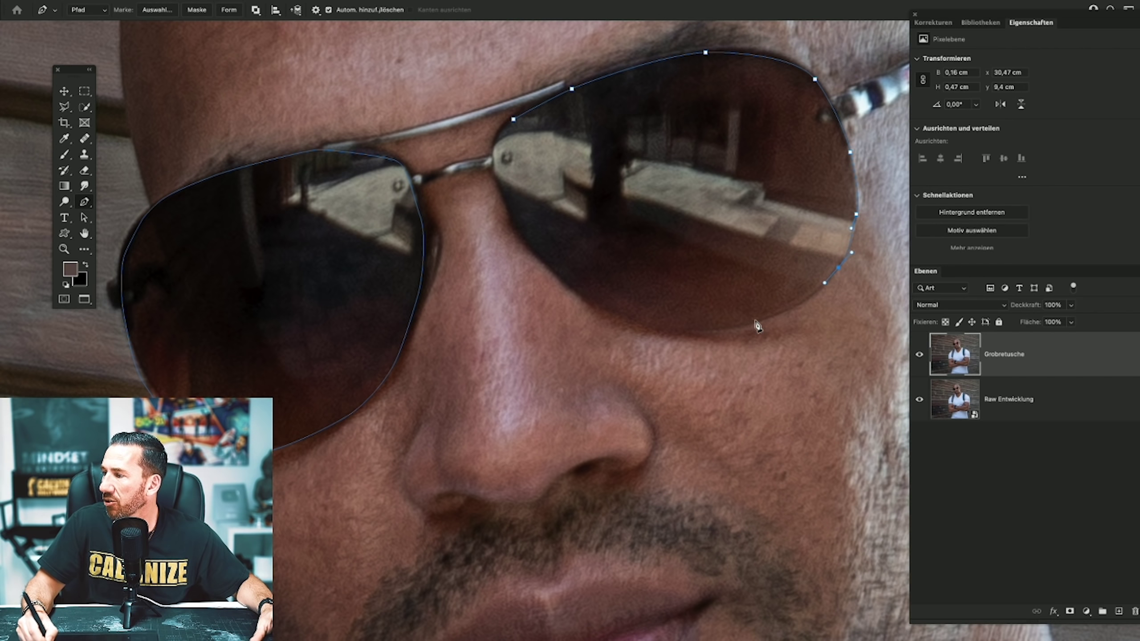
{"action": "left_click", "coordinate": [711, 333]}
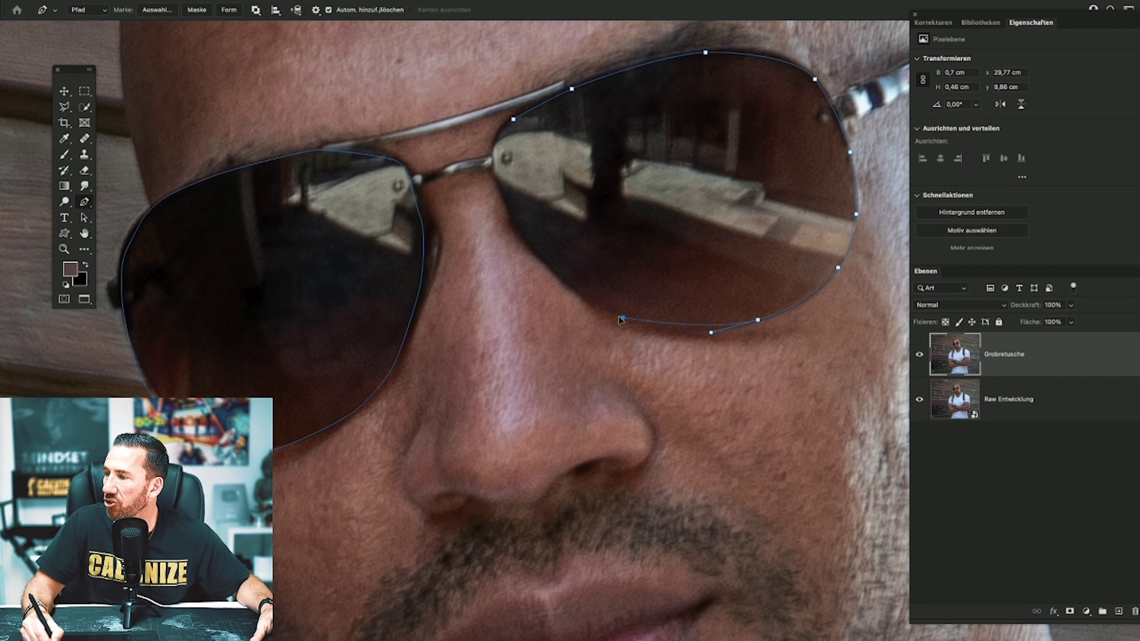
{"action": "left_click", "coordinate": [573, 295]}
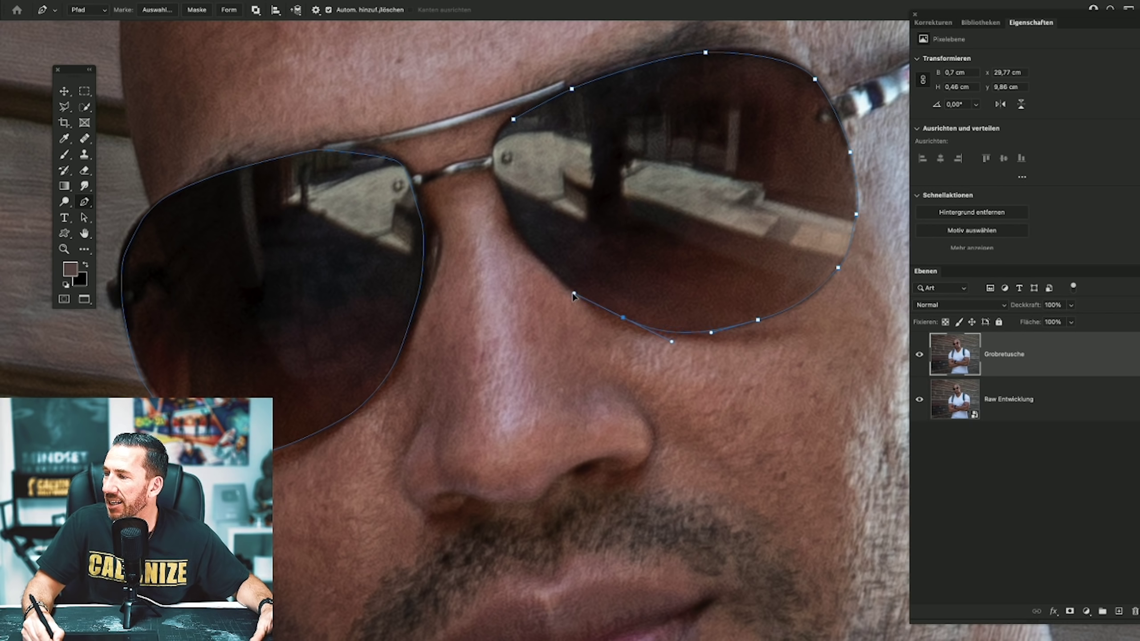
{"action": "left_click", "coordinate": [533, 250]}
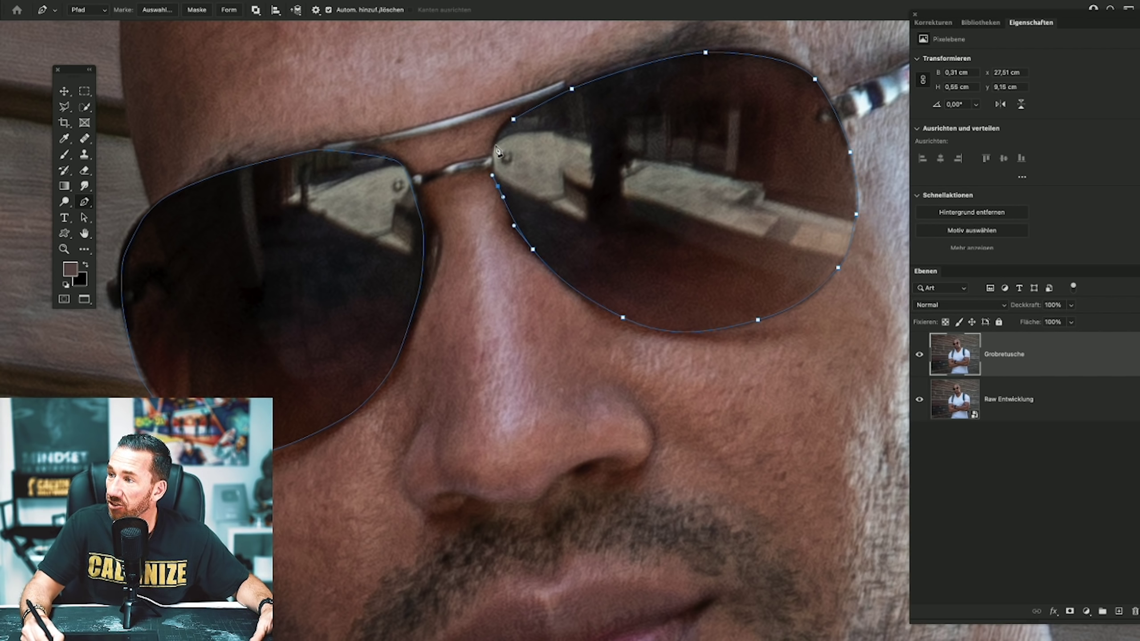
Close the right-lens path and convert it to a selection.
{"action": "left_click", "coordinate": [514, 119]}
{"action": "right_click", "coordinate": [632, 156]}
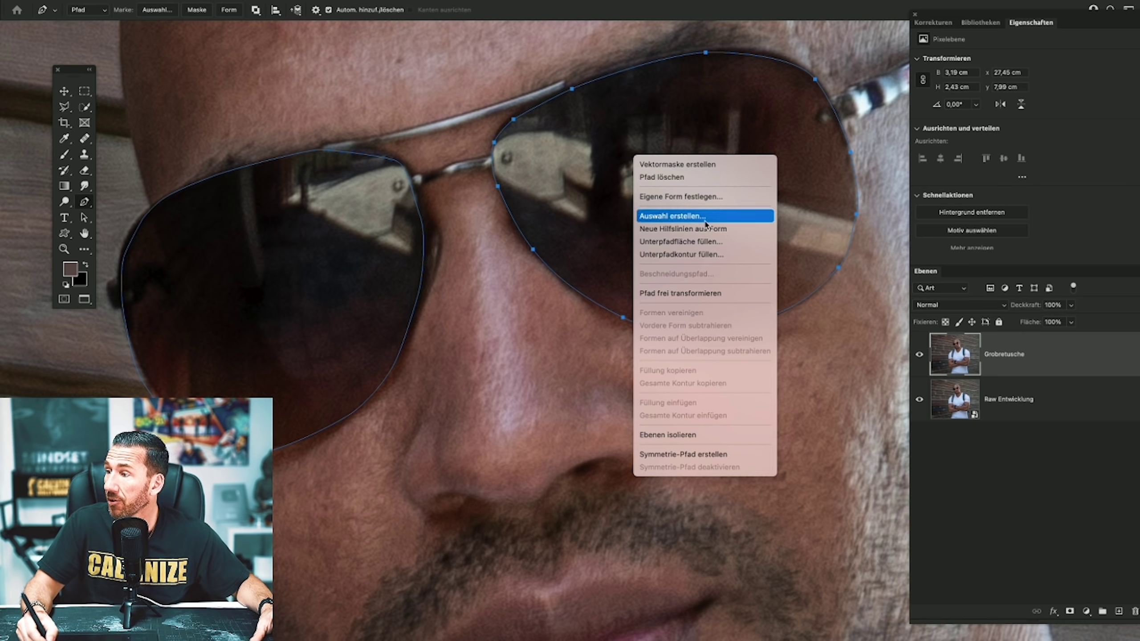
{"action": "left_click", "coordinate": [673, 216]}
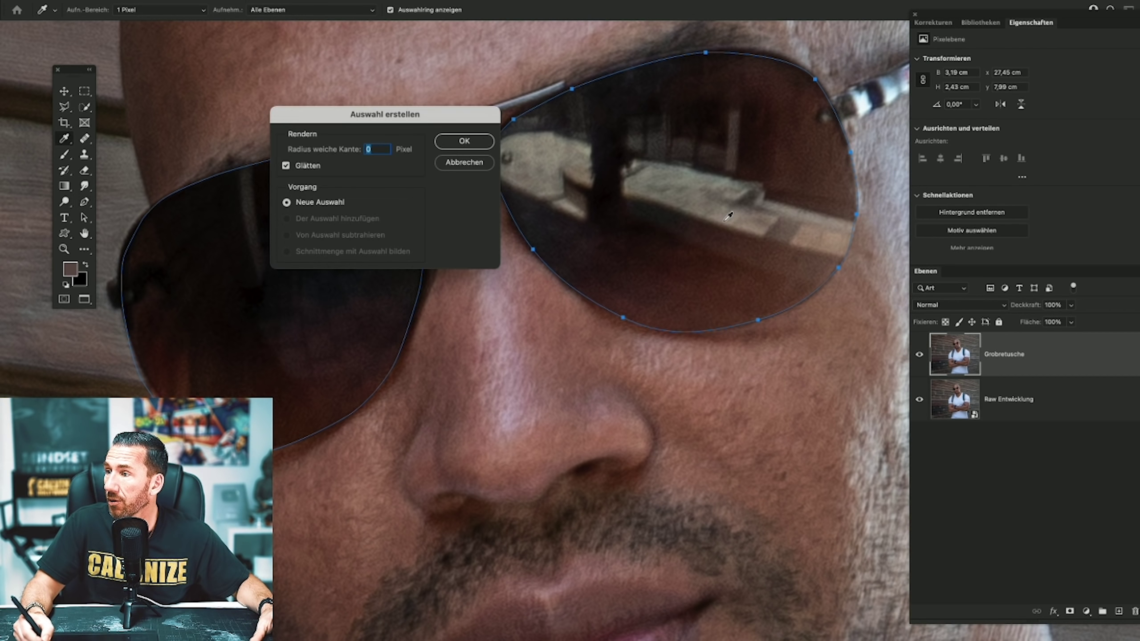
{"action": "left_click", "coordinate": [479, 147]}
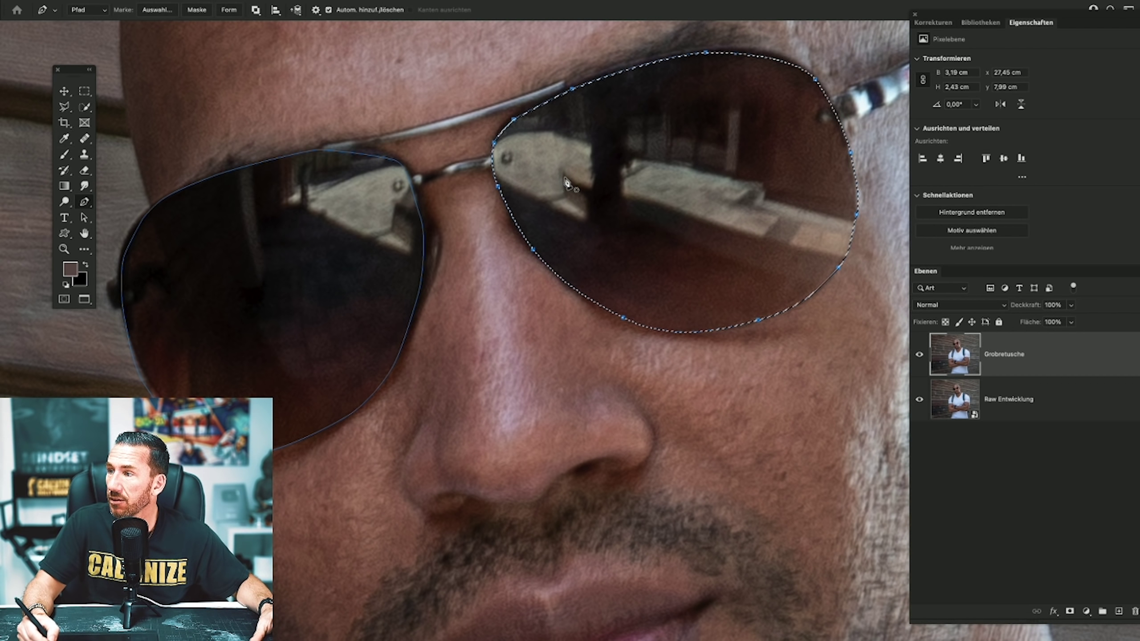
Retry Make Selection on the lens path, accidentally adding a vector mask to Grobretusche.
{"action": "right_click", "coordinate": [294, 246]}
{"action": "left_click", "coordinate": [300, 248]}
{"action": "right_click", "coordinate": [329, 226]}
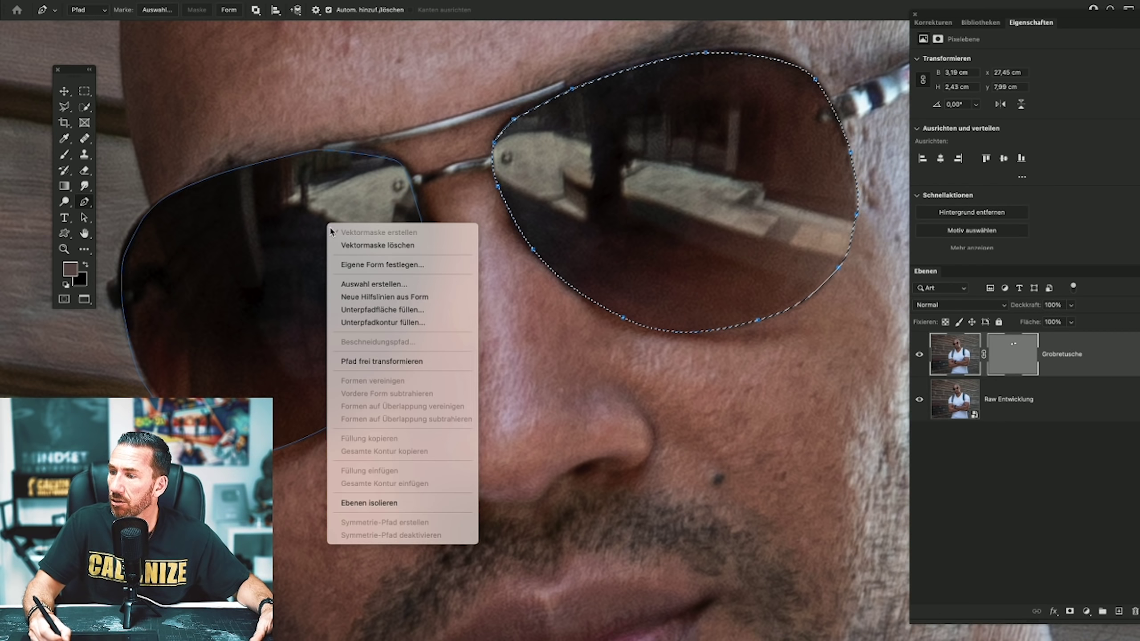
{"action": "left_click", "coordinate": [392, 284]}
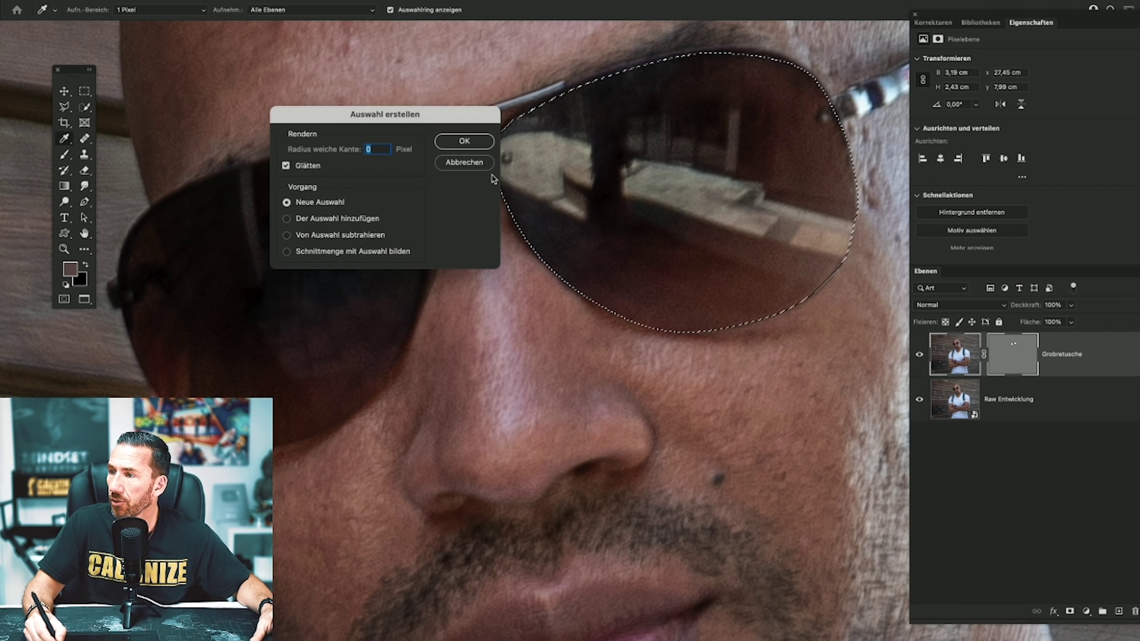
{"action": "left_click", "coordinate": [459, 142]}
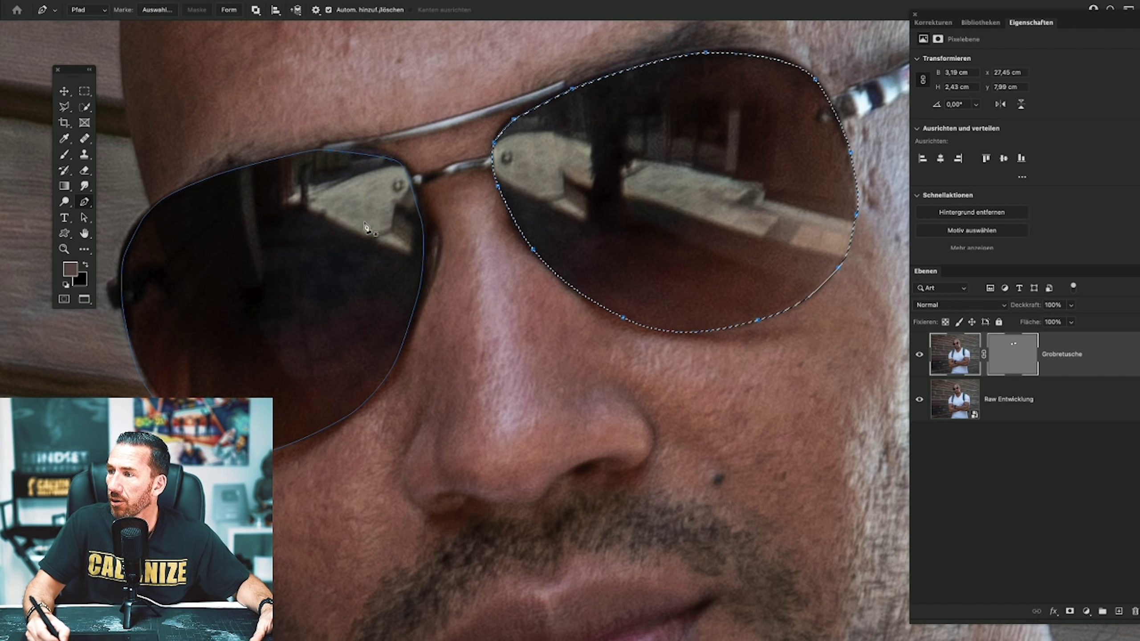
{"action": "right_click", "coordinate": [294, 238]}
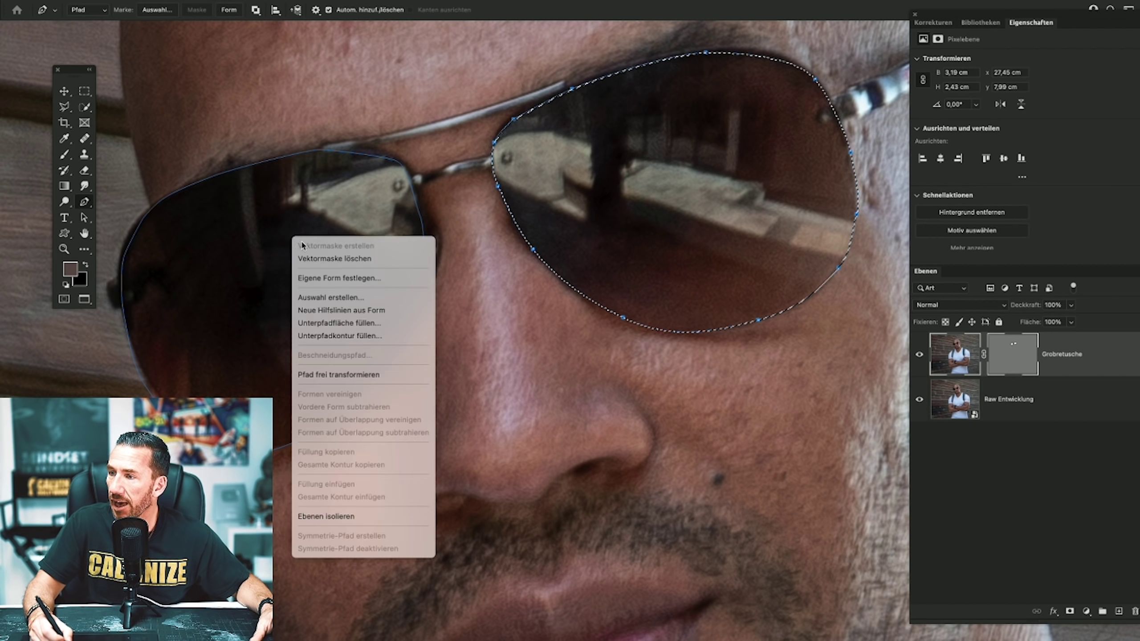
{"action": "left_click", "coordinate": [383, 299]}
{"action": "left_click", "coordinate": [478, 143]}
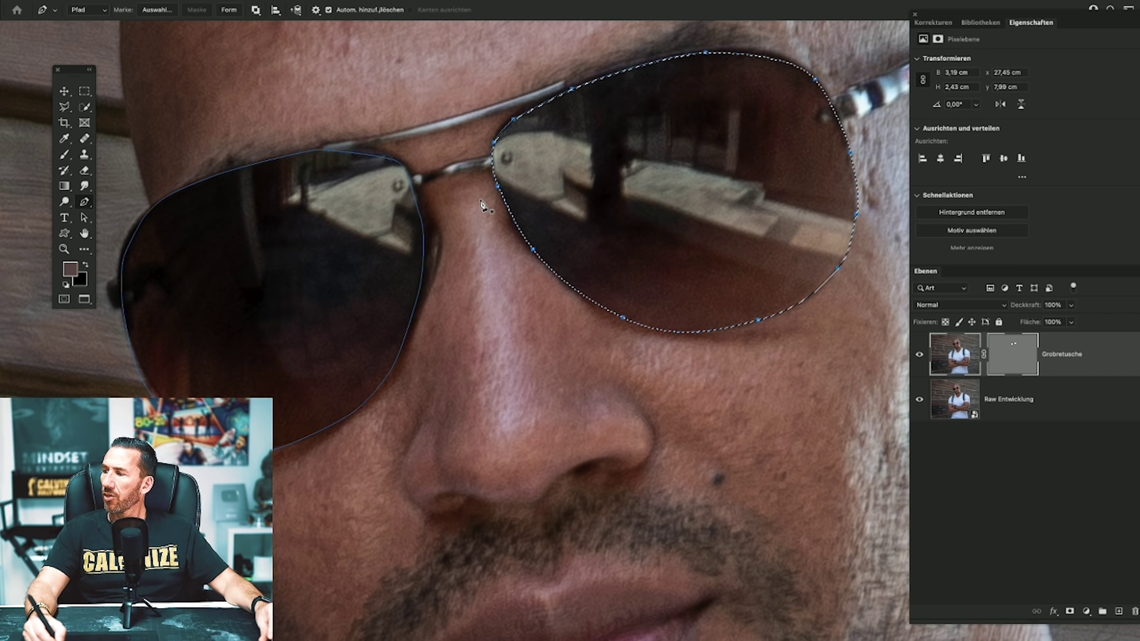
Remove the stray vector mask and extra path component by deleting and undoing.
{"action": "right_click", "coordinate": [1012, 357]}
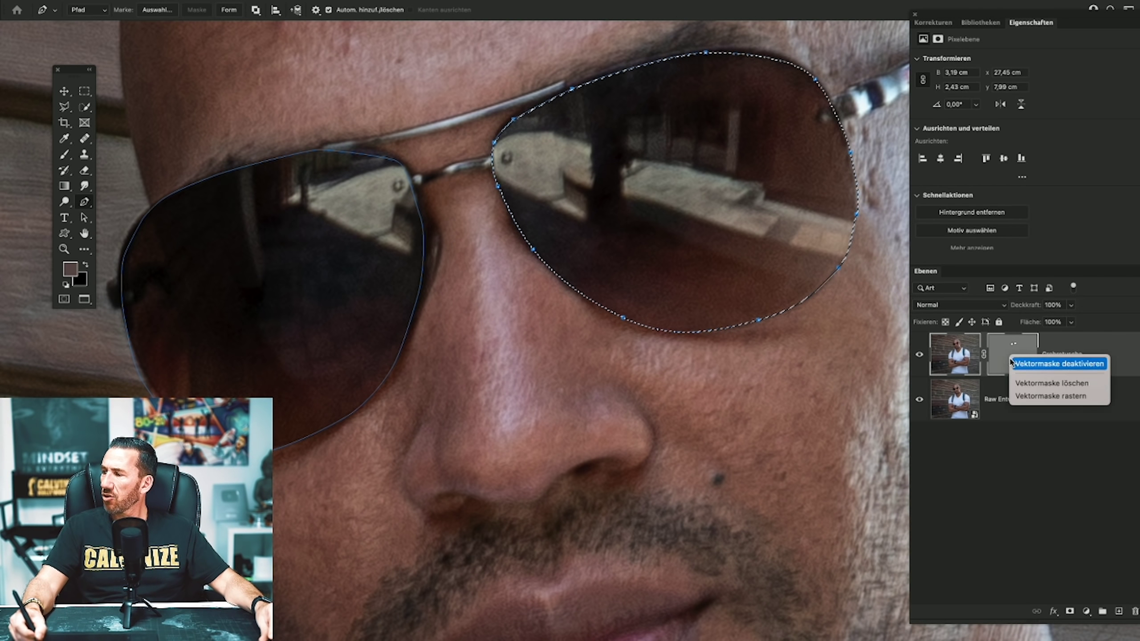
{"action": "left_click", "coordinate": [1021, 383]}
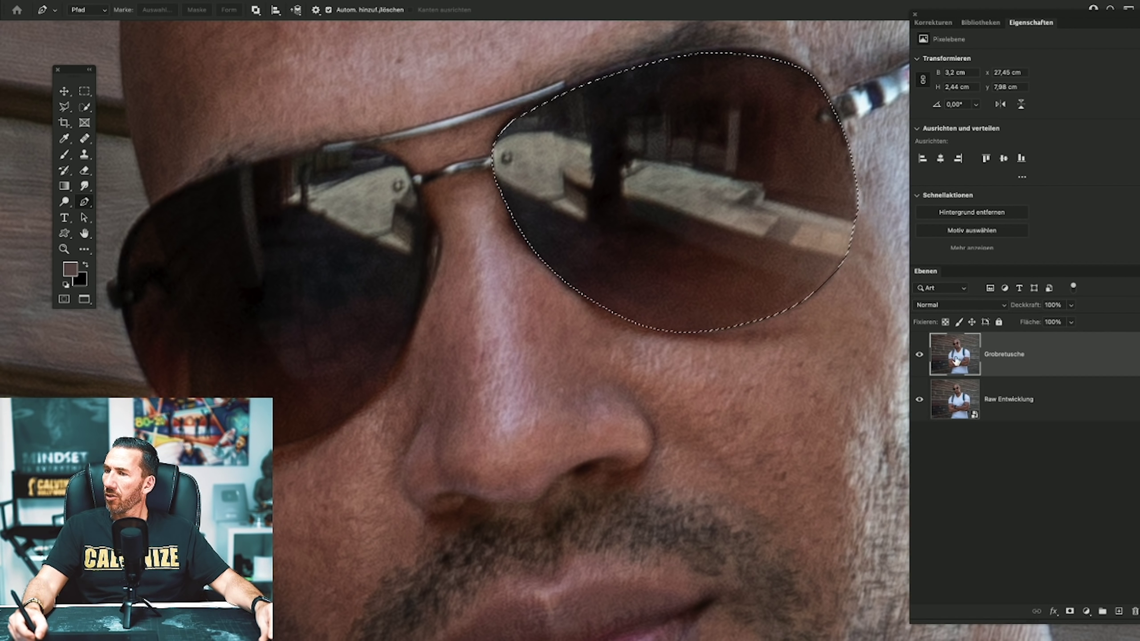
{"action": "key", "text": "super+z"}
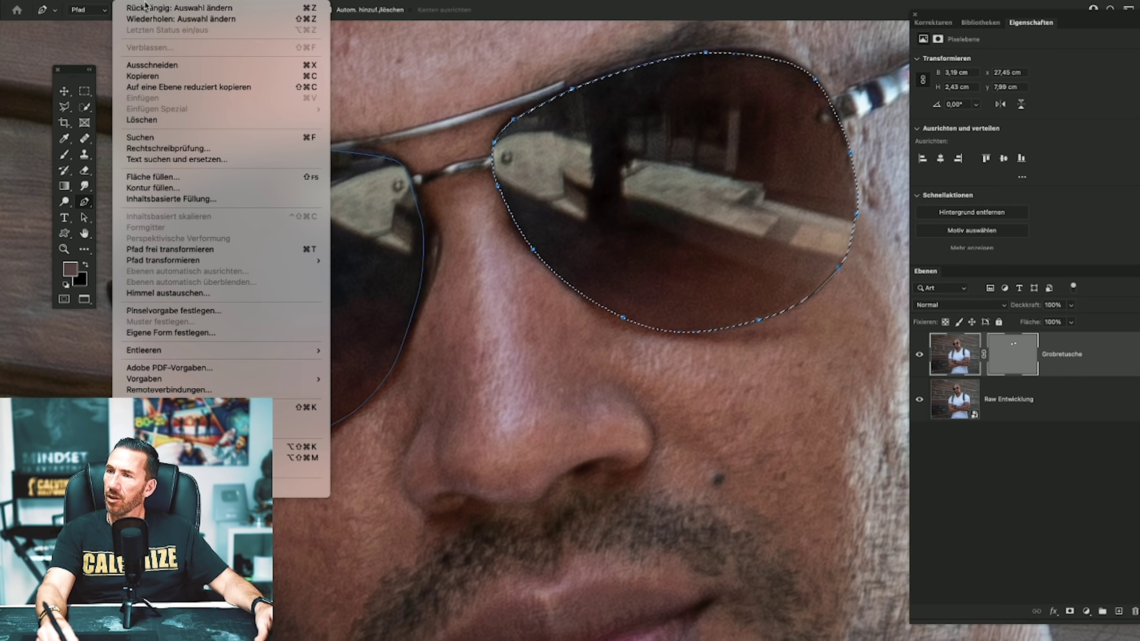
{"action": "left_click", "coordinate": [151, 9]}
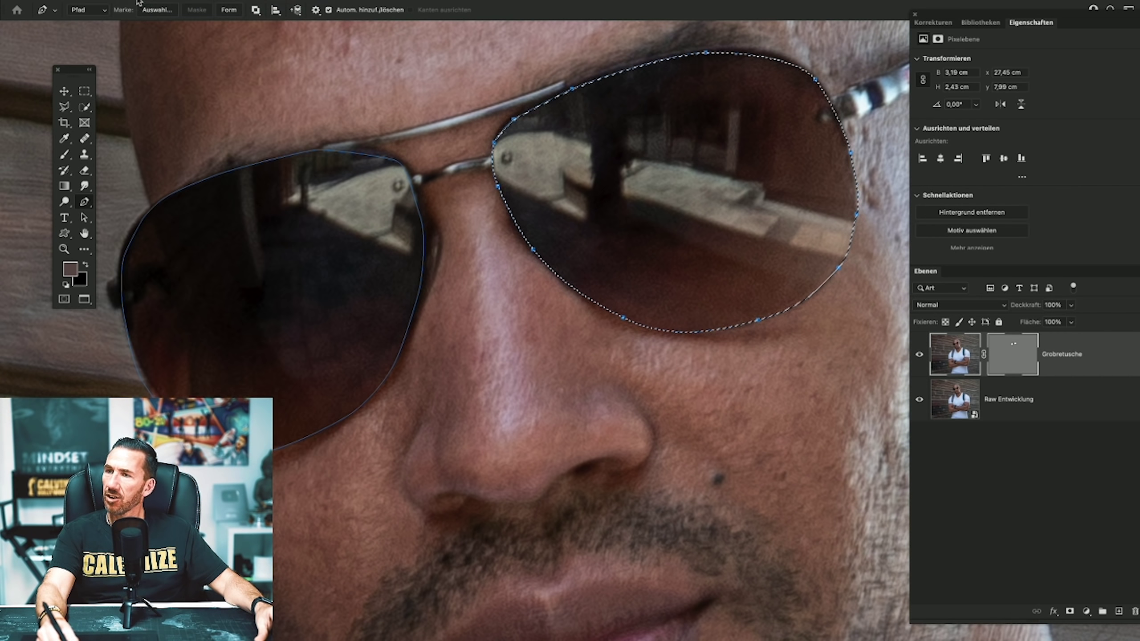
{"action": "left_click", "coordinate": [138, 3]}
{"action": "left_click", "coordinate": [145, 8]}
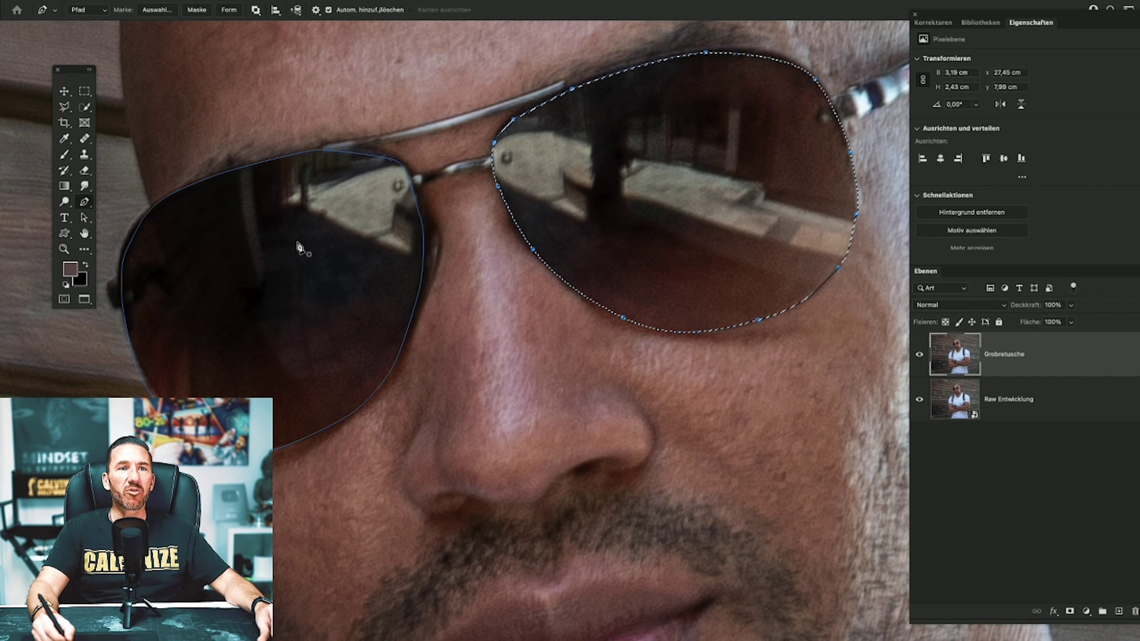
{"action": "right_click", "coordinate": [377, 167]}
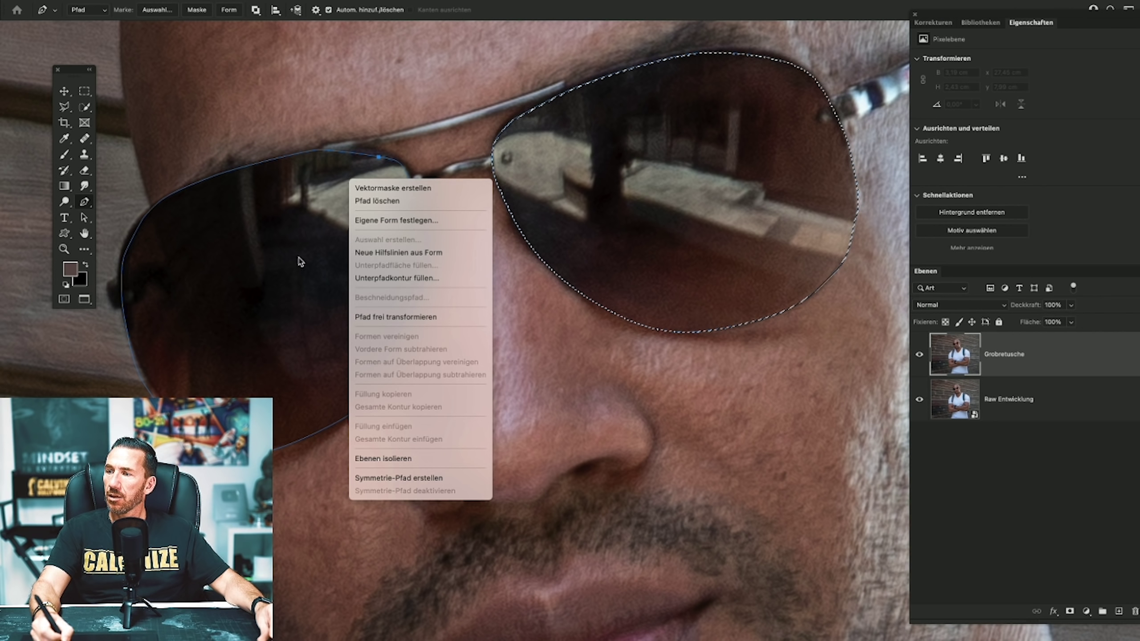
{"action": "left_click", "coordinate": [149, 1]}
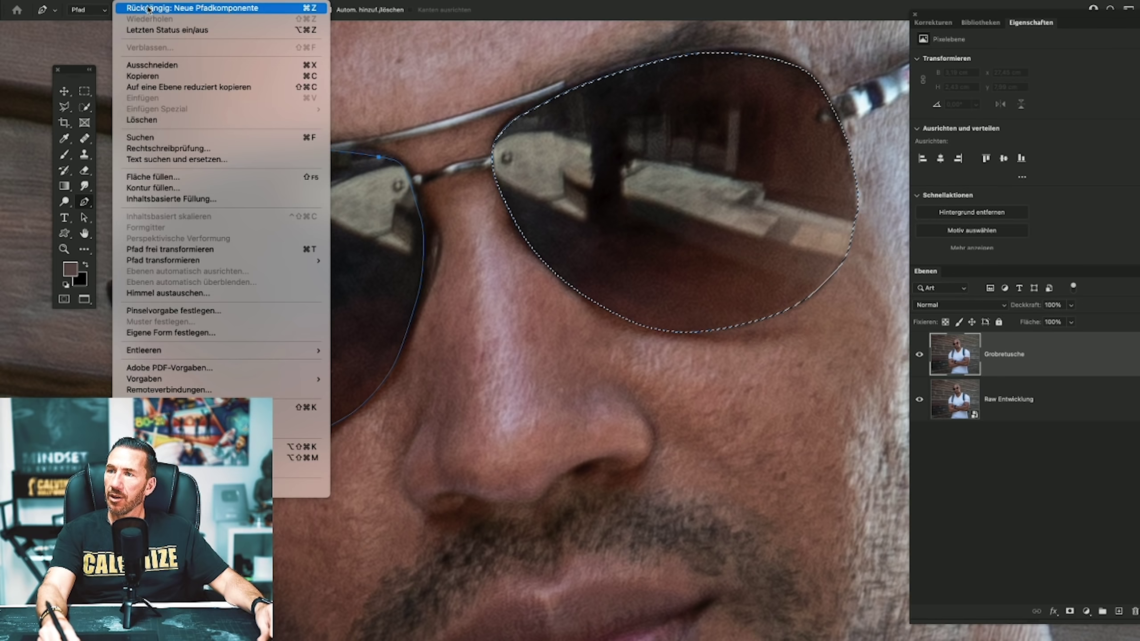
{"action": "left_click", "coordinate": [149, 8]}
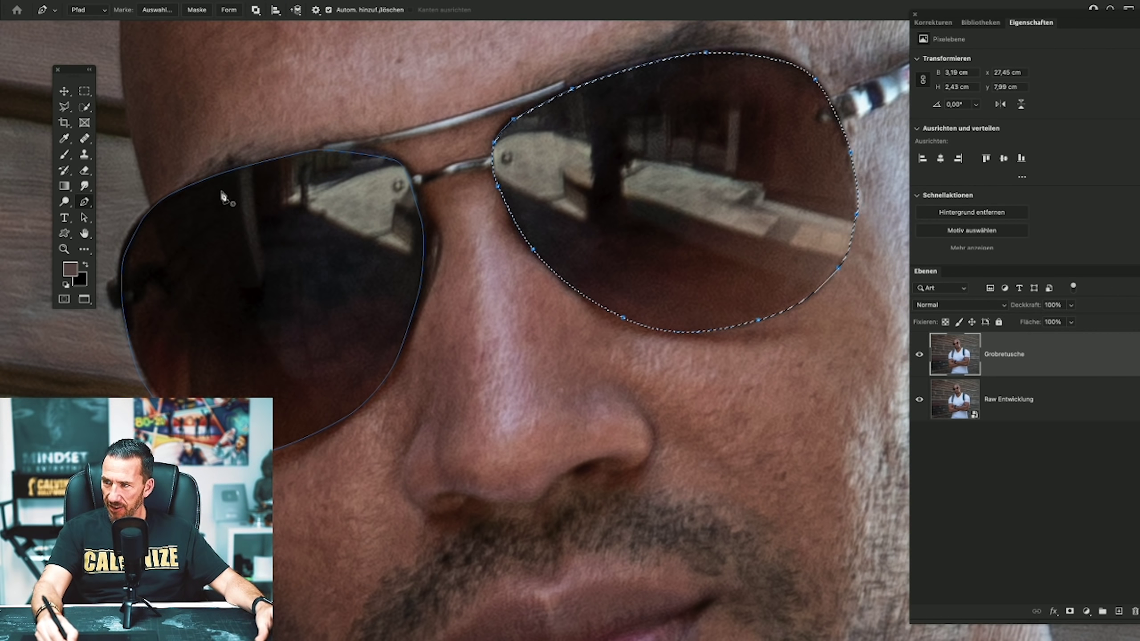
Convert the left-lens path into a selection with the Path Selection tool.
{"action": "key", "text": "a"}
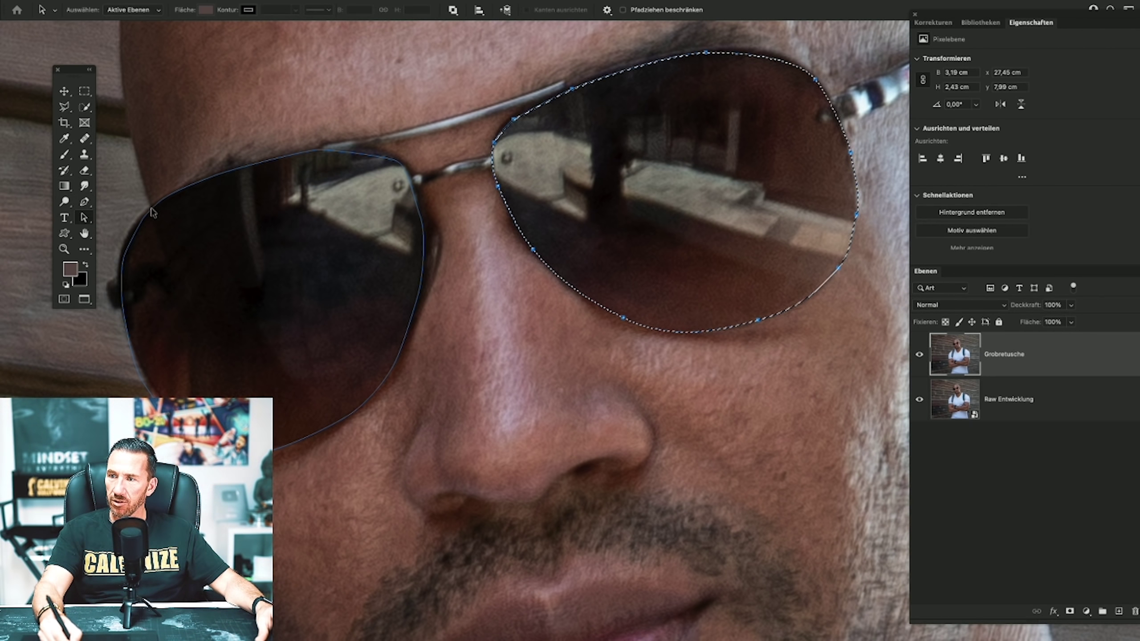
{"action": "left_click", "coordinate": [153, 212]}
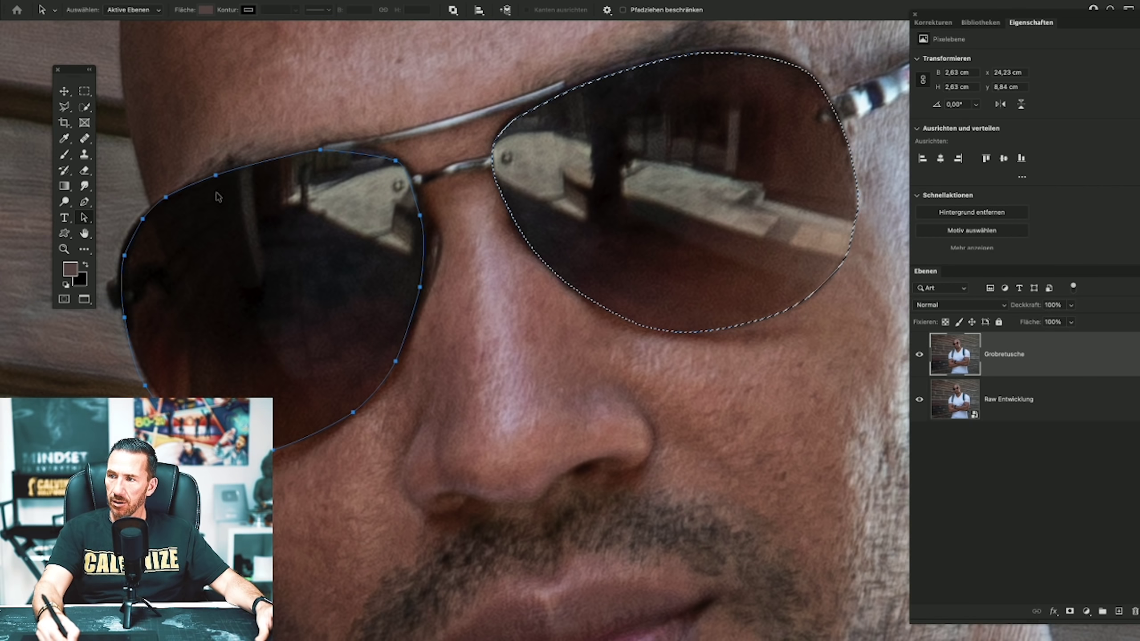
{"action": "right_click", "coordinate": [283, 229]}
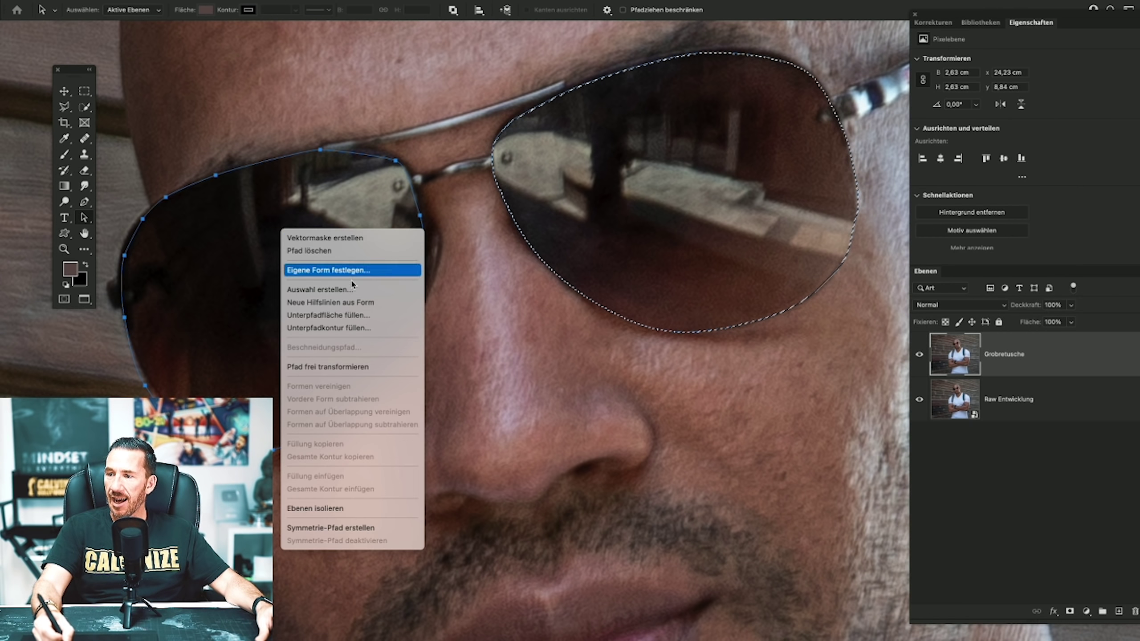
{"action": "left_click", "coordinate": [387, 290]}
{"action": "left_click", "coordinate": [453, 142]}
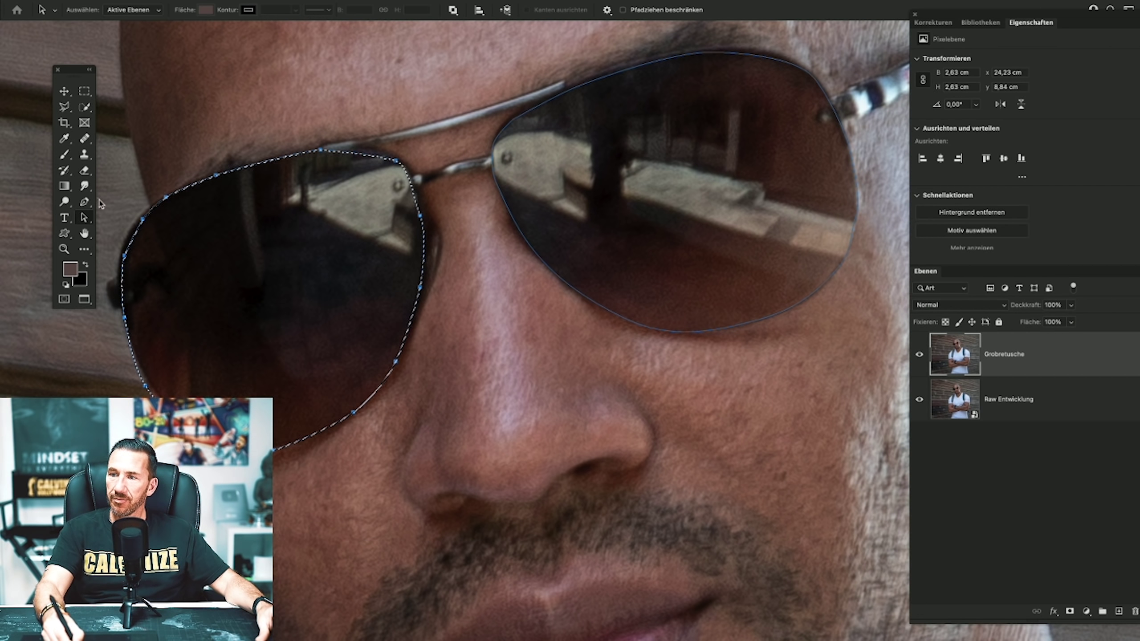
Add the right-lens path to the existing selection with anti-aliasing.
{"action": "left_click", "coordinate": [547, 106]}
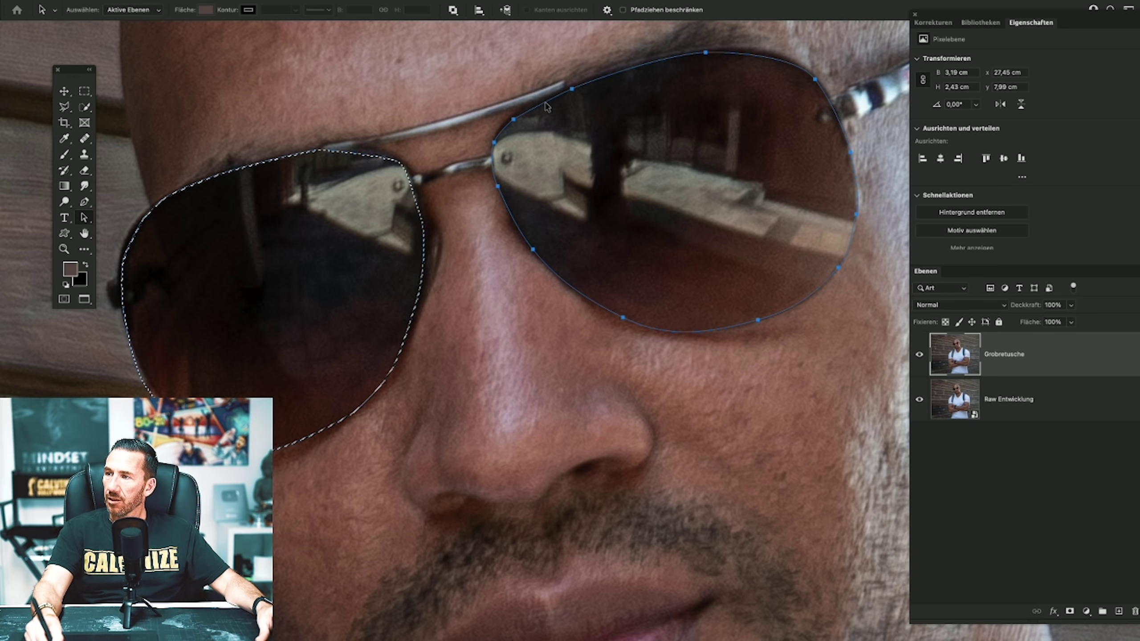
{"action": "right_click", "coordinate": [578, 147]}
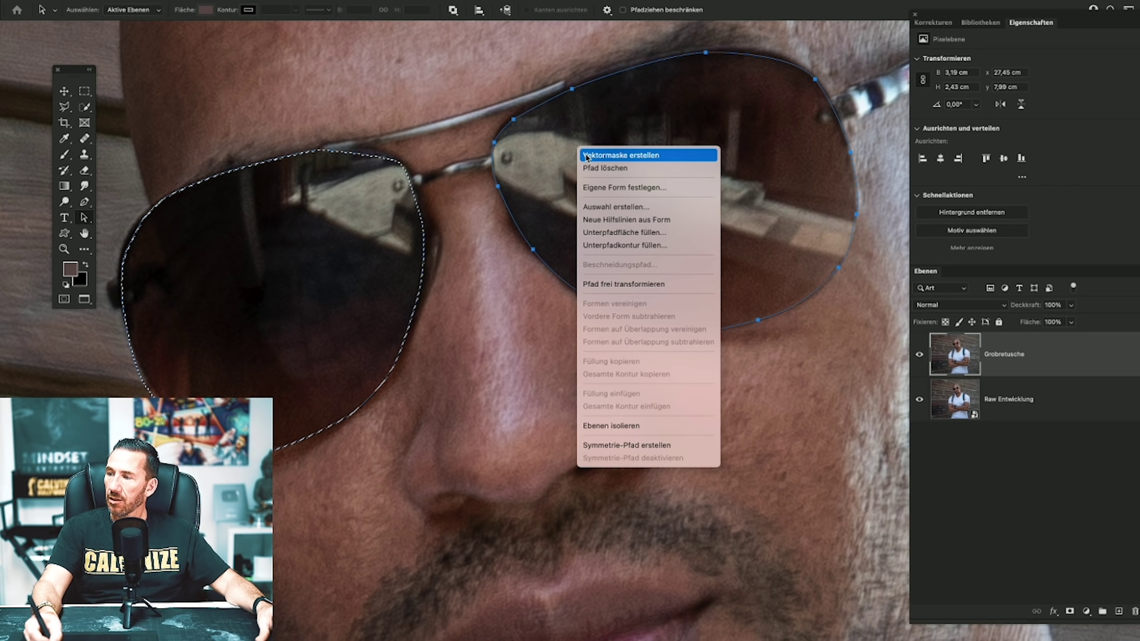
{"action": "left_click", "coordinate": [638, 207]}
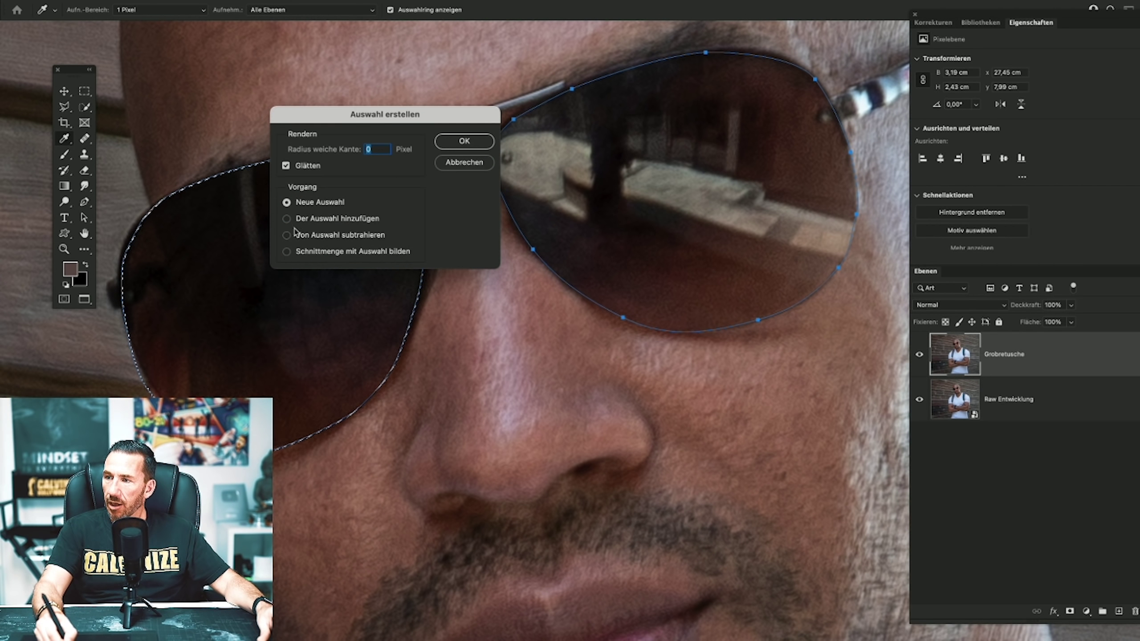
{"action": "left_click", "coordinate": [303, 218]}
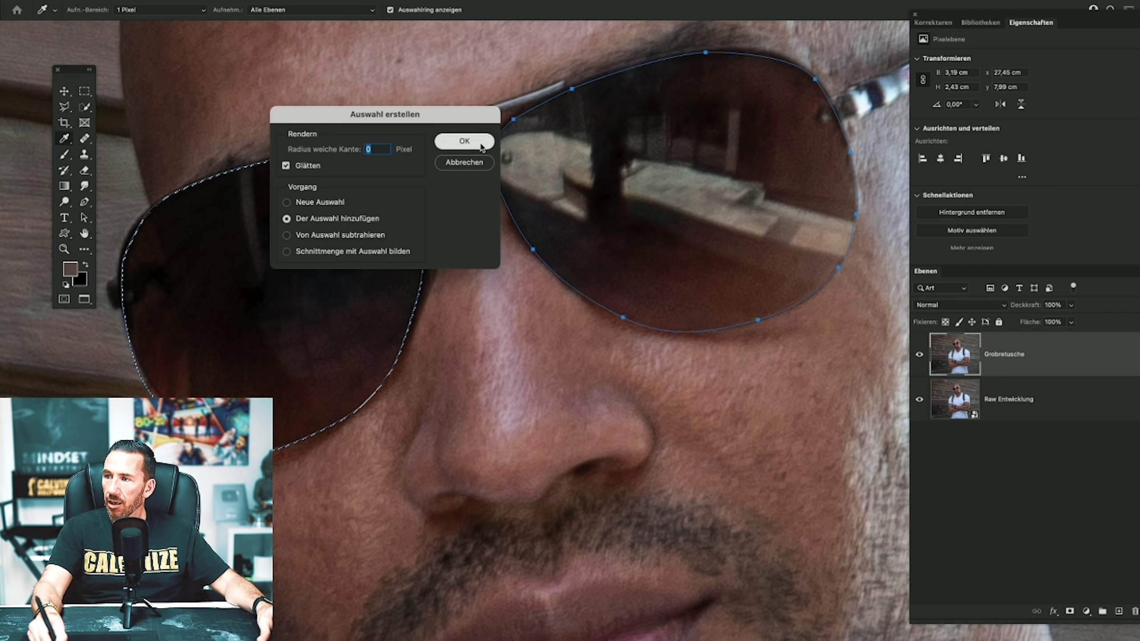
{"action": "left_click", "coordinate": [464, 141]}
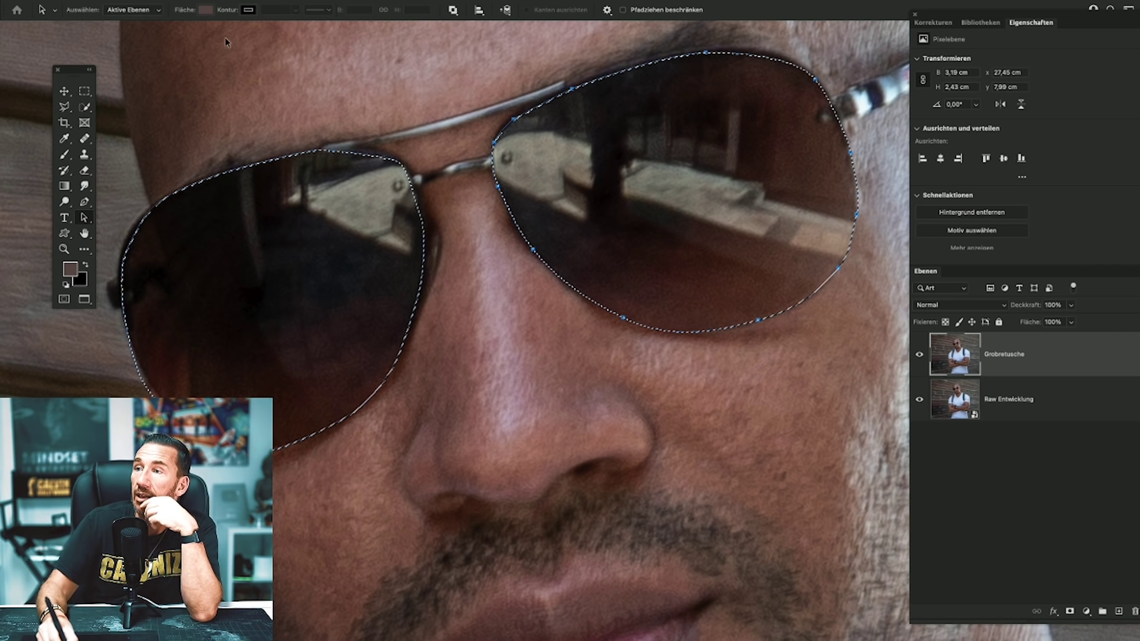
Create a gradient fill layer for the lens selection and try a first angle.
{"action": "left_click", "coordinate": [223, 8]}
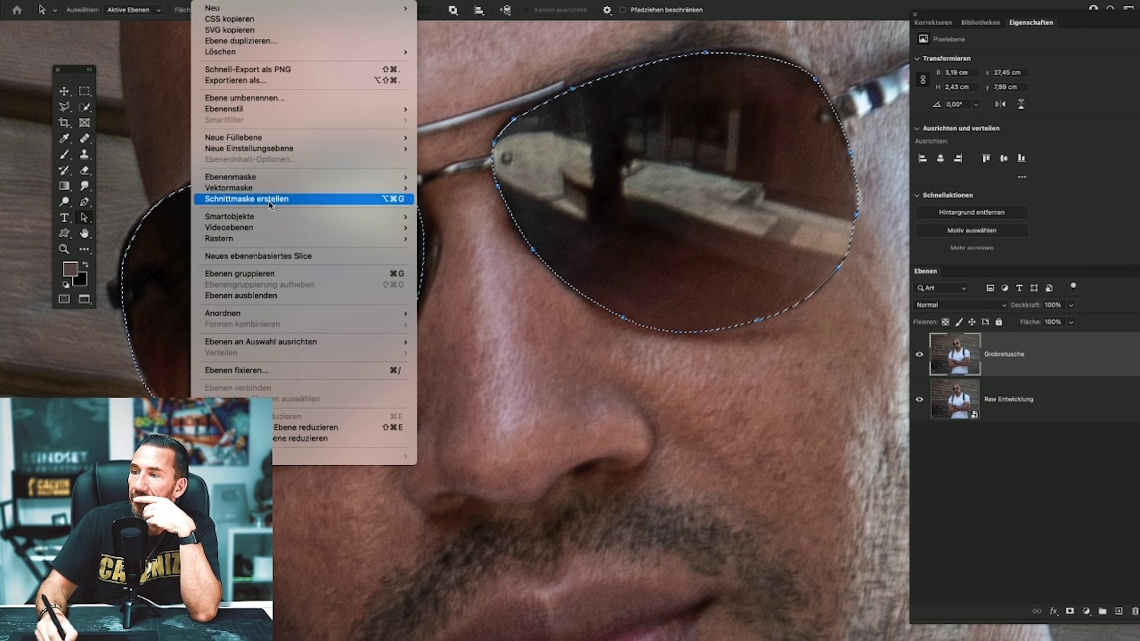
{"action": "mouse_move", "coordinate": [233, 137]}
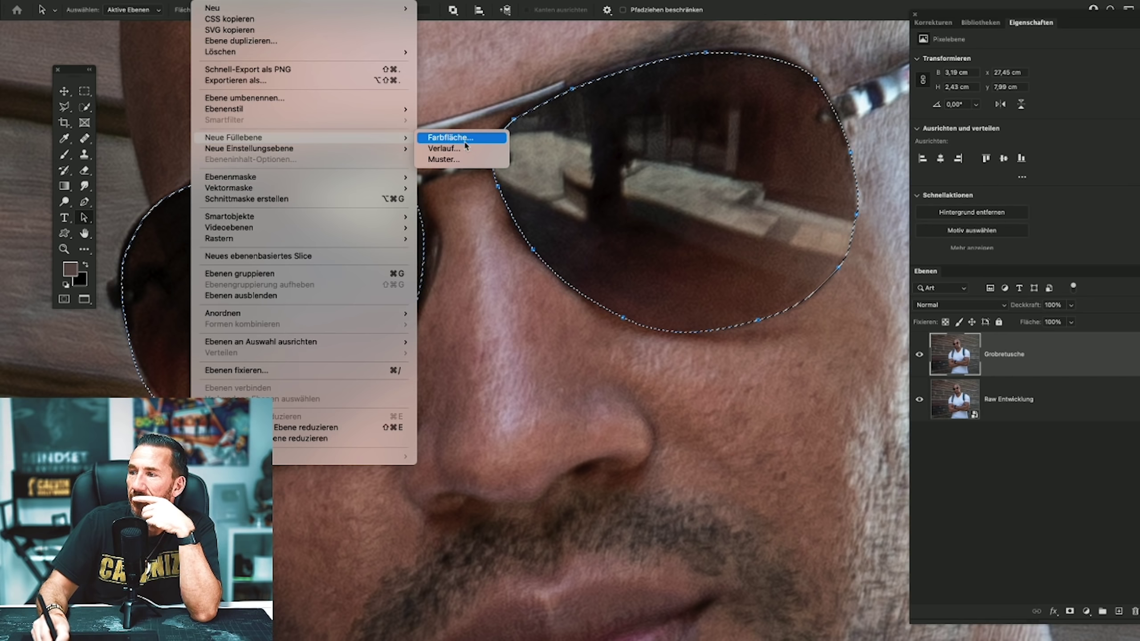
{"action": "left_click", "coordinate": [465, 148]}
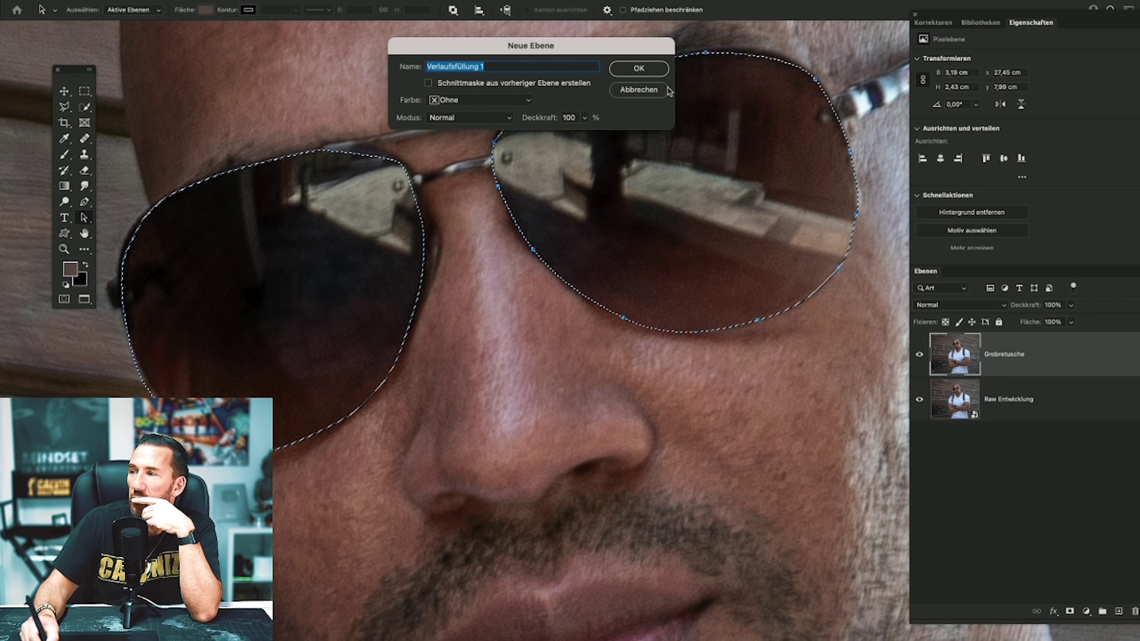
{"action": "left_click", "coordinate": [638, 70]}
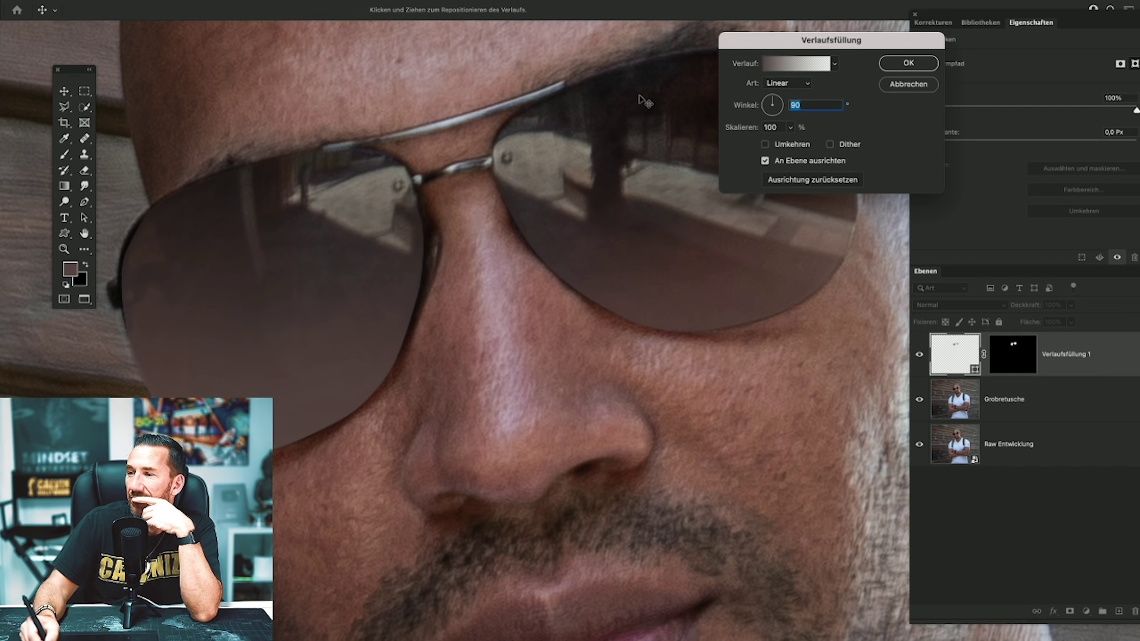
{"action": "left_click", "coordinate": [785, 97]}
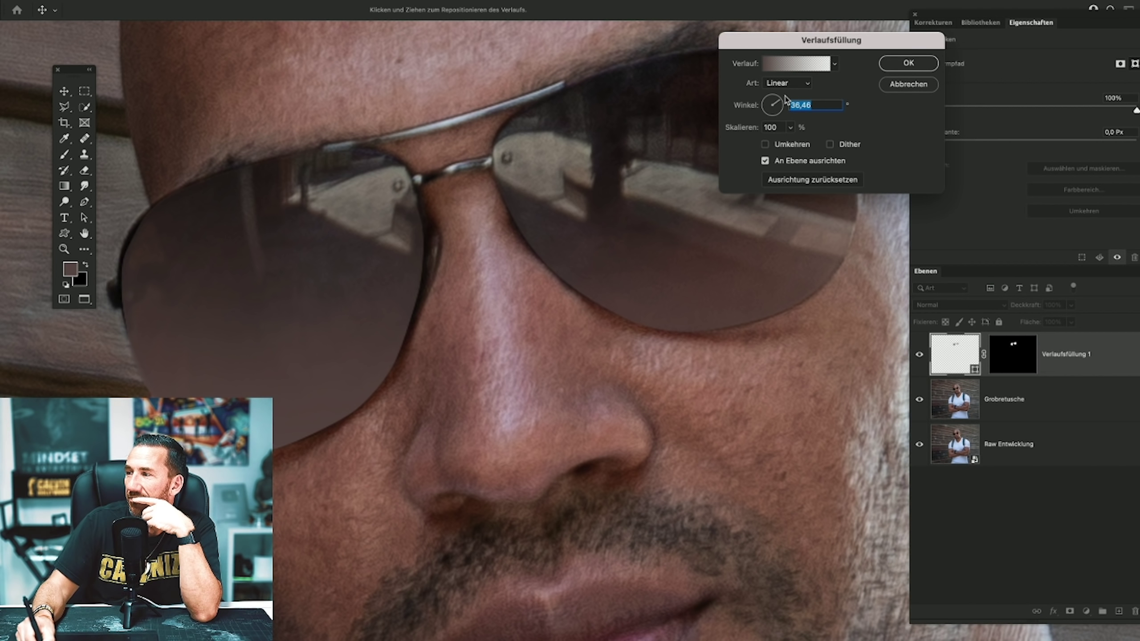
{"action": "left_click_drag", "start_coordinate": [785, 99], "coordinate": [796, 63]}
Build a dark-brown-to-white gradient, with ffffff as the right stop colour.
{"action": "left_click", "coordinate": [796, 63]}
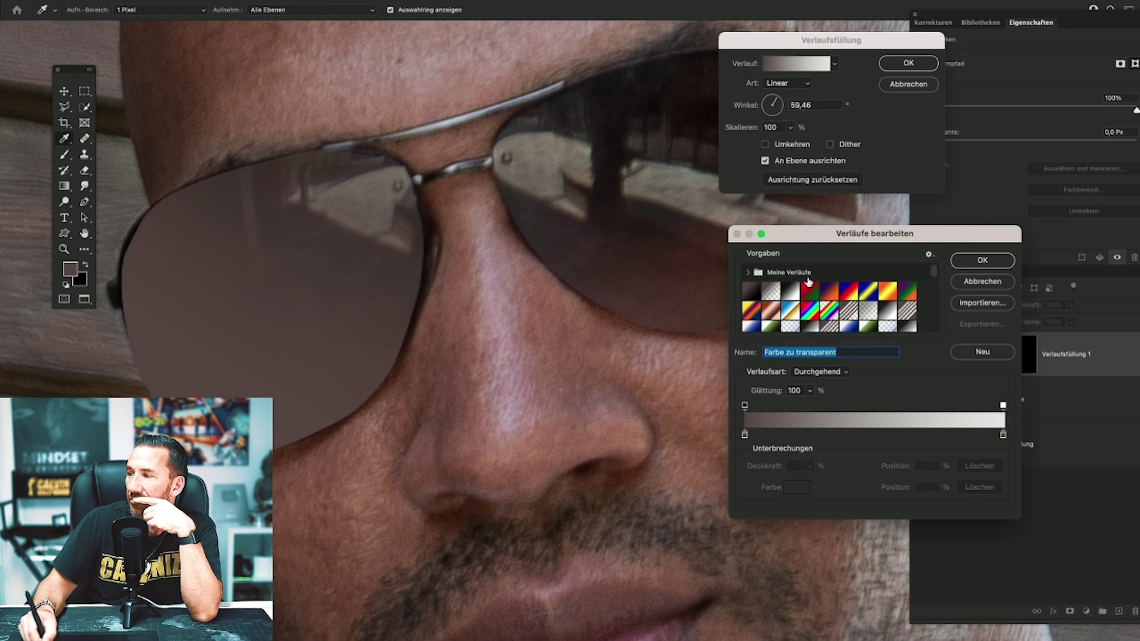
{"action": "left_click", "coordinate": [829, 291]}
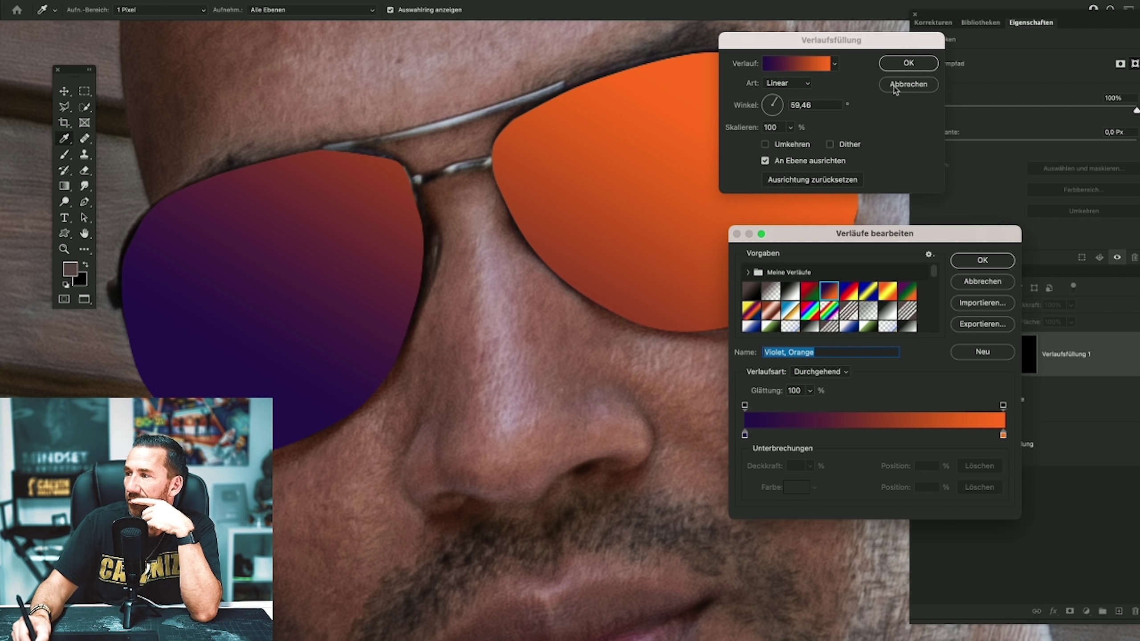
{"action": "left_click", "coordinate": [746, 435]}
{"action": "left_click", "coordinate": [790, 488]}
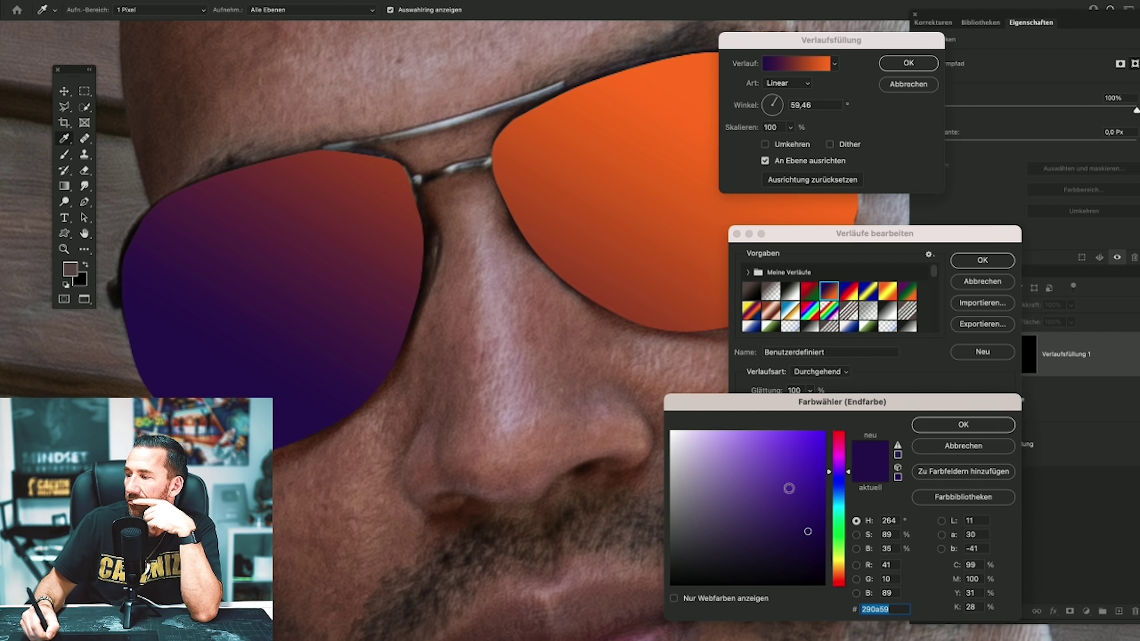
{"action": "mouse_move", "coordinate": [835, 570]}
{"action": "left_mouse_down"}
{"action": "mouse_move", "coordinate": [841, 578]}
{"action": "mouse_move", "coordinate": [799, 548]}
{"action": "mouse_move", "coordinate": [812, 569]}
{"action": "left_mouse_up"}
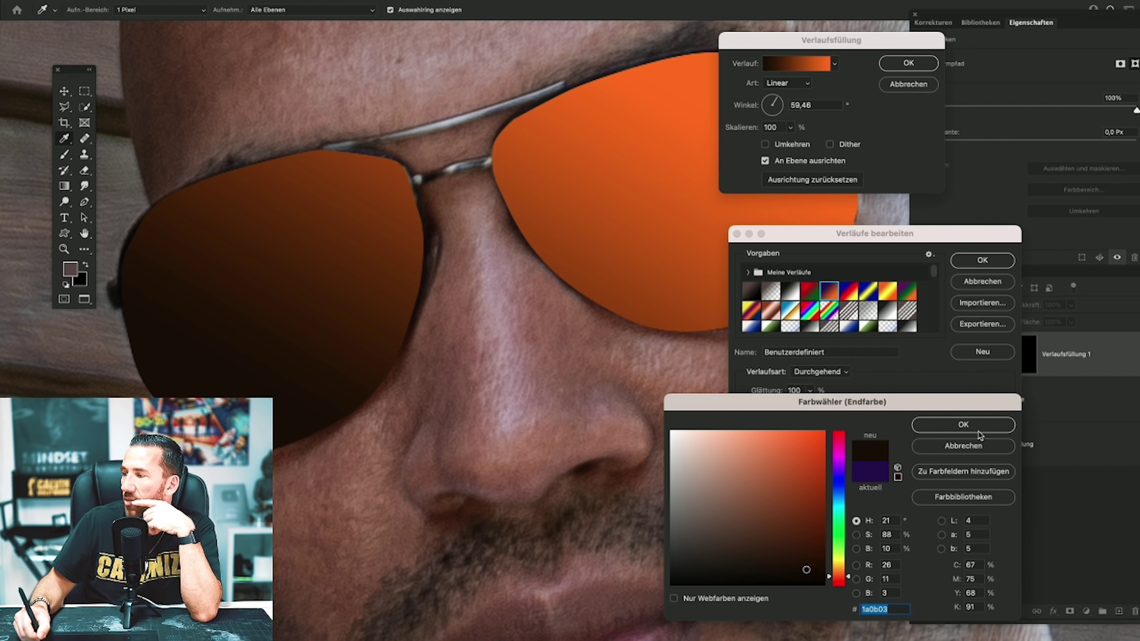
{"action": "left_click", "coordinate": [987, 424]}
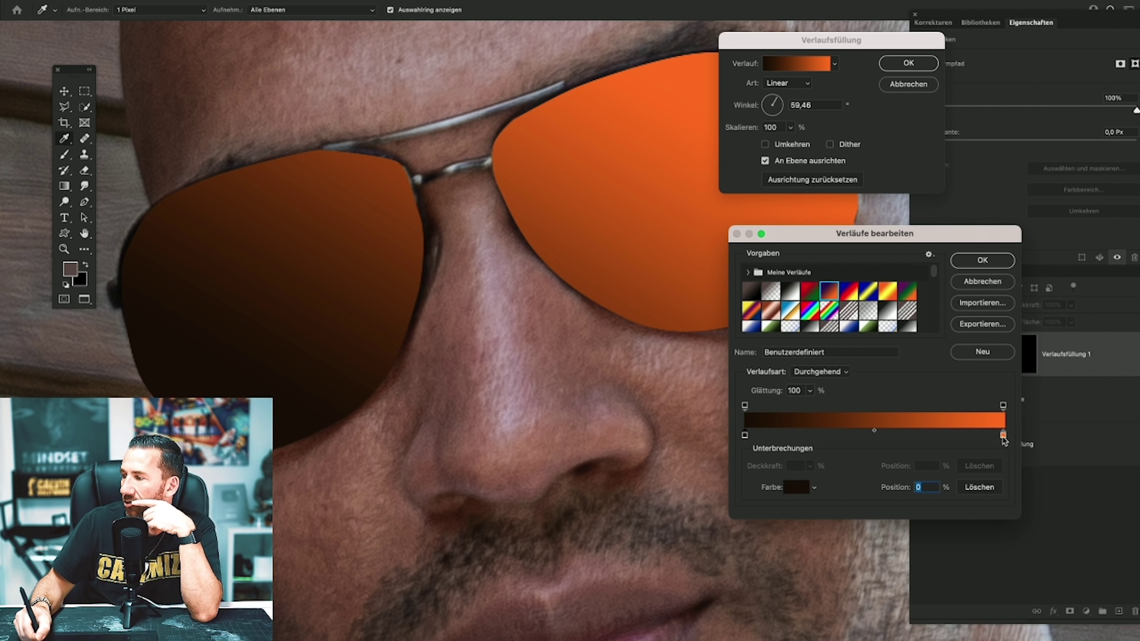
{"action": "left_click", "coordinate": [1002, 437]}
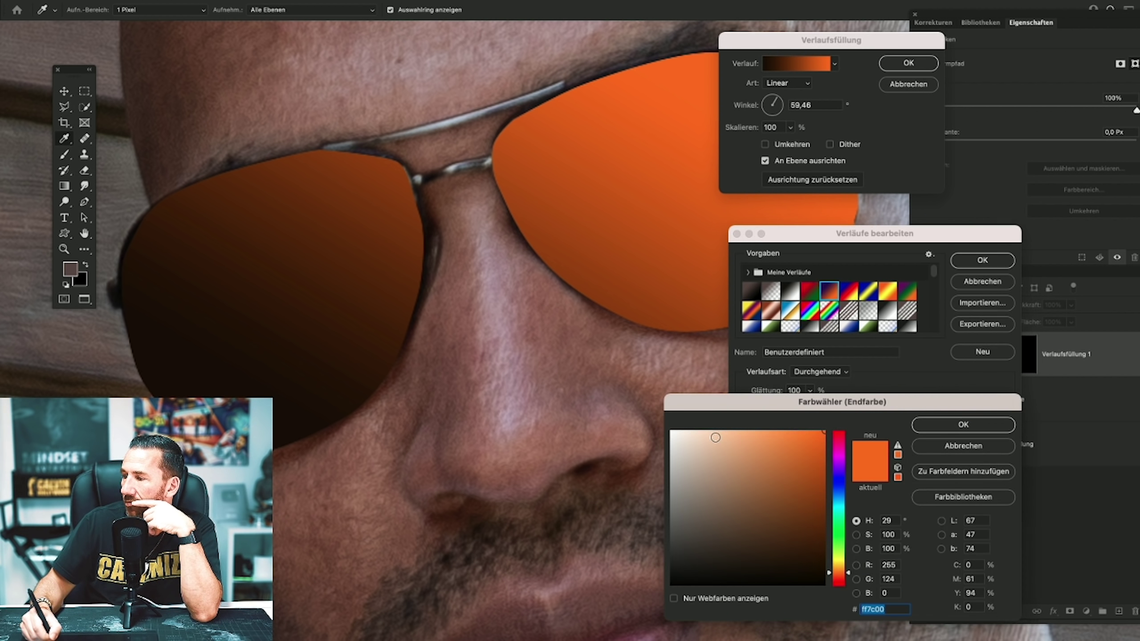
{"action": "type", "text": "ffffff"}
{"action": "left_click", "coordinate": [964, 425]}
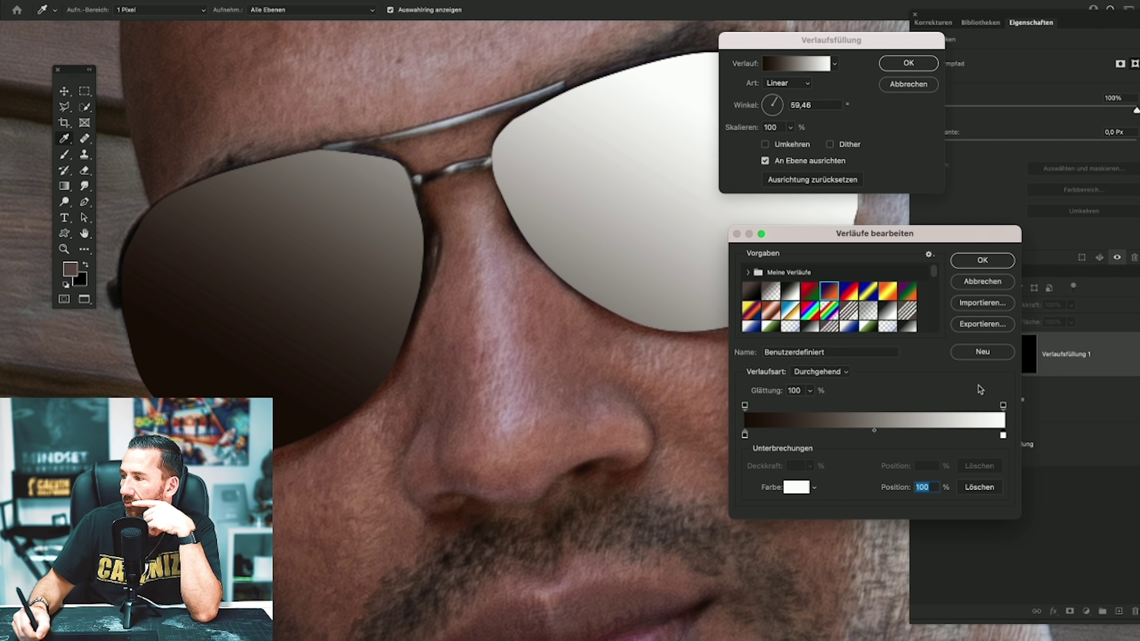
{"action": "left_click", "coordinate": [980, 266]}
Adjust angle and scale, ending at Scale 100% with a vertical gradient.
{"action": "left_click", "coordinate": [780, 100]}
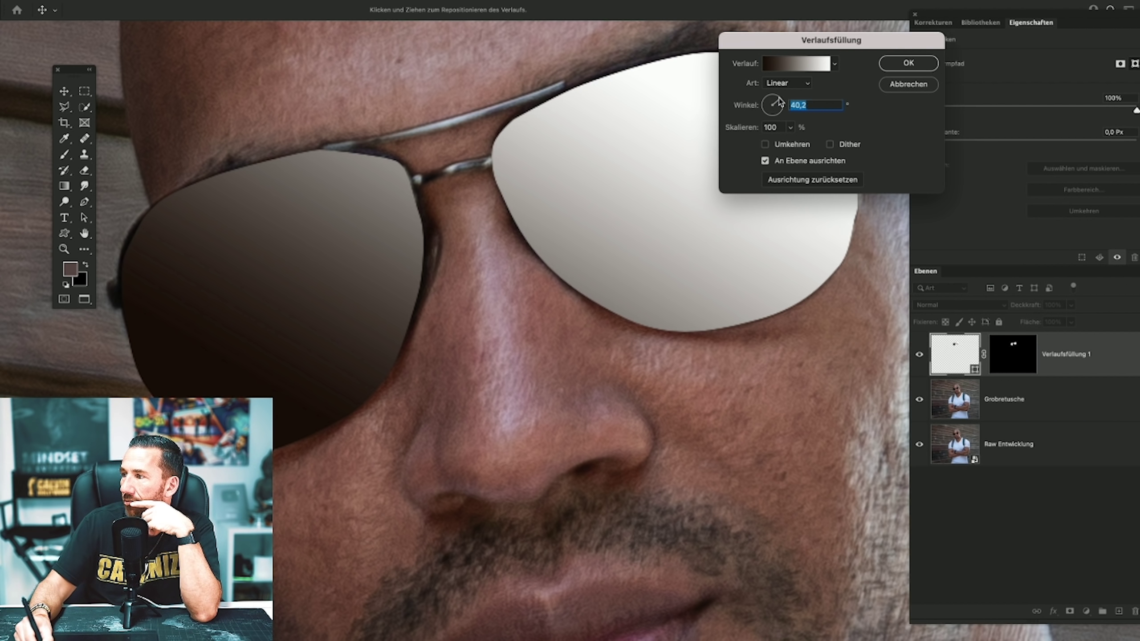
{"action": "left_click_drag", "start_coordinate": [769, 96], "coordinate": [774, 96]}
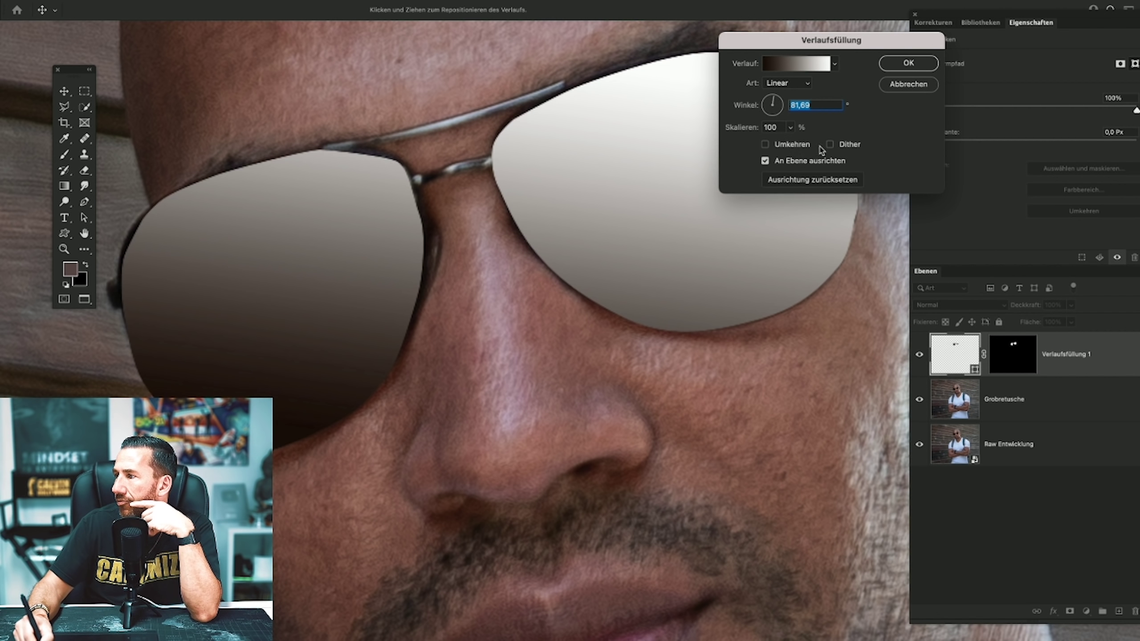
{"action": "left_click", "coordinate": [803, 69]}
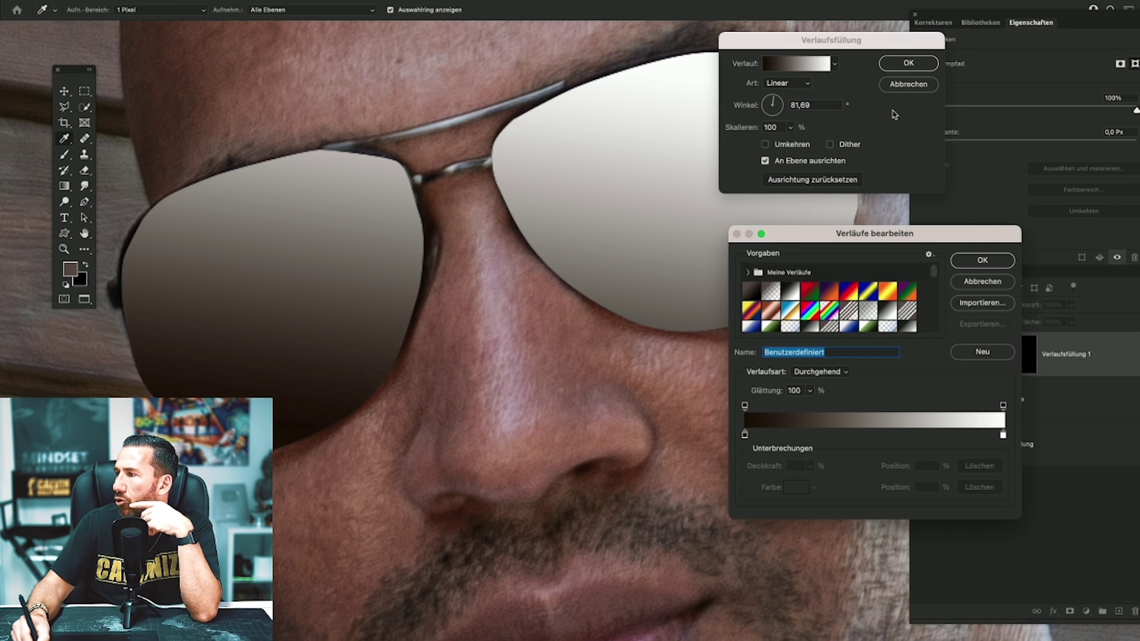
{"action": "left_click", "coordinate": [980, 261]}
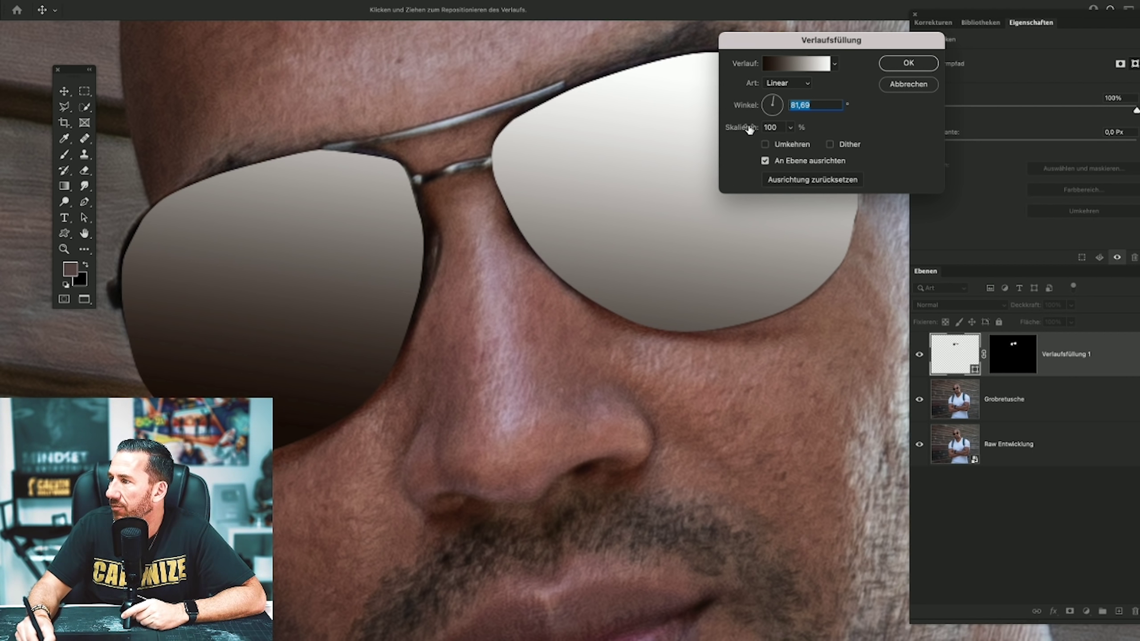
{"action": "double_click", "coordinate": [771, 127]}
{"action": "type", "text": "790"}
{"action": "left_click_drag", "start_coordinate": [735, 128], "coordinate": [749, 130]}
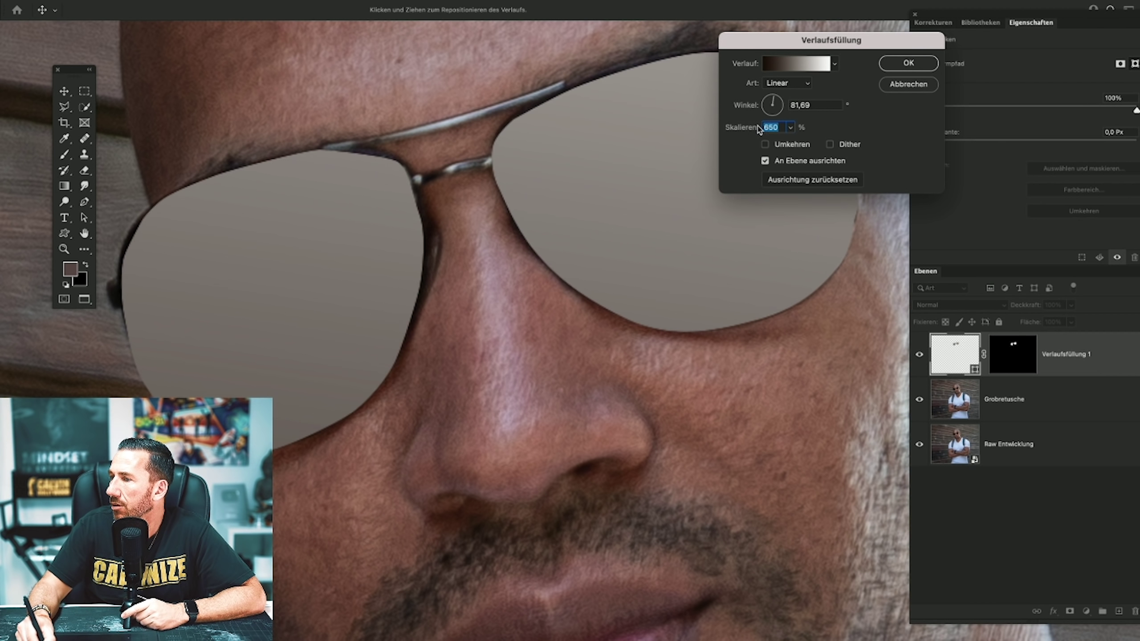
{"action": "left_click_drag", "start_coordinate": [763, 128], "coordinate": [757, 131]}
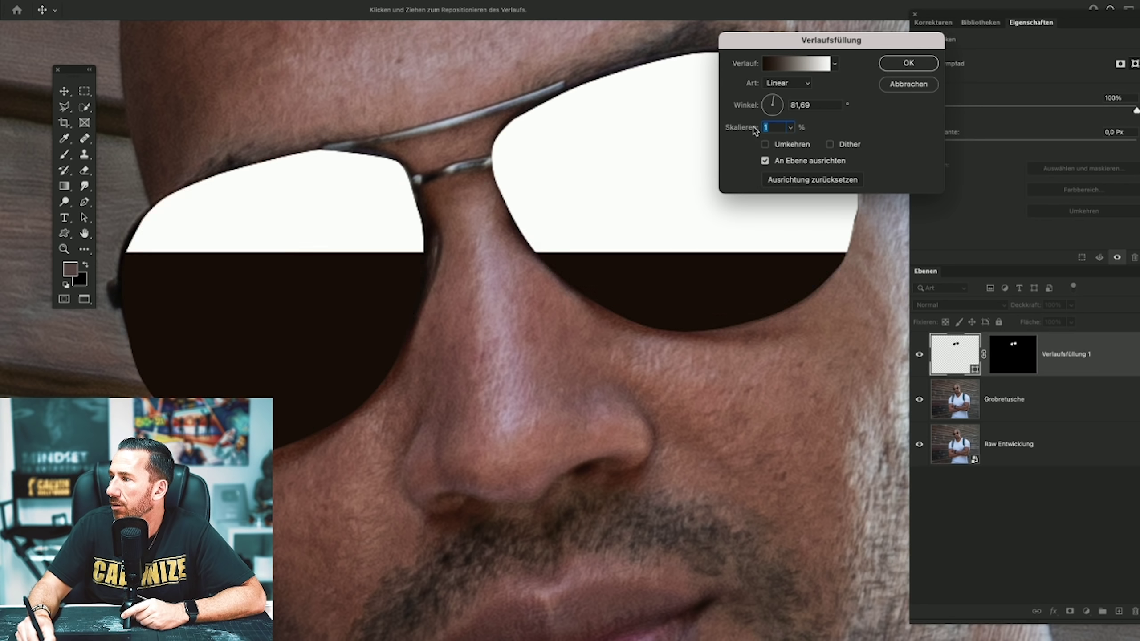
{"action": "type", "text": "100"}
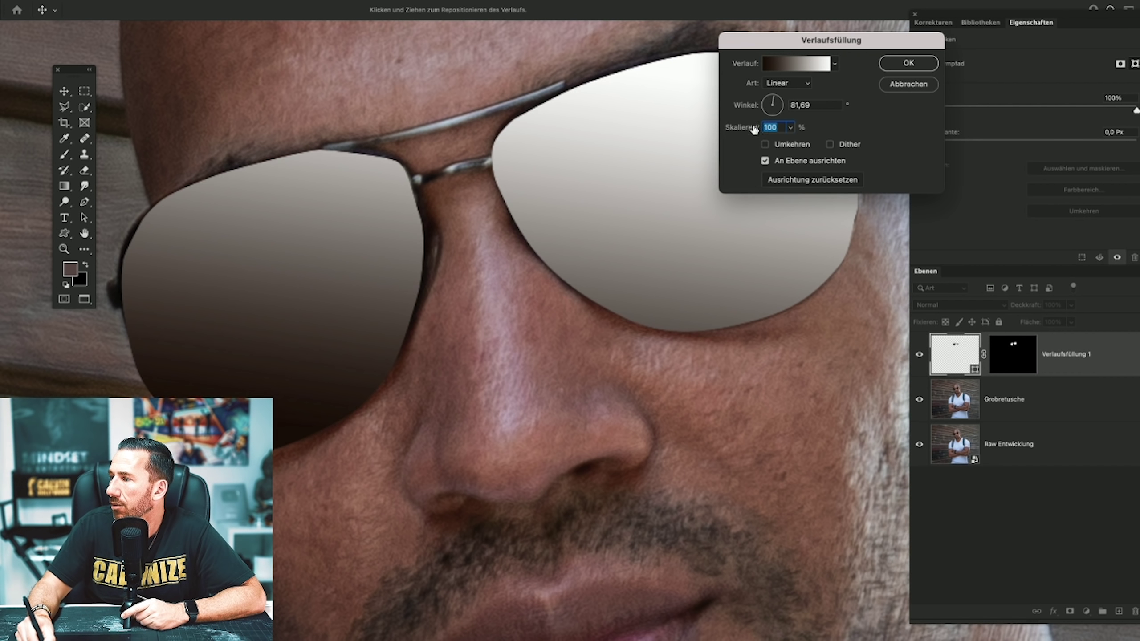
{"action": "key", "text": "Tab"}
{"action": "left_click_drag", "start_coordinate": [774, 102], "coordinate": [771, 100]}
Apply the gradient fill and blend it in Weiches Licht, then Hartes Licht.
{"action": "left_click", "coordinate": [916, 64]}
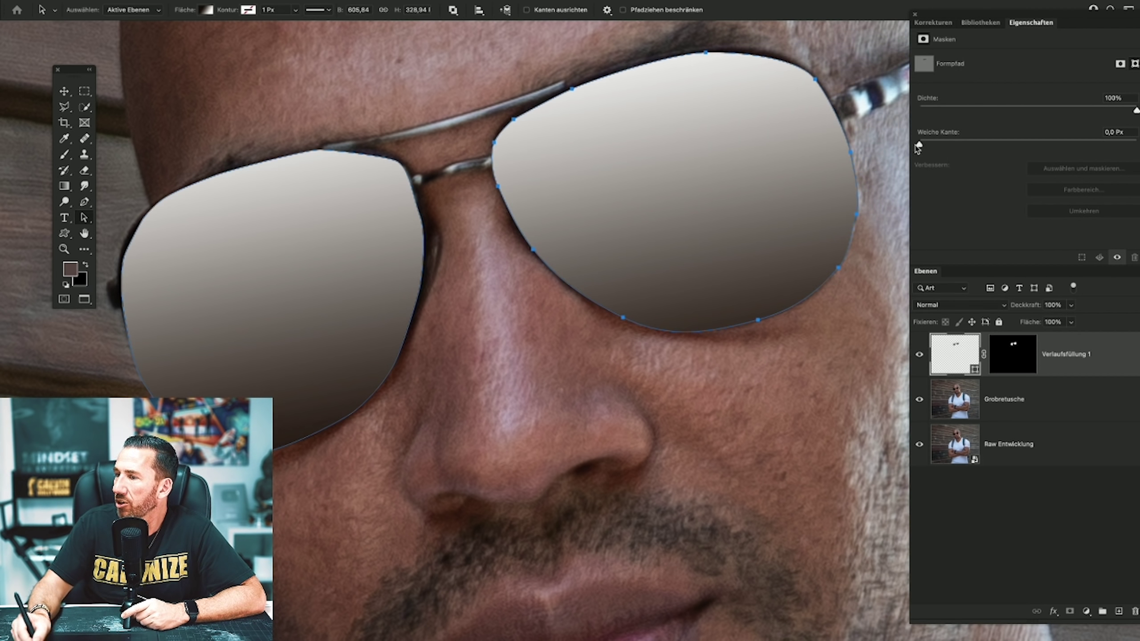
{"action": "left_click", "coordinate": [961, 305]}
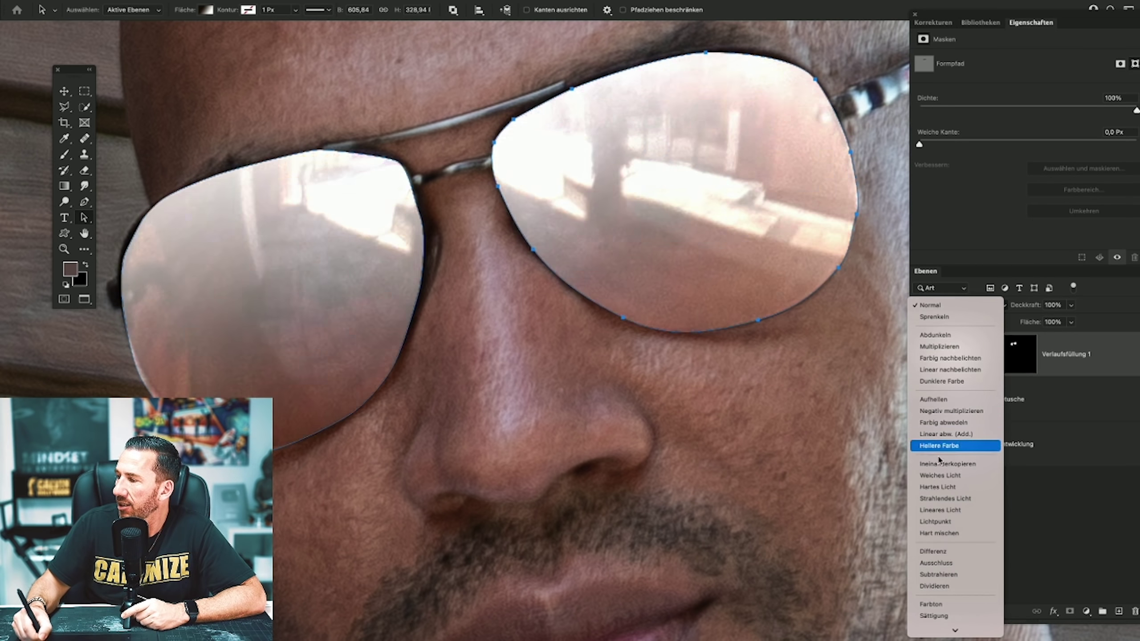
{"action": "left_click", "coordinate": [946, 477]}
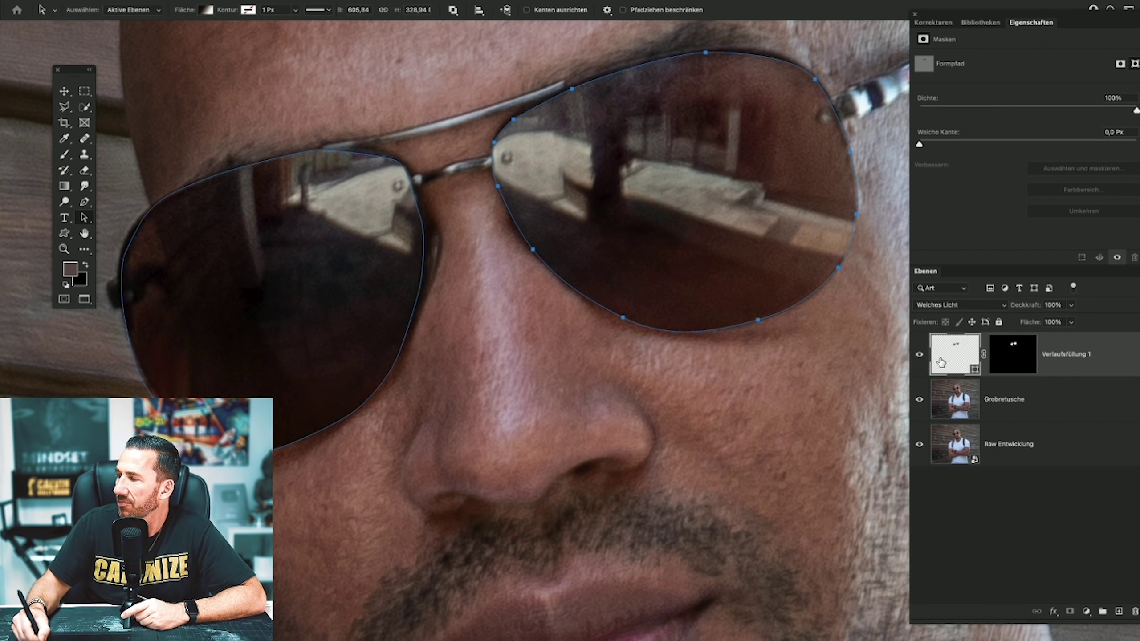
{"action": "left_click", "coordinate": [919, 356]}
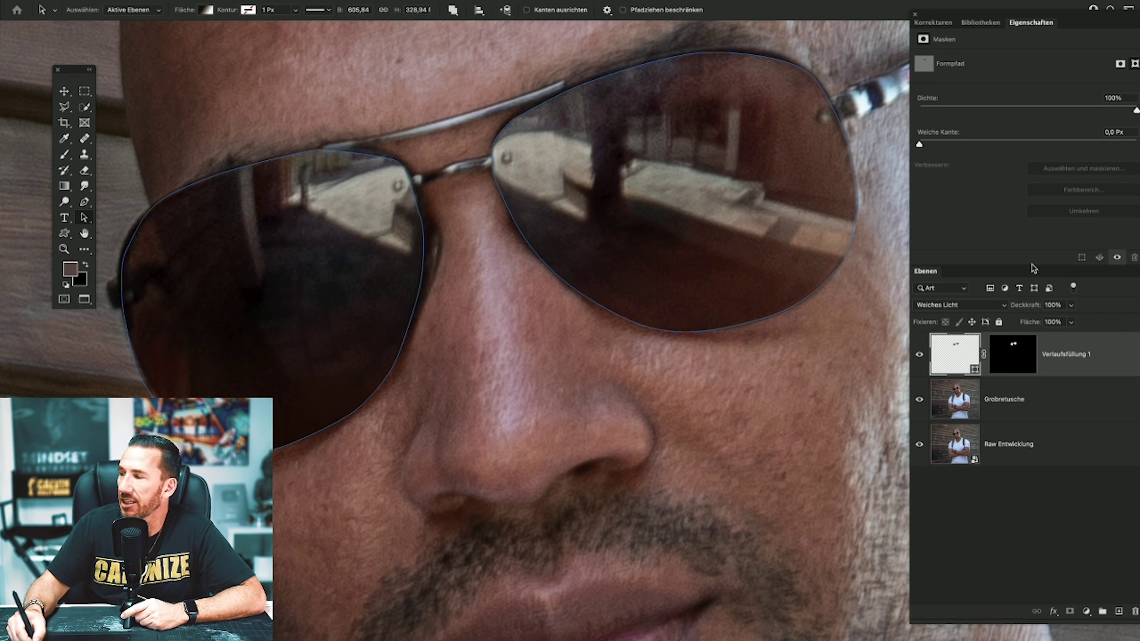
{"action": "left_click", "coordinate": [950, 304]}
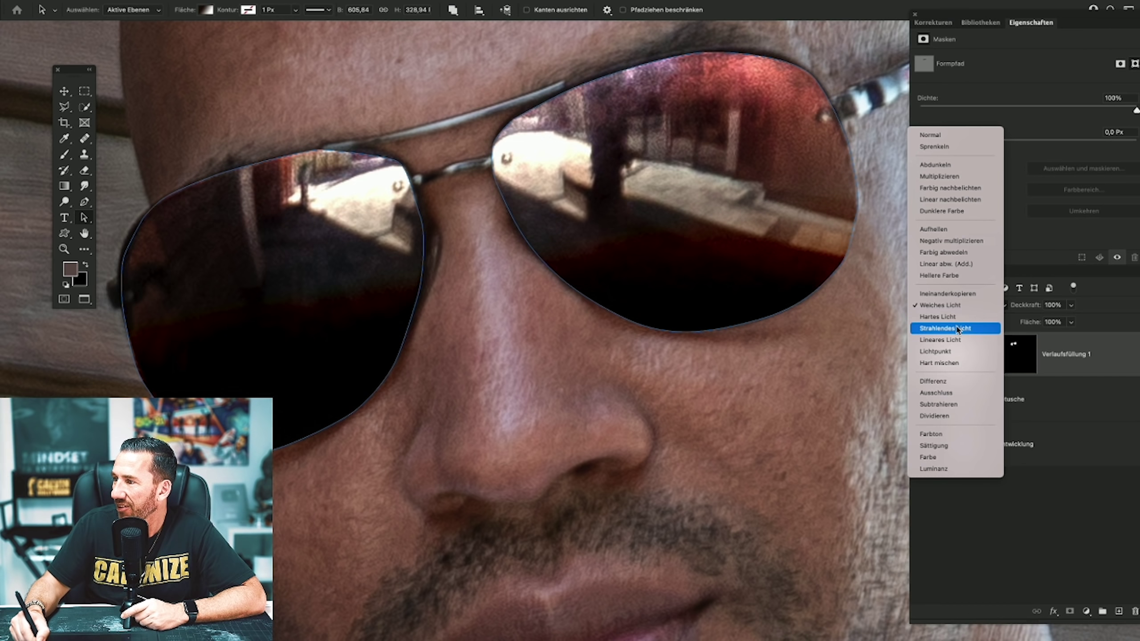
{"action": "left_click", "coordinate": [961, 317]}
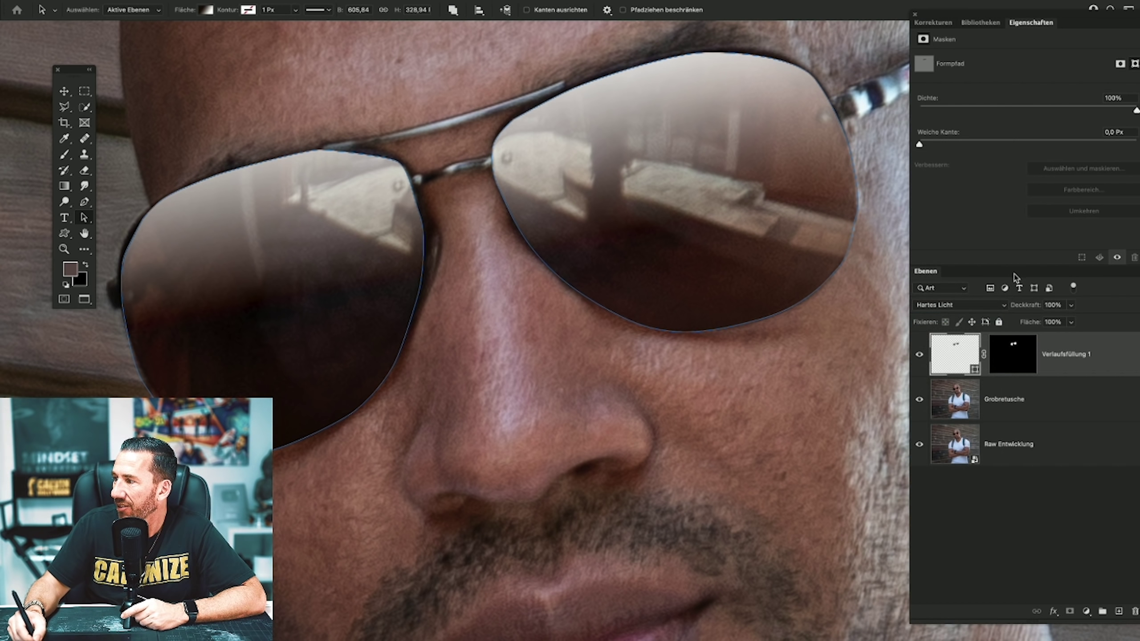
Zoom out to the portrait, toggle the gradient layer's visibility, and reopen its fill settings.
{"action": "key", "text": "z"}
{"action": "left_click", "coordinate": [530, 279], "text": "alt"}
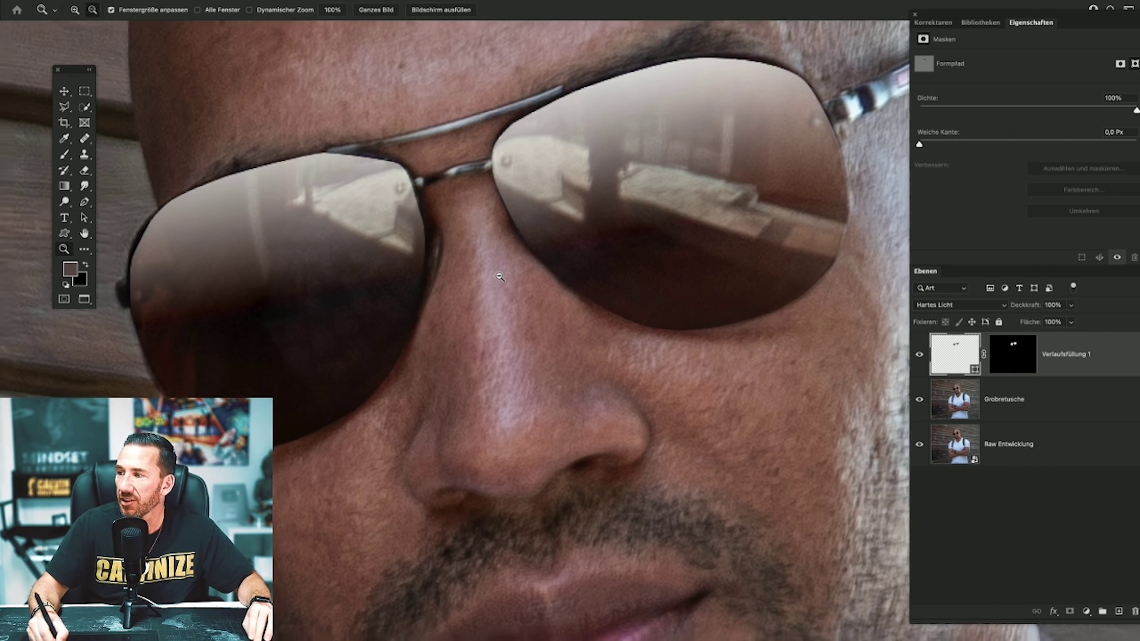
{"action": "scroll", "coordinate": [530, 270], "scroll_direction": "down", "scroll_amount": 2}
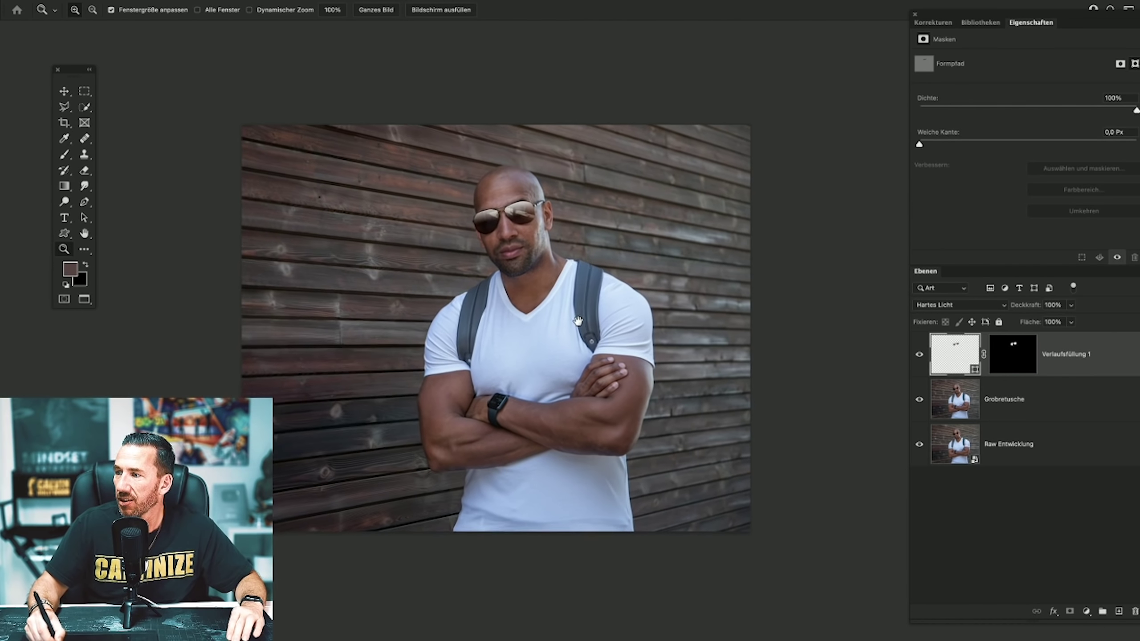
{"action": "left_click", "coordinate": [540, 227]}
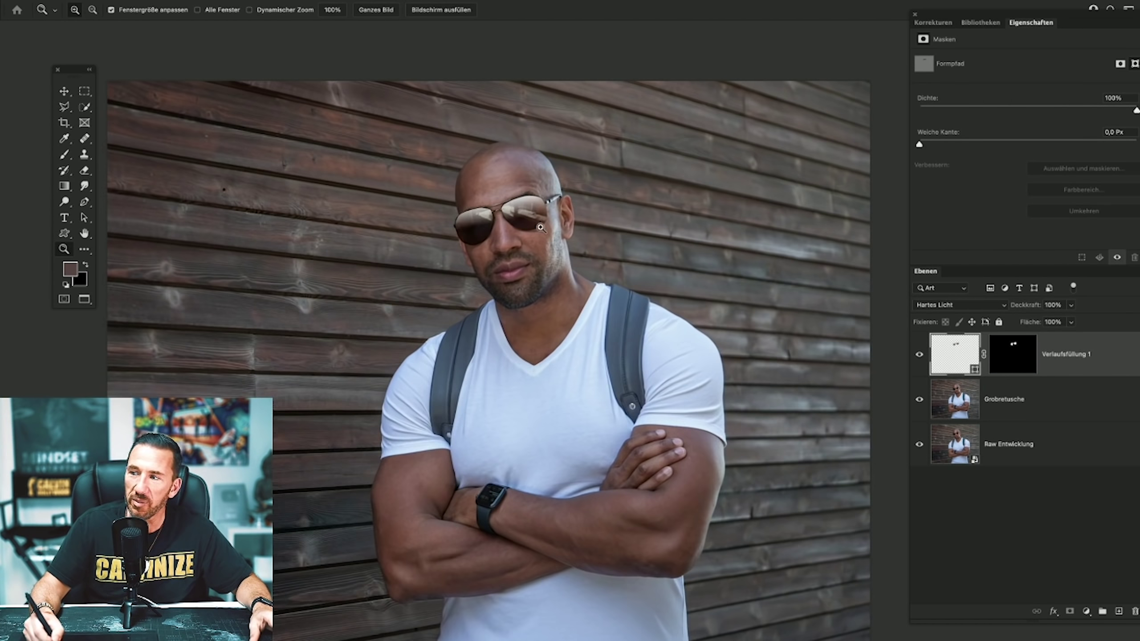
{"action": "left_click", "coordinate": [920, 355]}
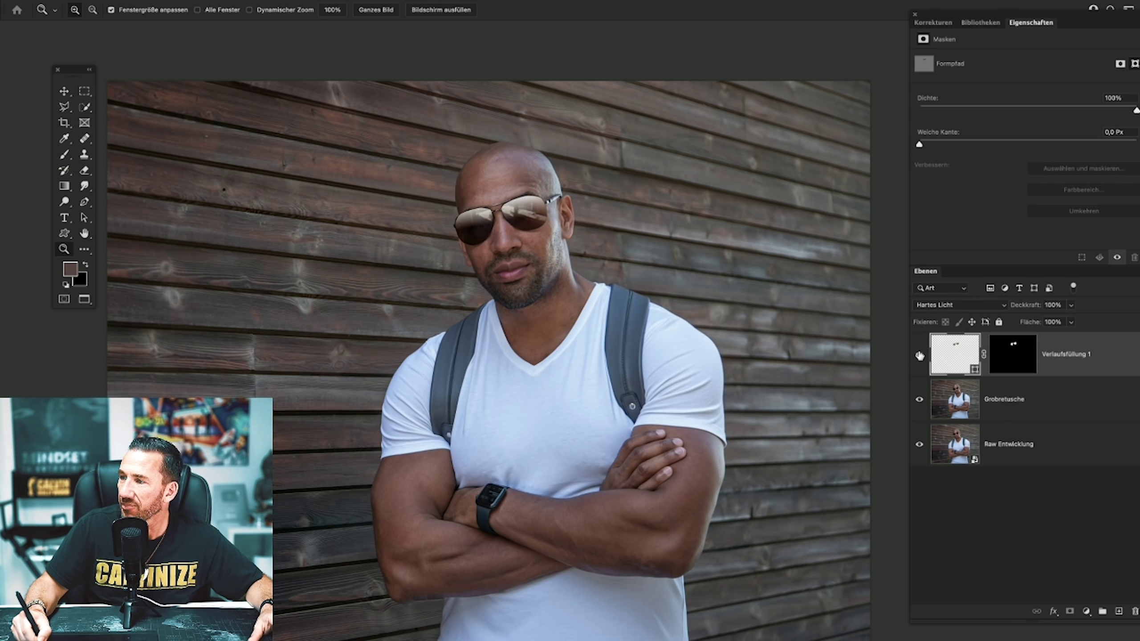
{"action": "left_click", "coordinate": [920, 356]}
{"action": "left_click", "coordinate": [920, 355]}
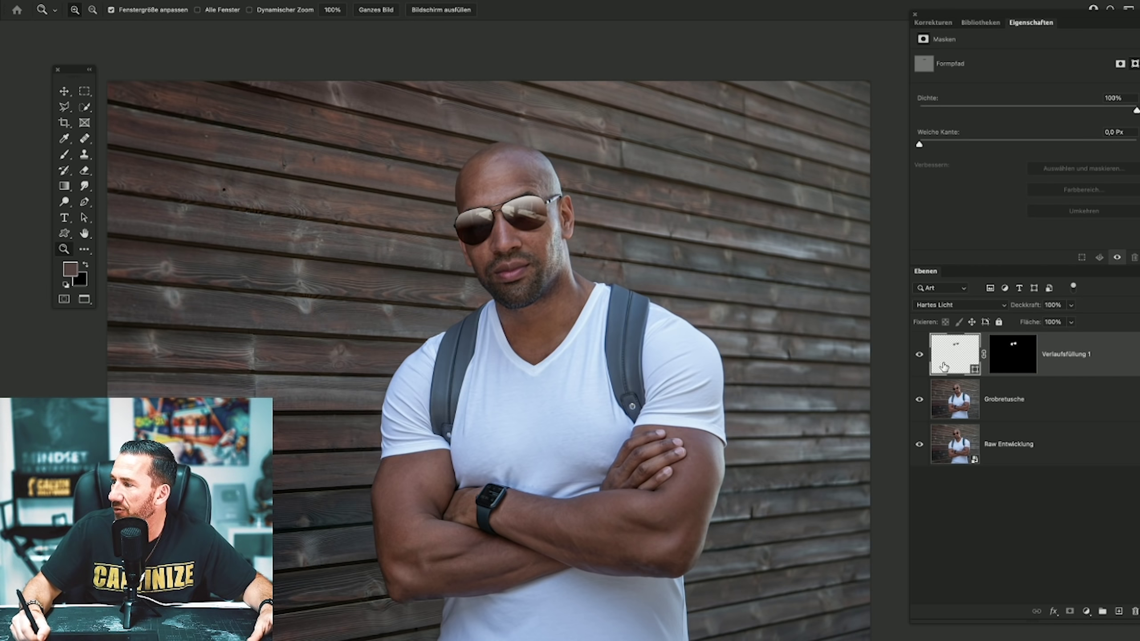
{"action": "double_click", "coordinate": [959, 352]}
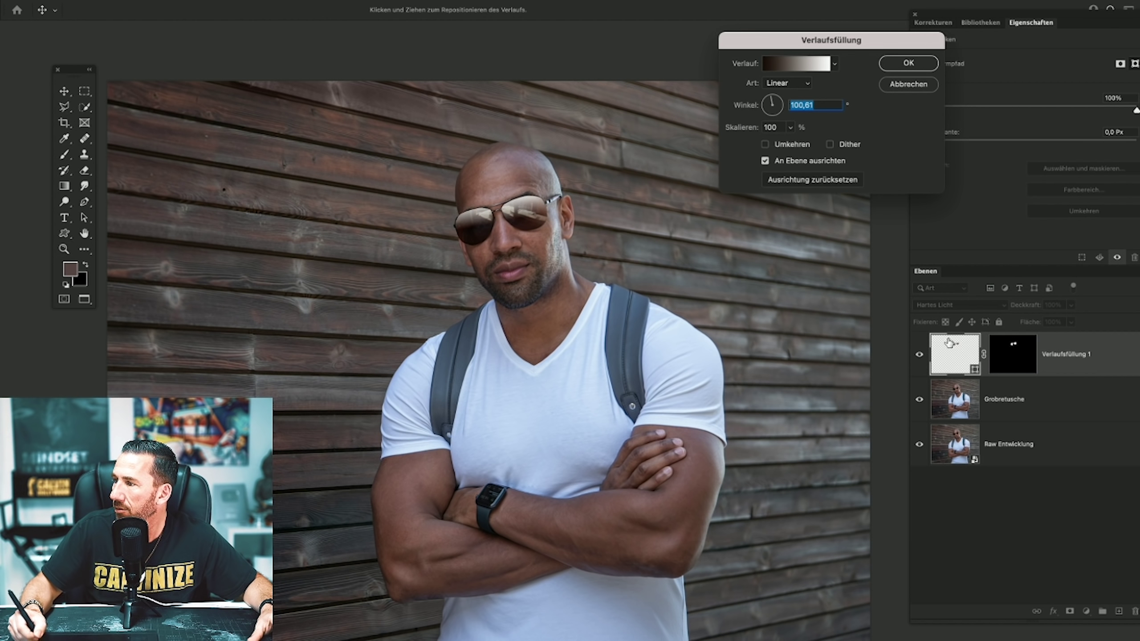
Load the Blue, Yellow, Blue preset and recolour its left stop dark brown.
{"action": "left_click", "coordinate": [806, 67]}
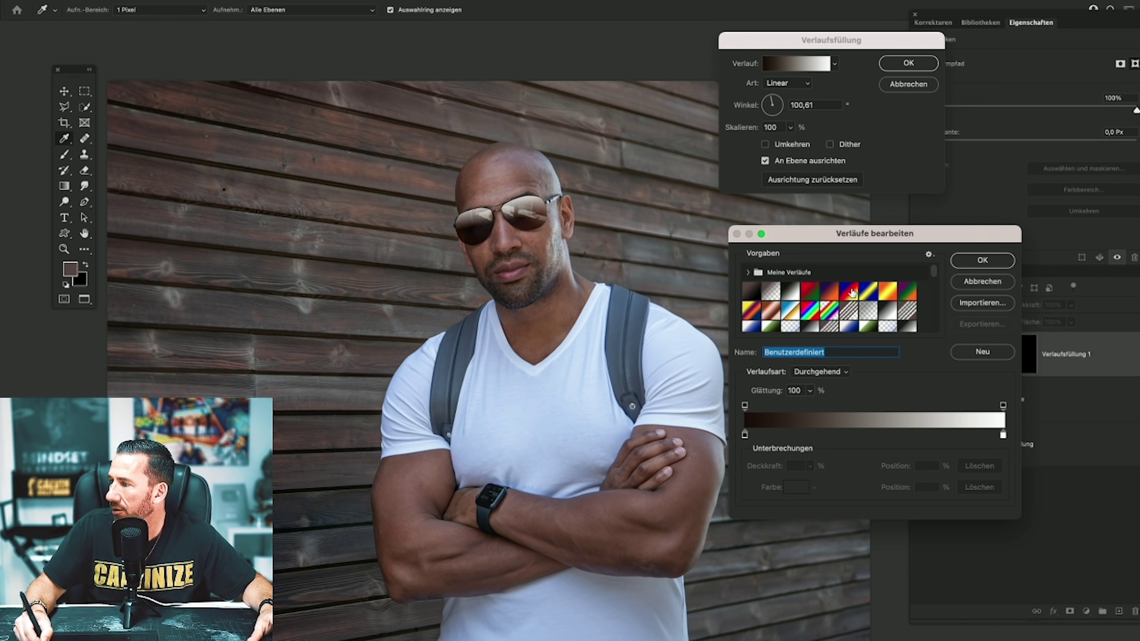
{"action": "left_click", "coordinate": [868, 292]}
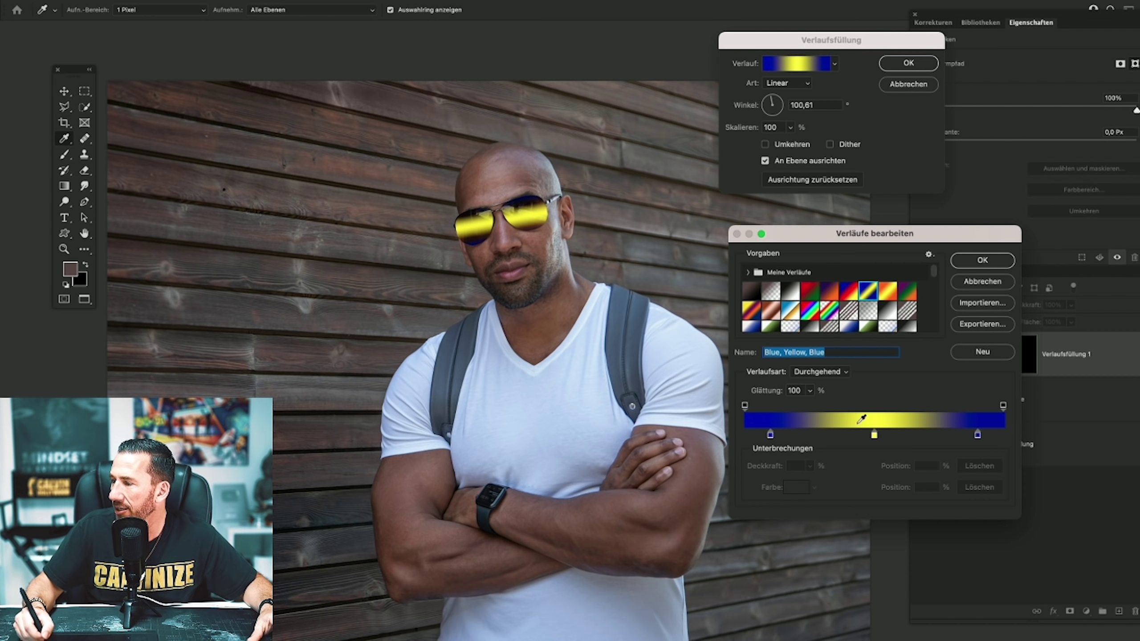
{"action": "left_click_drag", "start_coordinate": [771, 434], "coordinate": [768, 435]}
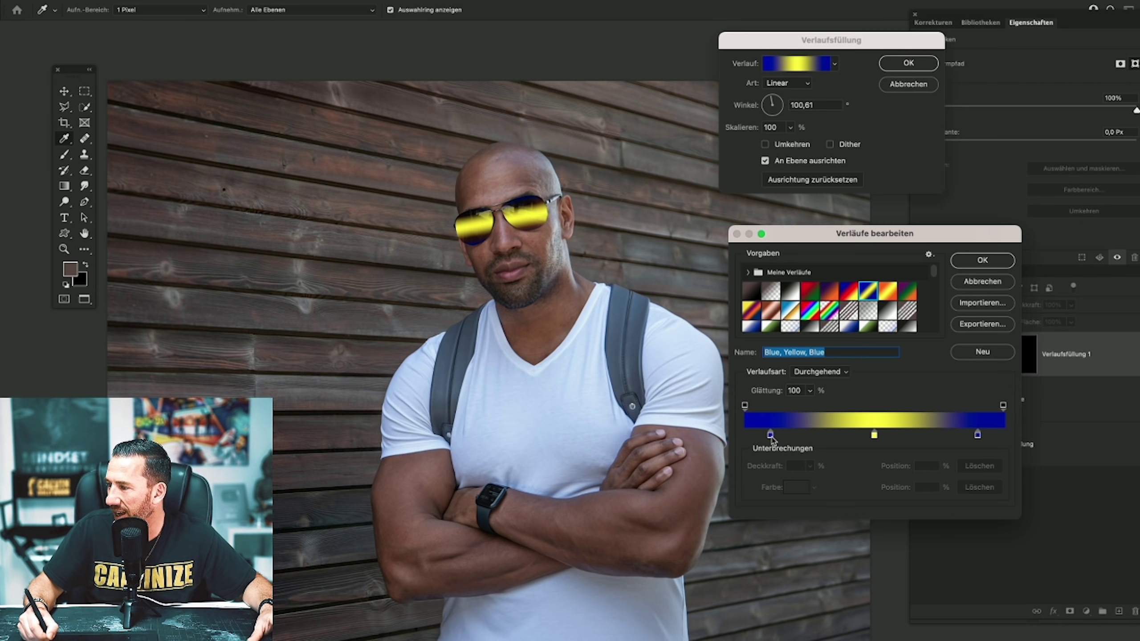
{"action": "left_click", "coordinate": [797, 493]}
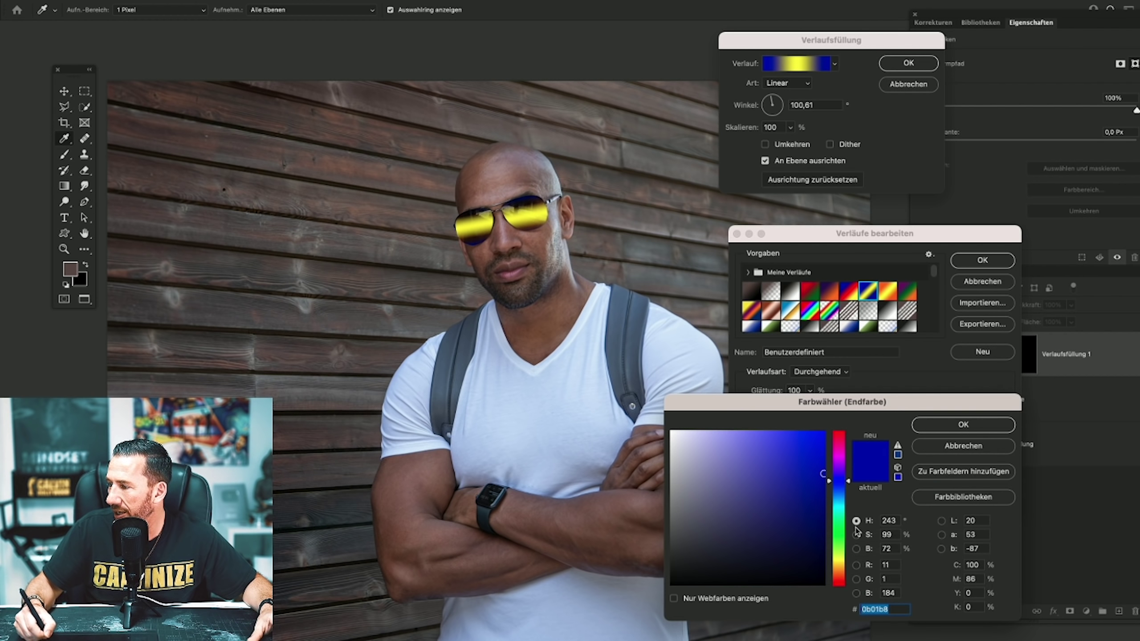
{"action": "left_click", "coordinate": [807, 577]}
{"action": "left_click", "coordinate": [846, 580]}
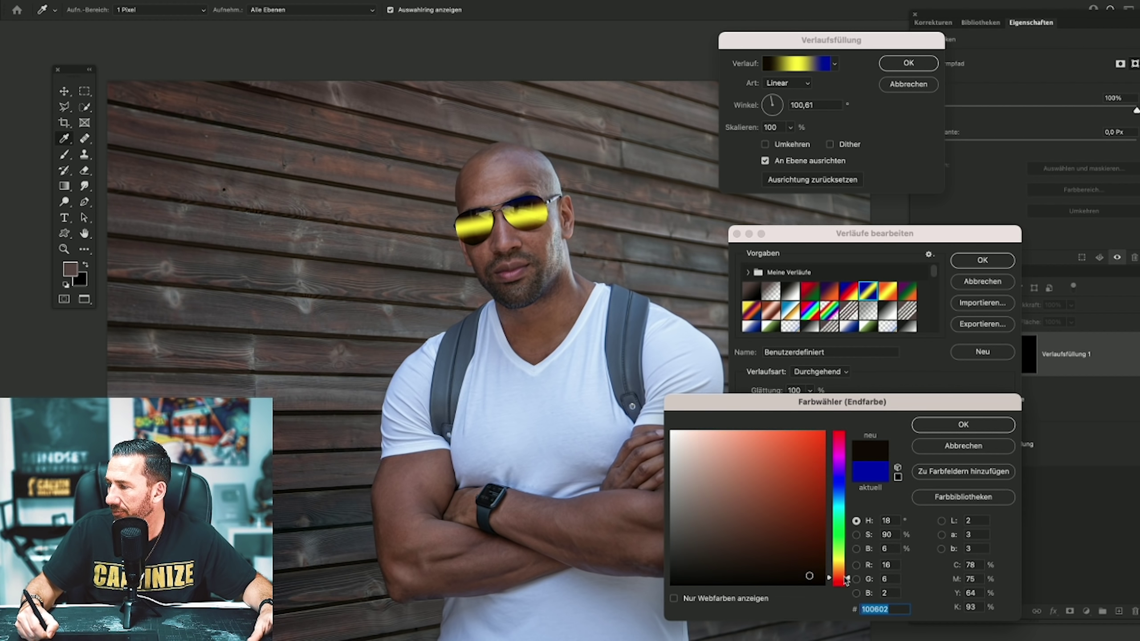
{"action": "left_click", "coordinate": [787, 564]}
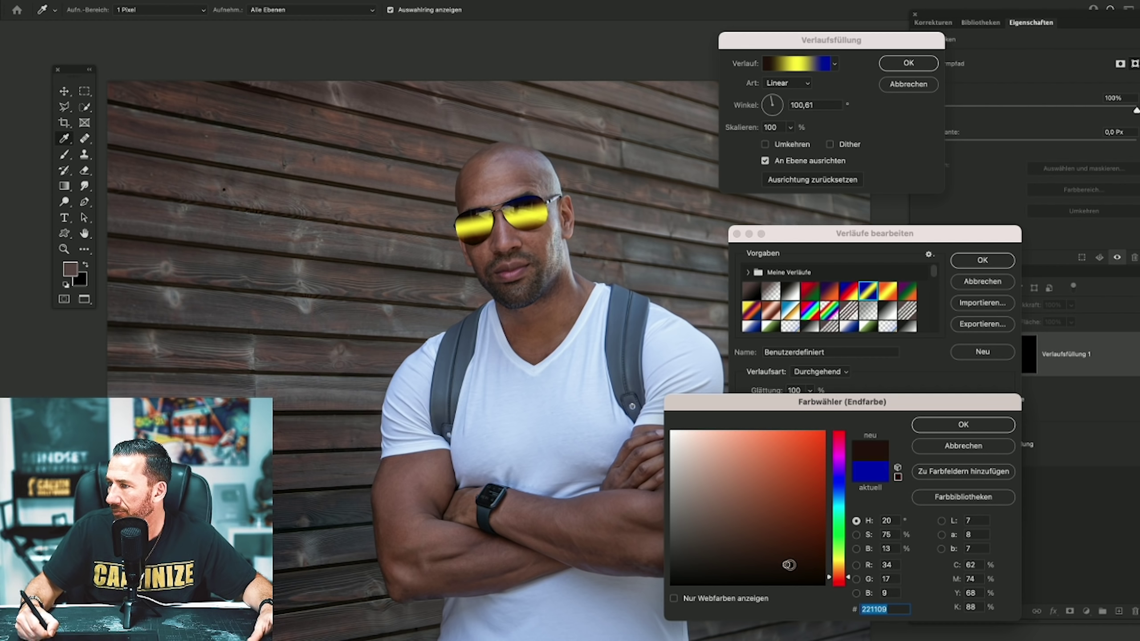
{"action": "left_click", "coordinate": [951, 427]}
{"action": "mouse_move", "coordinate": [768, 435]}
{"action": "left_mouse_down"}
{"action": "mouse_move", "coordinate": [744, 437]}
{"action": "mouse_move", "coordinate": [848, 439]}
{"action": "left_mouse_up"}
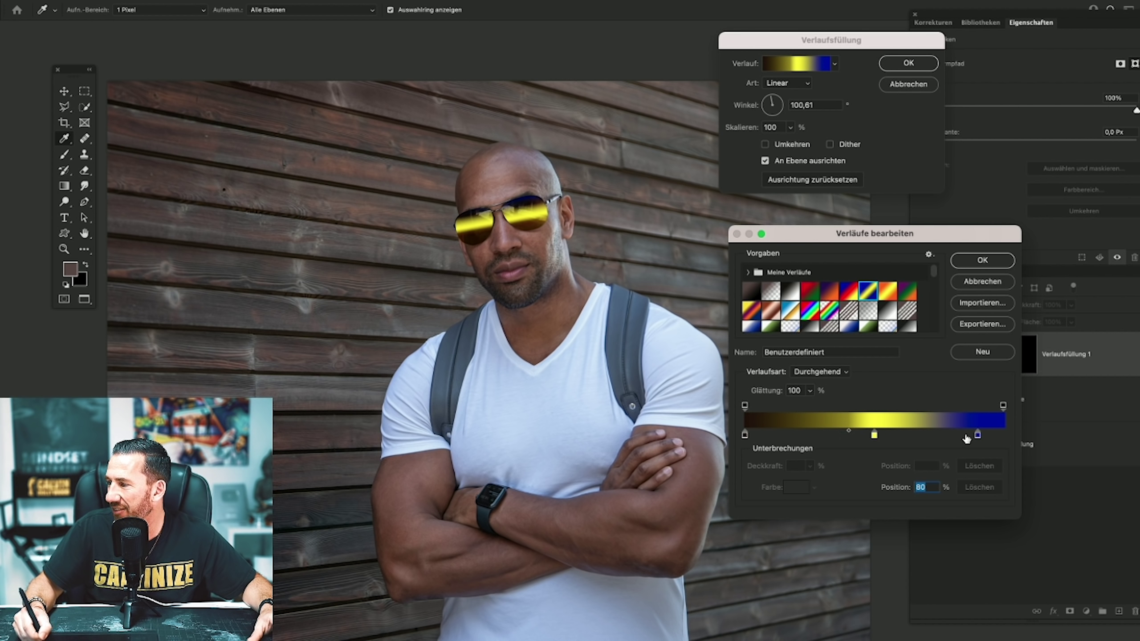
Remove the extra stop and make the right end stop very dark brown.
{"action": "mouse_move", "coordinate": [977, 436]}
{"action": "left_mouse_down"}
{"action": "mouse_move", "coordinate": [1003, 437]}
{"action": "mouse_move", "coordinate": [926, 436]}
{"action": "left_mouse_up"}
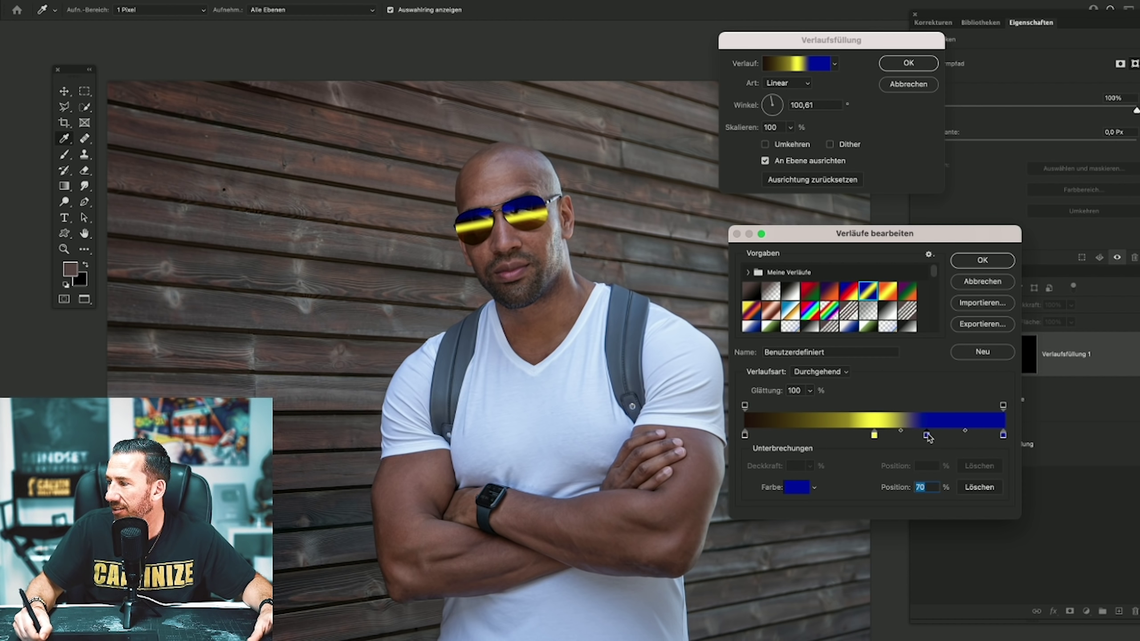
{"action": "left_click_drag", "start_coordinate": [927, 436], "coordinate": [929, 457]}
{"action": "left_click", "coordinate": [1003, 436]}
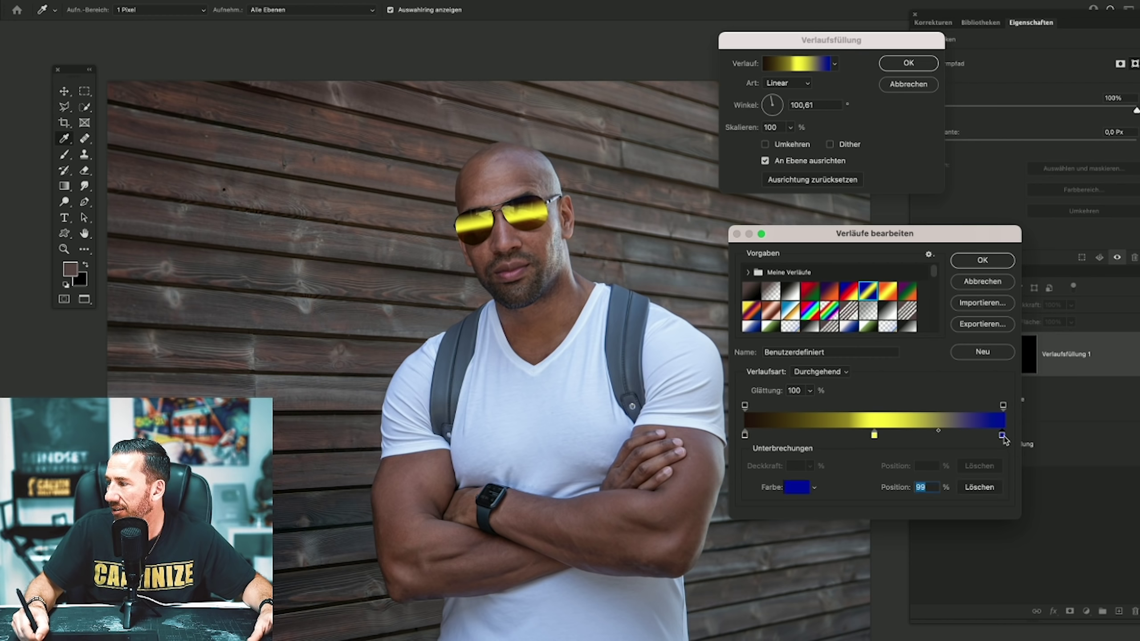
{"action": "left_click", "coordinate": [803, 487]}
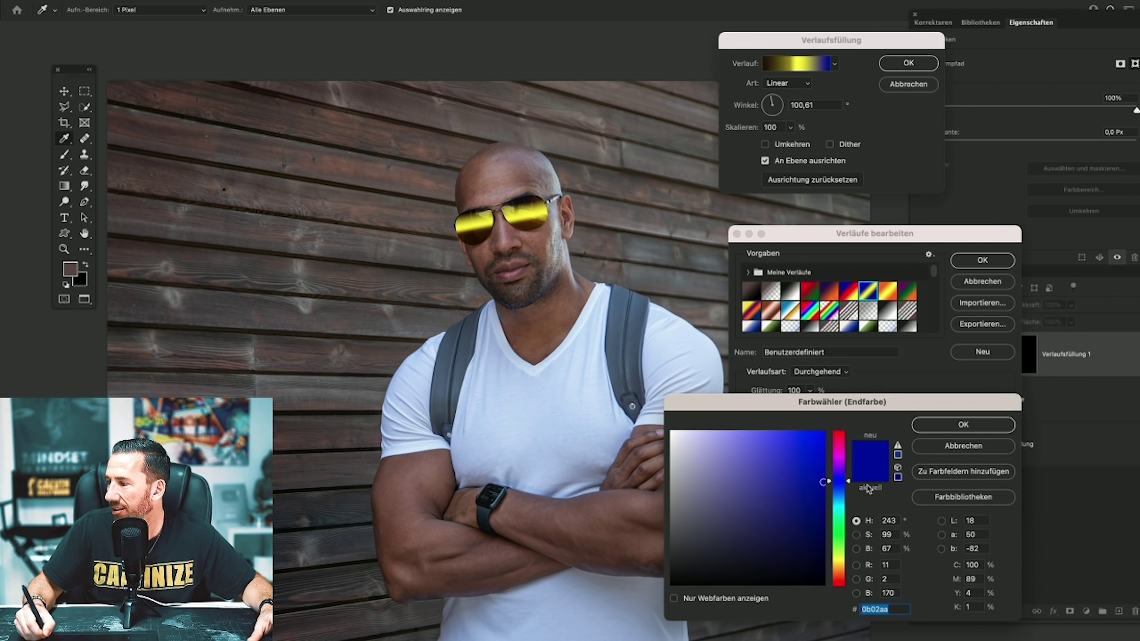
{"action": "left_click", "coordinate": [845, 572]}
{"action": "left_click", "coordinate": [799, 561]}
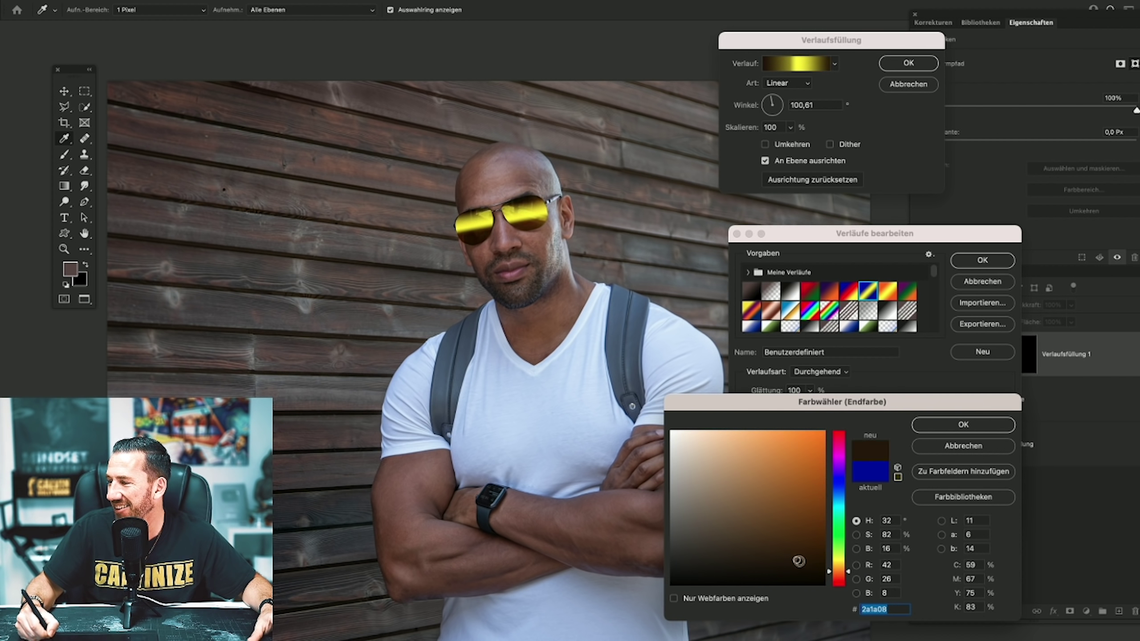
{"action": "left_click_drag", "start_coordinate": [800, 562], "coordinate": [802, 564]}
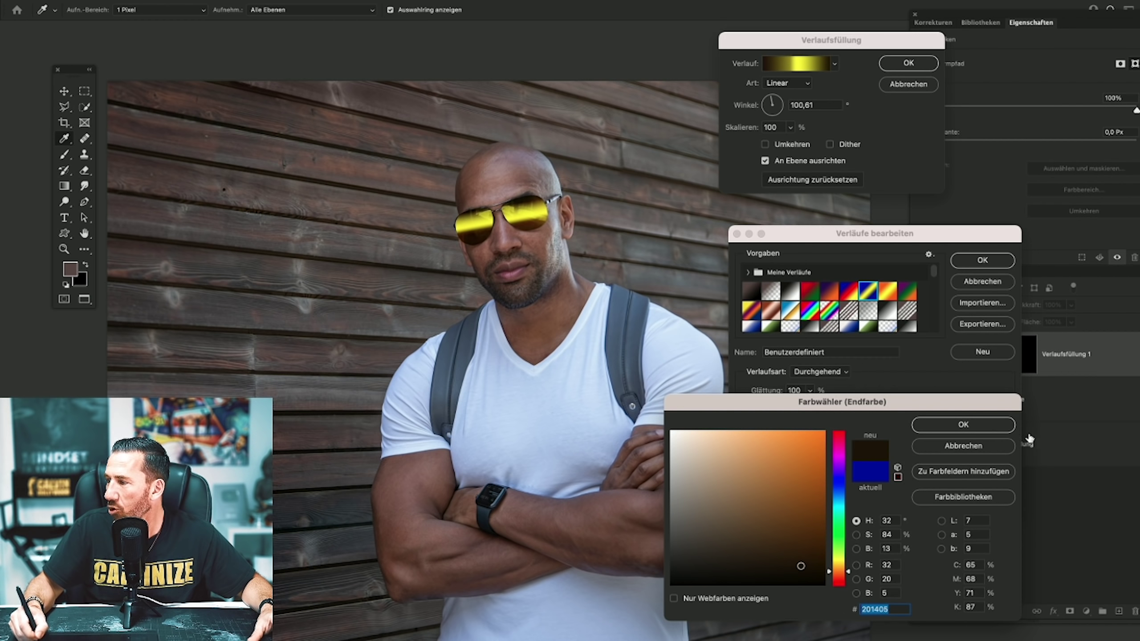
{"action": "left_click", "coordinate": [994, 425]}
Set the middle stop colour to ffffff and accept the gradient.
{"action": "left_click", "coordinate": [874, 436]}
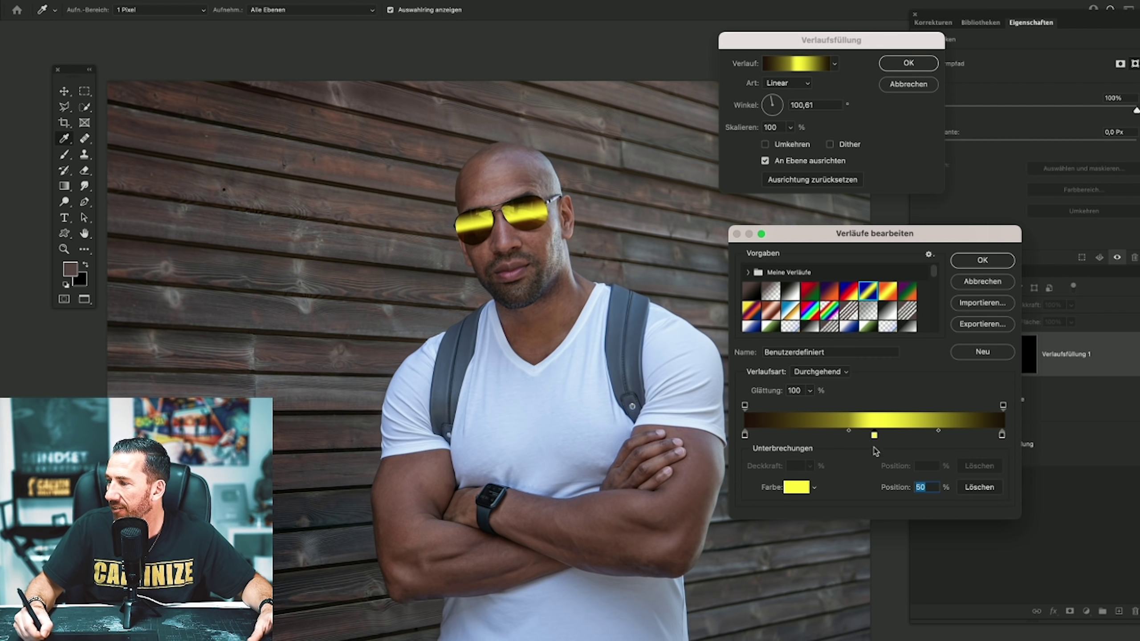
{"action": "left_click", "coordinate": [793, 491]}
{"action": "type", "text": "ffffff"}
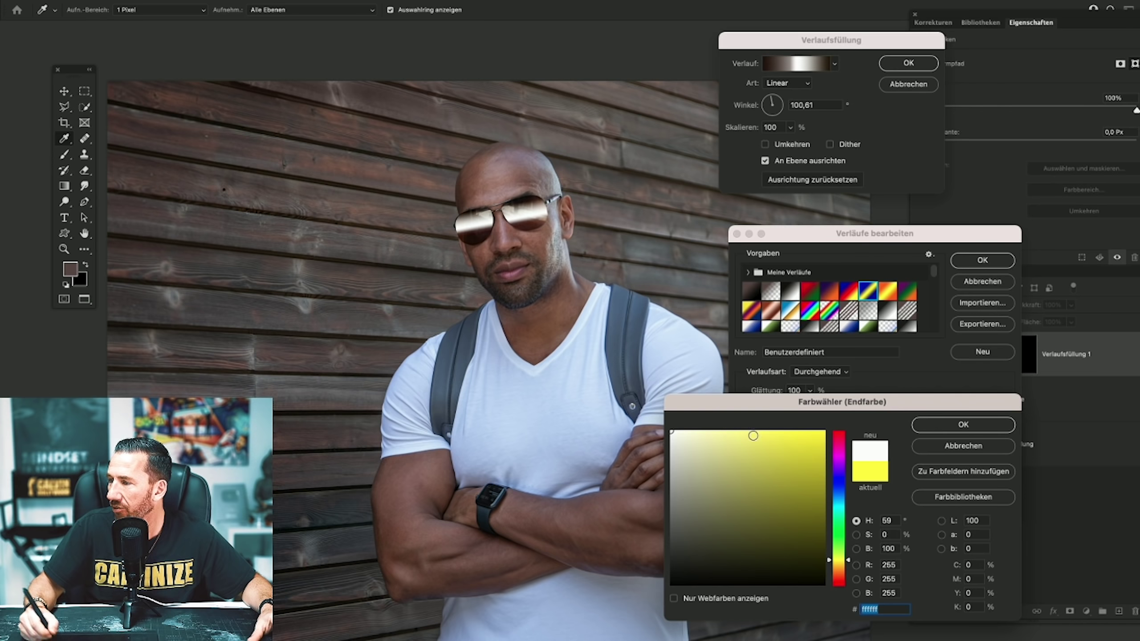
{"action": "left_click", "coordinate": [972, 426]}
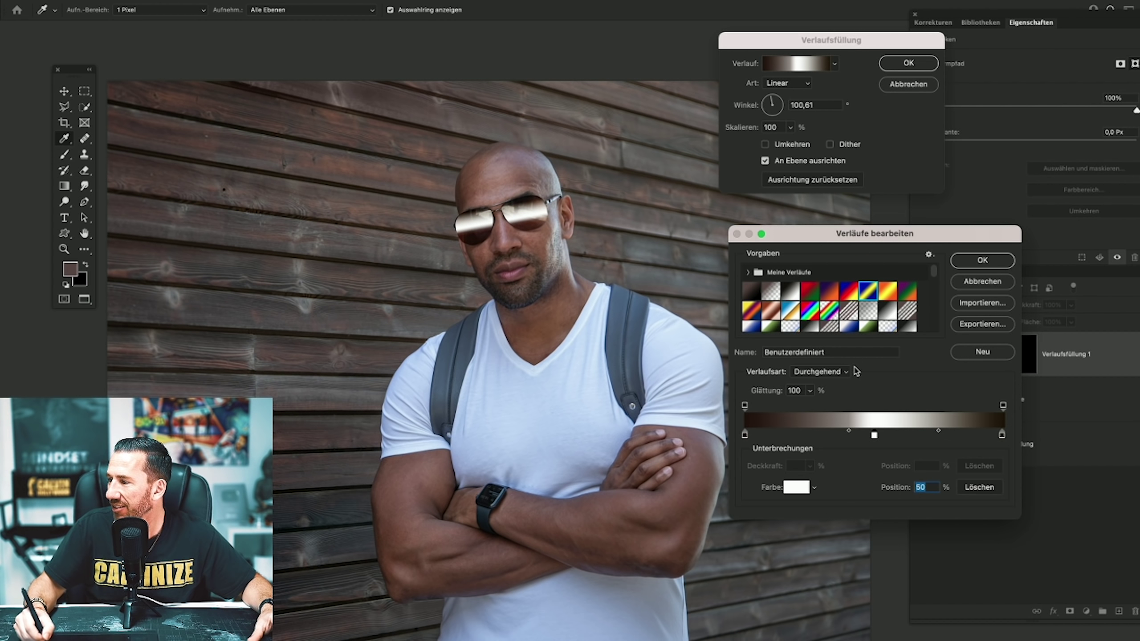
{"action": "left_click", "coordinate": [973, 268]}
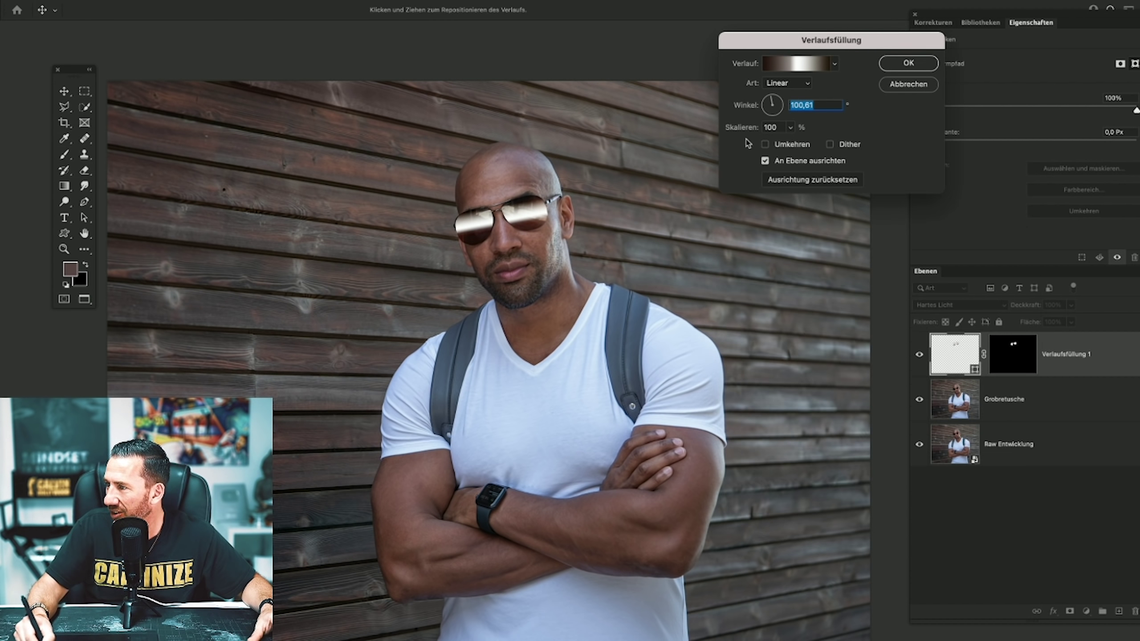
Set Verlaufsfüllung 1 to a 98,61° angle and 120% scale, rechecking its gradient.
{"action": "mouse_move", "coordinate": [754, 129]}
{"action": "left_mouse_down"}
{"action": "mouse_move", "coordinate": [744, 130]}
{"action": "mouse_move", "coordinate": [761, 135]}
{"action": "mouse_move", "coordinate": [738, 131]}
{"action": "mouse_move", "coordinate": [771, 101]}
{"action": "left_mouse_up"}
{"action": "left_click", "coordinate": [904, 64]}
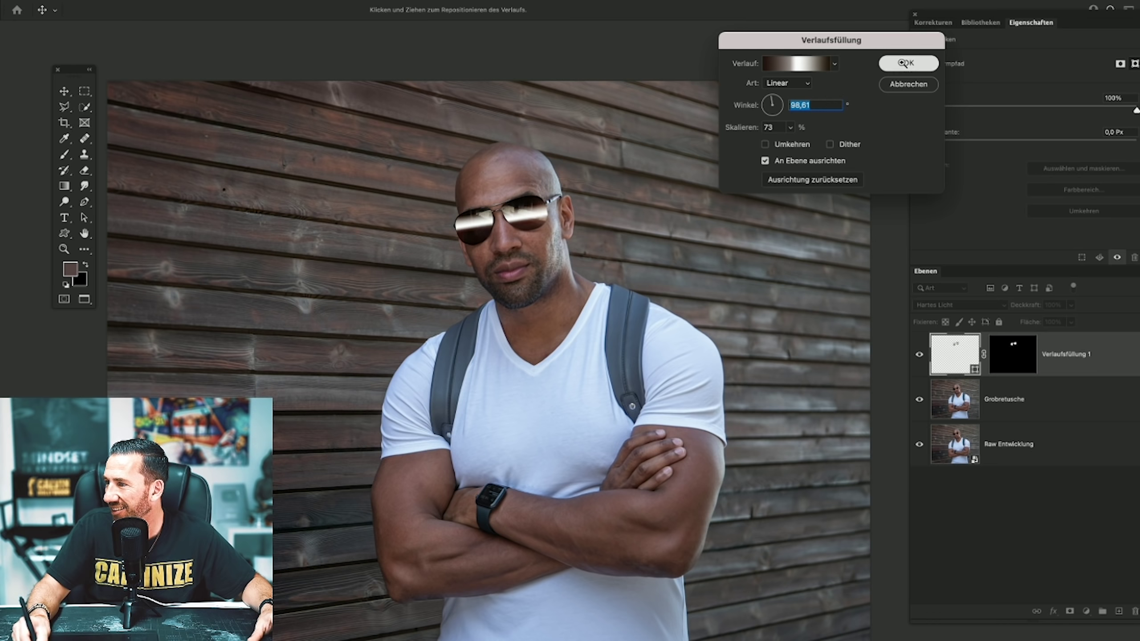
{"action": "mouse_move", "coordinate": [1028, 305]}
{"action": "left_mouse_down"}
{"action": "mouse_move", "coordinate": [903, 305]}
{"action": "mouse_move", "coordinate": [930, 305]}
{"action": "left_mouse_up"}
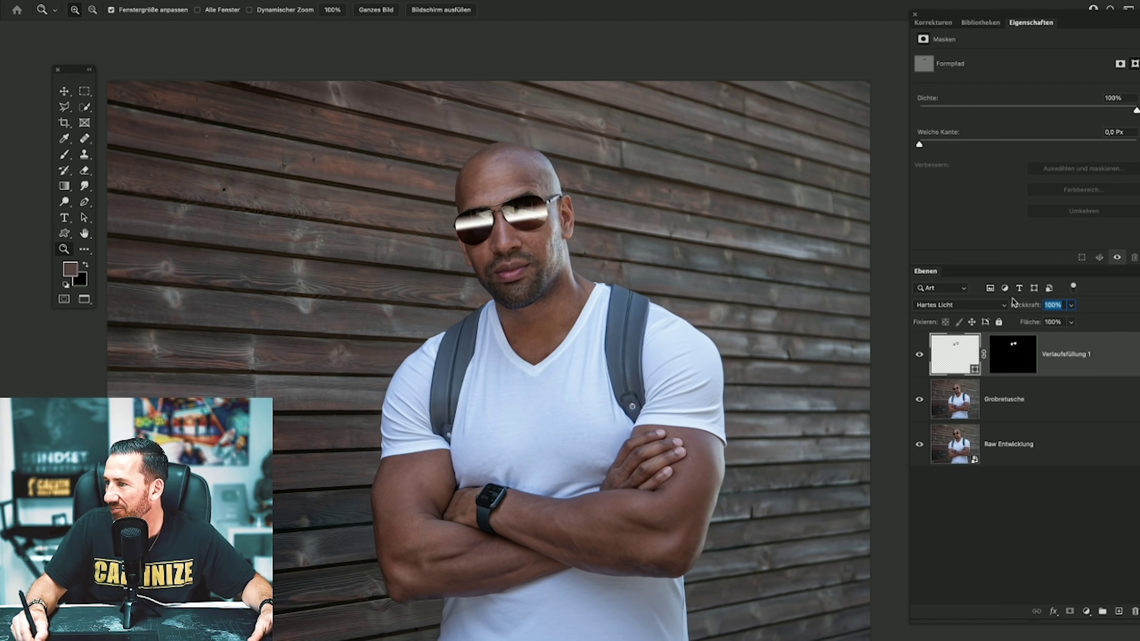
{"action": "double_click", "coordinate": [951, 354]}
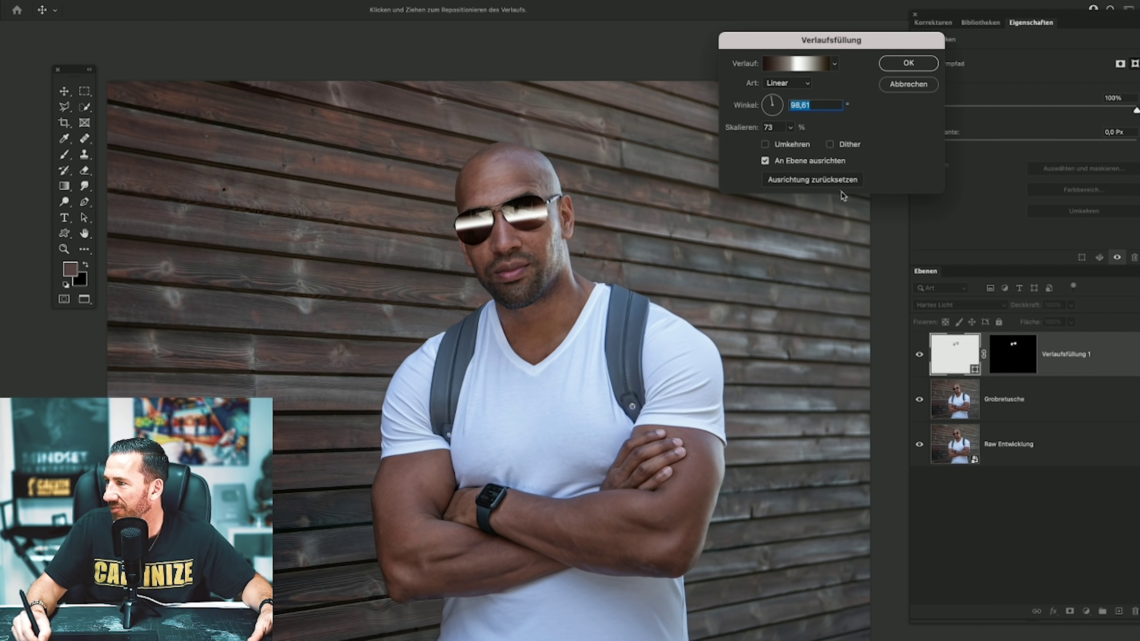
{"action": "left_click", "coordinate": [805, 67]}
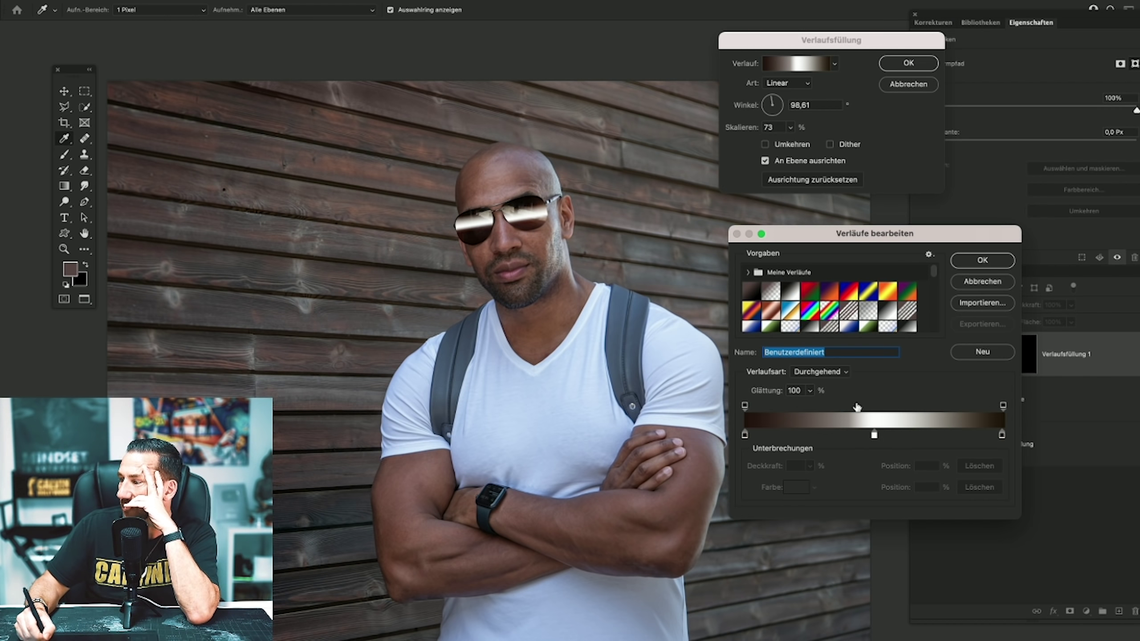
{"action": "left_click", "coordinate": [982, 261]}
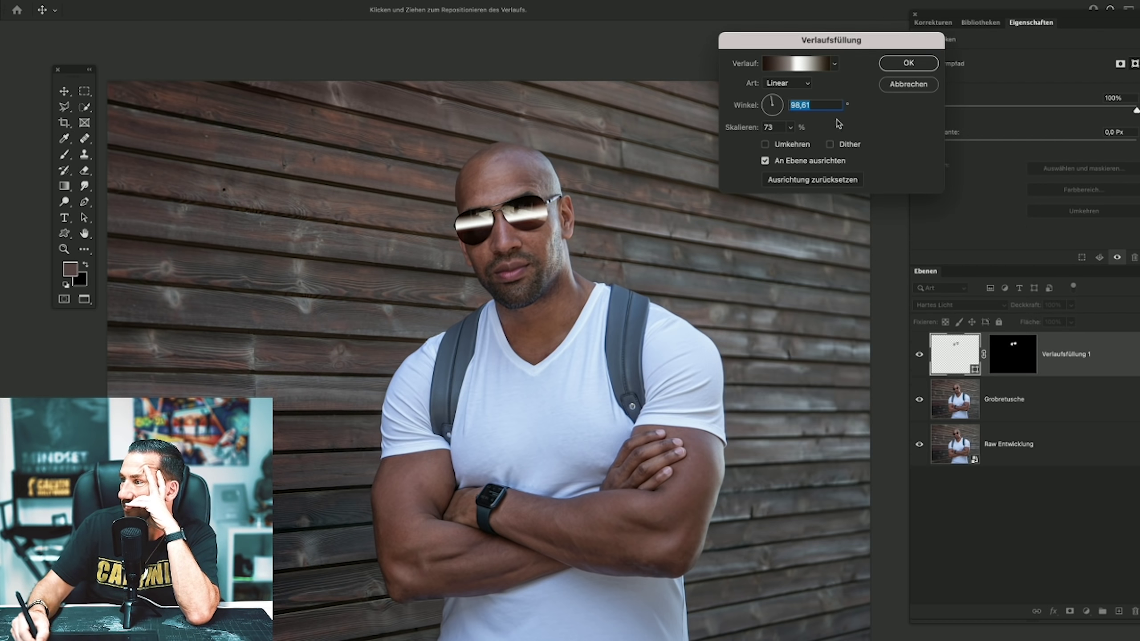
{"action": "left_click_drag", "start_coordinate": [739, 129], "coordinate": [747, 128]}
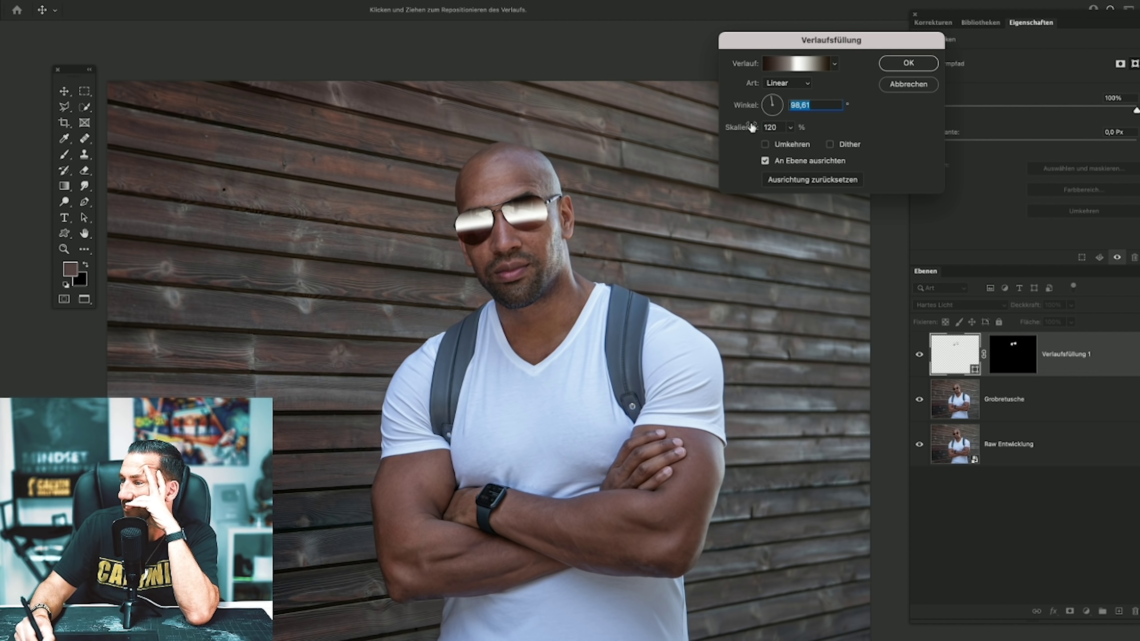
{"action": "left_click", "coordinate": [806, 65]}
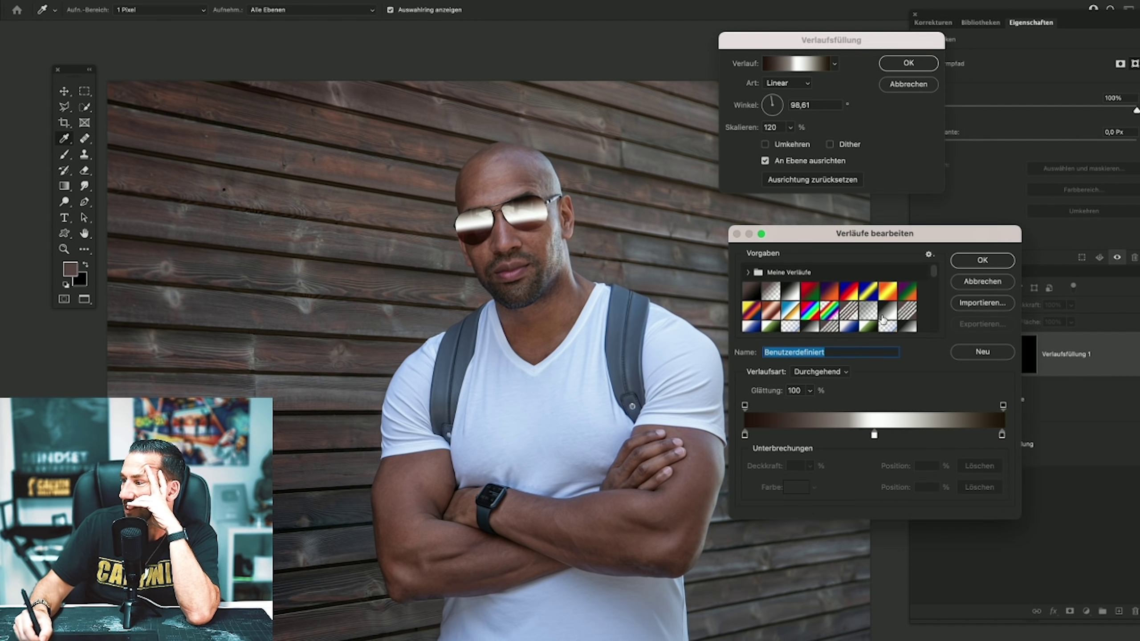
Change the gradient's middle colour stop to light grey aaa5a5 and confirm both dialogs.
{"action": "left_click", "coordinate": [874, 436]}
{"action": "left_click", "coordinate": [801, 496]}
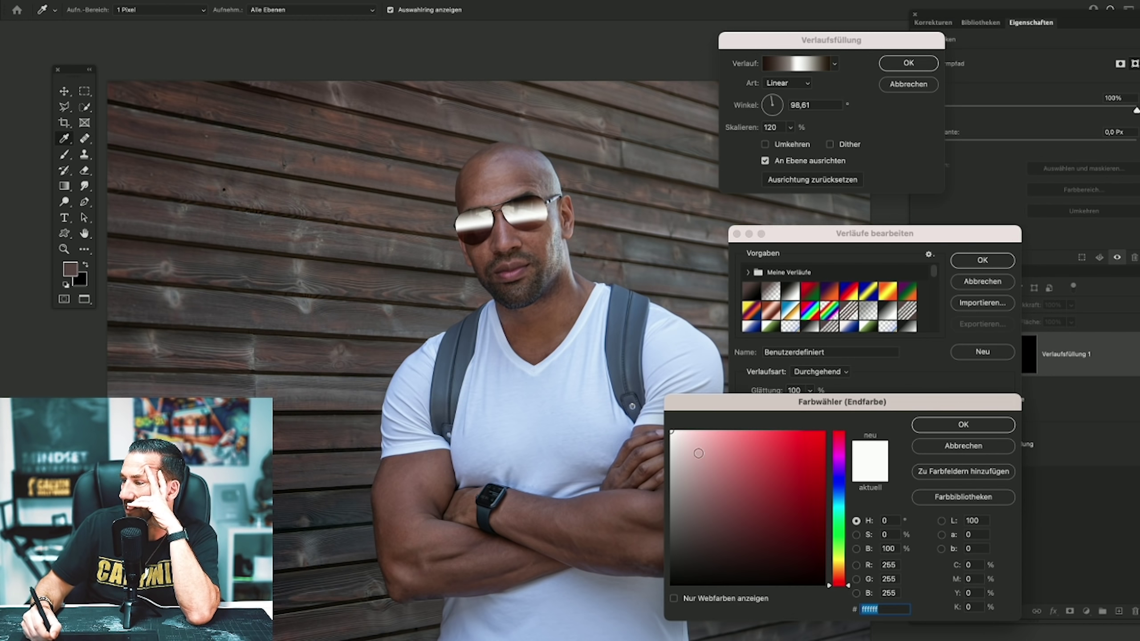
{"action": "left_click", "coordinate": [687, 487]}
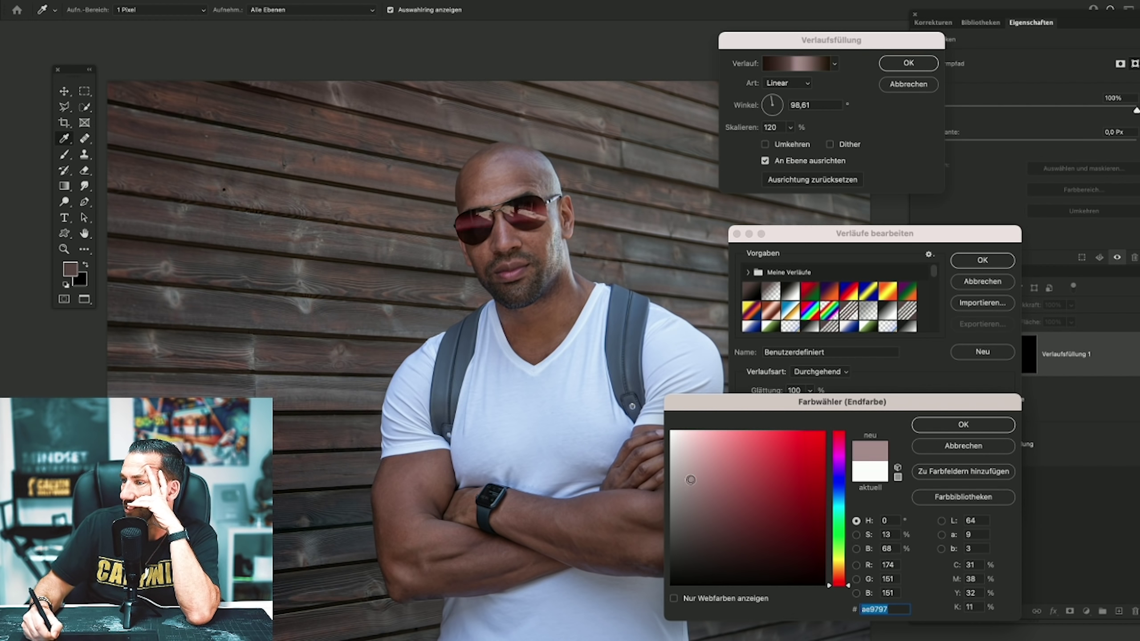
{"action": "left_click_drag", "start_coordinate": [692, 484], "coordinate": [677, 480]}
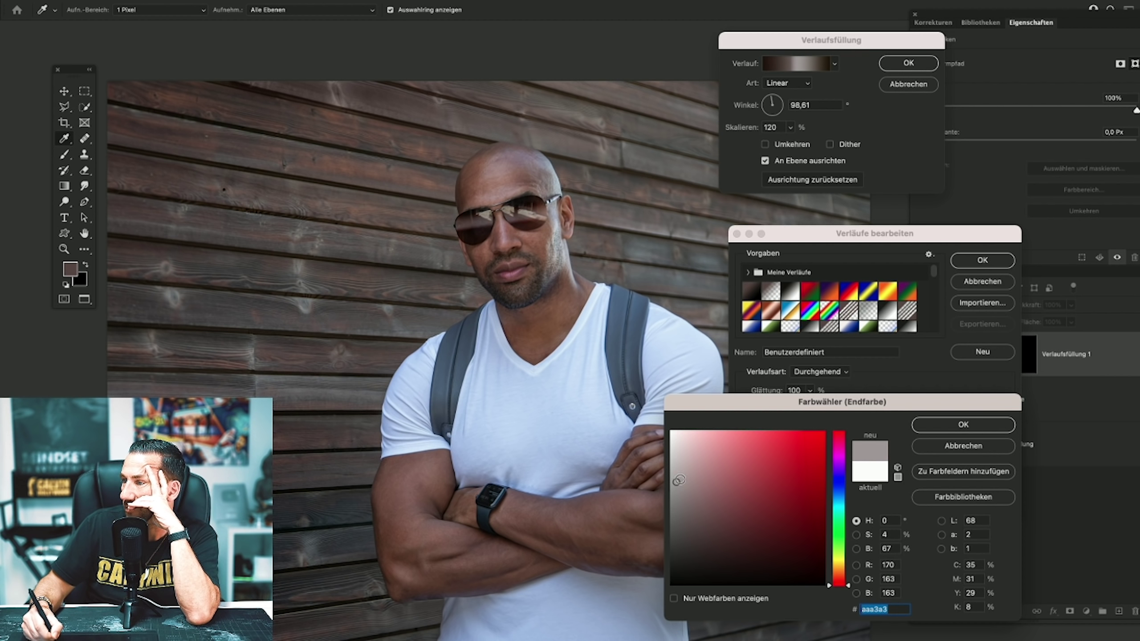
{"action": "mouse_move", "coordinate": [679, 481]}
{"action": "left_mouse_down"}
{"action": "mouse_move", "coordinate": [655, 584]}
{"action": "mouse_move", "coordinate": [680, 524]}
{"action": "mouse_move", "coordinate": [674, 485]}
{"action": "left_mouse_up"}
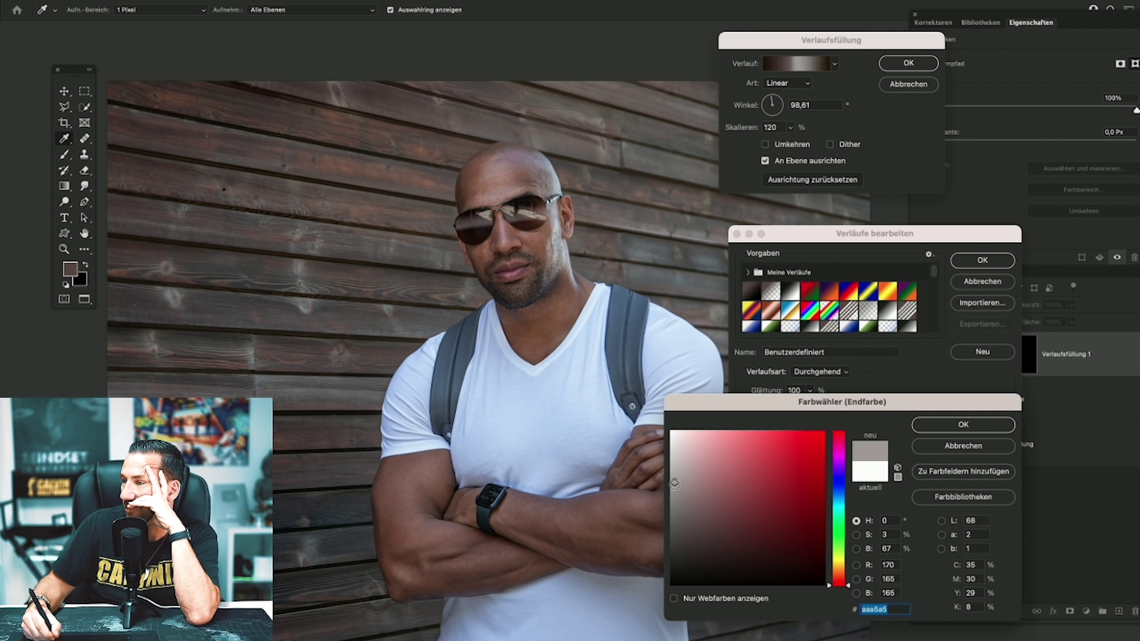
{"action": "left_click", "coordinate": [987, 426]}
{"action": "left_click", "coordinate": [982, 261]}
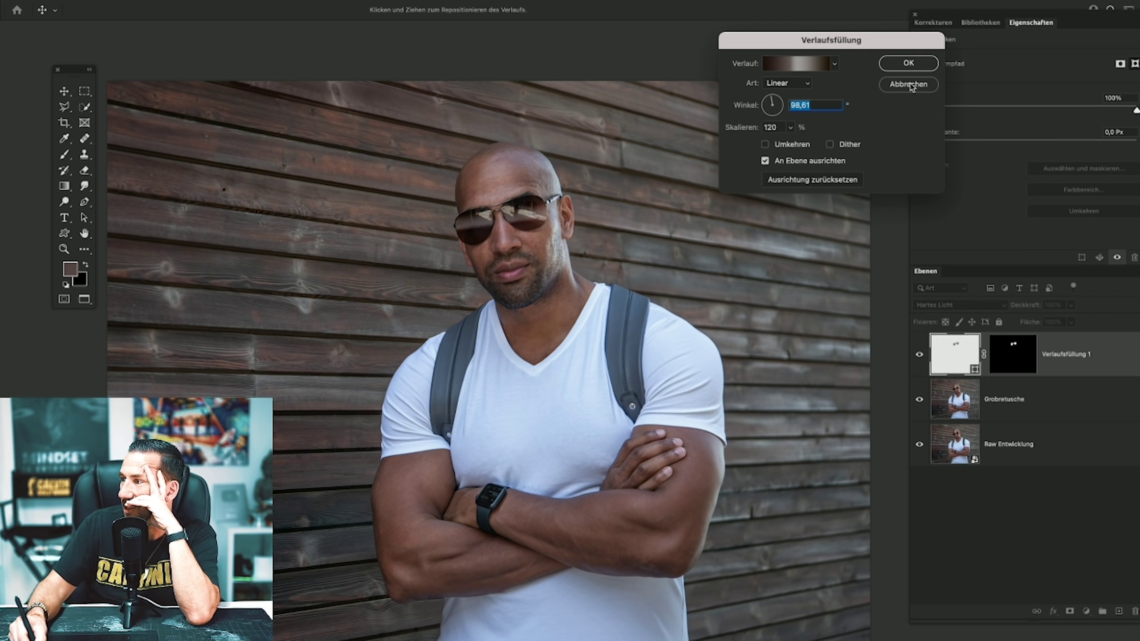
{"action": "left_click", "coordinate": [908, 63]}
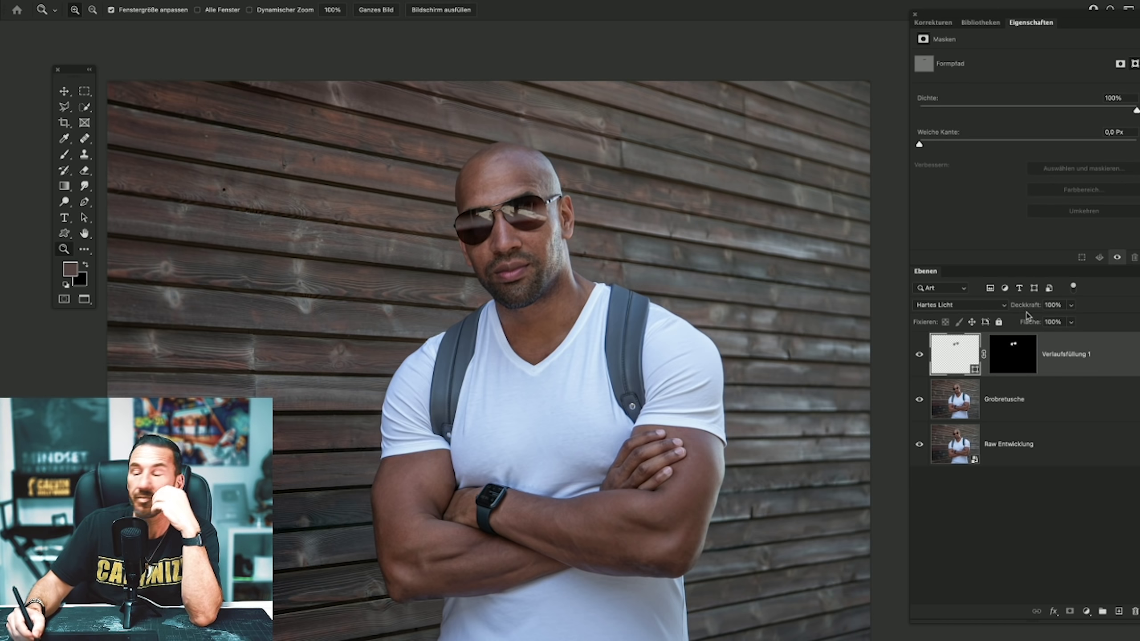
{"action": "left_click", "coordinate": [953, 310]}
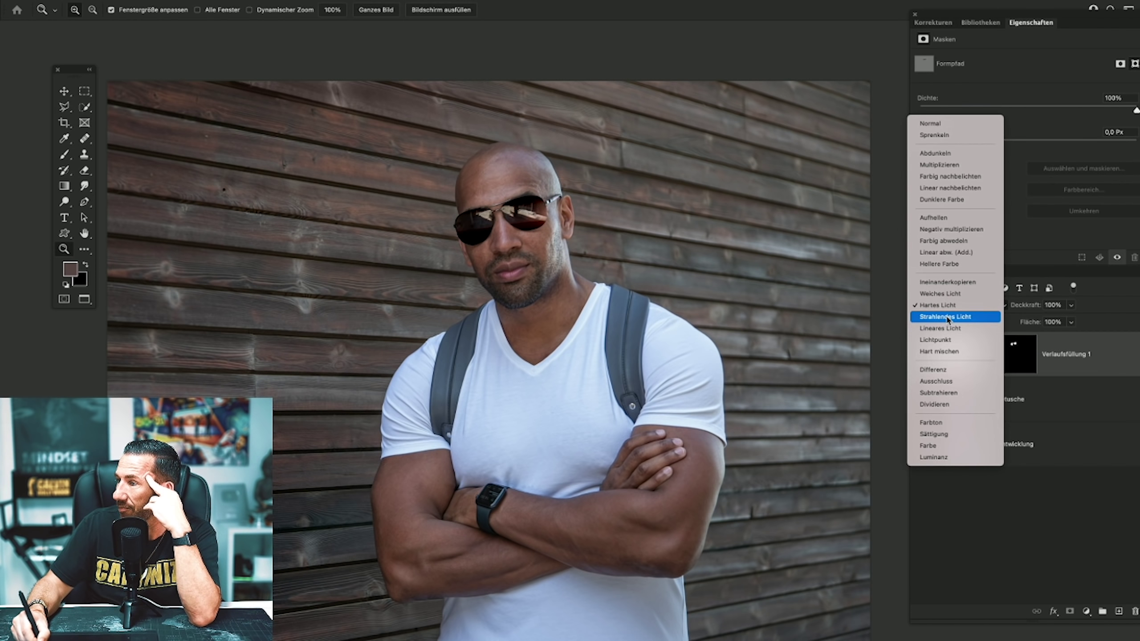
{"action": "left_click", "coordinate": [946, 317]}
{"action": "left_click", "coordinate": [921, 355]}
{"action": "left_click", "coordinate": [920, 355]}
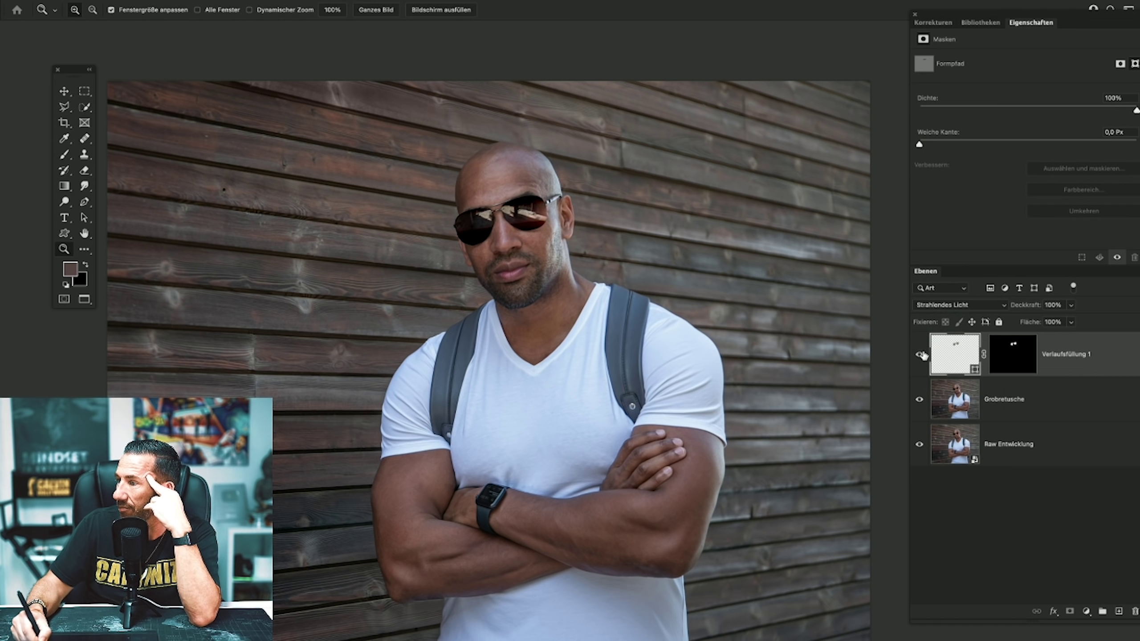
{"action": "left_click", "coordinate": [920, 355]}
{"action": "double_click", "coordinate": [954, 355]}
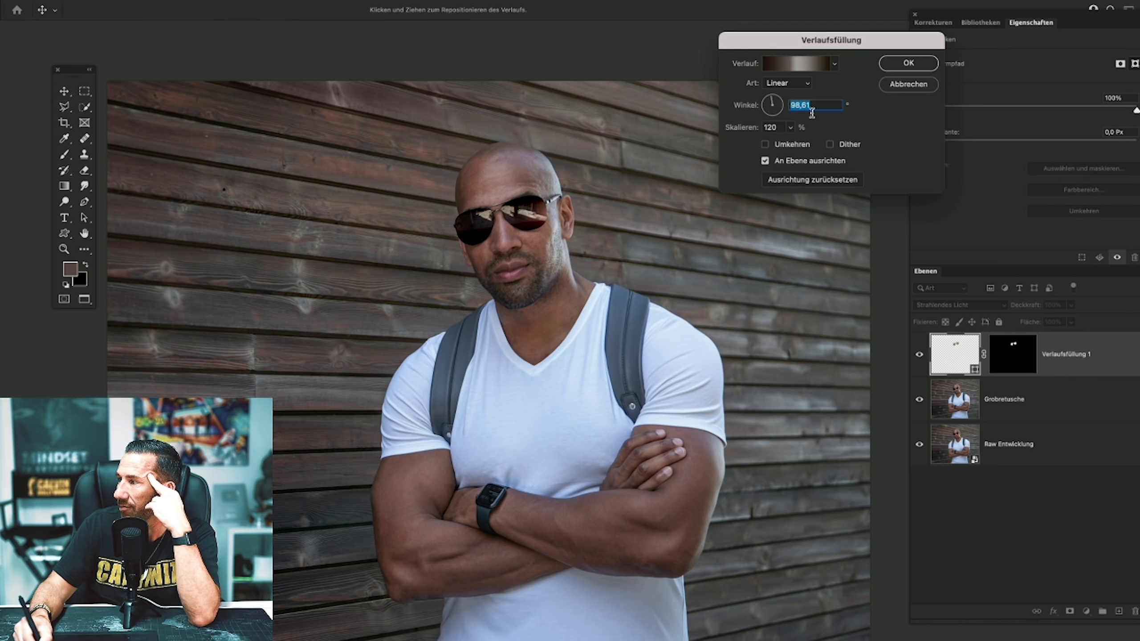
{"action": "left_click", "coordinate": [908, 63]}
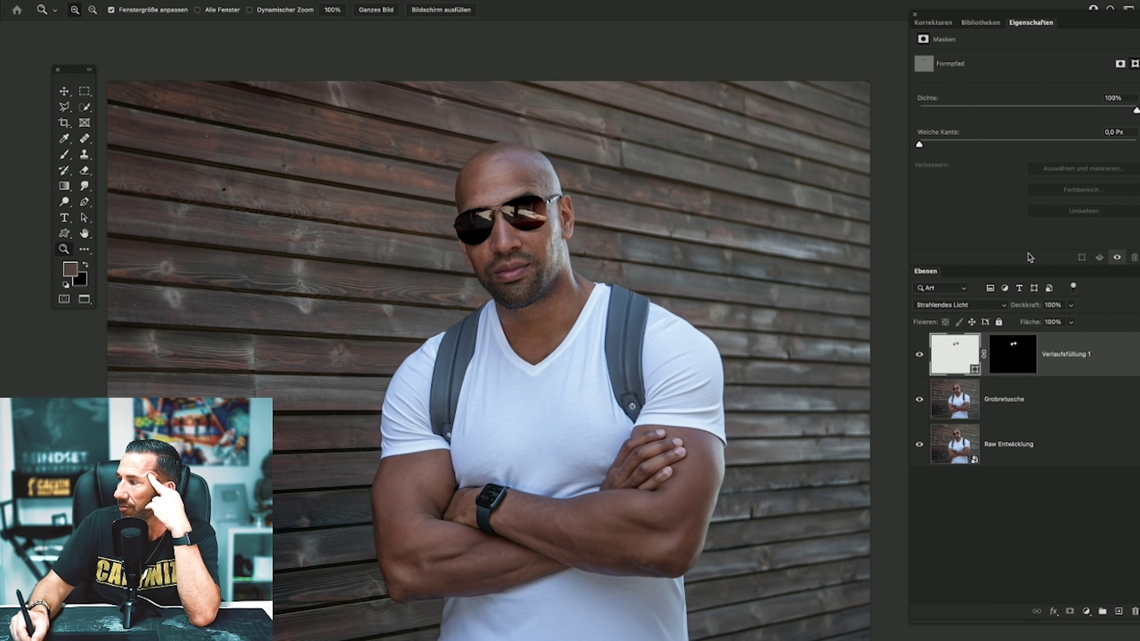
{"action": "left_click", "coordinate": [951, 312]}
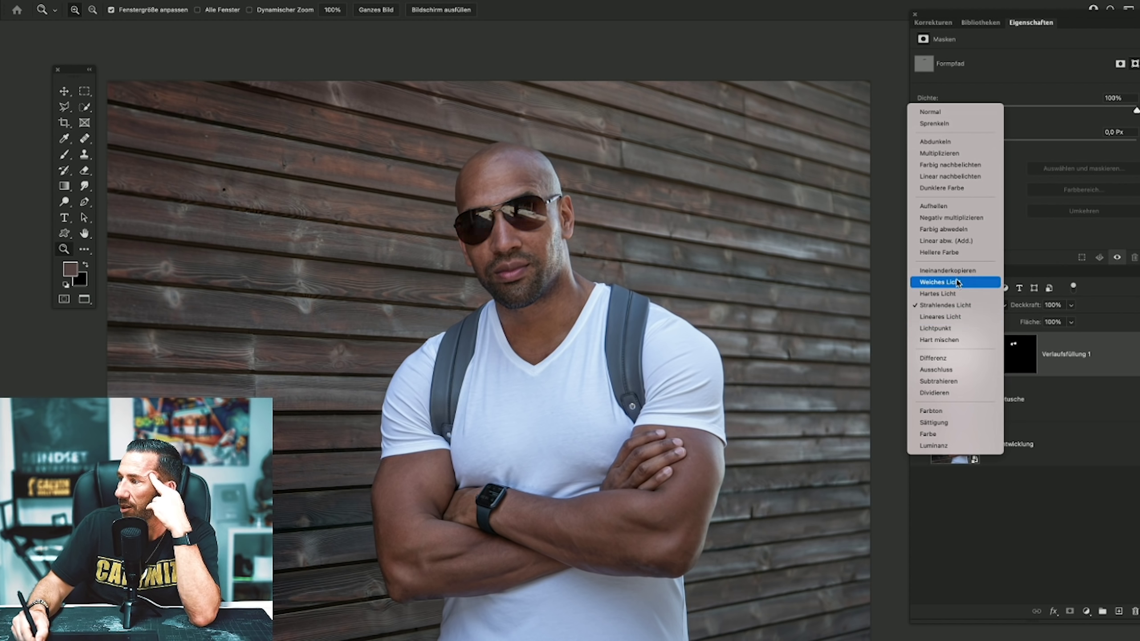
{"action": "left_click", "coordinate": [955, 295]}
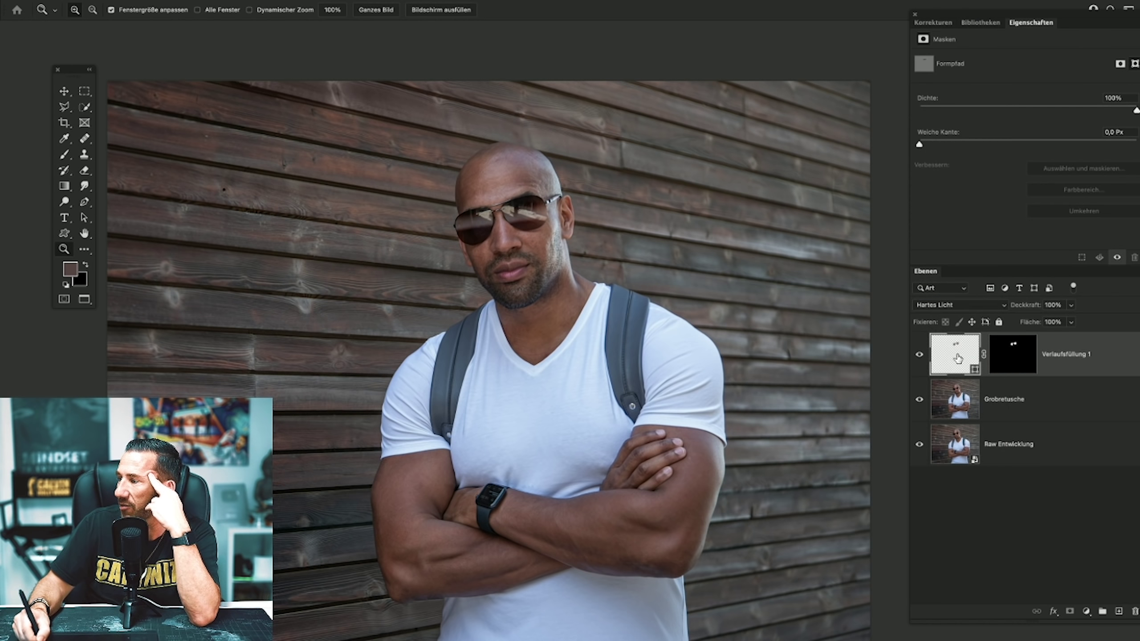
{"action": "double_click", "coordinate": [948, 351]}
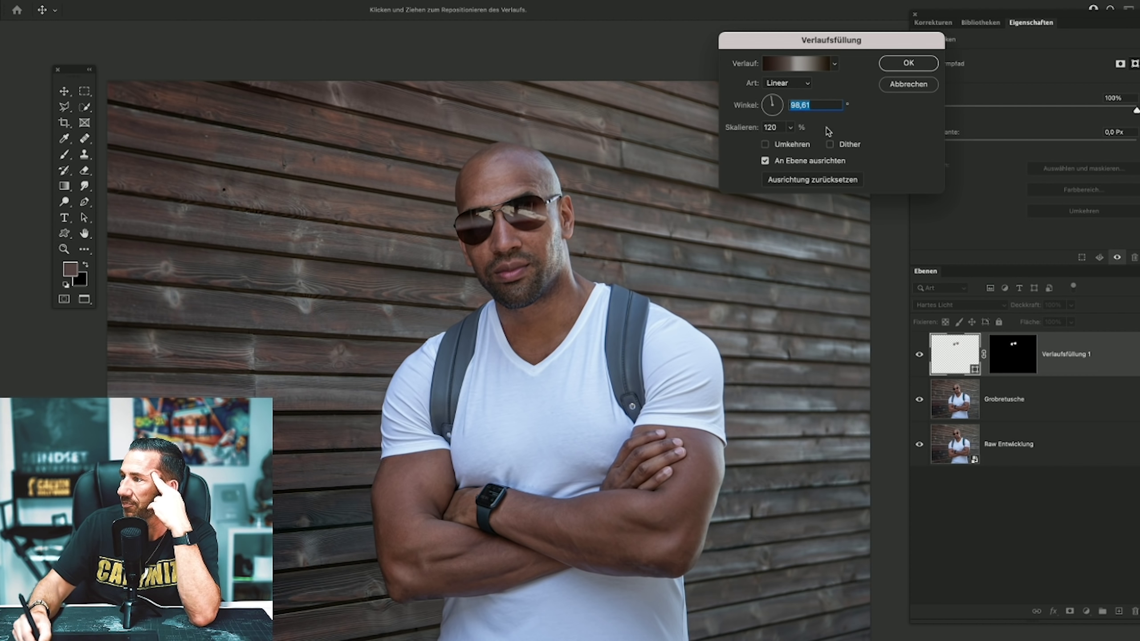
Load the Violet, Orange gradient preset and set its end stop to white (ffffff).
{"action": "left_click", "coordinate": [798, 64]}
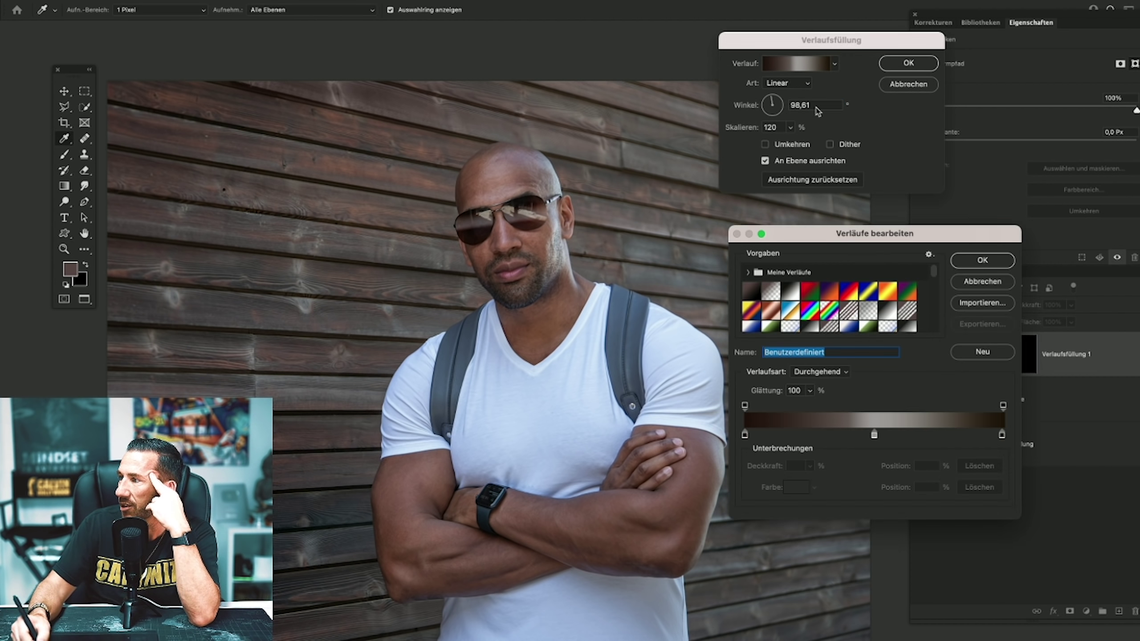
{"action": "left_click", "coordinate": [834, 293]}
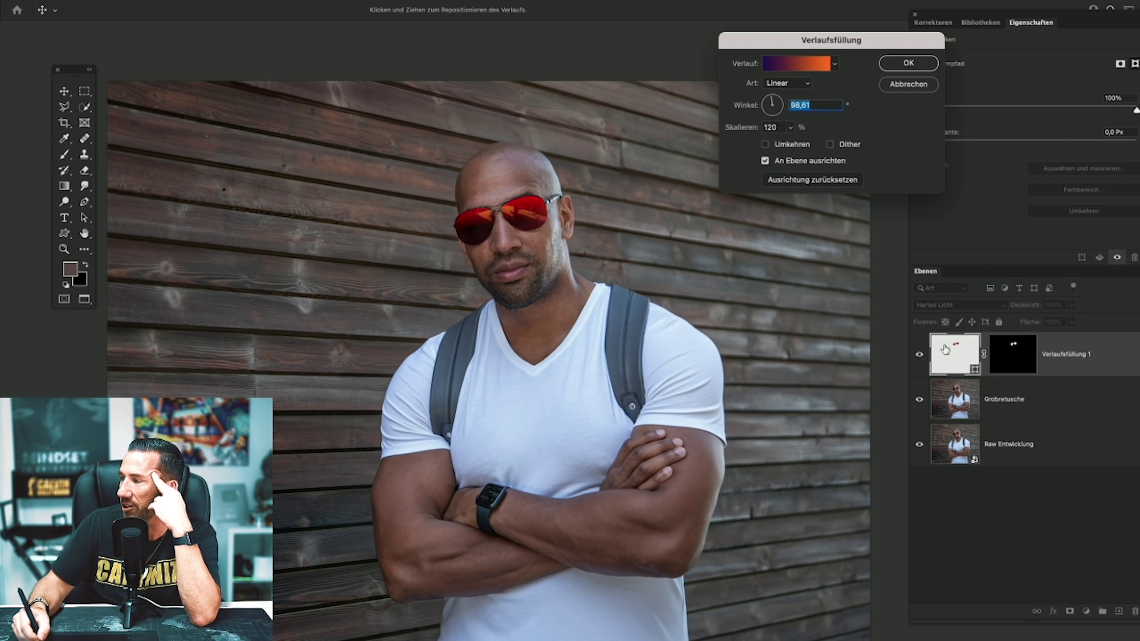
{"action": "left_click", "coordinate": [799, 63]}
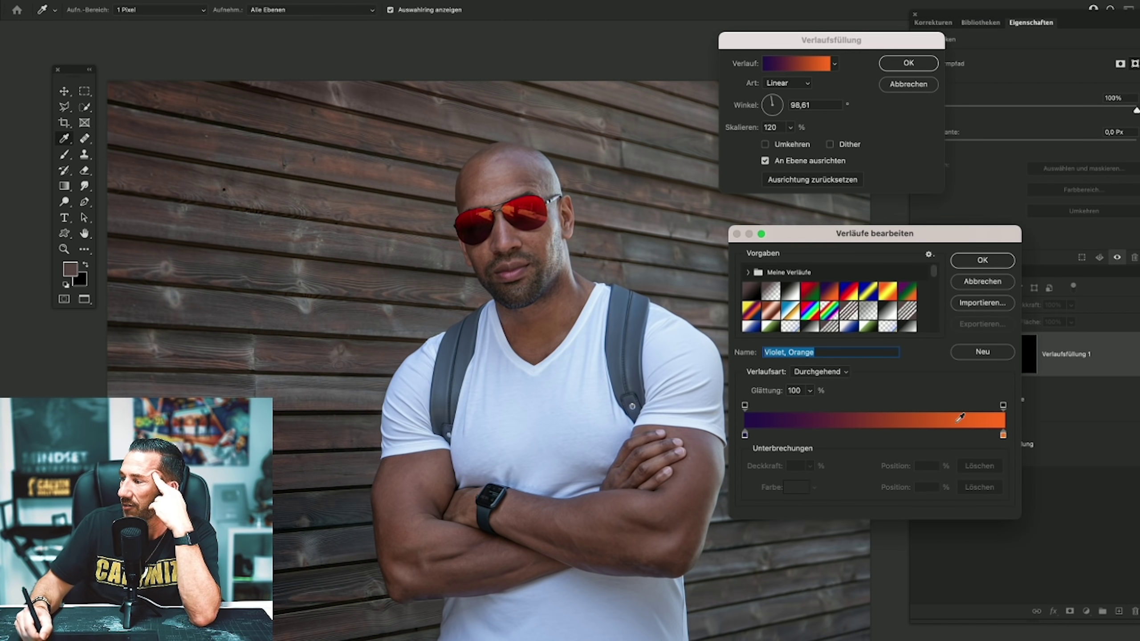
{"action": "left_click", "coordinate": [1003, 435]}
{"action": "left_click", "coordinate": [797, 487]}
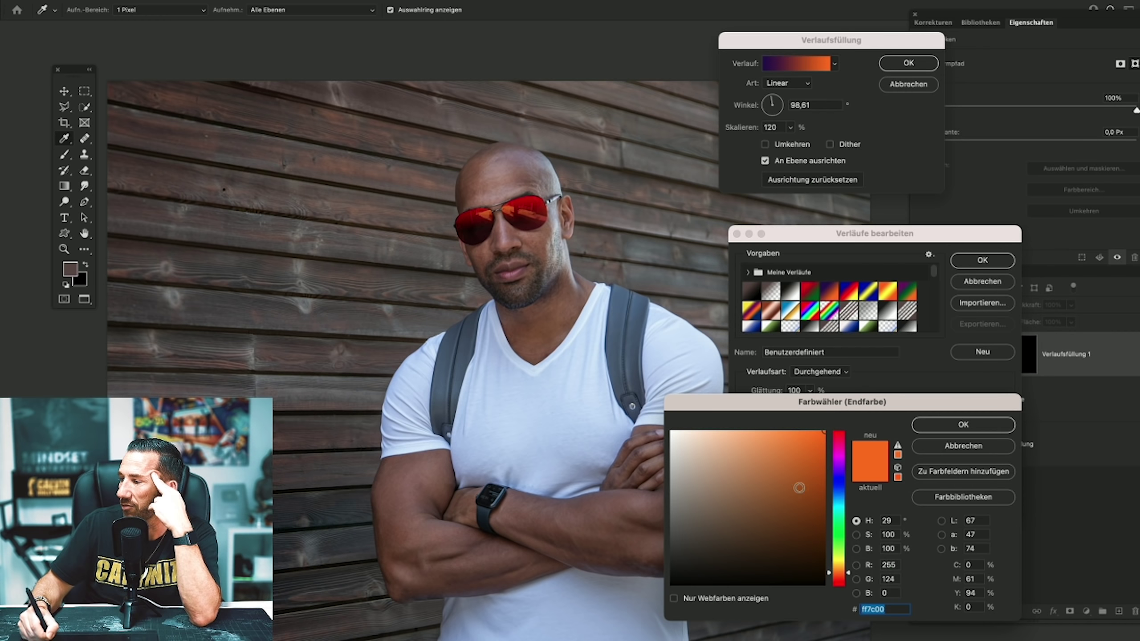
{"action": "type", "text": "ffffff"}
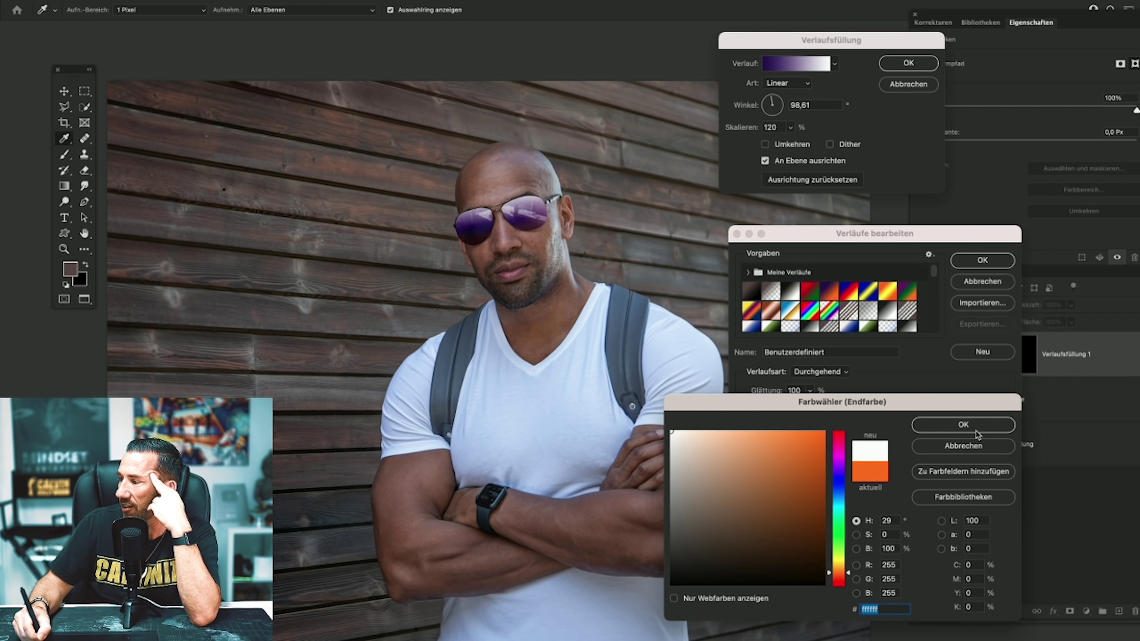
{"action": "left_click", "coordinate": [975, 430]}
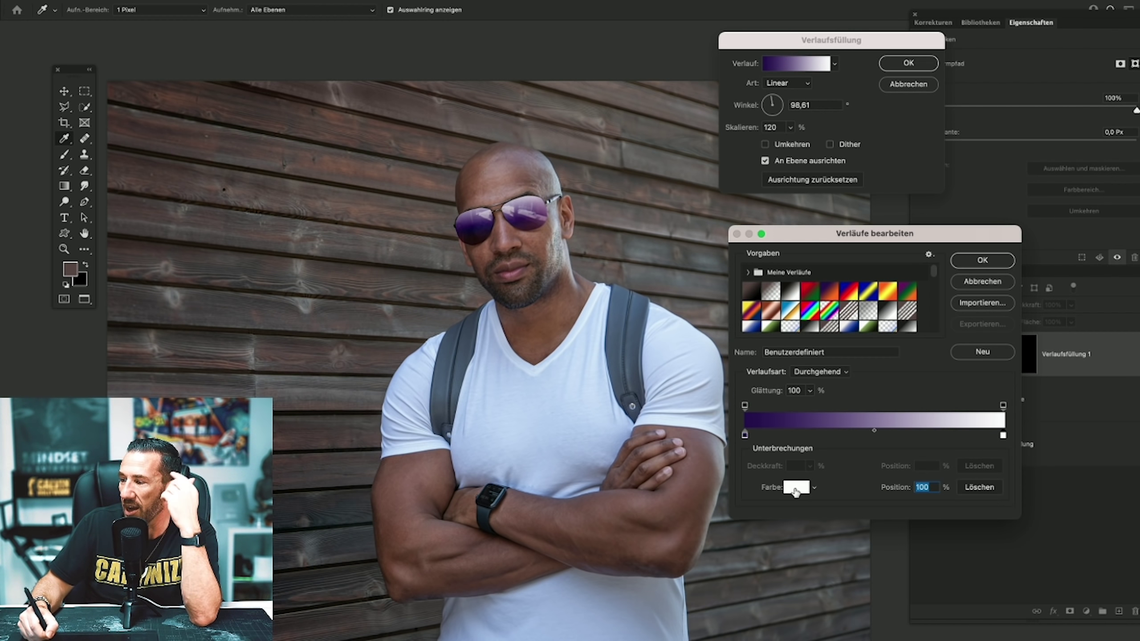
Change the gradient's dark left stop from purple to dark brown 321b06.
{"action": "left_click", "coordinate": [745, 435]}
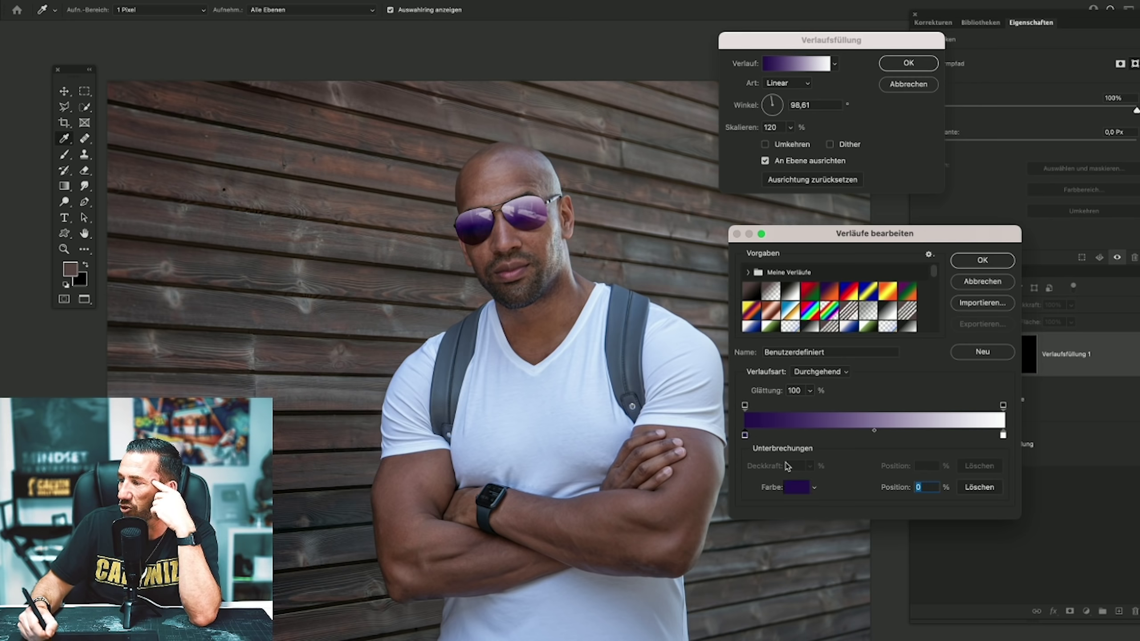
{"action": "left_click", "coordinate": [793, 488]}
{"action": "left_click_drag", "start_coordinate": [843, 577], "coordinate": [838, 583]}
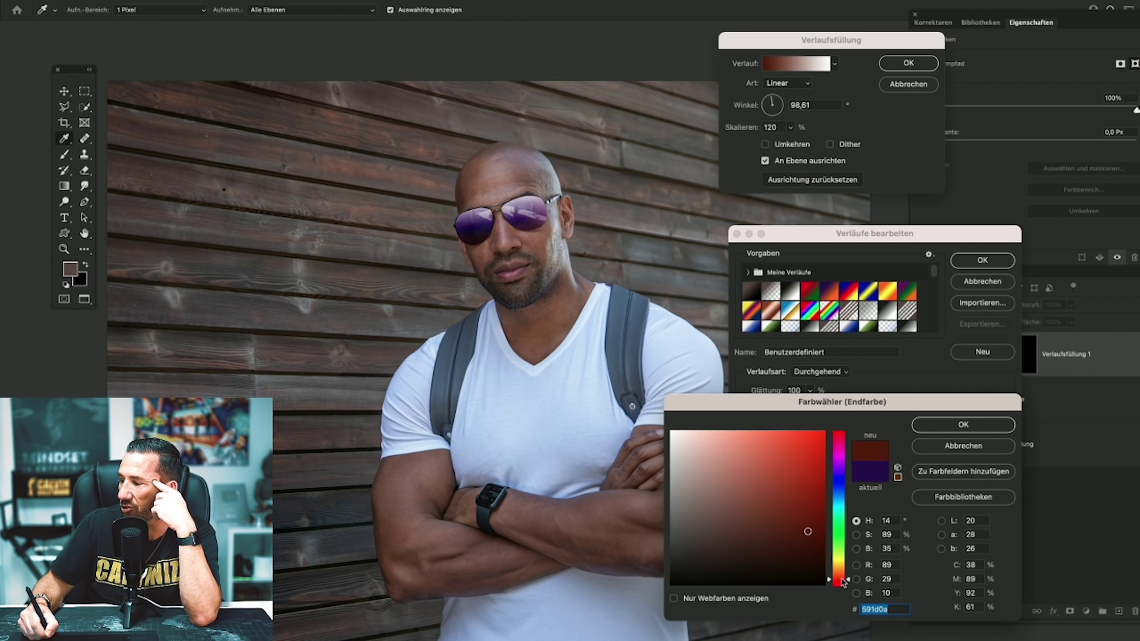
{"action": "left_click_drag", "start_coordinate": [781, 558], "coordinate": [780, 565]}
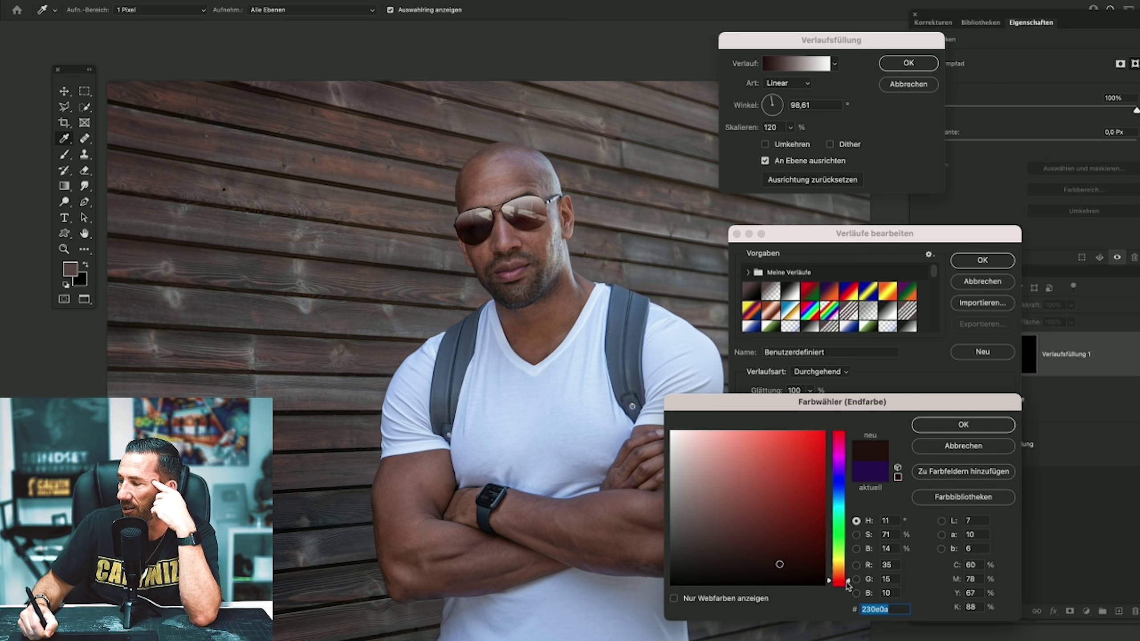
{"action": "left_click_drag", "start_coordinate": [848, 584], "coordinate": [850, 577]}
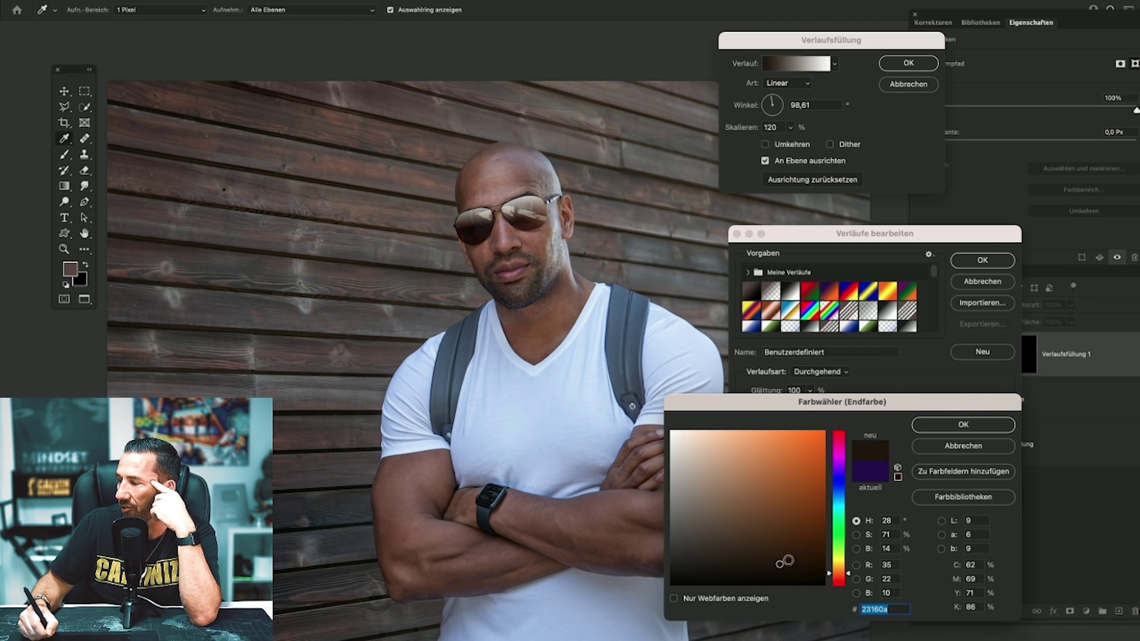
{"action": "left_click_drag", "start_coordinate": [780, 564], "coordinate": [803, 554]}
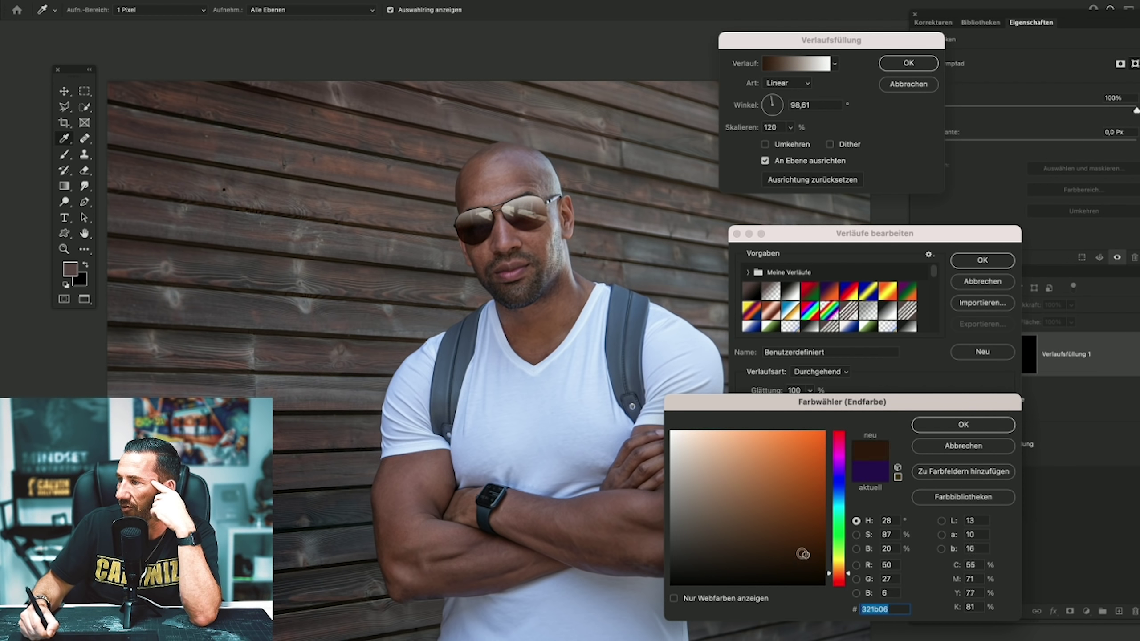
{"action": "left_click", "coordinate": [964, 427]}
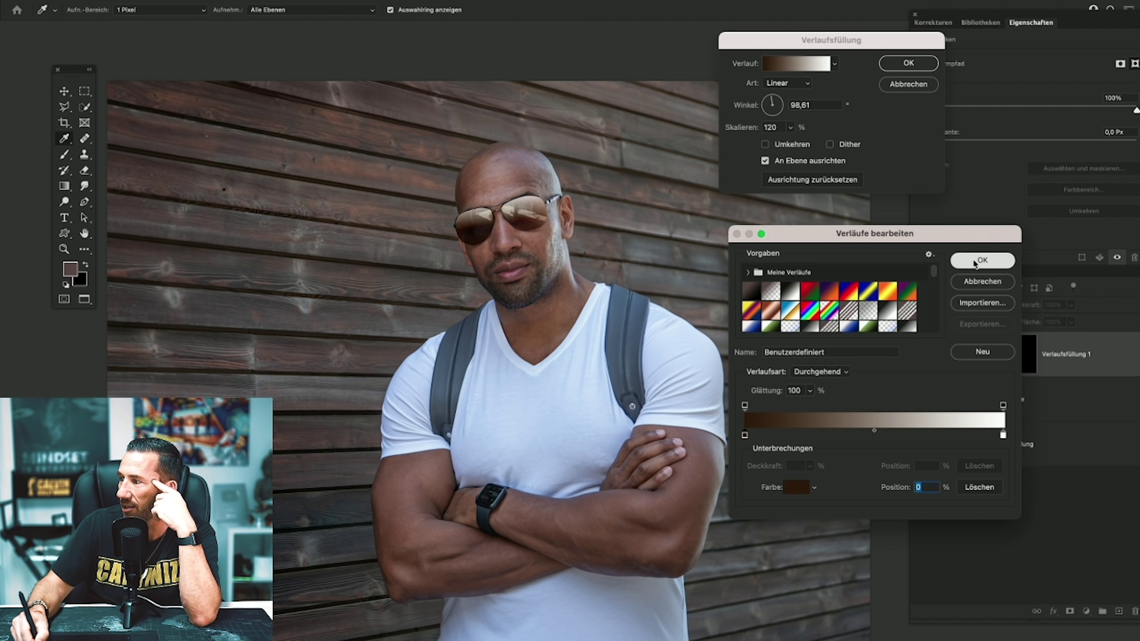
{"action": "left_click", "coordinate": [974, 260]}
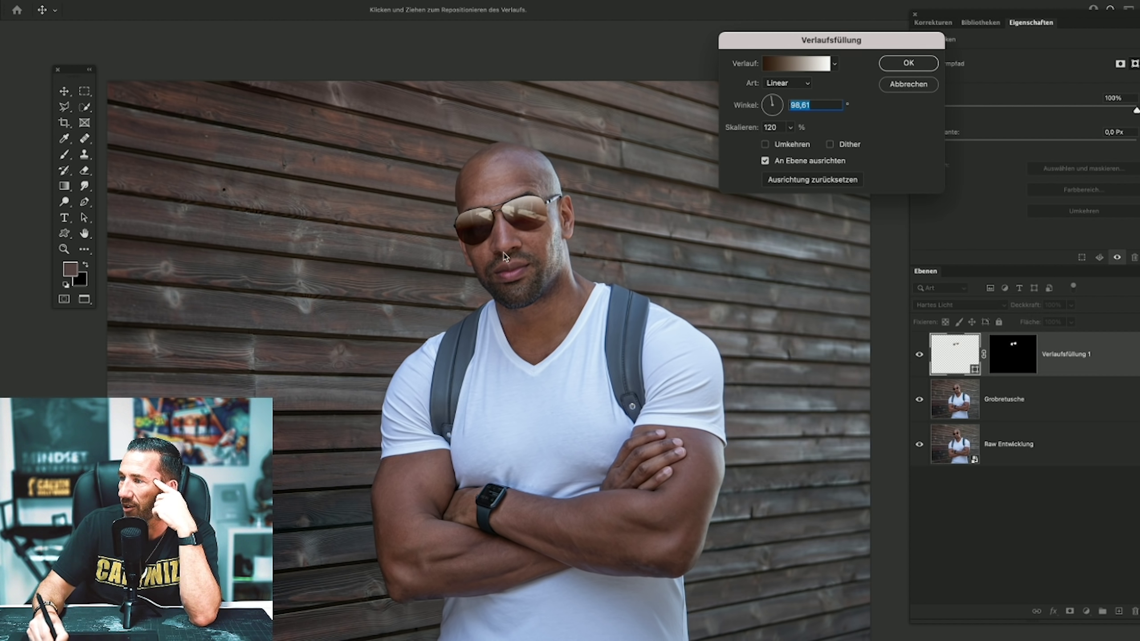
Apply the gradient fill settings and zoom in closely on the sunglasses lens.
{"action": "left_click", "coordinate": [803, 70]}
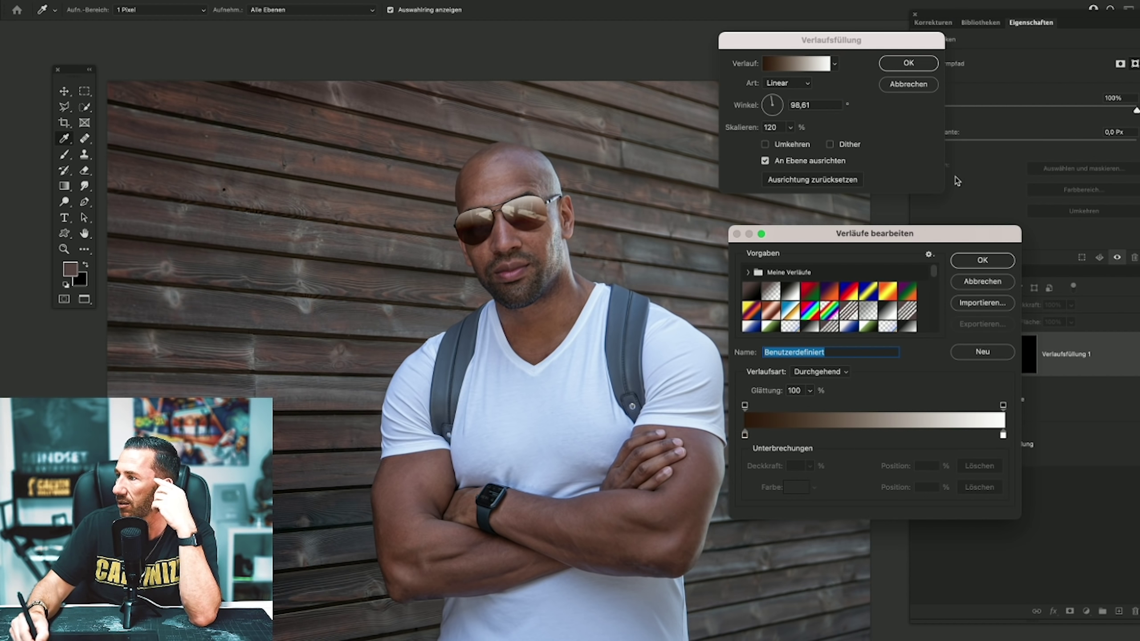
{"action": "left_click", "coordinate": [983, 261]}
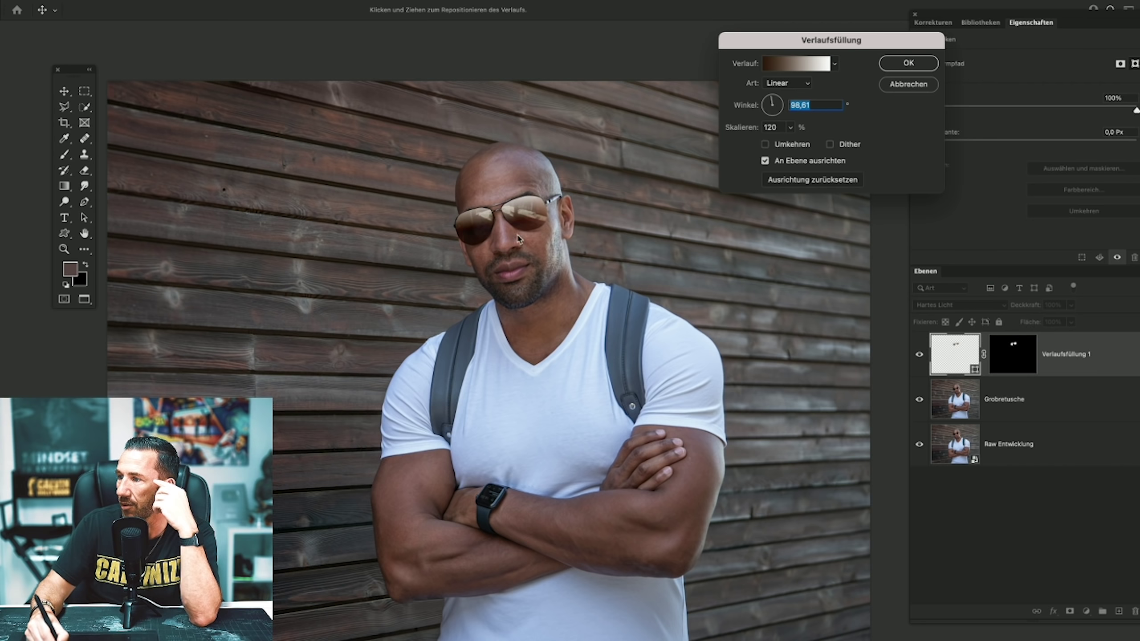
{"action": "left_click", "coordinate": [909, 63]}
{"action": "key", "text": "z"}
{"action": "left_click_drag", "start_coordinate": [526, 201], "coordinate": [521, 220]}
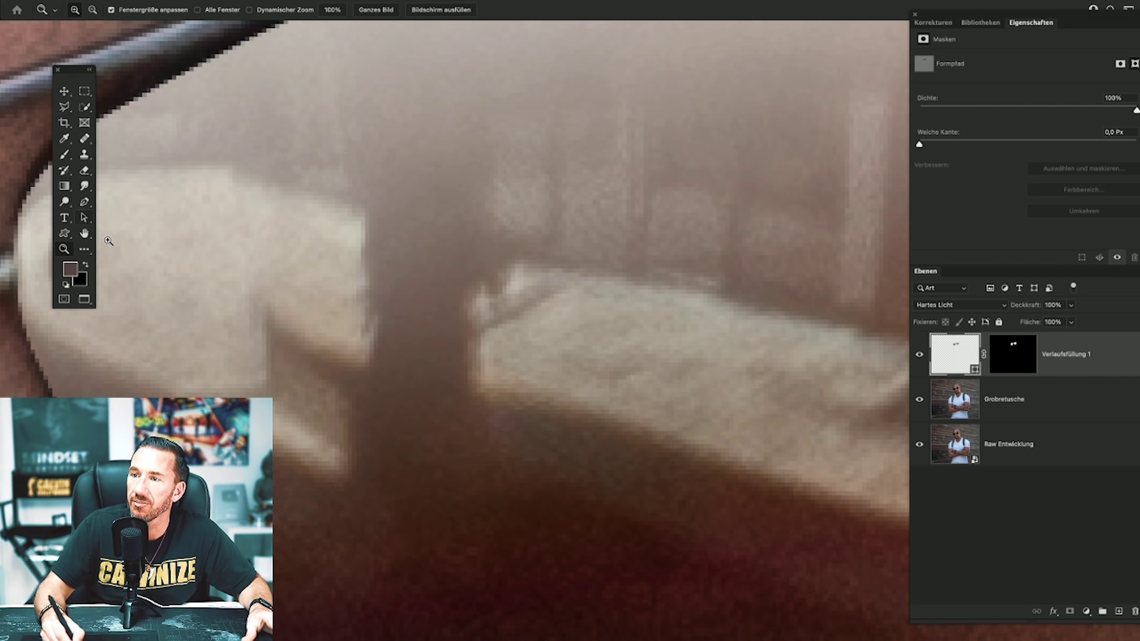
Fit the photo in view and drag the gradient into a new position within the lenses.
{"action": "double_click", "coordinate": [84, 233]}
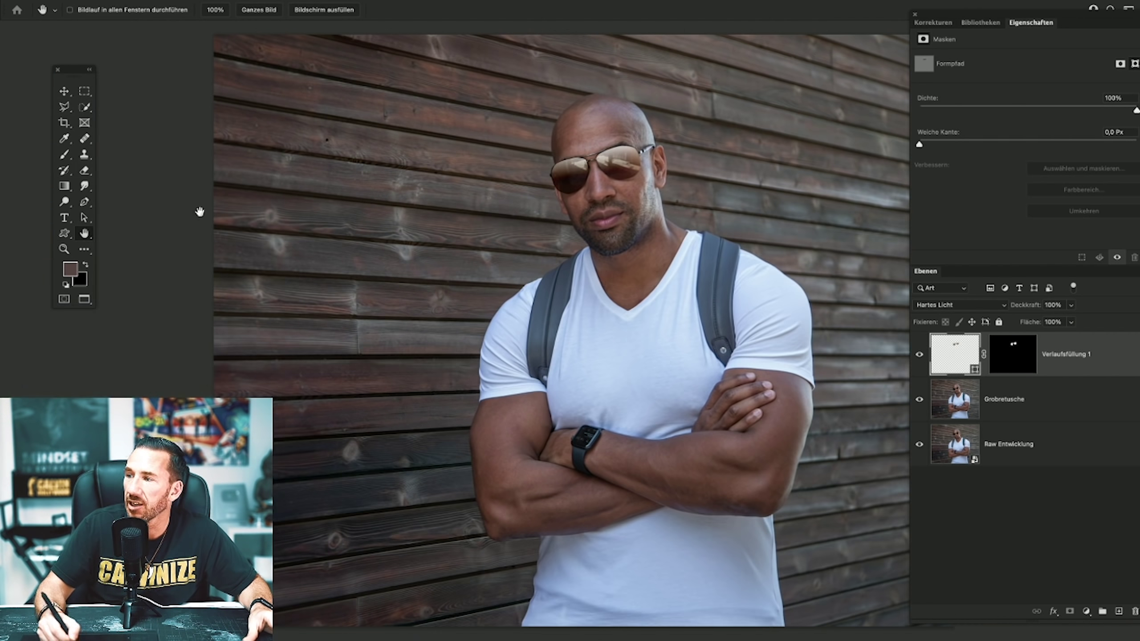
{"action": "double_click", "coordinate": [963, 354]}
{"action": "mouse_move", "coordinate": [600, 194]}
{"action": "left_mouse_down"}
{"action": "mouse_move", "coordinate": [627, 173]}
{"action": "mouse_move", "coordinate": [617, 187]}
{"action": "left_mouse_up"}
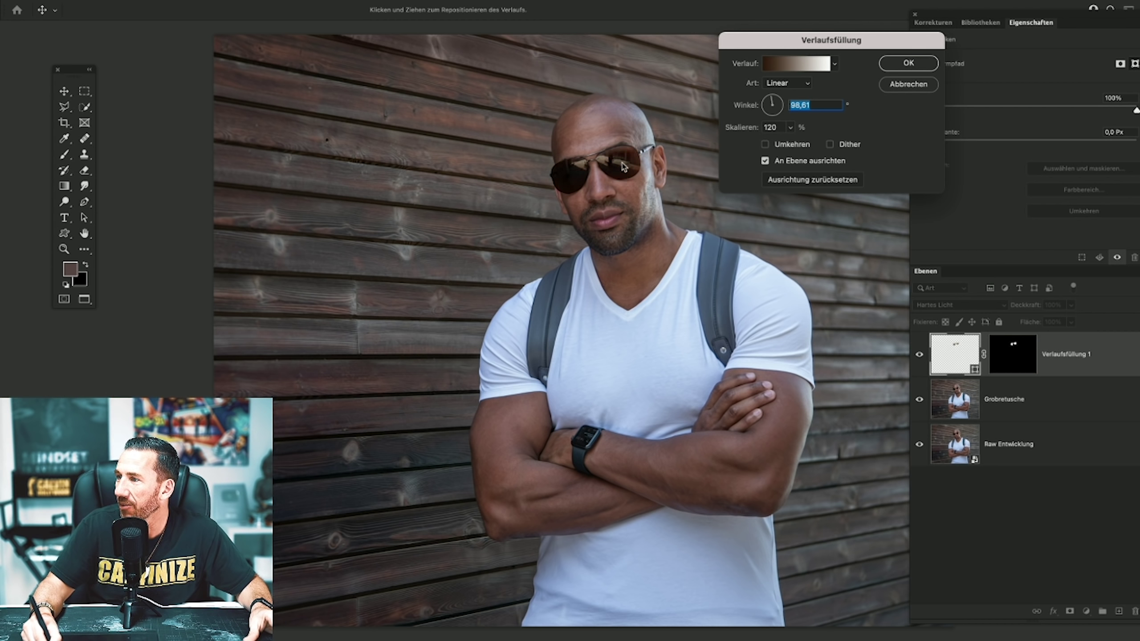
{"action": "mouse_move", "coordinate": [615, 184]}
{"action": "left_mouse_down"}
{"action": "mouse_move", "coordinate": [604, 232]}
{"action": "mouse_move", "coordinate": [626, 181]}
{"action": "mouse_move", "coordinate": [618, 188]}
{"action": "left_mouse_up"}
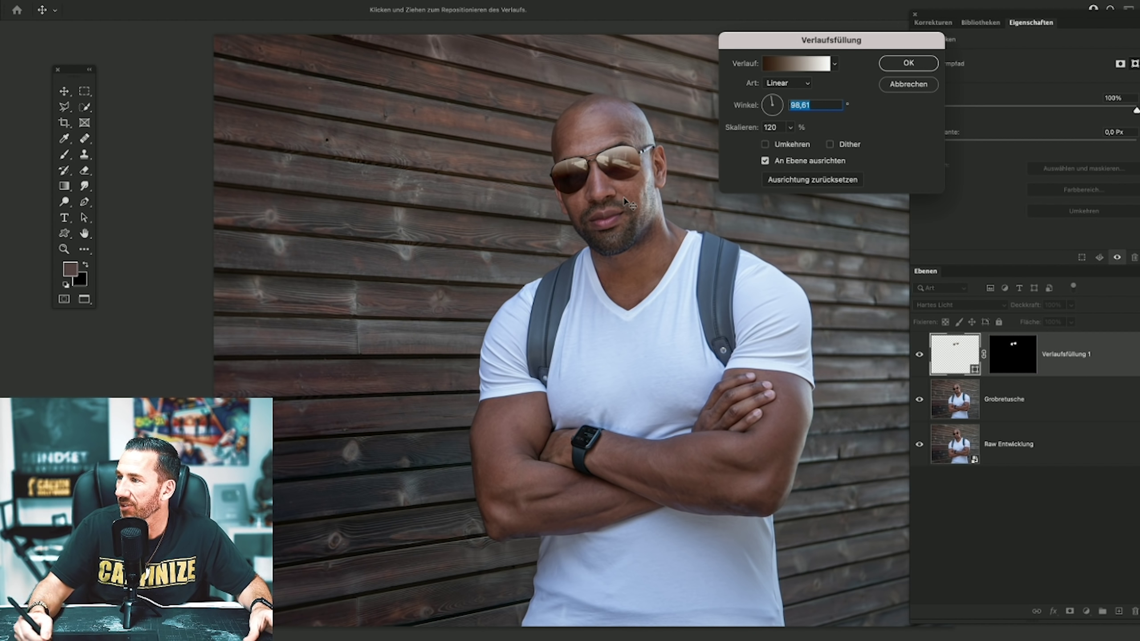
Deepen the gradient's dark stop to brown 271506 and compare the toned lenses.
{"action": "left_click", "coordinate": [803, 67]}
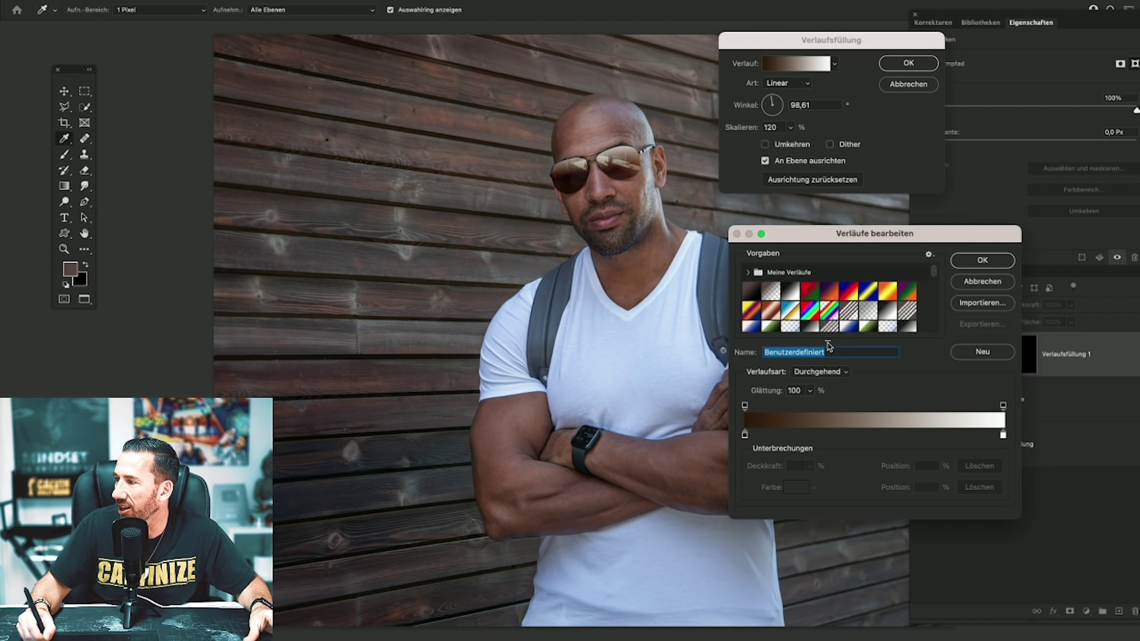
{"action": "left_click", "coordinate": [746, 434]}
{"action": "left_click", "coordinate": [792, 488]}
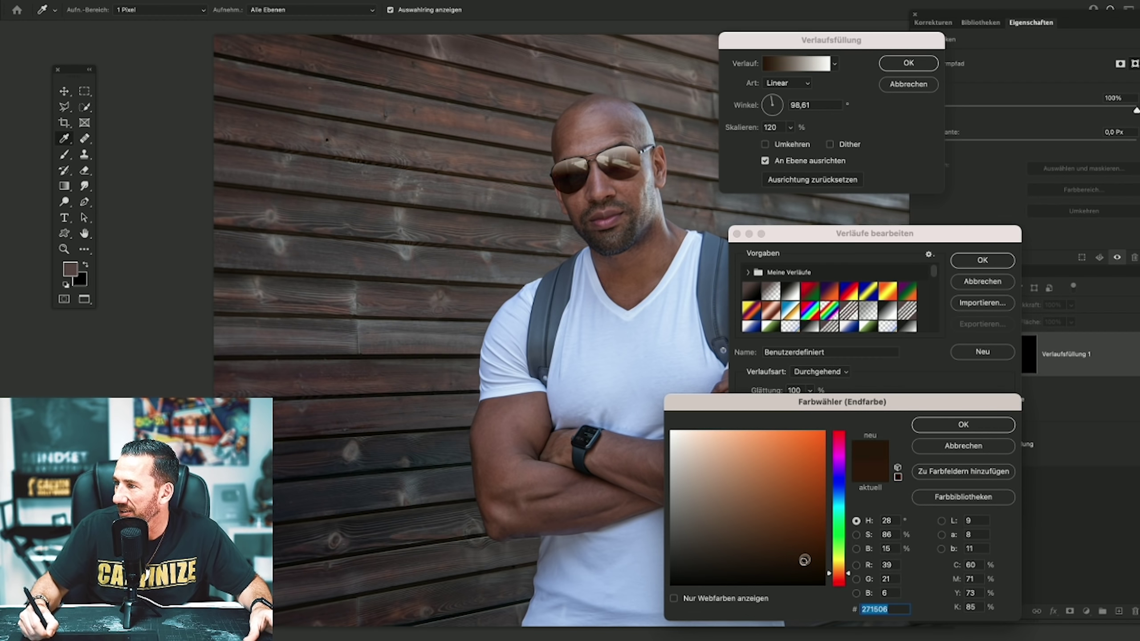
{"action": "left_click", "coordinate": [976, 422]}
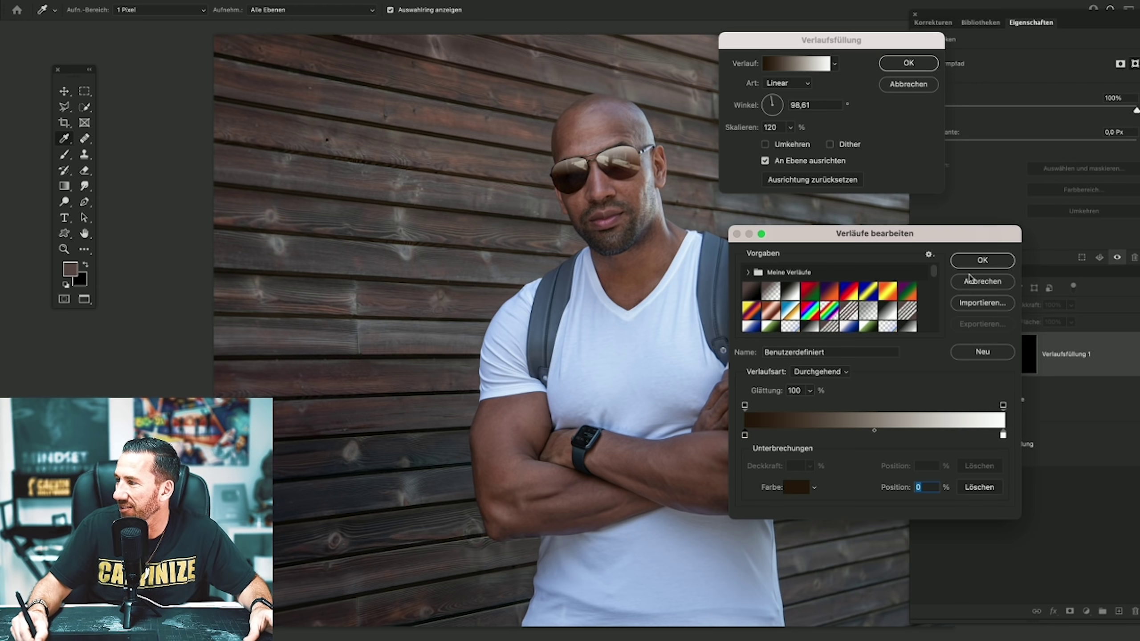
{"action": "left_click", "coordinate": [978, 261]}
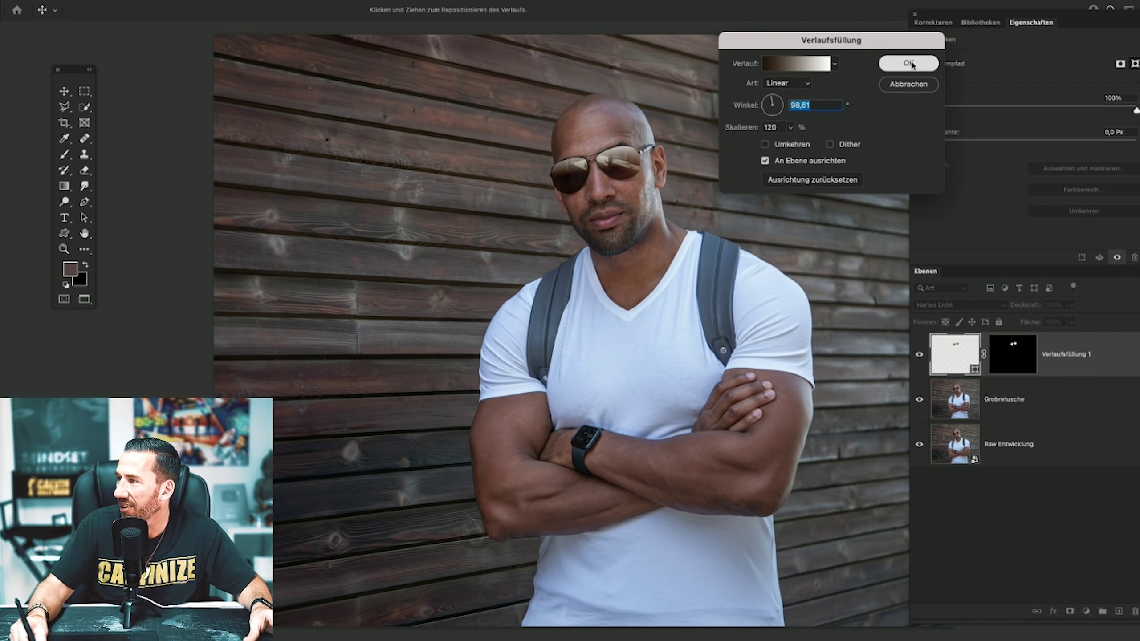
{"action": "left_click", "coordinate": [905, 64]}
{"action": "left_click", "coordinate": [920, 355]}
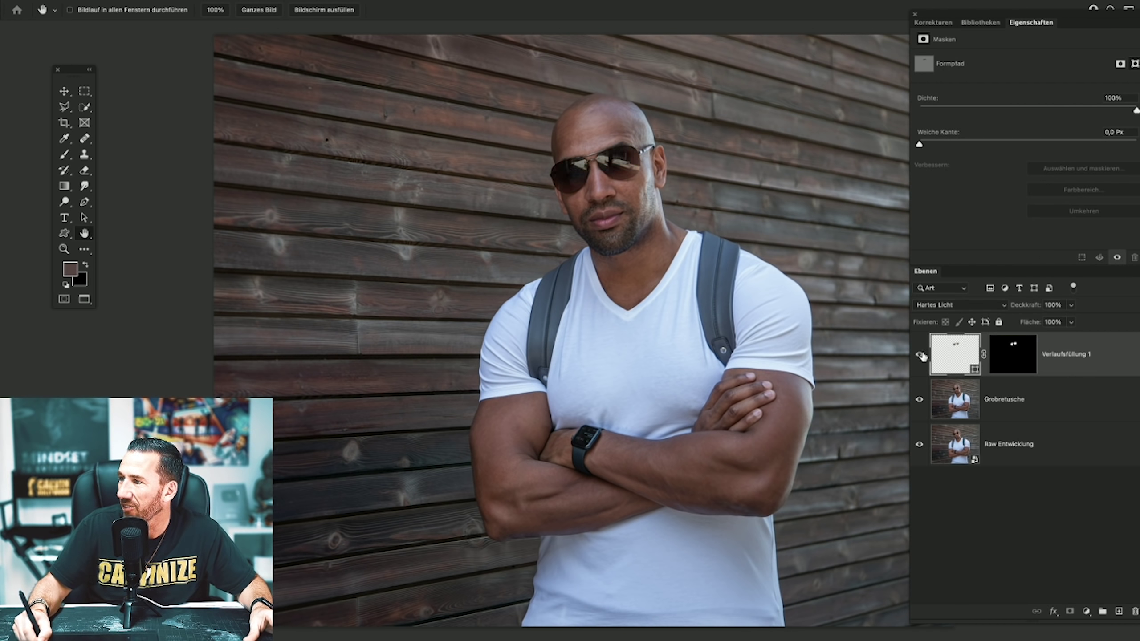
Rename the lens gradient fill layer 'Brille' and save via Datei > Speichern.
{"action": "double_click", "coordinate": [1063, 355]}
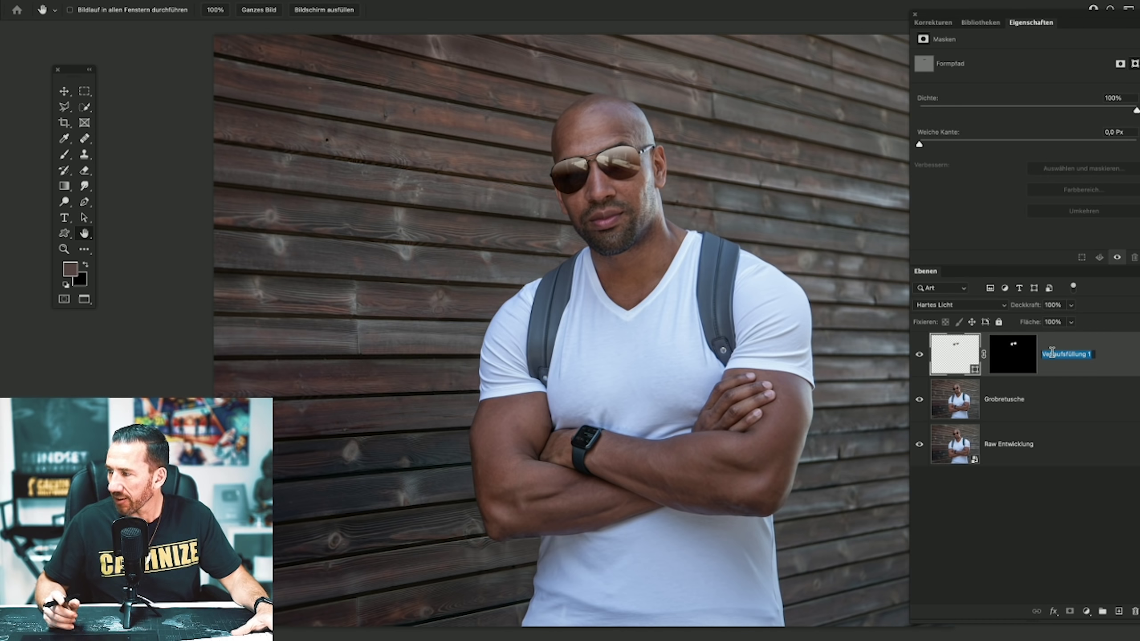
{"action": "type", "text": "Bri"}
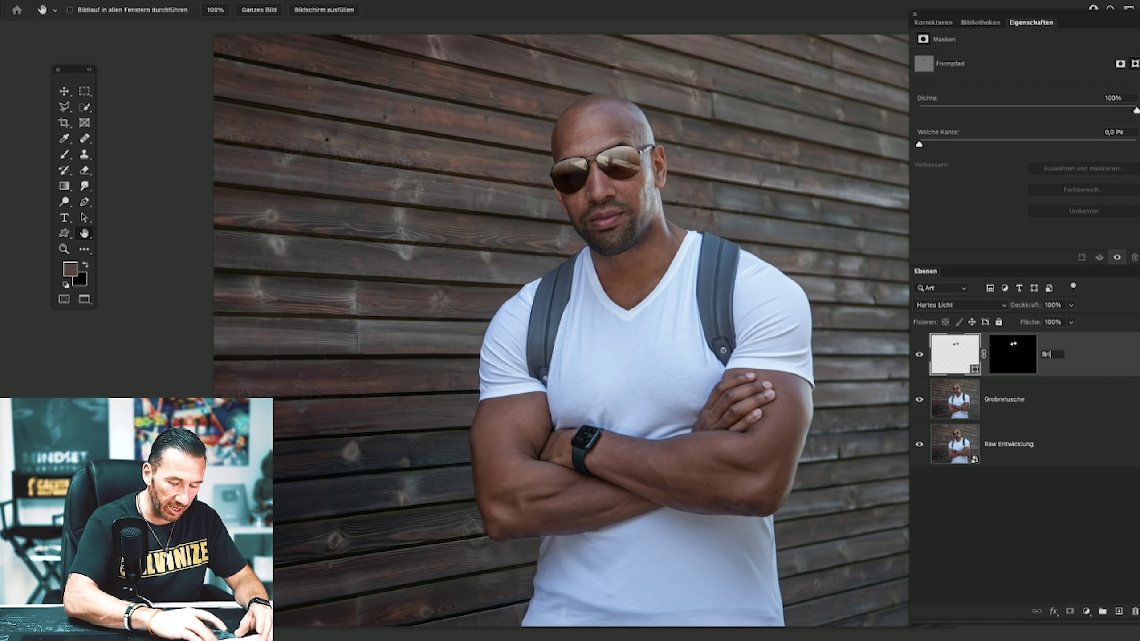
{"action": "type", "text": "lle"}
{"action": "key", "text": "Return"}
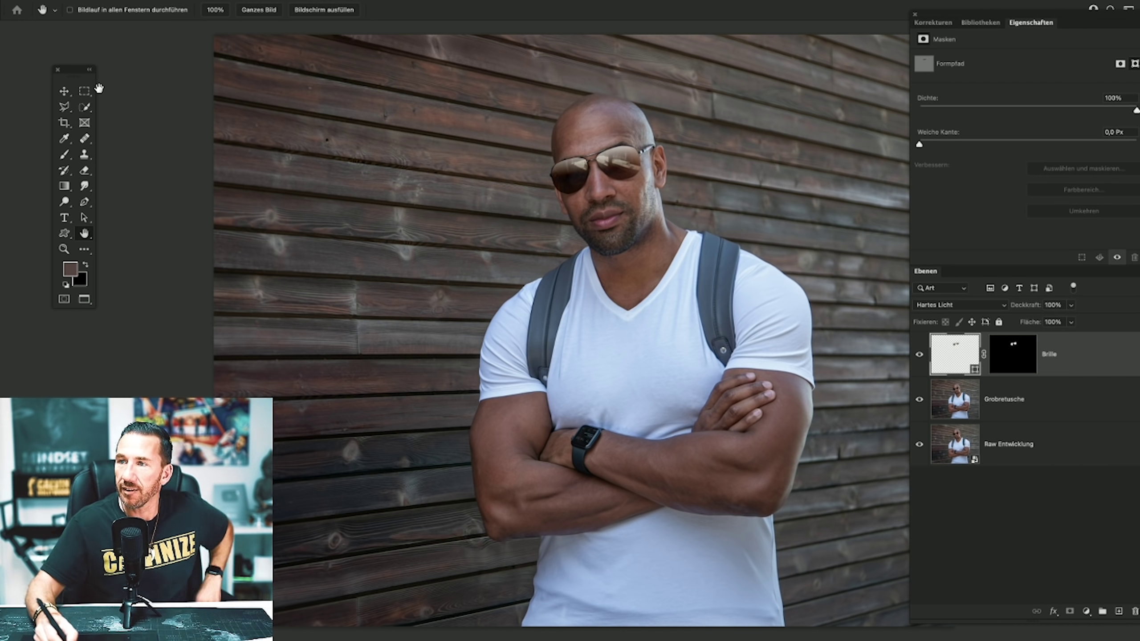
{"action": "left_click", "coordinate": [90, 1]}
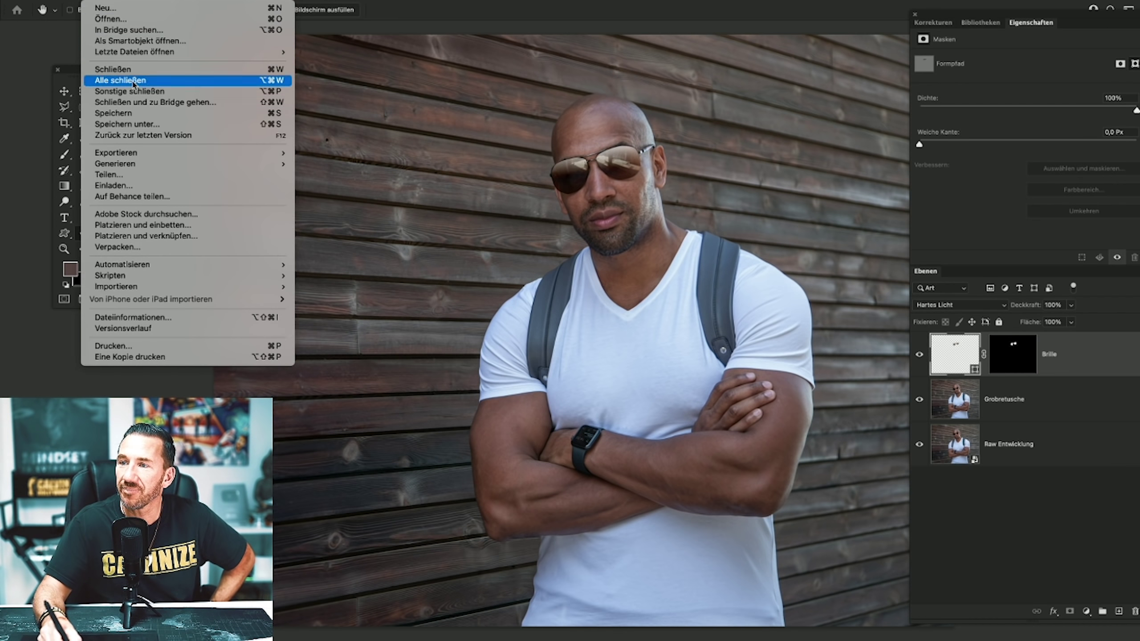
{"action": "left_click", "coordinate": [114, 116]}
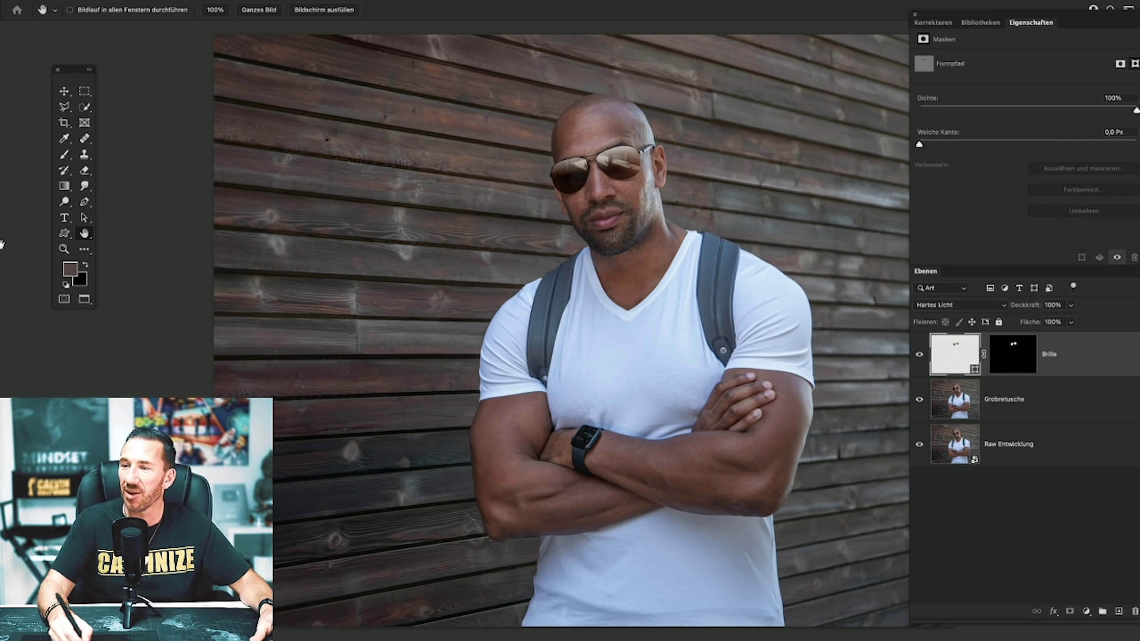
Zoom in on the sunglasses and toggle the Brille layer to compare the lenses.
{"action": "left_click", "coordinate": [68, 251]}
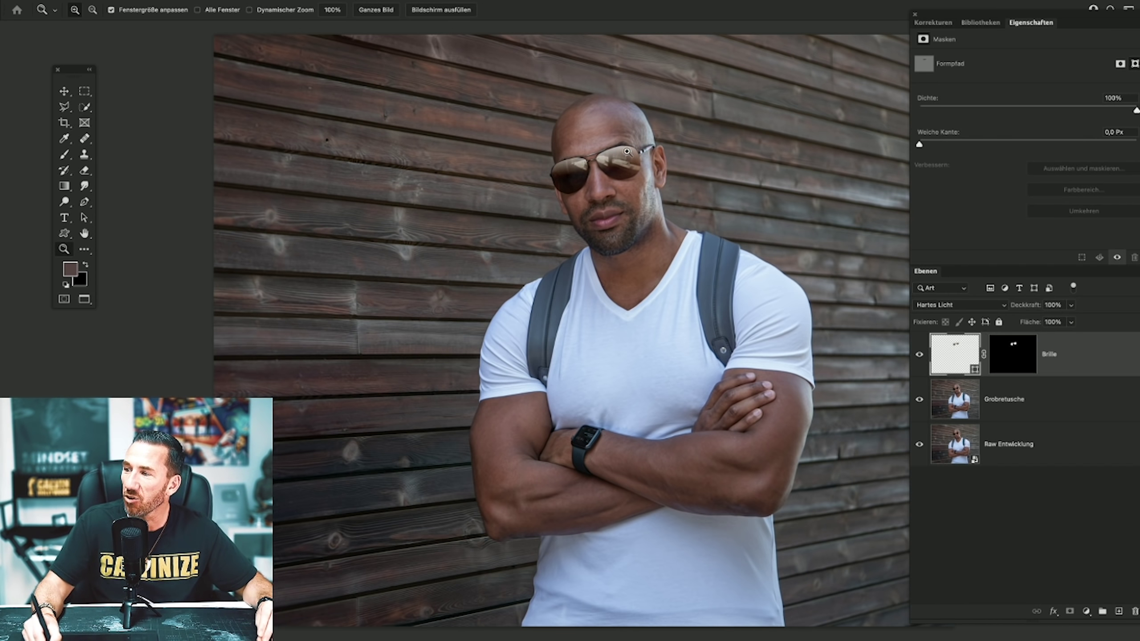
{"action": "left_click", "coordinate": [642, 156]}
{"action": "left_click", "coordinate": [621, 176]}
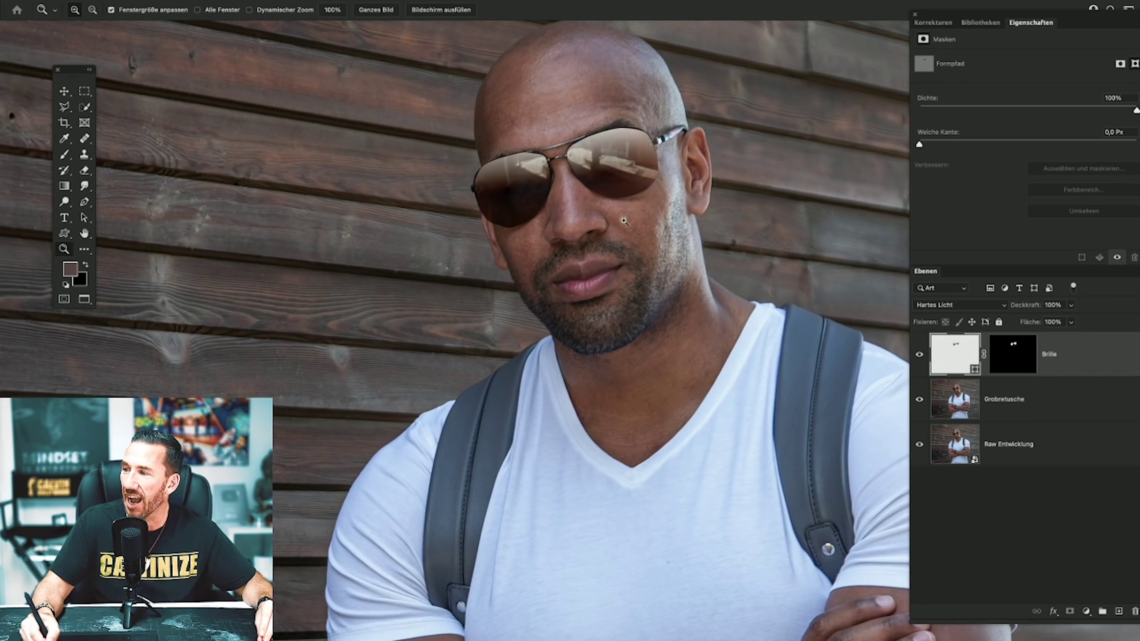
{"action": "left_click", "coordinate": [918, 355]}
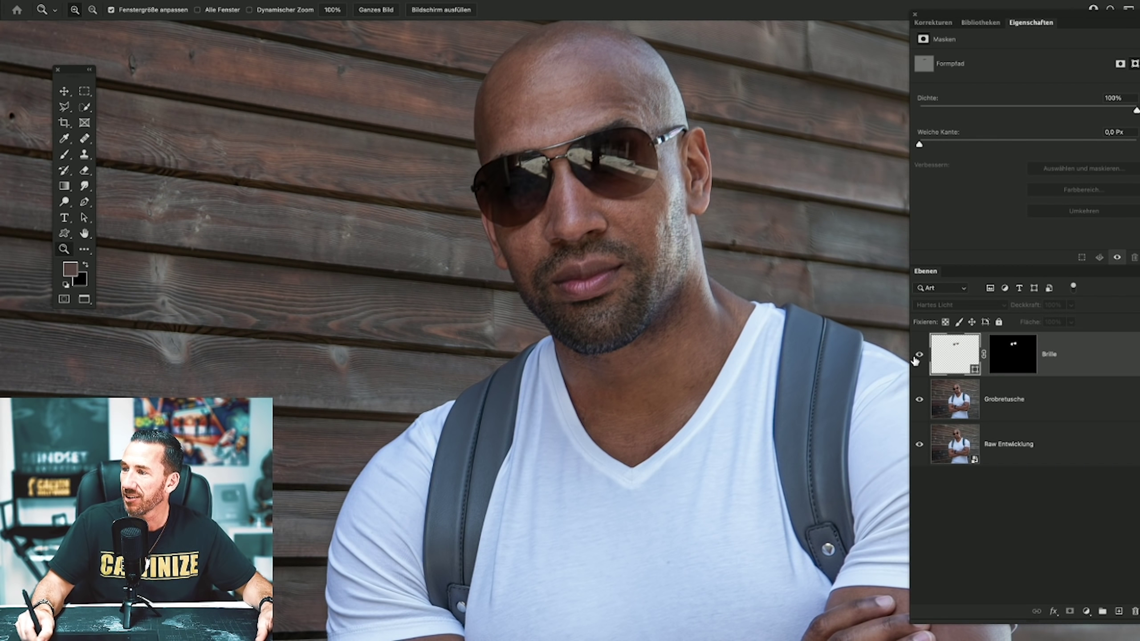
{"action": "left_click", "coordinate": [502, 217]}
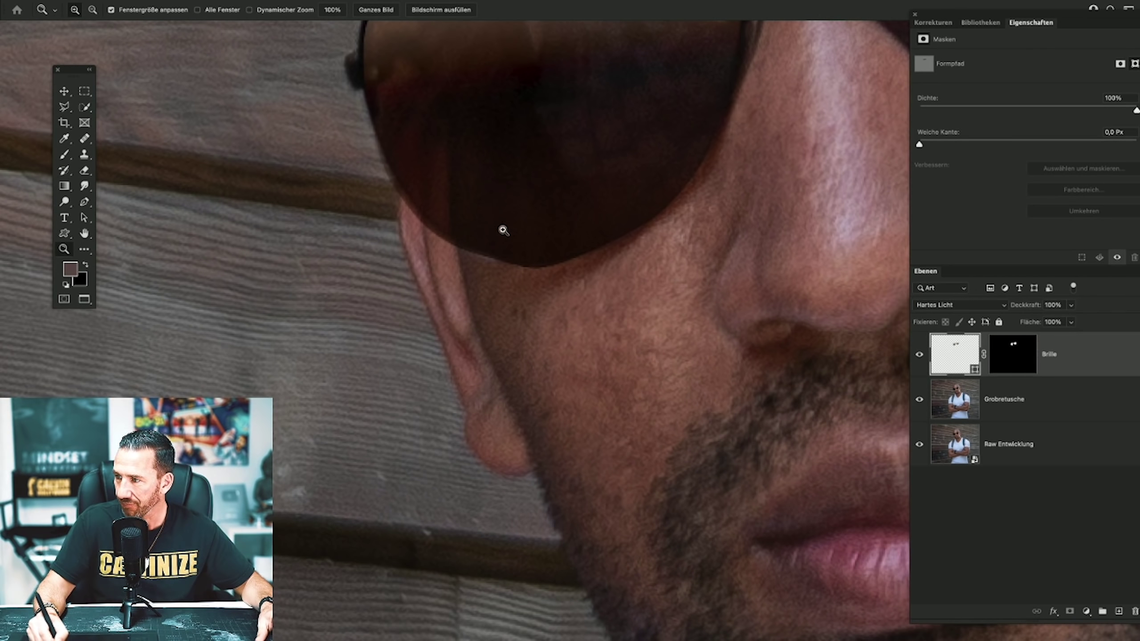
{"action": "left_click", "coordinate": [919, 354]}
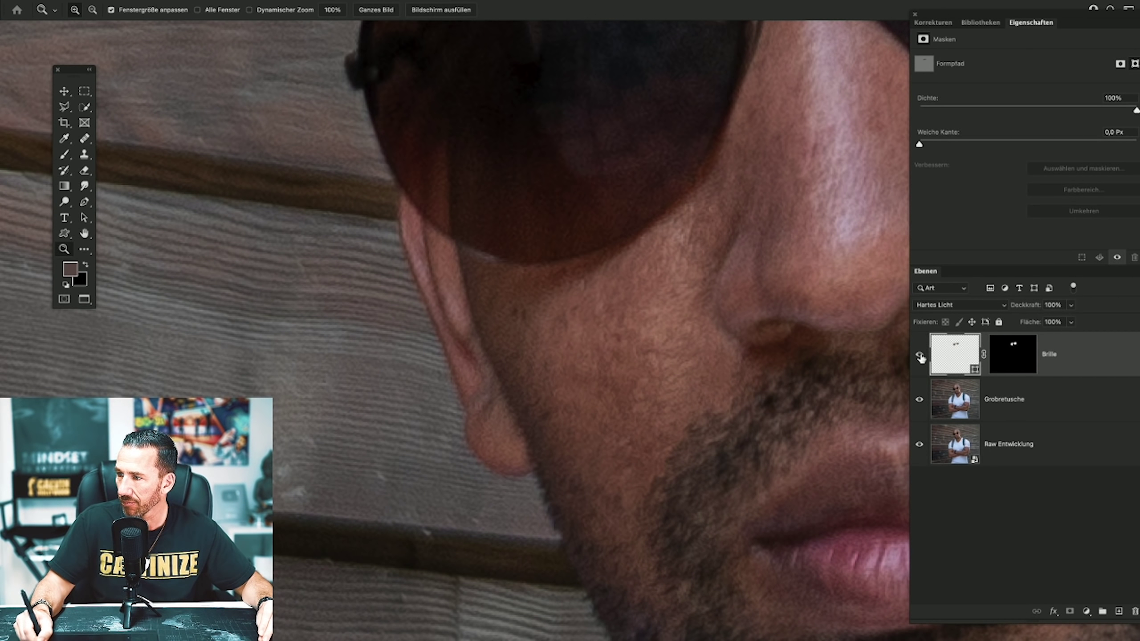
{"action": "left_click", "coordinate": [920, 355]}
Scroll and pan the view to bring the face and torso into view.
{"action": "scroll", "coordinate": [601, 224], "scroll_direction": "down", "scroll_amount": 2}
{"action": "scroll", "coordinate": [603, 224], "scroll_direction": "down", "scroll_amount": 3}
{"action": "scroll", "coordinate": [675, 272], "scroll_direction": "down", "scroll_amount": 3}
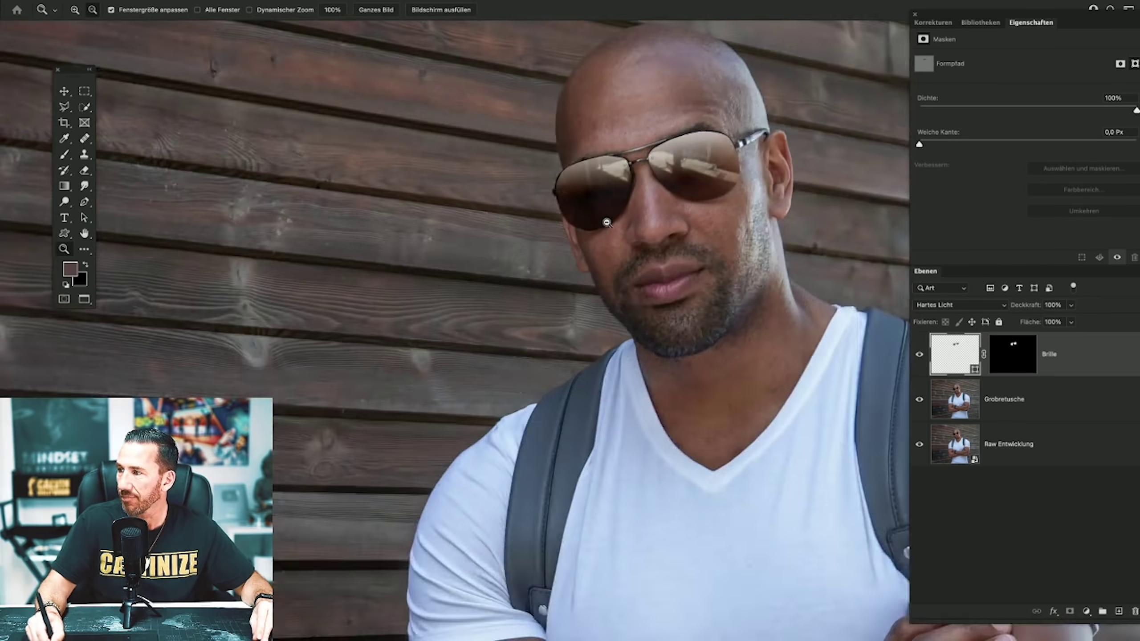
{"action": "left_click_drag", "start_coordinate": [674, 272], "coordinate": [593, 252]}
{"action": "scroll", "coordinate": [593, 252], "scroll_direction": "up", "scroll_amount": 2}
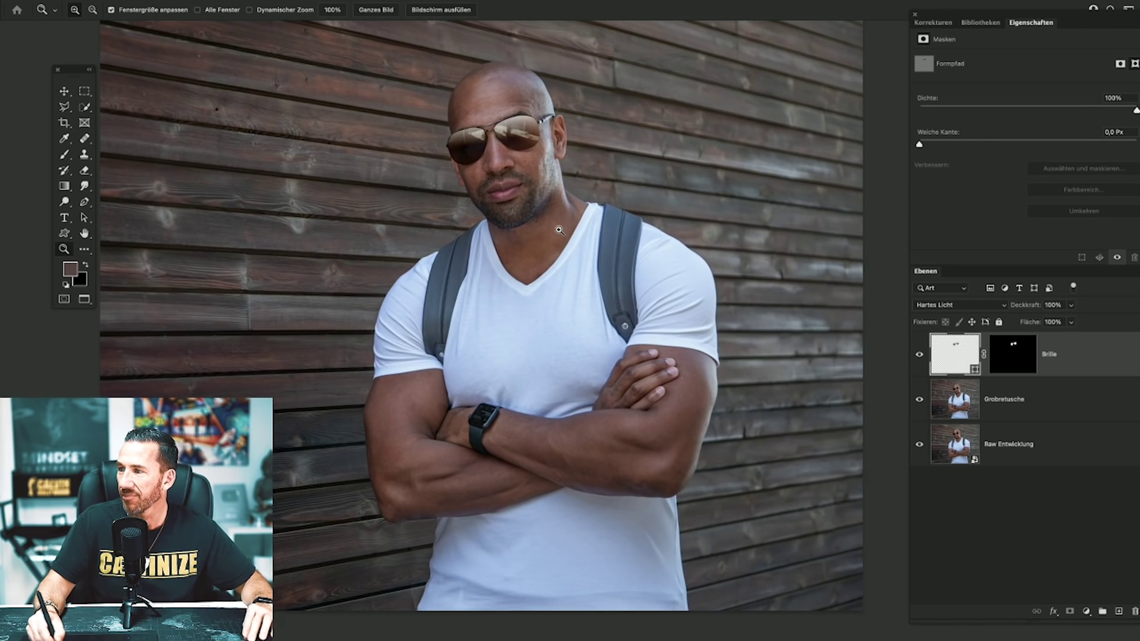
{"action": "scroll", "coordinate": [594, 252], "scroll_direction": "up", "scroll_amount": 1}
{"action": "scroll", "coordinate": [593, 252], "scroll_direction": "left", "scroll_amount": 2}
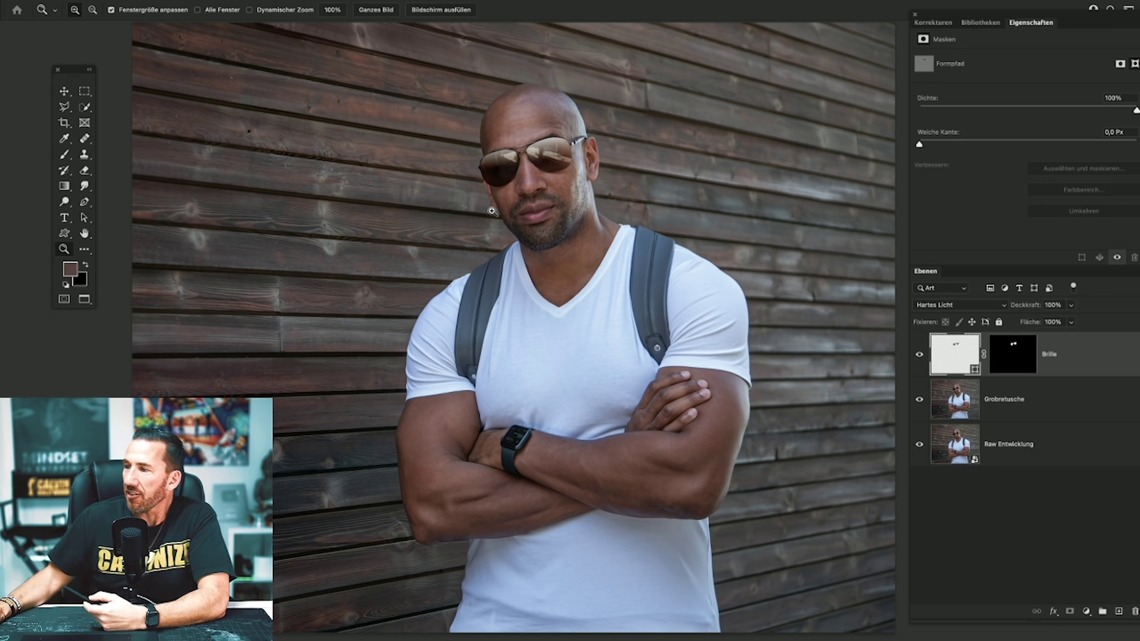
Re-frame the face, compare with Brille toggled, and zoom in on the nose and lens edge.
{"action": "left_click", "coordinate": [529, 220], "text": "alt"}
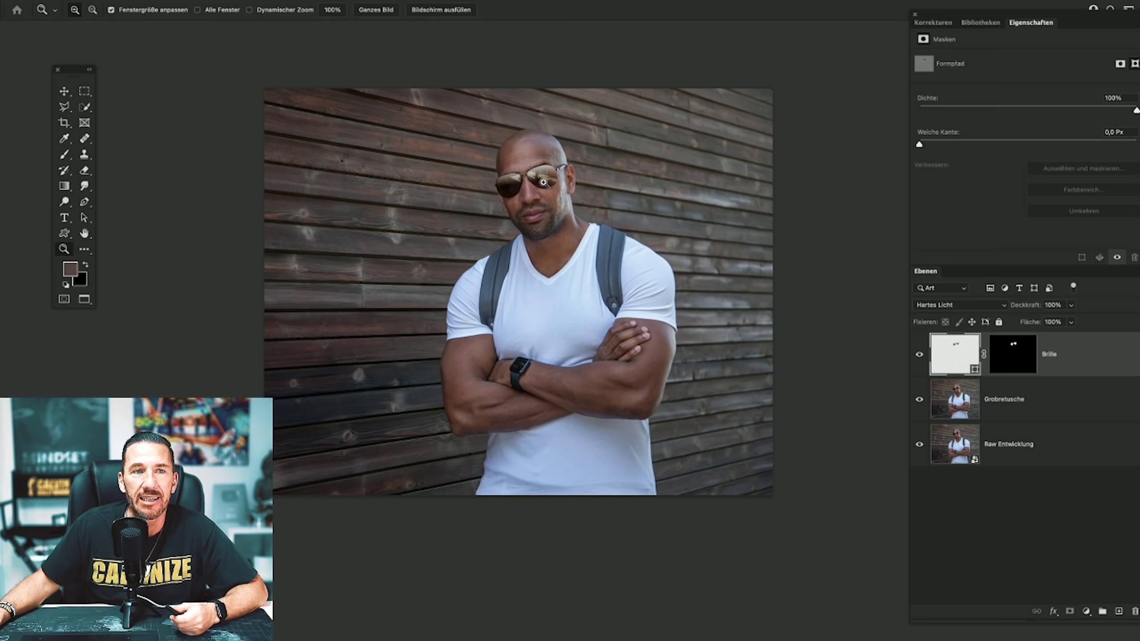
{"action": "left_click", "coordinate": [542, 182]}
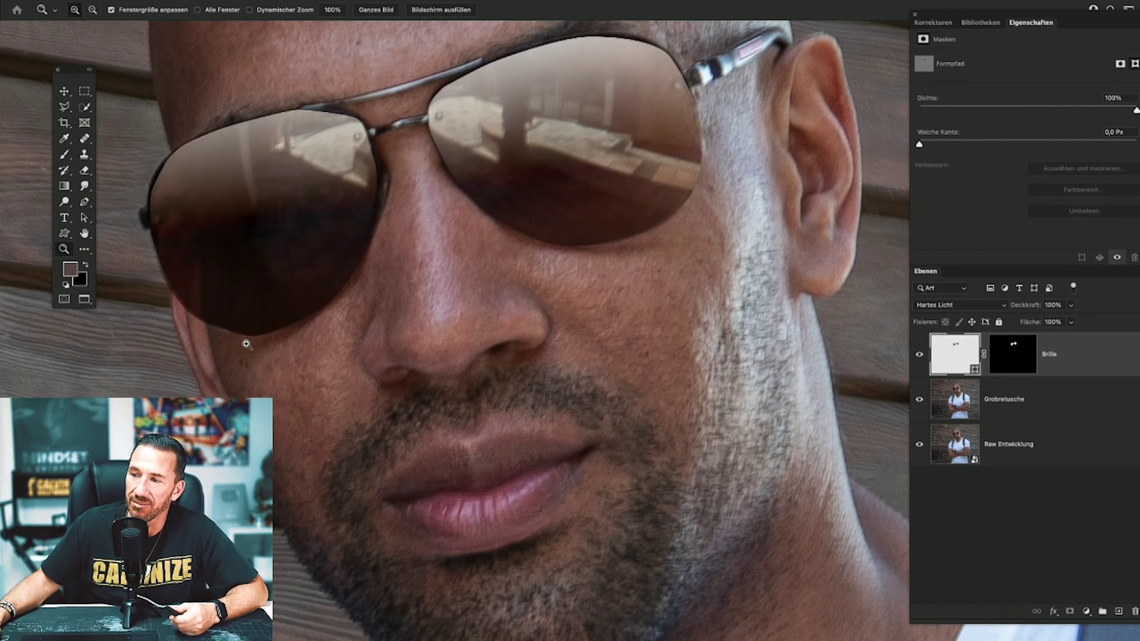
{"action": "left_click", "coordinate": [920, 355]}
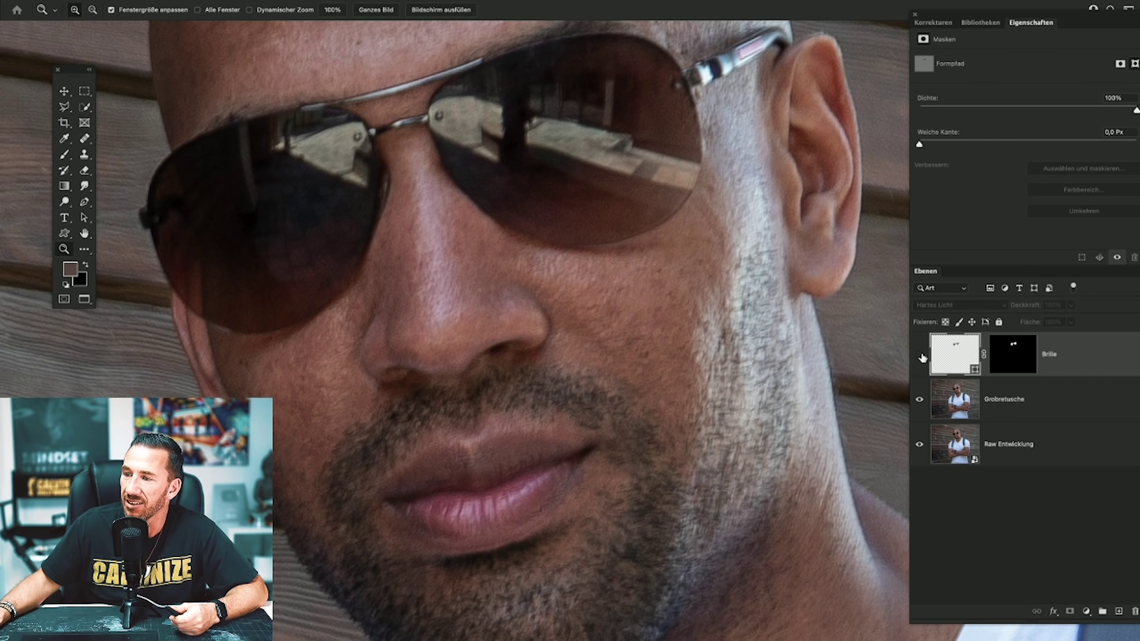
{"action": "left_click", "coordinate": [919, 356]}
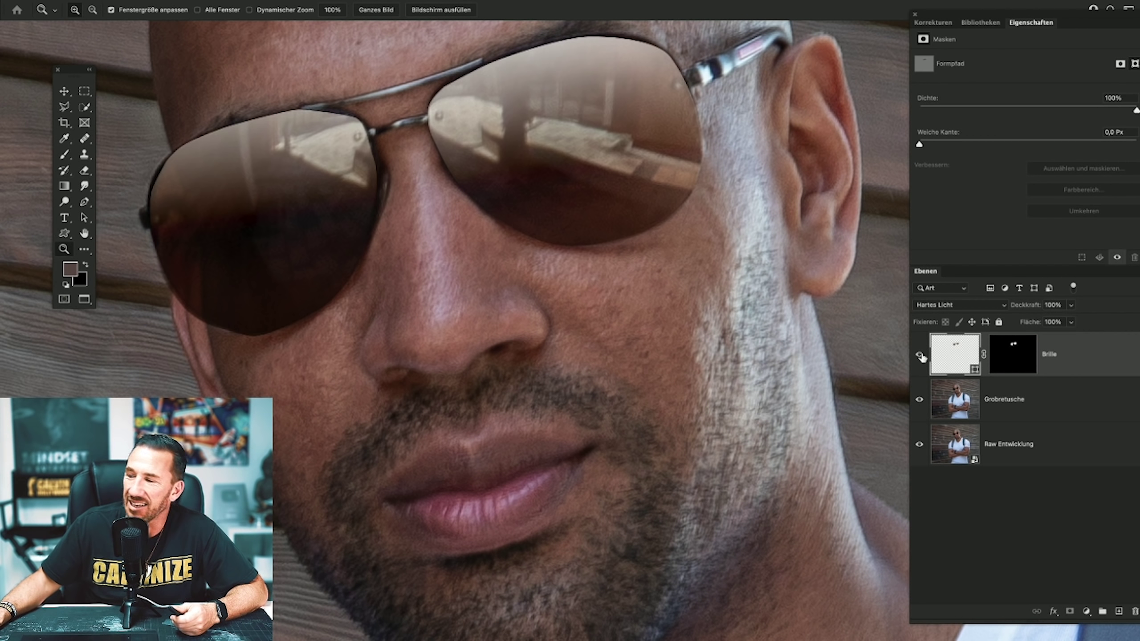
{"action": "left_click", "coordinate": [264, 334]}
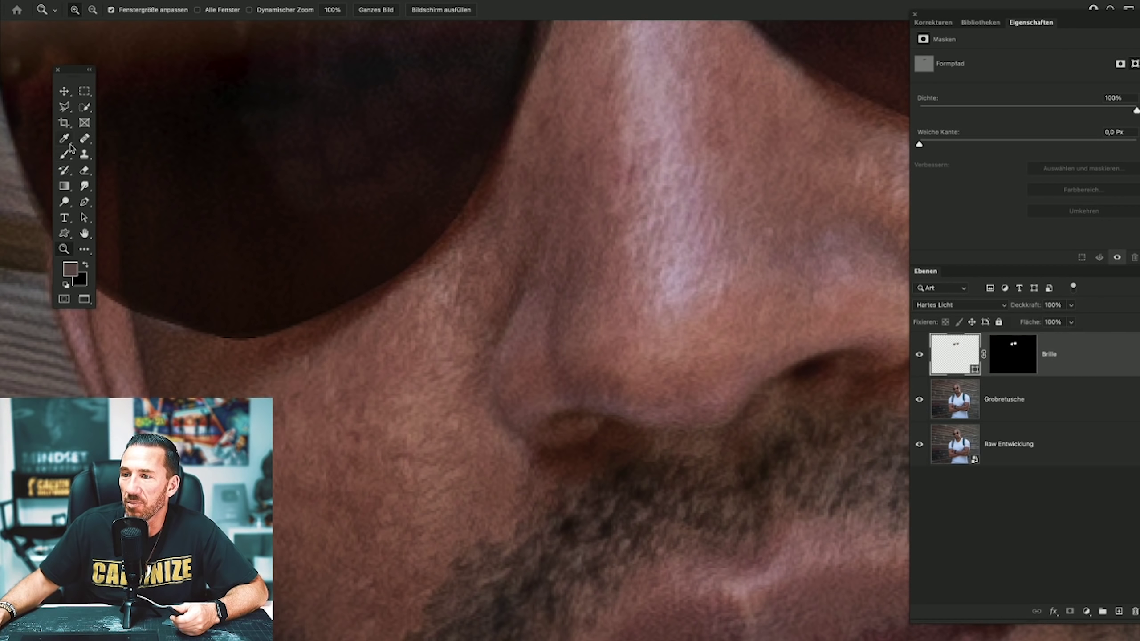
Set up a 22 px hard brush at 100% opacity on the Brille mask, with black as foreground.
{"action": "left_click", "coordinate": [67, 156]}
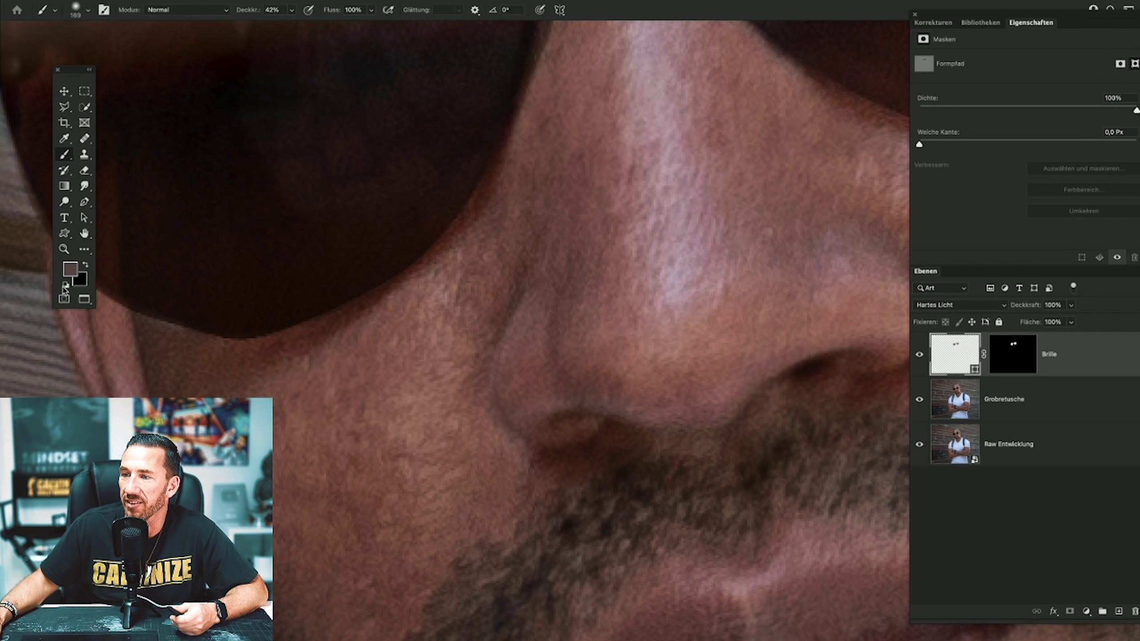
{"action": "left_click", "coordinate": [65, 285]}
{"action": "left_click", "coordinate": [87, 266]}
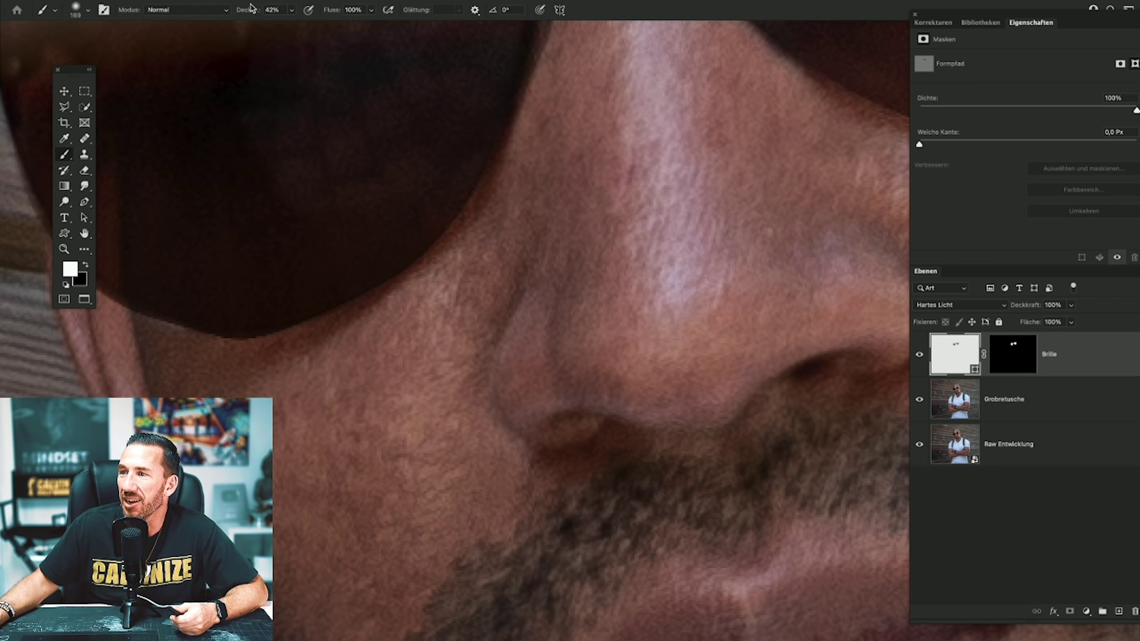
{"action": "type", "text": "100"}
{"action": "key", "text": "Return"}
{"action": "left_click", "coordinate": [1013, 354]}
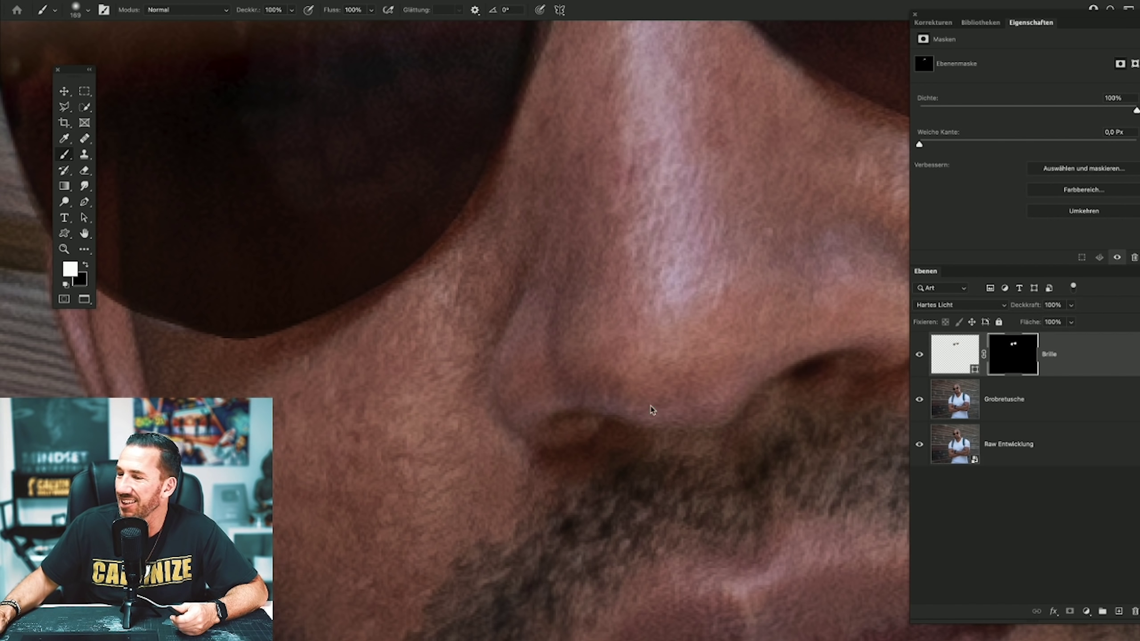
{"action": "right_click", "coordinate": [374, 343]}
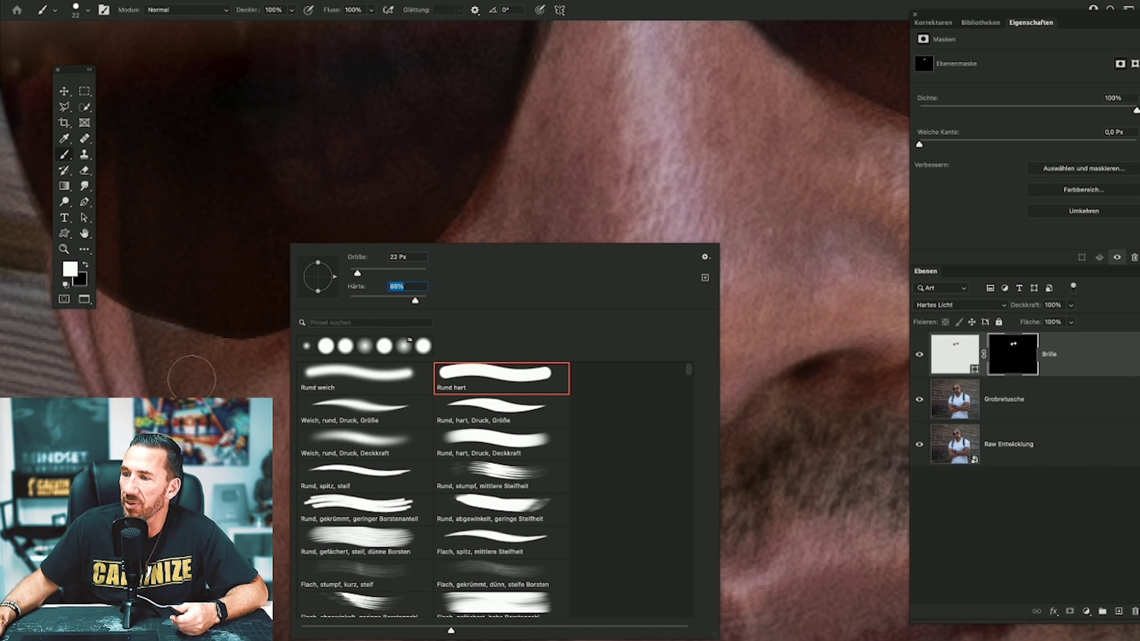
{"action": "key", "text": "Return"}
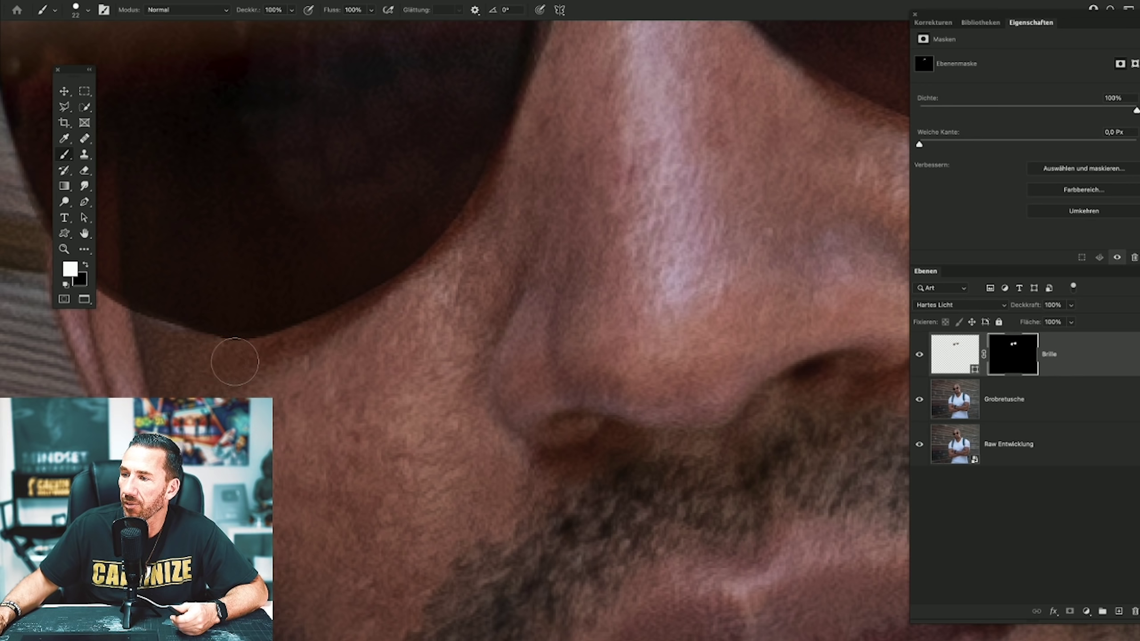
{"action": "key", "text": "x"}
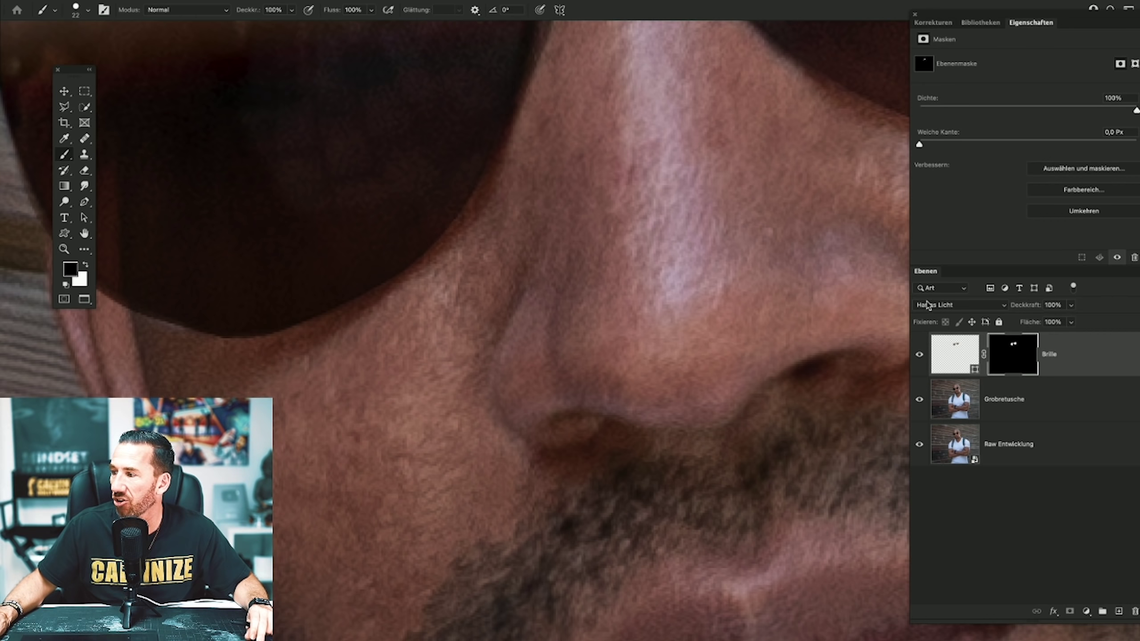
Compare with Brille toggled, fit the whole portrait, and select the Grobretusche layer.
{"action": "left_click", "coordinate": [920, 355]}
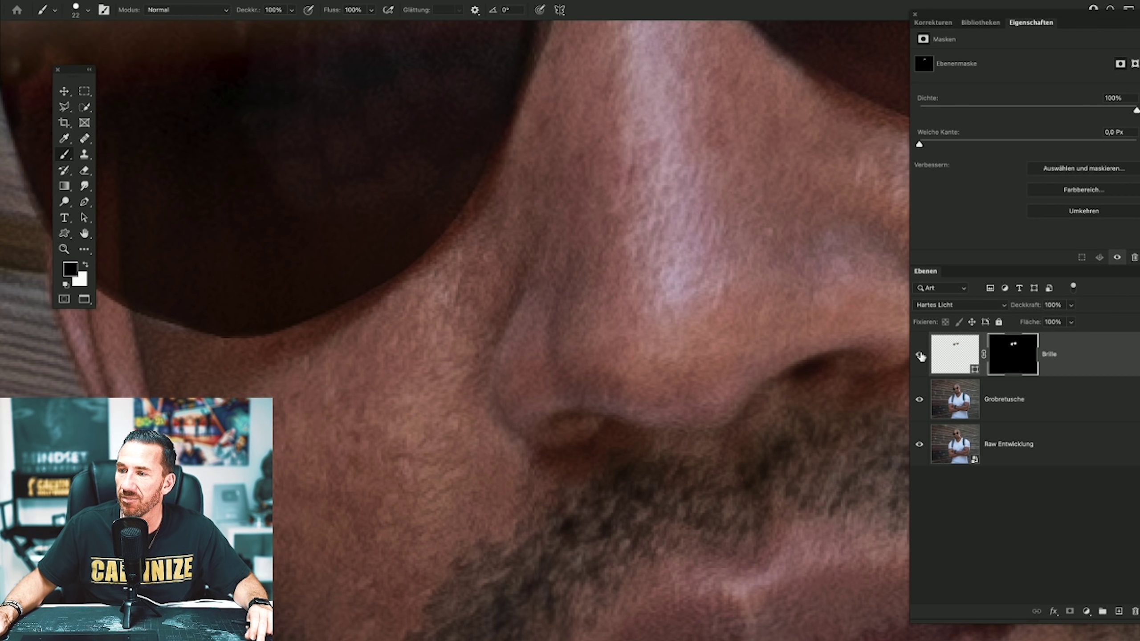
{"action": "left_click", "coordinate": [920, 355]}
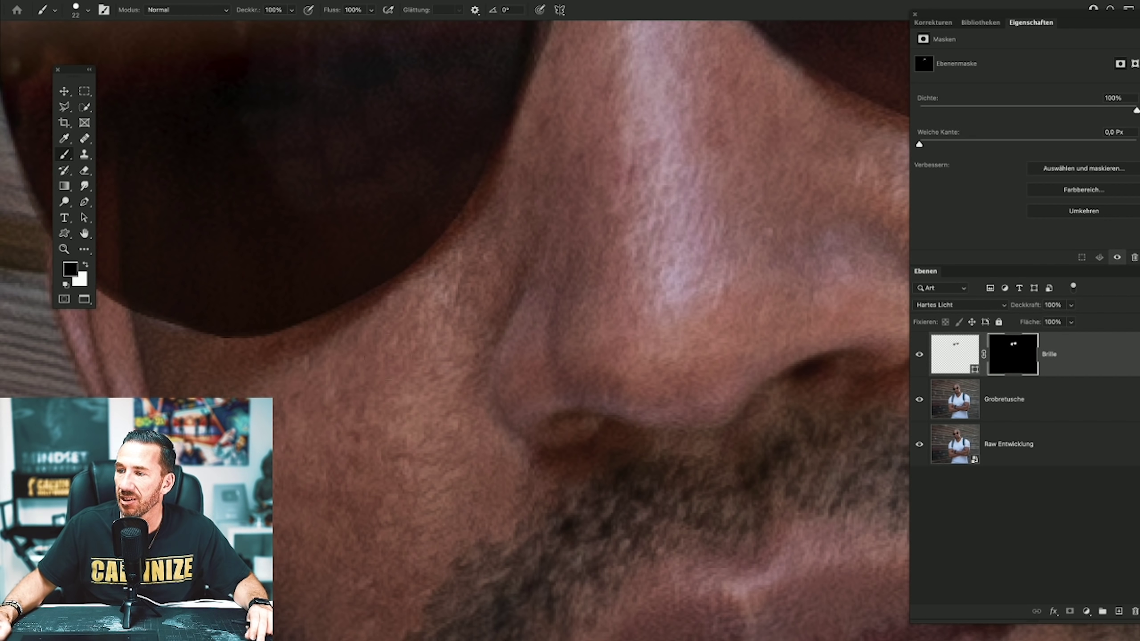
{"action": "double_click", "coordinate": [83, 234]}
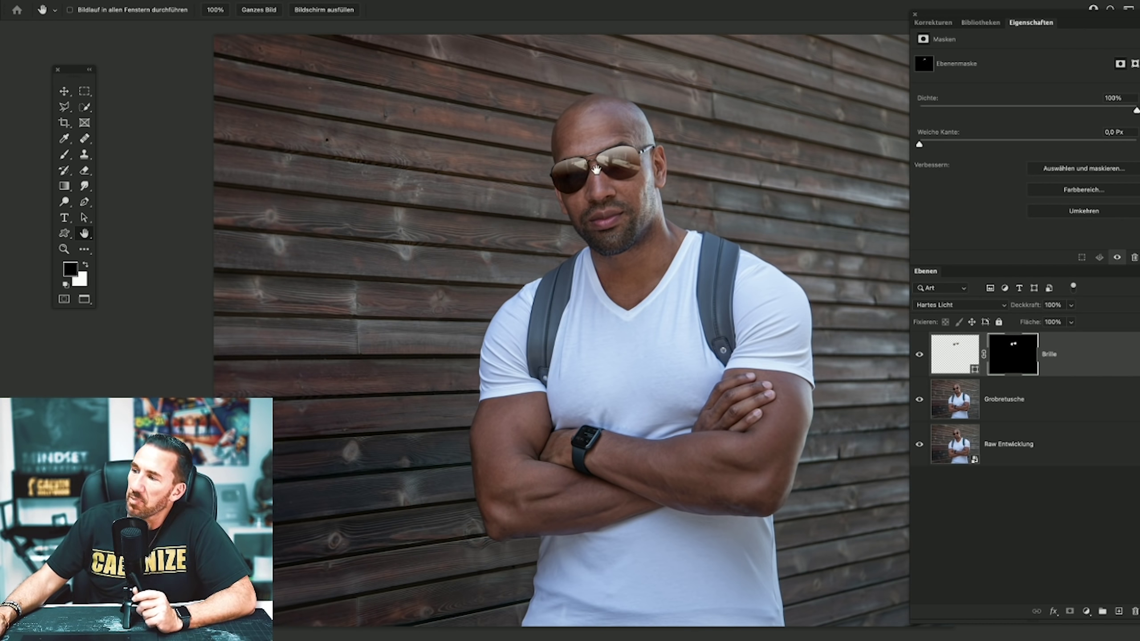
{"action": "left_click", "coordinate": [1020, 407]}
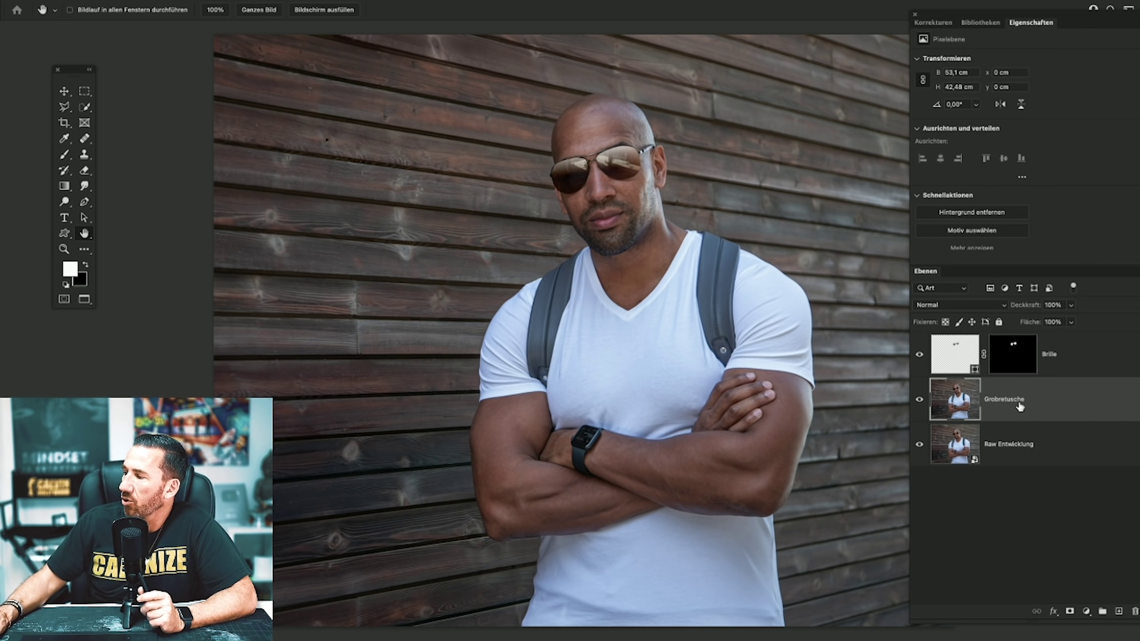
{"action": "left_click", "coordinate": [932, 22]}
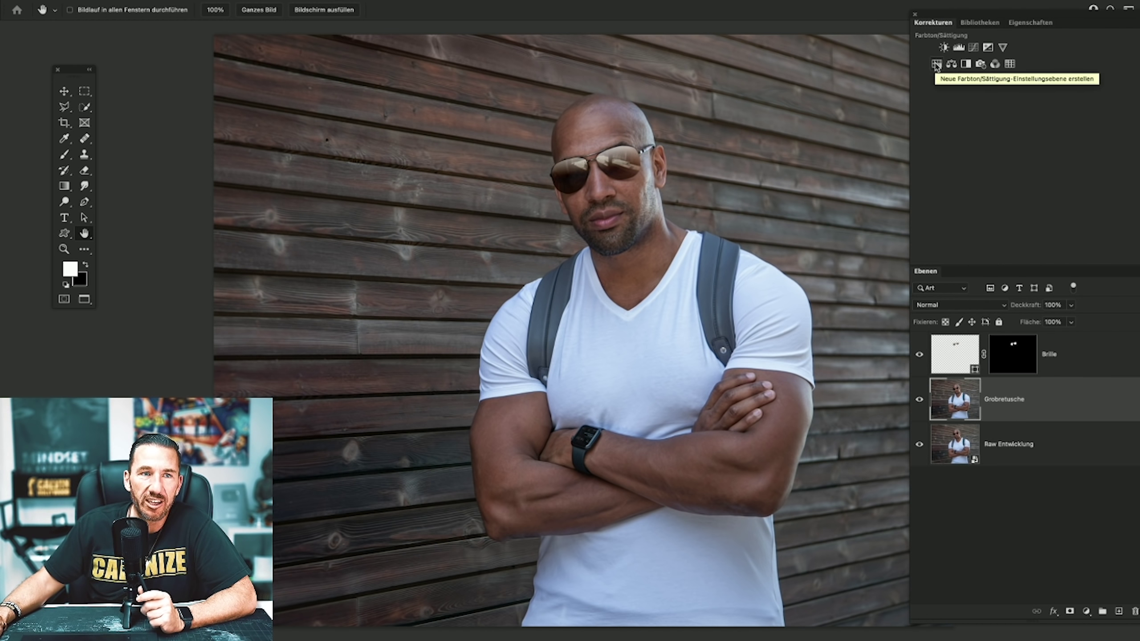
Add a Hue/Saturation layer blended in Weiches Licht with Färben (colorize) turned on.
{"action": "left_click", "coordinate": [936, 64]}
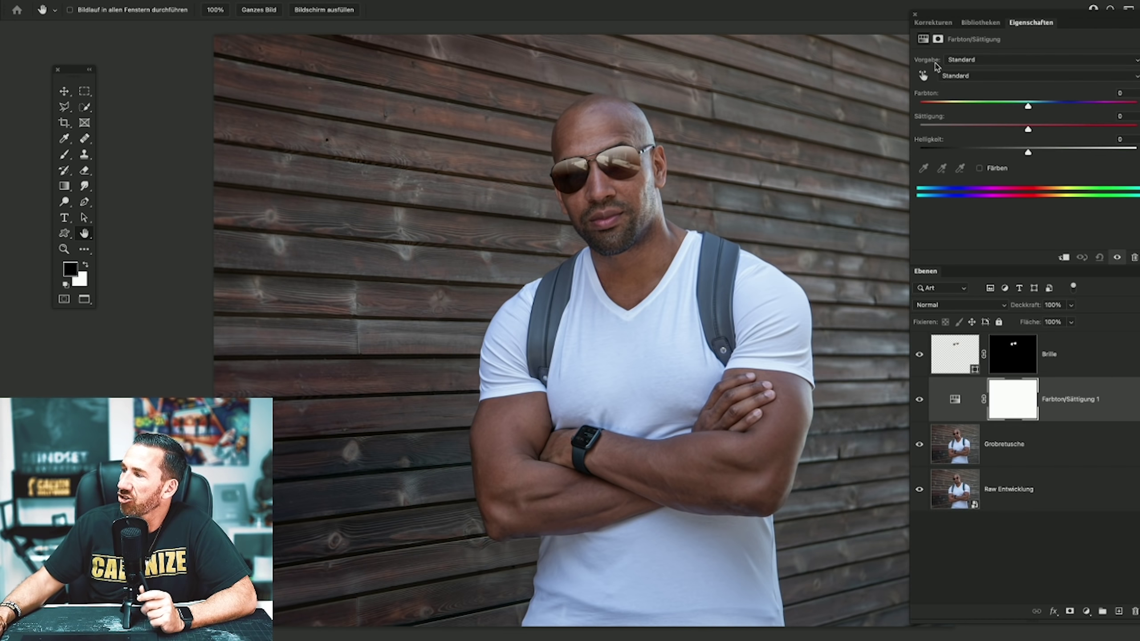
{"action": "left_click", "coordinate": [956, 307]}
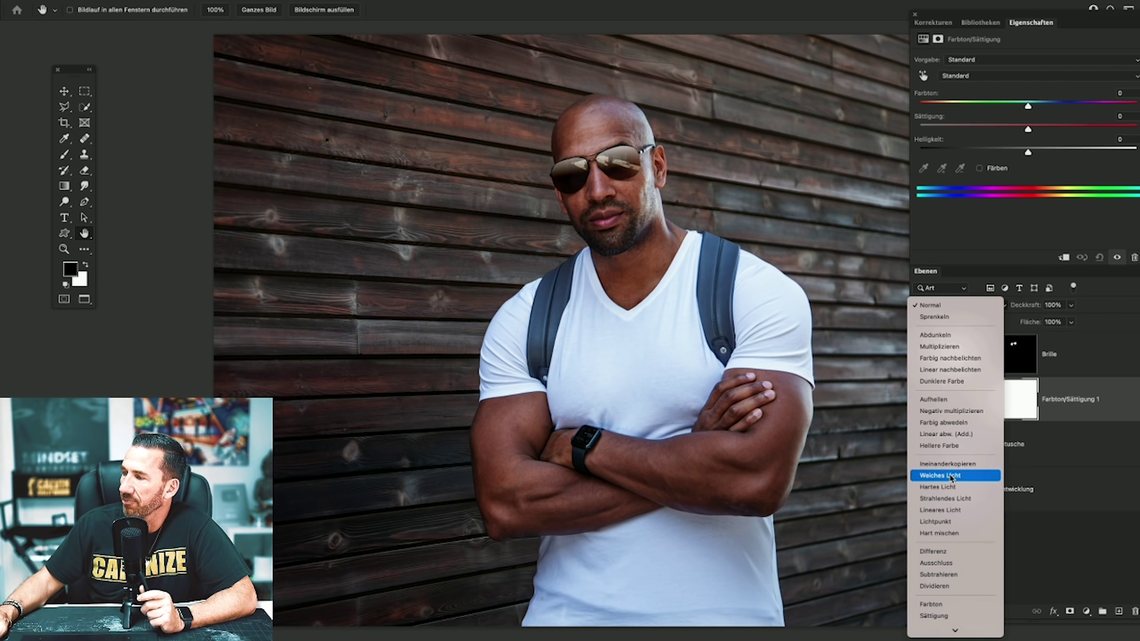
{"action": "left_click", "coordinate": [951, 477]}
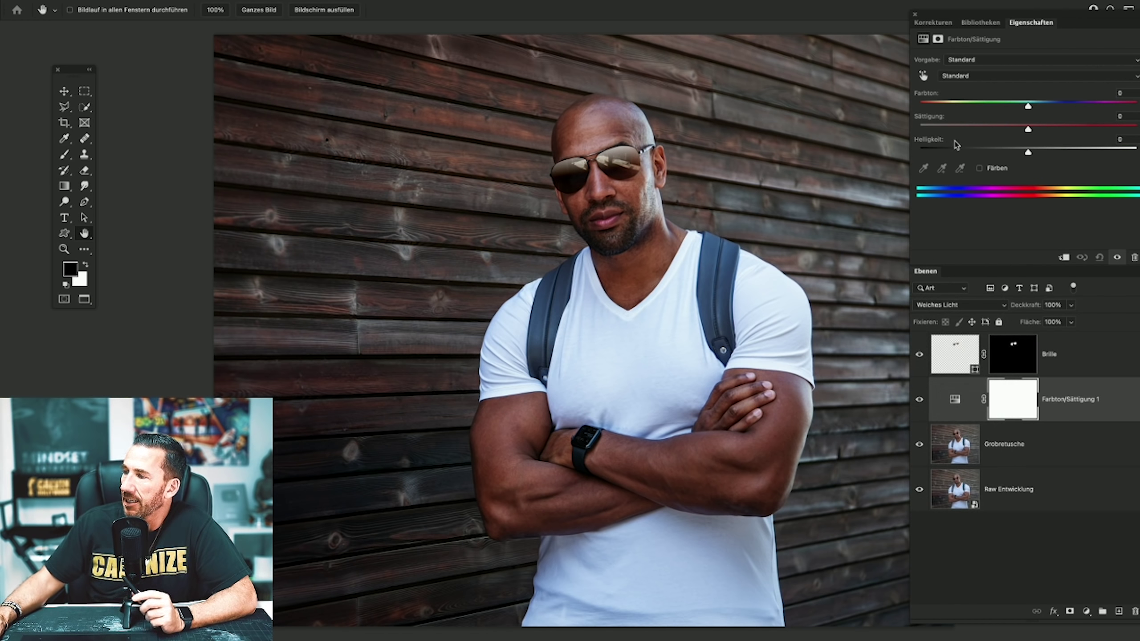
{"action": "left_click", "coordinate": [920, 400]}
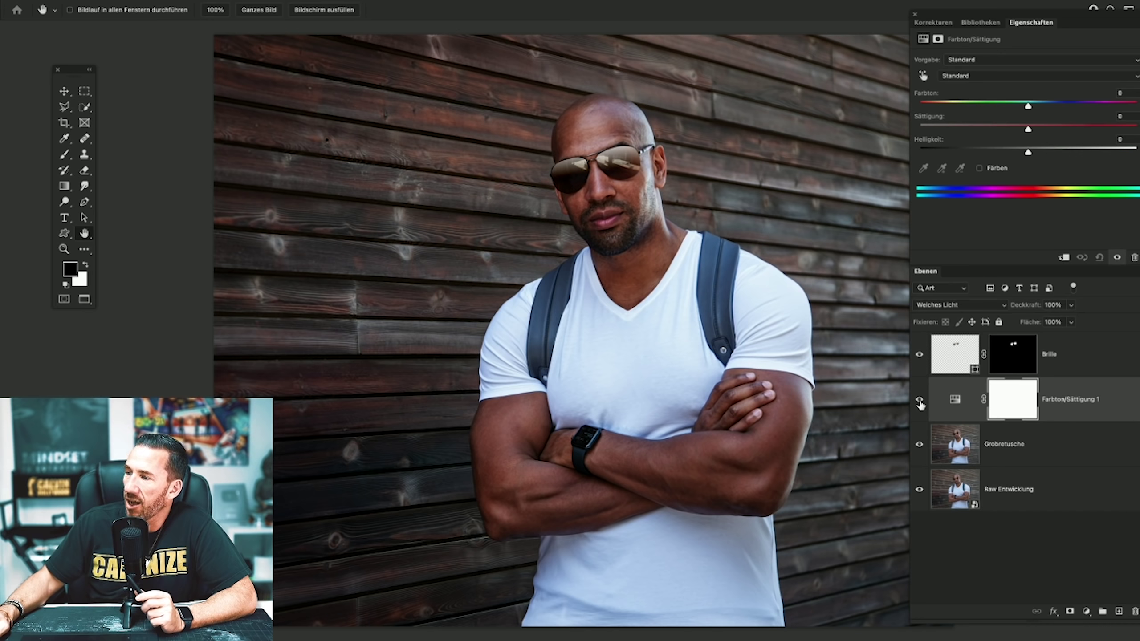
{"action": "left_click", "coordinate": [919, 400]}
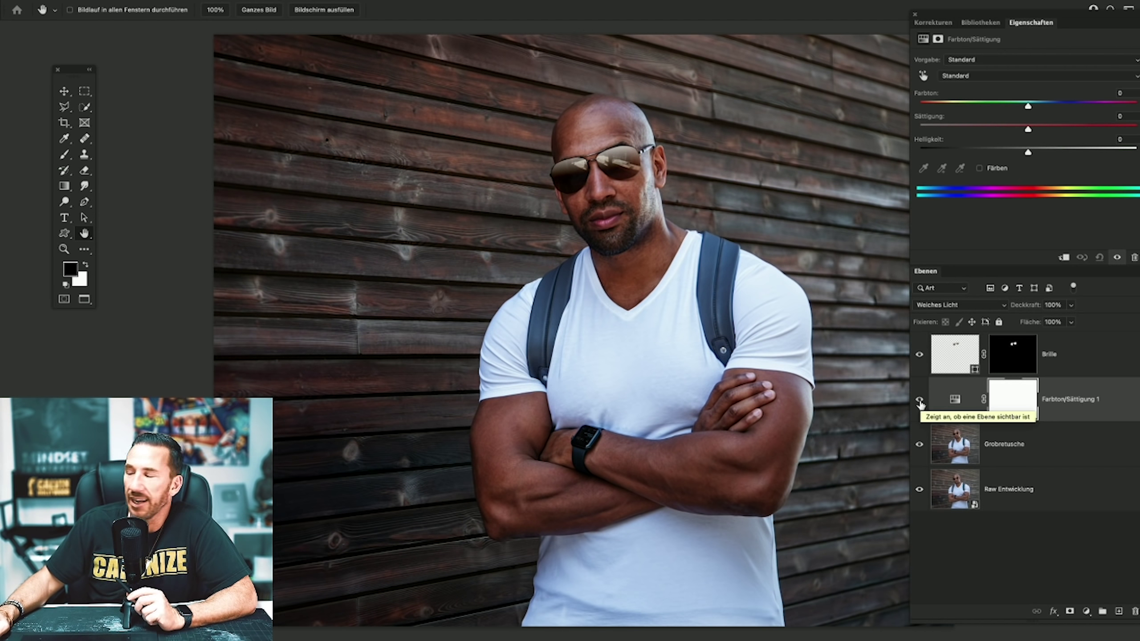
{"action": "left_click", "coordinate": [979, 169]}
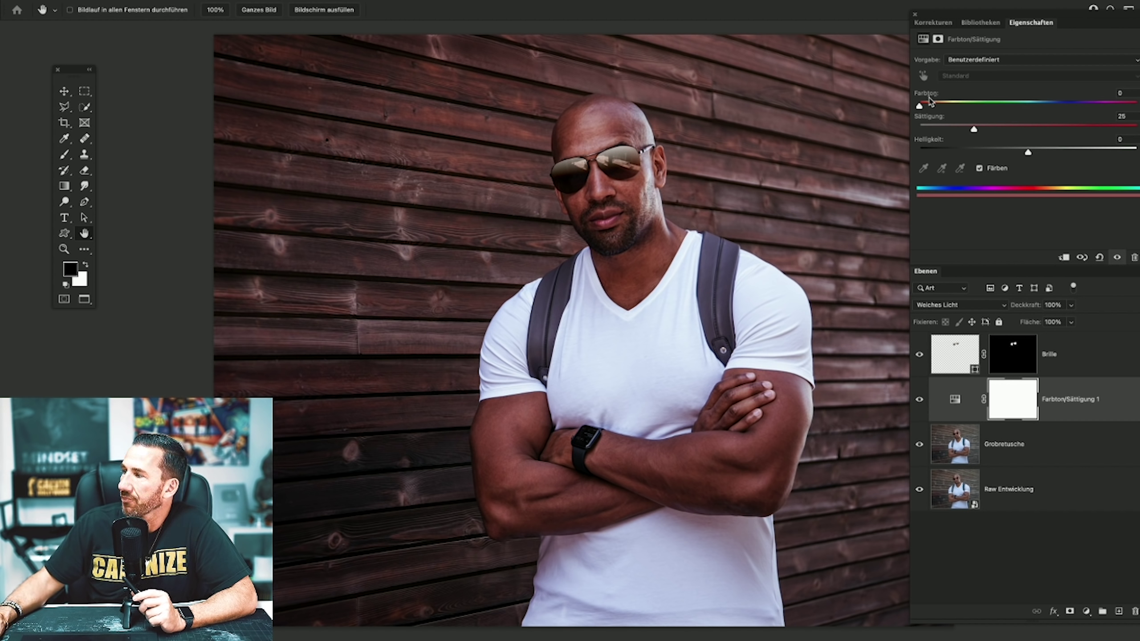
Set the colorize tint to Farbton 36, Sättigung 16, Helligkeit +8, comparing before and after.
{"action": "left_click_drag", "start_coordinate": [932, 108], "coordinate": [937, 108]}
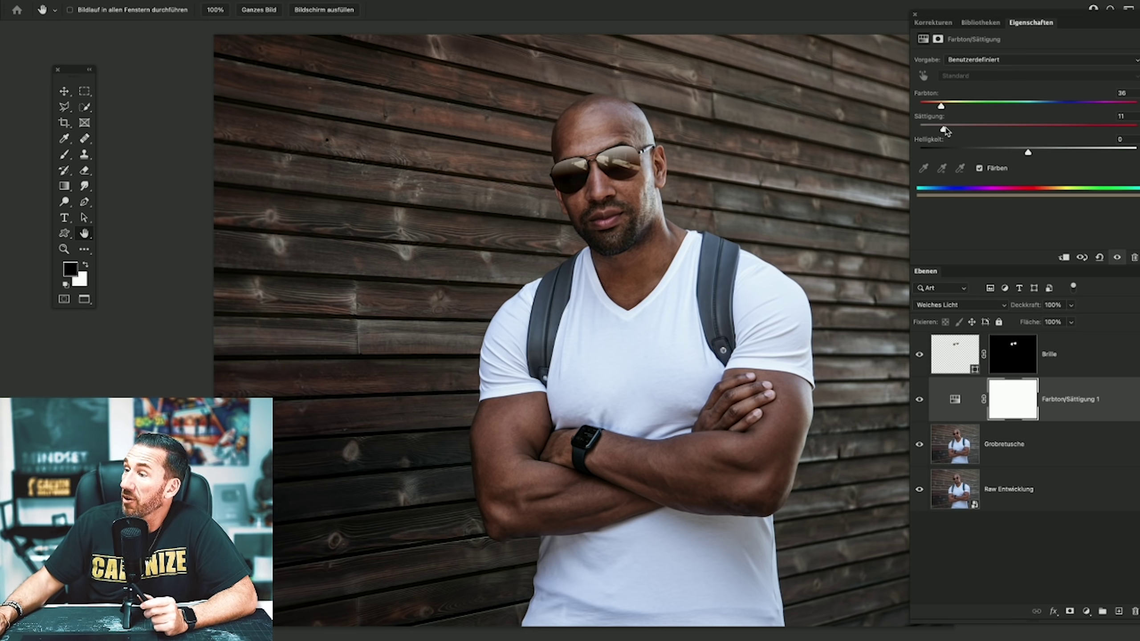
{"action": "mouse_move", "coordinate": [945, 129]}
{"action": "left_mouse_down"}
{"action": "mouse_move", "coordinate": [1043, 129]}
{"action": "mouse_move", "coordinate": [931, 130]}
{"action": "left_mouse_up"}
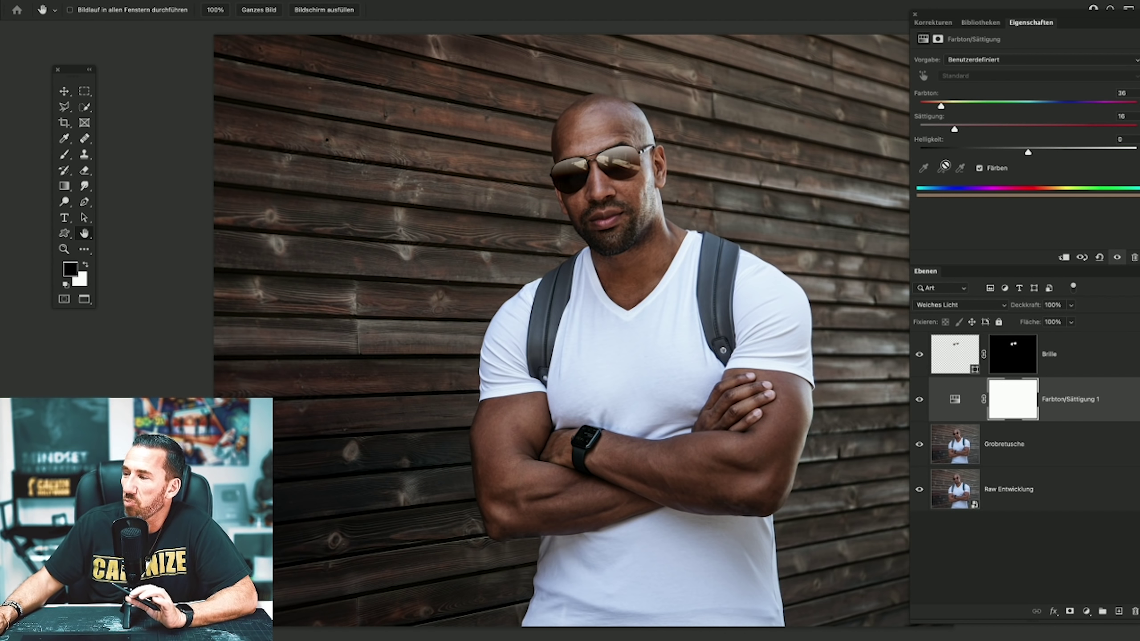
{"action": "left_click", "coordinate": [919, 400]}
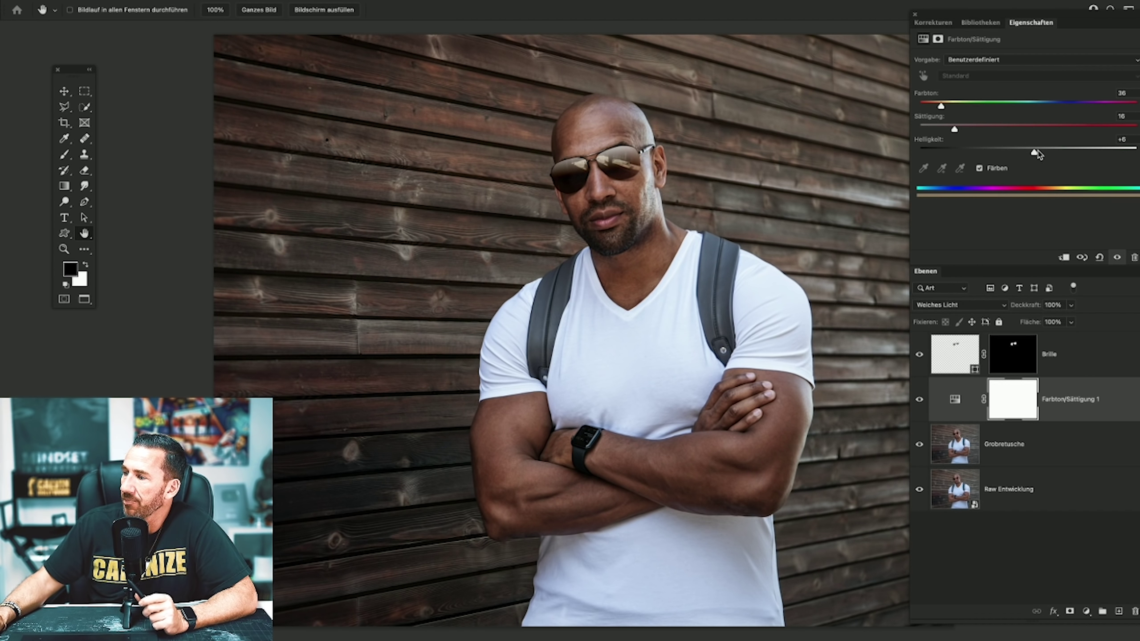
{"action": "left_click_drag", "start_coordinate": [1039, 154], "coordinate": [1037, 153]}
{"action": "left_click", "coordinate": [920, 400]}
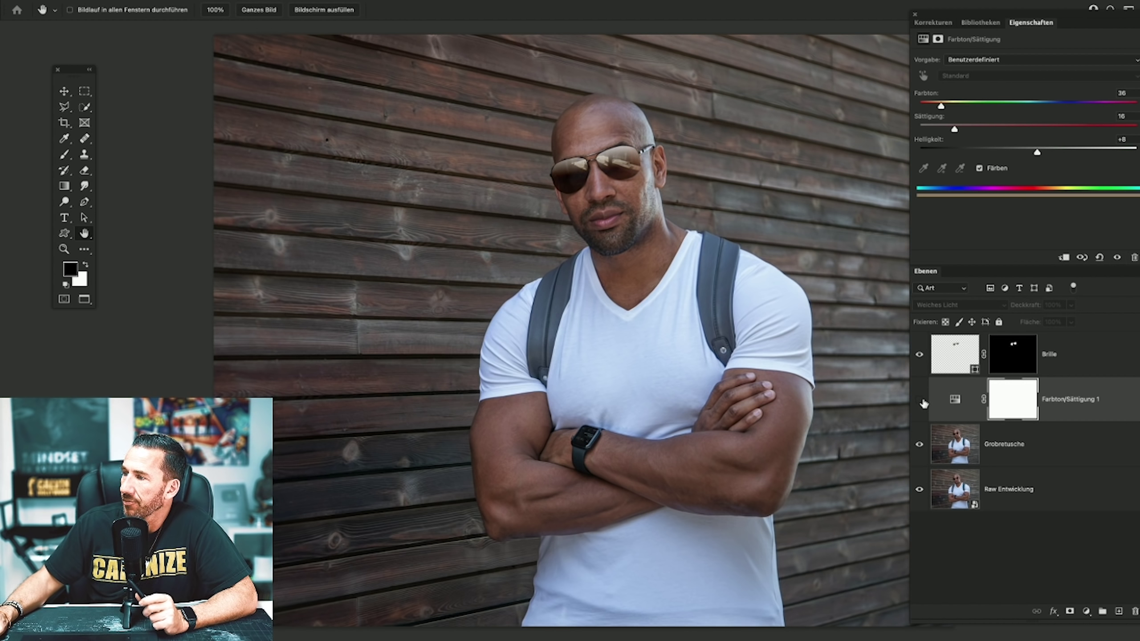
{"action": "left_click", "coordinate": [919, 399]}
{"action": "left_click", "coordinate": [919, 400]}
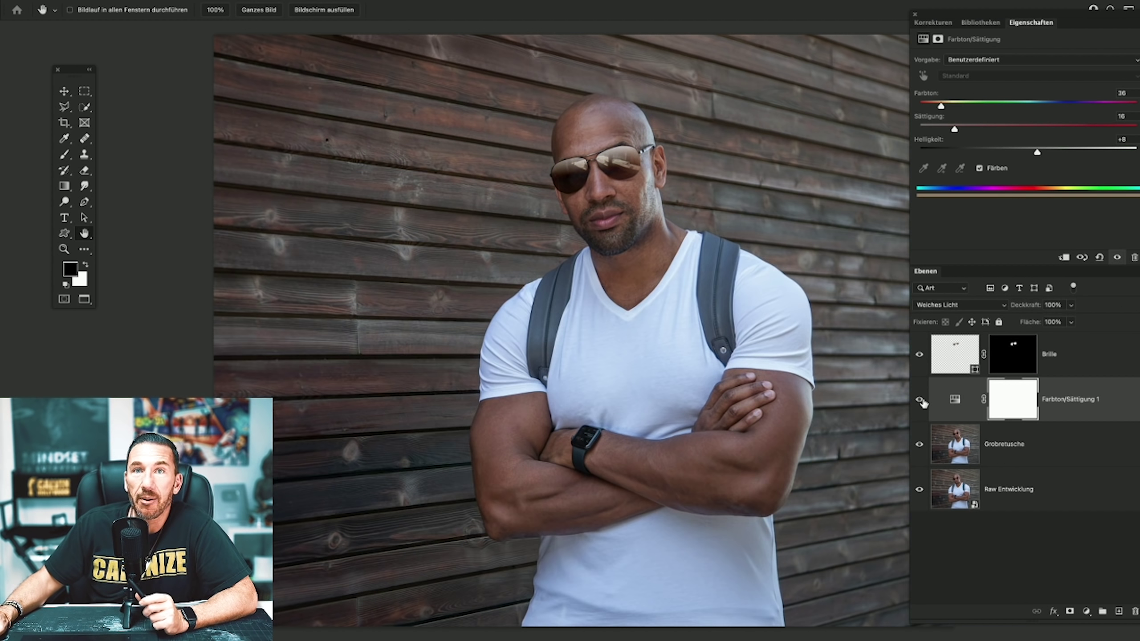
{"action": "left_click", "coordinate": [920, 400]}
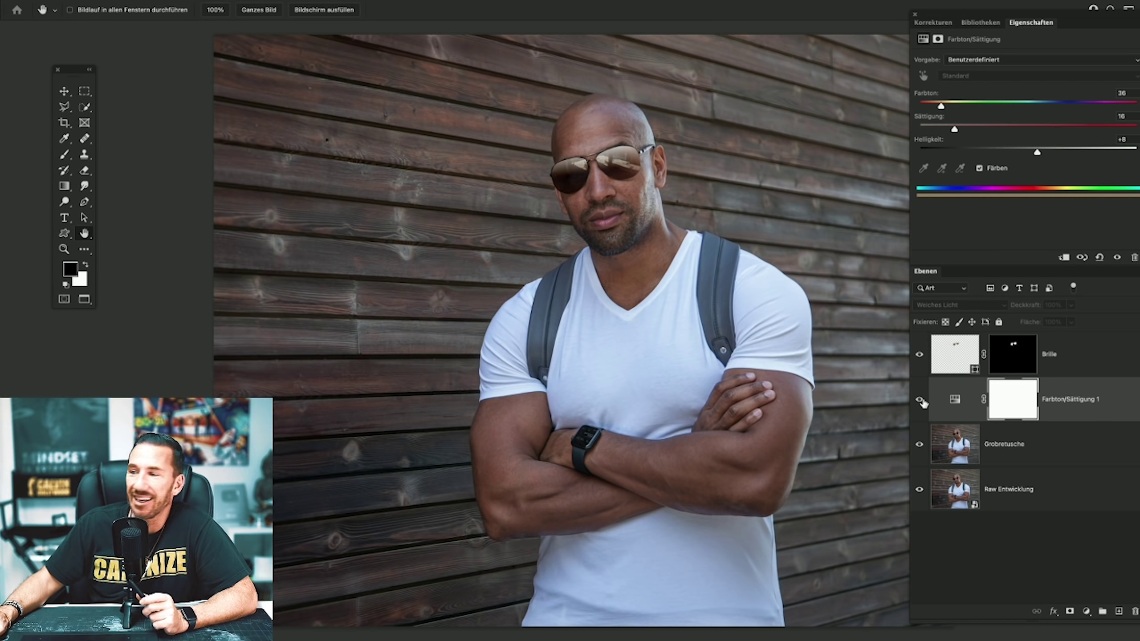
{"action": "left_click", "coordinate": [919, 400]}
{"action": "left_click", "coordinate": [920, 399]}
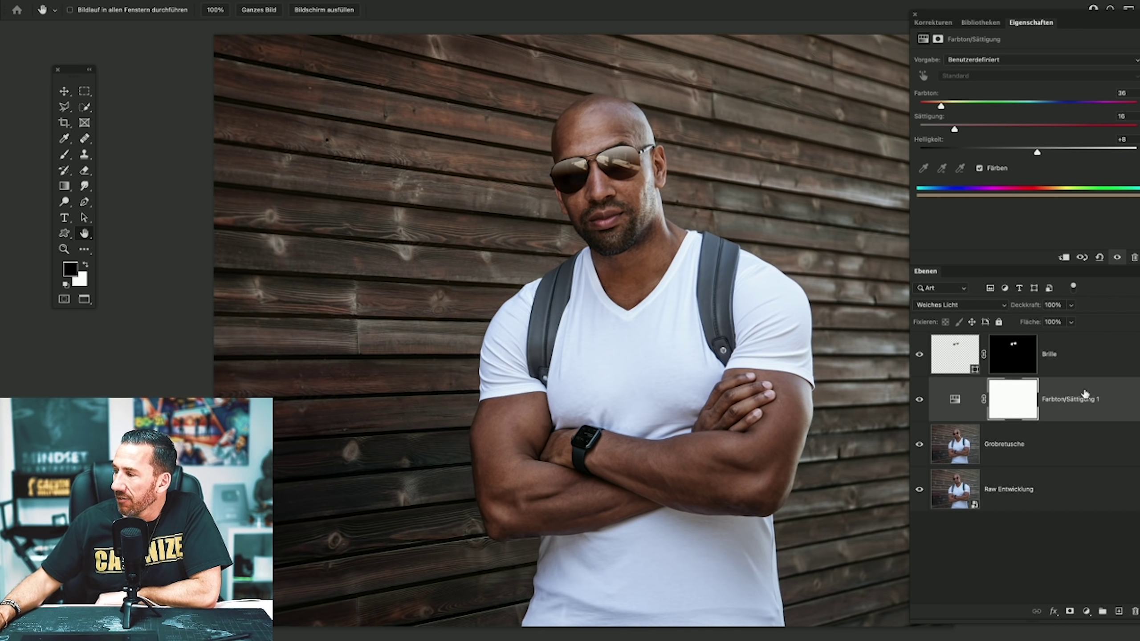
{"action": "mouse_move", "coordinate": [1087, 394]}
{"action": "left_mouse_down"}
{"action": "mouse_move", "coordinate": [1071, 344]}
{"action": "mouse_move", "coordinate": [1096, 410]}
{"action": "left_mouse_up"}
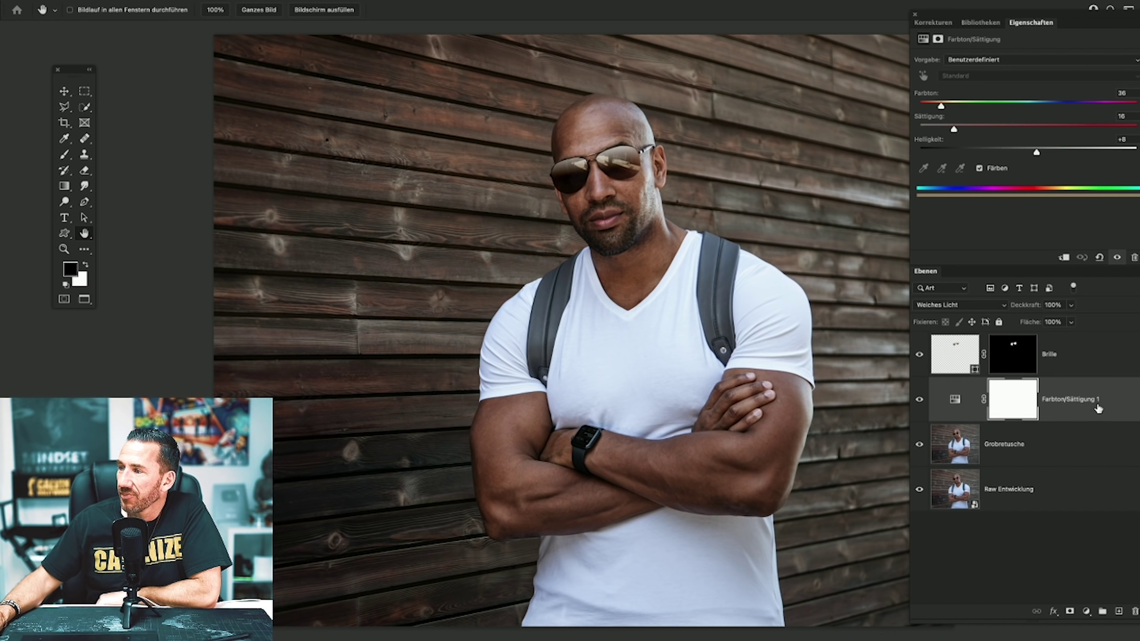
{"action": "left_click", "coordinate": [919, 399]}
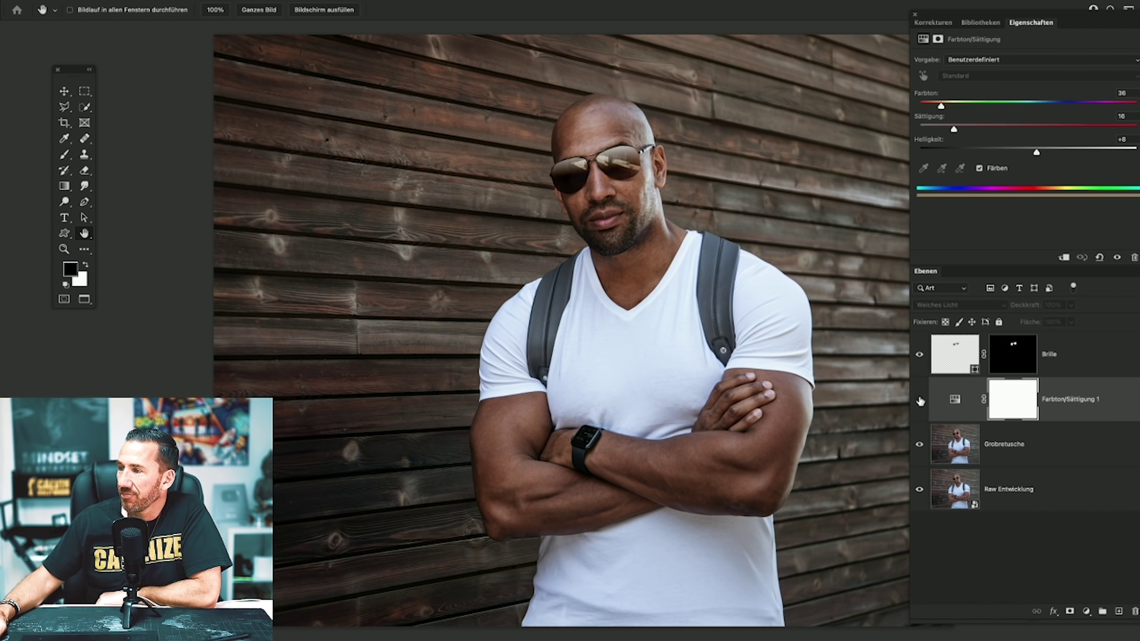
{"action": "left_click", "coordinate": [919, 399]}
{"action": "left_click", "coordinate": [919, 399]}
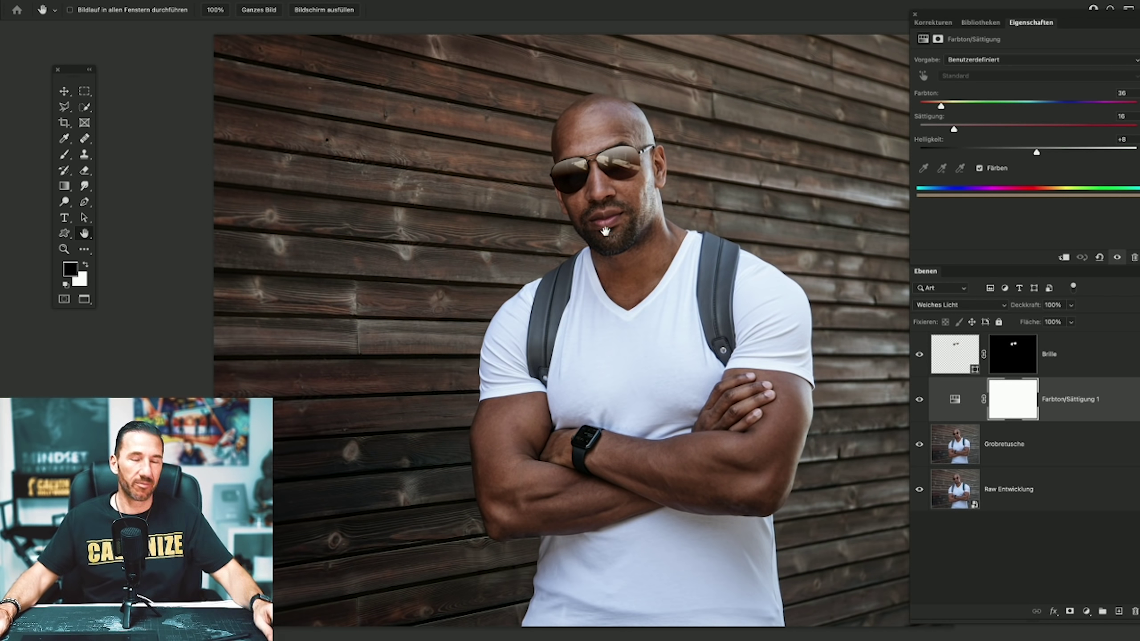
{"action": "scroll", "coordinate": [651, 286], "scroll_direction": "down", "scroll_amount": 2}
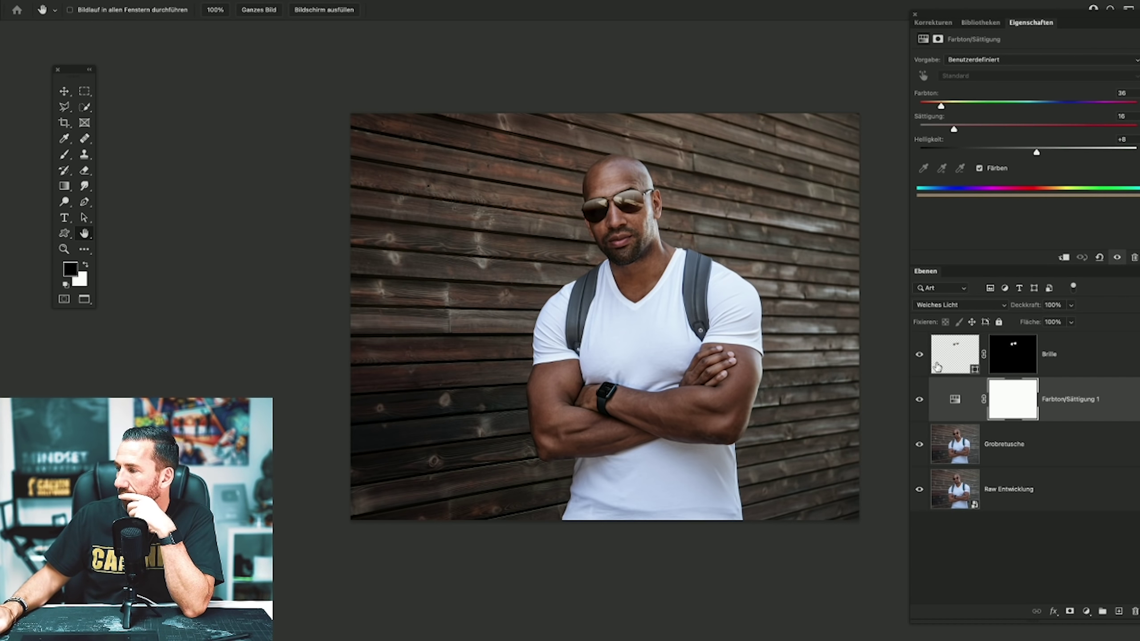
Compare the tint on and off, then lower the Farbton/Sättigung 1 layer's opacity to 80%.
{"action": "left_click", "coordinate": [919, 399]}
{"action": "left_click", "coordinate": [955, 399]}
{"action": "key", "text": "x"}
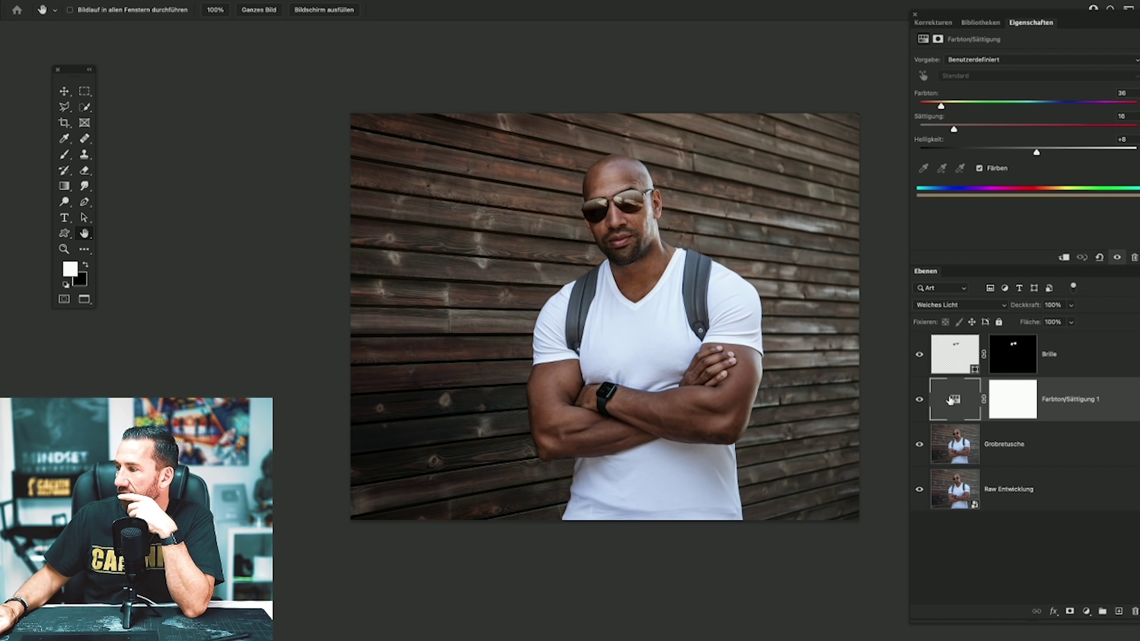
{"action": "left_click", "coordinate": [1055, 304]}
{"action": "type", "text": "80"}
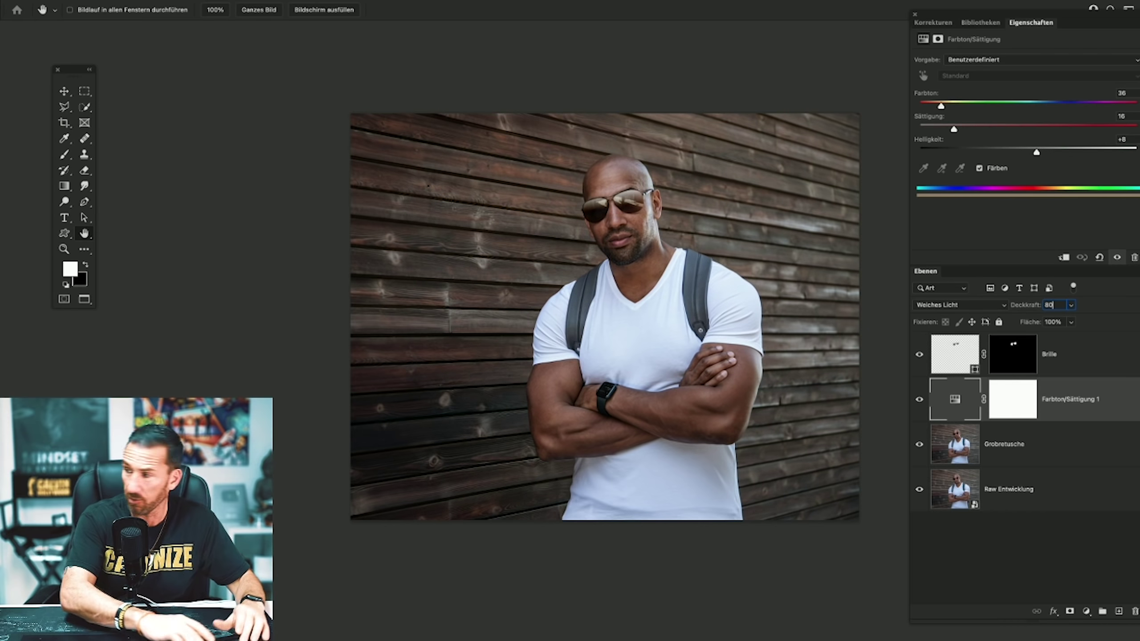
{"action": "key", "text": "Return"}
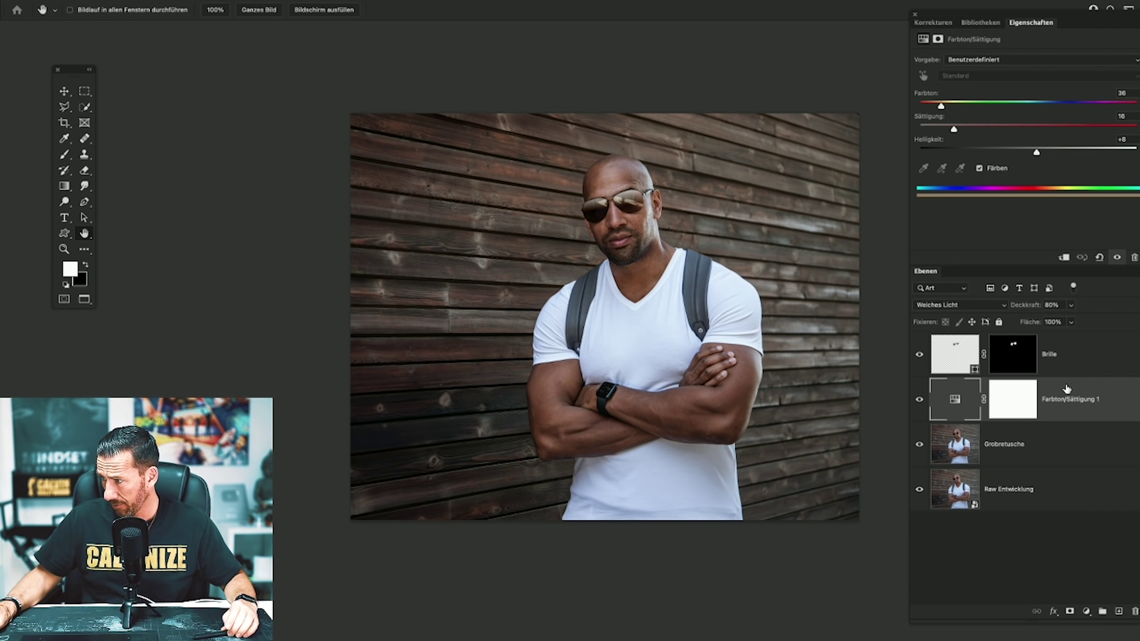
Rename the tint layer to 'Goldener Look'.
{"action": "double_click", "coordinate": [1077, 399]}
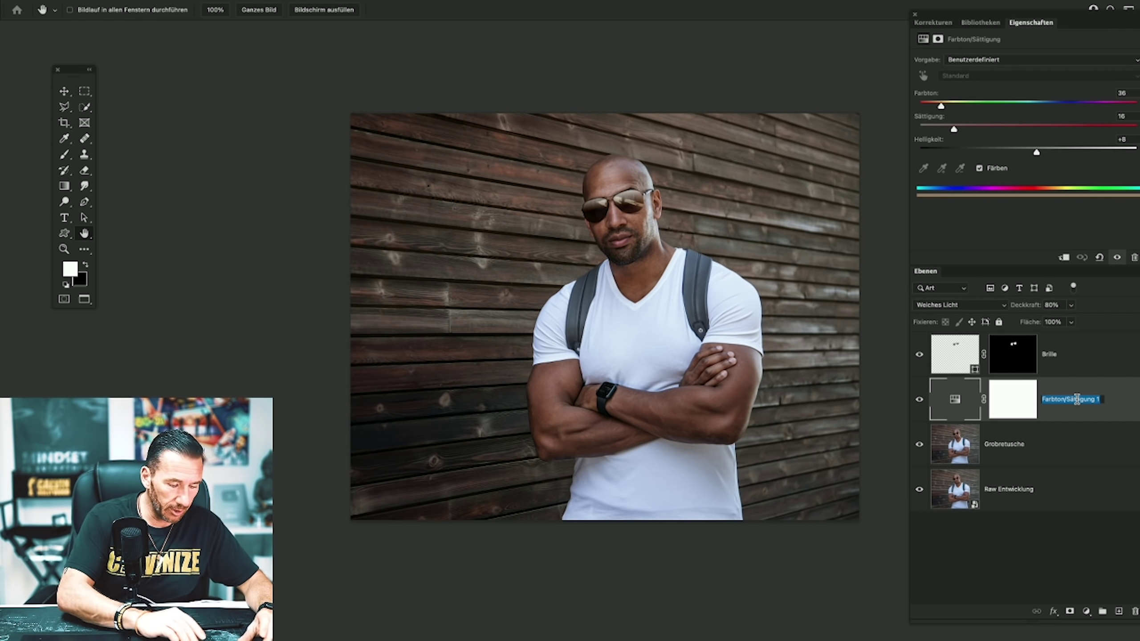
{"action": "type", "text": "Goldene"}
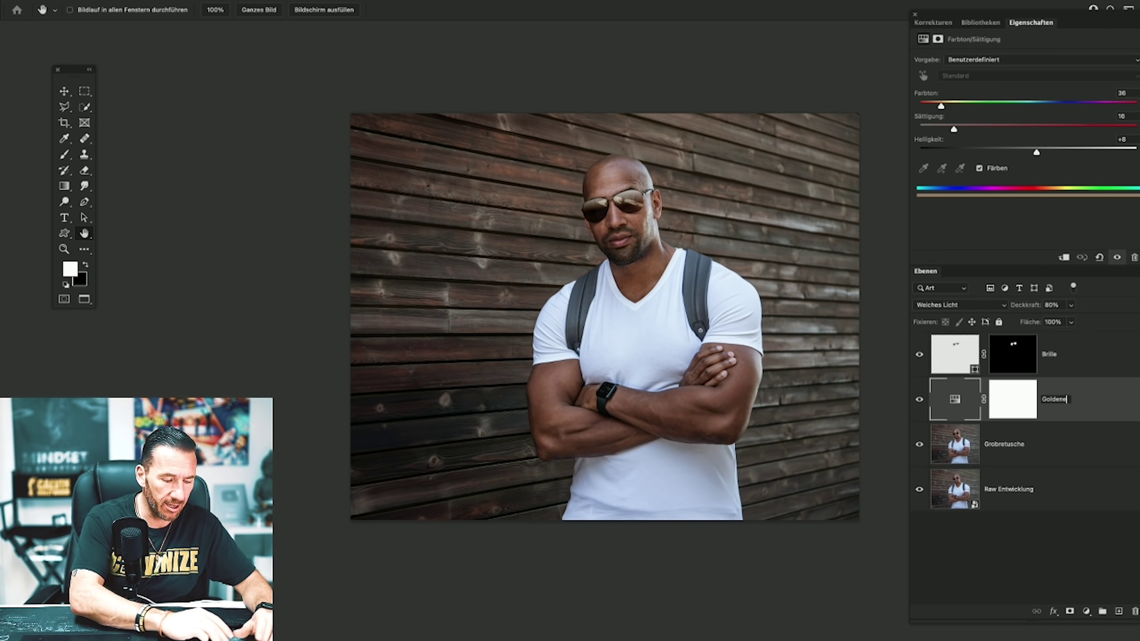
{"action": "type", "text": "r look"}
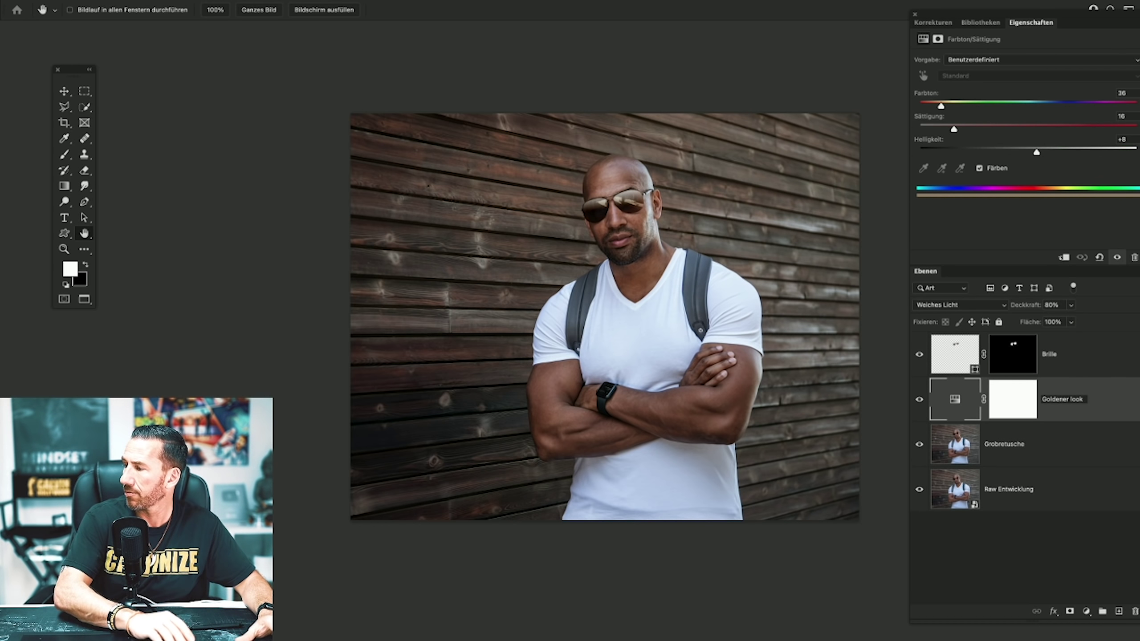
{"action": "key", "text": "BackSpace"}
{"action": "key", "text": "BackSpace"}
{"action": "key", "text": "BackSpace"}
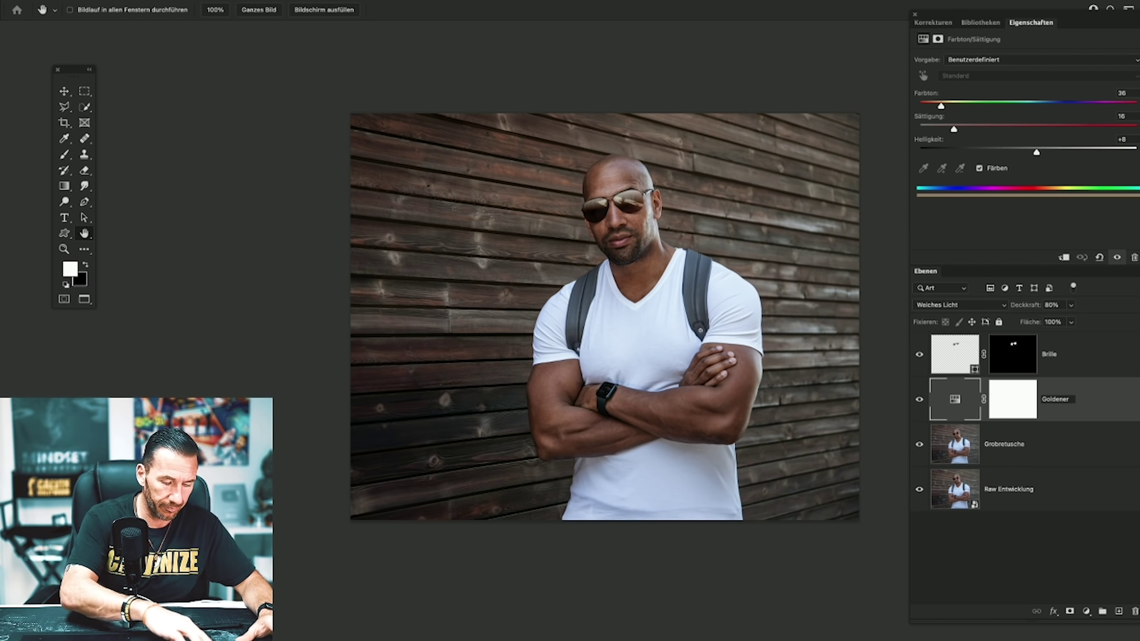
{"action": "type", "text": "Look"}
{"action": "key", "text": "Return"}
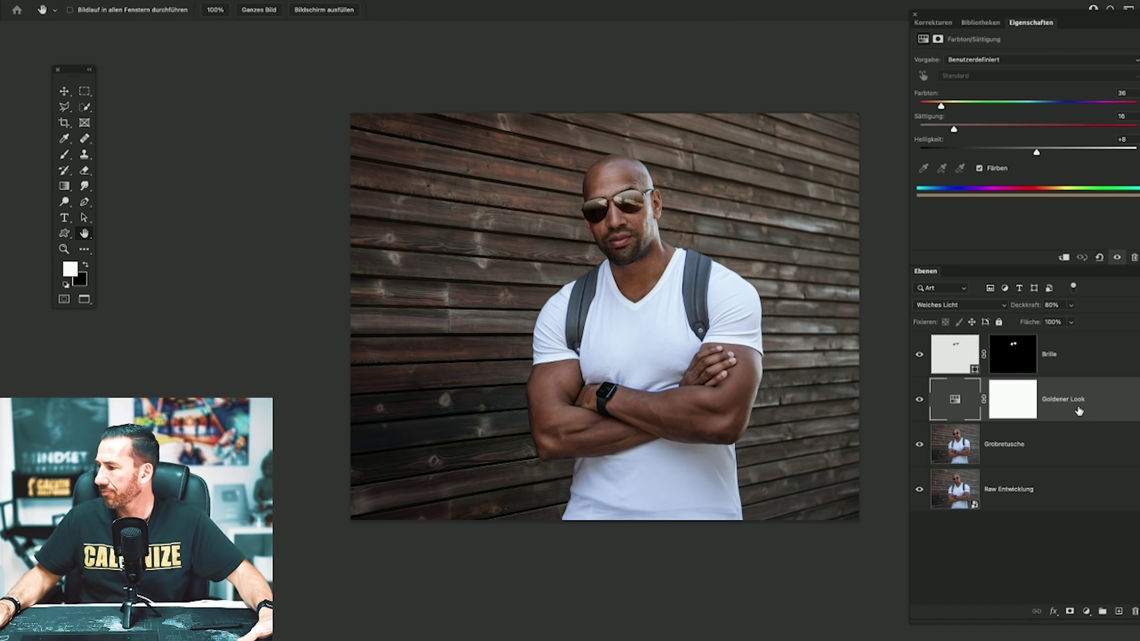
{"action": "left_click", "coordinate": [1055, 488]}
Copy Raw Entwicklung via Neues Smartobjekt durch Kopie and reset the original's Camera Raw sliders to 0.
{"action": "right_click", "coordinate": [1058, 487]}
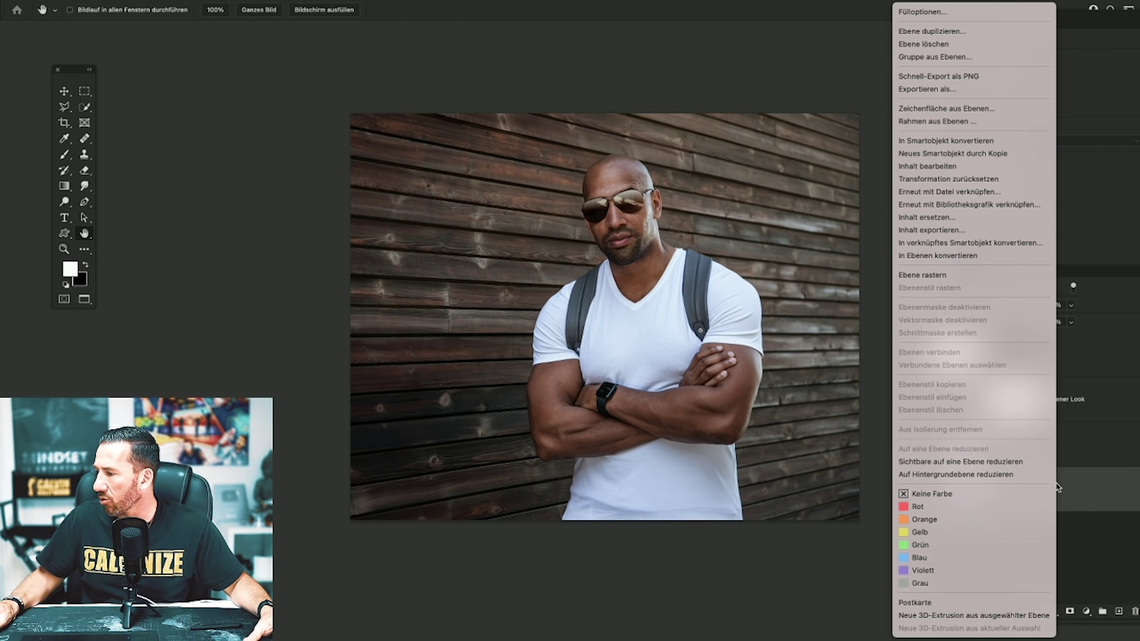
{"action": "left_click", "coordinate": [951, 153]}
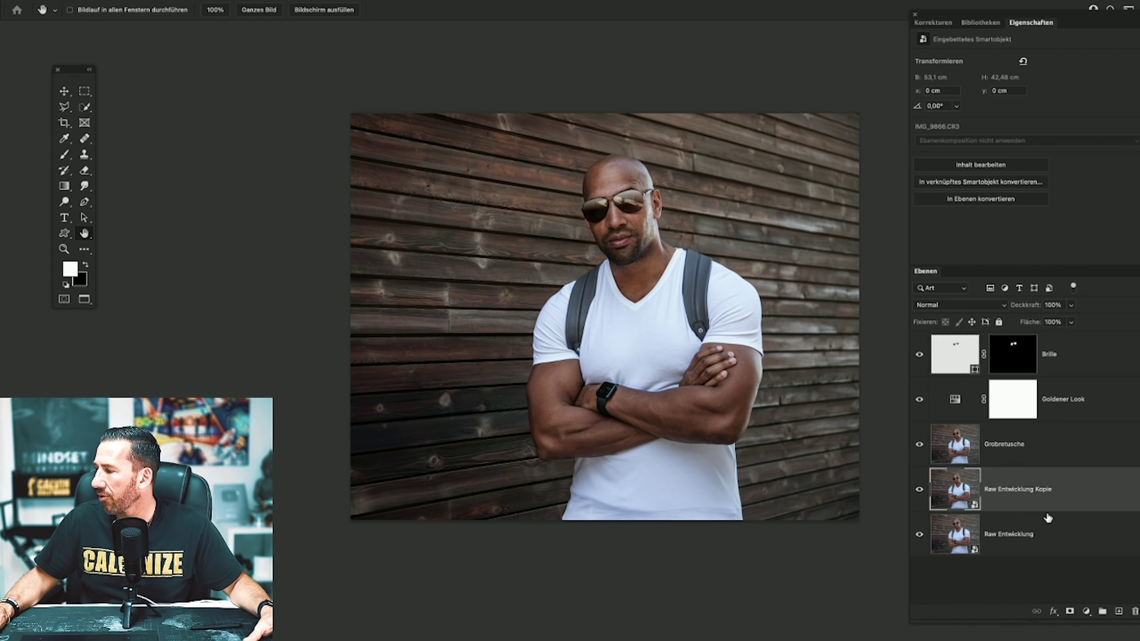
{"action": "left_click", "coordinate": [959, 539]}
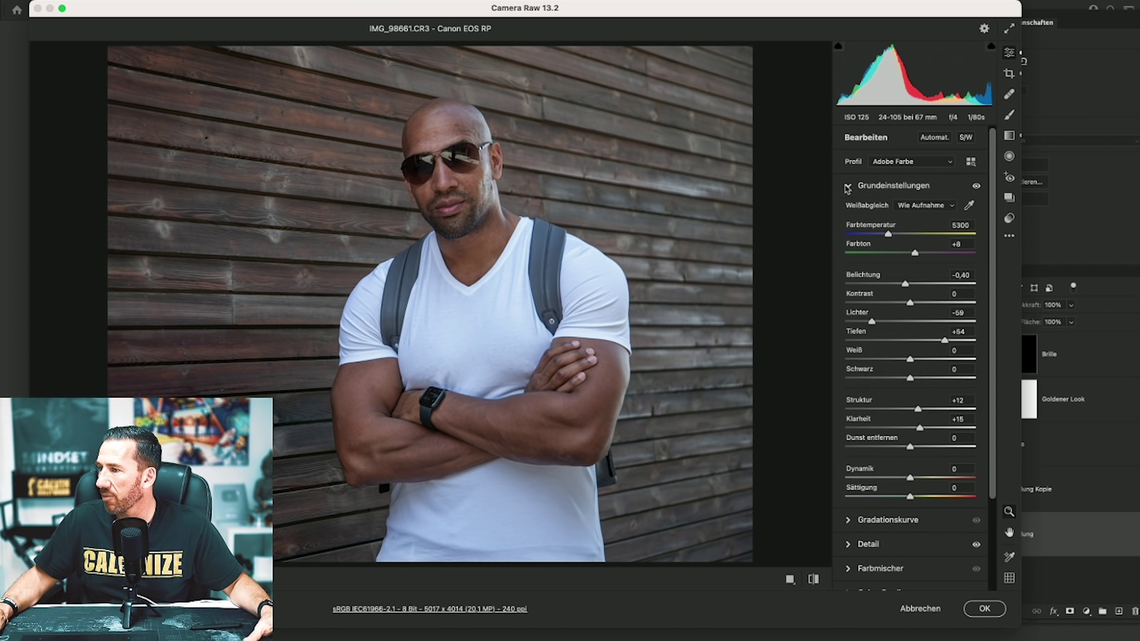
{"action": "double_click", "coordinate": [906, 285]}
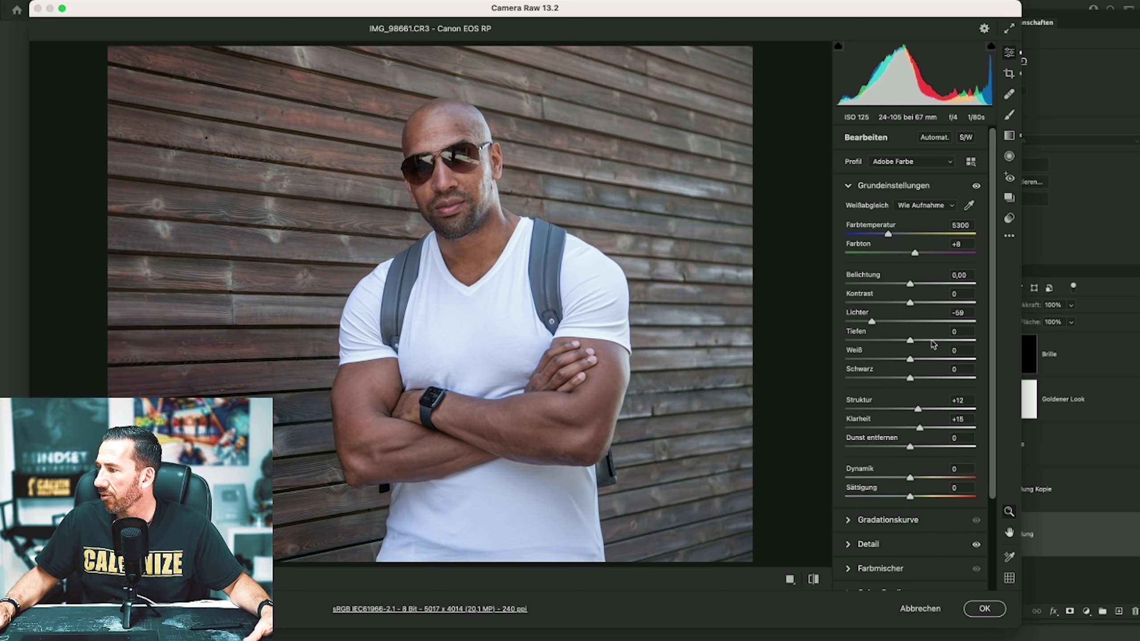
{"action": "double_click", "coordinate": [871, 322]}
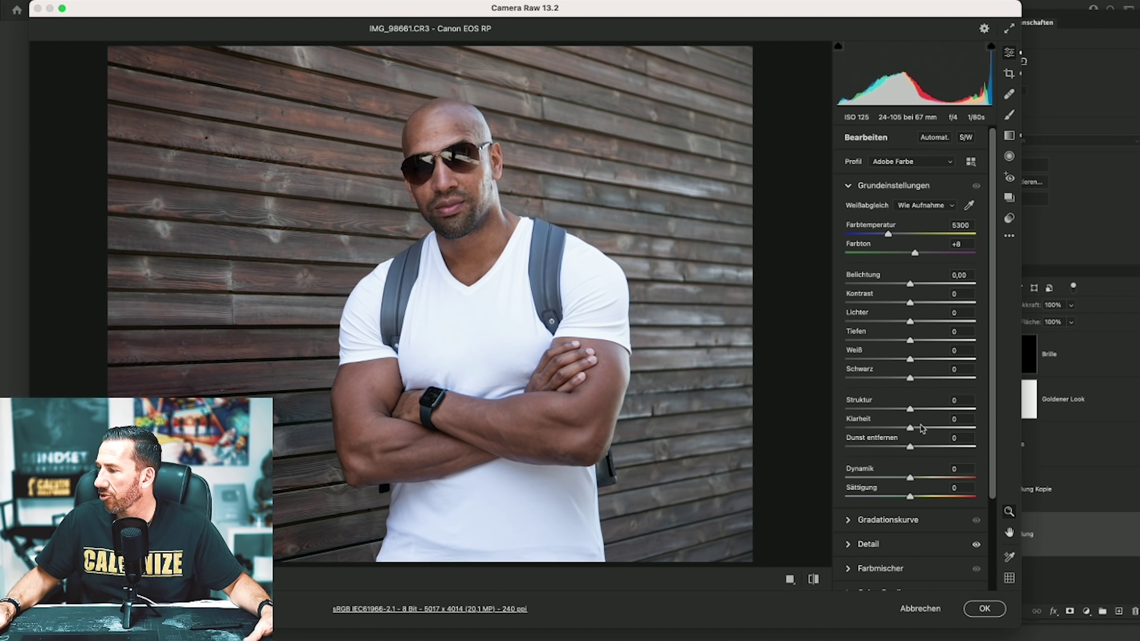
{"action": "left_click", "coordinate": [984, 608]}
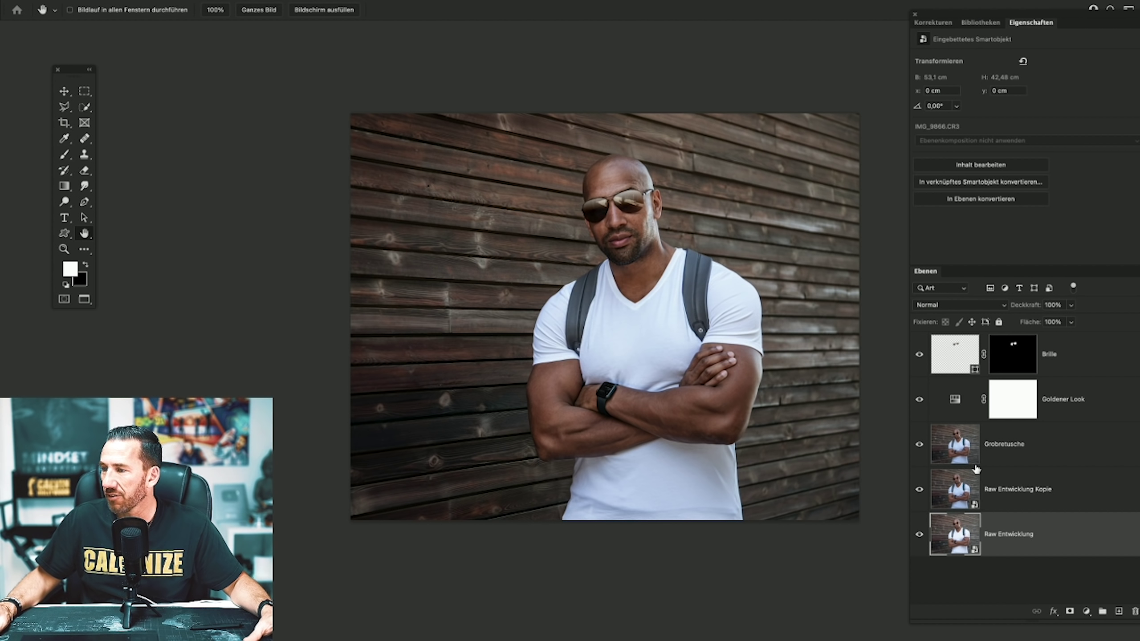
Rename the bottom Raw Entwicklung layer to 'Original'.
{"action": "double_click", "coordinate": [1007, 534]}
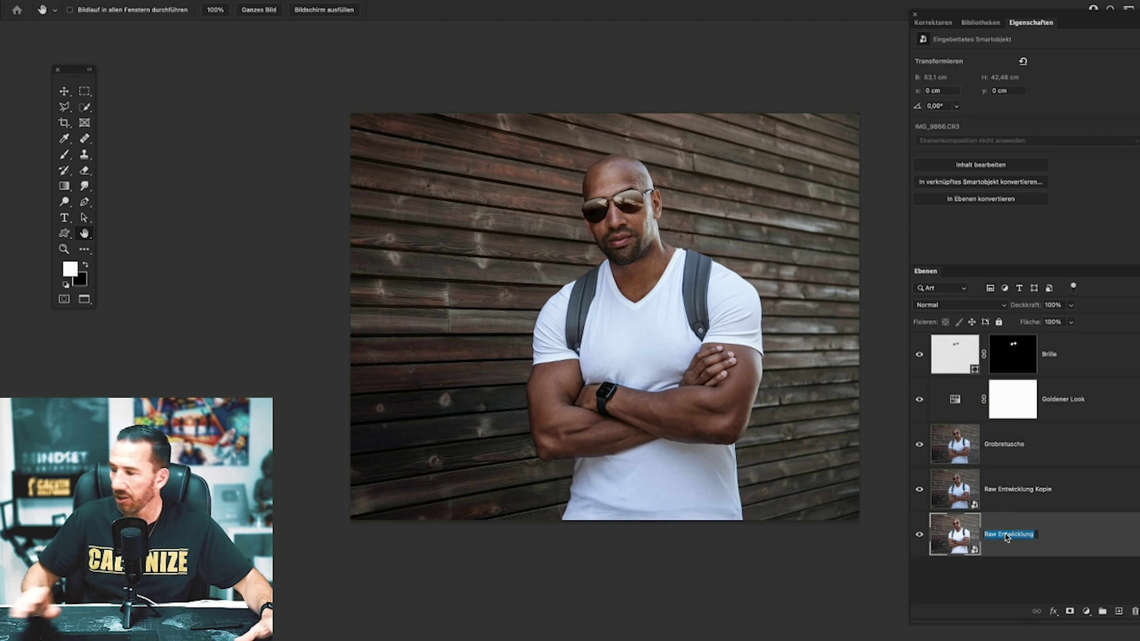
{"action": "type", "text": "Qrigi"}
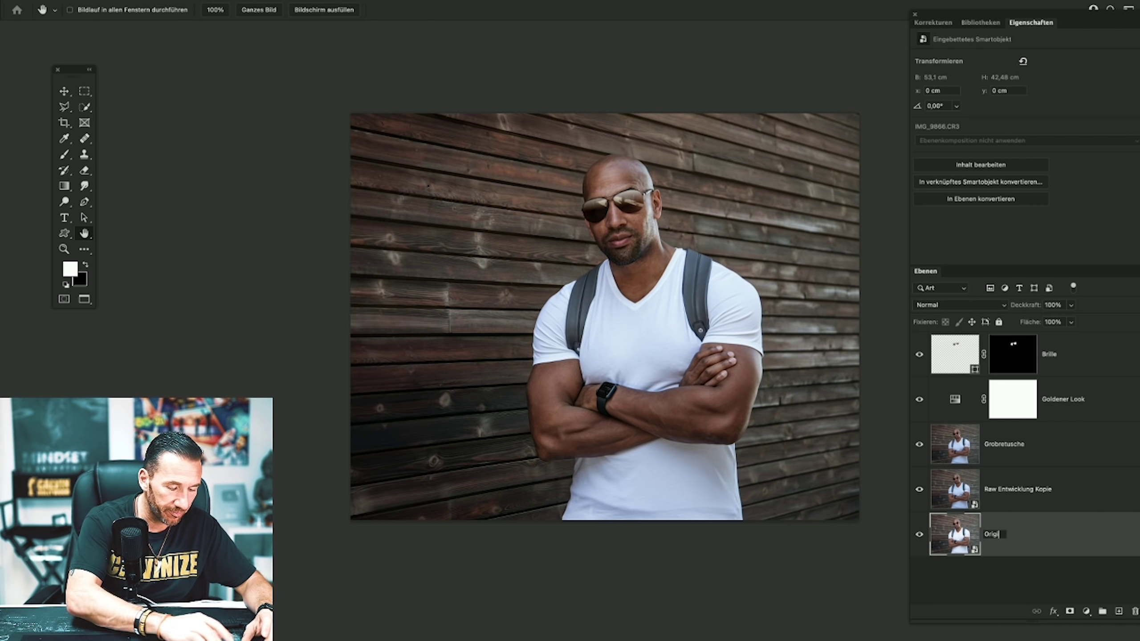
{"action": "type", "text": "nal"}
{"action": "key", "text": "Return"}
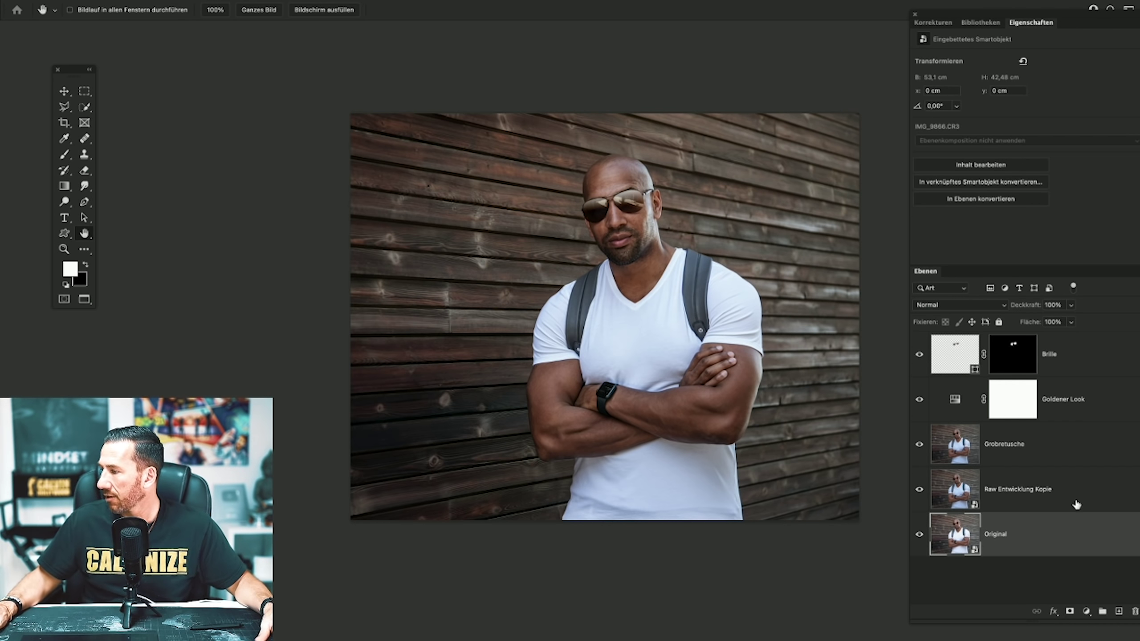
{"action": "left_click", "coordinate": [956, 445]}
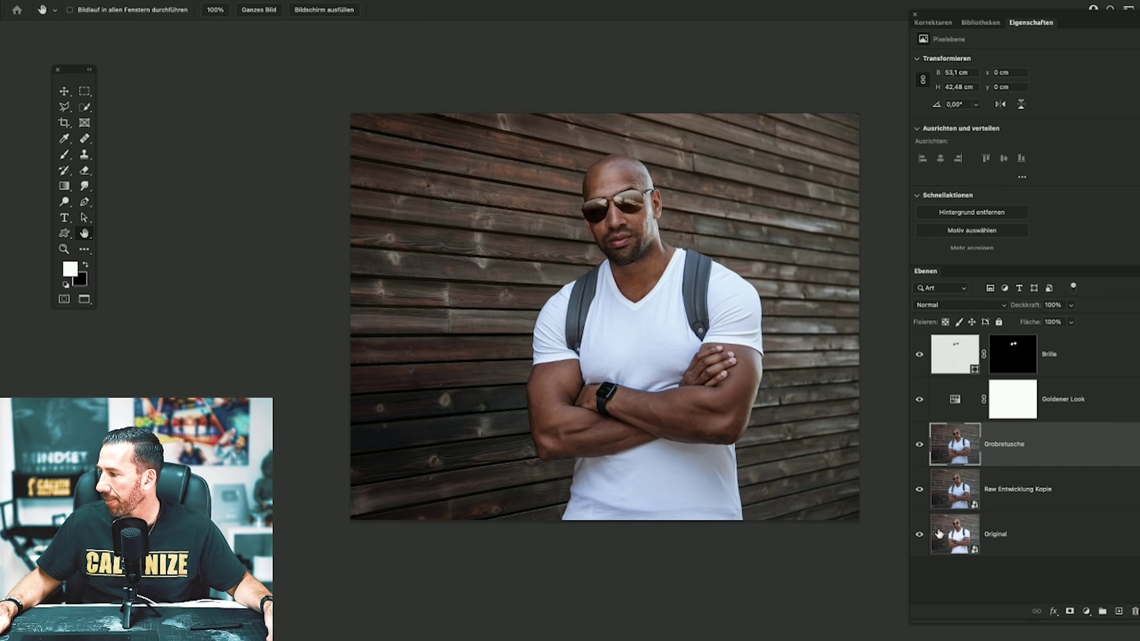
Toggle solo view of the Original layer against the full edit, ending with all layers shown.
{"action": "left_click", "coordinate": [920, 534], "text": "alt"}
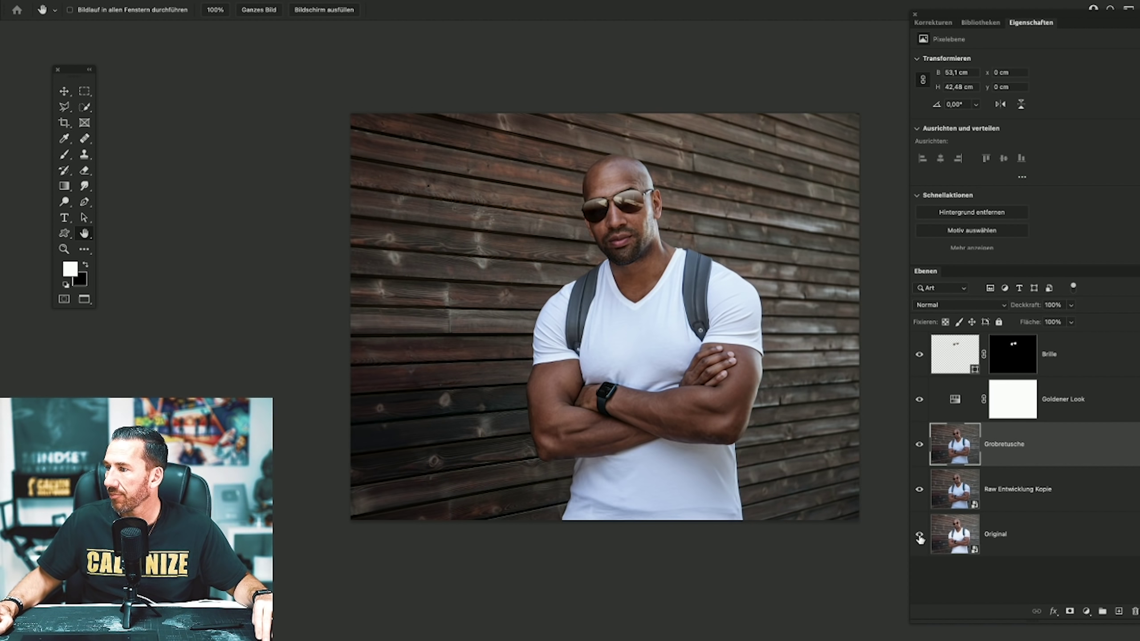
{"action": "left_click", "coordinate": [919, 536], "text": "alt"}
{"action": "left_click", "coordinate": [919, 535], "text": "alt"}
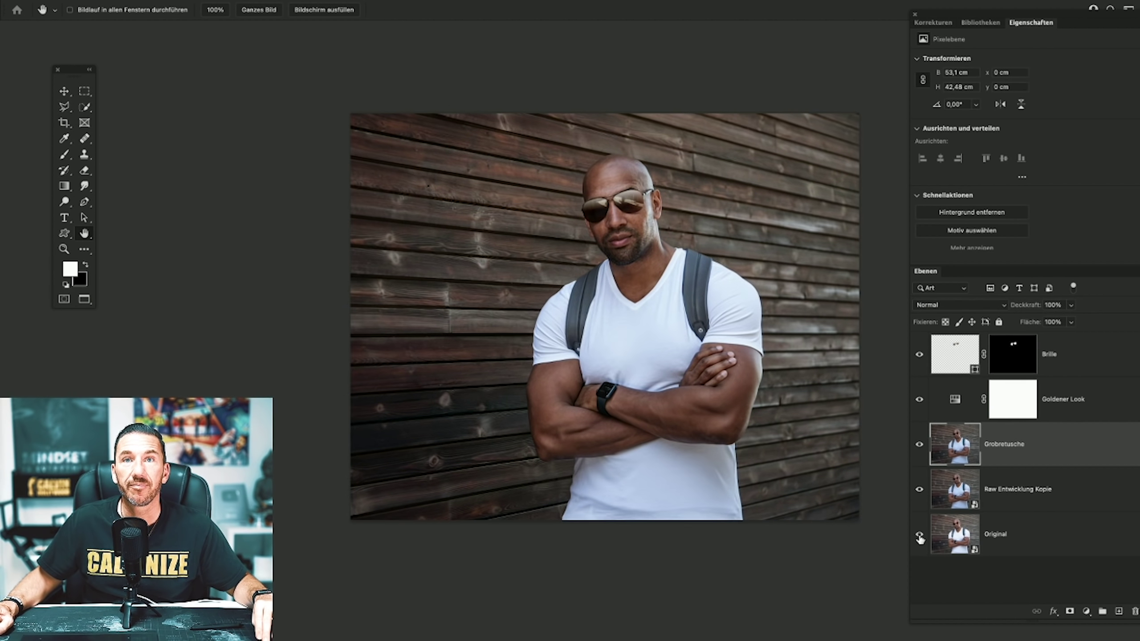
{"action": "left_click", "coordinate": [919, 535], "text": "alt"}
{"action": "left_click", "coordinate": [920, 535], "text": "alt"}
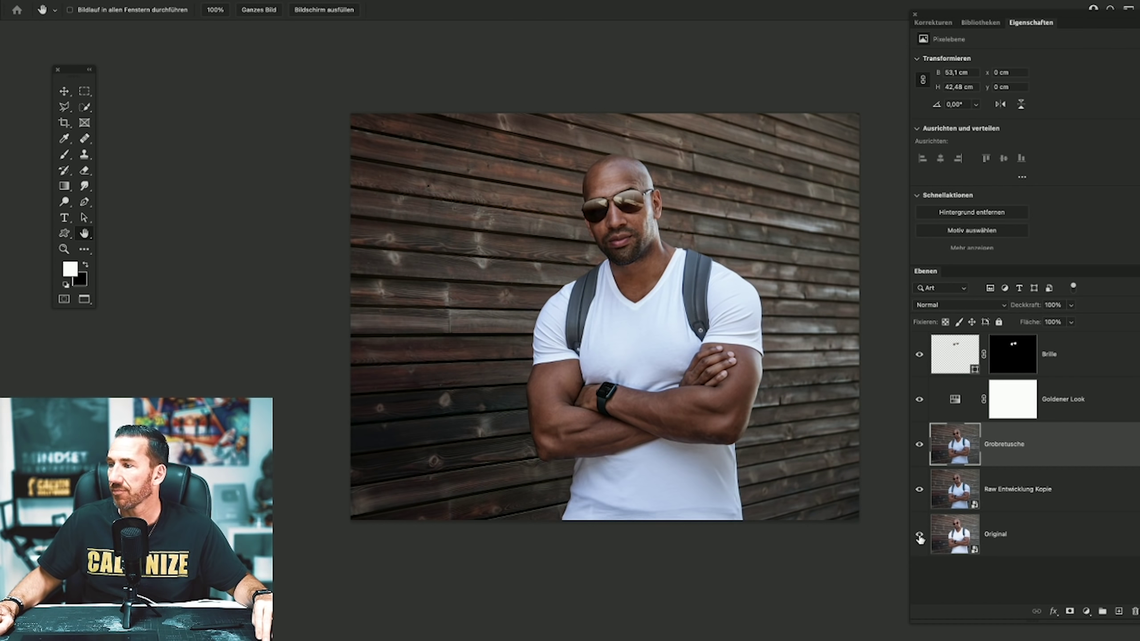
{"action": "left_click", "coordinate": [919, 535], "text": "alt"}
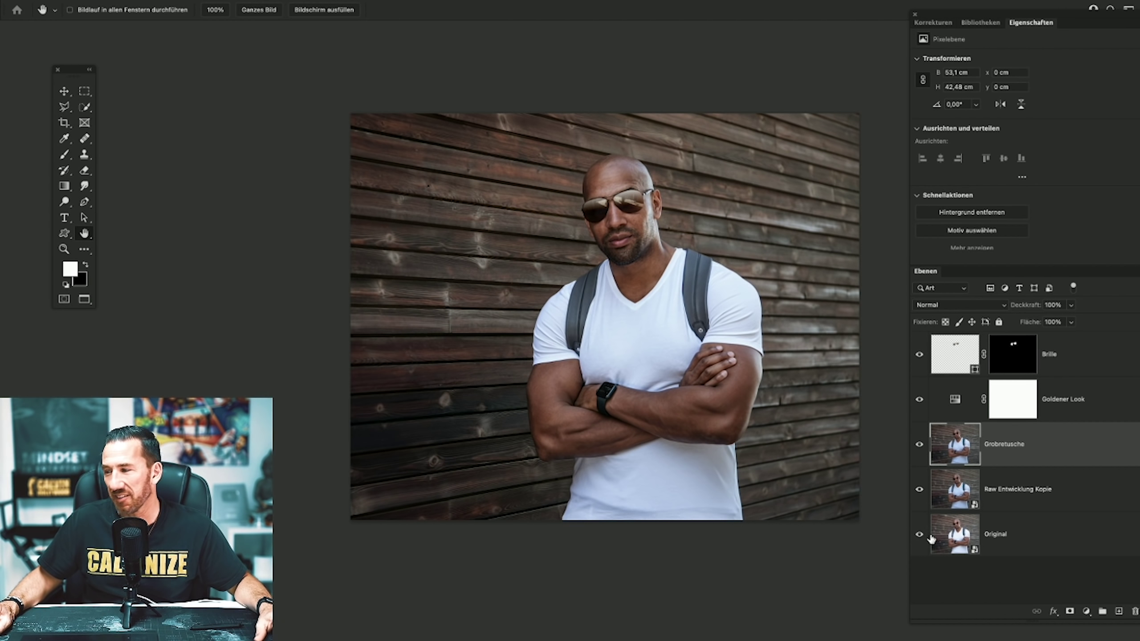
Select the Brille, Goldener Look and Grobretusche layers in turn.
{"action": "left_click", "coordinate": [1076, 350]}
{"action": "left_click", "coordinate": [1101, 405]}
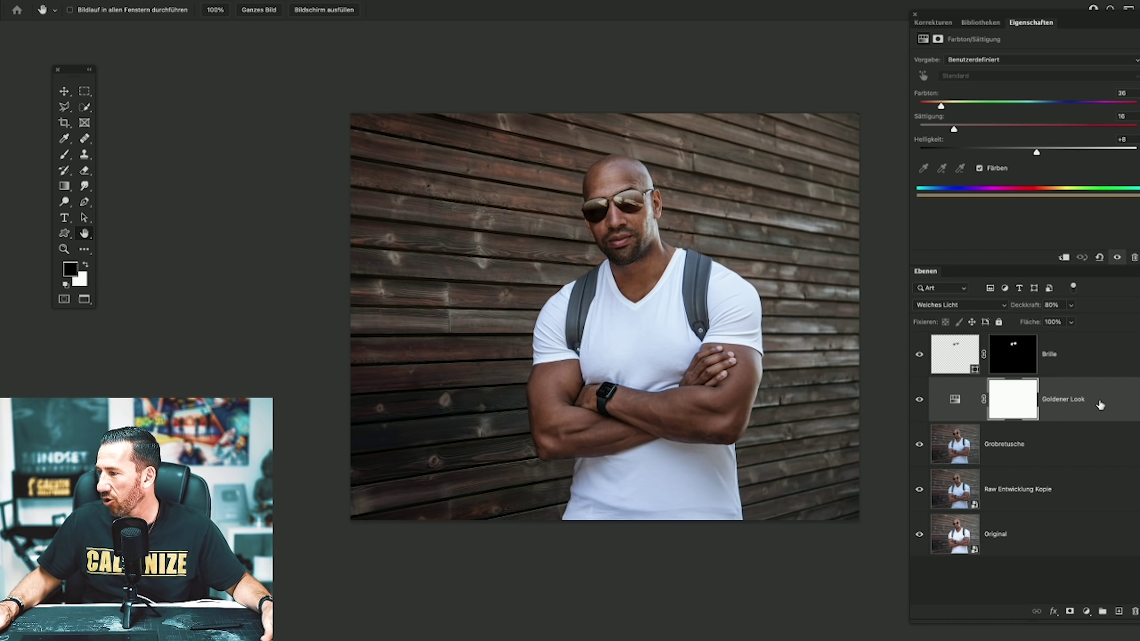
{"action": "left_click", "coordinate": [1060, 442]}
Group Grobretusche and Raw Entwicklung Kopie into a red-labelled group named 'Grobretusche'.
{"action": "left_click", "coordinate": [1082, 489], "text": "shift"}
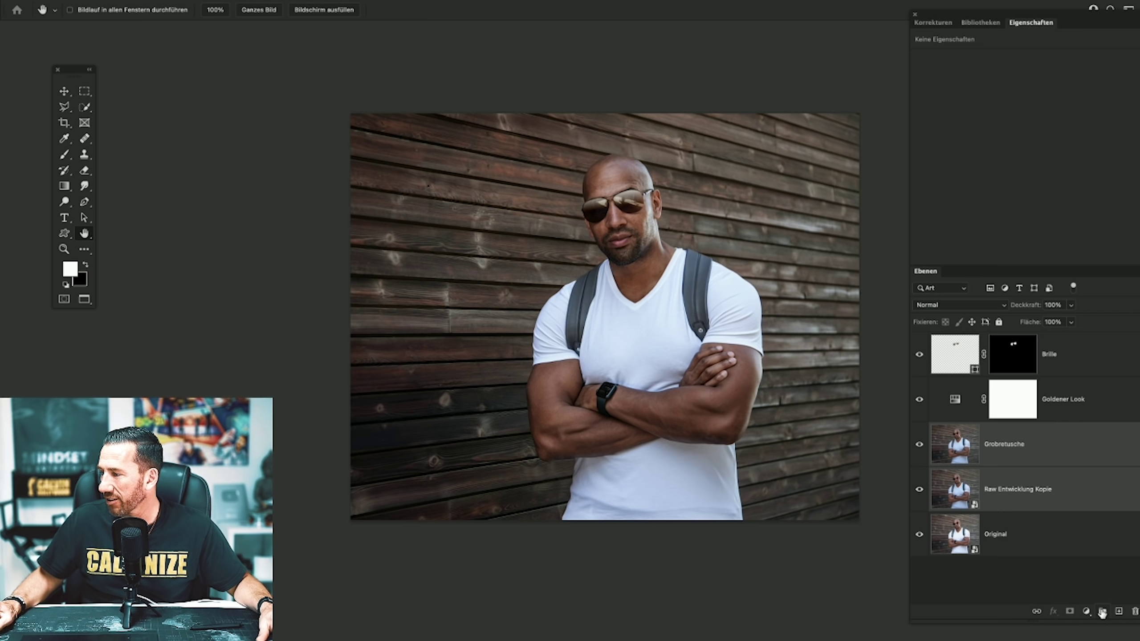
{"action": "left_click", "coordinate": [1102, 612]}
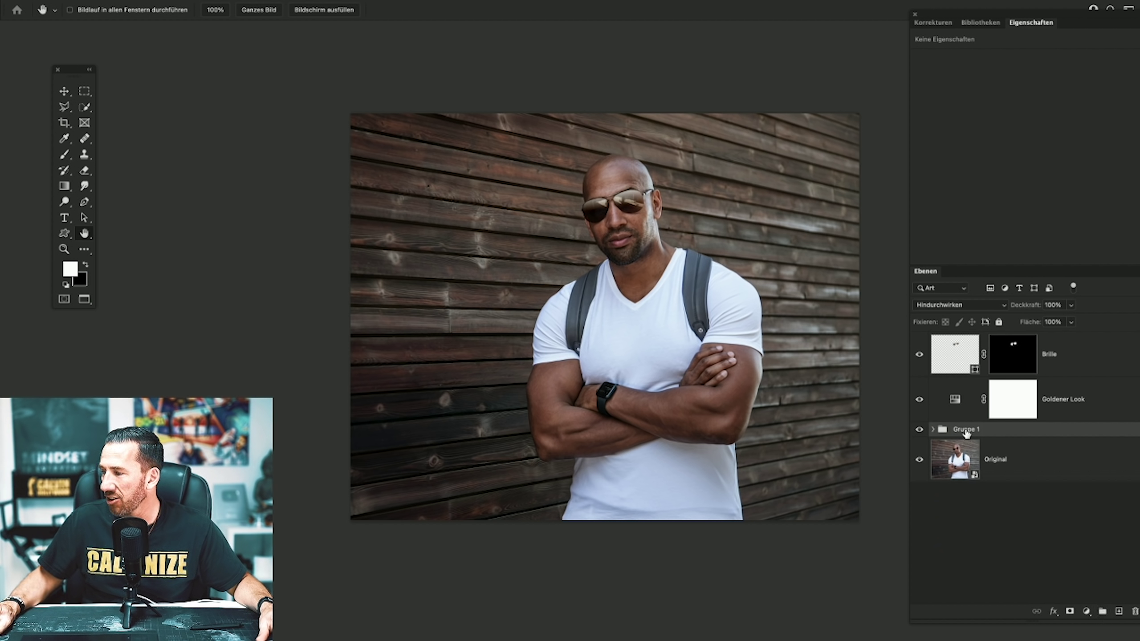
{"action": "type", "text": "Gr"}
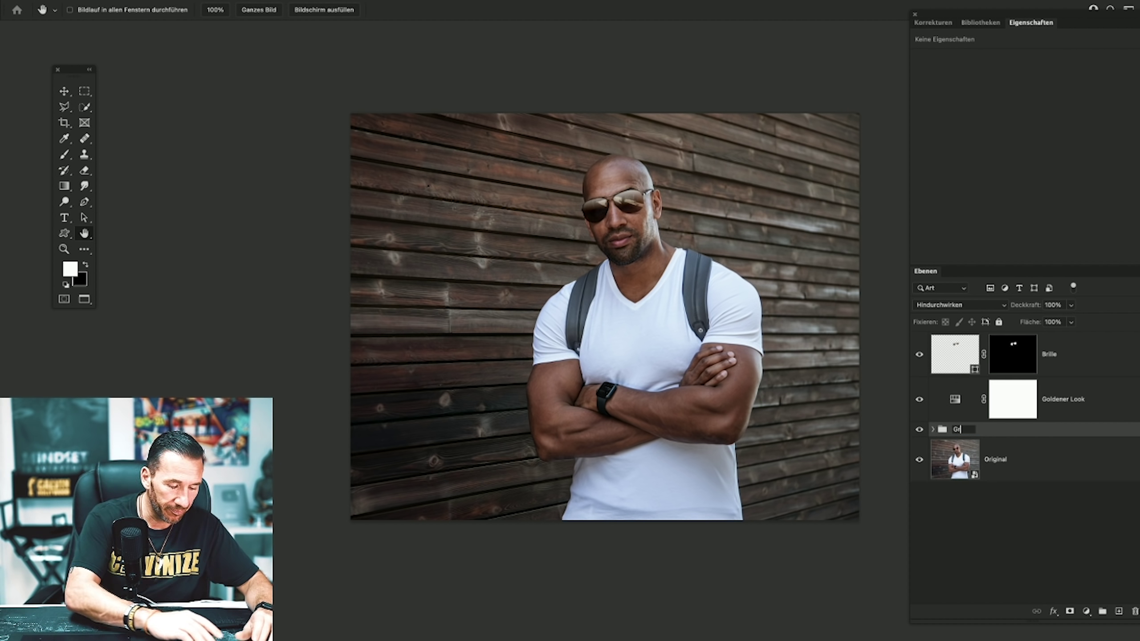
{"action": "type", "text": "obretusche"}
{"action": "key", "text": "Return"}
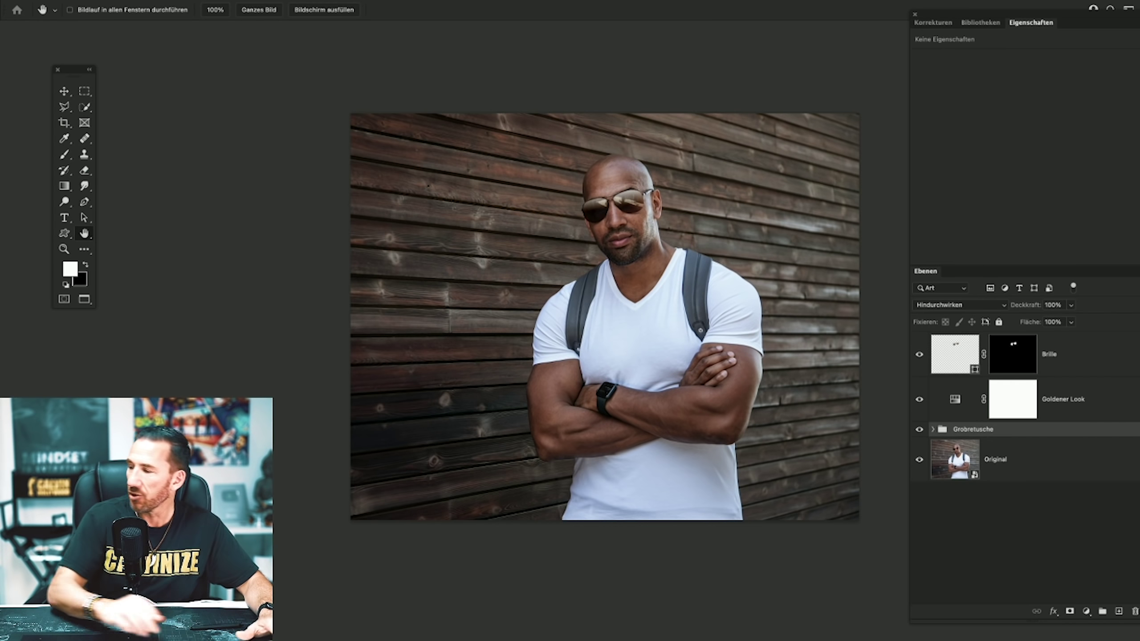
{"action": "left_click", "coordinate": [933, 429]}
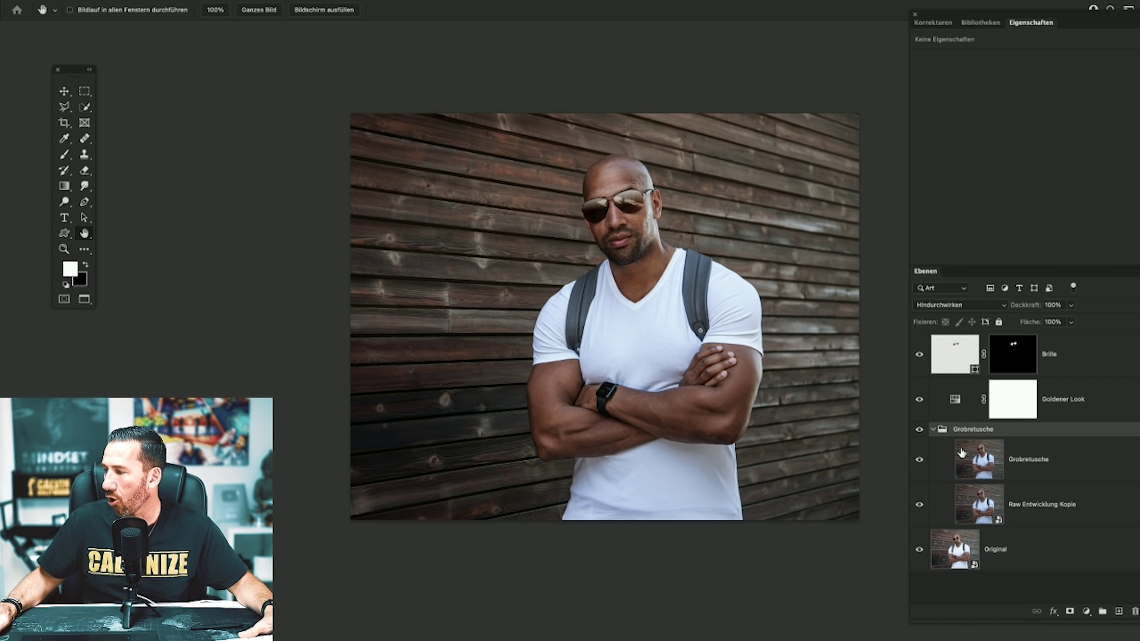
{"action": "left_click", "coordinate": [933, 429]}
{"action": "right_click", "coordinate": [966, 429]}
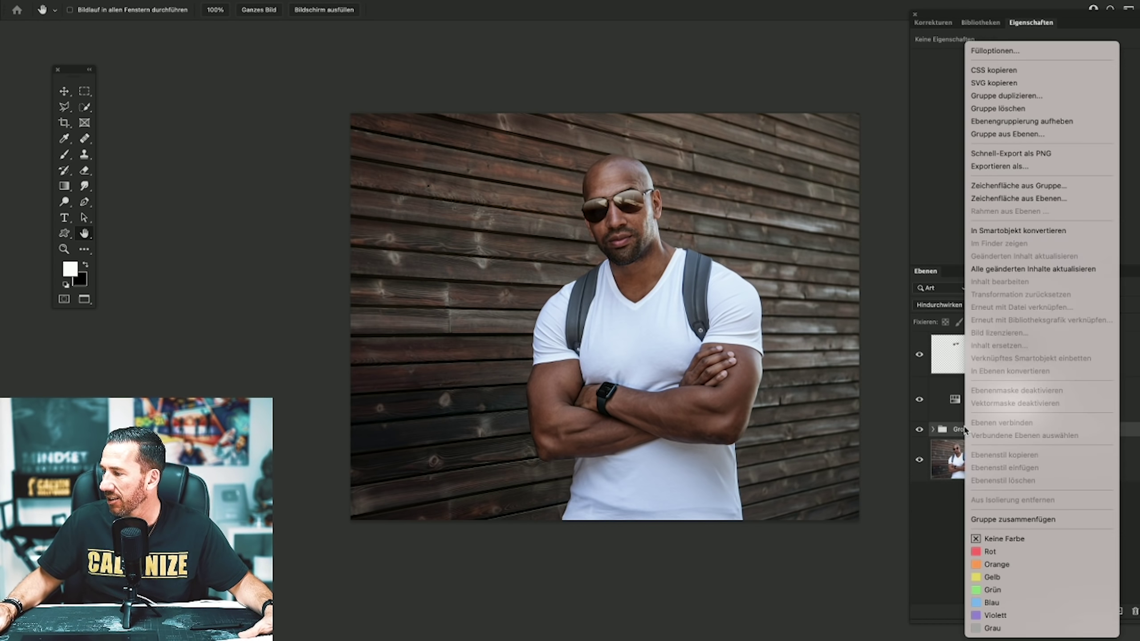
{"action": "left_click", "coordinate": [1008, 557]}
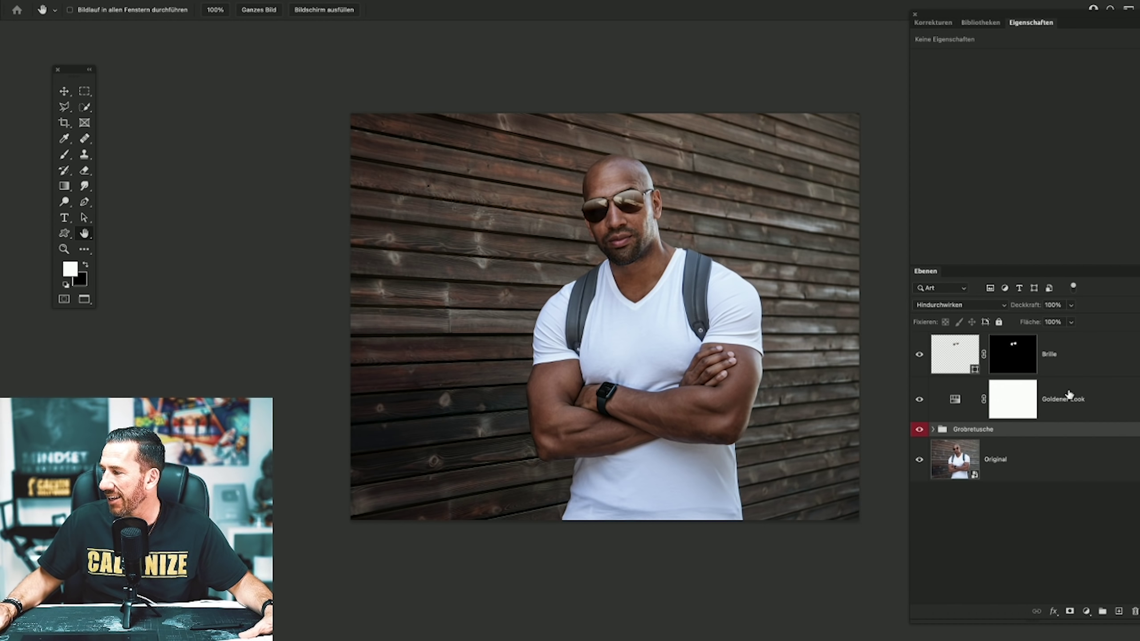
Target the Brille layer's image instead of its mask, swap colours, then deselect it.
{"action": "left_click", "coordinate": [1087, 391]}
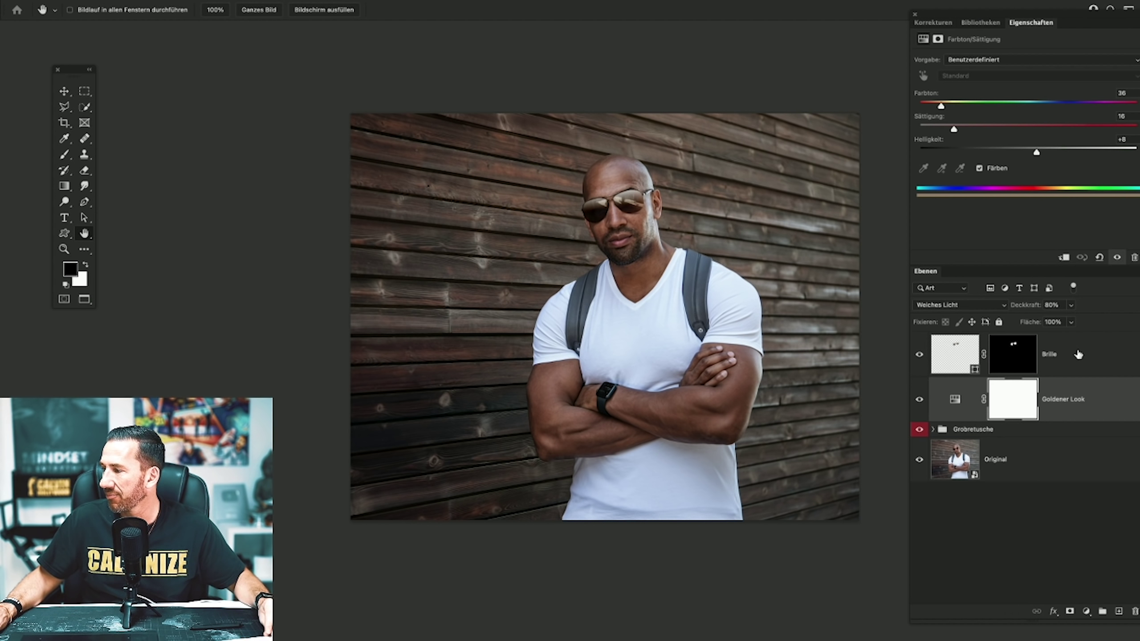
{"action": "left_click", "coordinate": [1078, 355]}
{"action": "key", "text": "x"}
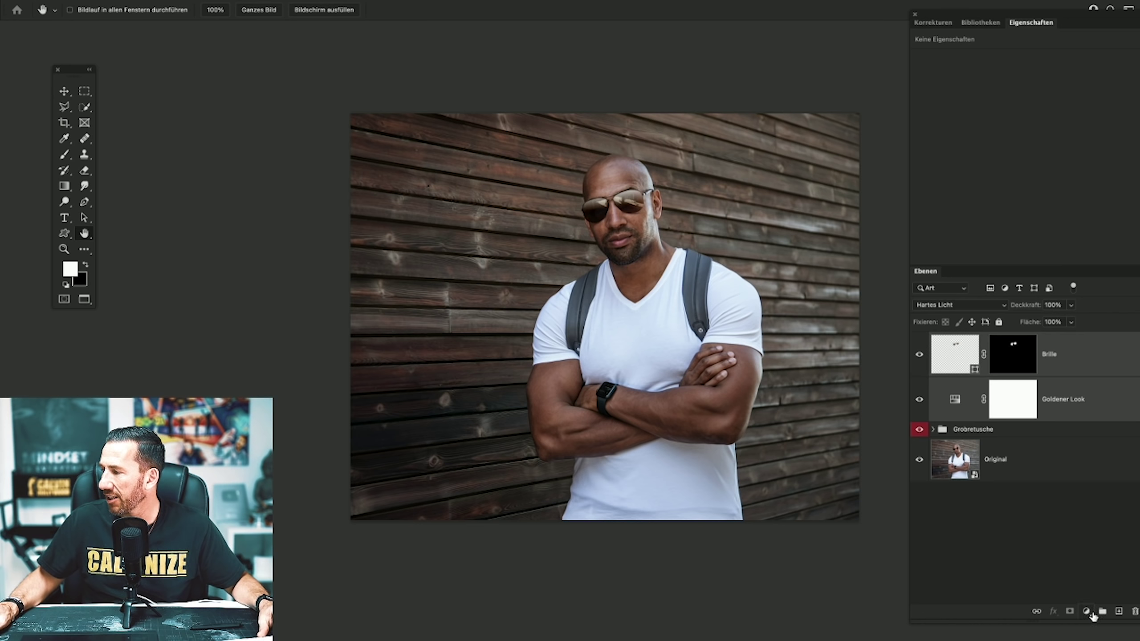
{"action": "left_click", "coordinate": [1064, 356]}
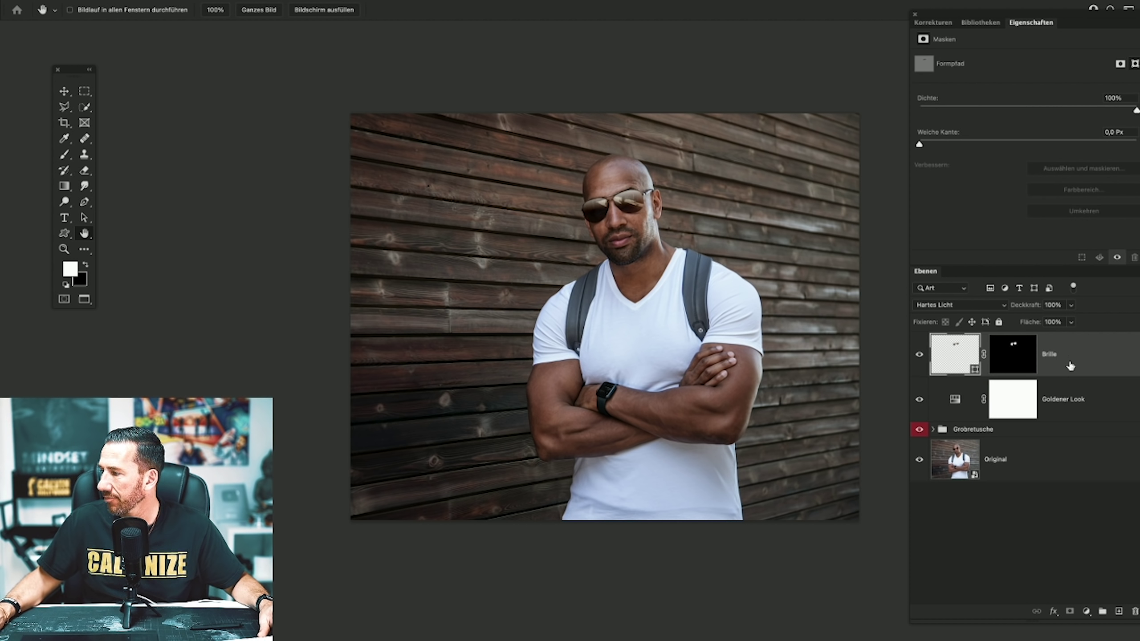
{"action": "left_click", "coordinate": [1008, 515]}
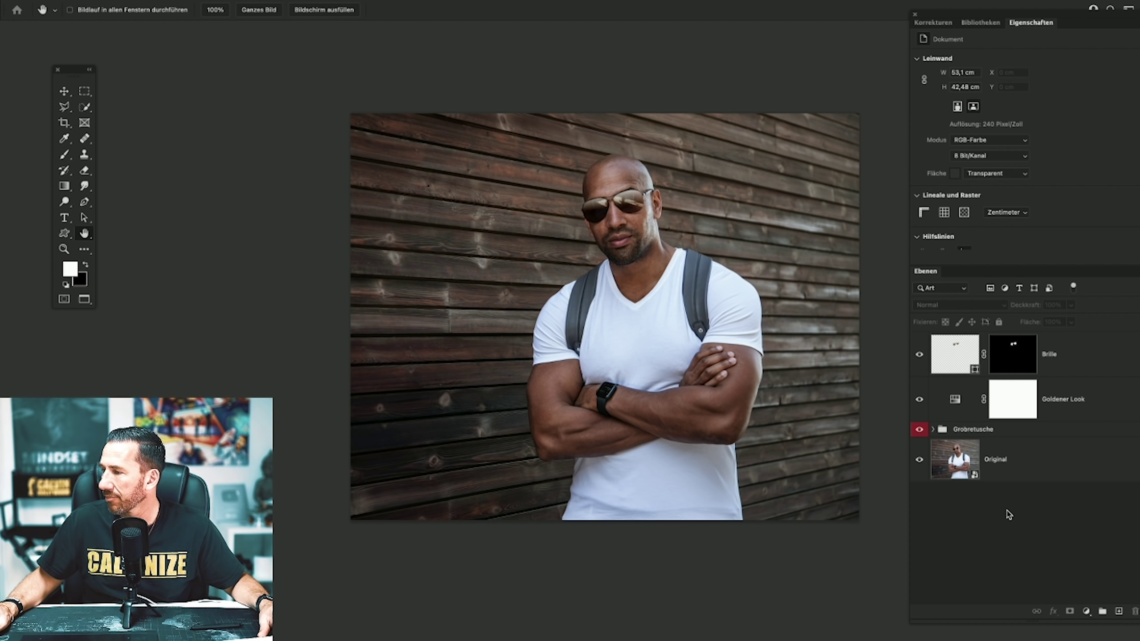
Save the document, hide the Grobretusche group to compare, and zoom in on the sunglasses.
{"action": "left_click", "coordinate": [92, 2]}
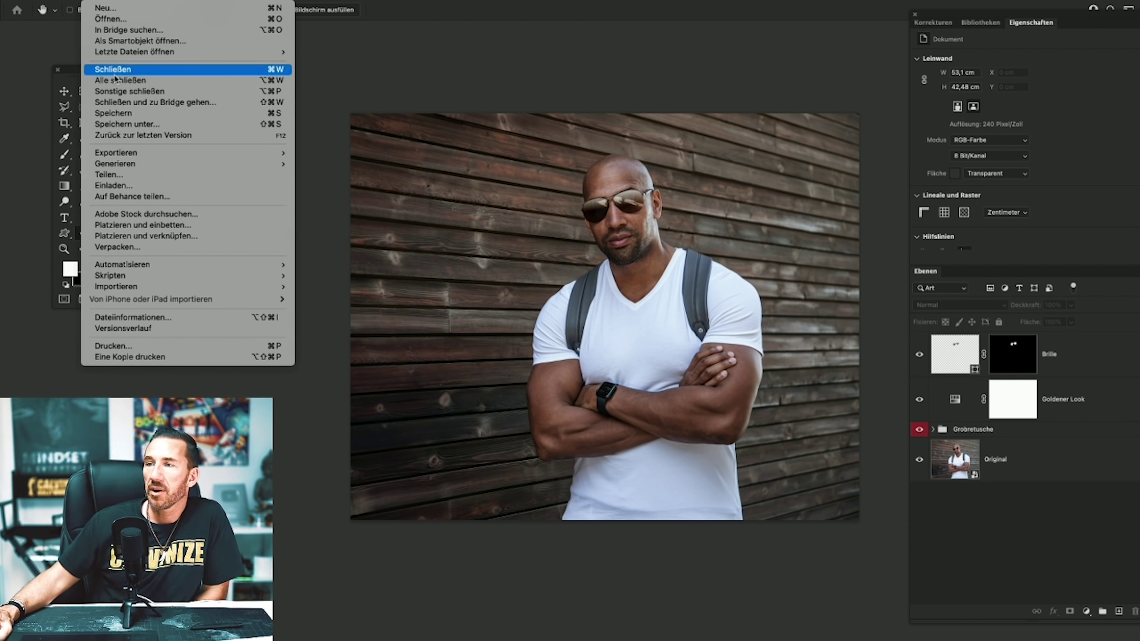
{"action": "left_click", "coordinate": [129, 113]}
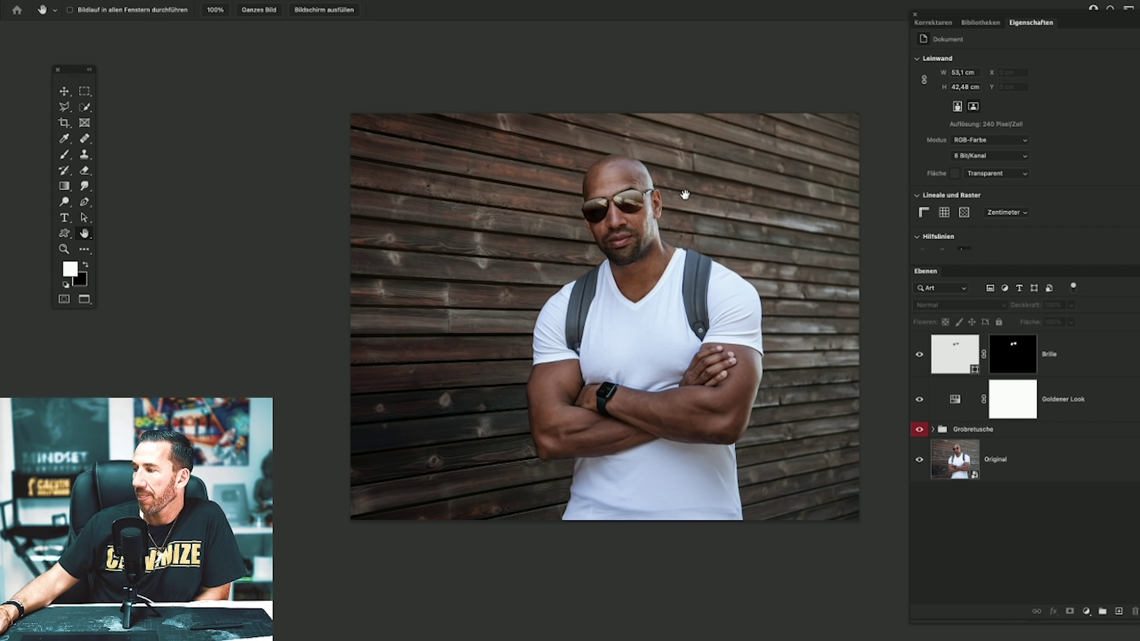
{"action": "left_click", "coordinate": [919, 429]}
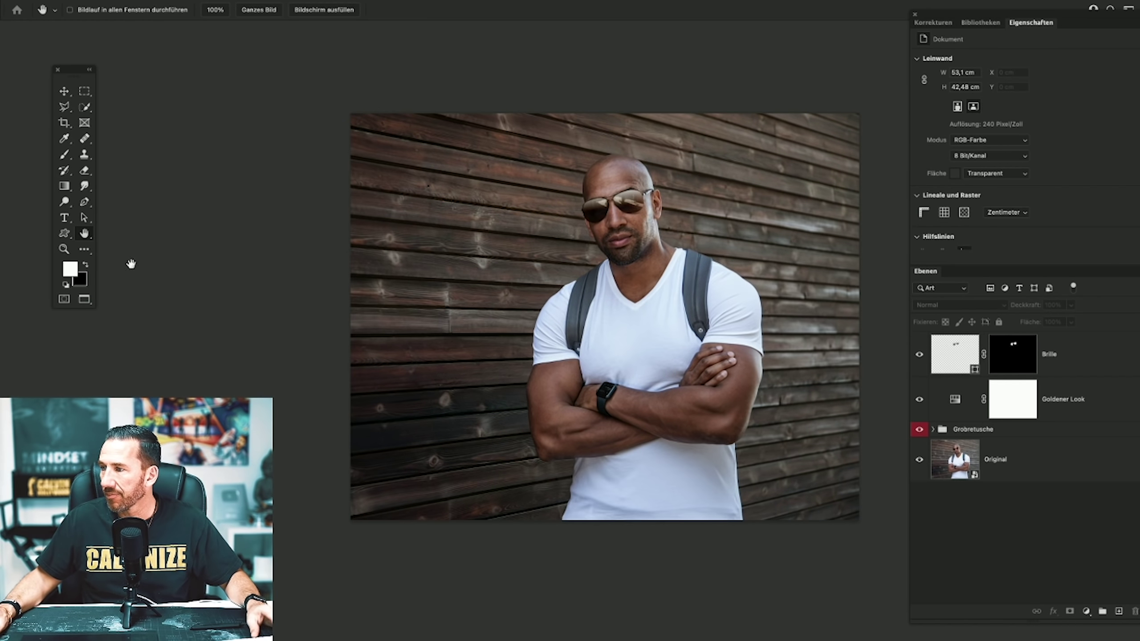
{"action": "key", "text": "z"}
{"action": "left_click", "coordinate": [640, 188]}
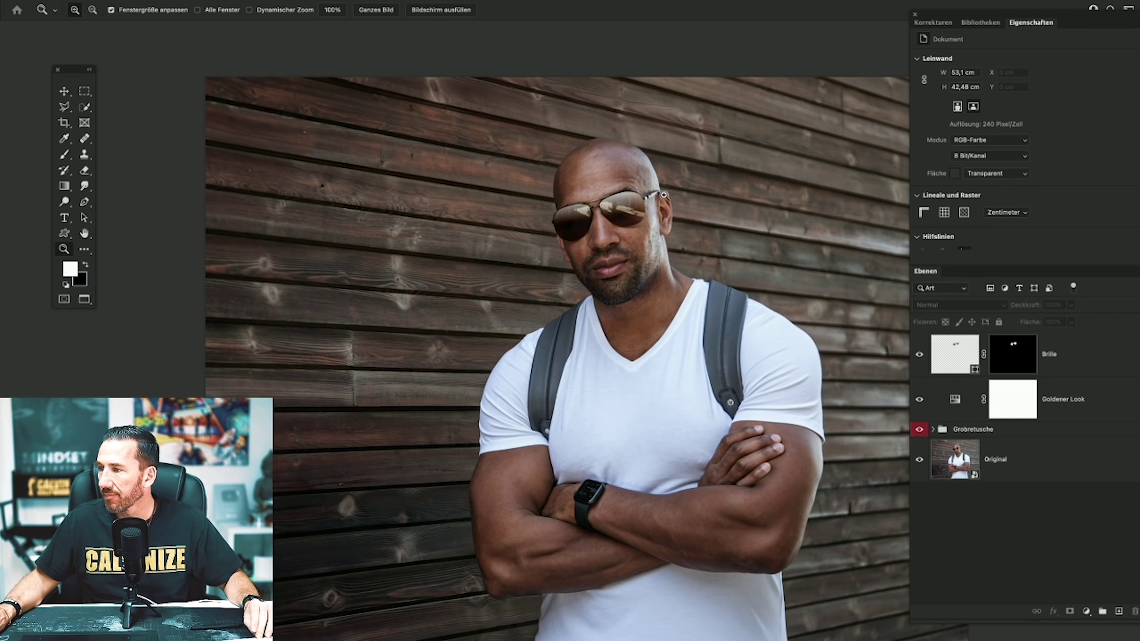
Compare without the retouch layers, then set the Brille layer's opacity to 70.
{"action": "left_click", "coordinate": [664, 195]}
{"action": "left_click", "coordinate": [919, 460], "text": "alt"}
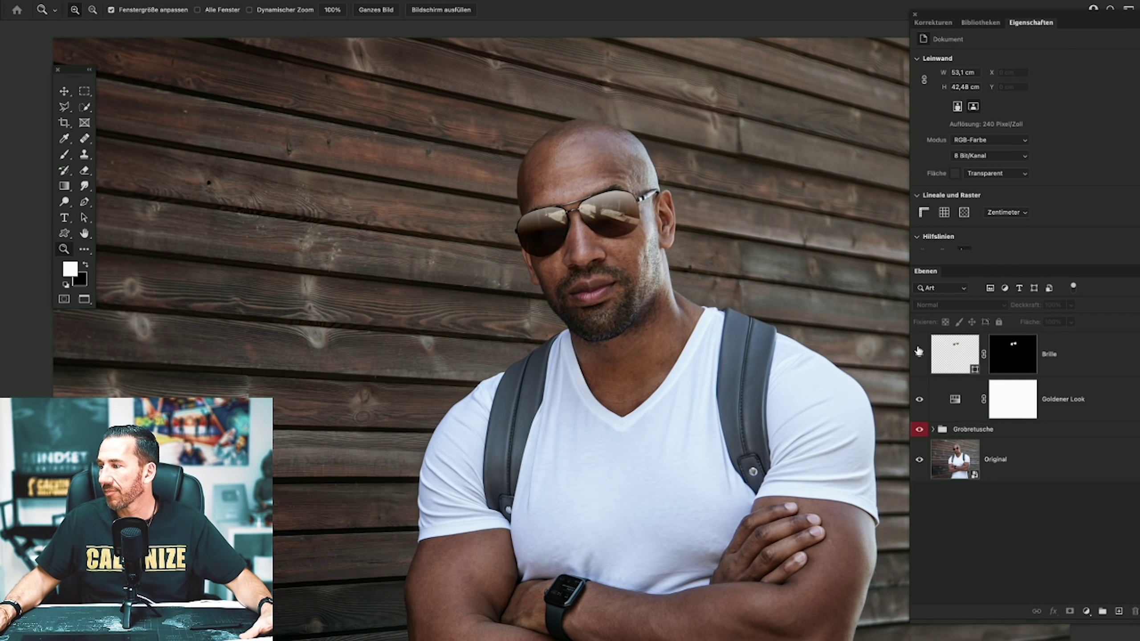
{"action": "left_click", "coordinate": [949, 357]}
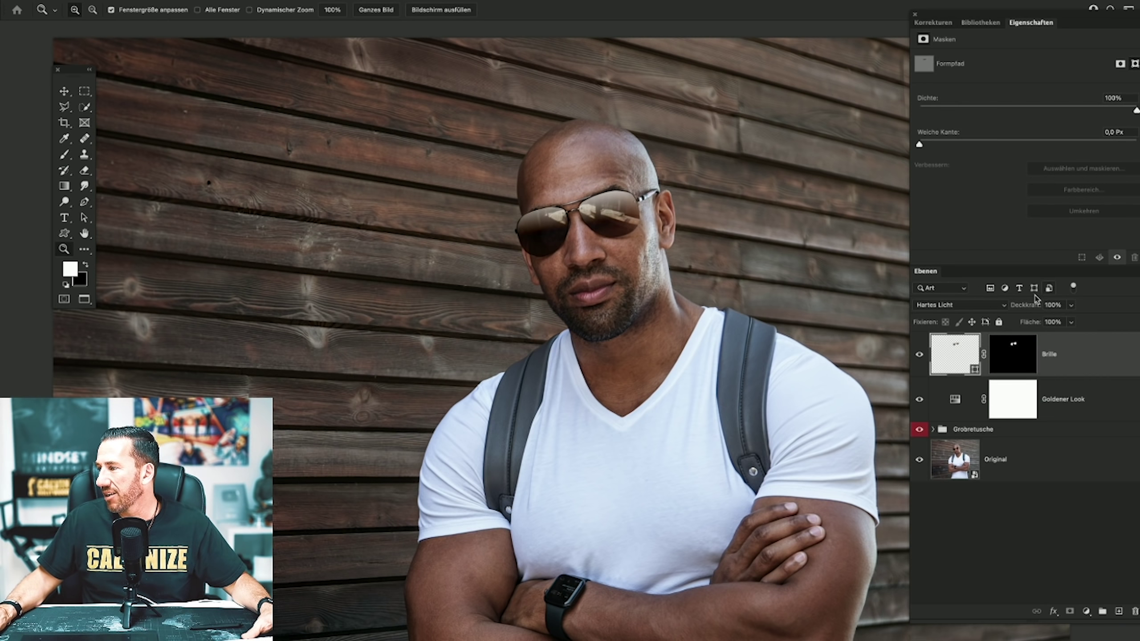
{"action": "left_click", "coordinate": [1056, 305]}
{"action": "type", "text": "0"}
{"action": "key", "text": "Return"}
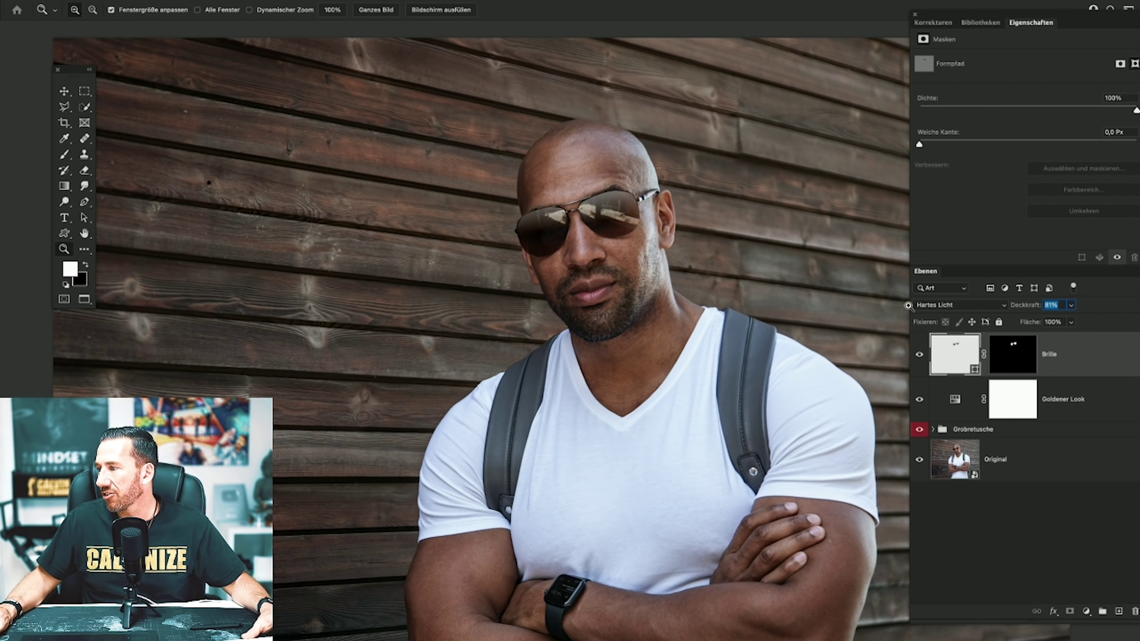
{"action": "type", "text": "70"}
{"action": "key", "text": "Return"}
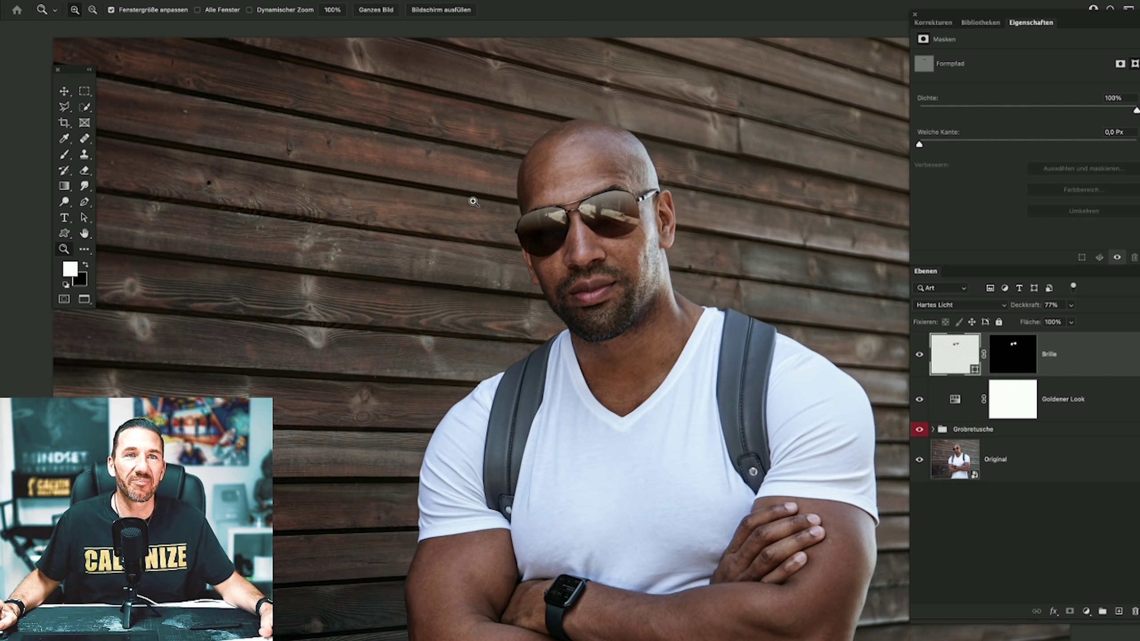
Zoom out and recentre, toggle Brille off and on to compare, then select Grobretusche.
{"action": "key", "text": "alt"}
{"action": "left_click", "coordinate": [567, 229], "text": "alt"}
{"action": "mouse_move", "coordinate": [622, 238]}
{"action": "left_mouse_down"}
{"action": "mouse_move", "coordinate": [515, 189]}
{"action": "mouse_move", "coordinate": [525, 173]}
{"action": "left_mouse_up"}
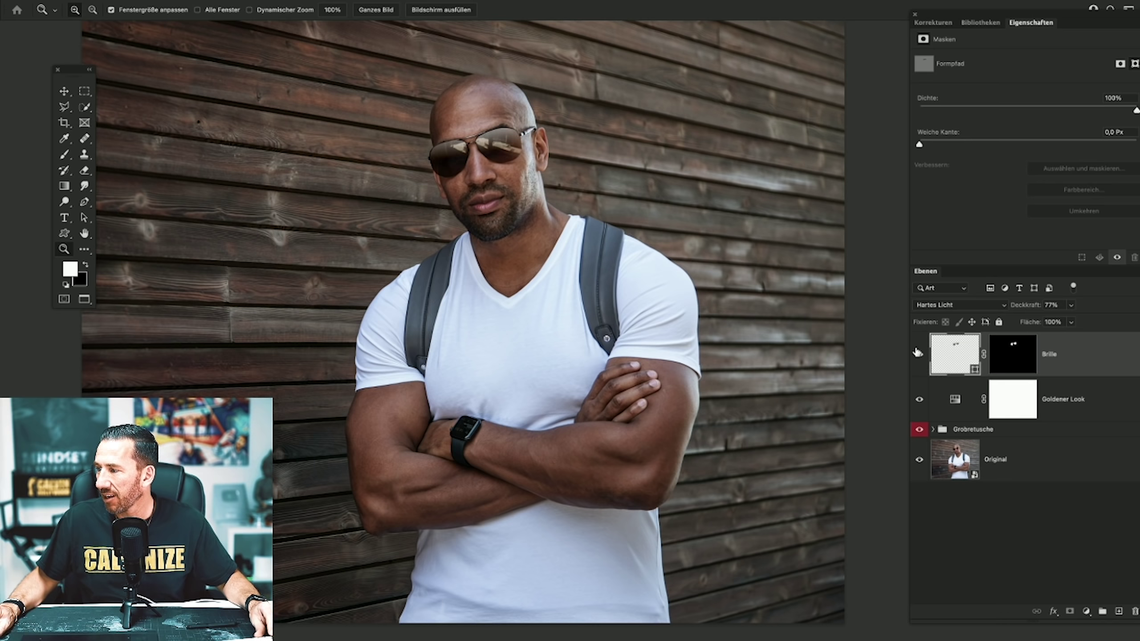
{"action": "left_click", "coordinate": [924, 399]}
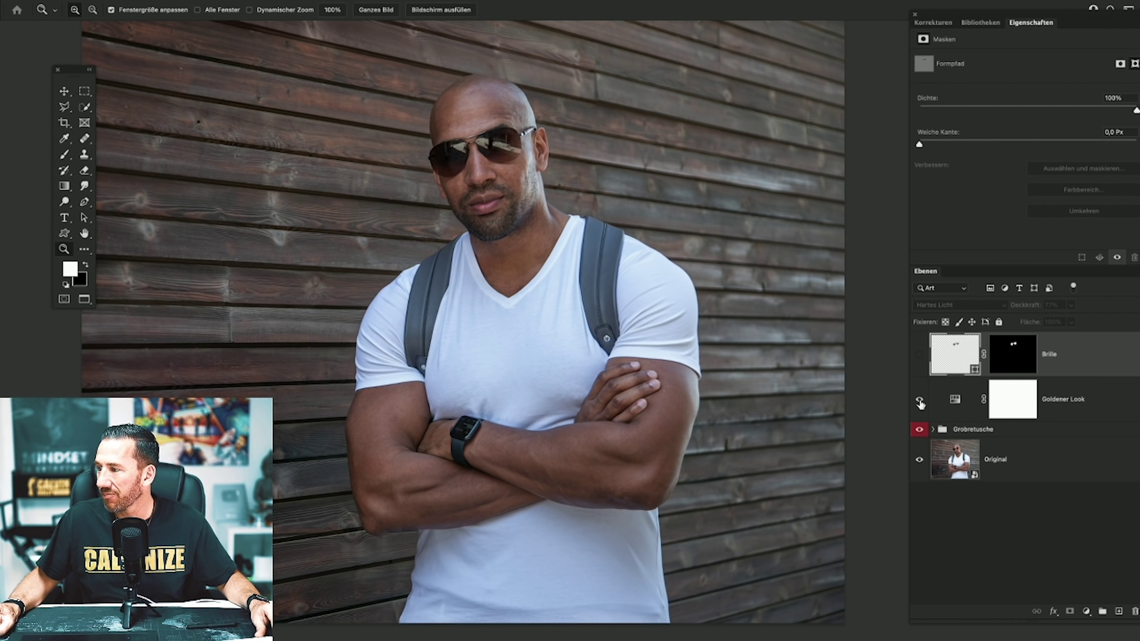
{"action": "left_click", "coordinate": [919, 356]}
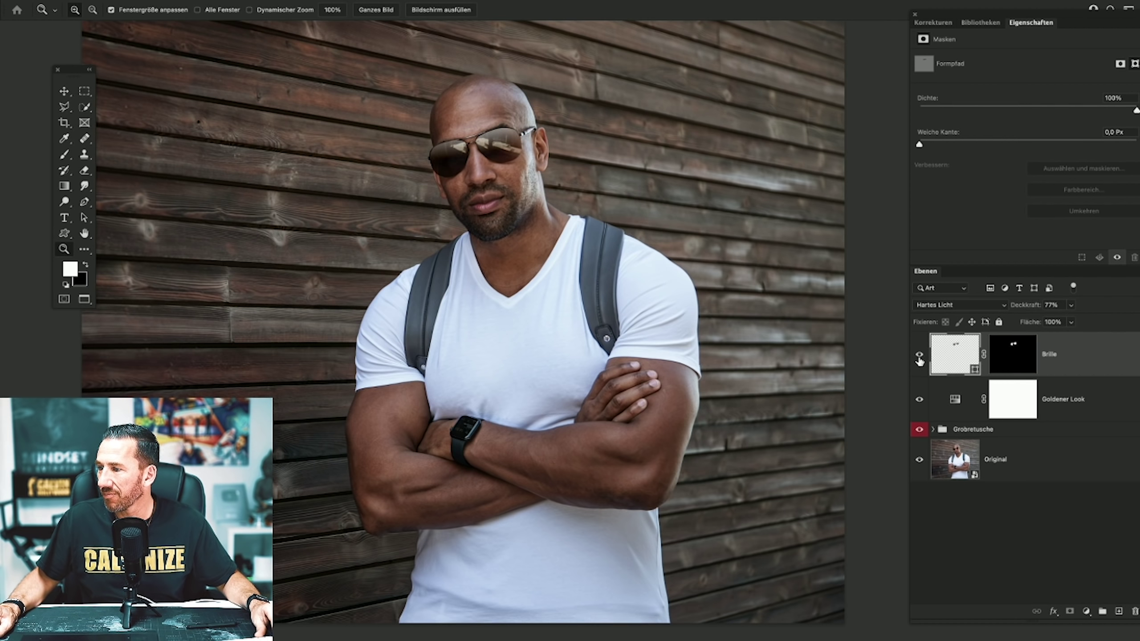
{"action": "left_click", "coordinate": [1021, 432]}
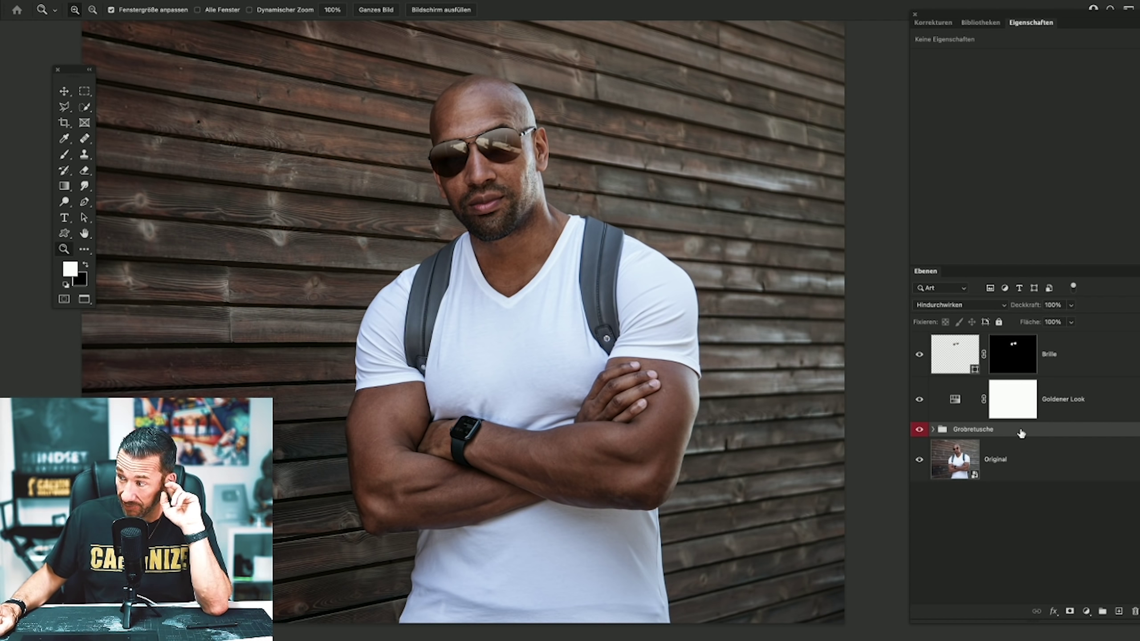
Add a new empty layer above Grobretusche named 'Dodhge and Burn soft'.
{"action": "left_click", "coordinate": [1119, 611]}
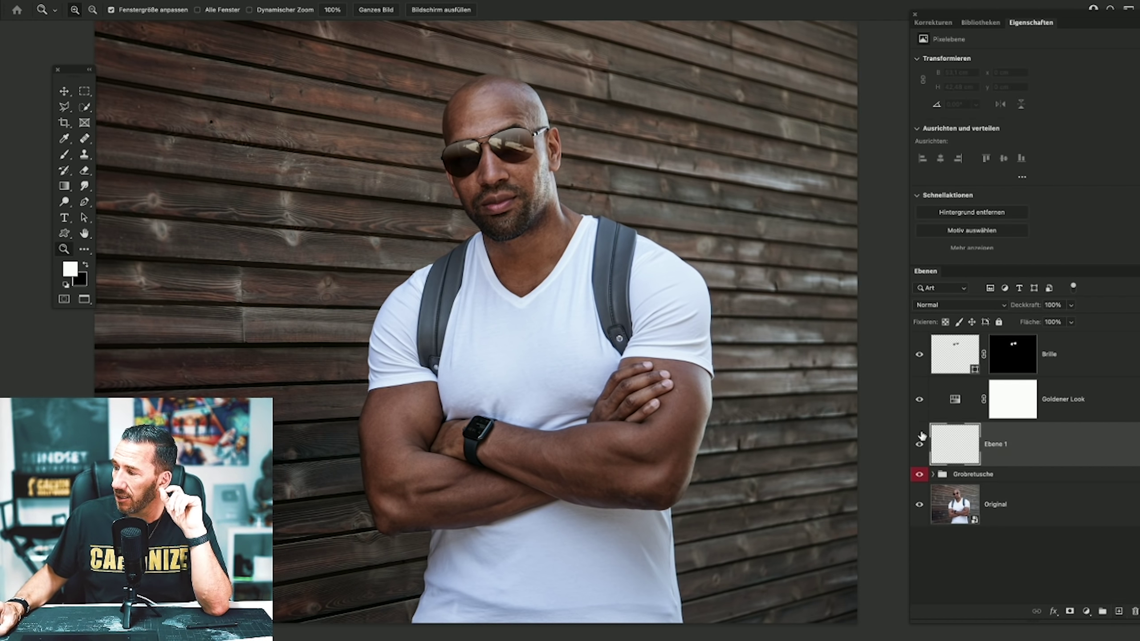
{"action": "double_click", "coordinate": [996, 444]}
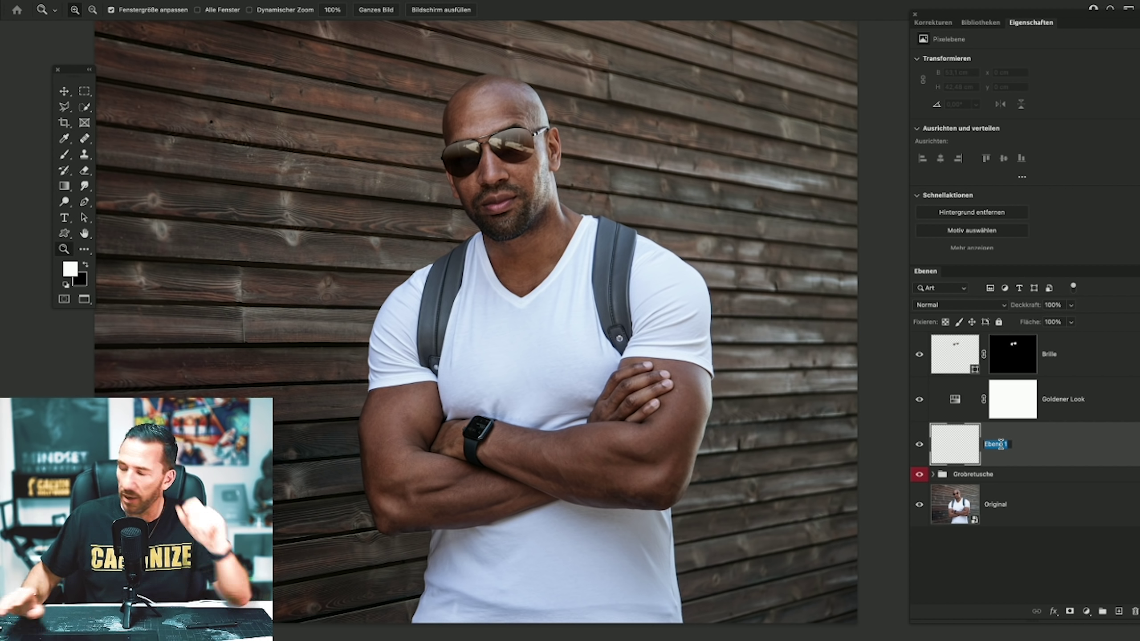
{"action": "type", "text": "Dodhge "}
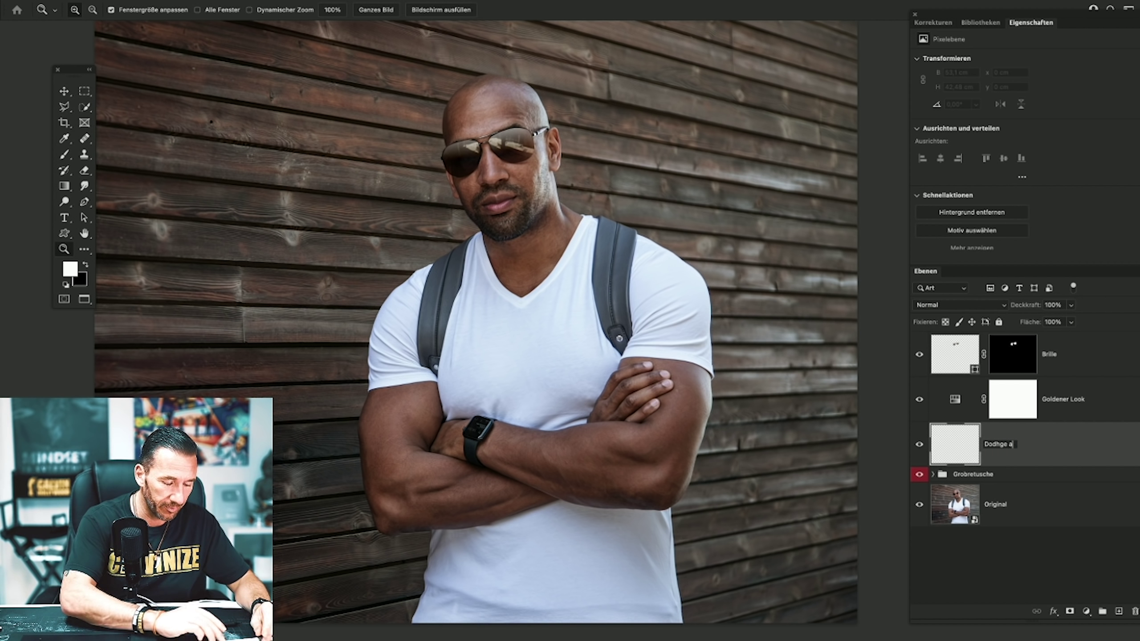
{"action": "type", "text": "and #Burn"}
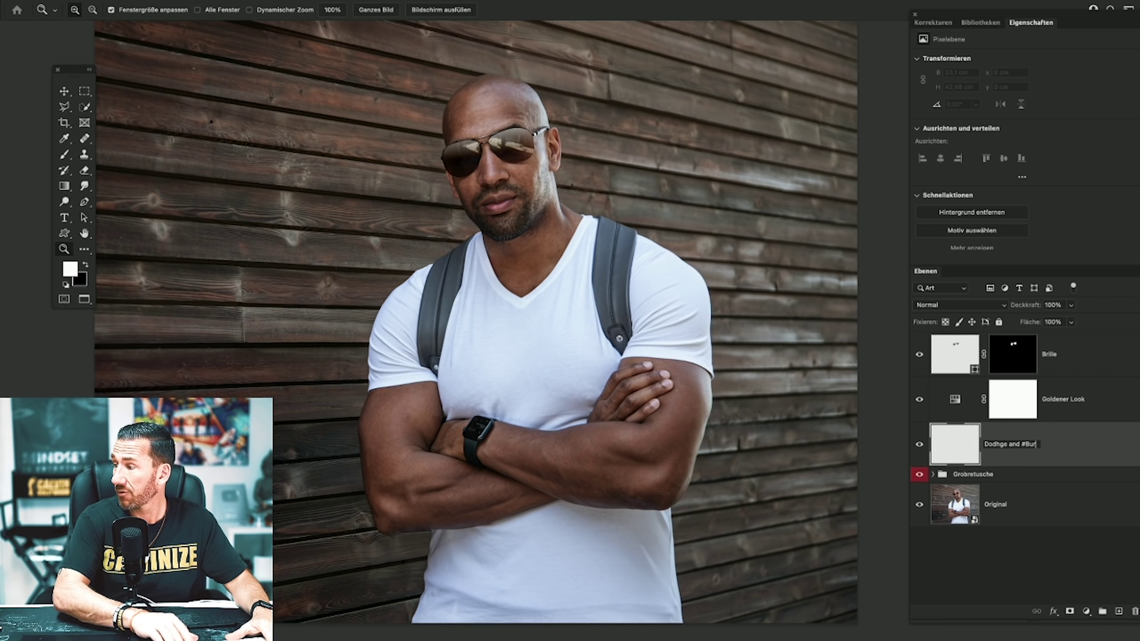
{"action": "key", "text": "BackSpace"}
{"action": "key", "text": "BackSpace"}
{"action": "key", "text": "BackSpace"}
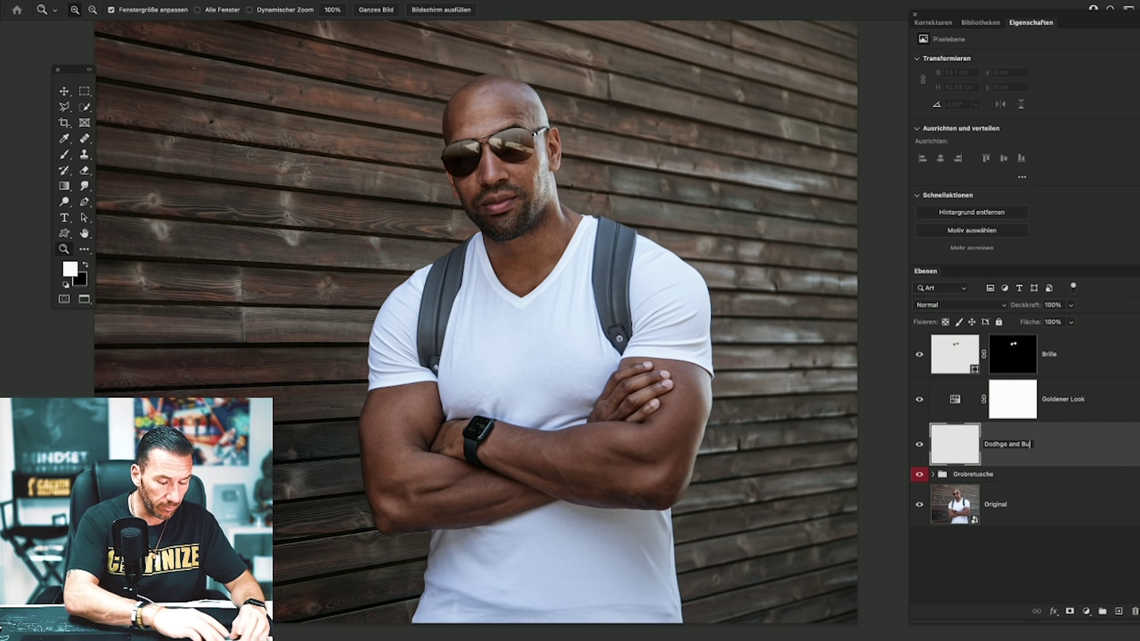
{"action": "type", "text": "Burn soft"}
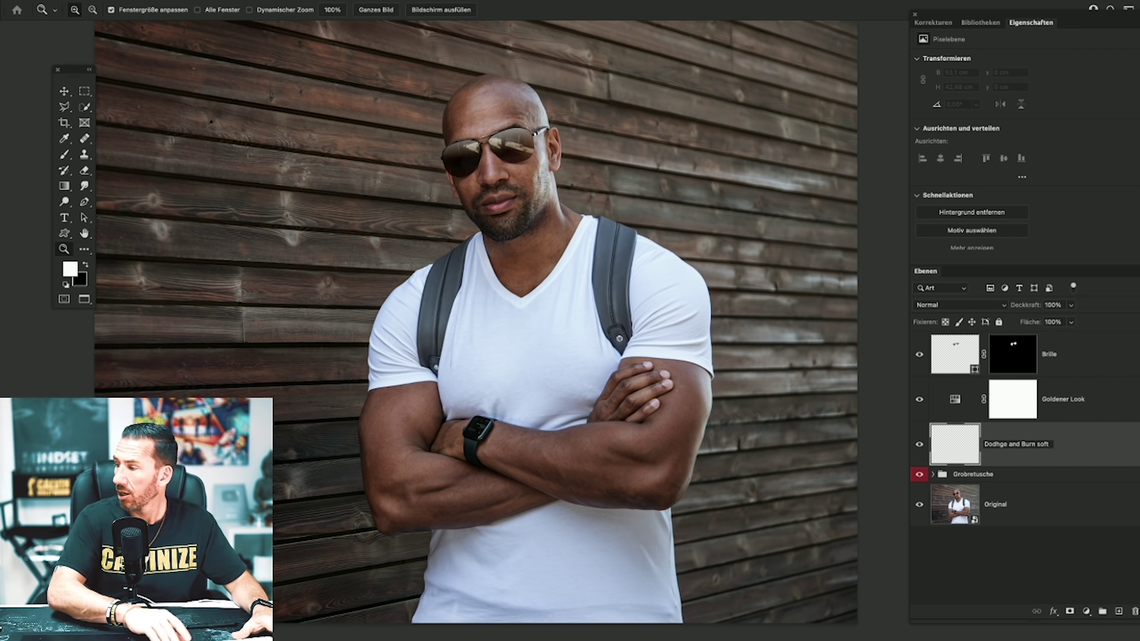
{"action": "key", "text": "Return"}
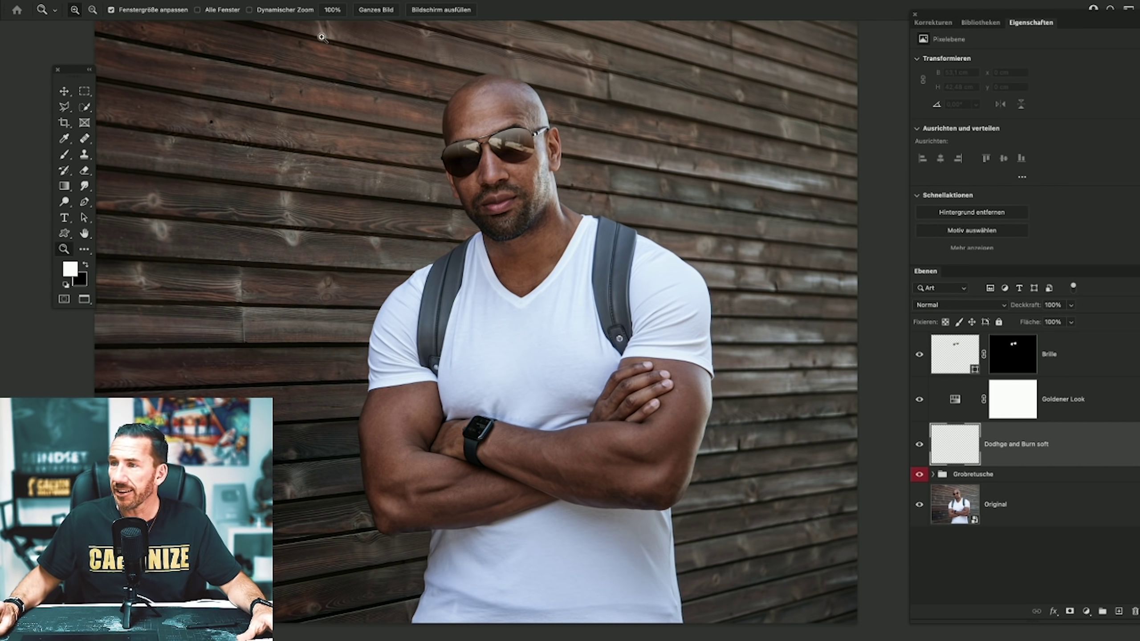
Drag the Goldener Look saturation slider down to 20.
{"action": "left_click", "coordinate": [956, 401]}
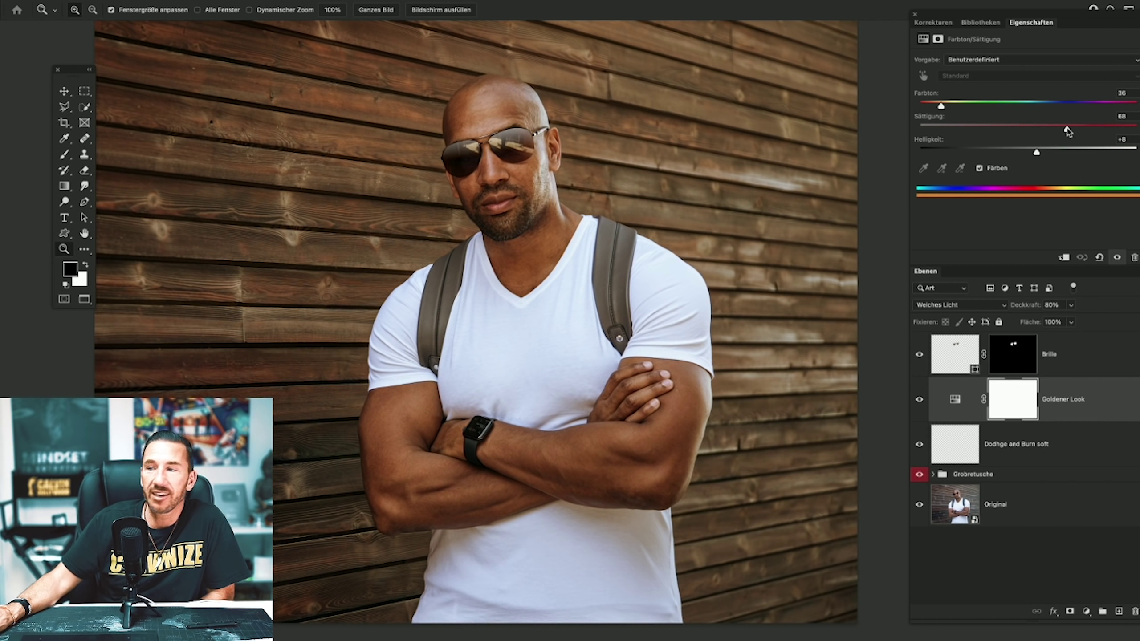
{"action": "left_click_drag", "start_coordinate": [1068, 131], "coordinate": [935, 135]}
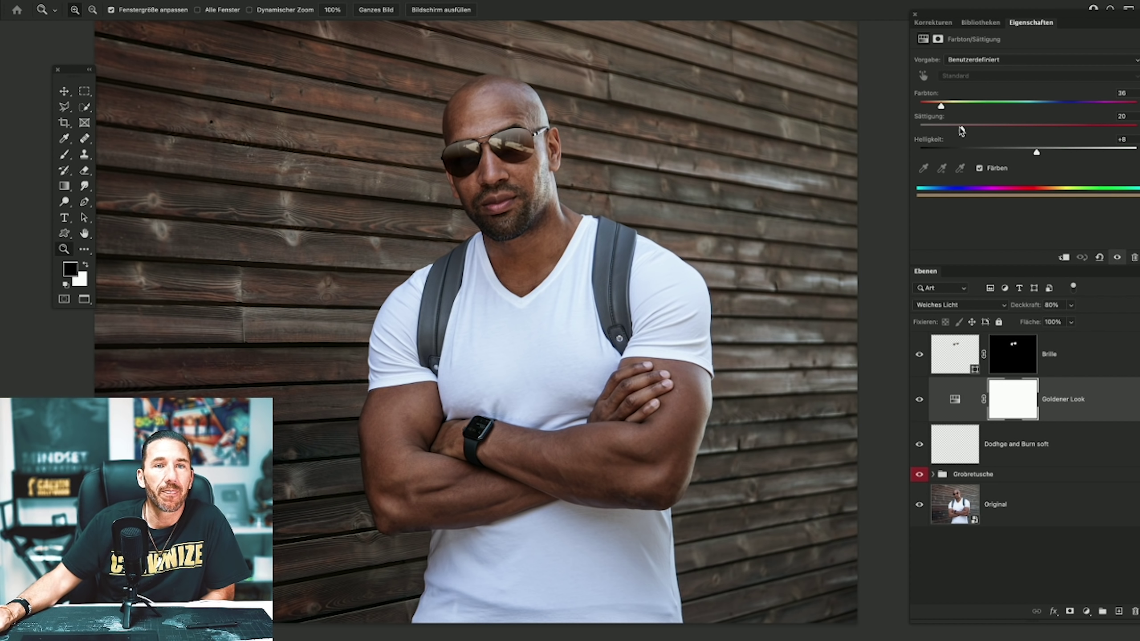
Correct the layer name from 'Dodhge' to 'Dodge and Burn soft'.
{"action": "left_click", "coordinate": [963, 456]}
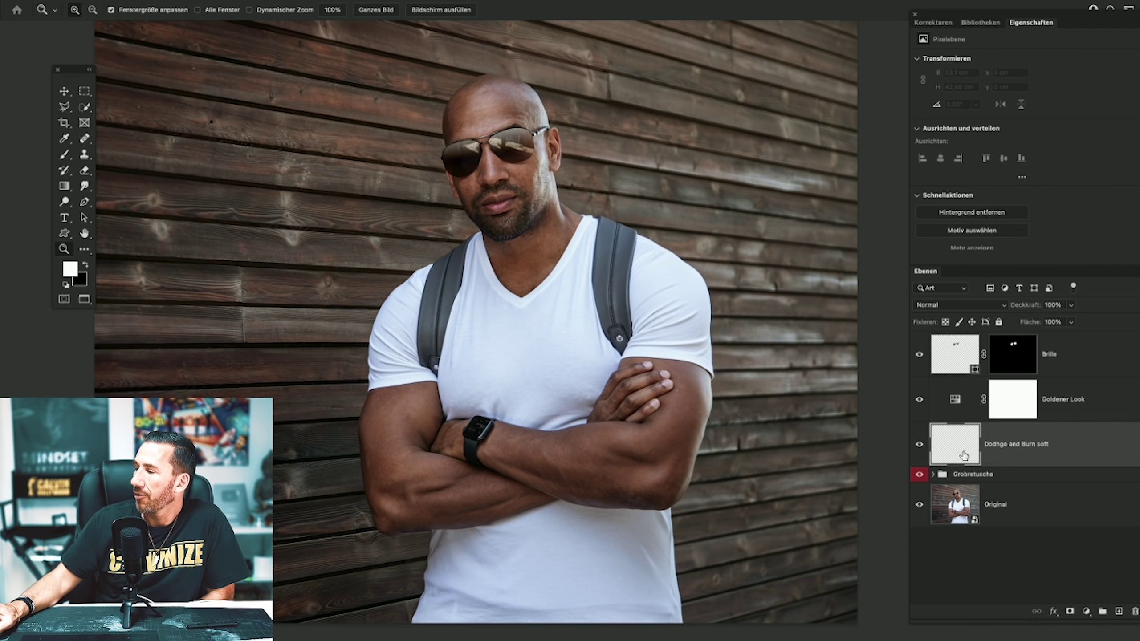
{"action": "double_click", "coordinate": [996, 444]}
{"action": "left_click", "coordinate": [991, 445]}
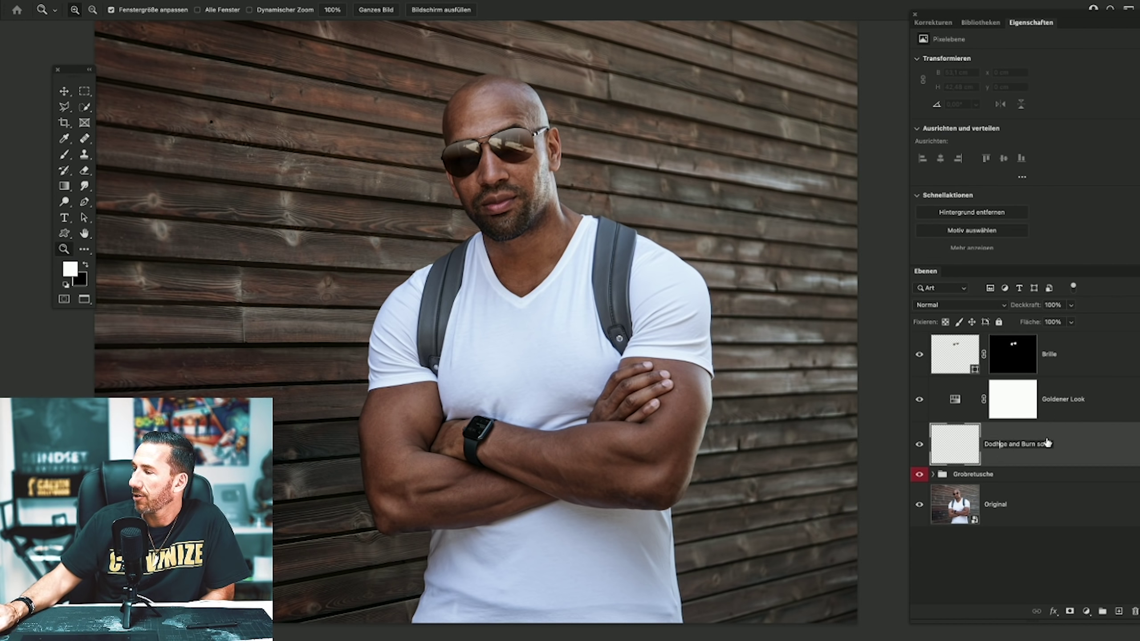
{"action": "key", "text": "BackSpace"}
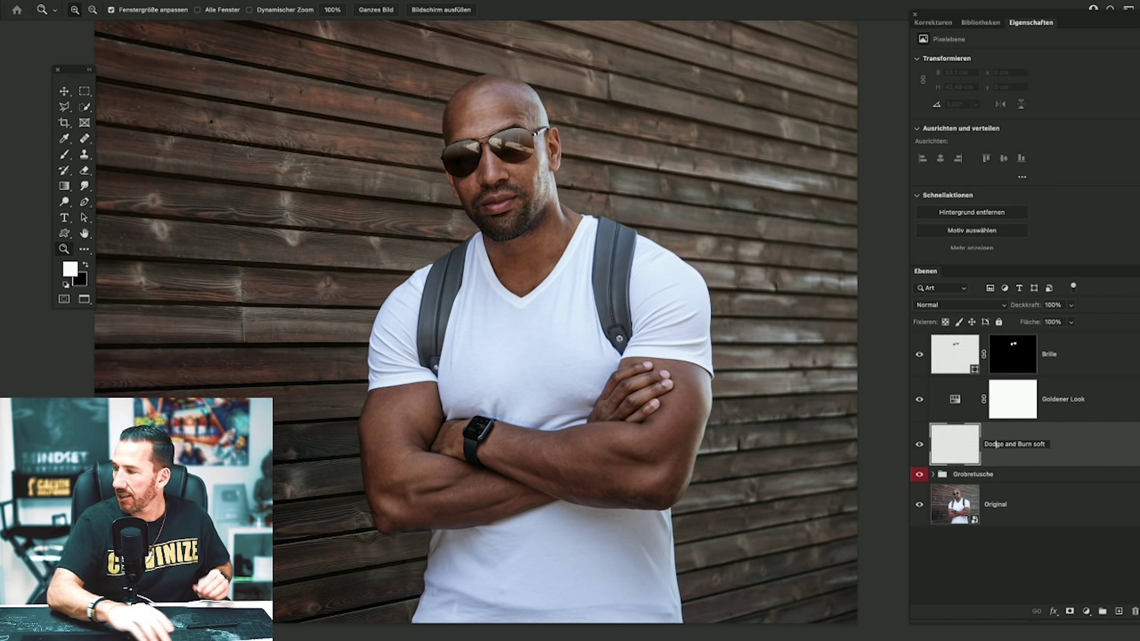
{"action": "key", "text": "Return"}
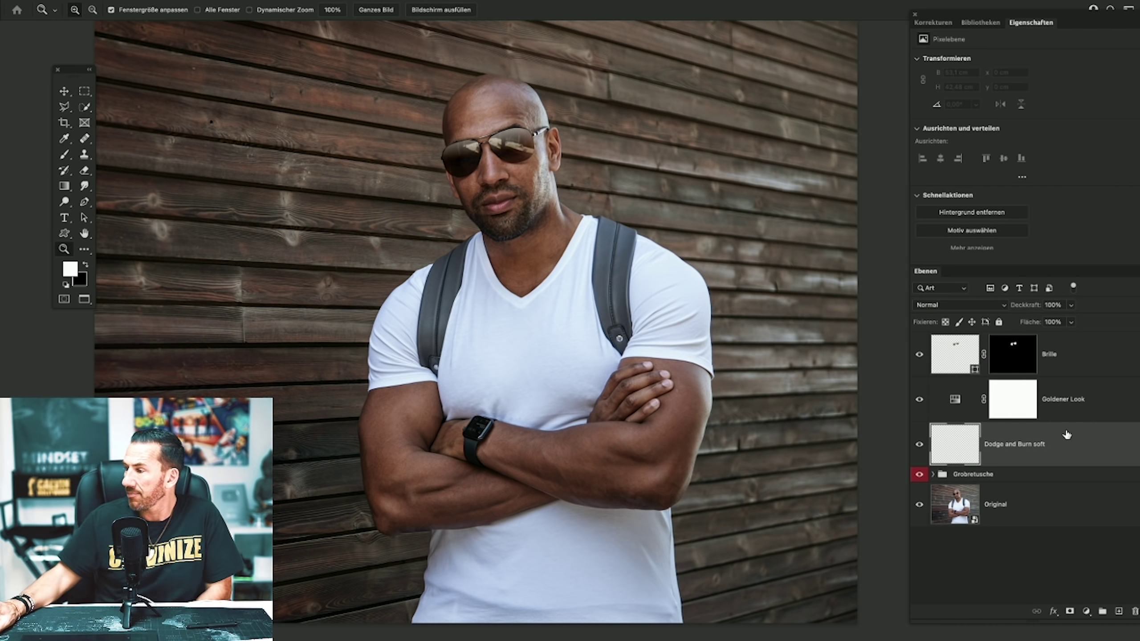
Fill the layer with 50% grey and set its blend mode to Weiches Licht.
{"action": "left_click", "coordinate": [146, 2]}
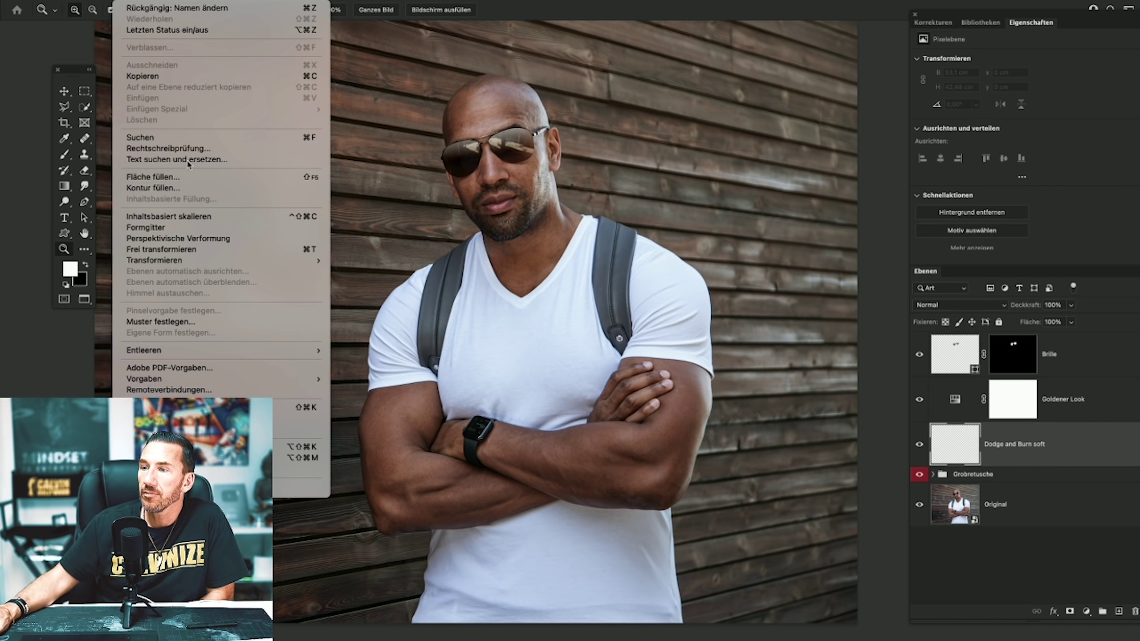
{"action": "left_click", "coordinate": [204, 185]}
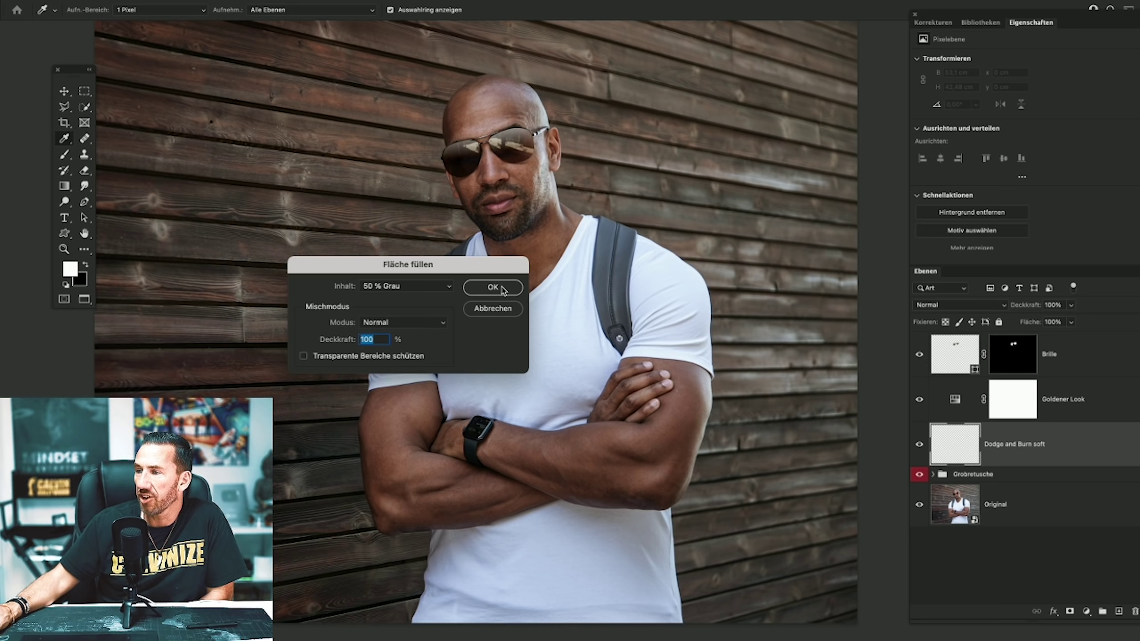
{"action": "left_click", "coordinate": [493, 287]}
{"action": "key", "text": "z"}
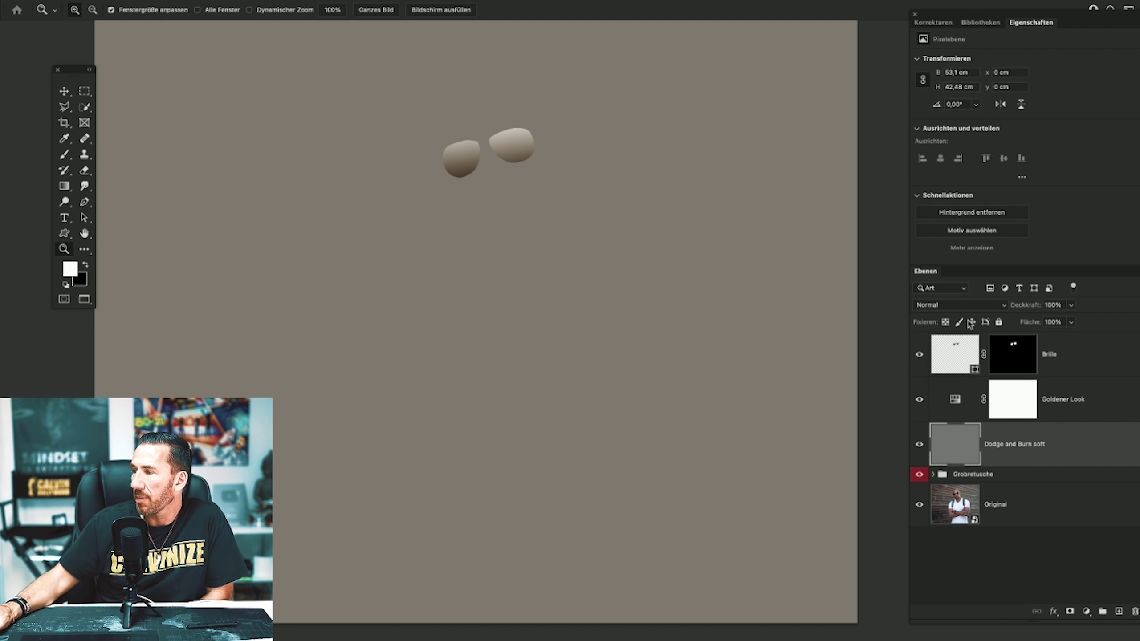
{"action": "left_click", "coordinate": [960, 306]}
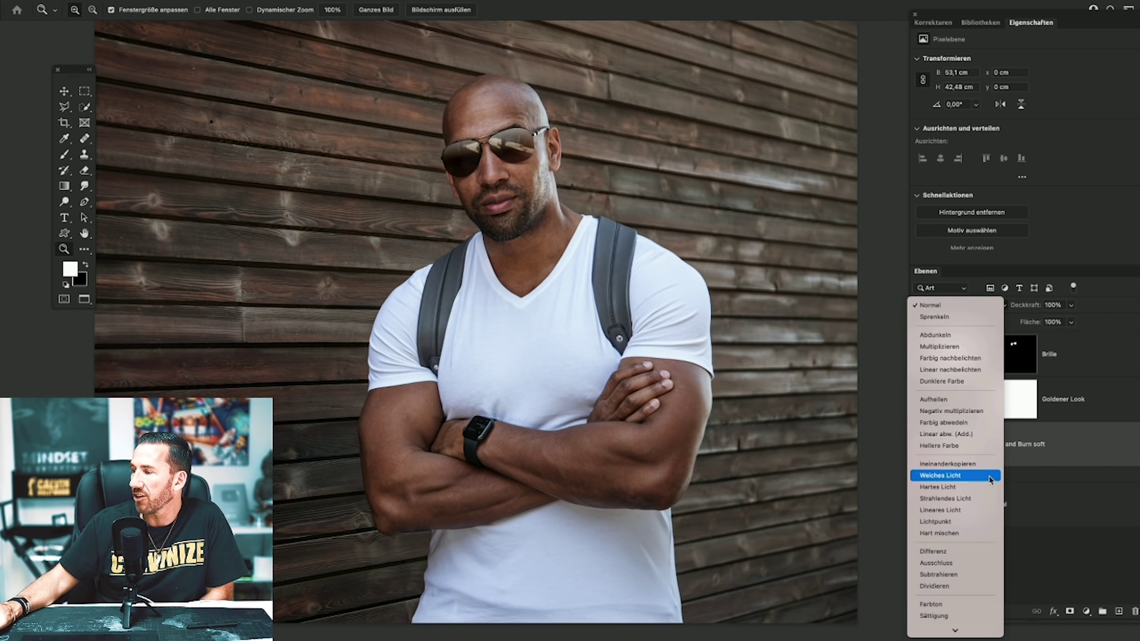
{"action": "left_click", "coordinate": [965, 475]}
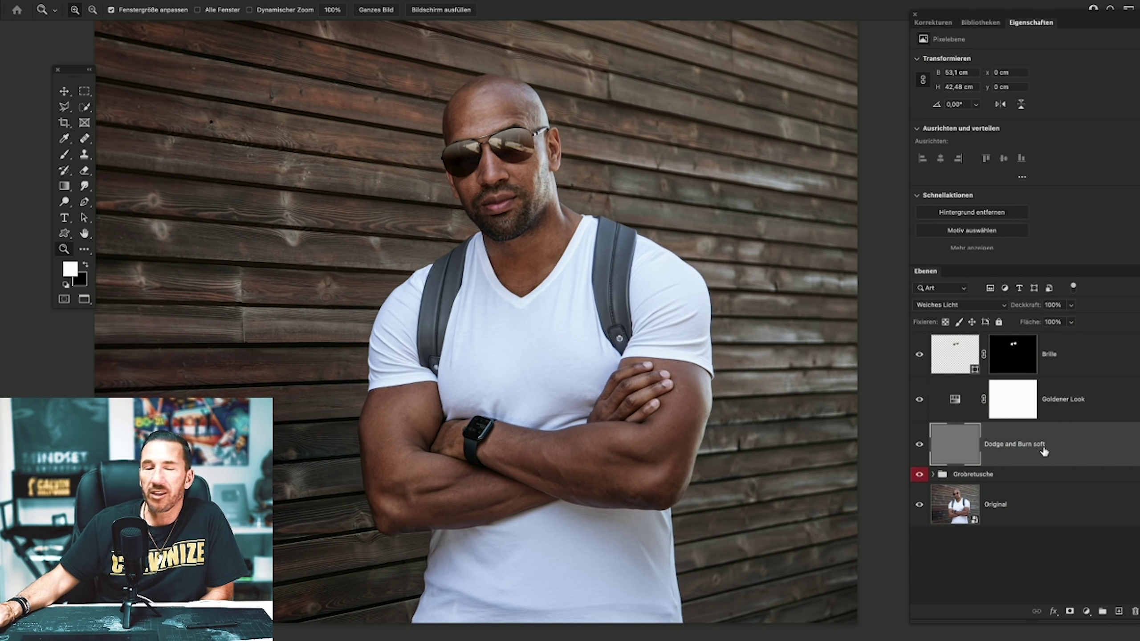
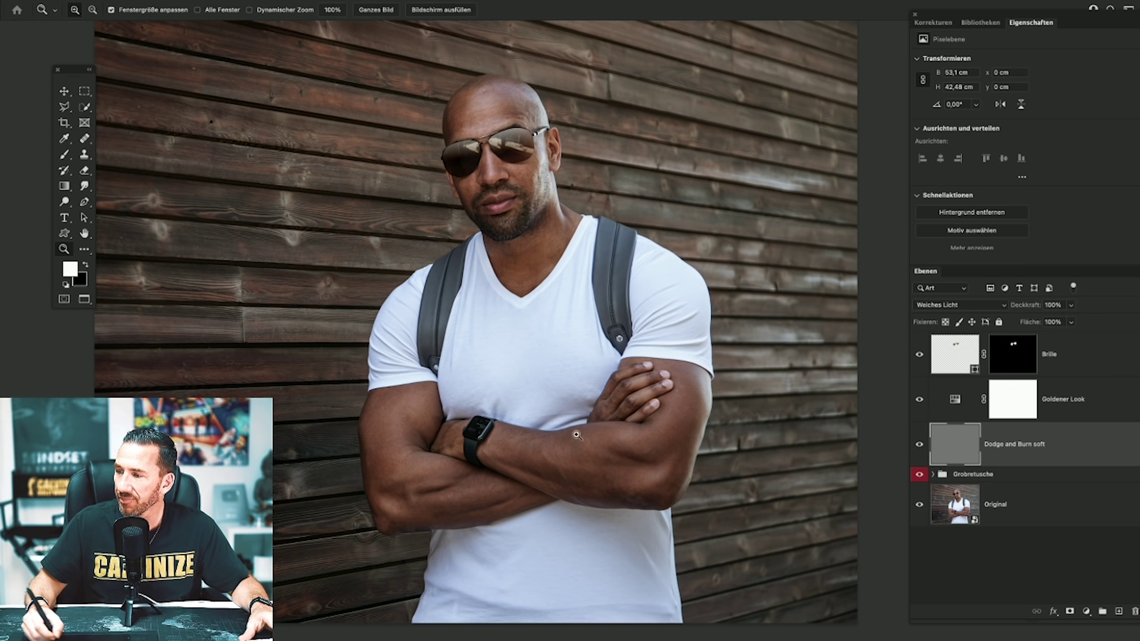
Zoom into the watch, then pan across the shirt up to the face and sunglasses.
{"action": "scroll", "coordinate": [476, 430], "scroll_direction": "up", "scroll_amount": 5}
{"action": "scroll", "coordinate": [475, 414], "scroll_direction": "up", "scroll_amount": 5}
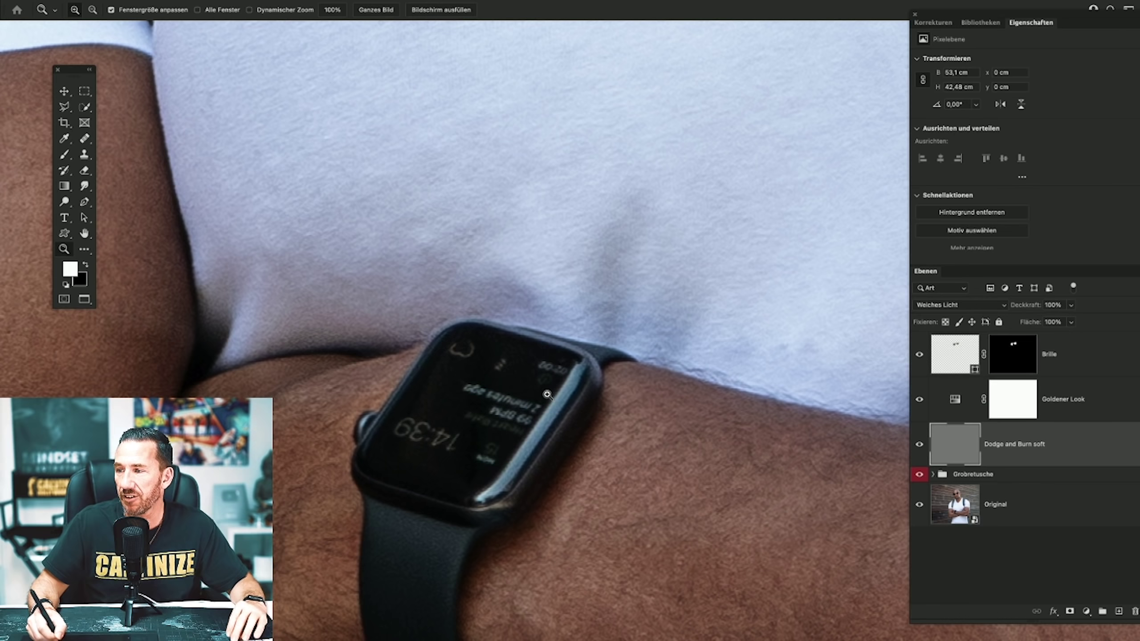
{"action": "left_click_drag", "start_coordinate": [615, 252], "coordinate": [552, 344]}
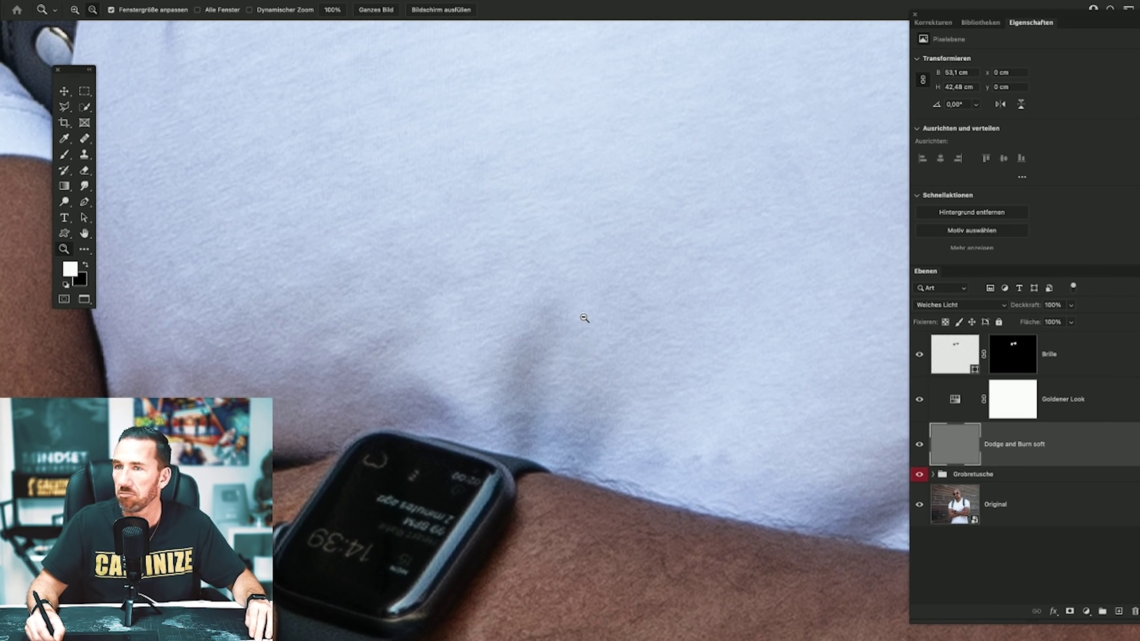
{"action": "scroll", "coordinate": [571, 320], "scroll_direction": "down", "scroll_amount": 5}
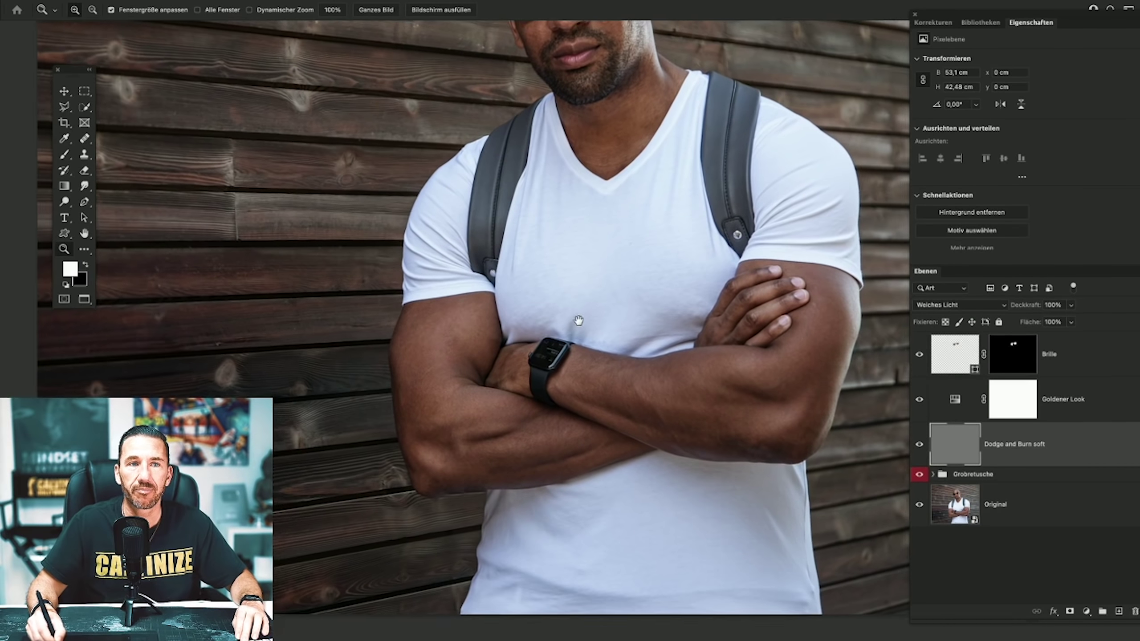
{"action": "mouse_move", "coordinate": [571, 321]}
{"action": "left_mouse_down"}
{"action": "mouse_move", "coordinate": [535, 371]}
{"action": "mouse_move", "coordinate": [455, 431]}
{"action": "left_mouse_up"}
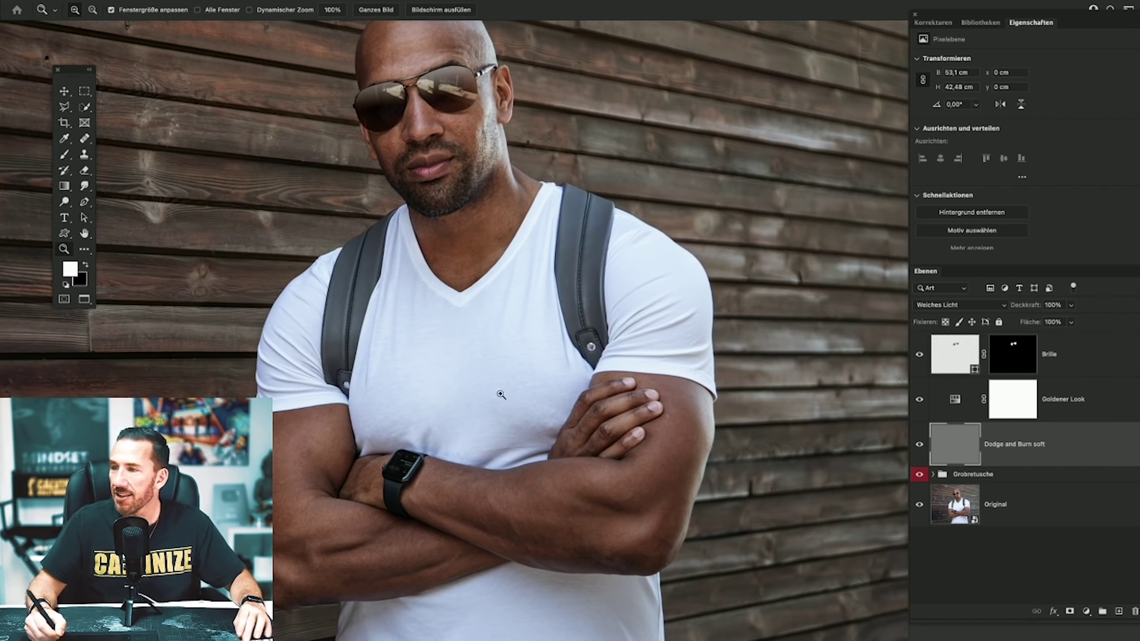
Frame the whole head in view and select the Dodge tool.
{"action": "left_click", "coordinate": [65, 201]}
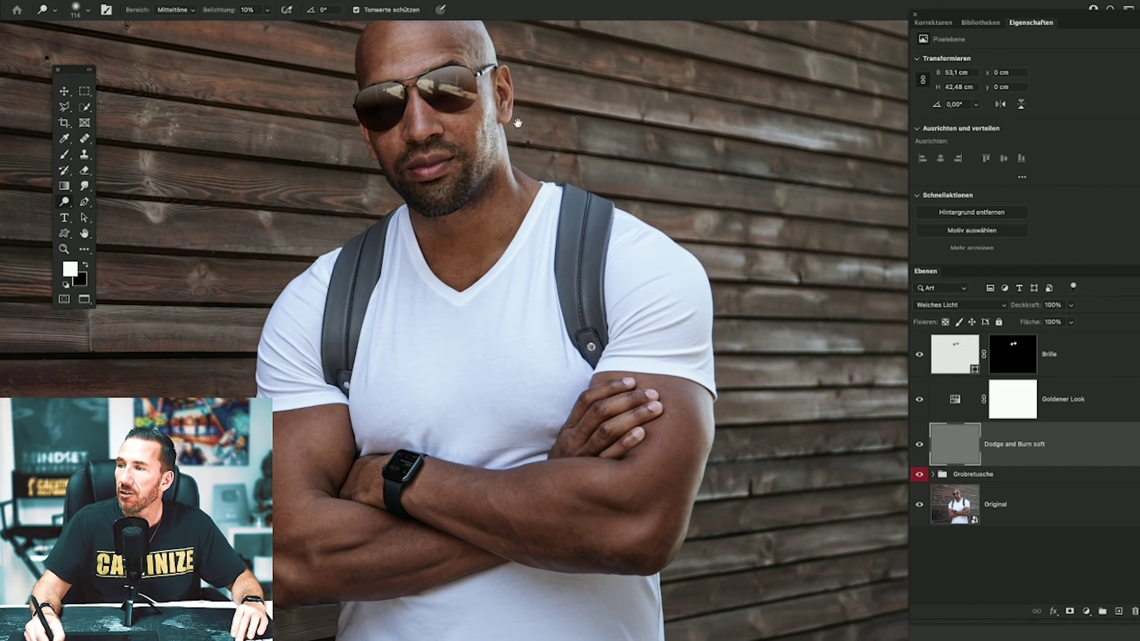
{"action": "mouse_move", "coordinate": [505, 135]}
{"action": "left_mouse_down"}
{"action": "mouse_move", "coordinate": [575, 294]}
{"action": "mouse_move", "coordinate": [571, 259]}
{"action": "left_mouse_up"}
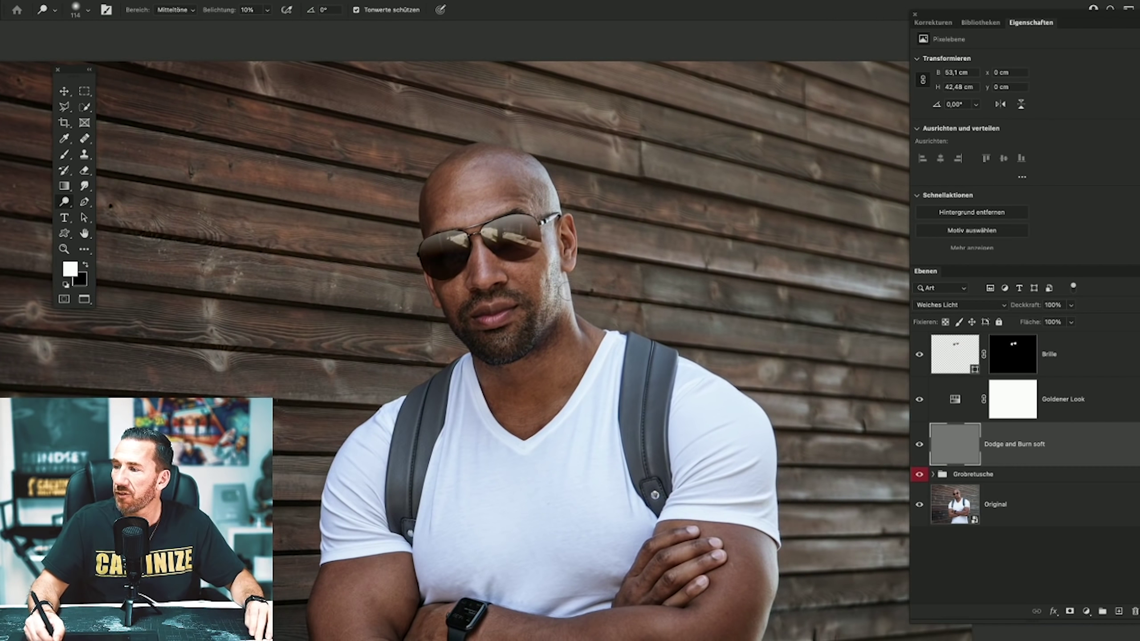
{"action": "left_click", "coordinate": [64, 250]}
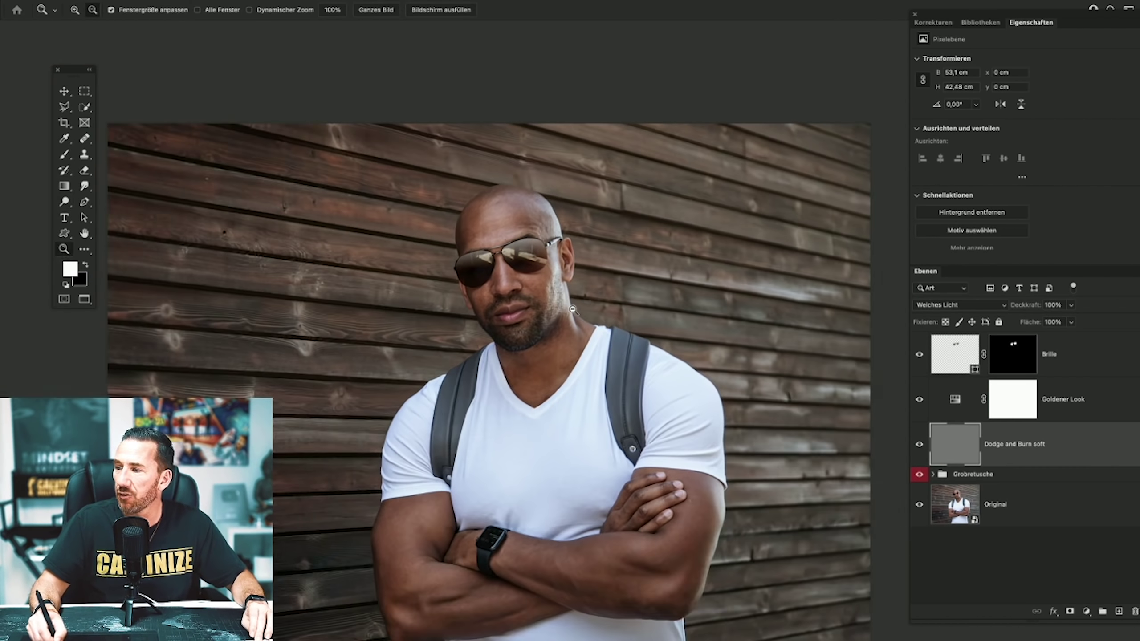
{"action": "scroll", "coordinate": [659, 331], "scroll_direction": "down", "scroll_amount": 3}
{"action": "scroll", "coordinate": [575, 304], "scroll_direction": "up", "scroll_amount": 1}
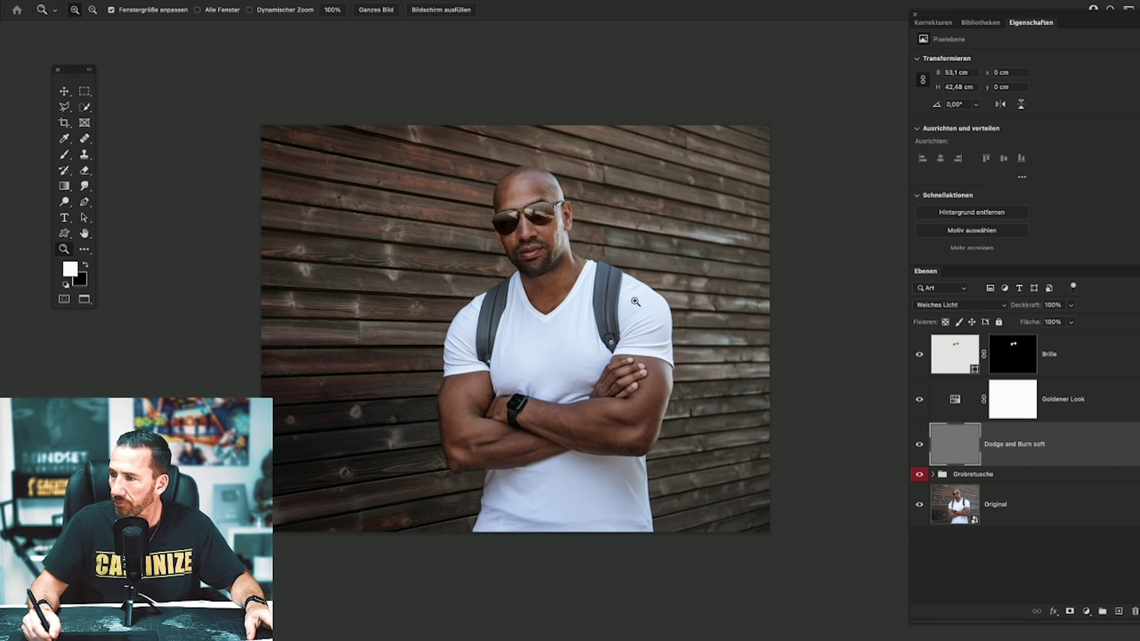
{"action": "left_click", "coordinate": [64, 202]}
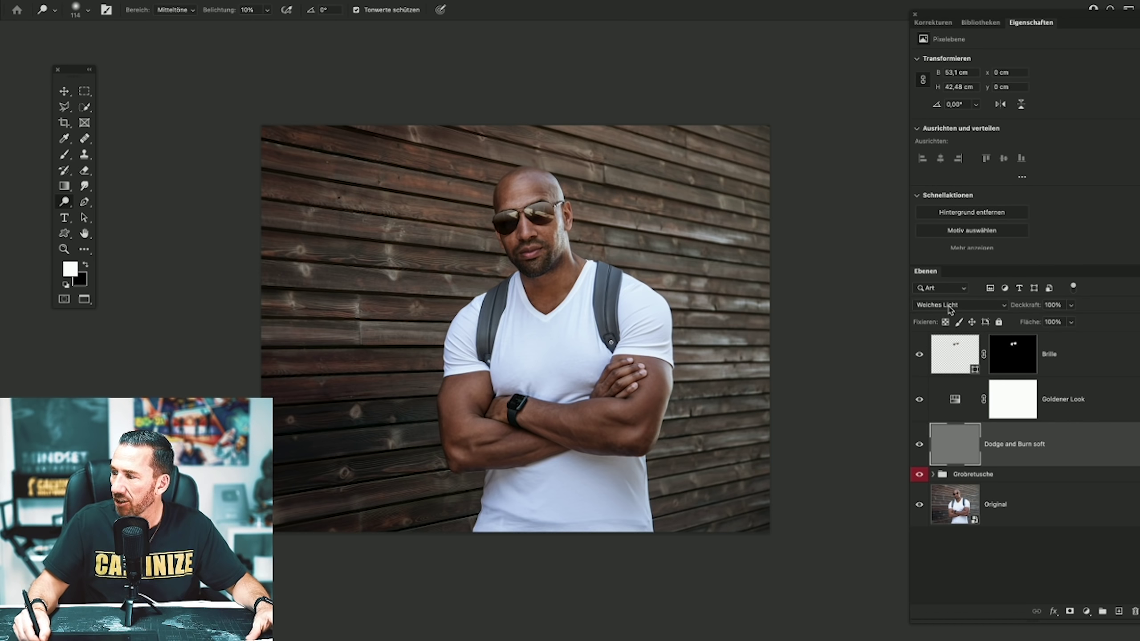
Set the Dodge brush size (Größe) to 1760 px for broad soft strokes.
{"action": "right_click", "coordinate": [592, 256]}
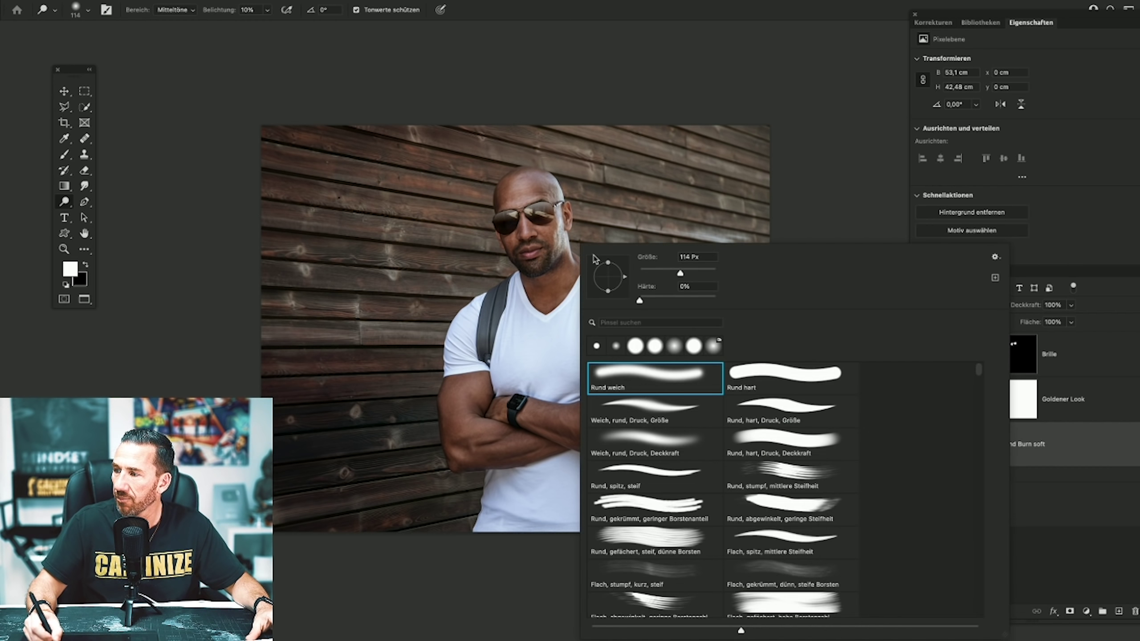
{"action": "left_click", "coordinate": [712, 273]}
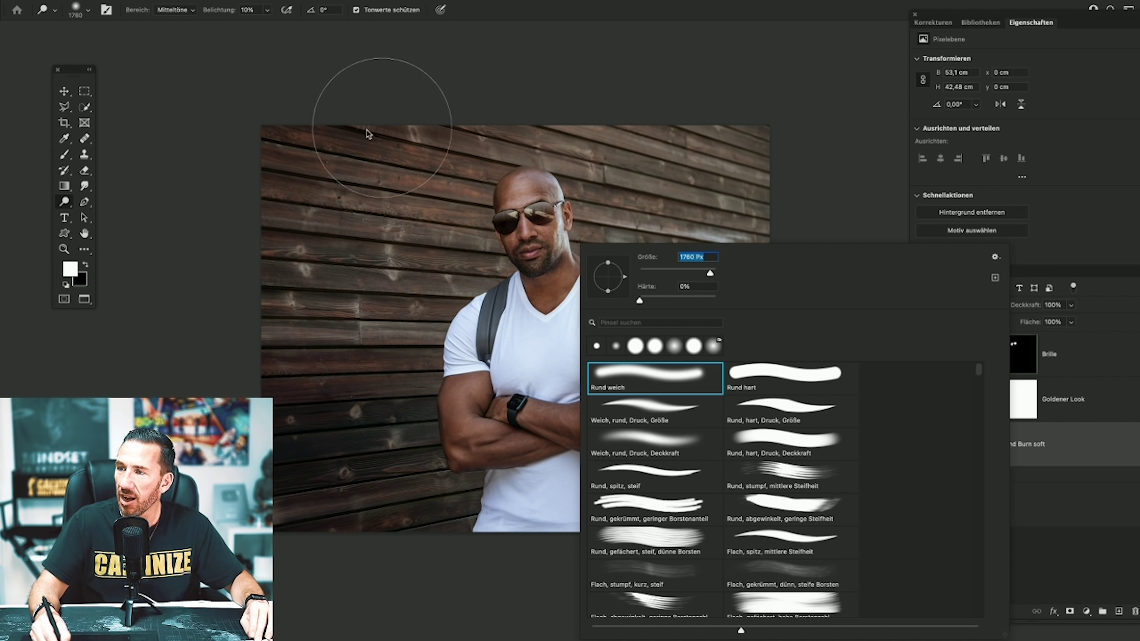
{"action": "key", "text": "Return"}
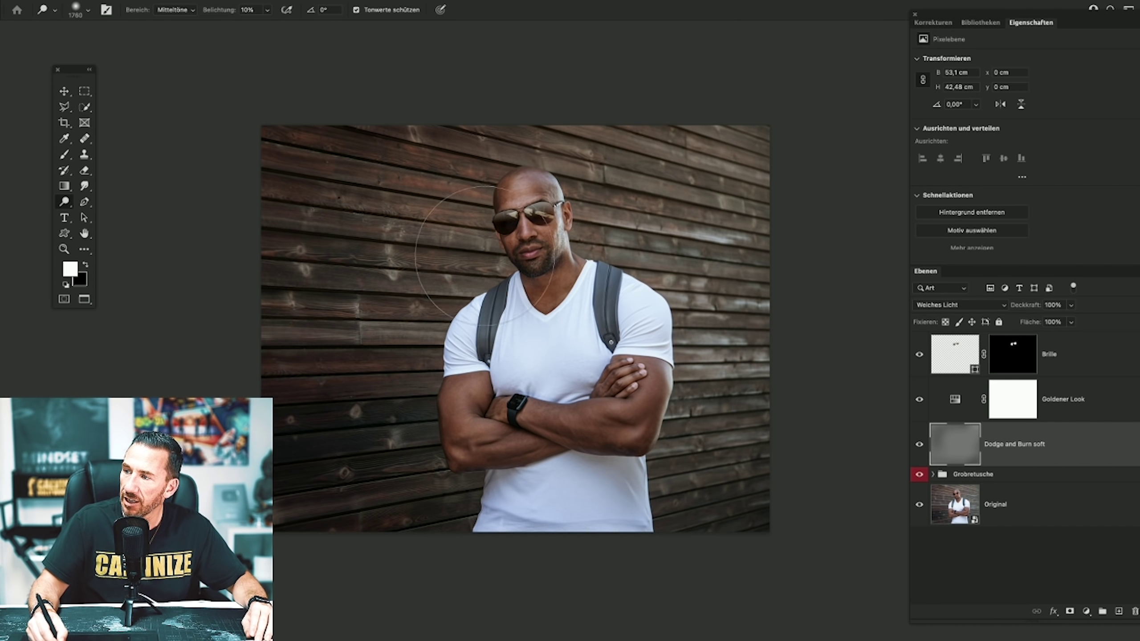
{"action": "left_click", "coordinate": [920, 444]}
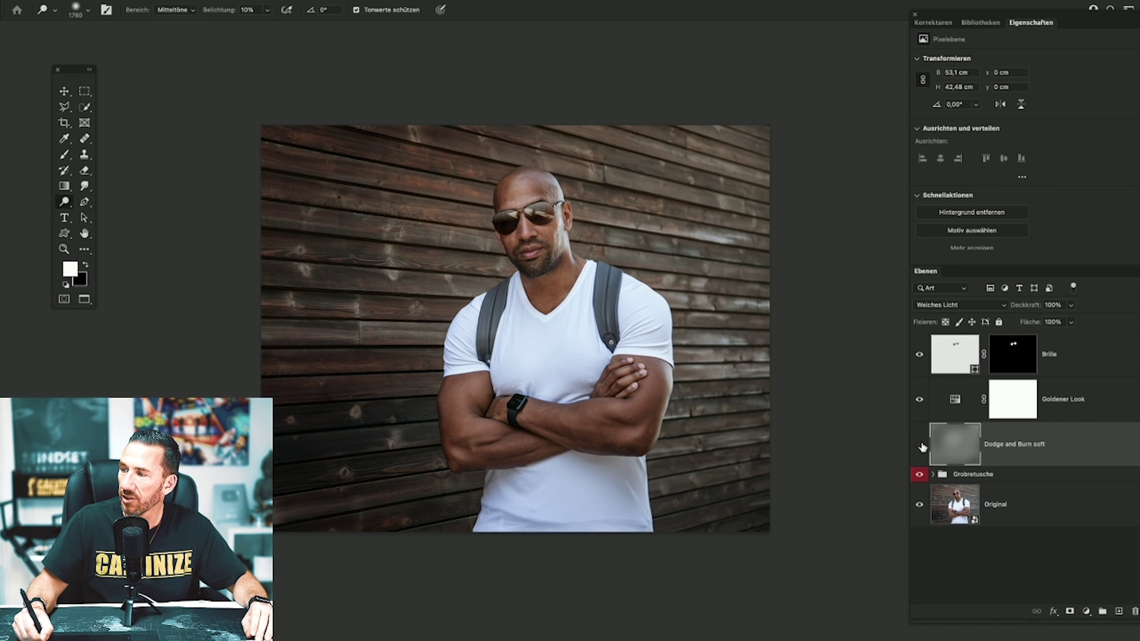
{"action": "left_click", "coordinate": [920, 444]}
{"action": "left_click", "coordinate": [920, 445]}
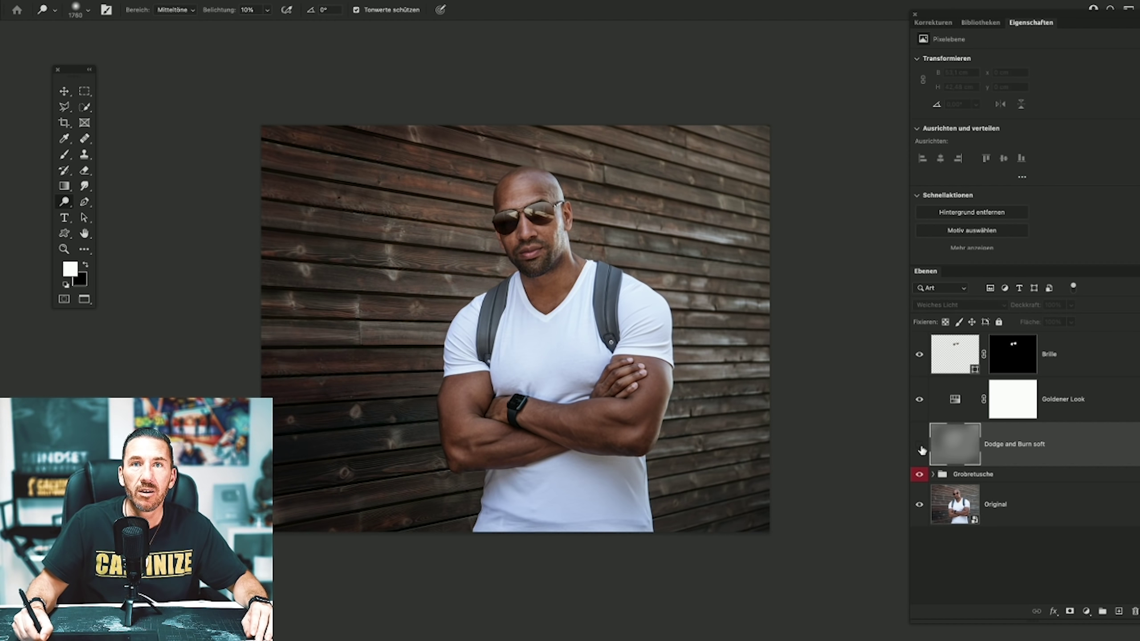
{"action": "left_click", "coordinate": [920, 445]}
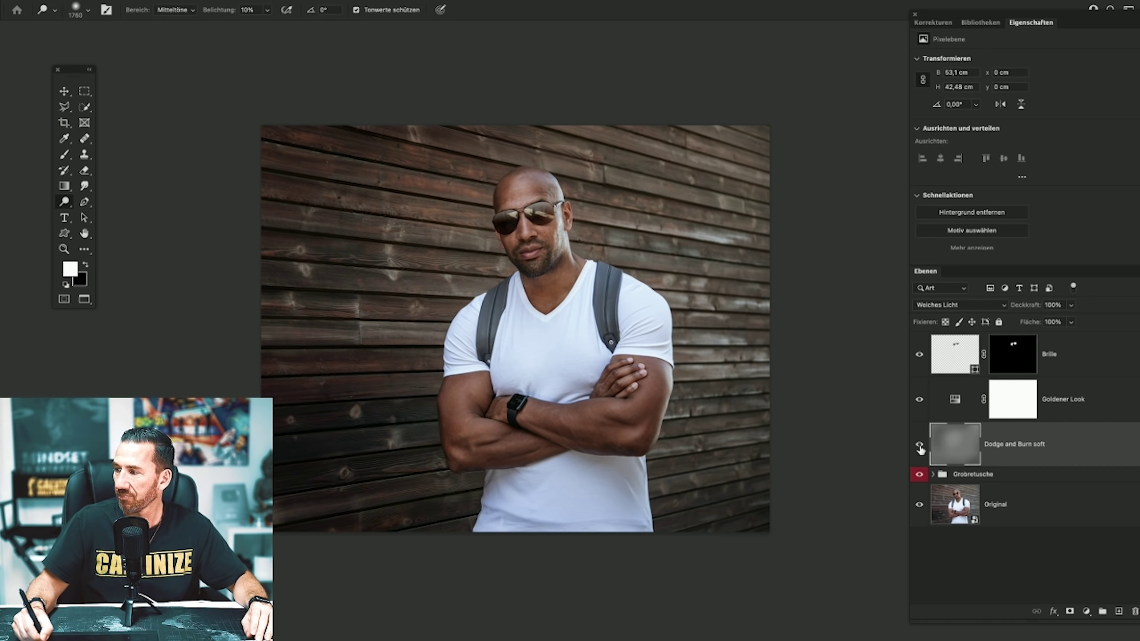
{"action": "left_click", "coordinate": [919, 445]}
{"action": "left_click", "coordinate": [919, 445]}
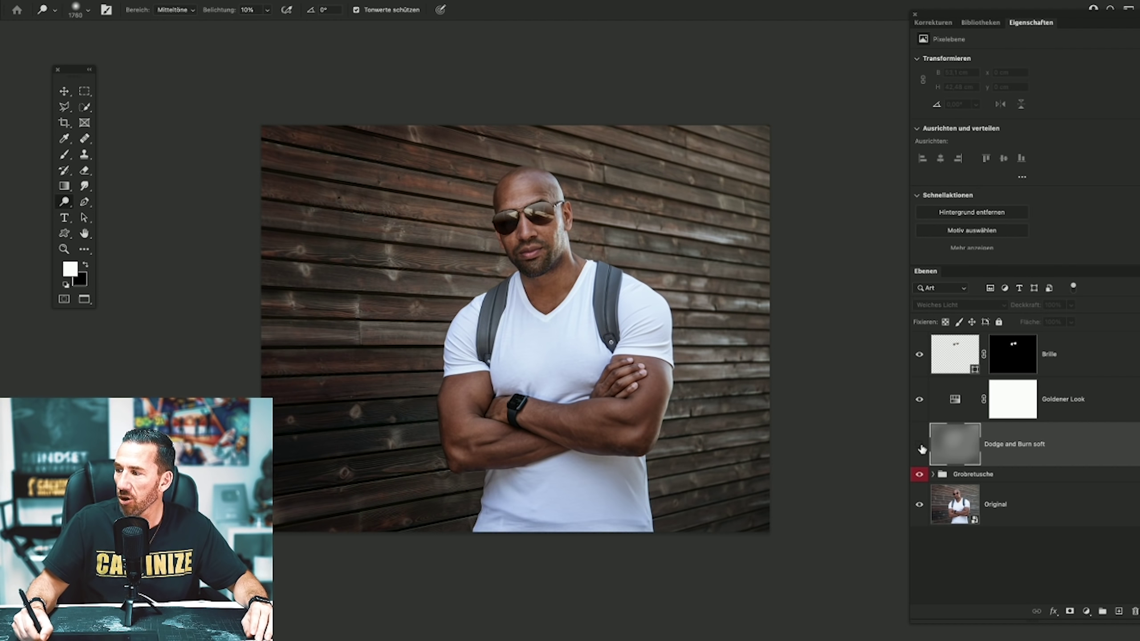
{"action": "left_click", "coordinate": [920, 445]}
{"action": "left_click", "coordinate": [920, 446]}
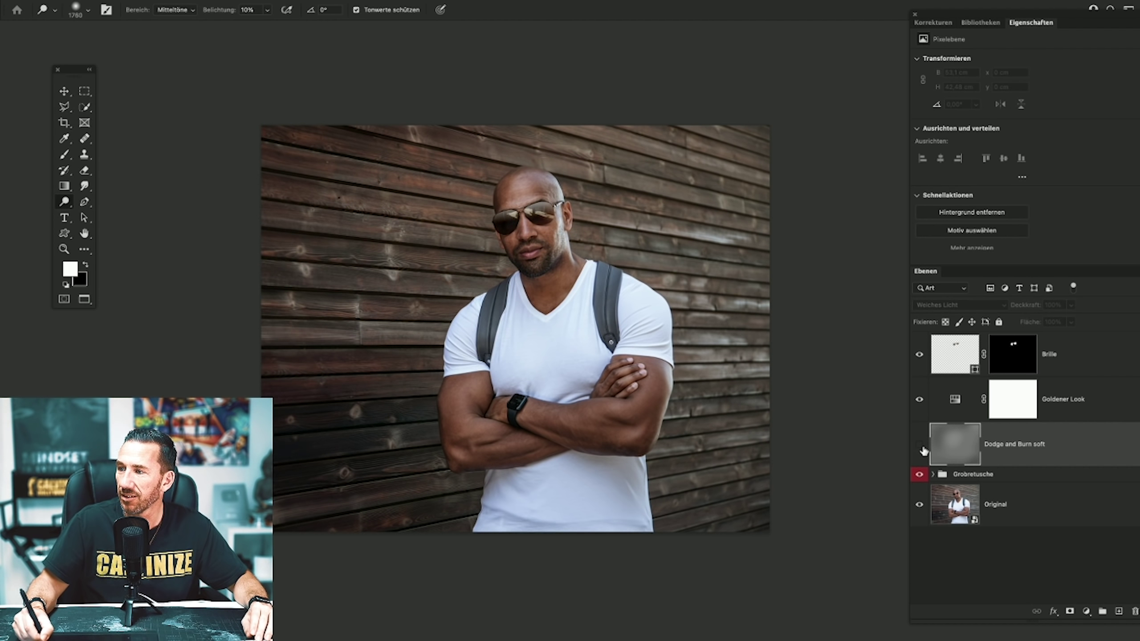
{"action": "left_click", "coordinate": [921, 446]}
{"action": "left_click", "coordinate": [920, 446]}
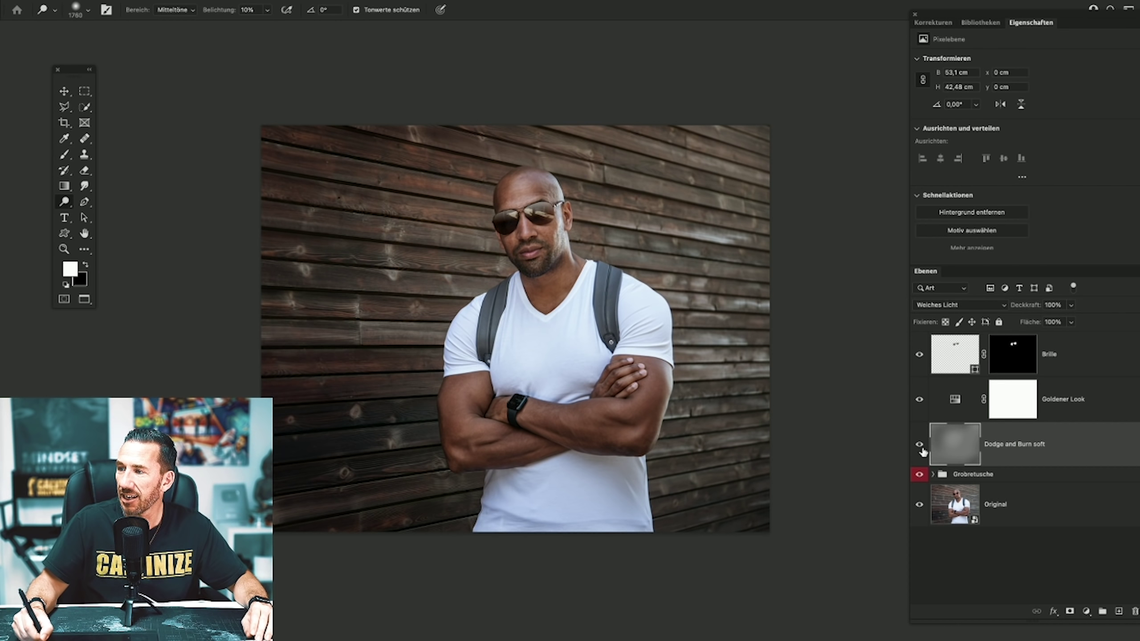
{"action": "left_click", "coordinate": [920, 446]}
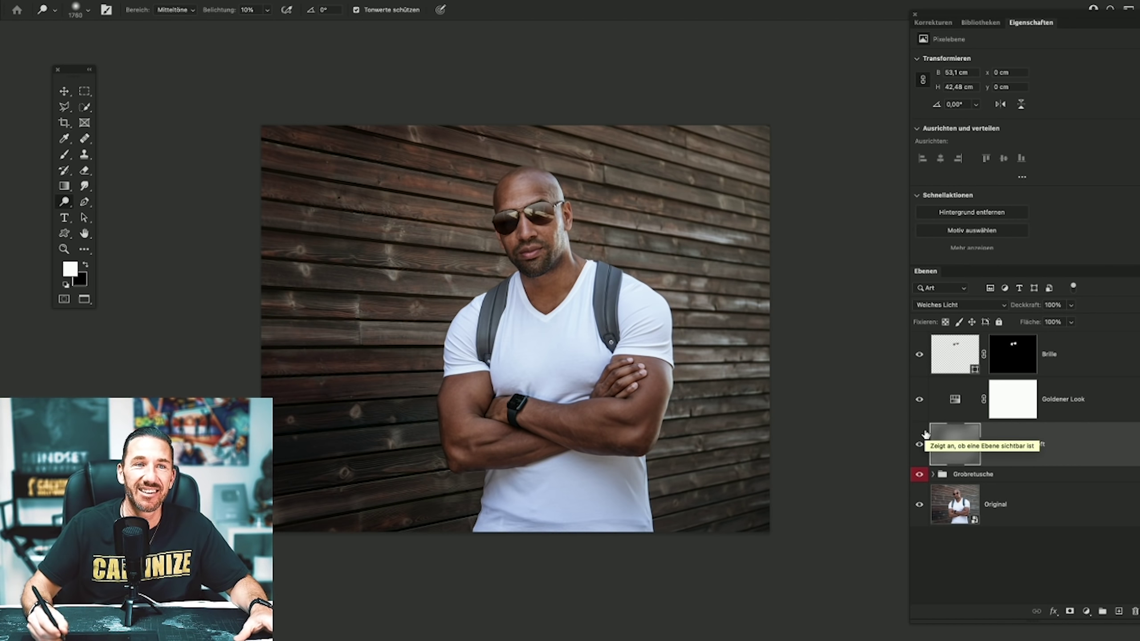
{"action": "left_click", "coordinate": [920, 445]}
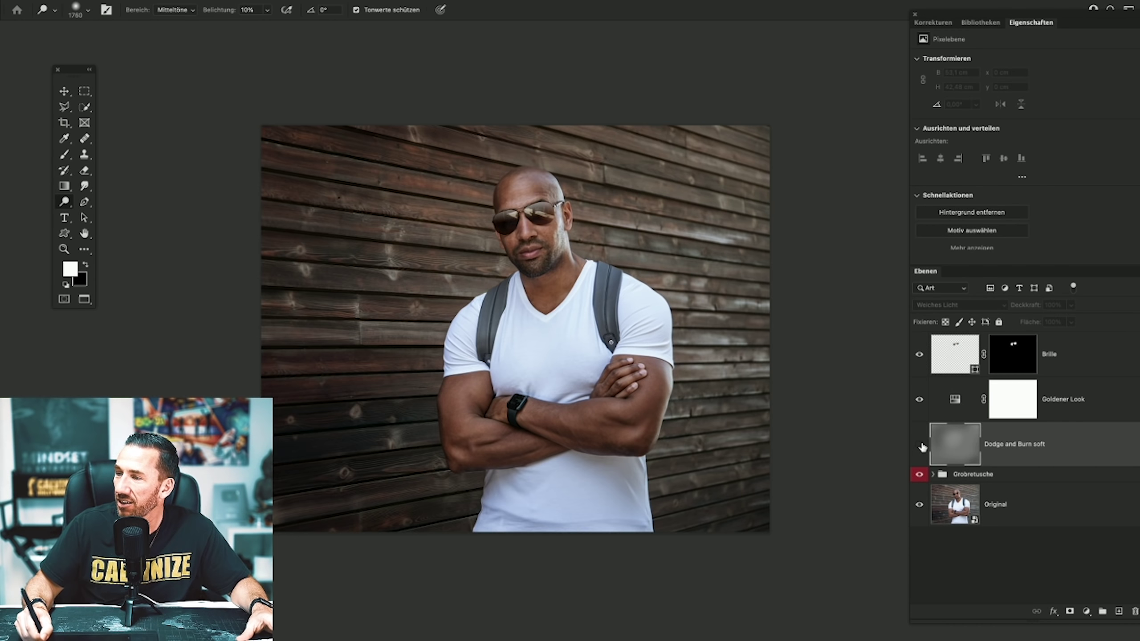
{"action": "left_click", "coordinate": [919, 445]}
{"action": "left_click", "coordinate": [919, 445]}
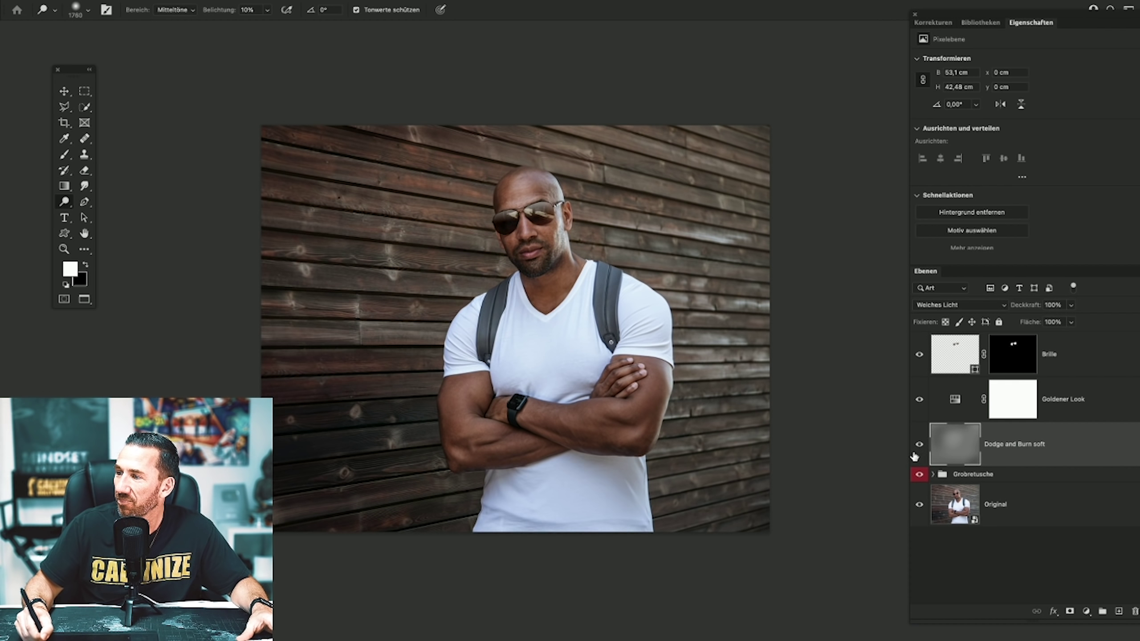
{"action": "left_click", "coordinate": [937, 304]}
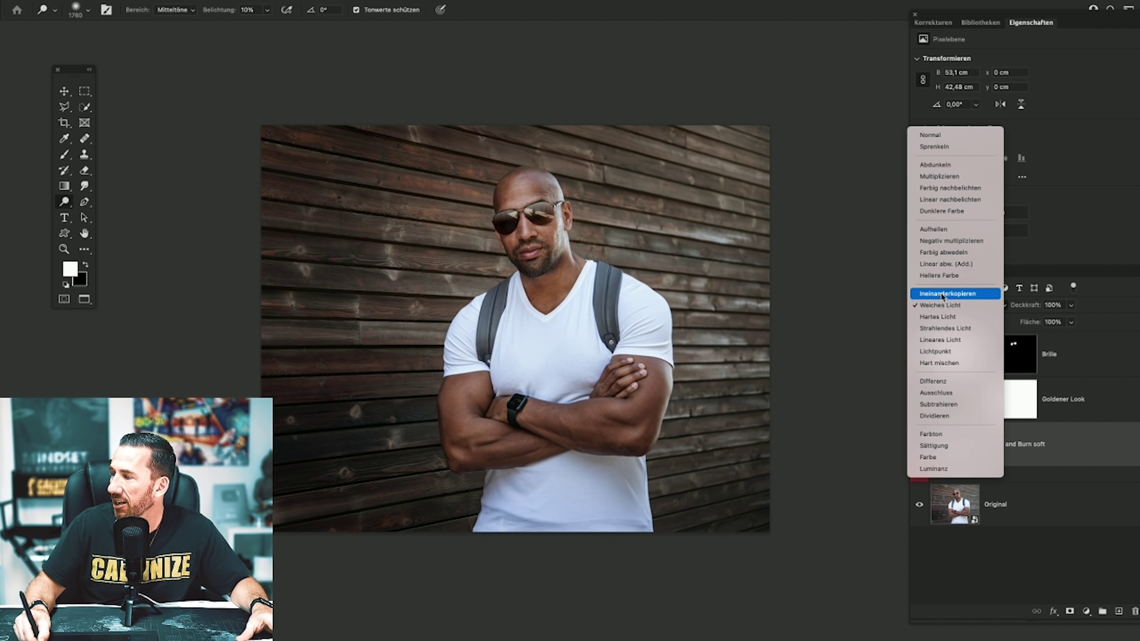
{"action": "left_click", "coordinate": [940, 293]}
{"action": "left_click", "coordinate": [919, 444]}
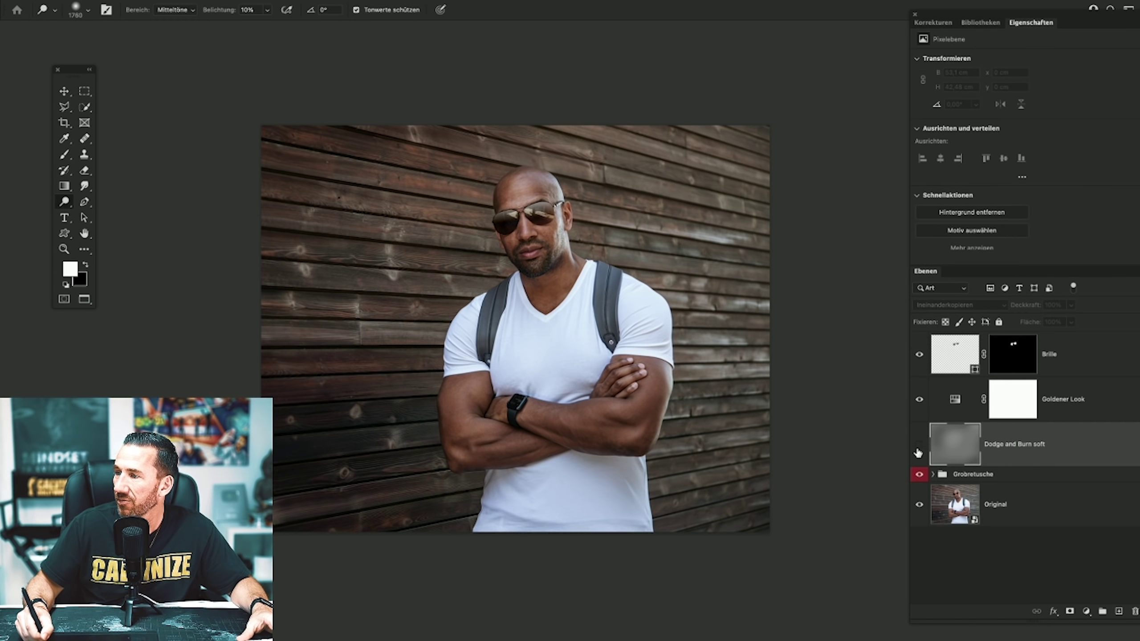
{"action": "left_click", "coordinate": [920, 446]}
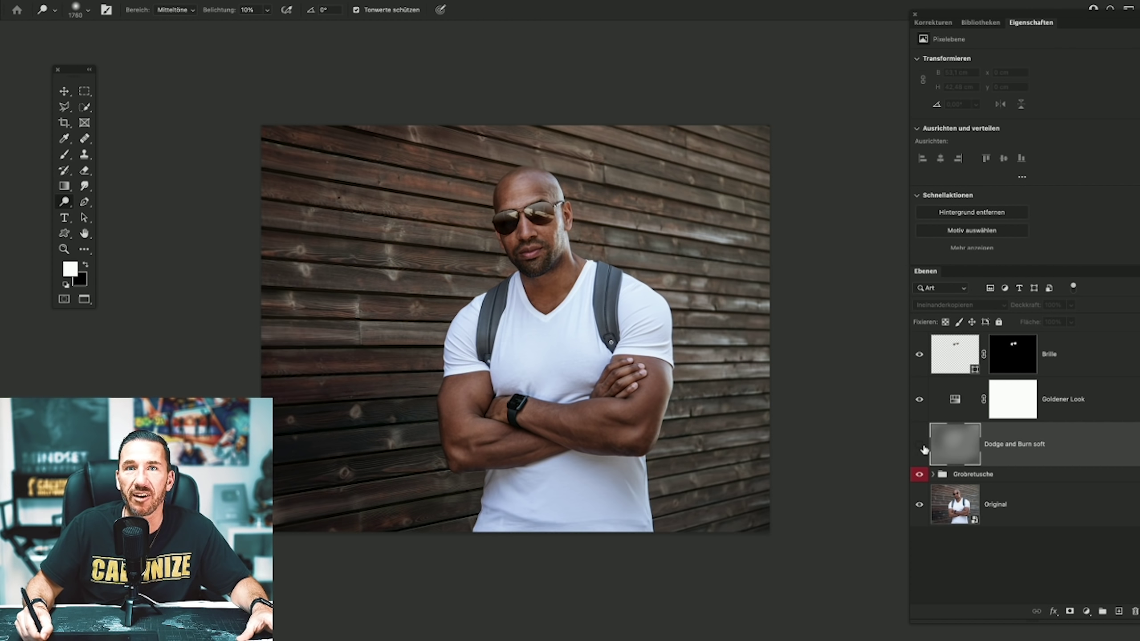
{"action": "left_click", "coordinate": [920, 447]}
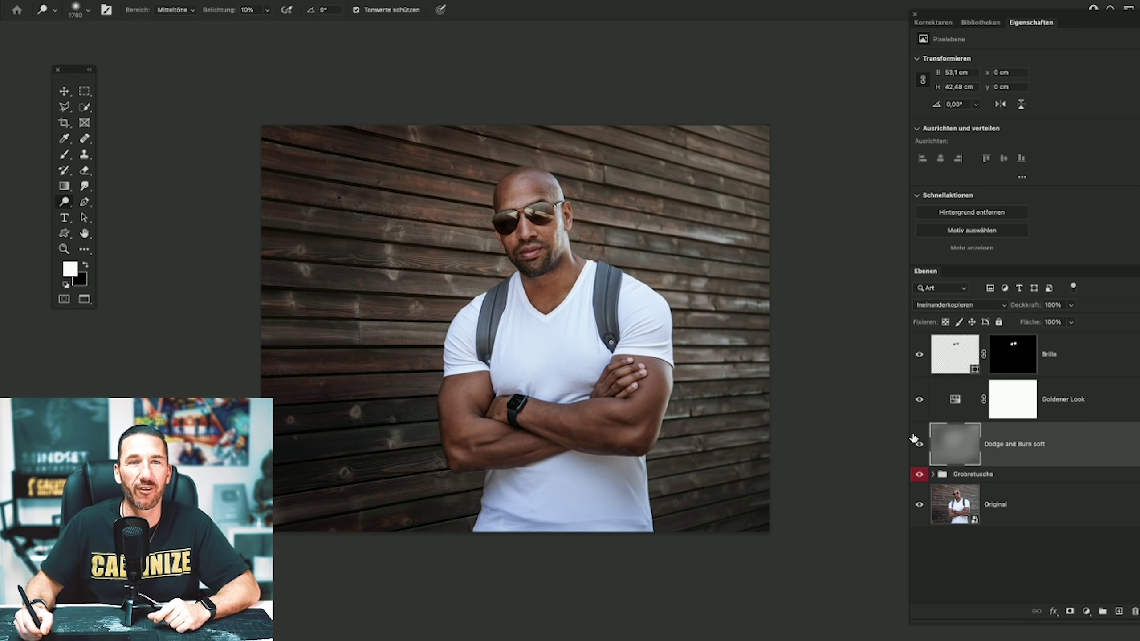
{"action": "left_click", "coordinate": [934, 307]}
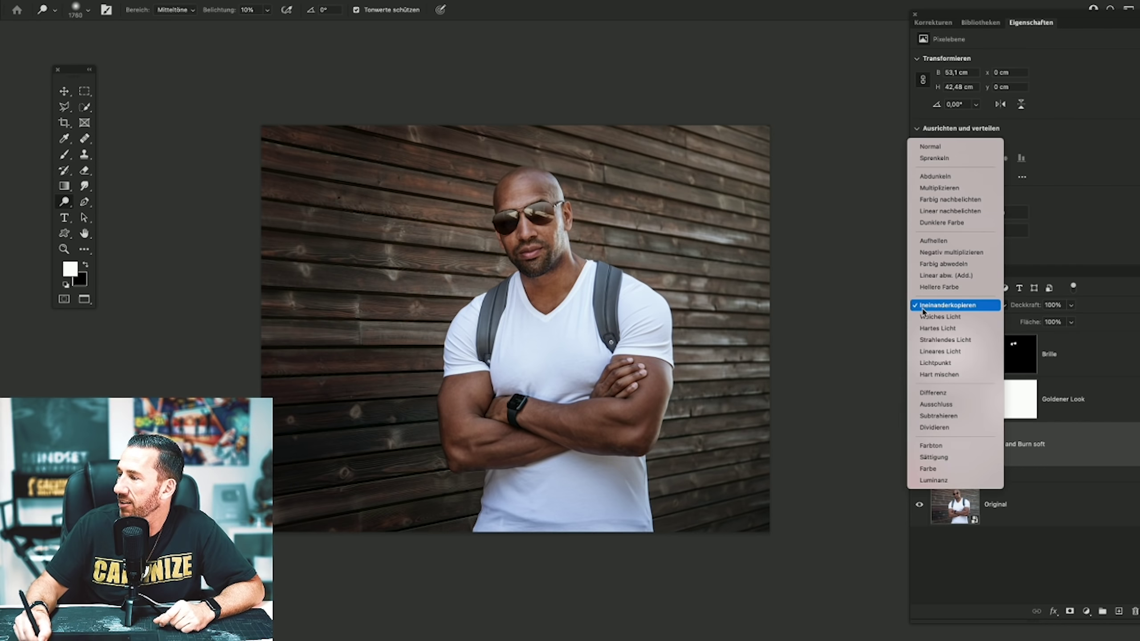
{"action": "left_click", "coordinate": [941, 316]}
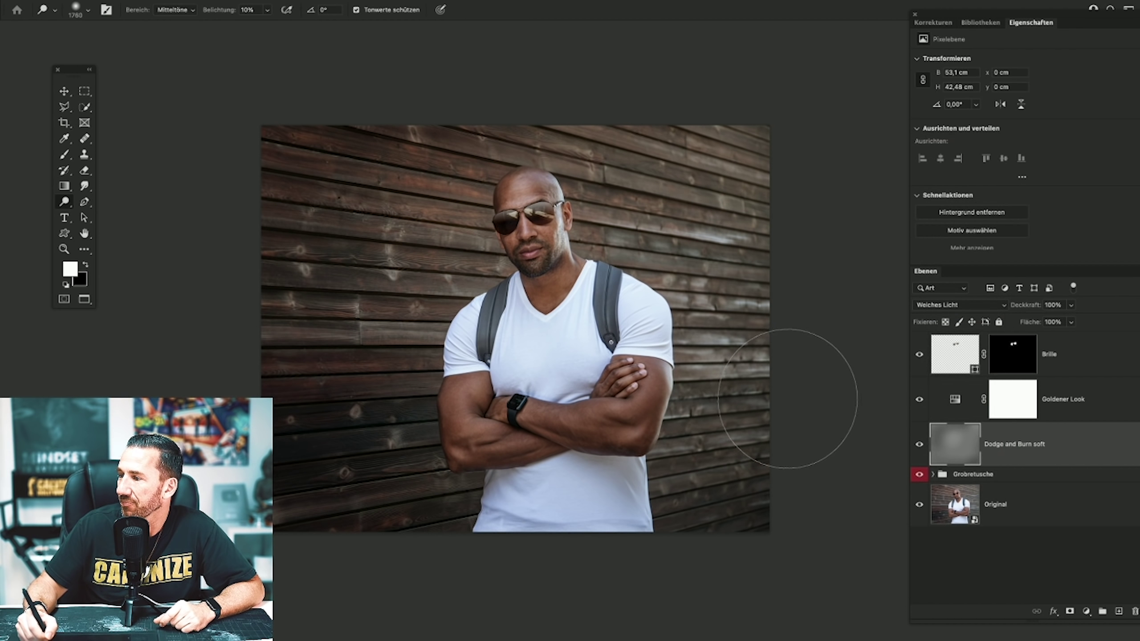
Rename the Dodge and Burn soft layer to 'Stimmung'.
{"action": "double_click", "coordinate": [1016, 444]}
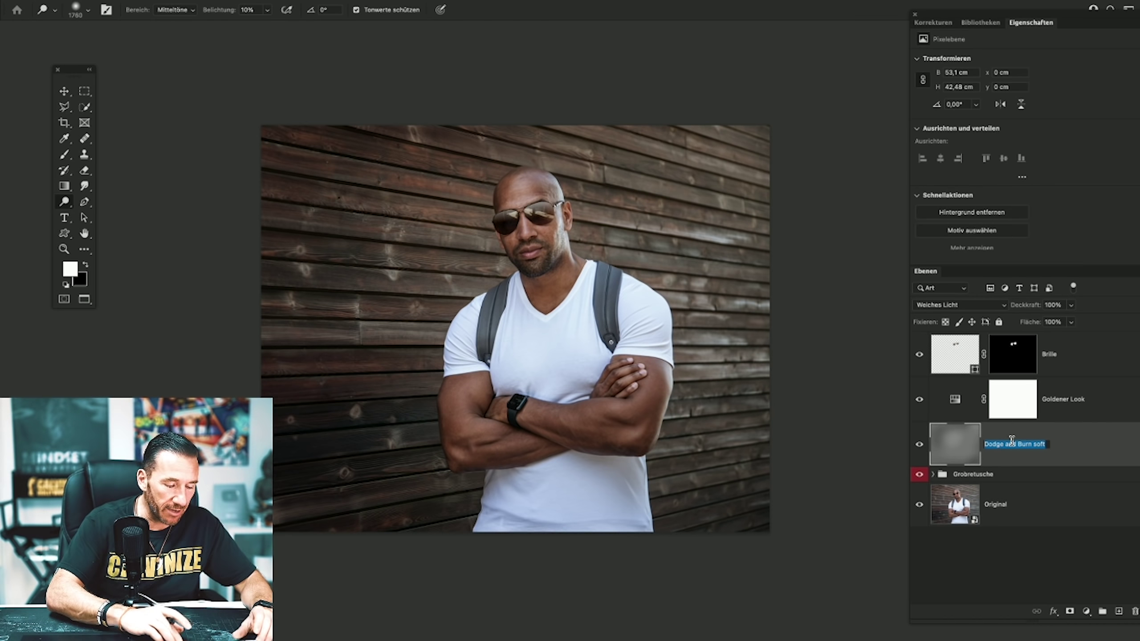
{"action": "type", "text": "Stimmung"}
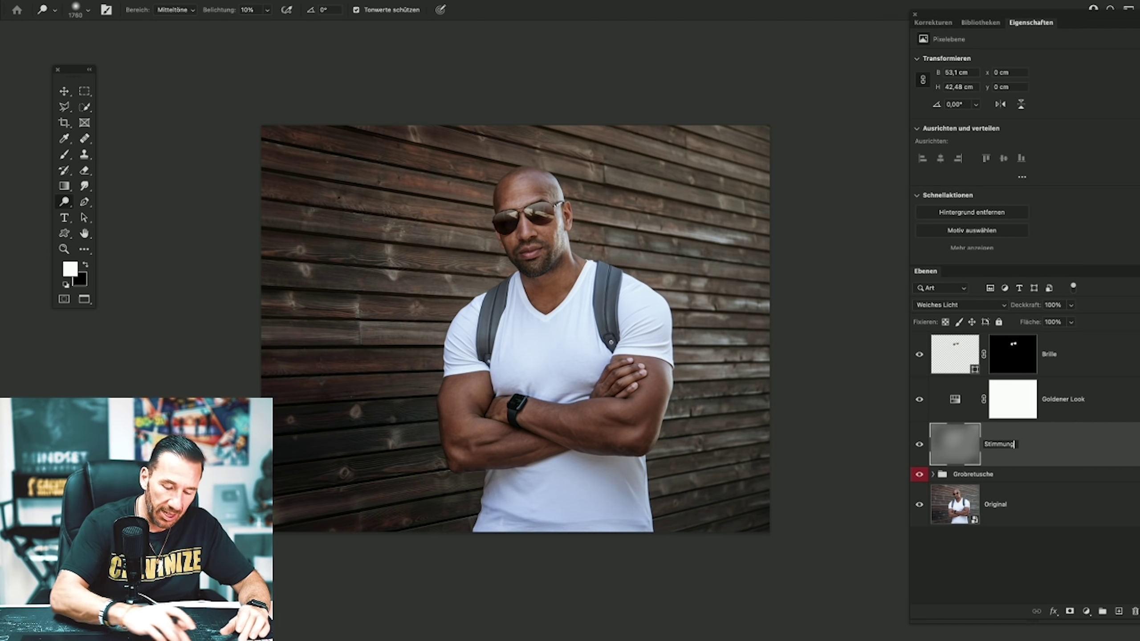
{"action": "key", "text": "Return"}
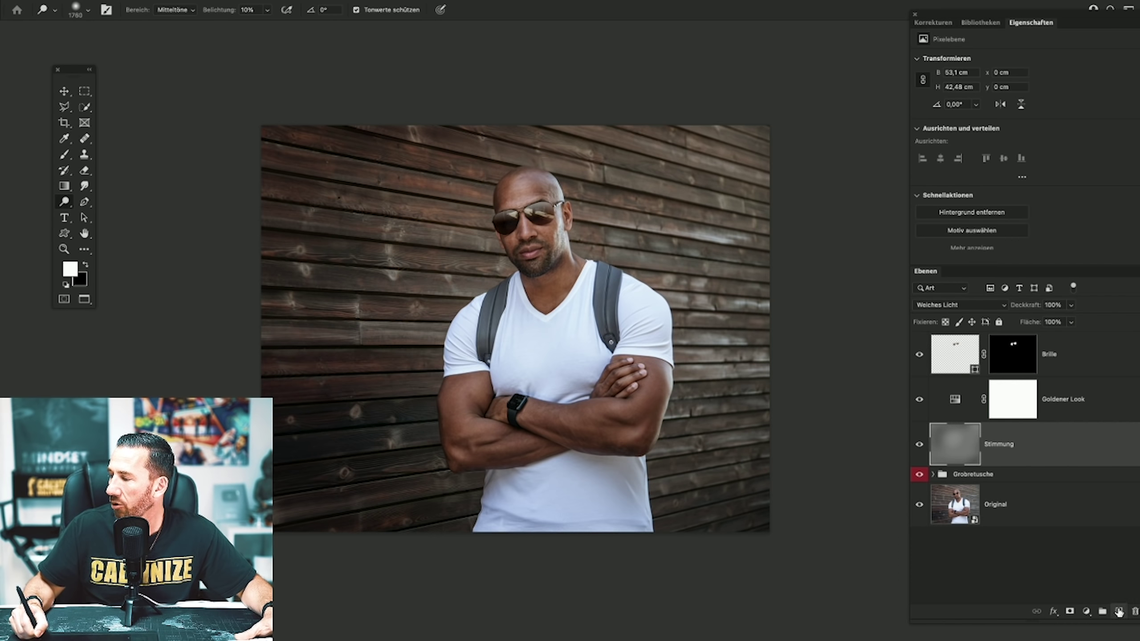
Add a new layer above Stimmung and fill it with 50% grey.
{"action": "left_click", "coordinate": [1118, 611]}
{"action": "left_click", "coordinate": [142, 2]}
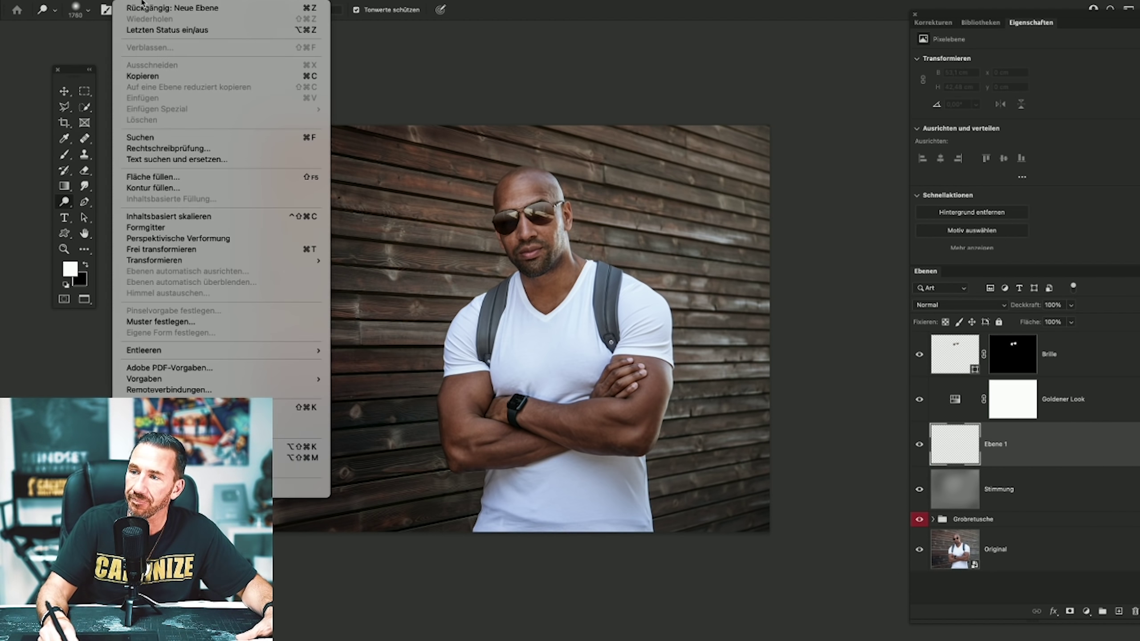
{"action": "left_click", "coordinate": [161, 177]}
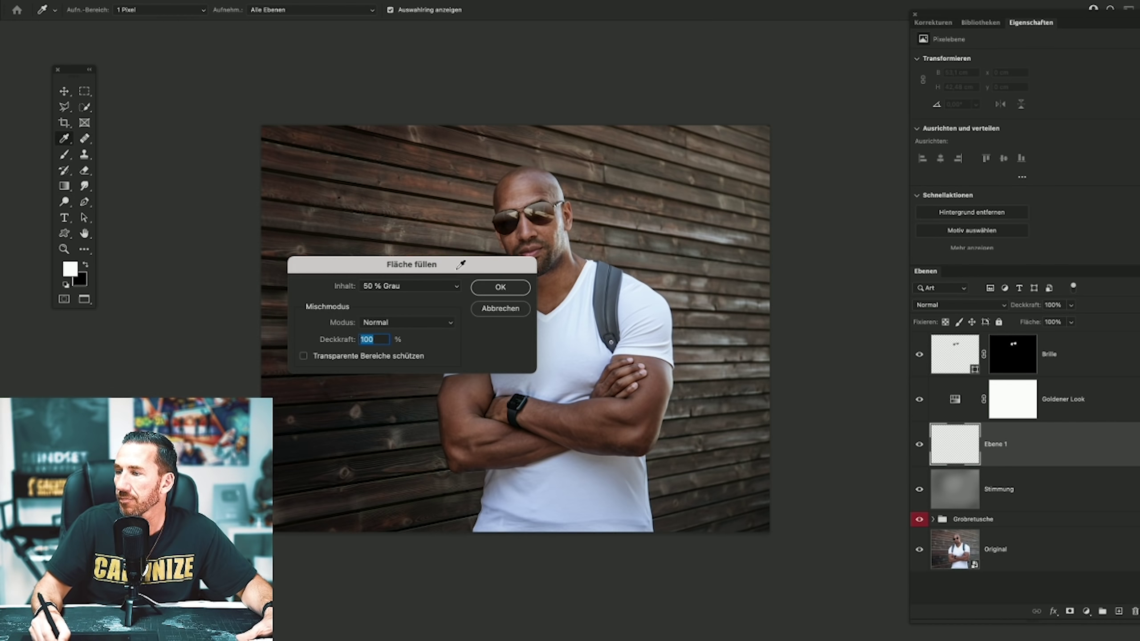
{"action": "left_click", "coordinate": [497, 290]}
{"action": "key", "text": "o"}
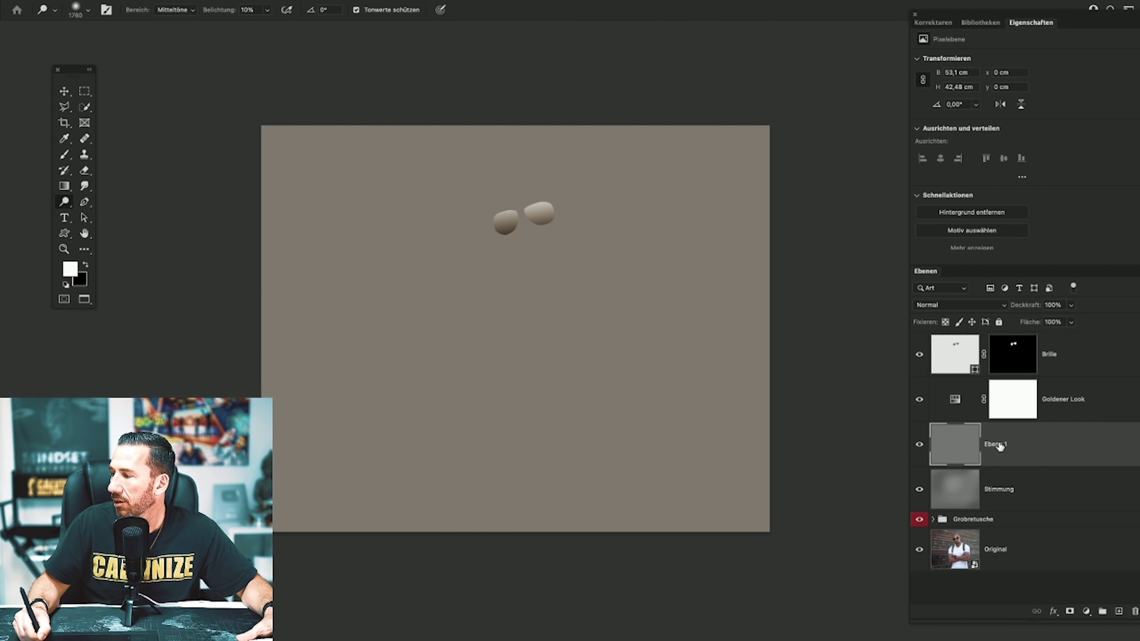
Name the grey layer 'Modeling' and set its blend mode to Weiches Licht.
{"action": "double_click", "coordinate": [1000, 445]}
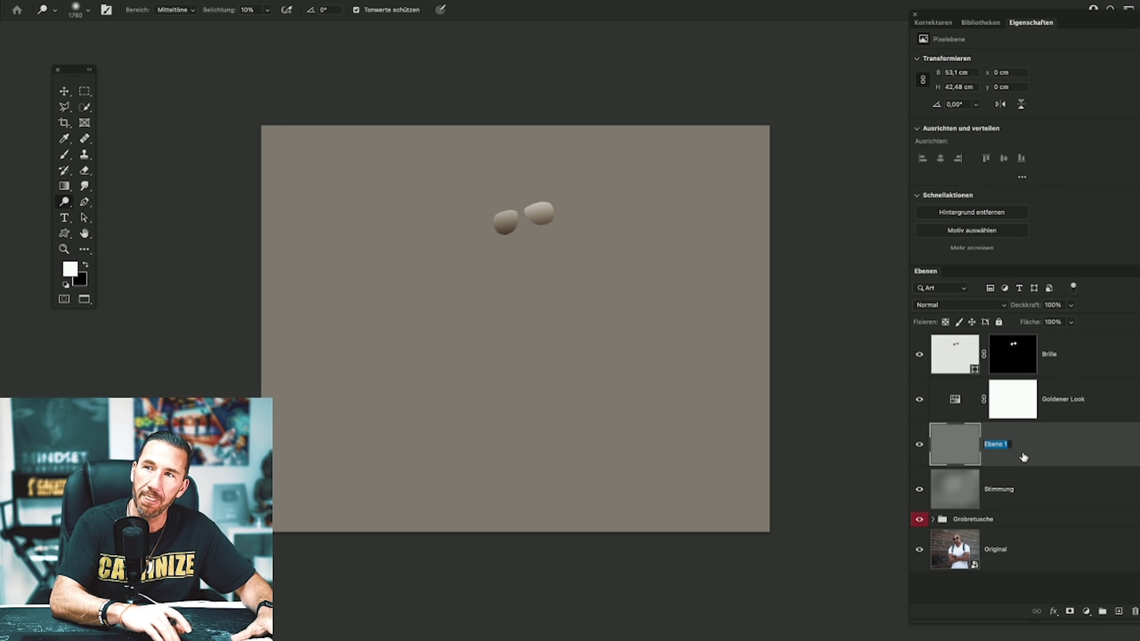
{"action": "type", "text": "Loo"}
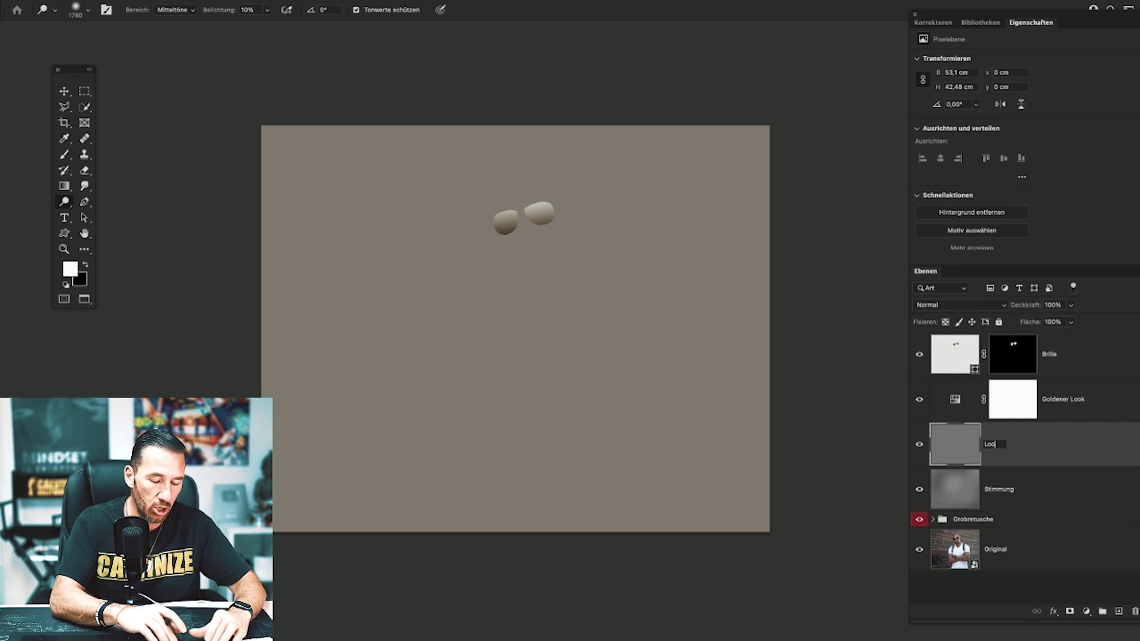
{"action": "type", "text": "k"}
{"action": "key", "text": "Return"}
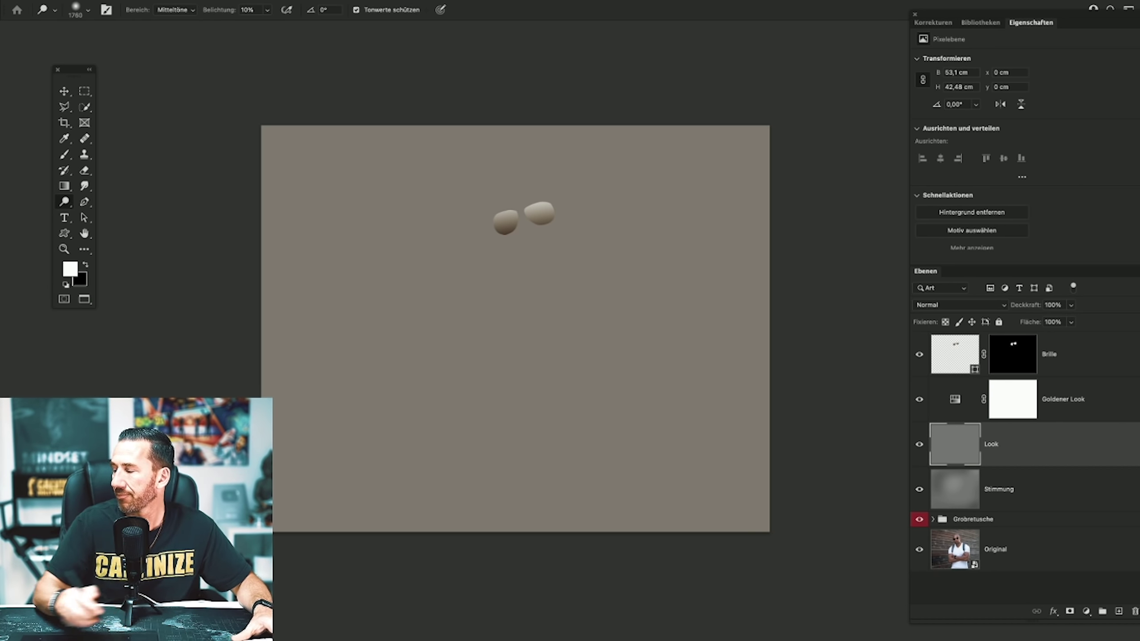
{"action": "left_click", "coordinate": [965, 307]}
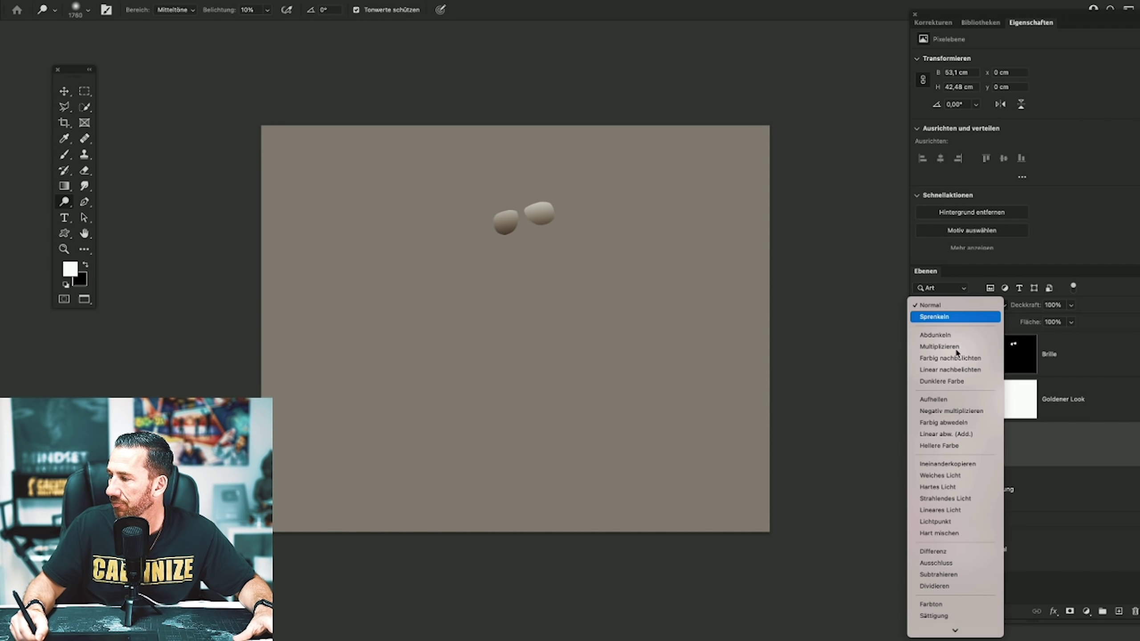
{"action": "left_click", "coordinate": [973, 474]}
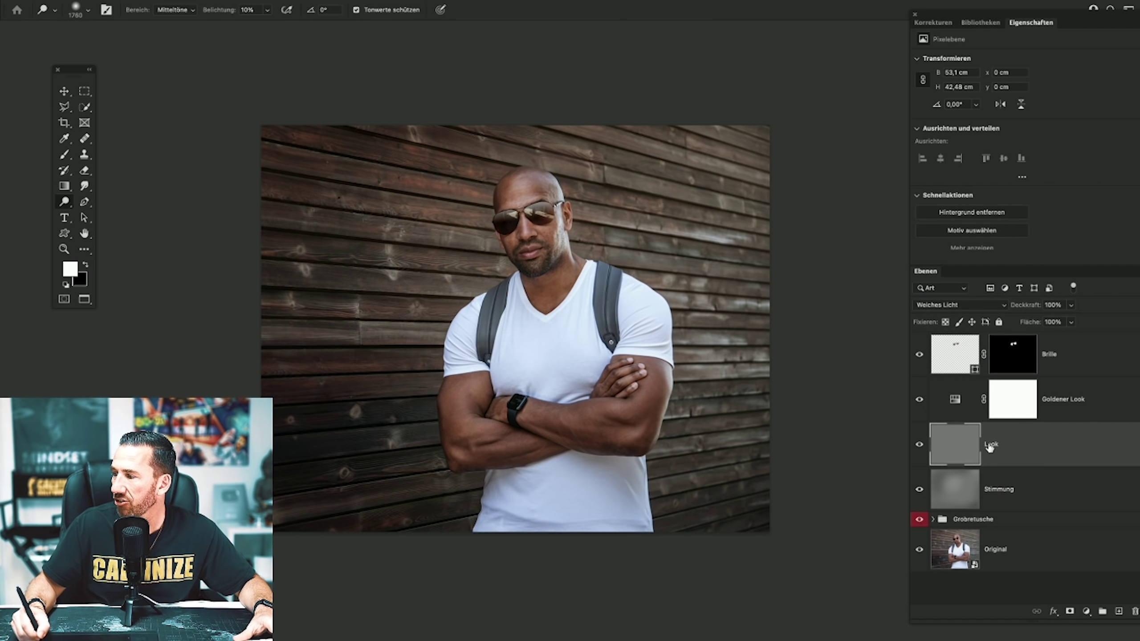
{"action": "type", "text": "Mode"}
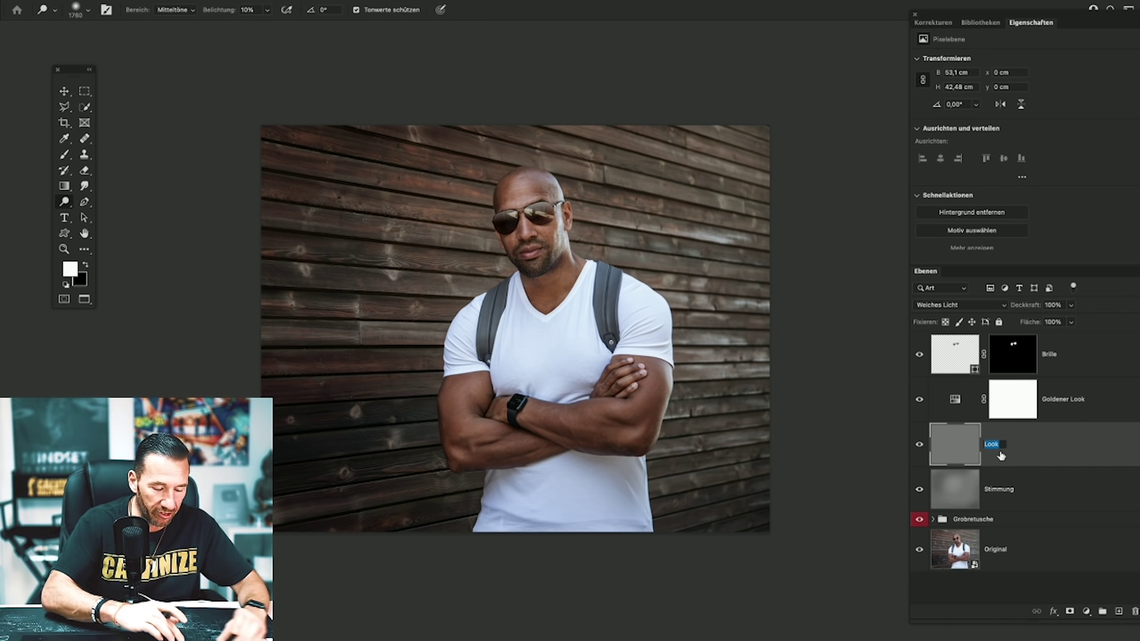
{"action": "type", "text": "ling"}
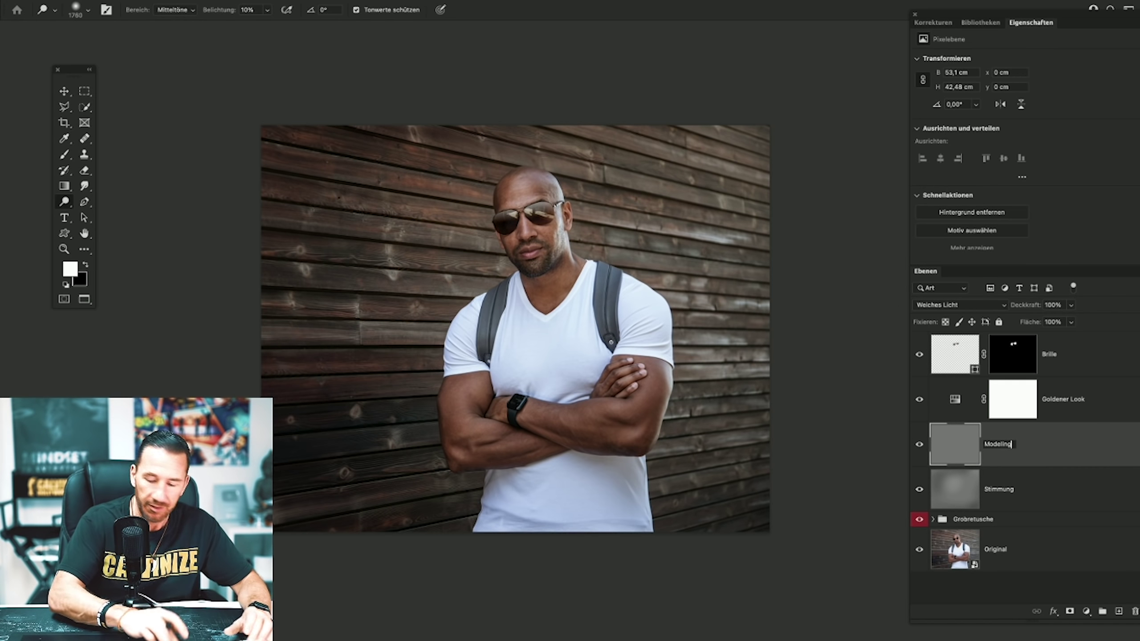
{"action": "key", "text": "Return"}
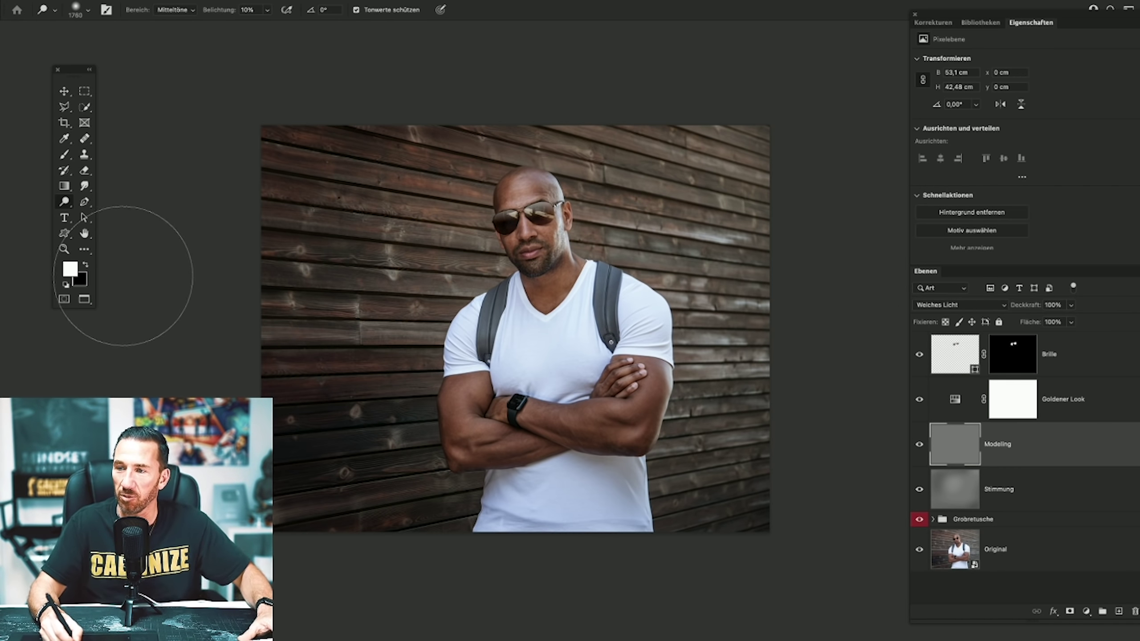
{"action": "key", "text": "z"}
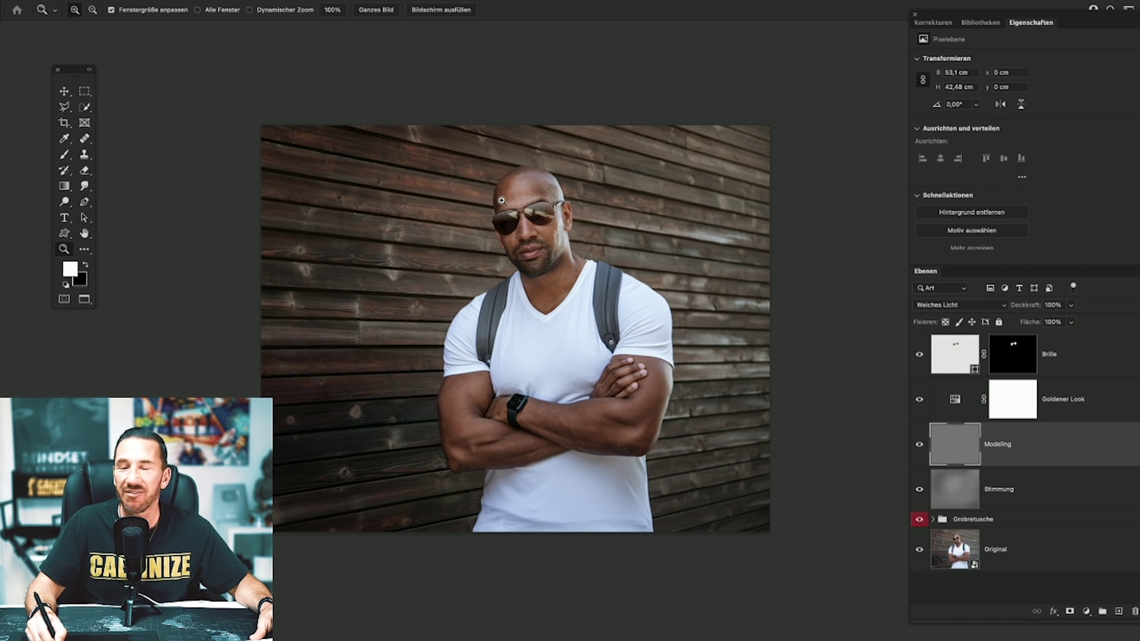
Compare the portrait with the Stimmung layer hidden and shown.
{"action": "left_click", "coordinate": [919, 490]}
{"action": "left_click", "coordinate": [920, 489]}
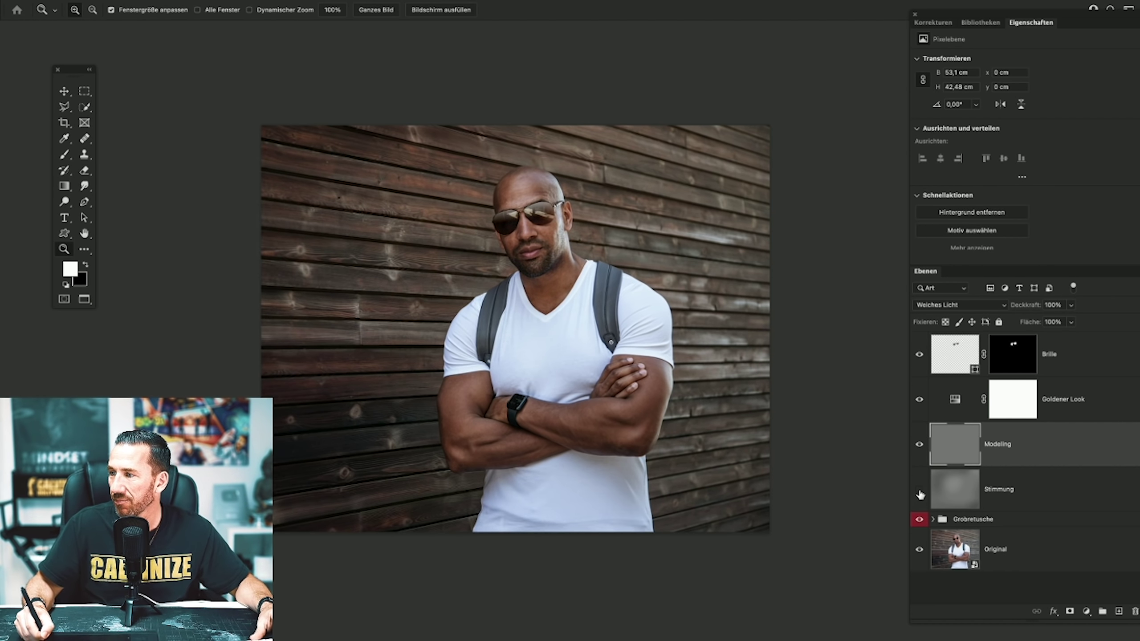
{"action": "left_click", "coordinate": [919, 490]}
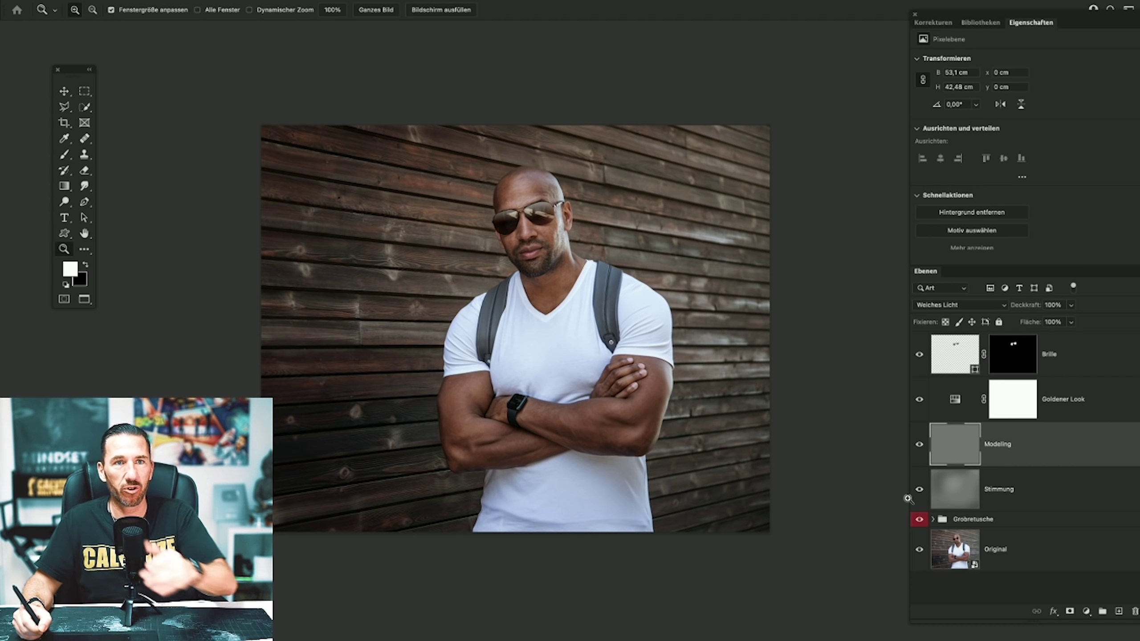
Zoom onto the face and set the Dodge tool to a 38 px soft brush.
{"action": "left_click", "coordinate": [546, 192]}
{"action": "left_click_drag", "start_coordinate": [529, 419], "coordinate": [545, 374]}
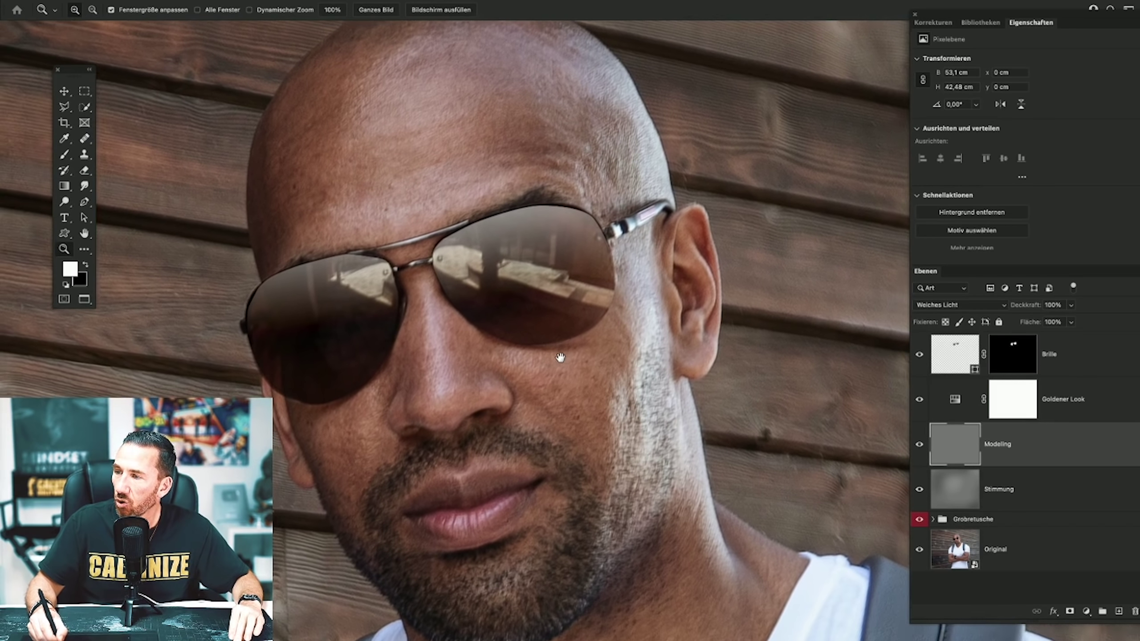
{"action": "left_click", "coordinate": [65, 202]}
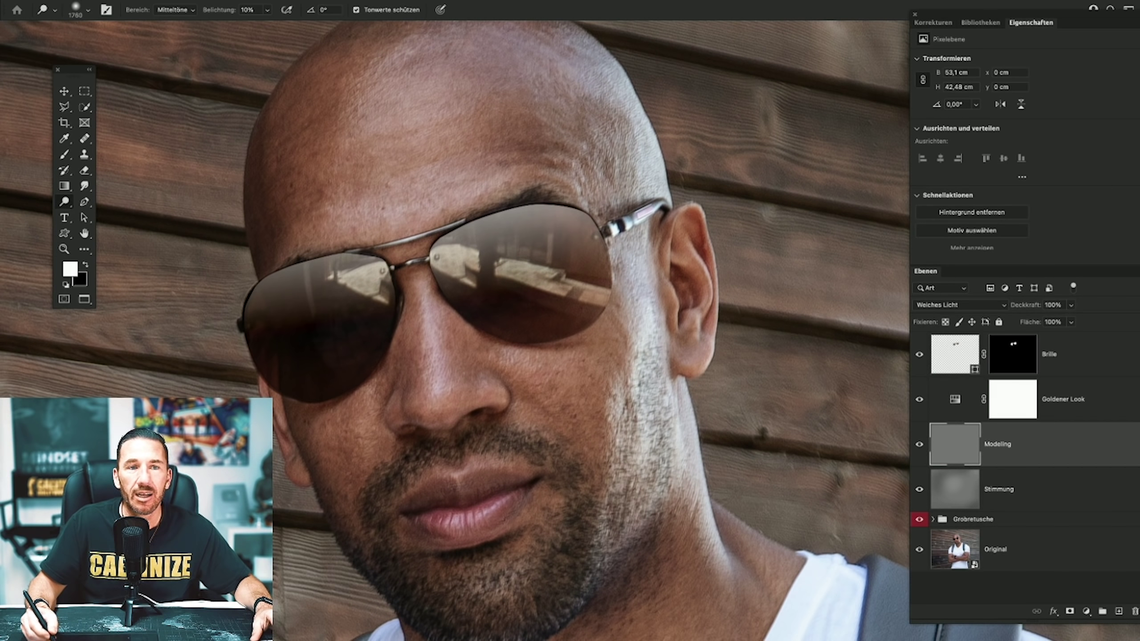
{"action": "right_click", "coordinate": [692, 287]}
{"action": "left_click", "coordinate": [764, 270]}
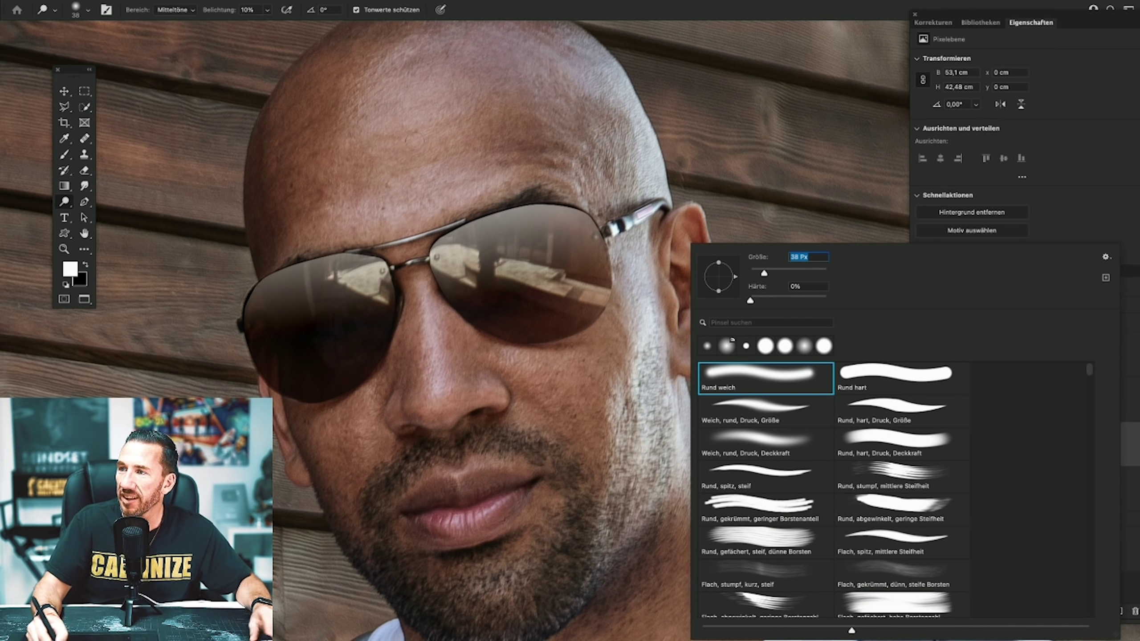
{"action": "key", "text": "Return"}
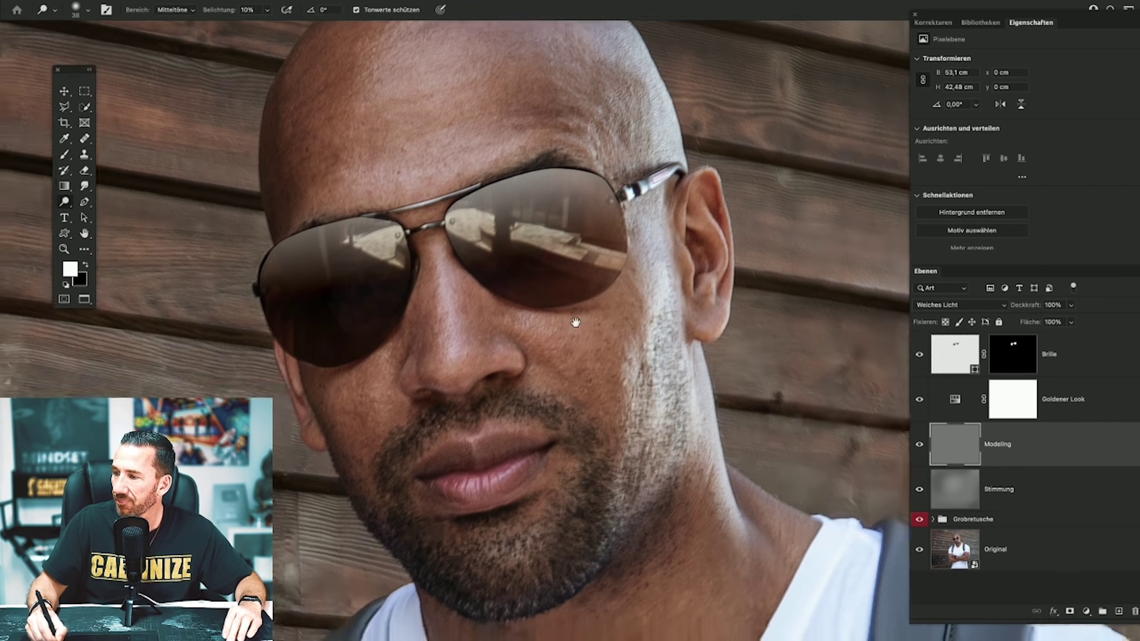
Pan over the face and compare the dodging with Modeling toggled off and on.
{"action": "left_click_drag", "start_coordinate": [536, 411], "coordinate": [591, 282]}
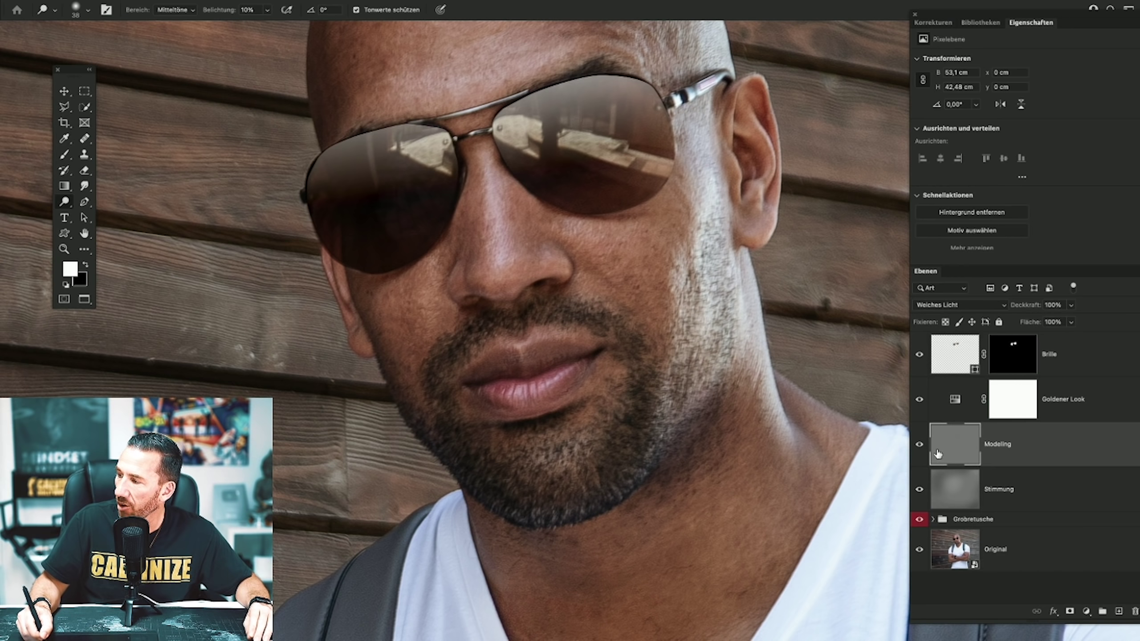
{"action": "left_click", "coordinate": [920, 446]}
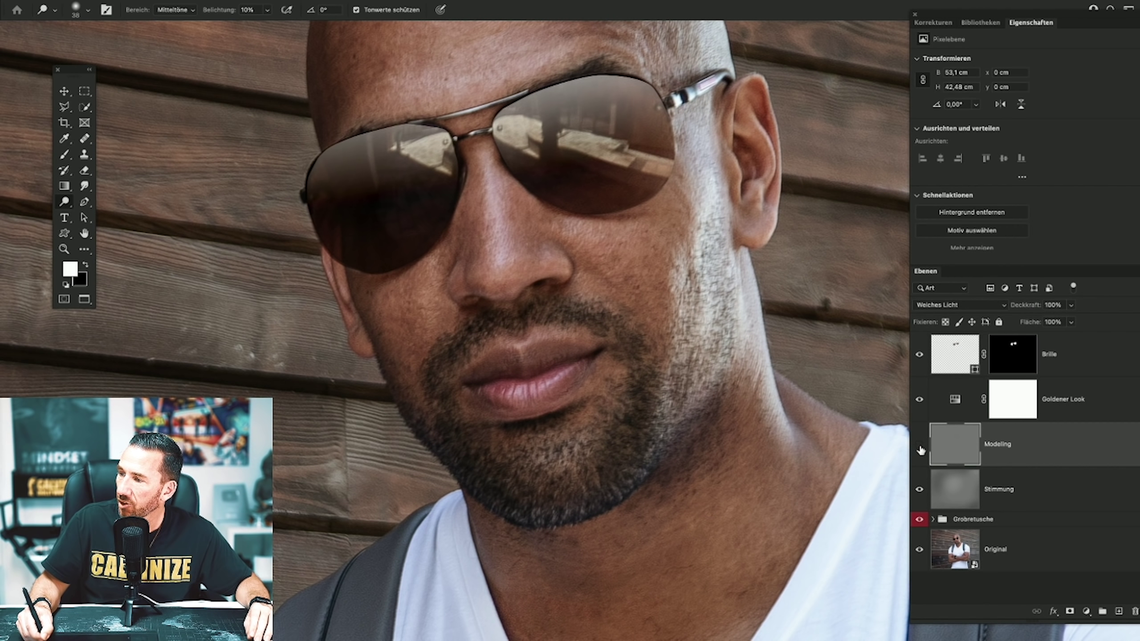
{"action": "left_click", "coordinate": [920, 447]}
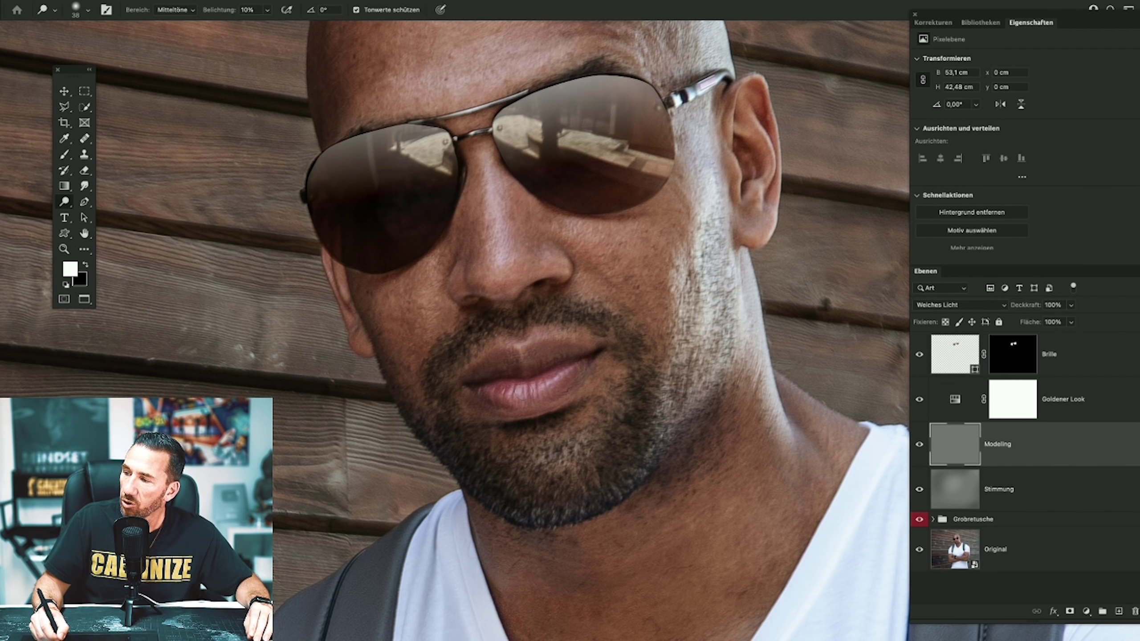
Reduce the dodge brush to 28 px and compare the face before and after retouching.
{"action": "right_click", "coordinate": [618, 346]}
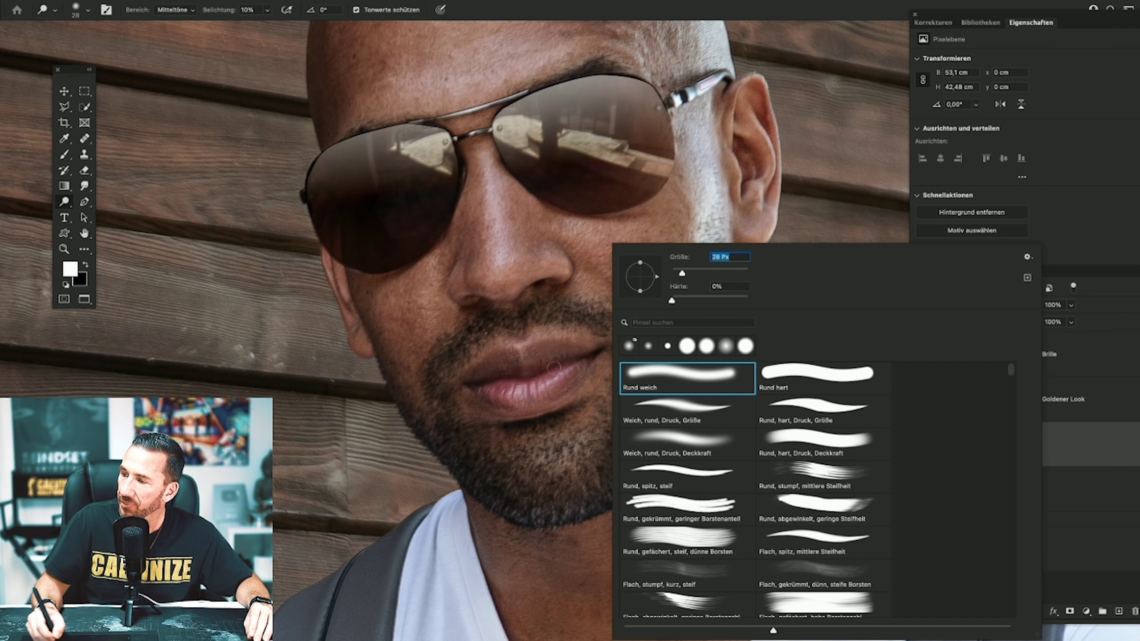
{"action": "key", "text": "Return"}
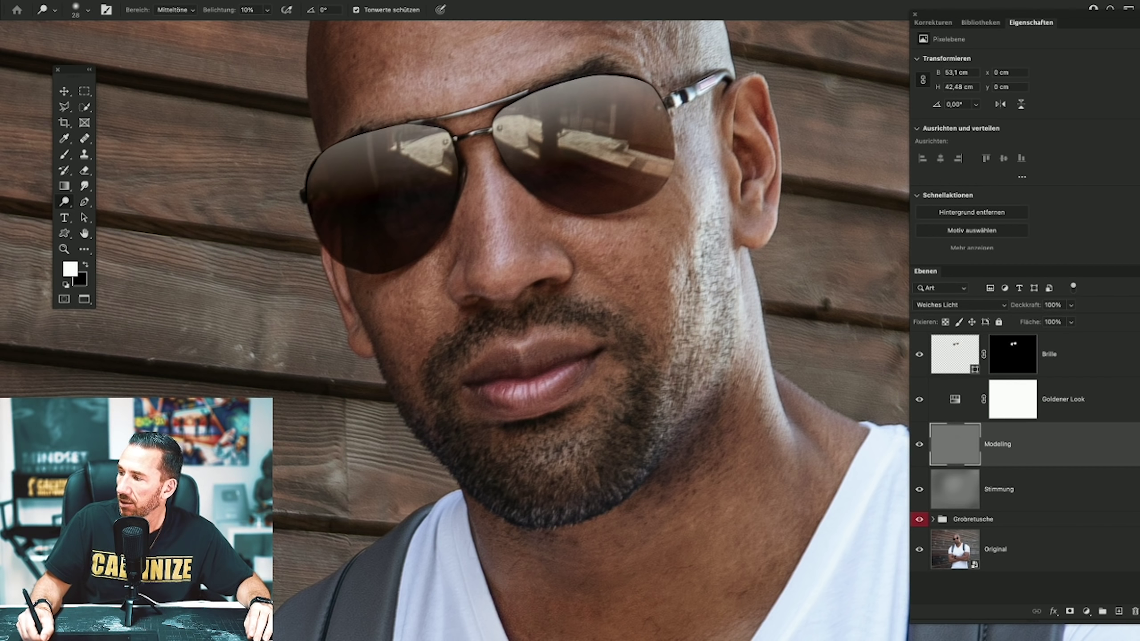
{"action": "left_click", "coordinate": [920, 444]}
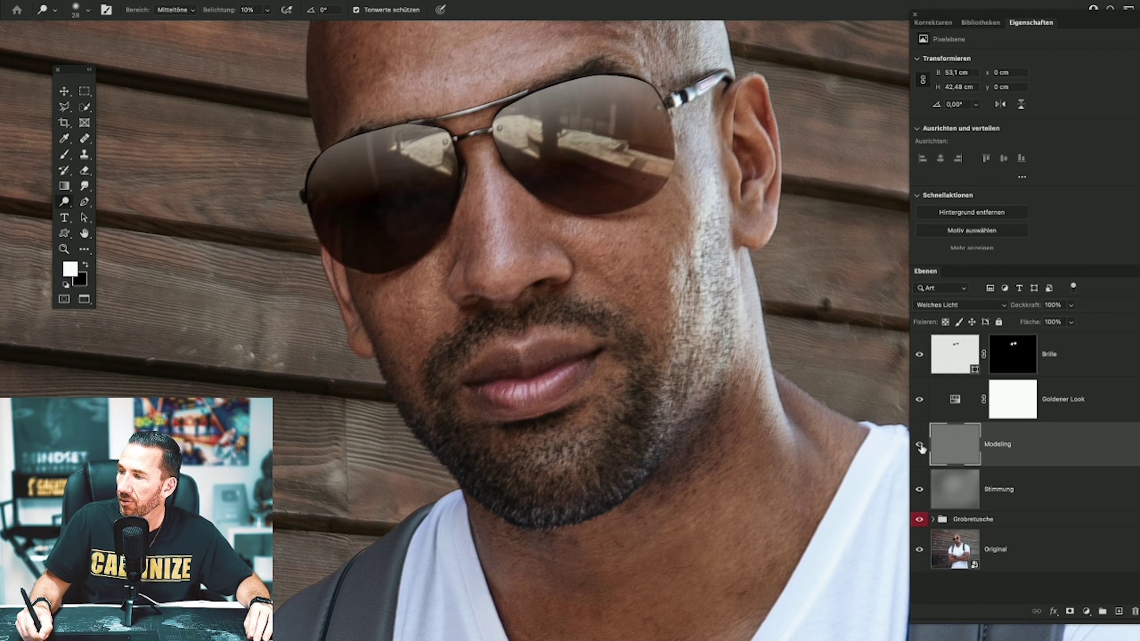
{"action": "left_click", "coordinate": [920, 445]}
{"action": "left_click", "coordinate": [920, 444]}
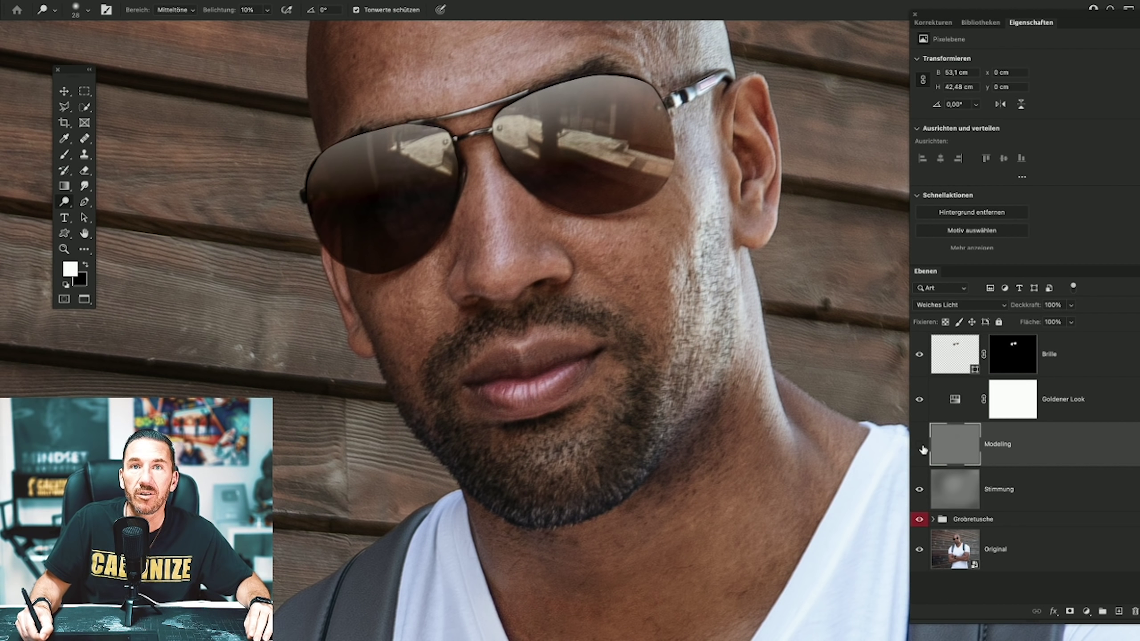
{"action": "left_click", "coordinate": [920, 444]}
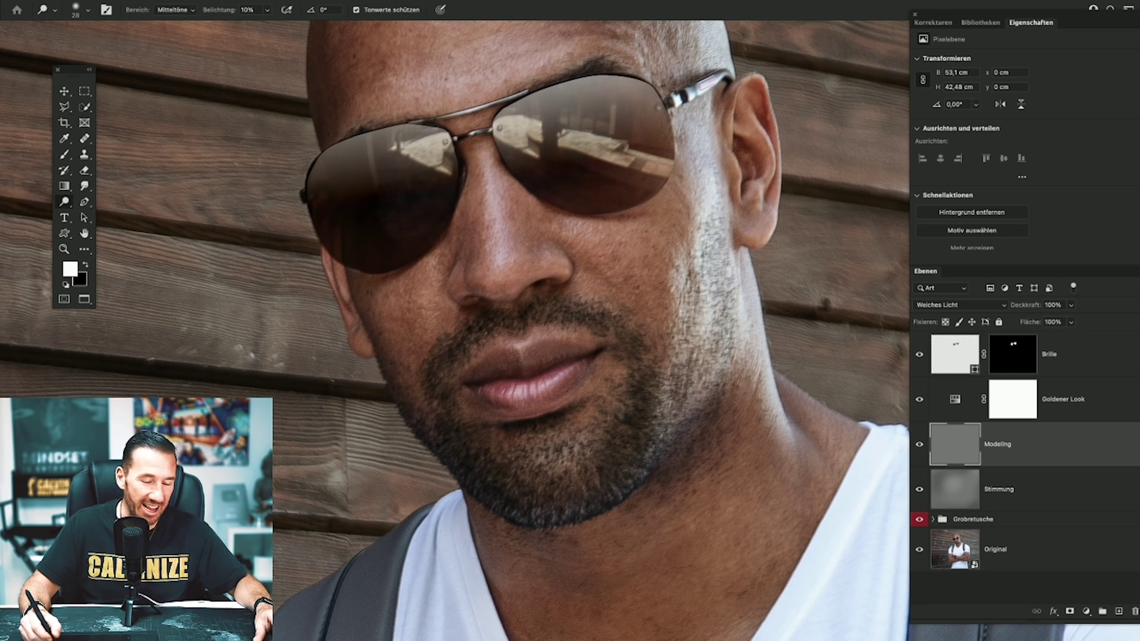
{"action": "left_click_drag", "start_coordinate": [501, 231], "coordinate": [507, 292]}
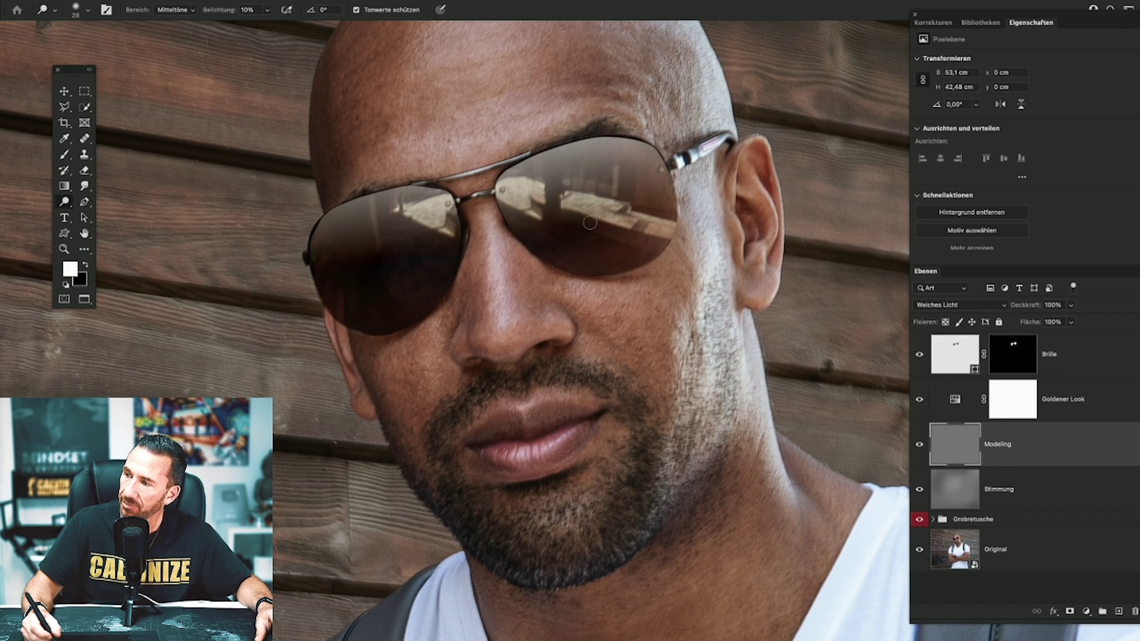
{"action": "right_click", "coordinate": [646, 253]}
{"action": "left_click_drag", "start_coordinate": [732, 272], "coordinate": [732, 273]}
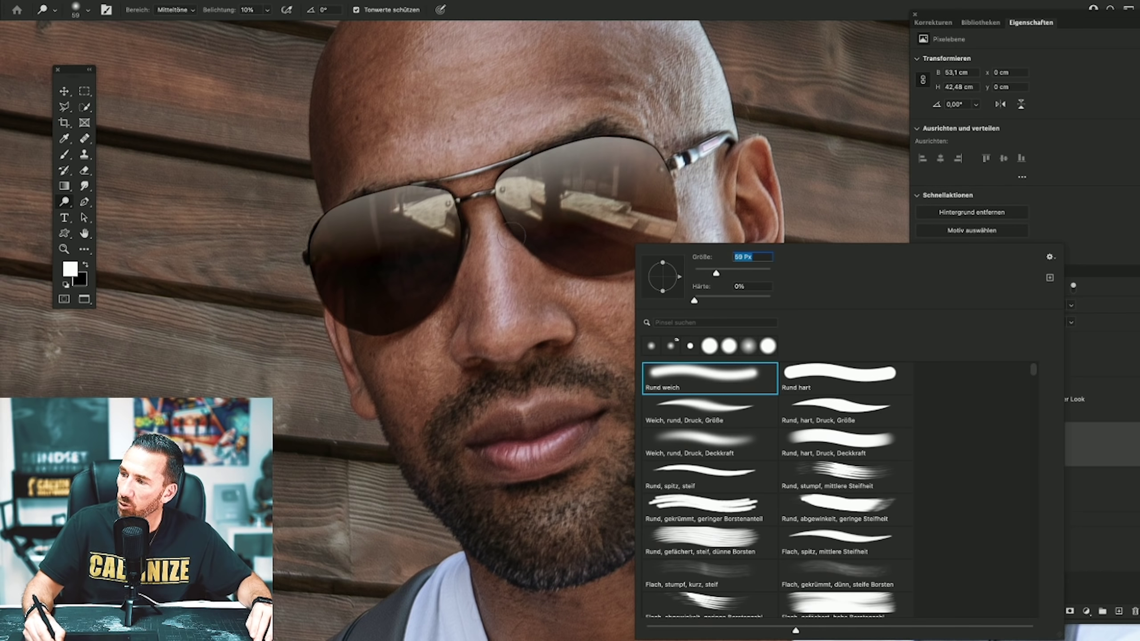
{"action": "key", "text": "Return"}
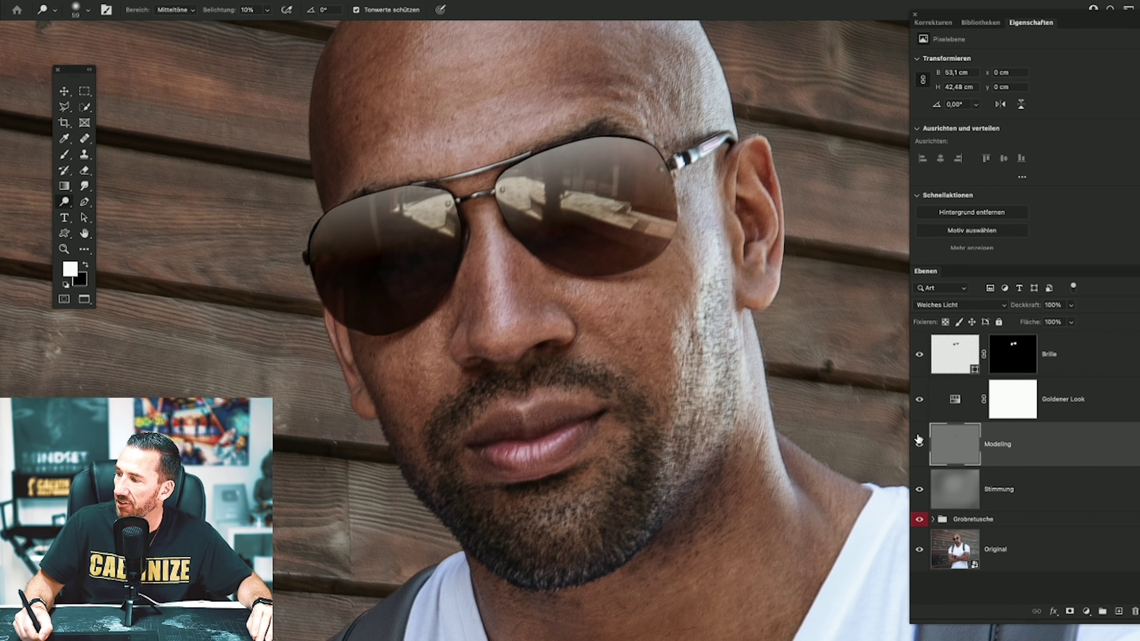
{"action": "left_click", "coordinate": [921, 445]}
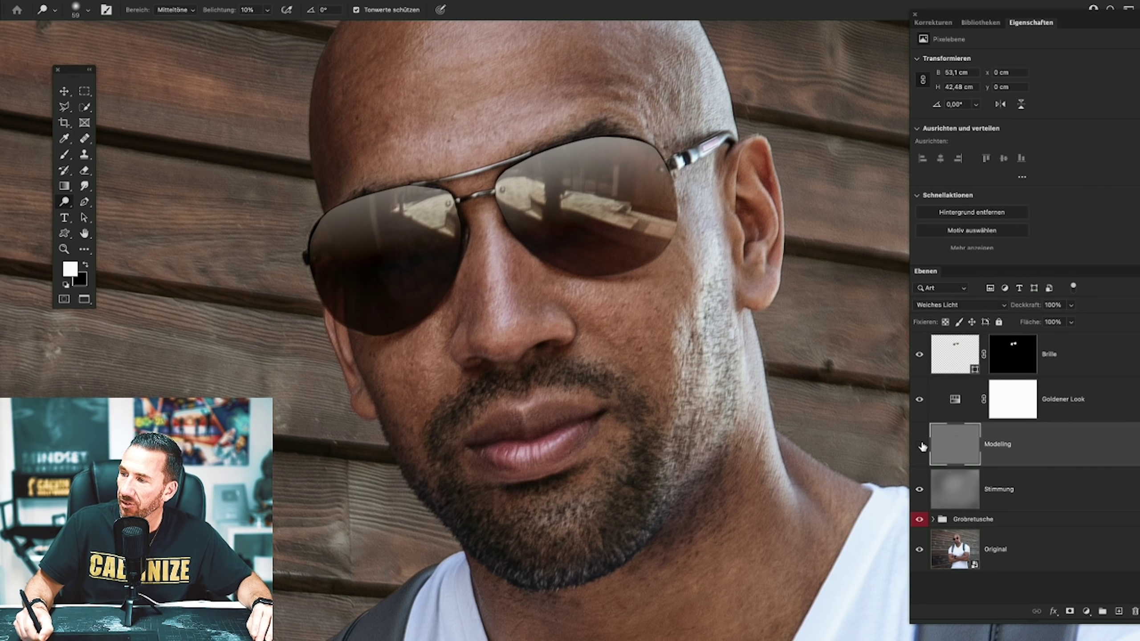
{"action": "left_click", "coordinate": [921, 446]}
{"action": "left_click", "coordinate": [921, 445]}
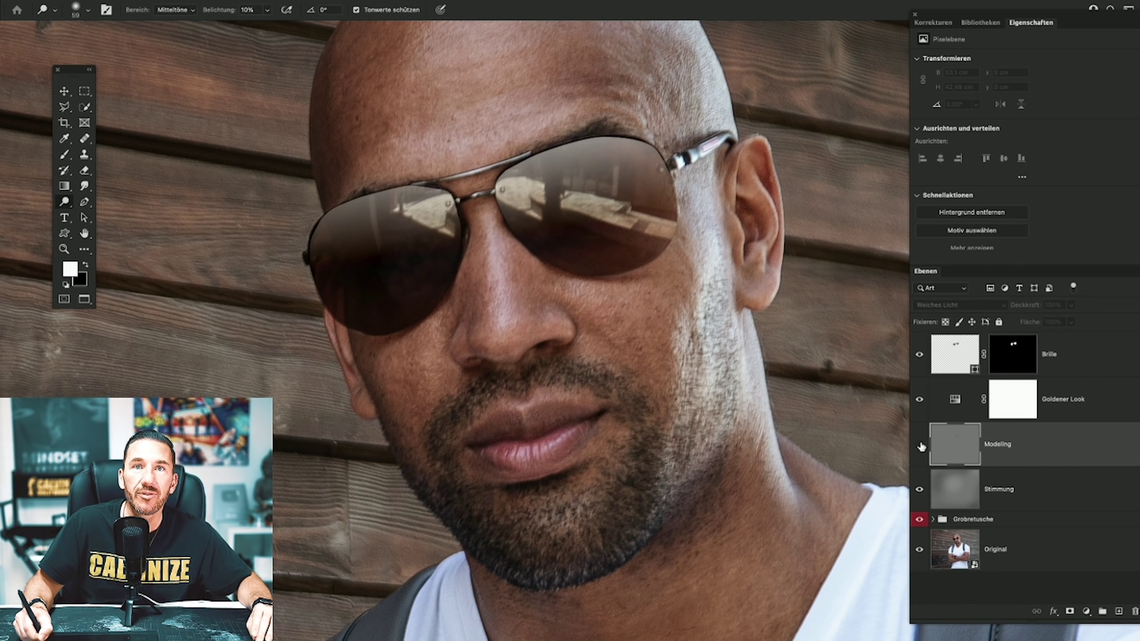
{"action": "left_click", "coordinate": [921, 445]}
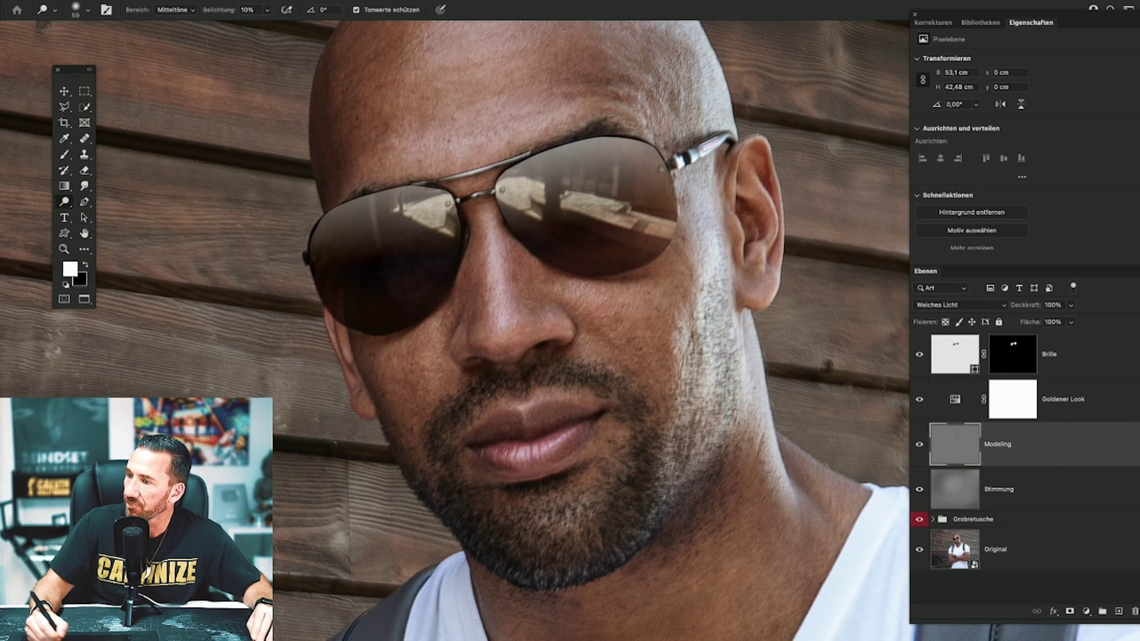
{"action": "left_click", "coordinate": [925, 445]}
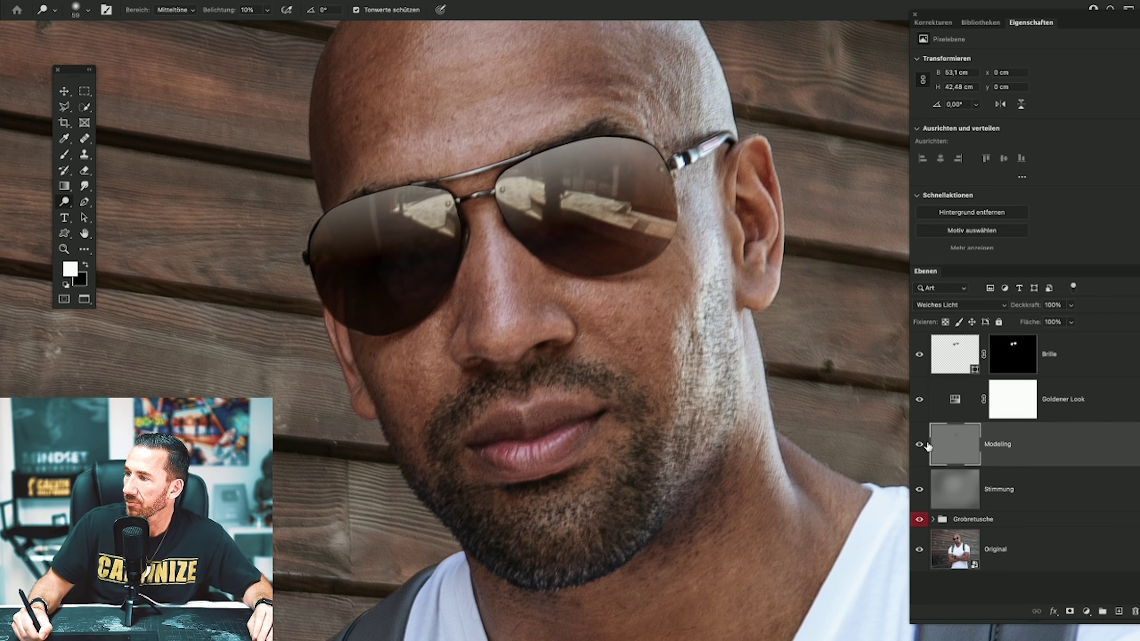
{"action": "left_click", "coordinate": [926, 444]}
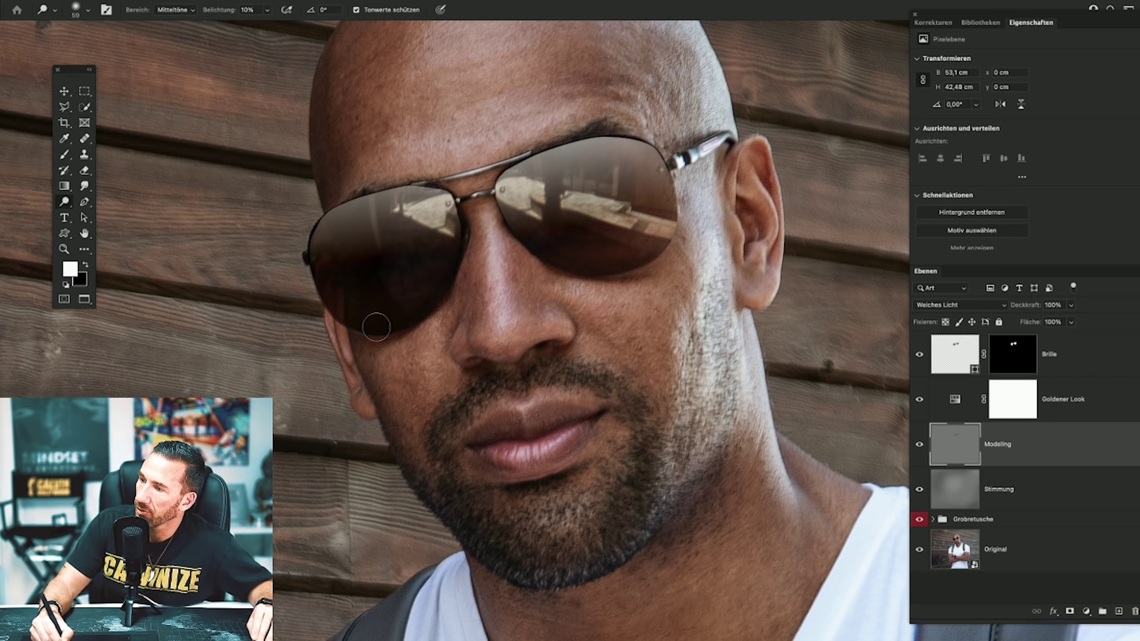
Toggle the Modeling layer off and on to compare the glasses area.
{"action": "left_click", "coordinate": [919, 444]}
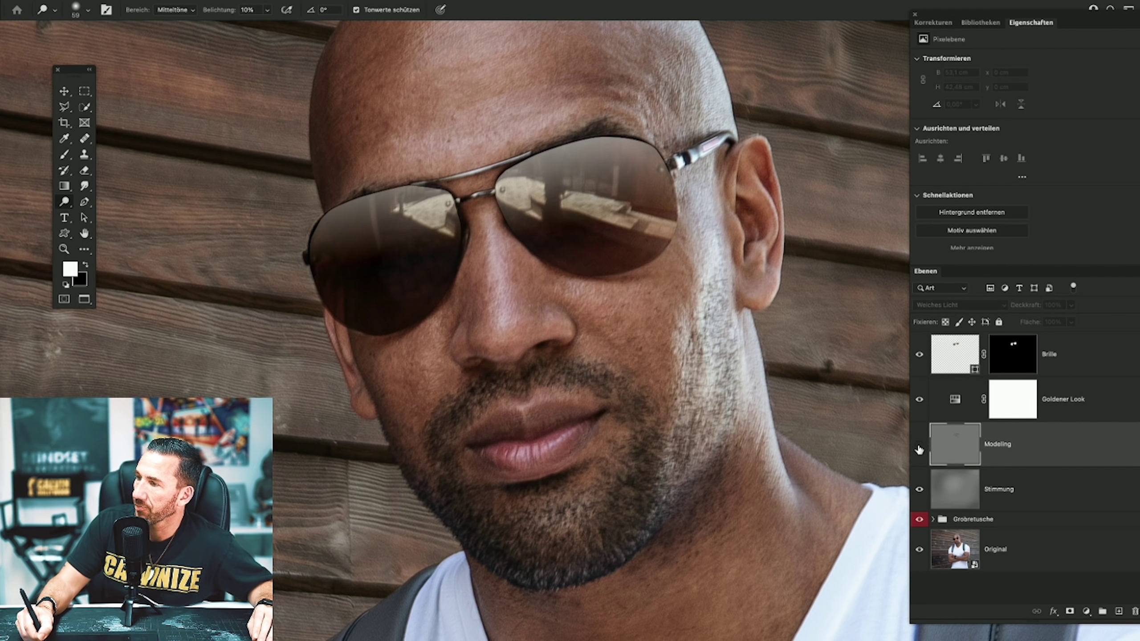
{"action": "left_click", "coordinate": [920, 446]}
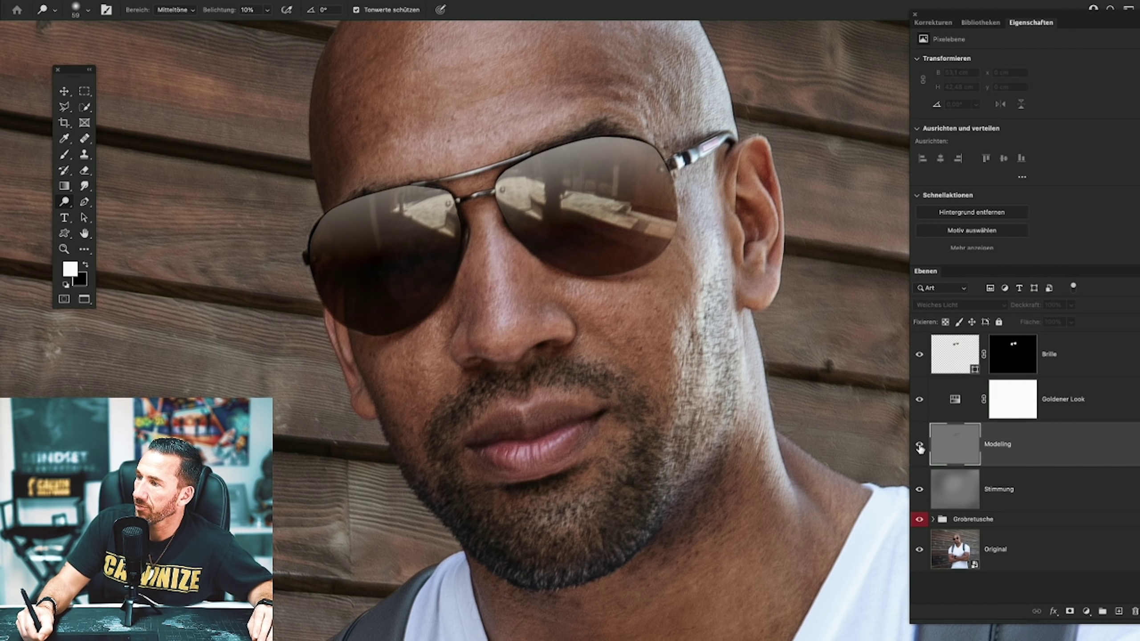
{"action": "left_click", "coordinate": [920, 446]}
{"action": "left_click", "coordinate": [919, 446]}
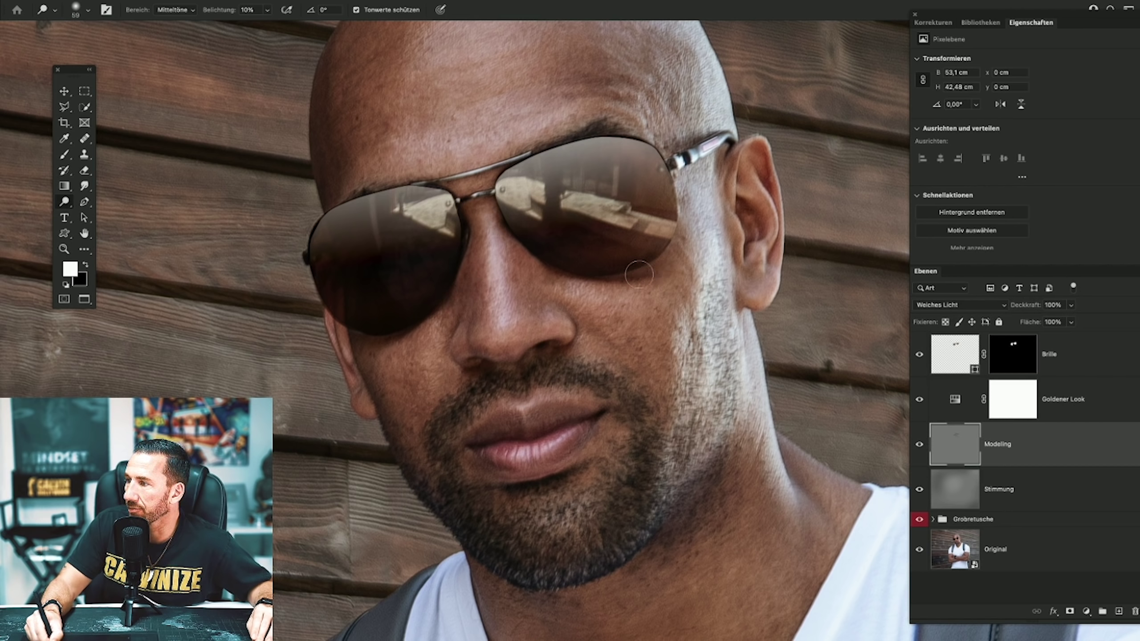
{"action": "left_click", "coordinate": [920, 447]}
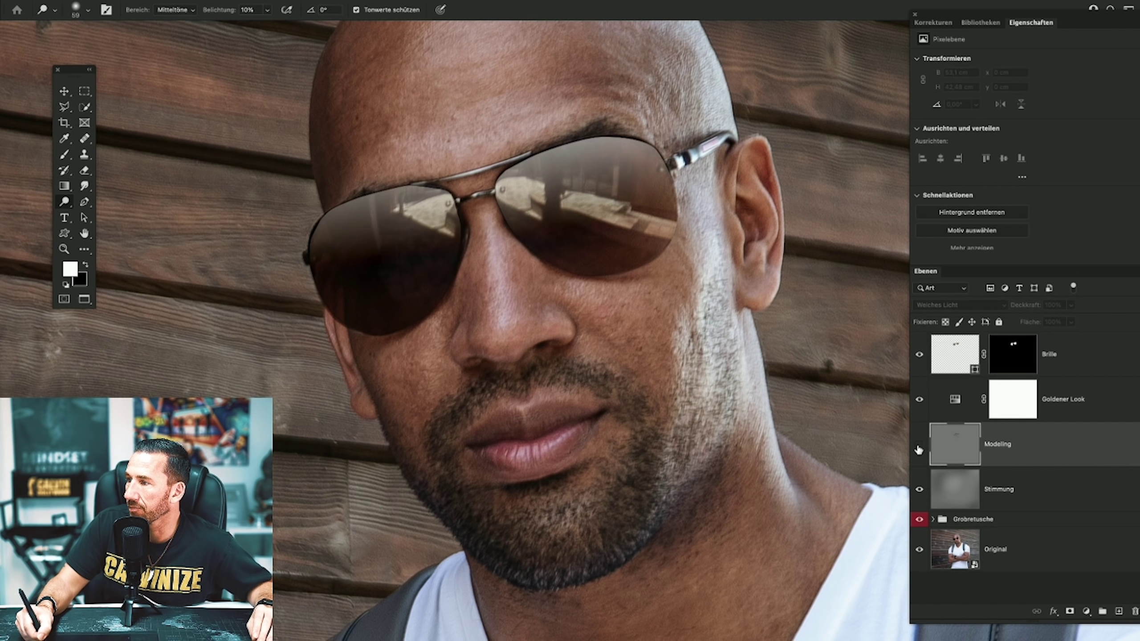
{"action": "left_click", "coordinate": [918, 448]}
{"action": "left_click", "coordinate": [918, 447]}
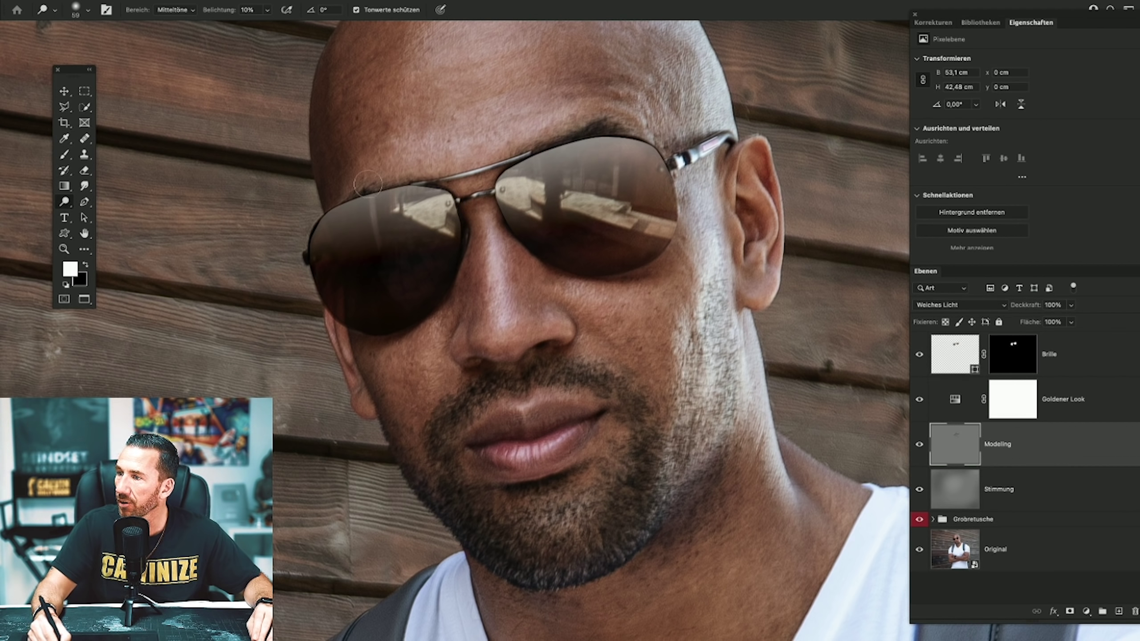
Burn along the left lens frame from the upper rim toward the nose bridge.
{"action": "left_click_drag", "start_coordinate": [367, 183], "coordinate": [337, 208]}
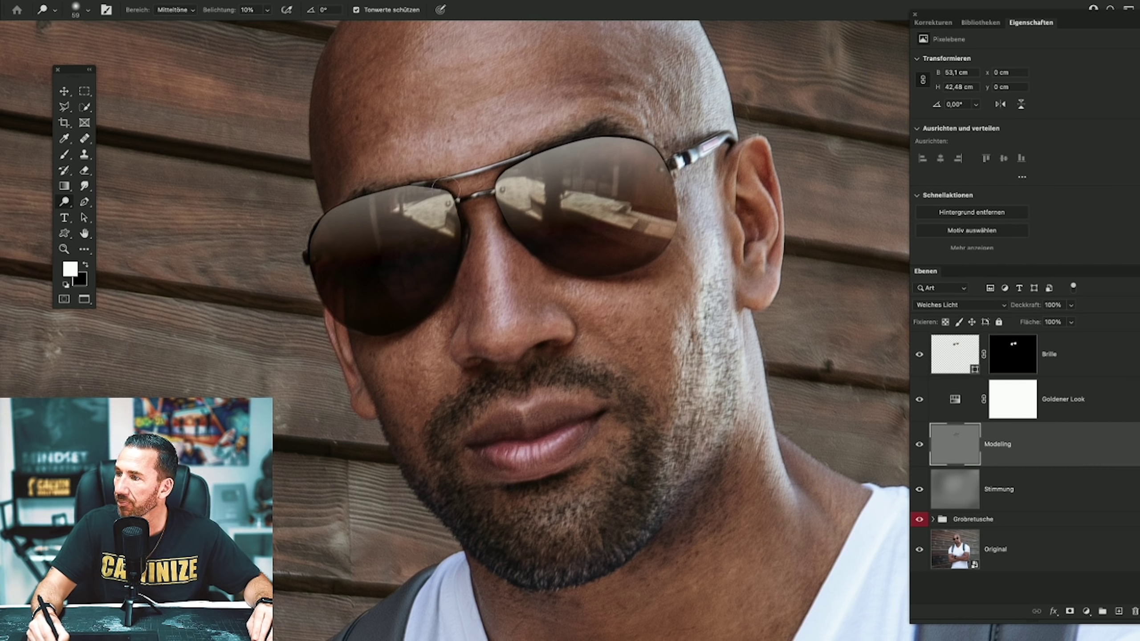
{"action": "left_click_drag", "start_coordinate": [445, 184], "coordinate": [454, 199]}
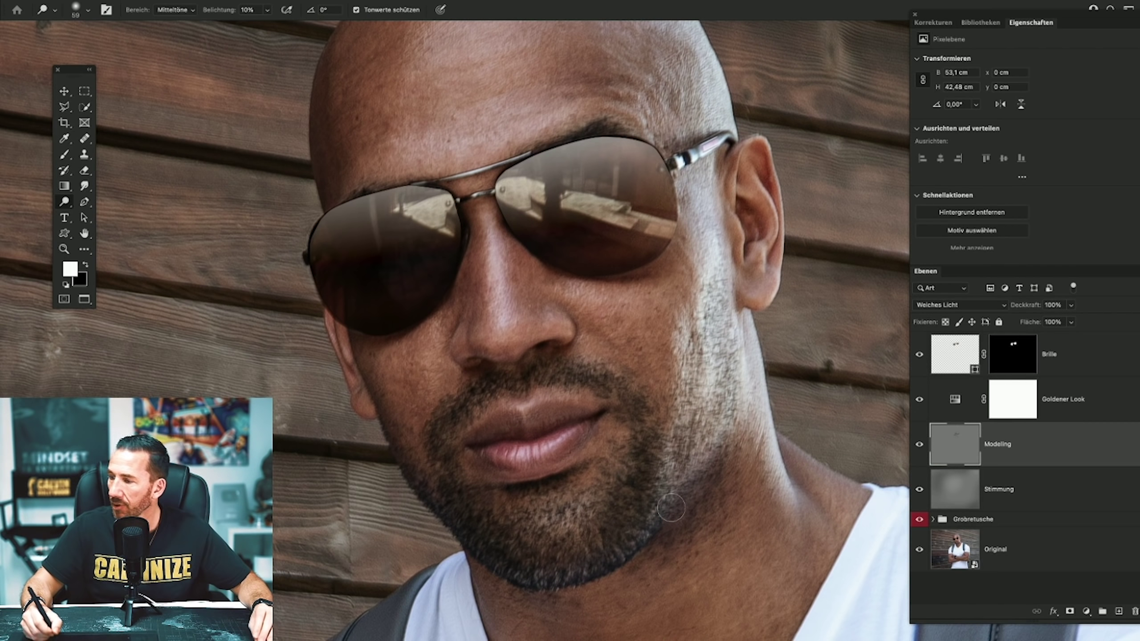
{"action": "scroll", "coordinate": [671, 508], "scroll_direction": "down", "scroll_amount": 3}
{"action": "scroll", "coordinate": [671, 507], "scroll_direction": "right", "scroll_amount": 3}
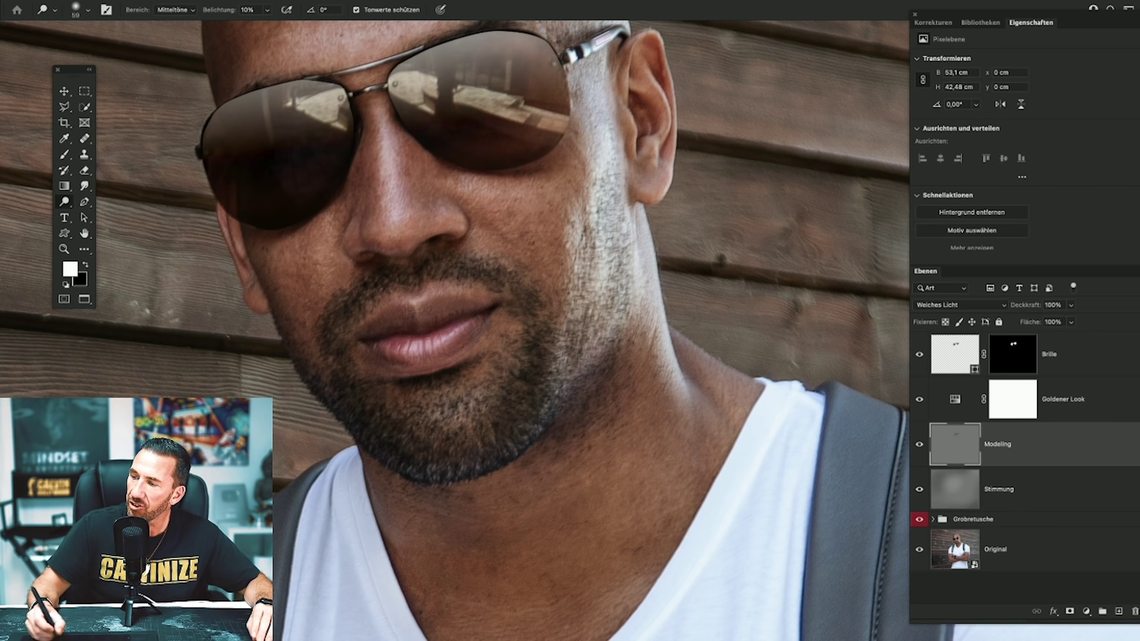
Check the brush settings and burn the shadow along the chin line.
{"action": "right_click", "coordinate": [684, 445]}
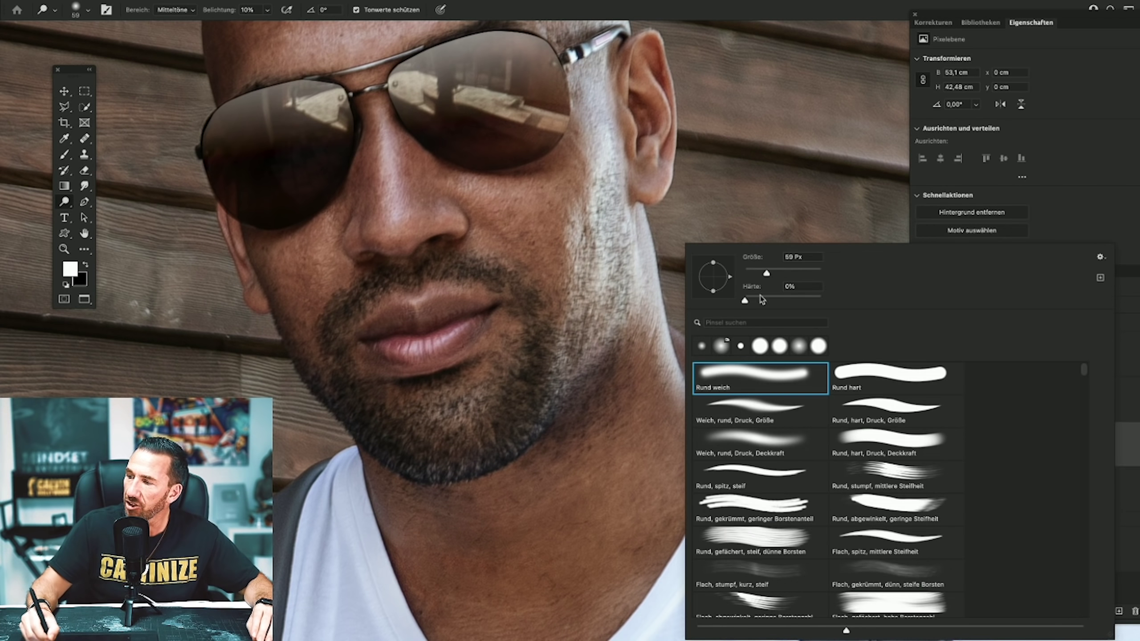
{"action": "left_click", "coordinate": [372, 470]}
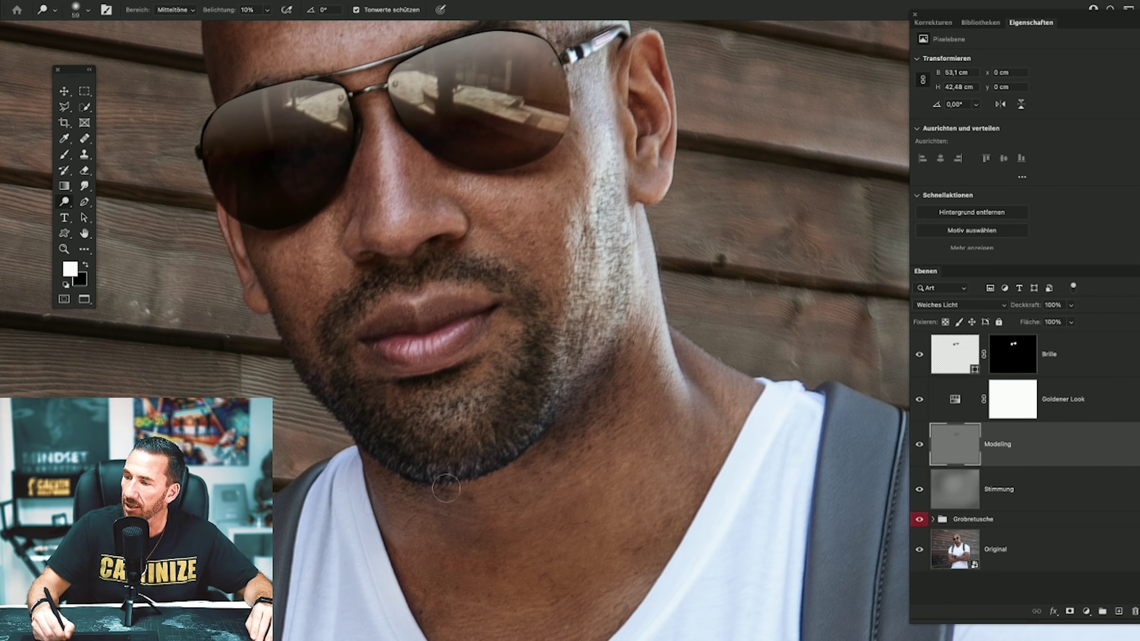
{"action": "mouse_move", "coordinate": [446, 488]}
{"action": "left_mouse_down"}
{"action": "mouse_move", "coordinate": [478, 473]}
{"action": "mouse_move", "coordinate": [386, 466]}
{"action": "mouse_move", "coordinate": [453, 469]}
{"action": "mouse_move", "coordinate": [502, 451]}
{"action": "left_mouse_up"}
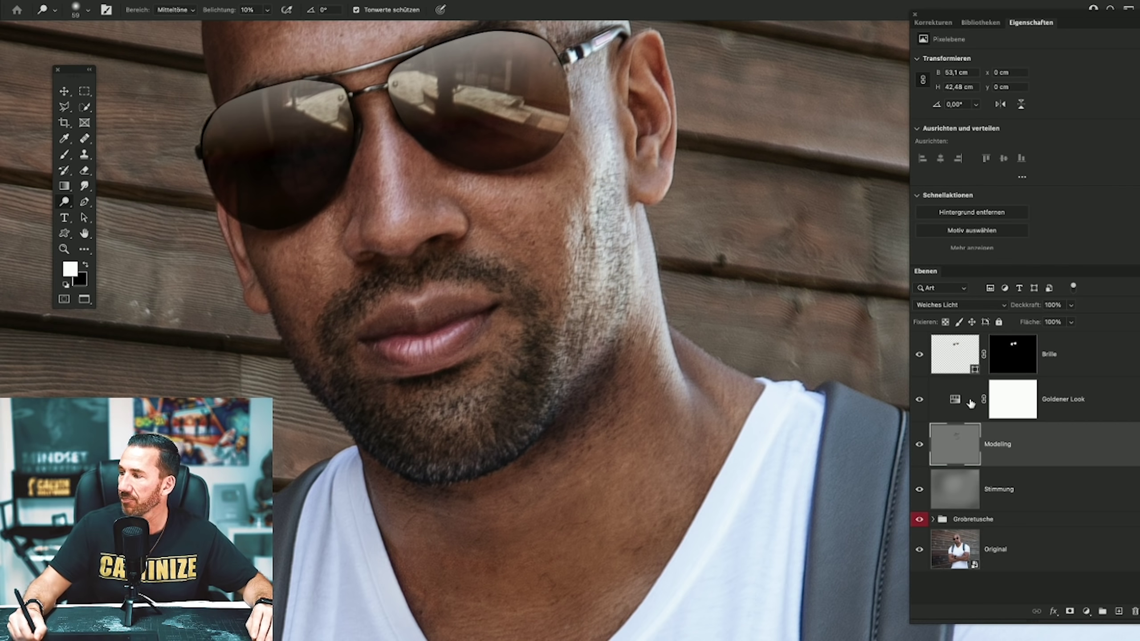
Compare the retouch with Modeling toggled, then pan right and zoom out to the upper body.
{"action": "left_click", "coordinate": [919, 447]}
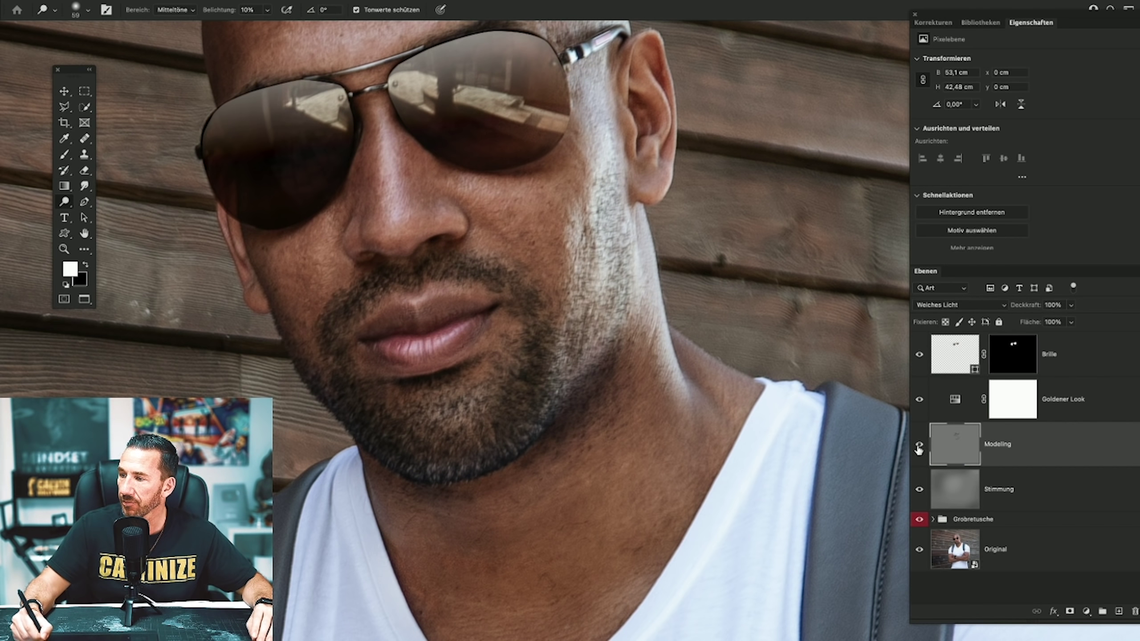
{"action": "left_click", "coordinate": [919, 446]}
{"action": "left_click", "coordinate": [919, 447]}
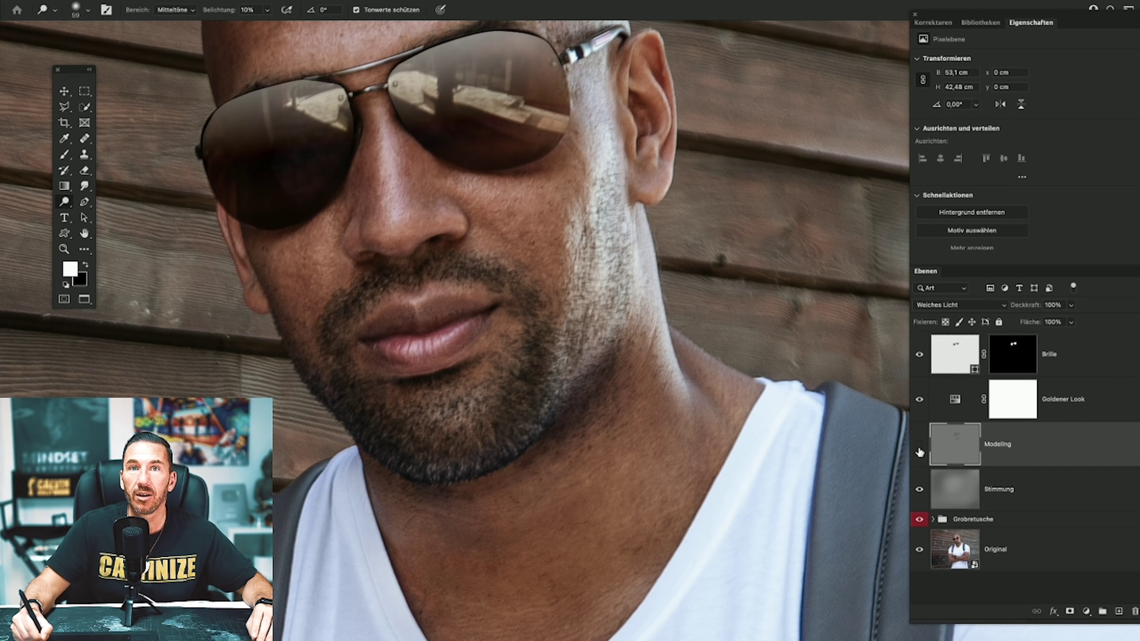
{"action": "left_click", "coordinate": [919, 445]}
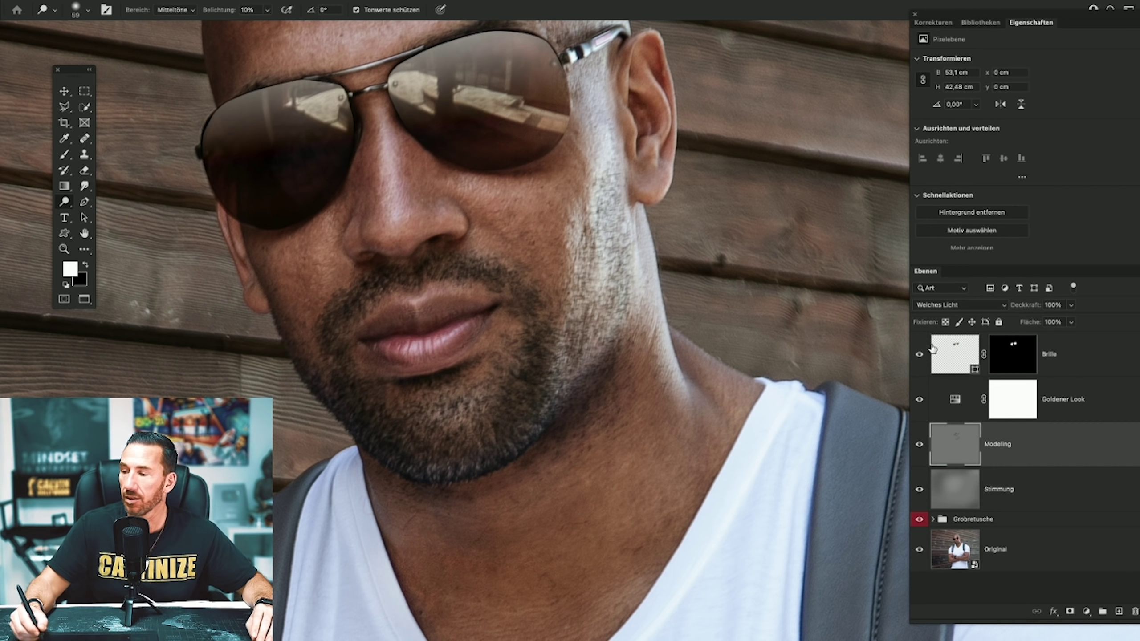
{"action": "mouse_move", "coordinate": [624, 318]}
{"action": "left_mouse_down"}
{"action": "mouse_move", "coordinate": [542, 457]}
{"action": "mouse_move", "coordinate": [541, 524]}
{"action": "left_mouse_up"}
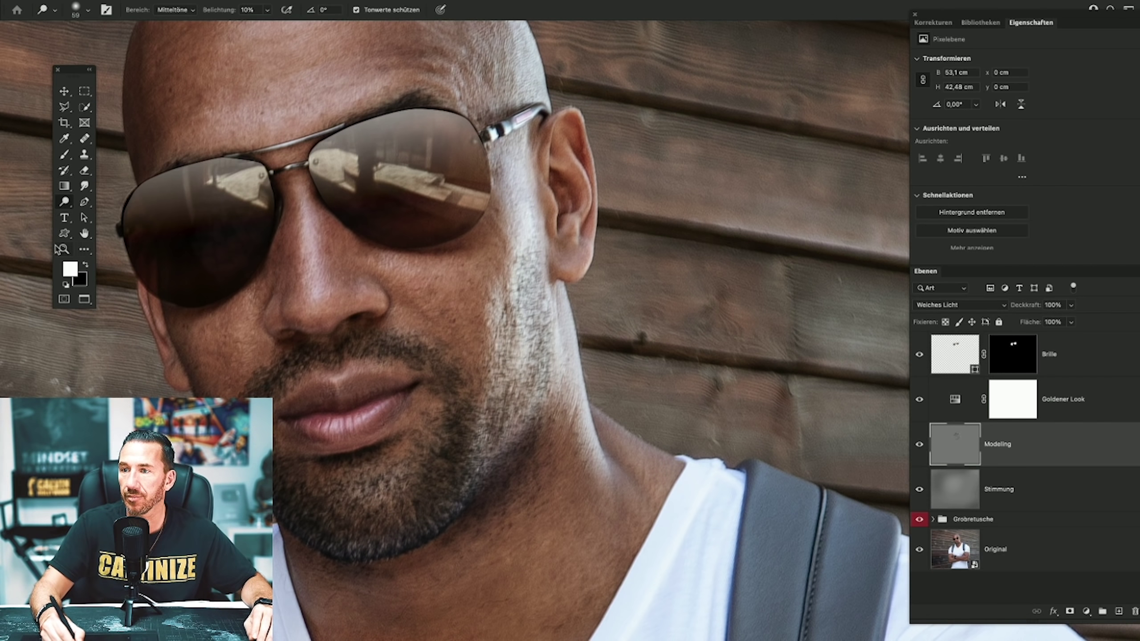
{"action": "key", "text": "z"}
{"action": "left_click", "coordinate": [393, 273], "text": "alt"}
Zoom out to the whole figure and compare with the Modeling layer toggled off and on.
{"action": "left_click", "coordinate": [559, 318]}
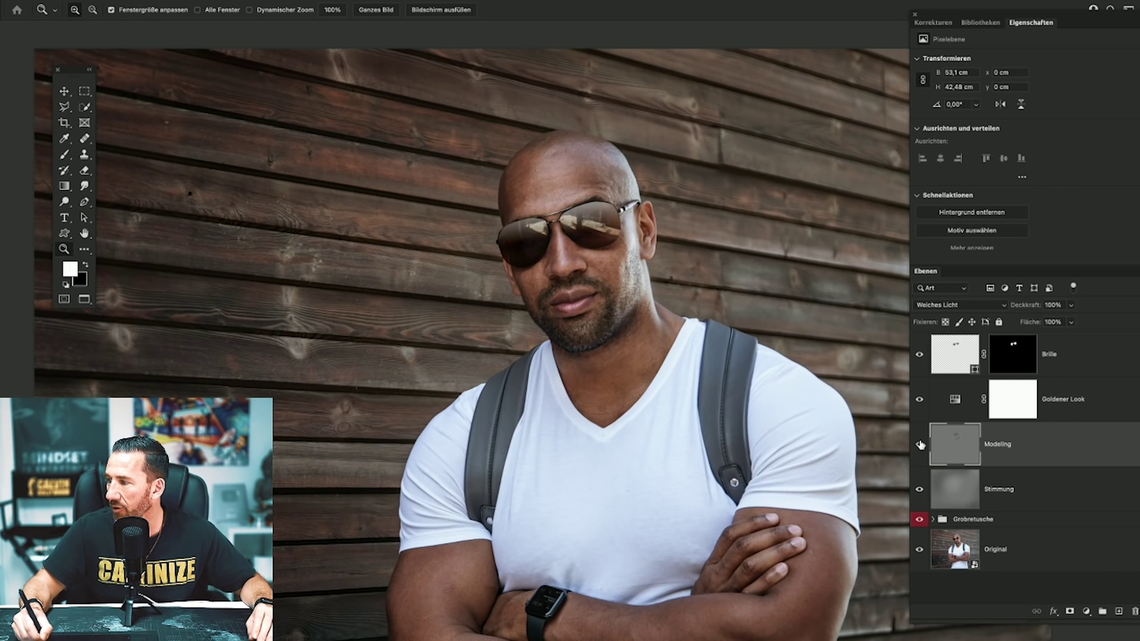
{"action": "left_click", "coordinate": [919, 445]}
{"action": "left_click", "coordinate": [919, 445]}
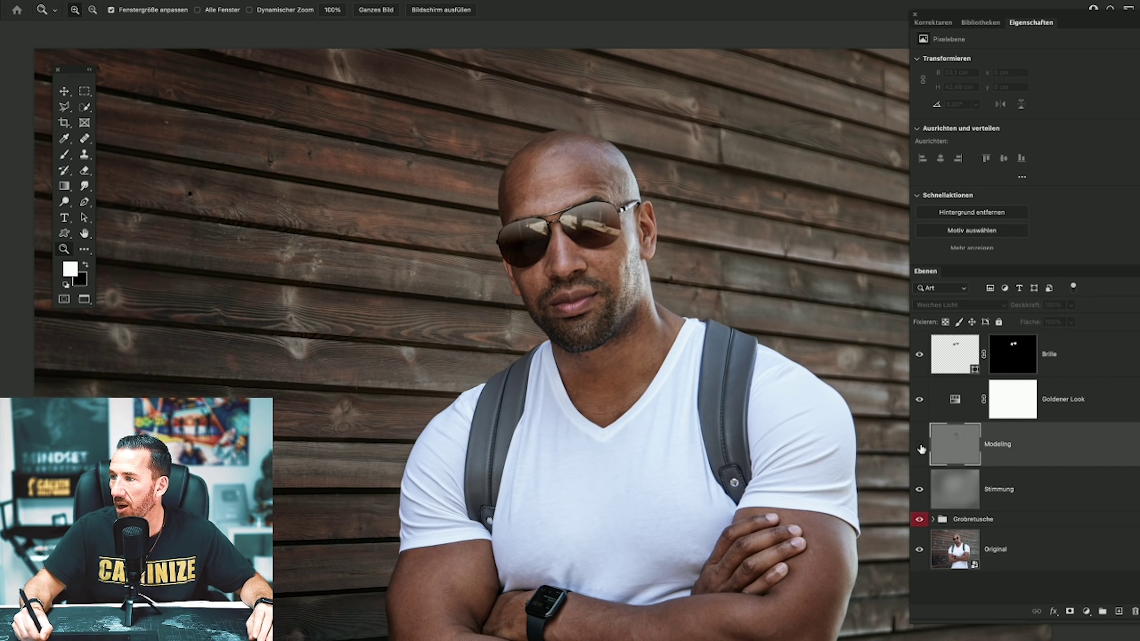
{"action": "left_click", "coordinate": [919, 449]}
{"action": "left_click", "coordinate": [919, 447]}
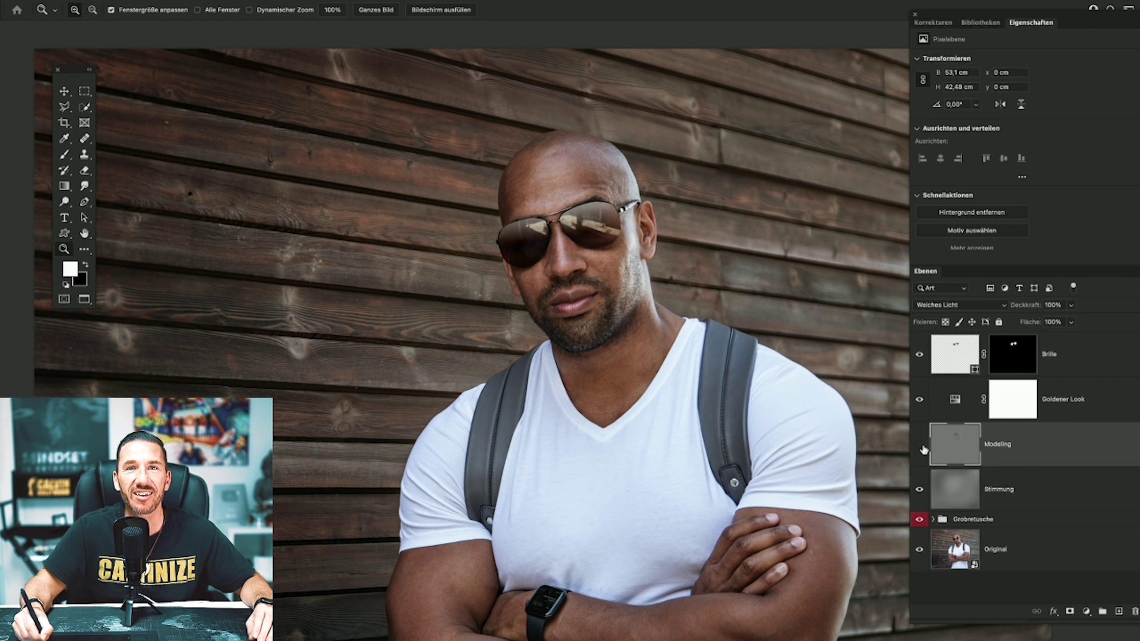
{"action": "left_click", "coordinate": [921, 448]}
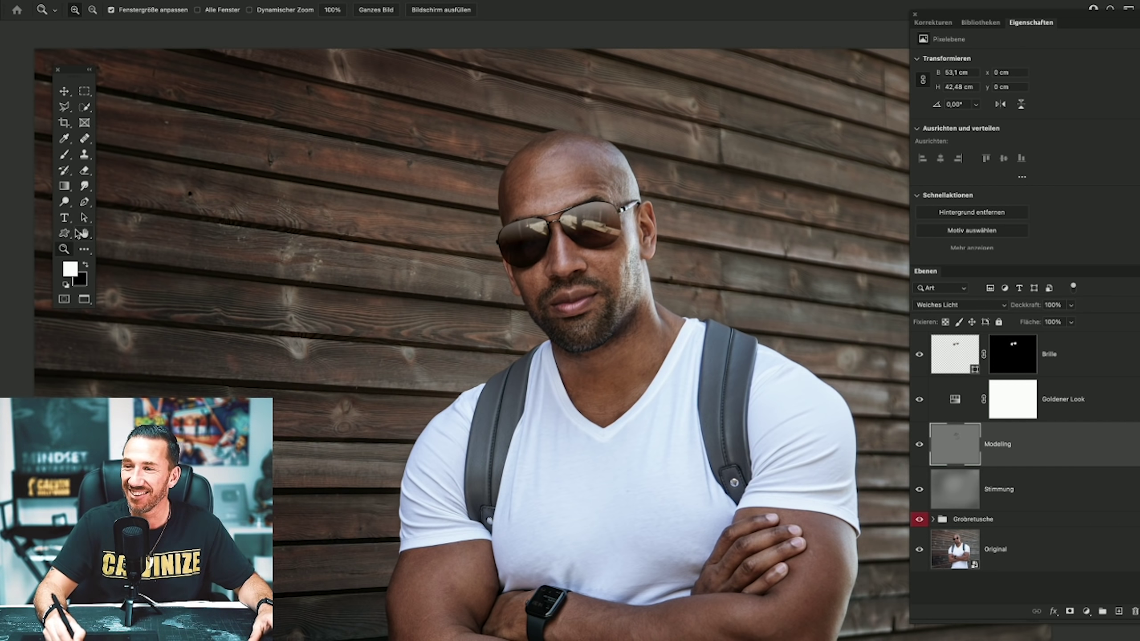
Select the Dodge tool and enlarge its brush to 143 px.
{"action": "left_click", "coordinate": [64, 202]}
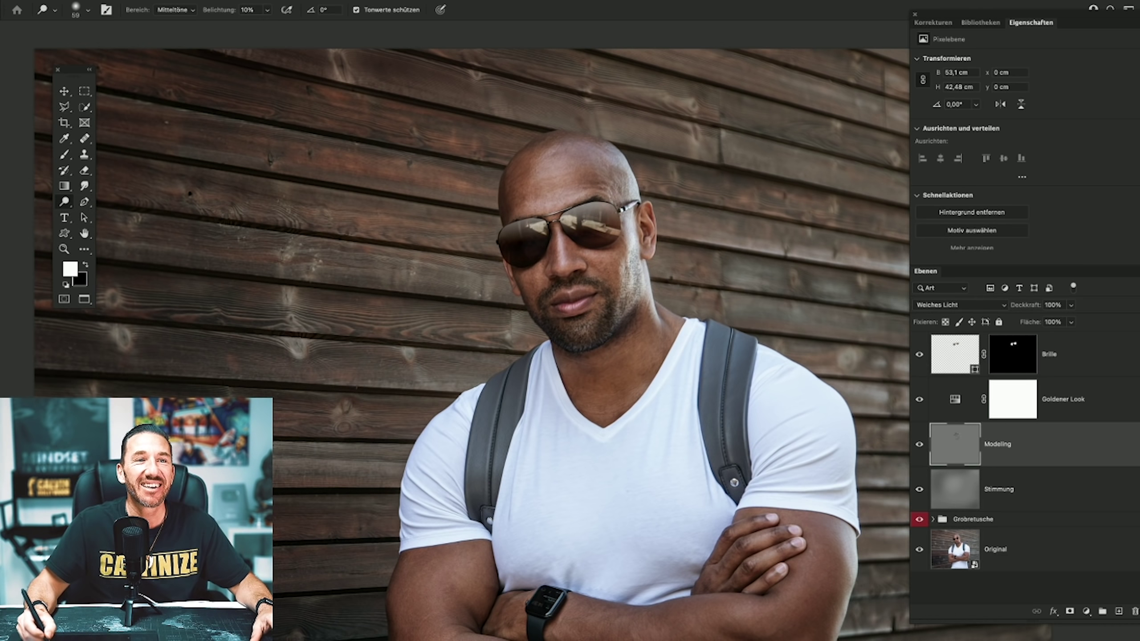
{"action": "right_click", "coordinate": [699, 196]}
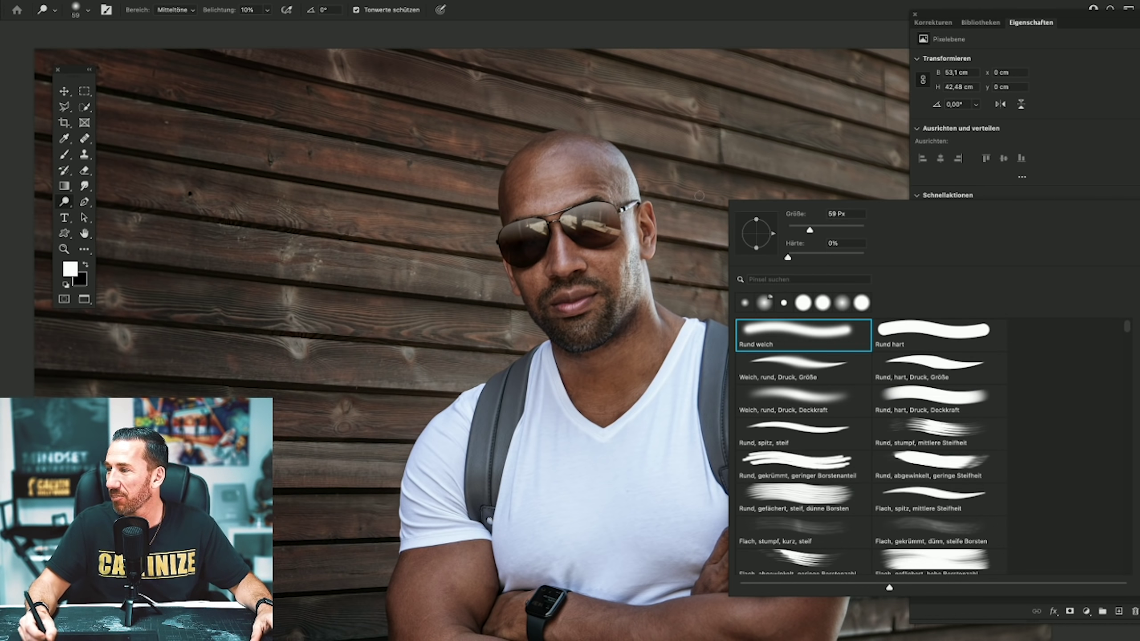
{"action": "left_click_drag", "start_coordinate": [830, 231], "coordinate": [834, 229]}
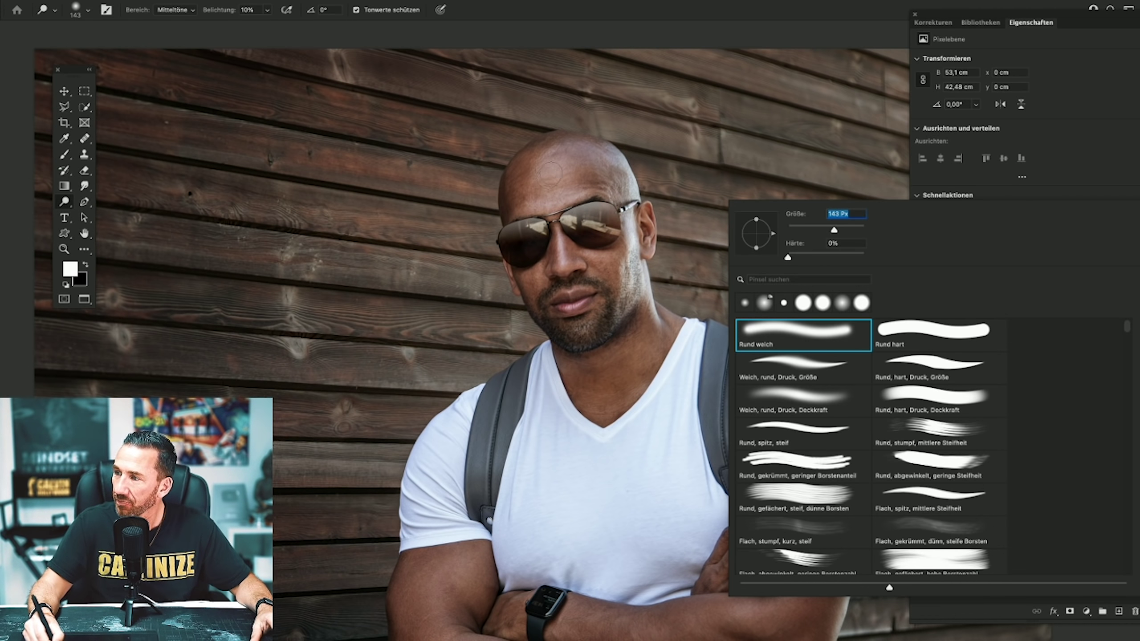
{"action": "key", "text": "Return"}
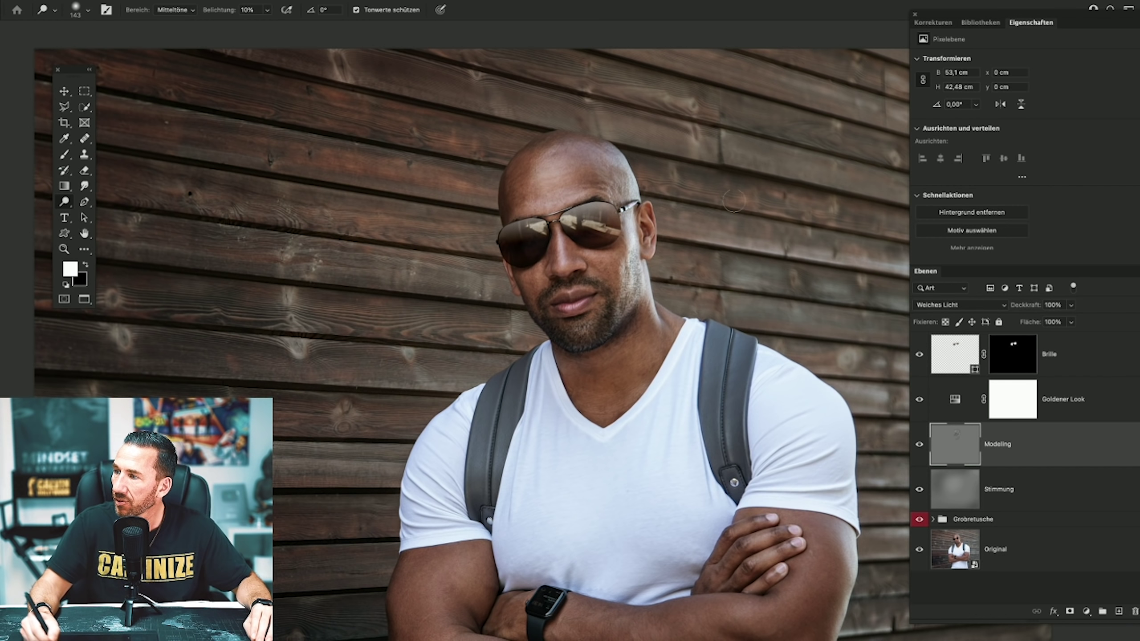
{"action": "left_click", "coordinate": [920, 445]}
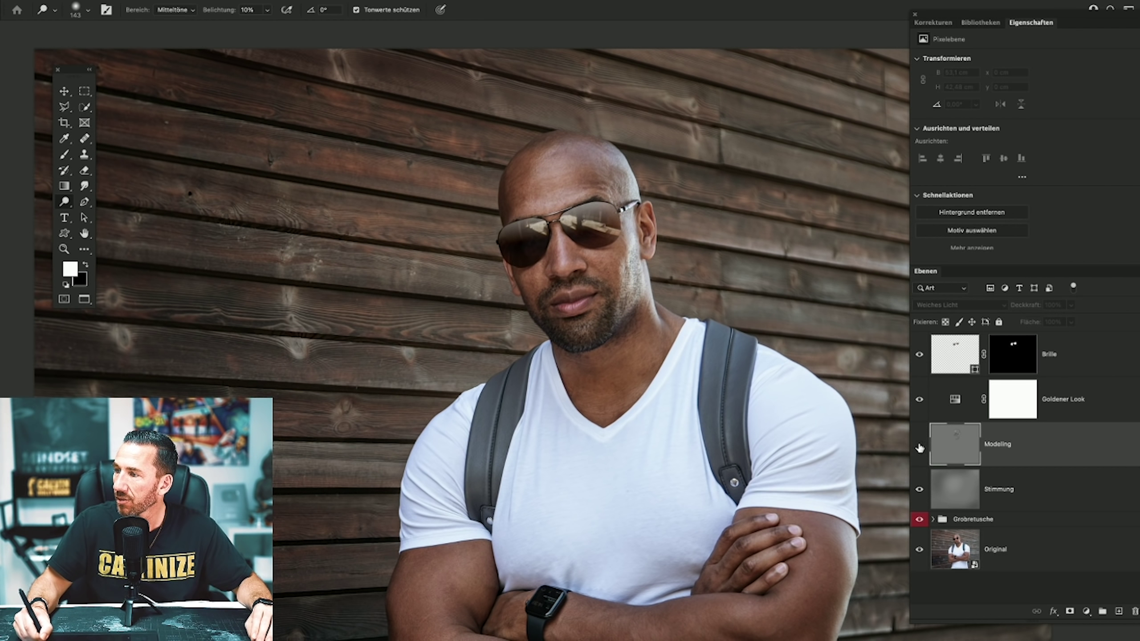
Group Modeling and Stimmung as 'Dodge and burn' and give the group a colour label.
{"action": "left_click", "coordinate": [1027, 491], "text": "shift"}
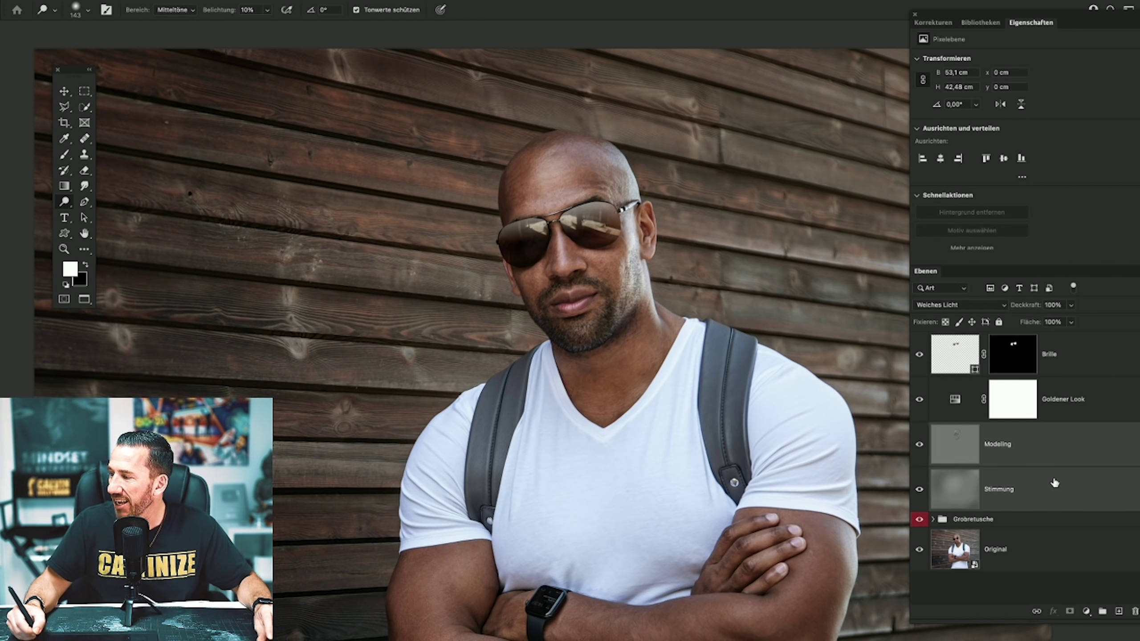
{"action": "left_click", "coordinate": [1103, 613]}
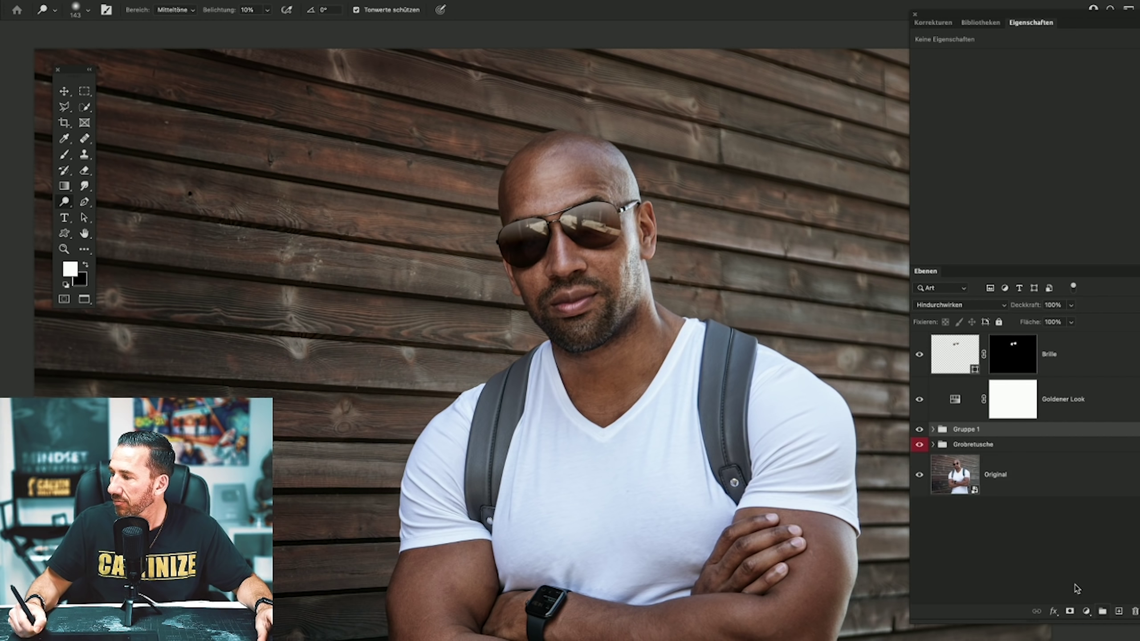
{"action": "double_click", "coordinate": [959, 430]}
{"action": "type", "text": "Dod"}
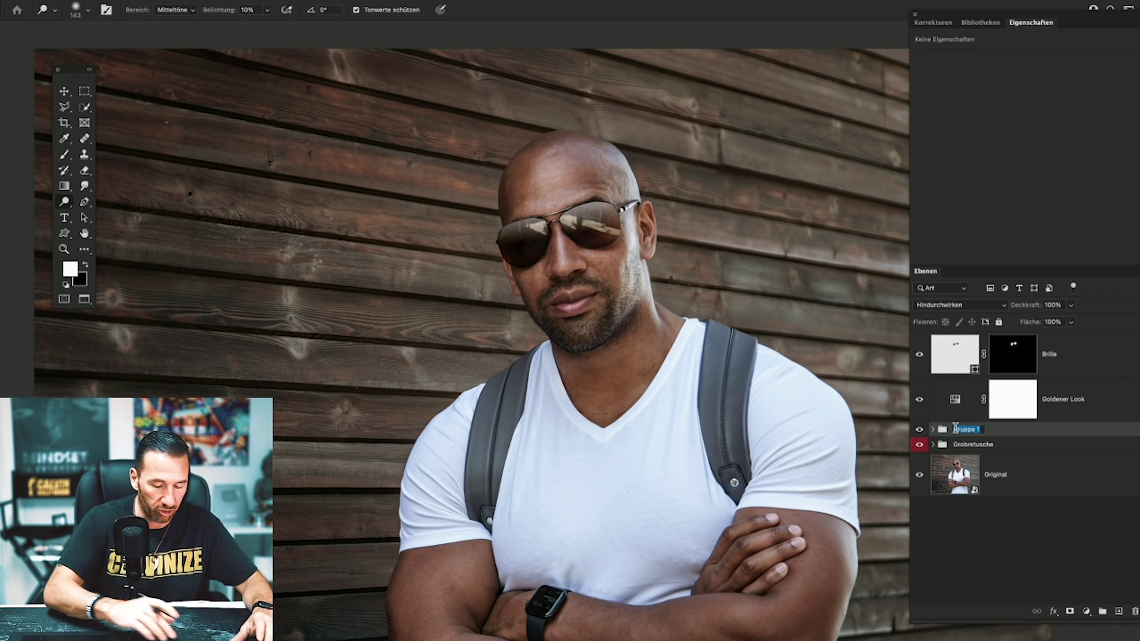
{"action": "type", "text": "ge and burn"}
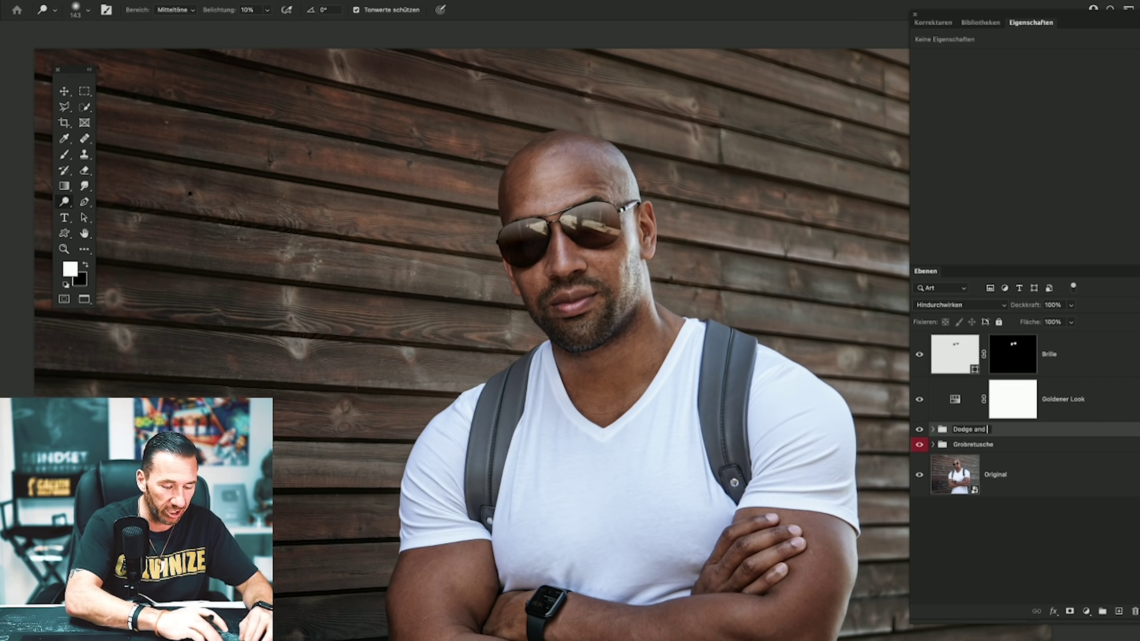
{"action": "key", "text": "Return"}
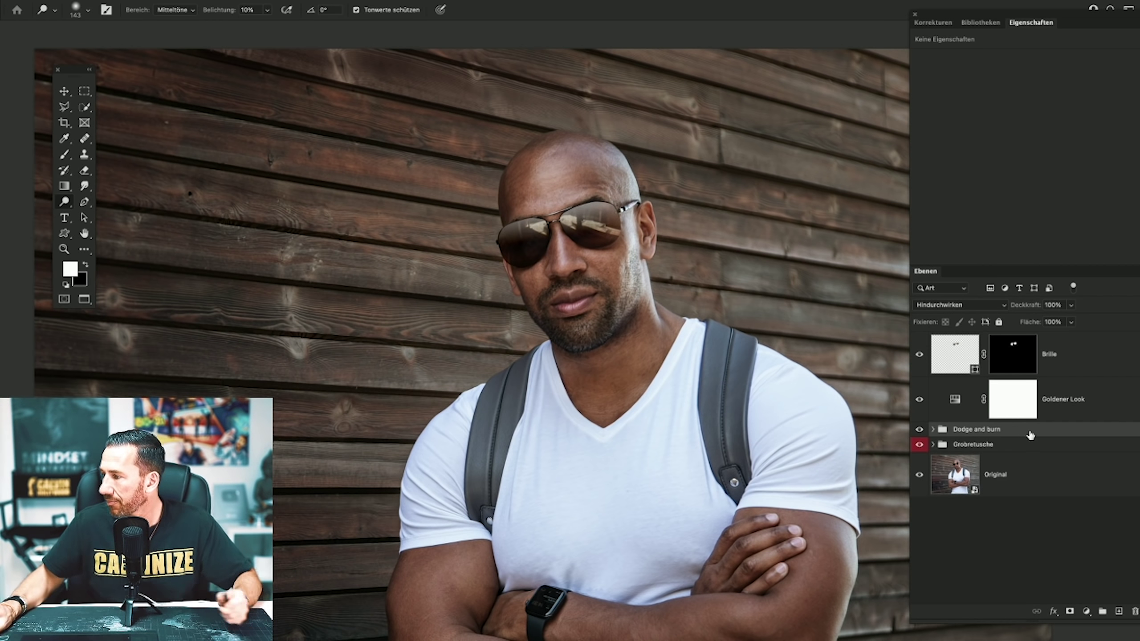
{"action": "right_click", "coordinate": [1004, 434]}
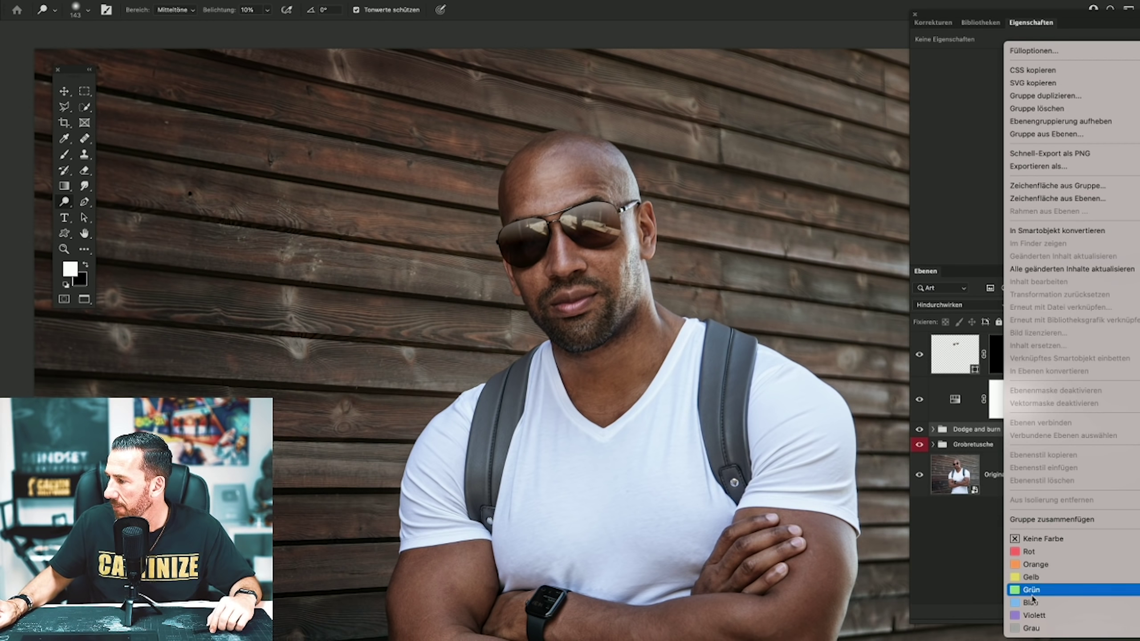
{"action": "left_click", "coordinate": [1033, 628]}
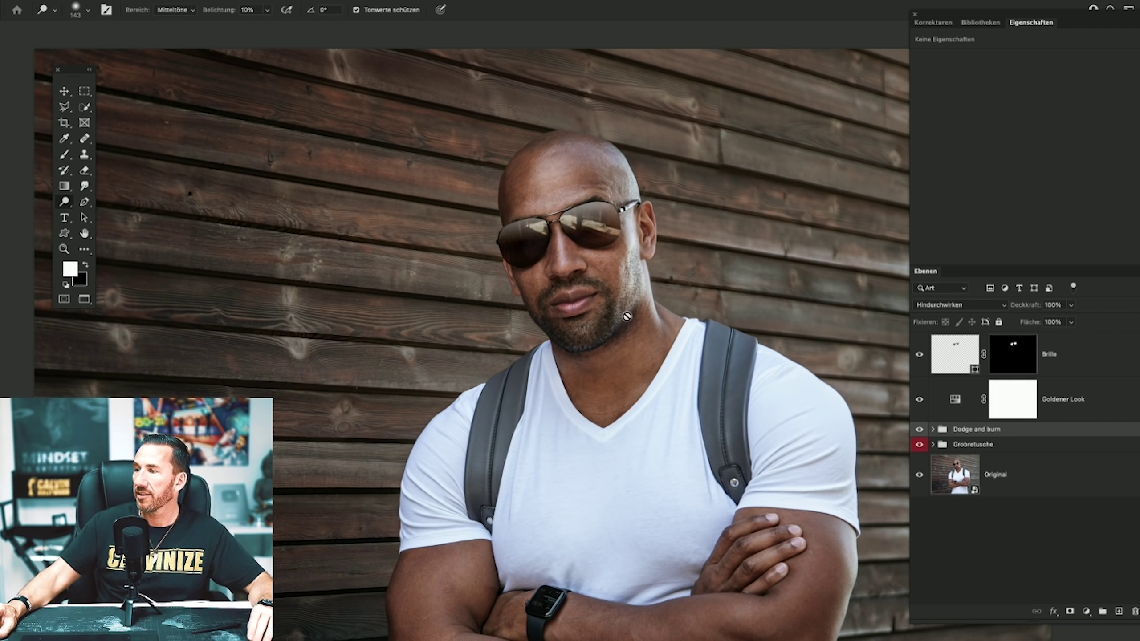
{"action": "left_click", "coordinate": [63, 249]}
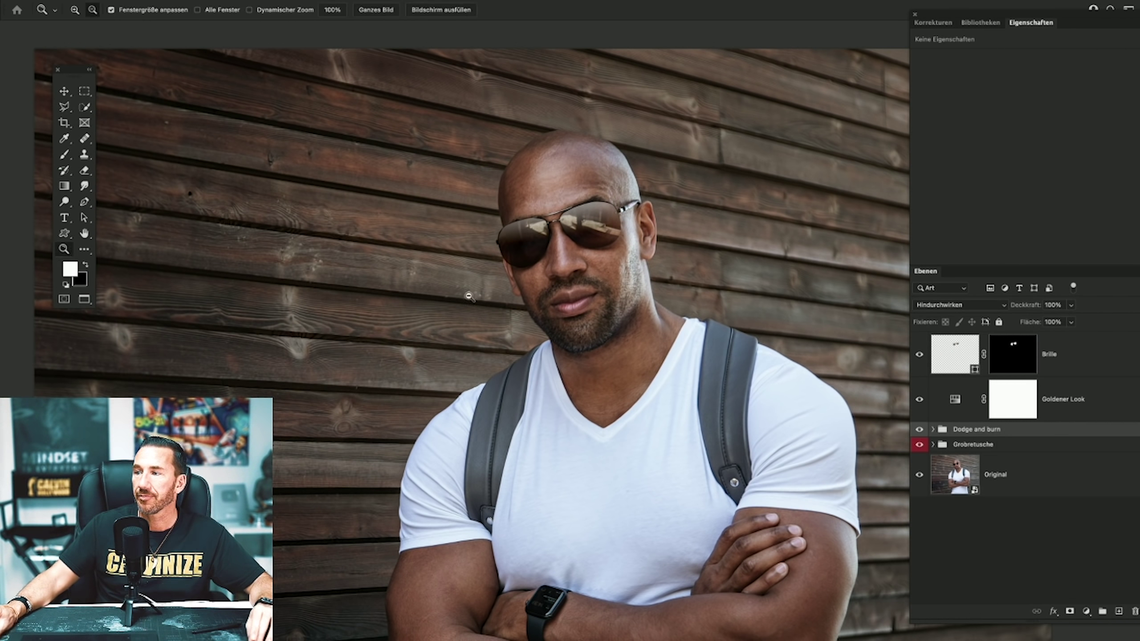
{"action": "key", "text": "ctrl+minus"}
{"action": "mouse_move", "coordinate": [636, 422]}
{"action": "left_mouse_down"}
{"action": "mouse_move", "coordinate": [554, 265]}
{"action": "mouse_move", "coordinate": [560, 315]}
{"action": "left_mouse_up"}
{"action": "left_click", "coordinate": [918, 429]}
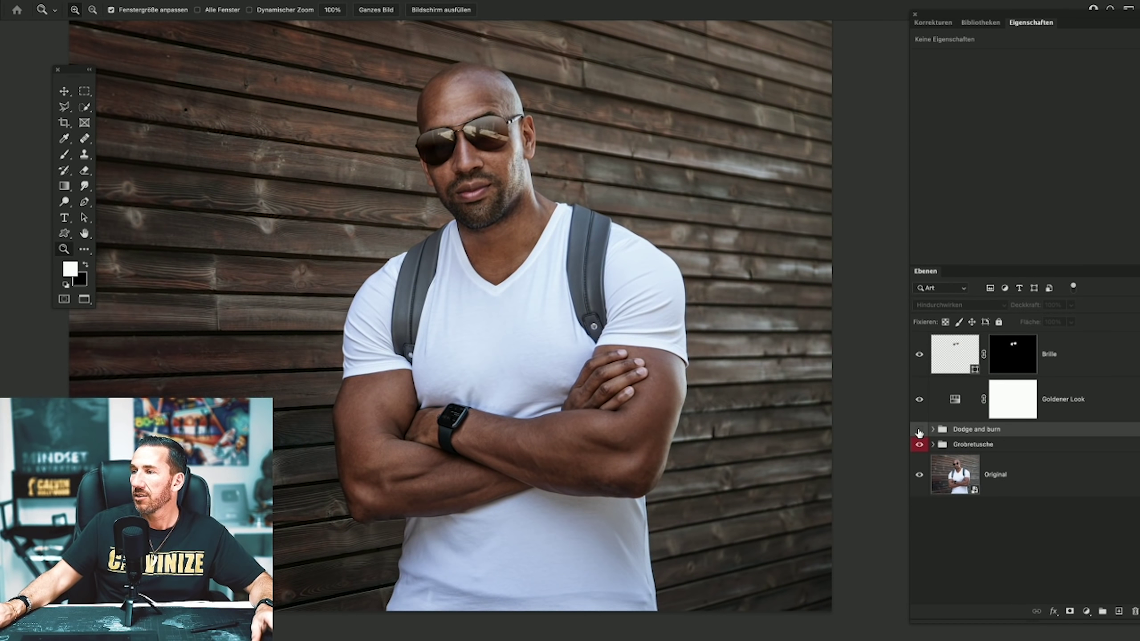
{"action": "left_click", "coordinate": [918, 430]}
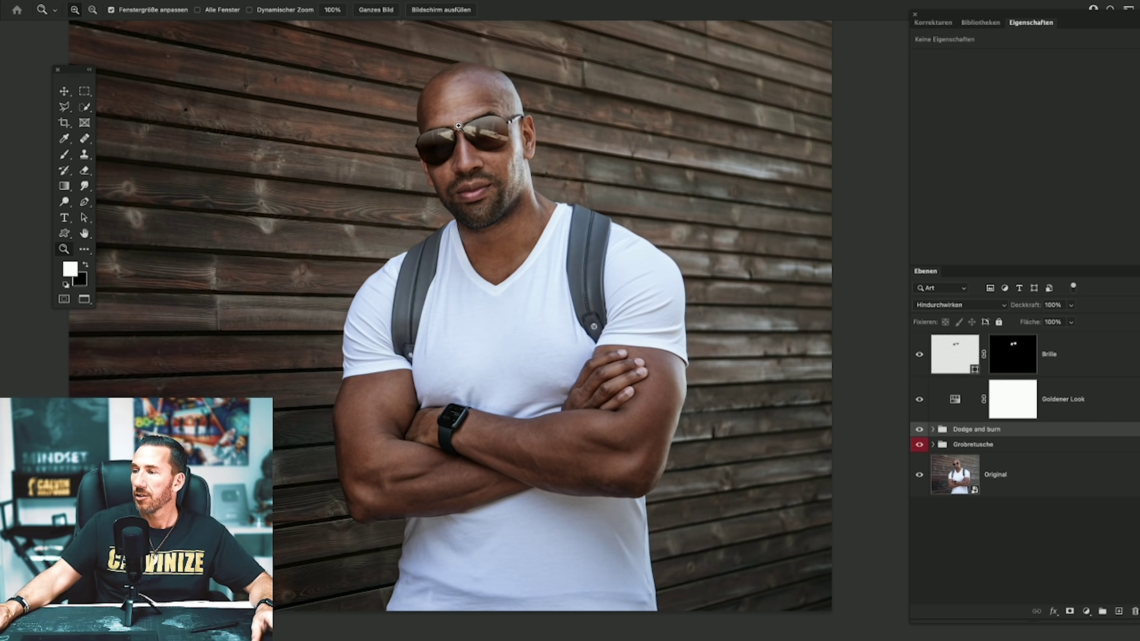
{"action": "left_click", "coordinate": [477, 166]}
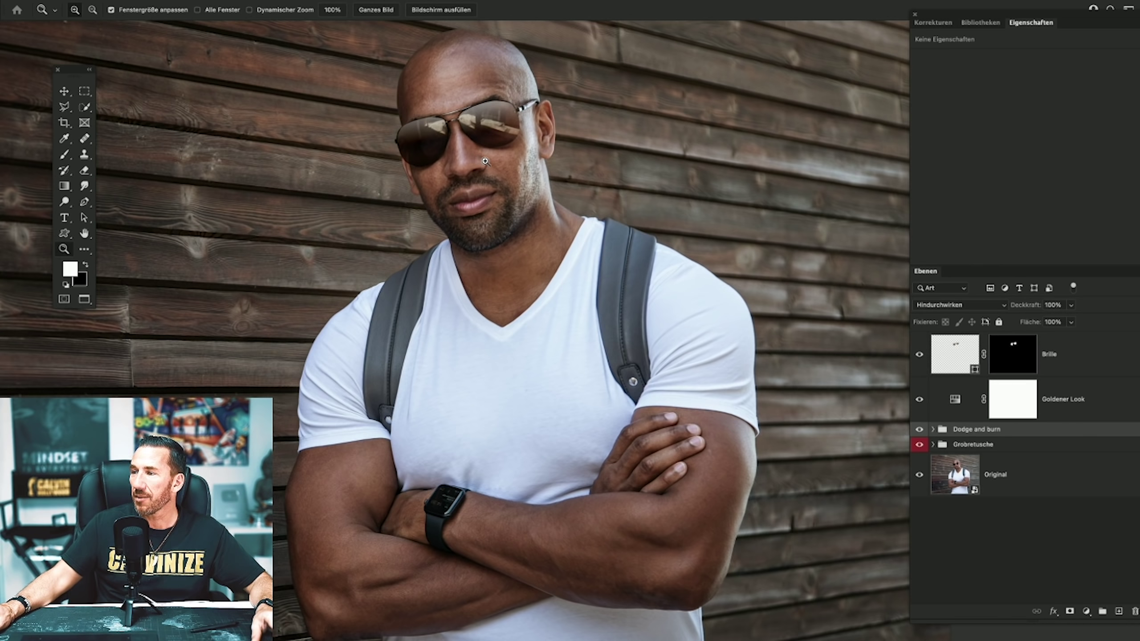
{"action": "left_click", "coordinate": [933, 431]}
View the Modeling layer solo, restore the other layers, and select the Dodge tool.
{"action": "left_click", "coordinate": [938, 461]}
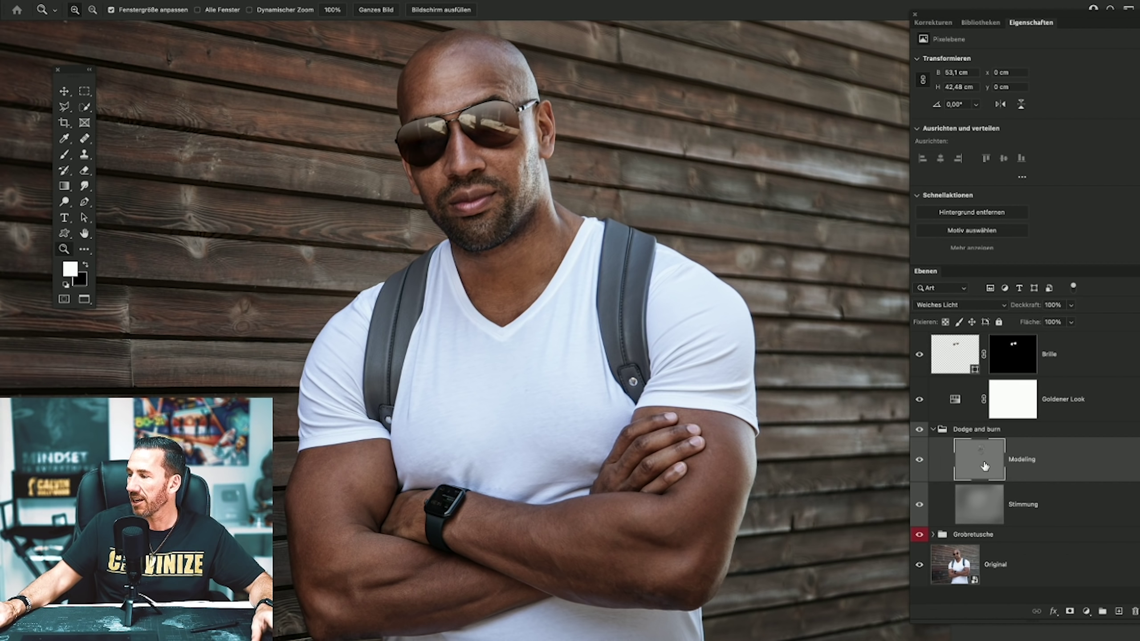
{"action": "left_click", "coordinate": [919, 461], "text": "alt"}
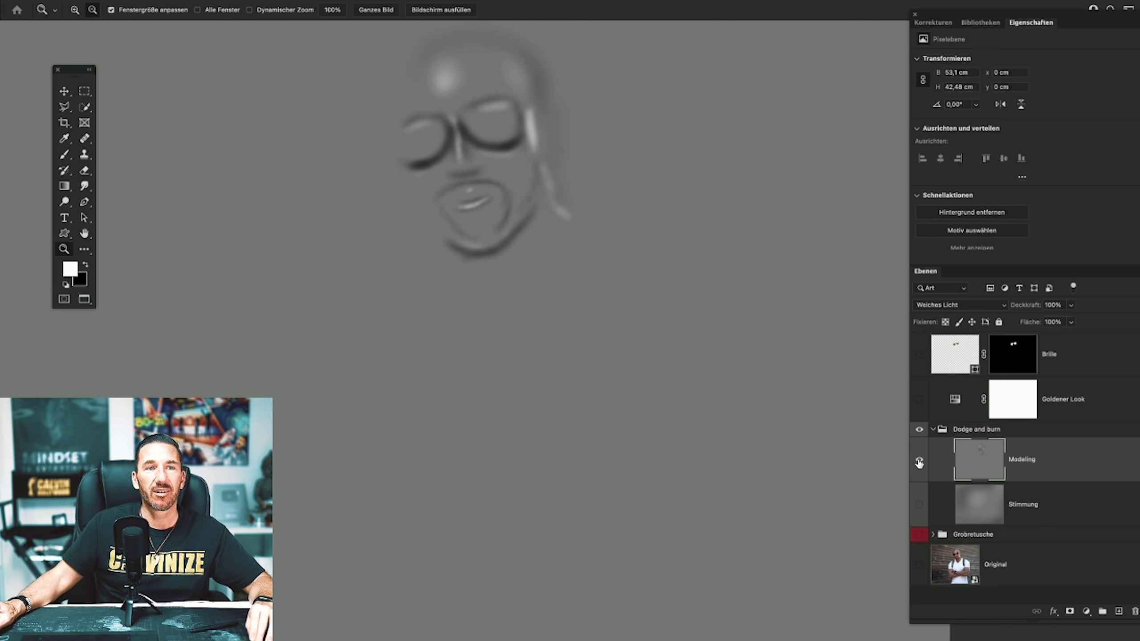
{"action": "left_click", "coordinate": [919, 461], "text": "alt"}
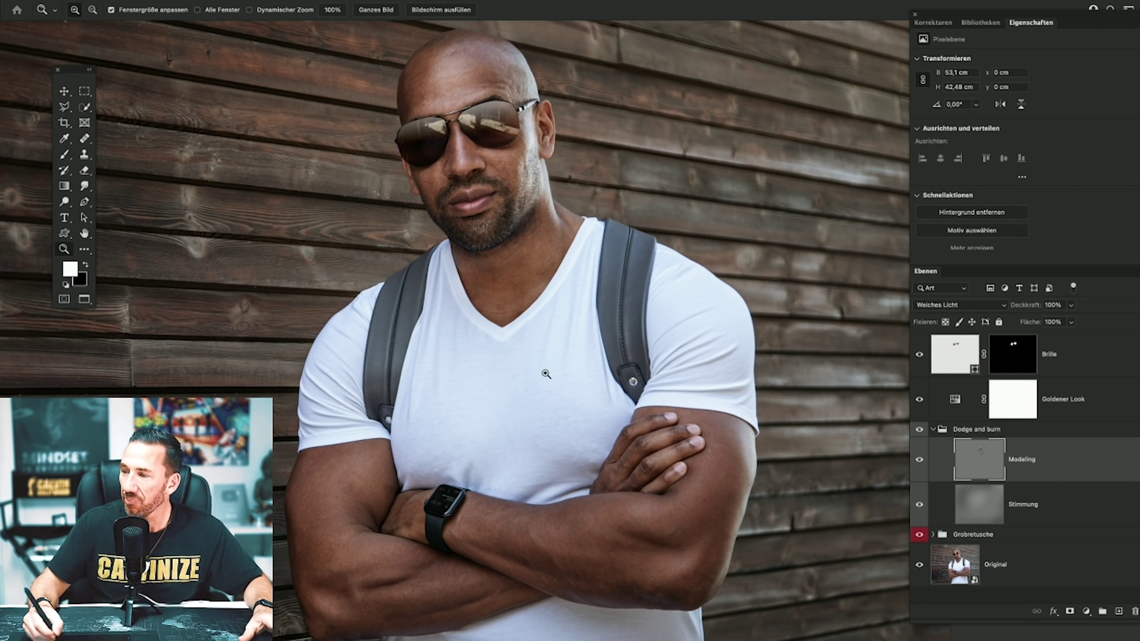
{"action": "left_click", "coordinate": [64, 201]}
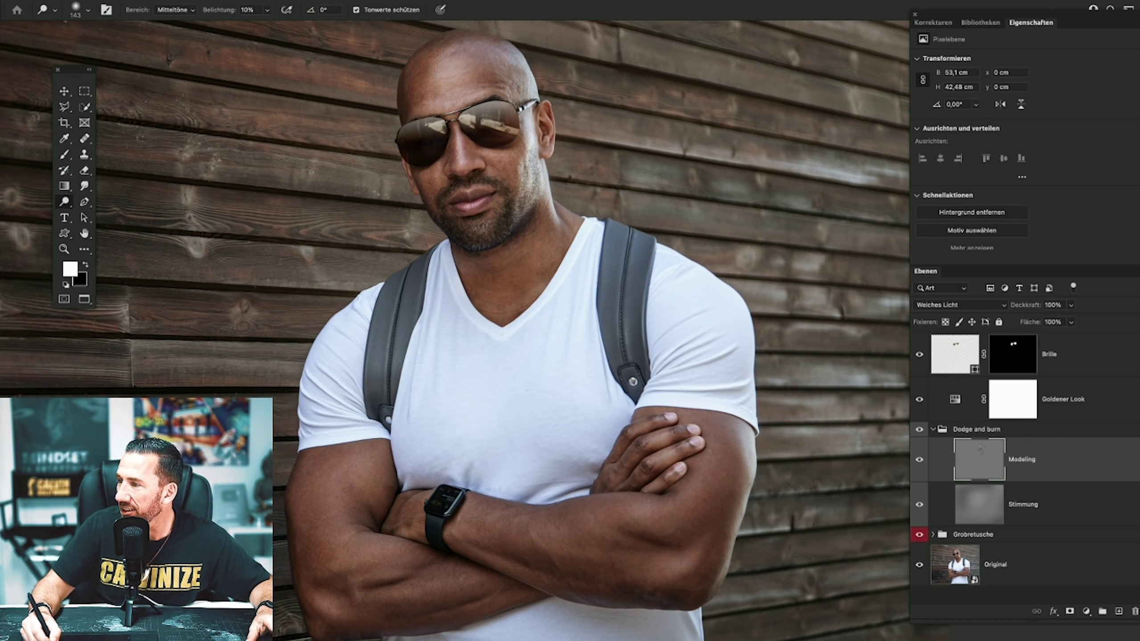
Pan and zoom in on the shoulder strap edge.
{"action": "left_click_drag", "start_coordinate": [669, 312], "coordinate": [588, 371]}
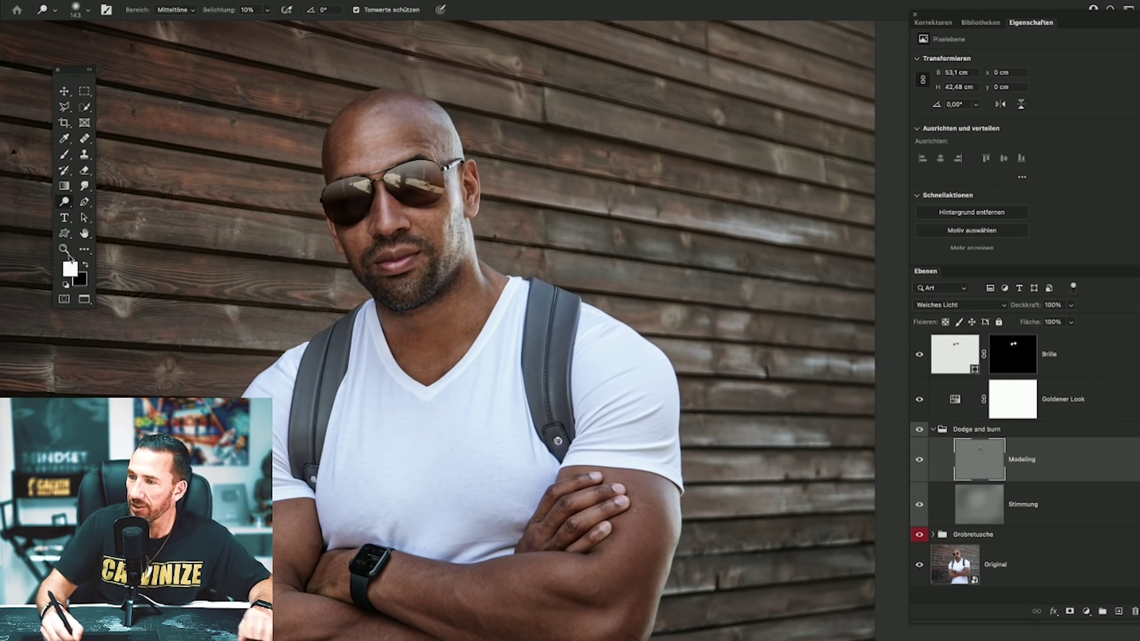
{"action": "key", "text": "z"}
{"action": "left_click", "coordinate": [574, 353]}
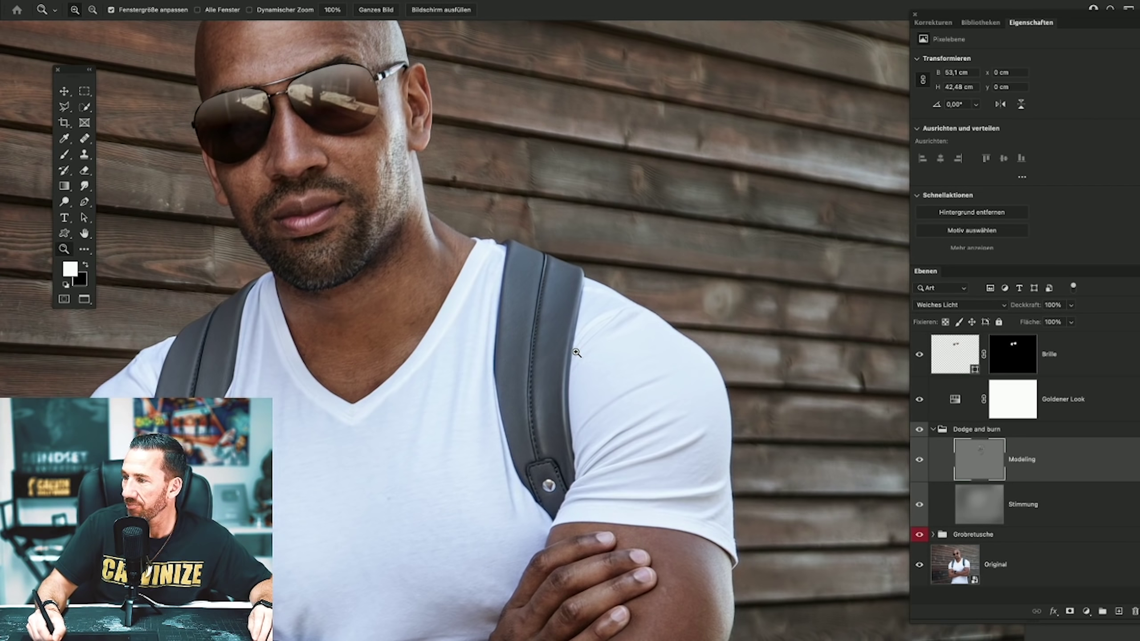
{"action": "left_click", "coordinate": [568, 341]}
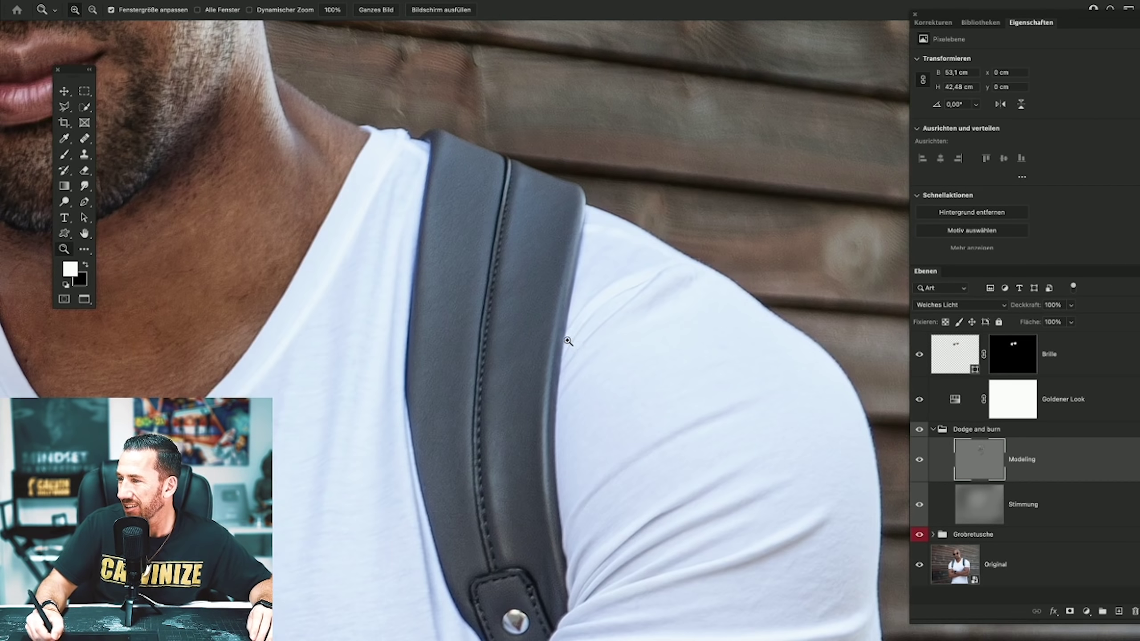
{"action": "left_click", "coordinate": [581, 305], "text": "alt"}
Return to the Dodge tool and reduce its brush to 86 px.
{"action": "left_click", "coordinate": [62, 203]}
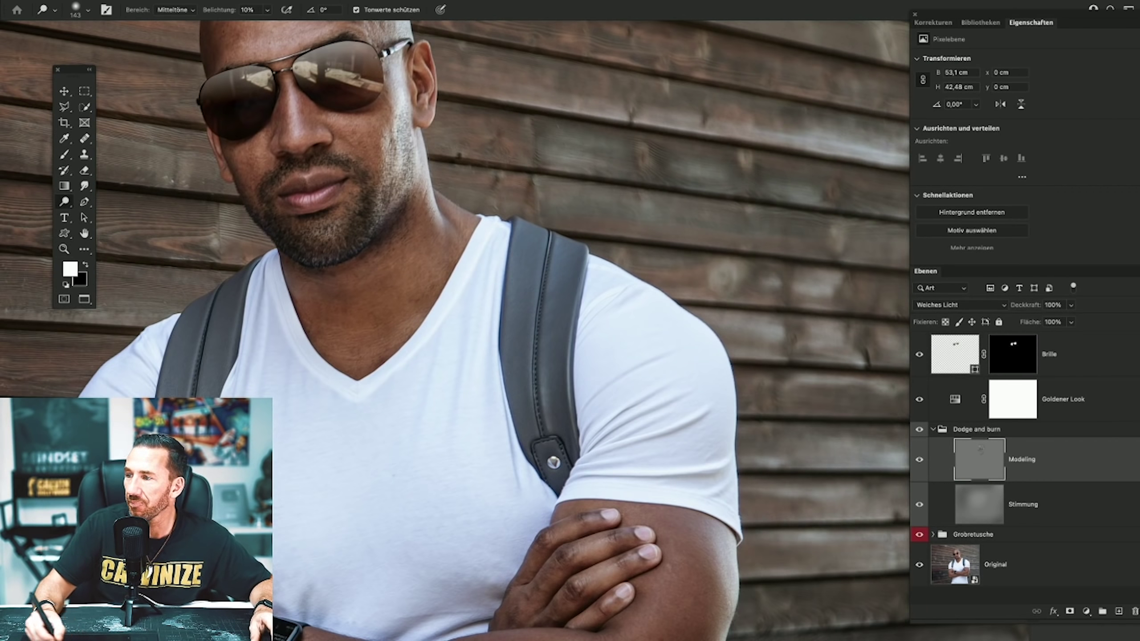
{"action": "right_click", "coordinate": [593, 285]}
{"action": "left_click", "coordinate": [667, 274]}
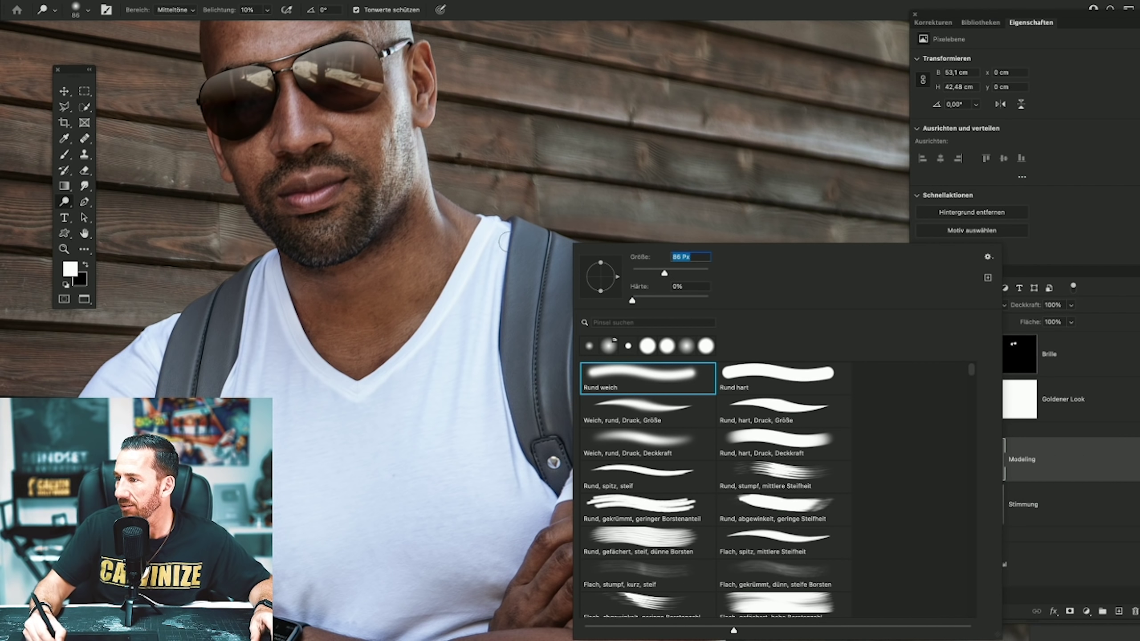
{"action": "key", "text": "Return"}
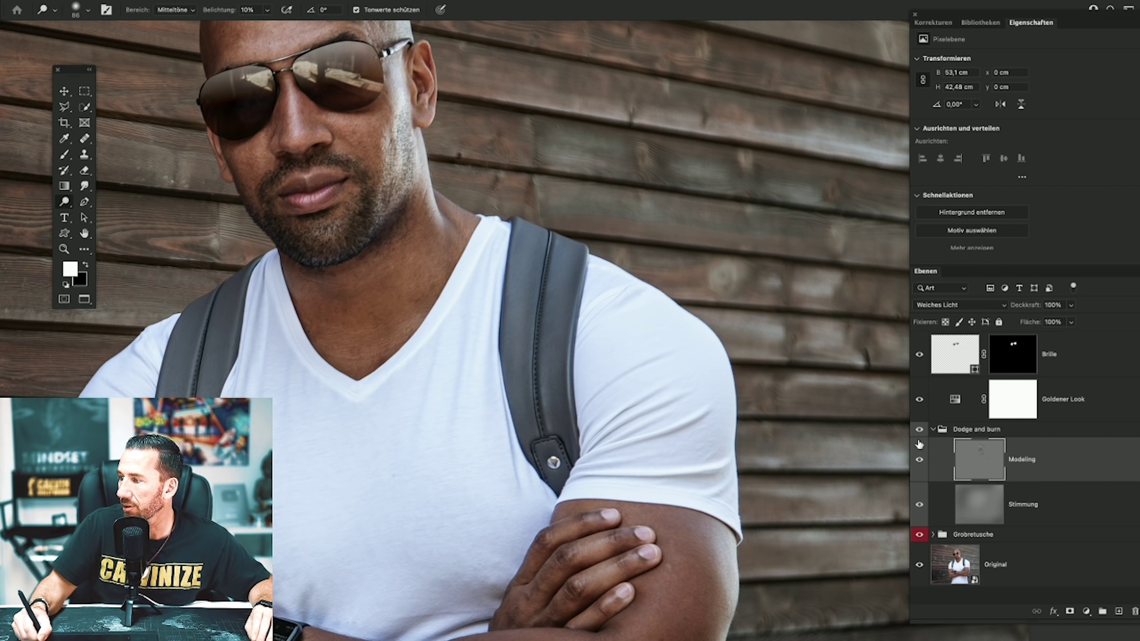
Compare the portrait with the Modeling layer hidden and shown.
{"action": "left_click", "coordinate": [920, 459]}
{"action": "left_click", "coordinate": [920, 459]}
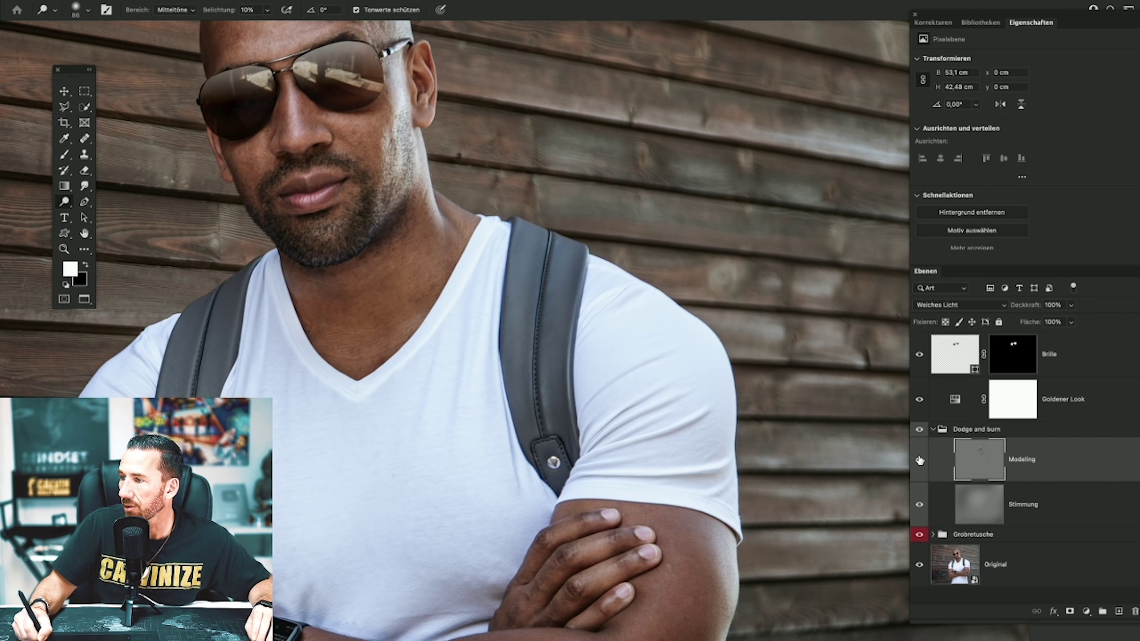
{"action": "left_click", "coordinate": [919, 461]}
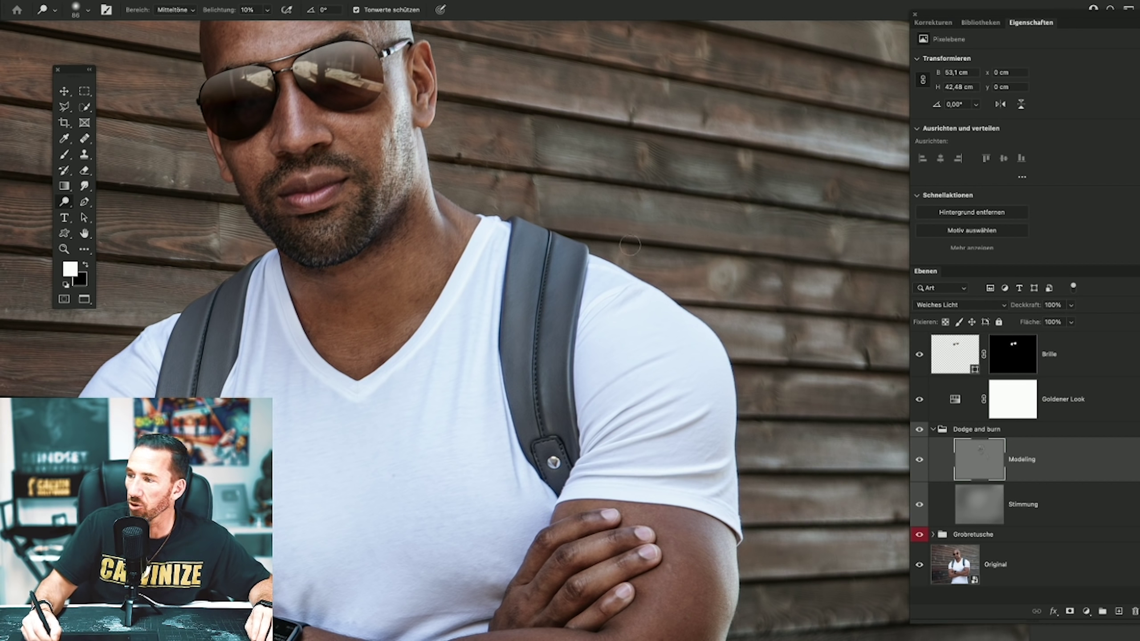
Set the dodge brush to 60 px and toggle the Modeling layer to compare the shading.
{"action": "right_click", "coordinate": [277, 302]}
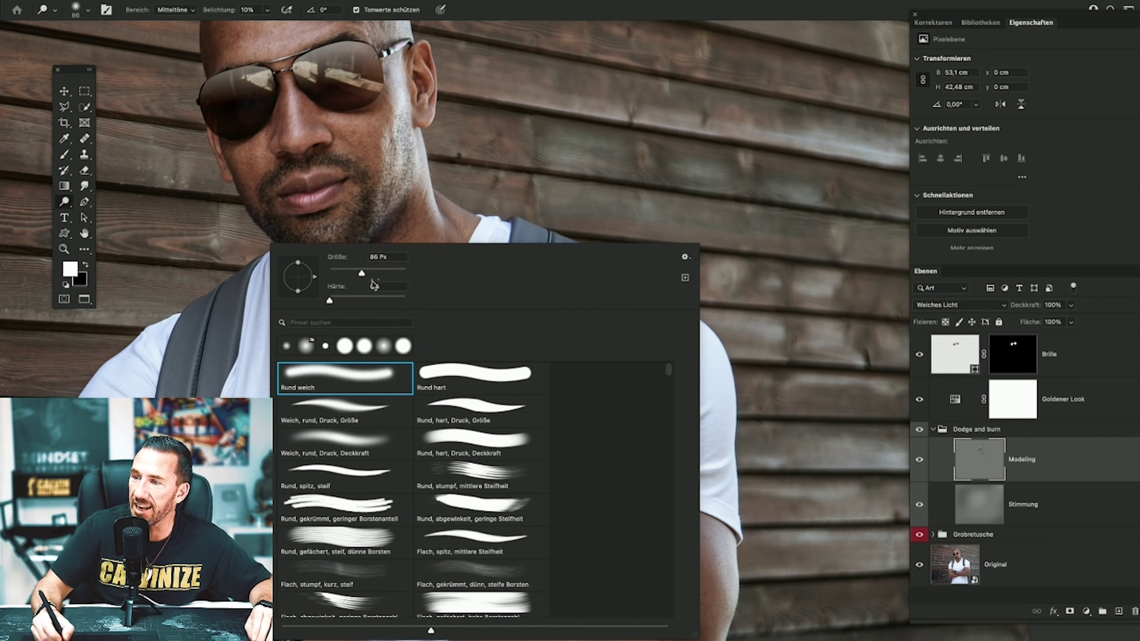
{"action": "left_click_drag", "start_coordinate": [355, 271], "coordinate": [345, 271]}
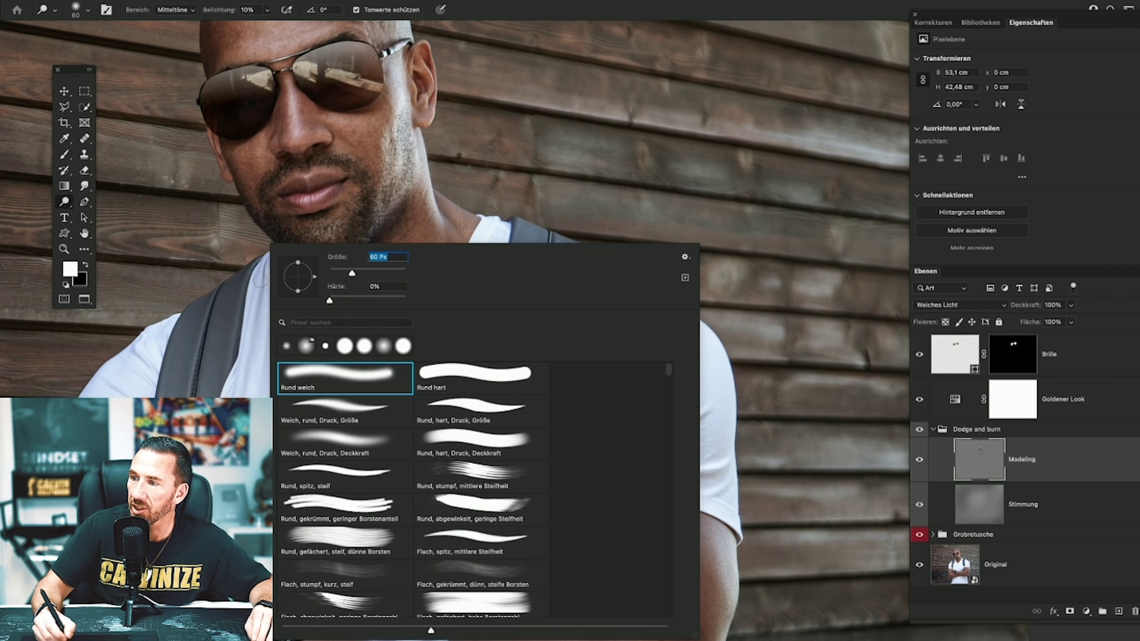
{"action": "left_click", "coordinate": [234, 285]}
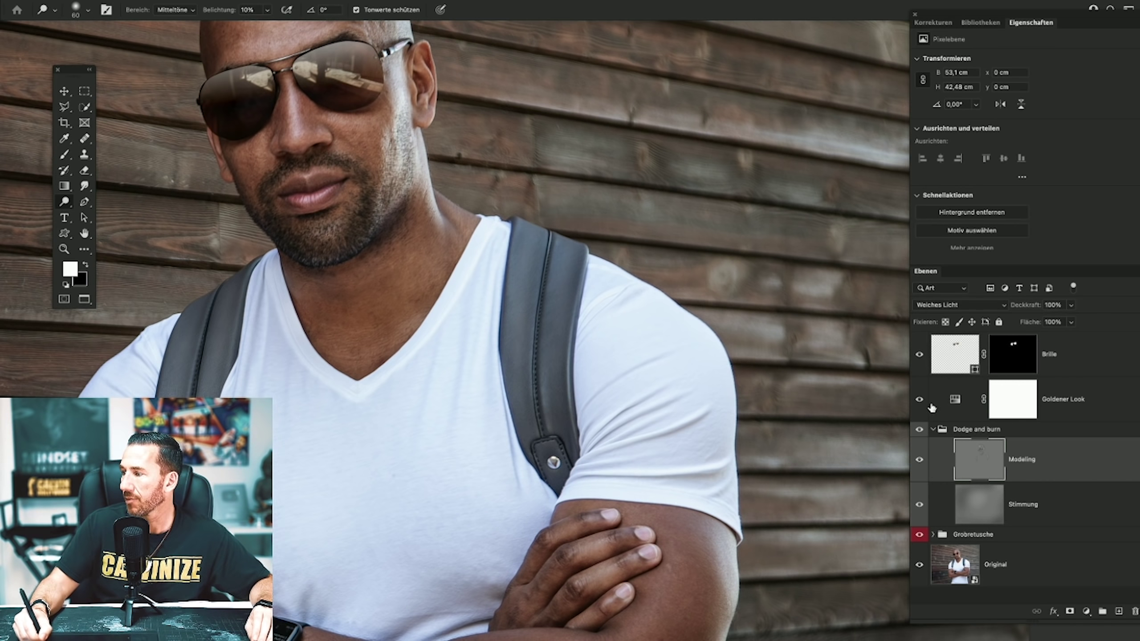
{"action": "left_click", "coordinate": [919, 460]}
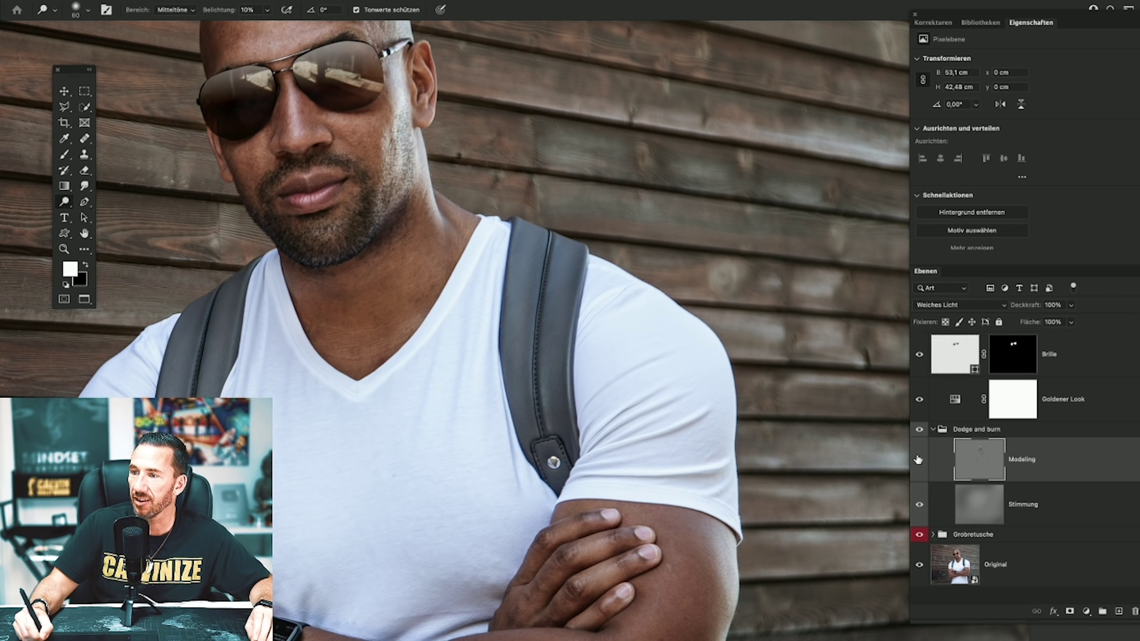
{"action": "left_click", "coordinate": [919, 460]}
{"action": "left_click", "coordinate": [919, 461]}
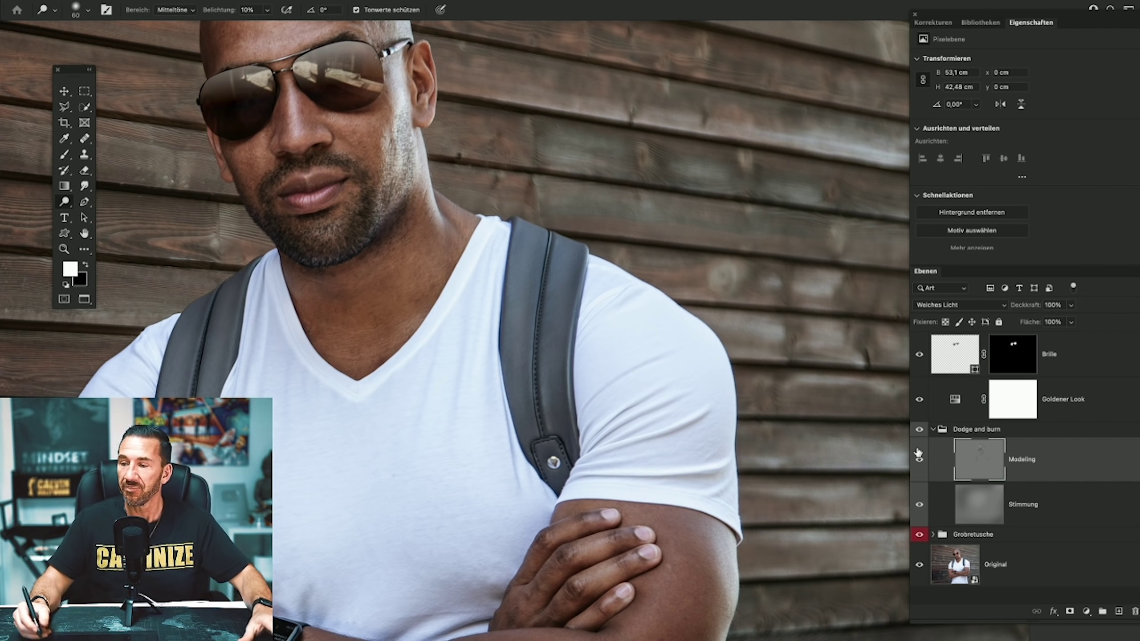
Pan down to the chest and arms and enlarge the dodge brush to 175 px.
{"action": "mouse_move", "coordinate": [505, 418]}
{"action": "left_mouse_down"}
{"action": "mouse_move", "coordinate": [540, 243]}
{"action": "mouse_move", "coordinate": [521, 251]}
{"action": "left_mouse_up"}
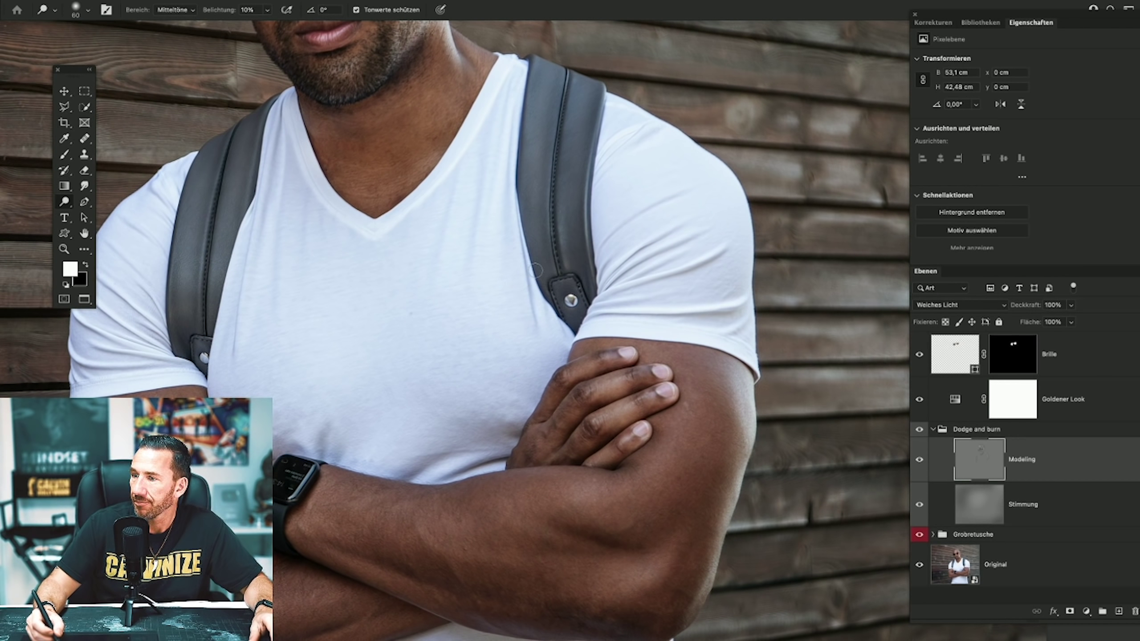
{"action": "mouse_move", "coordinate": [455, 408]}
{"action": "left_mouse_down"}
{"action": "mouse_move", "coordinate": [445, 352]}
{"action": "mouse_move", "coordinate": [498, 400]}
{"action": "mouse_move", "coordinate": [498, 341]}
{"action": "mouse_move", "coordinate": [555, 316]}
{"action": "left_mouse_up"}
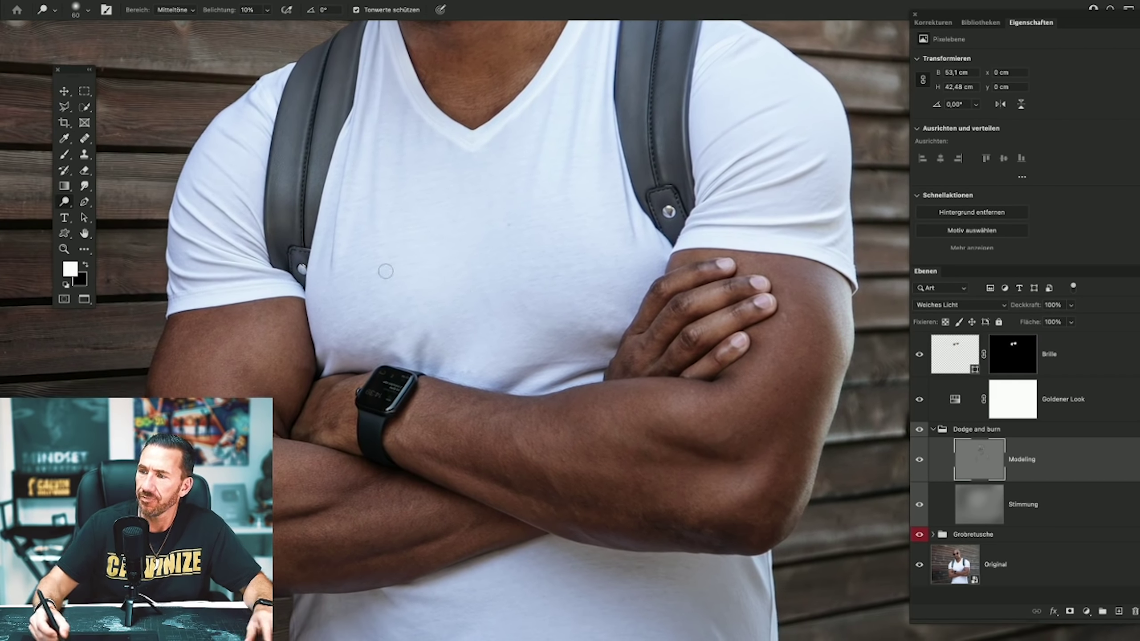
{"action": "right_click", "coordinate": [463, 232]}
{"action": "left_click_drag", "start_coordinate": [422, 270], "coordinate": [447, 270]}
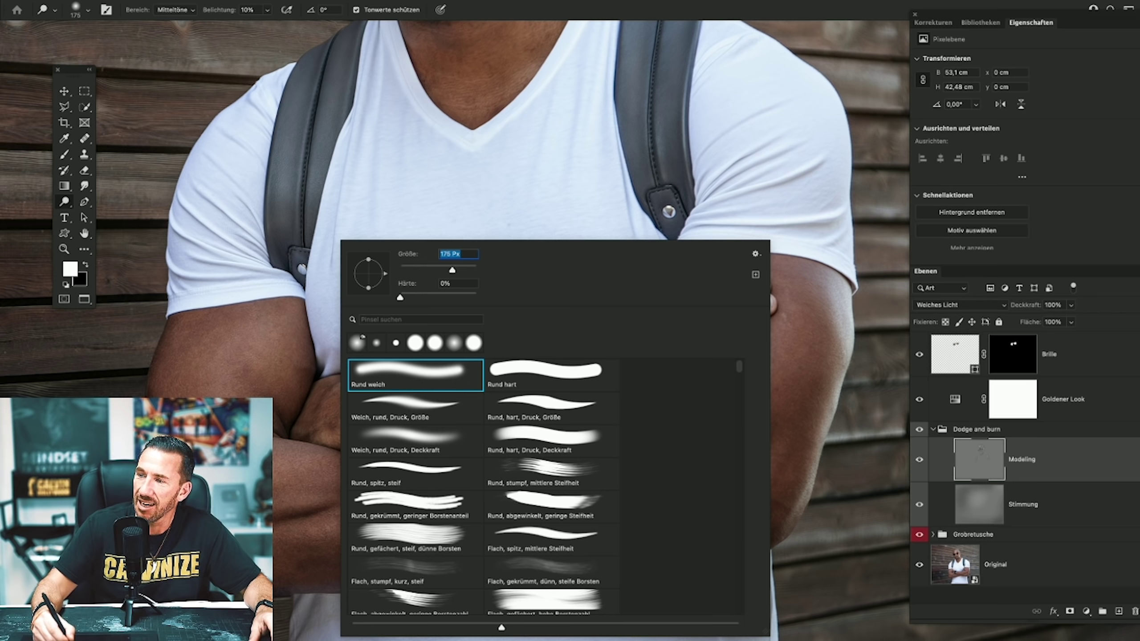
{"action": "key", "text": "Return"}
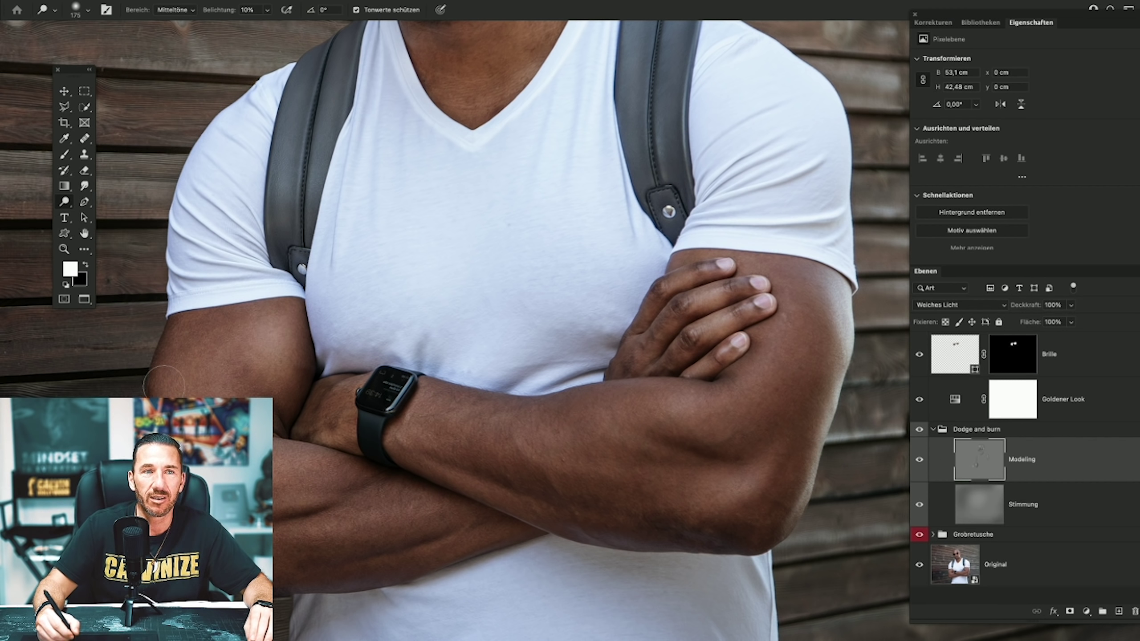
{"action": "left_click", "coordinate": [919, 460]}
{"action": "left_click", "coordinate": [920, 459]}
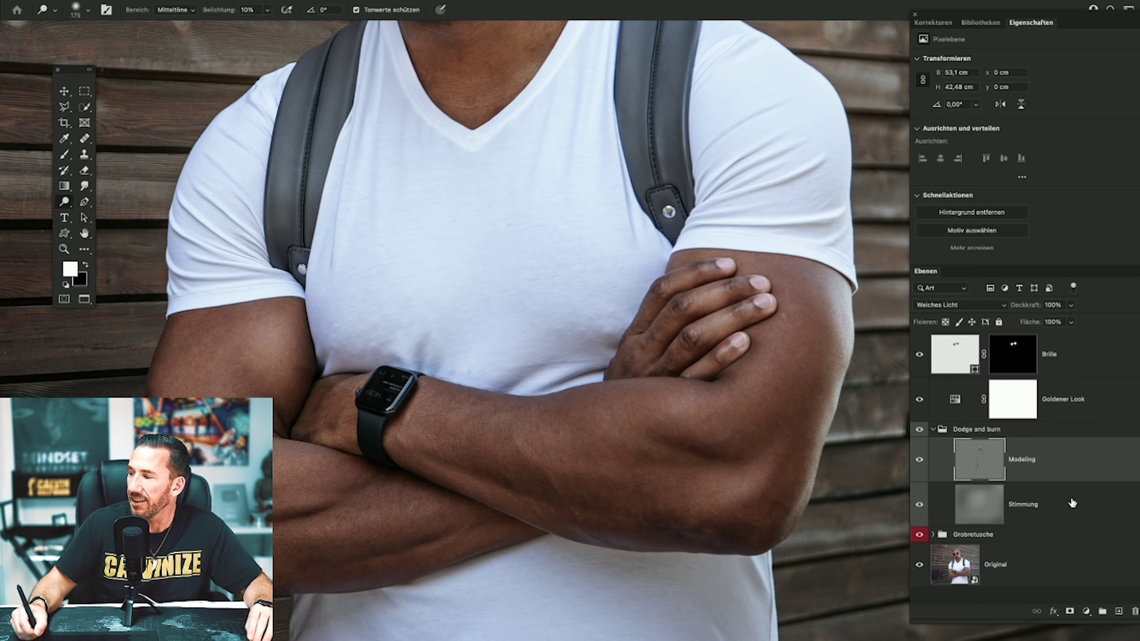
{"action": "left_click", "coordinate": [919, 461], "text": "alt"}
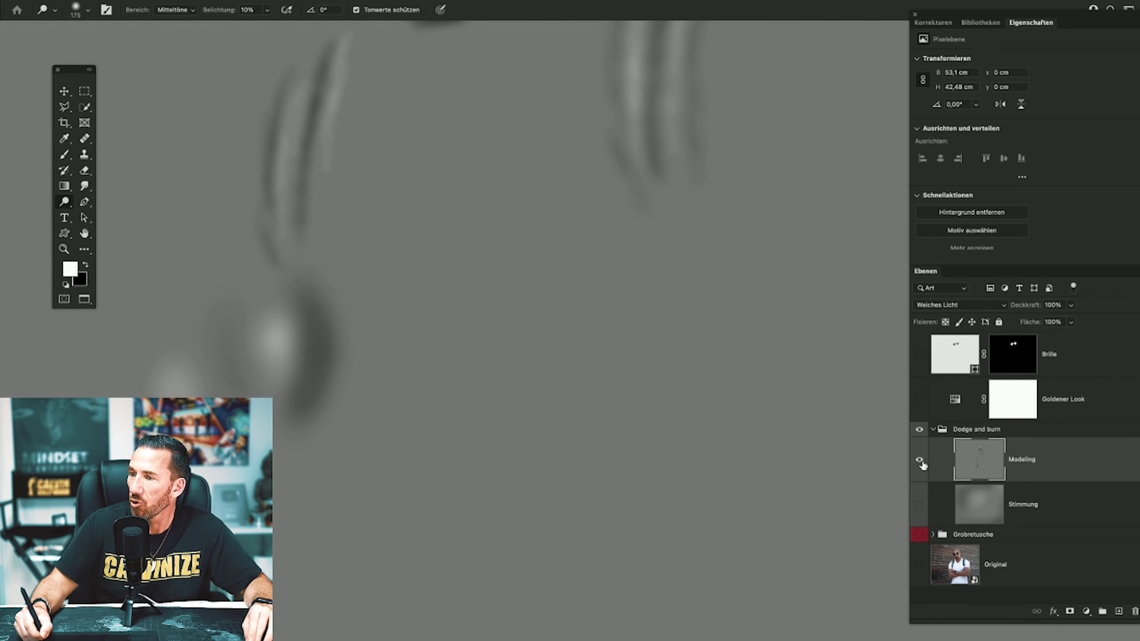
{"action": "left_click", "coordinate": [920, 461], "text": "alt"}
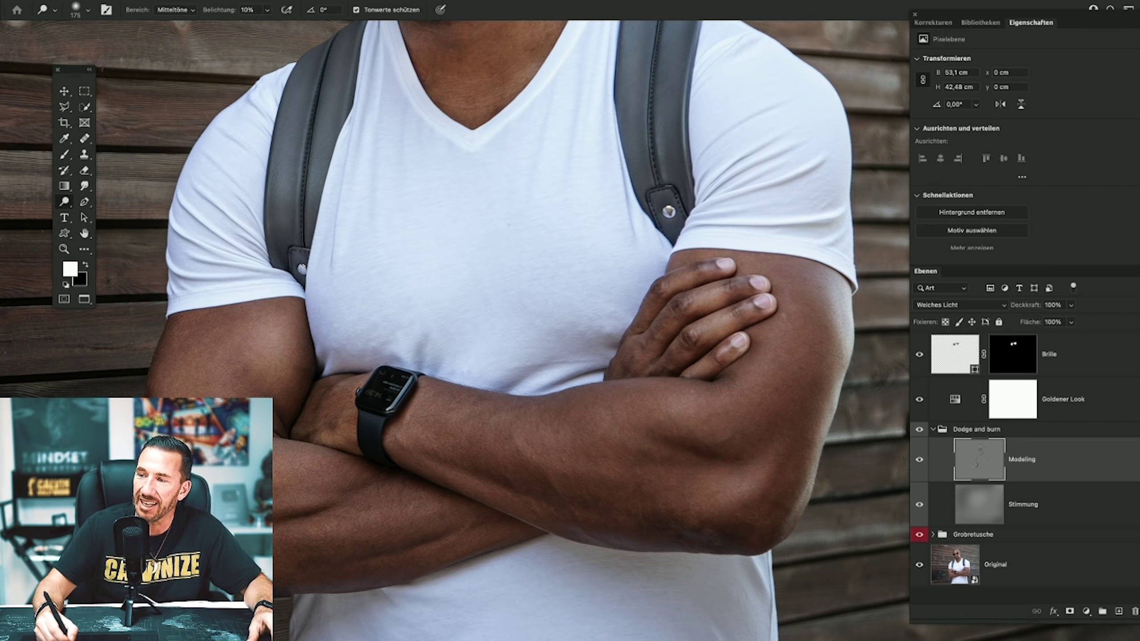
{"action": "left_click_drag", "start_coordinate": [283, 304], "coordinate": [401, 273]}
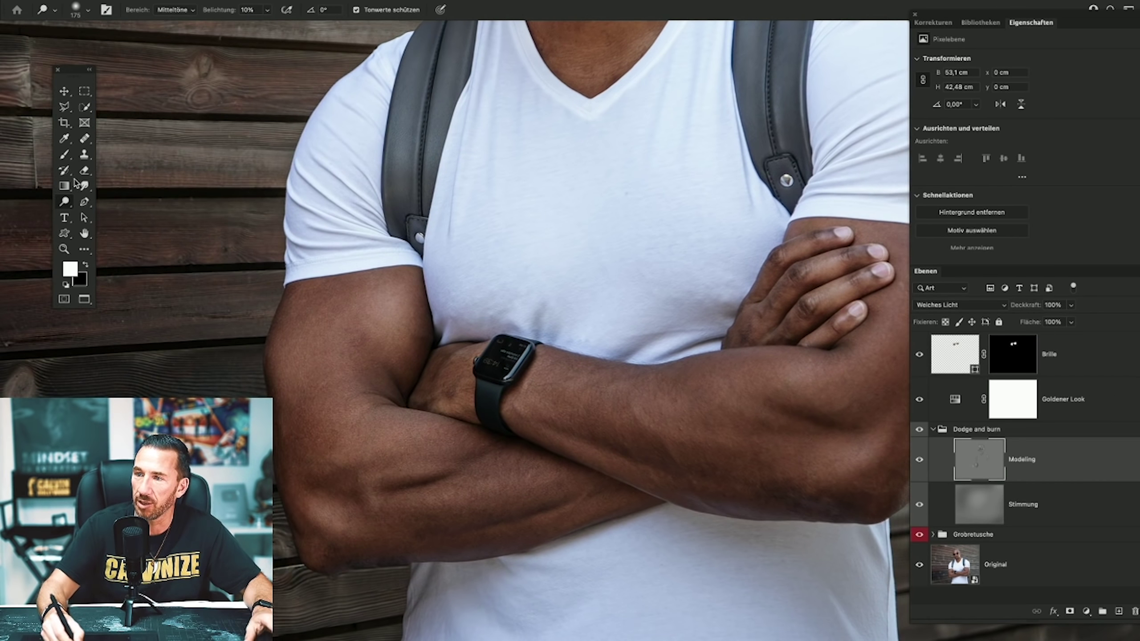
{"action": "right_click", "coordinate": [401, 244]}
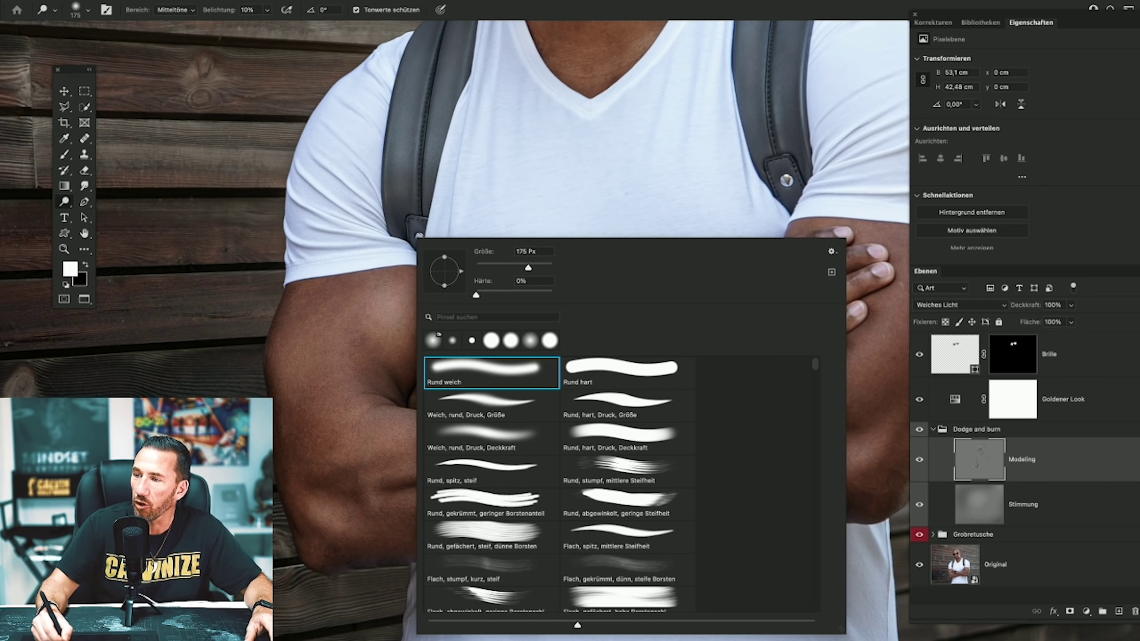
{"action": "key", "text": "Escape"}
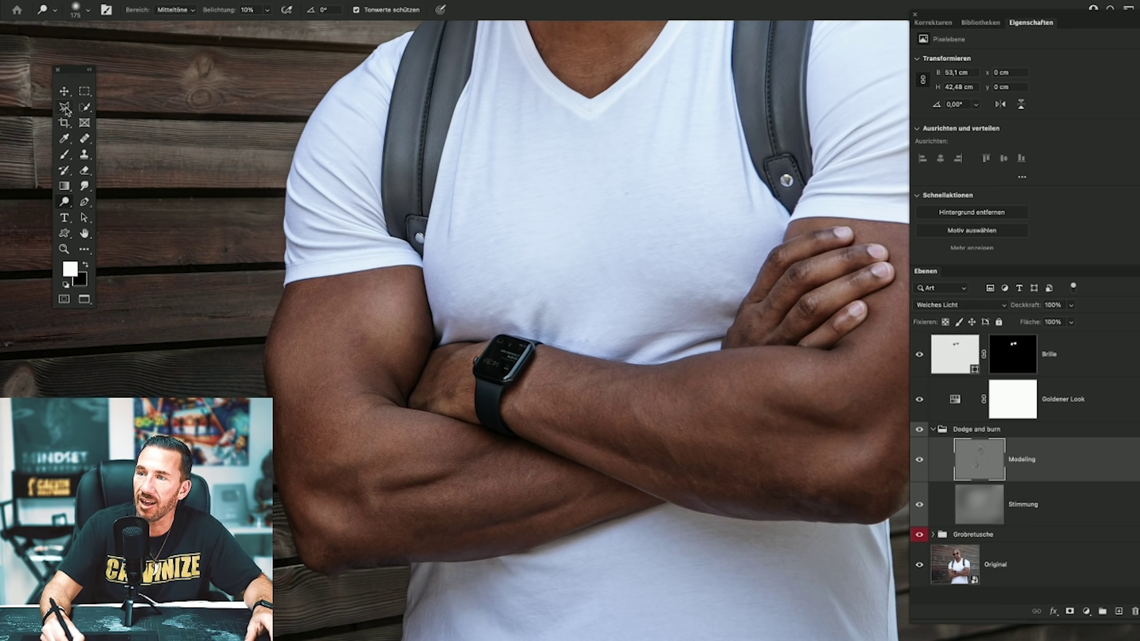
Lasso a 30 px feathered selection around the left elbow and forearm.
{"action": "left_click", "coordinate": [68, 107]}
{"action": "left_click", "coordinate": [121, 108]}
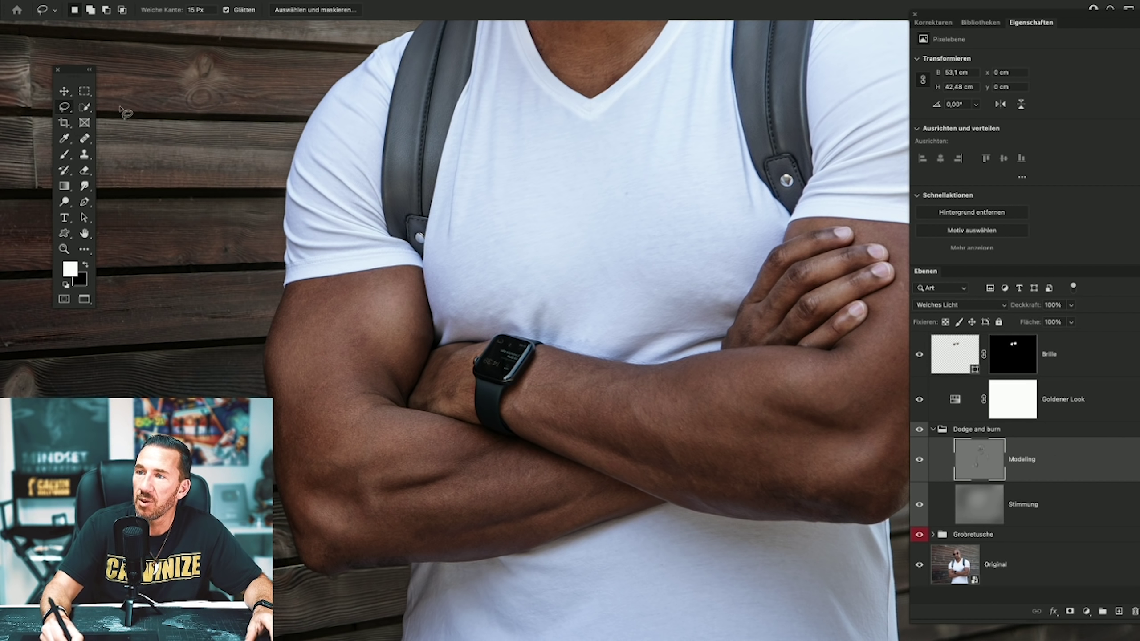
{"action": "type", "text": "30"}
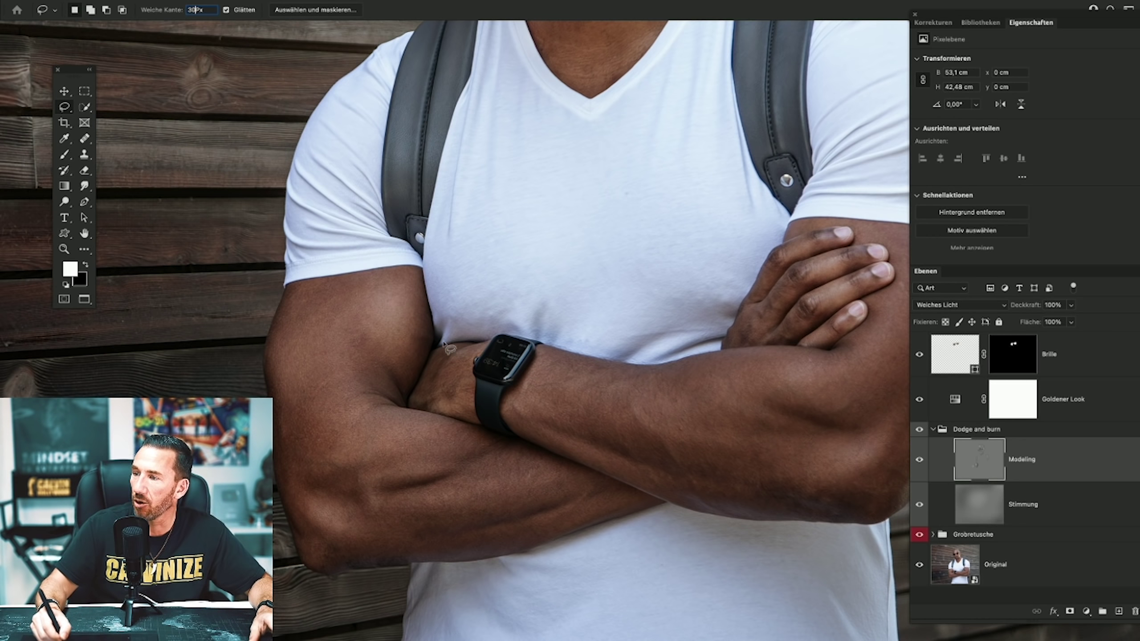
{"action": "mouse_move", "coordinate": [468, 390]}
{"action": "left_mouse_down"}
{"action": "mouse_move", "coordinate": [346, 222]}
{"action": "mouse_move", "coordinate": [546, 319]}
{"action": "left_mouse_up"}
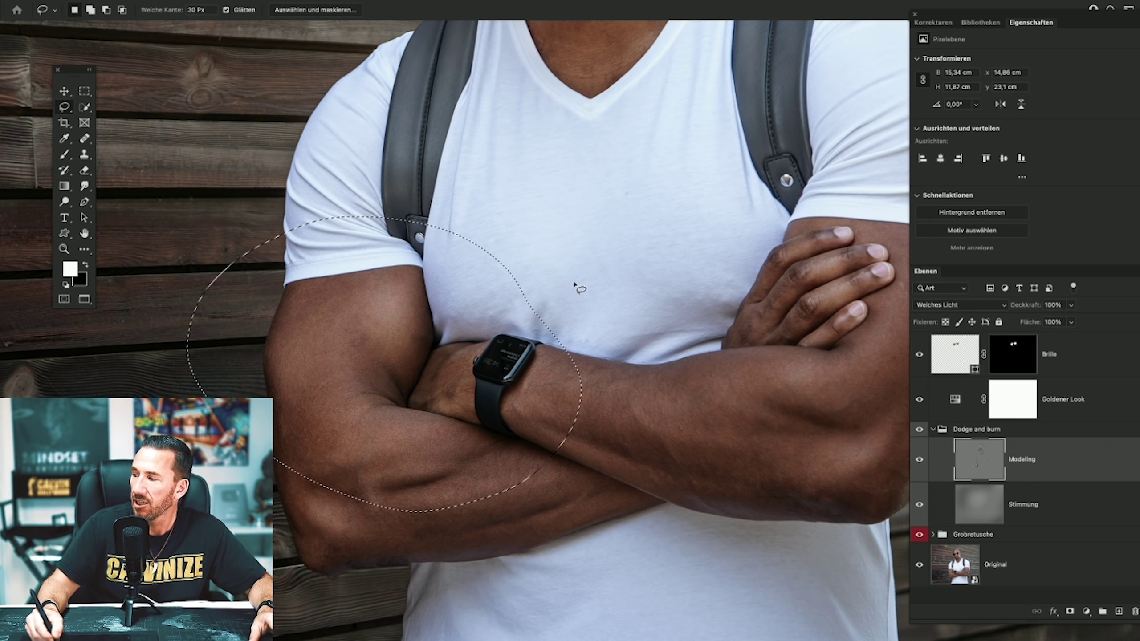
{"action": "left_click", "coordinate": [919, 459], "text": "alt"}
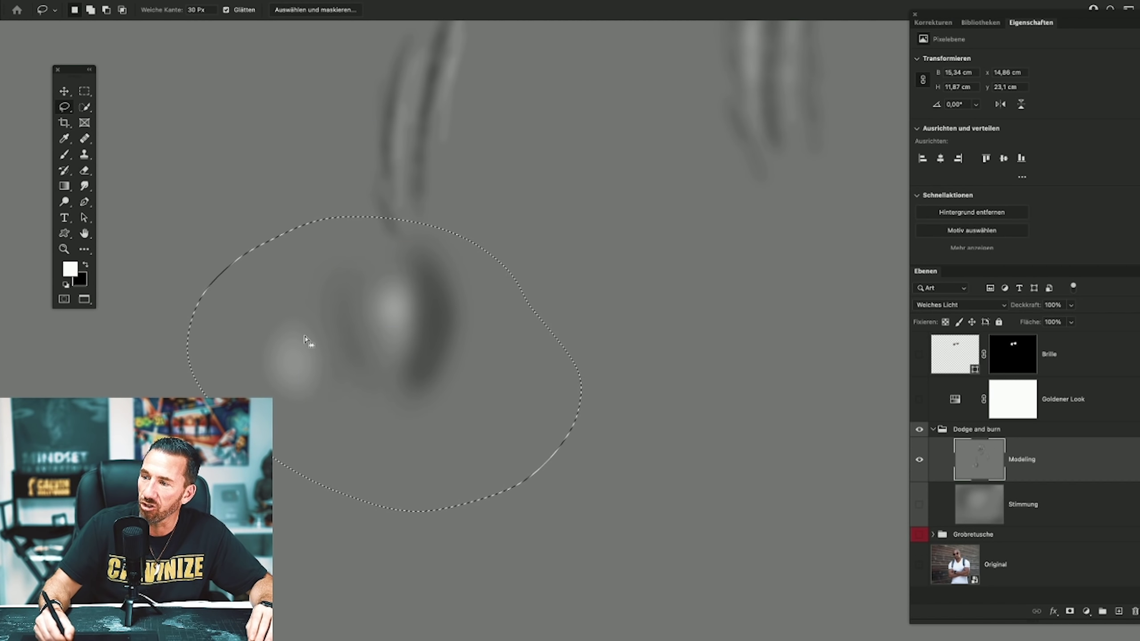
{"action": "left_click", "coordinate": [918, 459], "text": "alt"}
{"action": "left_click", "coordinate": [323, 1]}
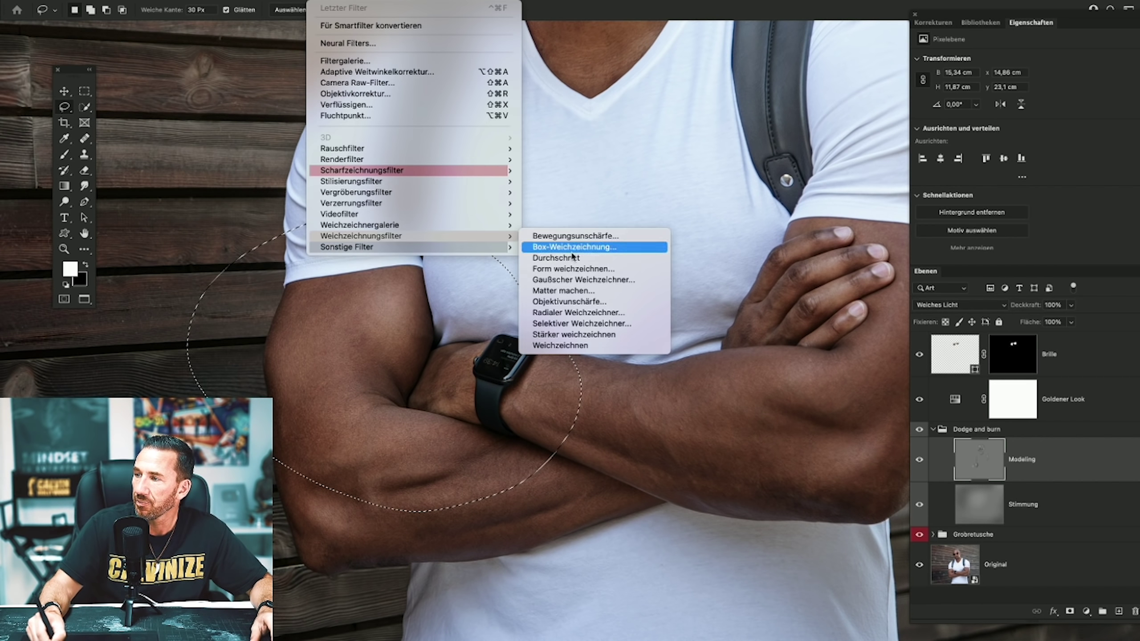
Apply a 30 px radius Gaussian blur to the selected elbow area.
{"action": "left_click", "coordinate": [583, 280]}
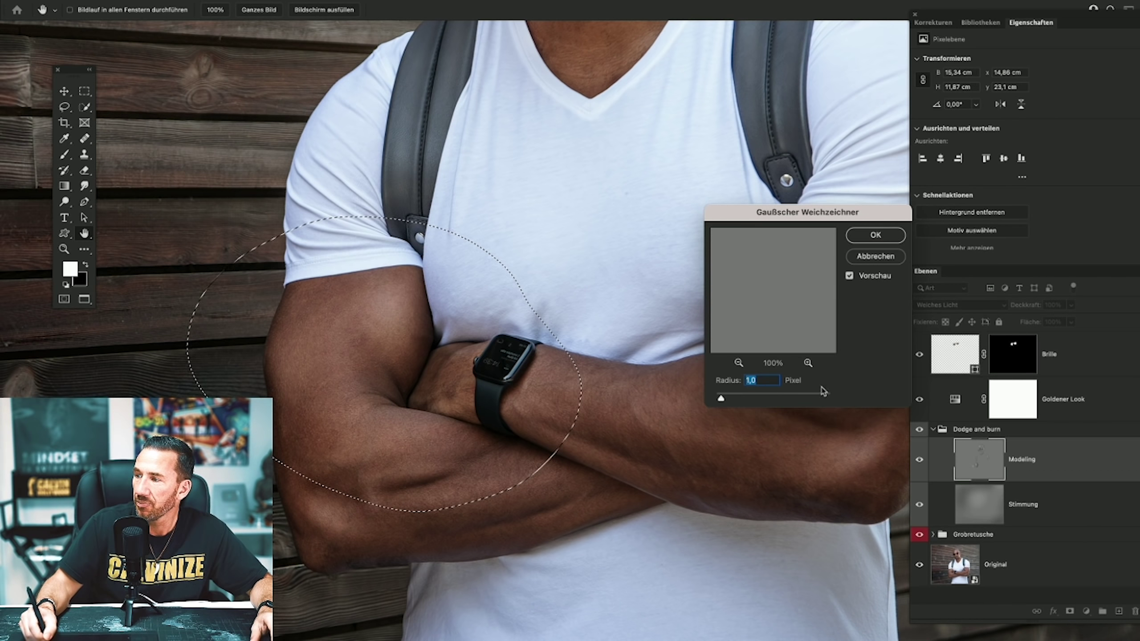
{"action": "type", "text": "30"}
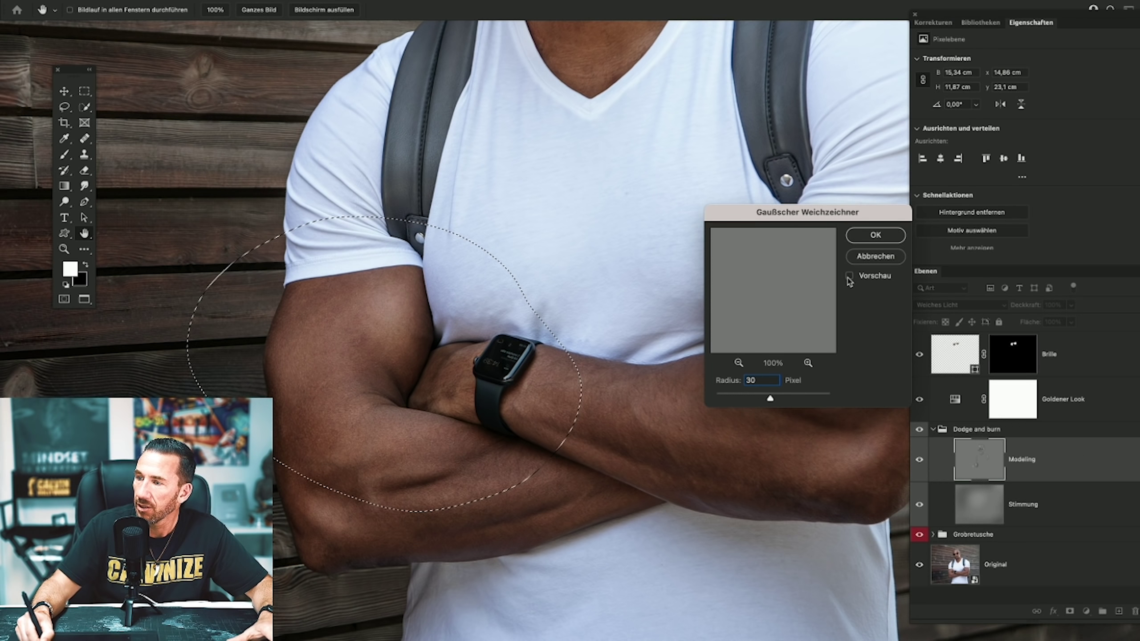
{"action": "key", "text": "Tab"}
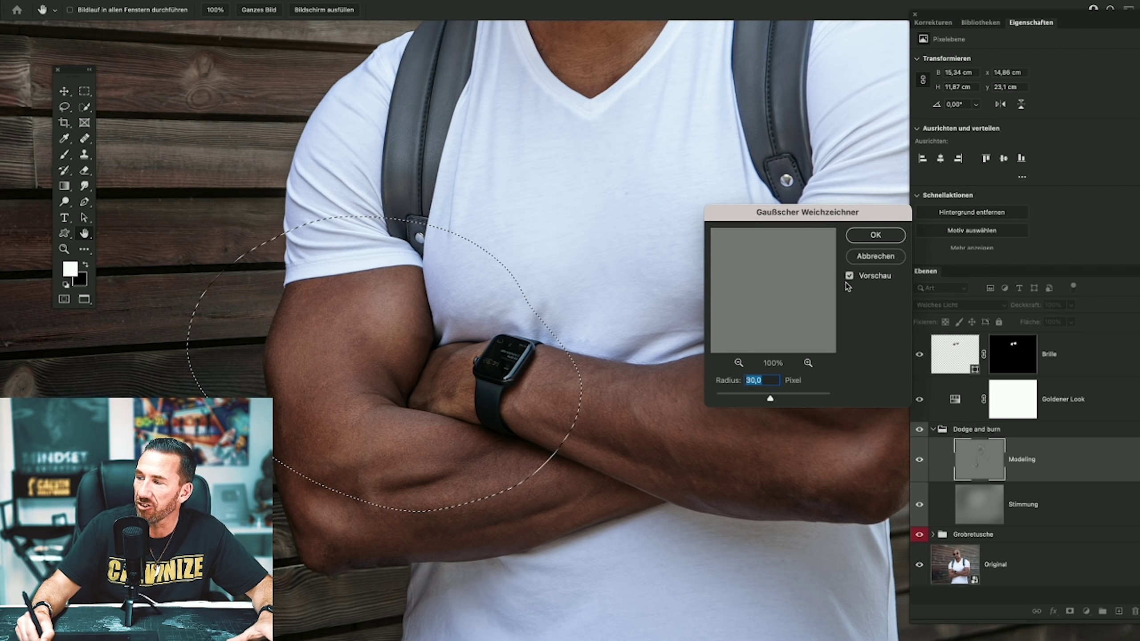
{"action": "left_click", "coordinate": [850, 276]}
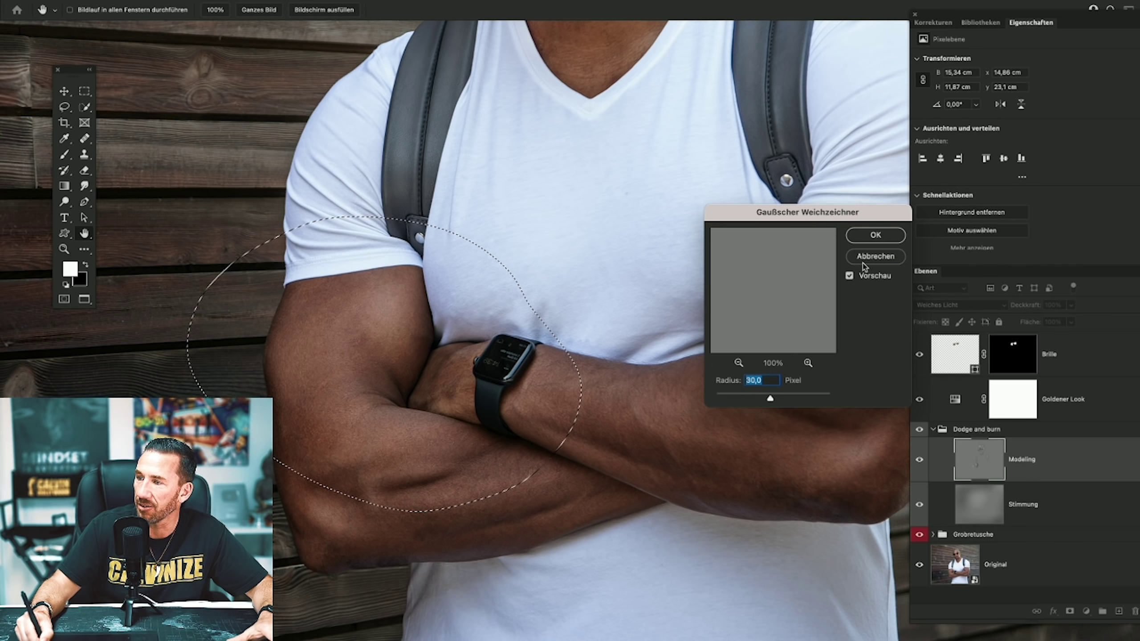
{"action": "left_click", "coordinate": [875, 235]}
Toggle the Modeling layer to check the blur, then deselect.
{"action": "left_click", "coordinate": [920, 460]}
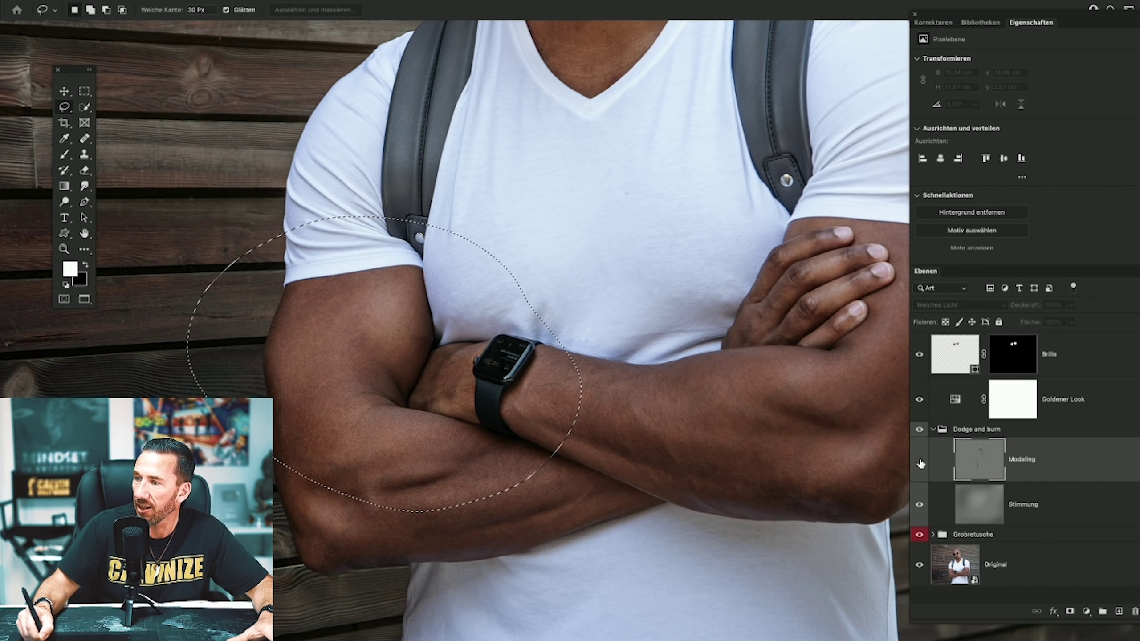
{"action": "left_click", "coordinate": [919, 460]}
{"action": "left_click", "coordinate": [919, 460]}
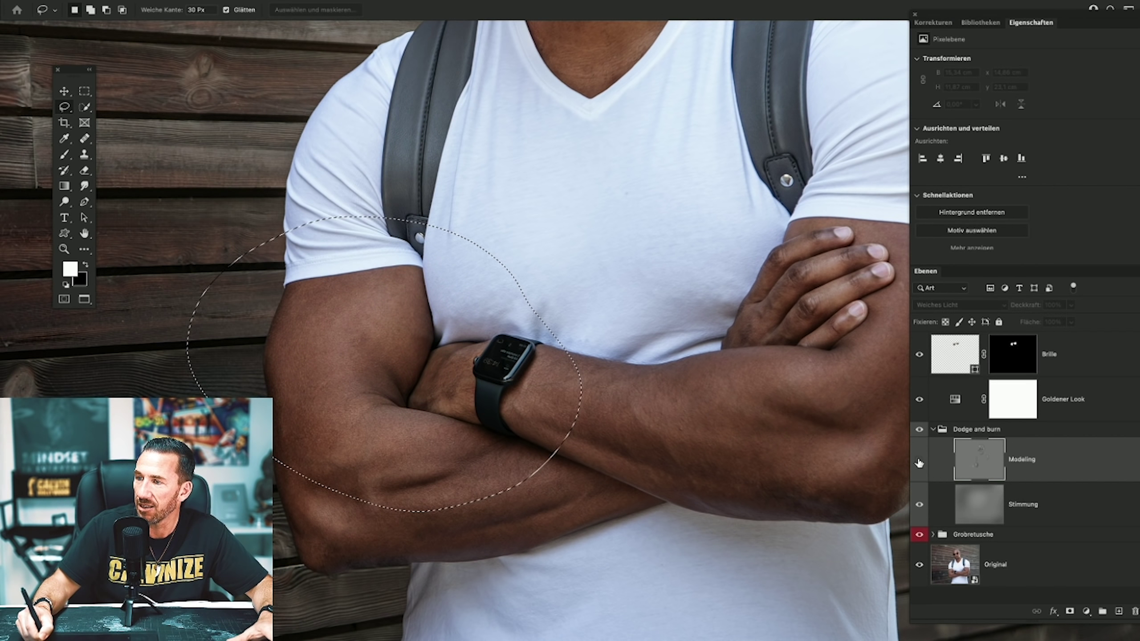
{"action": "left_click", "coordinate": [919, 460]}
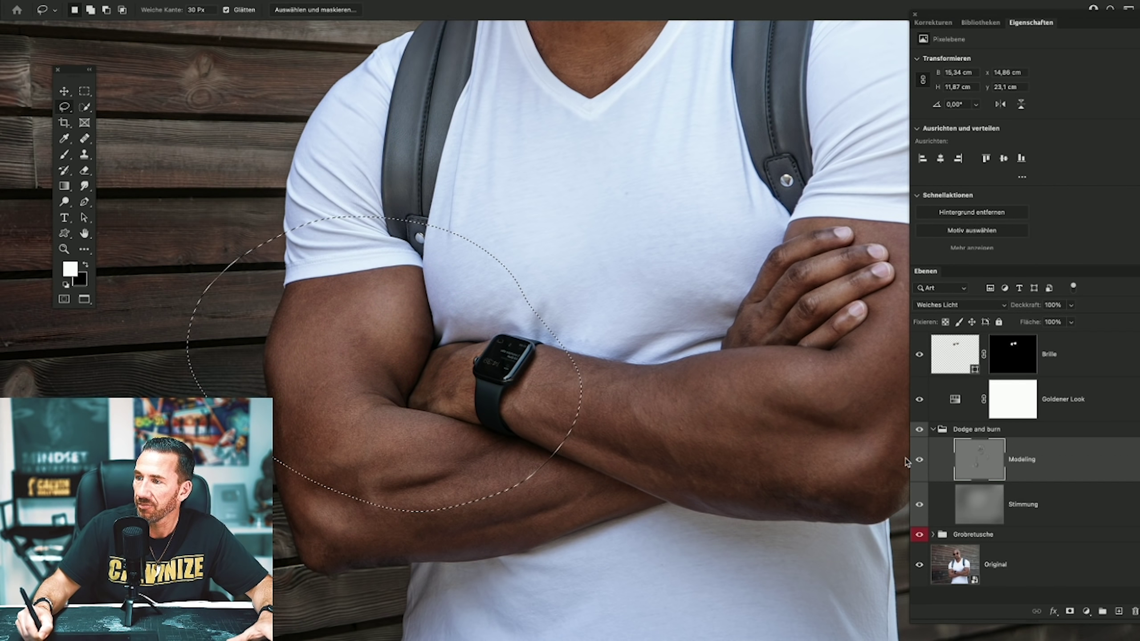
{"action": "left_click", "coordinate": [85, 92]}
{"action": "key", "text": "ctrl+d"}
Centre the arms in view and set the Dodge brush to 65 px.
{"action": "left_click", "coordinate": [64, 248]}
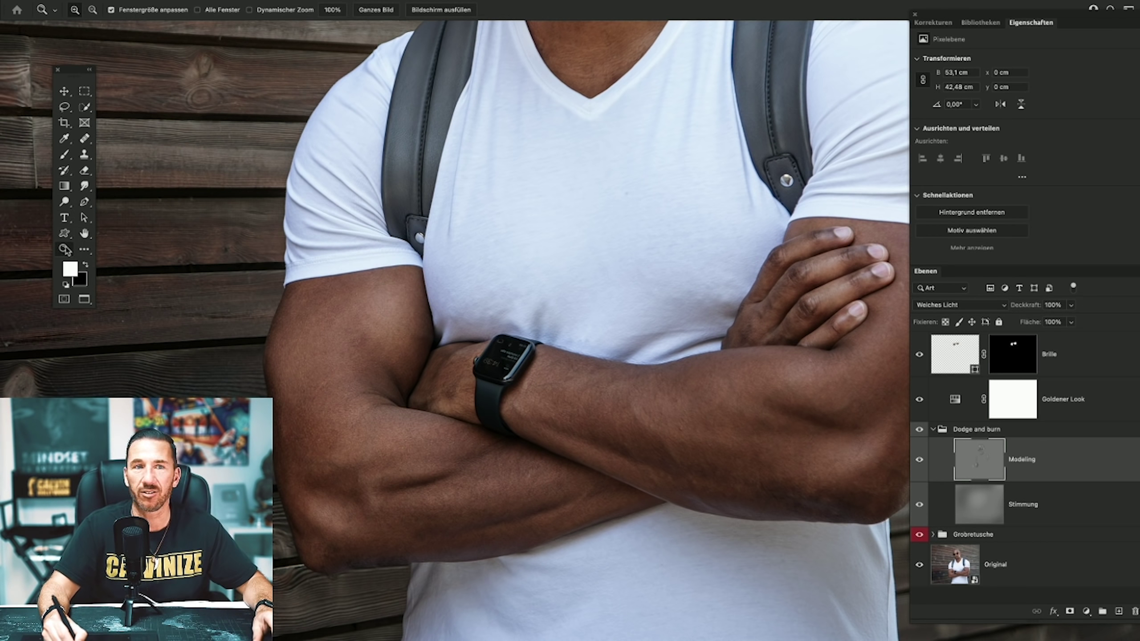
{"action": "left_click_drag", "start_coordinate": [654, 316], "coordinate": [525, 293]}
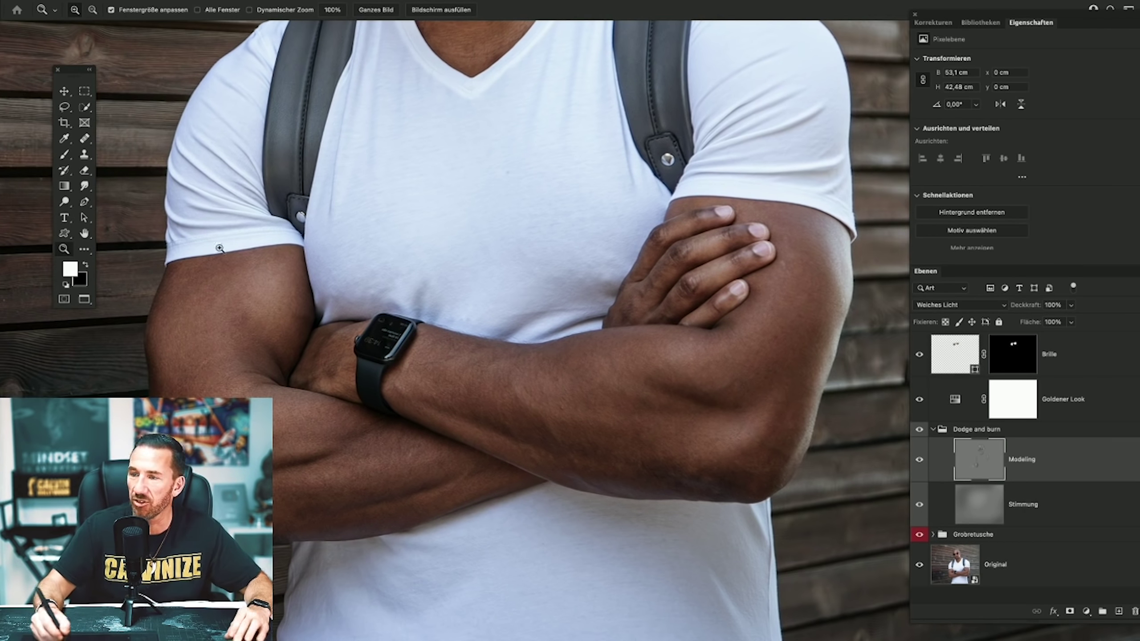
{"action": "key", "text": "o"}
{"action": "right_click", "coordinate": [320, 245]}
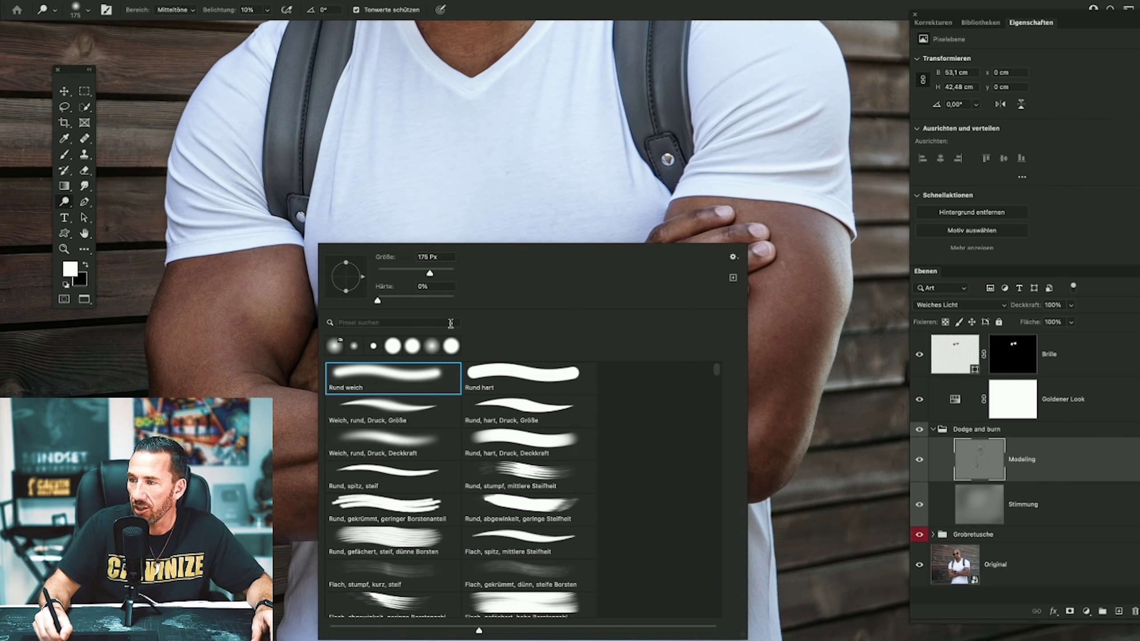
{"action": "left_click_drag", "start_coordinate": [414, 273], "coordinate": [402, 273]}
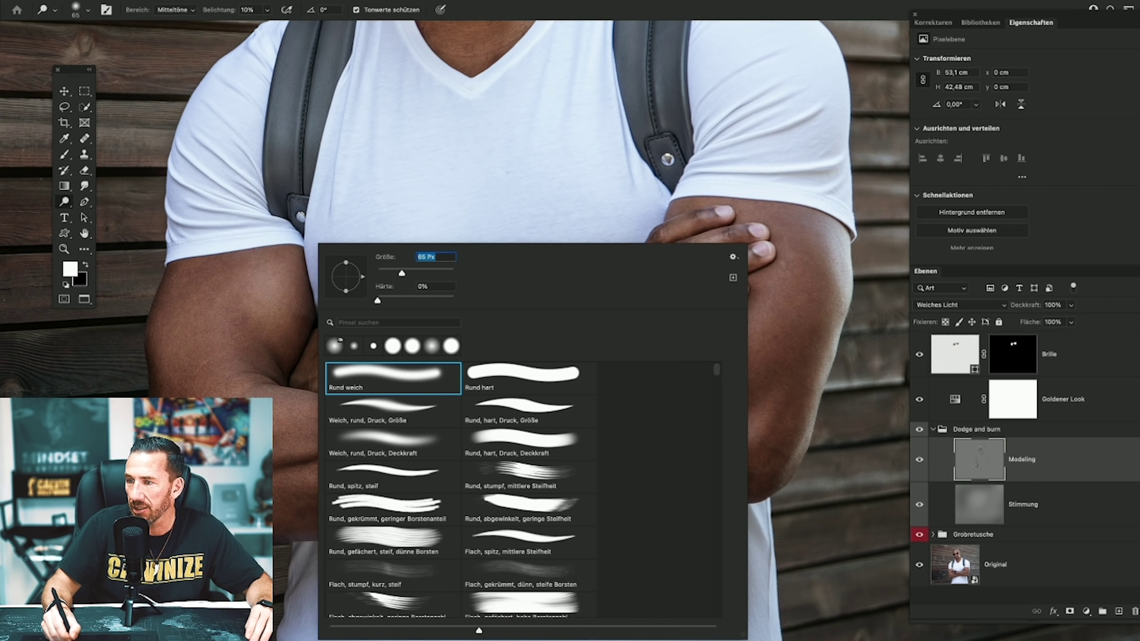
{"action": "key", "text": "Return"}
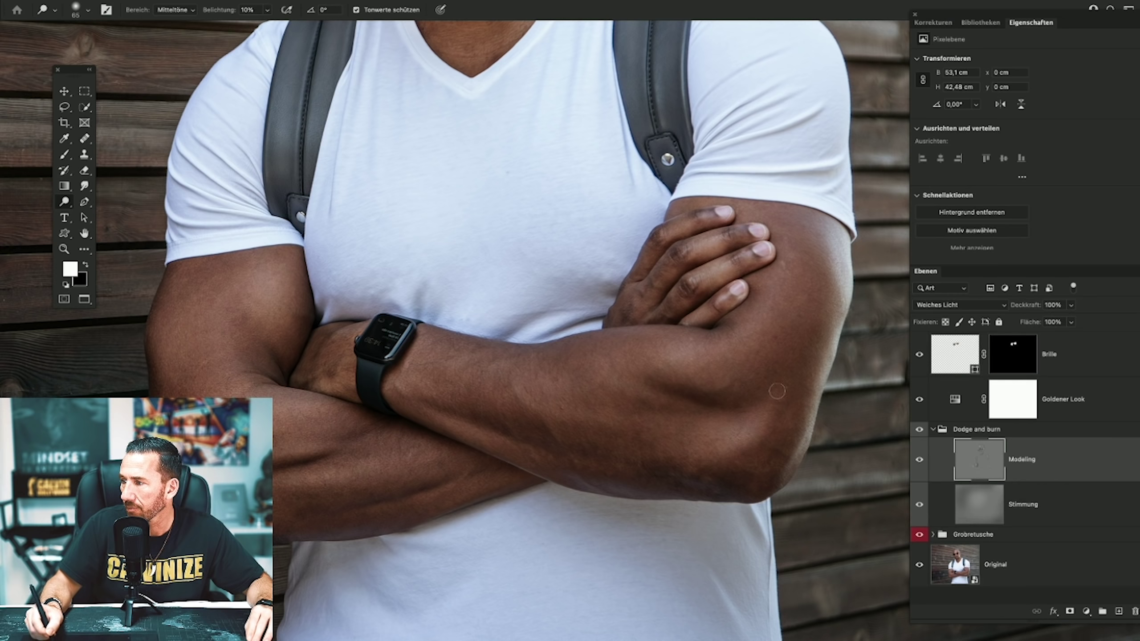
Enlarge the dodge brush to 130 px for the arms and toggle Modeling to compare.
{"action": "right_click", "coordinate": [805, 292]}
{"action": "left_click", "coordinate": [843, 270]}
{"action": "key", "text": "Return"}
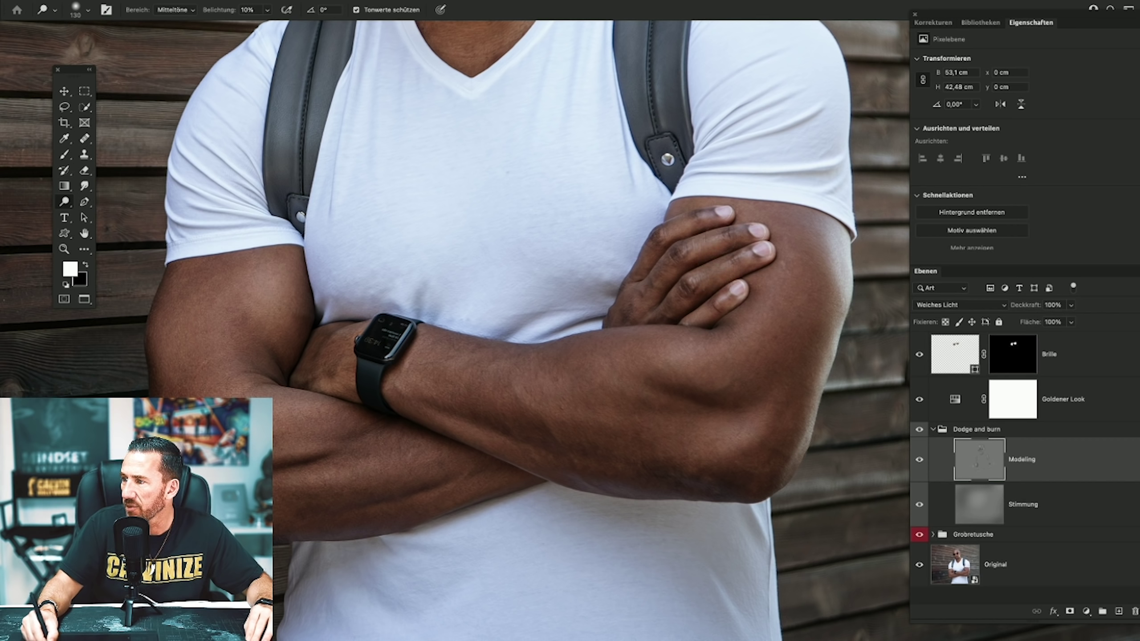
{"action": "left_click", "coordinate": [920, 459]}
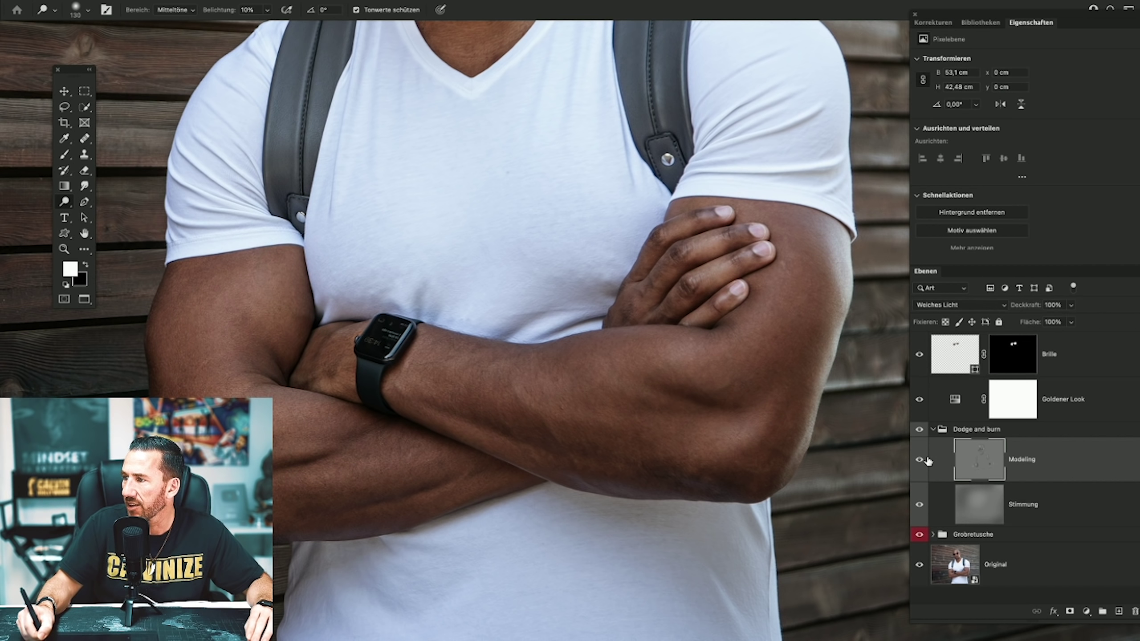
{"action": "left_click", "coordinate": [925, 460]}
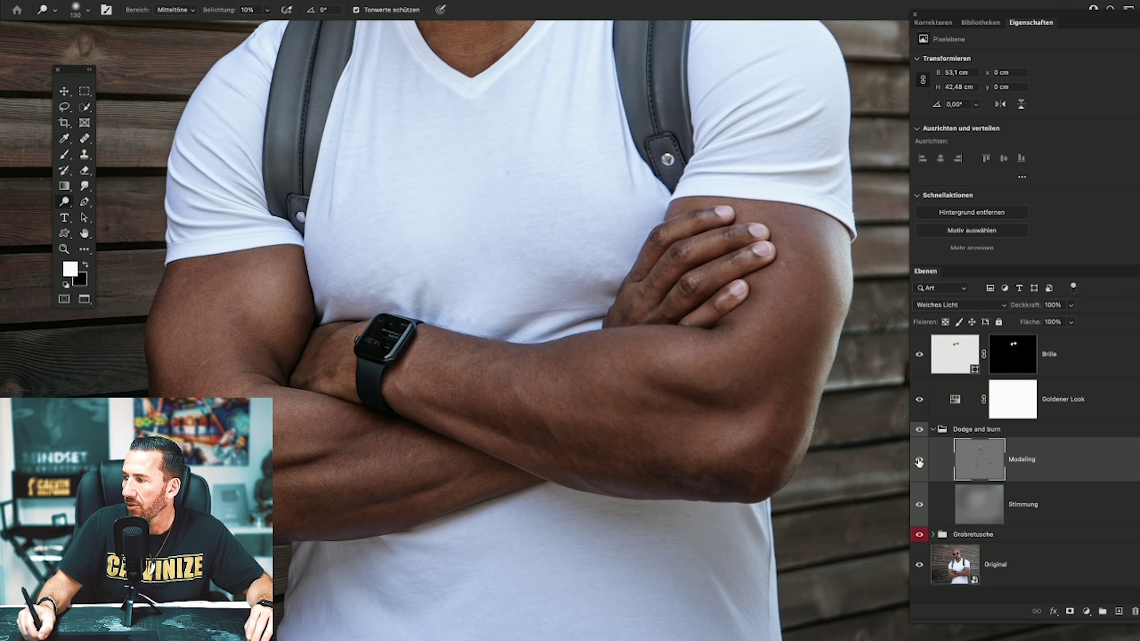
{"action": "left_click", "coordinate": [919, 460]}
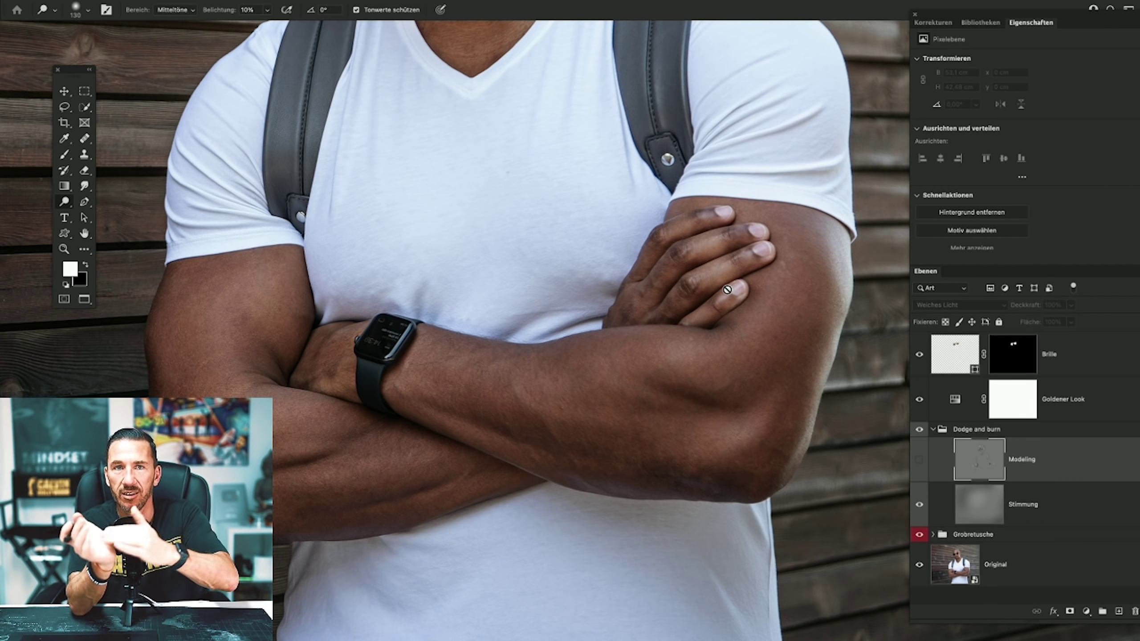
{"action": "left_click", "coordinate": [920, 460]}
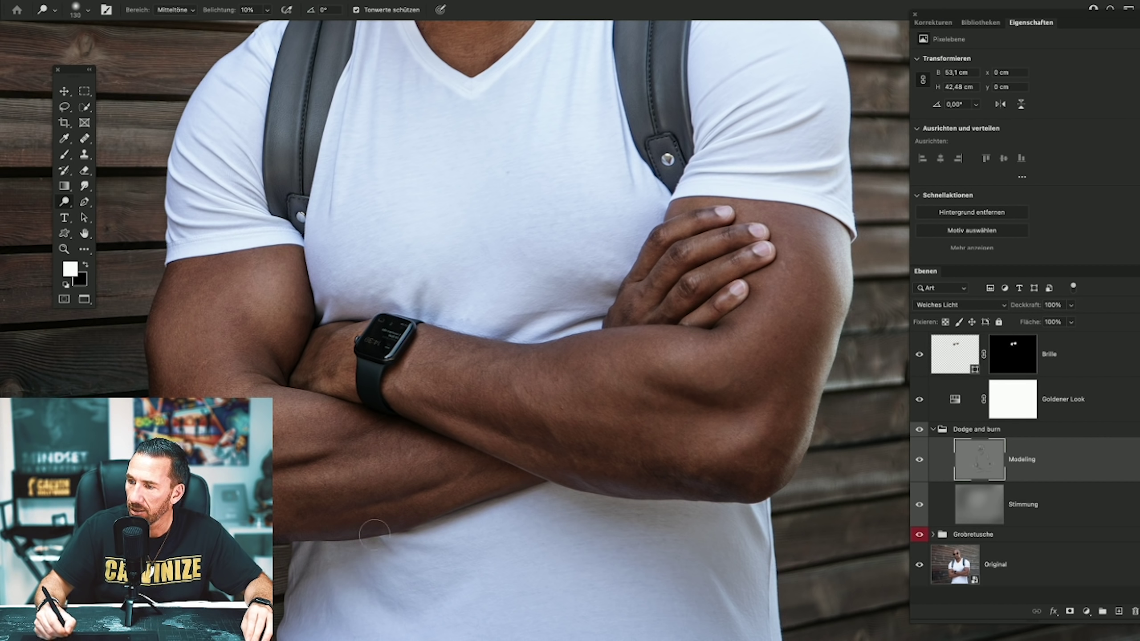
{"action": "left_click", "coordinate": [919, 460]}
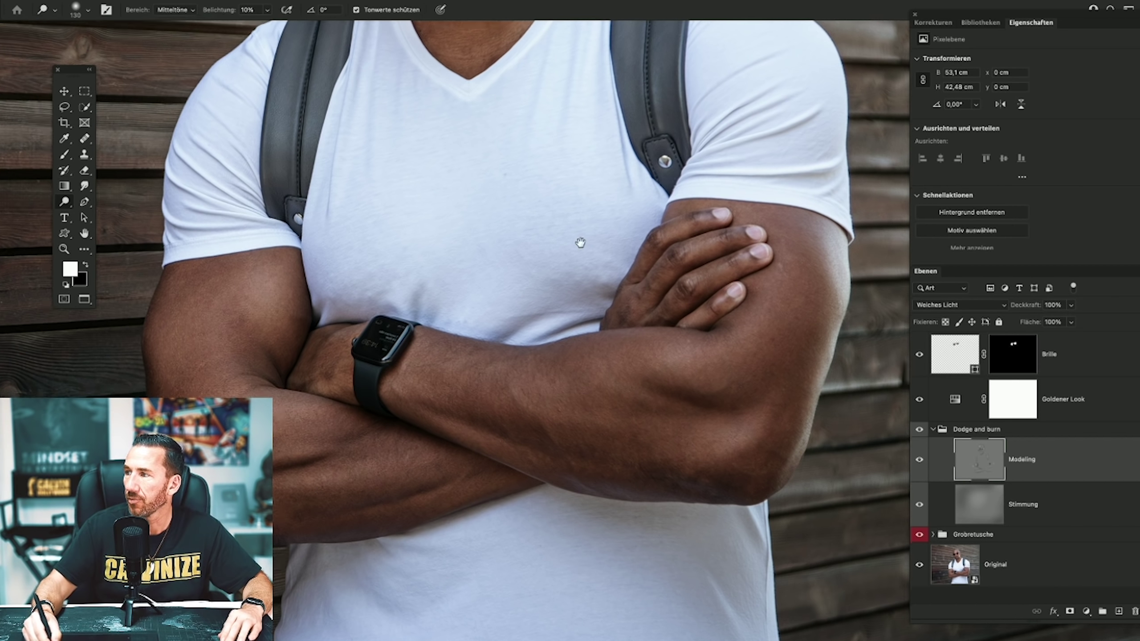
{"action": "left_click_drag", "start_coordinate": [580, 243], "coordinate": [424, 373]}
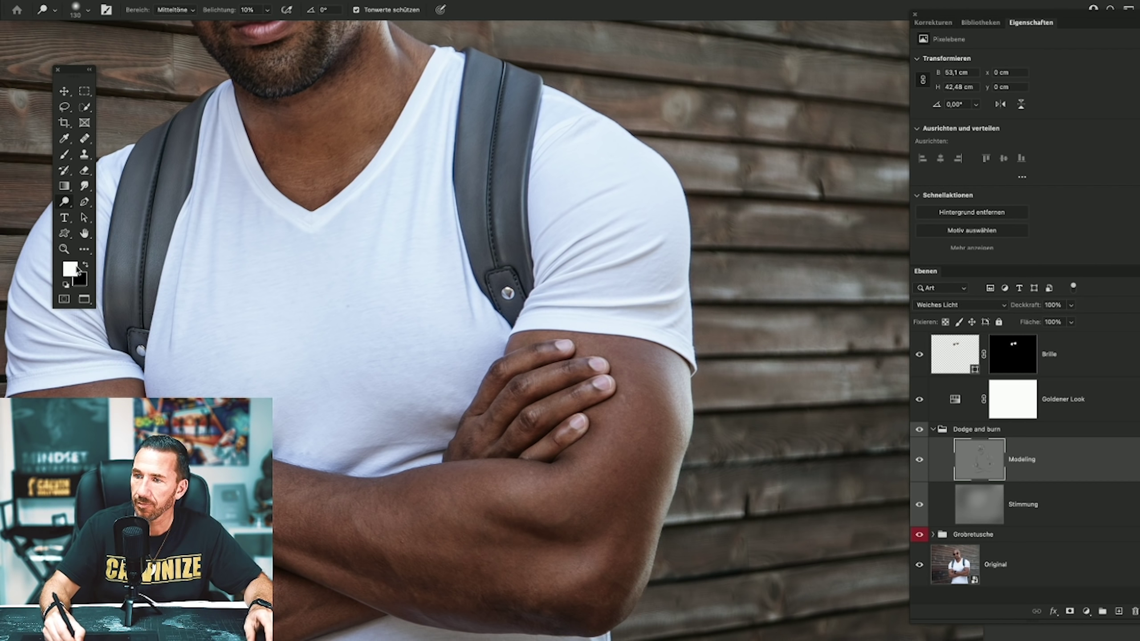
Zoom out to compare the portrait without the Dodge and burn group, then zoom to the neck.
{"action": "key", "text": "z"}
{"action": "left_click", "coordinate": [275, 257], "text": "alt"}
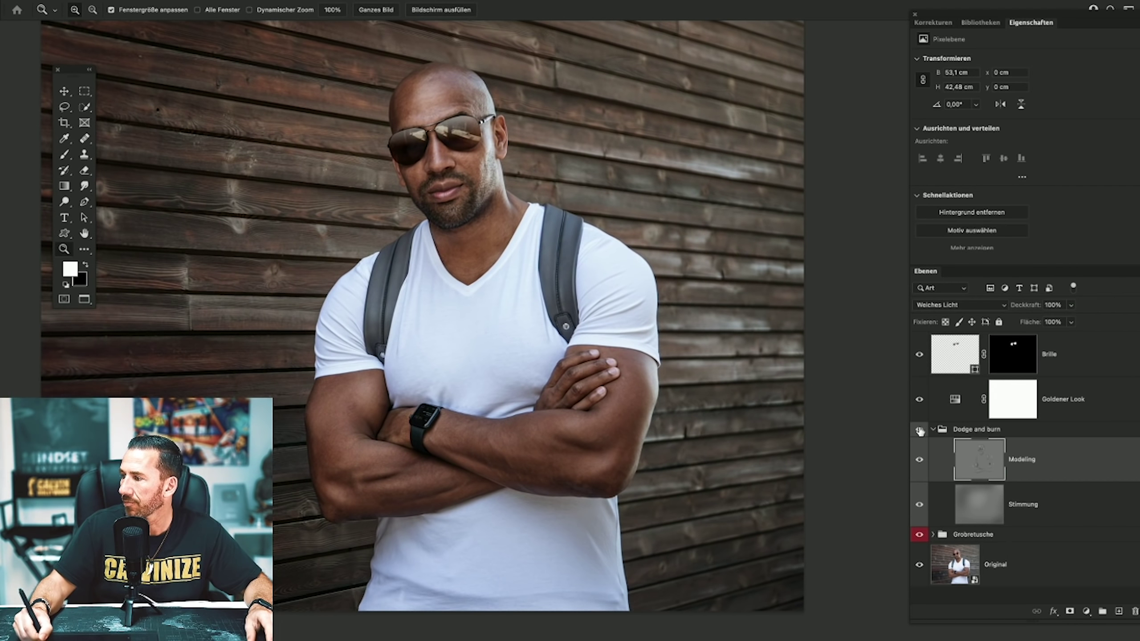
{"action": "left_click", "coordinate": [919, 430]}
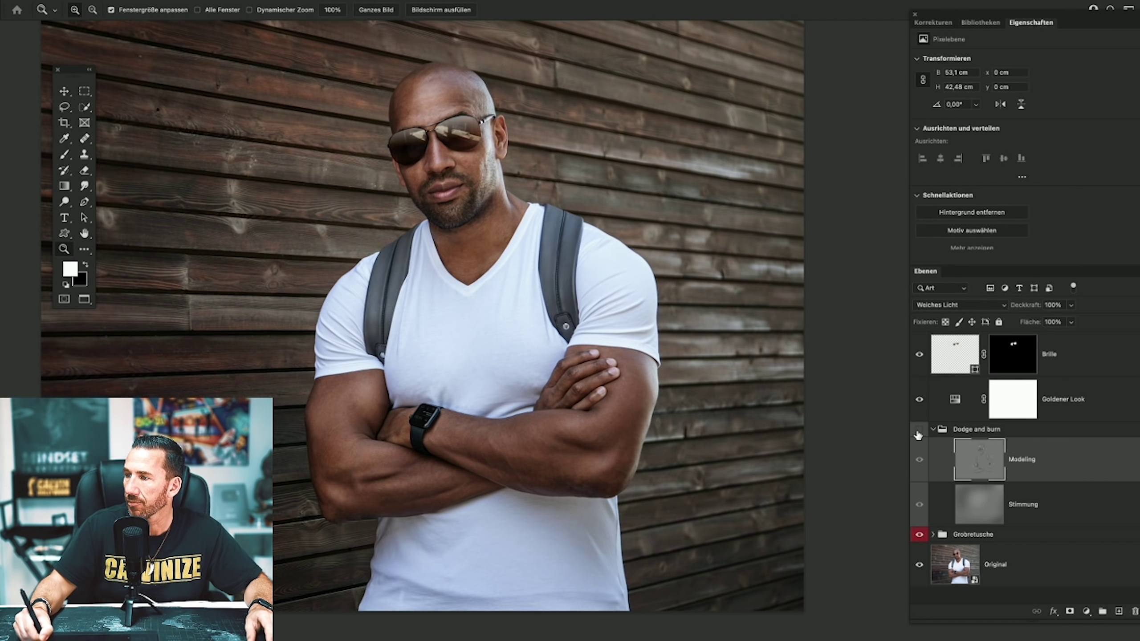
{"action": "left_click", "coordinate": [529, 227]}
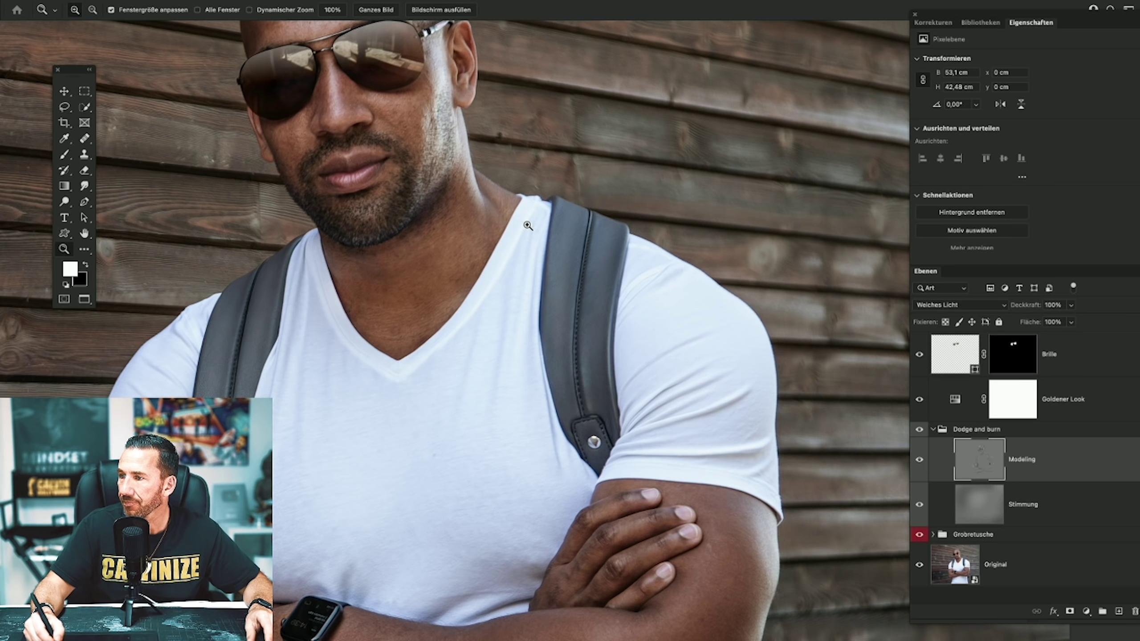
Expand the Grobretusche group, select its retouch layer and zoom closer on the neck.
{"action": "left_click", "coordinate": [939, 534]}
{"action": "left_click", "coordinate": [933, 534]}
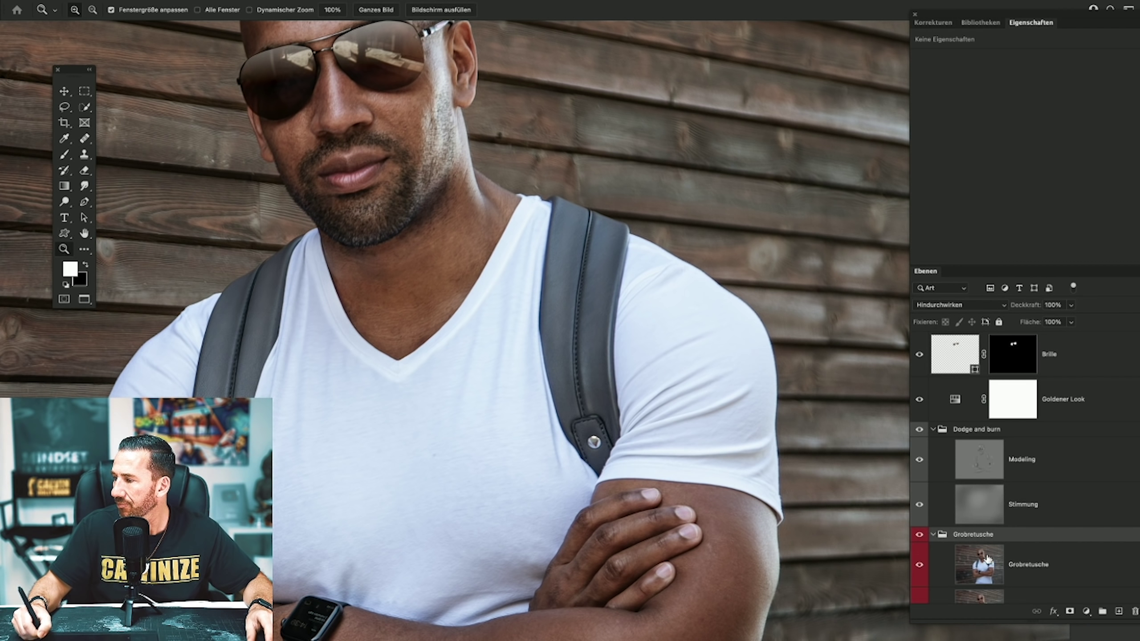
{"action": "left_click", "coordinate": [986, 562]}
{"action": "left_click", "coordinate": [379, 302]}
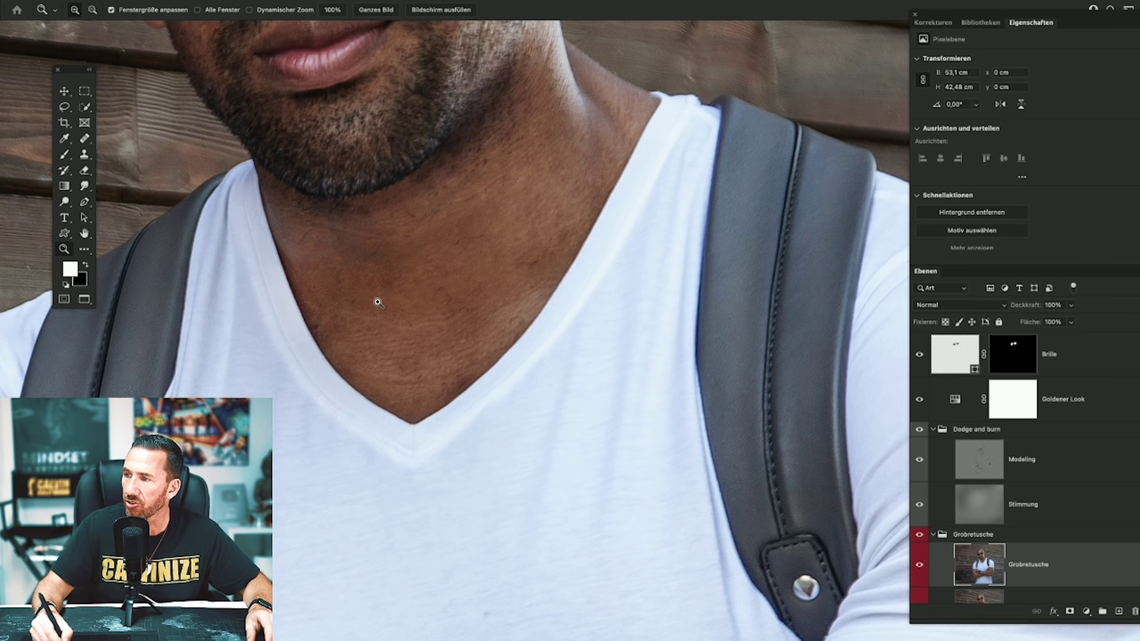
Switch to the Healing Brush at 25 px for the neck blemishes.
{"action": "key", "text": "j"}
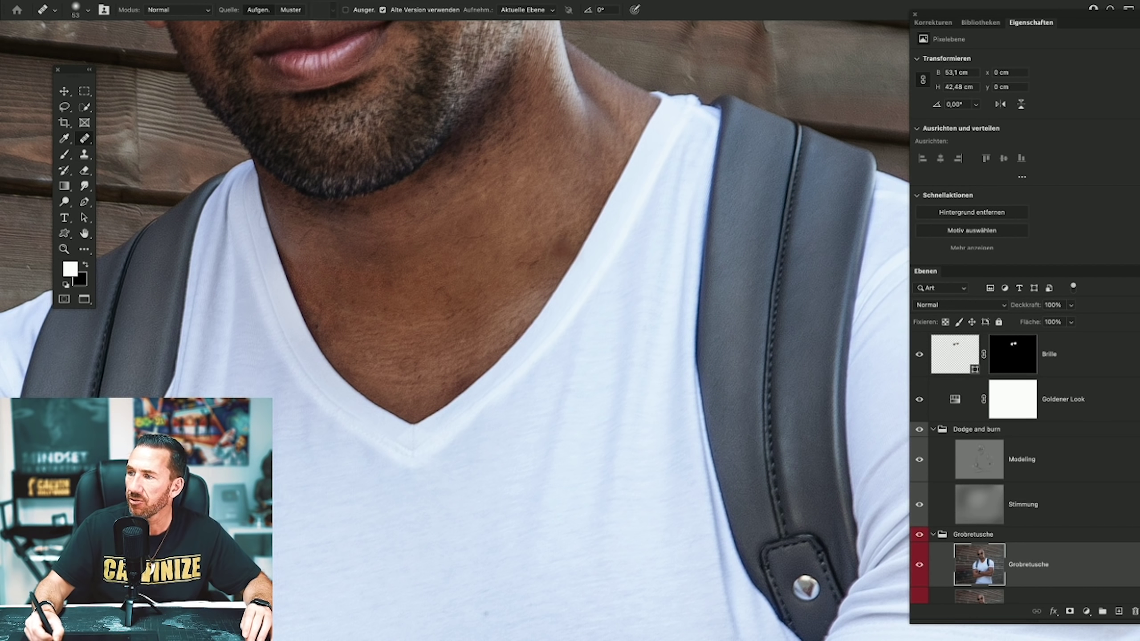
{"action": "right_click", "coordinate": [524, 242]}
{"action": "left_click_drag", "start_coordinate": [562, 262], "coordinate": [549, 261]}
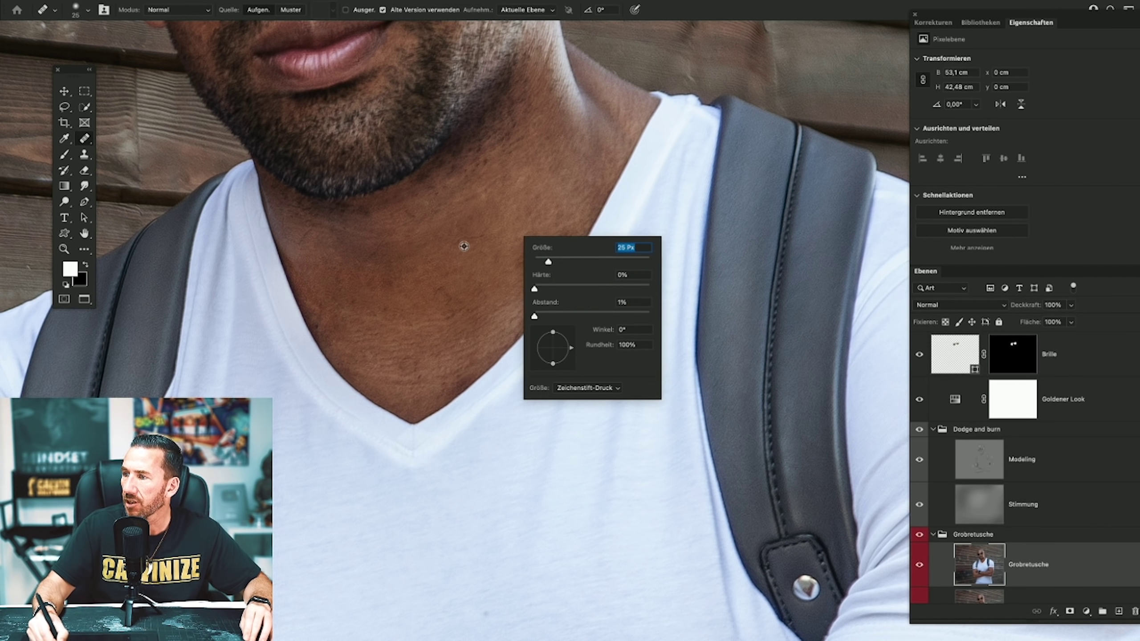
{"action": "key", "text": "Return"}
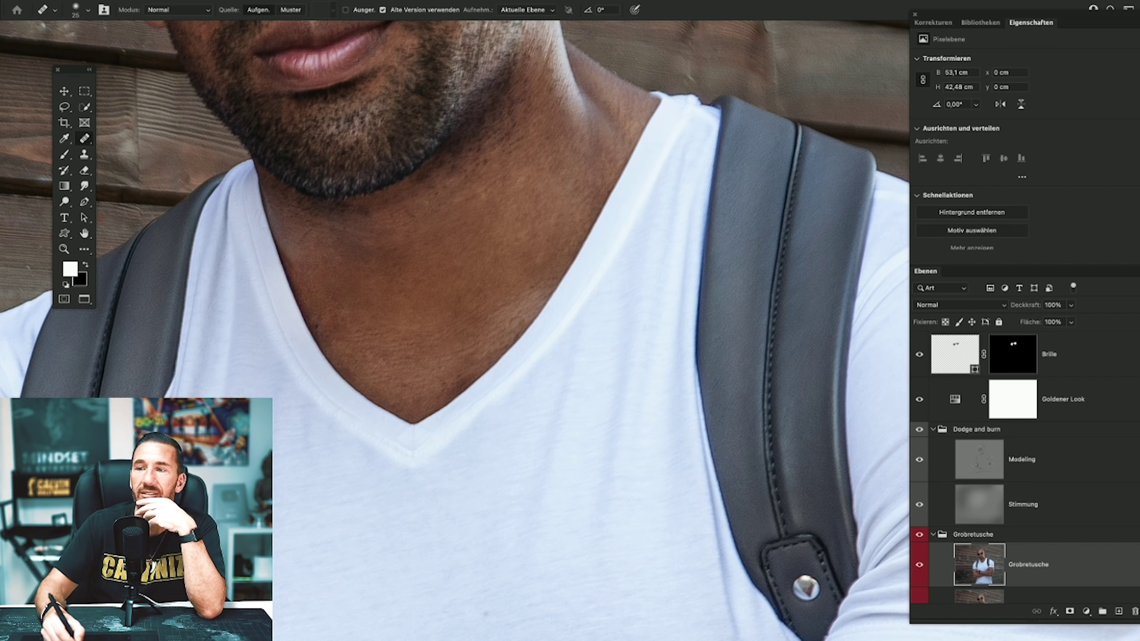
Switch to the Dodge tool with a 47 px brush for lightening the neck.
{"action": "left_click", "coordinate": [65, 201]}
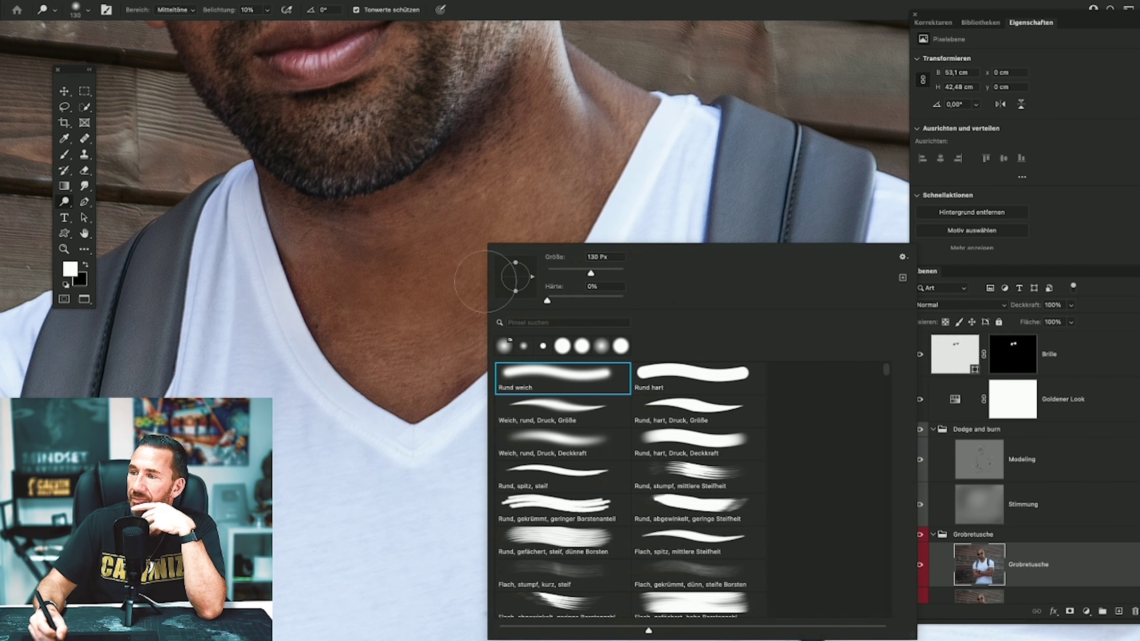
{"action": "right_click", "coordinate": [487, 270]}
{"action": "left_click_drag", "start_coordinate": [582, 277], "coordinate": [556, 273]}
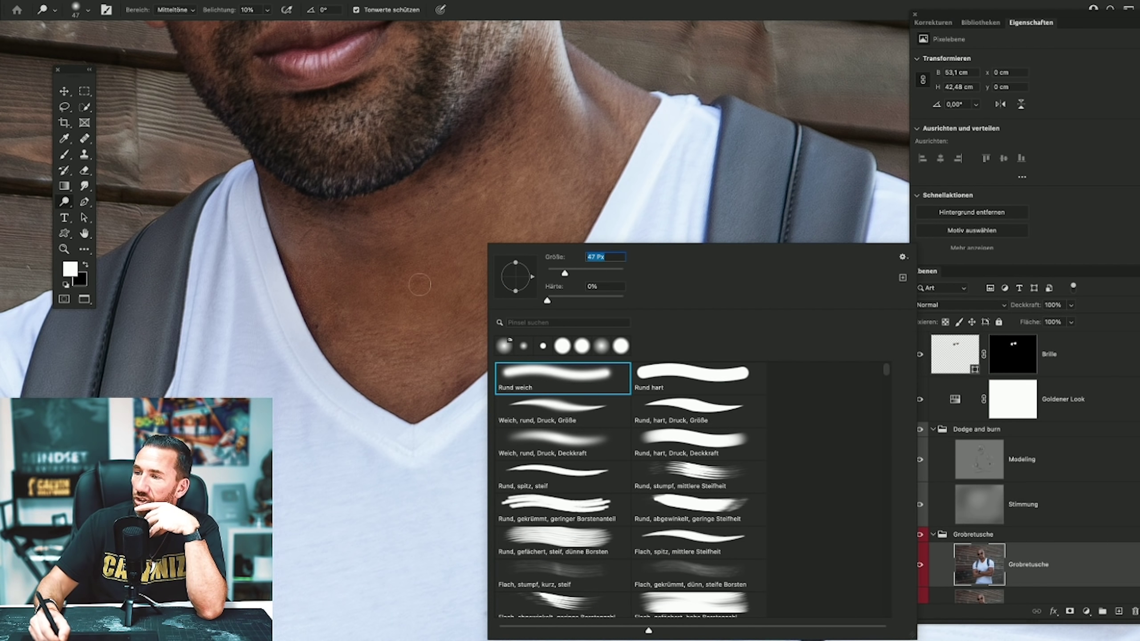
{"action": "left_click", "coordinate": [337, 242]}
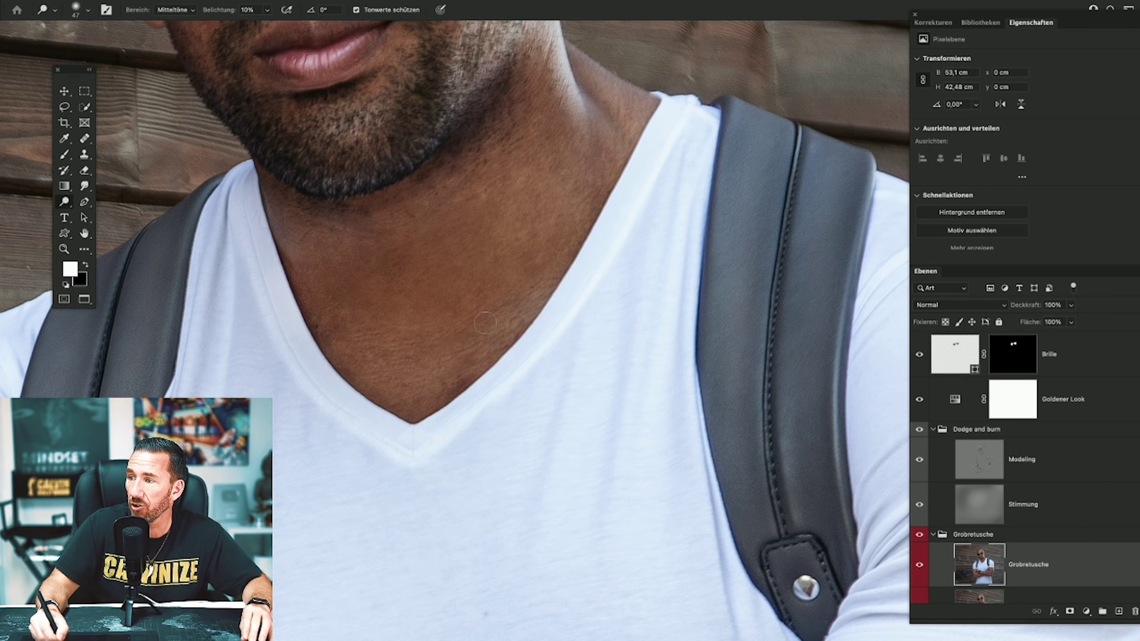
Toggle the Grobretusche layer to compare the neck retouch, then collapse Dodge and burn.
{"action": "left_click", "coordinate": [921, 565]}
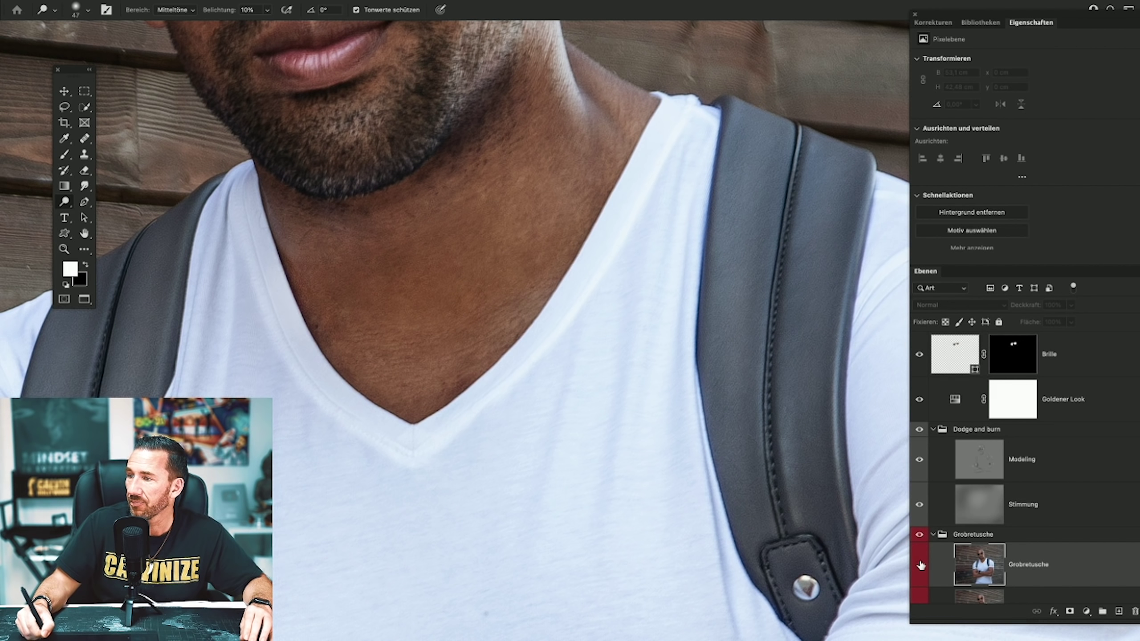
{"action": "left_click", "coordinate": [919, 566]}
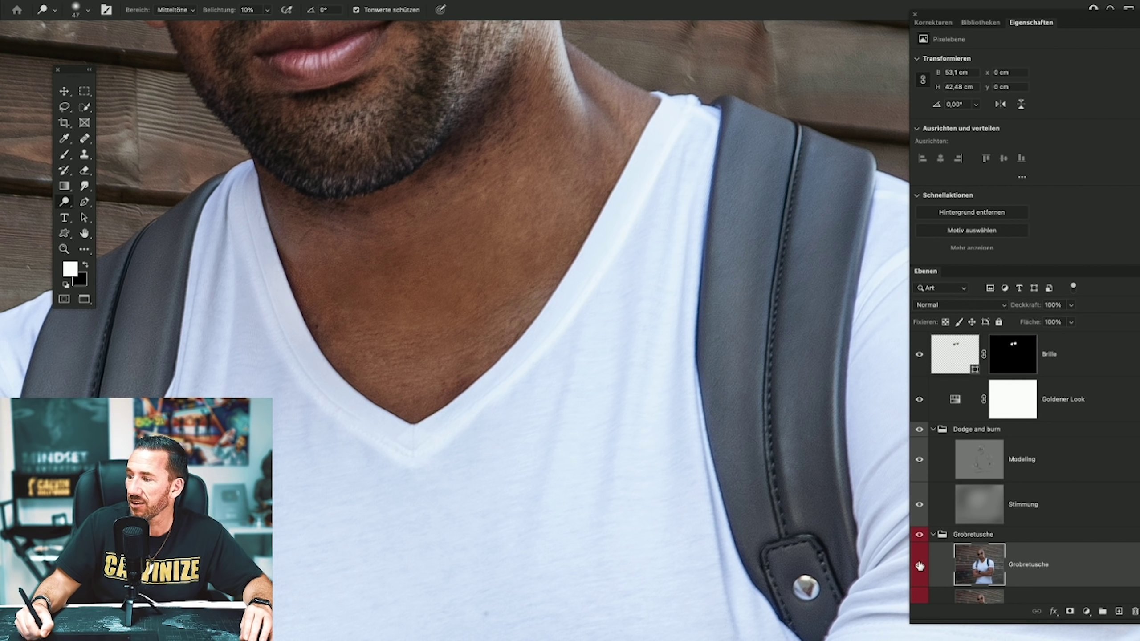
{"action": "left_click", "coordinate": [919, 566]}
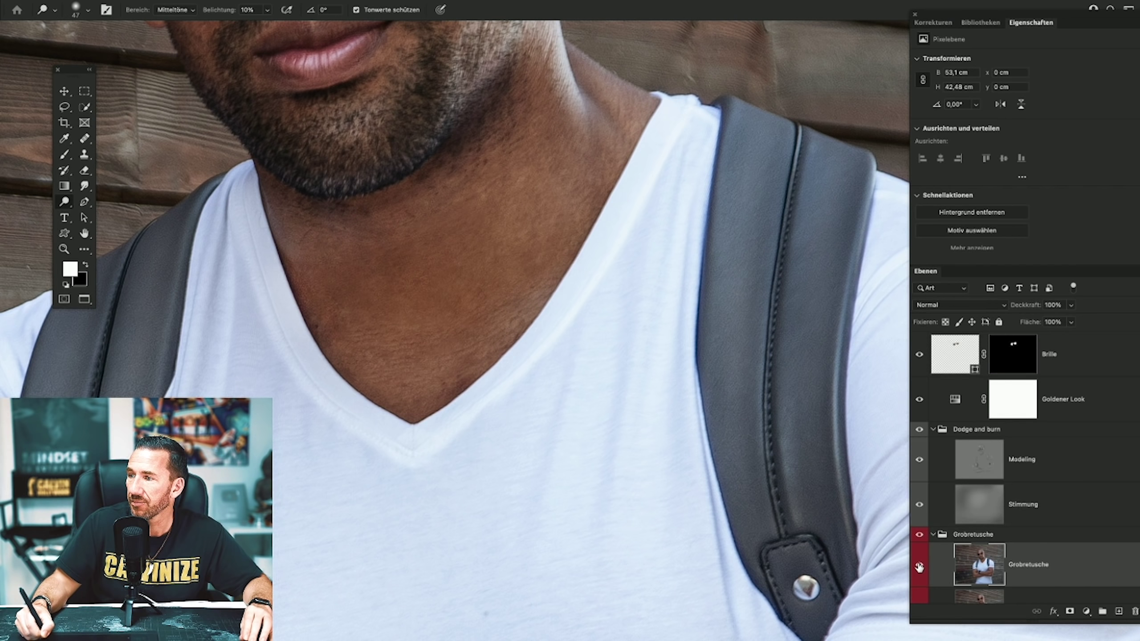
{"action": "left_click", "coordinate": [933, 430]}
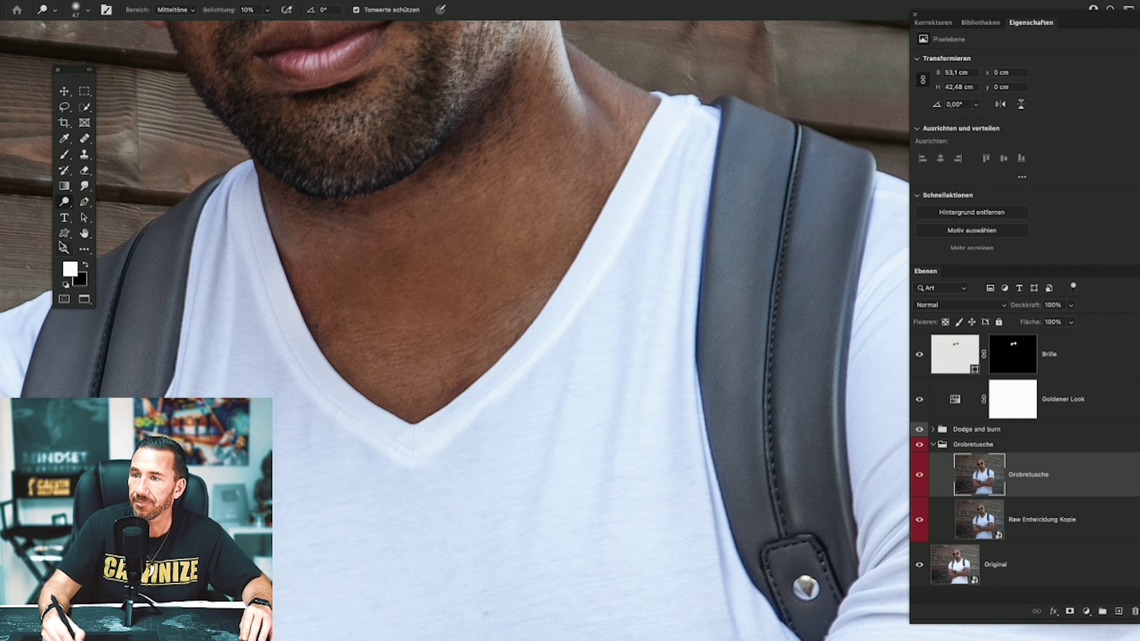
Zoom to the upper body, collapse Grobretusche and select the Modeling layer in Dodge and burn.
{"action": "key", "text": "z"}
{"action": "key", "text": "ctrl+minus"}
{"action": "key", "text": "ctrl+minus"}
{"action": "key", "text": "ctrl+minus"}
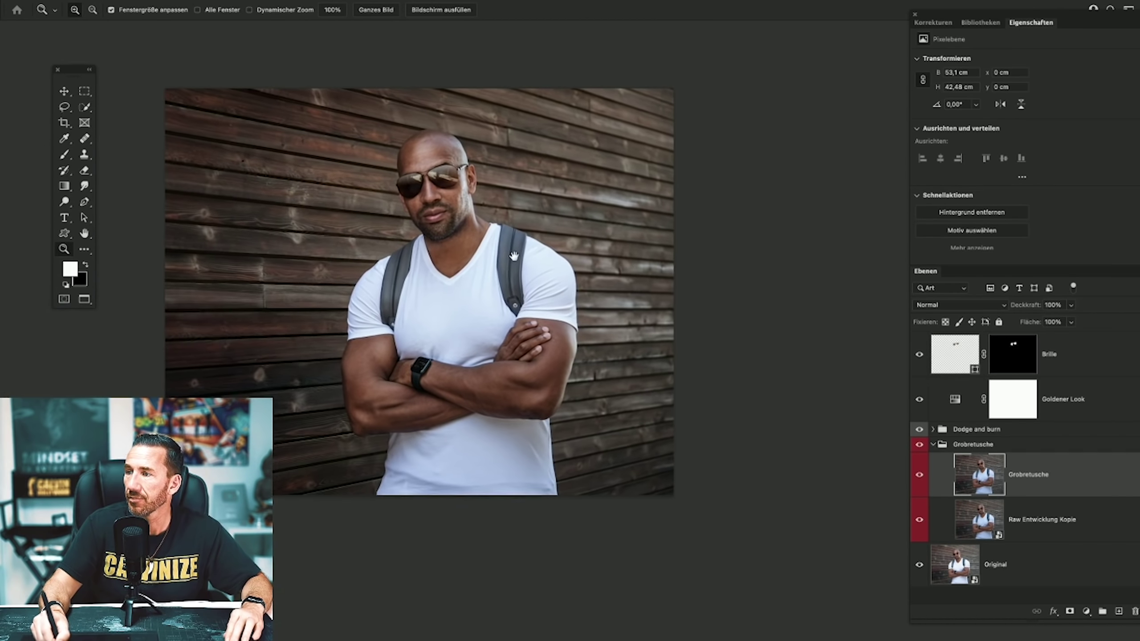
{"action": "key", "text": "ctrl+plus"}
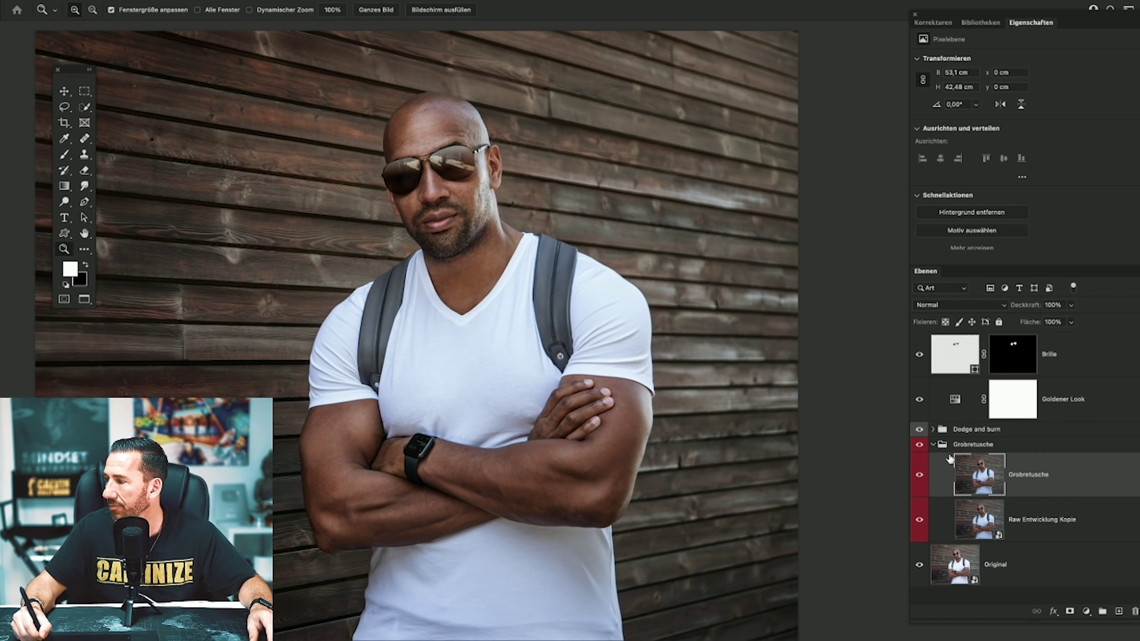
{"action": "left_click", "coordinate": [939, 445]}
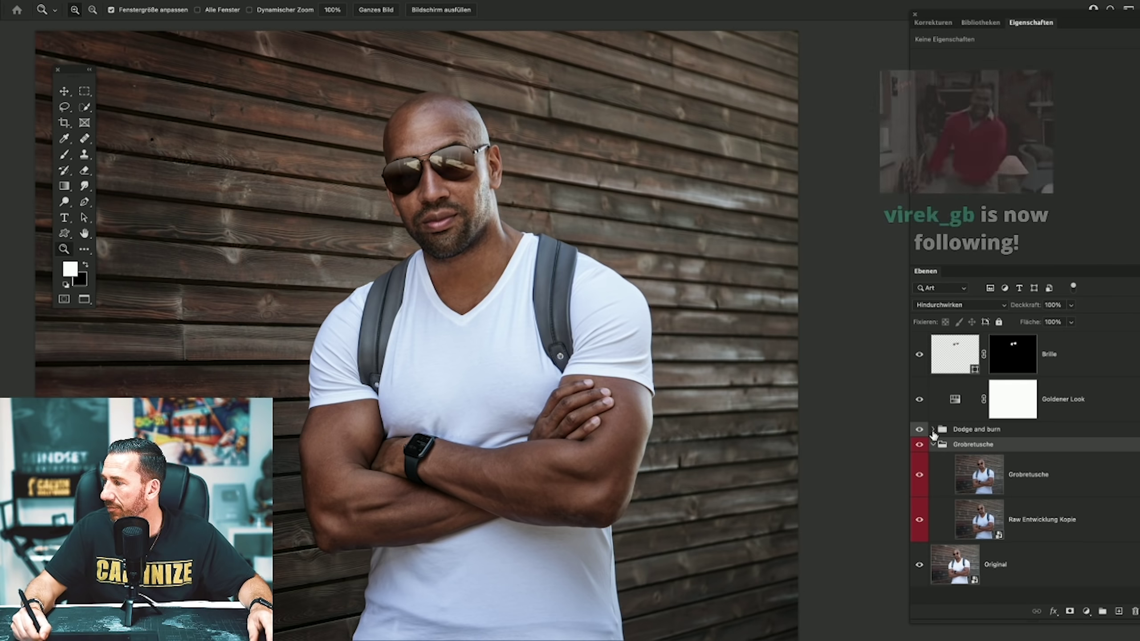
{"action": "left_click", "coordinate": [934, 444]}
{"action": "left_click", "coordinate": [932, 429]}
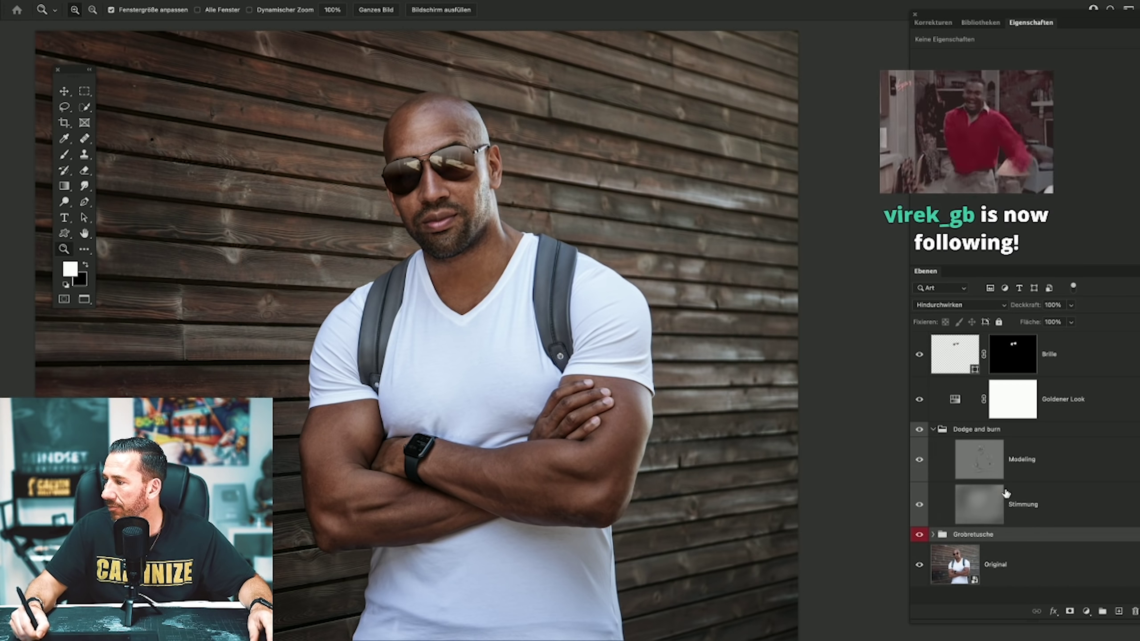
{"action": "left_click", "coordinate": [987, 503]}
{"action": "left_click", "coordinate": [988, 459]}
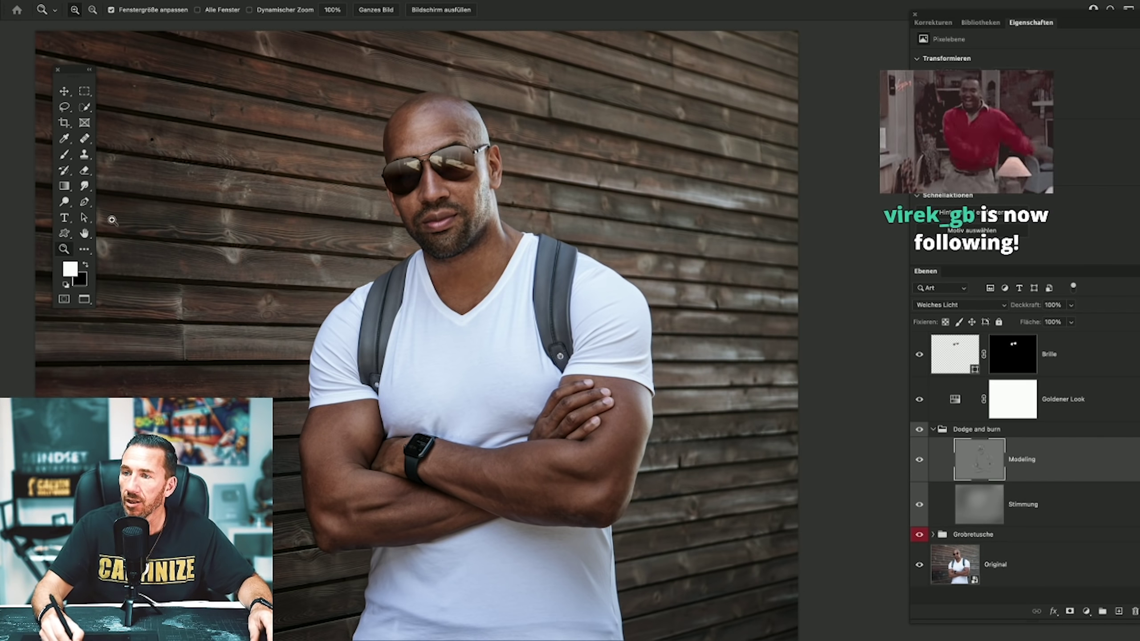
Zoom in on the face and chest and set the Dodge brush to 348 px.
{"action": "key", "text": "o"}
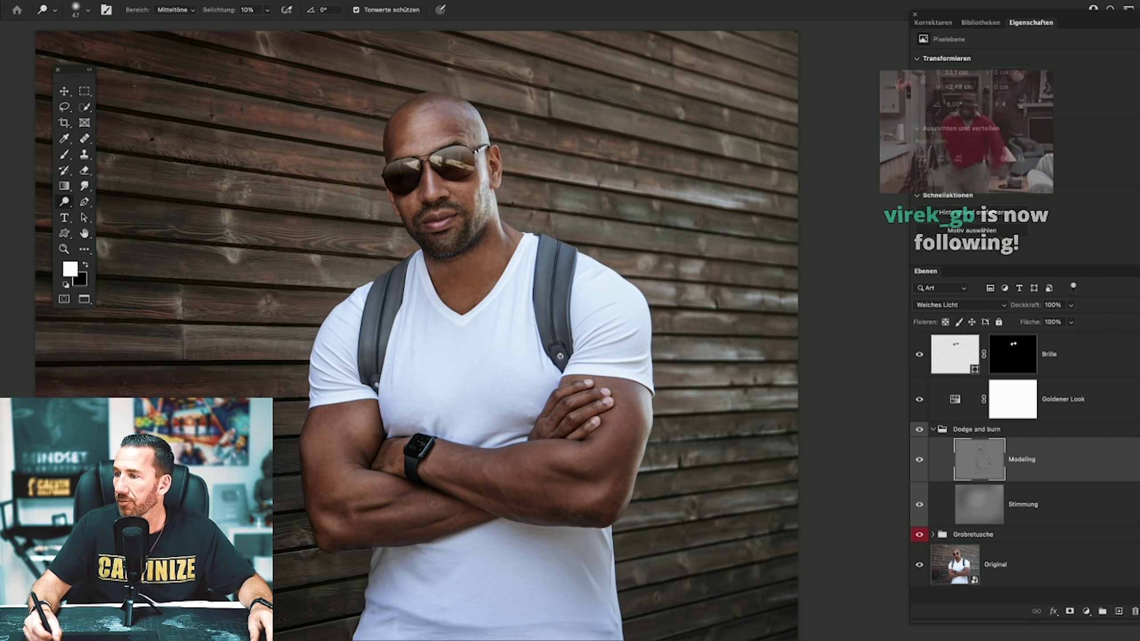
{"action": "key", "text": "z"}
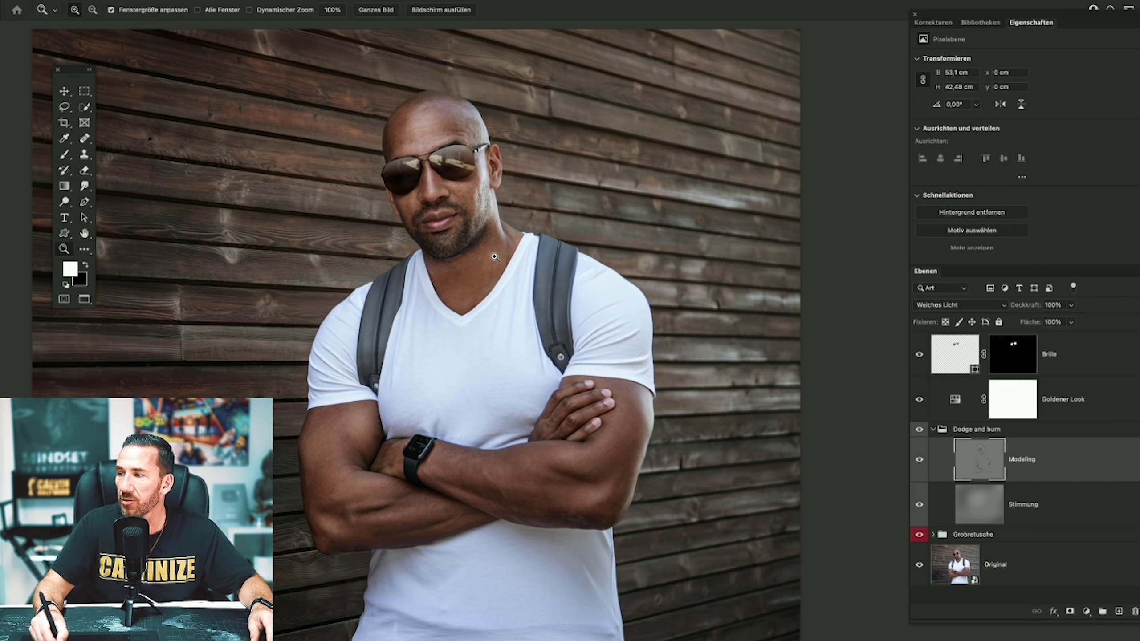
{"action": "left_click", "coordinate": [494, 257]}
{"action": "left_click", "coordinate": [65, 202]}
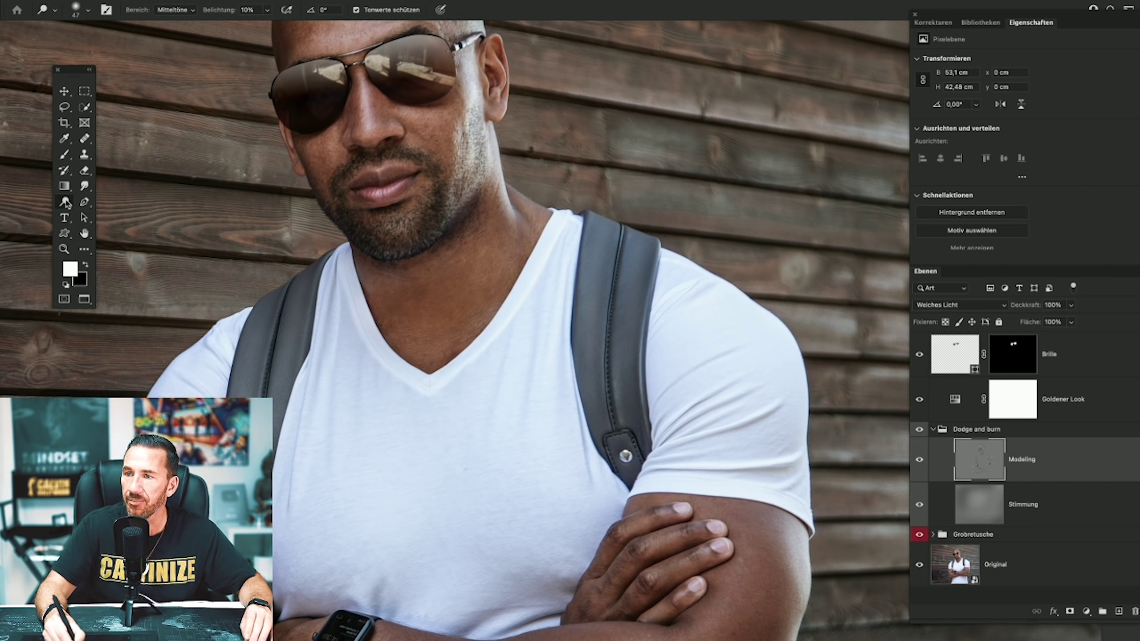
{"action": "right_click", "coordinate": [461, 247]}
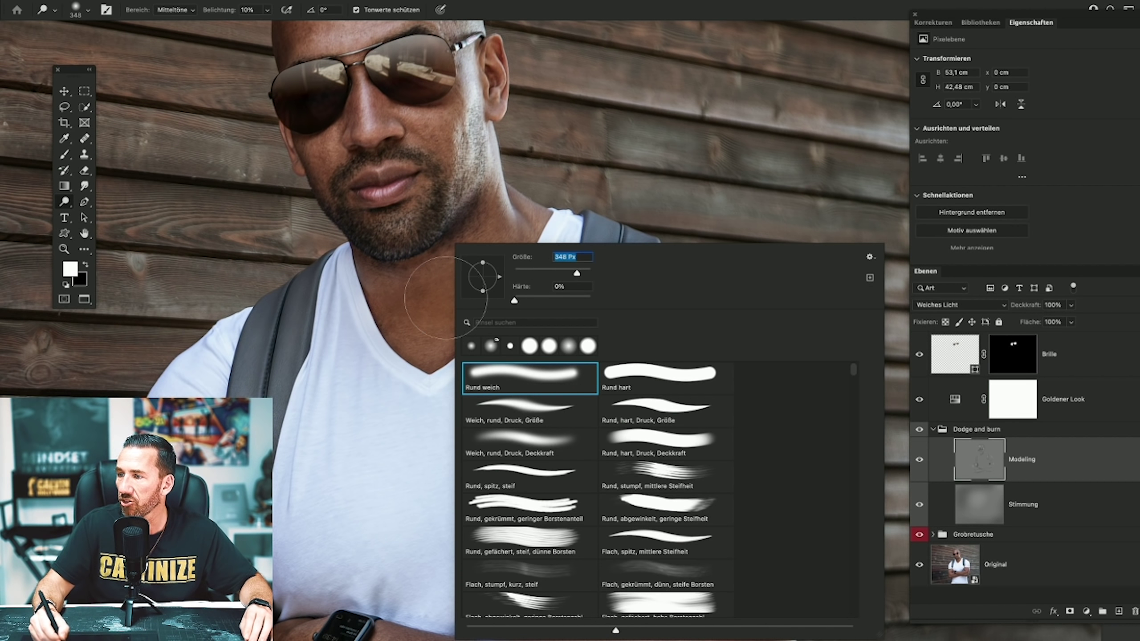
{"action": "key", "text": "Return"}
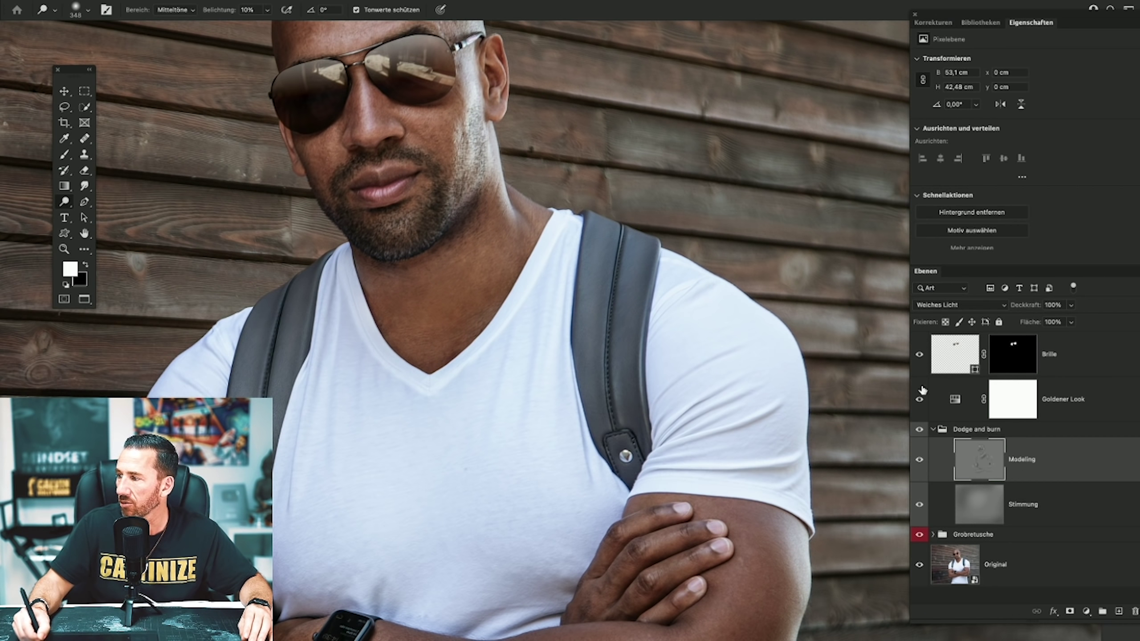
Toggle Modeling to compare the chest, then select the Grobretusche retouch layer.
{"action": "left_click", "coordinate": [918, 460]}
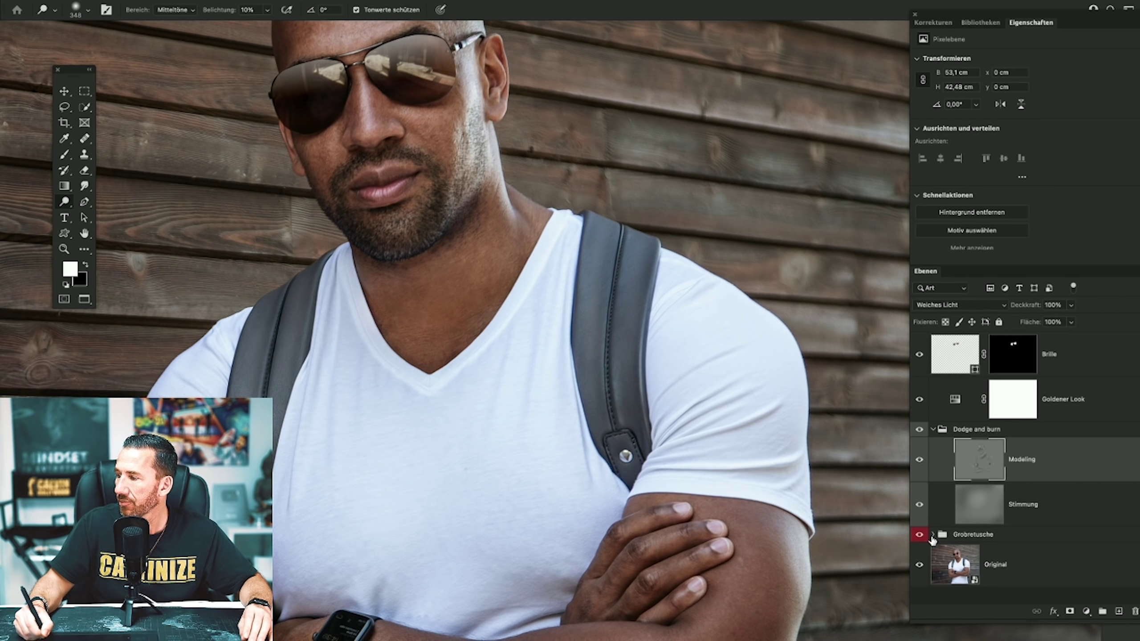
{"action": "left_click", "coordinate": [933, 536]}
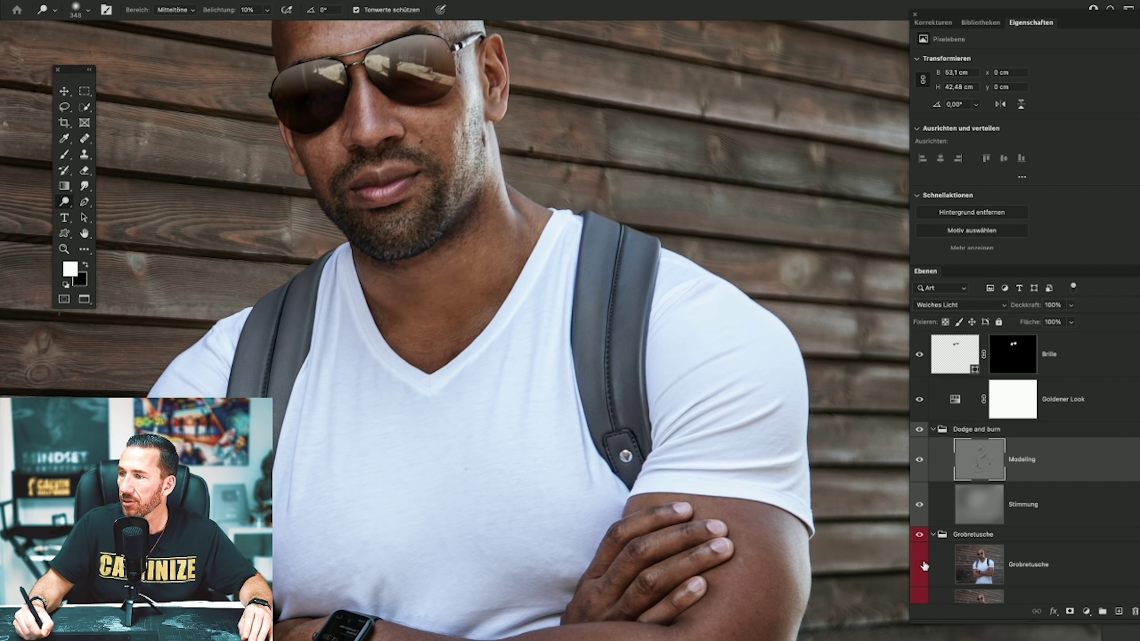
{"action": "left_click", "coordinate": [929, 565]}
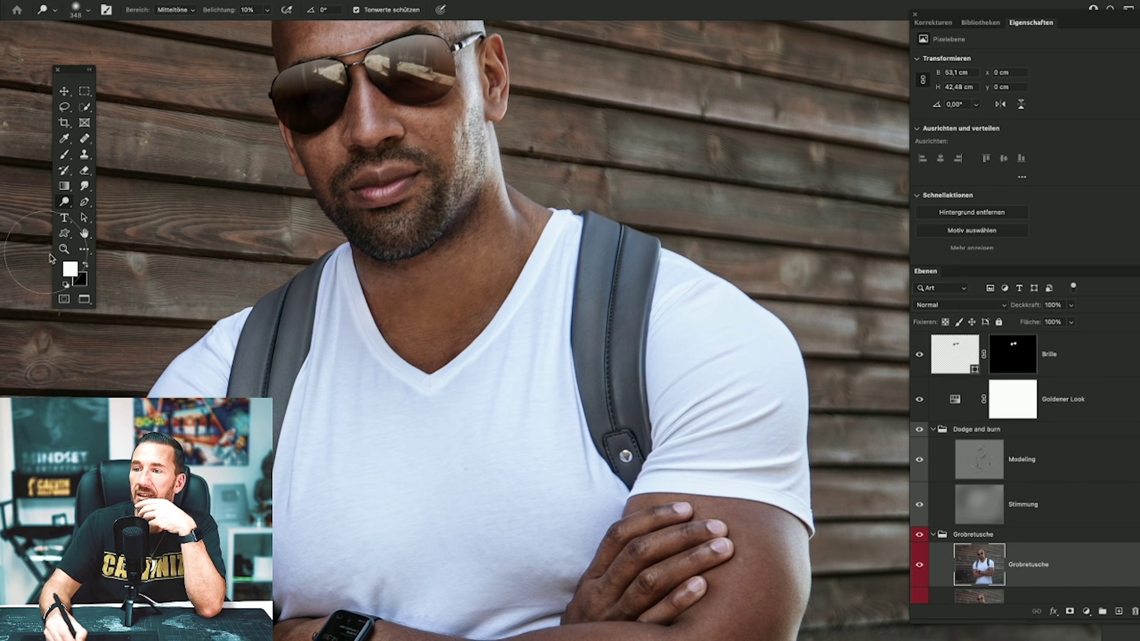
Add a layer mask to Grobretusche and prepare a 33% Brush to mask the neckline.
{"action": "left_click", "coordinate": [64, 249]}
{"action": "left_click", "coordinate": [499, 287]}
{"action": "left_click", "coordinate": [361, 306]}
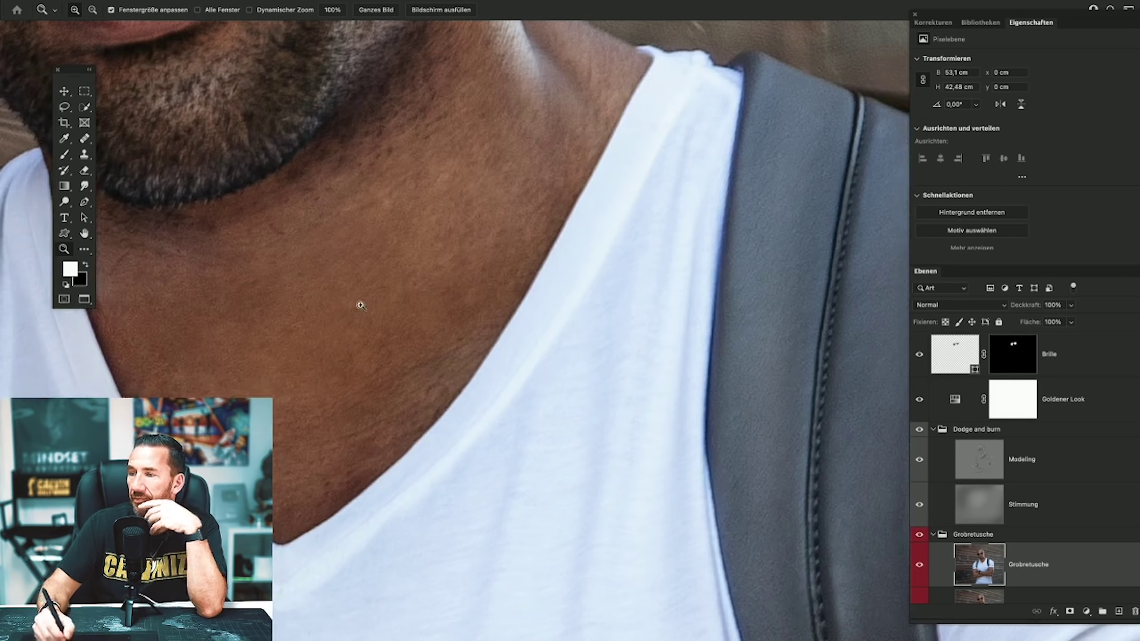
{"action": "left_click", "coordinate": [404, 341], "text": "alt"}
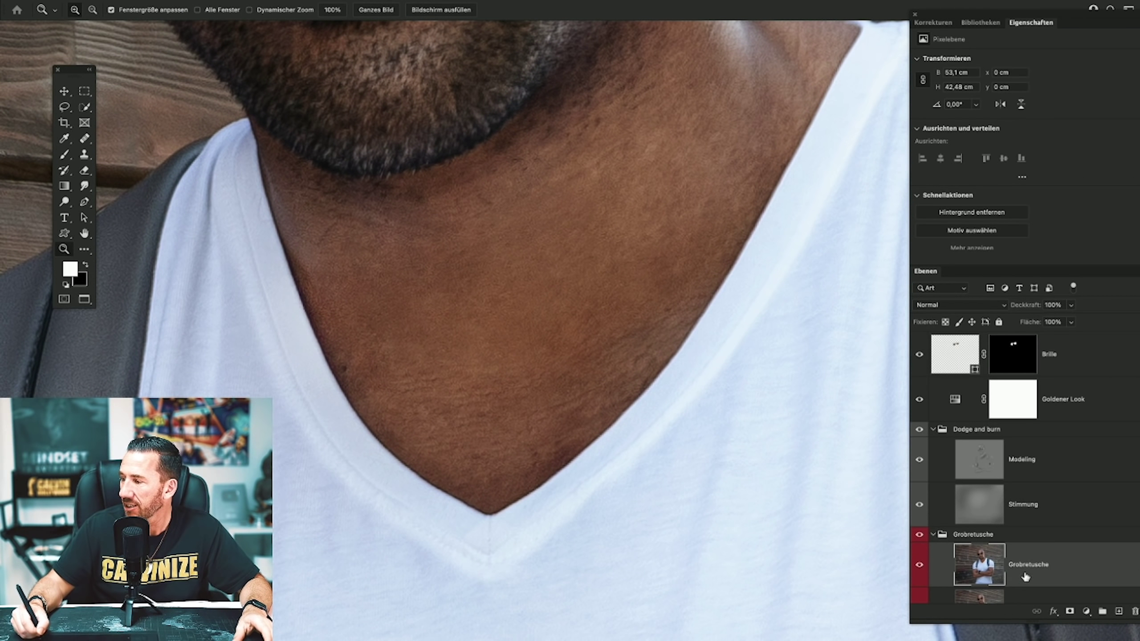
{"action": "left_click", "coordinate": [1071, 612]}
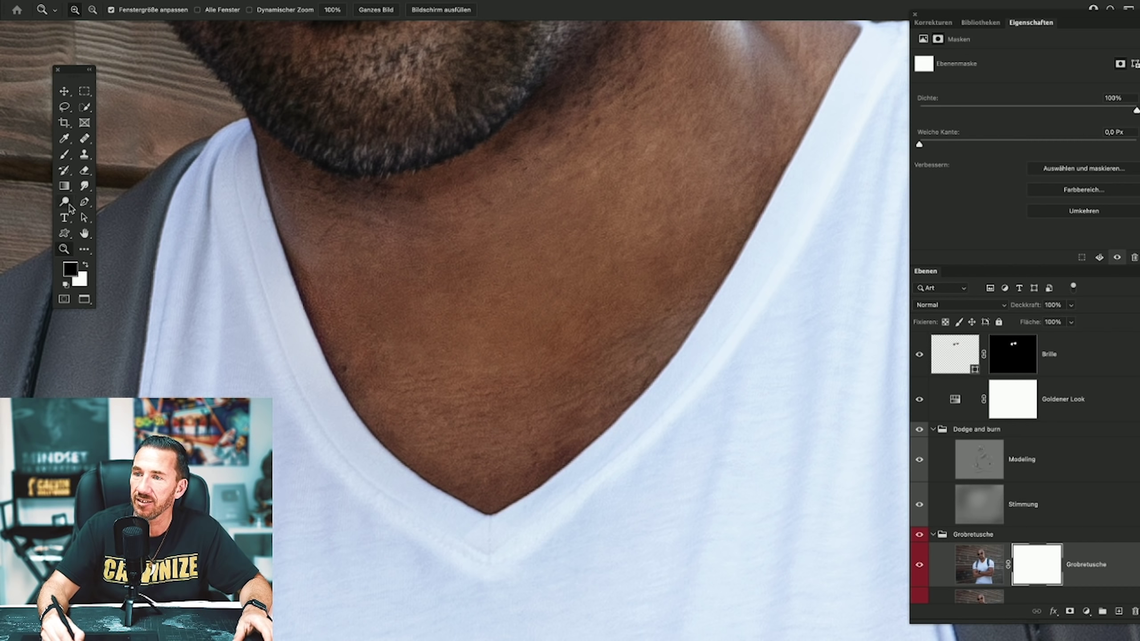
{"action": "left_click", "coordinate": [66, 157]}
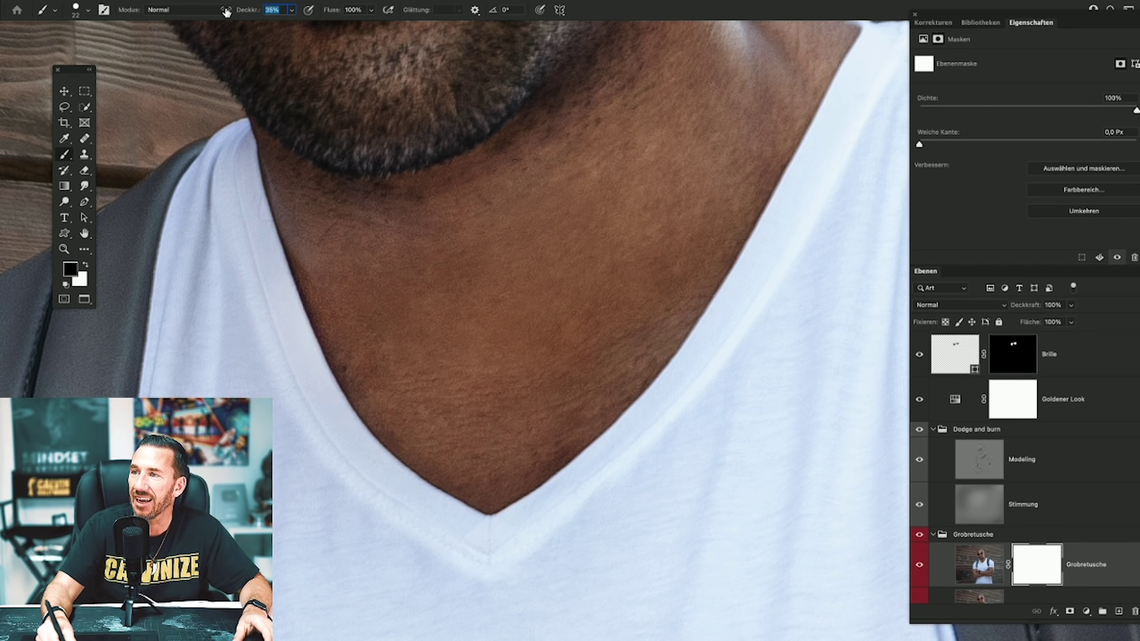
{"action": "right_click", "coordinate": [687, 255]}
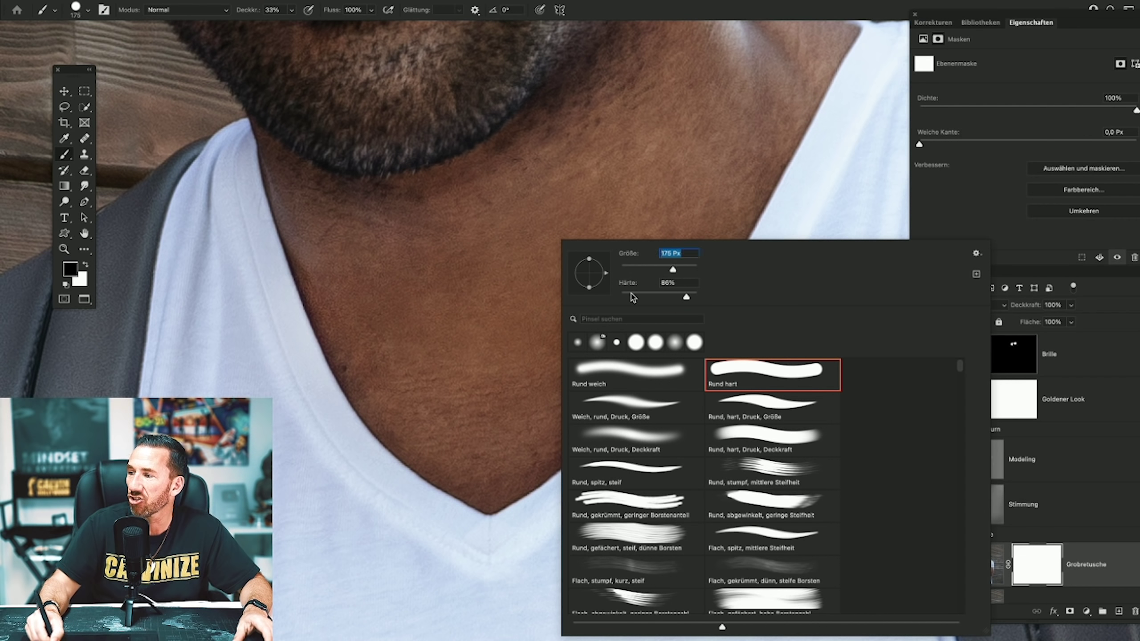
{"action": "key", "text": "Return"}
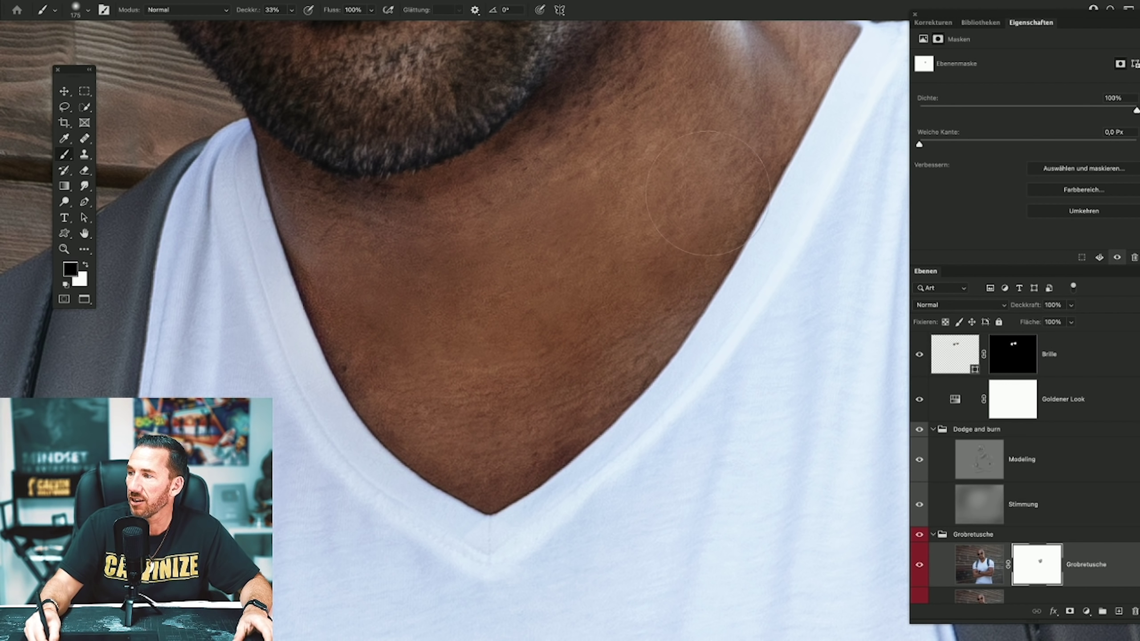
Compare Grobretusche, fit the photo to screen, collapse both groups and toggle Goldener Look.
{"action": "left_click", "coordinate": [920, 567]}
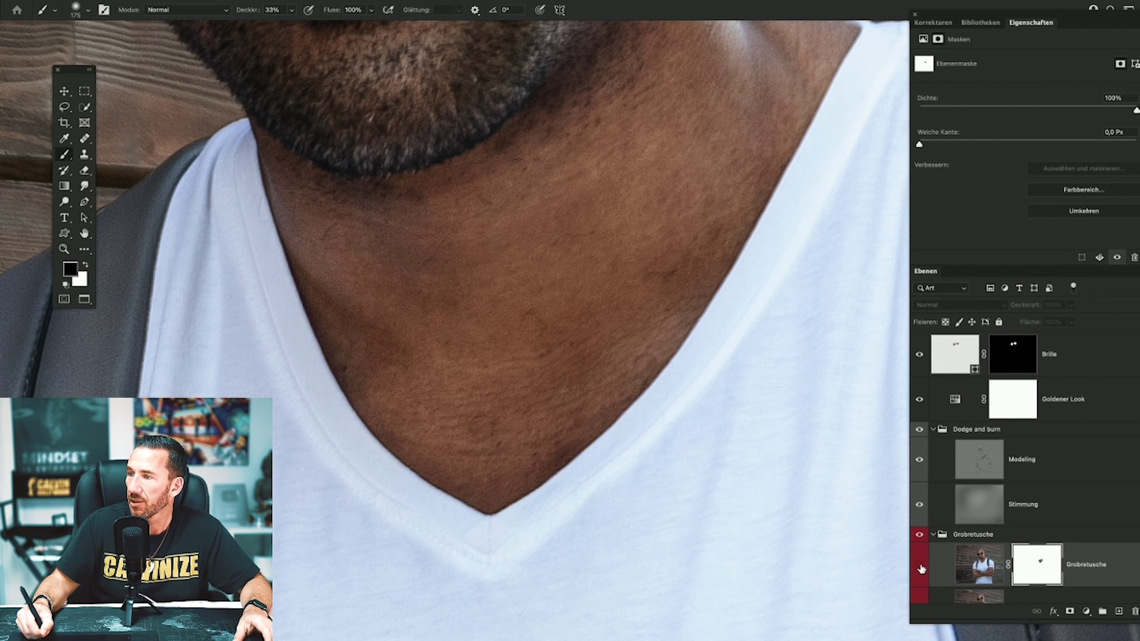
{"action": "left_click", "coordinate": [920, 567]}
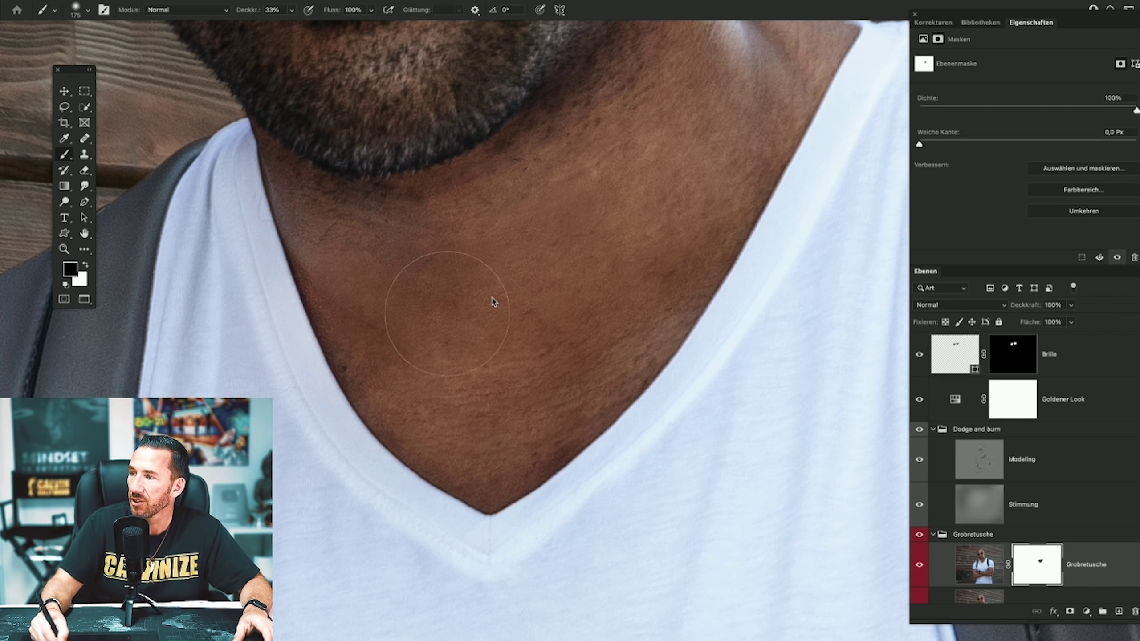
{"action": "left_click", "coordinate": [62, 248]}
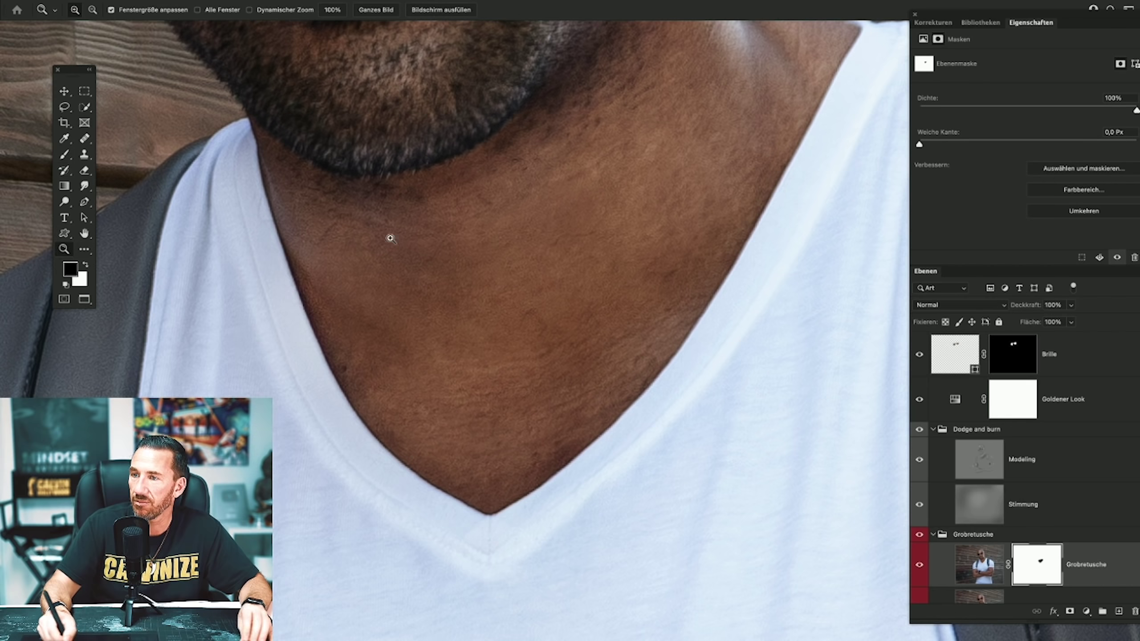
{"action": "key", "text": "ctrl+0"}
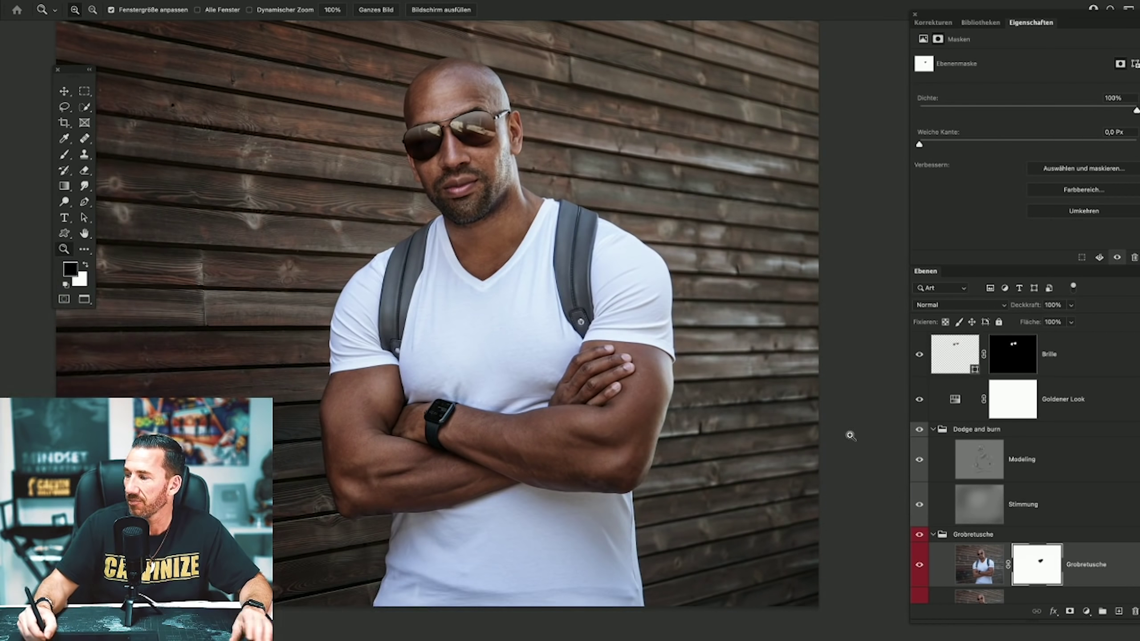
{"action": "left_click", "coordinate": [933, 535]}
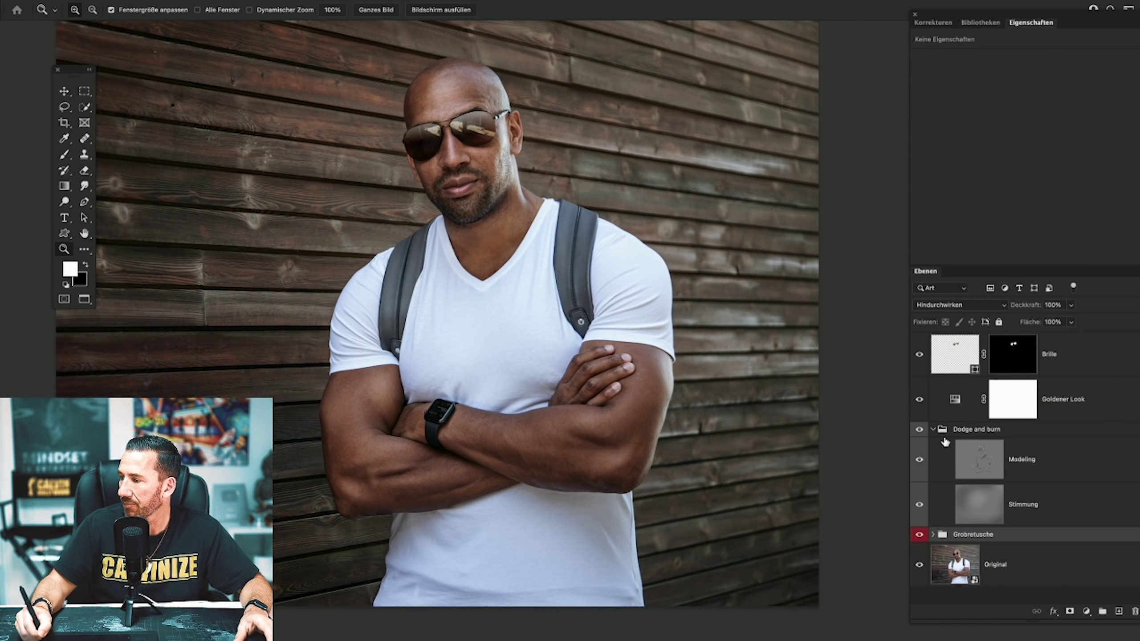
{"action": "left_click", "coordinate": [934, 430]}
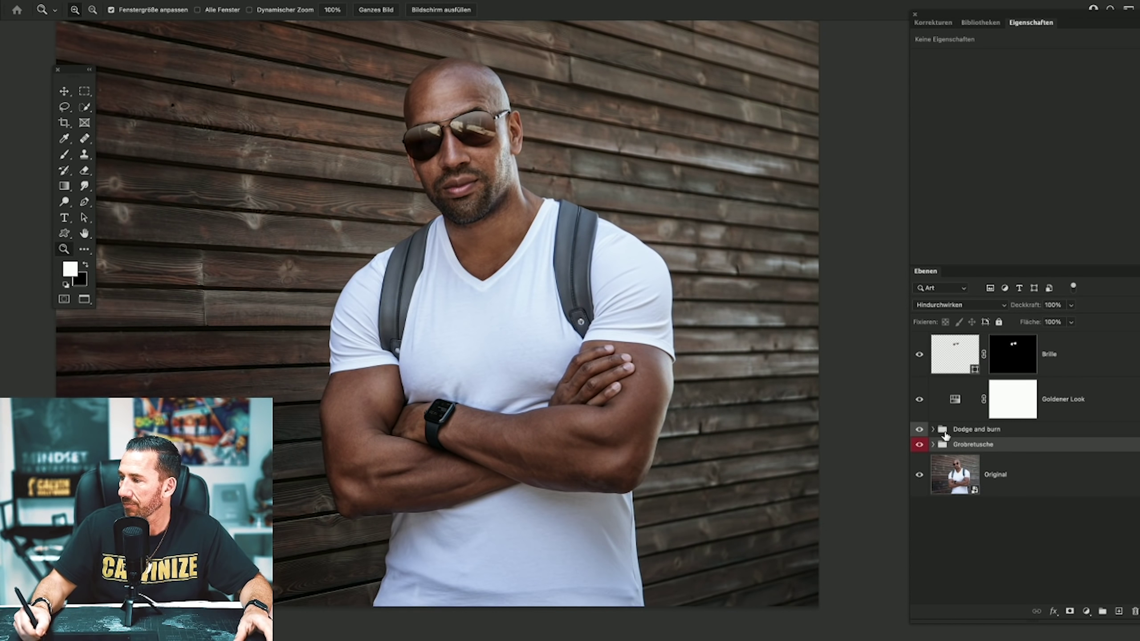
{"action": "left_click", "coordinate": [919, 399]}
{"action": "left_click", "coordinate": [919, 400]}
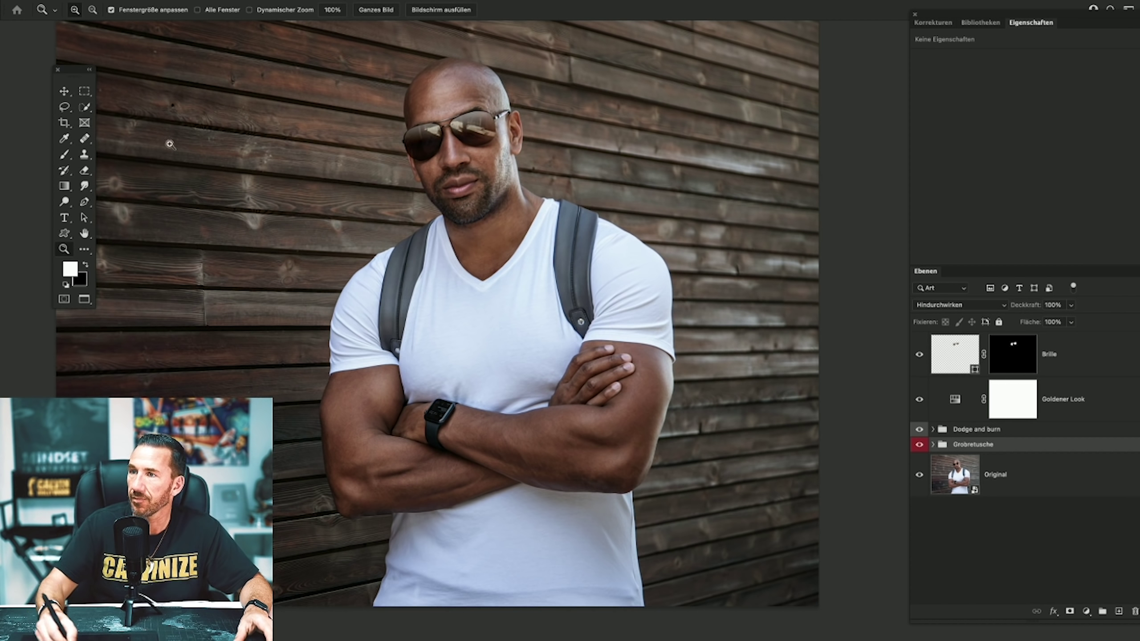
{"action": "left_click", "coordinate": [108, 2]}
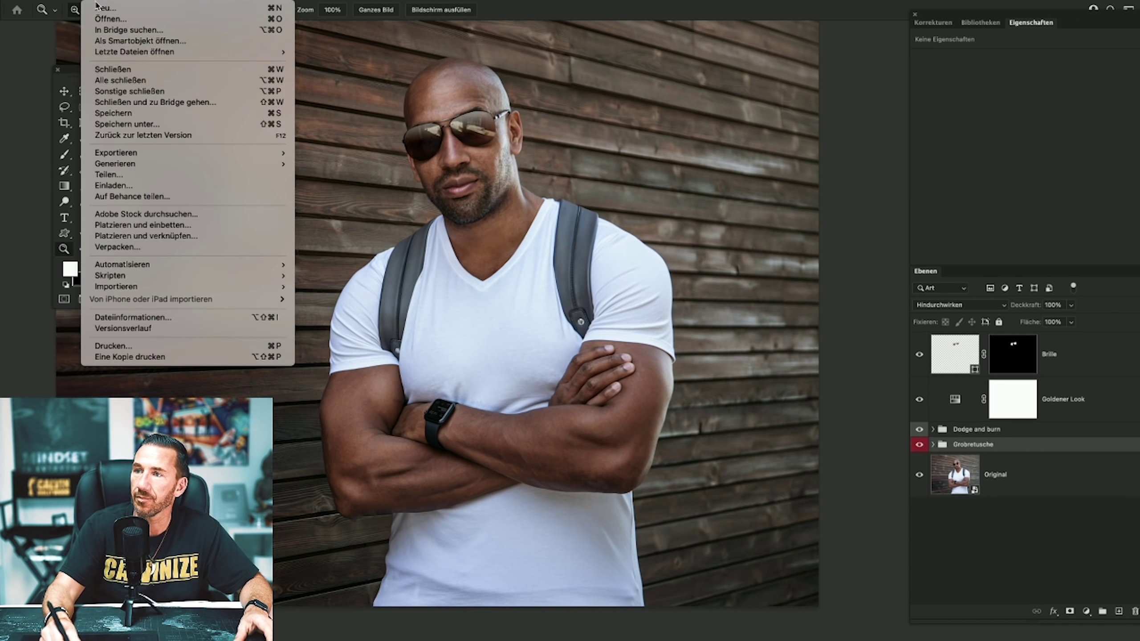
Save the portrait and select the Modeling layer in Dodge and burn.
{"action": "left_click", "coordinate": [121, 114]}
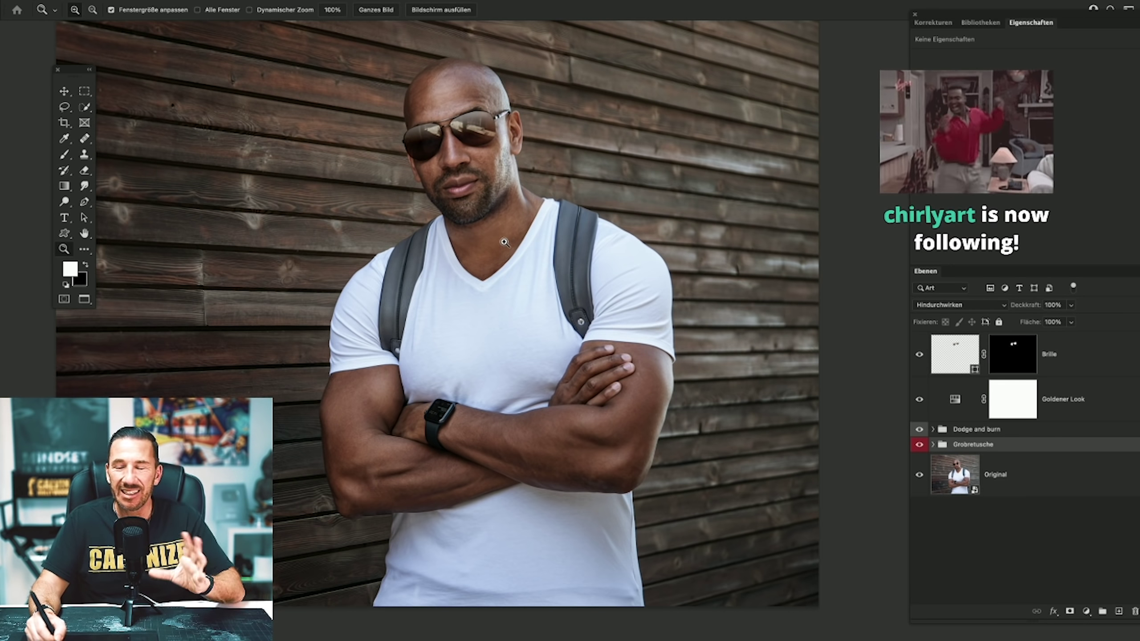
{"action": "left_click", "coordinate": [933, 429]}
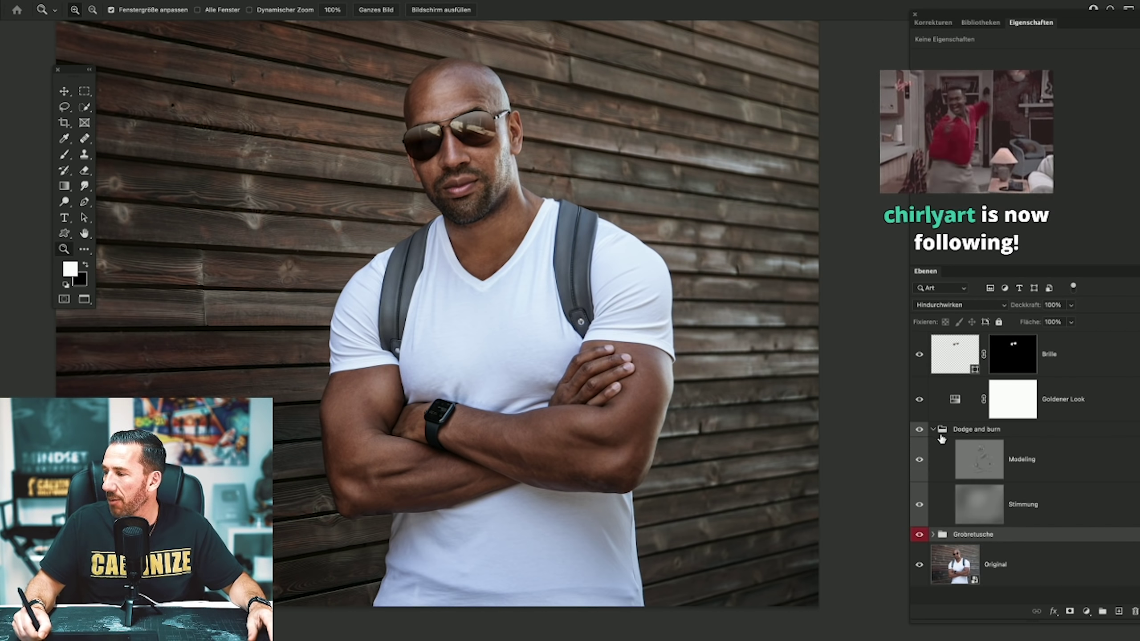
{"action": "left_click", "coordinate": [979, 459]}
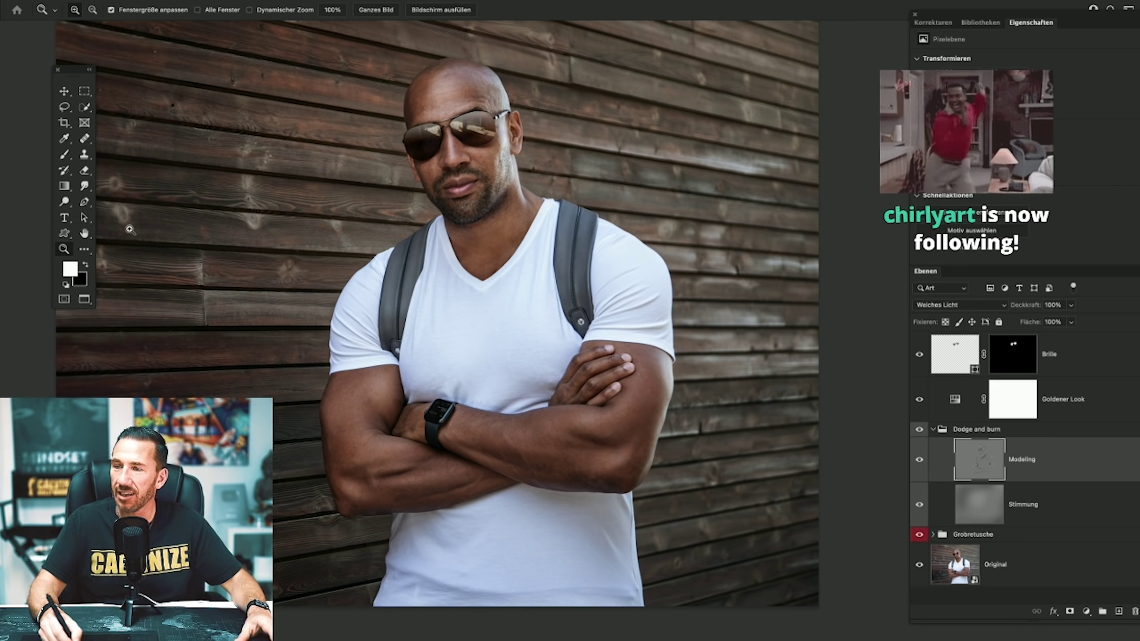
Set the Dodge brush to 182 px, zoom out and collapse the Dodge and burn group.
{"action": "left_click", "coordinate": [64, 201]}
{"action": "right_click", "coordinate": [569, 249]}
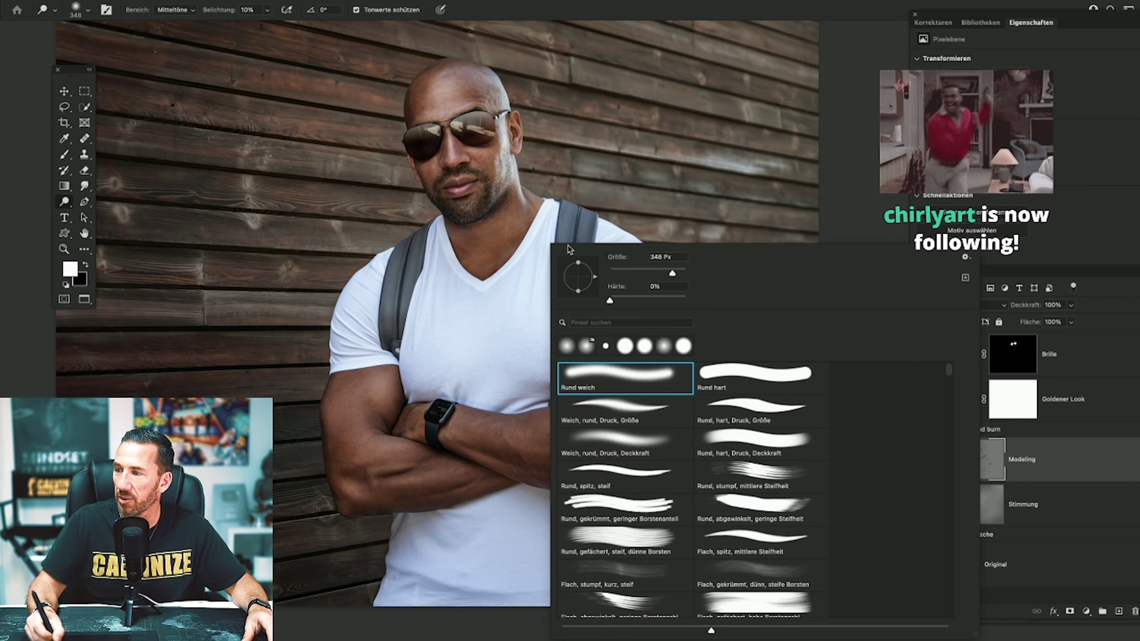
{"action": "type", "text": "182"}
{"action": "key", "text": "Return"}
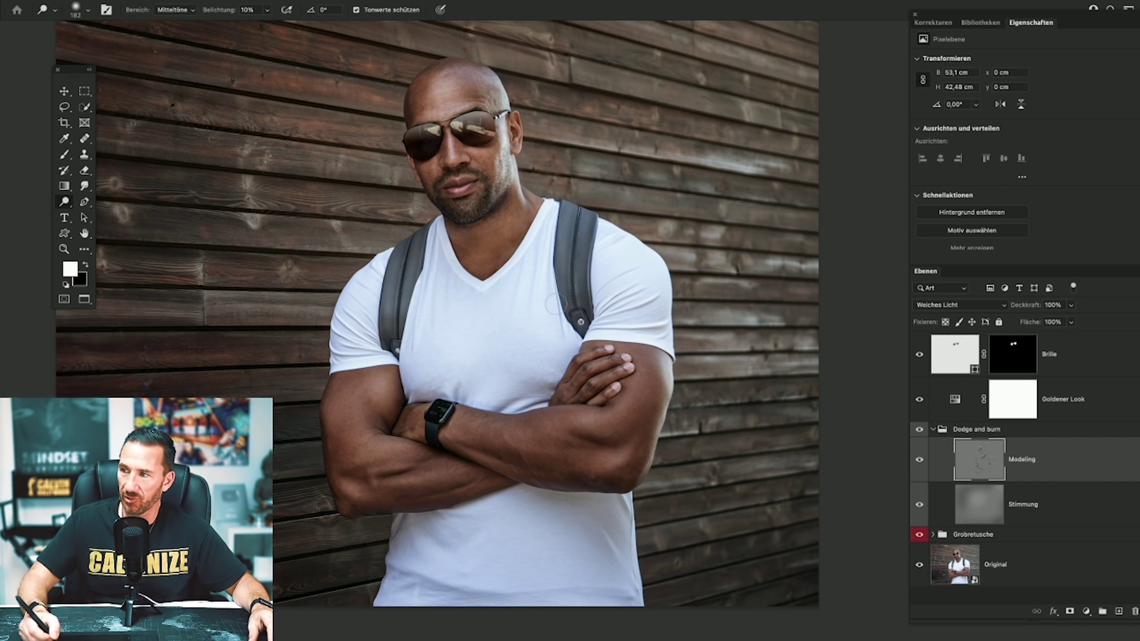
{"action": "key", "text": "z"}
{"action": "key", "text": "ctrl+minus"}
{"action": "key", "text": "ctrl+minus"}
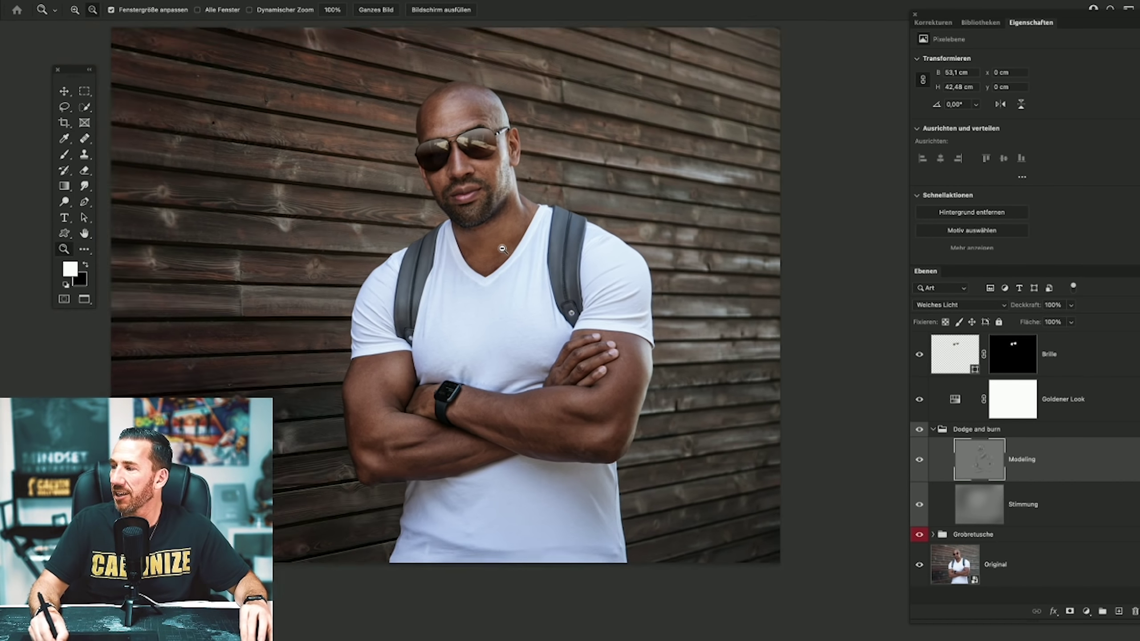
{"action": "left_click", "coordinate": [934, 430]}
{"action": "left_click", "coordinate": [954, 430]}
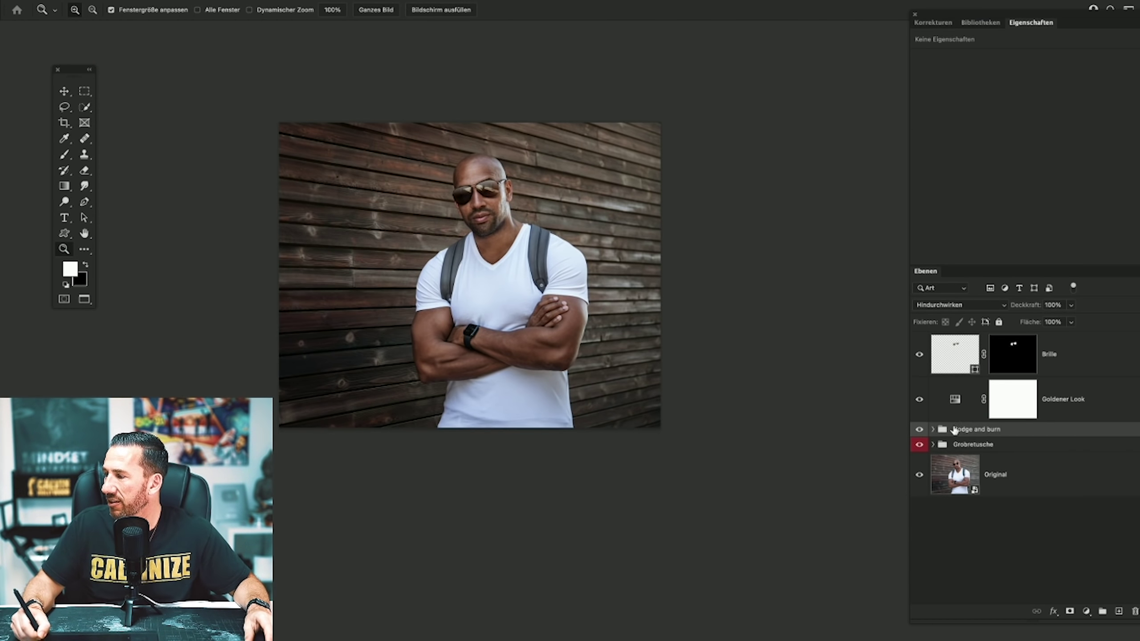
Paint a soft white brush dot on the wood wall on a new empty top layer.
{"action": "left_click", "coordinate": [959, 348]}
{"action": "left_click", "coordinate": [1119, 611]}
{"action": "key", "text": "b"}
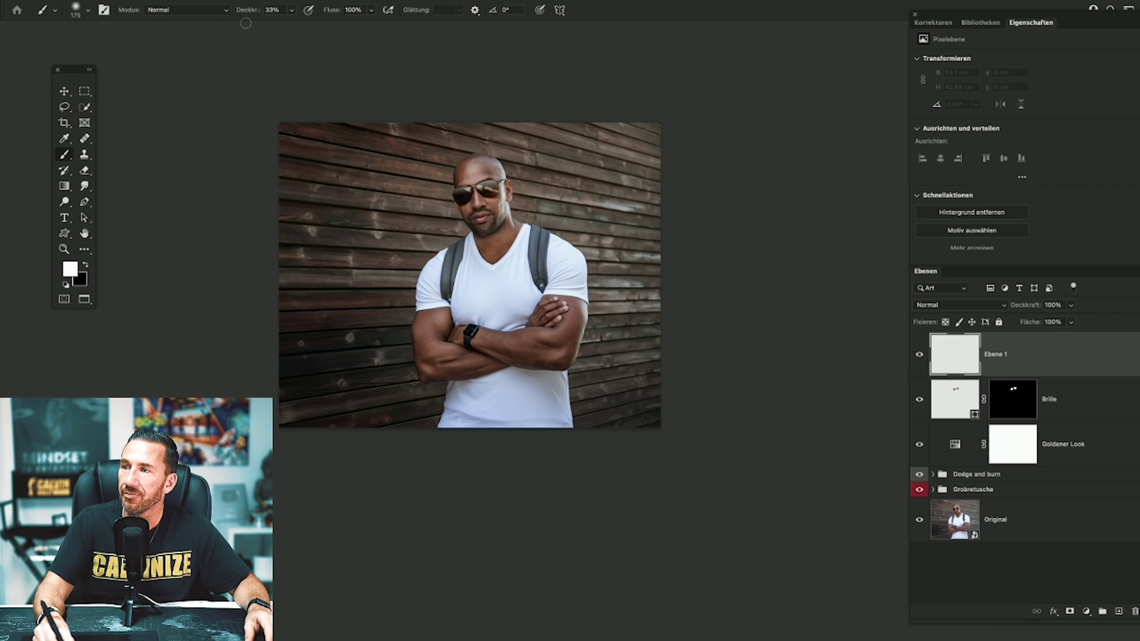
{"action": "left_click", "coordinate": [384, 245]}
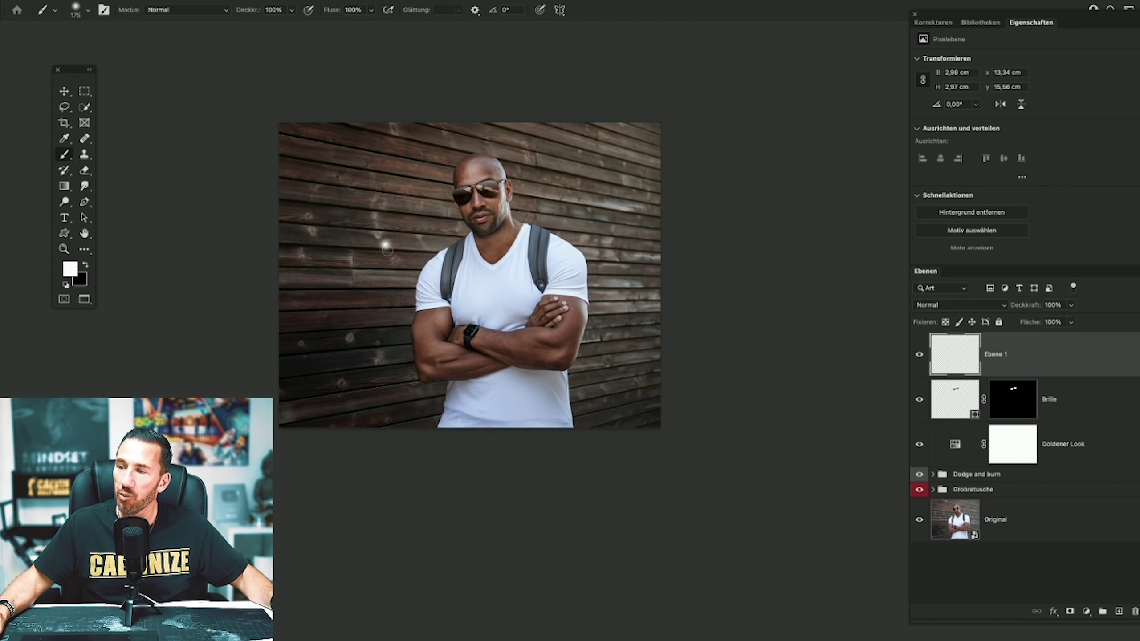
Scale the white dot into a large glow and move it toward the photo's top-right corner.
{"action": "key", "text": "ctrl+t"}
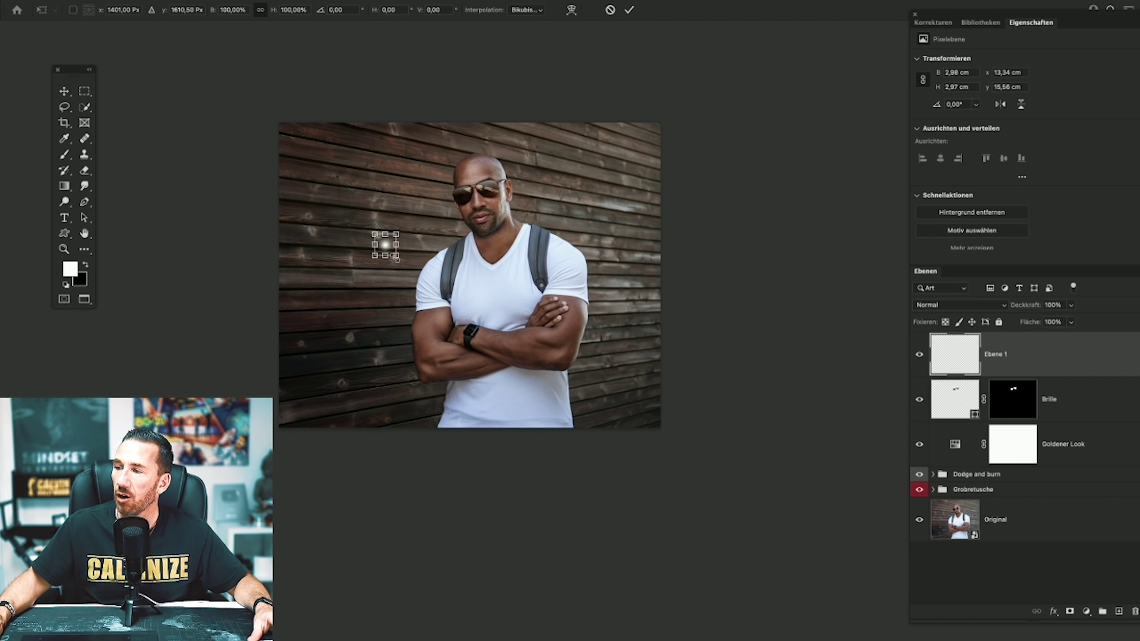
{"action": "mouse_move", "coordinate": [396, 257]}
{"action": "left_mouse_down"}
{"action": "mouse_move", "coordinate": [768, 638]}
{"action": "mouse_move", "coordinate": [859, 591]}
{"action": "left_mouse_up"}
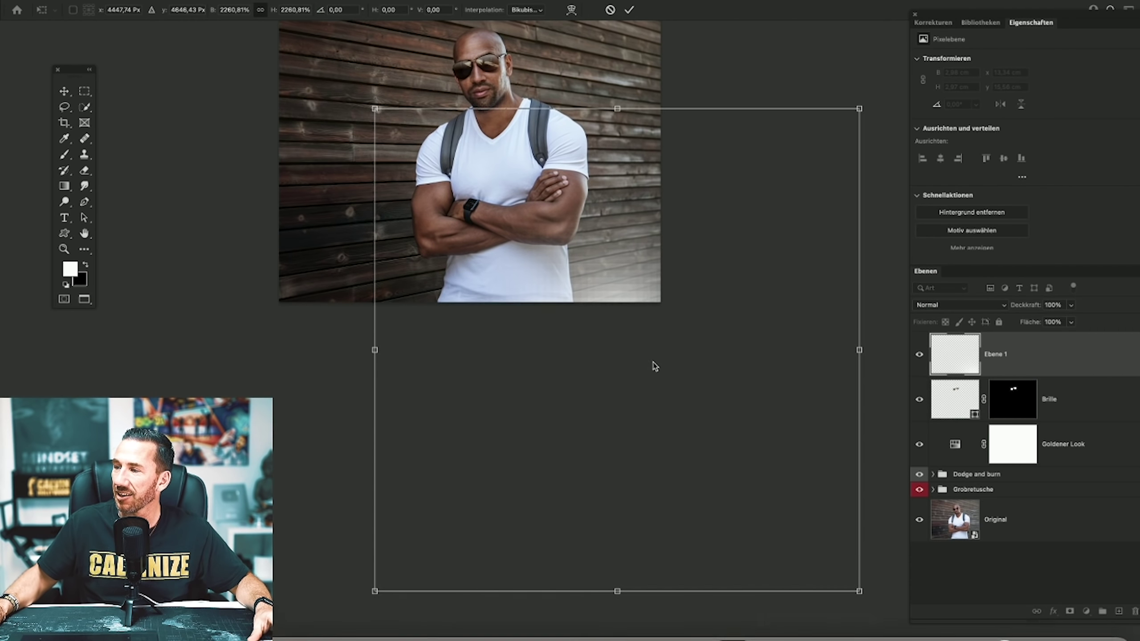
{"action": "mouse_move", "coordinate": [628, 358]}
{"action": "left_mouse_down"}
{"action": "mouse_move", "coordinate": [534, 478]}
{"action": "mouse_move", "coordinate": [541, 168]}
{"action": "mouse_move", "coordinate": [643, 119]}
{"action": "left_mouse_up"}
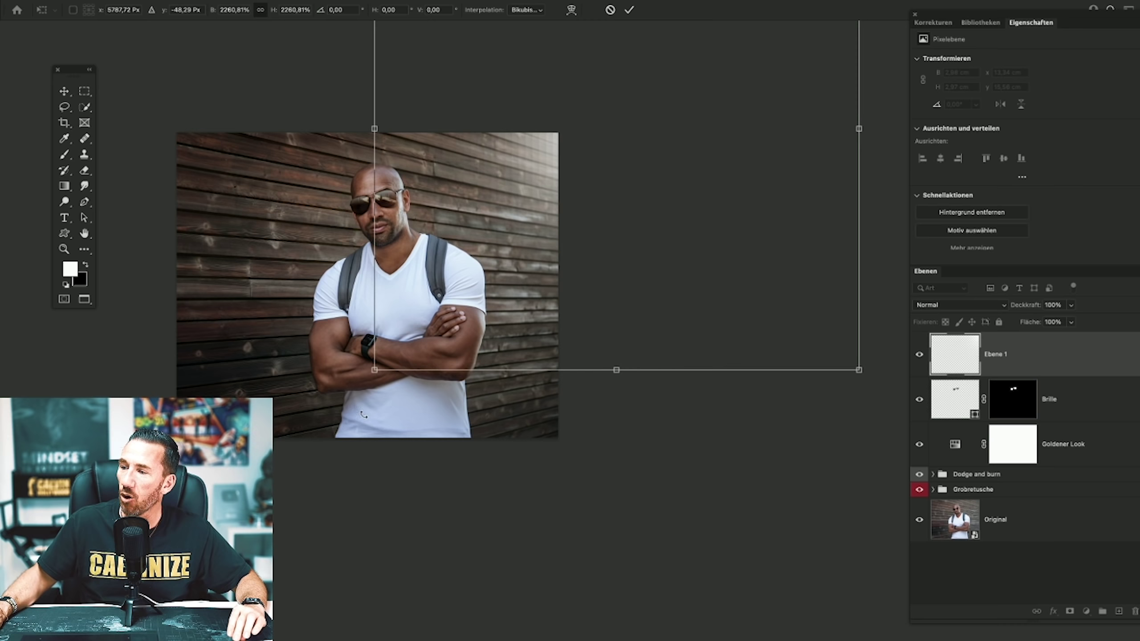
{"action": "left_click_drag", "start_coordinate": [374, 369], "coordinate": [172, 571]}
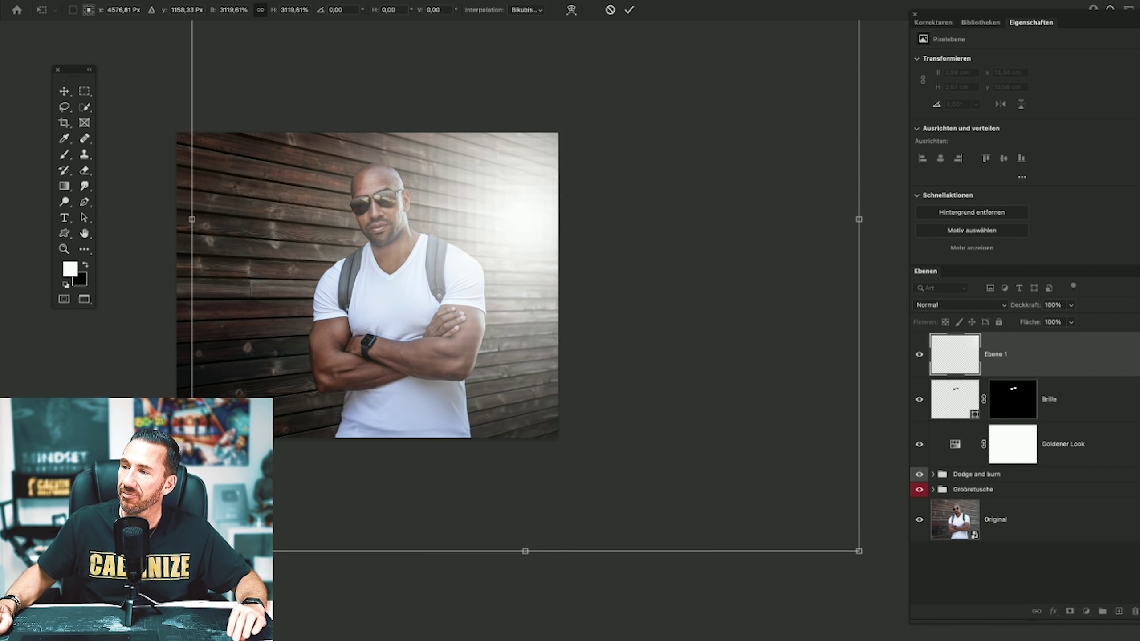
{"action": "left_click_drag", "start_coordinate": [513, 338], "coordinate": [564, 225]}
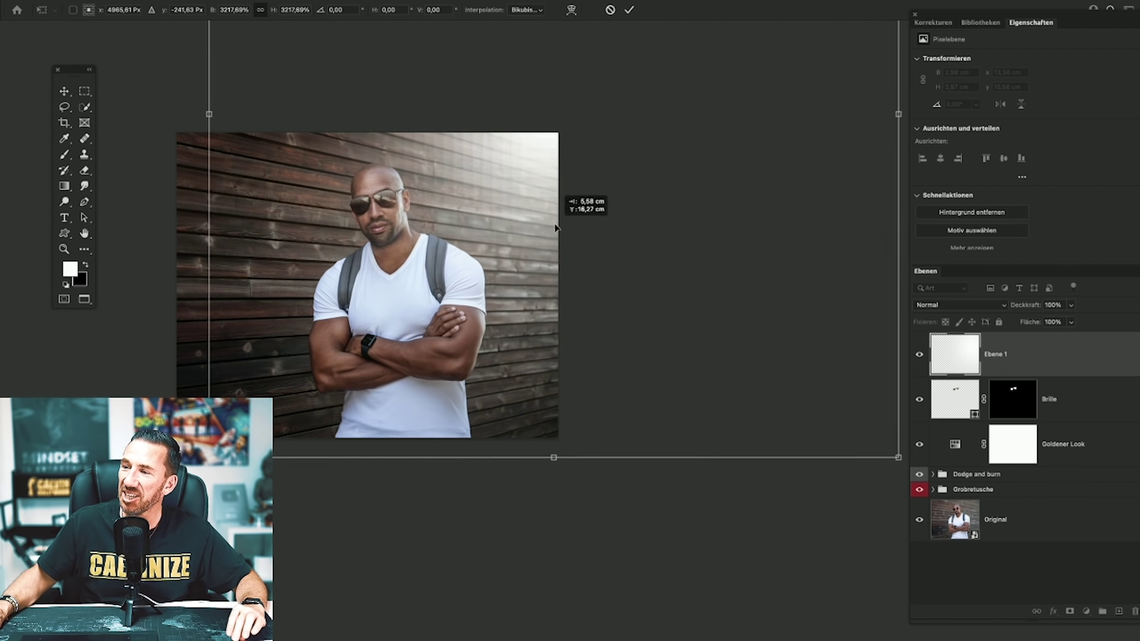
{"action": "key", "text": "Return"}
{"action": "key", "text": "b"}
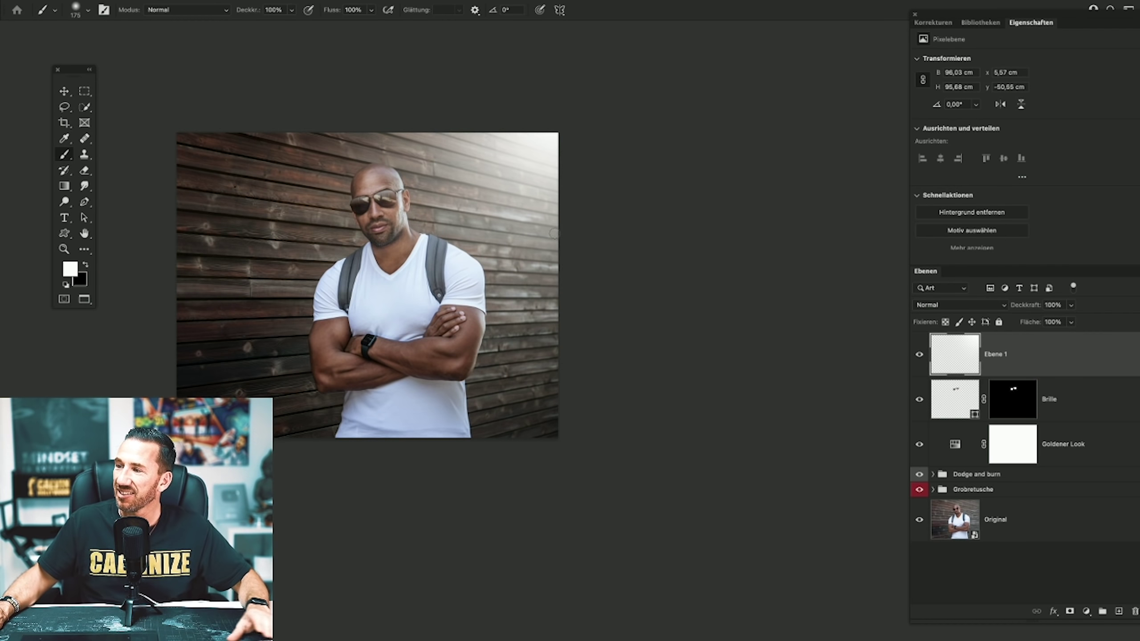
{"action": "key", "text": "v"}
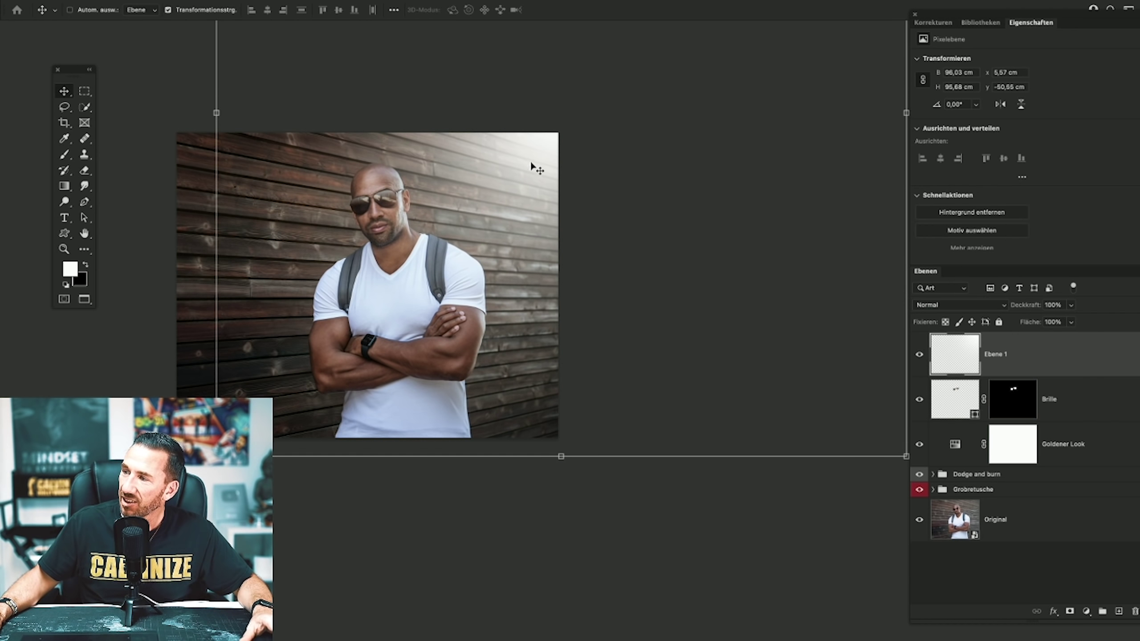
{"action": "mouse_move", "coordinate": [516, 171]}
{"action": "left_mouse_down"}
{"action": "mouse_move", "coordinate": [622, 107]}
{"action": "mouse_move", "coordinate": [585, 121]}
{"action": "left_mouse_up"}
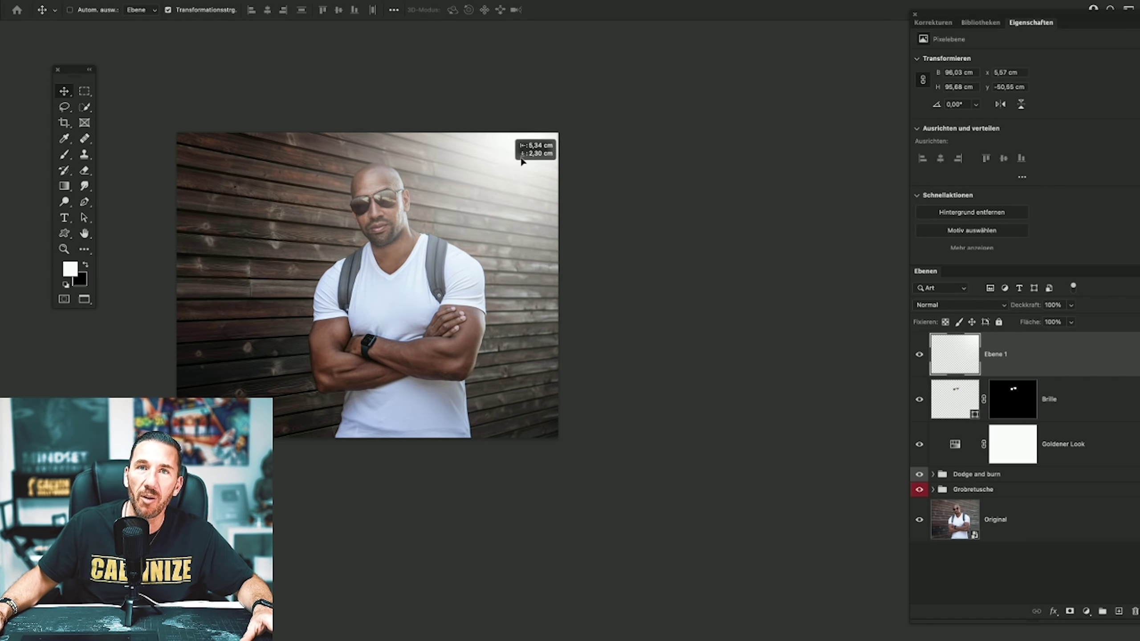
{"action": "left_click_drag", "start_coordinate": [585, 121], "coordinate": [579, 134]}
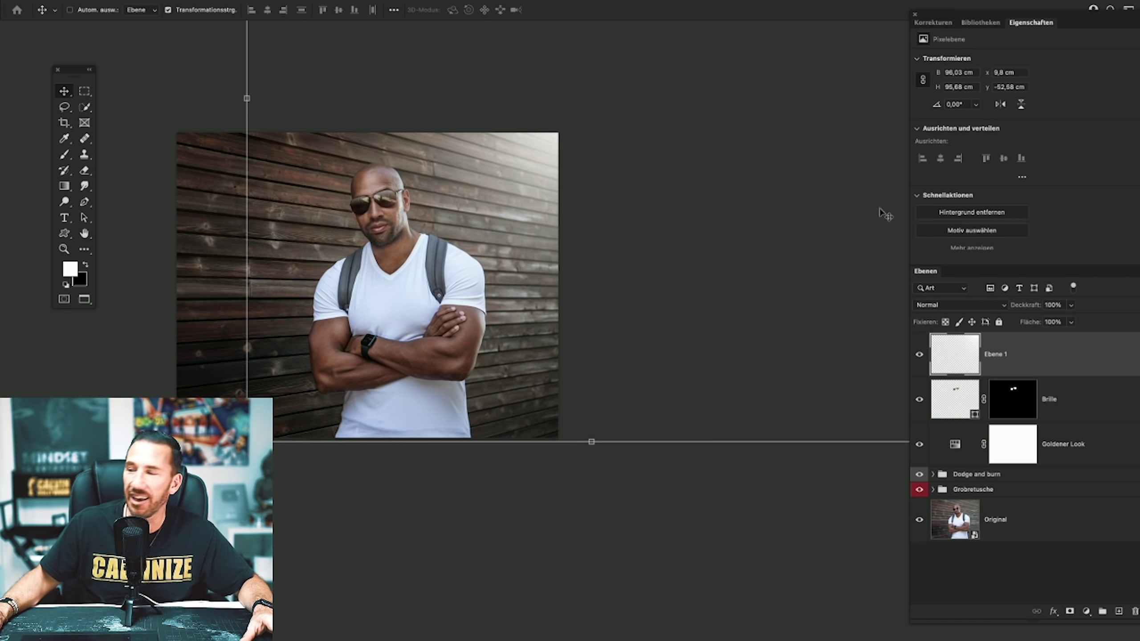
Set the glow layer's blend mode to Ineinanderkopieren and position it over the wall.
{"action": "left_click", "coordinate": [960, 309]}
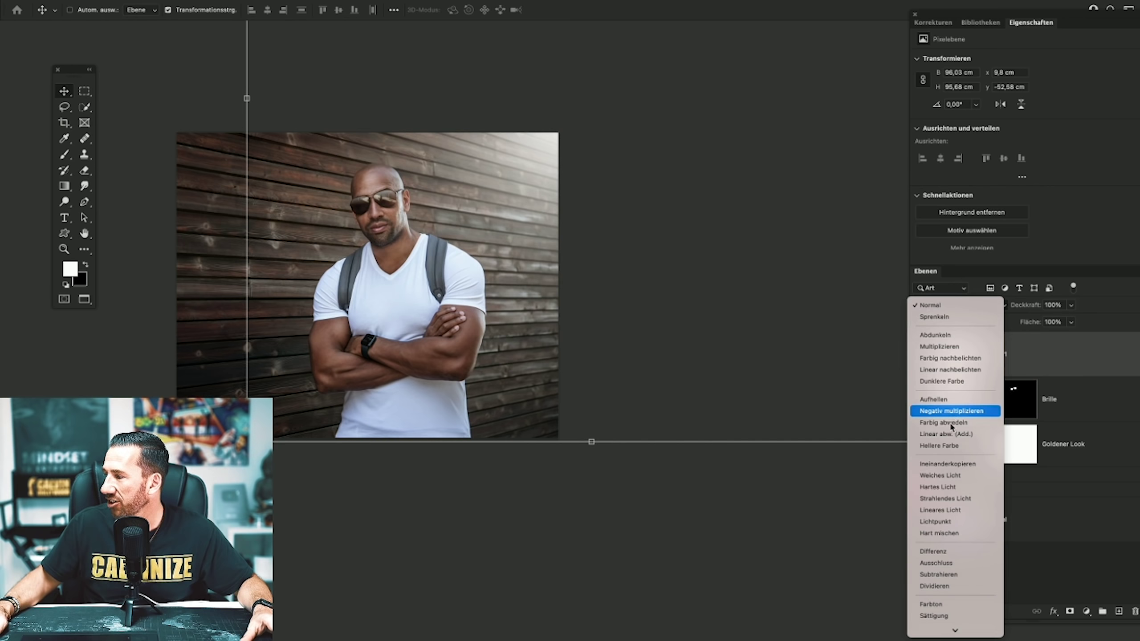
{"action": "left_click", "coordinate": [960, 464]}
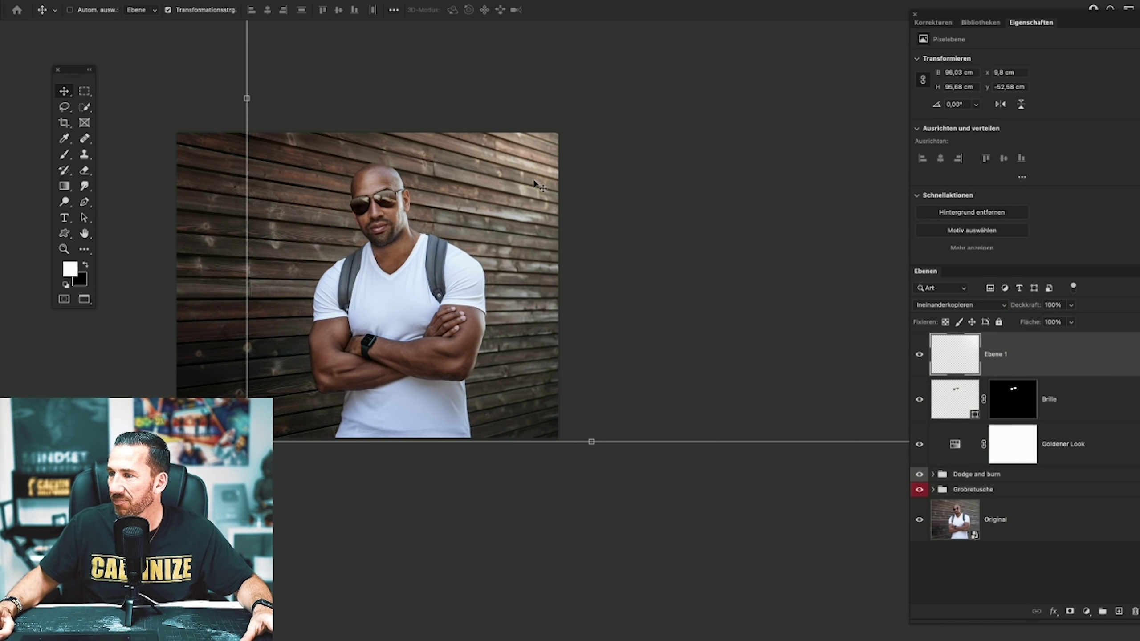
{"action": "mouse_move", "coordinate": [529, 169]}
{"action": "left_mouse_down"}
{"action": "mouse_move", "coordinate": [588, 125]}
{"action": "mouse_move", "coordinate": [602, 129]}
{"action": "mouse_move", "coordinate": [507, 203]}
{"action": "left_mouse_up"}
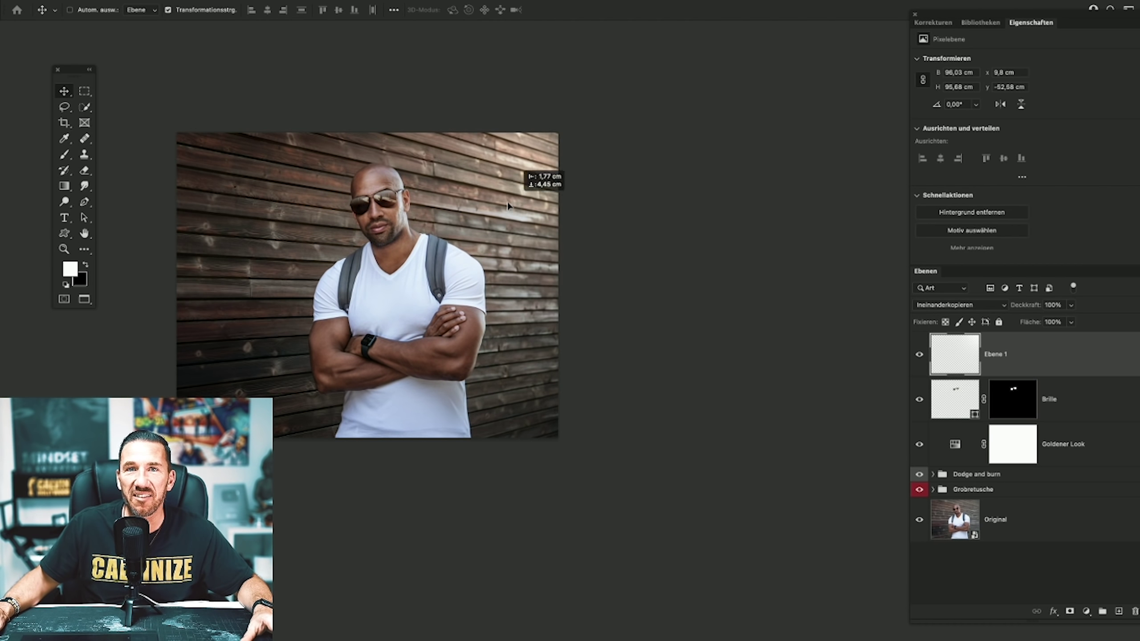
{"action": "mouse_move", "coordinate": [508, 201]}
{"action": "left_mouse_down"}
{"action": "mouse_move", "coordinate": [569, 146]}
{"action": "mouse_move", "coordinate": [469, 194]}
{"action": "mouse_move", "coordinate": [530, 168]}
{"action": "left_mouse_up"}
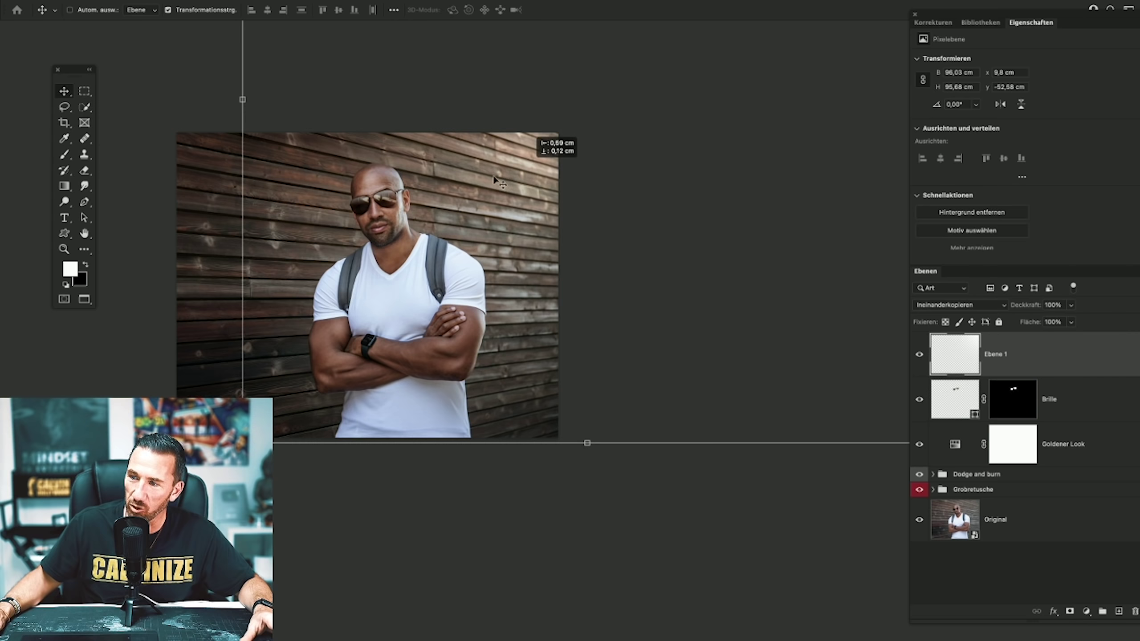
{"action": "scroll", "coordinate": [586, 222], "scroll_direction": "left", "scroll_amount": 5}
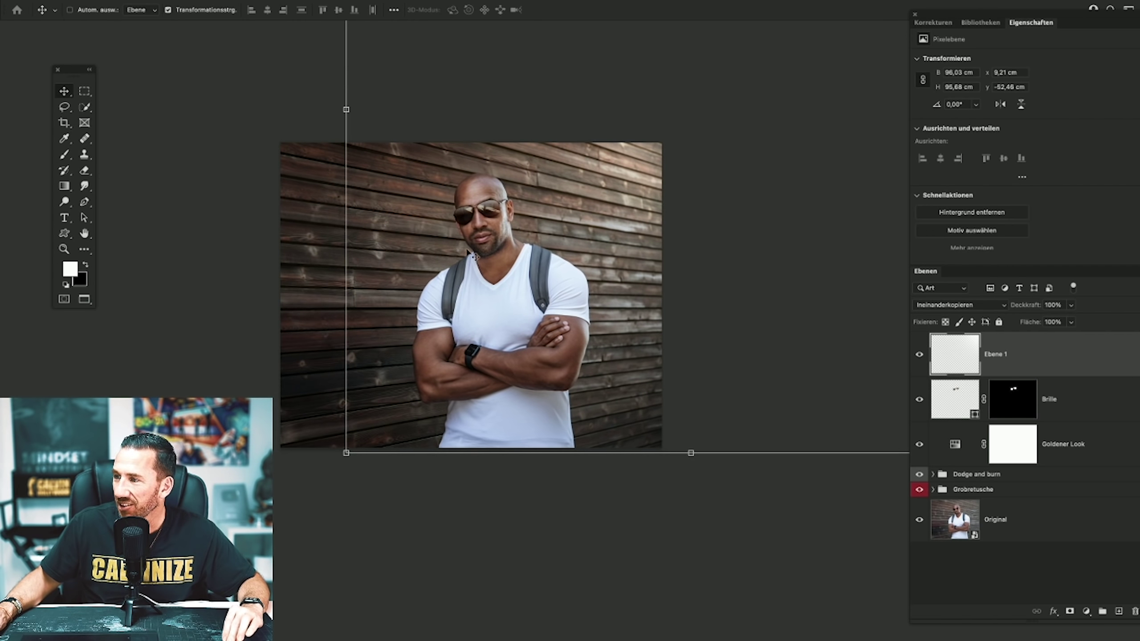
{"action": "mouse_move", "coordinate": [586, 222]}
{"action": "left_mouse_down"}
{"action": "mouse_move", "coordinate": [626, 186]}
{"action": "mouse_move", "coordinate": [592, 214]}
{"action": "mouse_move", "coordinate": [607, 231]}
{"action": "mouse_move", "coordinate": [602, 215]}
{"action": "mouse_move", "coordinate": [538, 243]}
{"action": "mouse_move", "coordinate": [580, 231]}
{"action": "mouse_move", "coordinate": [591, 207]}
{"action": "left_mouse_up"}
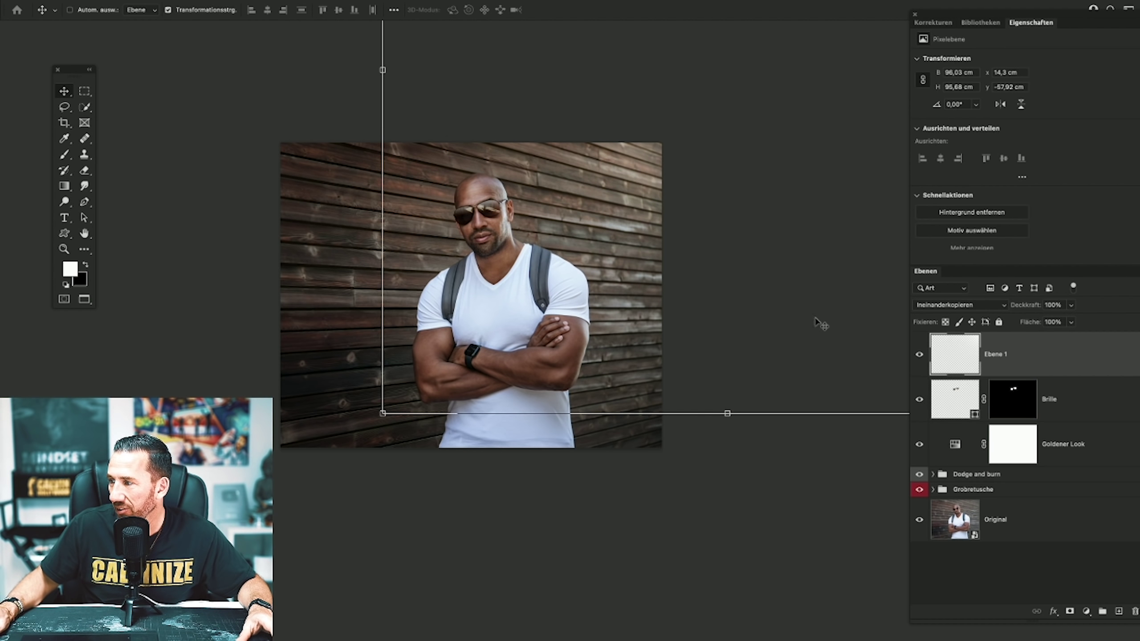
{"action": "left_click", "coordinate": [919, 356]}
{"action": "left_click", "coordinate": [919, 355]}
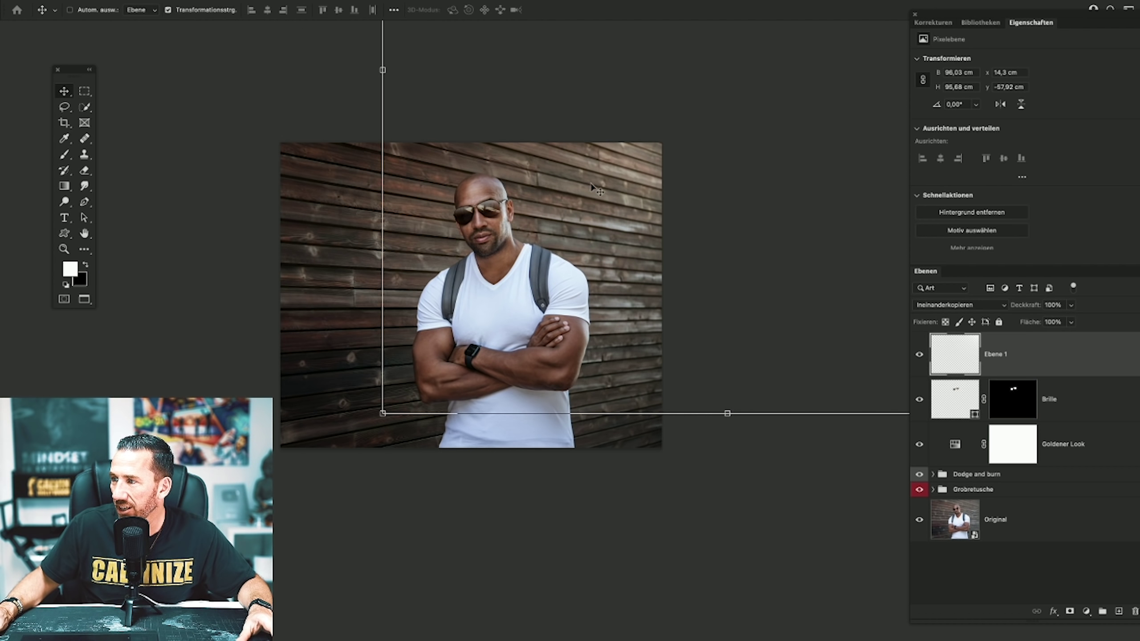
{"action": "left_click_drag", "start_coordinate": [591, 184], "coordinate": [582, 204]}
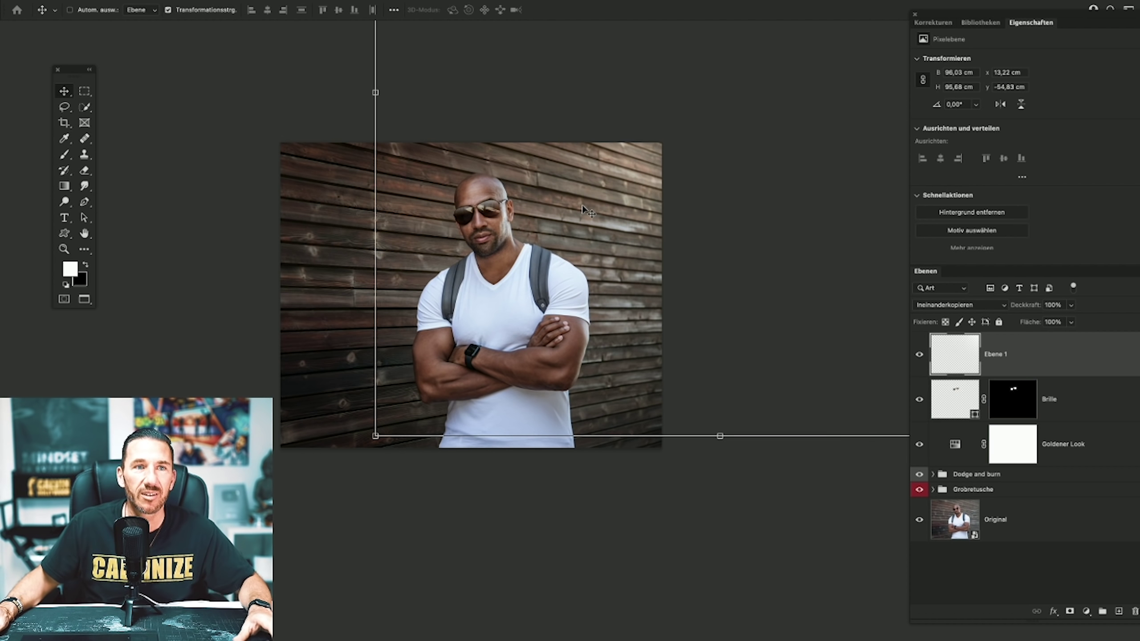
{"action": "left_click", "coordinate": [920, 355]}
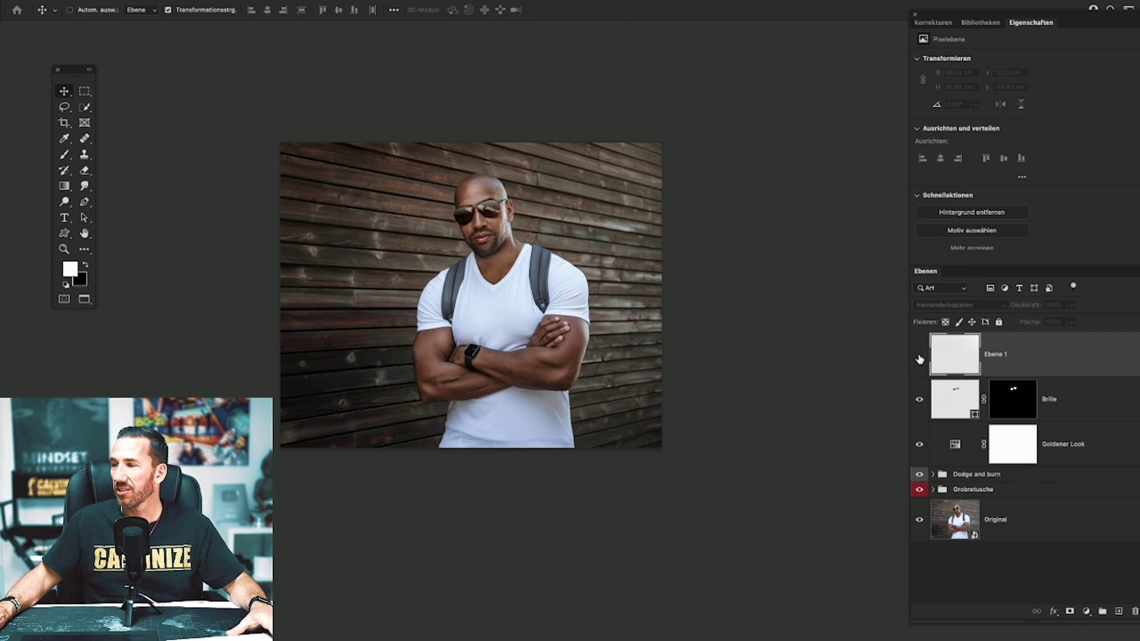
Rename the glow layer to 'Sonne'.
{"action": "double_click", "coordinate": [994, 355]}
{"action": "type", "text": "Lich"}
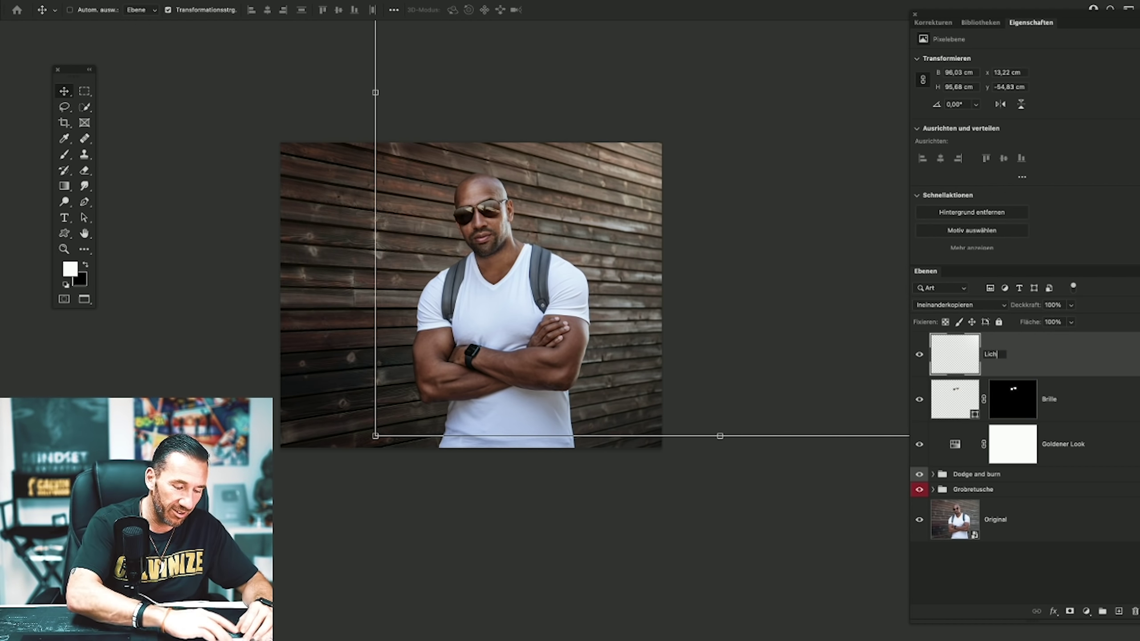
{"action": "key", "text": "BackSpace"}
{"action": "key", "text": "BackSpace"}
{"action": "key", "text": "BackSpace"}
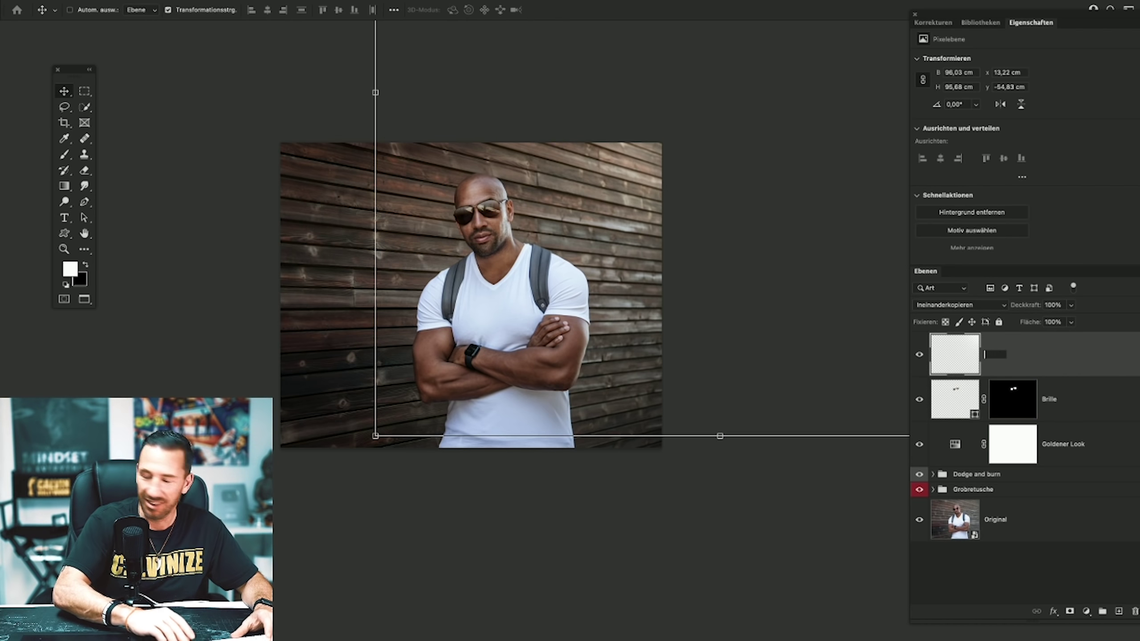
{"action": "type", "text": "Sonne"}
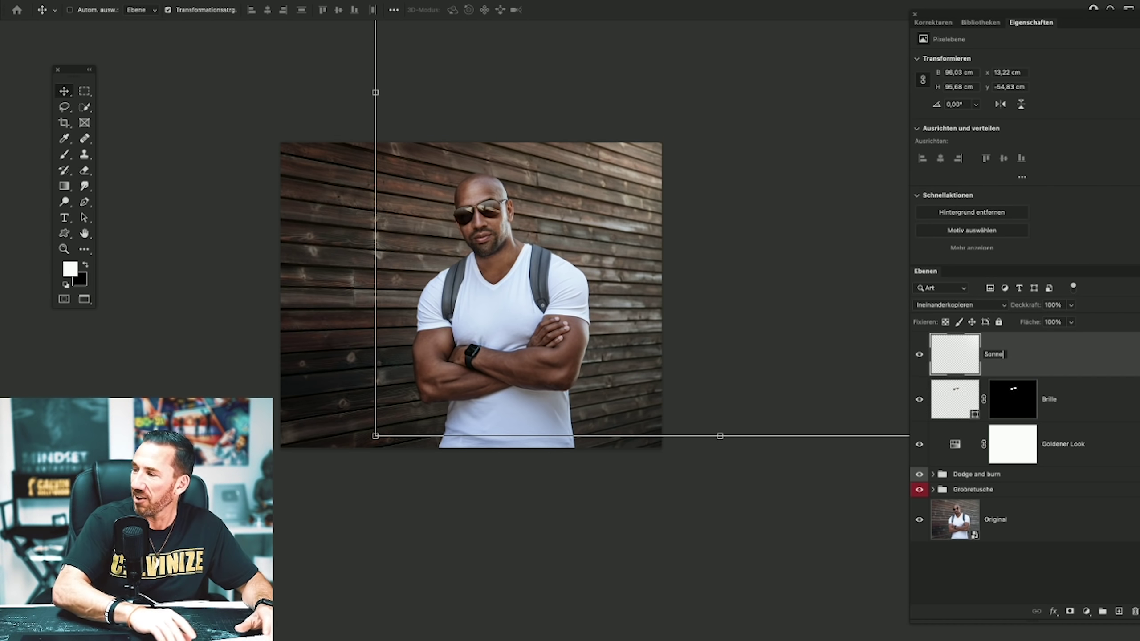
{"action": "key", "text": "Return"}
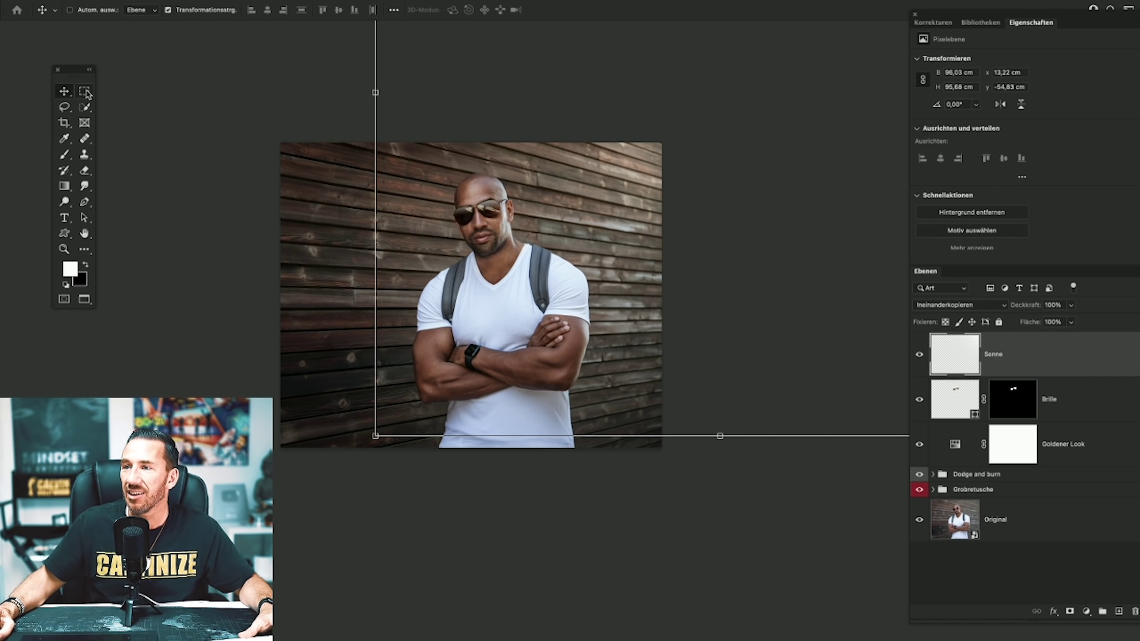
Nudge the Sonne glow into place and toggle its visibility to compare.
{"action": "left_click", "coordinate": [85, 92]}
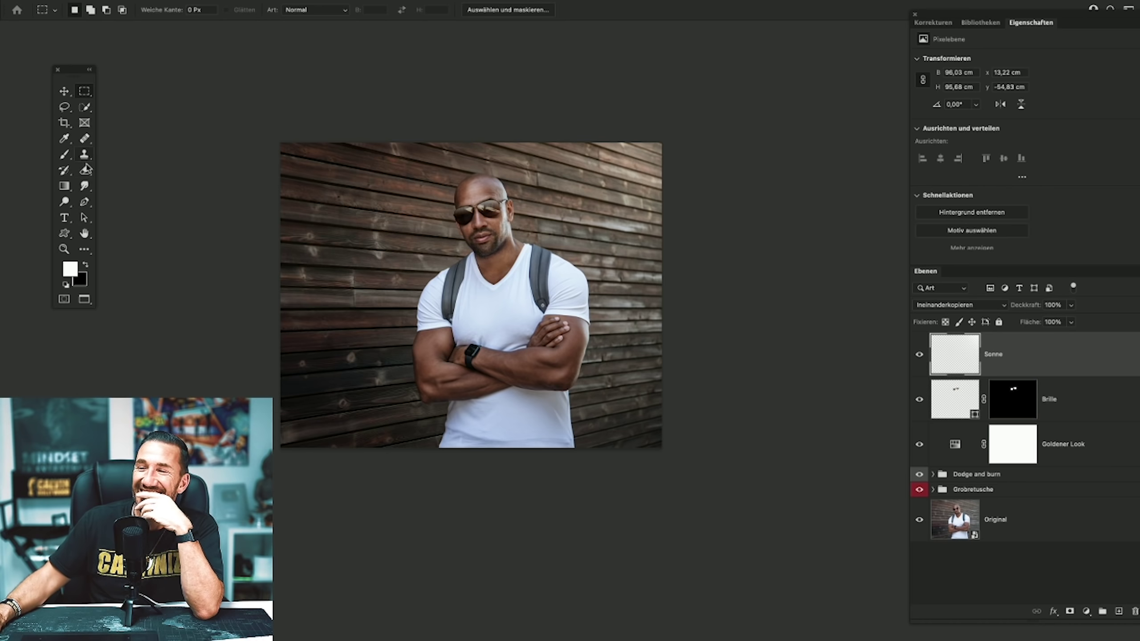
{"action": "left_click", "coordinate": [72, 94]}
{"action": "mouse_move", "coordinate": [596, 217]}
{"action": "left_mouse_down"}
{"action": "mouse_move", "coordinate": [681, 143]}
{"action": "mouse_move", "coordinate": [592, 217]}
{"action": "mouse_move", "coordinate": [597, 198]}
{"action": "left_mouse_up"}
{"action": "left_click", "coordinate": [919, 355]}
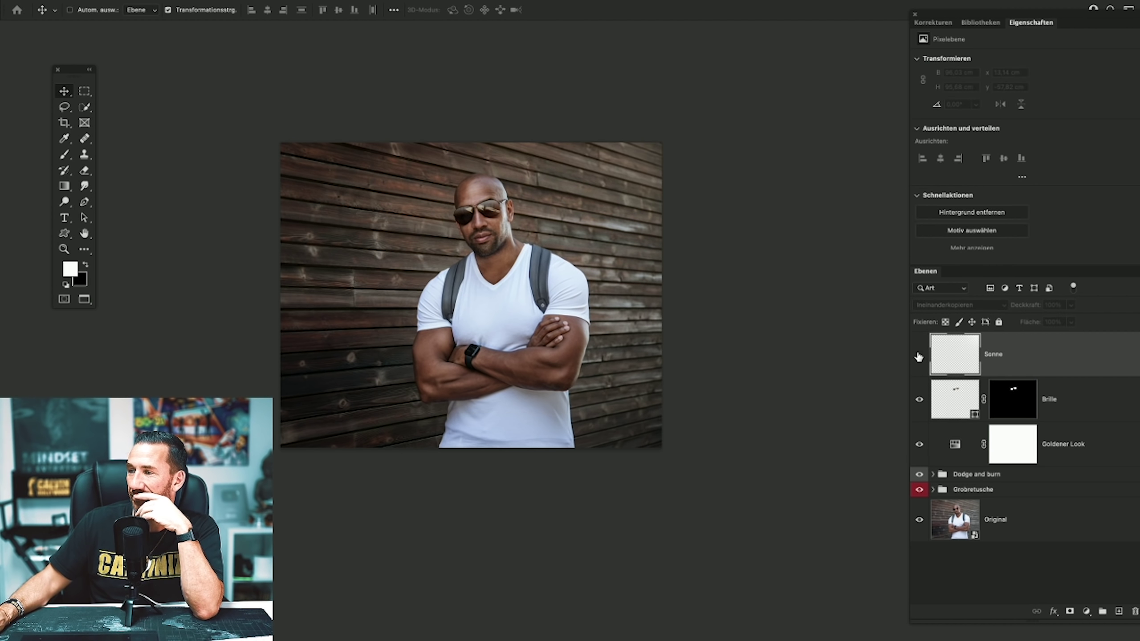
{"action": "left_click", "coordinate": [919, 355]}
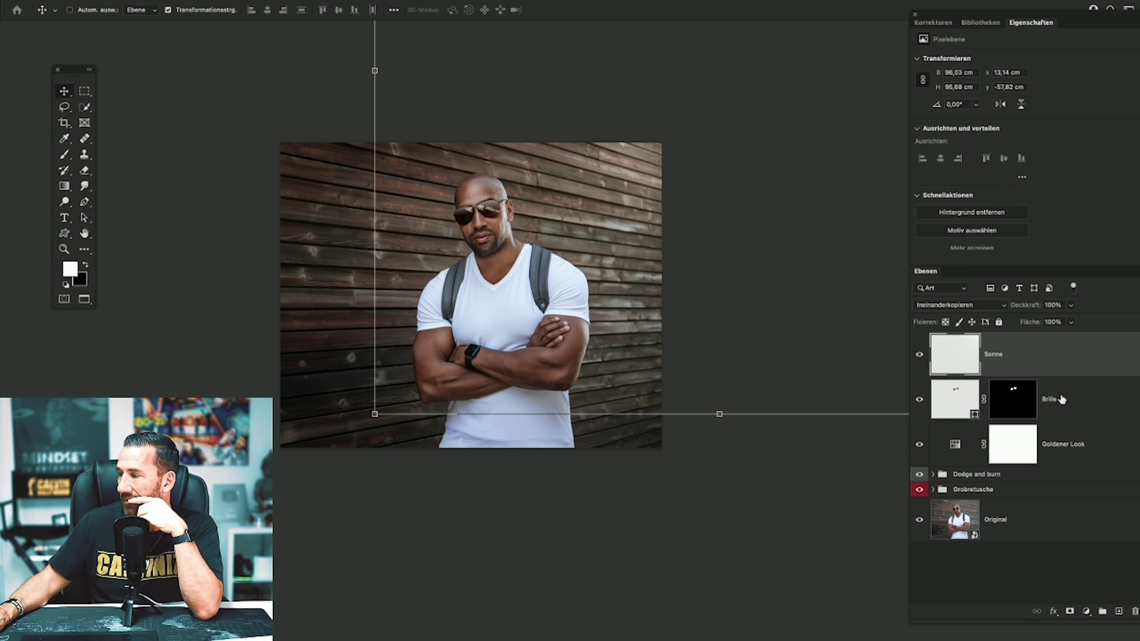
Move Sonne beneath the Goldener Look layer, with Brille above it, and compare the look.
{"action": "left_click_drag", "start_coordinate": [1062, 399], "coordinate": [1052, 343]}
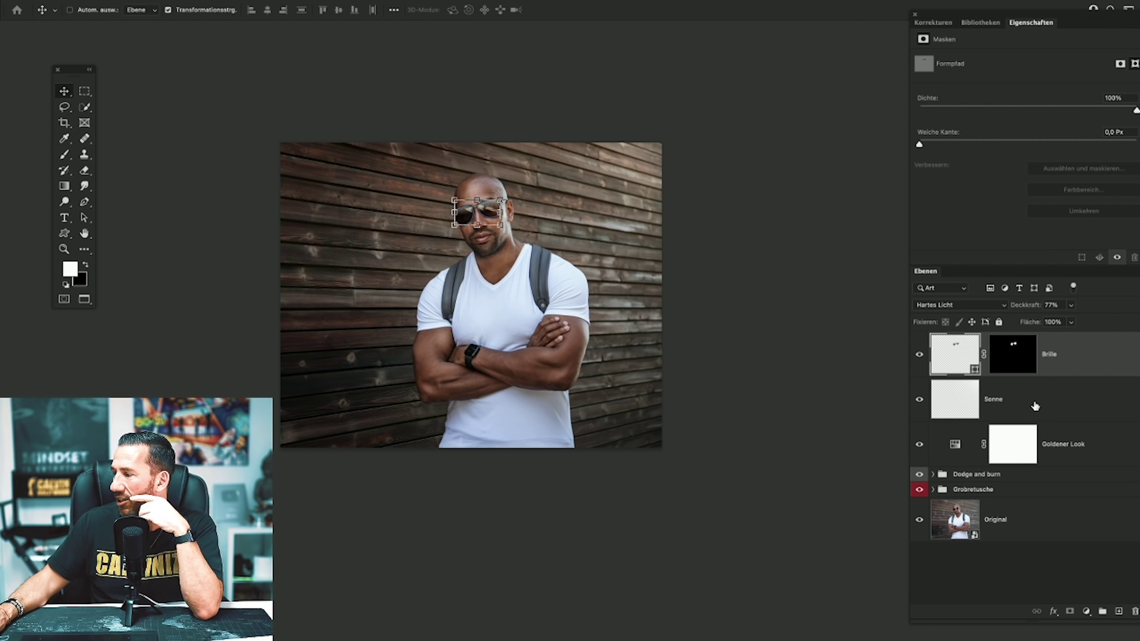
{"action": "left_click_drag", "start_coordinate": [1035, 406], "coordinate": [1036, 465]}
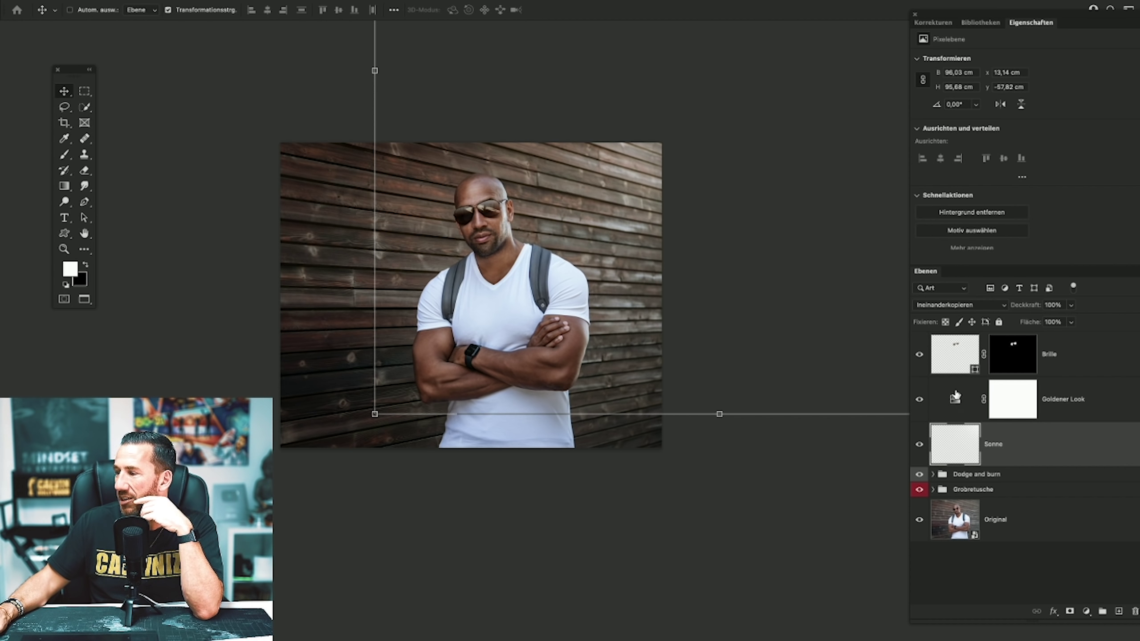
{"action": "left_click", "coordinate": [919, 402]}
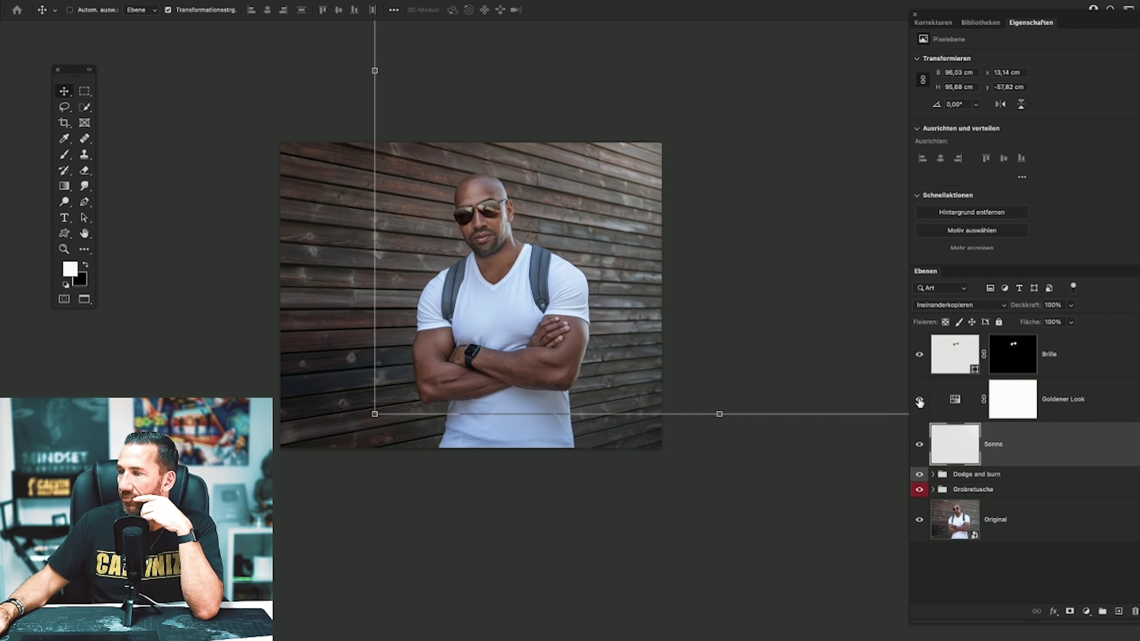
{"action": "left_click", "coordinate": [919, 401]}
Select the Brille and Goldener Look layers and put them in a new group.
{"action": "left_click", "coordinate": [1086, 389]}
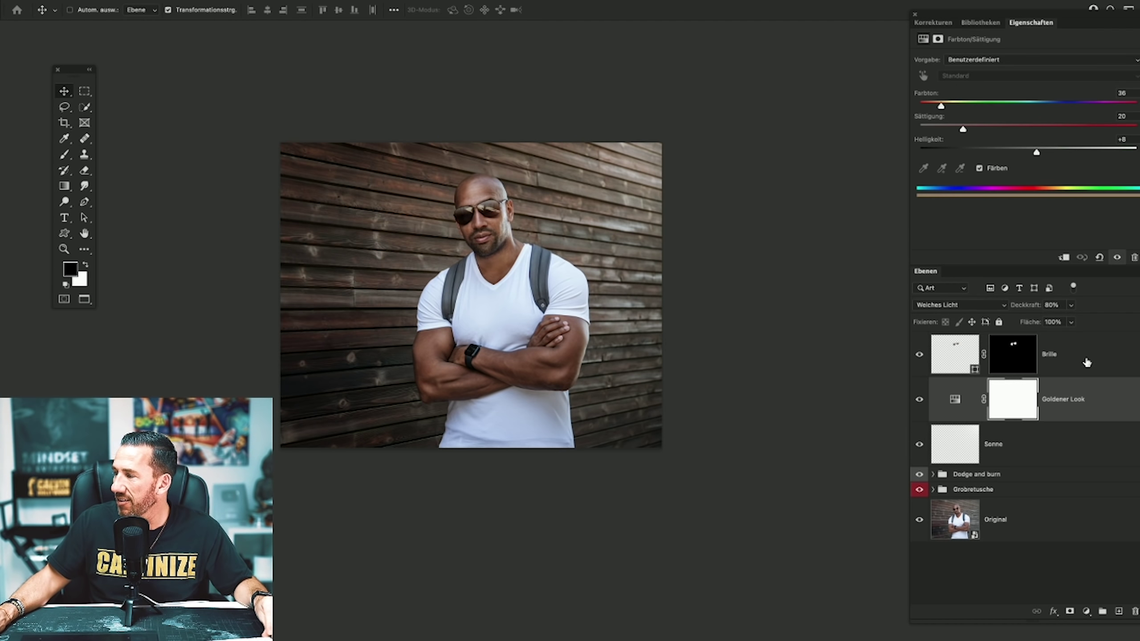
{"action": "left_click", "coordinate": [1087, 362]}
{"action": "key", "text": "x"}
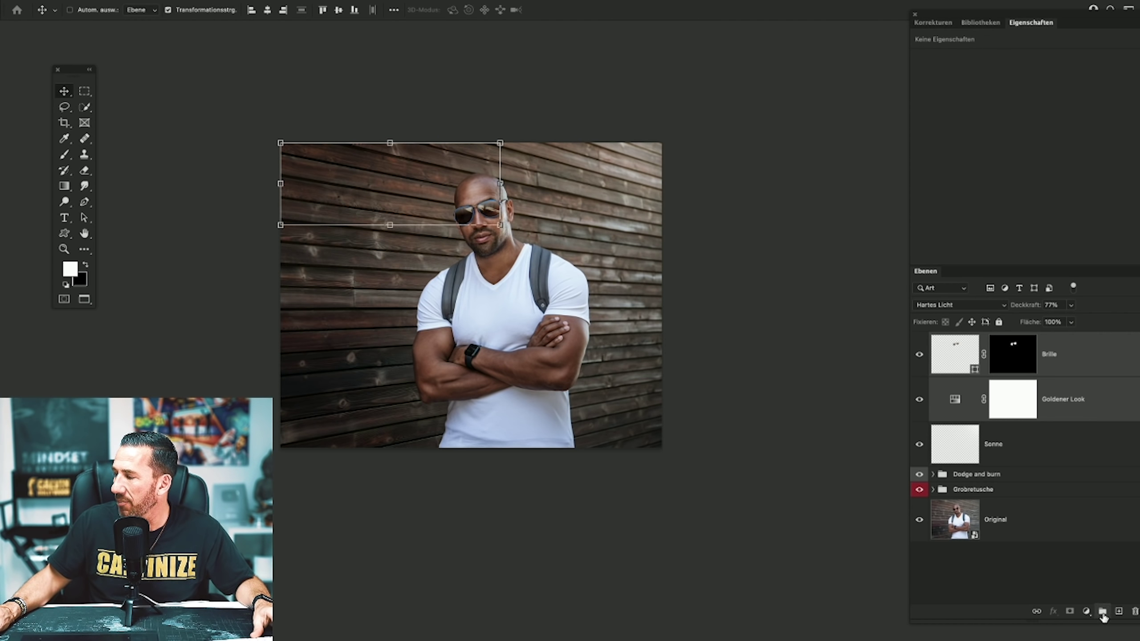
{"action": "left_click", "coordinate": [1102, 612]}
Name the new group 'Look' and give it a blue colour label.
{"action": "double_click", "coordinate": [963, 339]}
{"action": "type", "text": "Look"}
{"action": "key", "text": "Return"}
{"action": "right_click", "coordinate": [969, 339]}
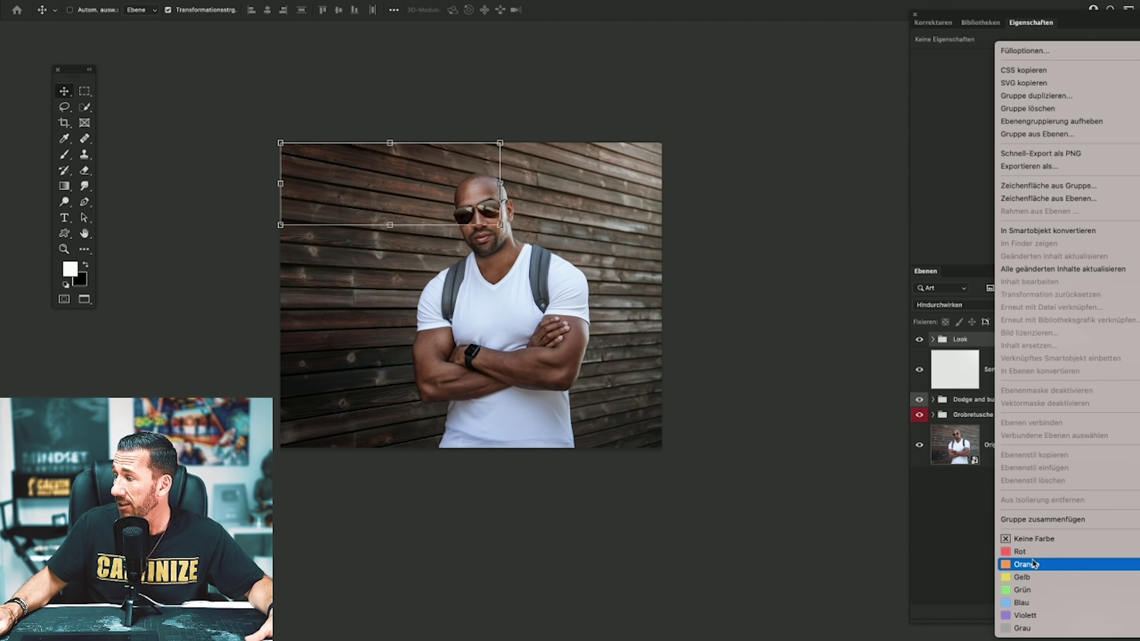
{"action": "left_click", "coordinate": [1032, 602]}
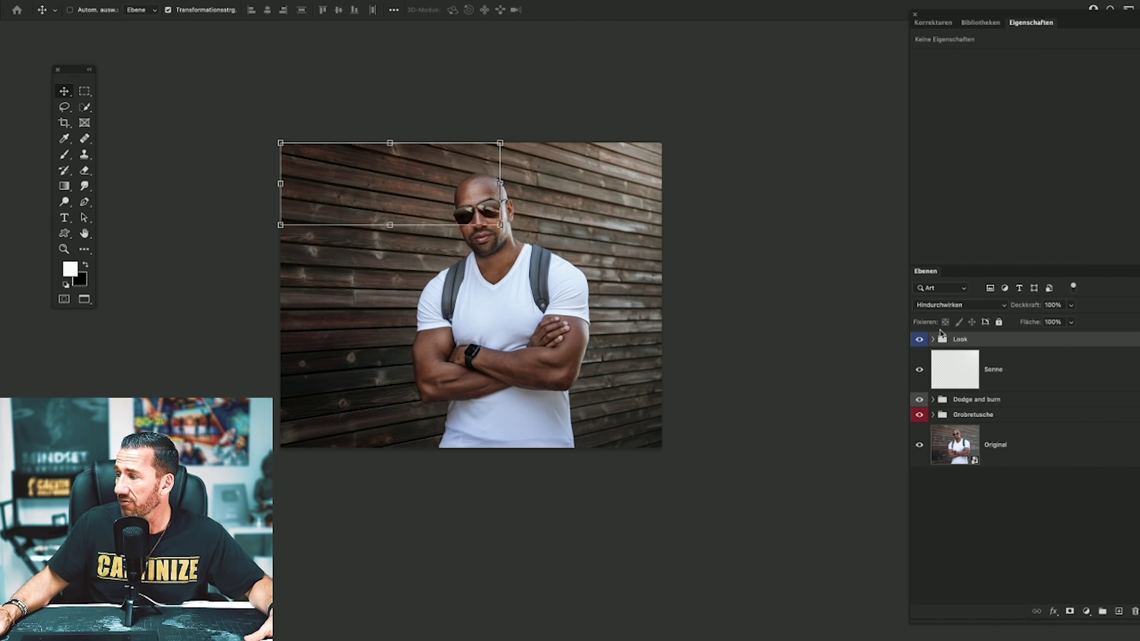
Toggle the Look group and the original photo to compare before and after.
{"action": "left_click", "coordinate": [919, 340]}
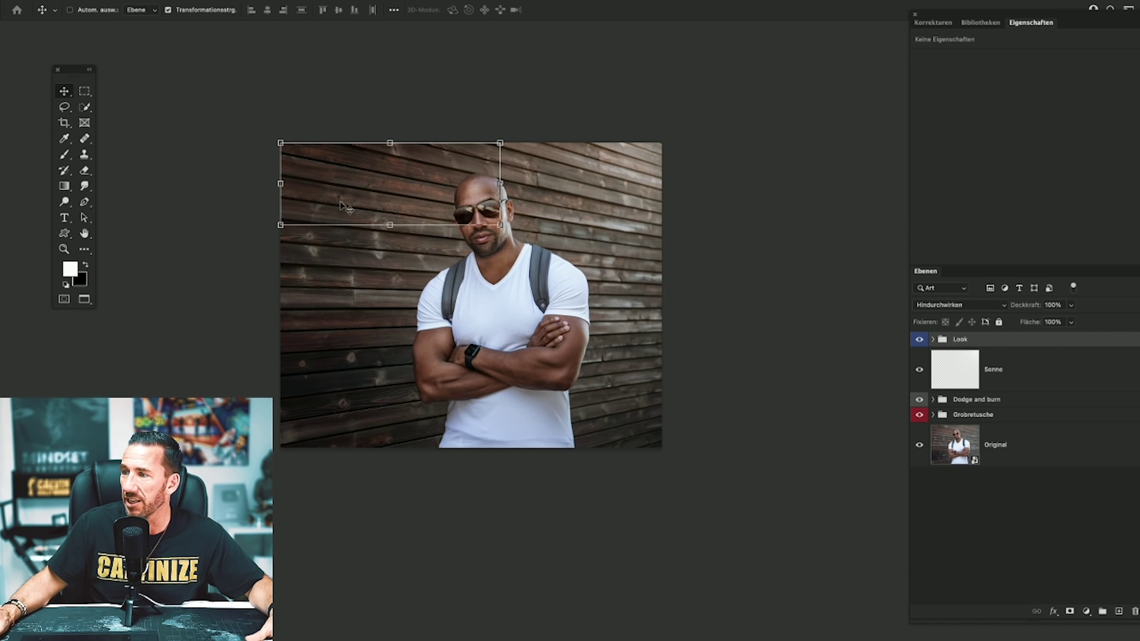
{"action": "left_click", "coordinate": [84, 92]}
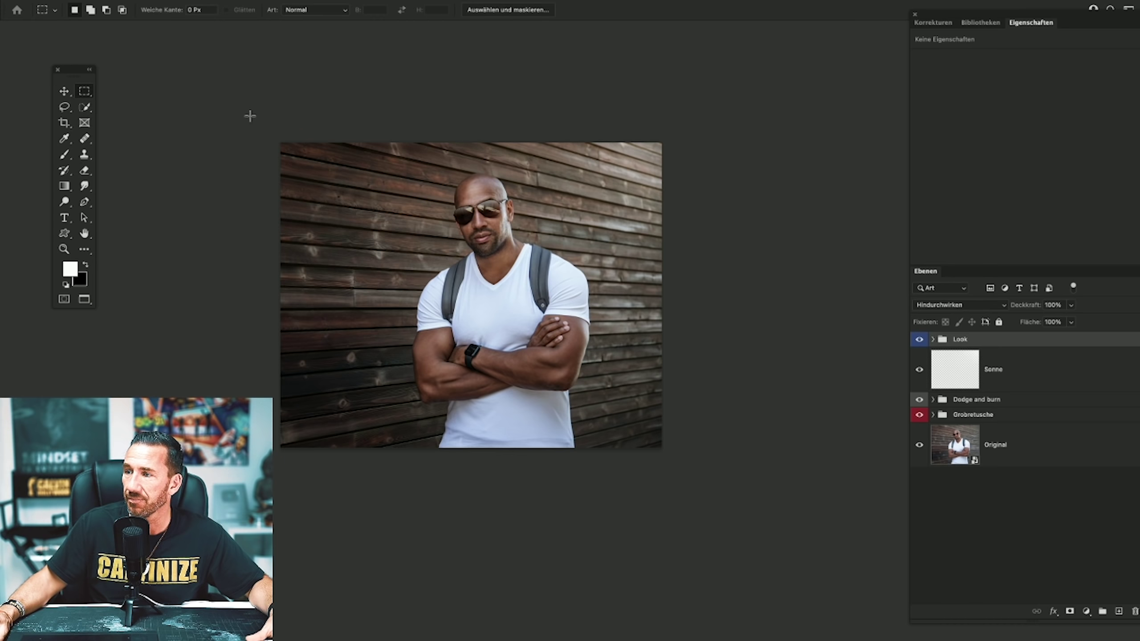
{"action": "left_click", "coordinate": [920, 340]}
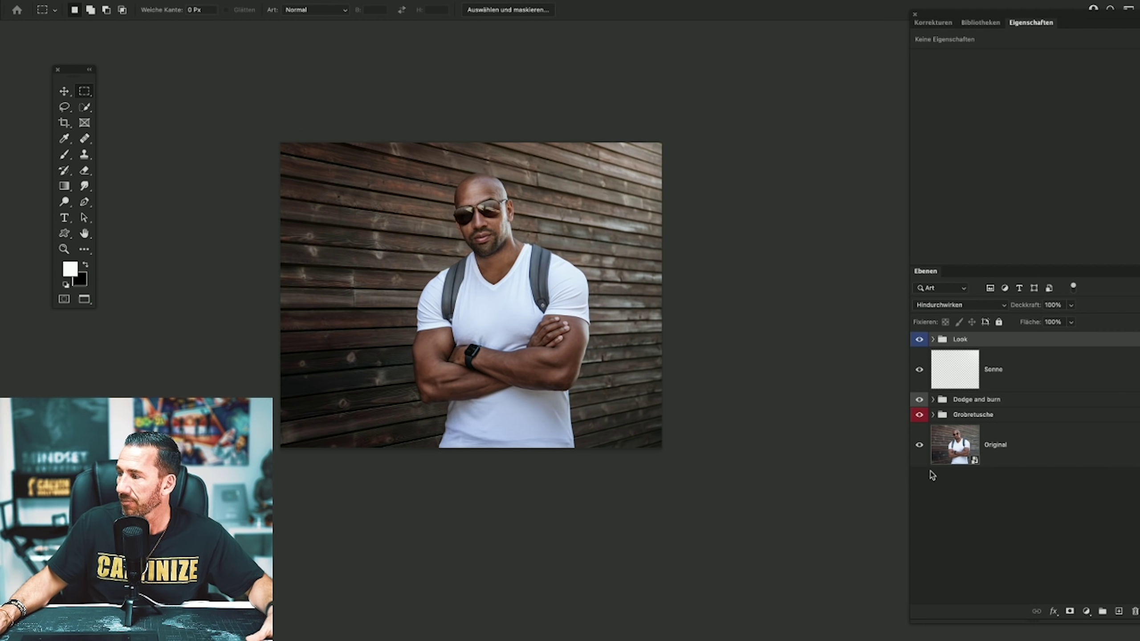
{"action": "left_click", "coordinate": [920, 446]}
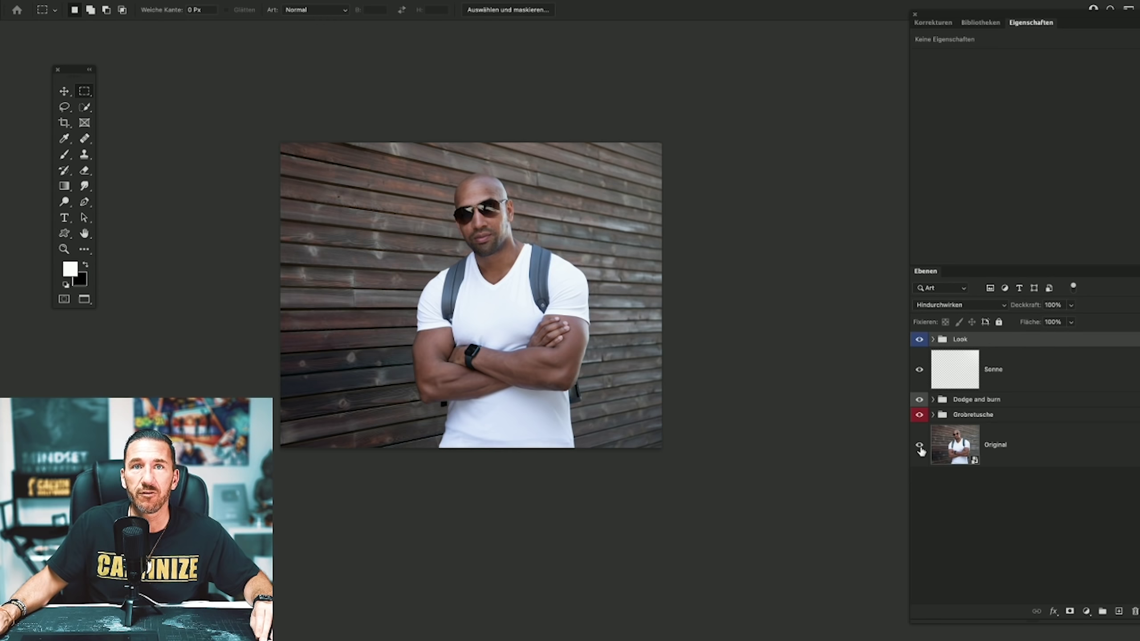
{"action": "left_click", "coordinate": [920, 446], "text": "alt"}
{"action": "left_click", "coordinate": [919, 445], "text": "alt"}
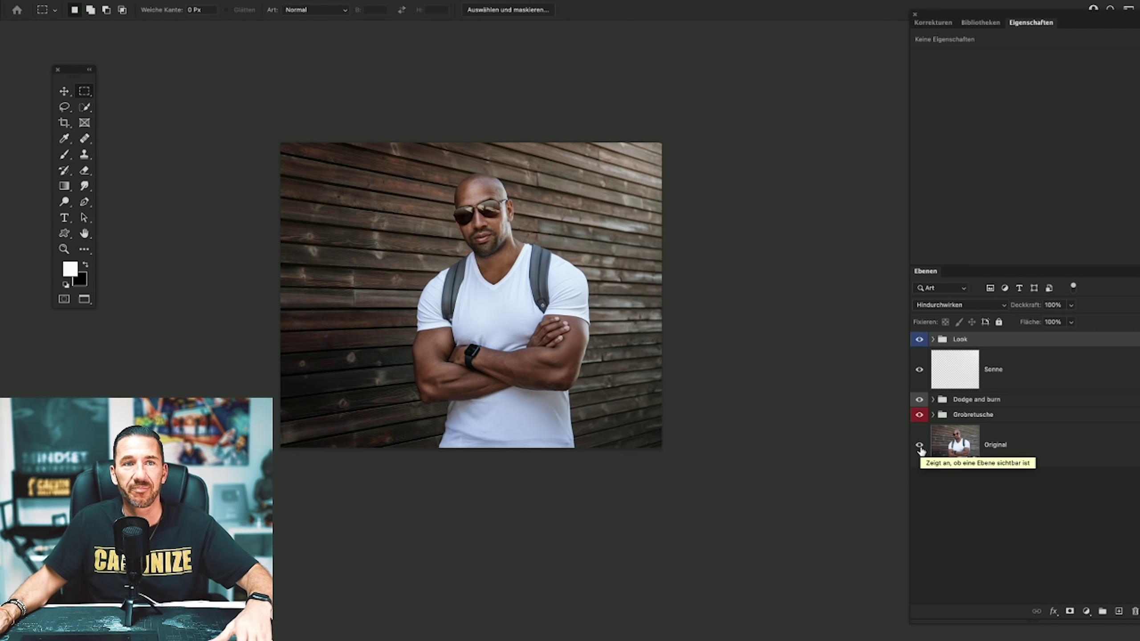
{"action": "left_click", "coordinate": [65, 250]}
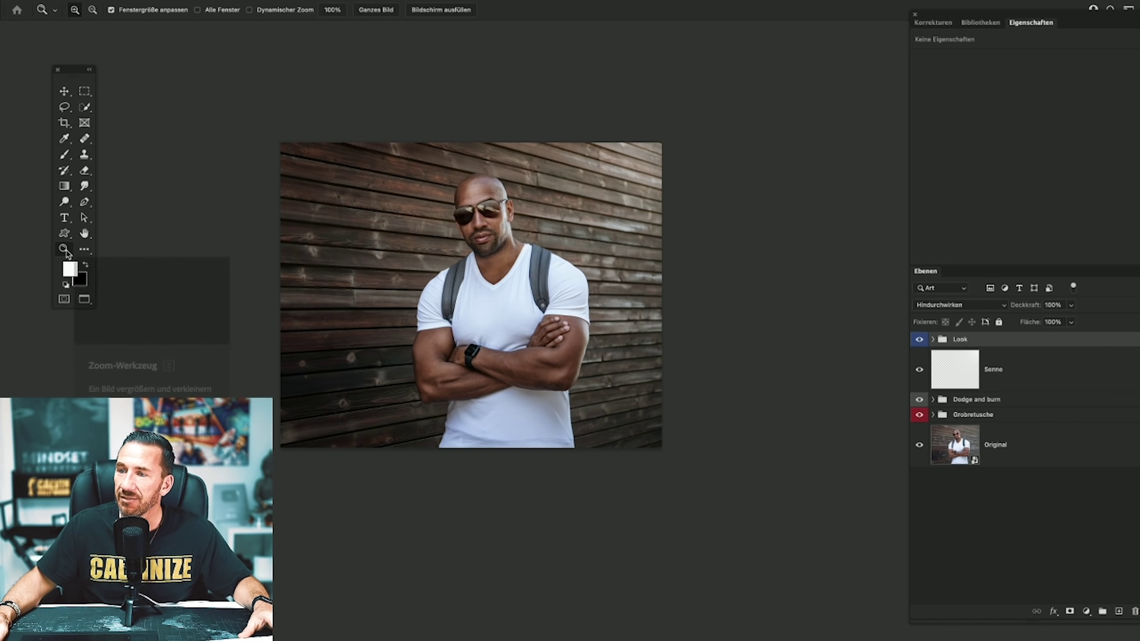
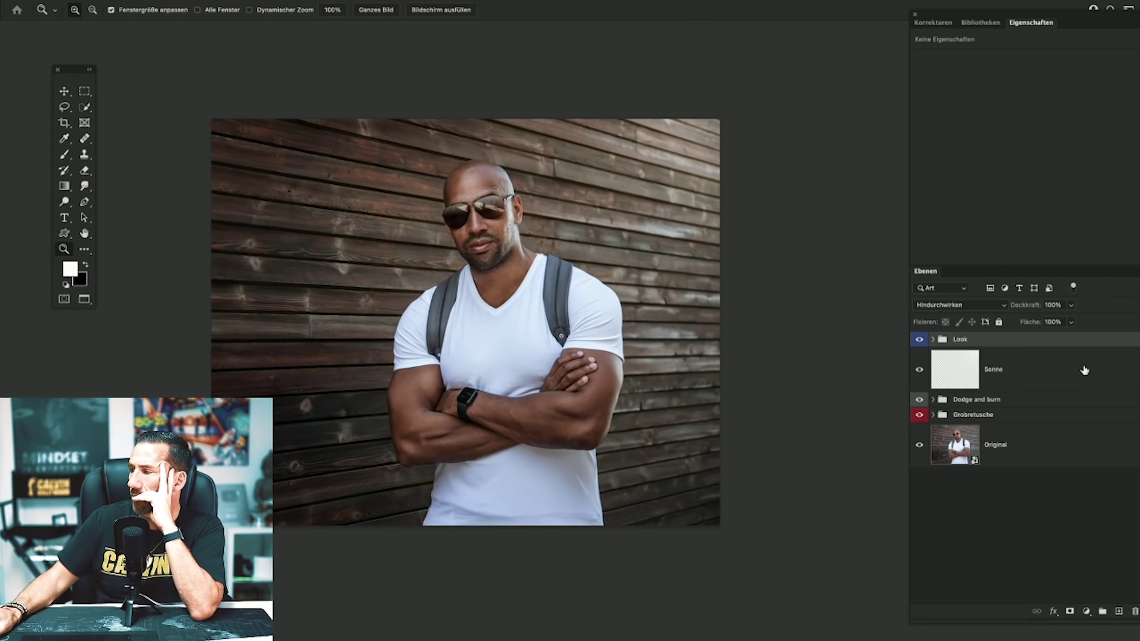
Keep Sonne in Ineinanderkopieren and add a gradient fill layer in Negativ multiplizieren mode.
{"action": "left_click", "coordinate": [1071, 369]}
{"action": "left_click", "coordinate": [980, 310]}
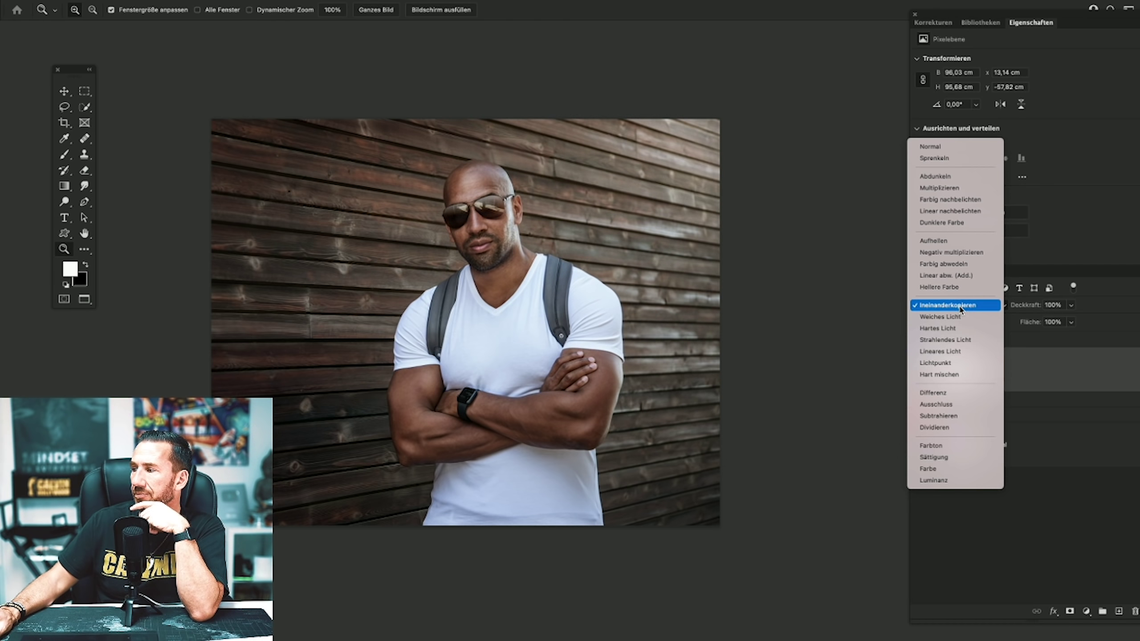
{"action": "left_click", "coordinate": [1102, 372]}
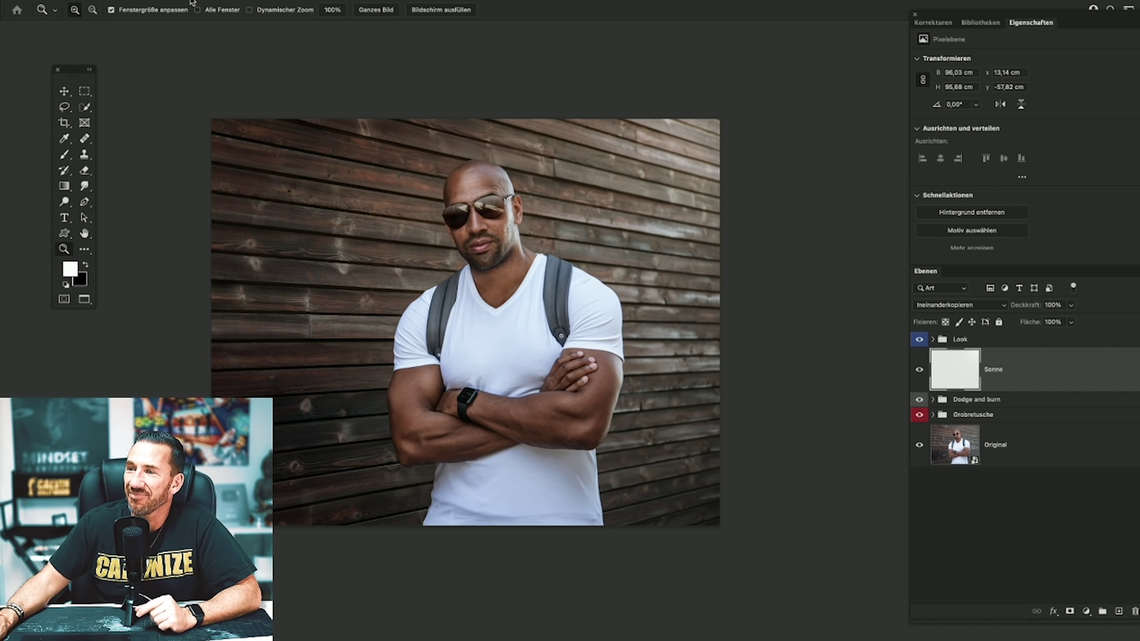
{"action": "left_click", "coordinate": [214, 1]}
{"action": "mouse_move", "coordinate": [234, 137]}
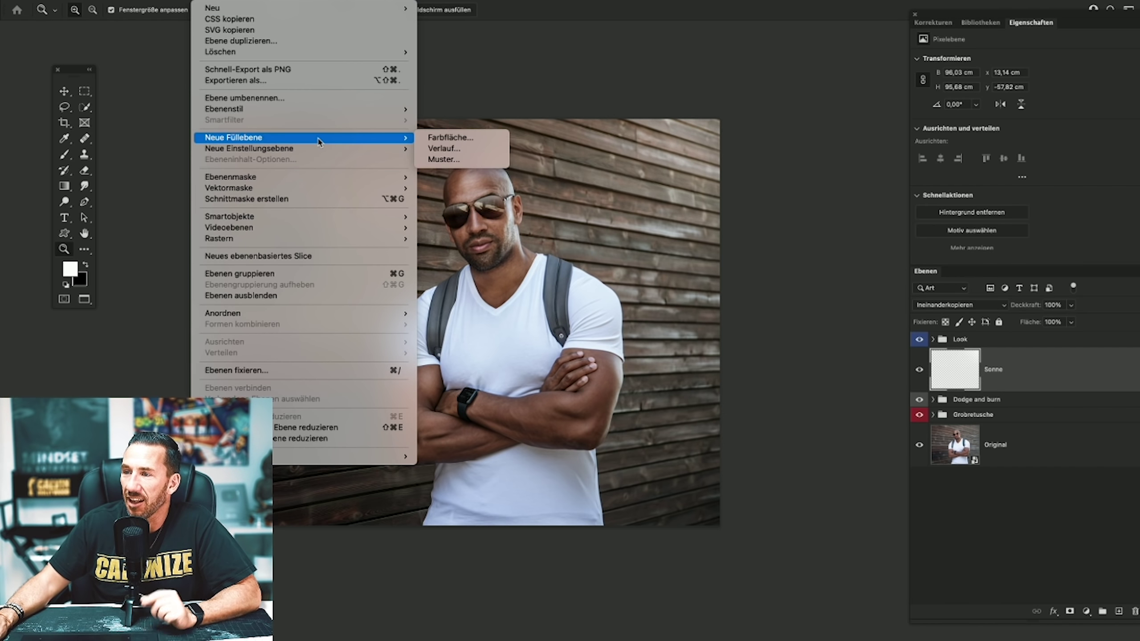
{"action": "left_click", "coordinate": [469, 152]}
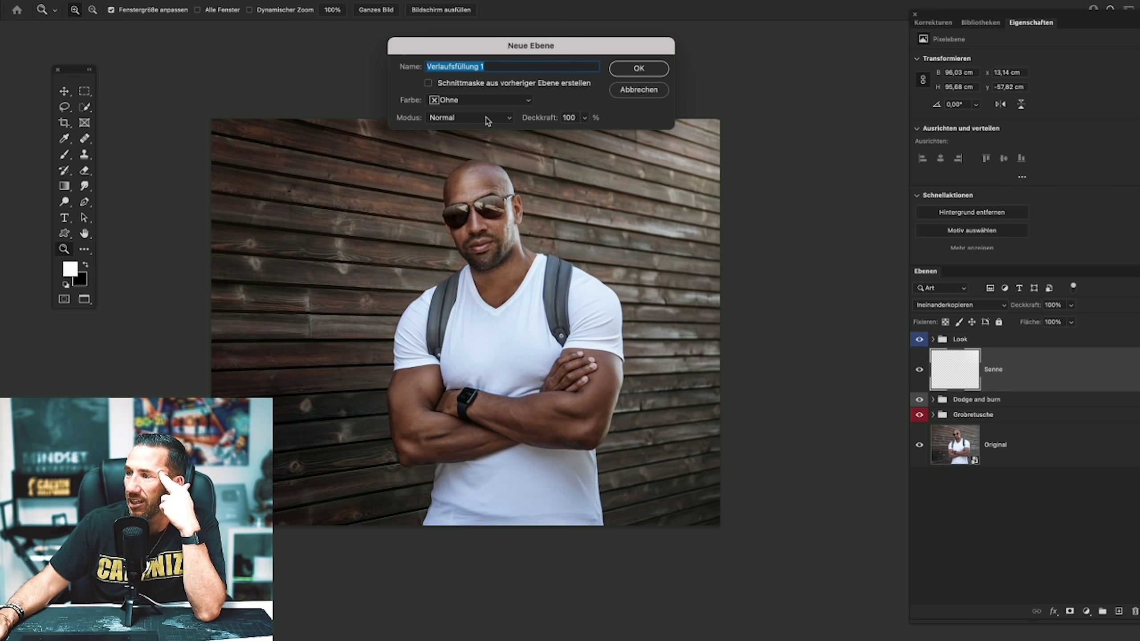
{"action": "left_click", "coordinate": [487, 119]}
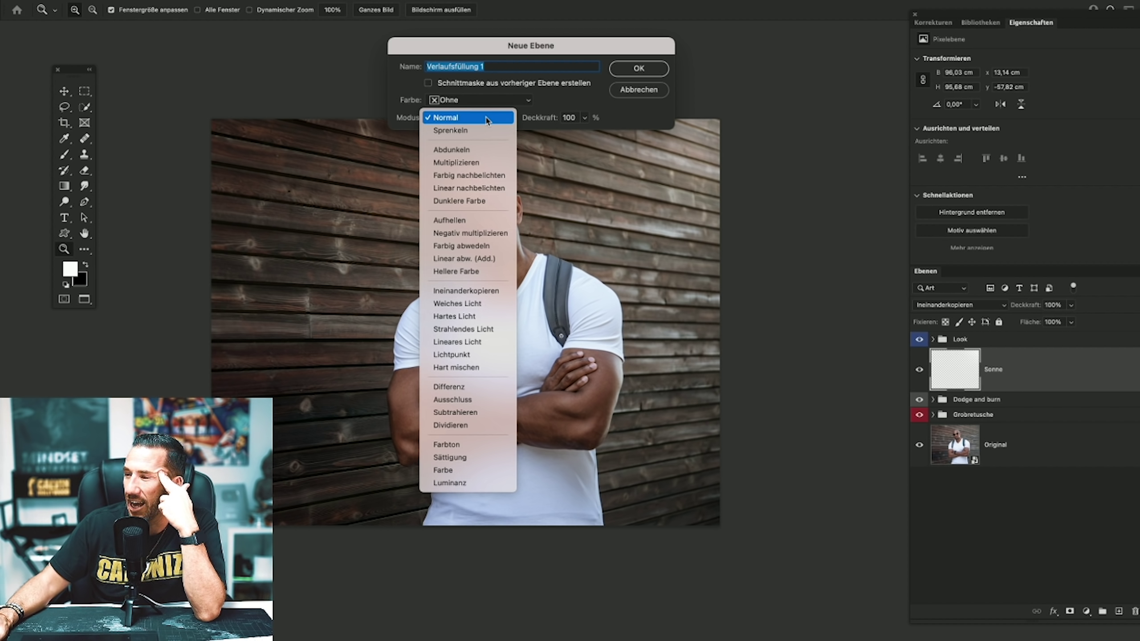
{"action": "left_click", "coordinate": [497, 233]}
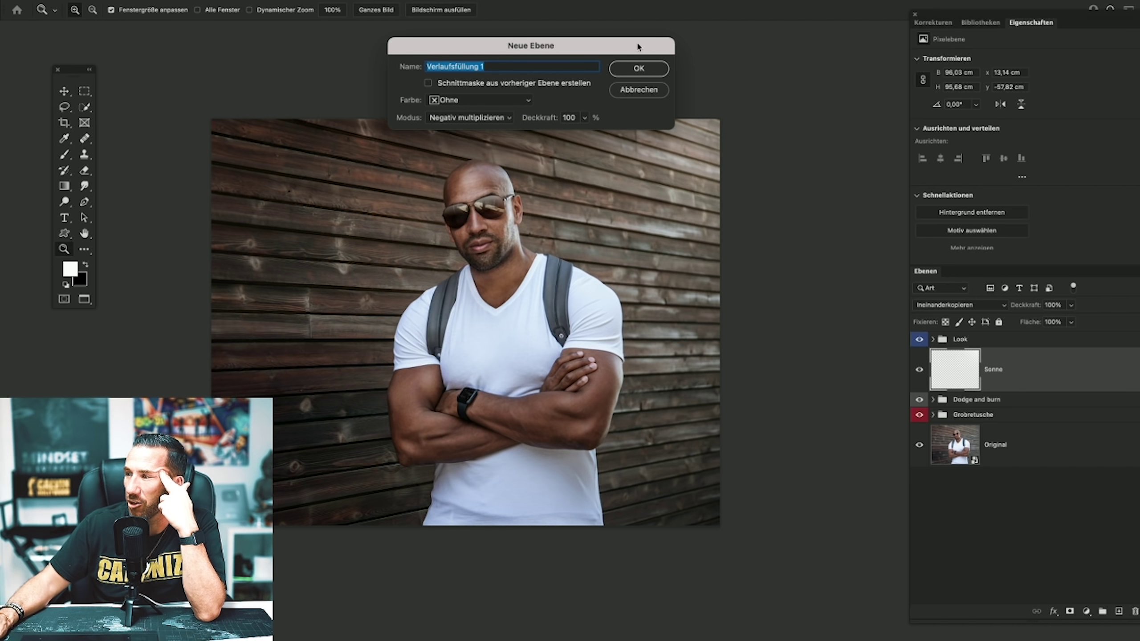
{"action": "left_click", "coordinate": [638, 68]}
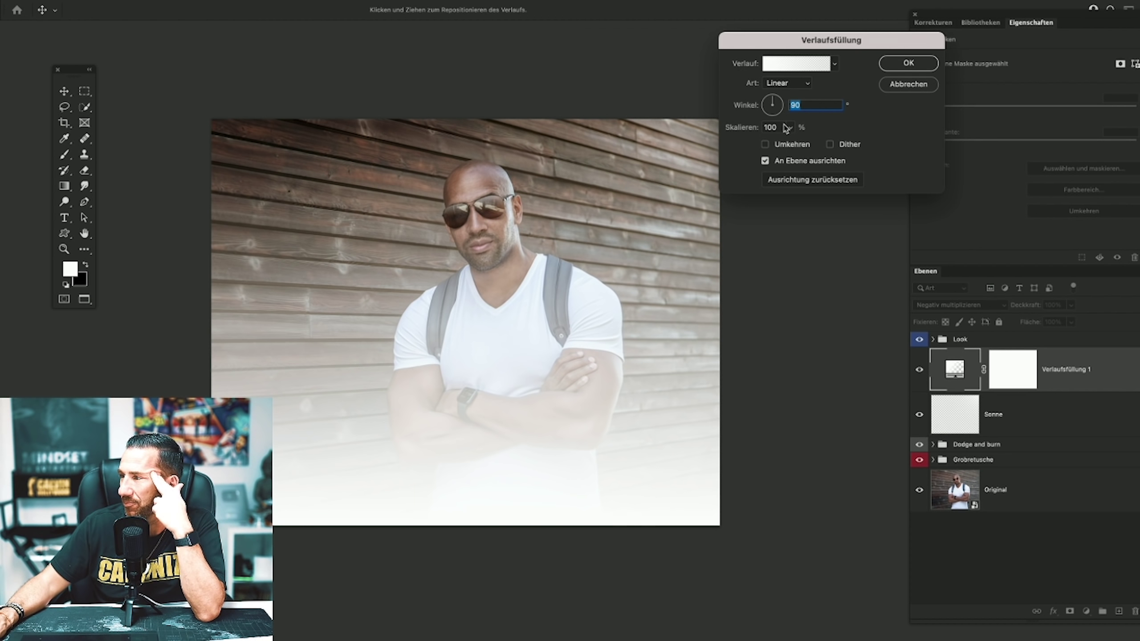
Make the fill a grey Rauschen noise gradient using HSB with lowered saturation.
{"action": "left_click", "coordinate": [798, 68]}
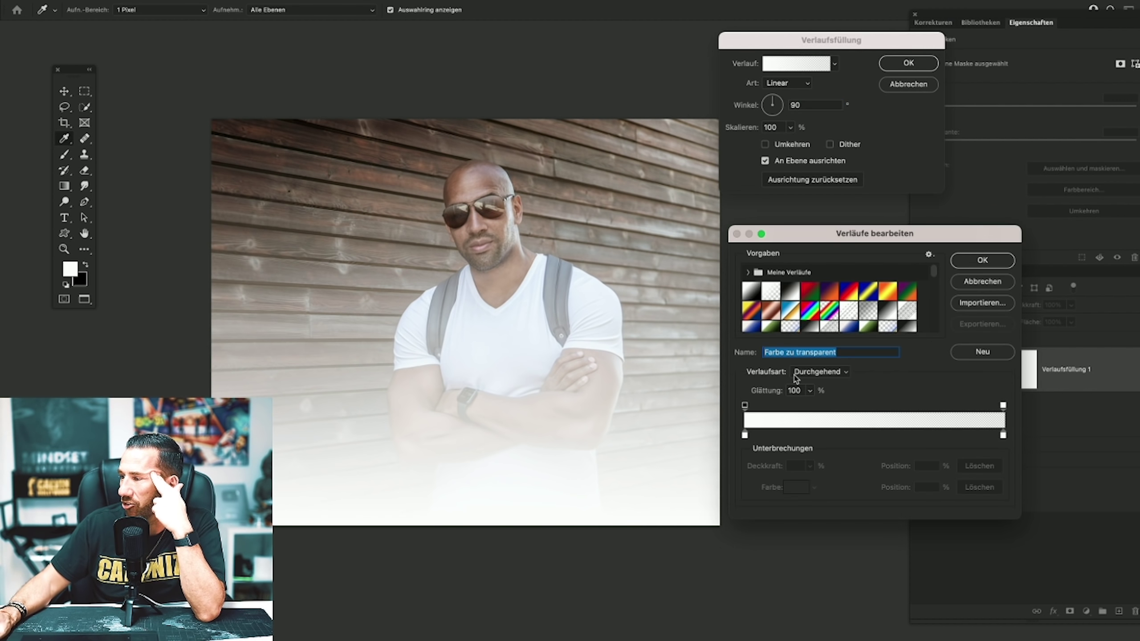
{"action": "left_click", "coordinate": [806, 374]}
{"action": "left_click", "coordinate": [807, 385]}
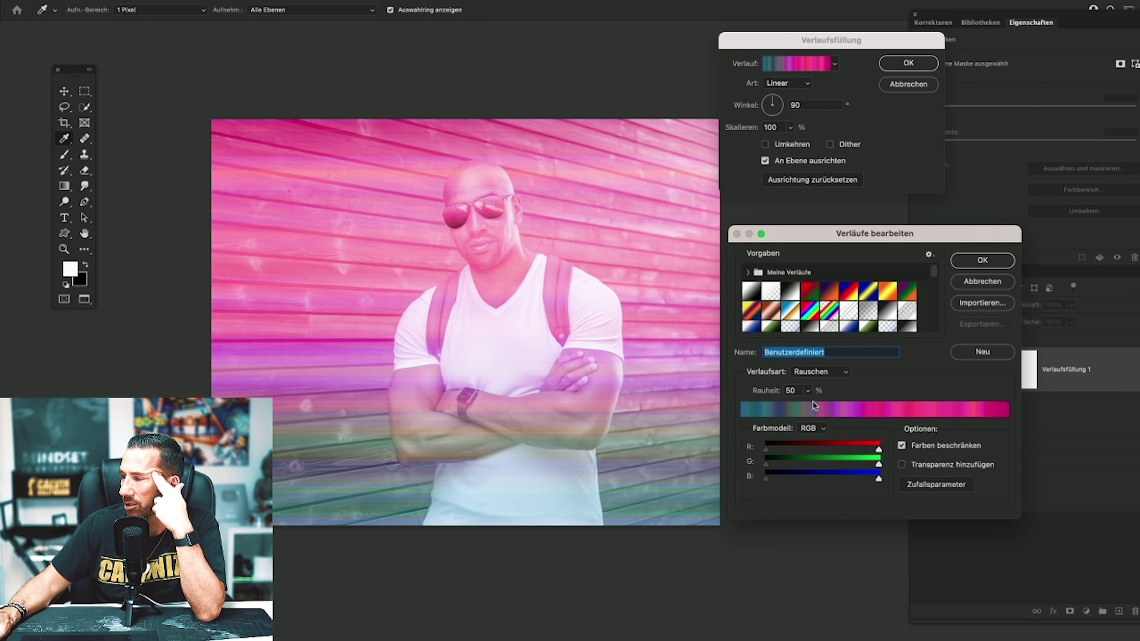
{"action": "left_click", "coordinate": [813, 430]}
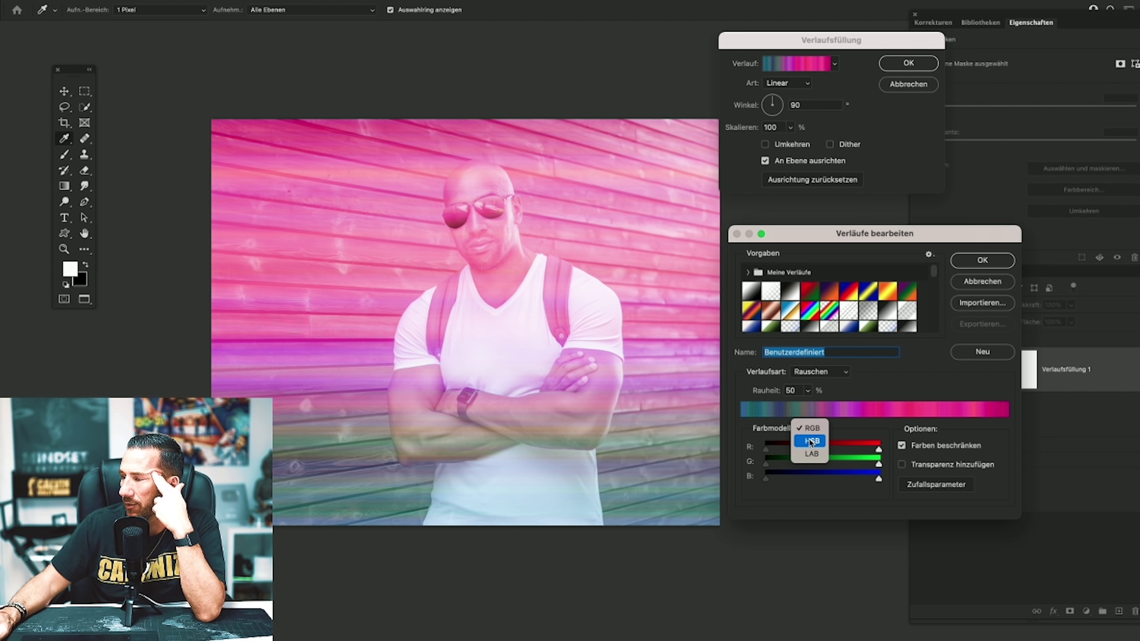
{"action": "left_click", "coordinate": [811, 441]}
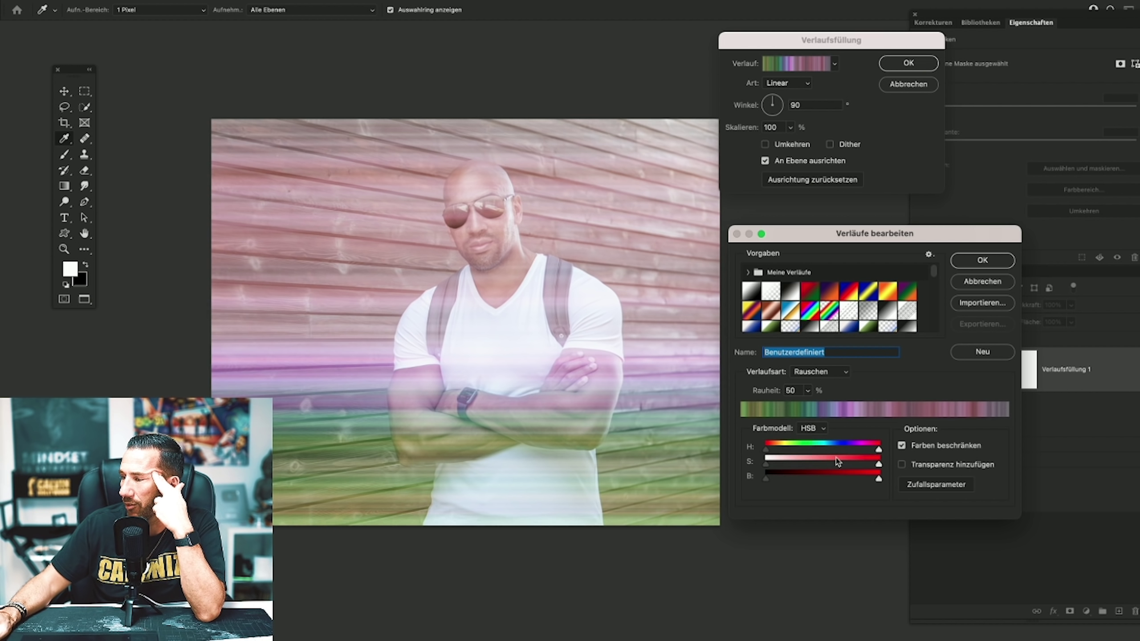
{"action": "left_click_drag", "start_coordinate": [879, 465], "coordinate": [786, 466]}
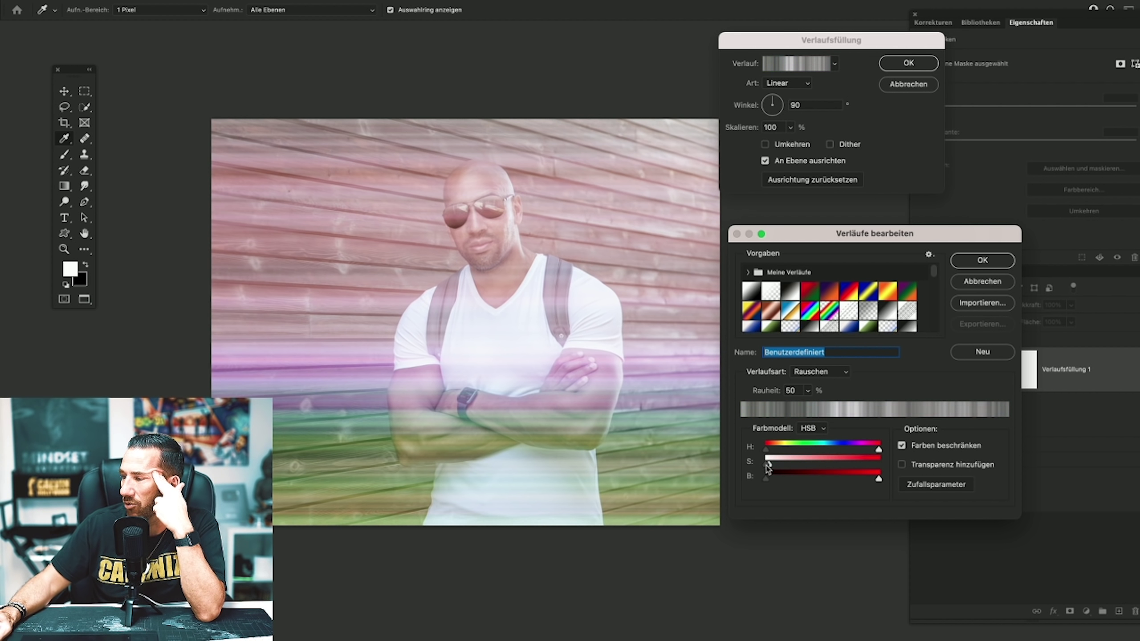
{"action": "left_click", "coordinate": [965, 263]}
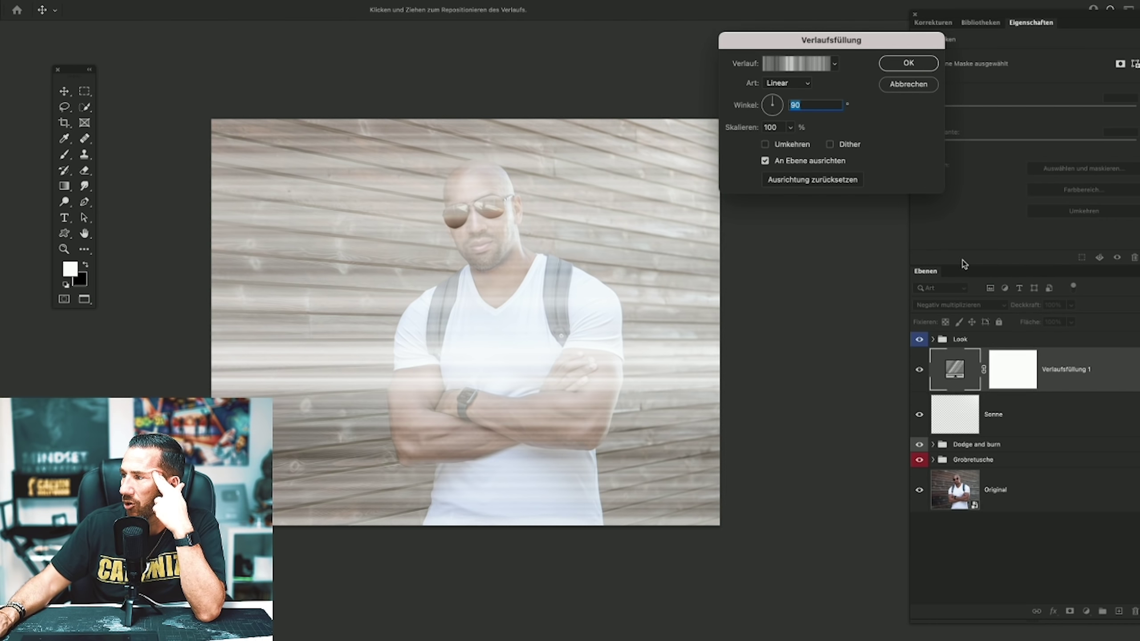
Set the gradient style to Winkel and move its ray centre past the photo's right edge.
{"action": "left_click", "coordinate": [781, 88]}
{"action": "left_click", "coordinate": [782, 107]}
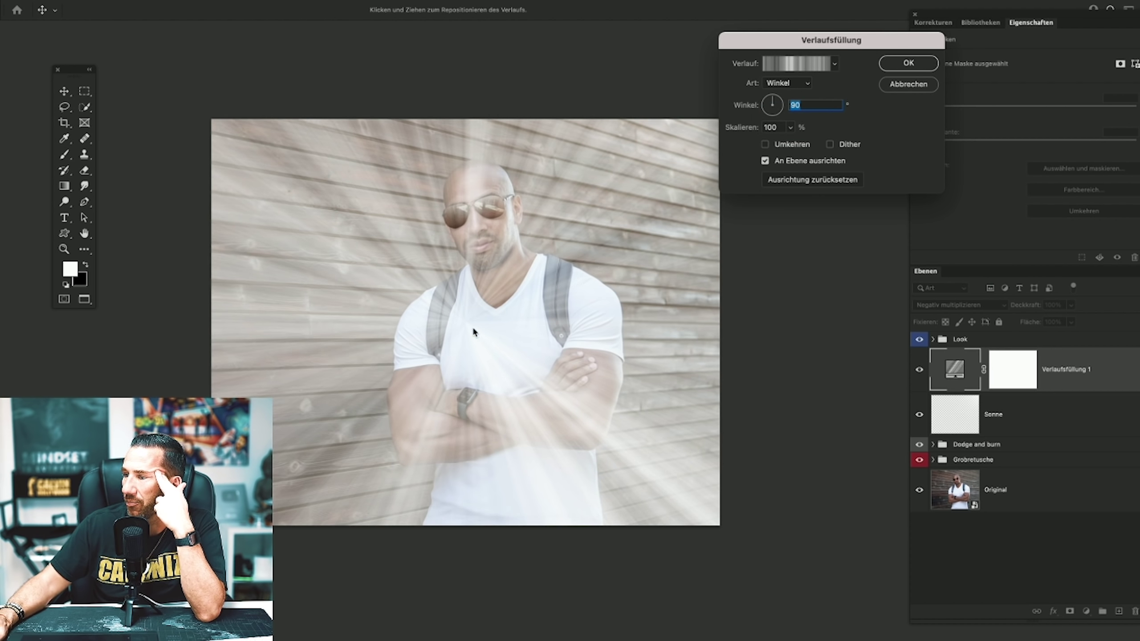
{"action": "left_click", "coordinate": [890, 63]}
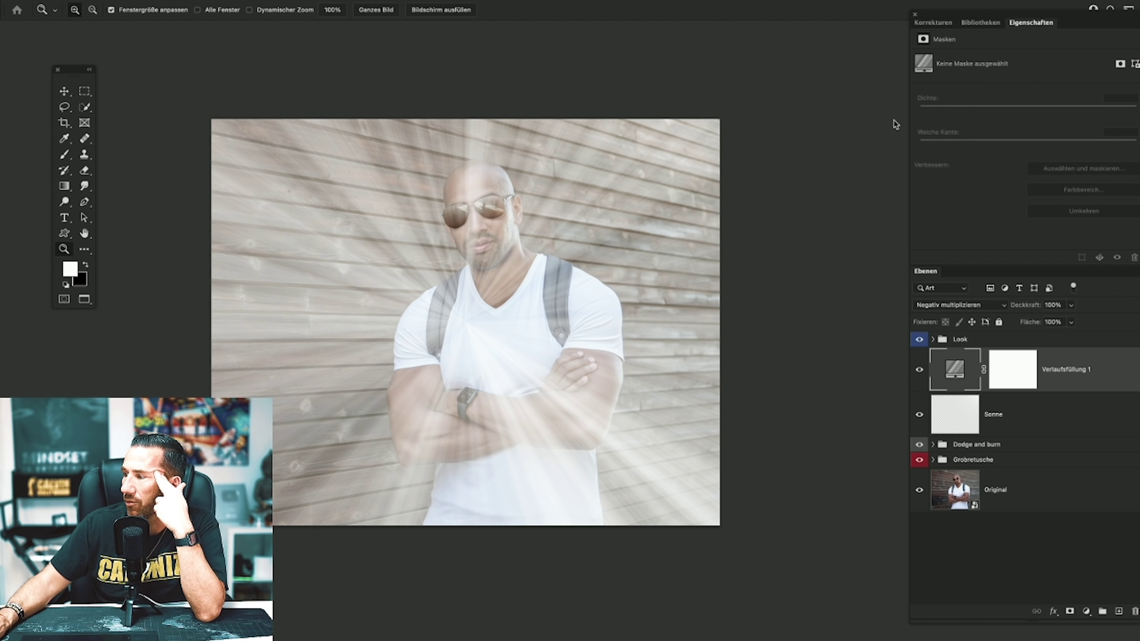
{"action": "double_click", "coordinate": [955, 379]}
{"action": "left_click_drag", "start_coordinate": [488, 360], "coordinate": [595, 231]}
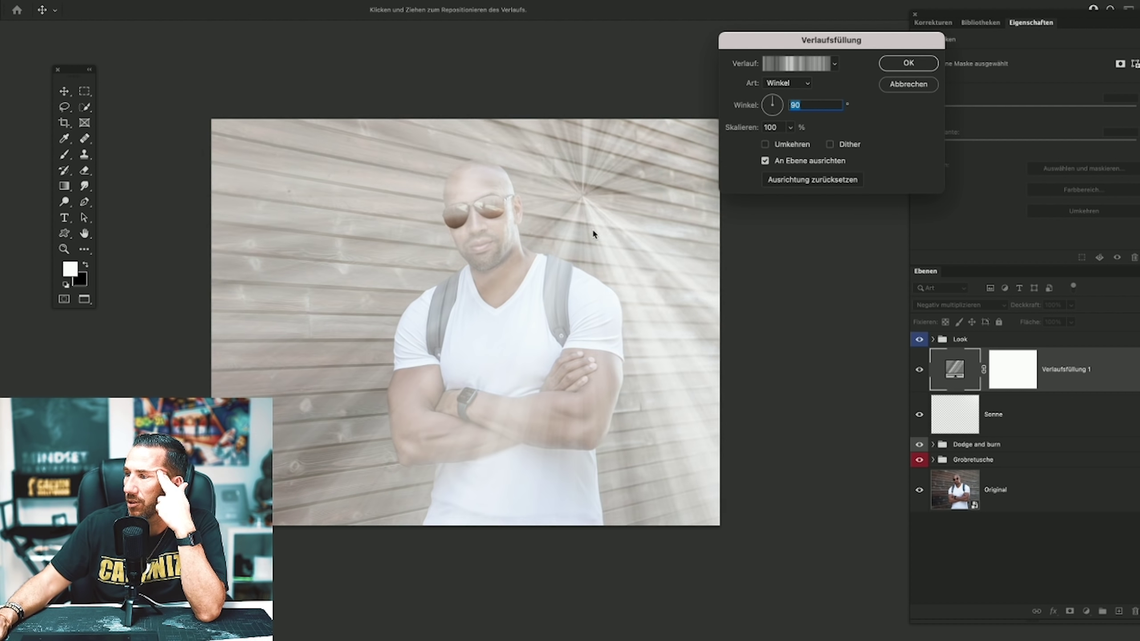
{"action": "mouse_move", "coordinate": [627, 169]}
{"action": "left_mouse_down"}
{"action": "mouse_move", "coordinate": [724, 99]}
{"action": "mouse_move", "coordinate": [734, 120]}
{"action": "left_mouse_up"}
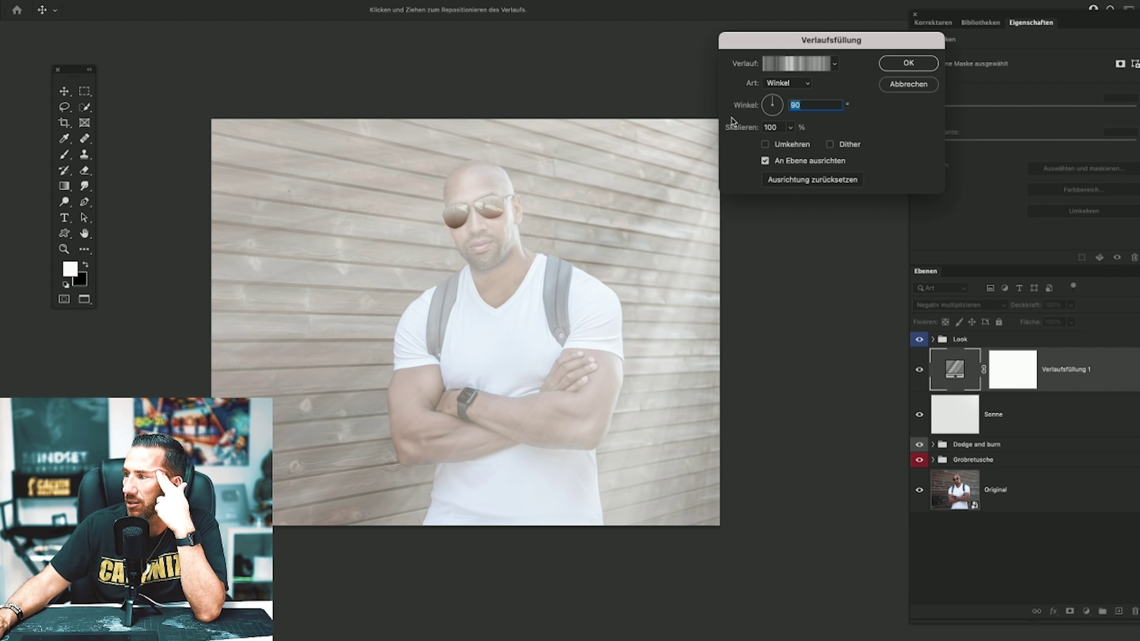
Switch Verlaufsfüllung 1 to Hartes Licht and shift its light streaks along the wall's right side.
{"action": "left_click", "coordinate": [900, 65]}
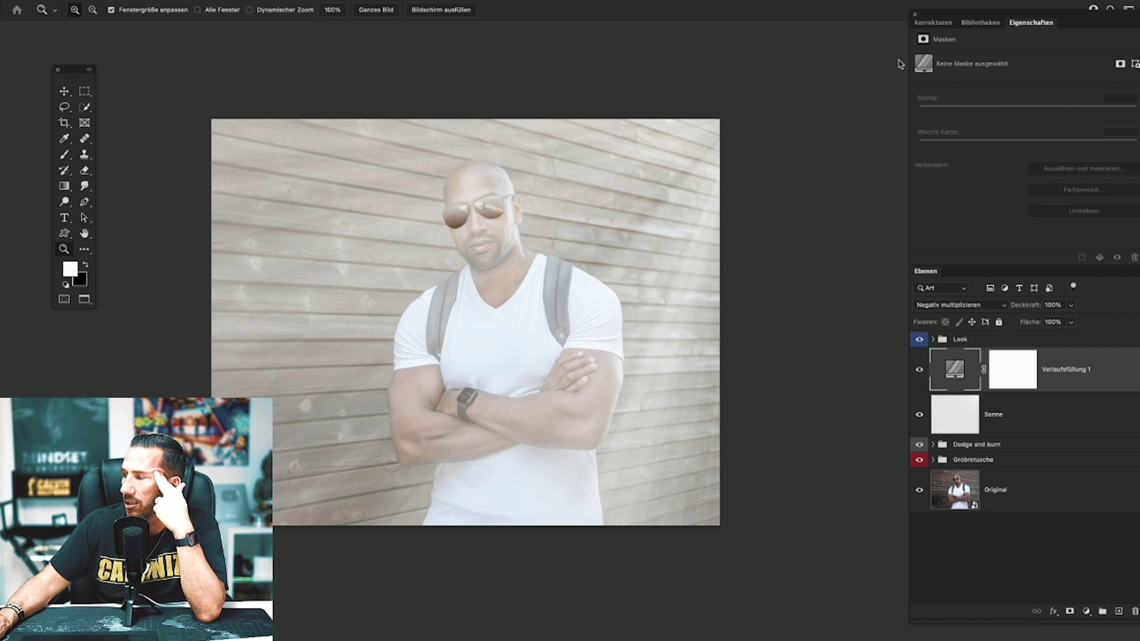
{"action": "left_click", "coordinate": [954, 305]}
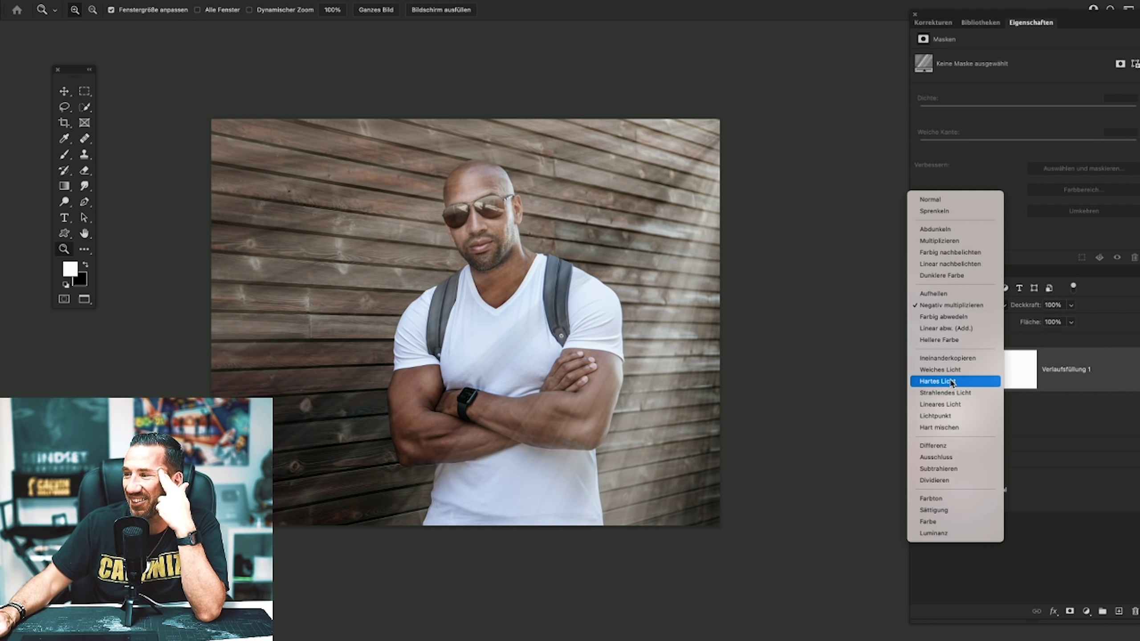
{"action": "left_click", "coordinate": [952, 382]}
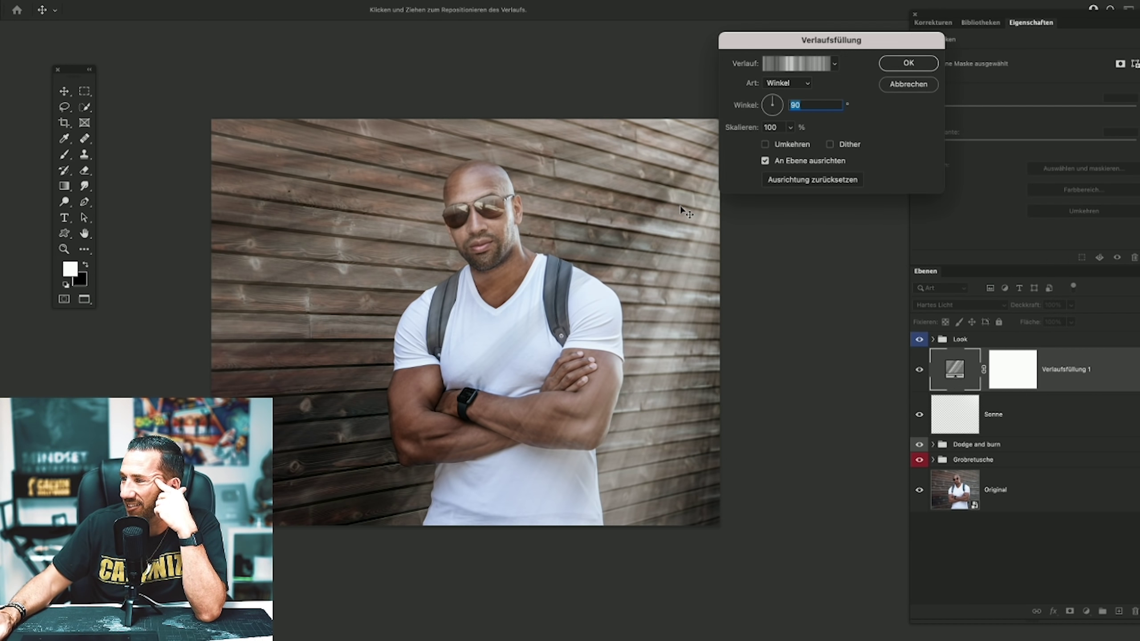
{"action": "left_click_drag", "start_coordinate": [685, 187], "coordinate": [737, 121]}
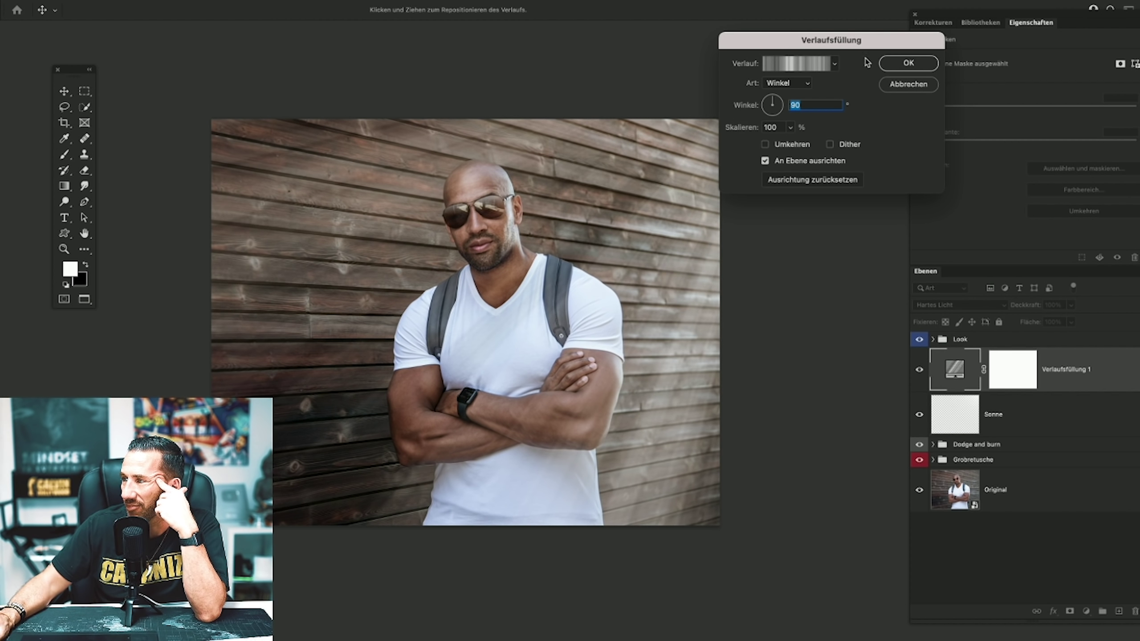
{"action": "left_click", "coordinate": [909, 63]}
Mask out the rays with a large black brush, then delete the Verlaufsfüllung 1 layer.
{"action": "key", "text": "z"}
{"action": "key", "text": "x"}
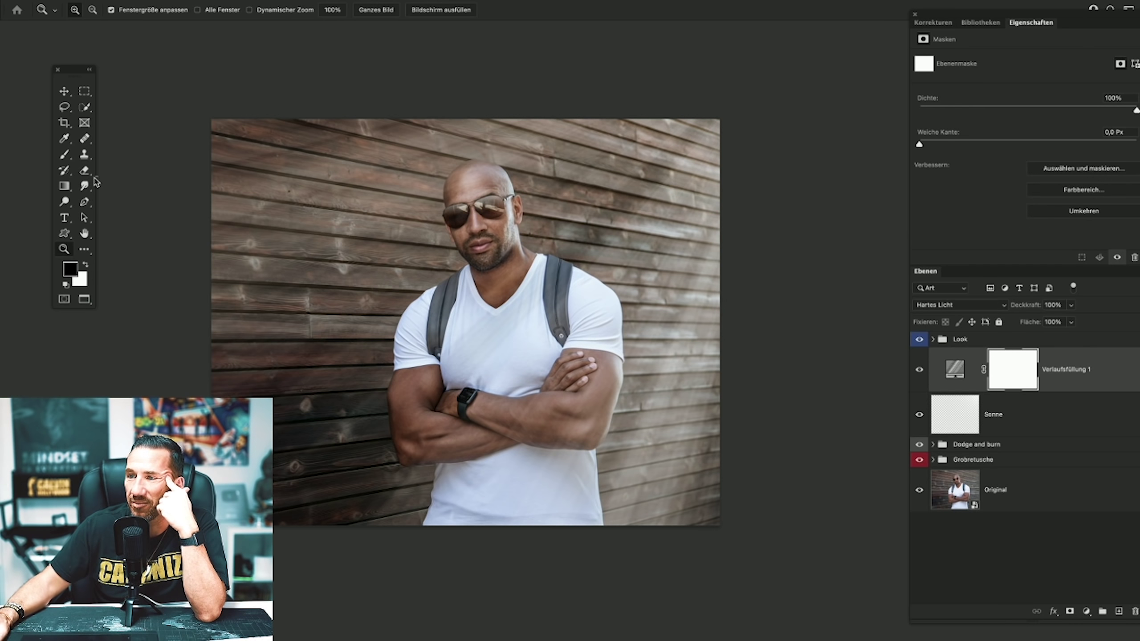
{"action": "left_click", "coordinate": [72, 156]}
{"action": "right_click", "coordinate": [309, 203]}
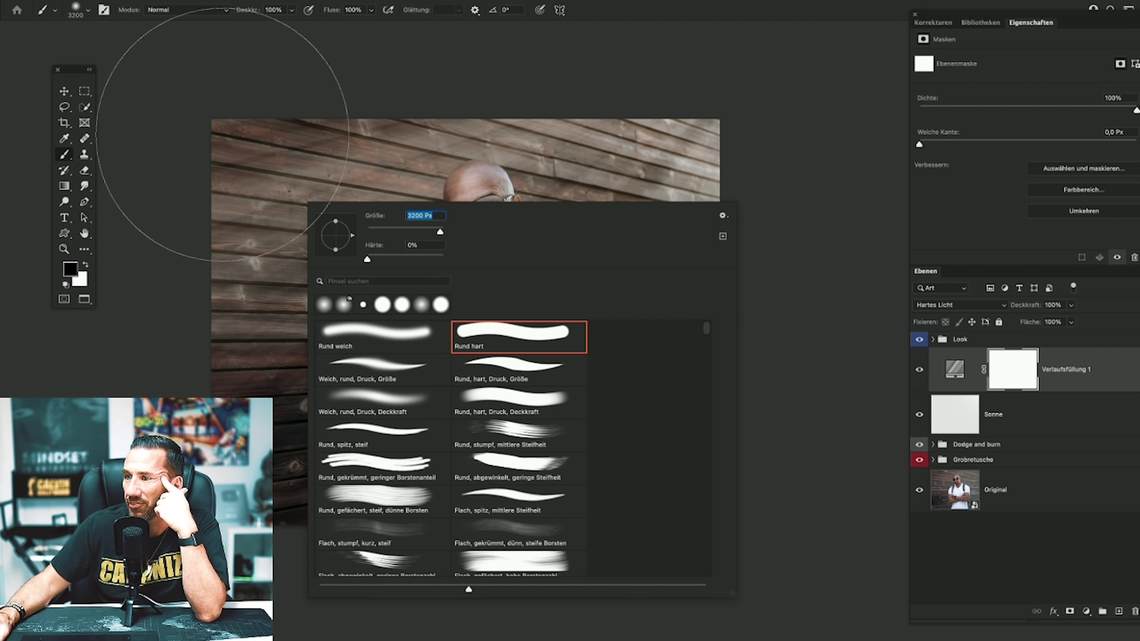
{"action": "key", "text": "Return"}
{"action": "mouse_move", "coordinate": [545, 539]}
{"action": "left_mouse_down"}
{"action": "mouse_move", "coordinate": [708, 496]}
{"action": "mouse_move", "coordinate": [728, 471]}
{"action": "mouse_move", "coordinate": [718, 449]}
{"action": "mouse_move", "coordinate": [500, 330]}
{"action": "mouse_move", "coordinate": [476, 215]}
{"action": "left_mouse_up"}
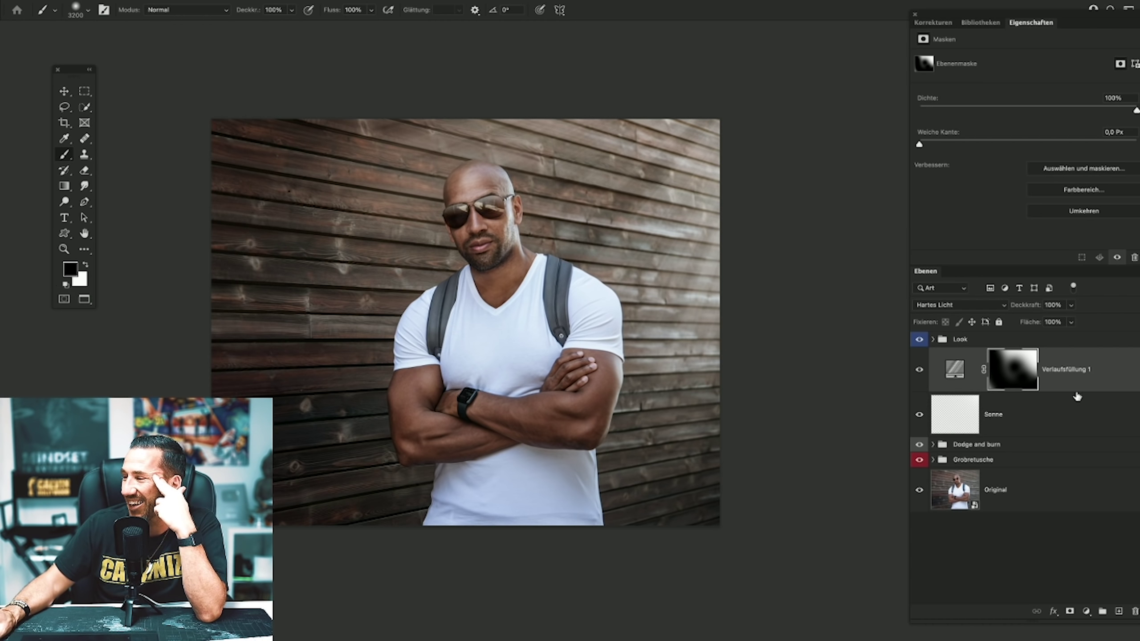
{"action": "key", "text": "x"}
{"action": "key", "text": "Delete"}
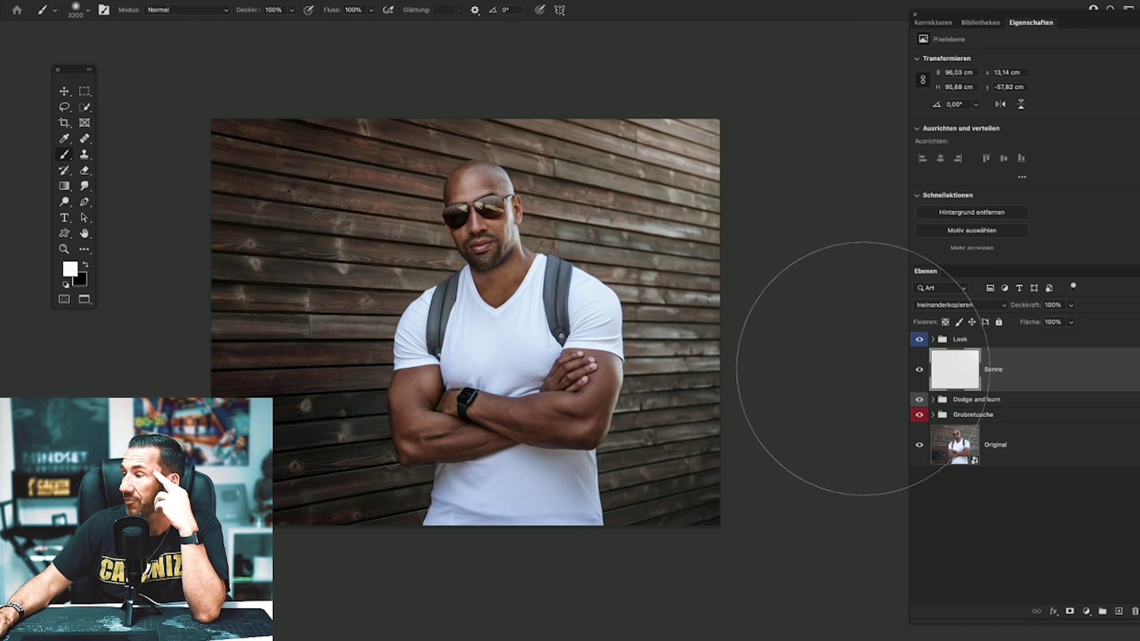
Add a Farbbalance layer above Brille and shift the midtones from magenta toward green.
{"action": "left_click", "coordinate": [933, 339]}
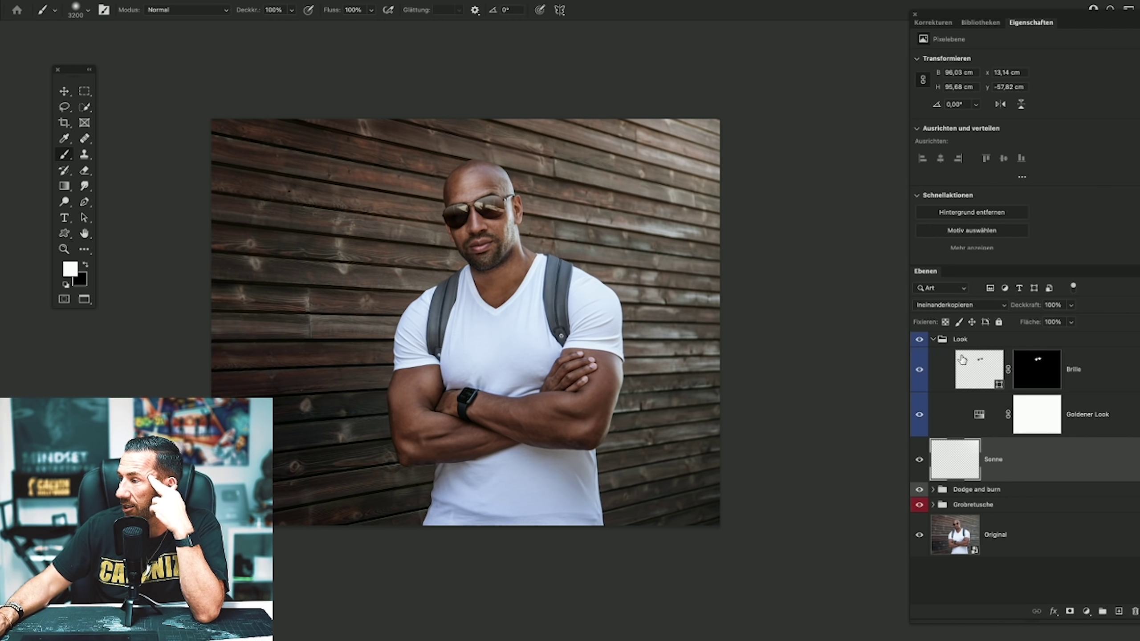
{"action": "left_click", "coordinate": [968, 341]}
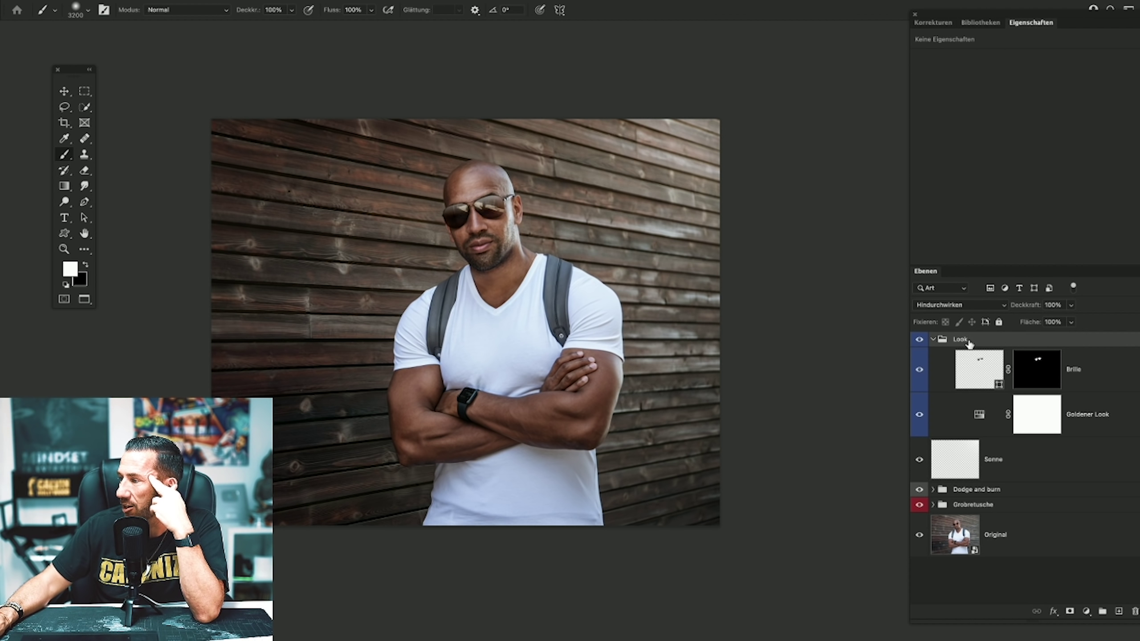
{"action": "left_click", "coordinate": [977, 371]}
{"action": "left_click", "coordinate": [944, 23]}
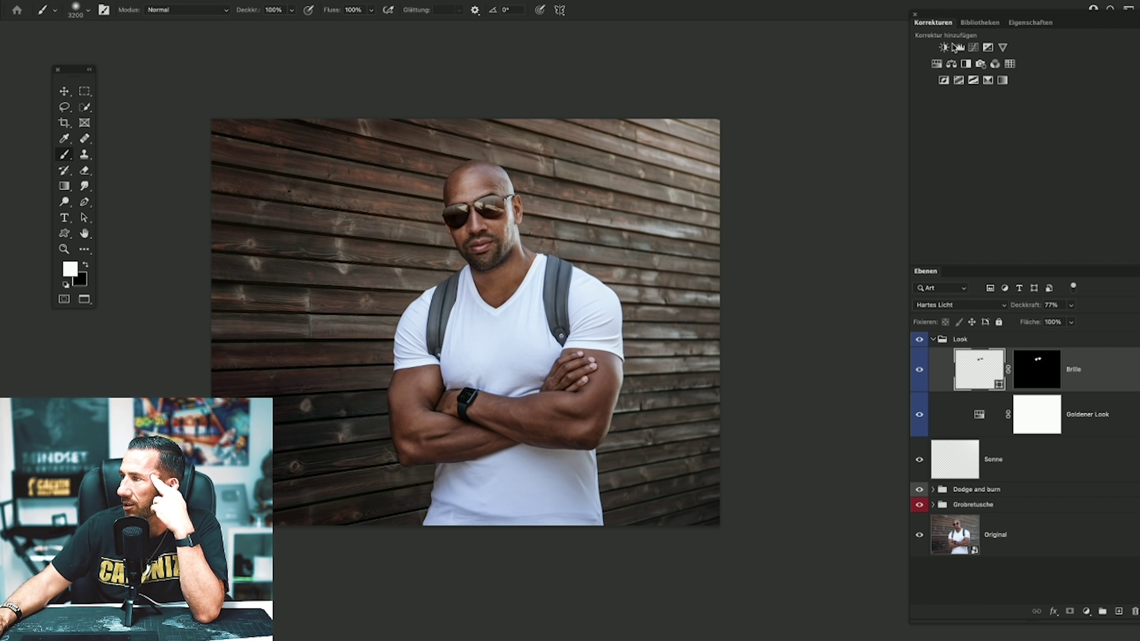
{"action": "left_click", "coordinate": [952, 64]}
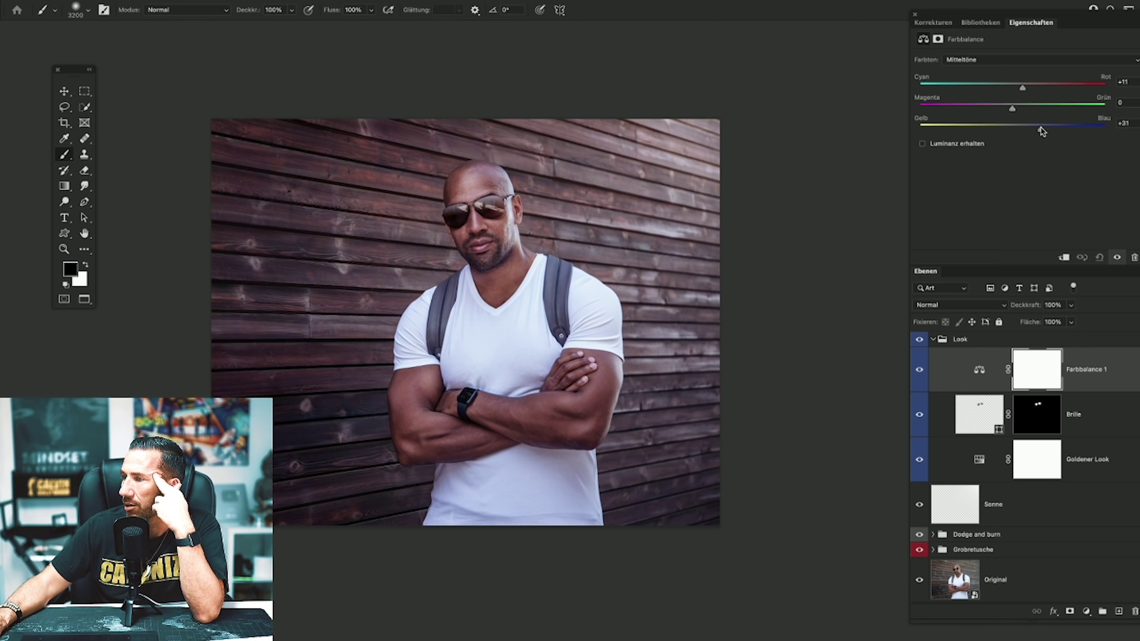
{"action": "left_click_drag", "start_coordinate": [996, 112], "coordinate": [1019, 115]}
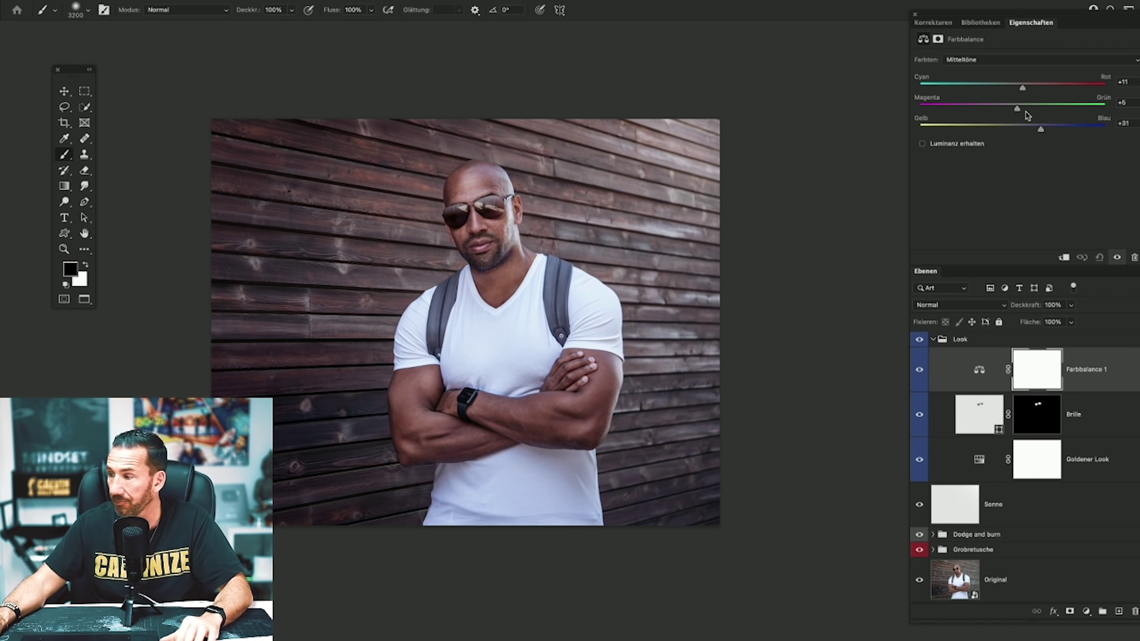
Delete the Farbbalance 1 layer and collapse the Look group.
{"action": "key", "text": "x"}
{"action": "key", "text": "Delete"}
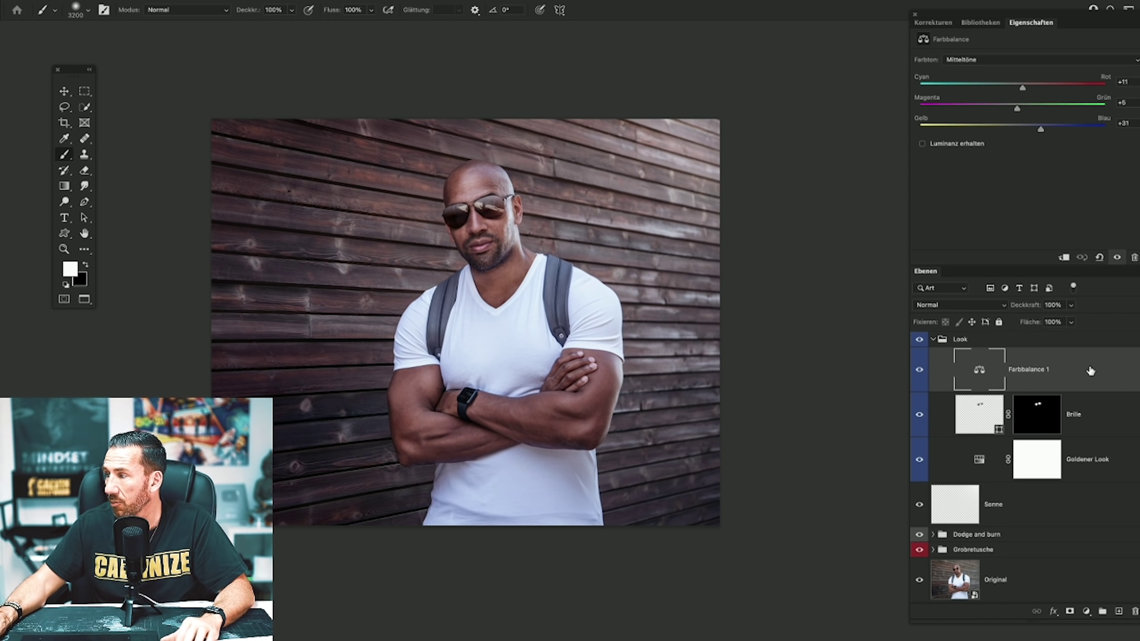
{"action": "key", "text": "Delete"}
{"action": "left_click", "coordinate": [933, 339]}
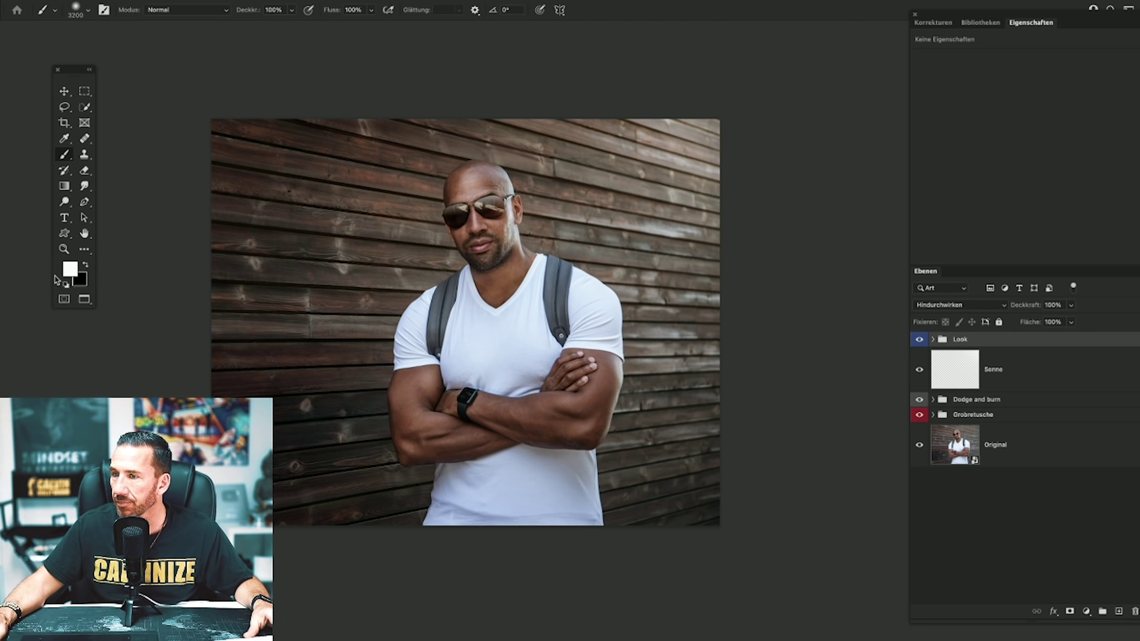
Zoom in closely on the man's face and cheek.
{"action": "left_click", "coordinate": [65, 249]}
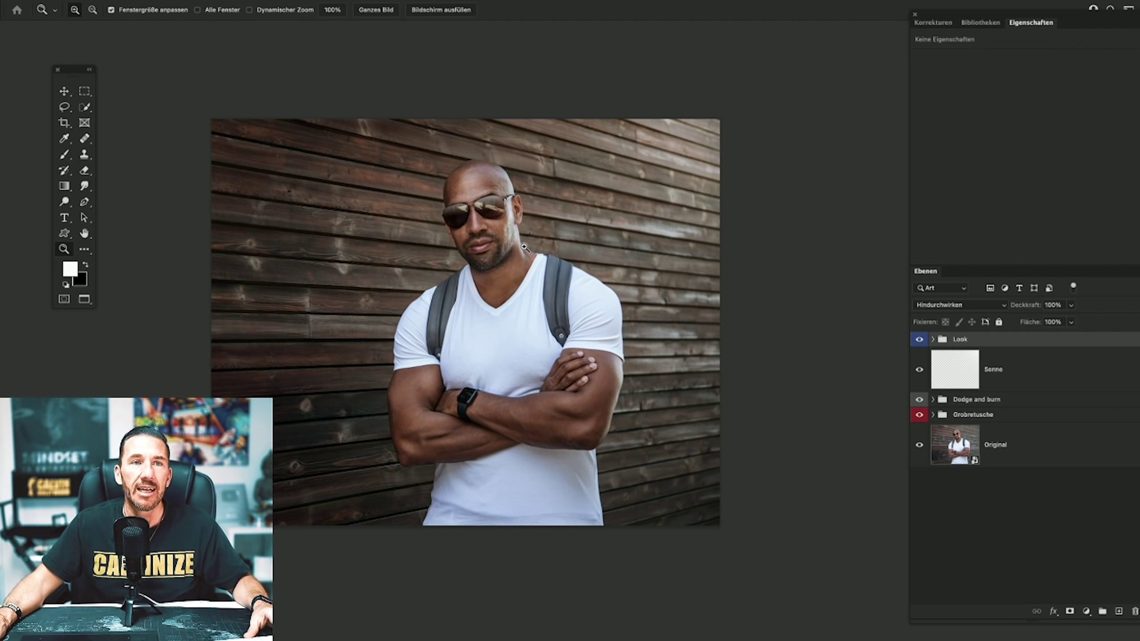
{"action": "left_click", "coordinate": [543, 272]}
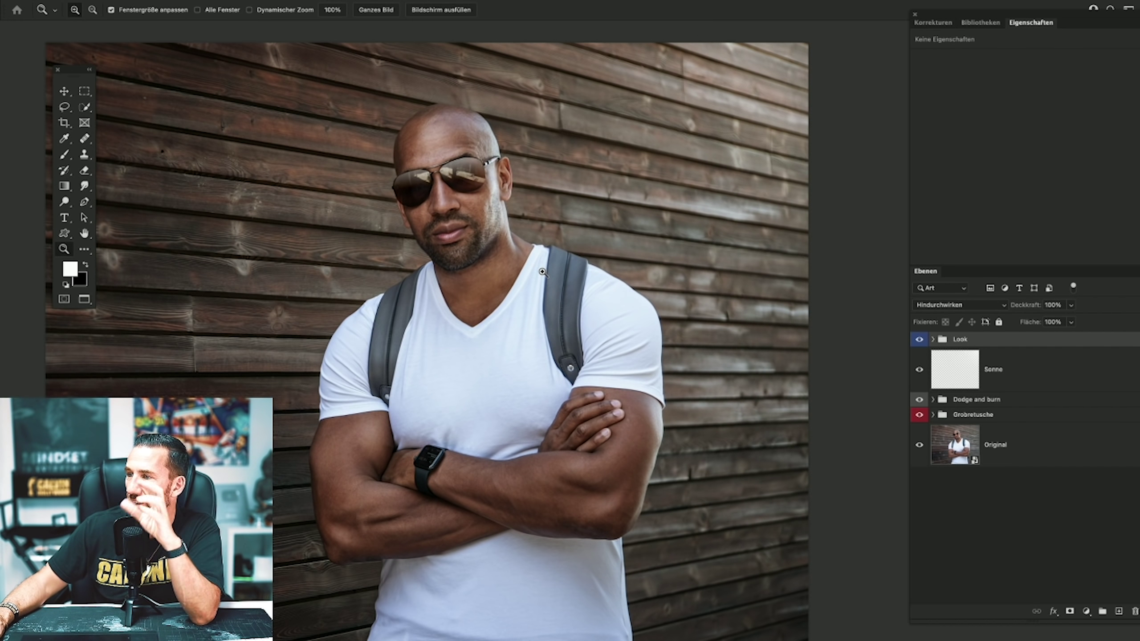
{"action": "left_click", "coordinate": [470, 204]}
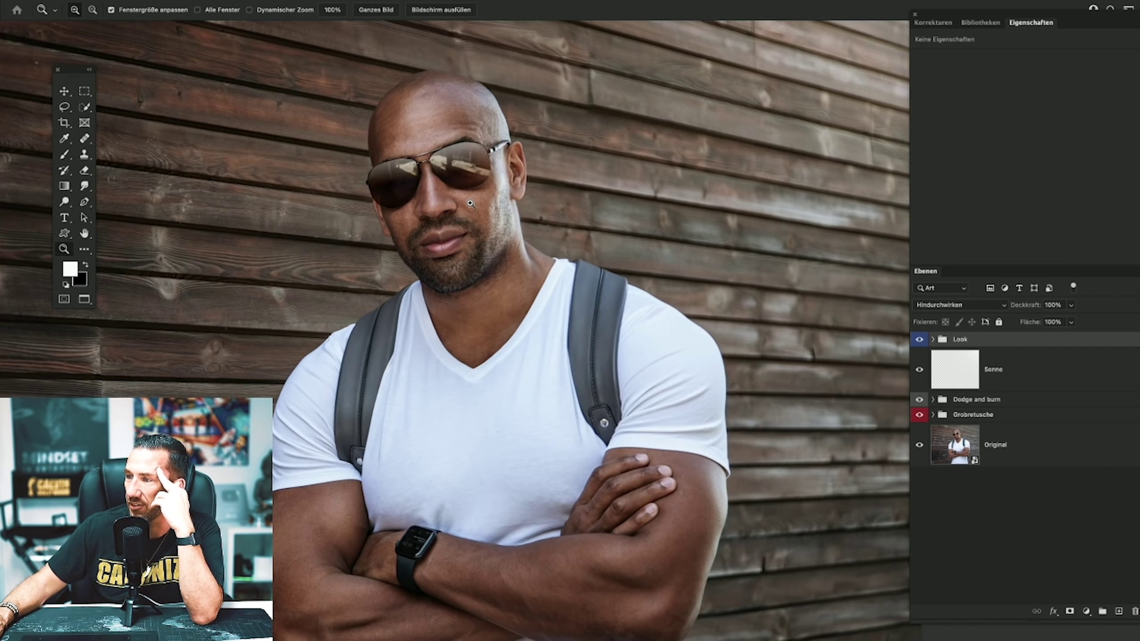
{"action": "left_click", "coordinate": [470, 204]}
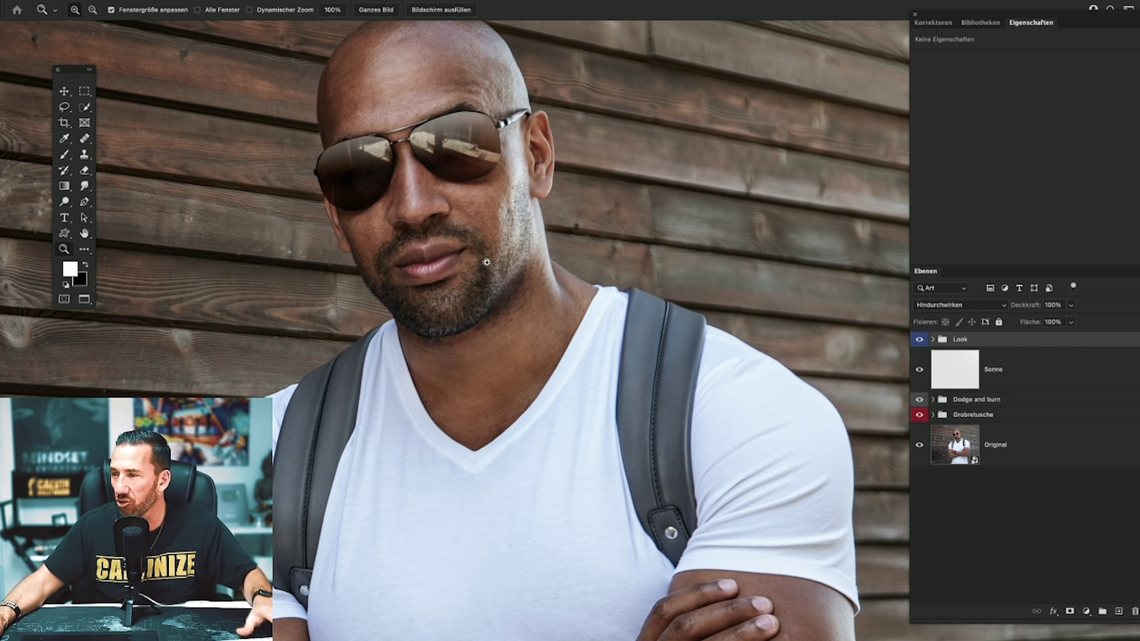
Inspect the chest up close, zoom back out, and show the Libraries panel.
{"action": "scroll", "coordinate": [476, 256], "scroll_direction": "down", "scroll_amount": 3}
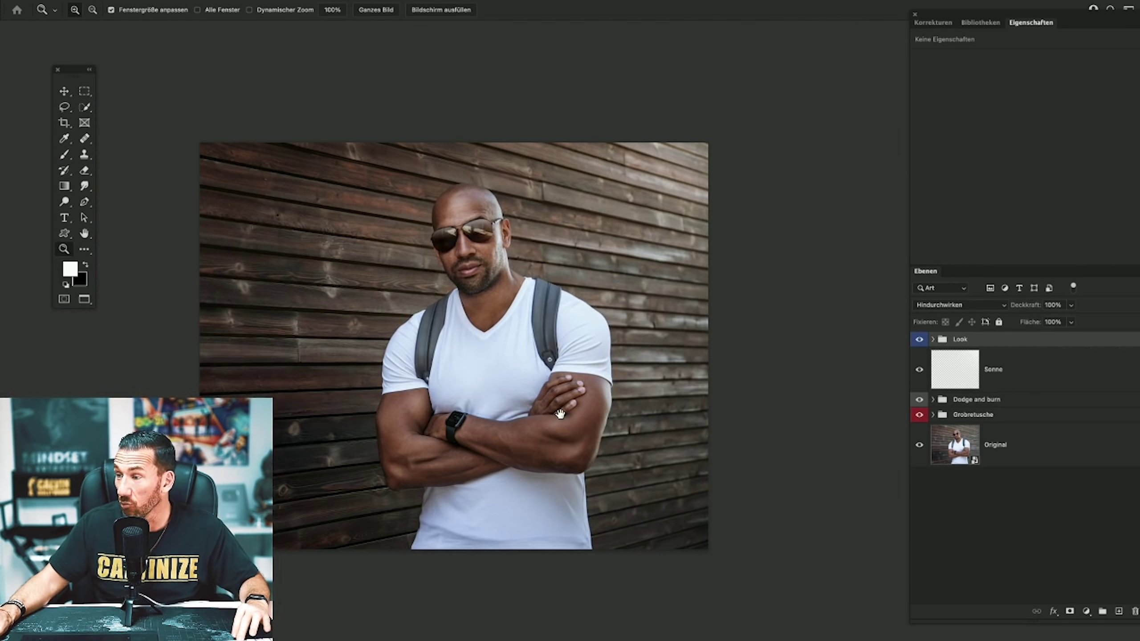
{"action": "left_click_drag", "start_coordinate": [560, 414], "coordinate": [518, 328]}
{"action": "left_click", "coordinate": [454, 277]}
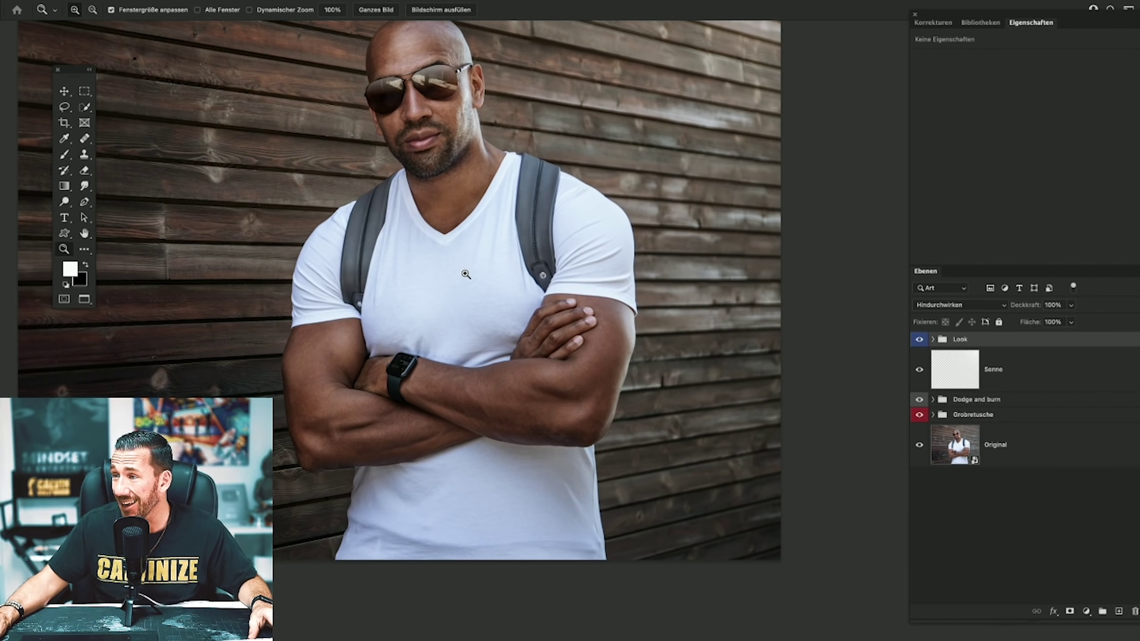
{"action": "left_click_drag", "start_coordinate": [466, 273], "coordinate": [509, 325]}
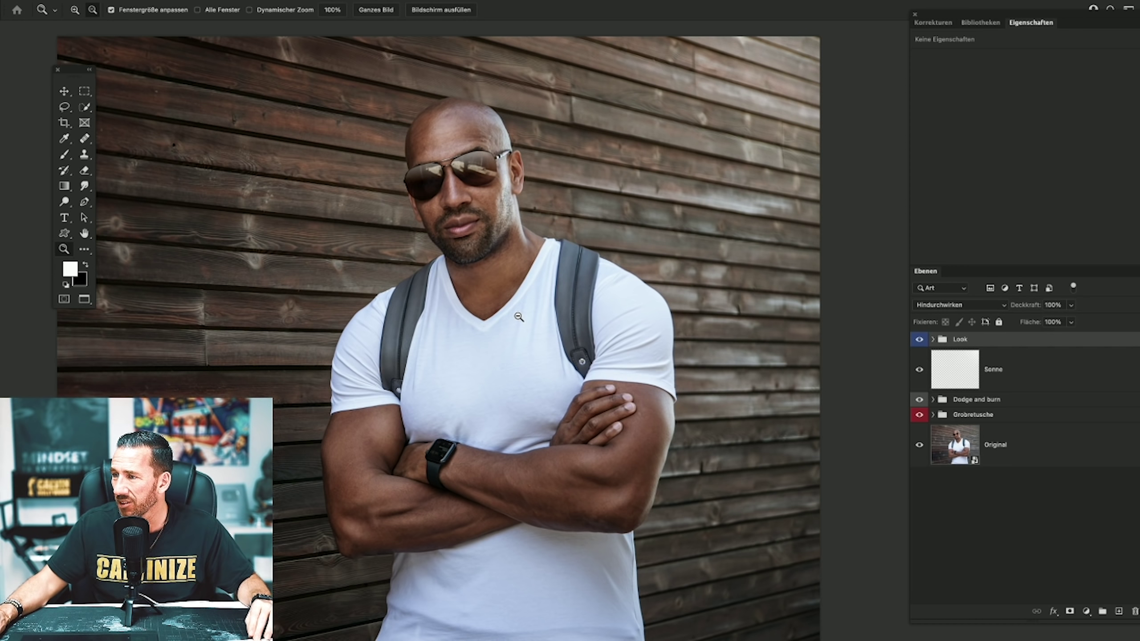
{"action": "left_click", "coordinate": [519, 317], "text": "alt"}
{"action": "left_click", "coordinate": [978, 23]}
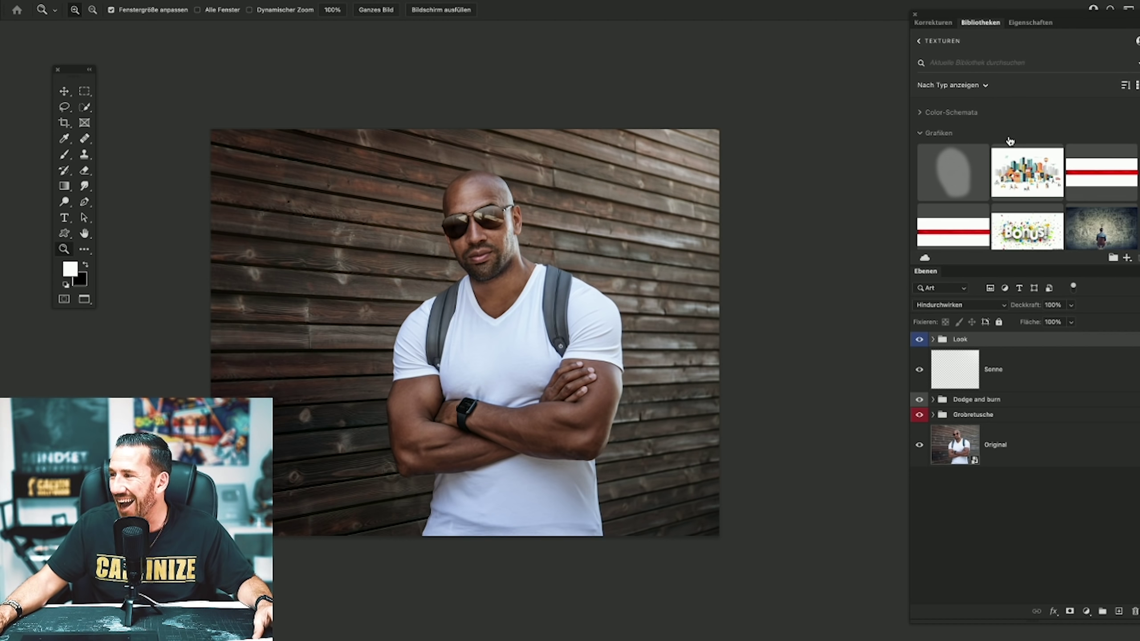
Place the Flare texture from the Libraries panel onto the photo.
{"action": "scroll", "coordinate": [1013, 139], "scroll_direction": "down", "scroll_amount": 3}
{"action": "scroll", "coordinate": [1014, 139], "scroll_direction": "down", "scroll_amount": 3}
{"action": "scroll", "coordinate": [1014, 139], "scroll_direction": "down", "scroll_amount": 3}
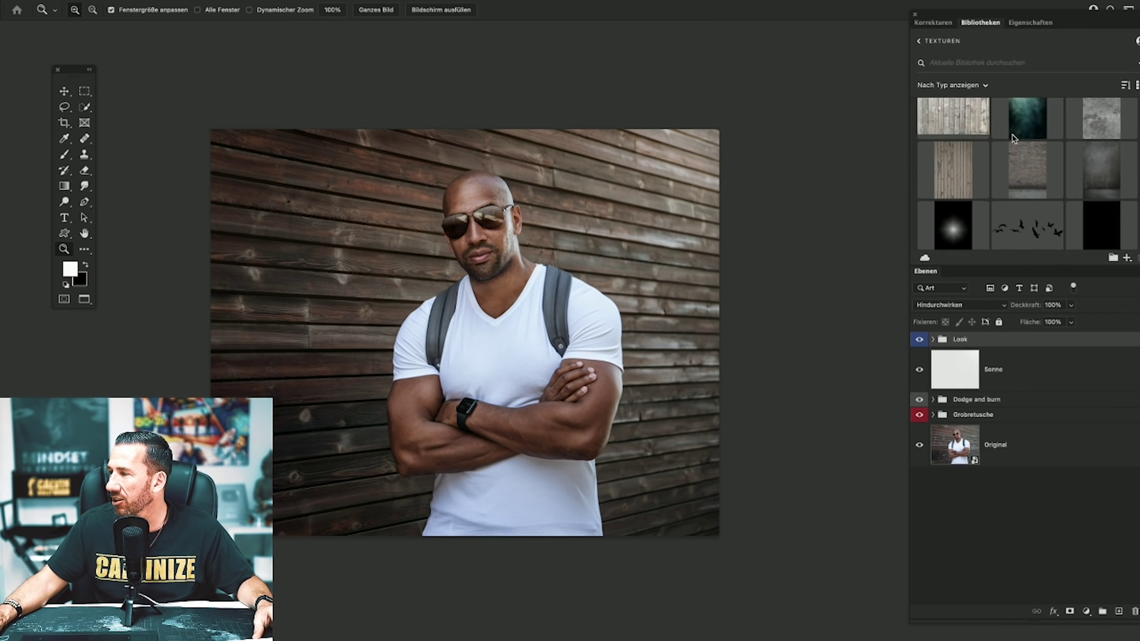
{"action": "scroll", "coordinate": [1012, 139], "scroll_direction": "down", "scroll_amount": 2}
{"action": "scroll", "coordinate": [1012, 140], "scroll_direction": "down", "scroll_amount": 3}
{"action": "scroll", "coordinate": [1013, 139], "scroll_direction": "down", "scroll_amount": 2}
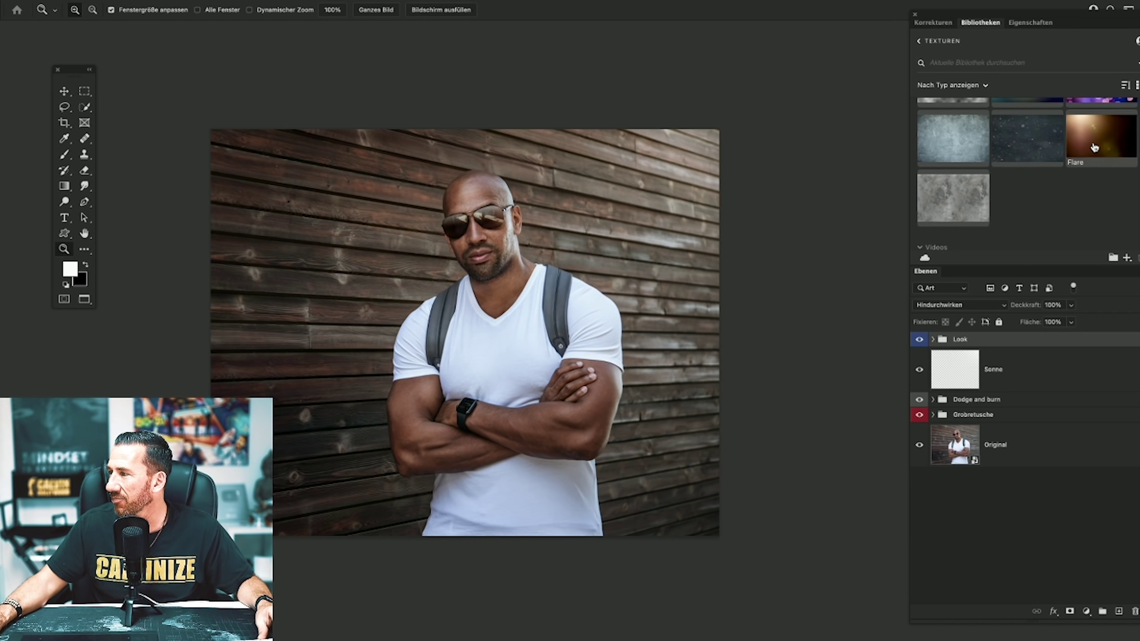
{"action": "left_click_drag", "start_coordinate": [1101, 135], "coordinate": [431, 370]}
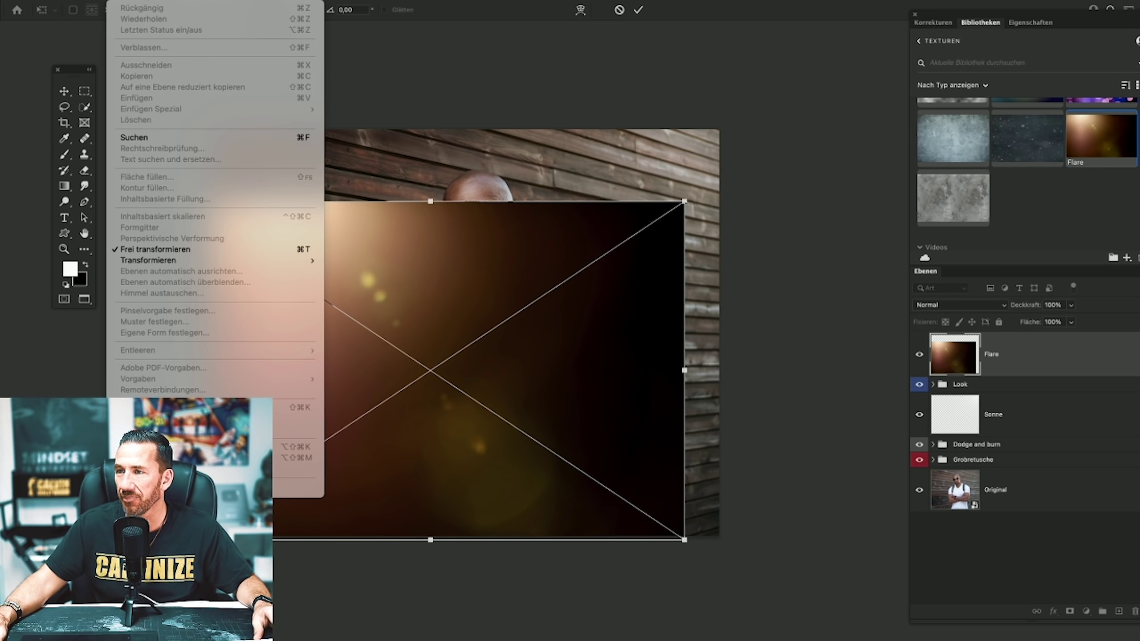
Flip the flare horizontally, enlarge it to about 125%, set Negativ multiplizieren, and move it top-right.
{"action": "left_click", "coordinate": [119, 1]}
{"action": "mouse_move", "coordinate": [148, 260]}
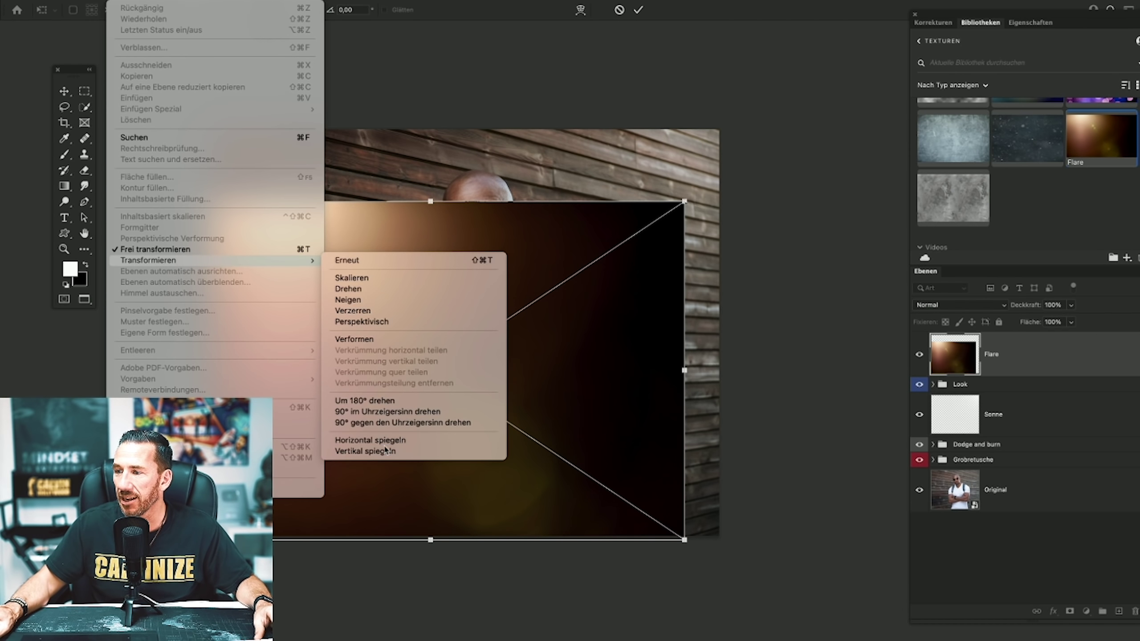
{"action": "left_click", "coordinate": [404, 440]}
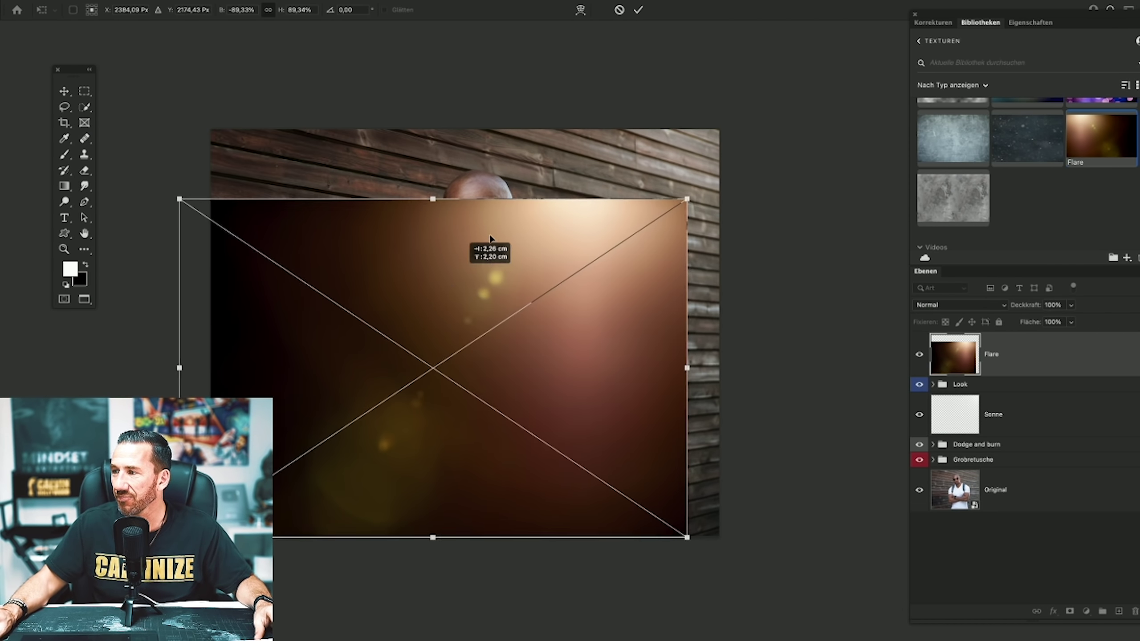
{"action": "left_click_drag", "start_coordinate": [435, 301], "coordinate": [508, 194]}
{"action": "left_click", "coordinate": [932, 310]}
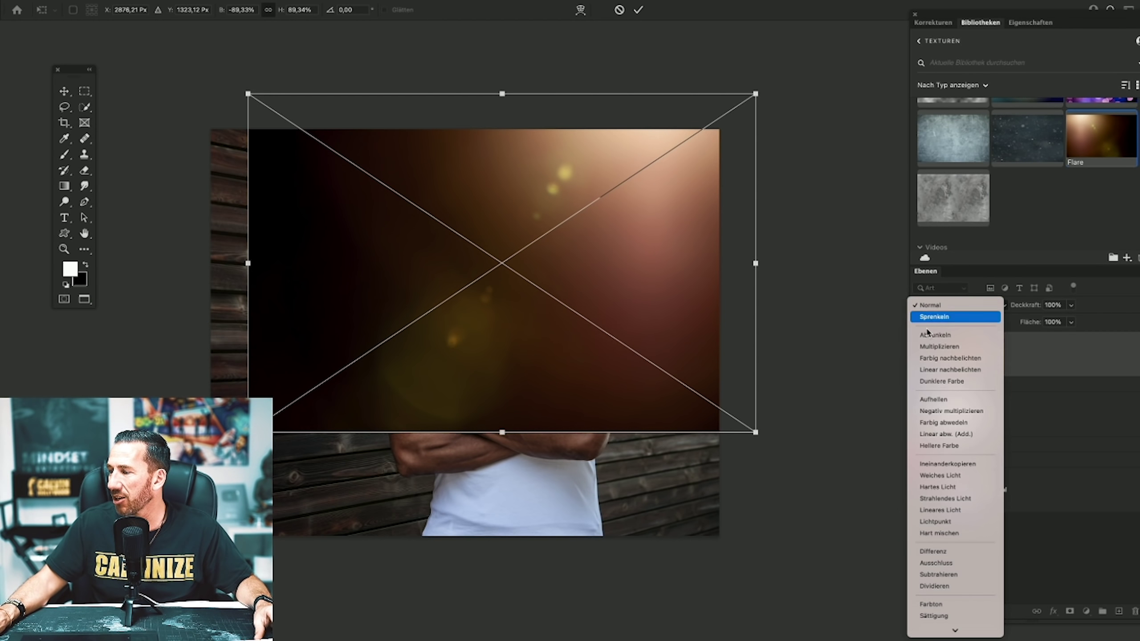
{"action": "left_click", "coordinate": [936, 411]}
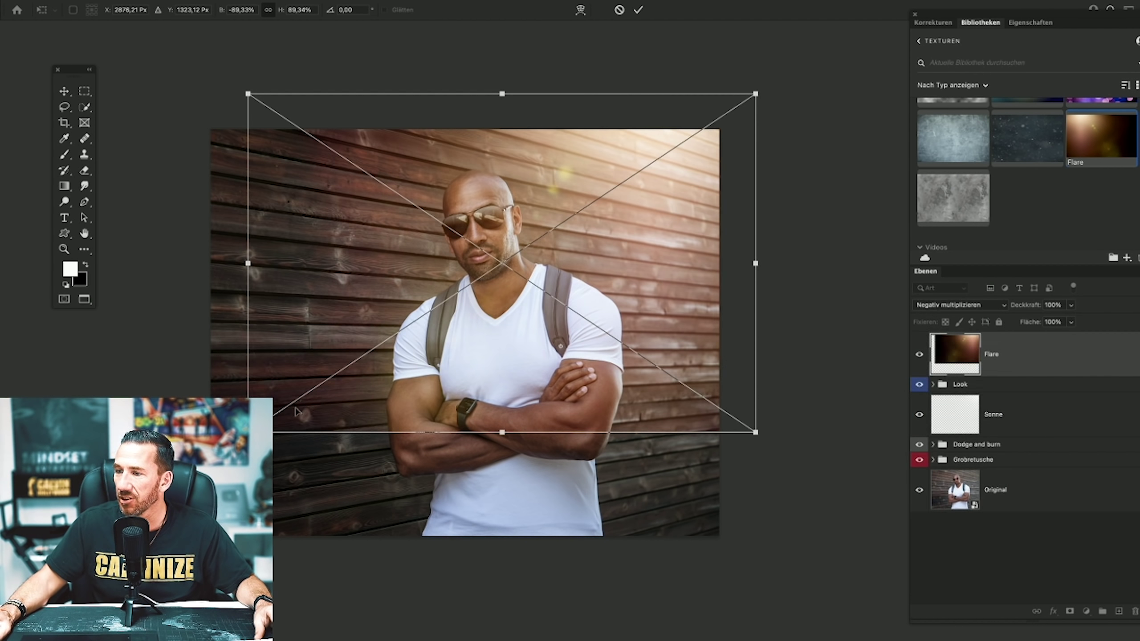
{"action": "left_click_drag", "start_coordinate": [248, 432], "coordinate": [45, 568]}
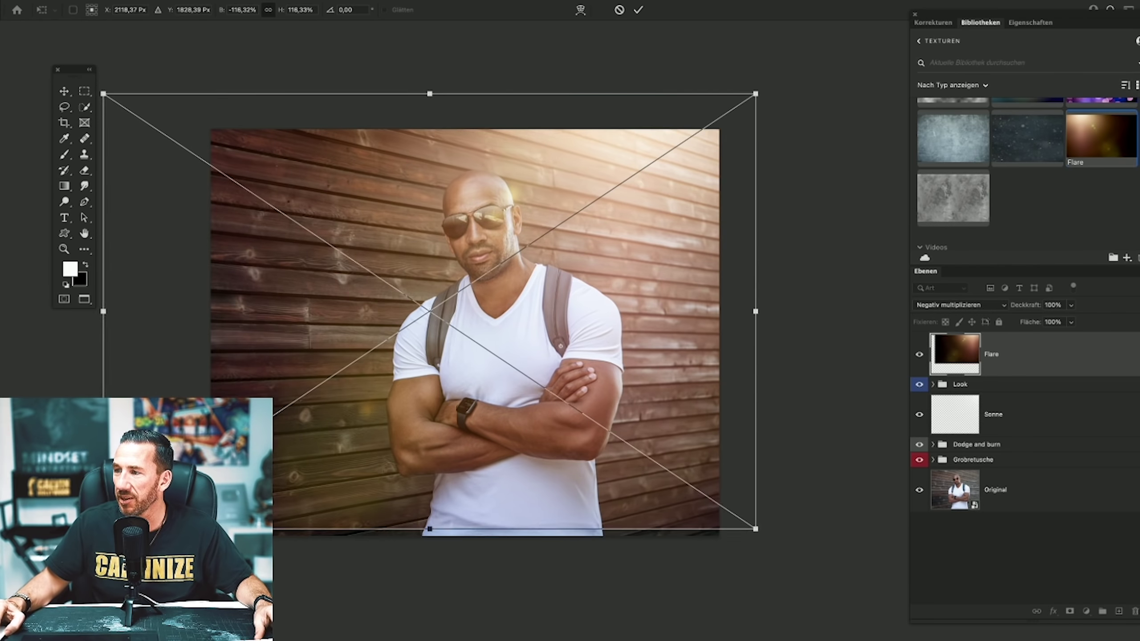
{"action": "scroll", "coordinate": [586, 223], "scroll_direction": "down", "scroll_amount": 2}
{"action": "left_click_drag", "start_coordinate": [585, 223], "coordinate": [778, 203]}
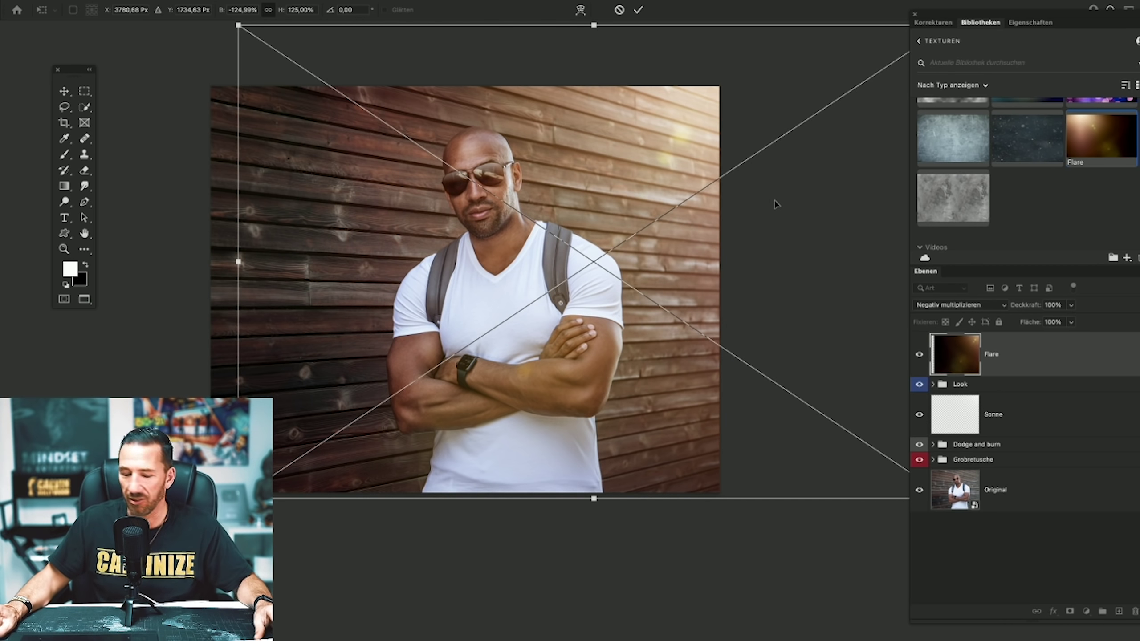
{"action": "key", "text": "Return"}
Pan the view and reposition the flare glow on the photo.
{"action": "key", "text": "z"}
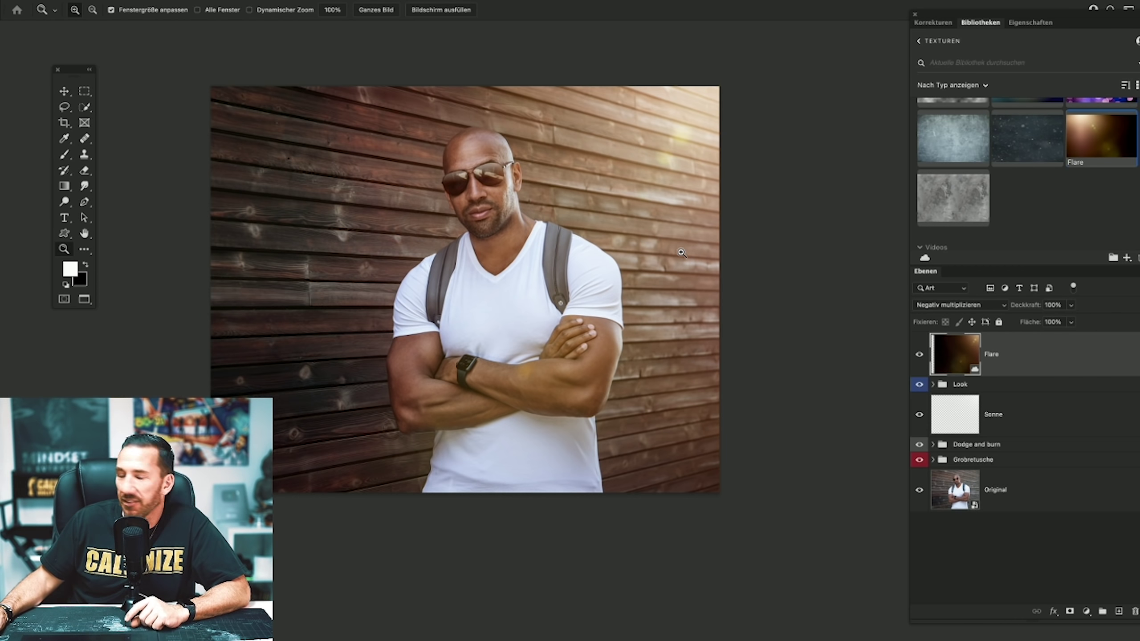
{"action": "left_click", "coordinate": [83, 234]}
{"action": "left_click_drag", "start_coordinate": [554, 294], "coordinate": [521, 314]}
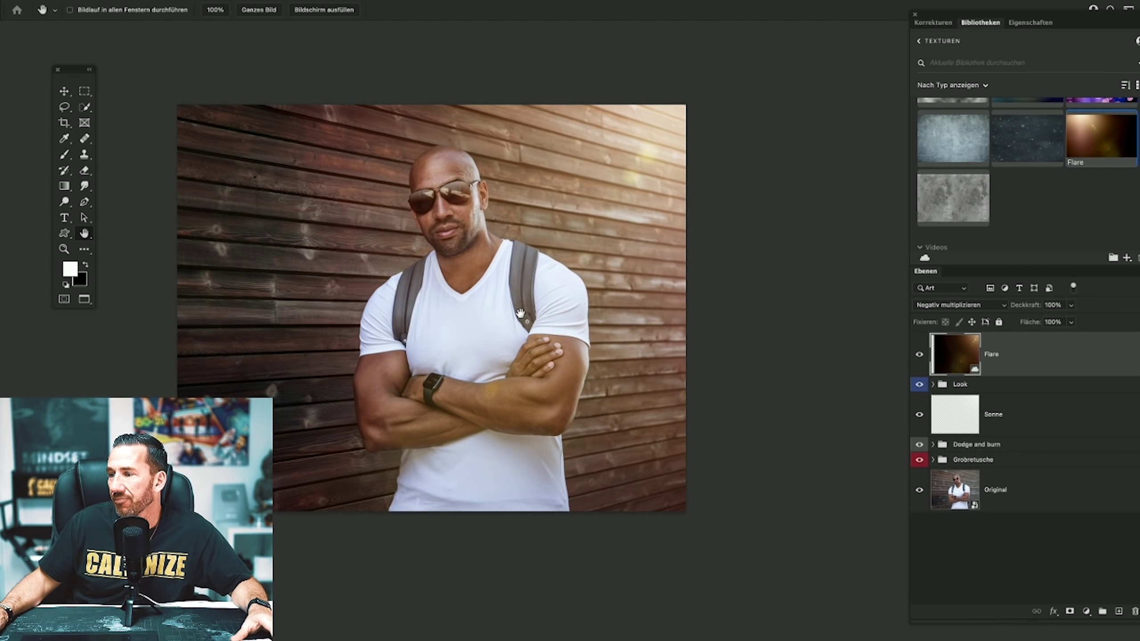
{"action": "key", "text": "v"}
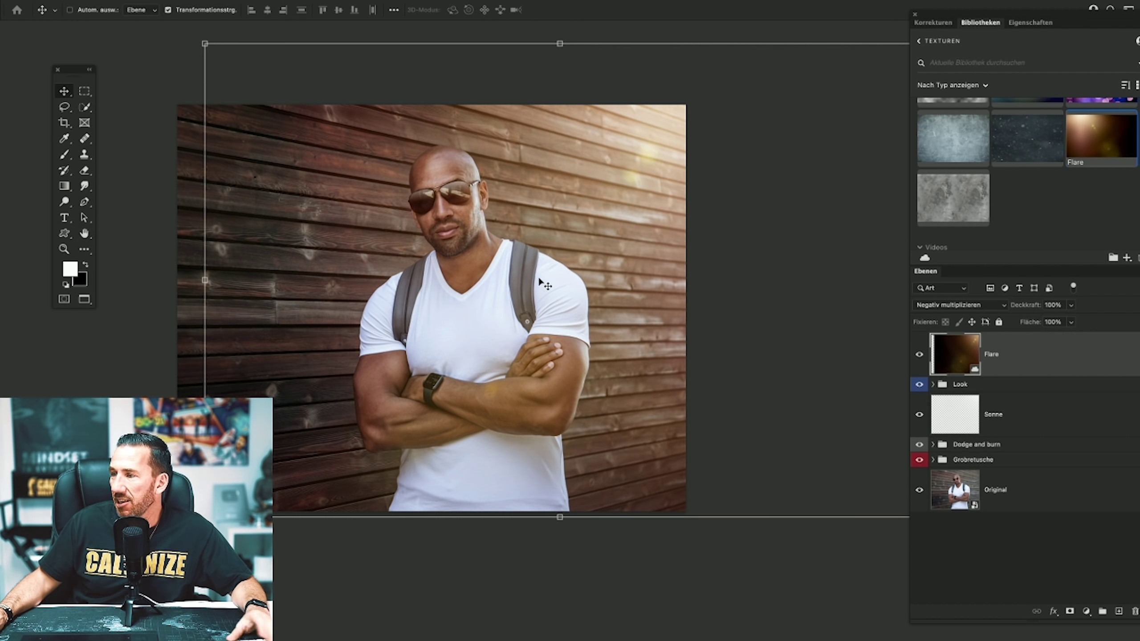
{"action": "mouse_move", "coordinate": [562, 261]}
{"action": "left_mouse_down"}
{"action": "mouse_move", "coordinate": [603, 205]}
{"action": "mouse_move", "coordinate": [558, 264]}
{"action": "mouse_move", "coordinate": [578, 232]}
{"action": "mouse_move", "coordinate": [620, 219]}
{"action": "left_mouse_up"}
{"action": "left_click", "coordinate": [64, 155]}
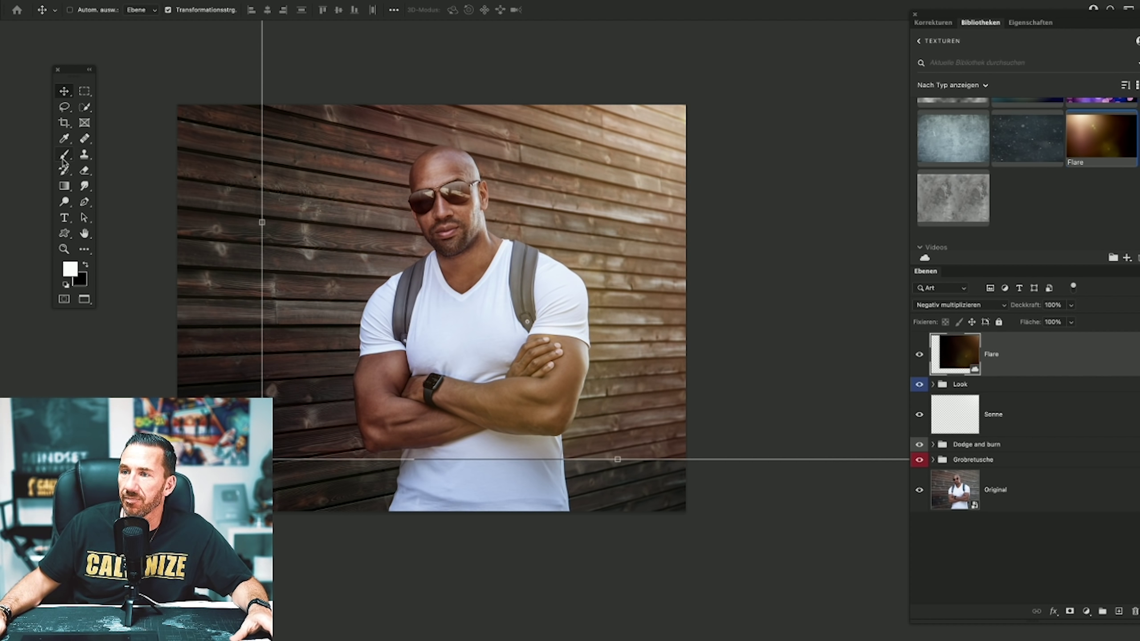
Mask the flare off the left side, lower right and right edge of the photo.
{"action": "left_click", "coordinate": [85, 264]}
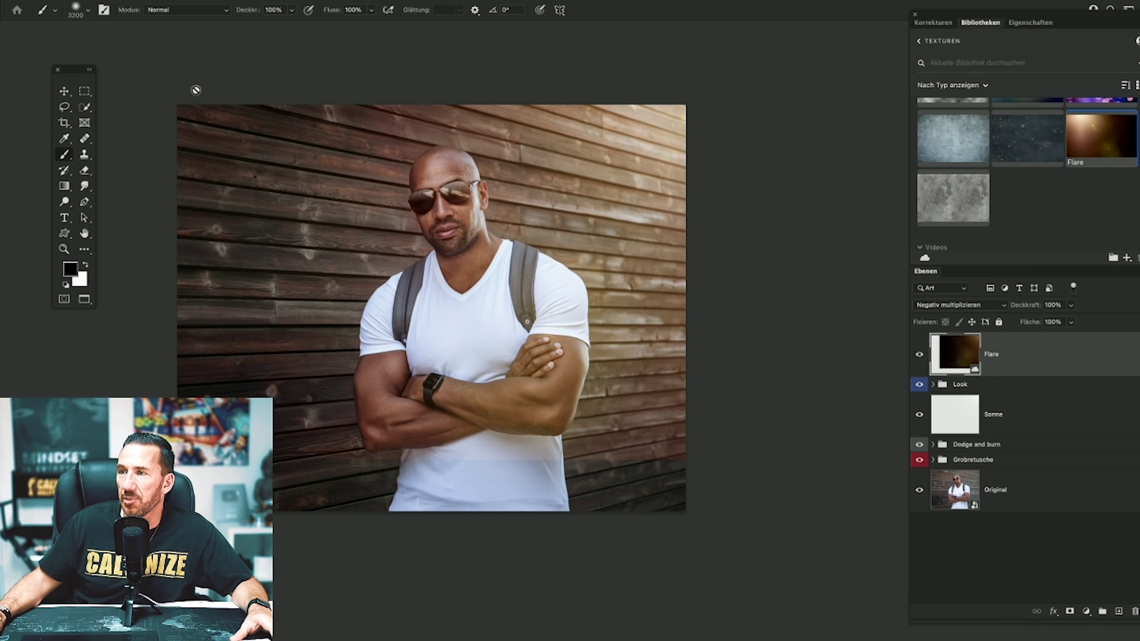
{"action": "left_click", "coordinate": [1069, 612]}
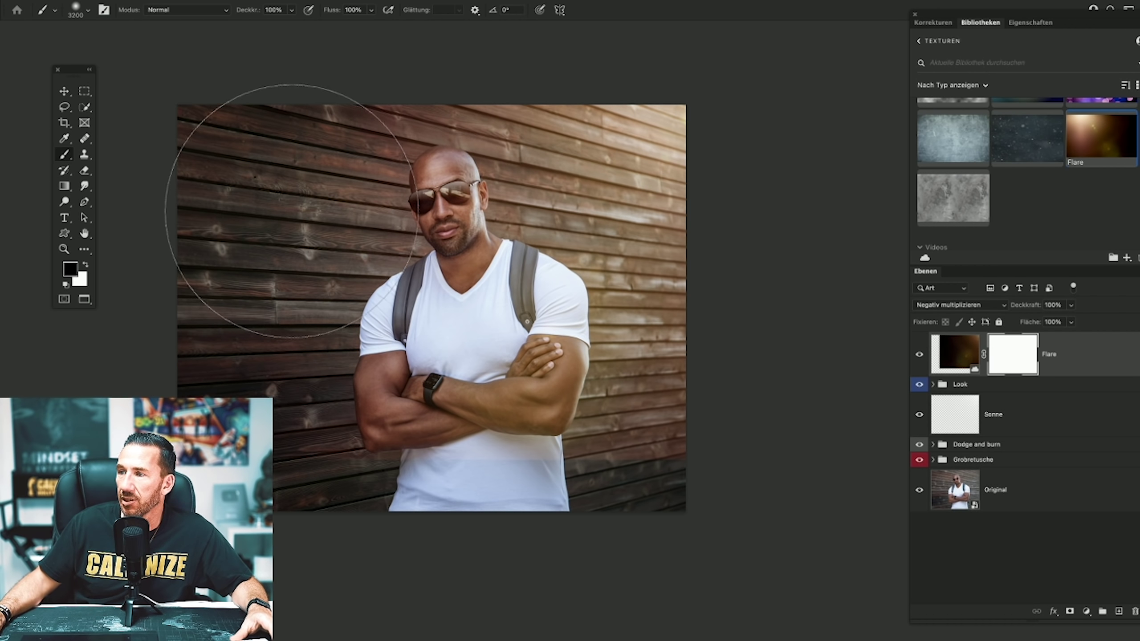
{"action": "mouse_move", "coordinate": [291, 211]}
{"action": "left_mouse_down"}
{"action": "mouse_move", "coordinate": [280, 178]}
{"action": "mouse_move", "coordinate": [287, 382]}
{"action": "left_mouse_up"}
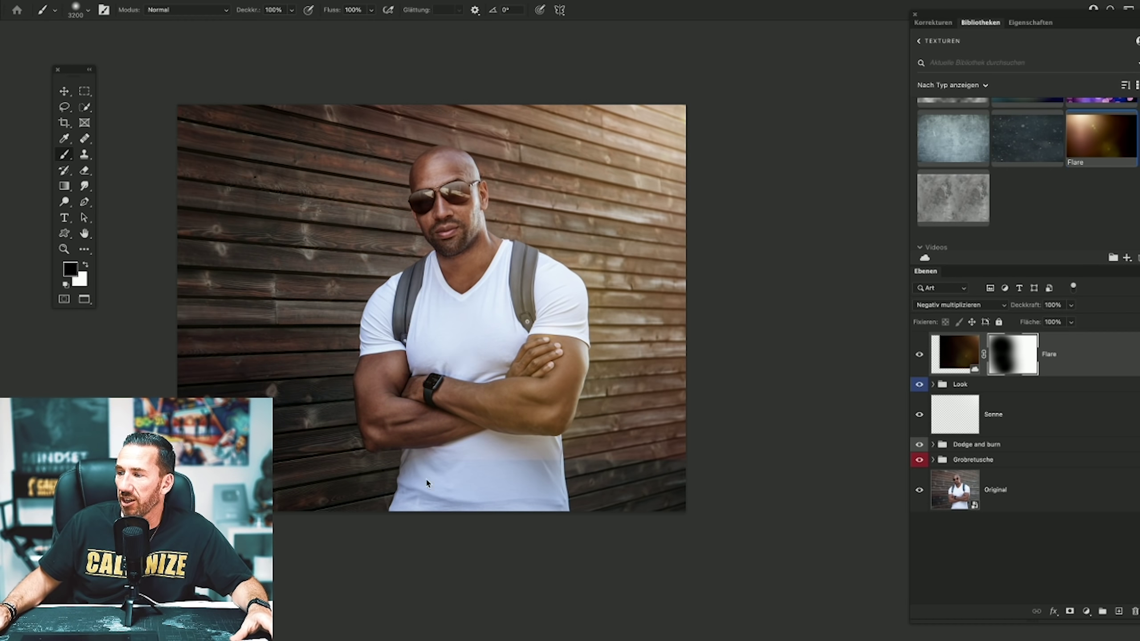
{"action": "mouse_move", "coordinate": [427, 483]}
{"action": "left_mouse_down"}
{"action": "mouse_move", "coordinate": [476, 573]}
{"action": "mouse_move", "coordinate": [509, 586]}
{"action": "mouse_move", "coordinate": [509, 572]}
{"action": "mouse_move", "coordinate": [688, 509]}
{"action": "left_mouse_up"}
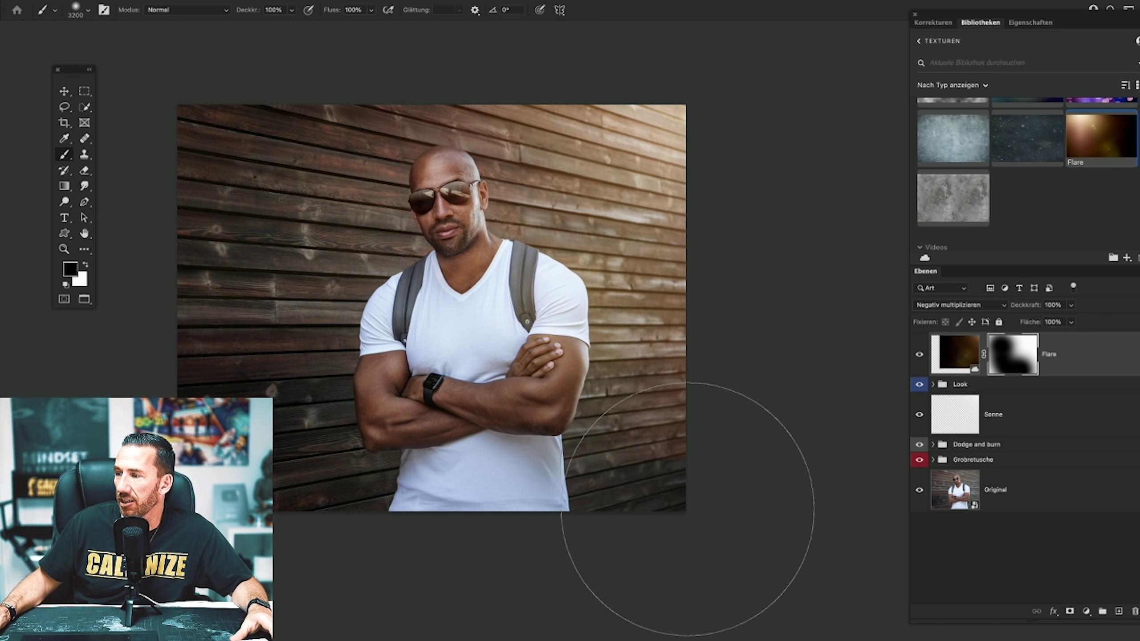
{"action": "left_click", "coordinate": [763, 377]}
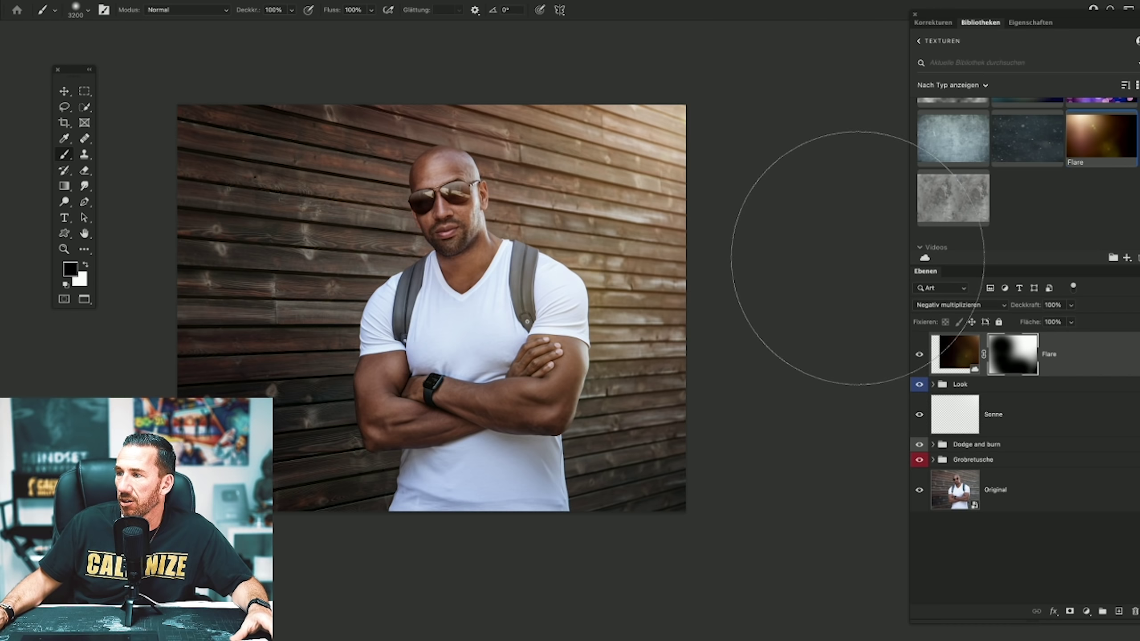
{"action": "left_click", "coordinate": [972, 351]}
Add a Hue/Saturation layer clipped to Flare with Saturation -34, comparing the result.
{"action": "key", "text": "ctrl+F2"}
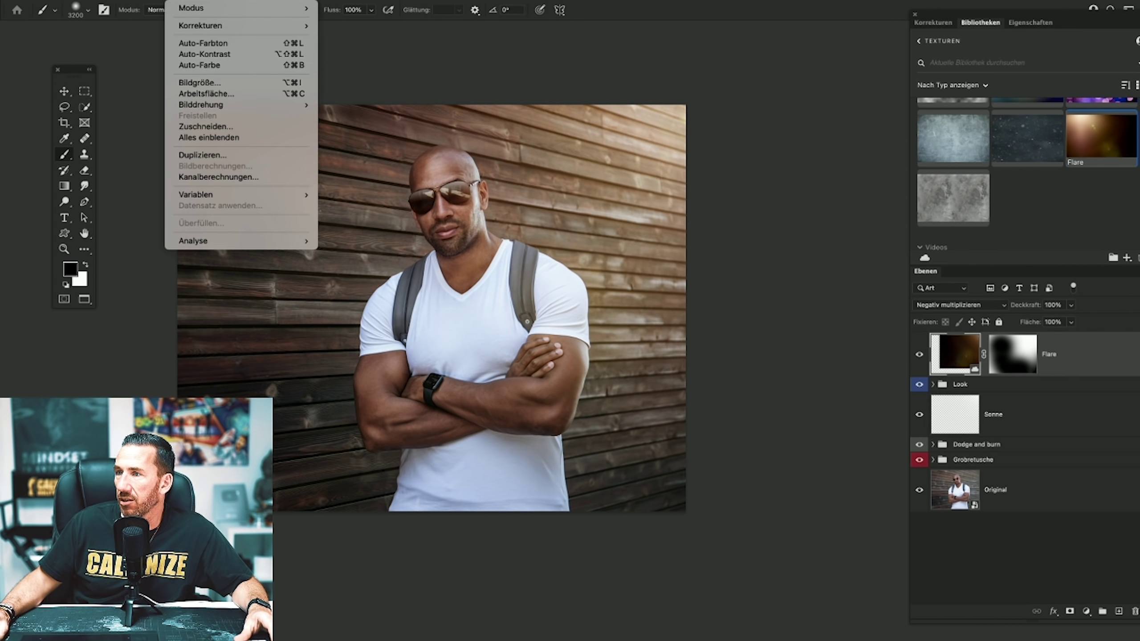
{"action": "left_click", "coordinate": [931, 31]}
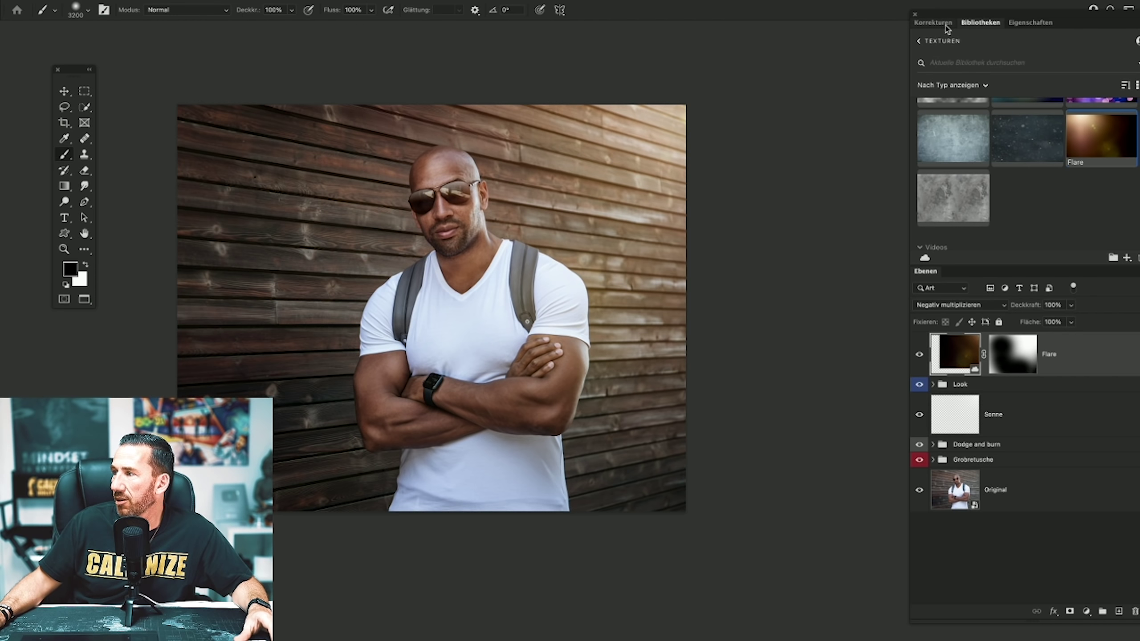
{"action": "left_click", "coordinate": [936, 64]}
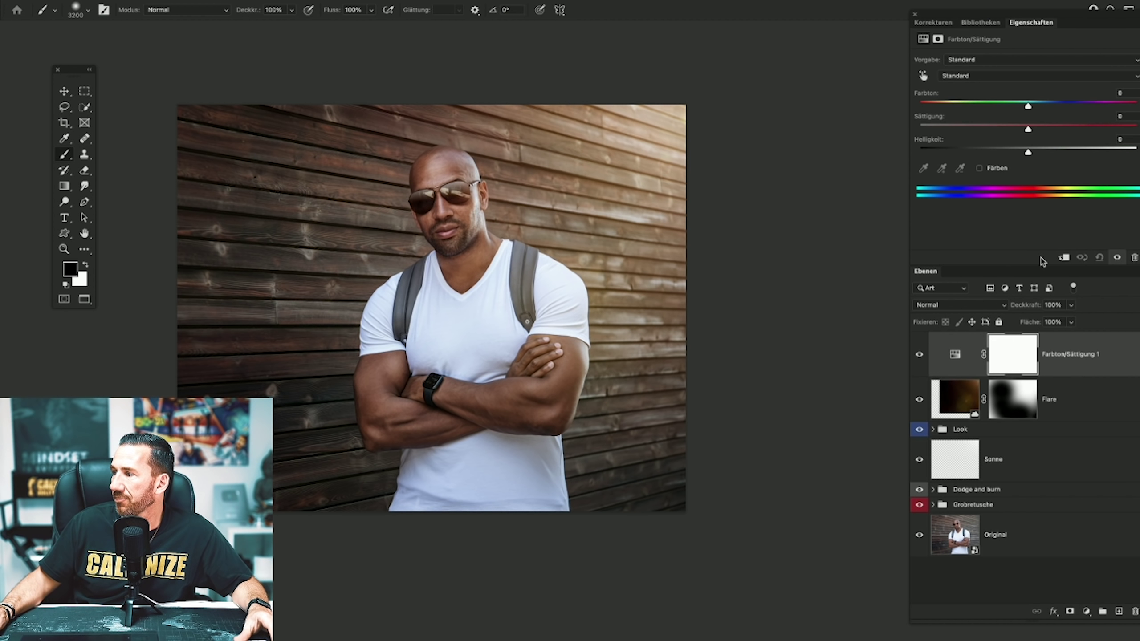
{"action": "left_click", "coordinate": [1070, 261]}
{"action": "left_click_drag", "start_coordinate": [1029, 130], "coordinate": [997, 129]}
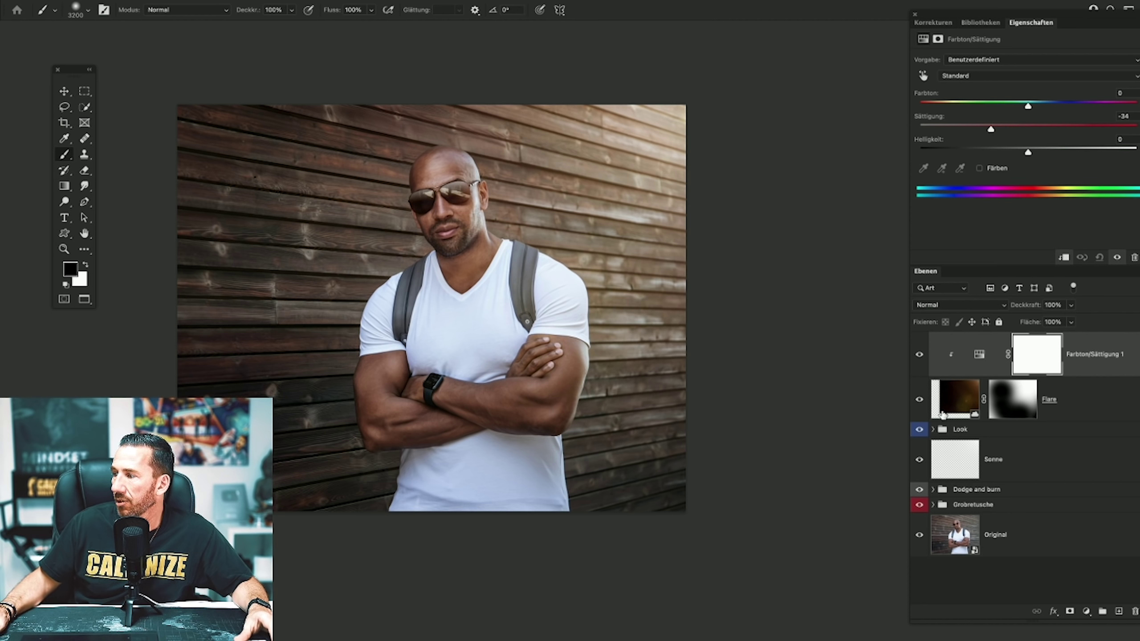
{"action": "left_click", "coordinate": [924, 404]}
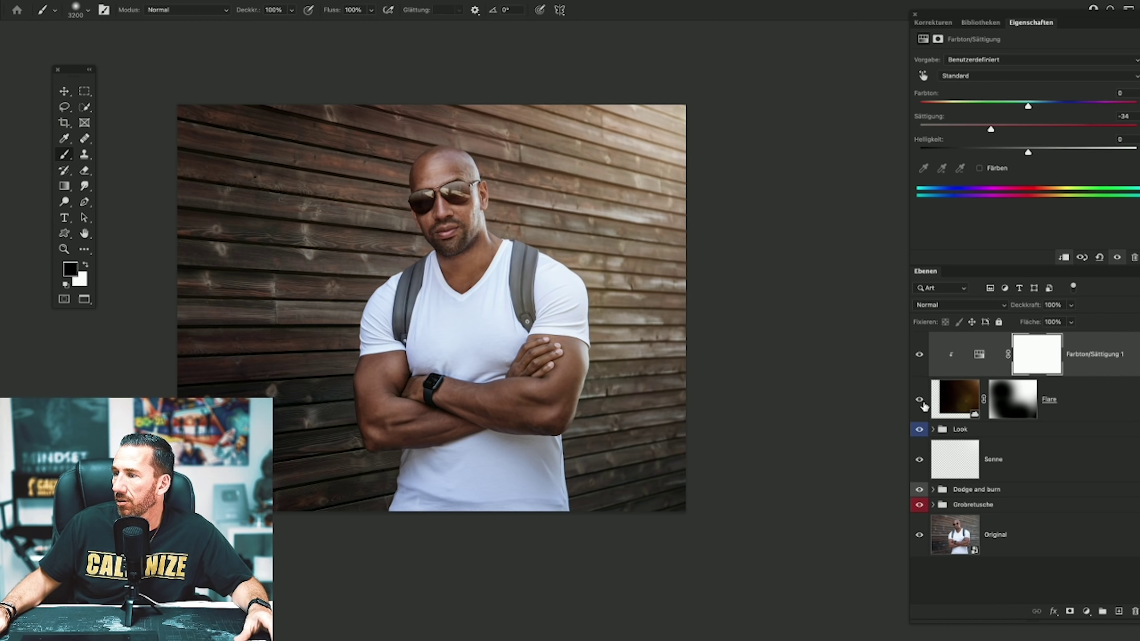
{"action": "left_click", "coordinate": [923, 404]}
{"action": "left_click", "coordinate": [920, 399]}
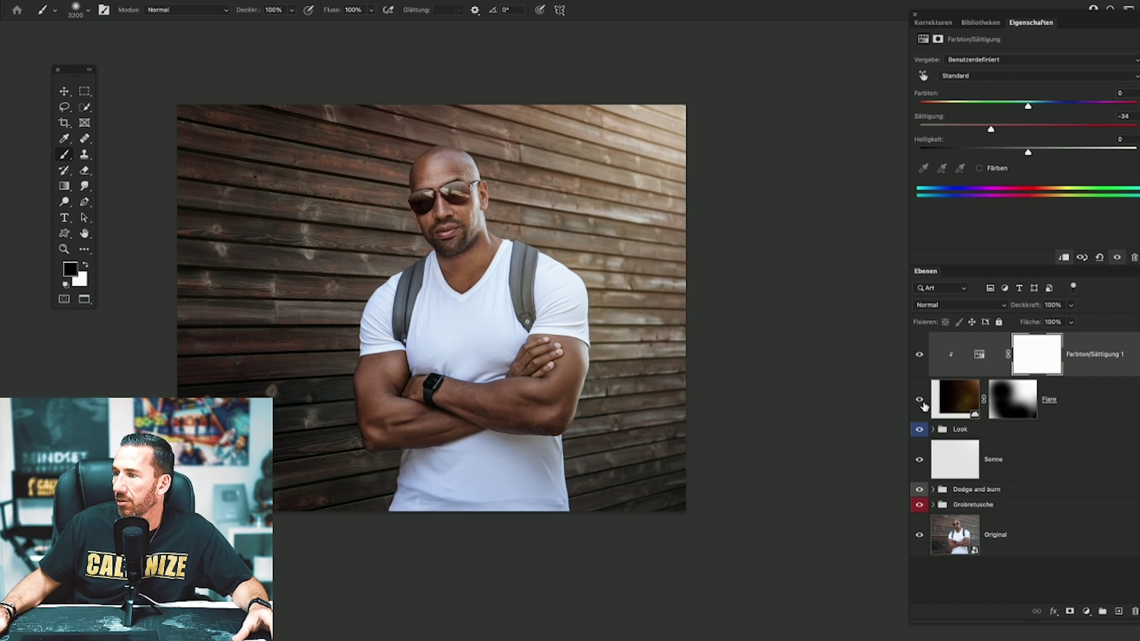
Lower the Flare layer's opacity to 68% and compare.
{"action": "left_click", "coordinate": [959, 394]}
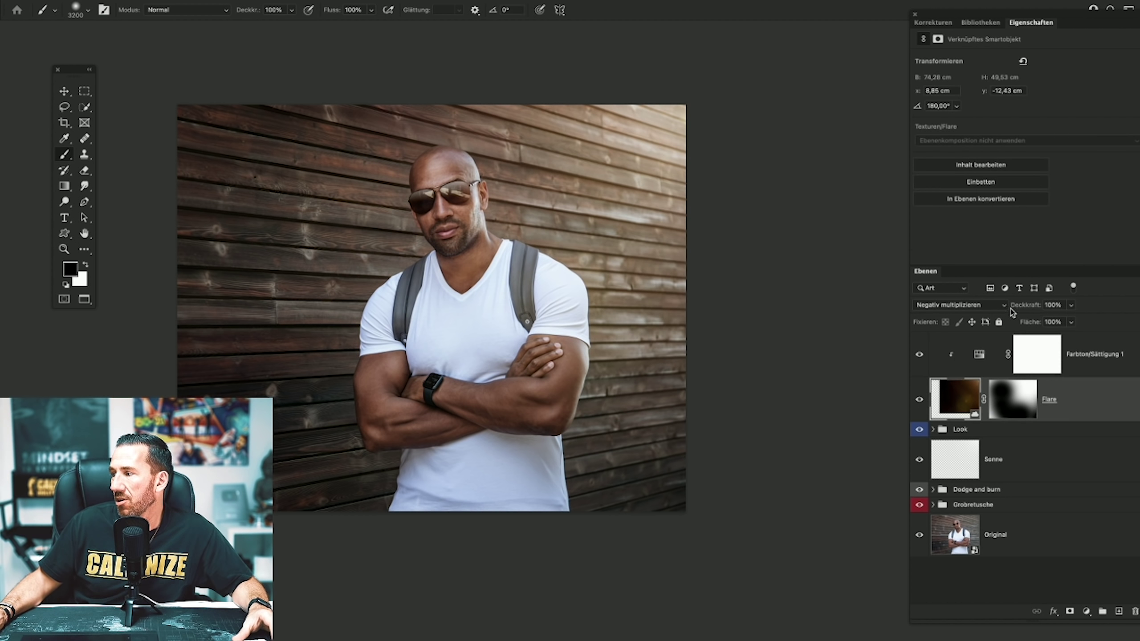
{"action": "left_click_drag", "start_coordinate": [1013, 309], "coordinate": [1006, 309]}
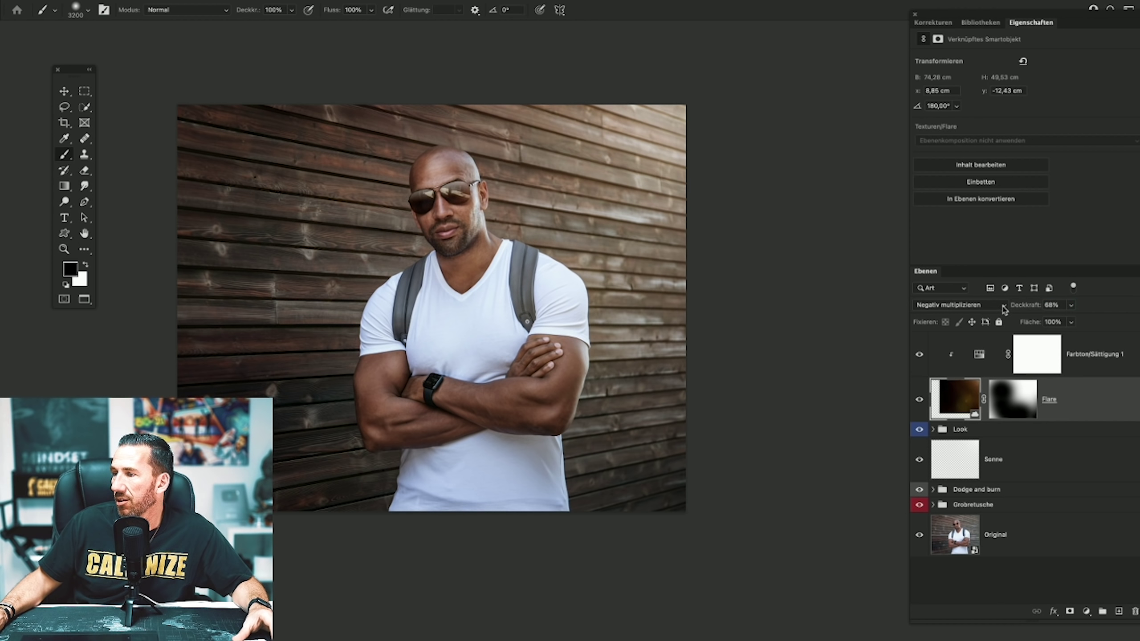
{"action": "left_click", "coordinate": [920, 399]}
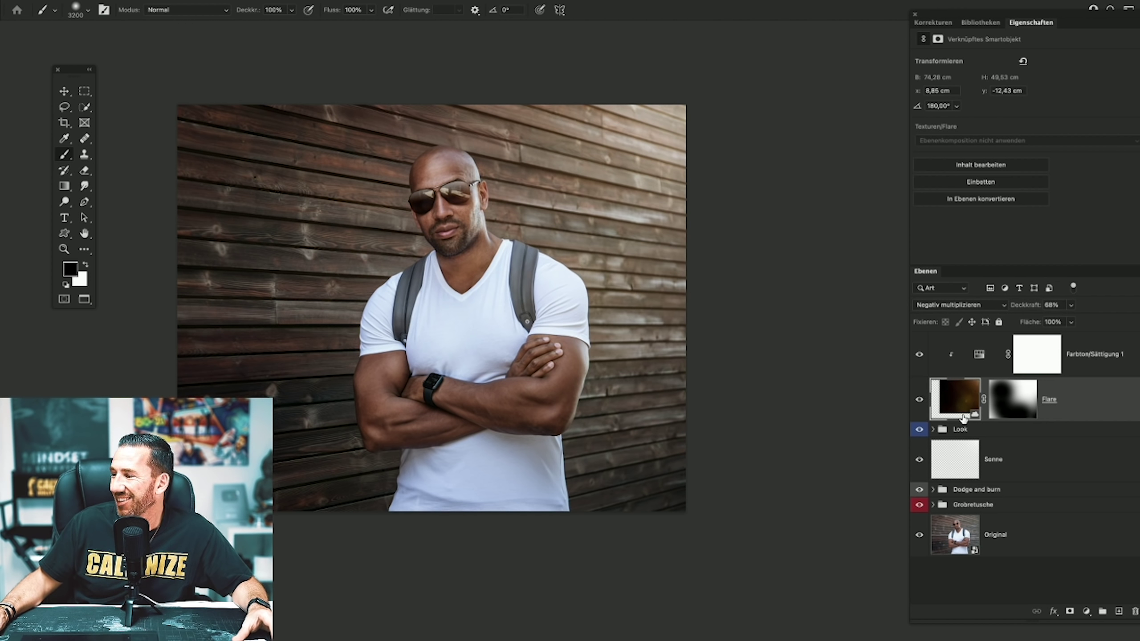
Move Flare and its adjustment below Look and group them with the Sonne layer.
{"action": "left_click", "coordinate": [951, 357]}
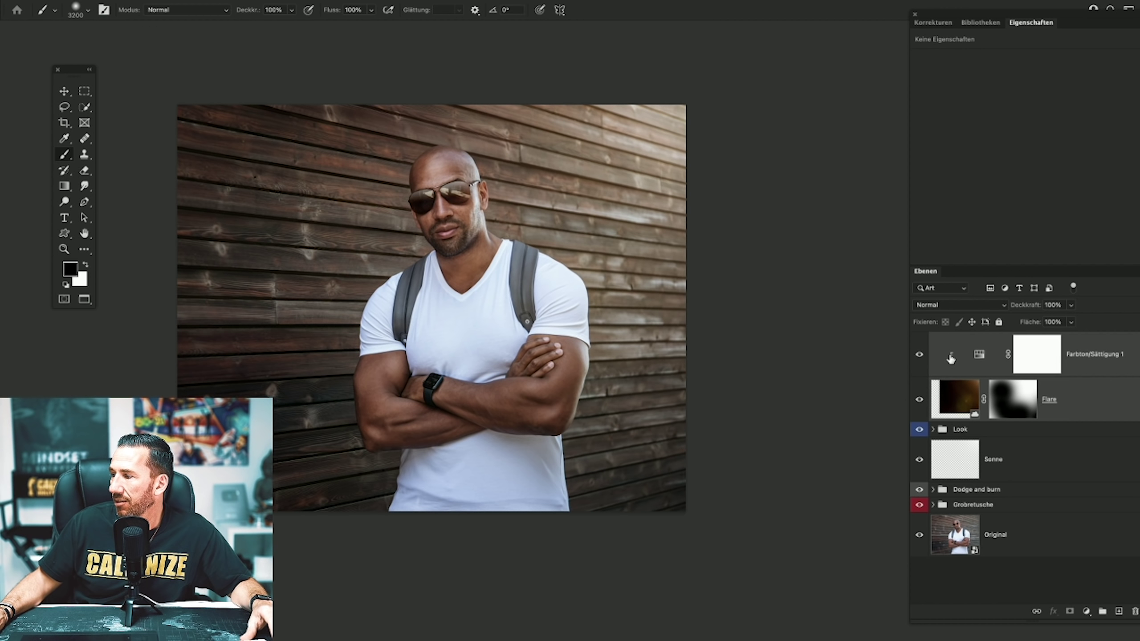
{"action": "left_click_drag", "start_coordinate": [1028, 406], "coordinate": [1067, 440]}
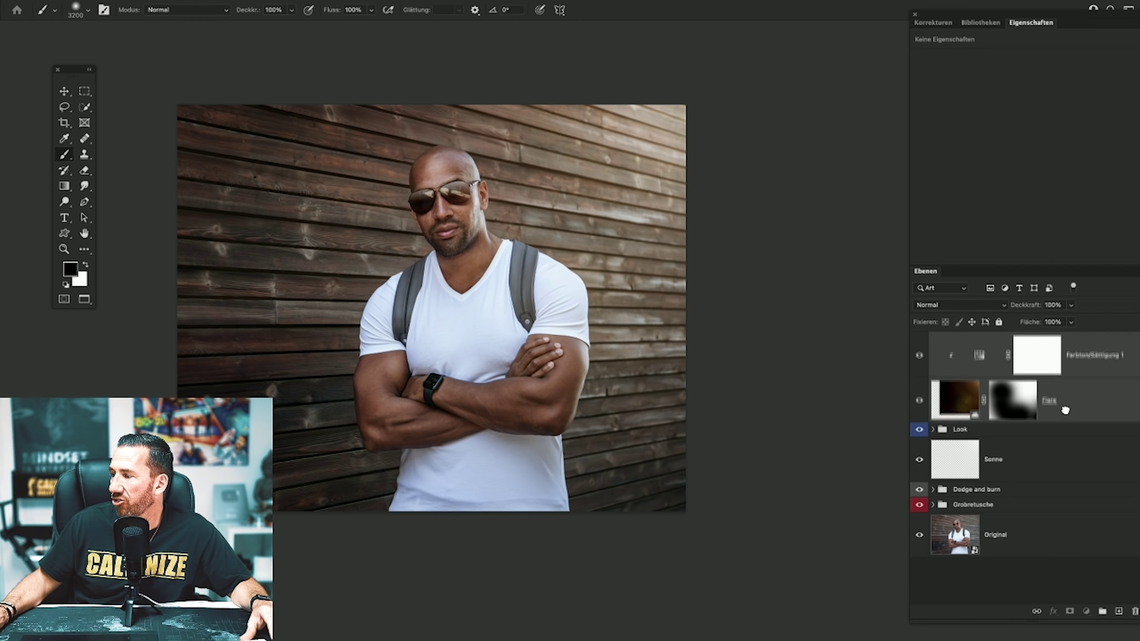
{"action": "left_click", "coordinate": [968, 382]}
{"action": "left_click", "coordinate": [1097, 592]}
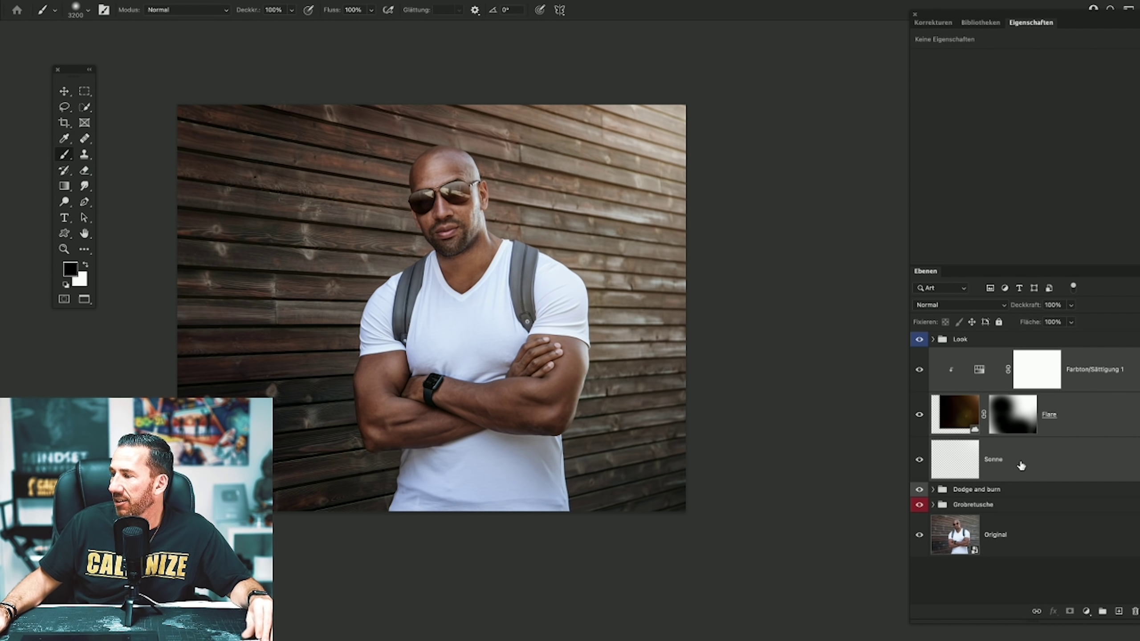
{"action": "left_click", "coordinate": [1102, 611]}
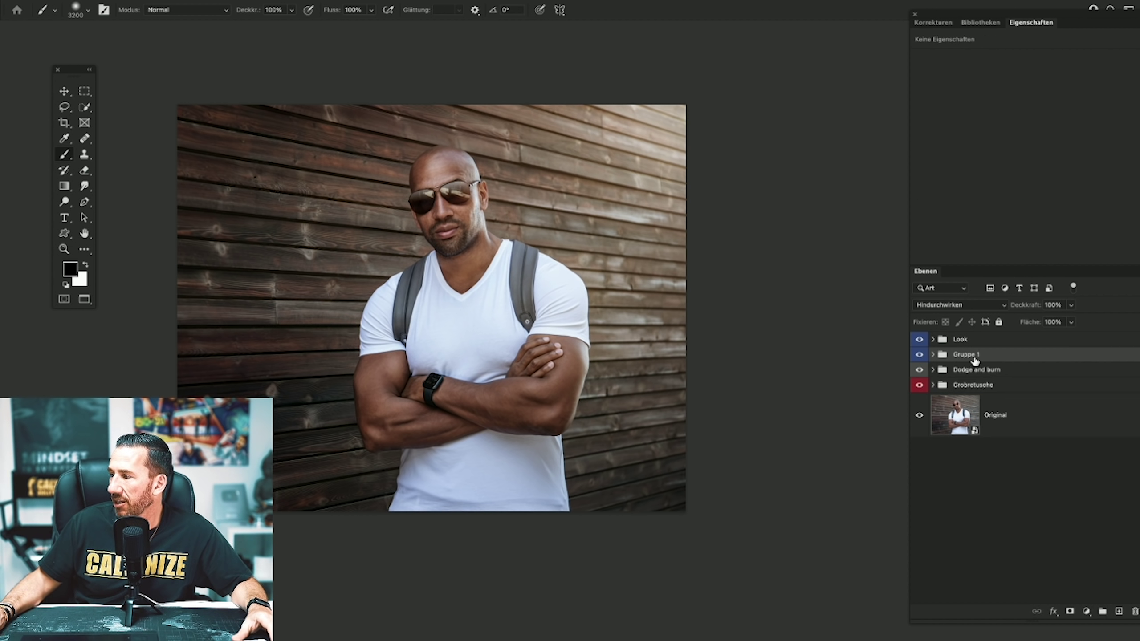
Name the new group 'Sonne' and toggle it to compare the glow.
{"action": "double_click", "coordinate": [965, 355]}
{"action": "type", "text": "S"}
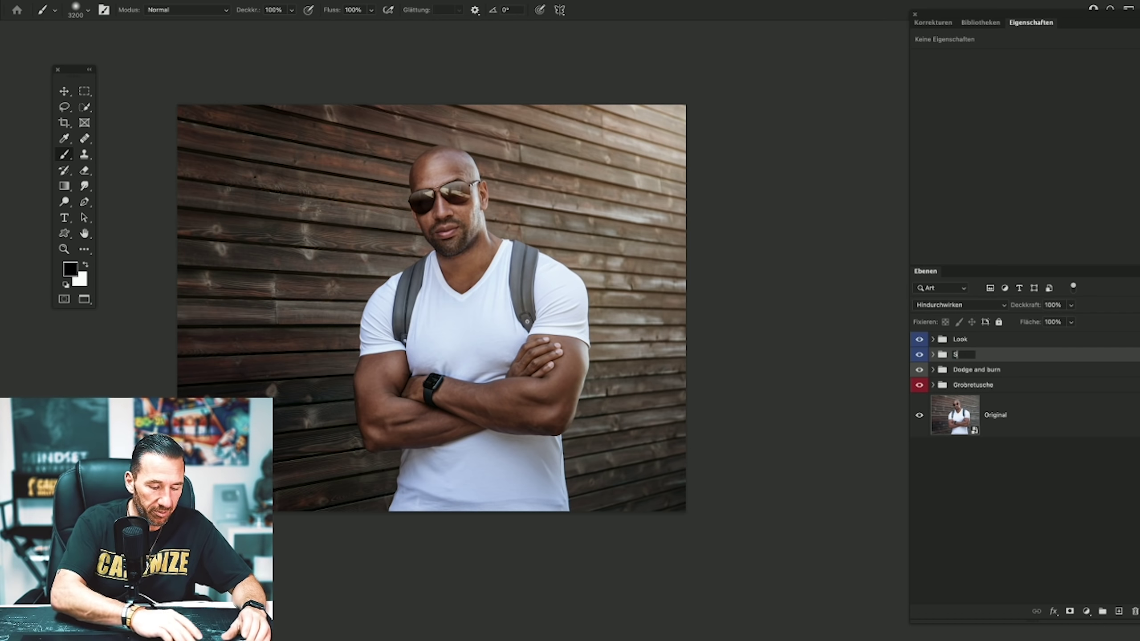
{"action": "type", "text": "onne"}
{"action": "key", "text": "Return"}
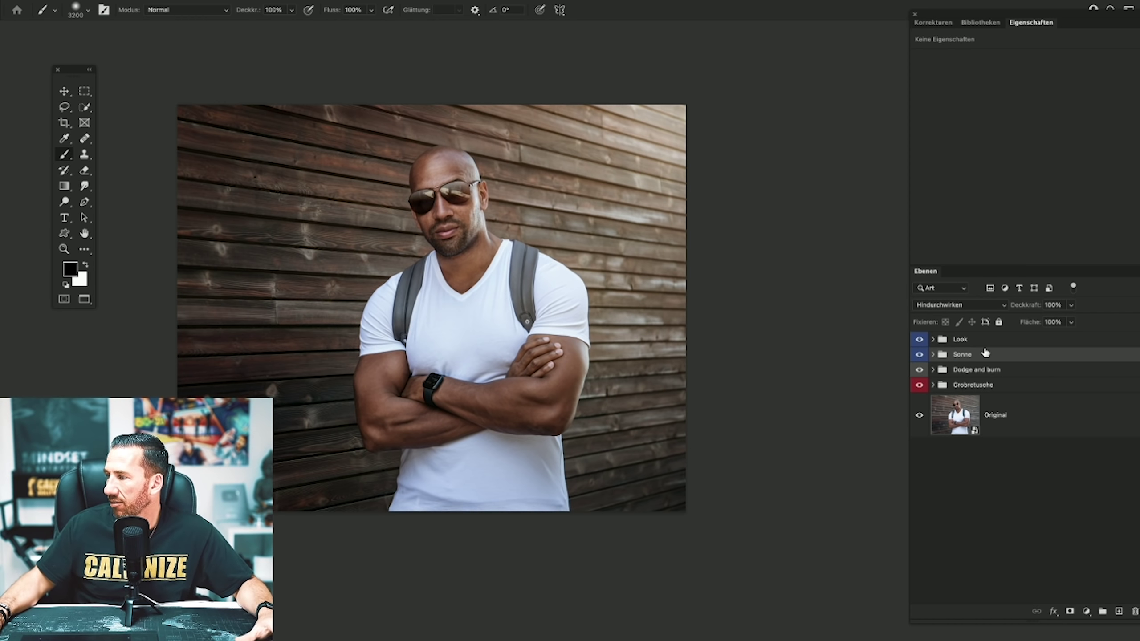
{"action": "left_click", "coordinate": [919, 355]}
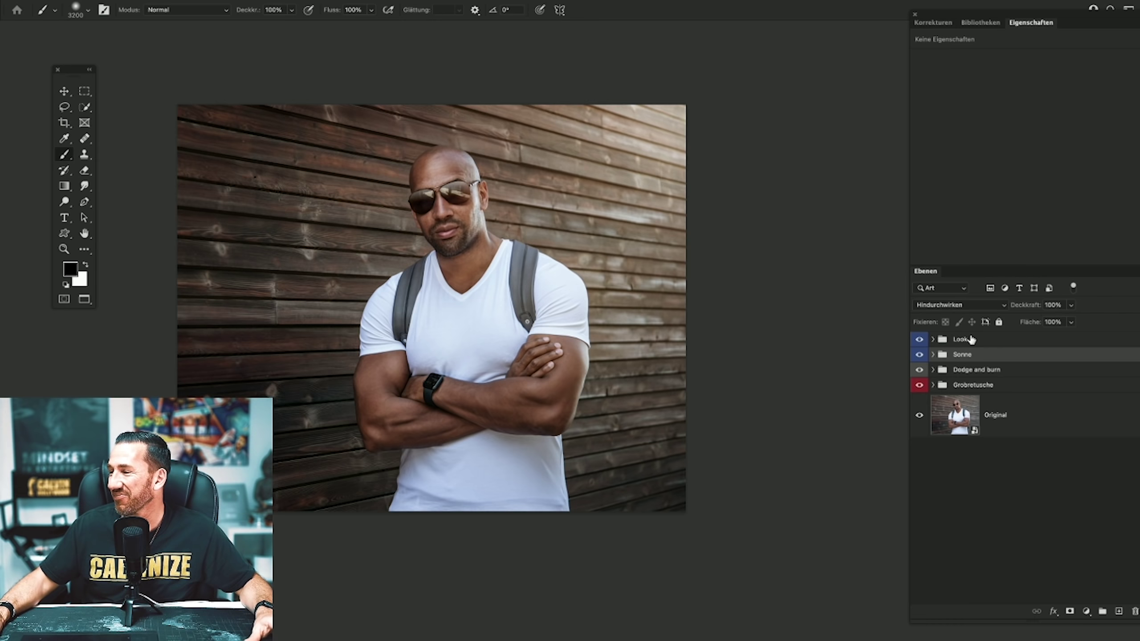
Compare the Look grade on and off, then try and discard a merged stamp layer.
{"action": "left_click", "coordinate": [917, 343]}
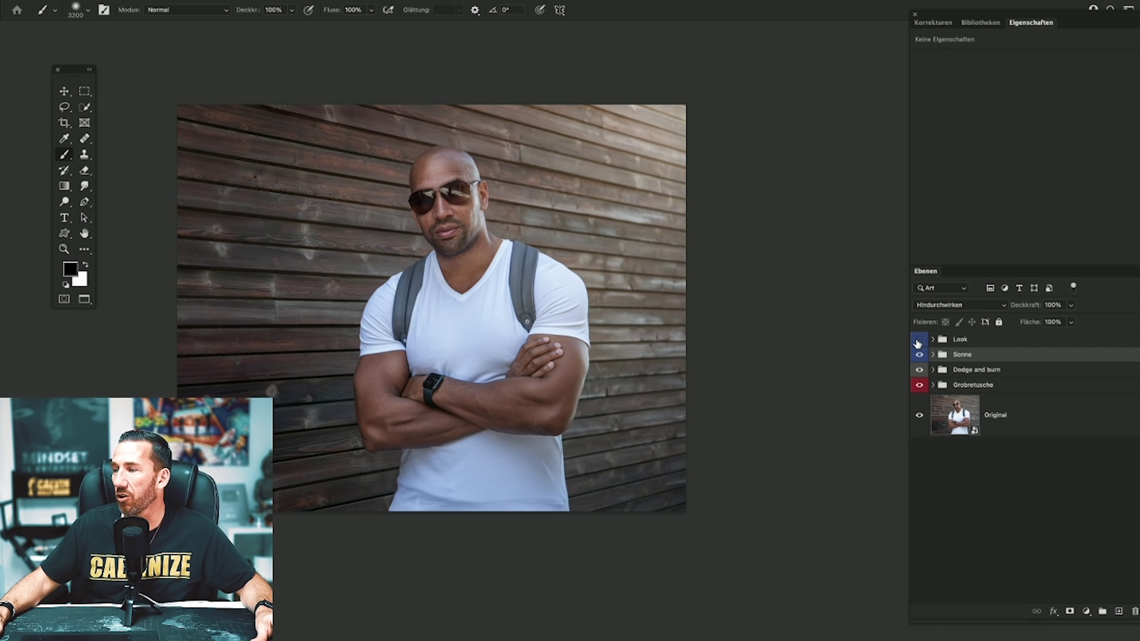
{"action": "left_click", "coordinate": [918, 341]}
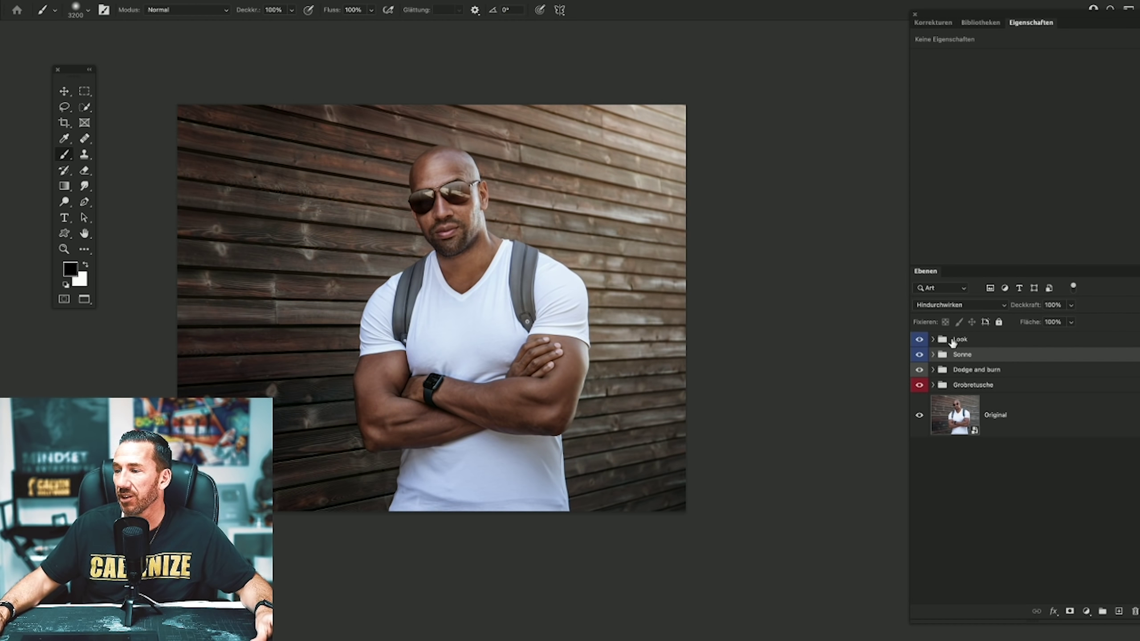
{"action": "left_click", "coordinate": [1007, 343]}
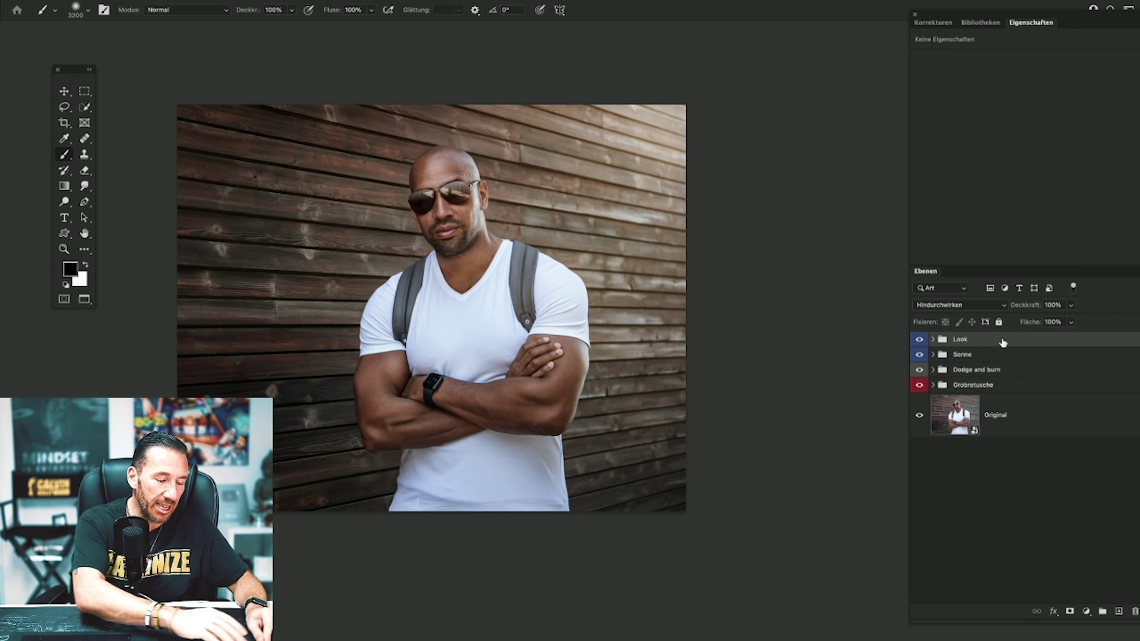
{"action": "key", "text": "ctrl+alt+shift+e"}
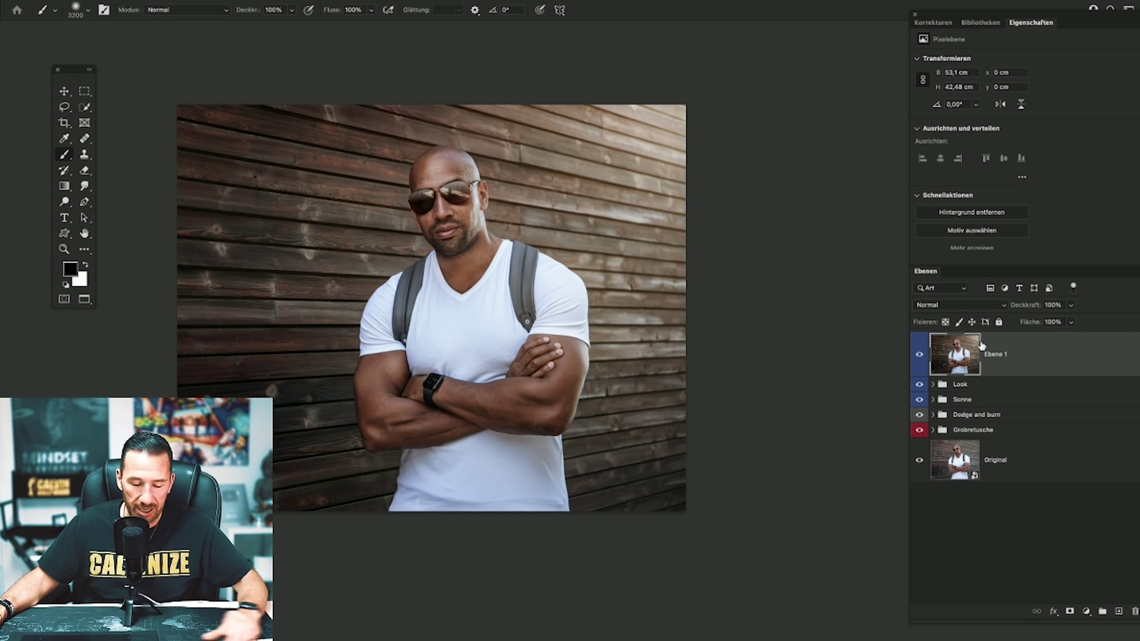
{"action": "key", "text": "Delete"}
Check the Sonne group's effect via its opacity, then stamp all visible layers into Ebene 1.
{"action": "left_click", "coordinate": [932, 340]}
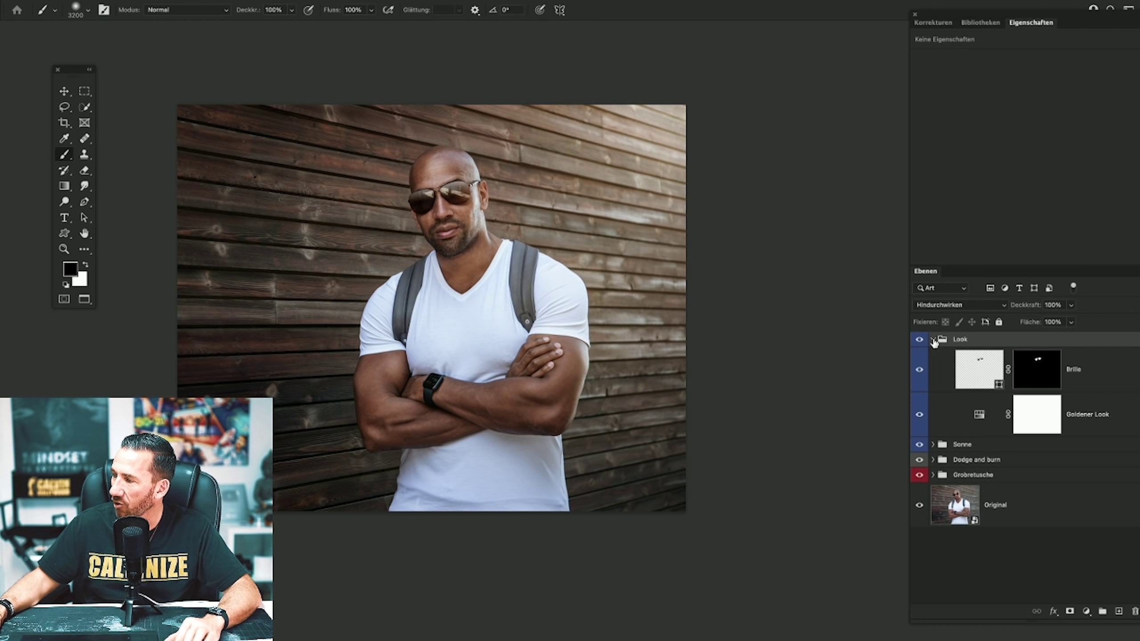
{"action": "left_click", "coordinate": [933, 355]}
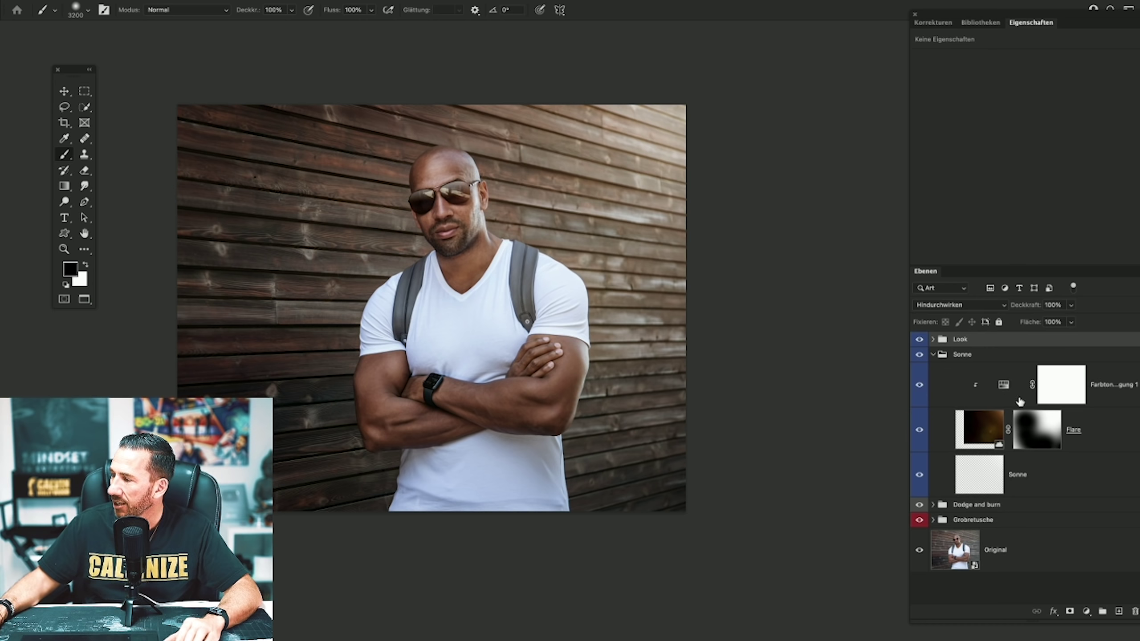
{"action": "left_click", "coordinate": [961, 359]}
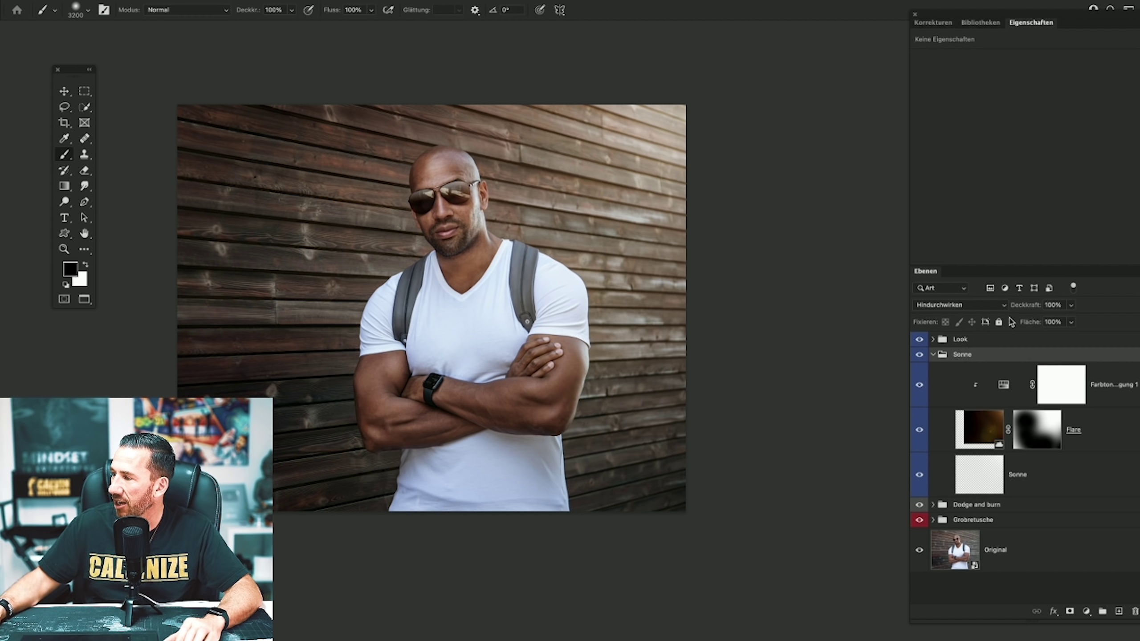
{"action": "left_click_drag", "start_coordinate": [1027, 308], "coordinate": [807, 320]}
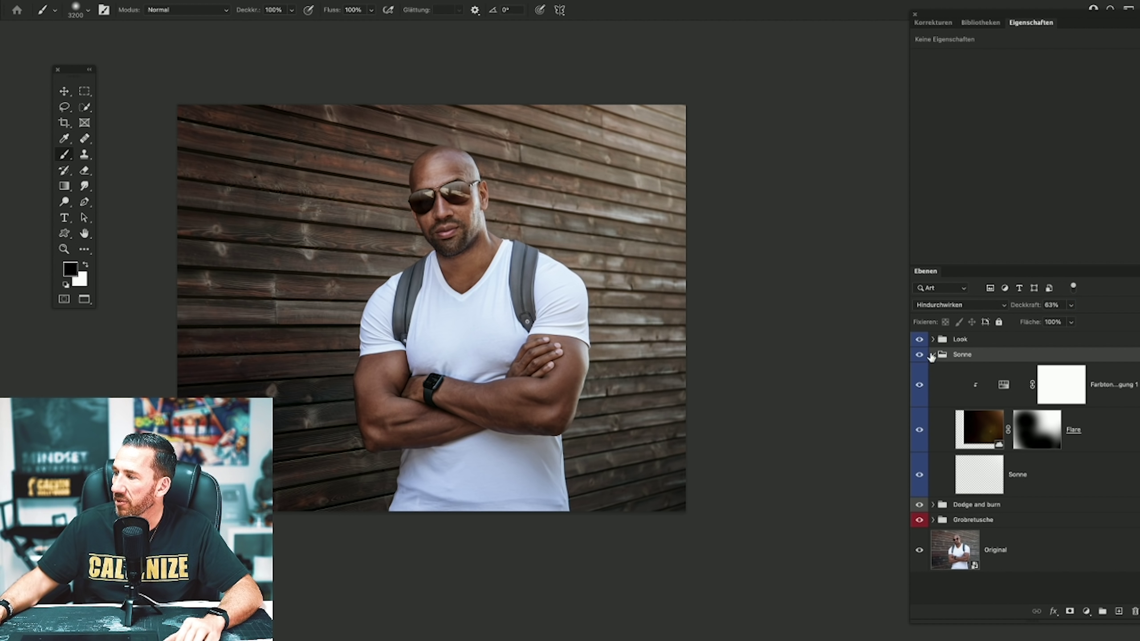
{"action": "left_click", "coordinate": [934, 356]}
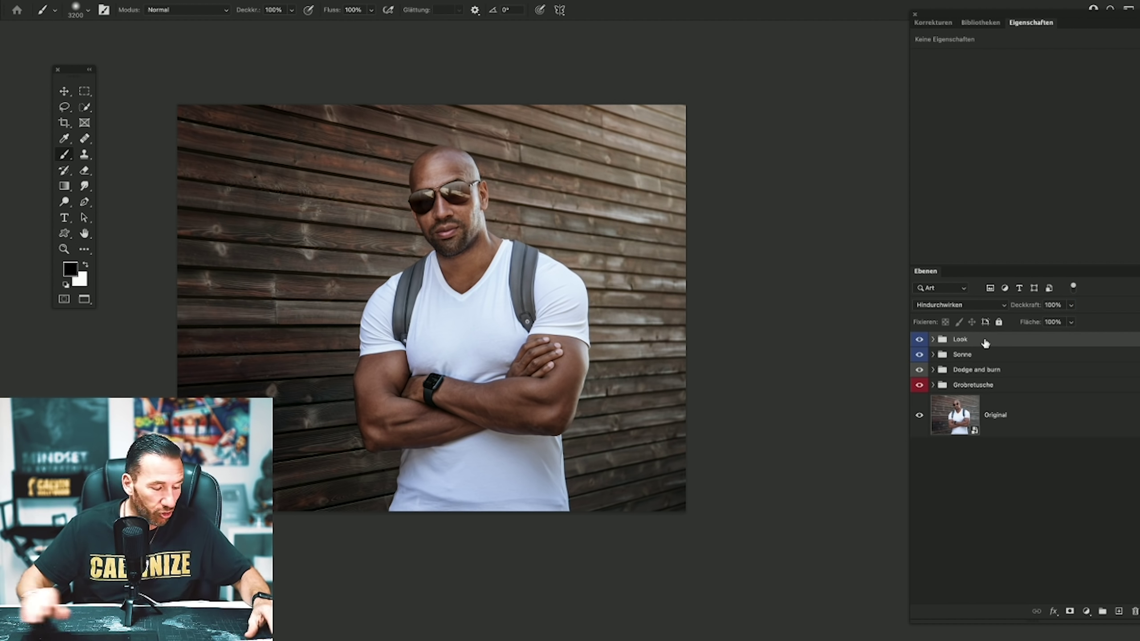
{"action": "key", "text": "ctrl+shift+alt+e"}
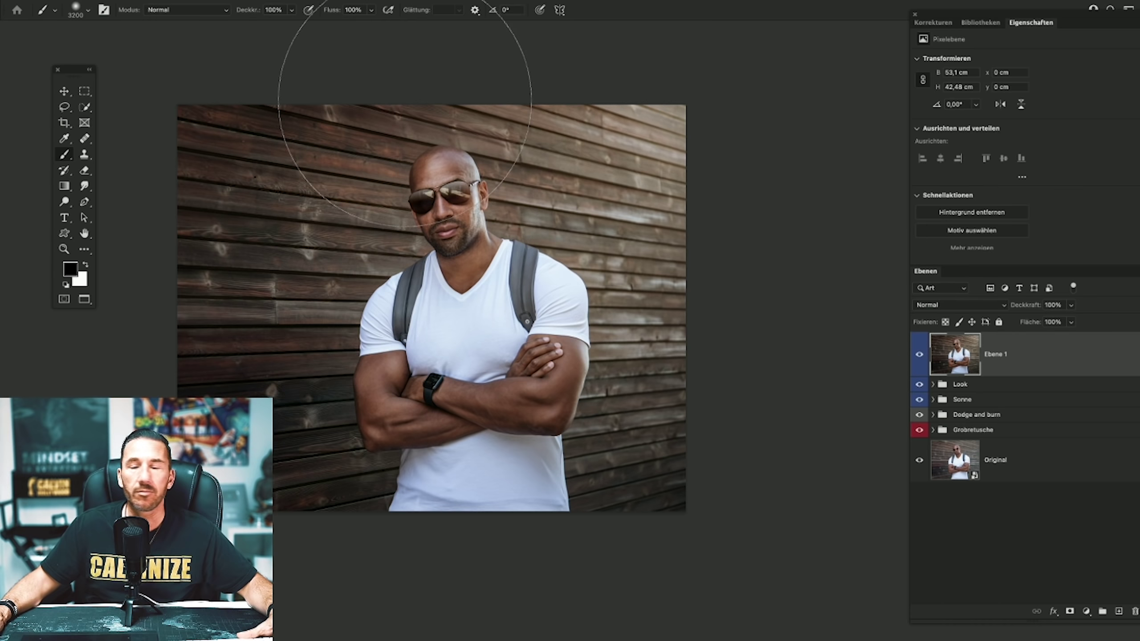
Open Liquify with the Face tool and view the face at 100%.
{"action": "left_click", "coordinate": [332, 0]}
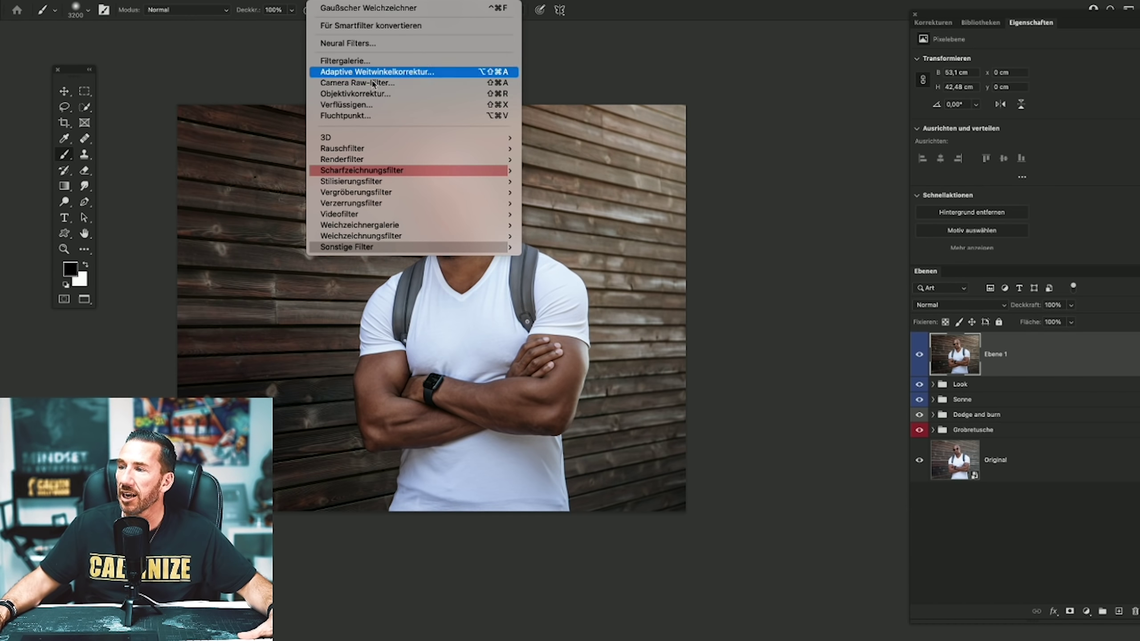
{"action": "left_click", "coordinate": [380, 104]}
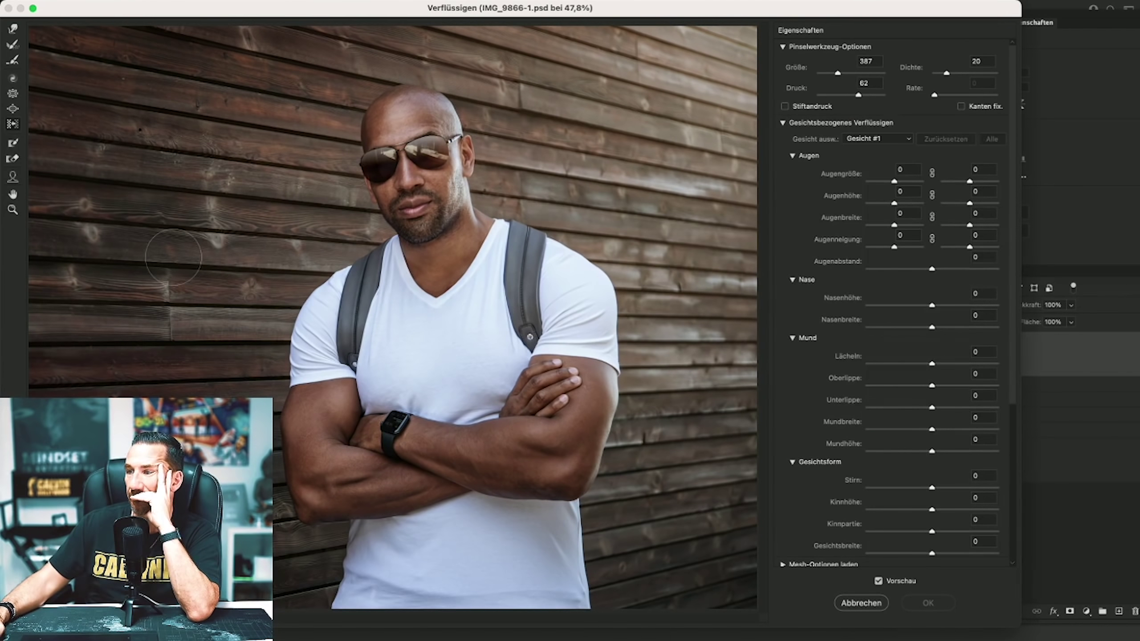
{"action": "left_click", "coordinate": [13, 177]}
{"action": "key", "text": "super+plus"}
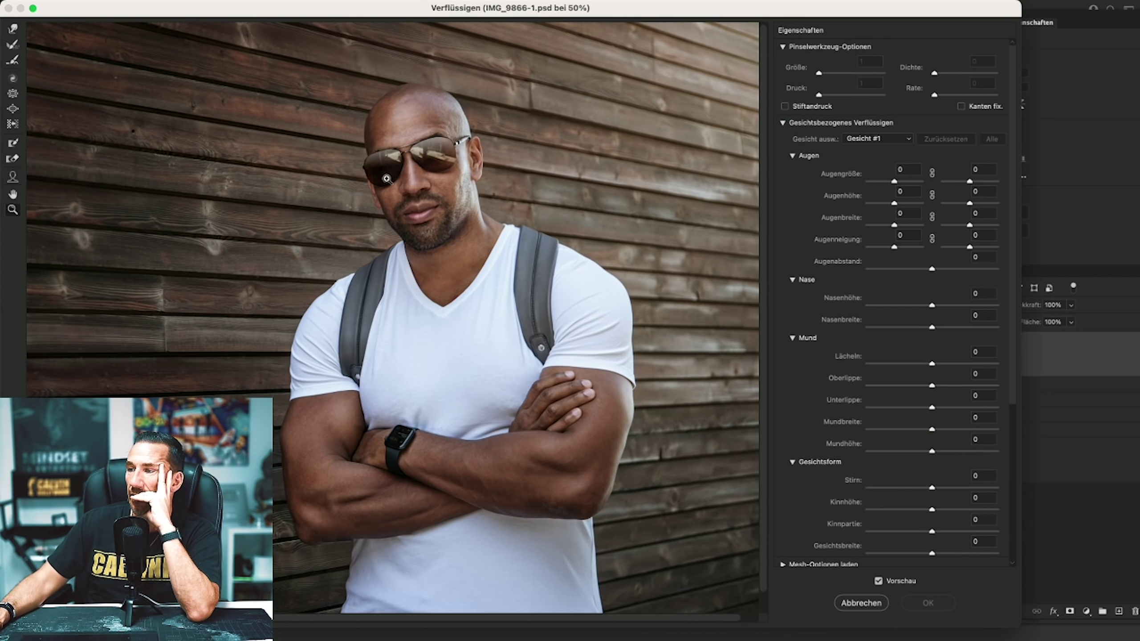
{"action": "key", "text": "super+plus"}
{"action": "key", "text": "super+plus"}
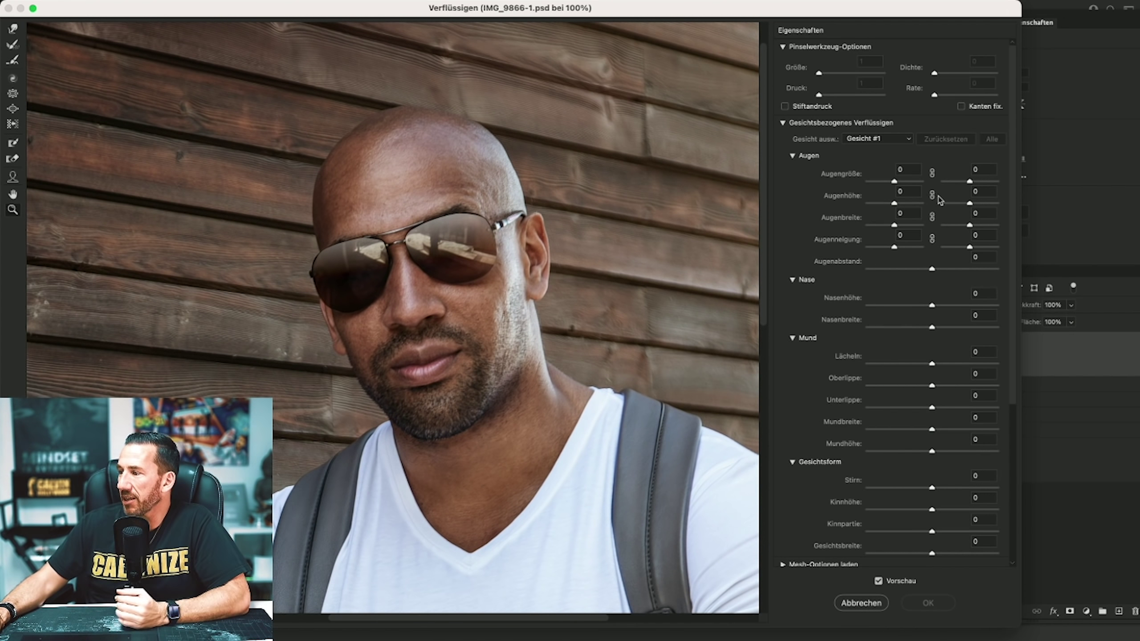
Set Lächeln to -50 and Mundbreite to -19.
{"action": "mouse_move", "coordinate": [932, 364]}
{"action": "left_mouse_down"}
{"action": "mouse_move", "coordinate": [1004, 358]}
{"action": "mouse_move", "coordinate": [842, 369]}
{"action": "mouse_move", "coordinate": [925, 371]}
{"action": "left_mouse_up"}
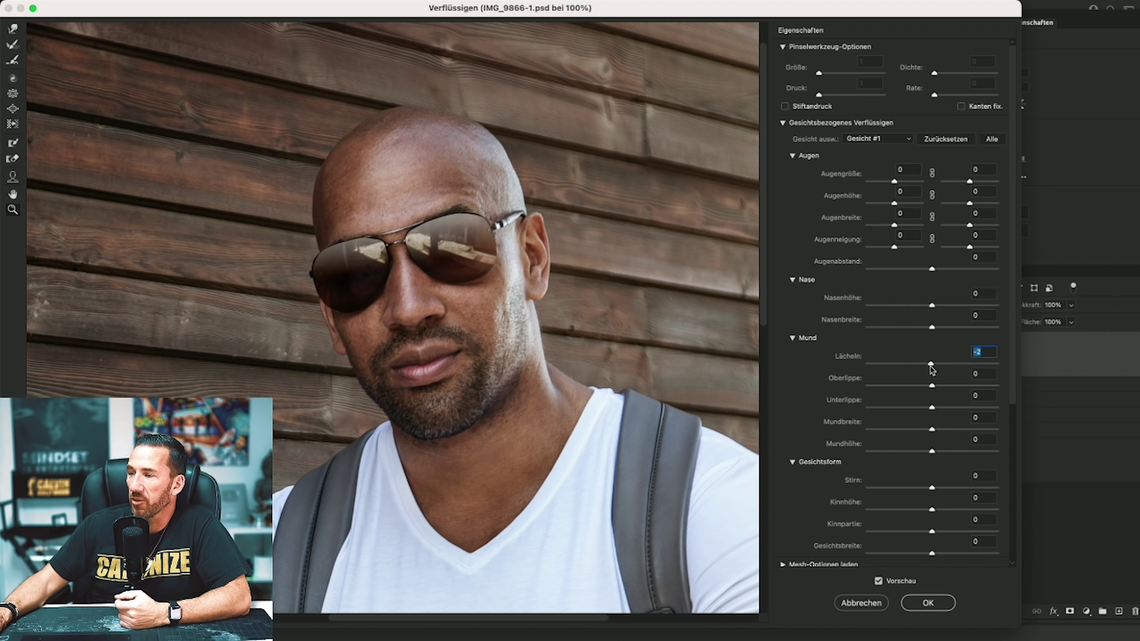
{"action": "mouse_move", "coordinate": [931, 369]}
{"action": "left_mouse_down"}
{"action": "mouse_move", "coordinate": [768, 377]}
{"action": "mouse_move", "coordinate": [932, 366]}
{"action": "mouse_move", "coordinate": [857, 368]}
{"action": "left_mouse_up"}
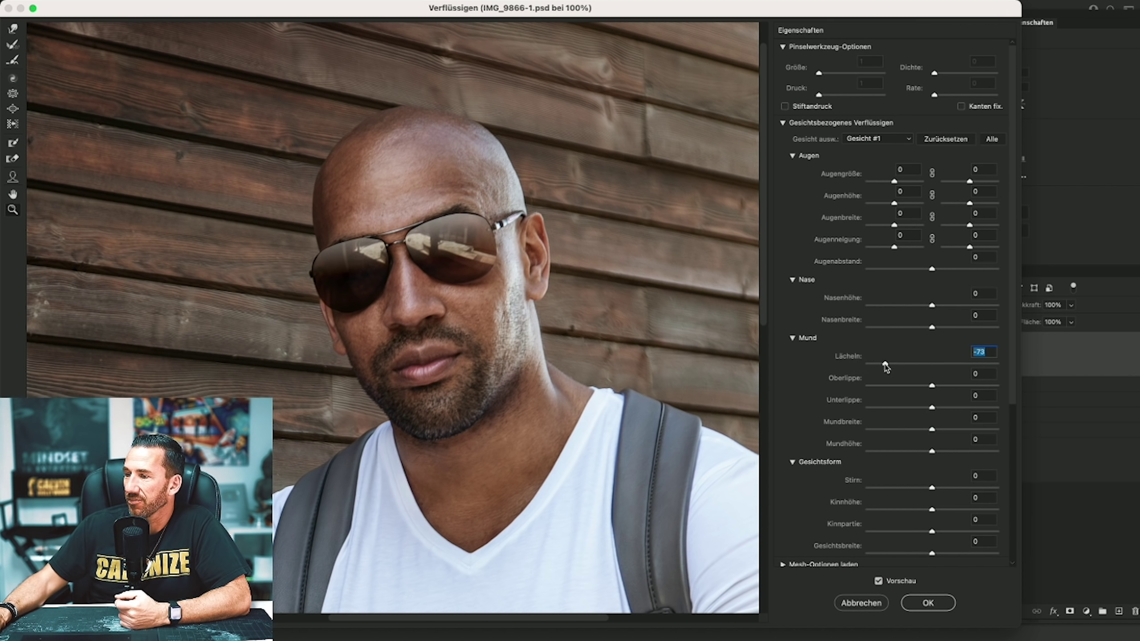
{"action": "left_click_drag", "start_coordinate": [886, 368], "coordinate": [920, 368]}
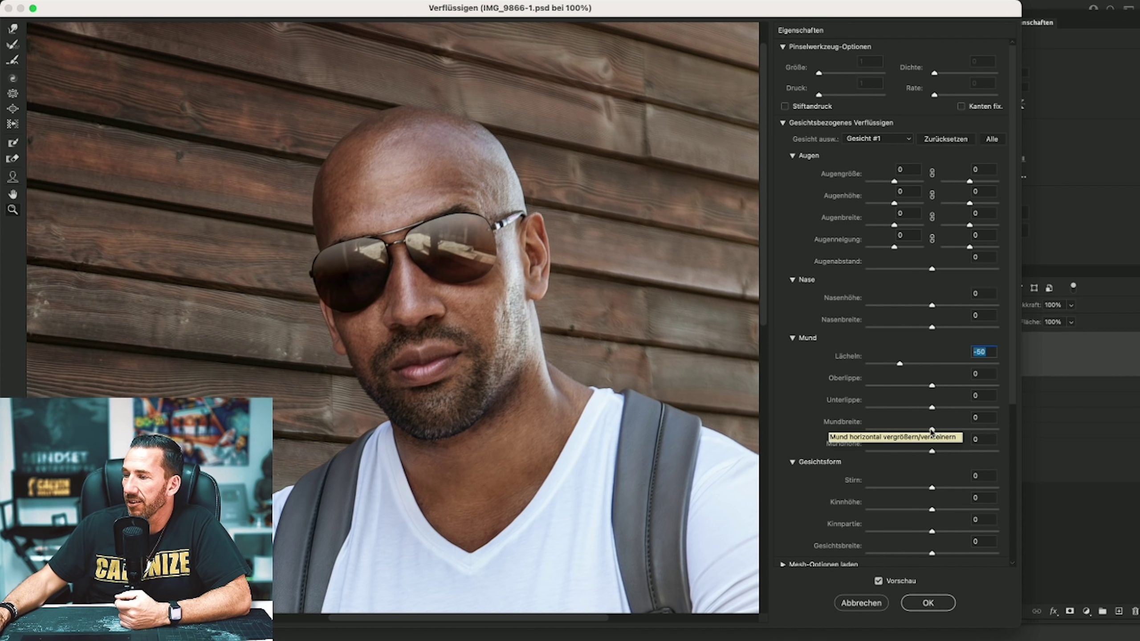
{"action": "left_click_drag", "start_coordinate": [932, 430], "coordinate": [989, 437]}
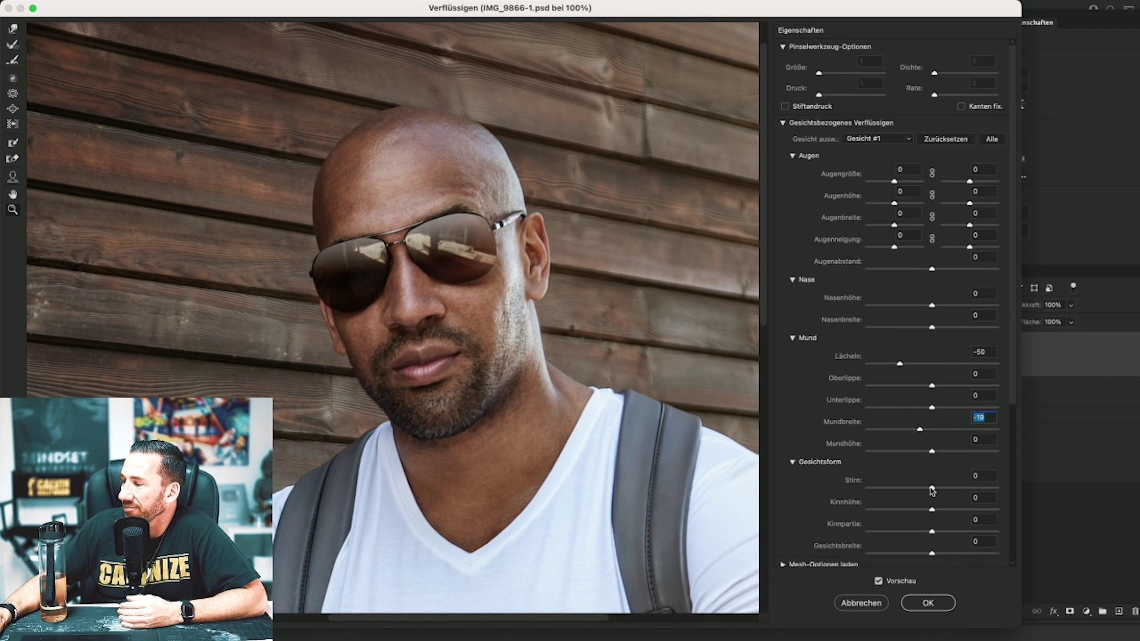
Test forehead and jawline adjustments, then return both to neutral.
{"action": "mouse_move", "coordinate": [932, 487]}
{"action": "left_mouse_down"}
{"action": "mouse_move", "coordinate": [883, 489]}
{"action": "mouse_move", "coordinate": [929, 488]}
{"action": "left_mouse_up"}
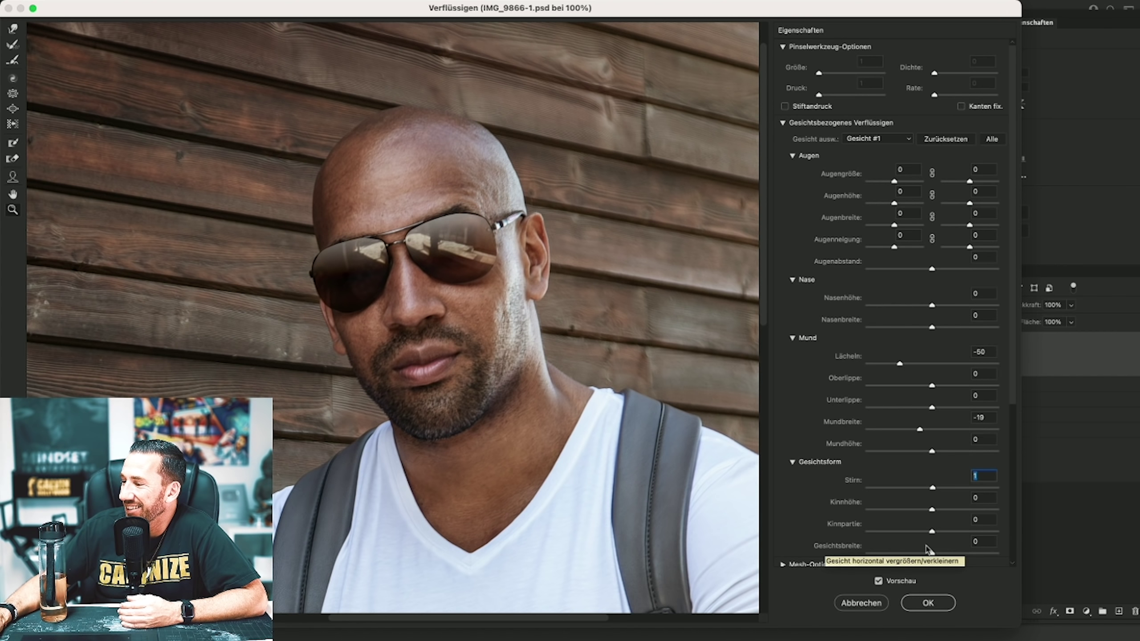
{"action": "left_click_drag", "start_coordinate": [931, 532], "coordinate": [868, 532]}
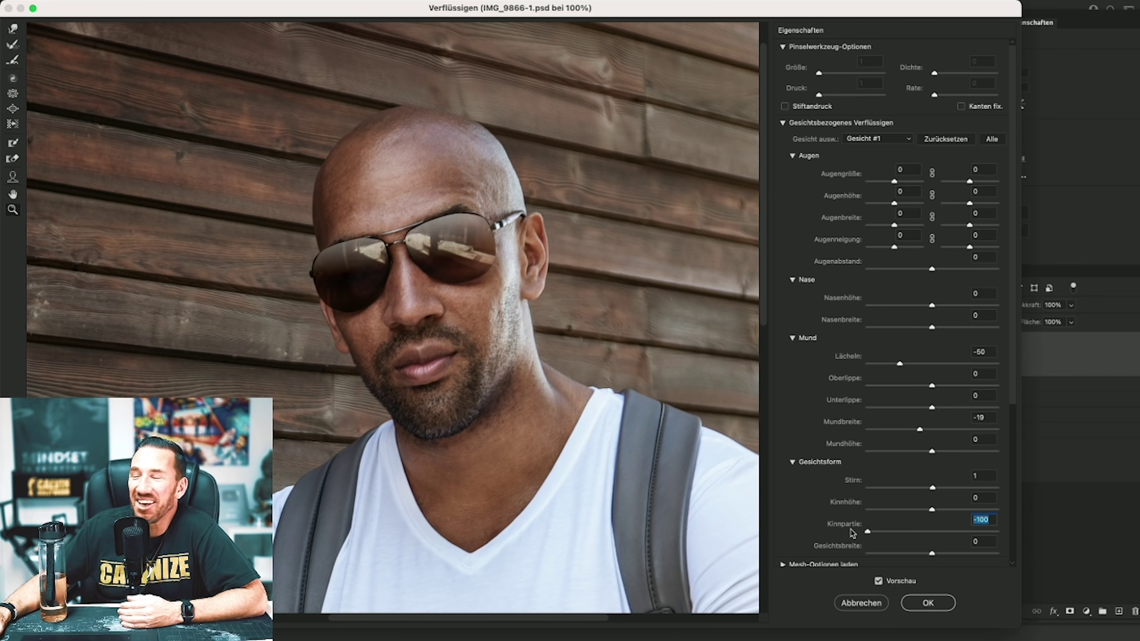
{"action": "left_click_drag", "start_coordinate": [867, 532], "coordinate": [996, 533]}
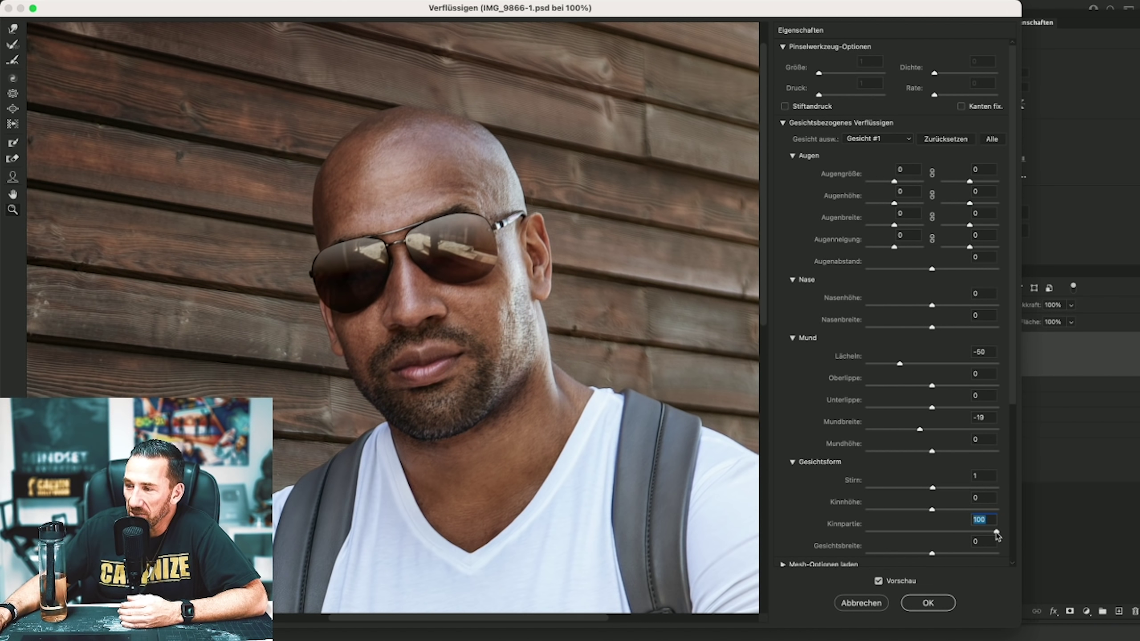
{"action": "left_click_drag", "start_coordinate": [996, 534], "coordinate": [933, 533]}
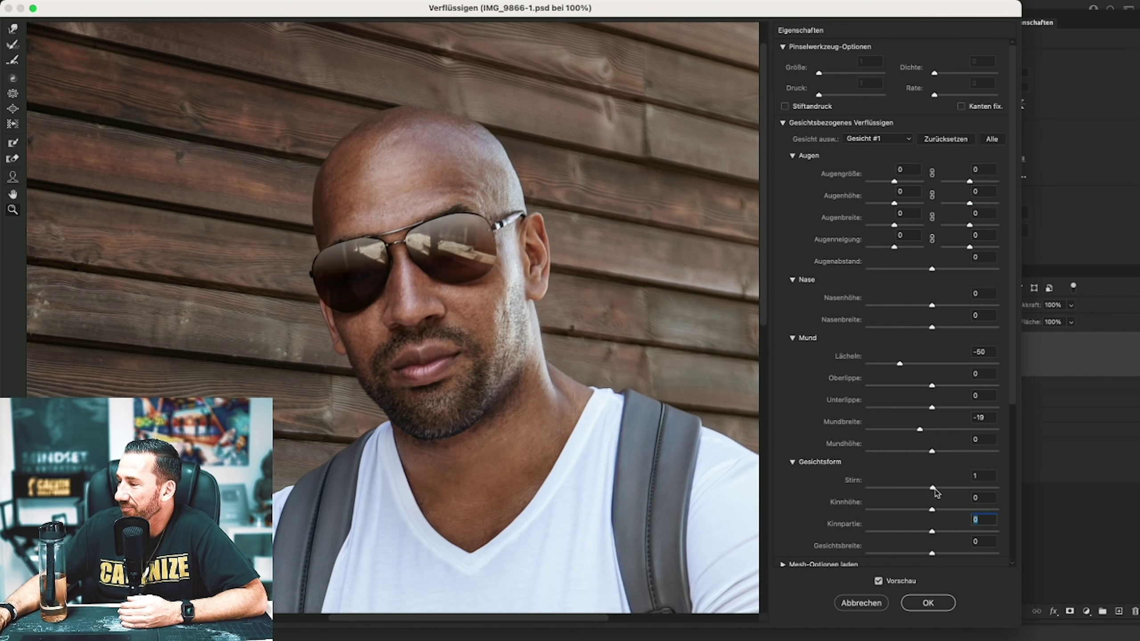
{"action": "left_click", "coordinate": [975, 476]}
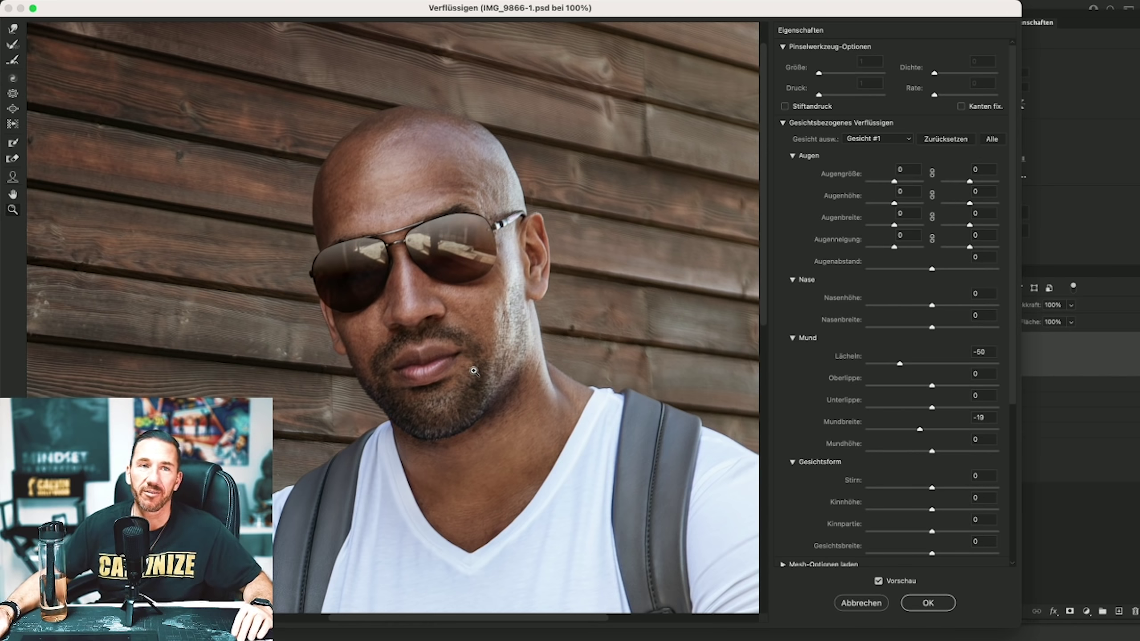
Frame the crossed arms and push the left upper arm outward with the Forward Warp tool.
{"action": "left_click_drag", "start_coordinate": [436, 461], "coordinate": [453, 199]}
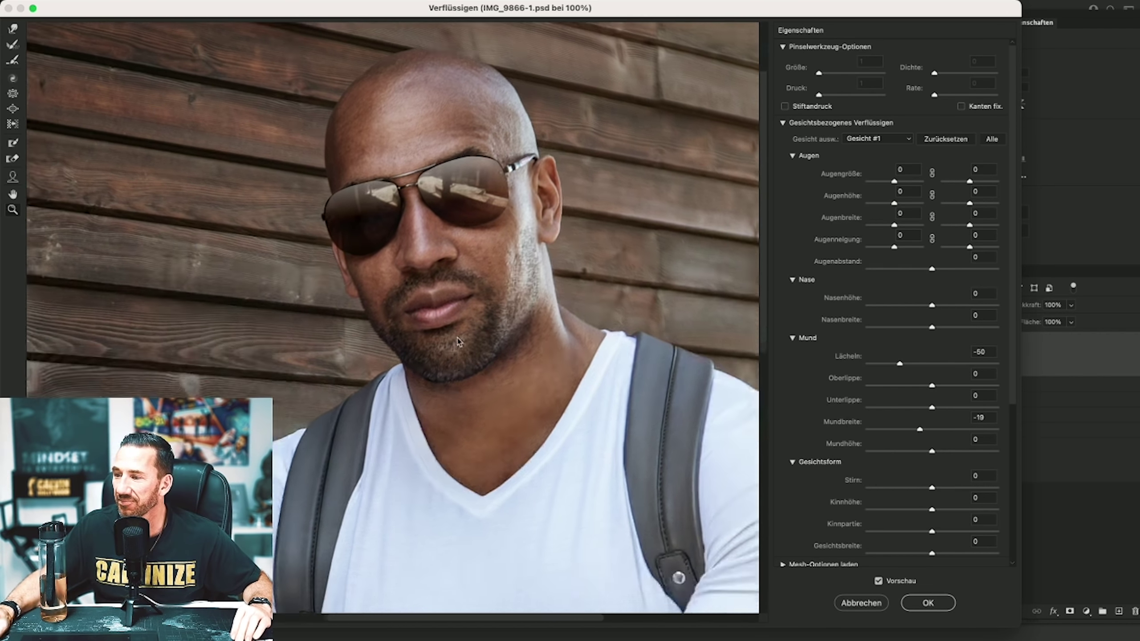
{"action": "left_click_drag", "start_coordinate": [412, 354], "coordinate": [516, 242]}
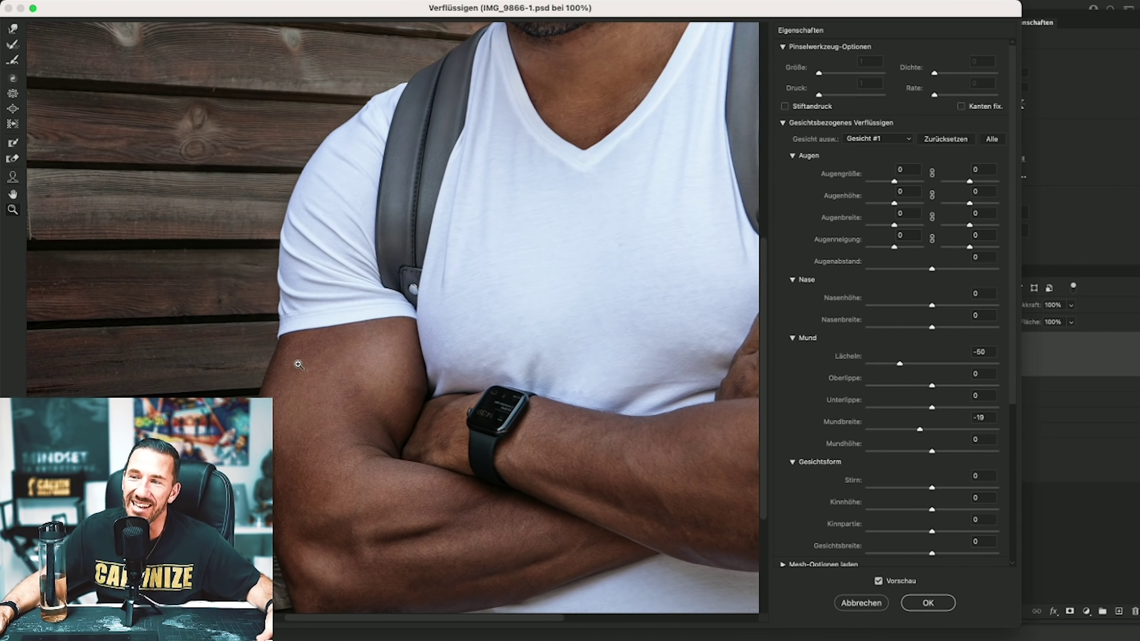
{"action": "left_click", "coordinate": [12, 124]}
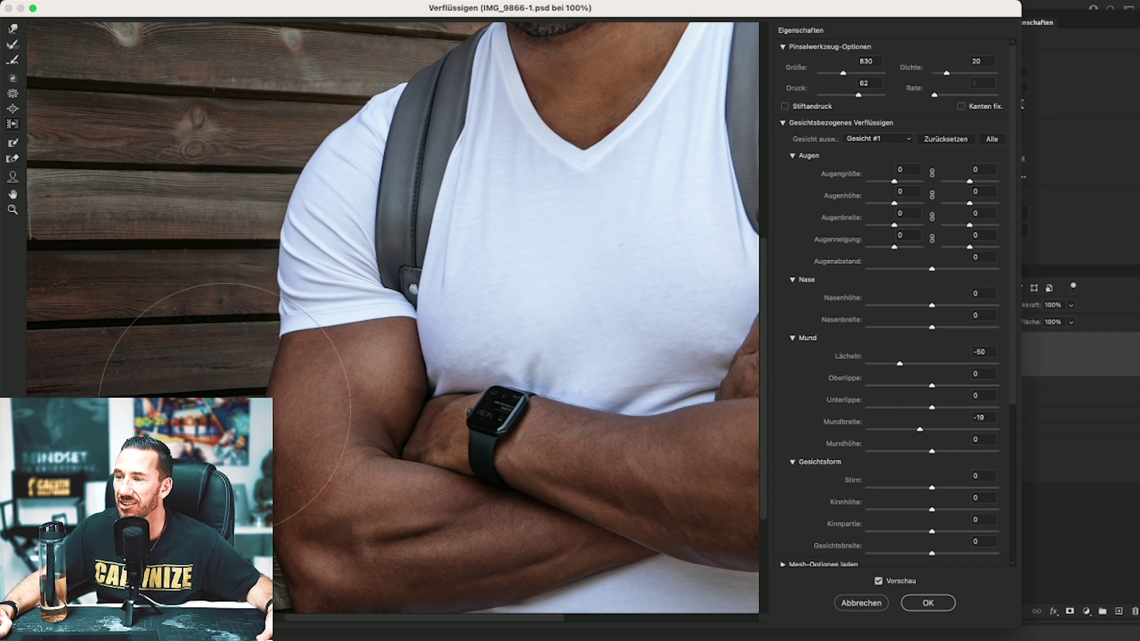
{"action": "left_click_drag", "start_coordinate": [422, 336], "coordinate": [423, 346]}
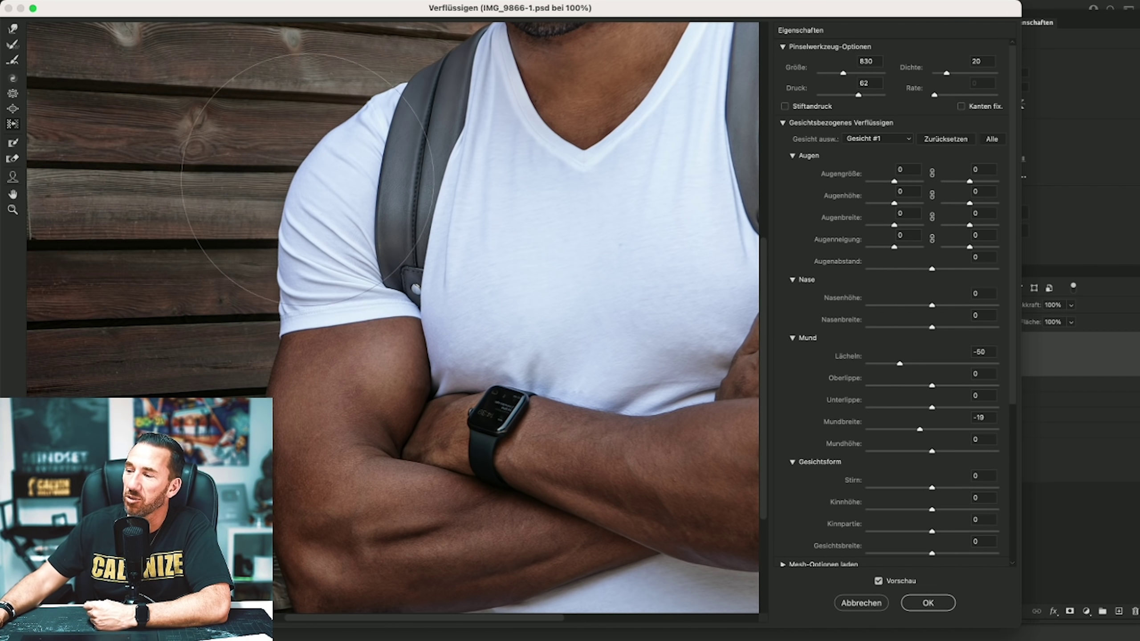
Bulge the right arm, the sleeve by the strap and the right shoulder outward, then apply the Liquify edits.
{"action": "scroll", "coordinate": [493, 283], "scroll_direction": "right", "scroll_amount": 2}
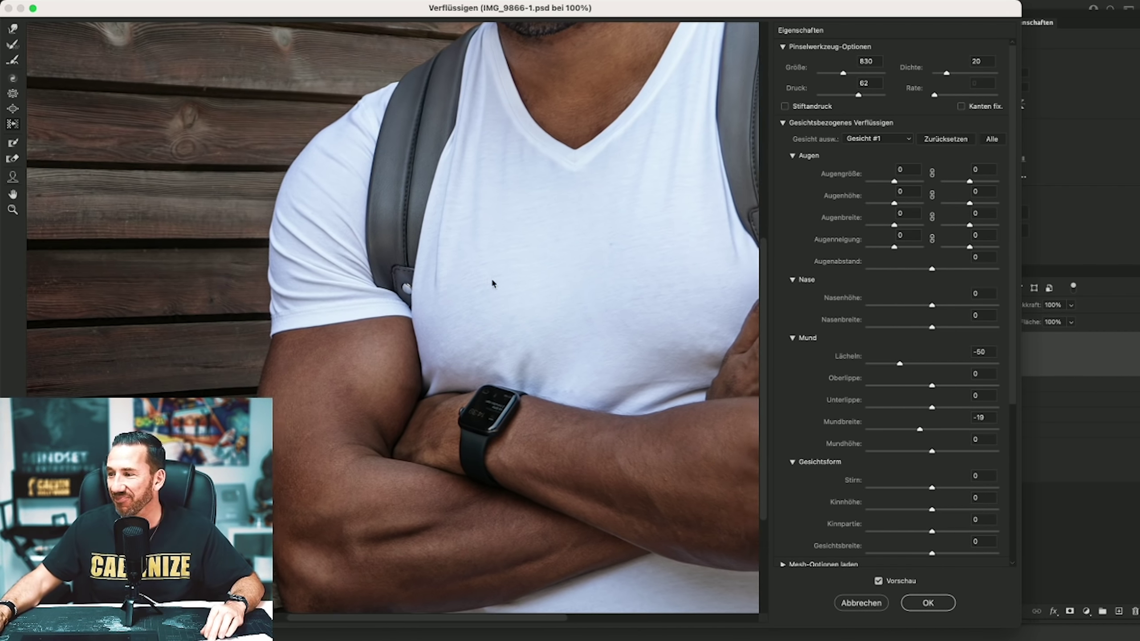
{"action": "scroll", "coordinate": [493, 282], "scroll_direction": "right", "scroll_amount": 5}
{"action": "scroll", "coordinate": [267, 209], "scroll_direction": "right", "scroll_amount": 2}
{"action": "scroll", "coordinate": [387, 272], "scroll_direction": "right", "scroll_amount": 3}
{"action": "scroll", "coordinate": [387, 272], "scroll_direction": "right", "scroll_amount": 3}
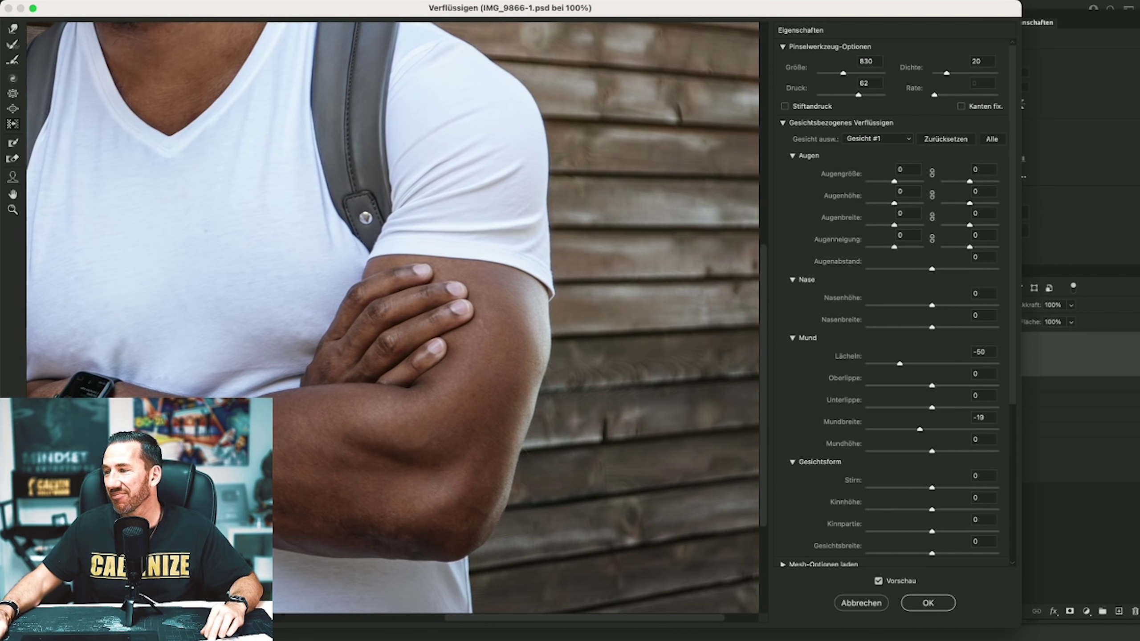
{"action": "left_click_drag", "start_coordinate": [591, 365], "coordinate": [589, 359]}
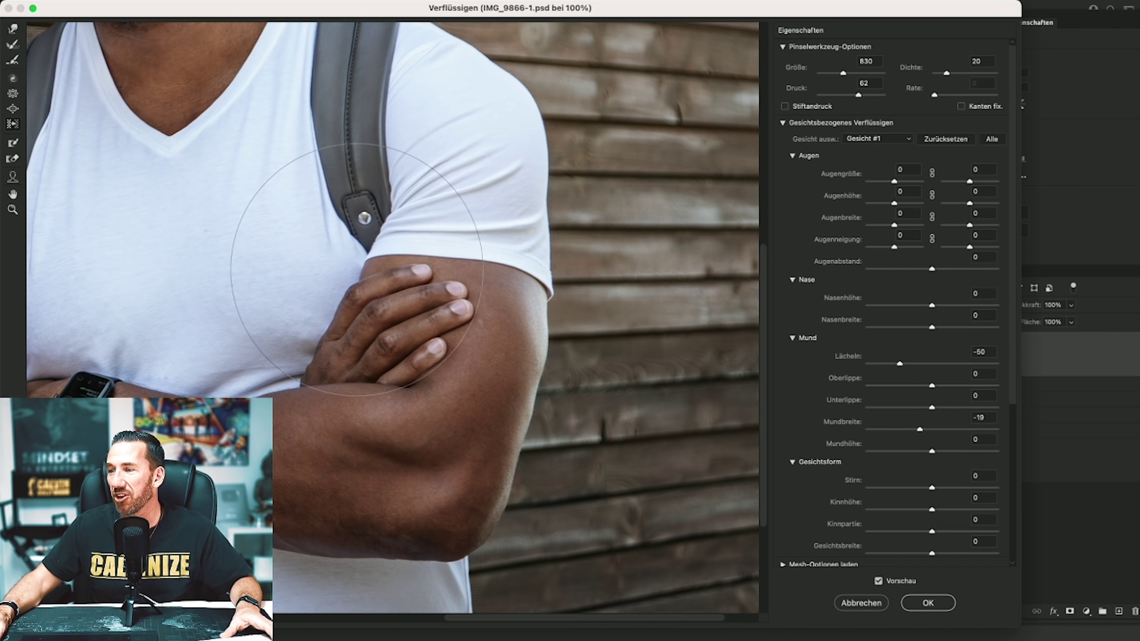
{"action": "left_click_drag", "start_coordinate": [356, 270], "coordinate": [356, 268]}
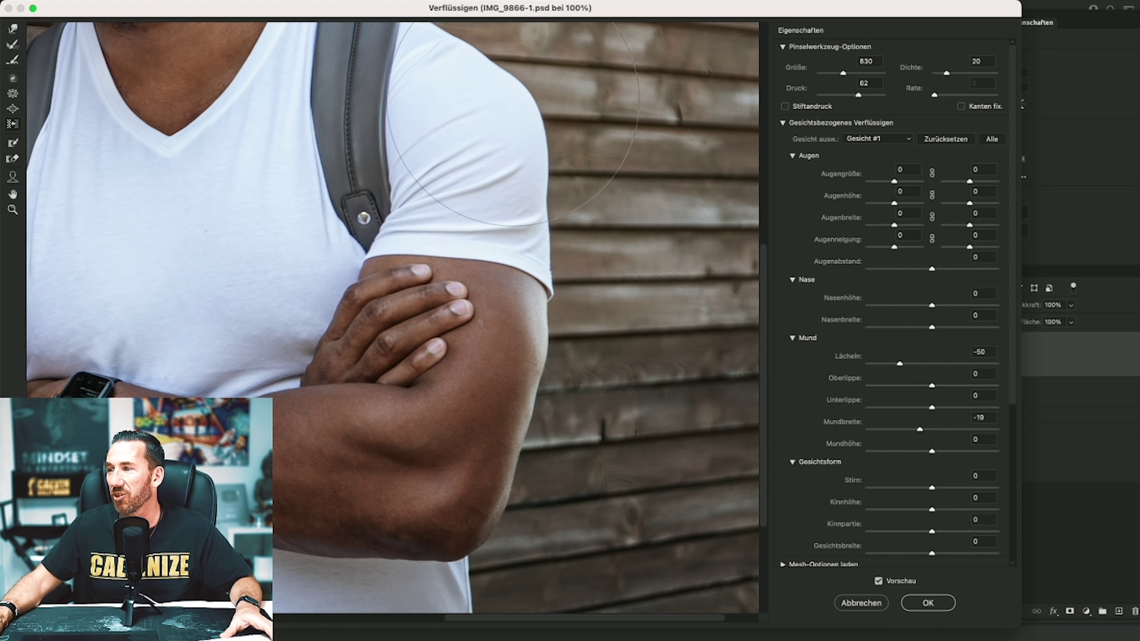
{"action": "left_click_drag", "start_coordinate": [525, 102], "coordinate": [524, 107]}
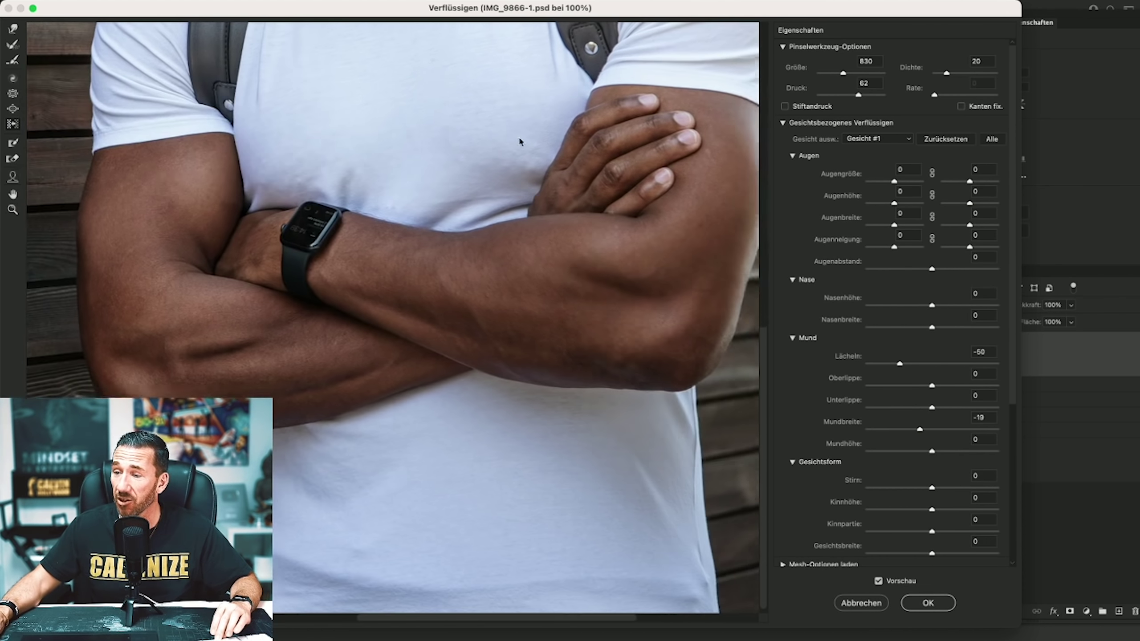
{"action": "mouse_move", "coordinate": [267, 349]}
{"action": "left_mouse_down"}
{"action": "mouse_move", "coordinate": [508, 168]}
{"action": "mouse_move", "coordinate": [496, 164]}
{"action": "left_mouse_up"}
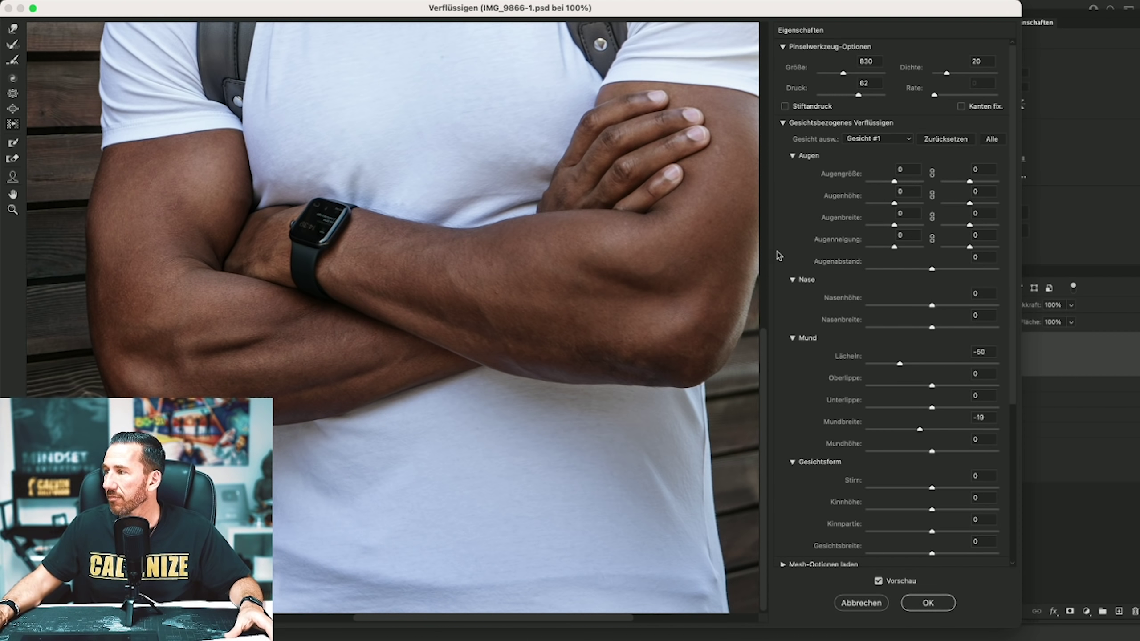
{"action": "left_click", "coordinate": [935, 600]}
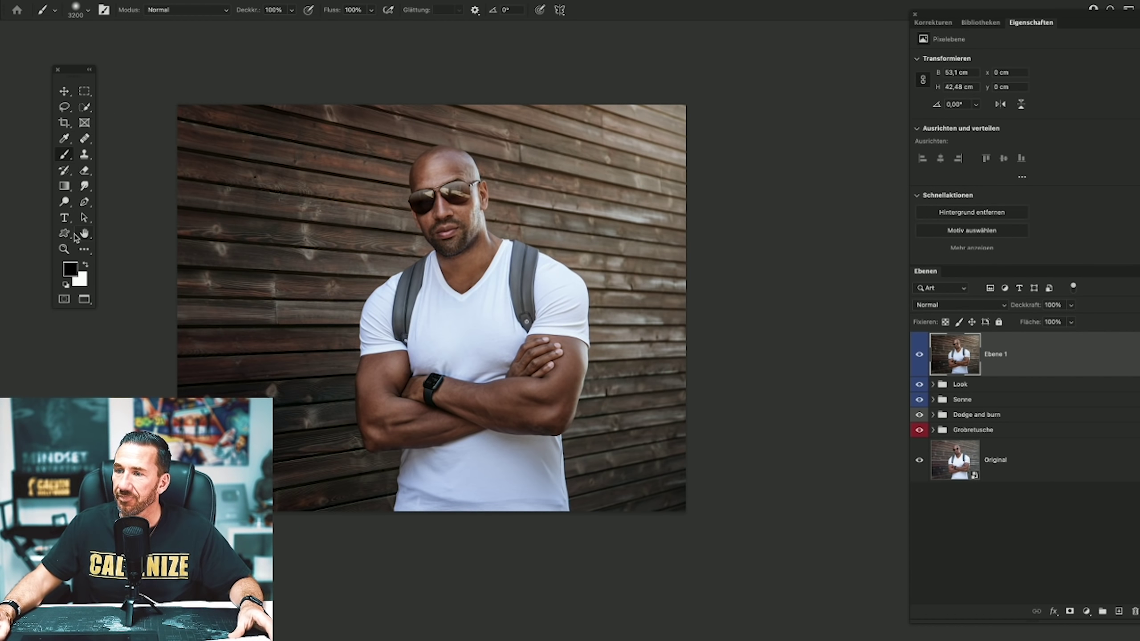
Zoom in on the torso and toggle Ebene 1 off and on to compare the liquified arms.
{"action": "left_click", "coordinate": [64, 248]}
{"action": "left_click", "coordinate": [383, 303]}
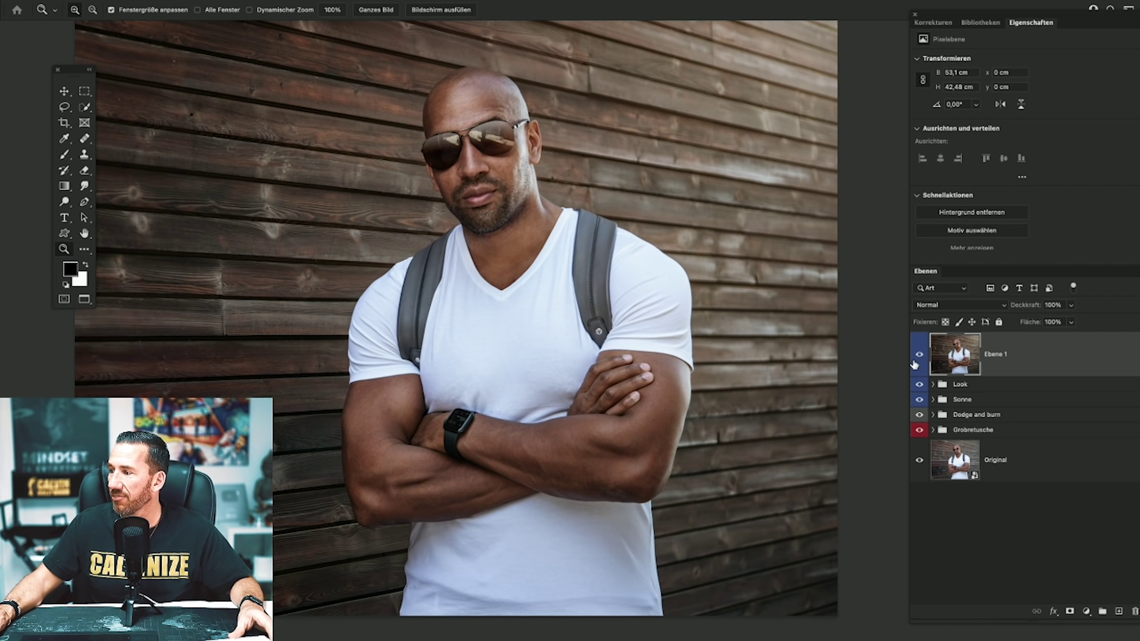
{"action": "left_click", "coordinate": [918, 355]}
{"action": "left_click", "coordinate": [919, 357]}
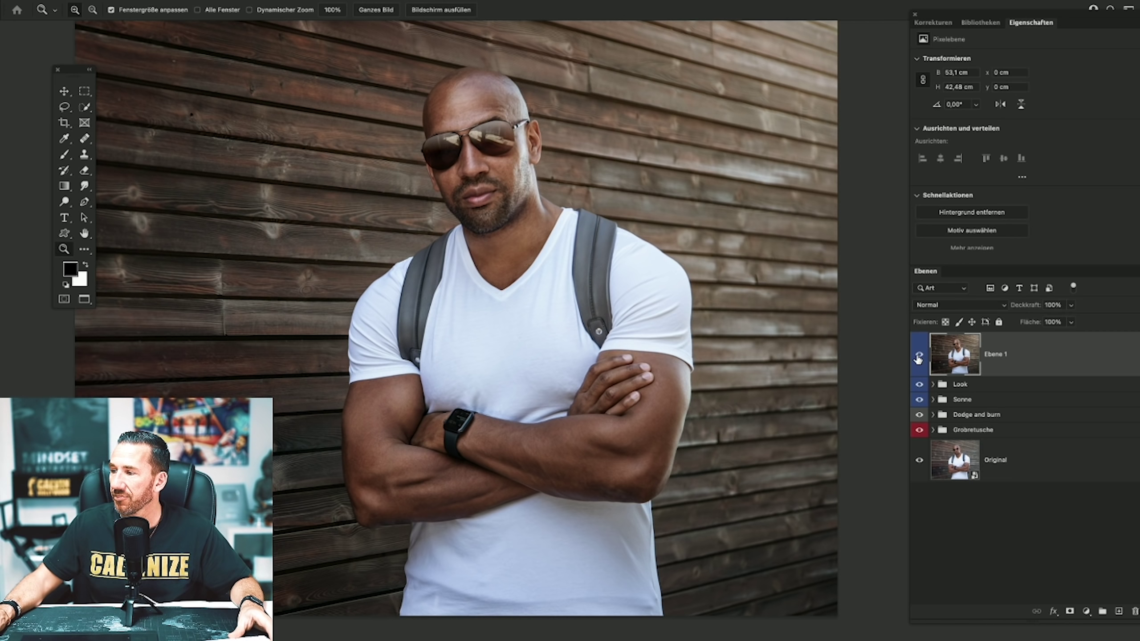
{"action": "left_click", "coordinate": [918, 358]}
{"action": "left_click", "coordinate": [918, 358]}
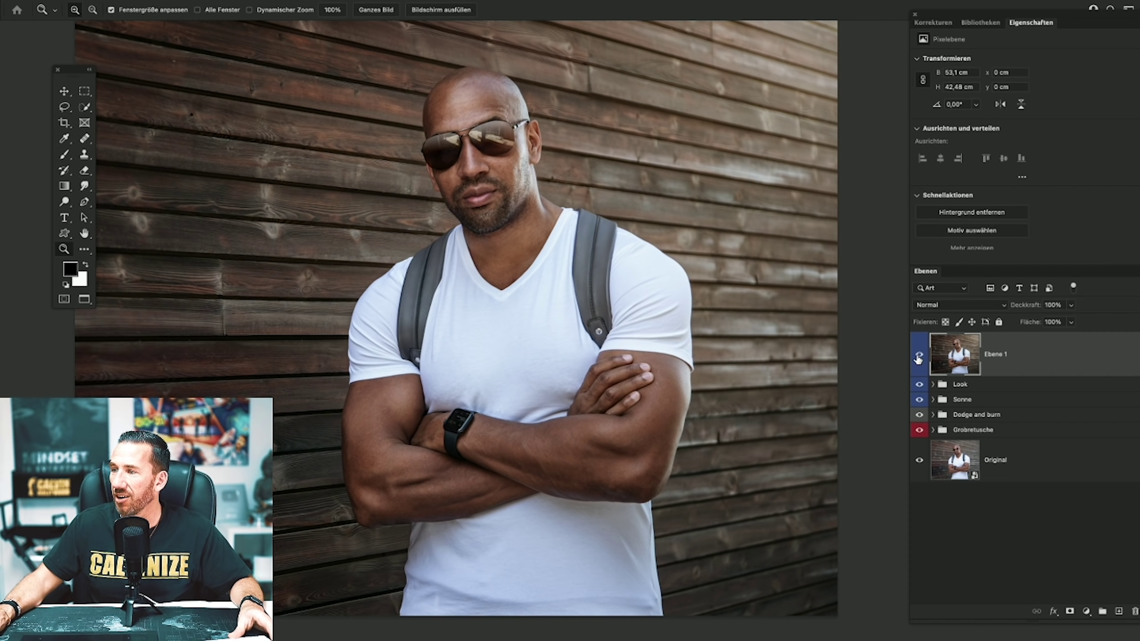
Keep comparing Ebene 1 with and without the edit, then open the Filter menu.
{"action": "left_click", "coordinate": [919, 358]}
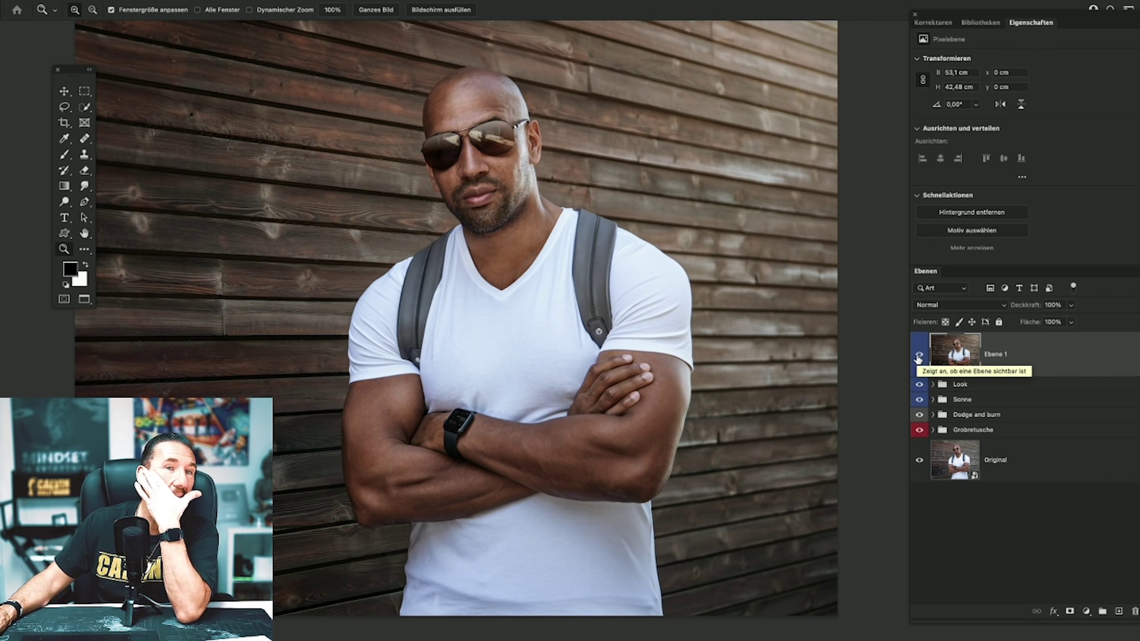
{"action": "left_click", "coordinate": [919, 359]}
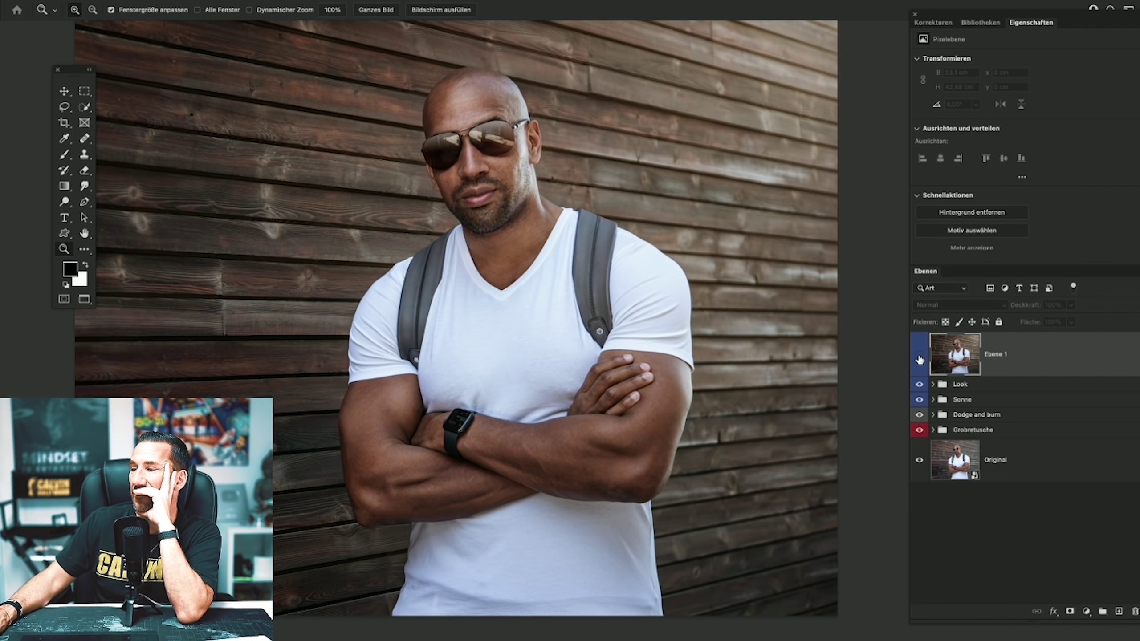
{"action": "left_click", "coordinate": [919, 359]}
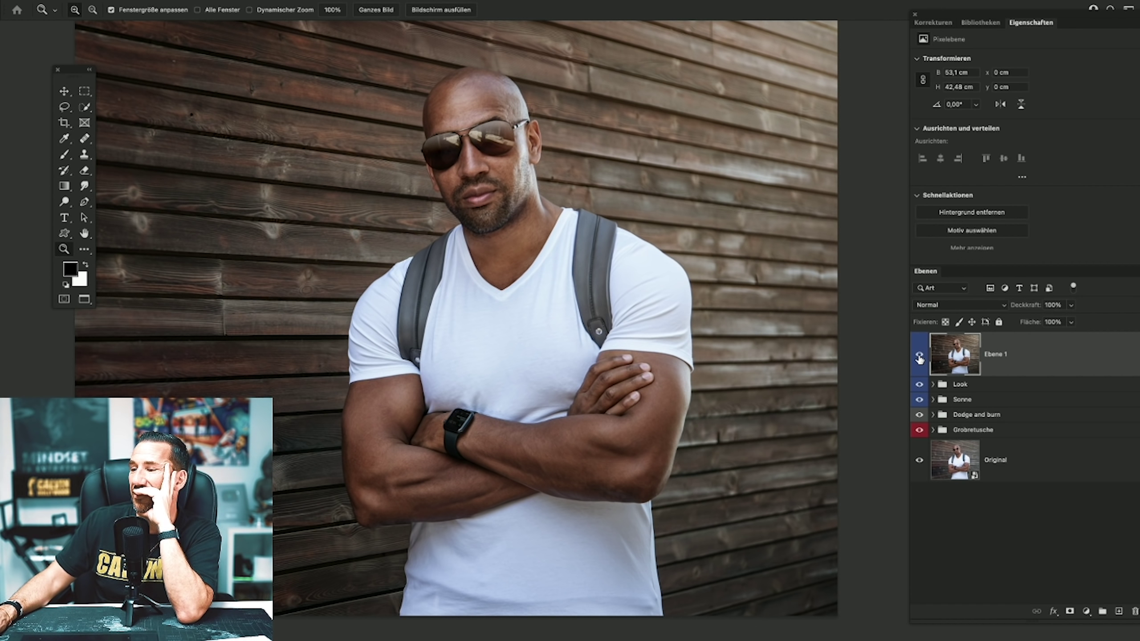
{"action": "left_click", "coordinate": [919, 358]}
{"action": "left_click", "coordinate": [919, 358]}
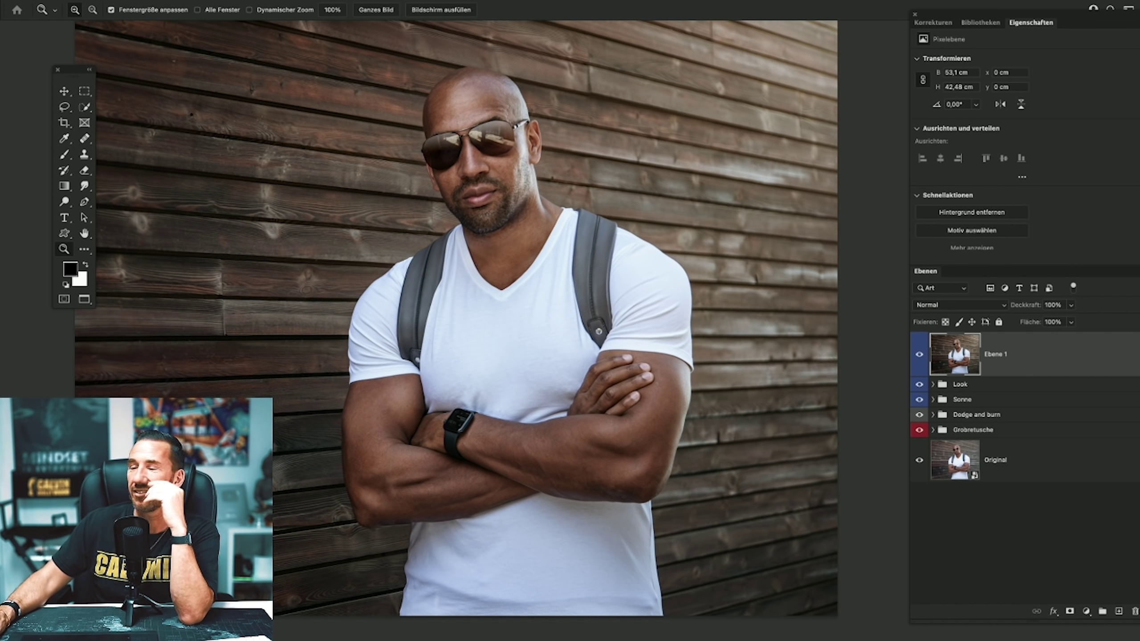
{"action": "left_click", "coordinate": [332, 5]}
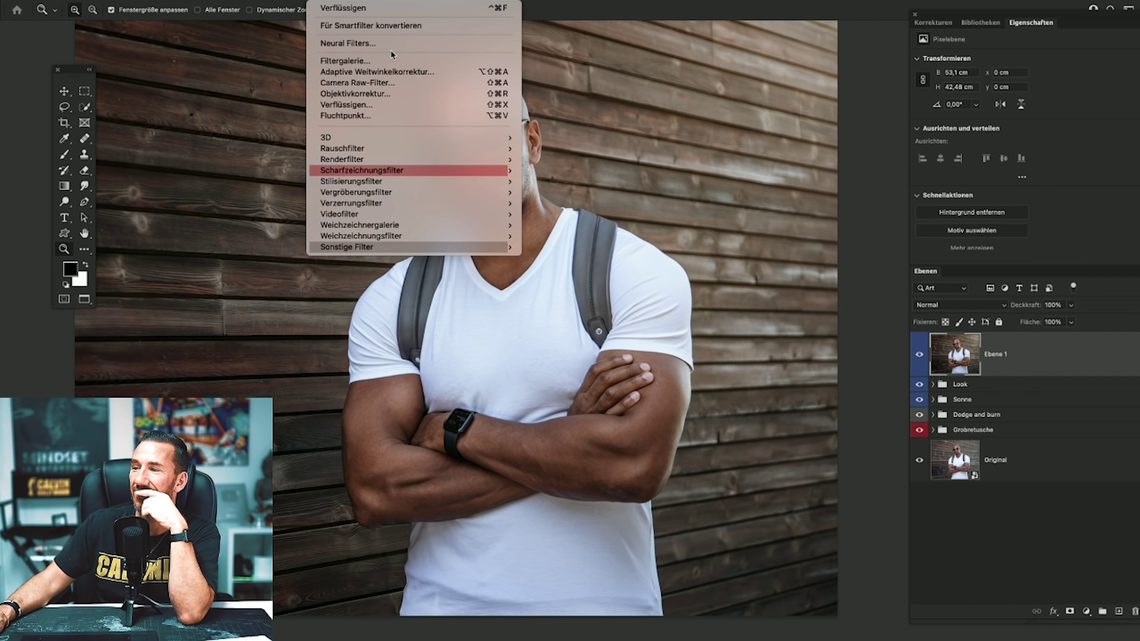
Apply Verflüssigen to Ebene 1 and toggle its visibility to compare the reshaped arm.
{"action": "left_click", "coordinate": [552, 202]}
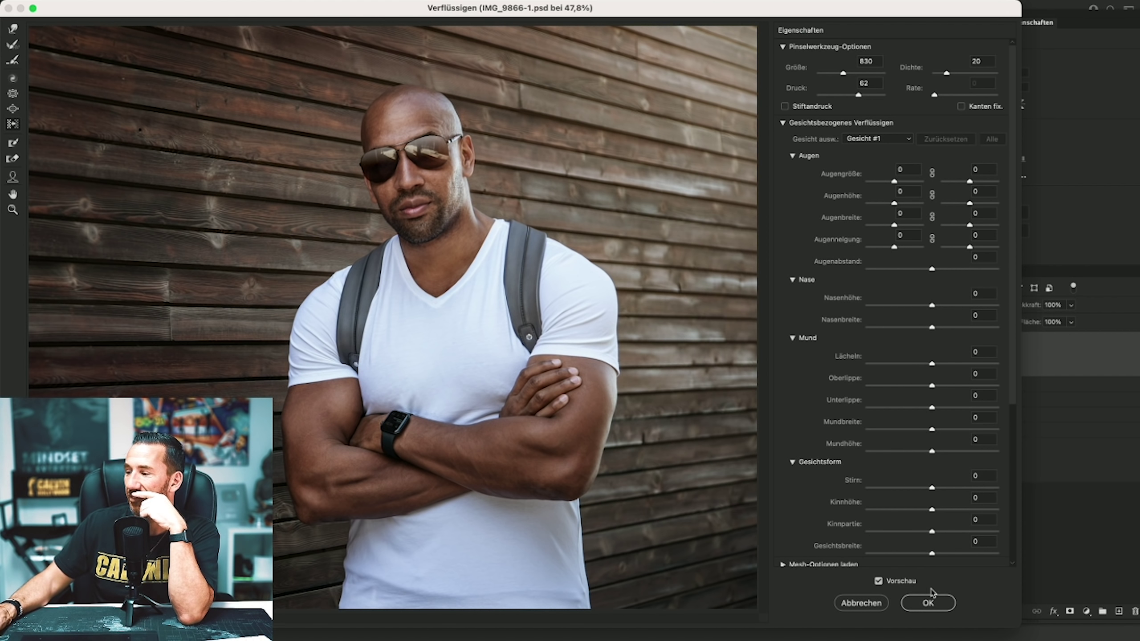
{"action": "left_click", "coordinate": [927, 603]}
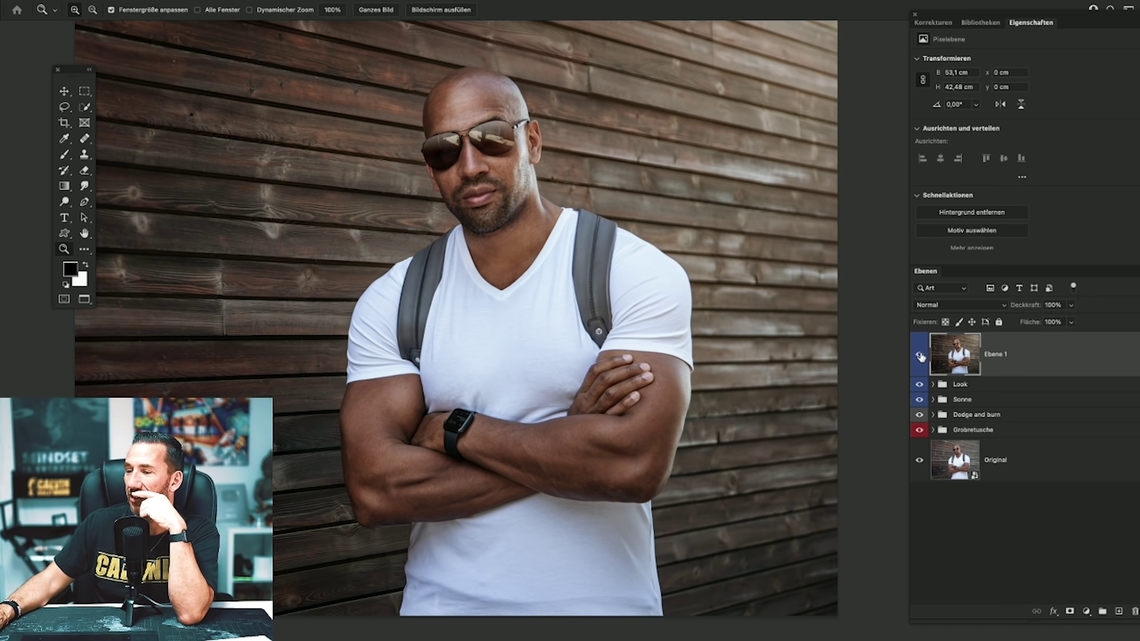
{"action": "left_click", "coordinate": [920, 357]}
{"action": "left_click", "coordinate": [921, 356]}
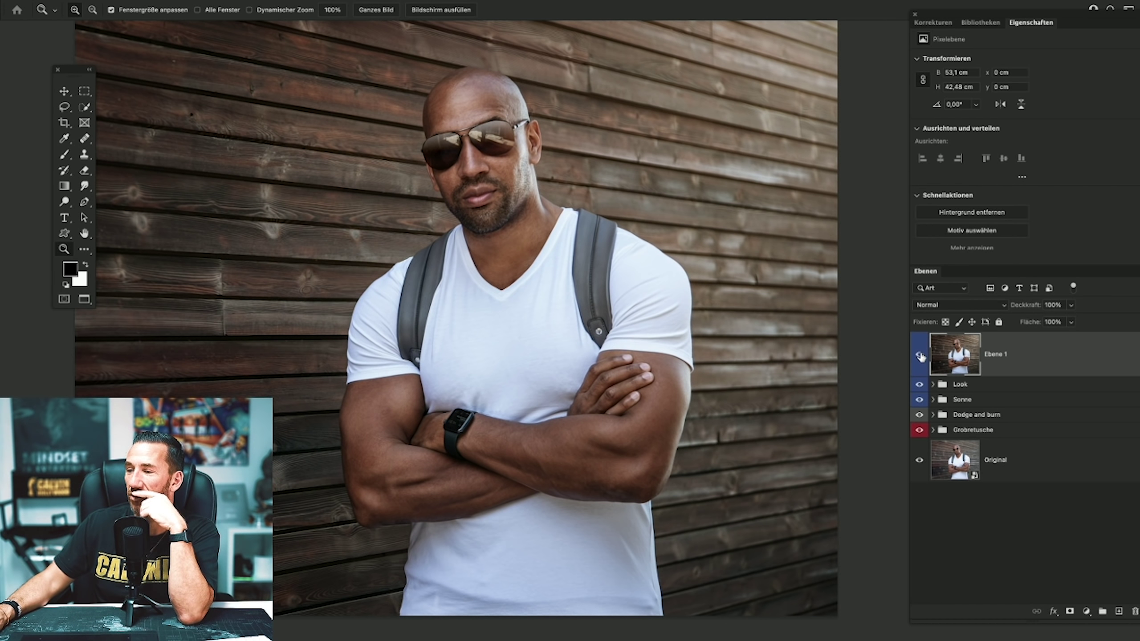
{"action": "left_click", "coordinate": [920, 356]}
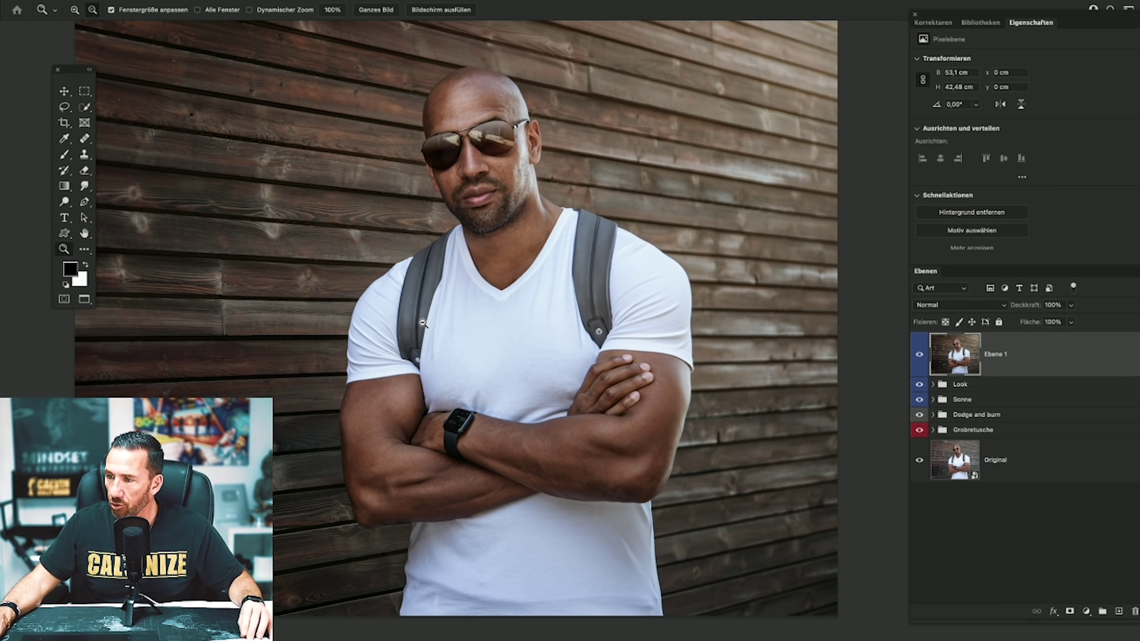
Rename Ebene 1 to '2080', compare it on and off, and duplicate it as '2080 Kopie'.
{"action": "left_click", "coordinate": [424, 320], "text": "alt"}
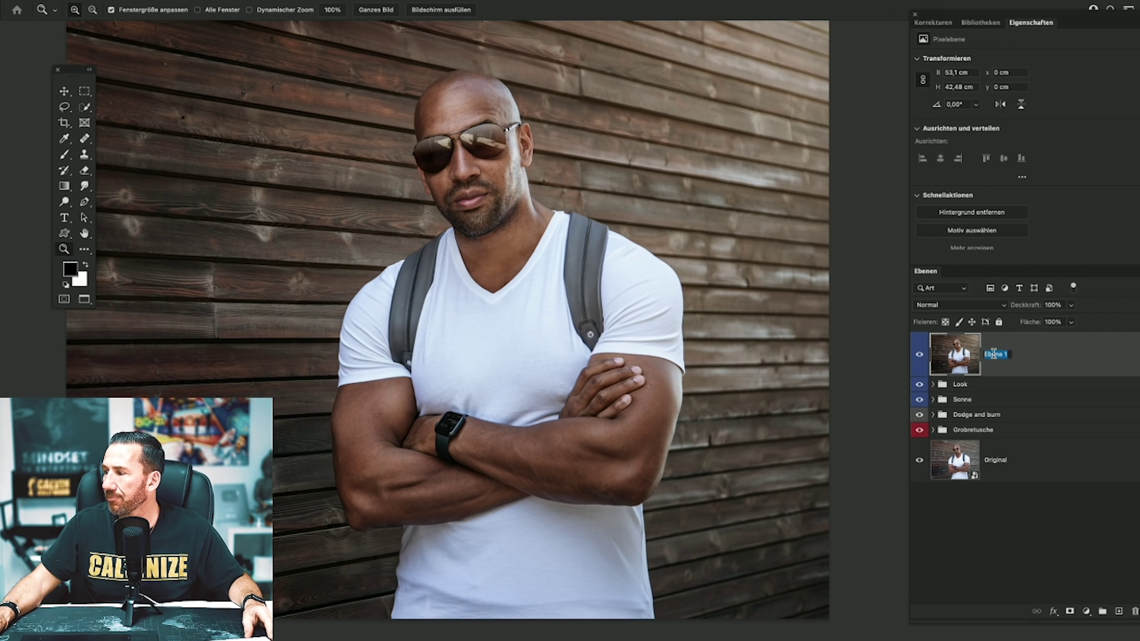
{"action": "type", "text": "2080"}
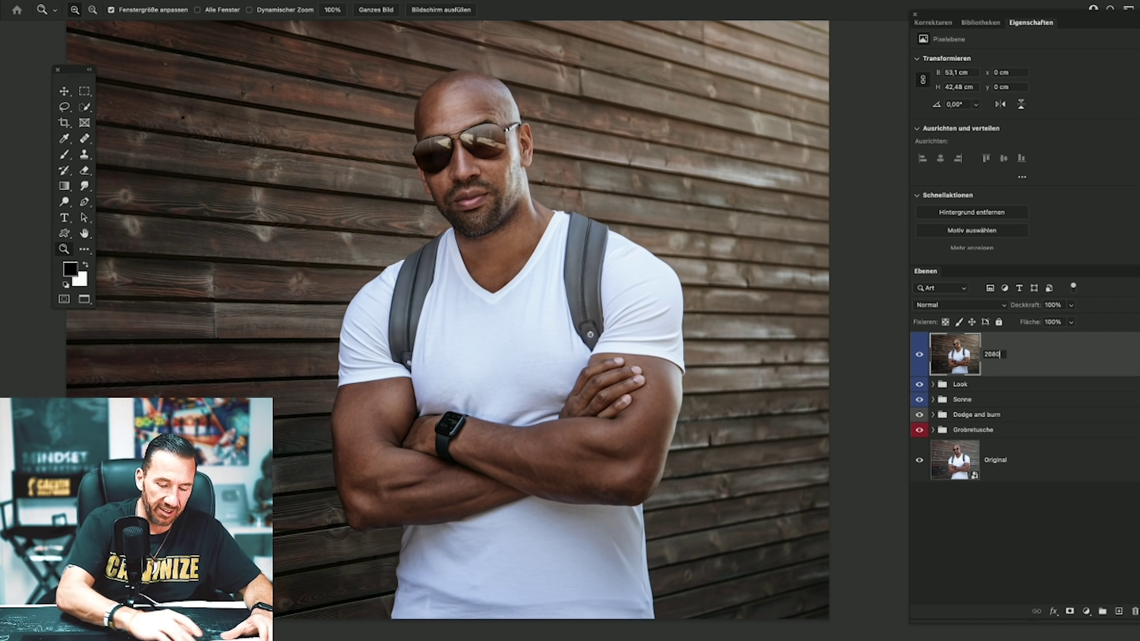
{"action": "left_click", "coordinate": [918, 357]}
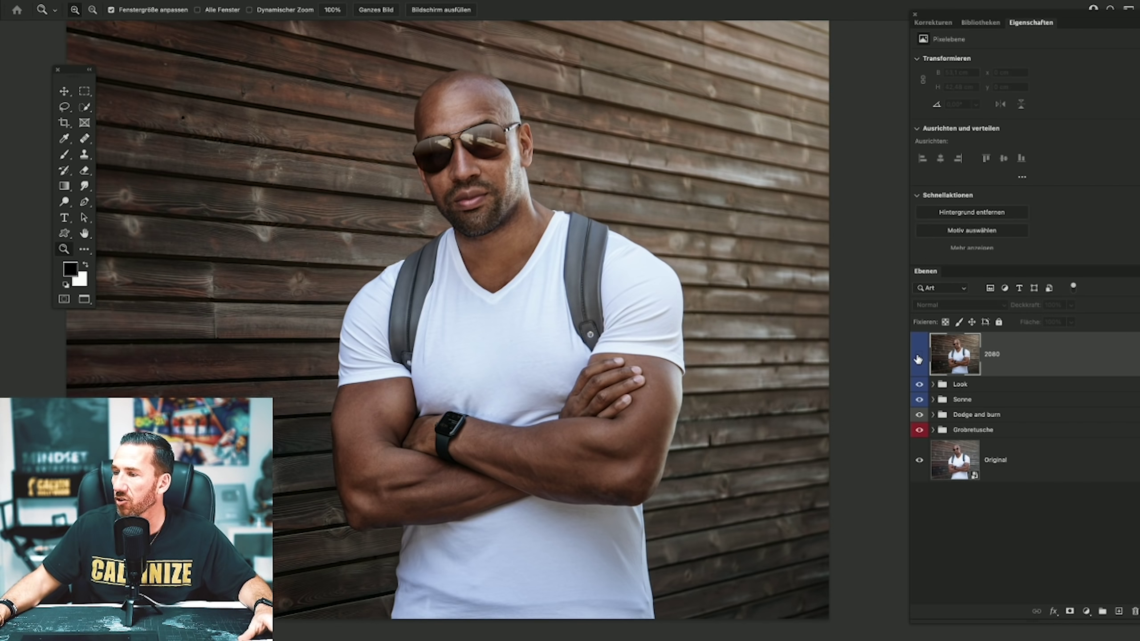
{"action": "left_click", "coordinate": [918, 357]}
{"action": "left_click", "coordinate": [918, 357]}
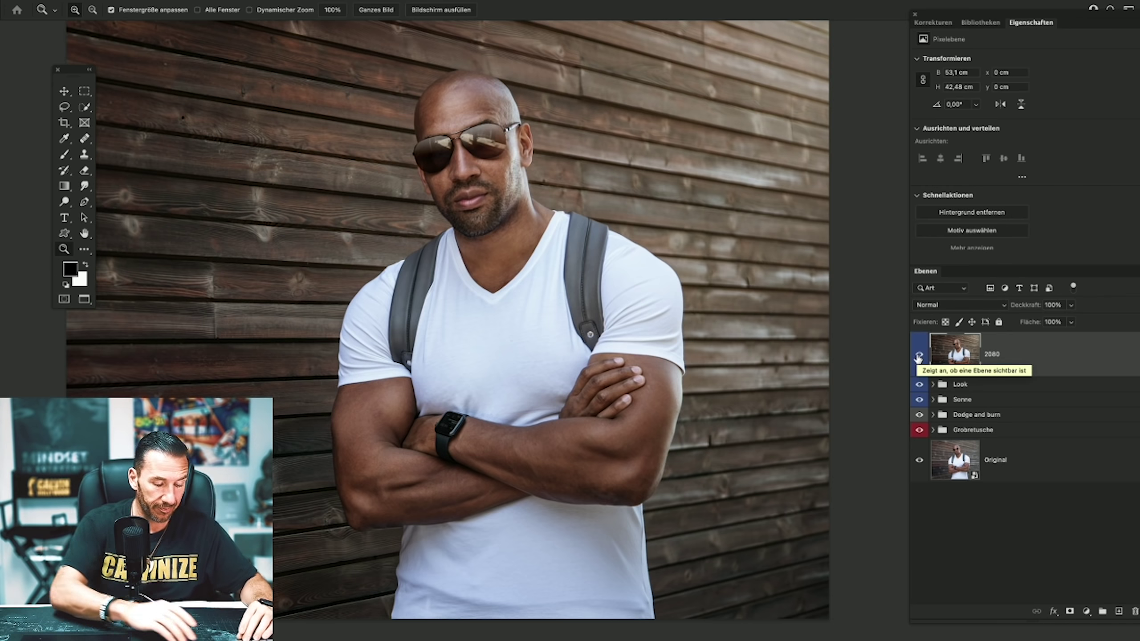
{"action": "key", "text": "ctrl+j"}
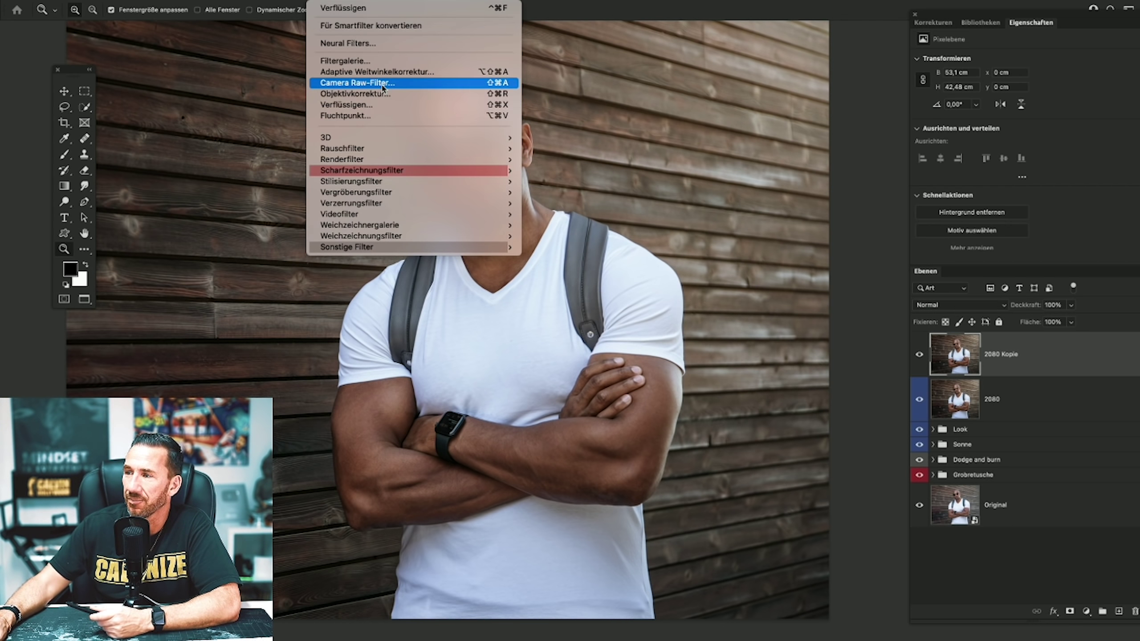
In Camera Raw, preview Klarheit and Struktur at +100, reset both, then set Klarheit to +20.
{"action": "left_click", "coordinate": [383, 84]}
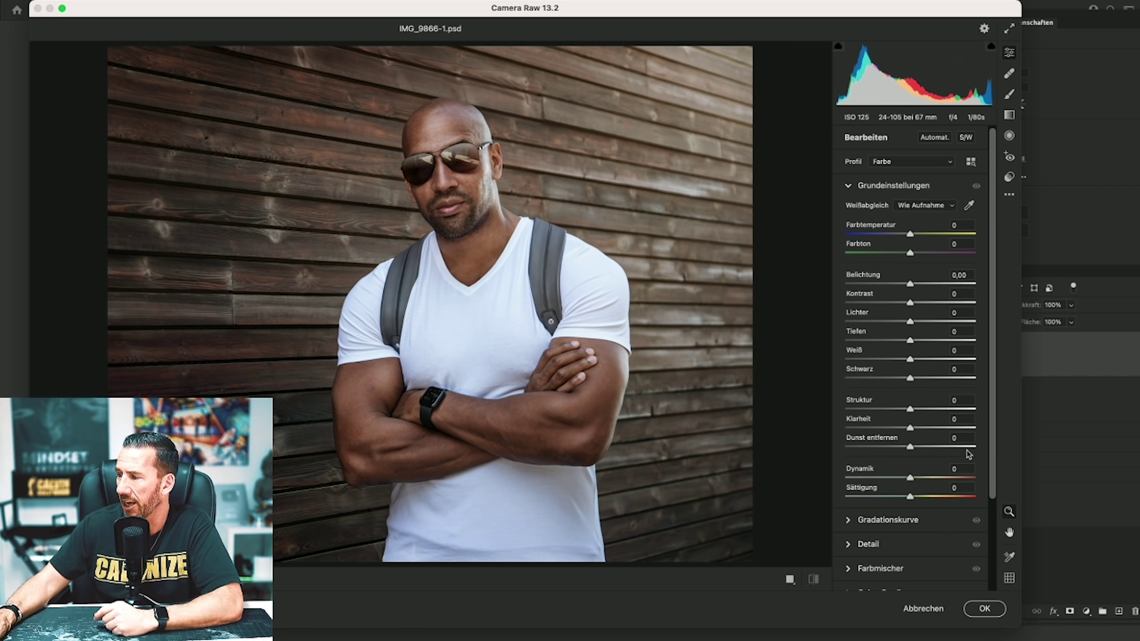
{"action": "left_click_drag", "start_coordinate": [944, 426], "coordinate": [986, 426]}
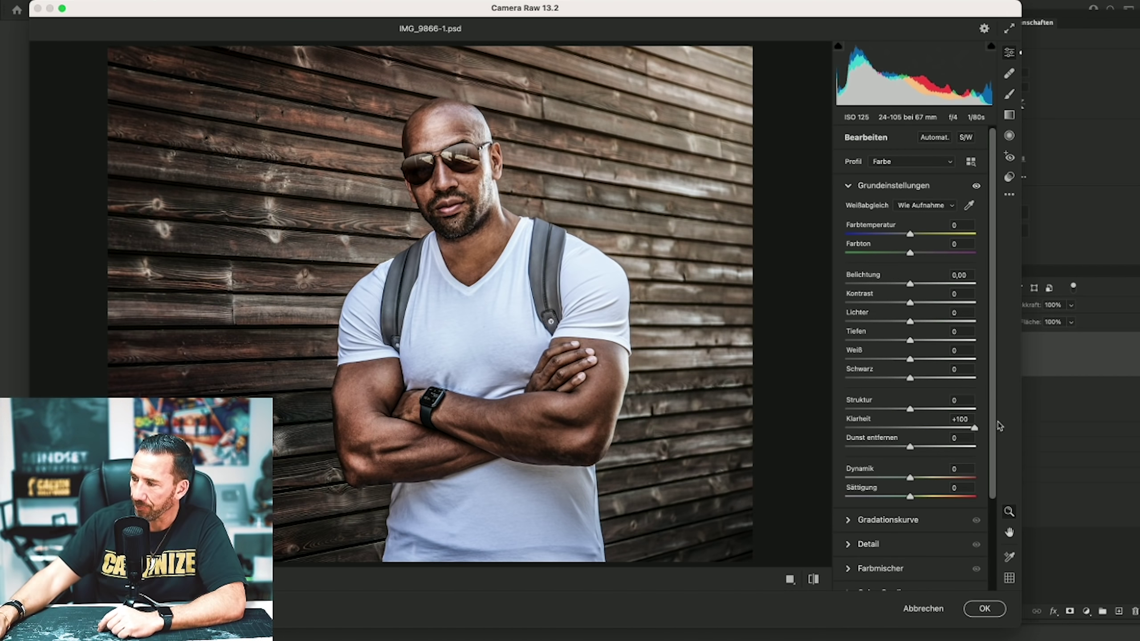
{"action": "left_click_drag", "start_coordinate": [965, 413], "coordinate": [999, 415]}
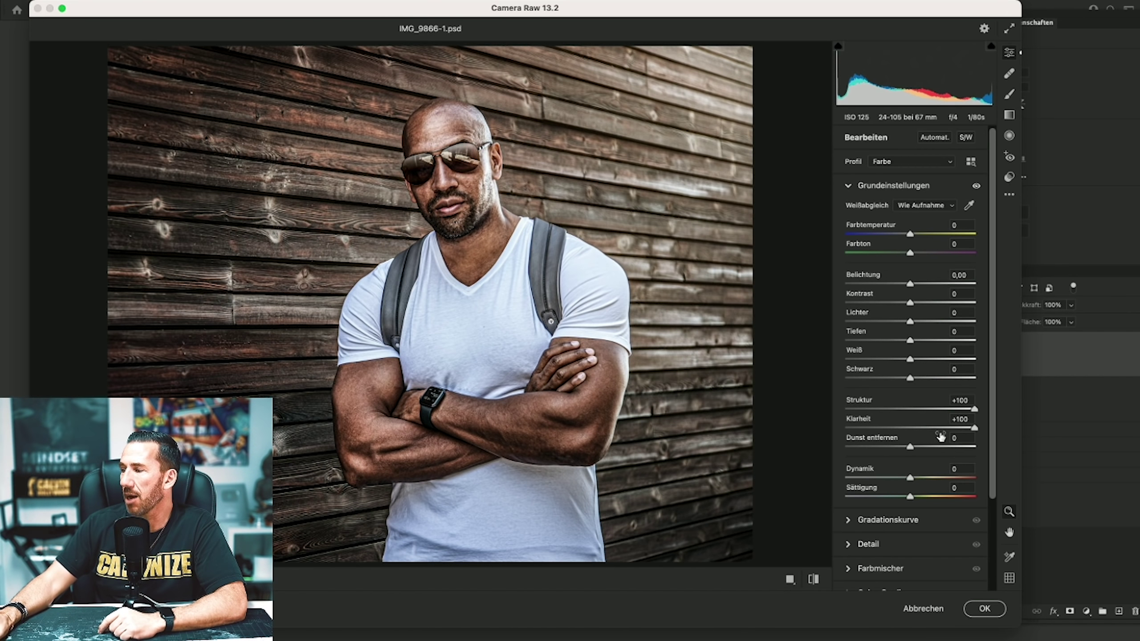
{"action": "double_click", "coordinate": [973, 427]}
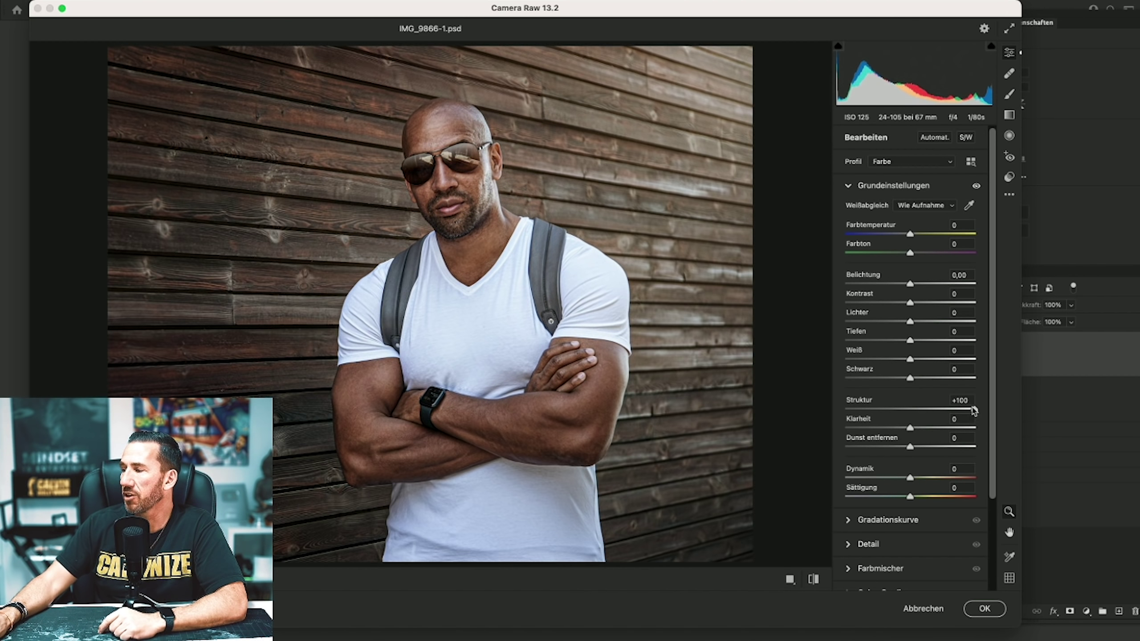
{"action": "double_click", "coordinate": [974, 410]}
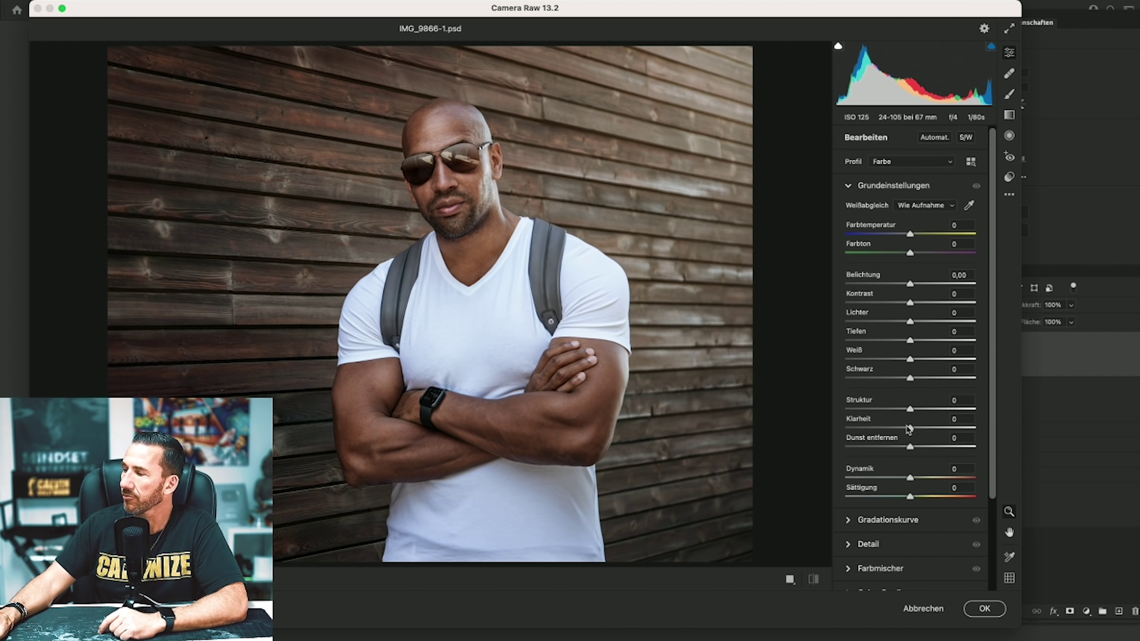
{"action": "left_click_drag", "start_coordinate": [921, 429], "coordinate": [926, 429]}
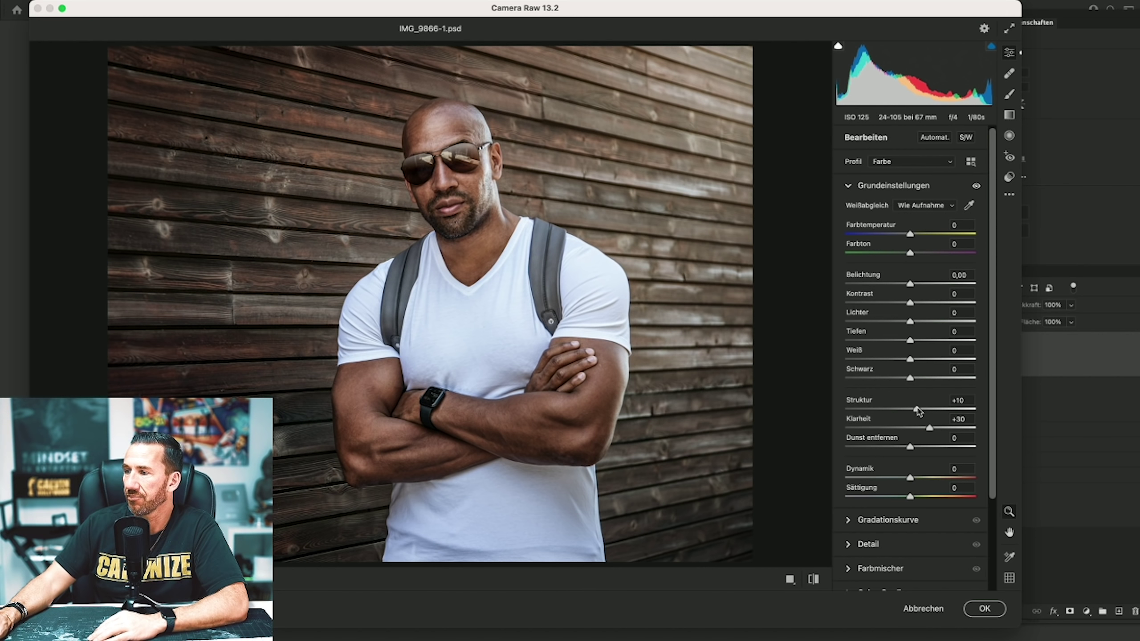
Inspect the face up close, trim Klarheit to about +18, then select the Radial Filter.
{"action": "left_click", "coordinate": [491, 183]}
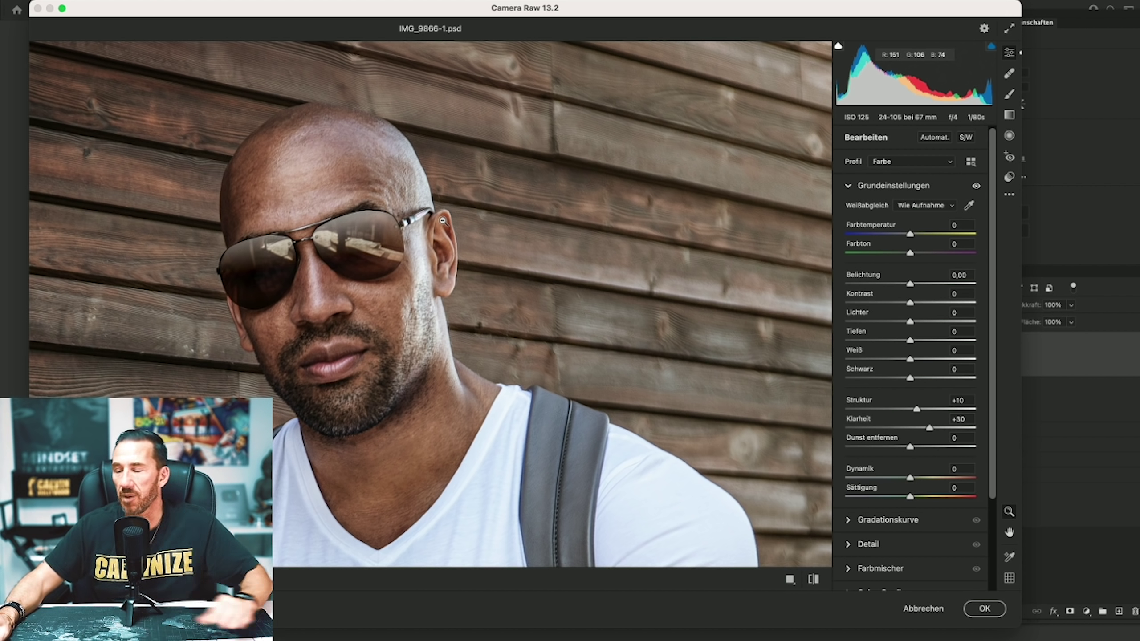
{"action": "key", "text": "alt"}
{"action": "left_click", "coordinate": [359, 279], "text": "alt"}
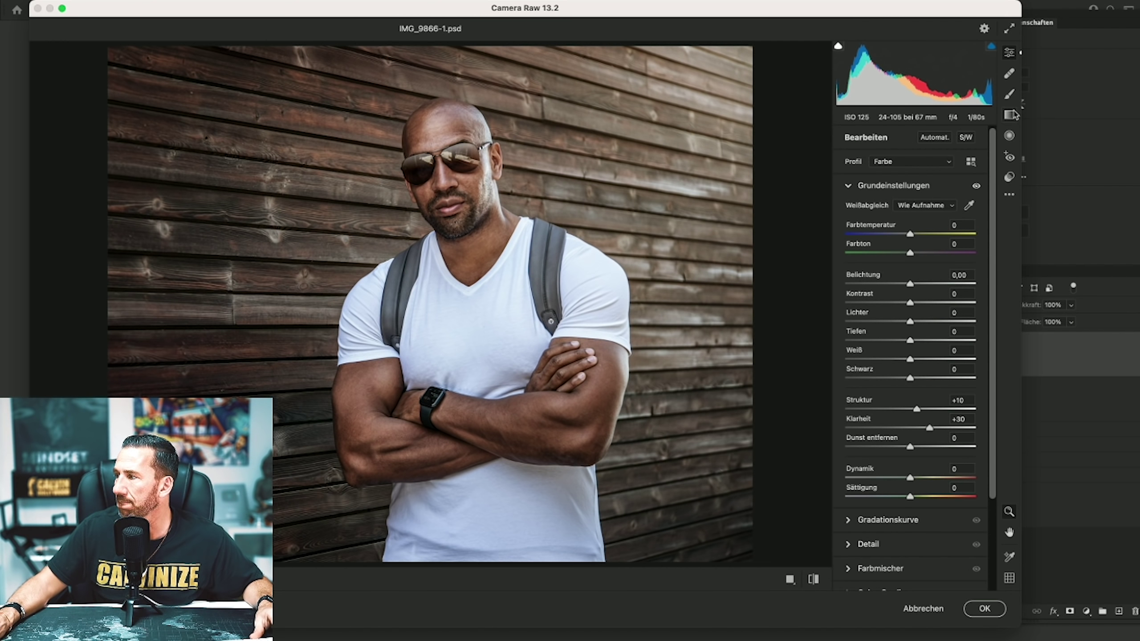
{"action": "left_click", "coordinate": [1010, 136]}
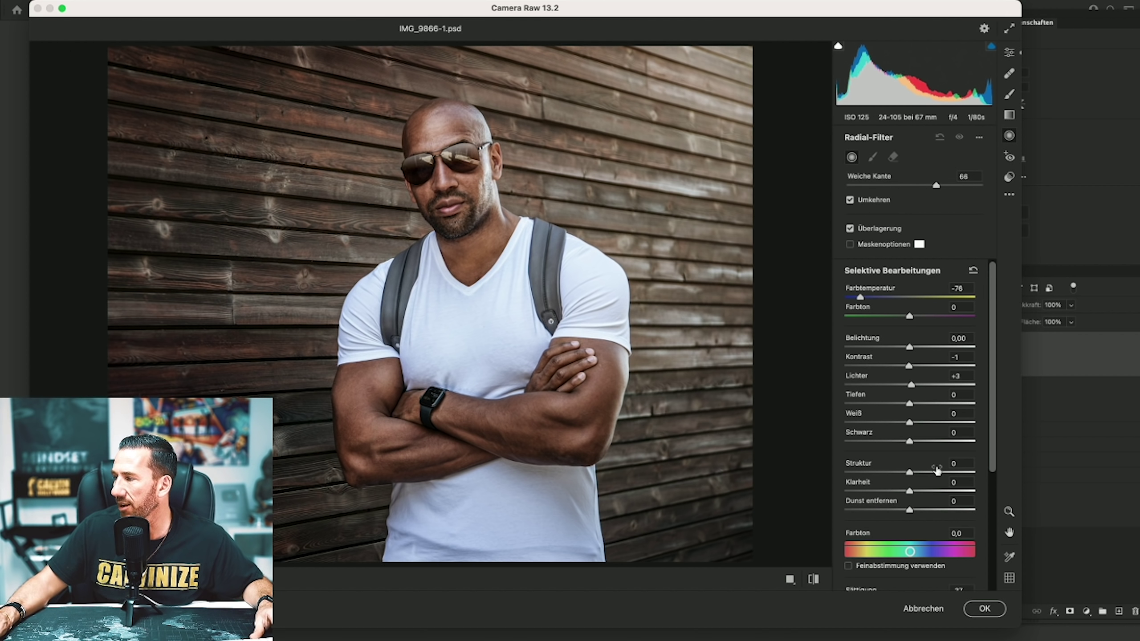
{"action": "left_click", "coordinate": [1009, 53]}
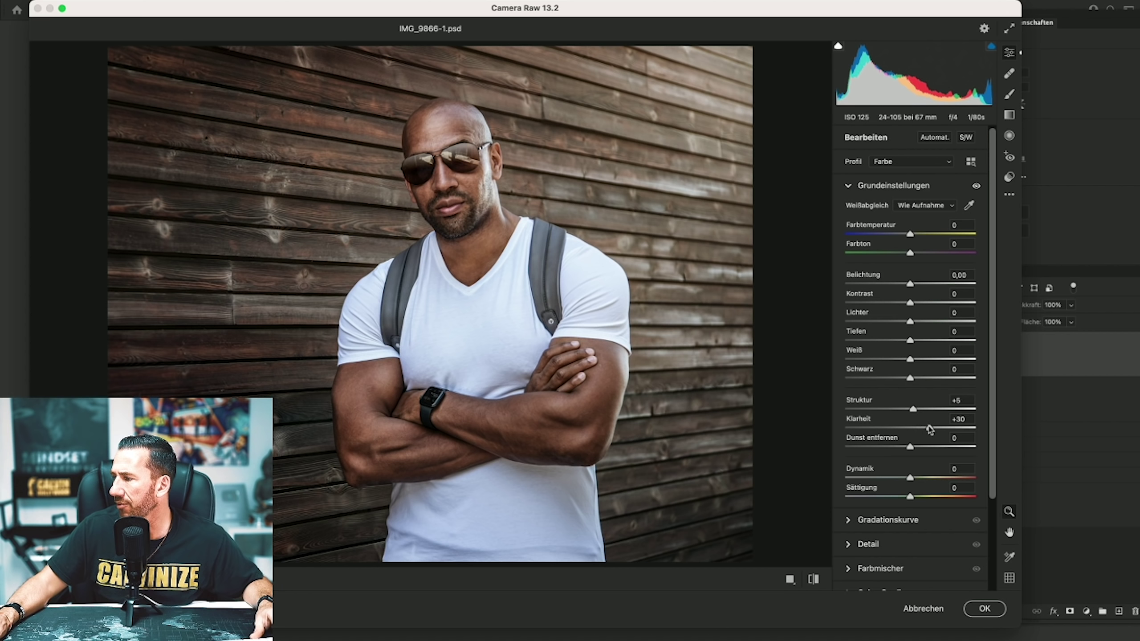
{"action": "left_click_drag", "start_coordinate": [926, 429], "coordinate": [922, 429]}
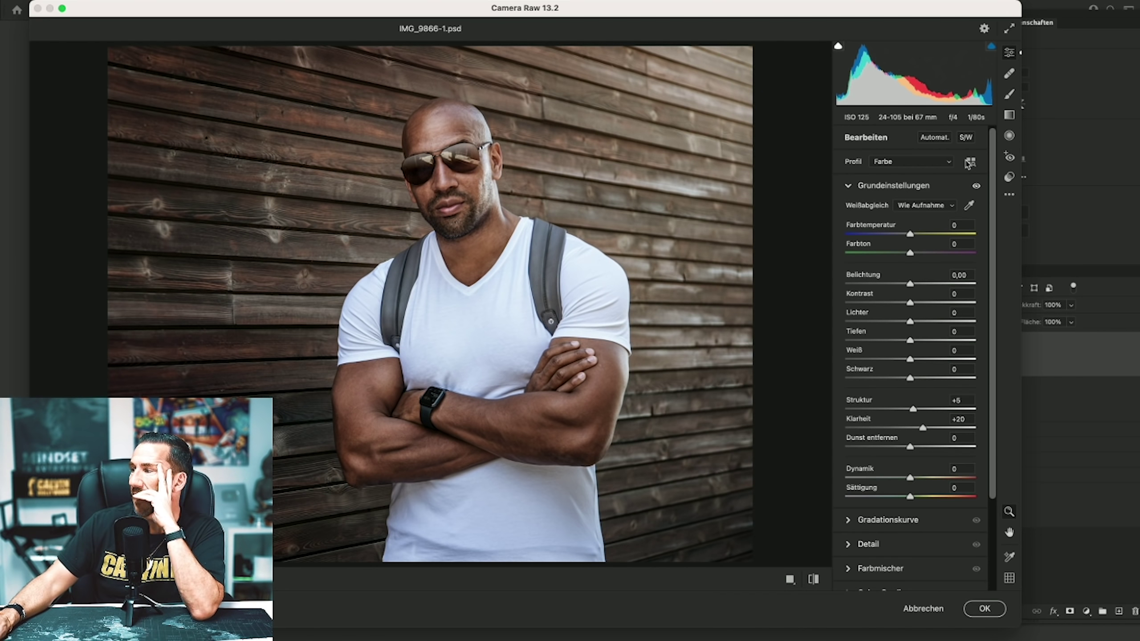
{"action": "left_click", "coordinate": [1009, 136]}
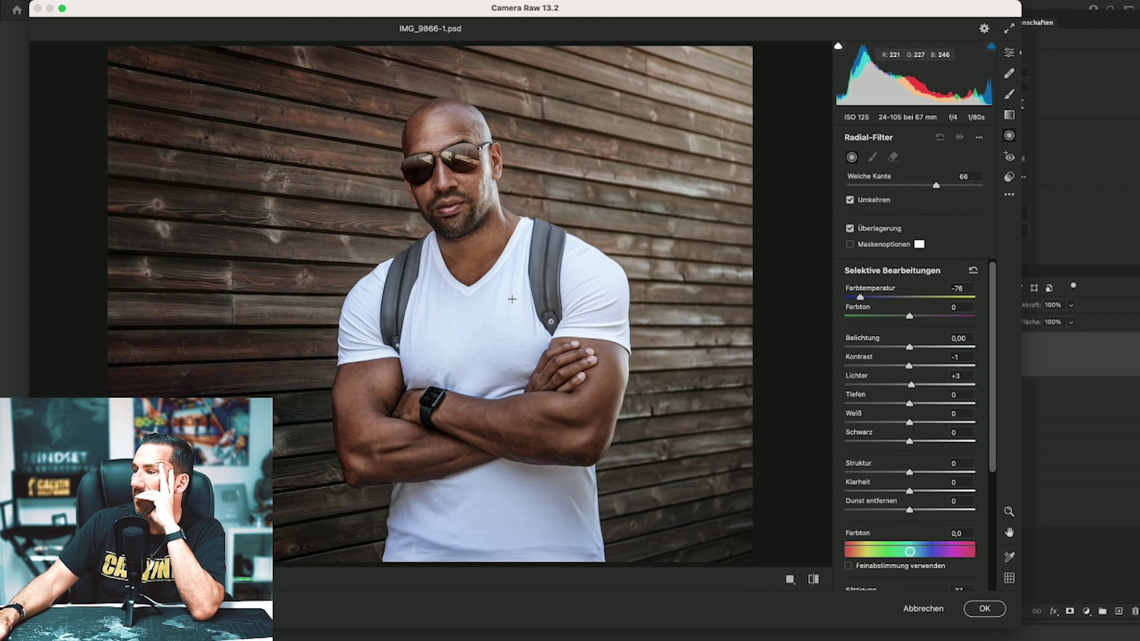
Draw a radial filter around the man at Farbtemperatur -100, then reposition and resize it.
{"action": "mouse_move", "coordinate": [469, 269]}
{"action": "left_mouse_down"}
{"action": "mouse_move", "coordinate": [612, 517]}
{"action": "mouse_move", "coordinate": [631, 521]}
{"action": "left_mouse_up"}
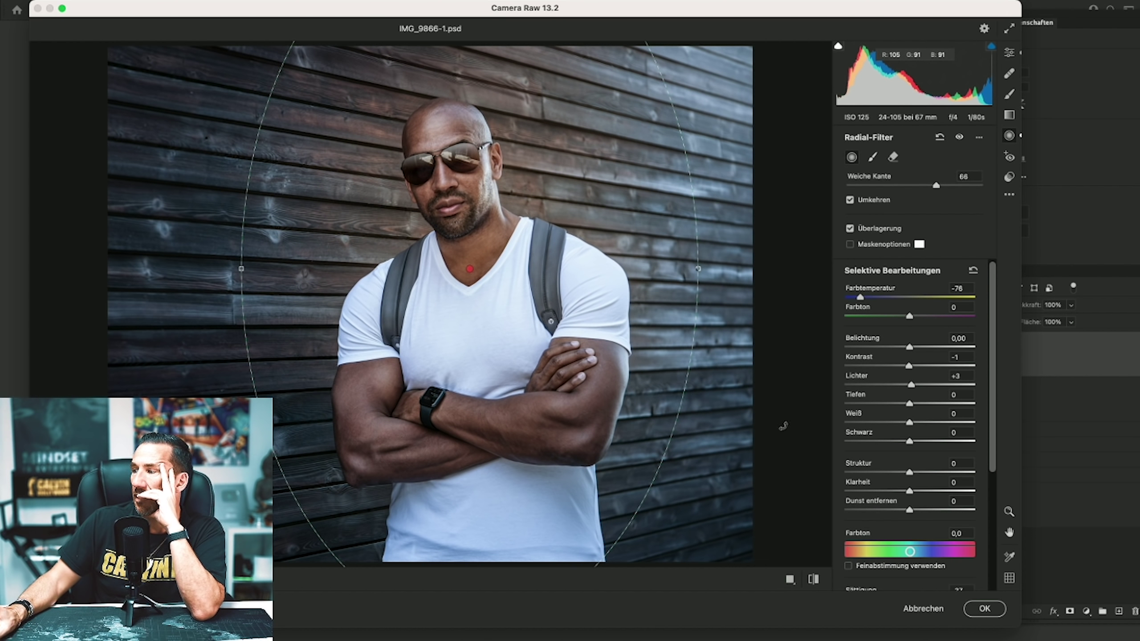
{"action": "left_click_drag", "start_coordinate": [860, 298], "coordinate": [837, 302]}
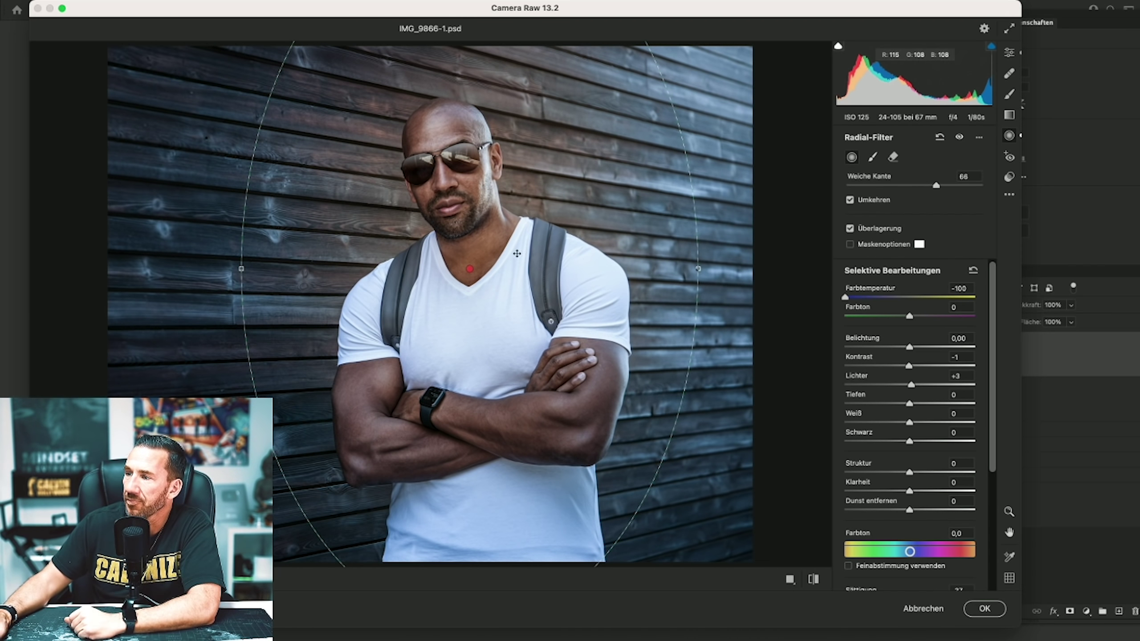
{"action": "mouse_move", "coordinate": [469, 269]}
{"action": "left_mouse_down"}
{"action": "mouse_move", "coordinate": [469, 305]}
{"action": "mouse_move", "coordinate": [470, 132]}
{"action": "left_mouse_up"}
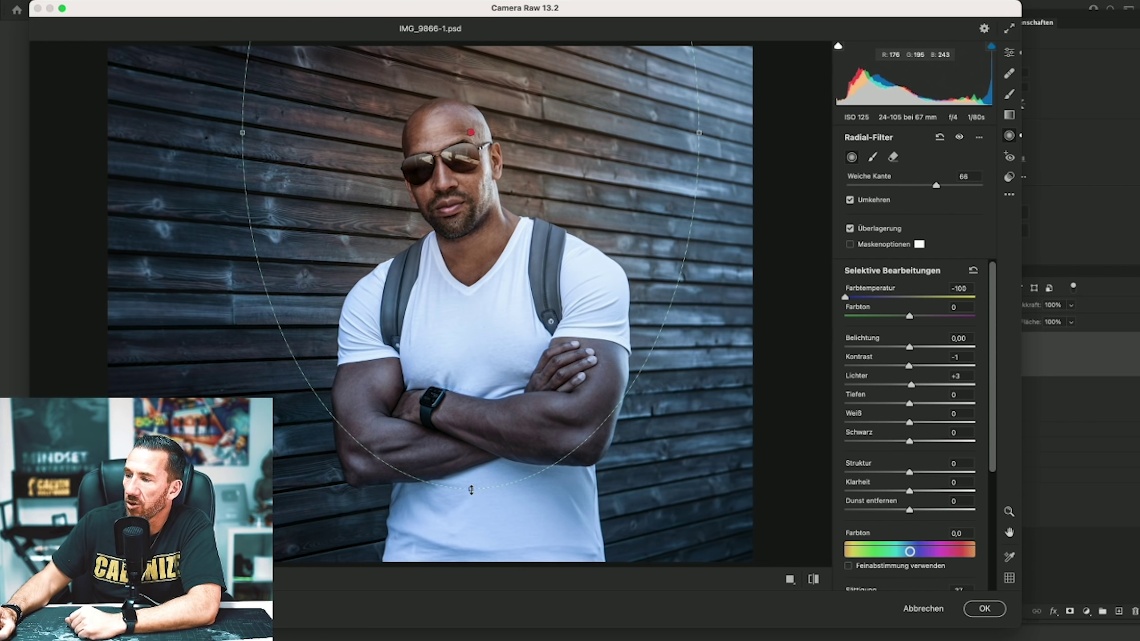
{"action": "left_click_drag", "start_coordinate": [471, 490], "coordinate": [471, 561]}
{"action": "scroll", "coordinate": [513, 207], "scroll_direction": "down", "scroll_amount": 5}
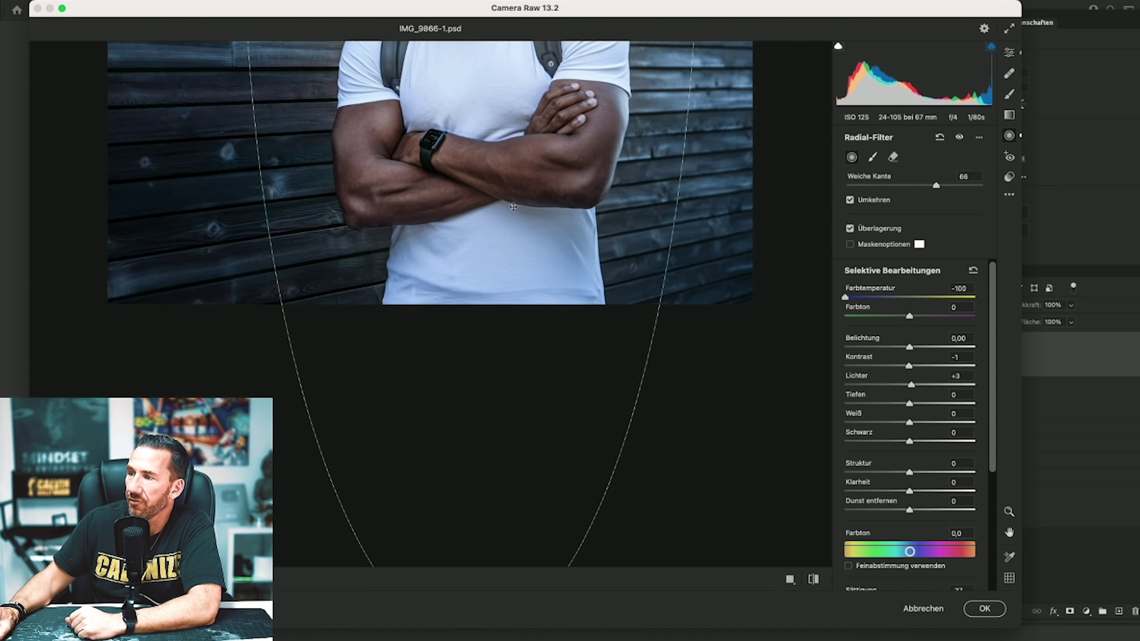
{"action": "scroll", "coordinate": [493, 383], "scroll_direction": "up", "scroll_amount": 1}
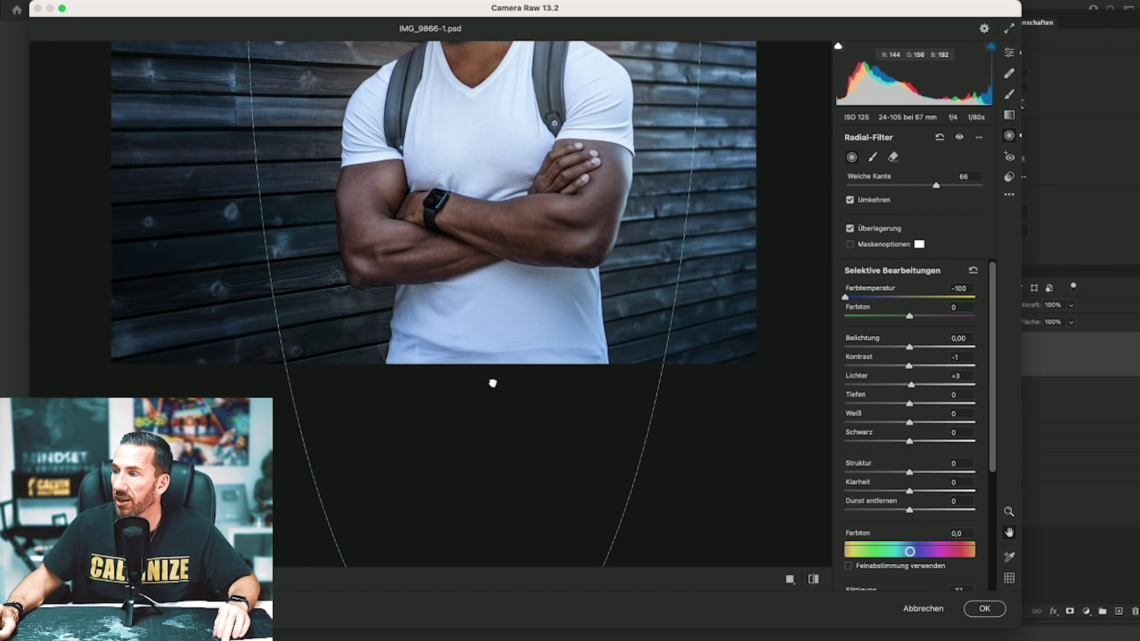
{"action": "scroll", "coordinate": [493, 383], "scroll_direction": "up", "scroll_amount": 3}
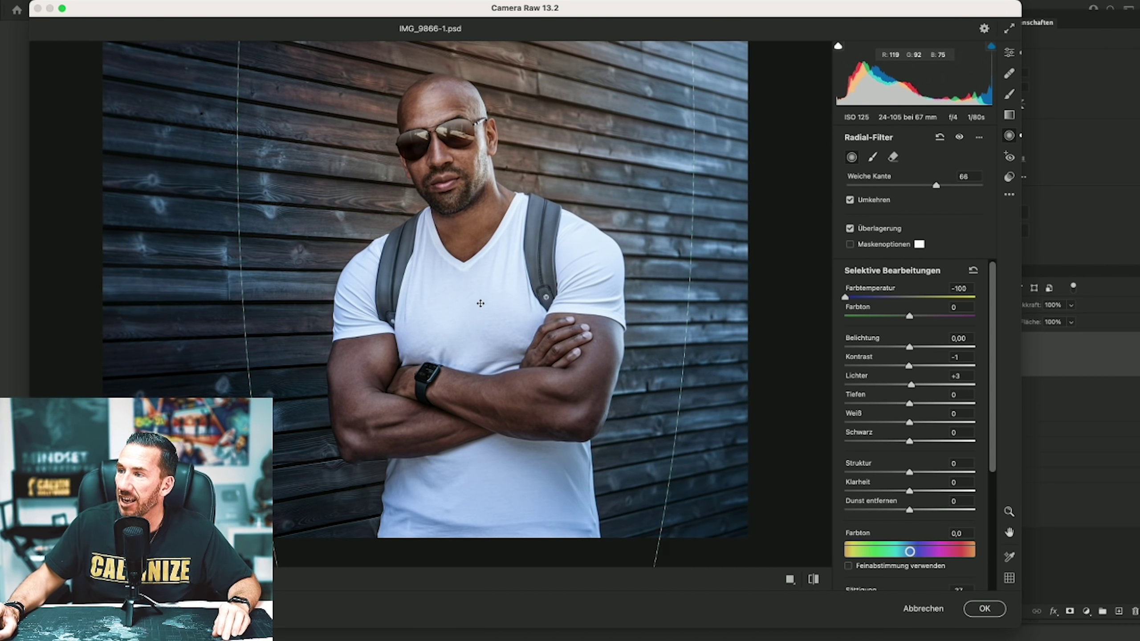
{"action": "left_click_drag", "start_coordinate": [480, 303], "coordinate": [496, 362]}
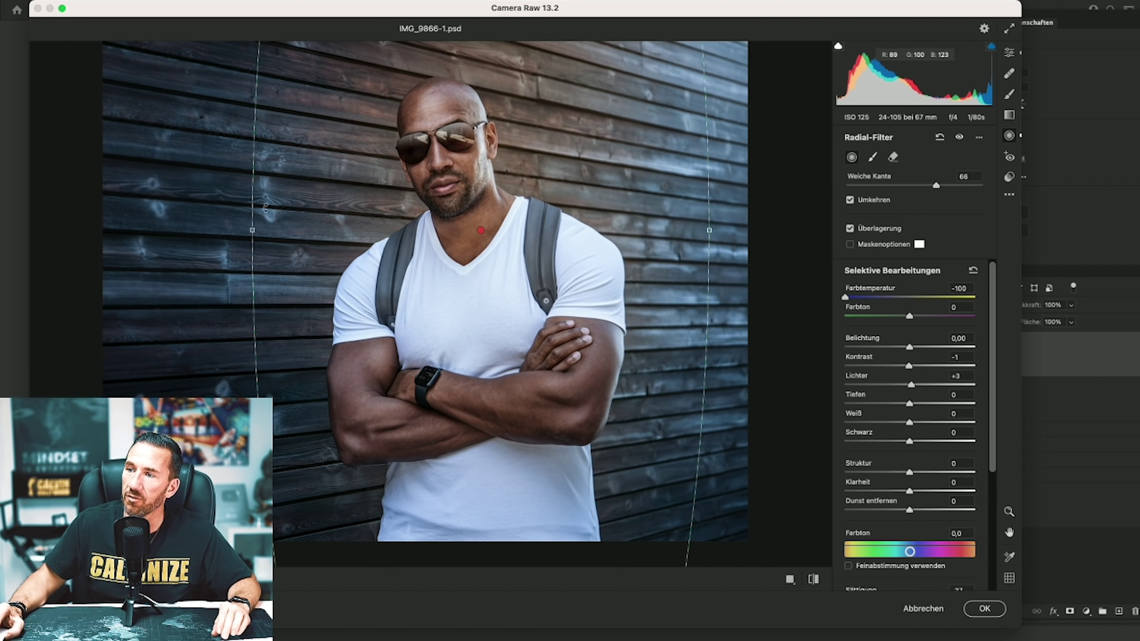
{"action": "left_click_drag", "start_coordinate": [253, 228], "coordinate": [275, 230]}
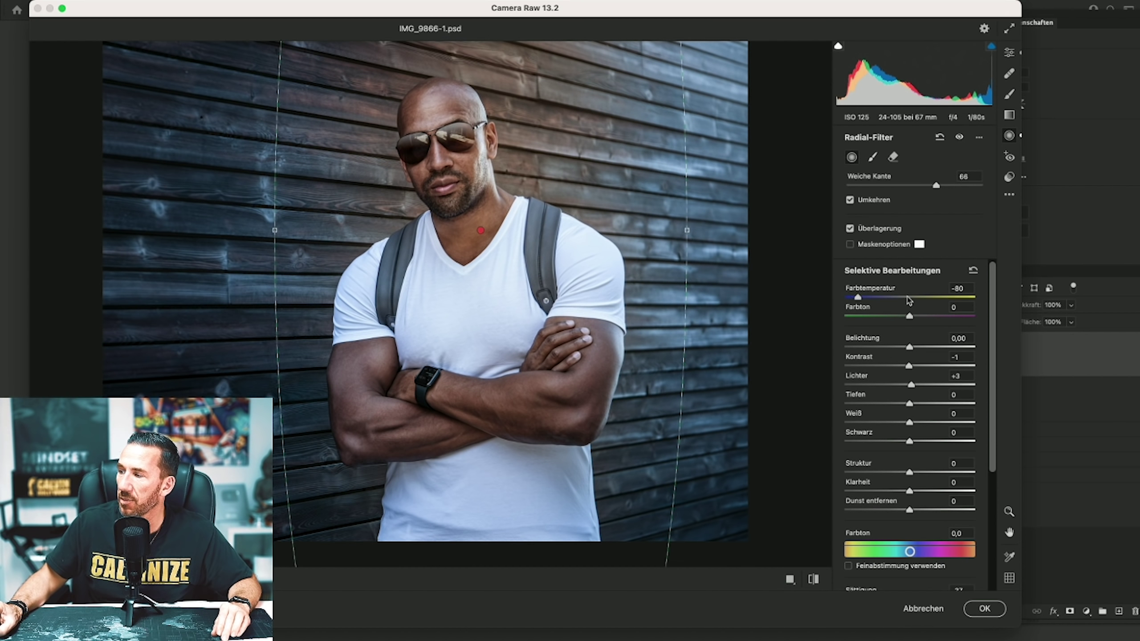
Set the radial filter's Farbtemperatur to about +2 and Klarheit to +100.
{"action": "left_click_drag", "start_coordinate": [845, 297], "coordinate": [897, 298]}
{"action": "left_click_drag", "start_coordinate": [806, 297], "coordinate": [799, 297]}
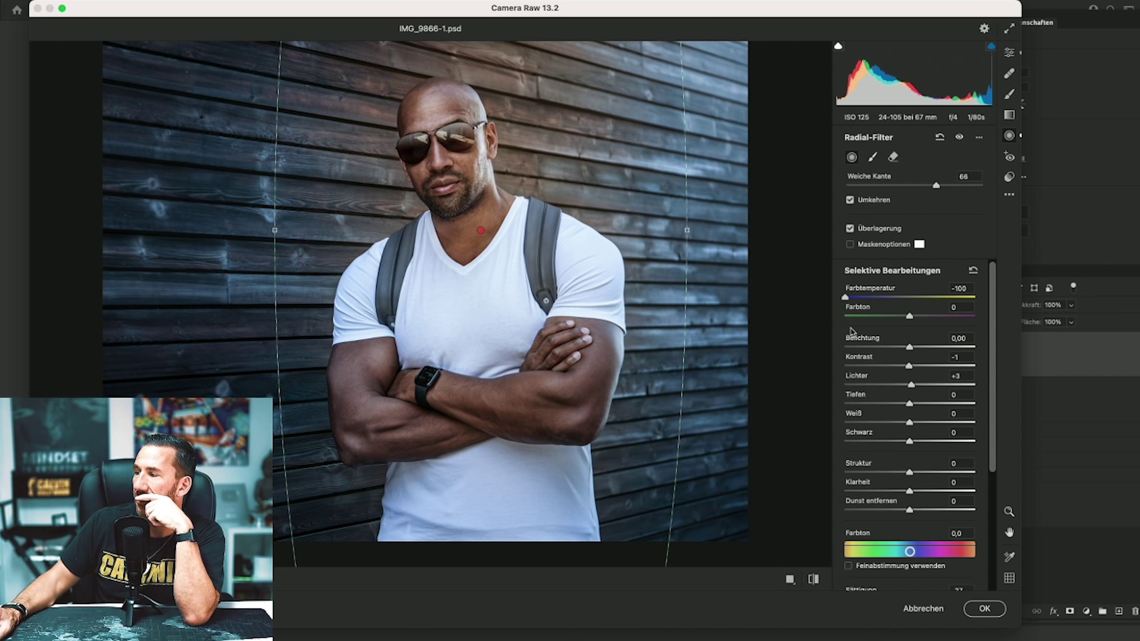
{"action": "left_click_drag", "start_coordinate": [846, 297], "coordinate": [912, 301]}
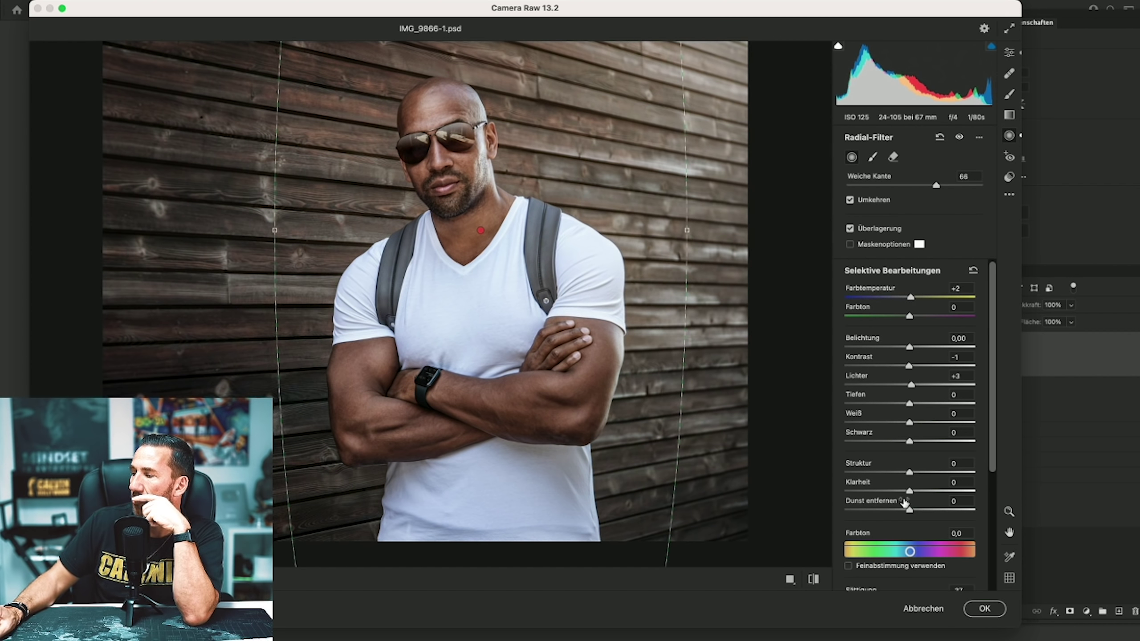
{"action": "left_click_drag", "start_coordinate": [909, 490], "coordinate": [975, 490]}
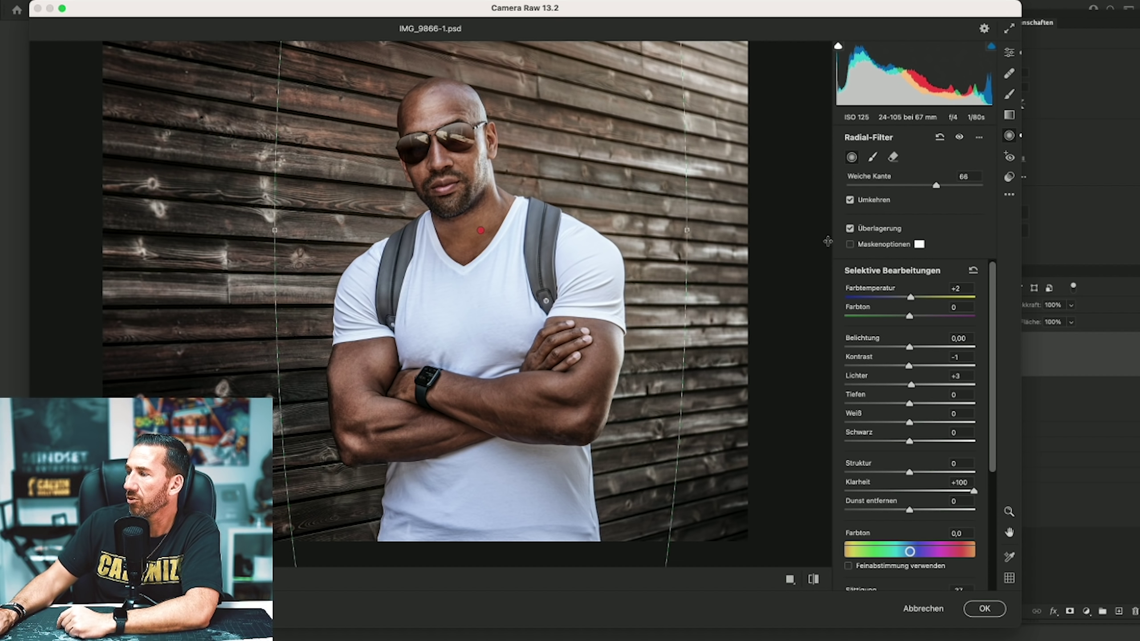
Check the radial mask overlay, reduce clarity and warm the wall to Farbtemperatur +15.
{"action": "left_click", "coordinate": [850, 245]}
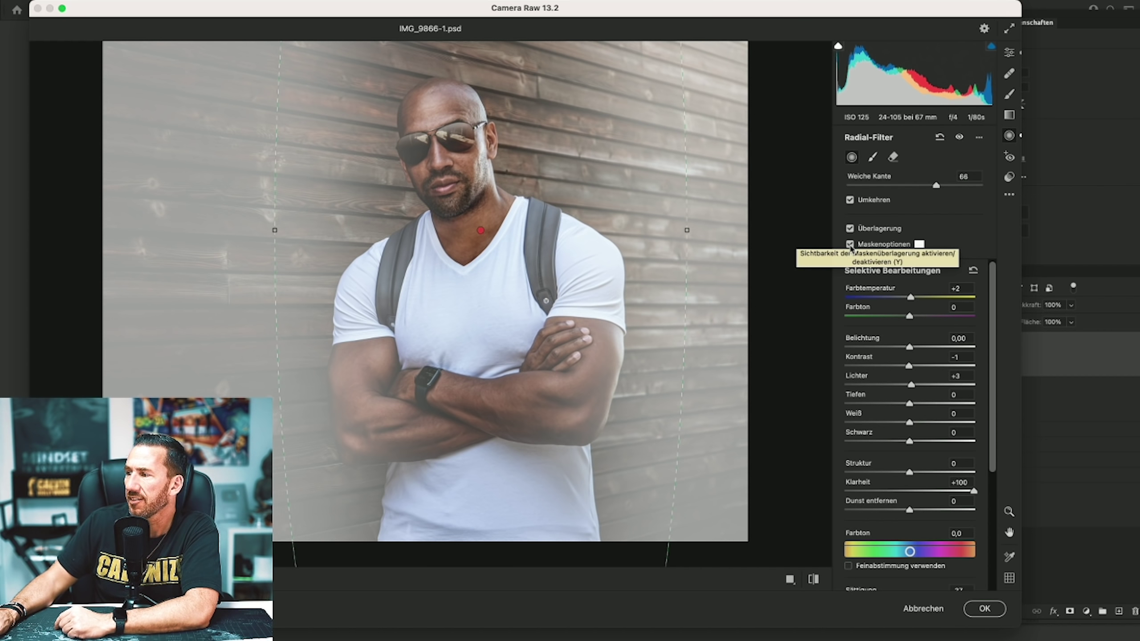
{"action": "left_click", "coordinate": [850, 245]}
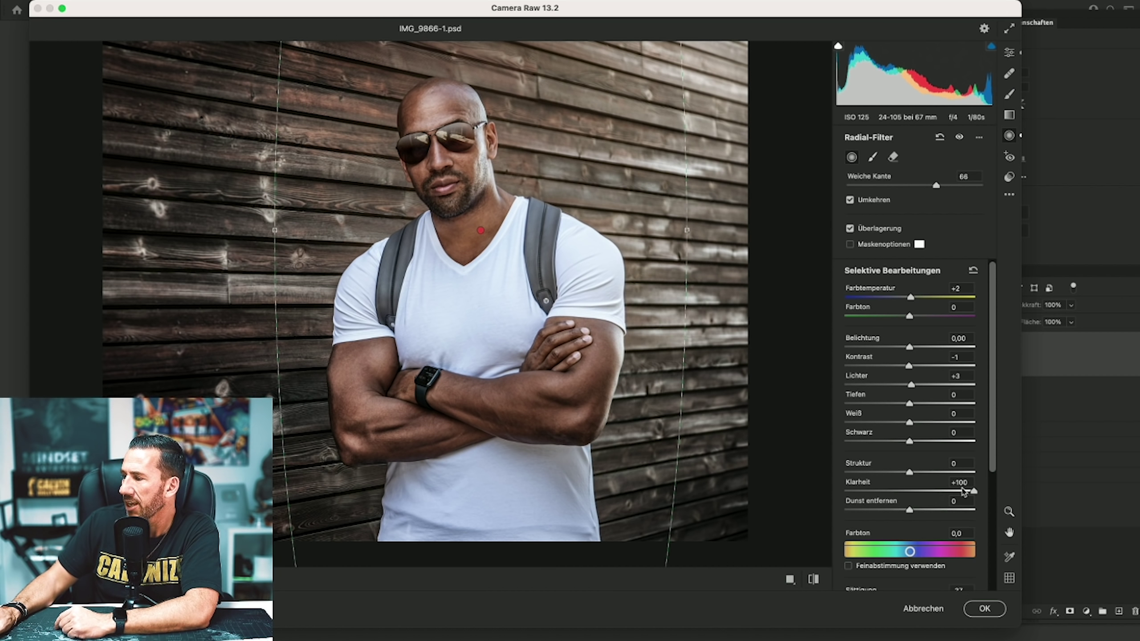
{"action": "mouse_move", "coordinate": [972, 491]}
{"action": "left_mouse_down"}
{"action": "mouse_move", "coordinate": [912, 491]}
{"action": "mouse_move", "coordinate": [944, 492]}
{"action": "left_mouse_up"}
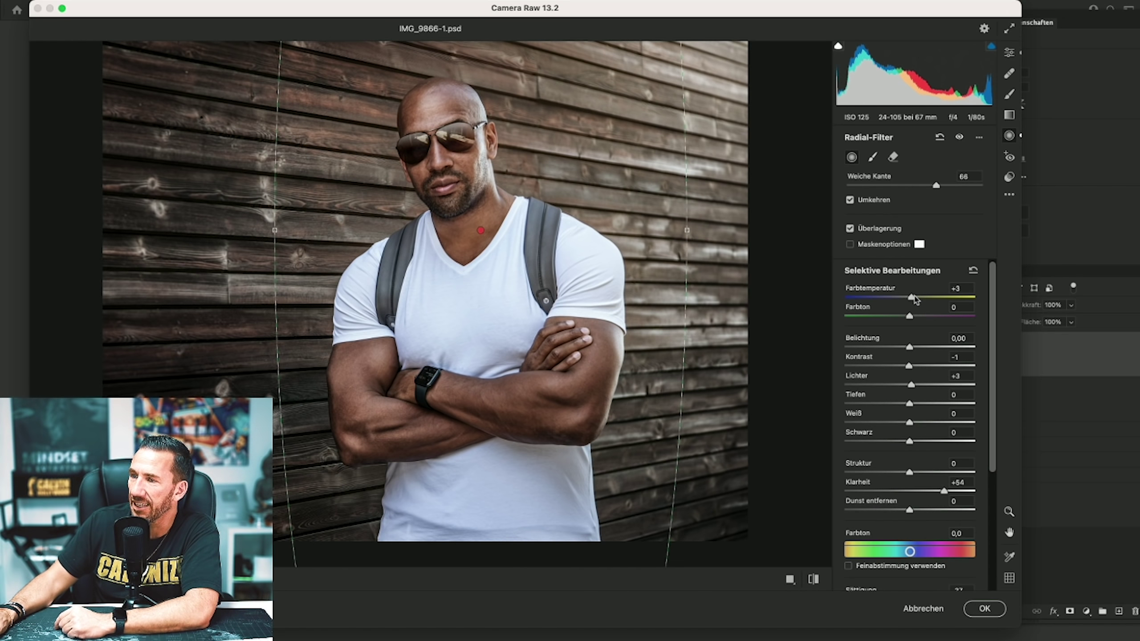
{"action": "mouse_move", "coordinate": [914, 300]}
{"action": "left_mouse_down"}
{"action": "mouse_move", "coordinate": [958, 299]}
{"action": "mouse_move", "coordinate": [914, 301]}
{"action": "left_mouse_up"}
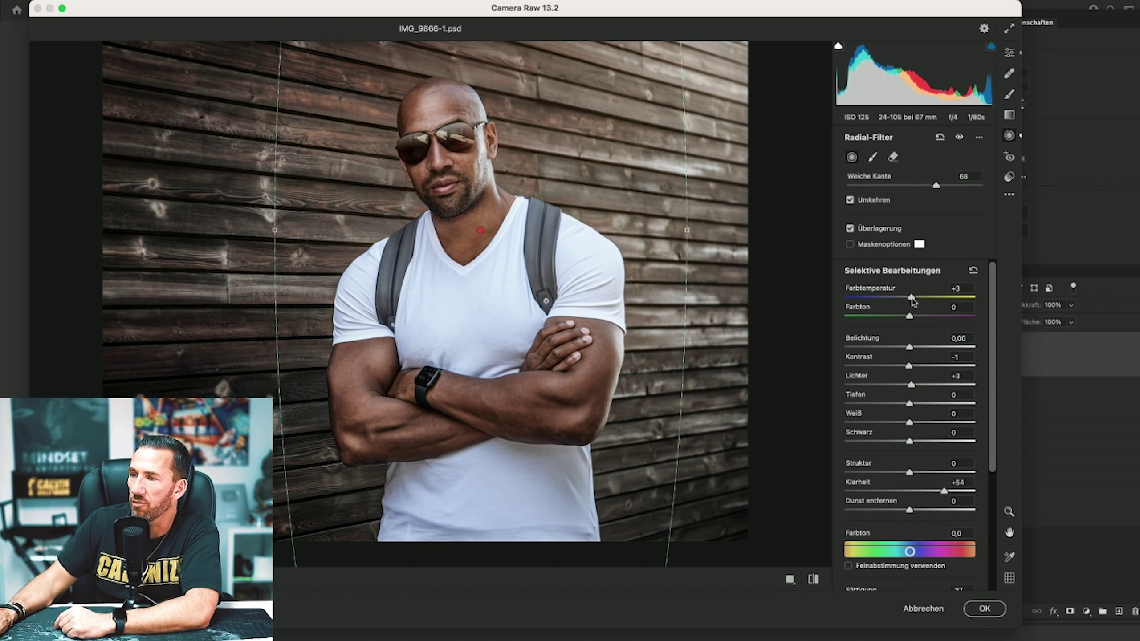
{"action": "left_click_drag", "start_coordinate": [921, 303], "coordinate": [921, 302]}
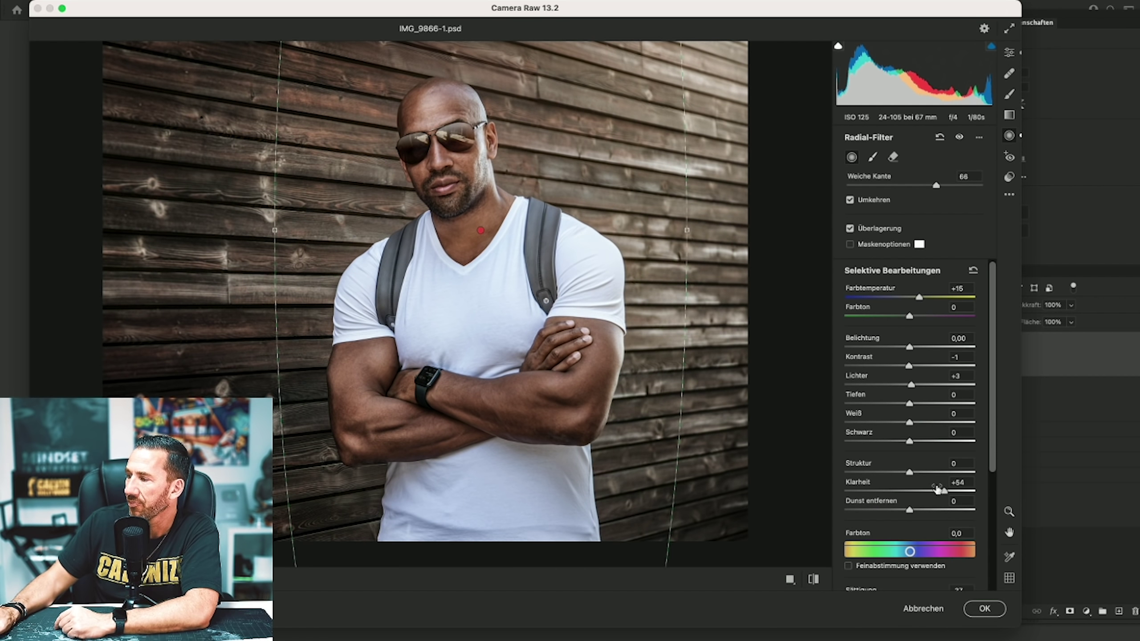
Set the wall's Klarheit to +41, Dunst entfernen to +21 and Belichtung to -0,15.
{"action": "left_click_drag", "start_coordinate": [936, 491], "coordinate": [934, 491]}
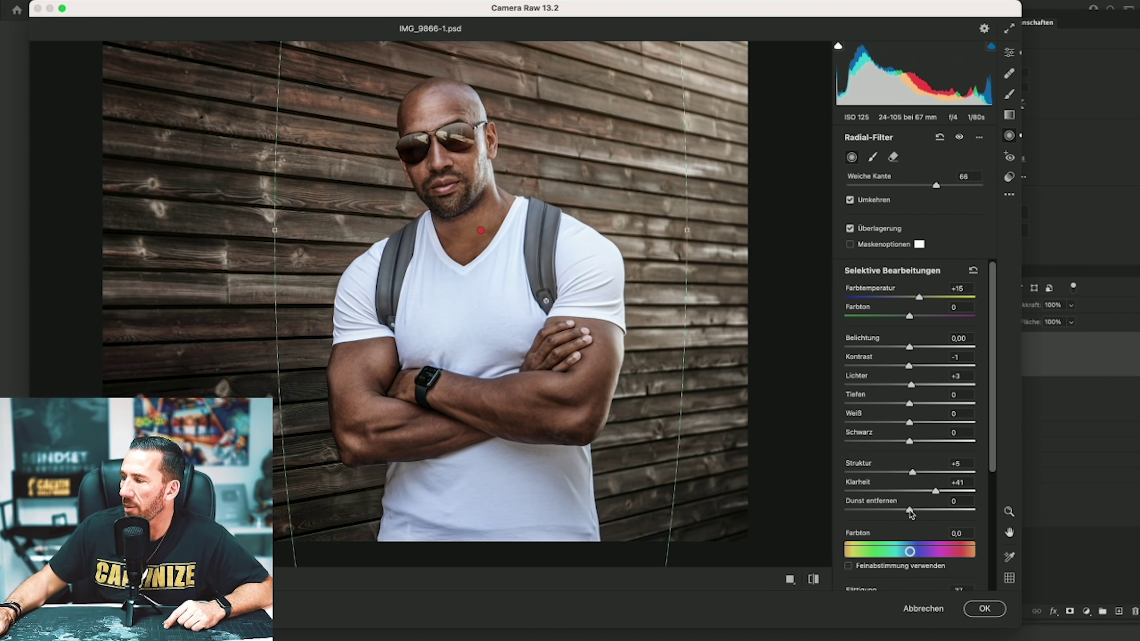
{"action": "left_click_drag", "start_coordinate": [910, 510], "coordinate": [968, 510]}
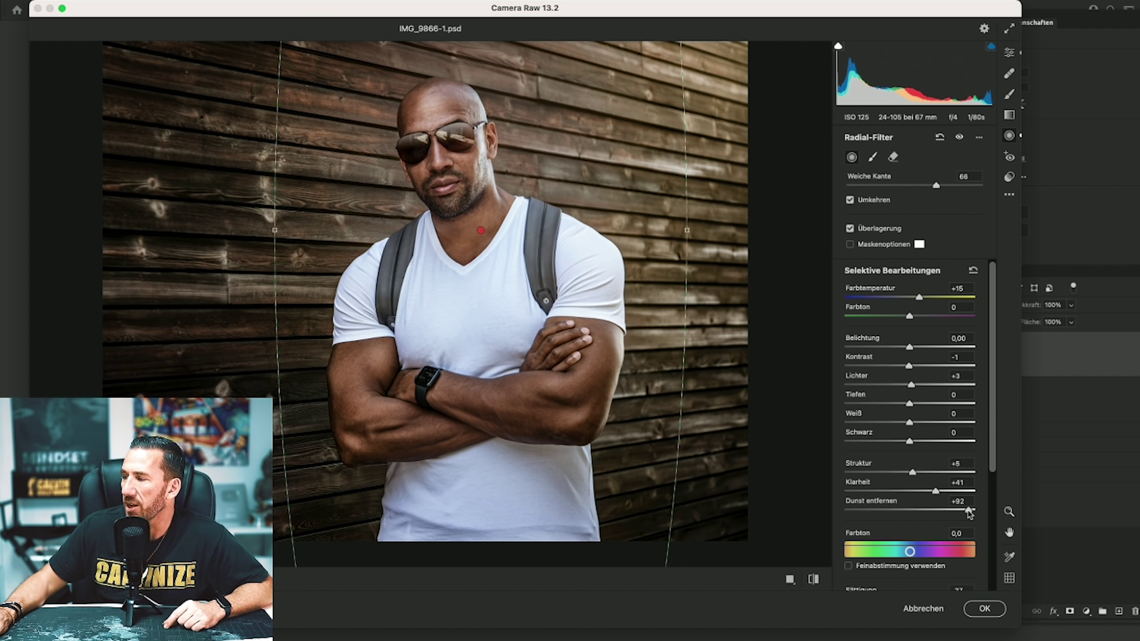
{"action": "left_click_drag", "start_coordinate": [969, 511], "coordinate": [924, 511]}
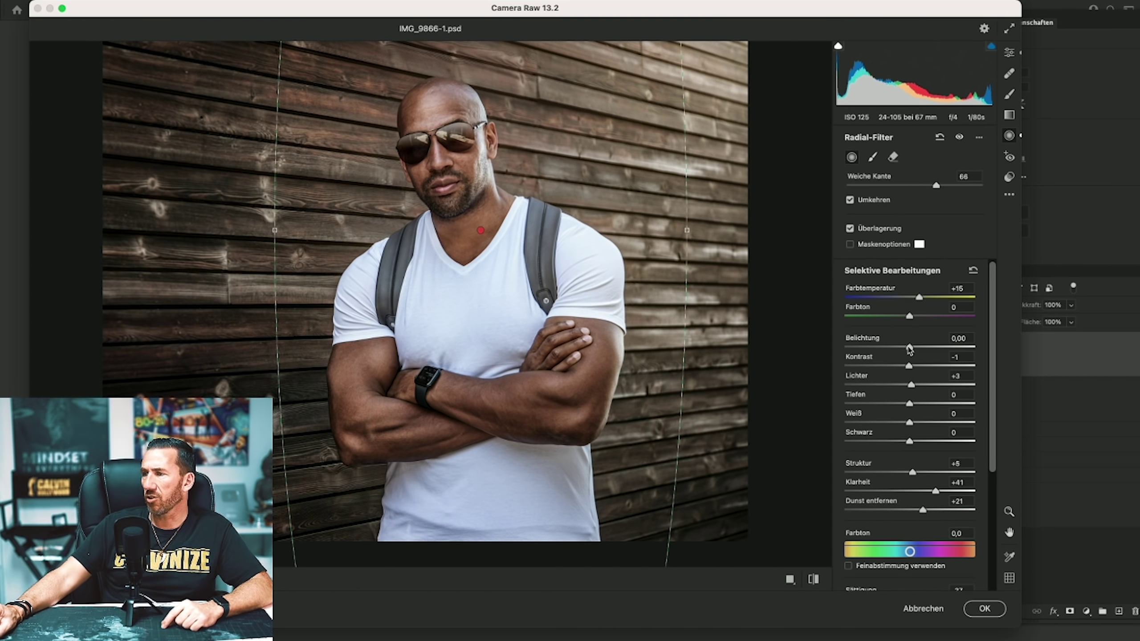
{"action": "left_click_drag", "start_coordinate": [910, 347], "coordinate": [907, 347]}
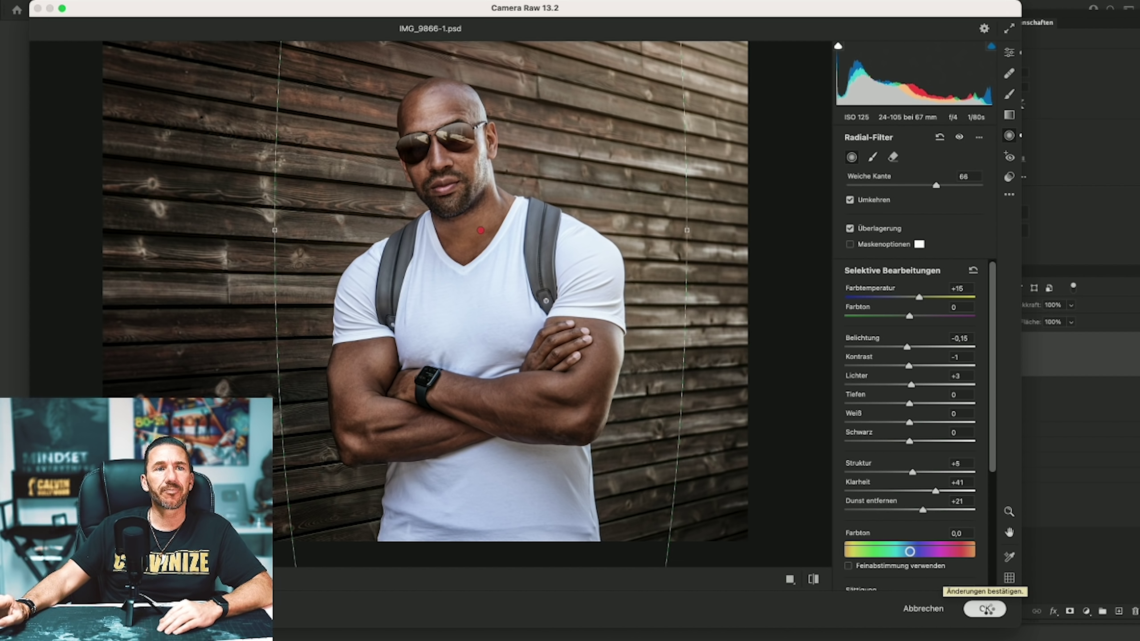
Commit the Camera Raw edits and toggle '2080 Kopie' repeatedly for before/after, leaving it visible.
{"action": "left_click", "coordinate": [985, 609]}
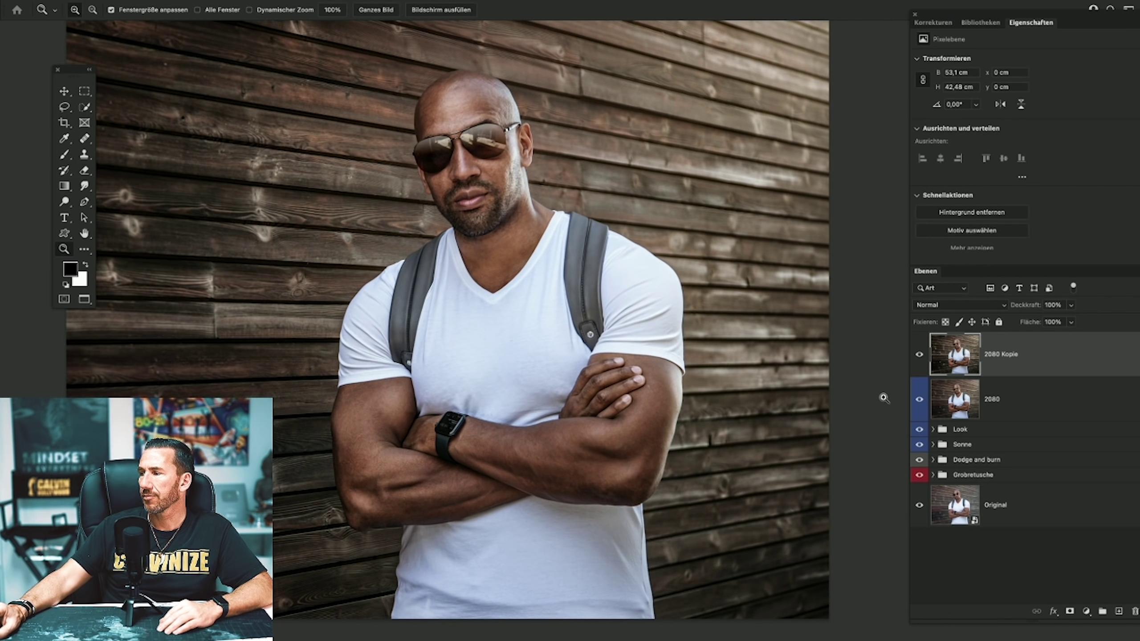
{"action": "left_click", "coordinate": [920, 356]}
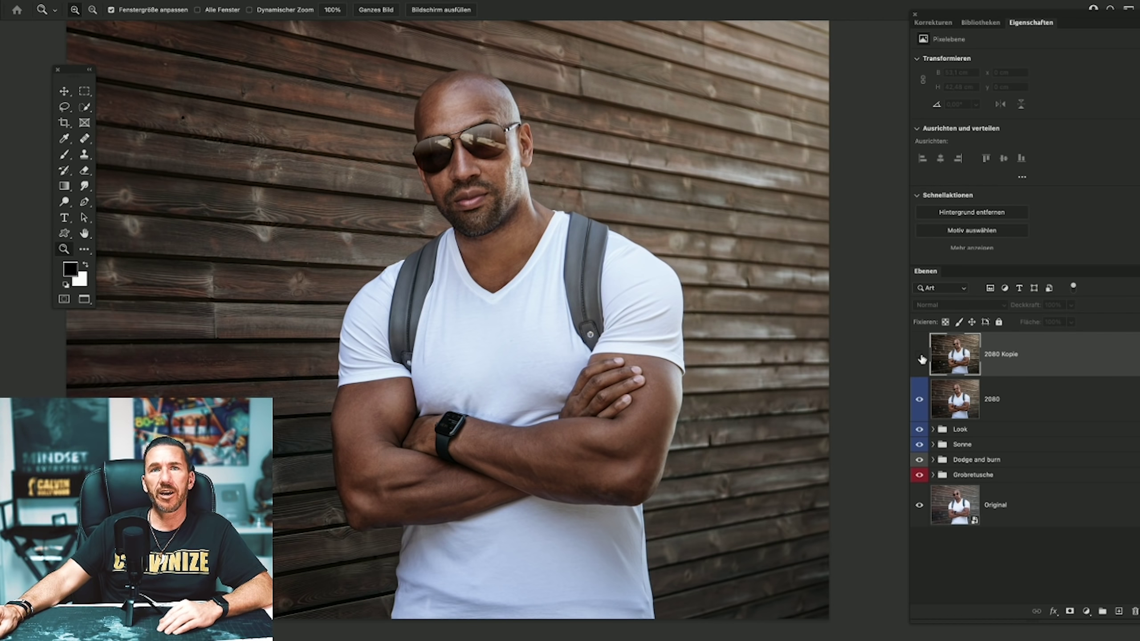
{"action": "left_click", "coordinate": [920, 356]}
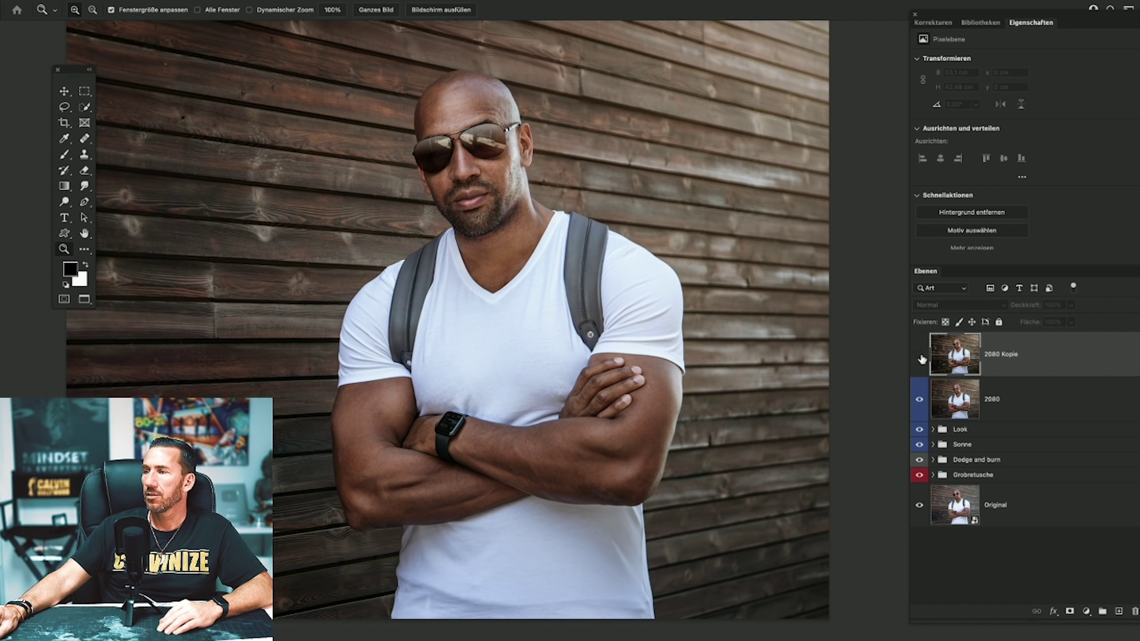
{"action": "left_click", "coordinate": [920, 356]}
{"action": "left_click", "coordinate": [920, 356]}
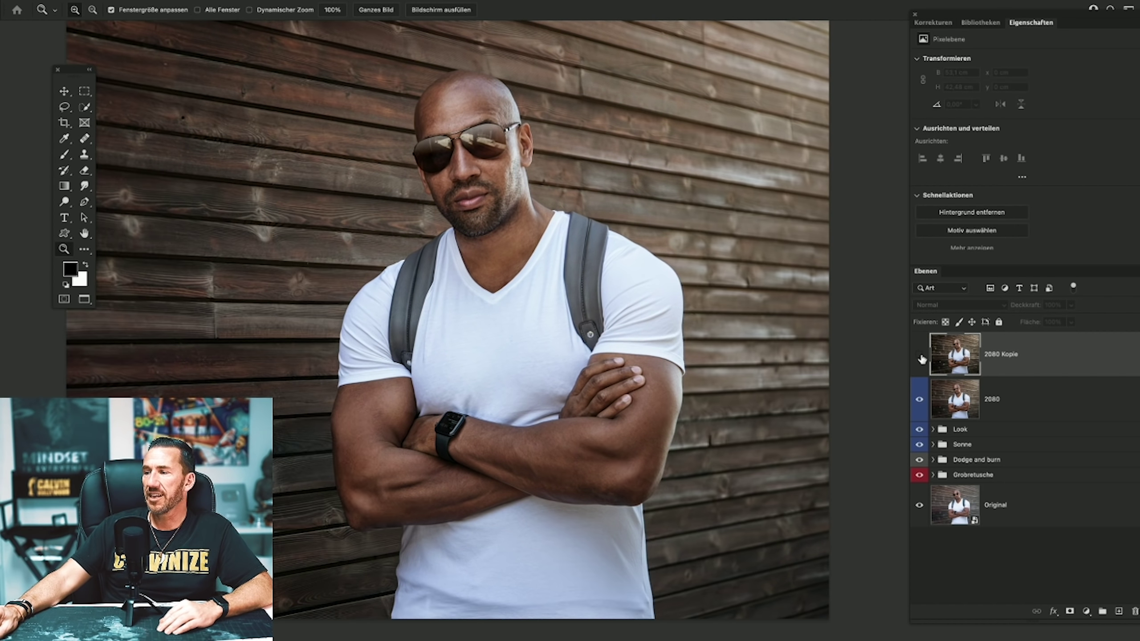
{"action": "left_click", "coordinate": [920, 356]}
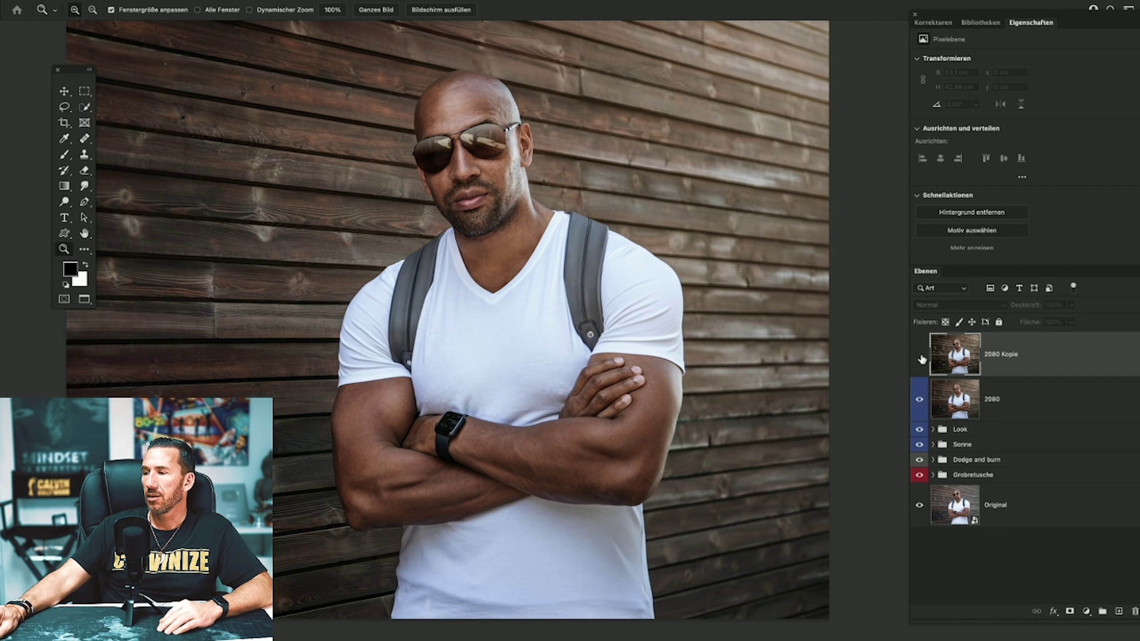
{"action": "left_click", "coordinate": [920, 356]}
{"action": "left_click", "coordinate": [920, 356]}
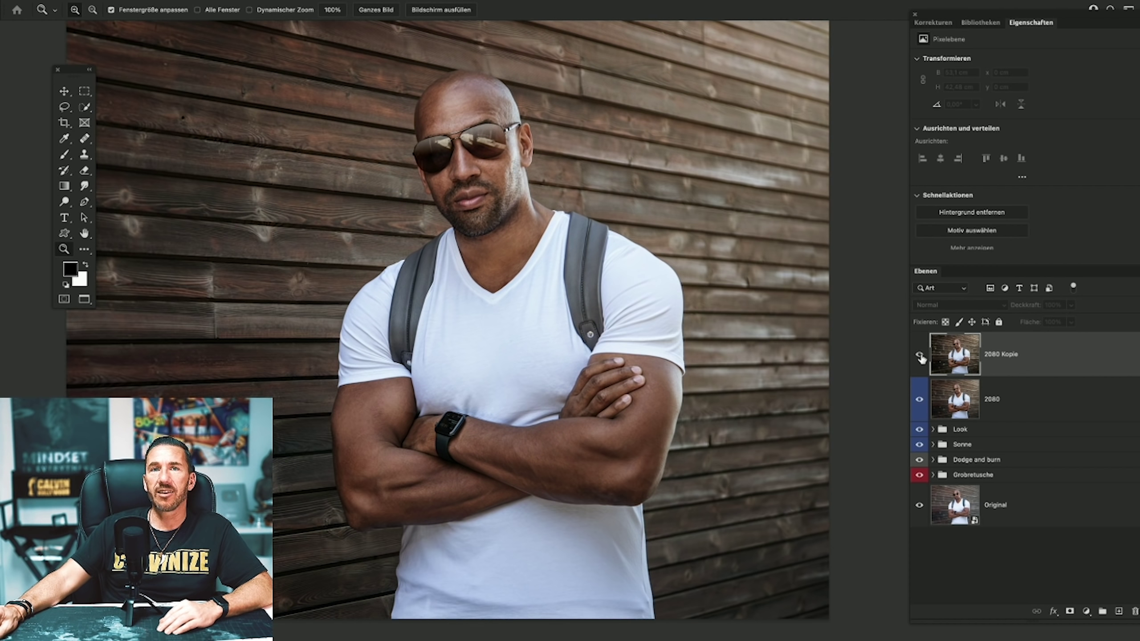
{"action": "left_click", "coordinate": [920, 356]}
{"action": "left_click", "coordinate": [920, 356]}
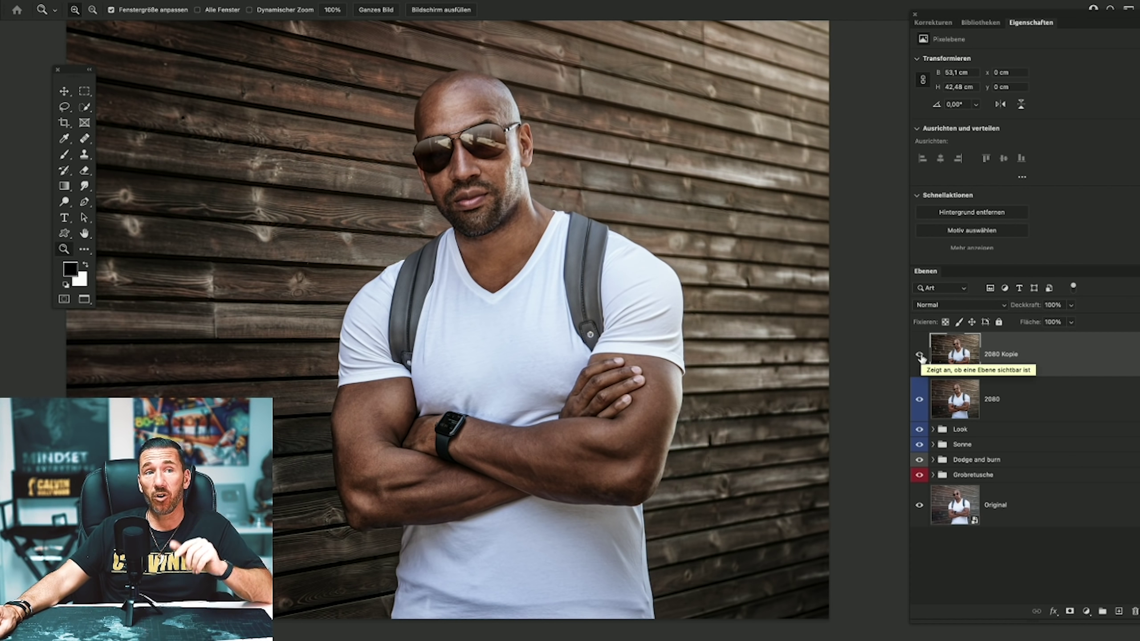
{"action": "left_click", "coordinate": [920, 356]}
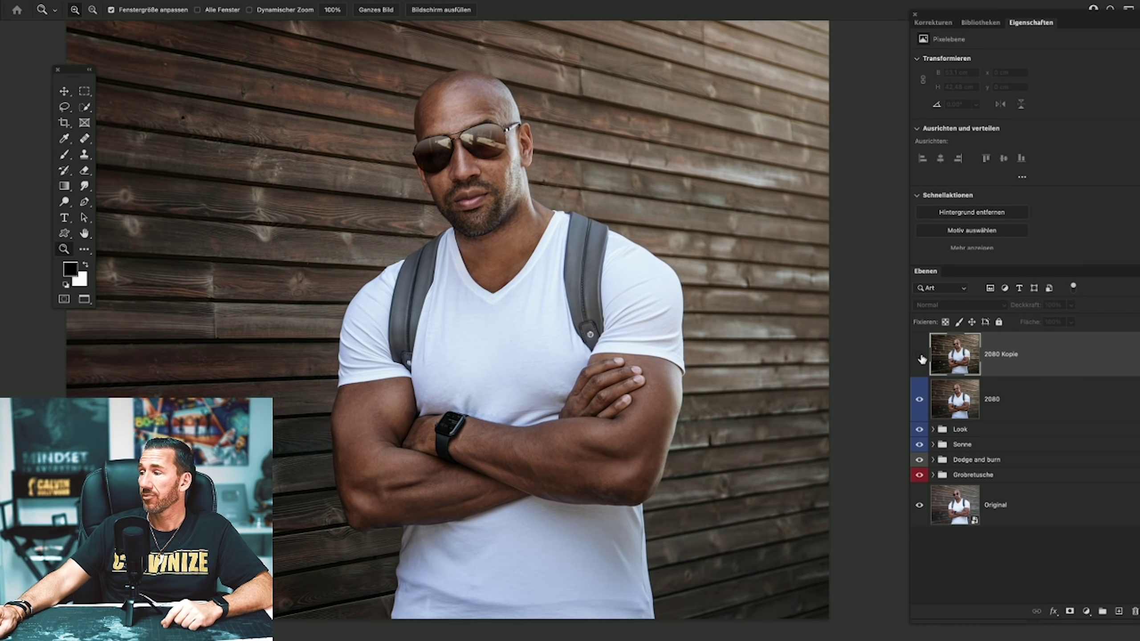
{"action": "left_click", "coordinate": [921, 355]}
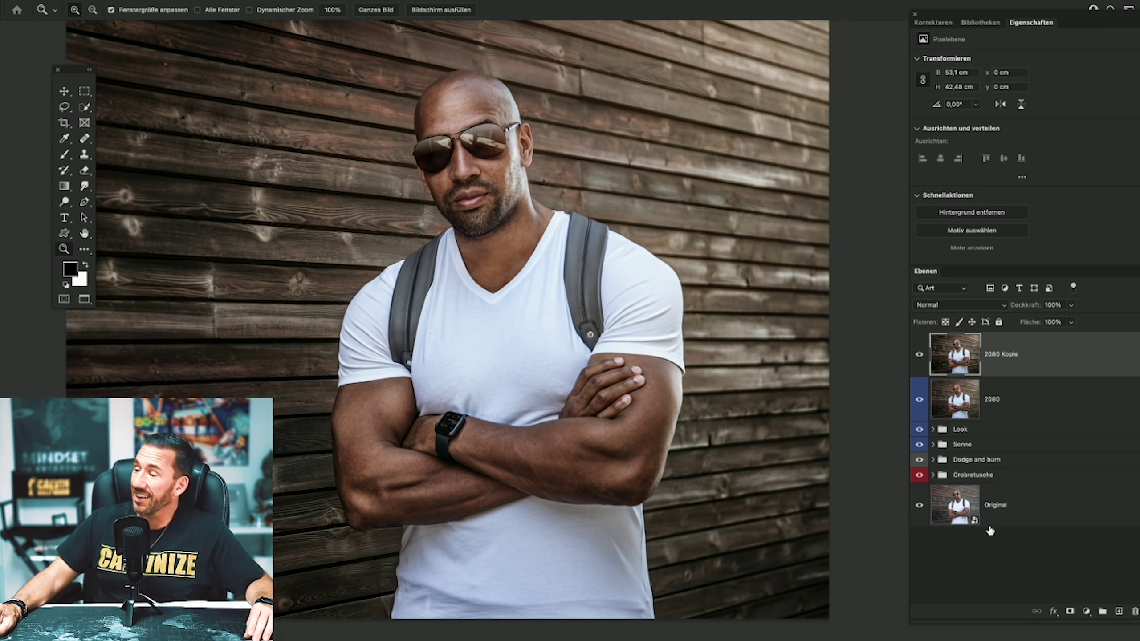
Compare the Original layer and the Look group's grade against the full edit.
{"action": "left_click", "coordinate": [920, 505], "text": "alt"}
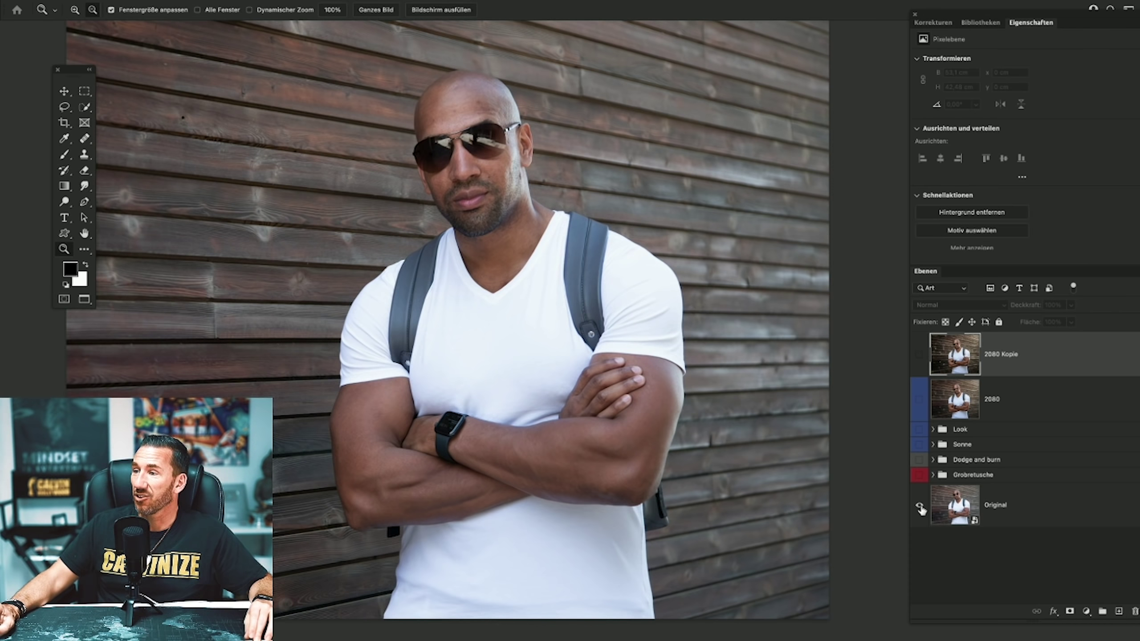
{"action": "left_click", "coordinate": [919, 505], "text": "alt"}
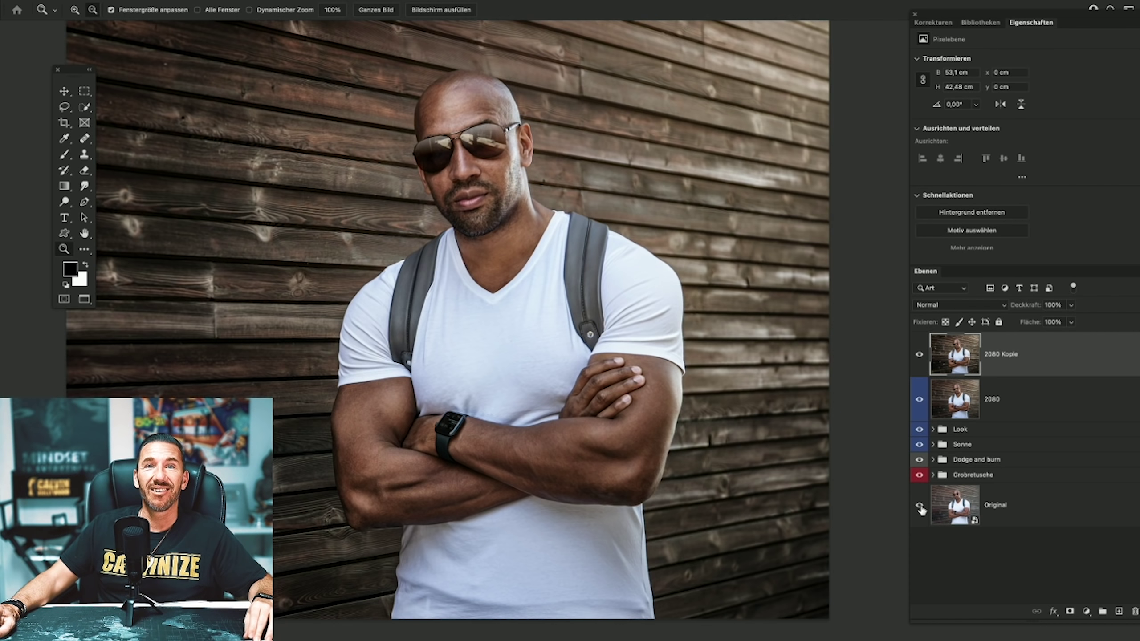
{"action": "left_click", "coordinate": [919, 505], "text": "alt"}
{"action": "left_click", "coordinate": [919, 505], "text": "alt"}
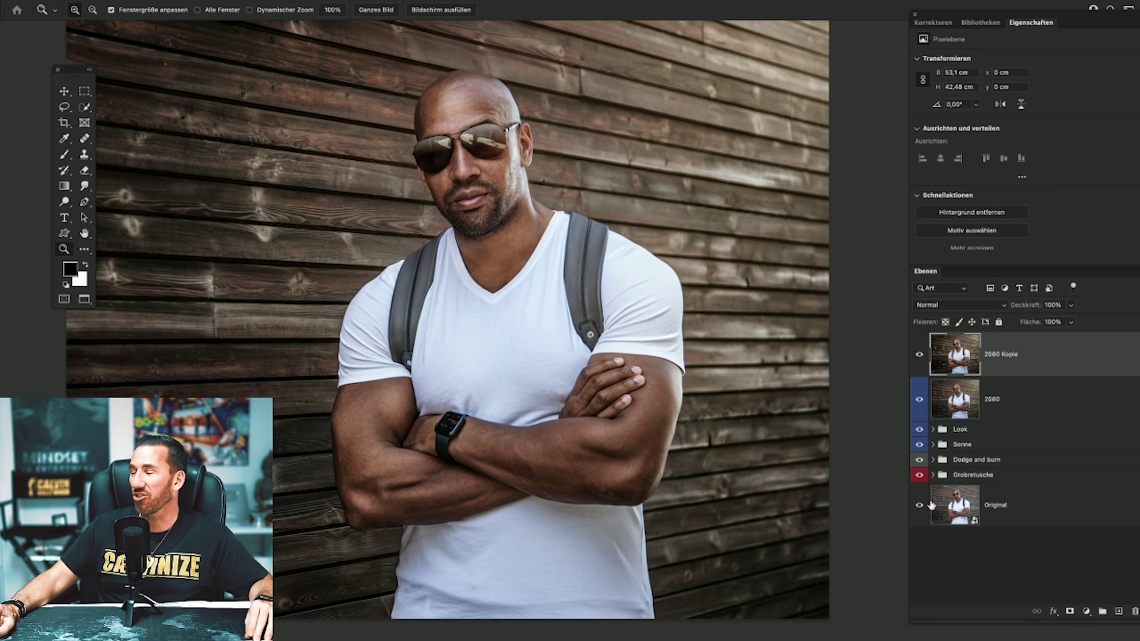
{"action": "left_click_drag", "start_coordinate": [919, 354], "coordinate": [921, 431]}
{"action": "left_click", "coordinate": [920, 430]}
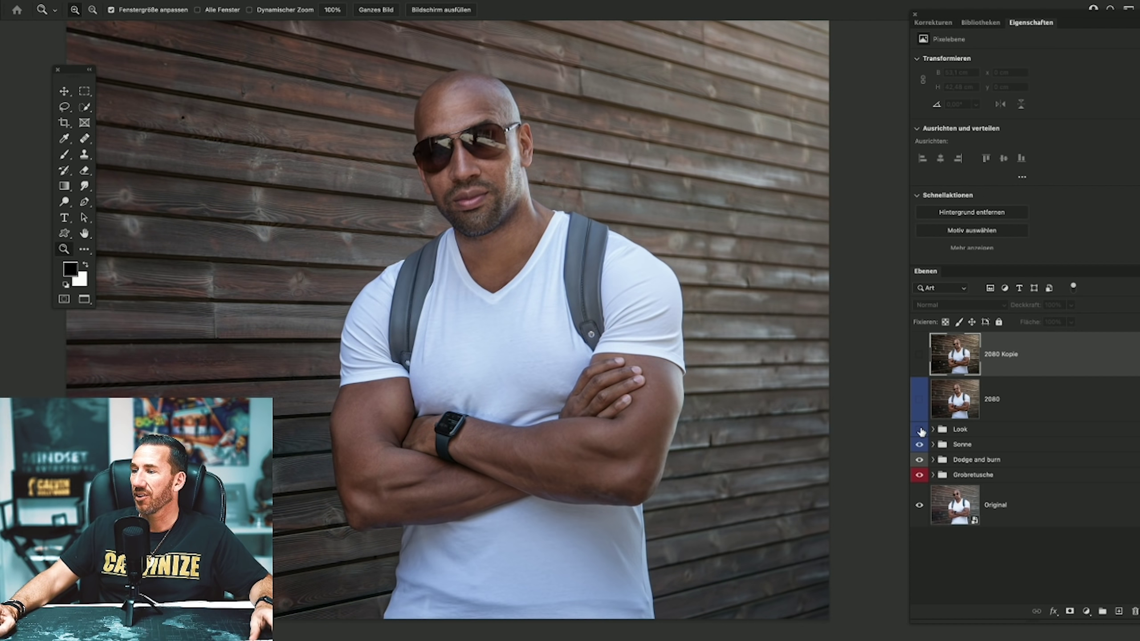
{"action": "left_click", "coordinate": [920, 431]}
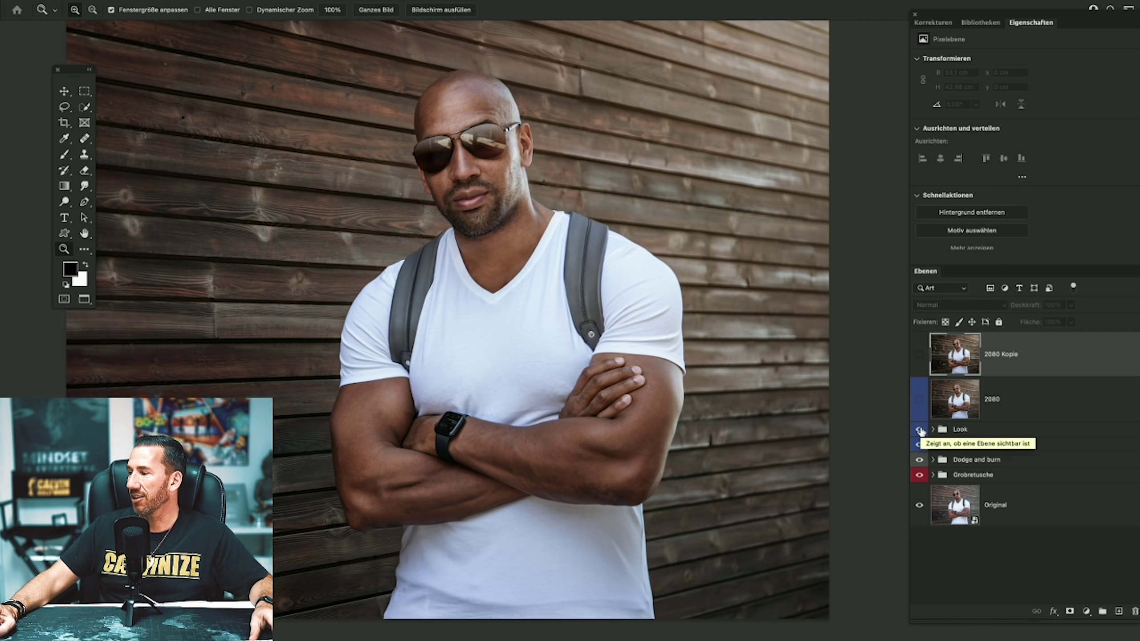
Re-show '2080' and '2080 Kopie', compare, then make and delete a trial duplicate.
{"action": "left_click", "coordinate": [920, 399]}
{"action": "left_click", "coordinate": [920, 356]}
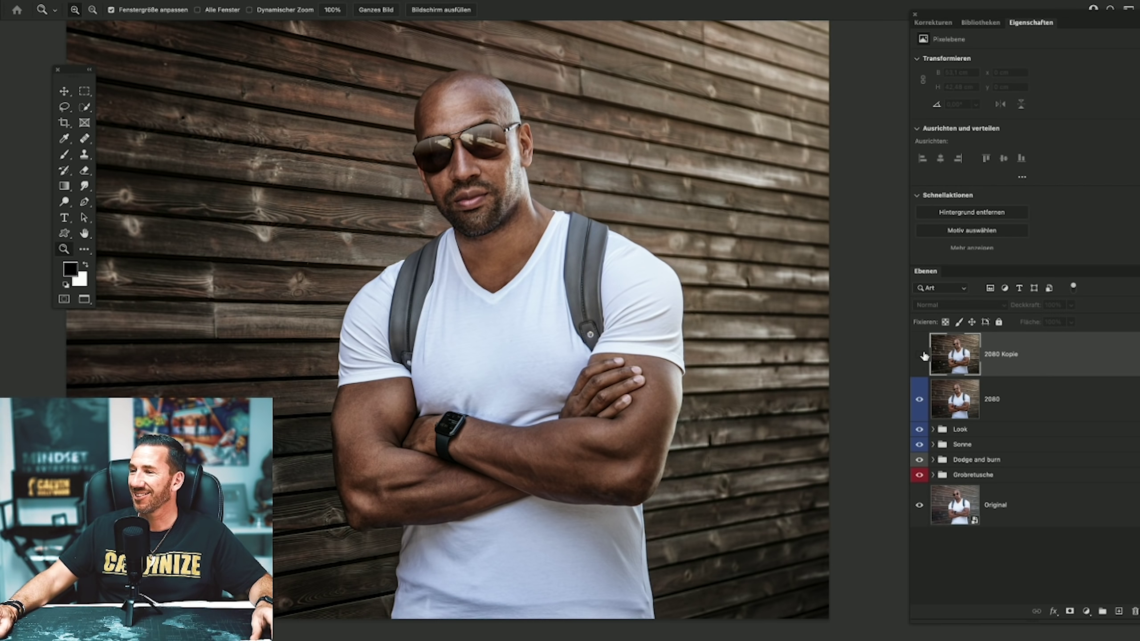
{"action": "left_click", "coordinate": [920, 355]}
{"action": "left_click", "coordinate": [920, 355]}
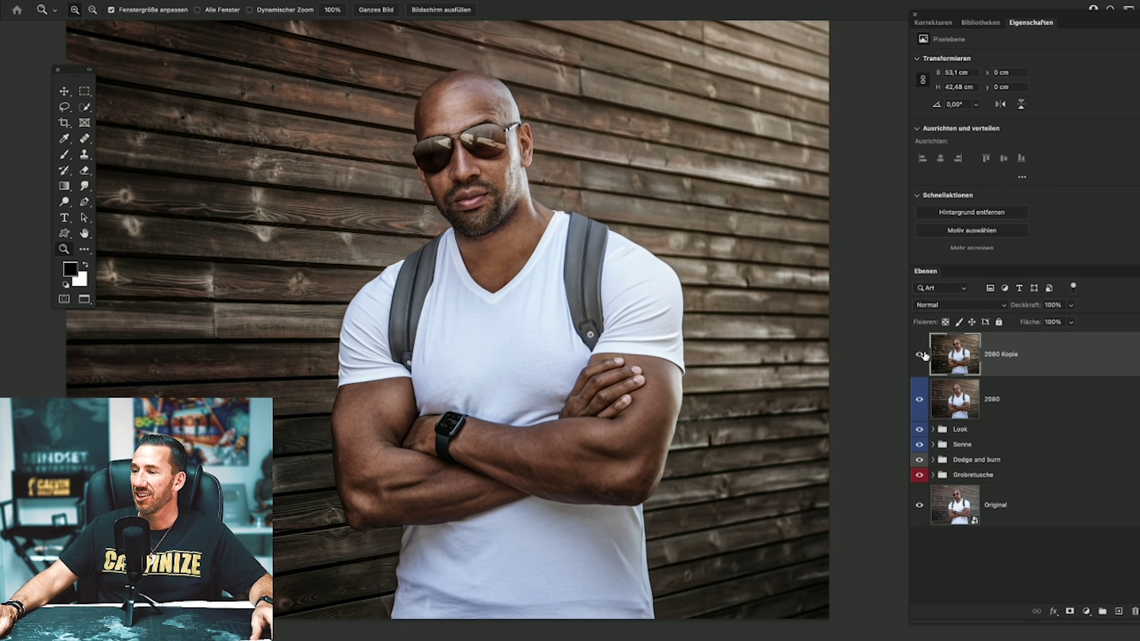
{"action": "key", "text": "ctrl+j"}
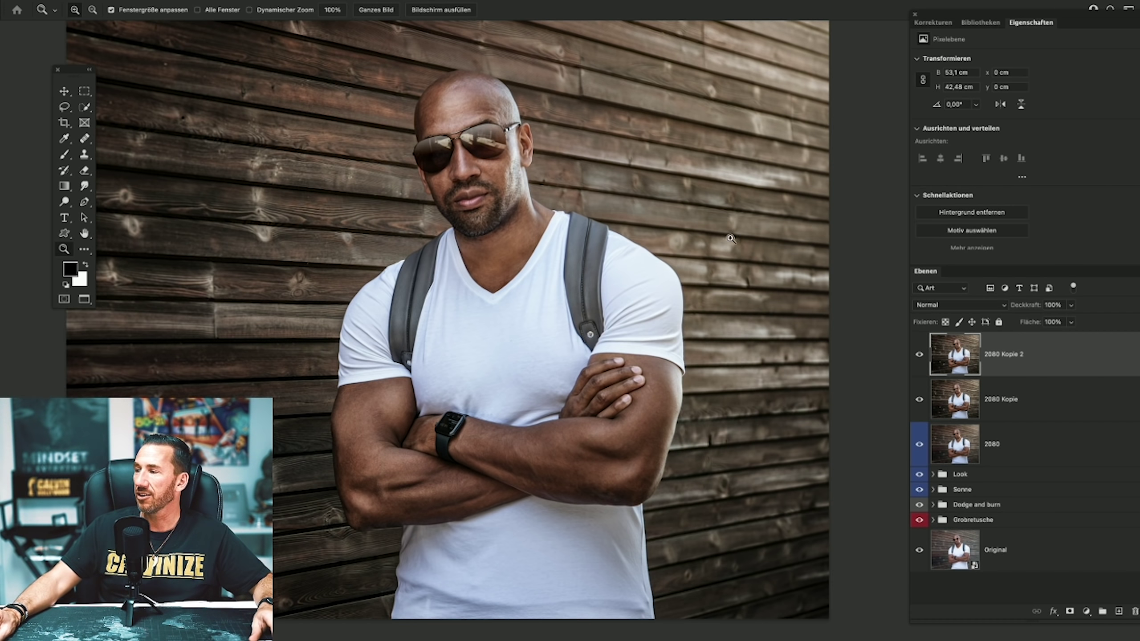
{"action": "left_click", "coordinate": [919, 355]}
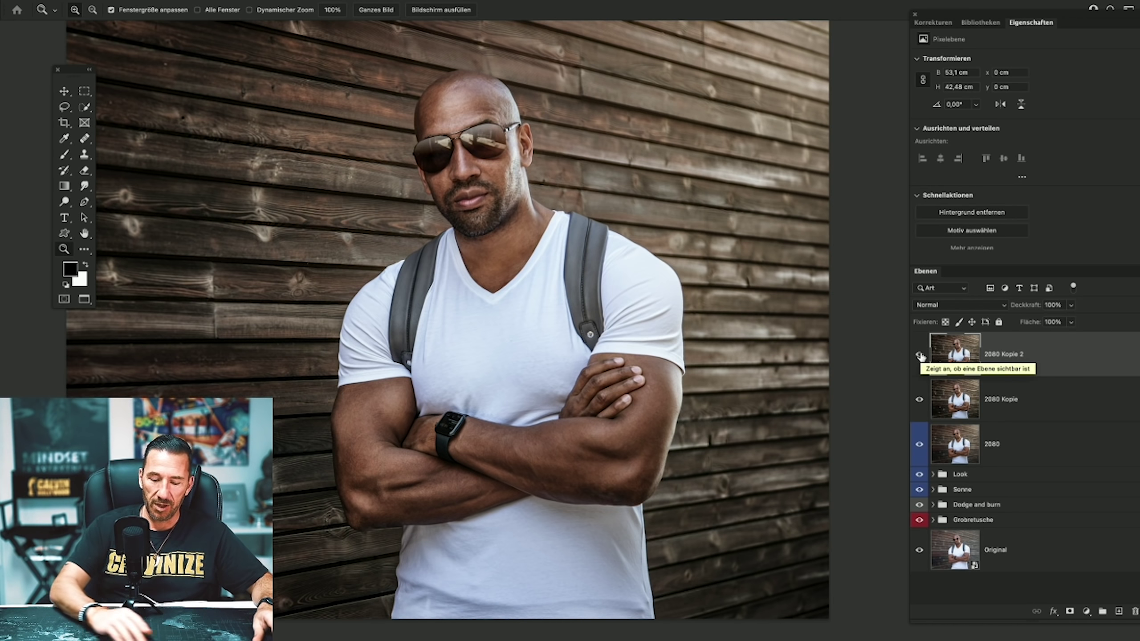
{"action": "key", "text": "Delete"}
Toggle '2080 Kopie' again to compare, duplicate it as '2080 Kopie 2' and open the Filter menu.
{"action": "left_click", "coordinate": [920, 355]}
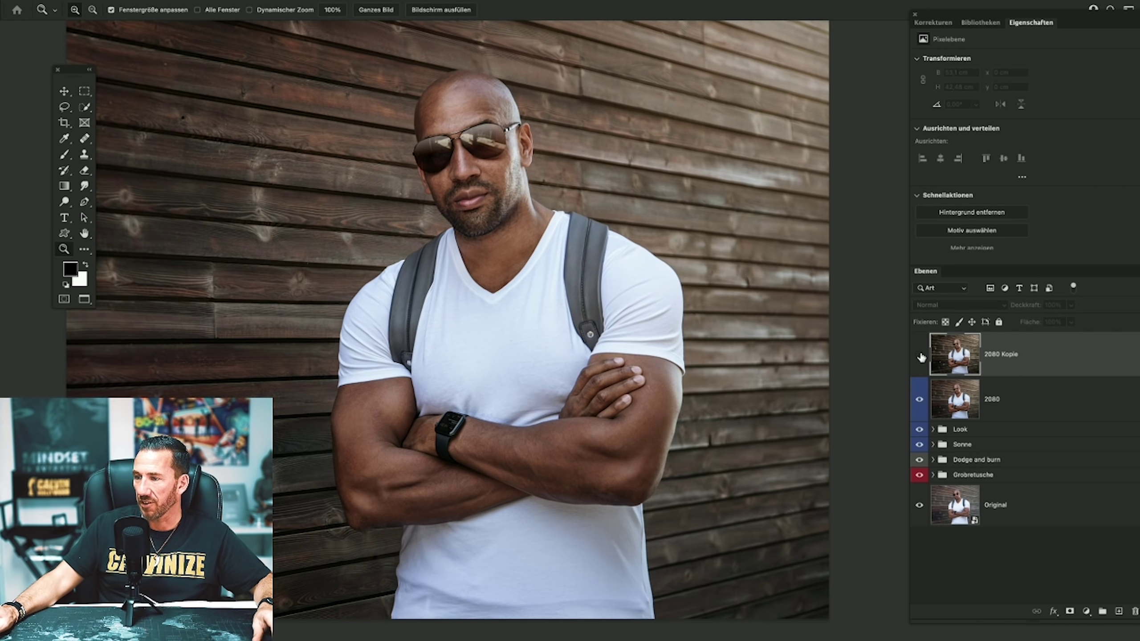
{"action": "left_click", "coordinate": [919, 355]}
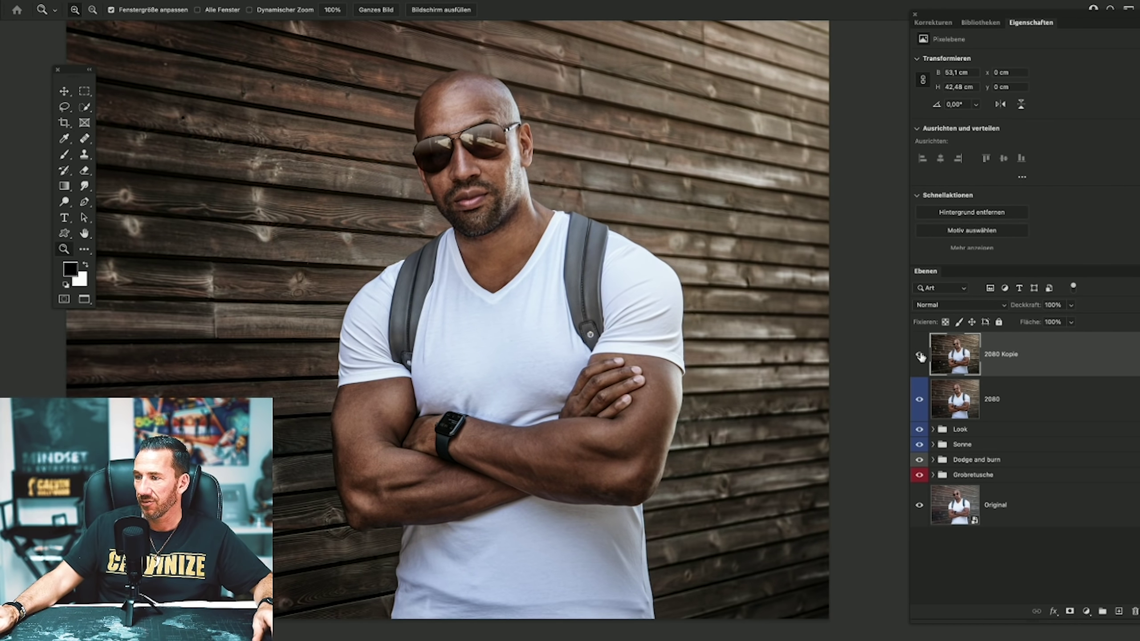
{"action": "left_click", "coordinate": [919, 355]}
{"action": "left_click", "coordinate": [920, 355]}
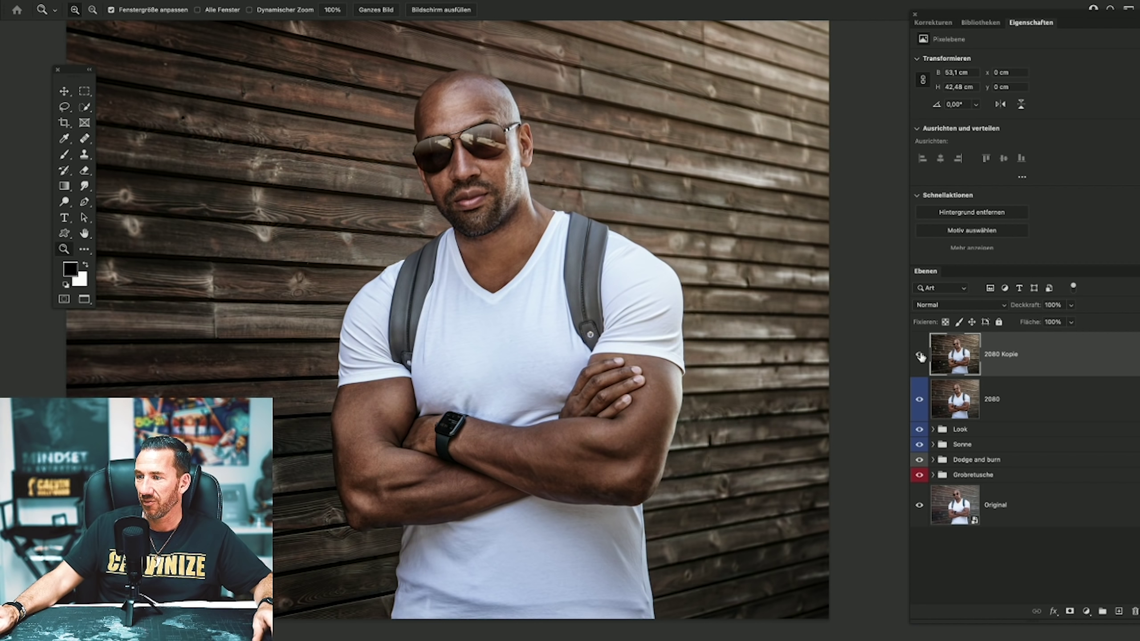
{"action": "left_click", "coordinate": [919, 355]}
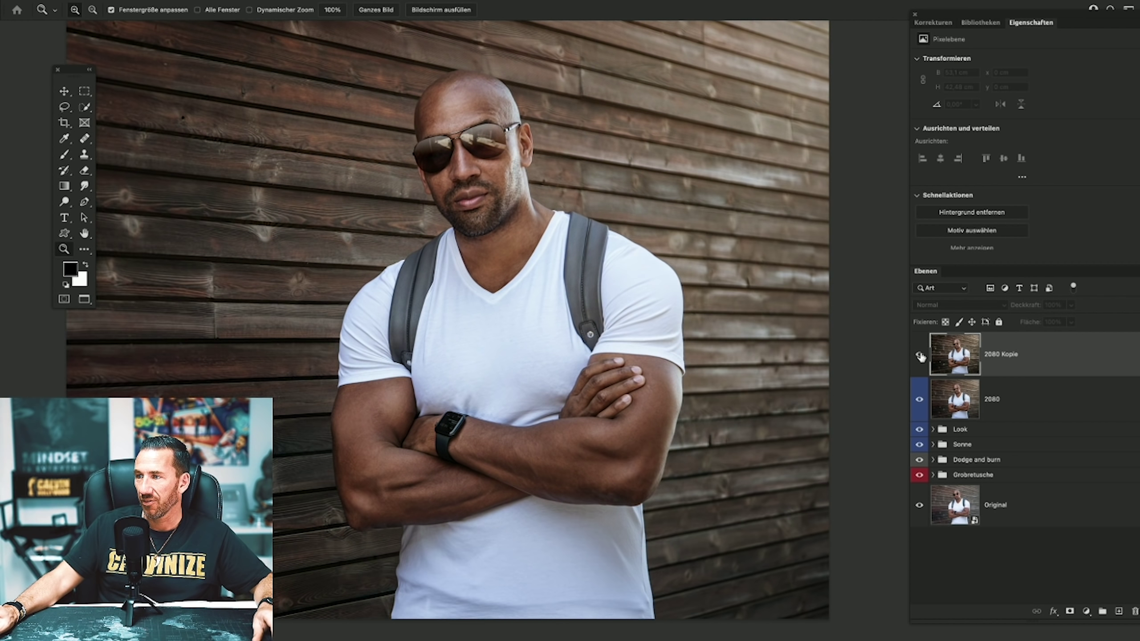
{"action": "left_click", "coordinate": [920, 355]}
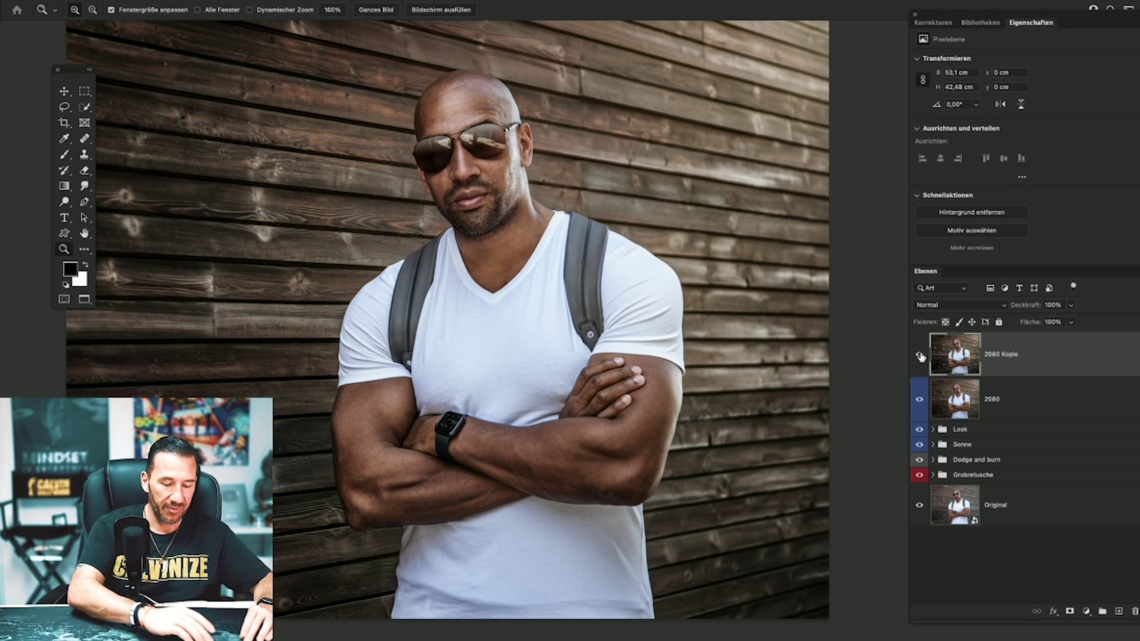
{"action": "key", "text": "ctrl+j"}
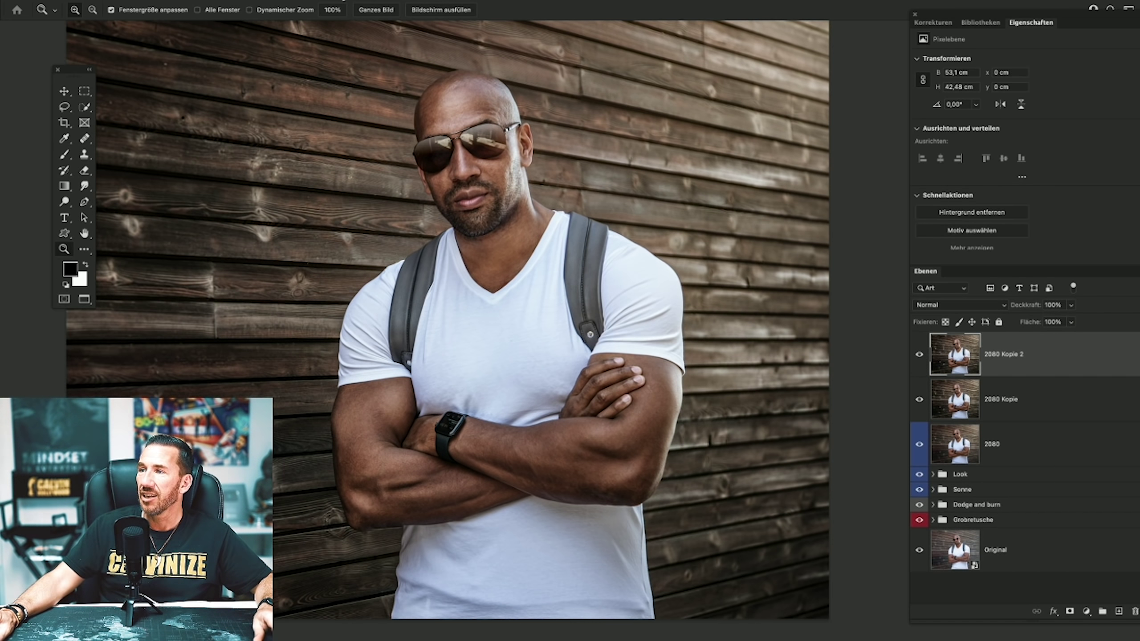
{"action": "left_click", "coordinate": [323, 1]}
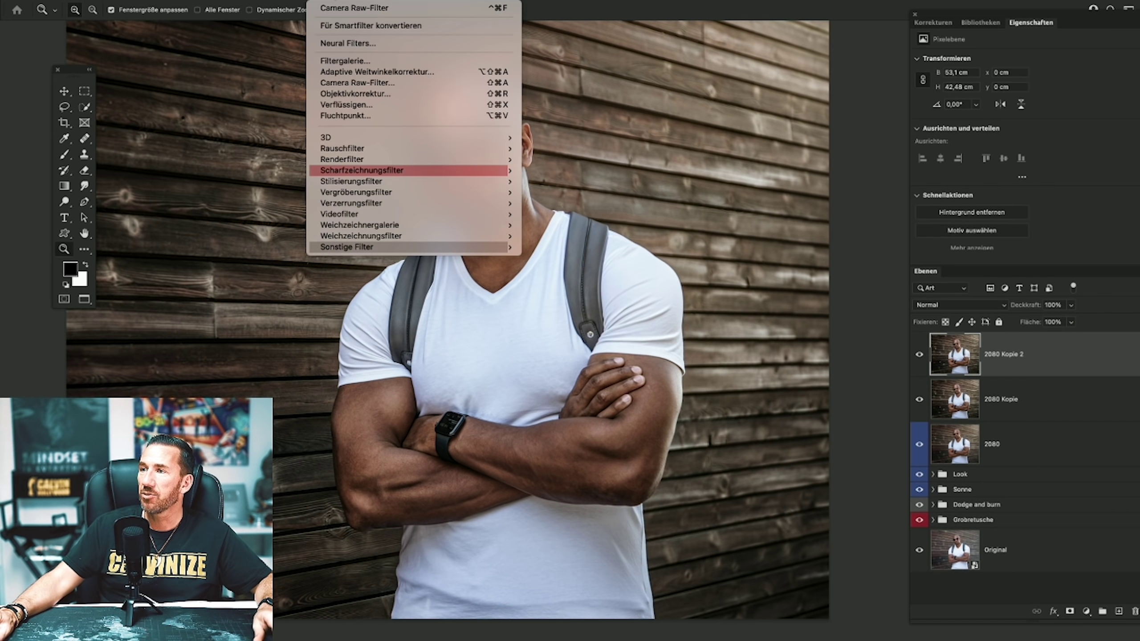
Open Camera Raw on '2080 Kopie 2' and zoom closely into the face, sunglasses, mouth and beard.
{"action": "left_click", "coordinate": [373, 82]}
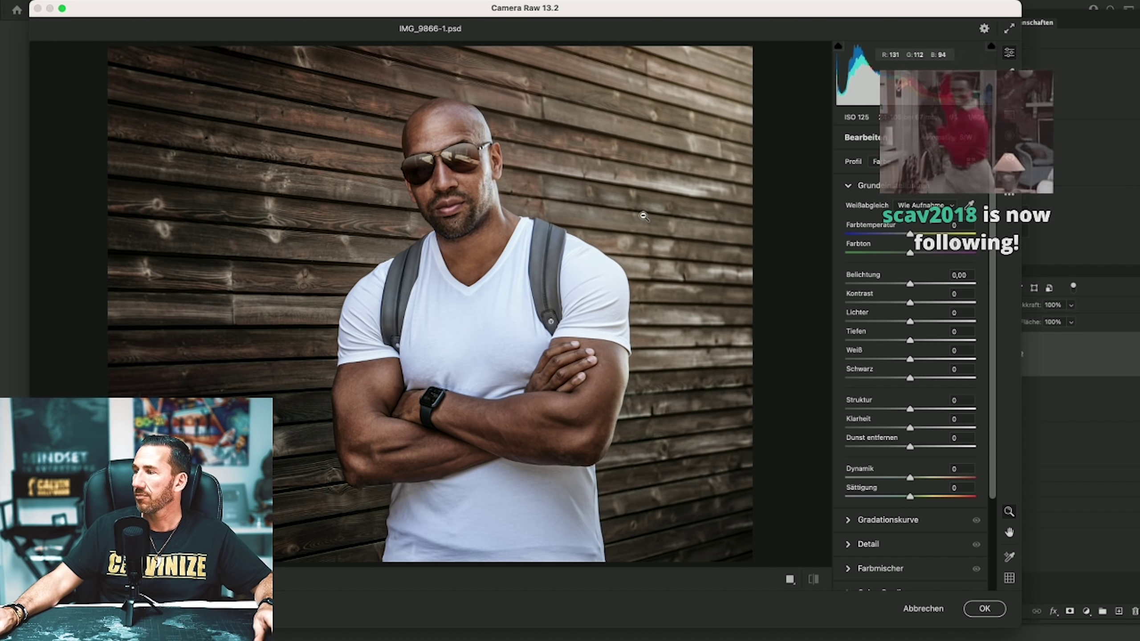
{"action": "left_click", "coordinate": [454, 202]}
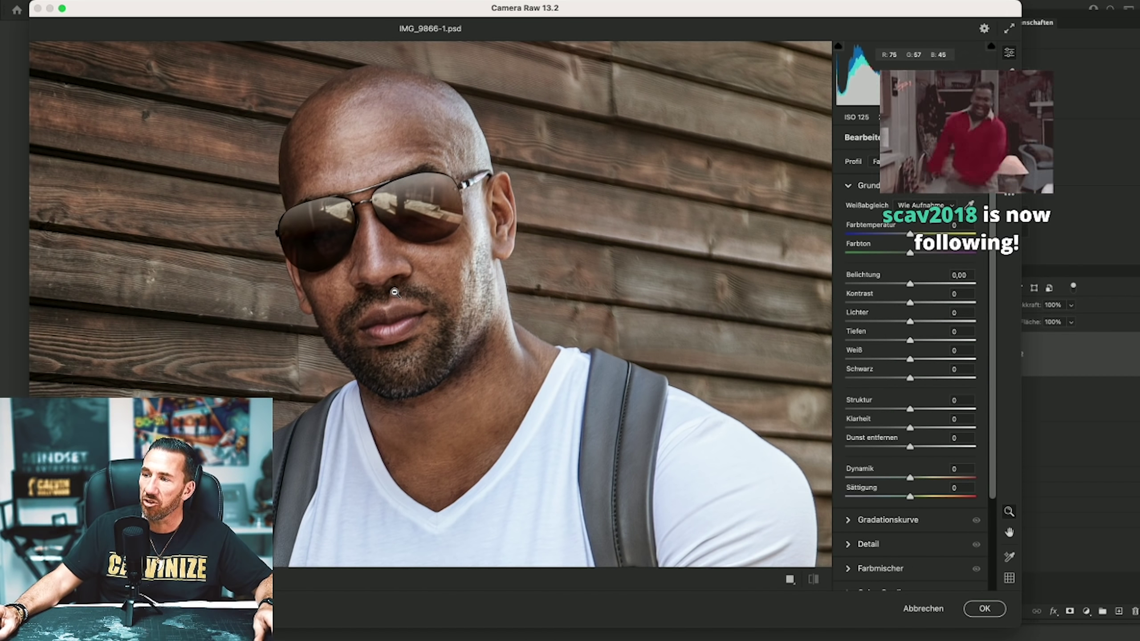
{"action": "left_click", "coordinate": [437, 295], "text": "alt"}
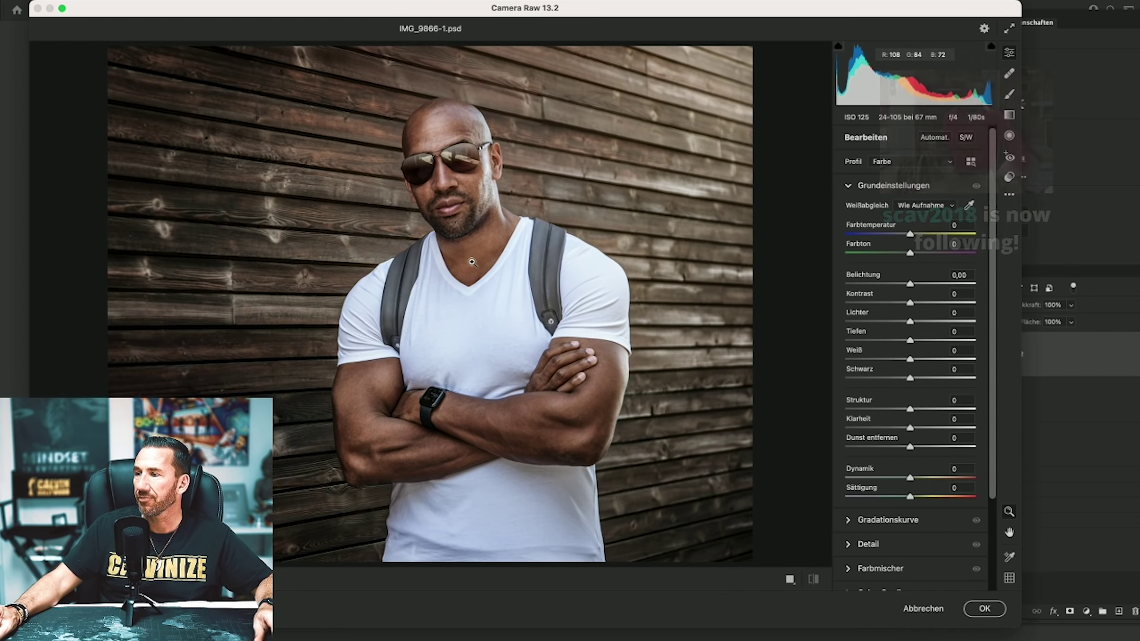
{"action": "left_click", "coordinate": [453, 193]}
{"action": "left_click", "coordinate": [427, 258]}
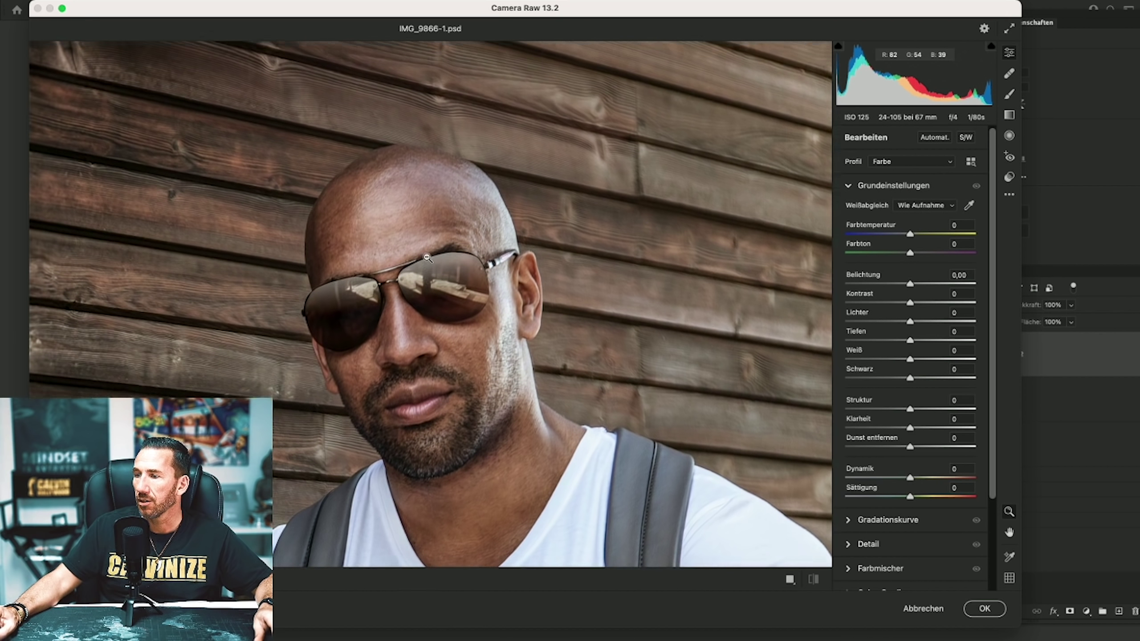
{"action": "scroll", "coordinate": [427, 257], "scroll_direction": "down", "scroll_amount": 3}
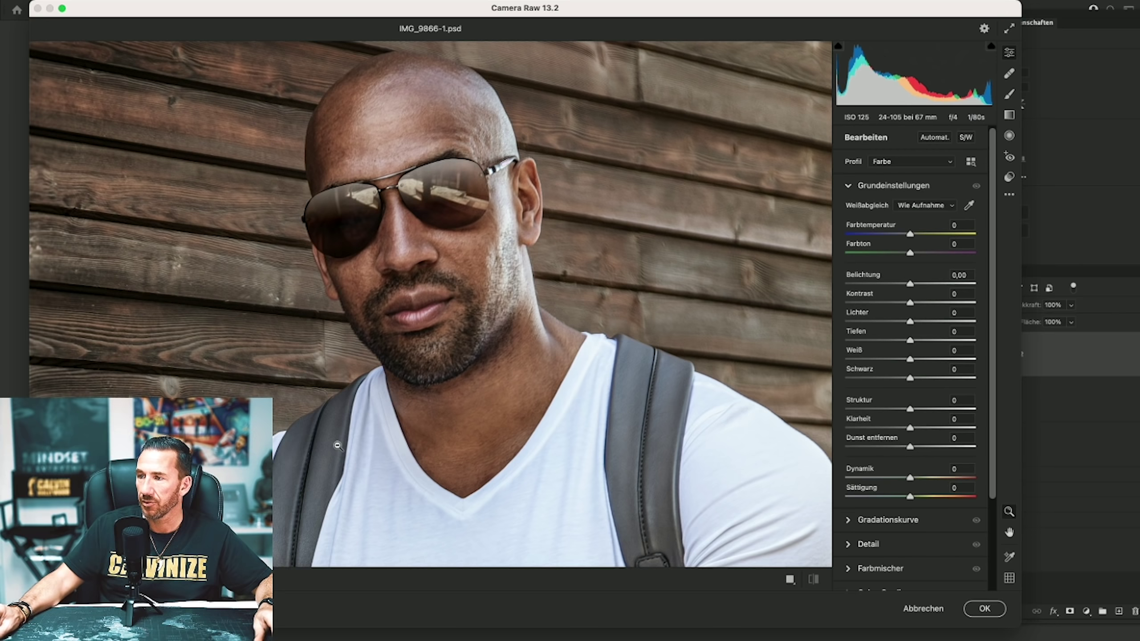
{"action": "key", "text": "super+plus"}
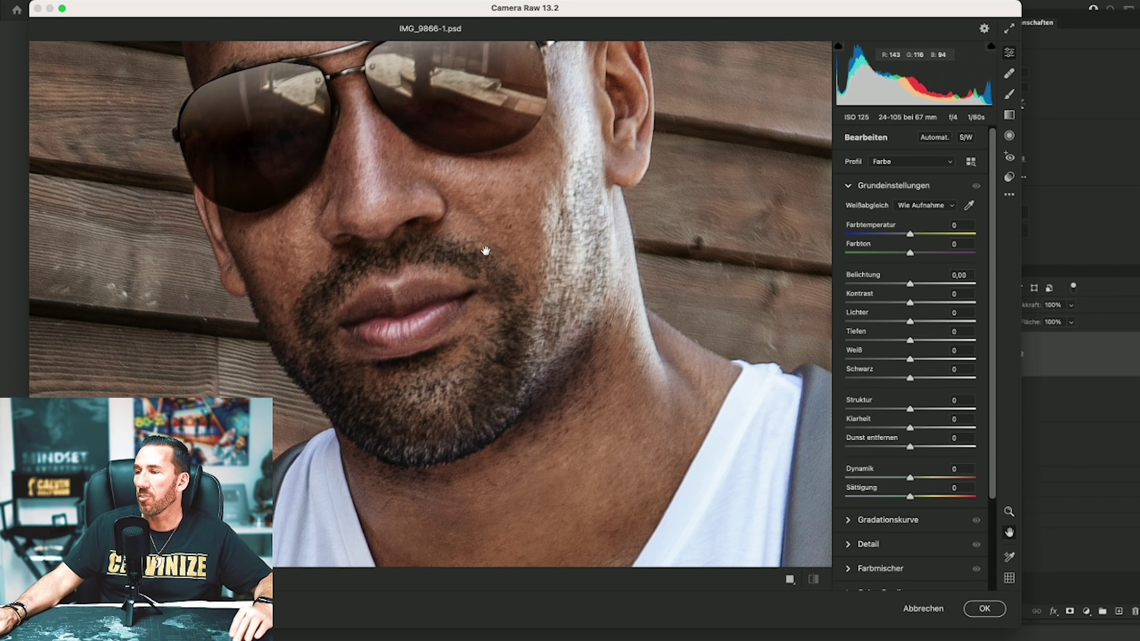
{"action": "scroll", "coordinate": [475, 270], "scroll_direction": "up", "scroll_amount": 2}
{"action": "scroll", "coordinate": [449, 327], "scroll_direction": "up", "scroll_amount": 2}
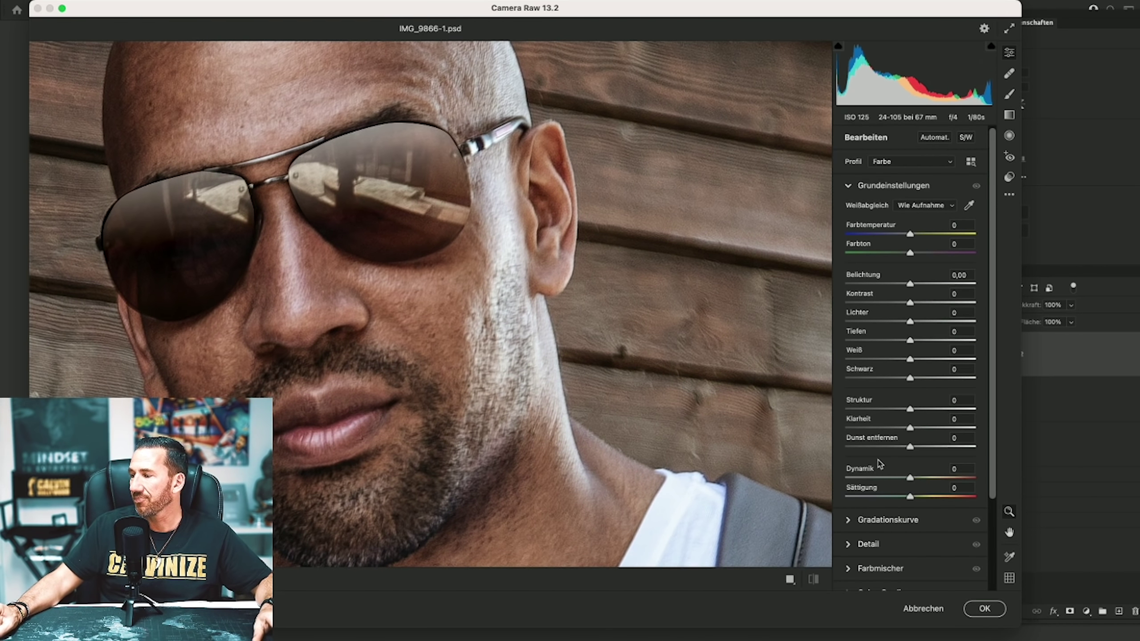
{"action": "scroll", "coordinate": [879, 462], "scroll_direction": "down", "scroll_amount": 5}
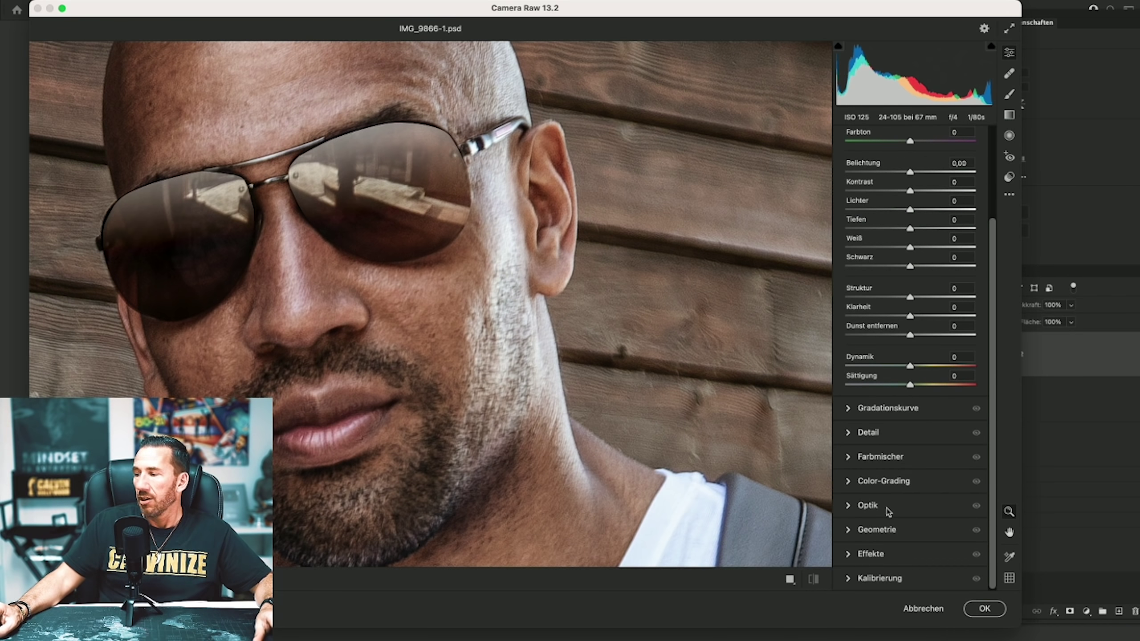
Expand Effekte and set grain to Körnung 31, Größe 44, Unregelmäßigkeit 64.
{"action": "left_click", "coordinate": [848, 555]}
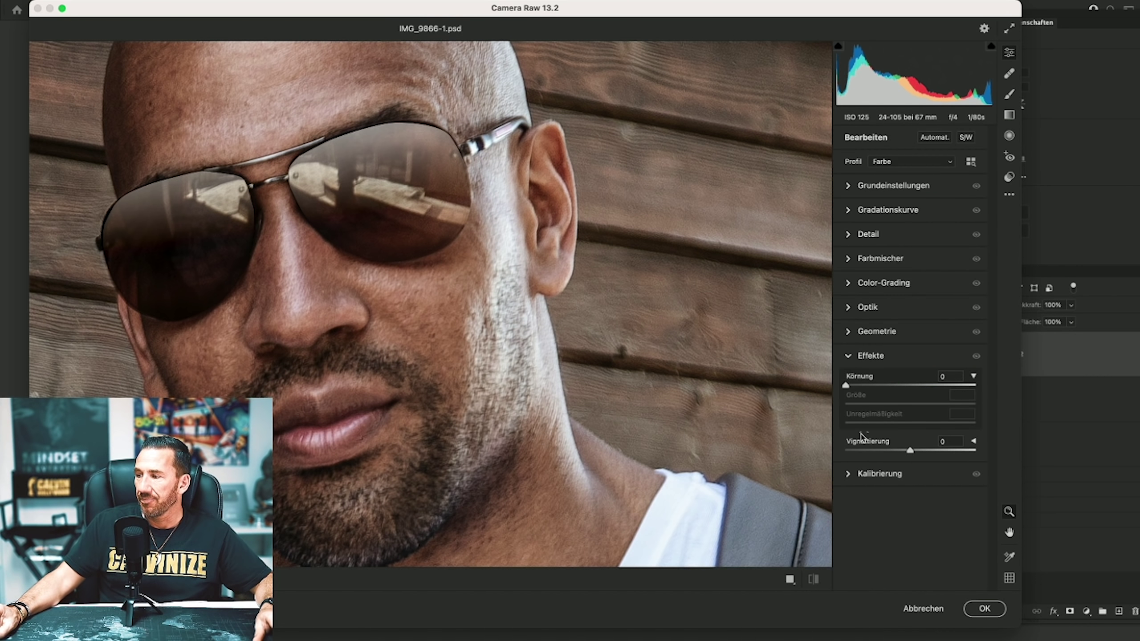
{"action": "left_click_drag", "start_coordinate": [883, 386], "coordinate": [890, 385]}
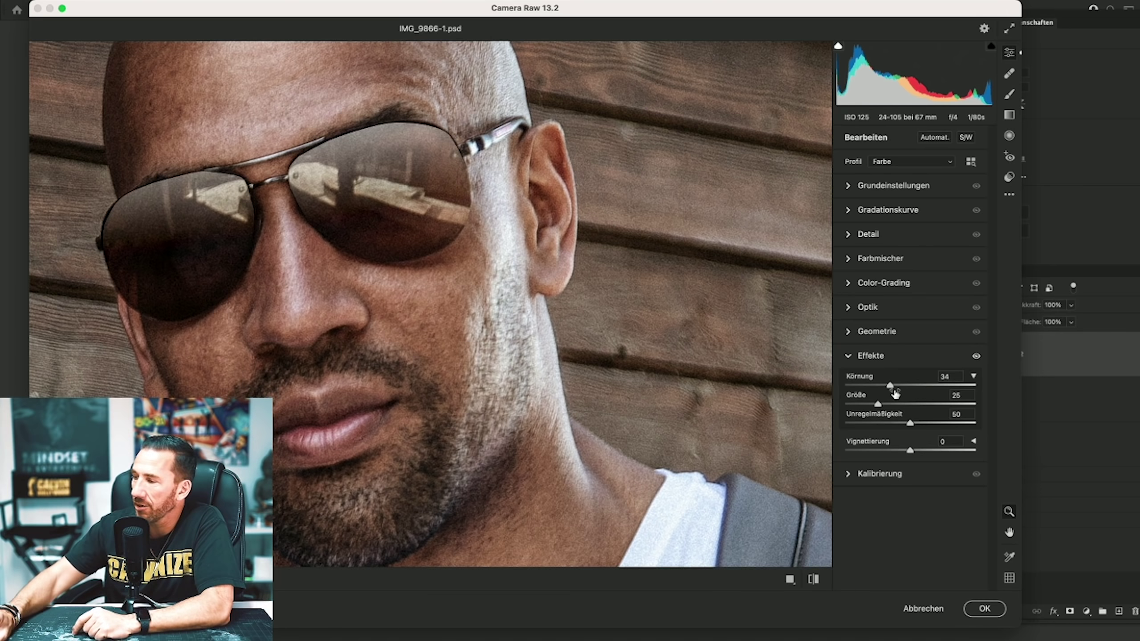
{"action": "left_click", "coordinate": [906, 405]}
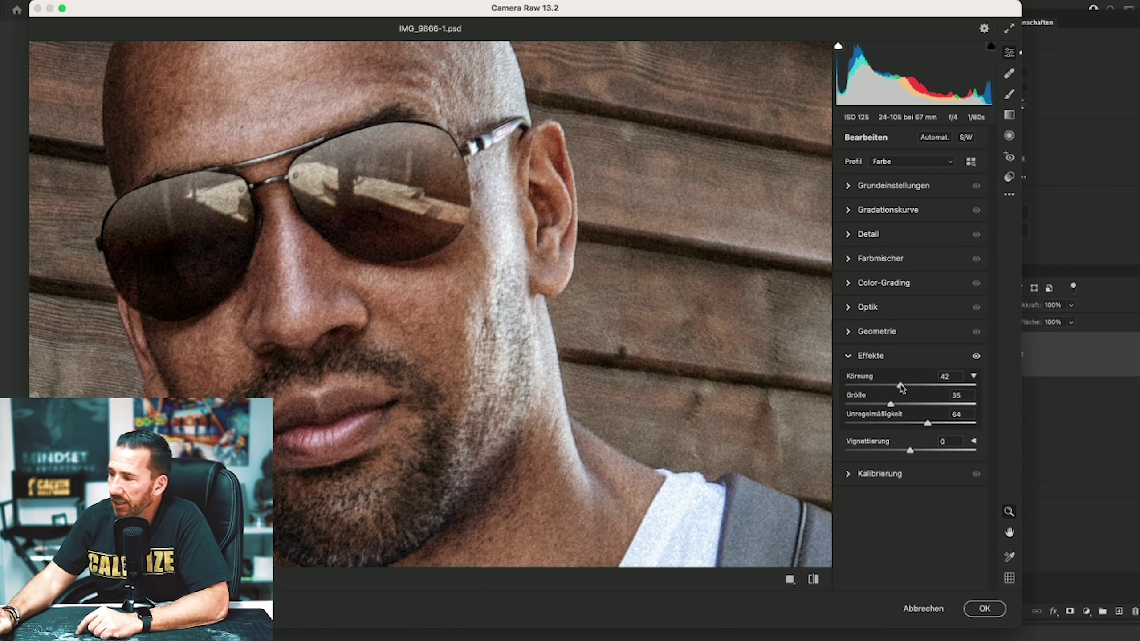
{"action": "mouse_move", "coordinate": [859, 405]}
{"action": "left_mouse_down"}
{"action": "mouse_move", "coordinate": [825, 409]}
{"action": "mouse_move", "coordinate": [966, 409]}
{"action": "left_mouse_up"}
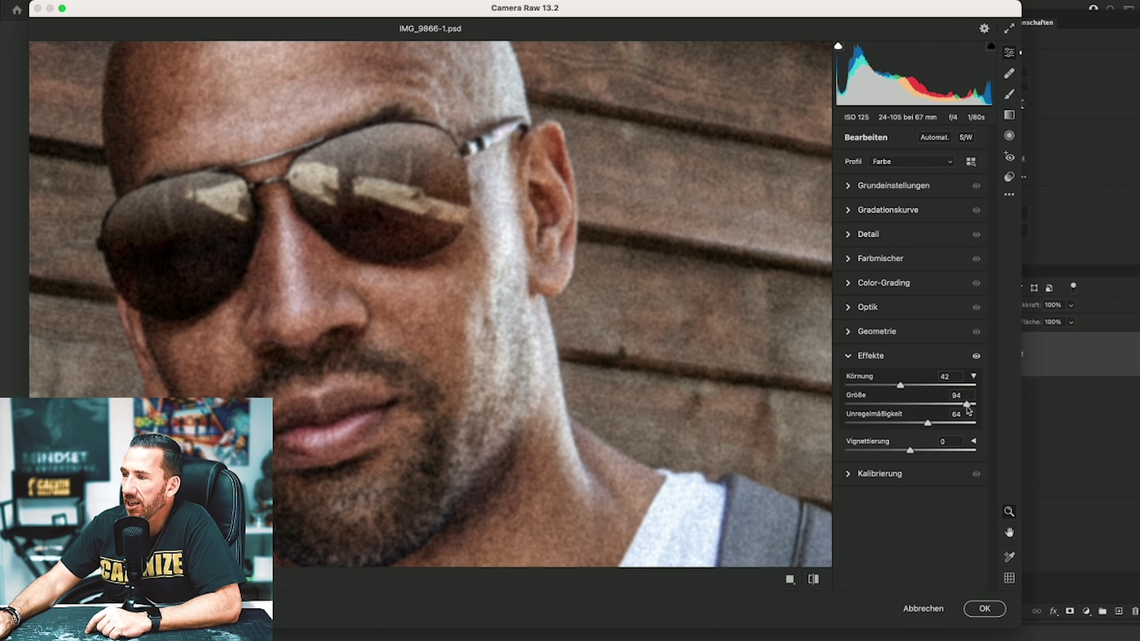
{"action": "mouse_move", "coordinate": [968, 409]}
{"action": "left_mouse_down"}
{"action": "mouse_move", "coordinate": [848, 409]}
{"action": "mouse_move", "coordinate": [889, 409]}
{"action": "left_mouse_up"}
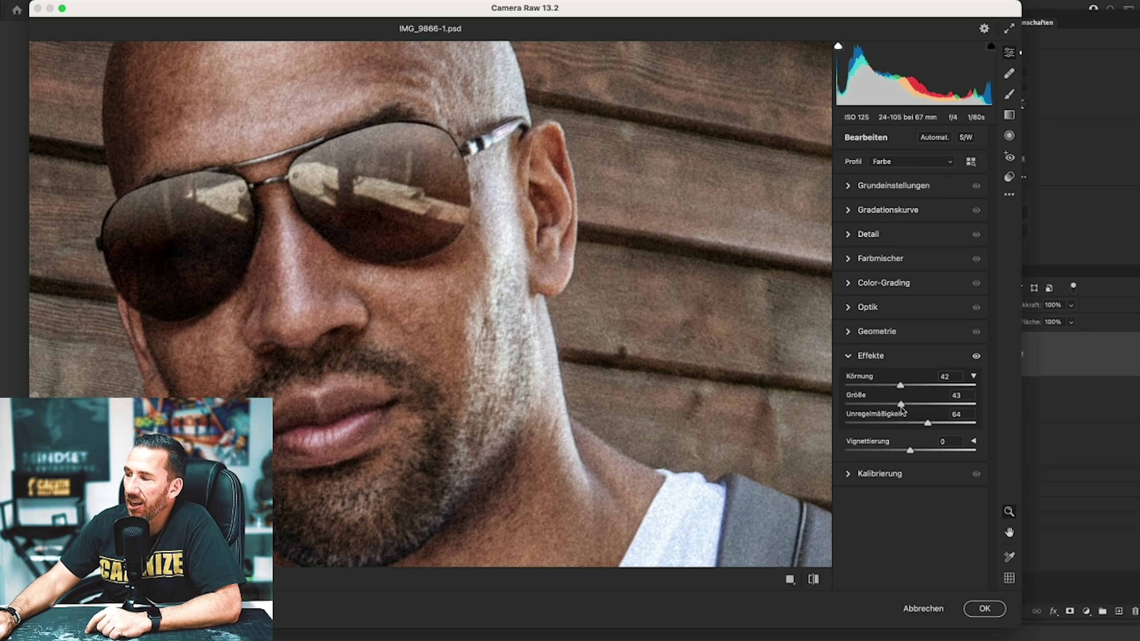
{"action": "left_click_drag", "start_coordinate": [902, 409], "coordinate": [852, 411]}
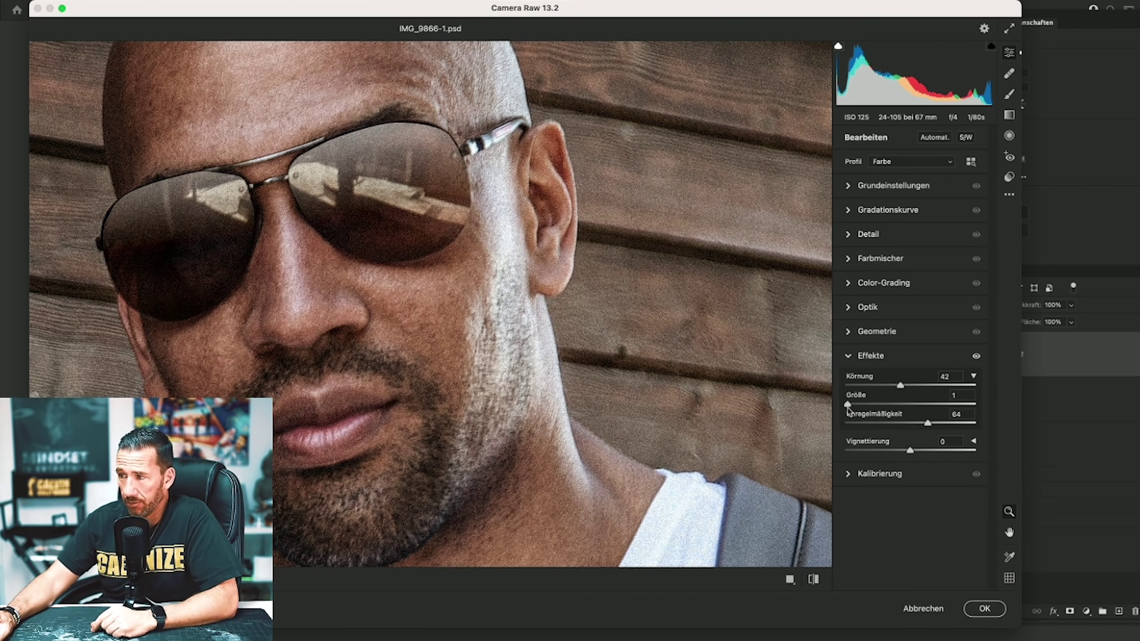
{"action": "left_click_drag", "start_coordinate": [848, 410], "coordinate": [845, 410]}
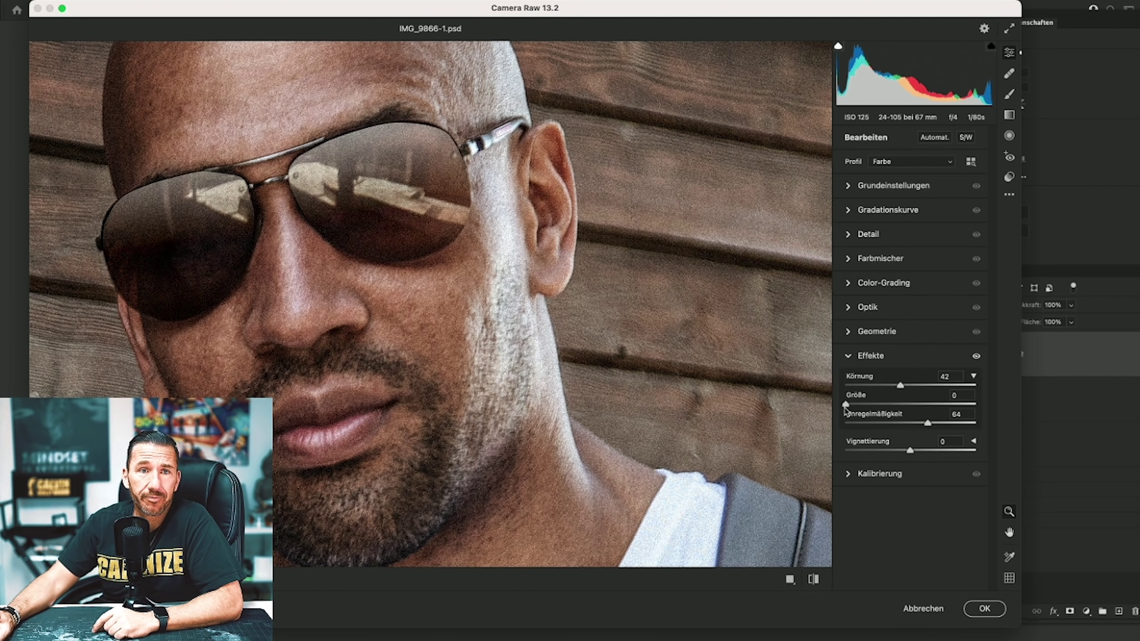
{"action": "left_click_drag", "start_coordinate": [846, 407], "coordinate": [928, 409]}
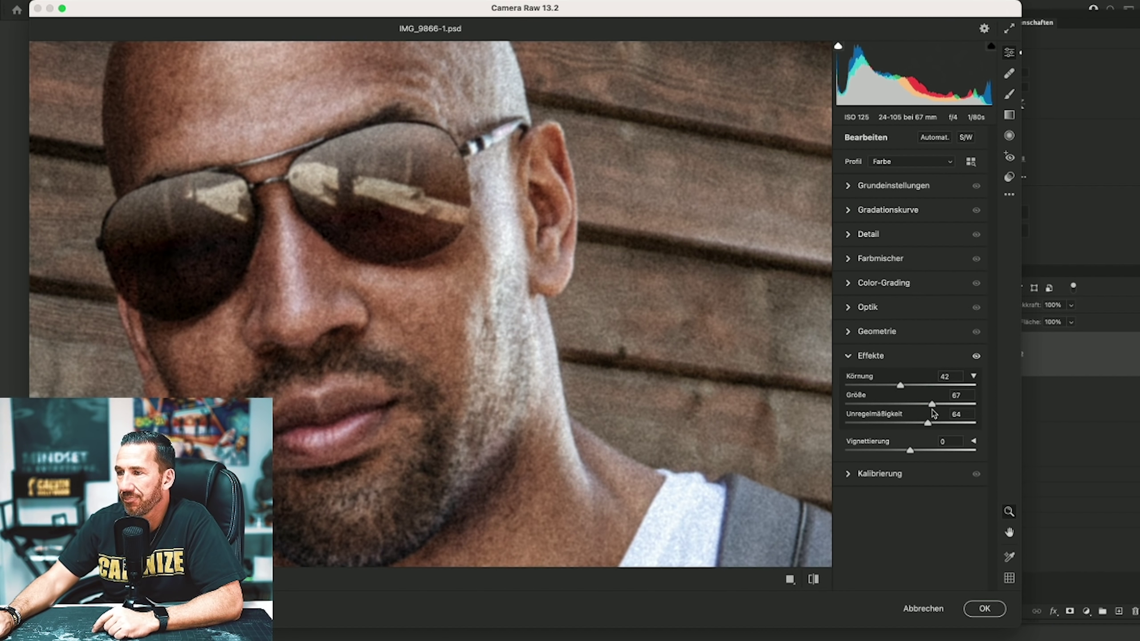
{"action": "left_click_drag", "start_coordinate": [934, 414], "coordinate": [909, 413]}
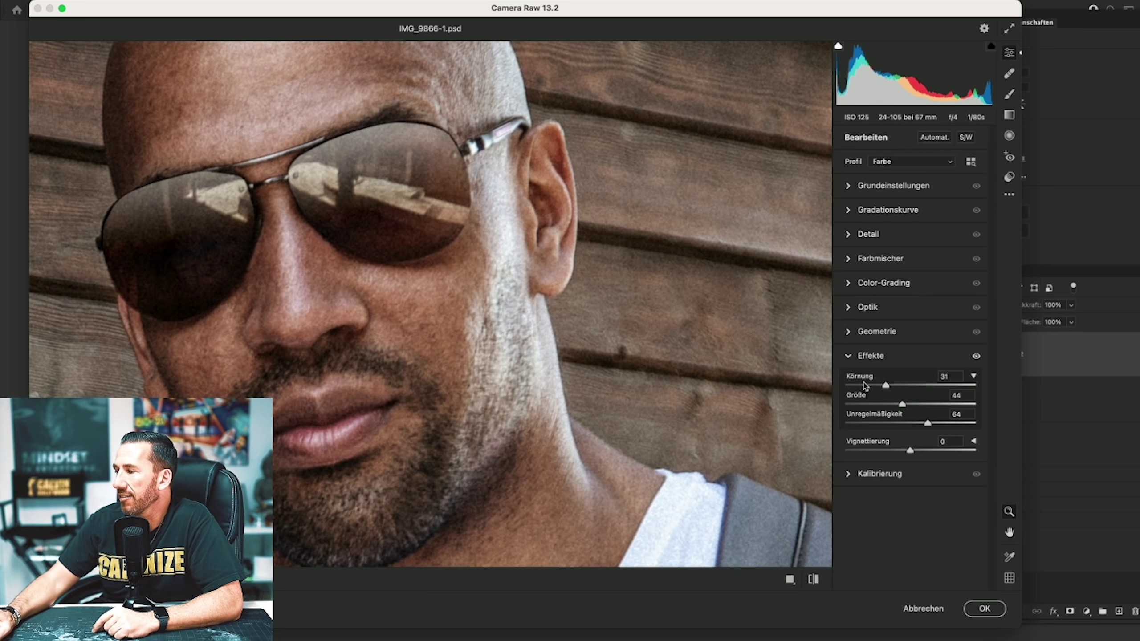
Toggle the Effekte eye repeatedly to compare the portrait with and without grain.
{"action": "left_click", "coordinate": [976, 356]}
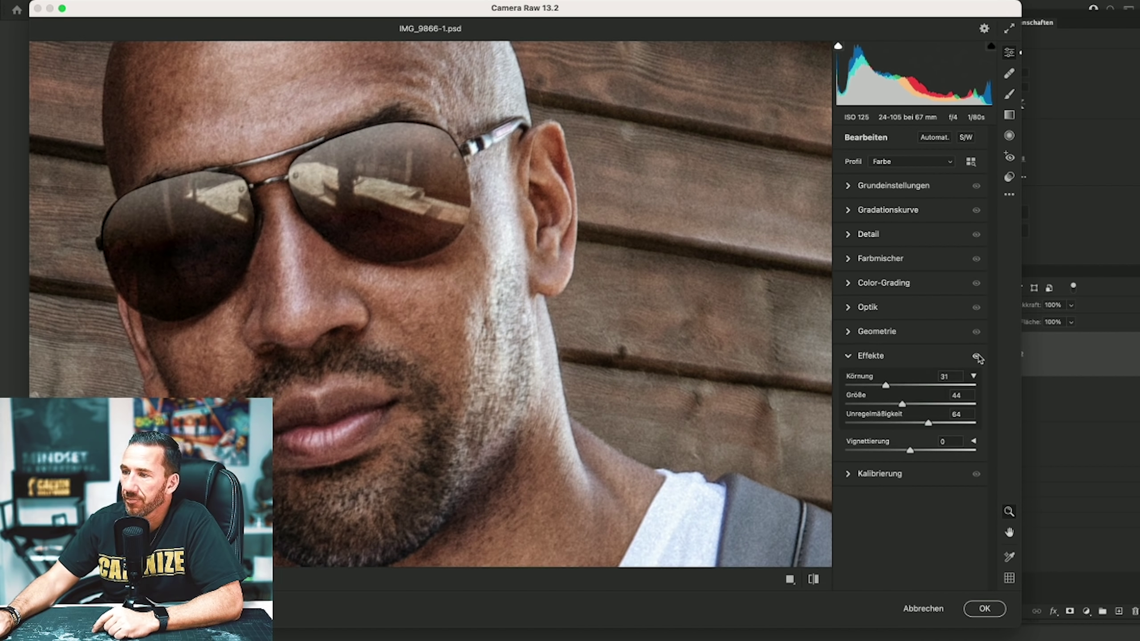
{"action": "left_click", "coordinate": [976, 356]}
{"action": "left_click", "coordinate": [977, 356]}
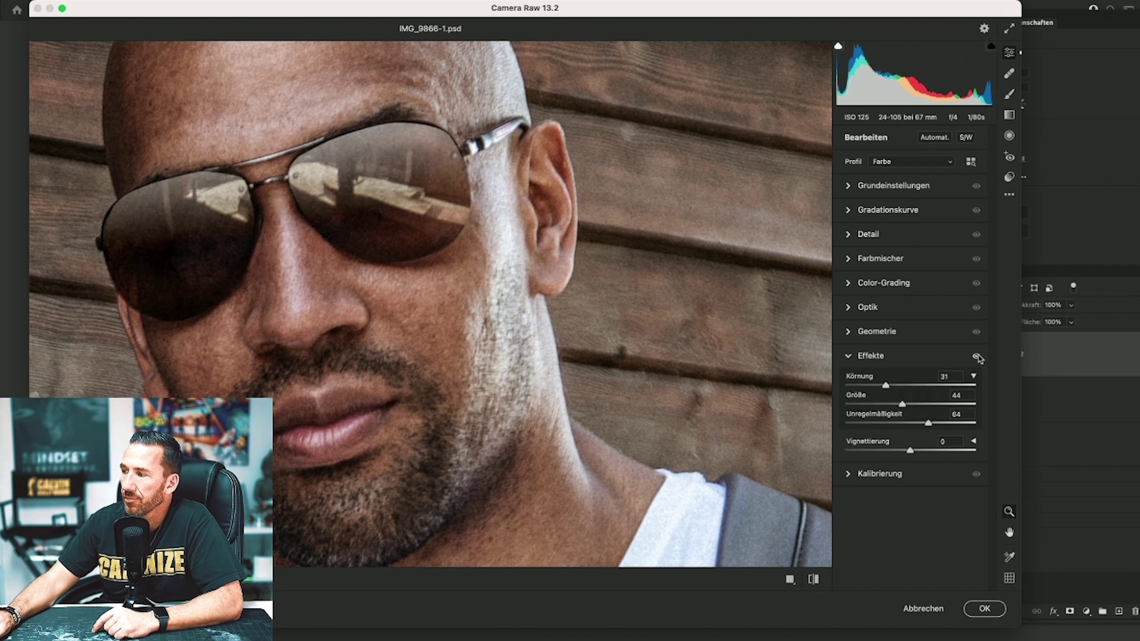
{"action": "left_click", "coordinate": [977, 357]}
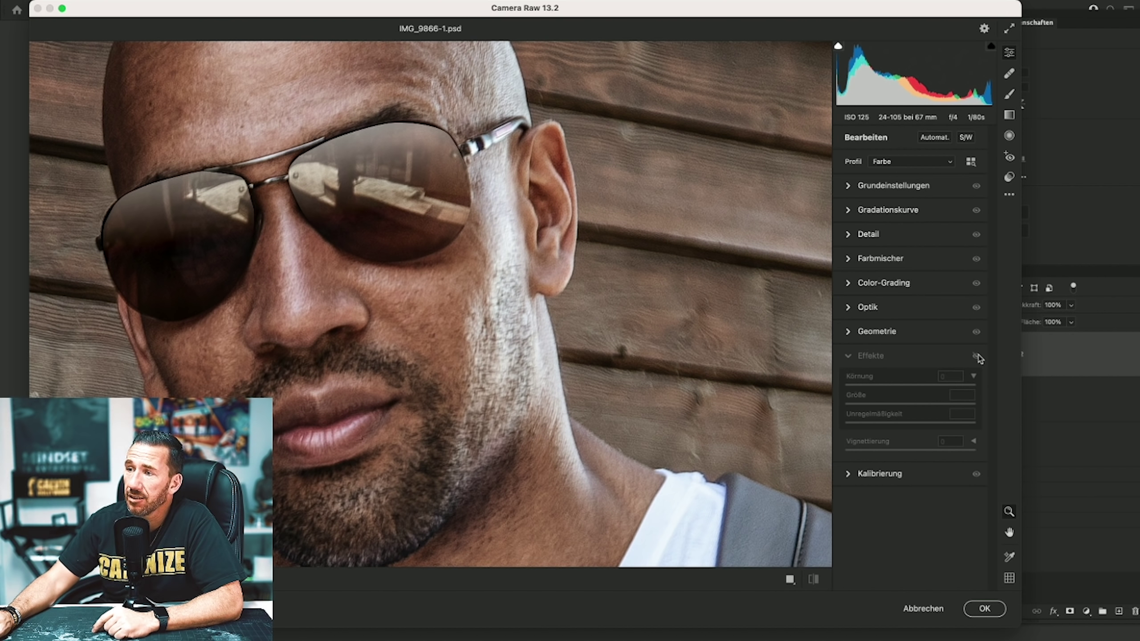
{"action": "left_click", "coordinate": [977, 357]}
{"action": "left_click", "coordinate": [977, 357]}
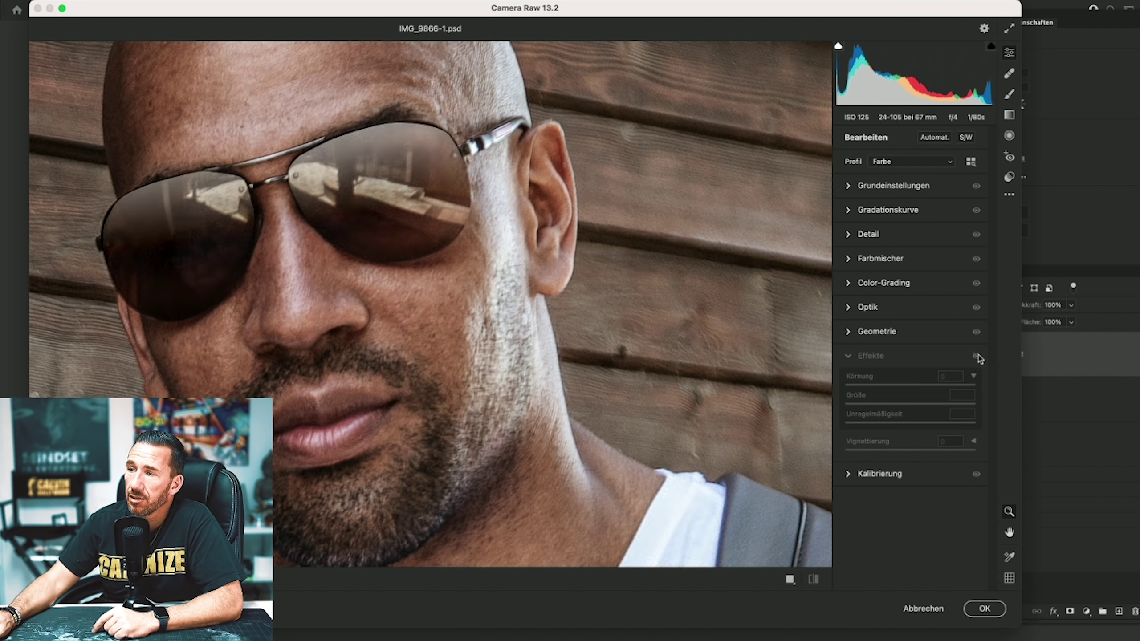
{"action": "left_click", "coordinate": [977, 357]}
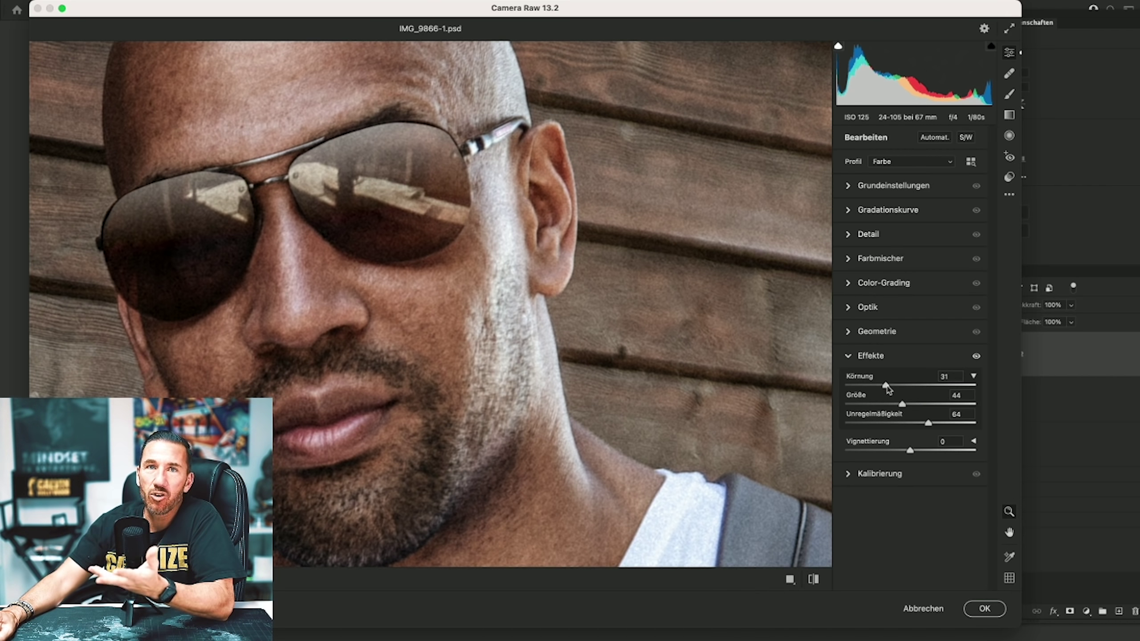
{"action": "left_click", "coordinate": [976, 357]}
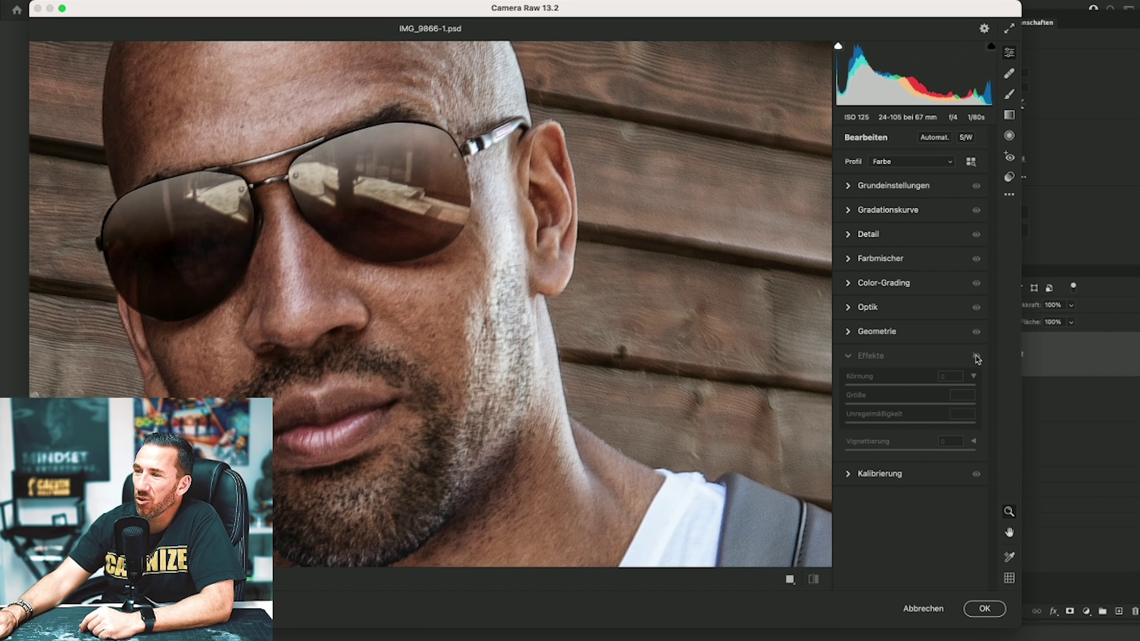
{"action": "left_click", "coordinate": [976, 357]}
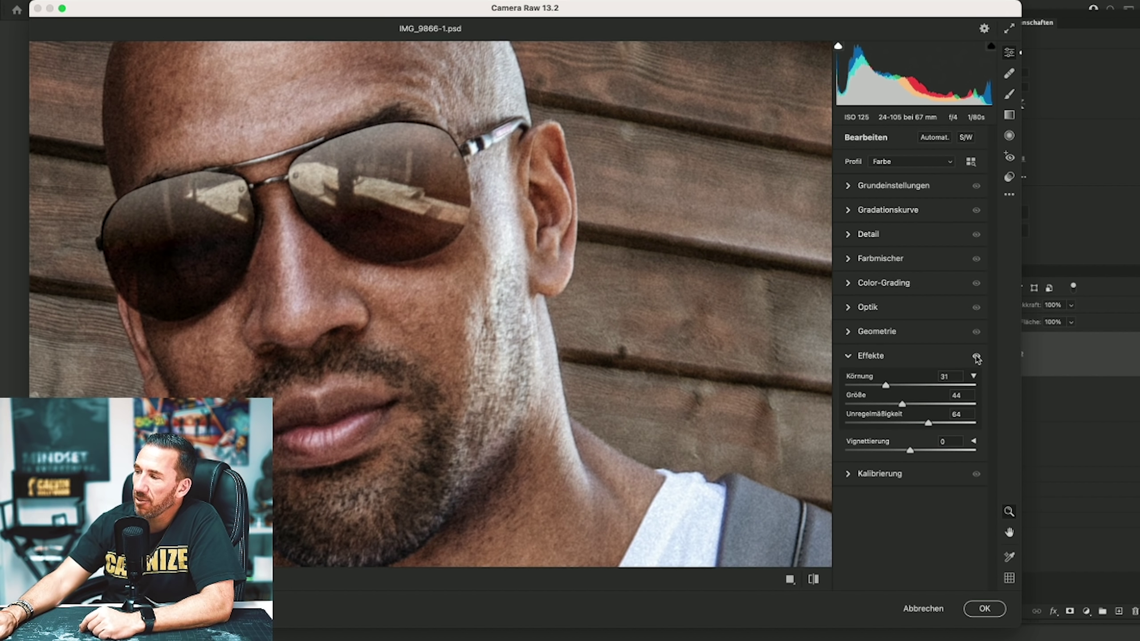
{"action": "left_click", "coordinate": [976, 357]}
{"action": "left_click", "coordinate": [977, 357]}
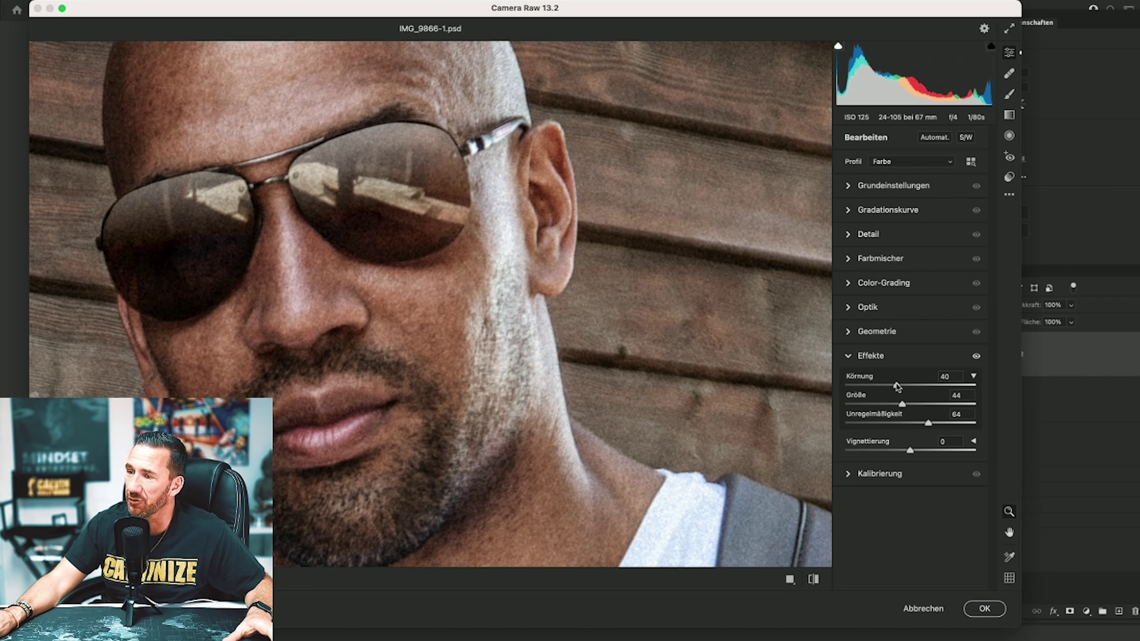
Fit the photo, zoom in on the face, and compare the portrait with and without grain.
{"action": "key", "text": "alt"}
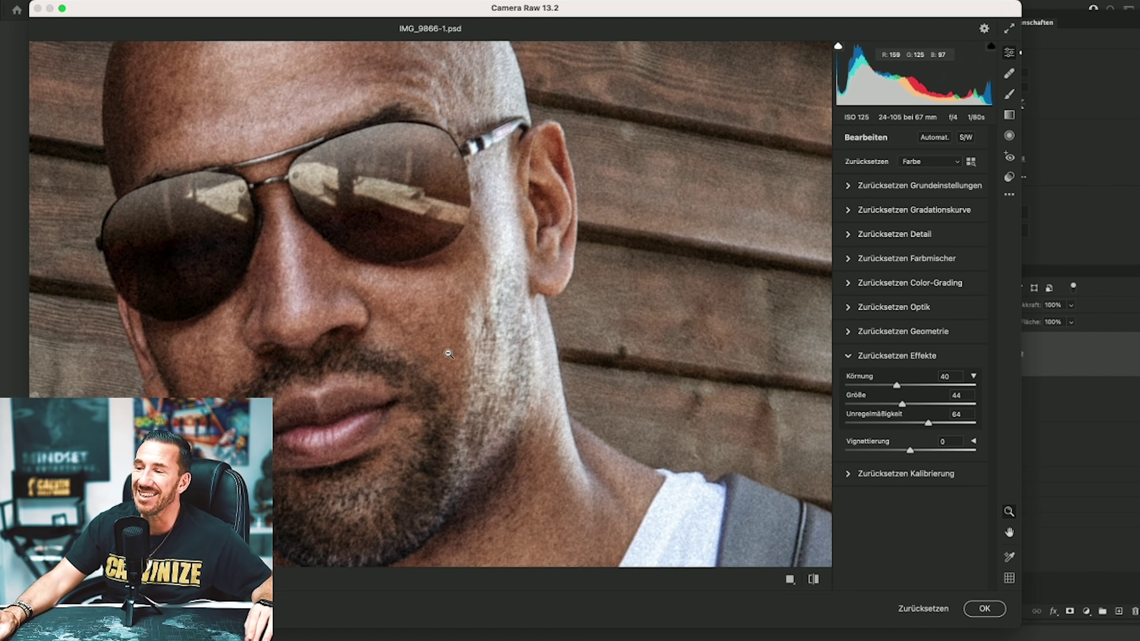
{"action": "key", "text": "super+0"}
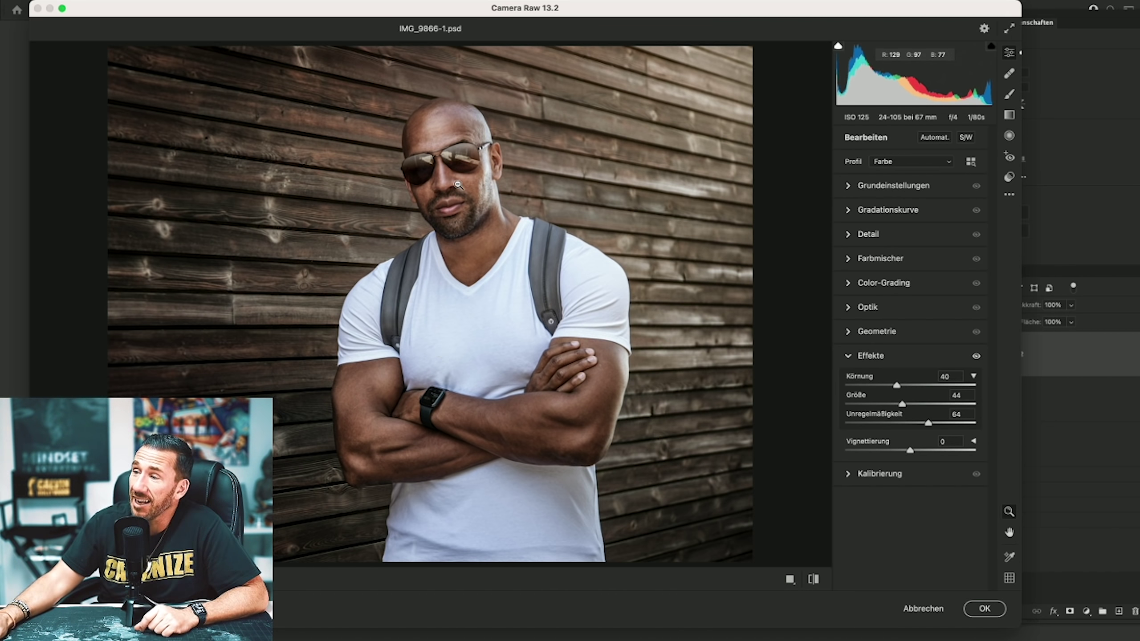
{"action": "left_click", "coordinate": [460, 171]}
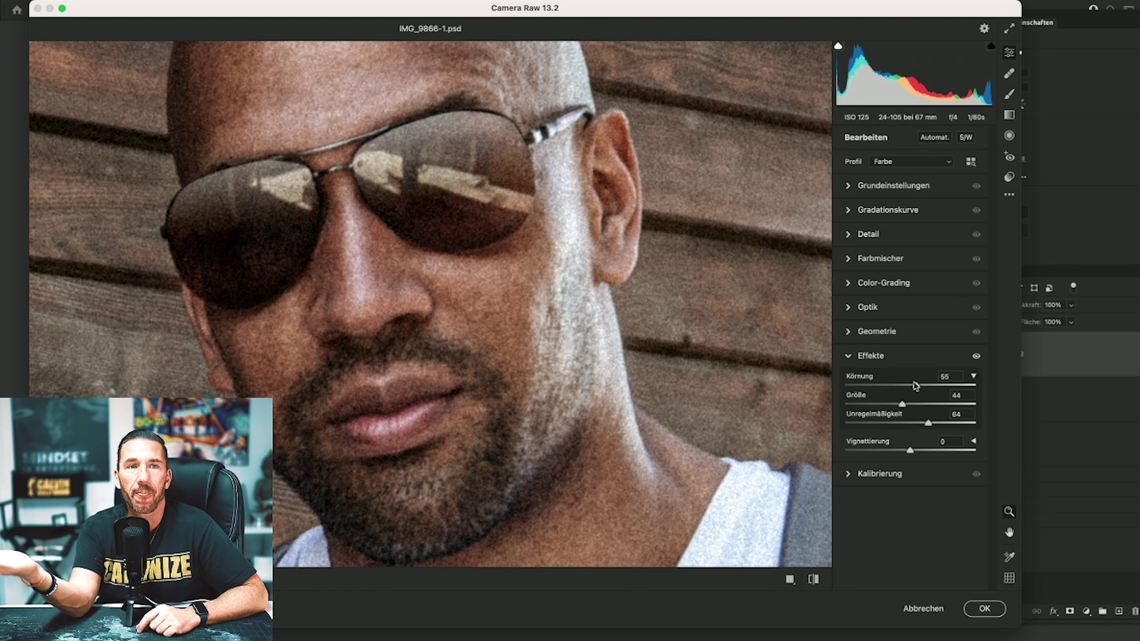
{"action": "left_click", "coordinate": [463, 349]}
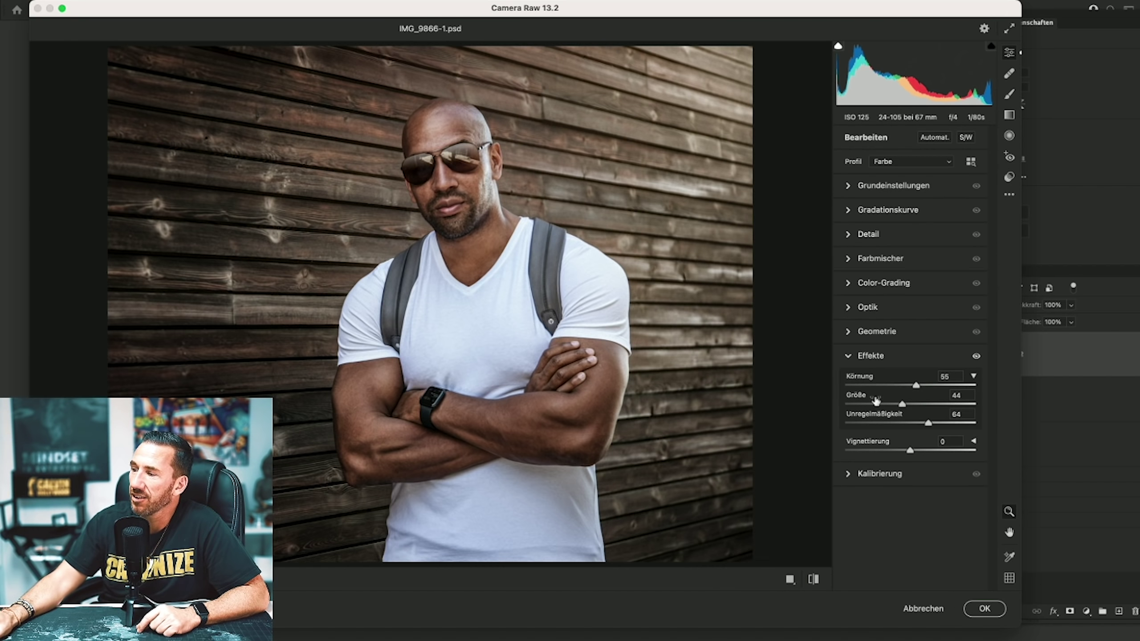
{"action": "left_click", "coordinate": [977, 357]}
{"action": "left_click", "coordinate": [977, 357]}
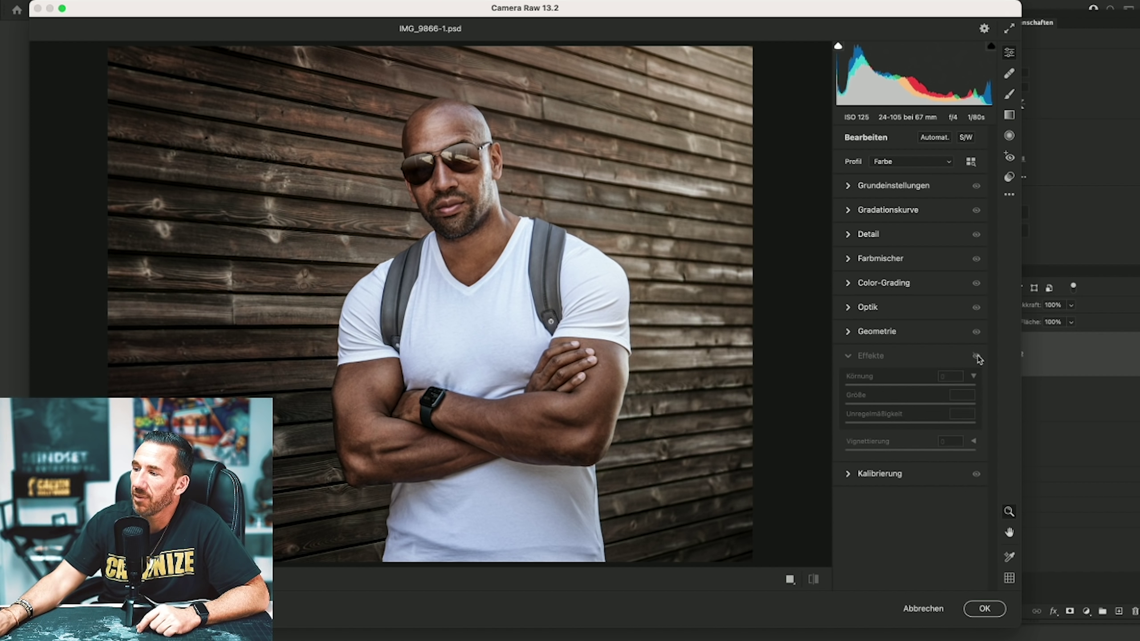
{"action": "left_click", "coordinate": [977, 357]}
{"action": "left_click", "coordinate": [977, 356]}
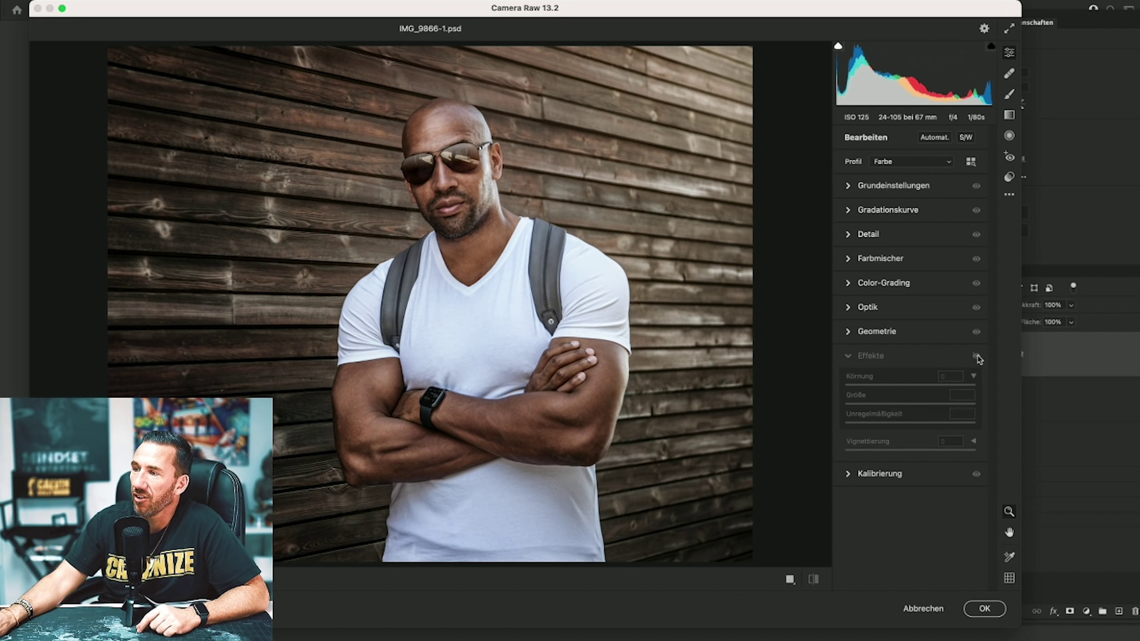
{"action": "left_click", "coordinate": [977, 357]}
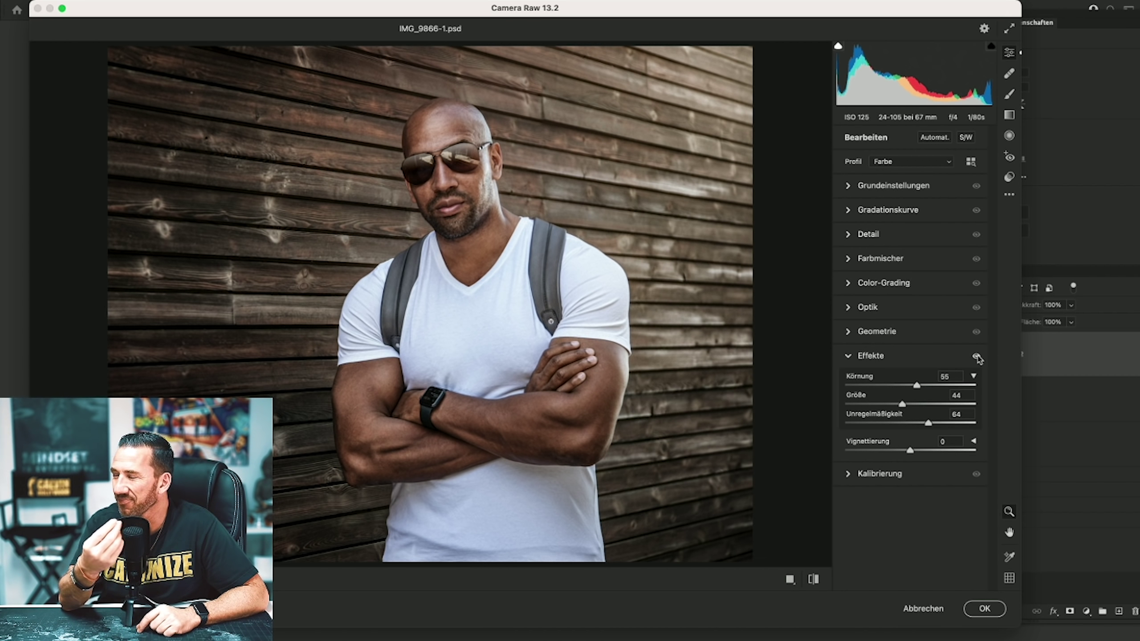
Lower Körnung to 27, check it against the no-grain view, and collapse Effekte.
{"action": "left_click", "coordinate": [430, 176]}
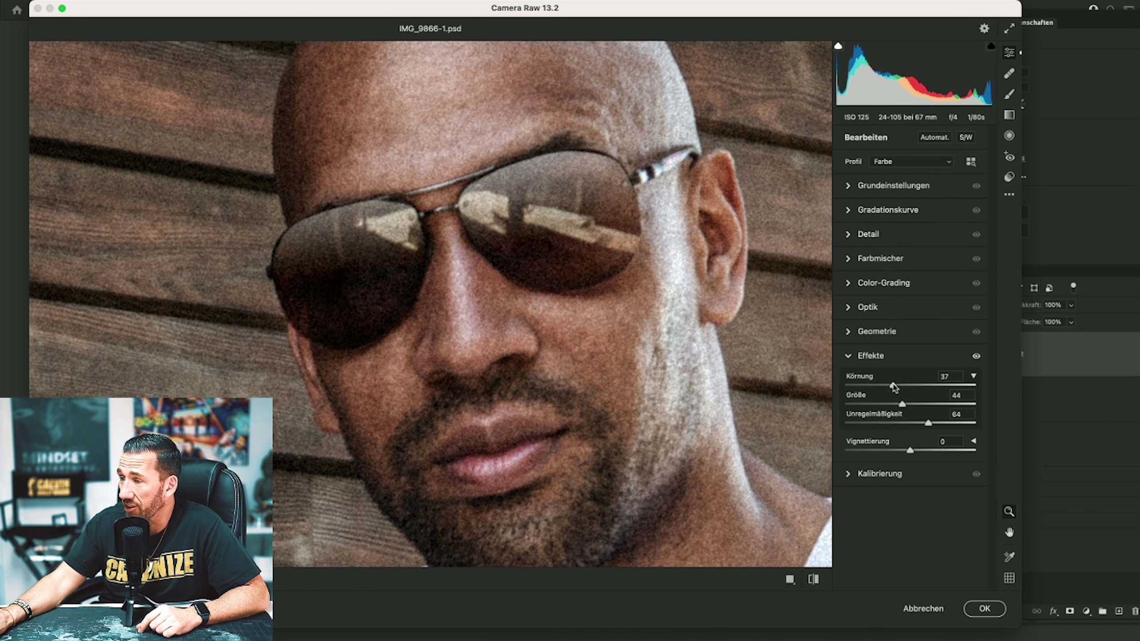
{"action": "mouse_move", "coordinate": [894, 387]}
{"action": "left_mouse_down"}
{"action": "mouse_move", "coordinate": [843, 388]}
{"action": "mouse_move", "coordinate": [911, 388]}
{"action": "left_mouse_up"}
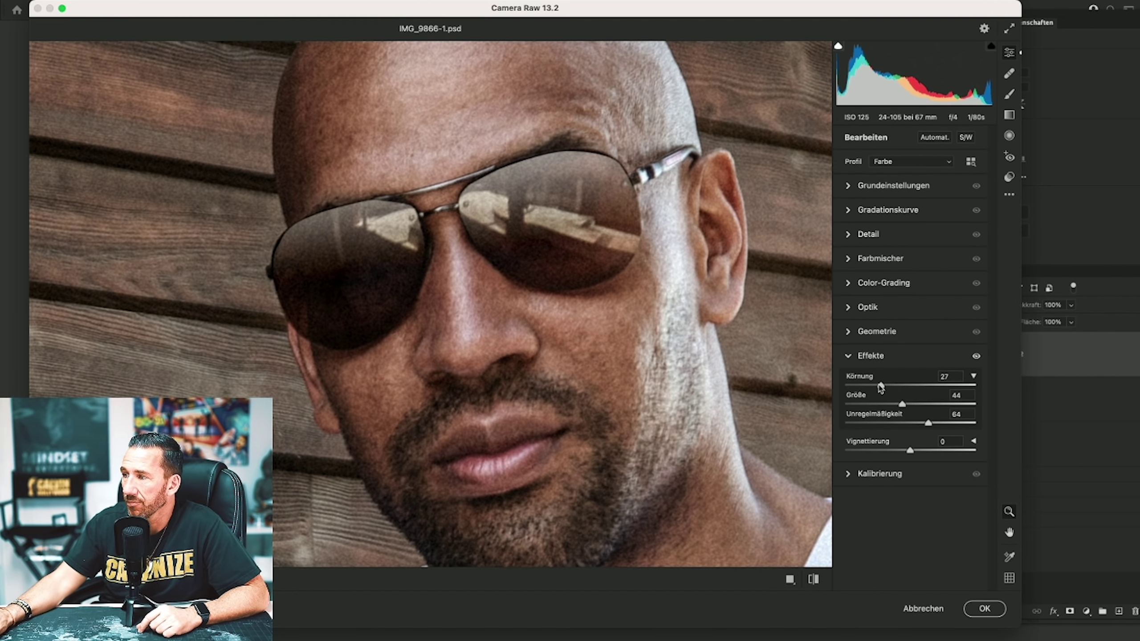
{"action": "left_click", "coordinate": [977, 357]}
{"action": "left_click", "coordinate": [977, 357]}
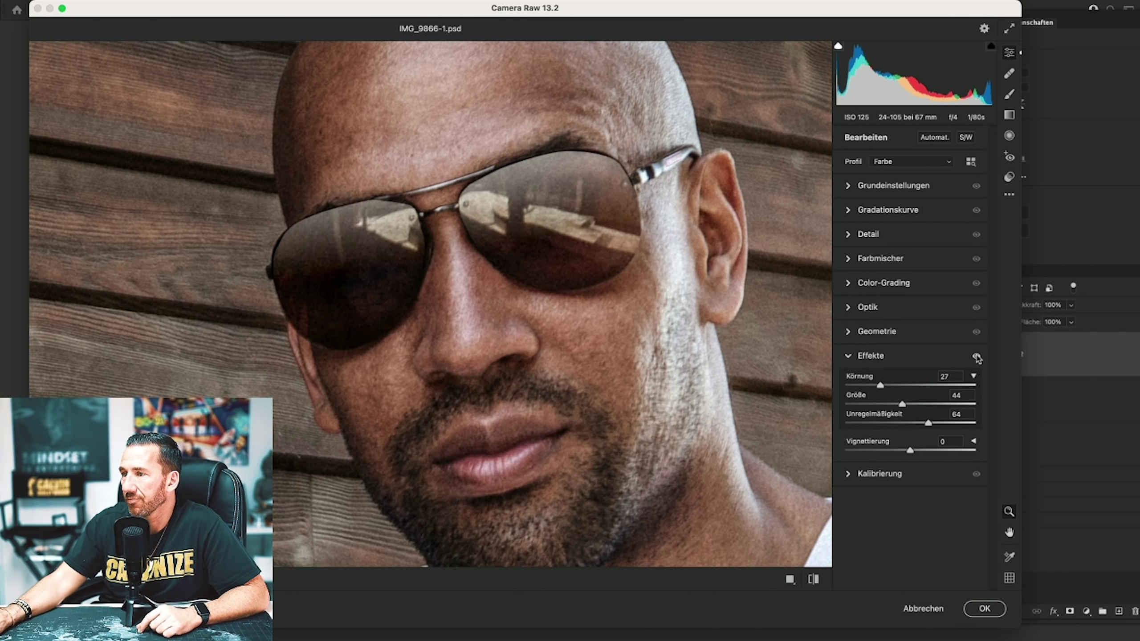
{"action": "left_click", "coordinate": [977, 357]}
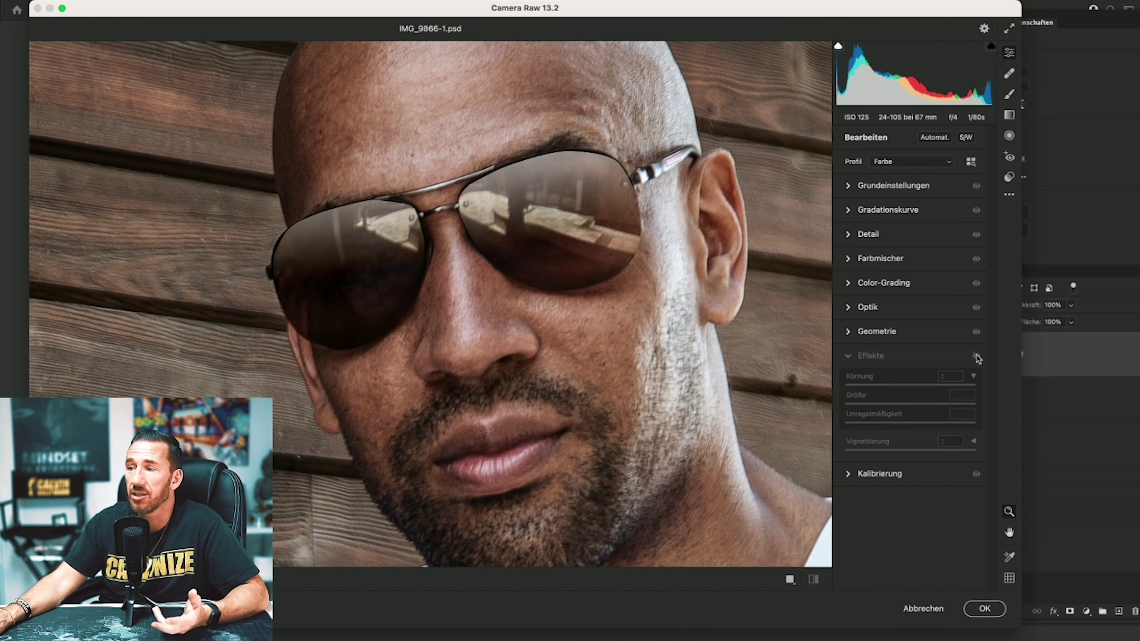
{"action": "left_click", "coordinate": [977, 357]}
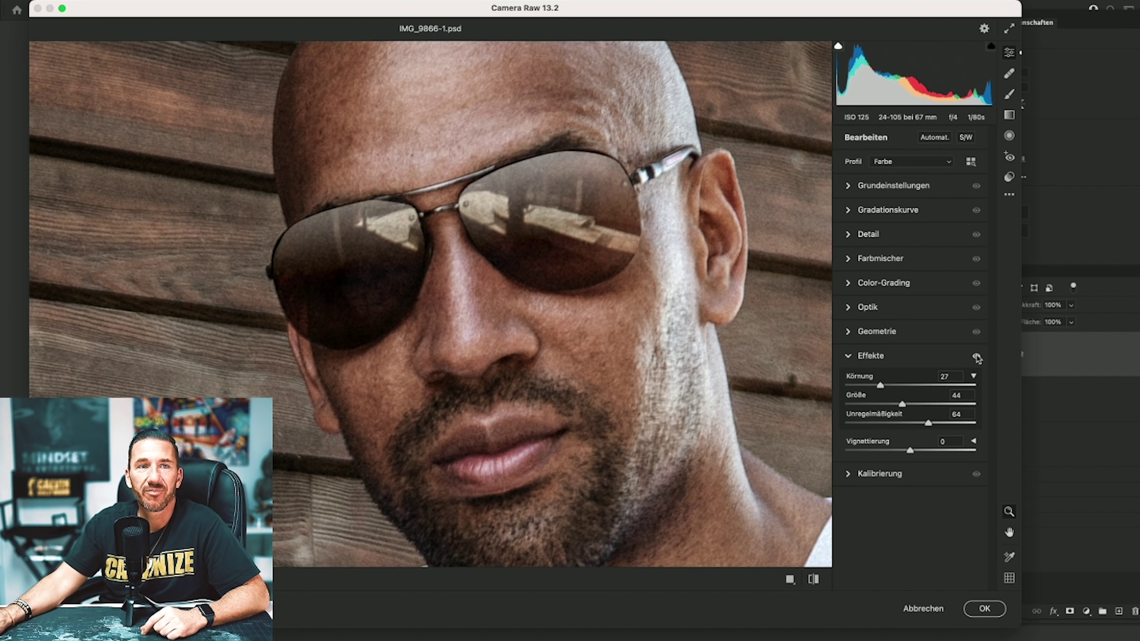
{"action": "left_click", "coordinate": [848, 357]}
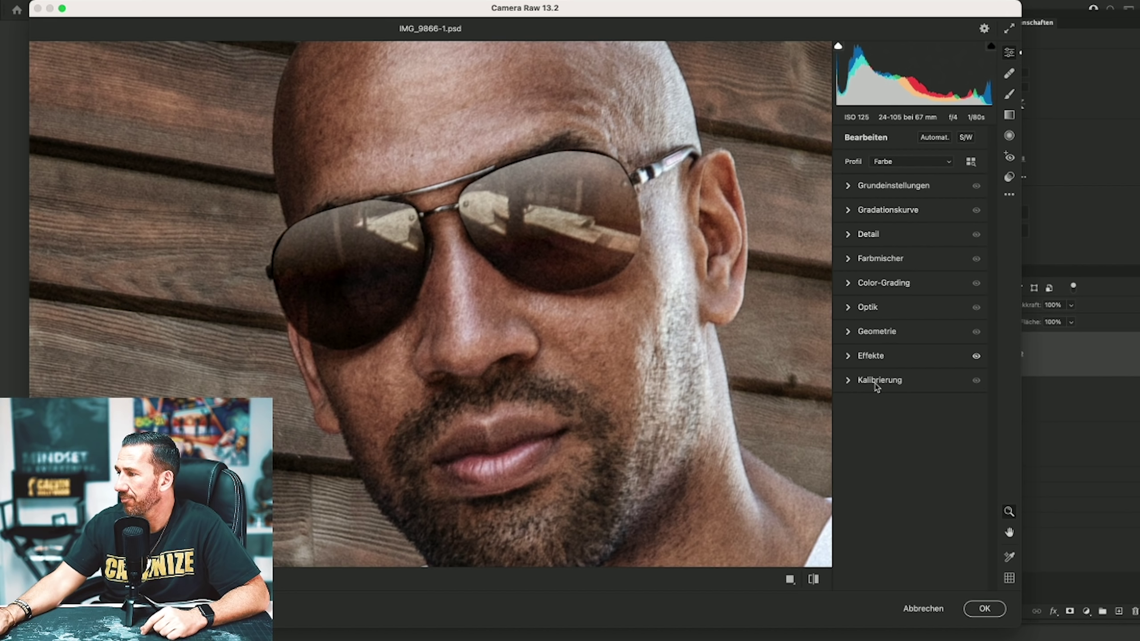
Set Detail sharpening (Schärfen) to 37 and commit the Camera Raw edits with OK.
{"action": "left_click", "coordinate": [853, 234]}
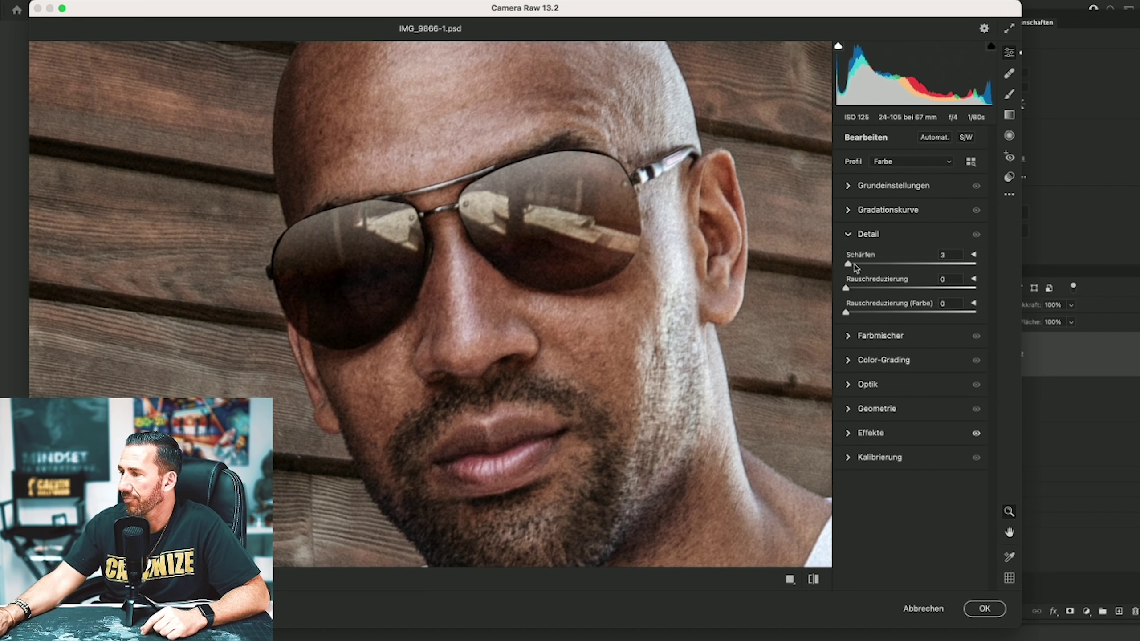
{"action": "left_click_drag", "start_coordinate": [861, 268], "coordinate": [984, 270]}
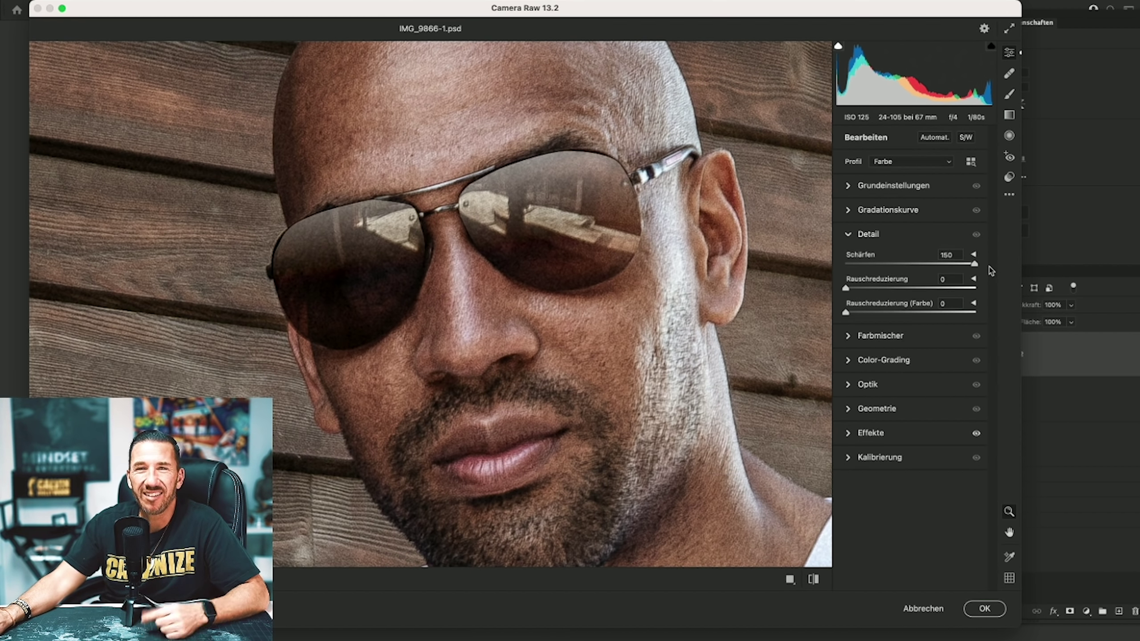
{"action": "mouse_move", "coordinate": [974, 265]}
{"action": "left_mouse_down"}
{"action": "mouse_move", "coordinate": [857, 271]}
{"action": "mouse_move", "coordinate": [891, 273]}
{"action": "mouse_move", "coordinate": [882, 271]}
{"action": "left_mouse_up"}
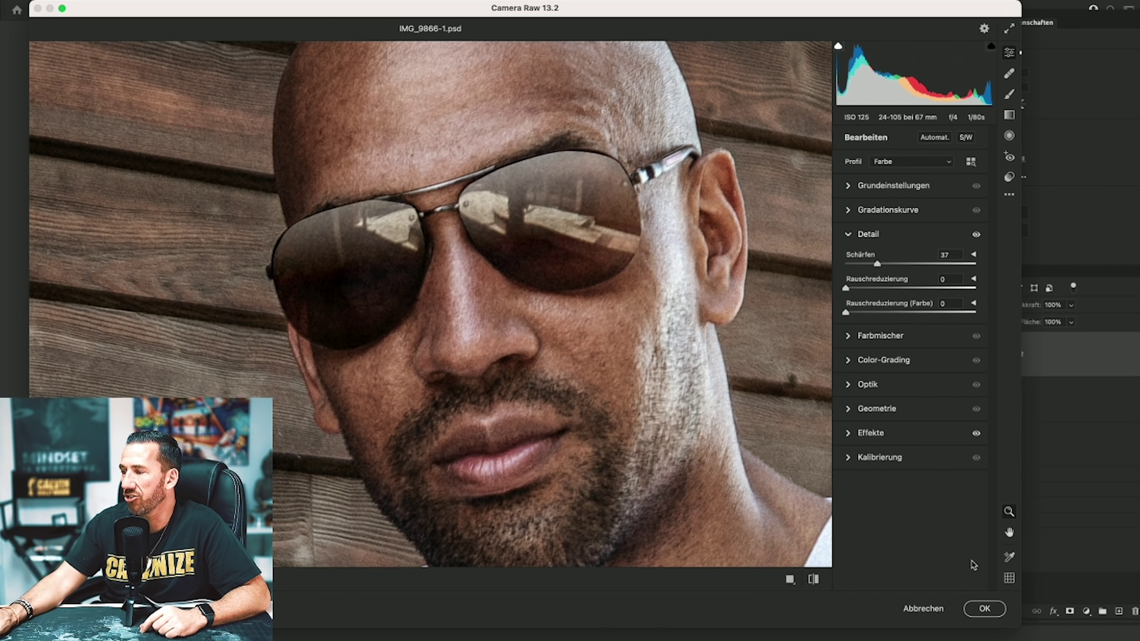
{"action": "left_click", "coordinate": [985, 609]}
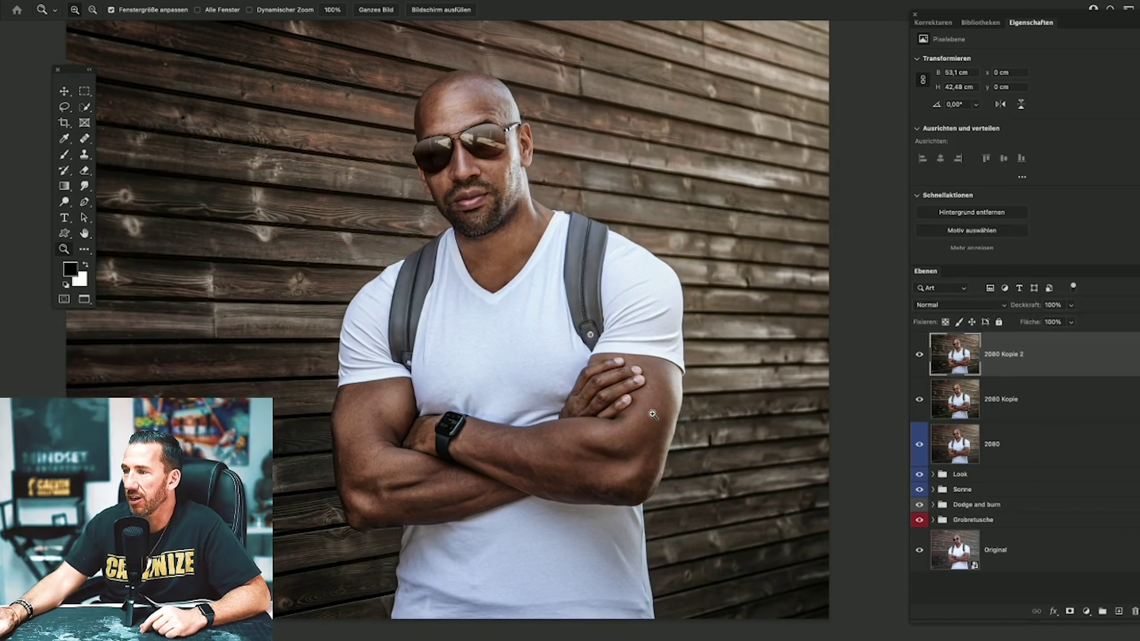
{"action": "left_click", "coordinate": [476, 150]}
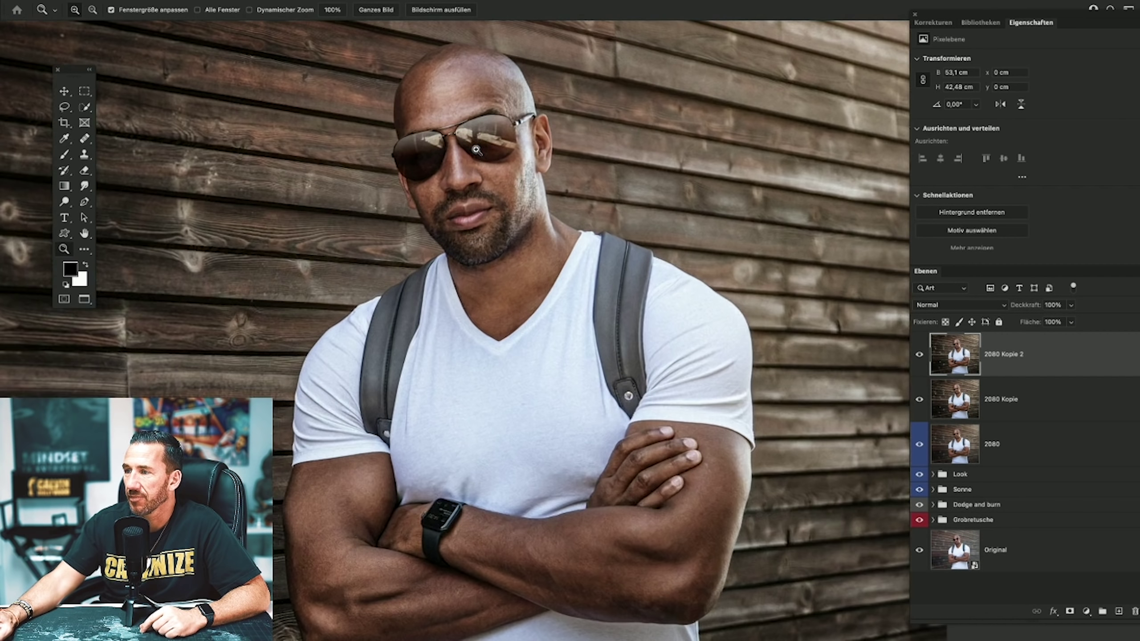
{"action": "left_click", "coordinate": [476, 150]}
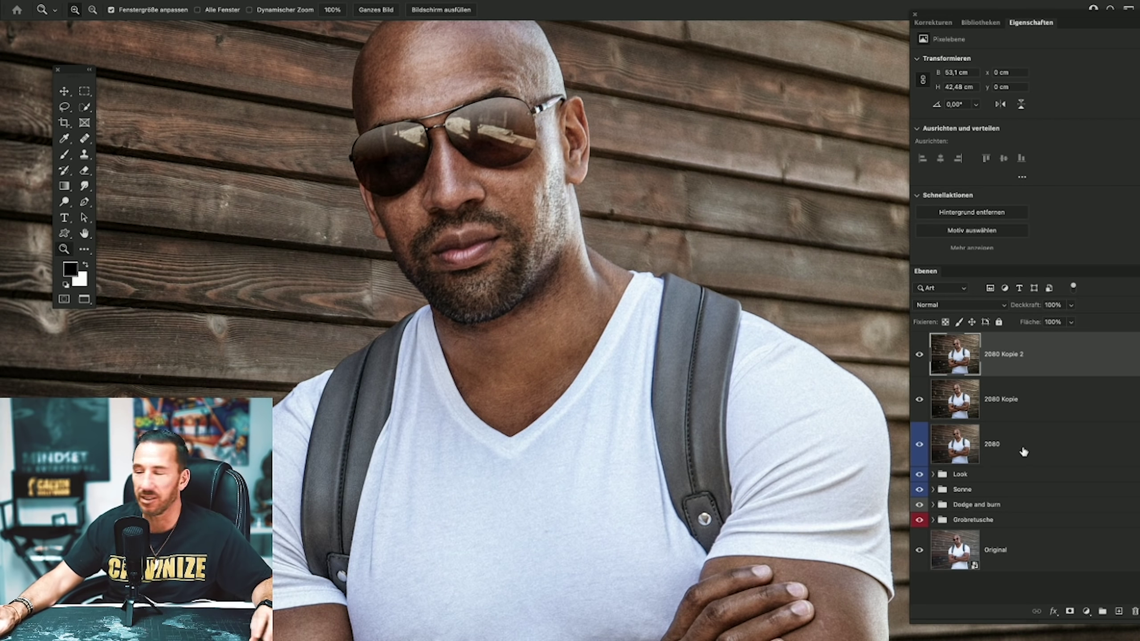
{"action": "left_click", "coordinate": [920, 551], "text": "alt"}
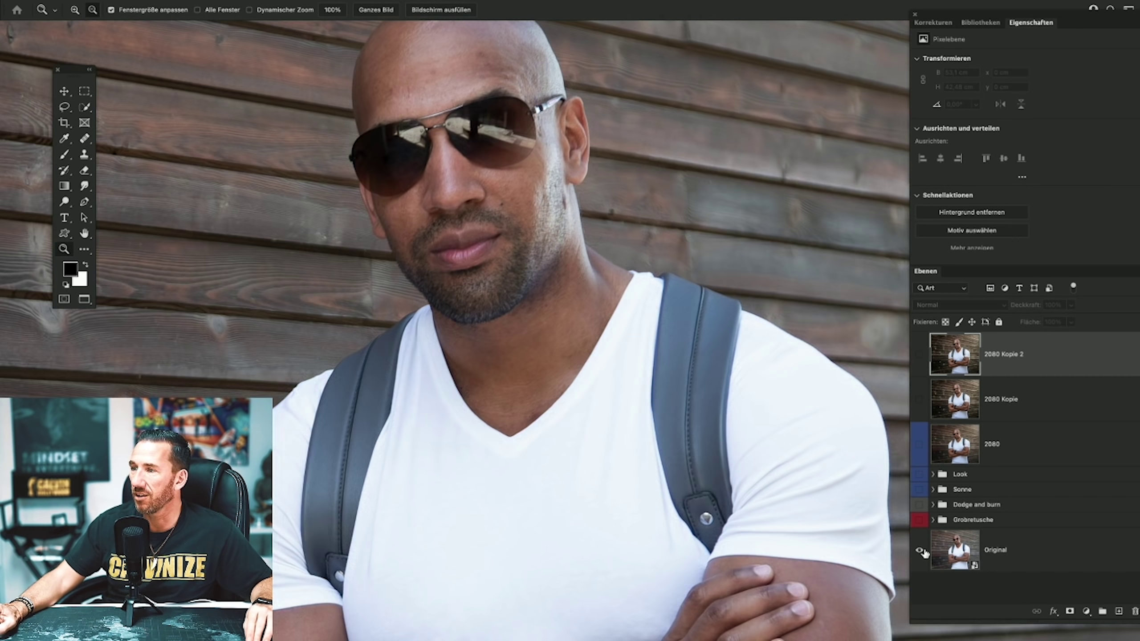
{"action": "left_click", "coordinate": [920, 550], "text": "alt"}
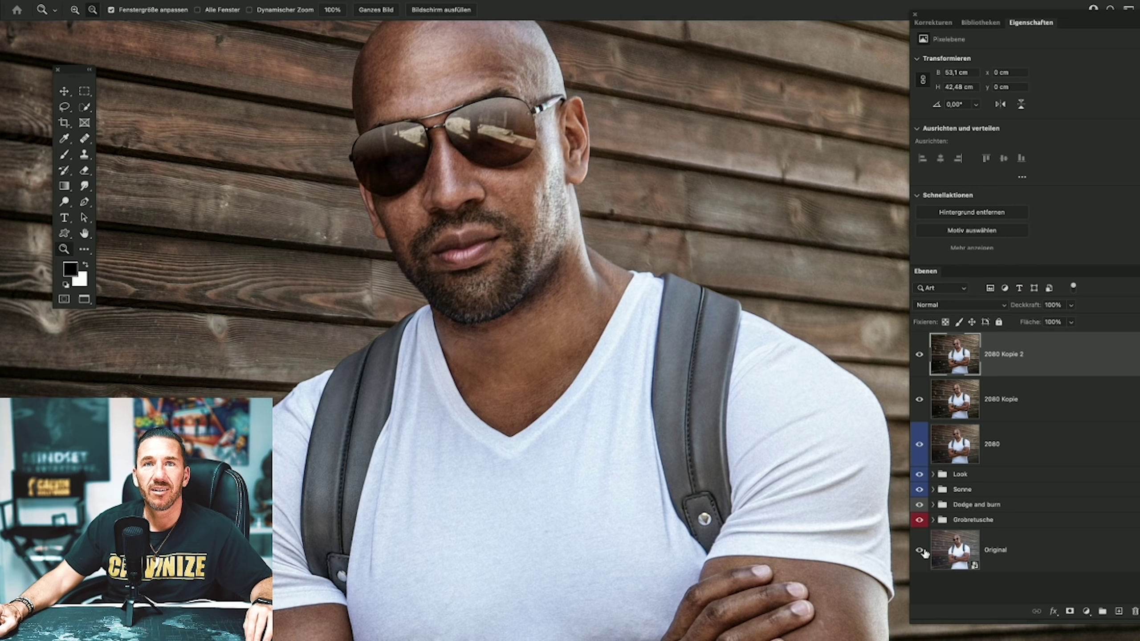
{"action": "left_click", "coordinate": [920, 550], "text": "alt"}
{"action": "left_click", "coordinate": [920, 550], "text": "alt"}
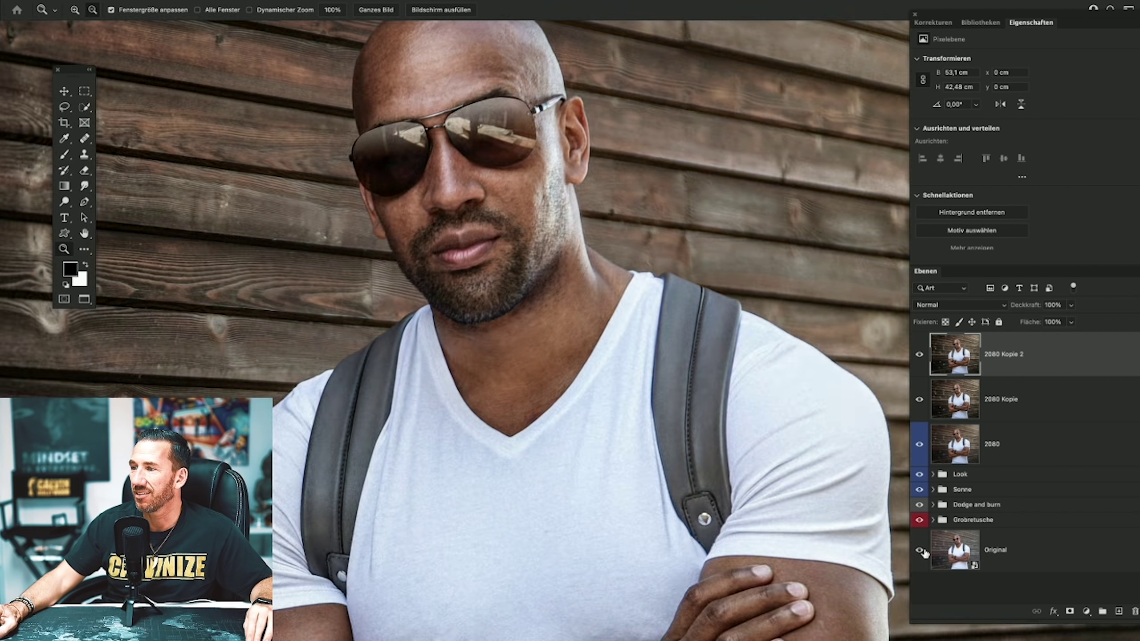
{"action": "left_click", "coordinate": [920, 550], "text": "alt"}
{"action": "left_click", "coordinate": [920, 550], "text": "alt"}
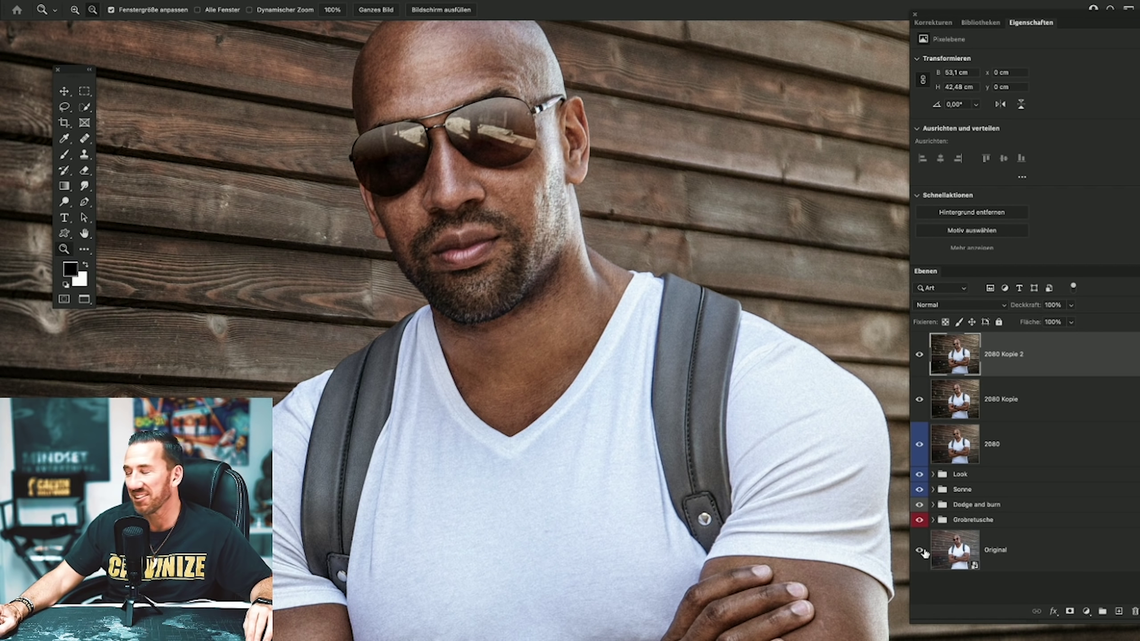
{"action": "left_click", "coordinate": [1008, 399]}
{"action": "left_click", "coordinate": [1004, 455], "text": "shift"}
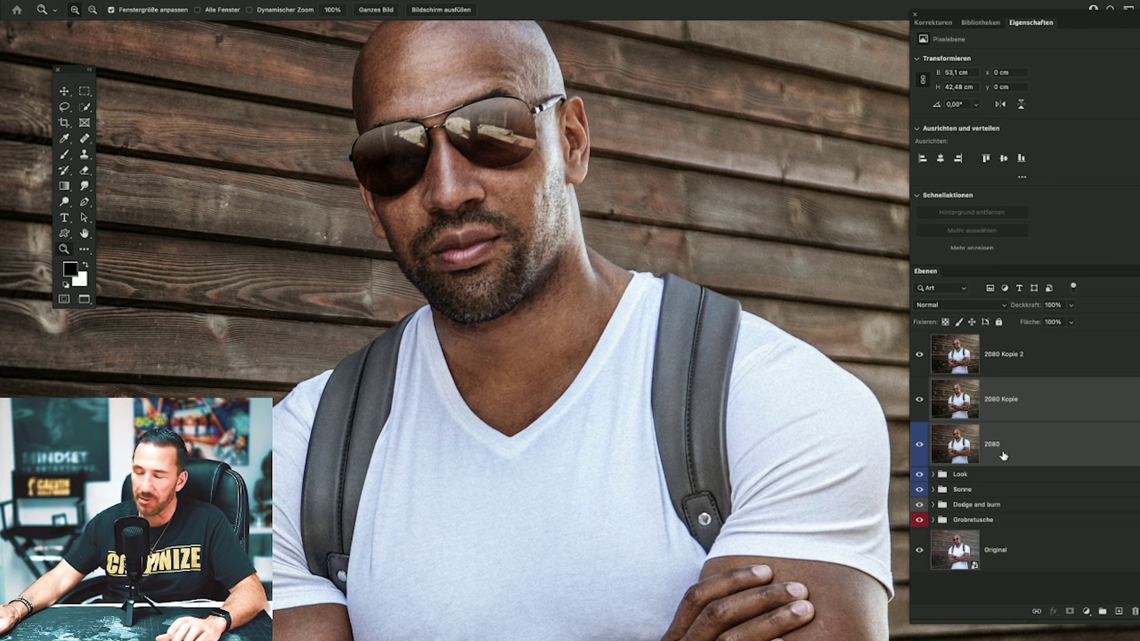
Delete the 2080 Kopie and 2080 layers and rename 2080 Kopie 2 to '2080'.
{"action": "key", "text": "Delete"}
{"action": "left_click", "coordinate": [1003, 357]}
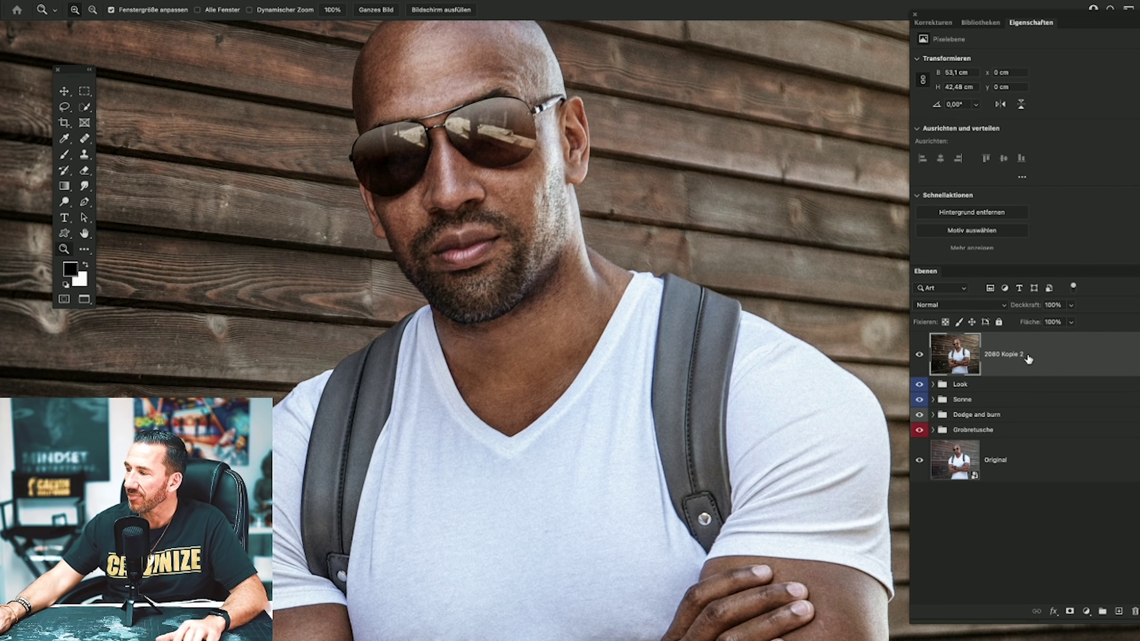
{"action": "double_click", "coordinate": [1028, 357]}
{"action": "key", "text": "Return"}
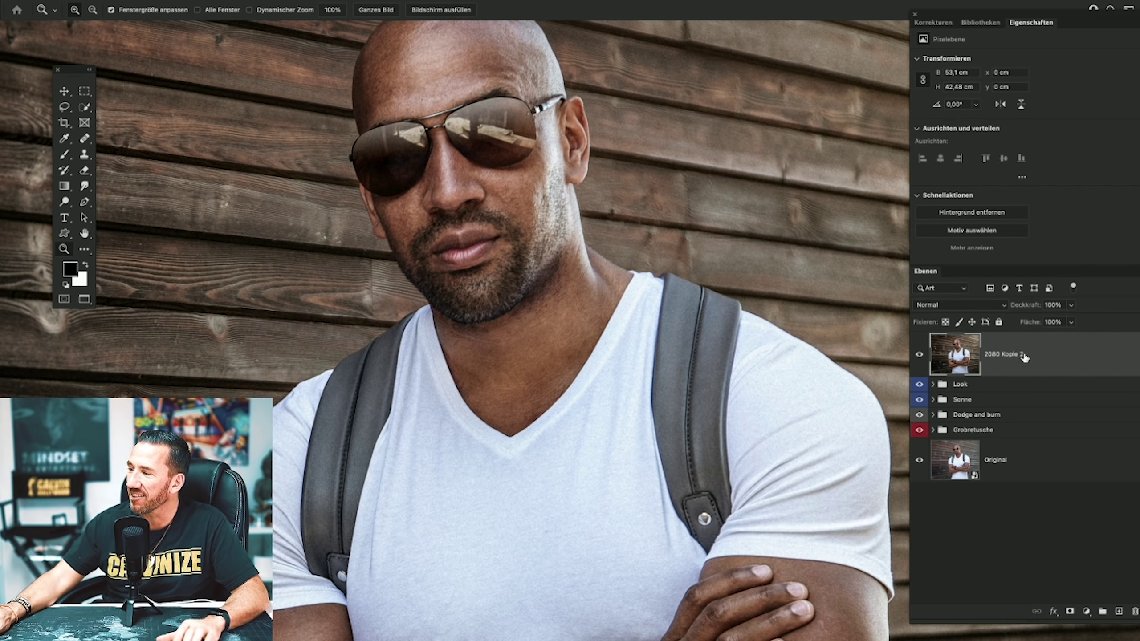
{"action": "double_click", "coordinate": [1017, 356]}
{"action": "left_click", "coordinate": [1027, 355]}
{"action": "key", "text": "BackSpace"}
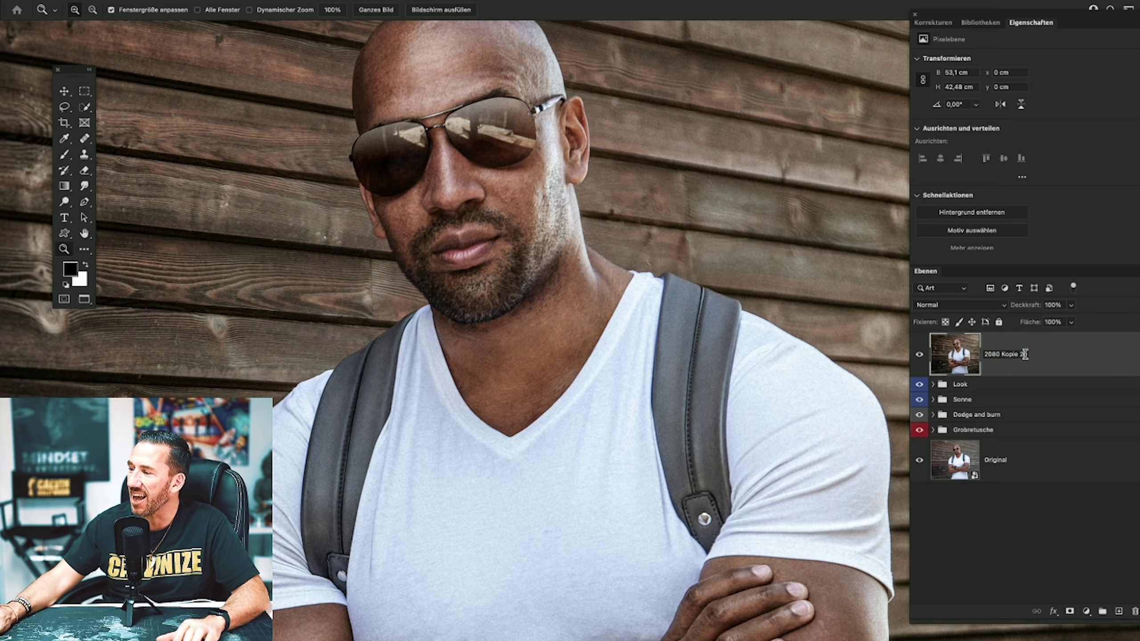
{"action": "key", "text": "BackSpace"}
{"action": "key", "text": "BackSpace"}
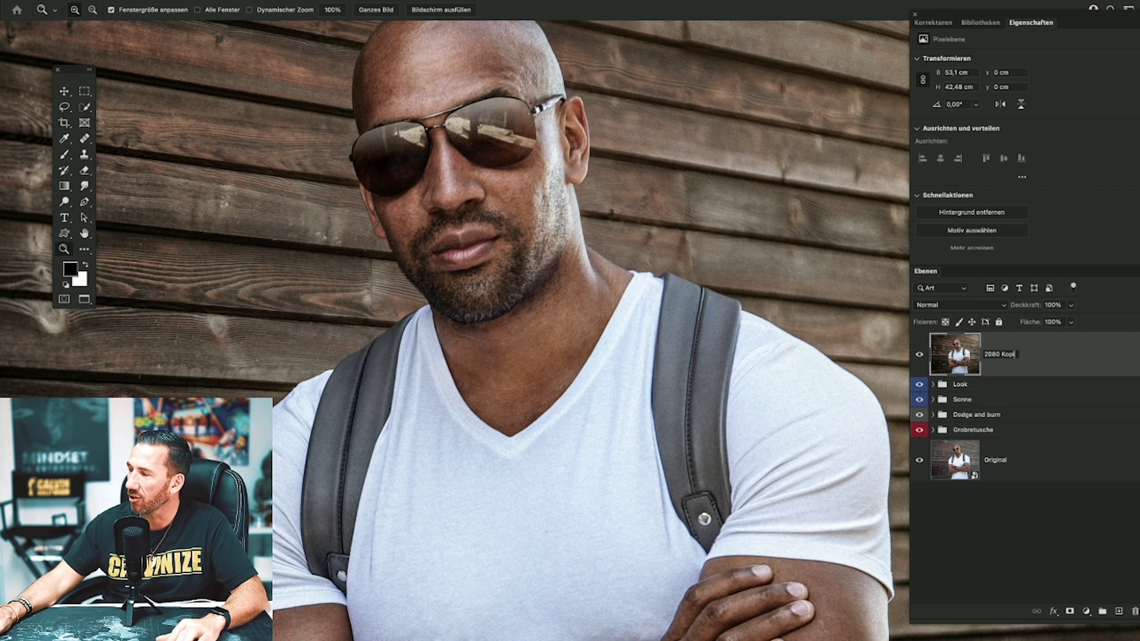
{"action": "key", "text": "BackSpace"}
{"action": "key", "text": "BackSpace"}
{"action": "key", "text": "BackSpace"}
{"action": "key", "text": "Return"}
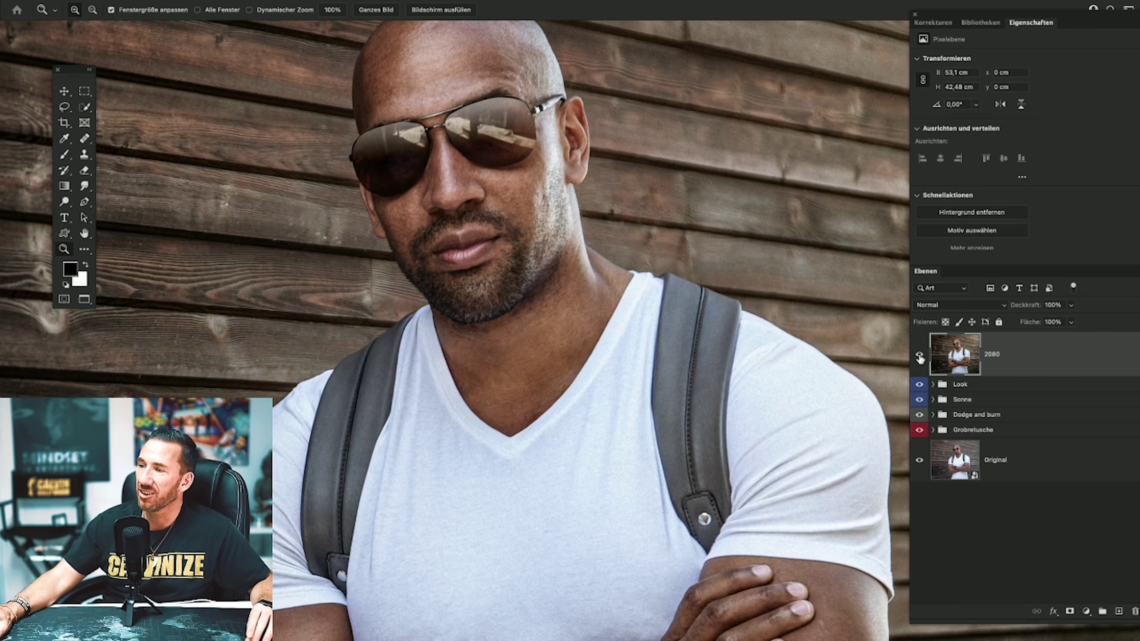
Toggle the 2080 layer's visibility to compare the retouched face with the layers below.
{"action": "left_click", "coordinate": [649, 333], "text": "alt"}
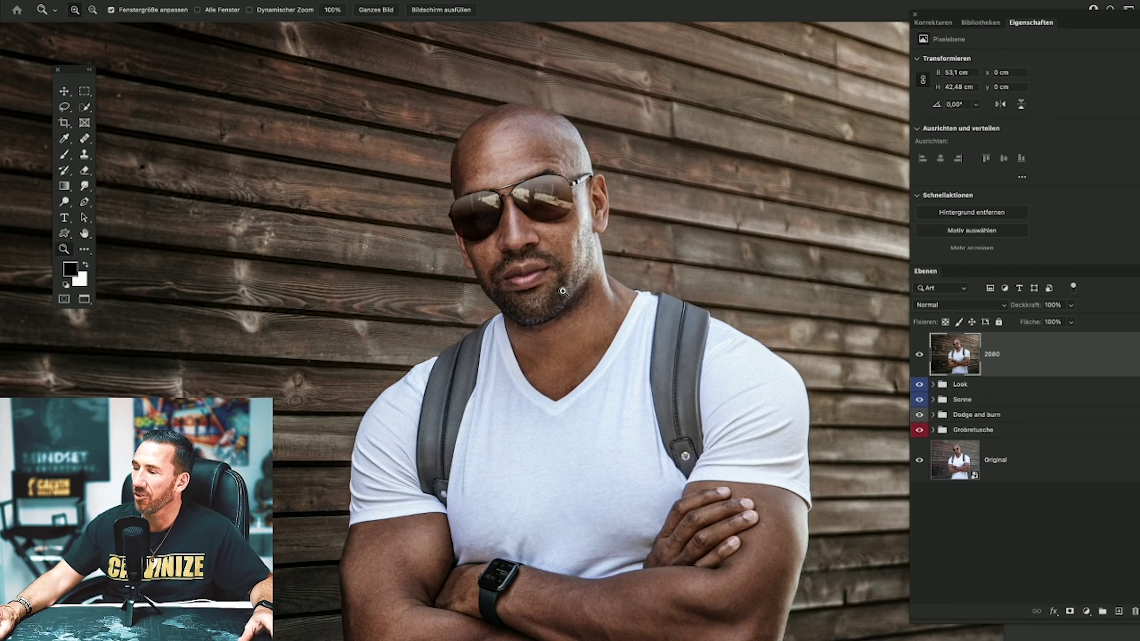
{"action": "left_click", "coordinate": [563, 293]}
{"action": "left_click", "coordinate": [919, 355]}
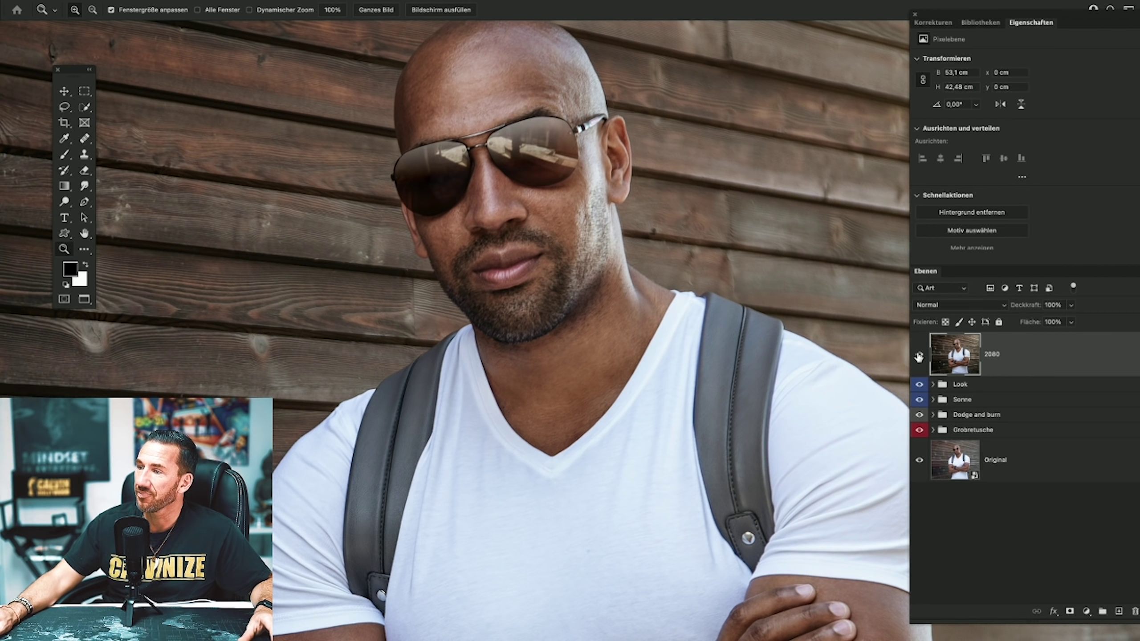
{"action": "left_click", "coordinate": [918, 357]}
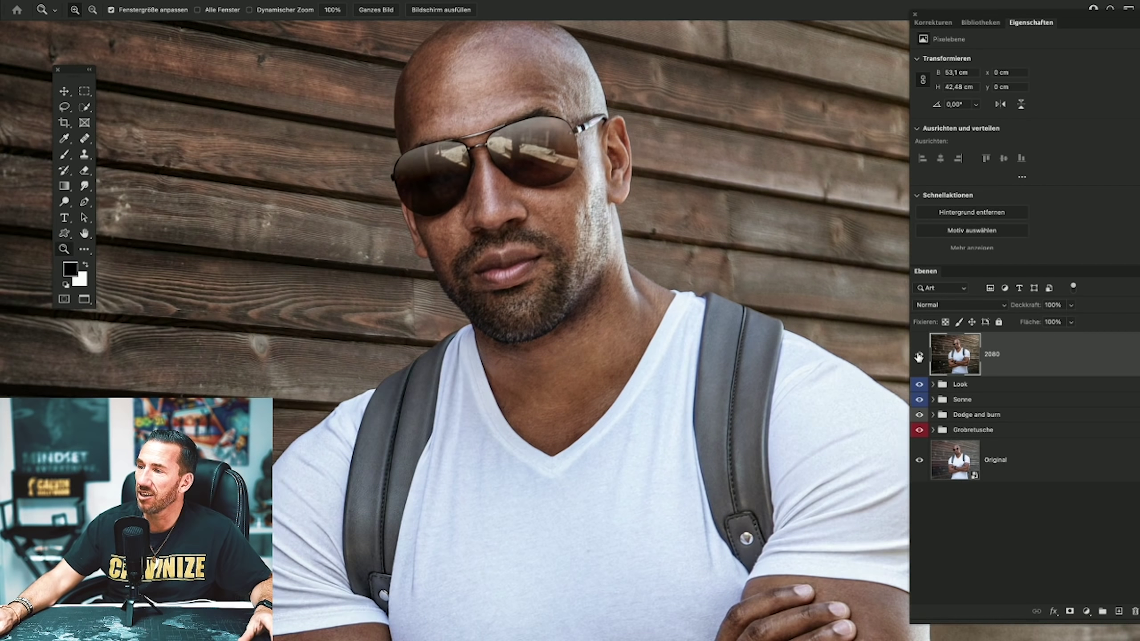
{"action": "left_click", "coordinate": [918, 356]}
{"action": "scroll", "coordinate": [206, 275], "scroll_direction": "left", "scroll_amount": 10}
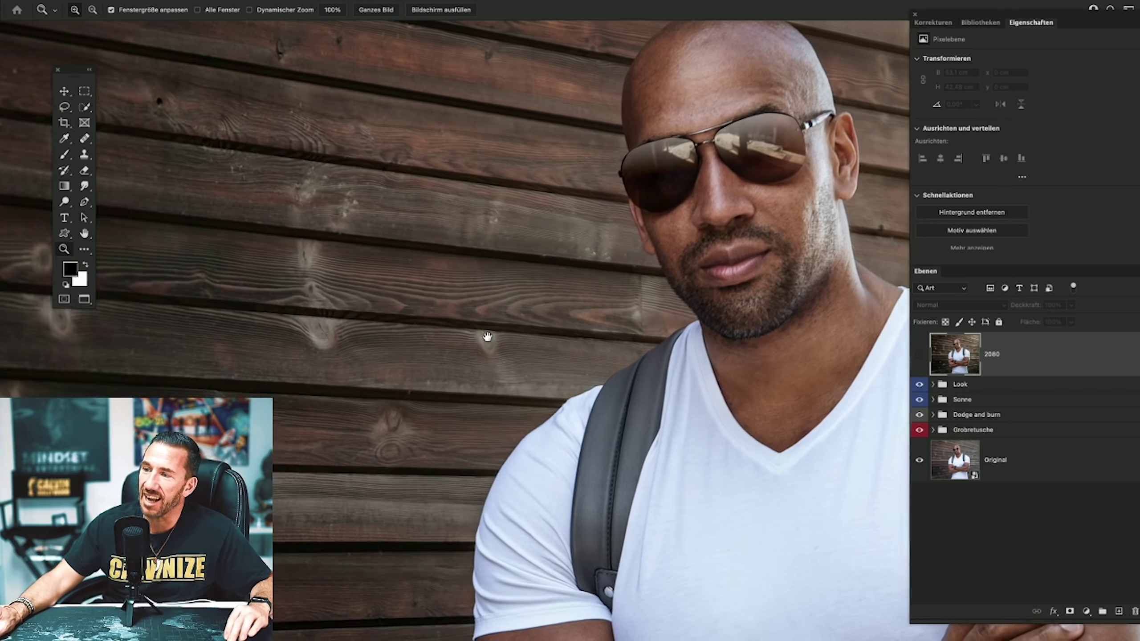
{"action": "left_click", "coordinate": [919, 357]}
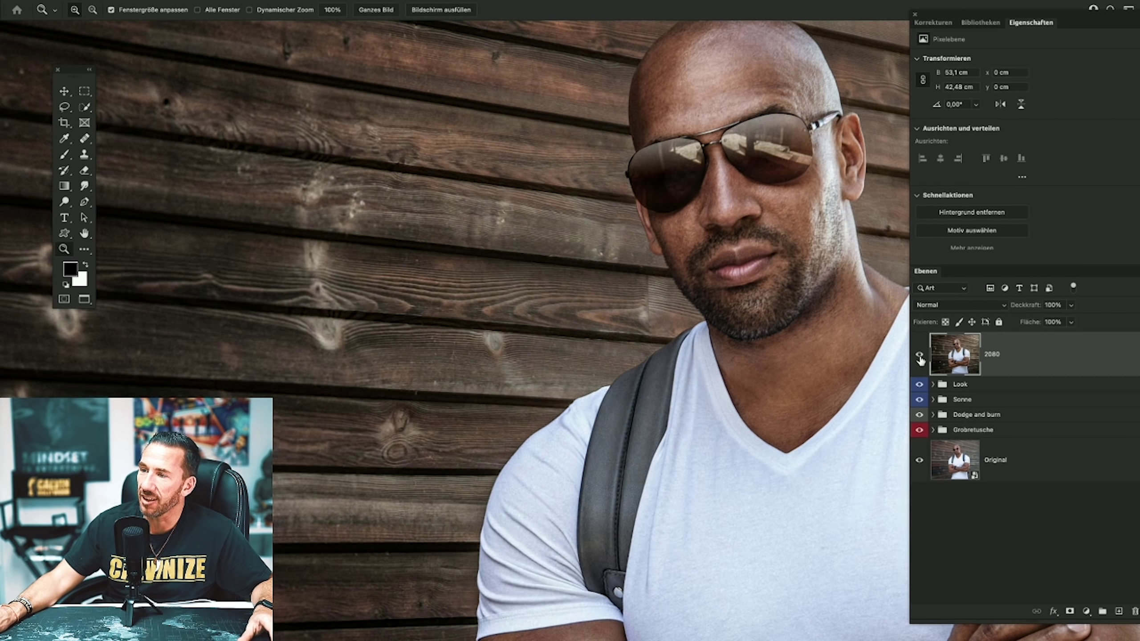
Zoom out and recenter the photo to view the whole portrait.
{"action": "scroll", "coordinate": [469, 240], "scroll_direction": "down", "scroll_amount": 2}
{"action": "scroll", "coordinate": [468, 240], "scroll_direction": "down", "scroll_amount": 2}
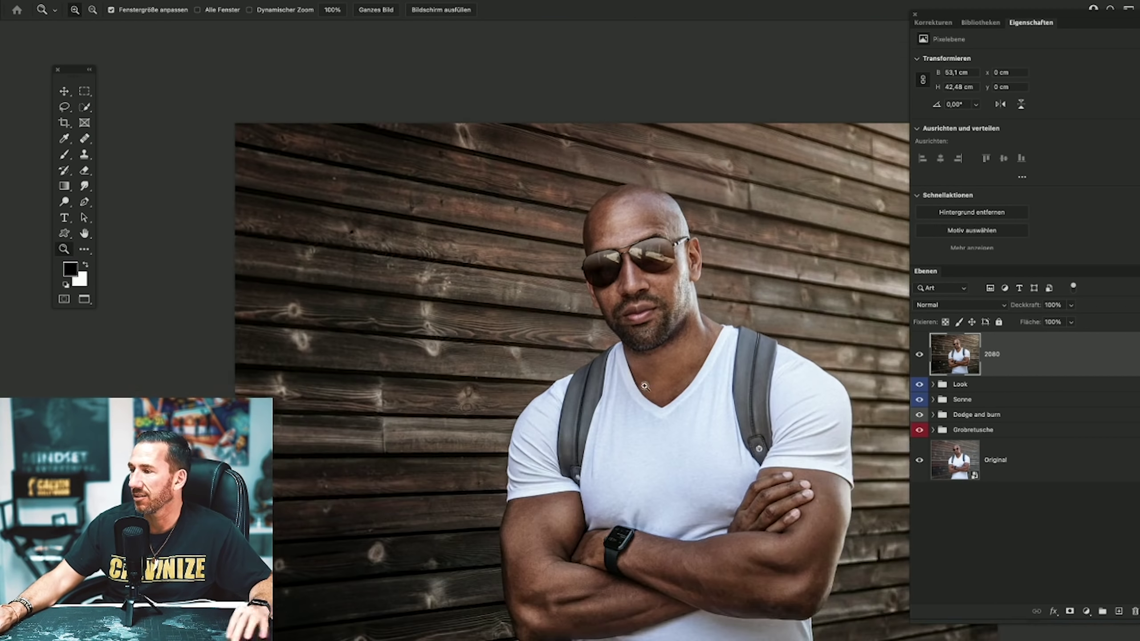
{"action": "scroll", "coordinate": [469, 240], "scroll_direction": "down", "scroll_amount": 2}
{"action": "left_click_drag", "start_coordinate": [469, 240], "coordinate": [538, 287]}
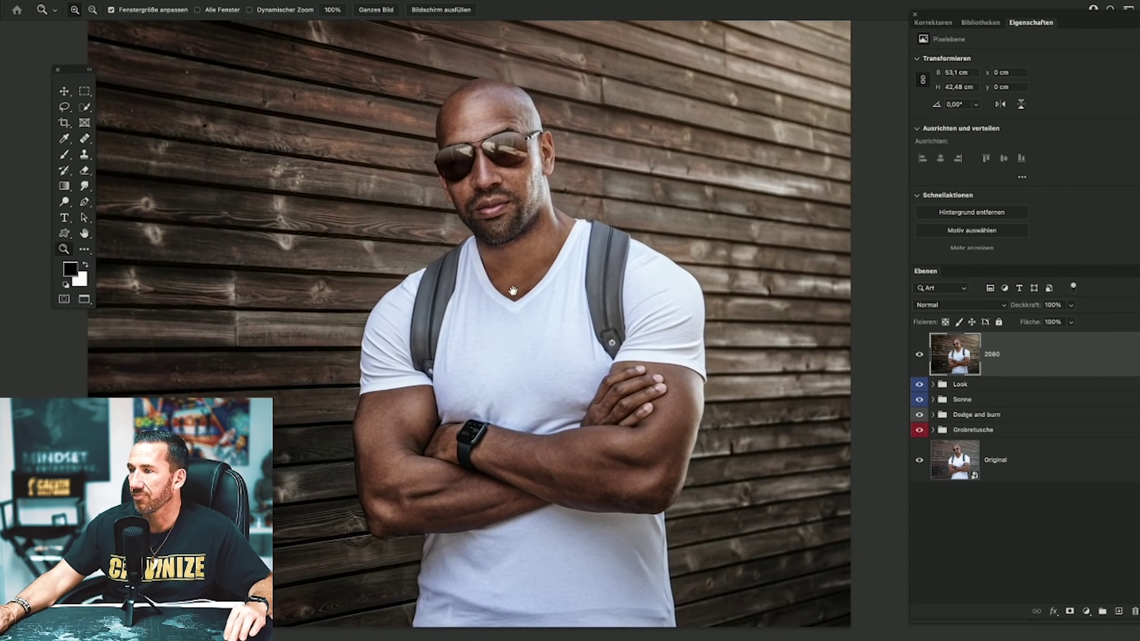
{"action": "scroll", "coordinate": [538, 286], "scroll_direction": "down", "scroll_amount": 1}
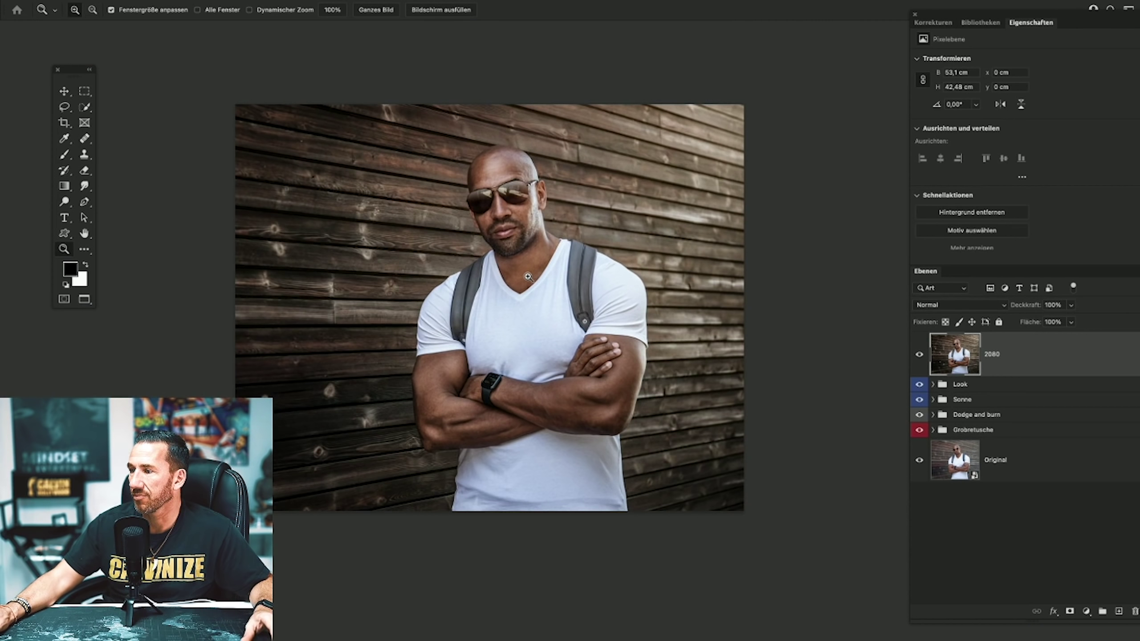
{"action": "scroll", "coordinate": [527, 276], "scroll_direction": "up", "scroll_amount": 1}
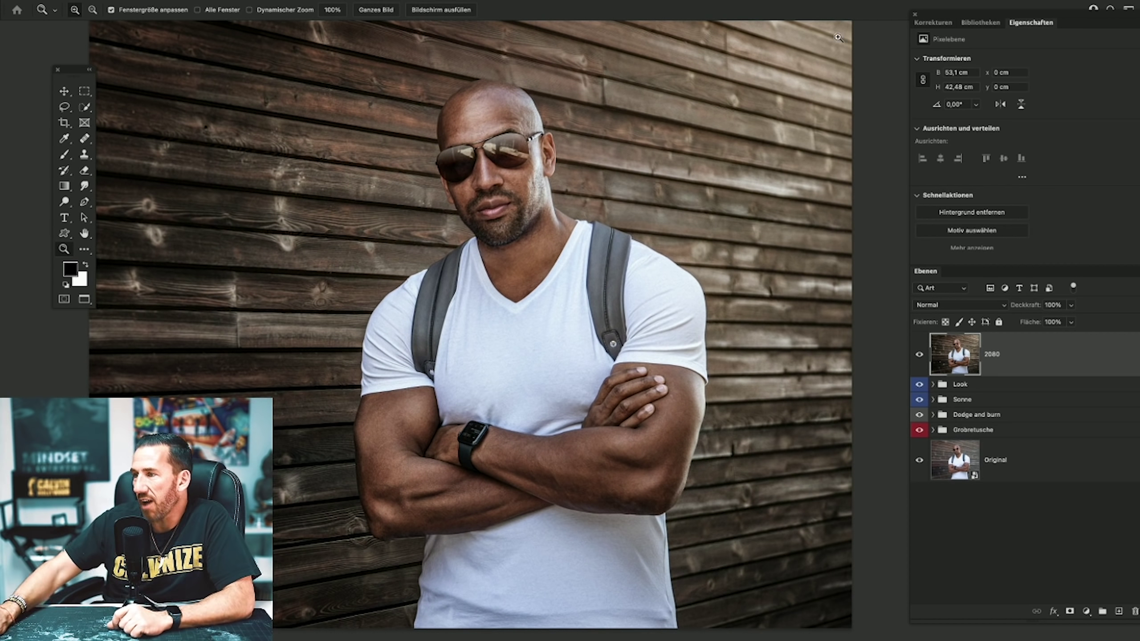
Add a Farbbalance adjustment above 2080, nudge Gelb/Blau, and compare it on and off.
{"action": "left_click", "coordinate": [932, 24]}
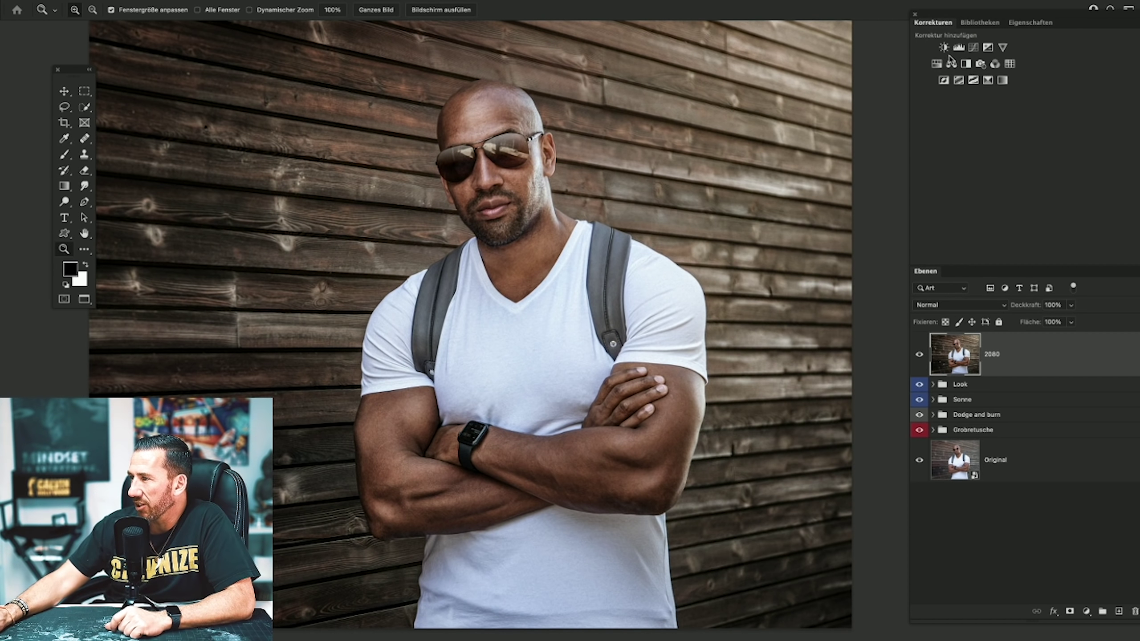
{"action": "left_click", "coordinate": [952, 64]}
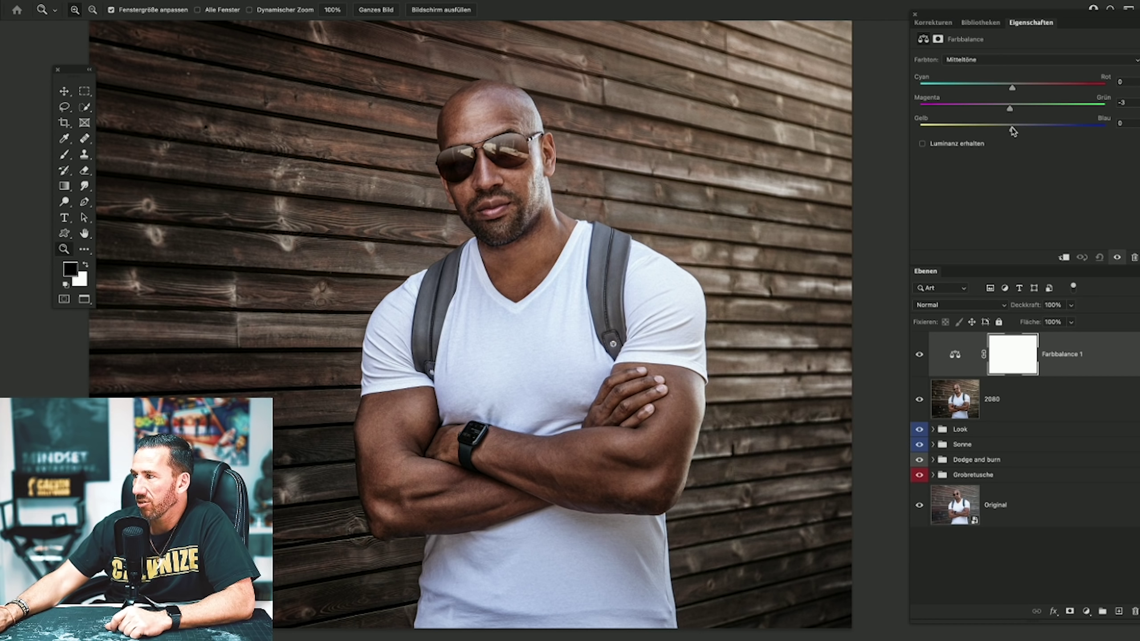
{"action": "left_click_drag", "start_coordinate": [1014, 130], "coordinate": [1013, 130]}
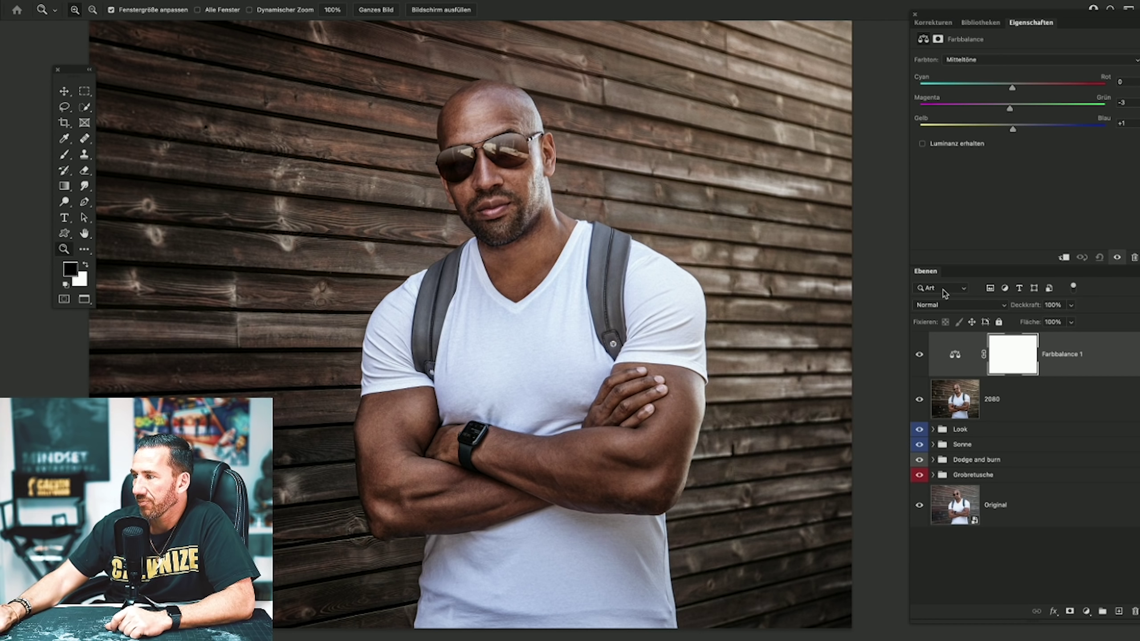
{"action": "left_click", "coordinate": [919, 355]}
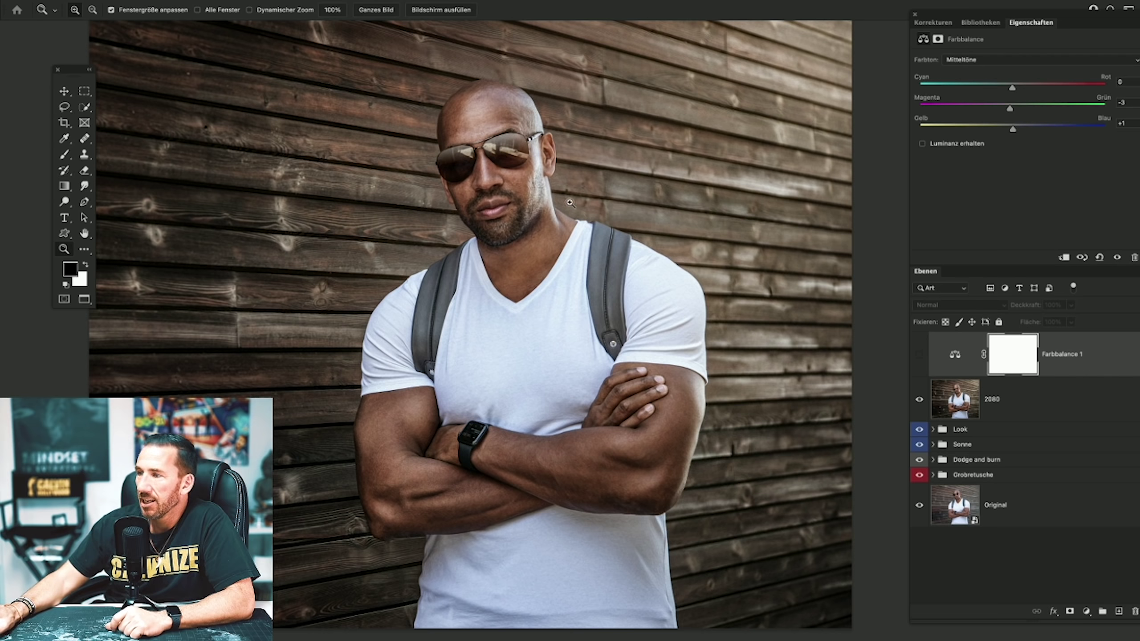
{"action": "left_click", "coordinate": [918, 356]}
{"action": "left_click", "coordinate": [918, 356]}
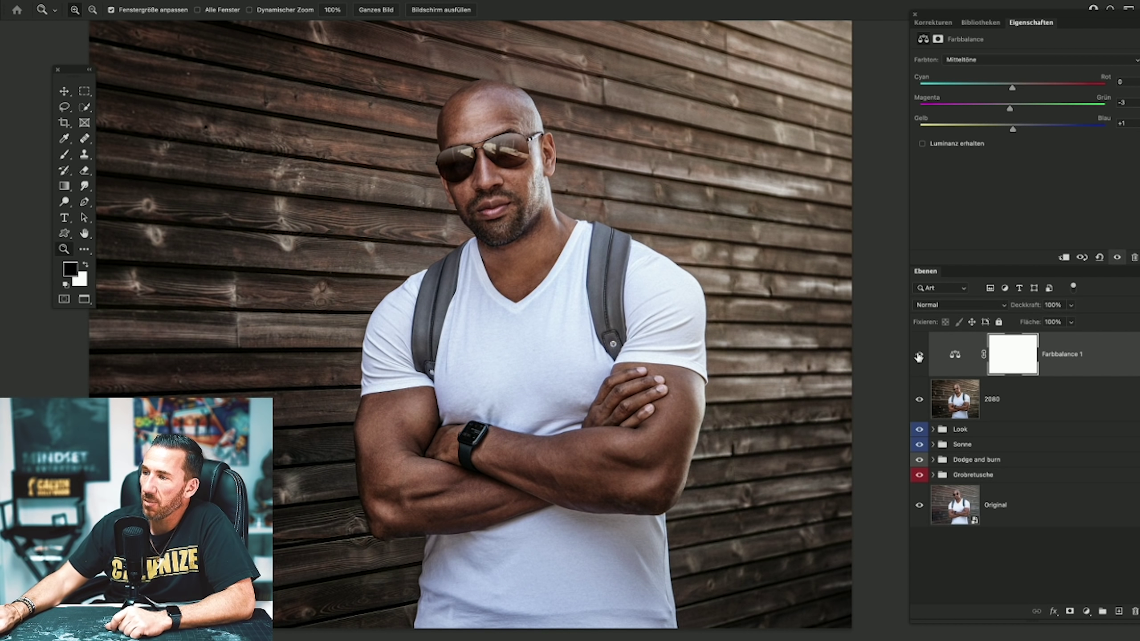
{"action": "left_click", "coordinate": [919, 355]}
{"action": "left_click", "coordinate": [918, 356]}
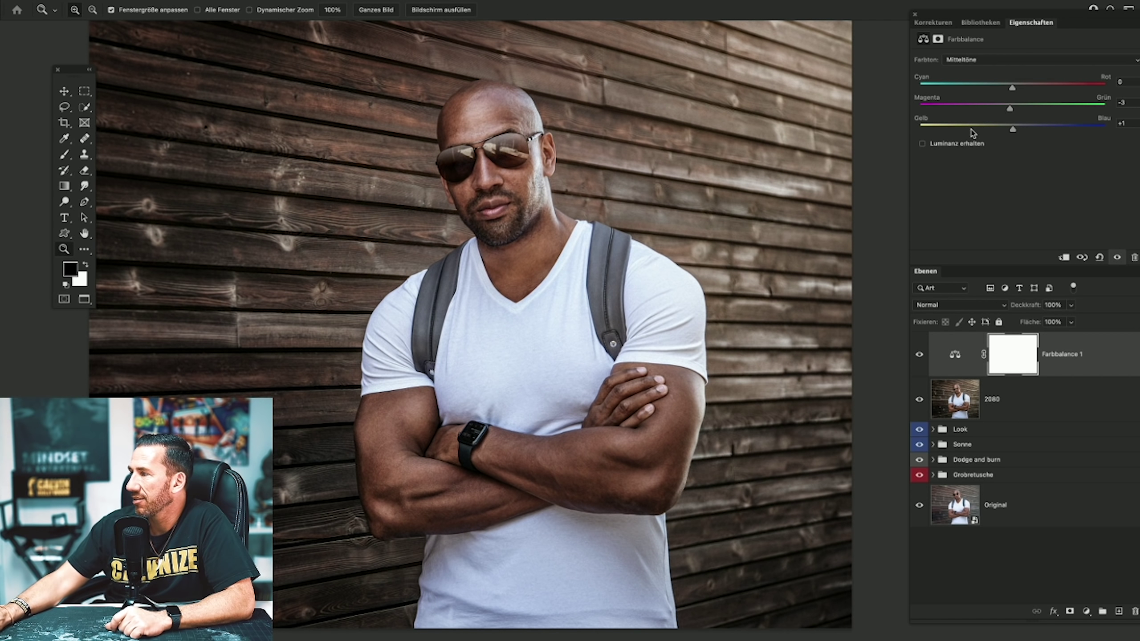
Set Gelb/Blau to 0, lower opacity to 78%, and merge the colour balance into 2080.
{"action": "left_click", "coordinate": [1132, 125]}
{"action": "key", "text": "BackSpace"}
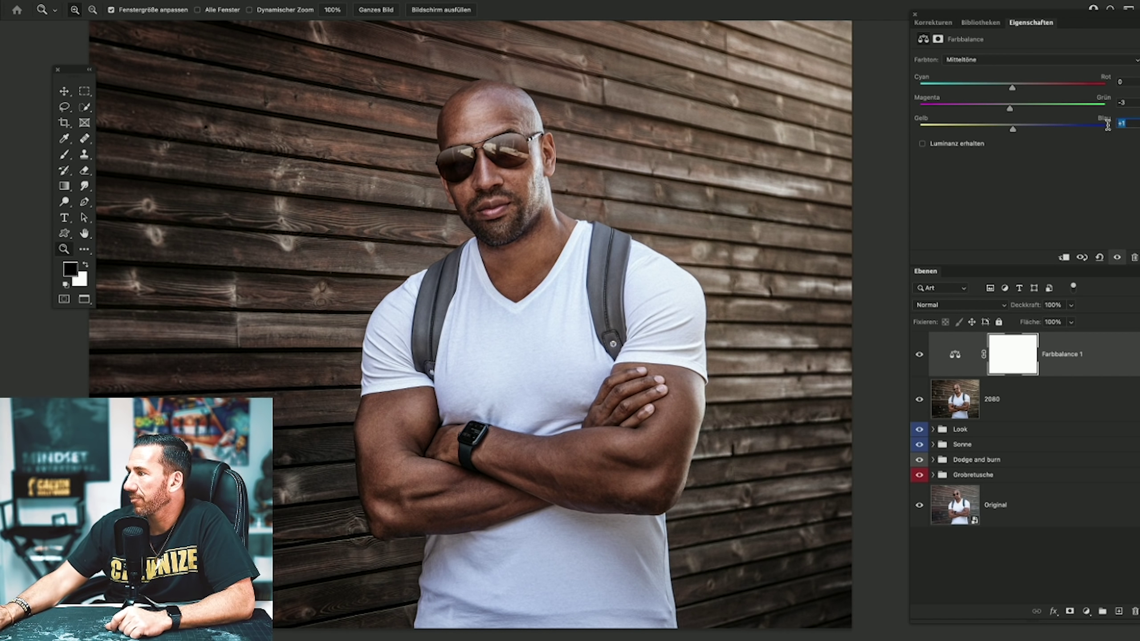
{"action": "type", "text": "0"}
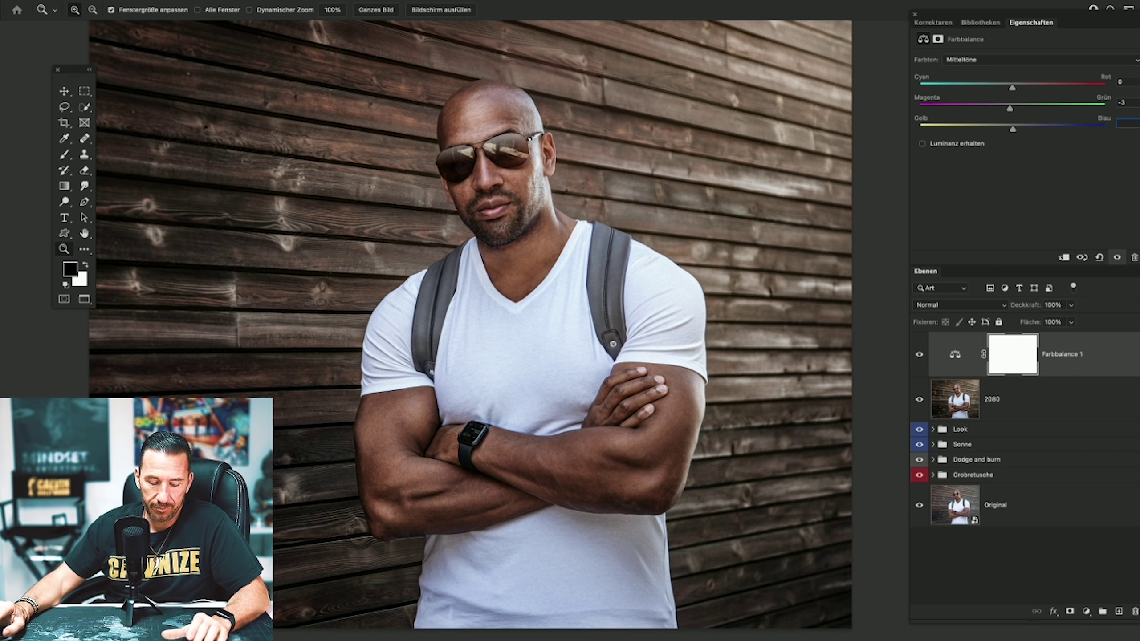
{"action": "key", "text": "Return"}
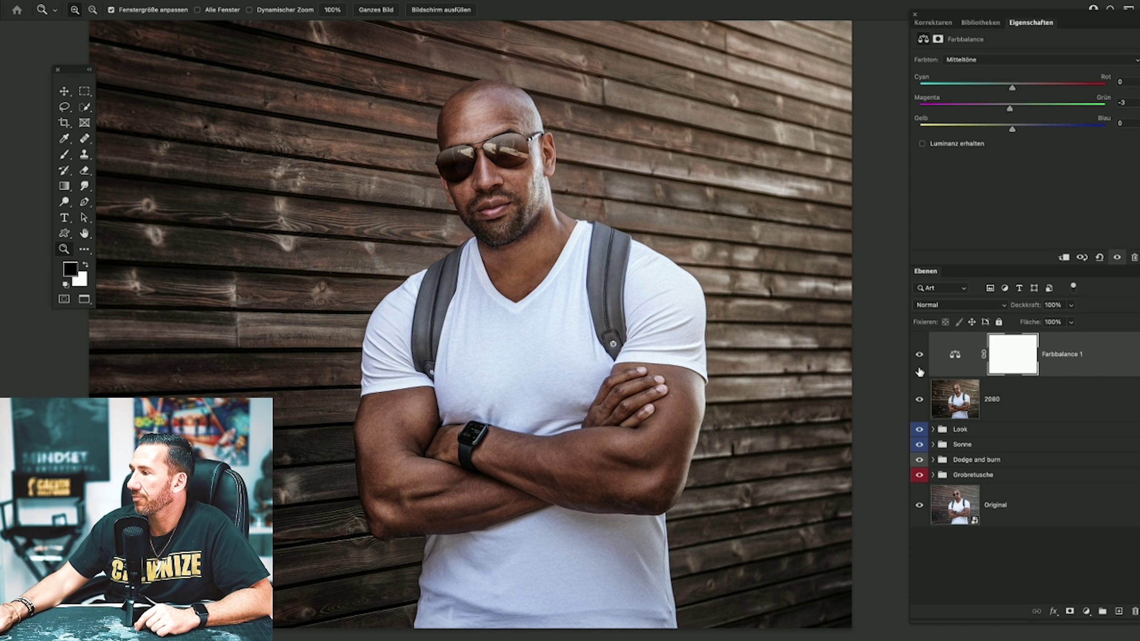
{"action": "left_click", "coordinate": [919, 355]}
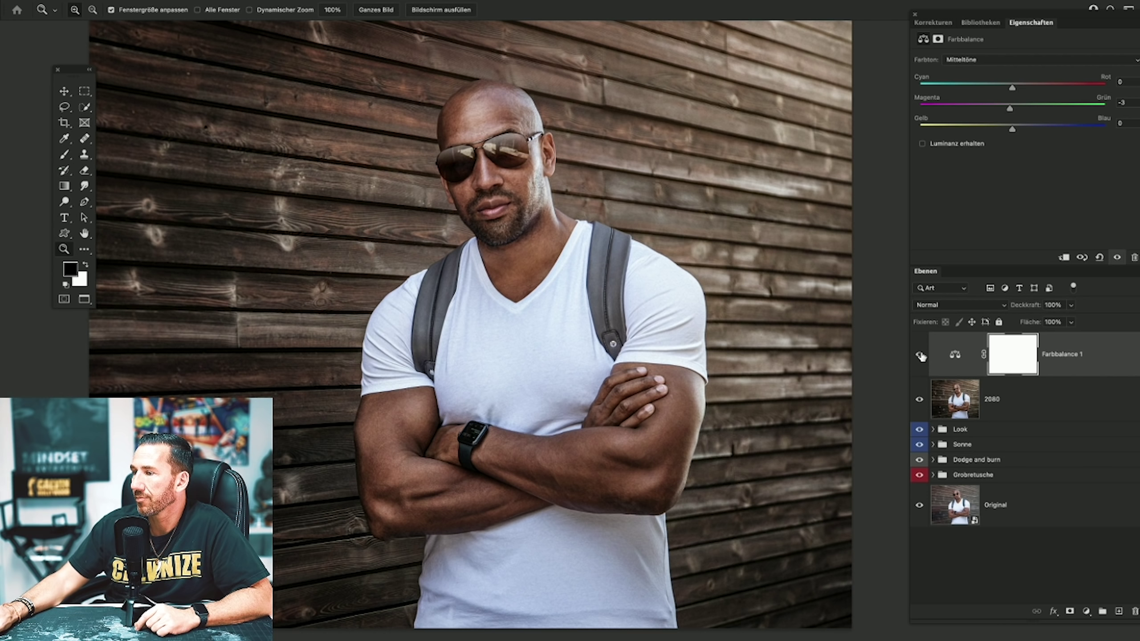
{"action": "left_click_drag", "start_coordinate": [1030, 307], "coordinate": [1018, 311]}
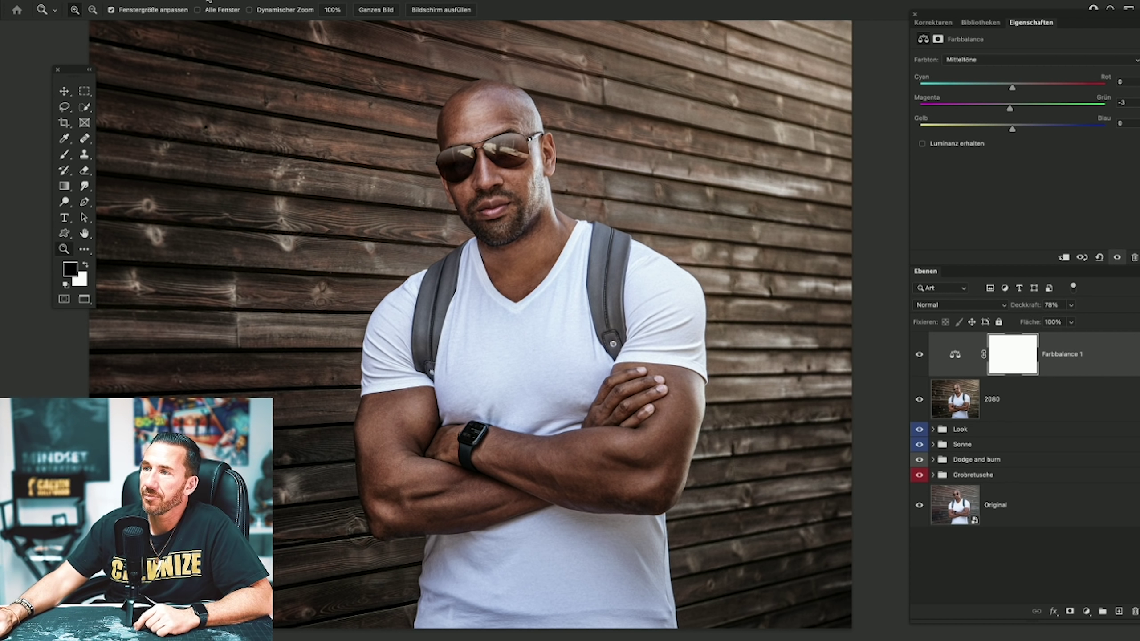
{"action": "left_click", "coordinate": [208, 0]}
{"action": "left_click", "coordinate": [333, 418]}
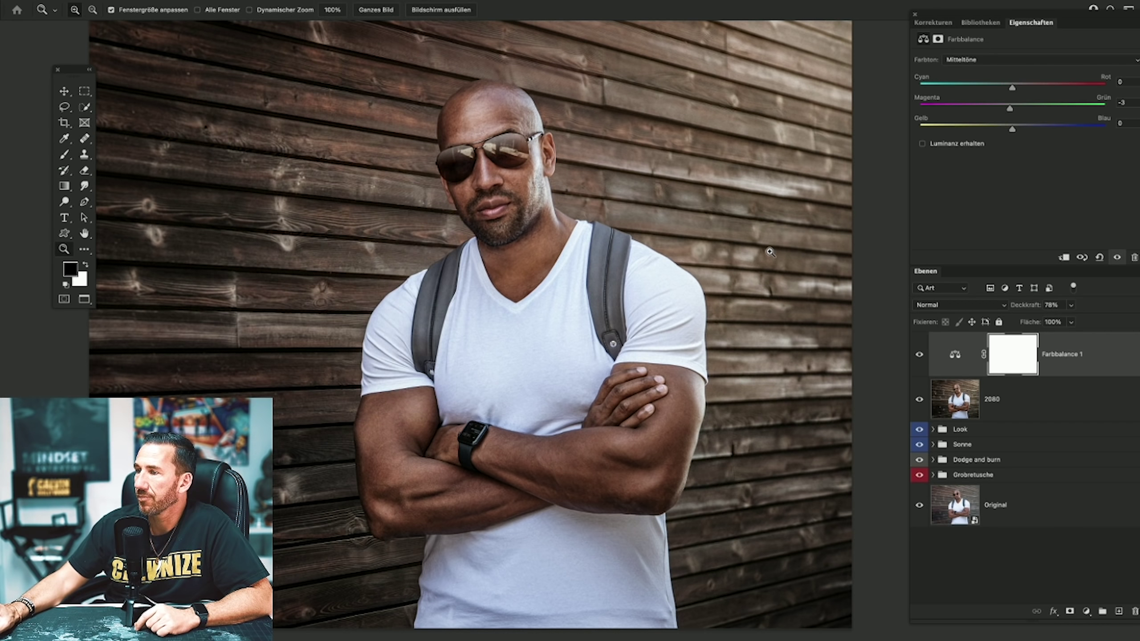
{"action": "left_click", "coordinate": [932, 23]}
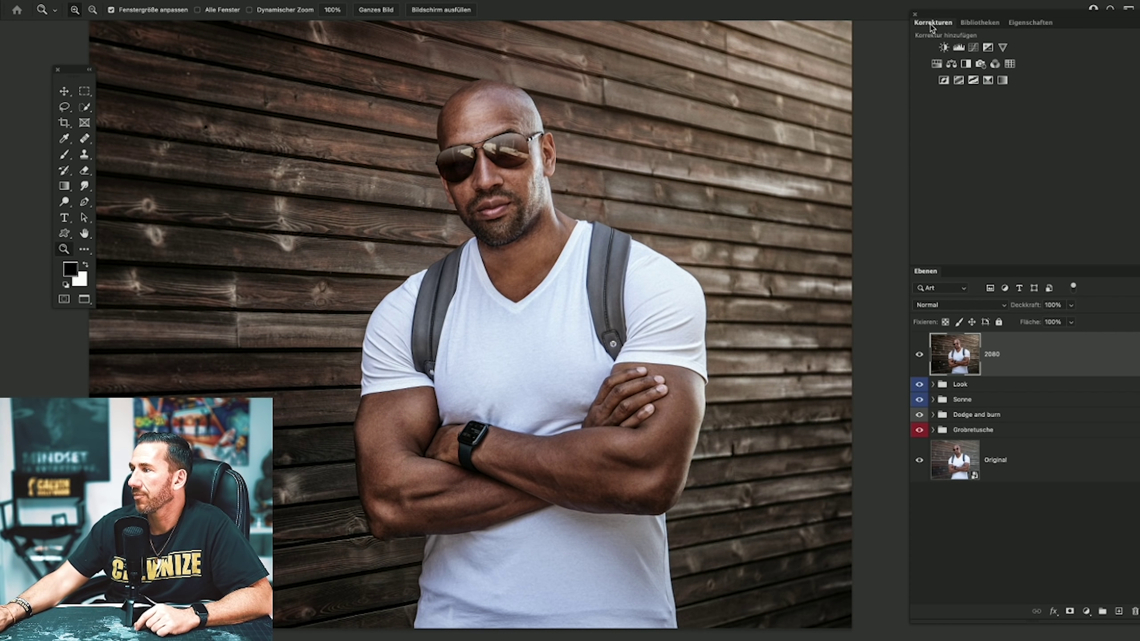
Add a Gradationskurven layer and raise the RGB curve's black point for matte shadows.
{"action": "left_click", "coordinate": [973, 47]}
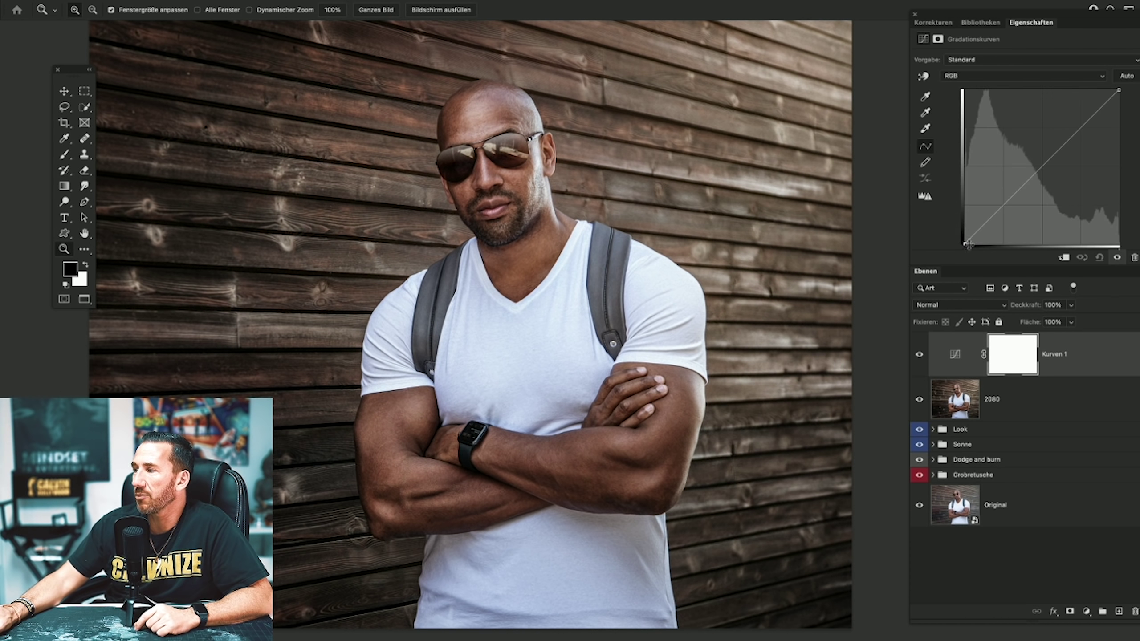
{"action": "mouse_move", "coordinate": [964, 244]}
{"action": "left_mouse_down"}
{"action": "mouse_move", "coordinate": [964, 223]}
{"action": "mouse_move", "coordinate": [990, 222]}
{"action": "left_mouse_up"}
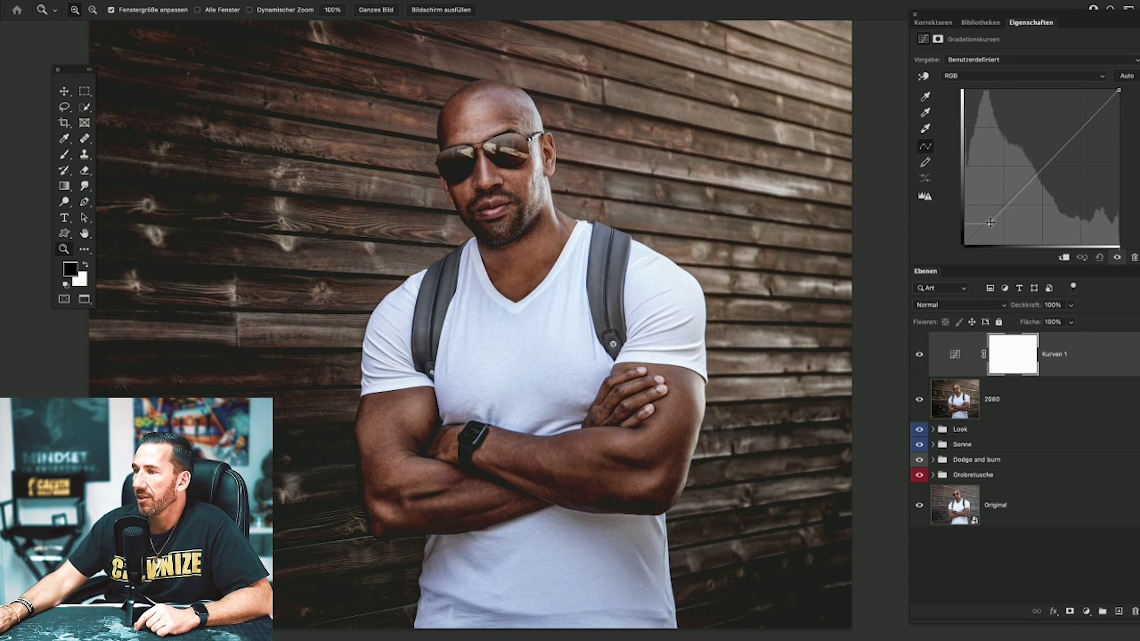
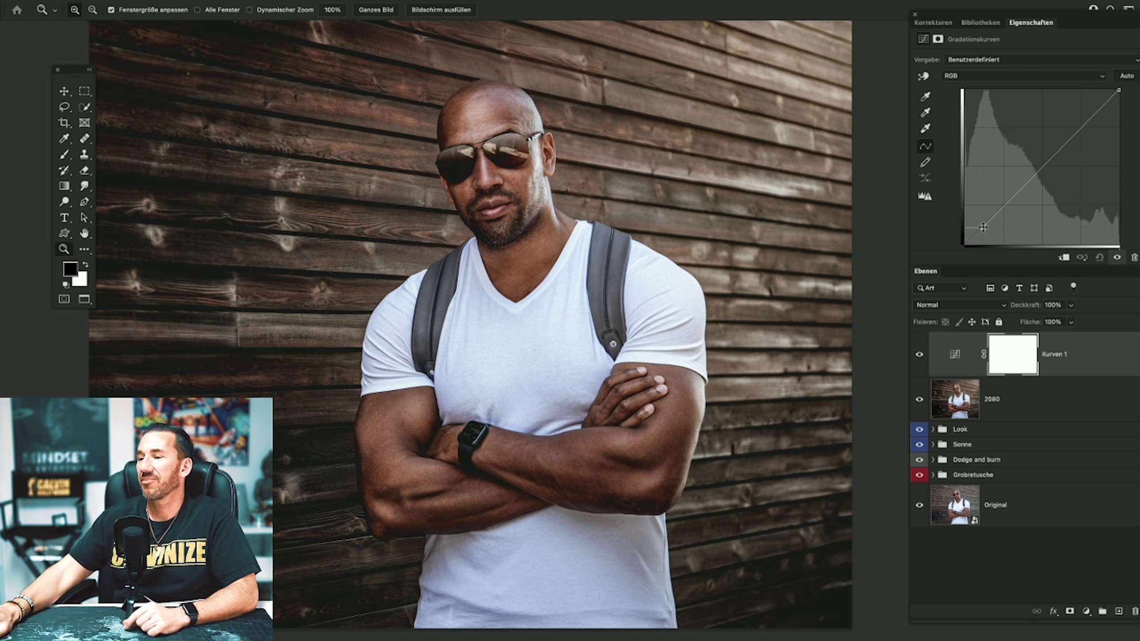
Toggle the Kurven 1 curves layer on and off to compare before and after.
{"action": "left_click", "coordinate": [919, 355]}
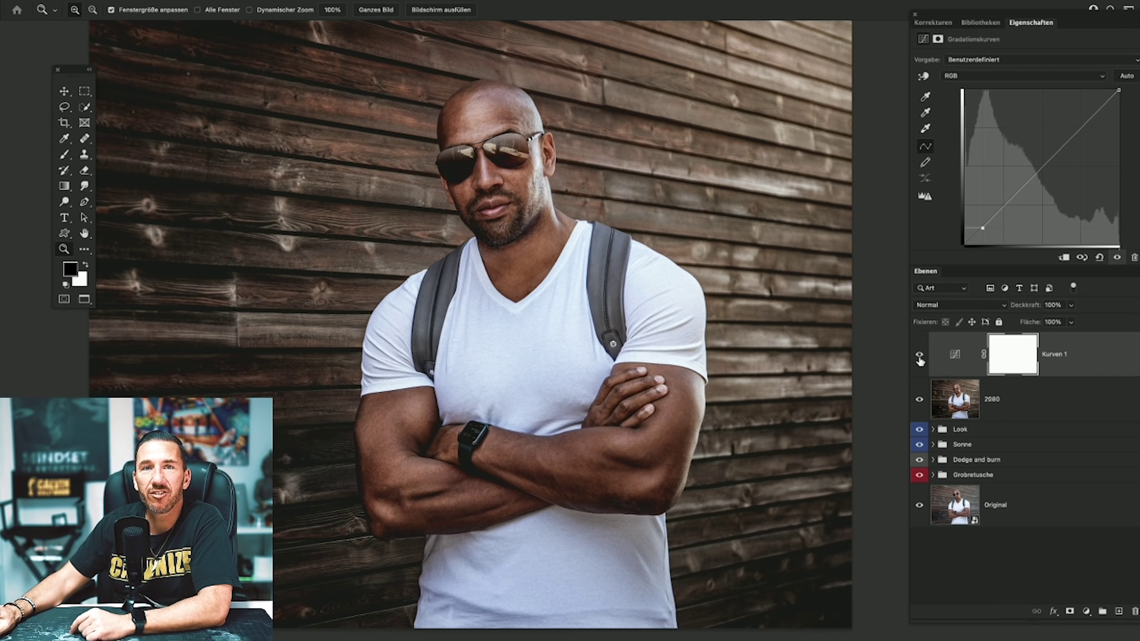
{"action": "left_click", "coordinate": [919, 356]}
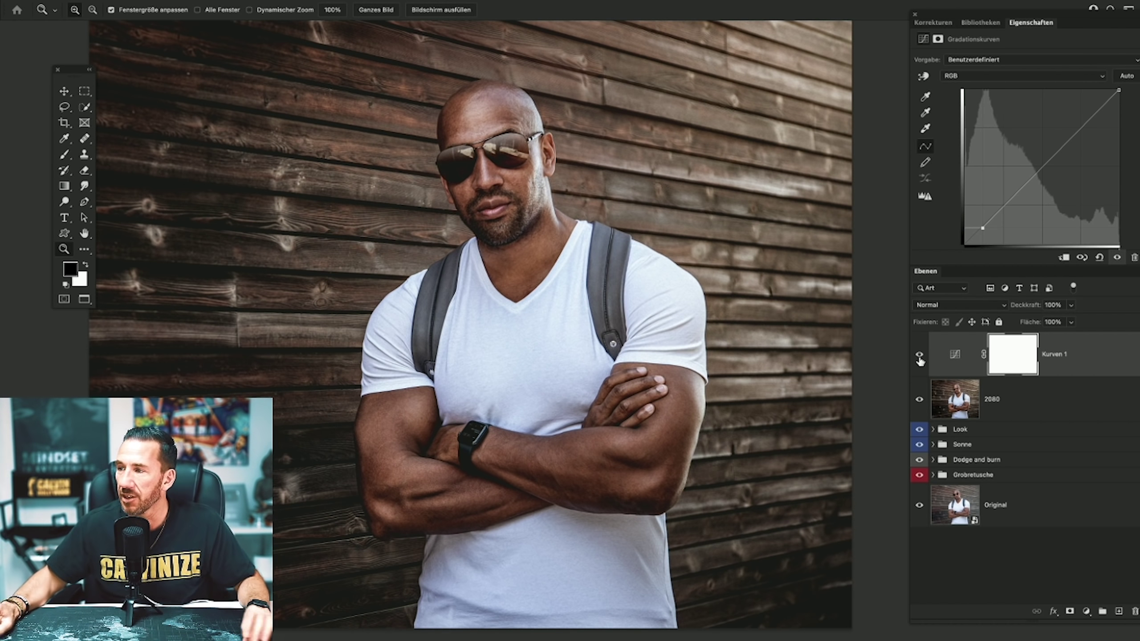
{"action": "mouse_move", "coordinate": [328, 209]}
{"action": "left_mouse_down"}
{"action": "mouse_move", "coordinate": [623, 195]}
{"action": "mouse_move", "coordinate": [562, 198]}
{"action": "left_mouse_up"}
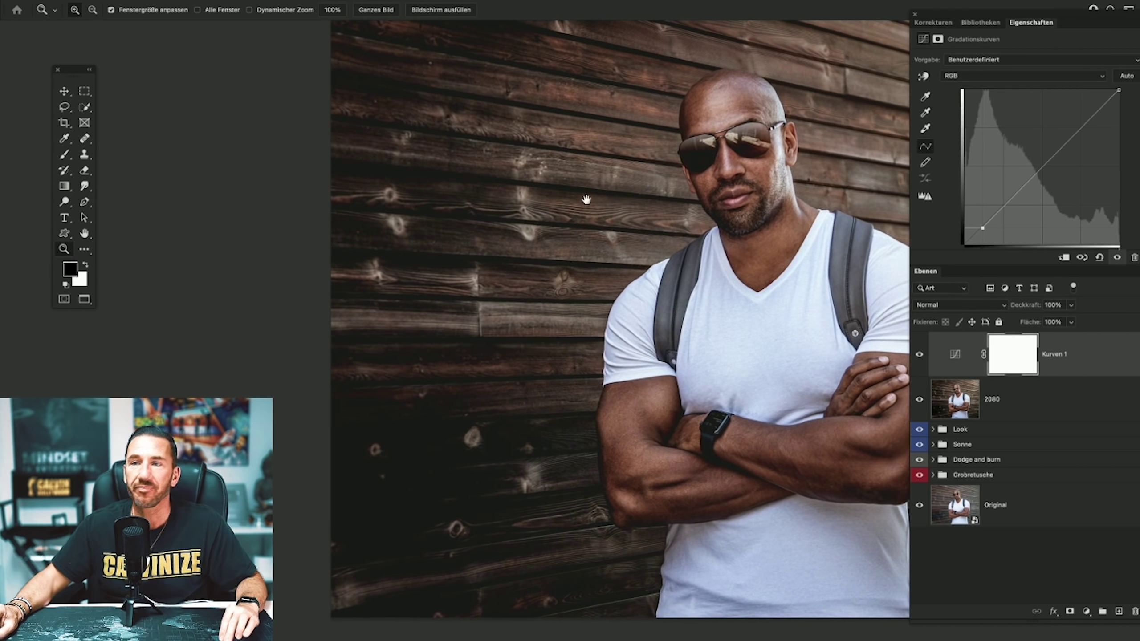
{"action": "left_click", "coordinate": [919, 355]}
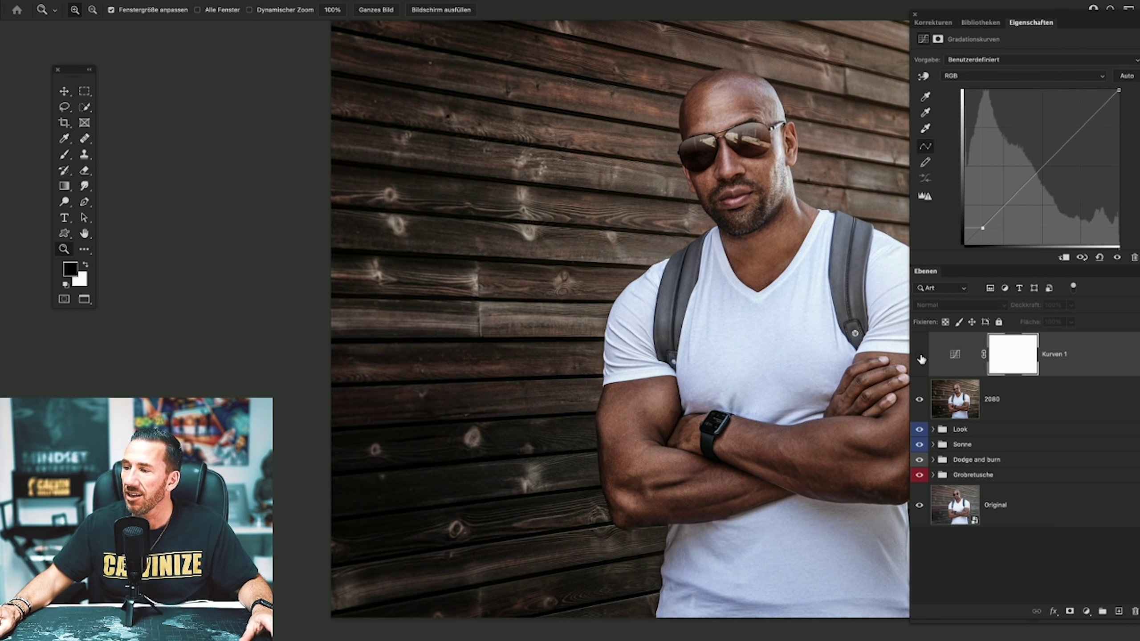
{"action": "left_click", "coordinate": [920, 356]}
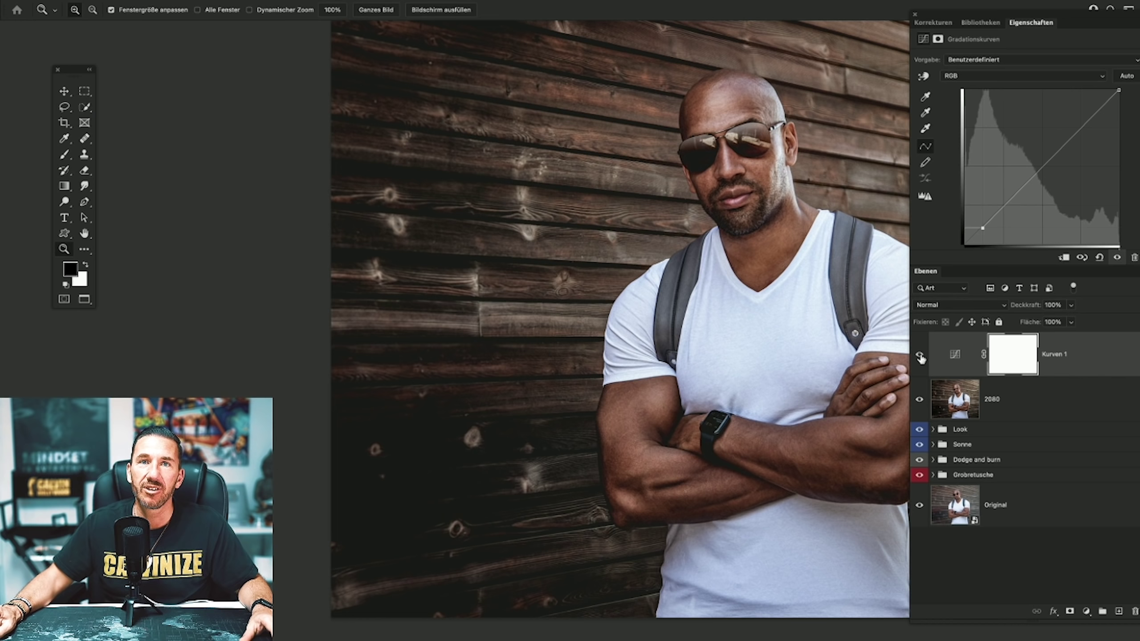
{"action": "left_click", "coordinate": [920, 357]}
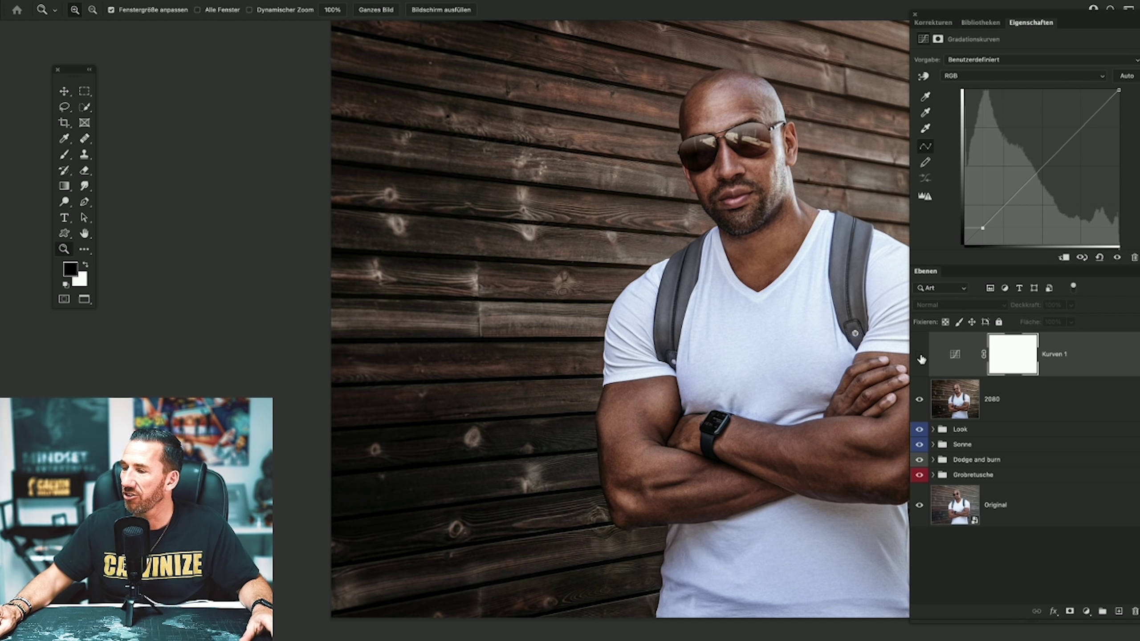
{"action": "left_click", "coordinate": [920, 357]}
{"action": "left_click_drag", "start_coordinate": [679, 311], "coordinate": [505, 347]}
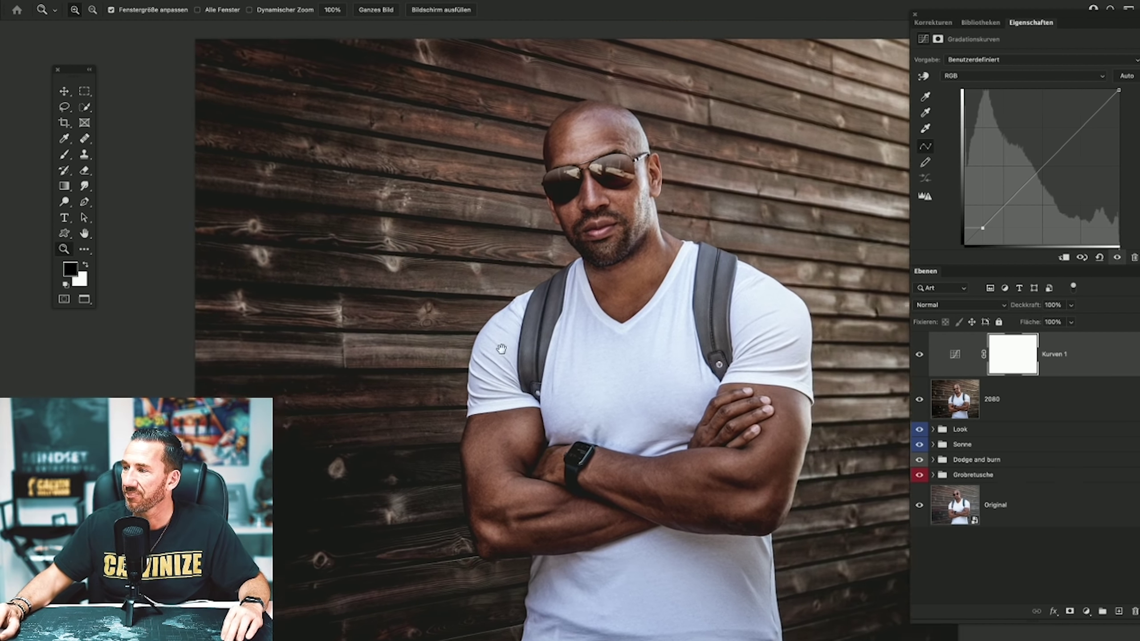
{"action": "left_click", "coordinate": [920, 355]}
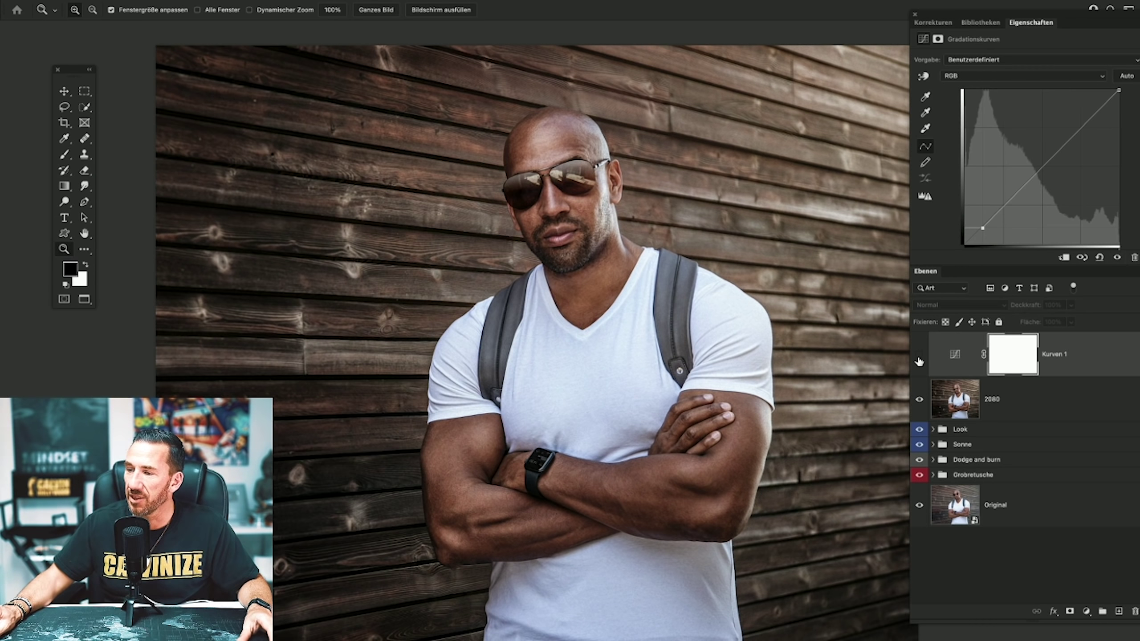
{"action": "left_click", "coordinate": [919, 355]}
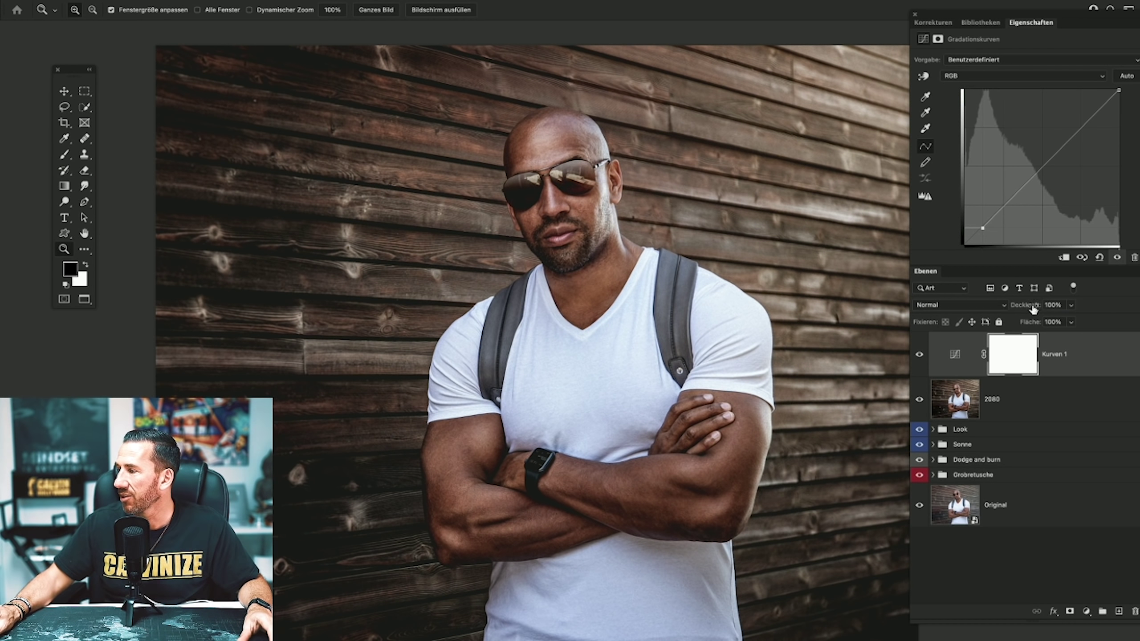
Set Kurven 1 to 77% opacity and add curve points for slightly more contrast.
{"action": "left_click_drag", "start_coordinate": [1033, 309], "coordinate": [778, 313]}
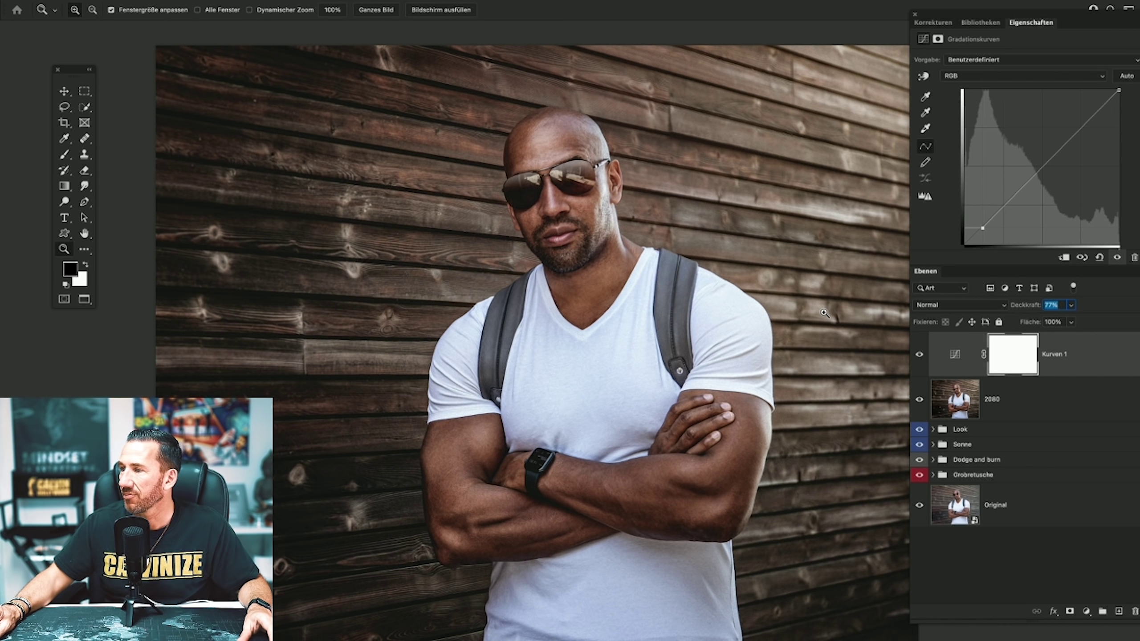
{"action": "key", "text": "Return"}
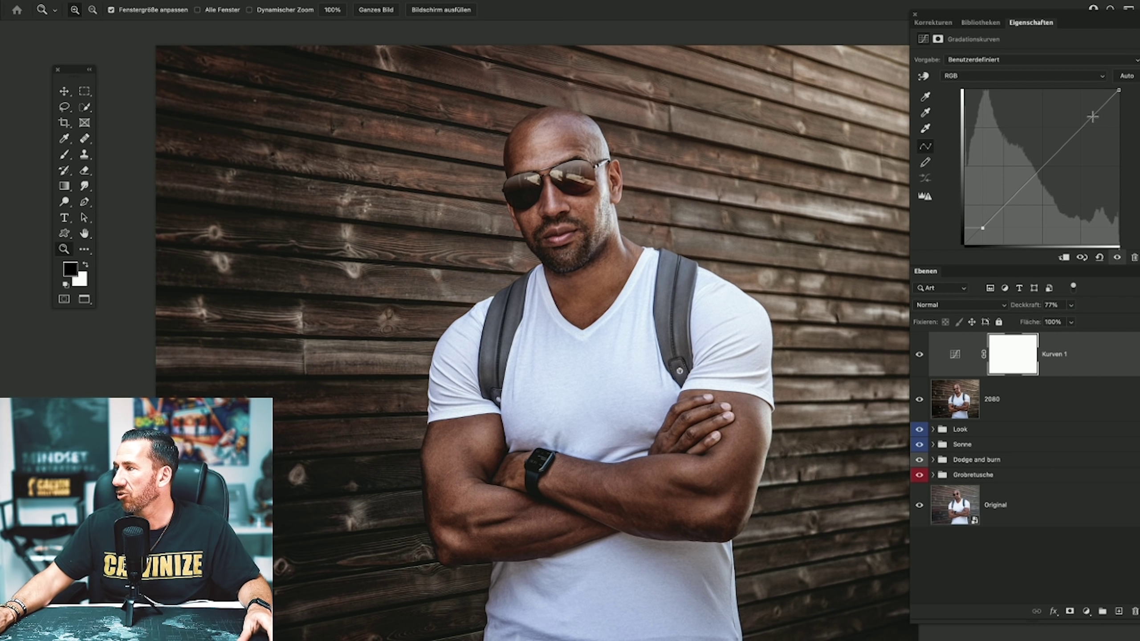
{"action": "left_click_drag", "start_coordinate": [1091, 118], "coordinate": [1096, 121]}
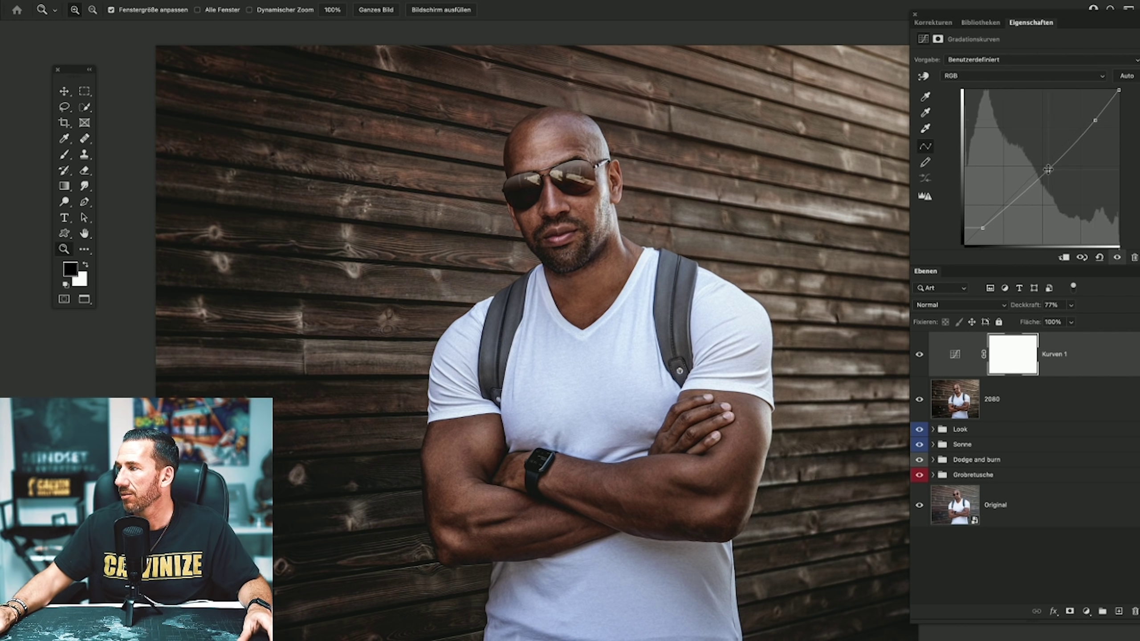
{"action": "left_click_drag", "start_coordinate": [1046, 168], "coordinate": [1044, 168]}
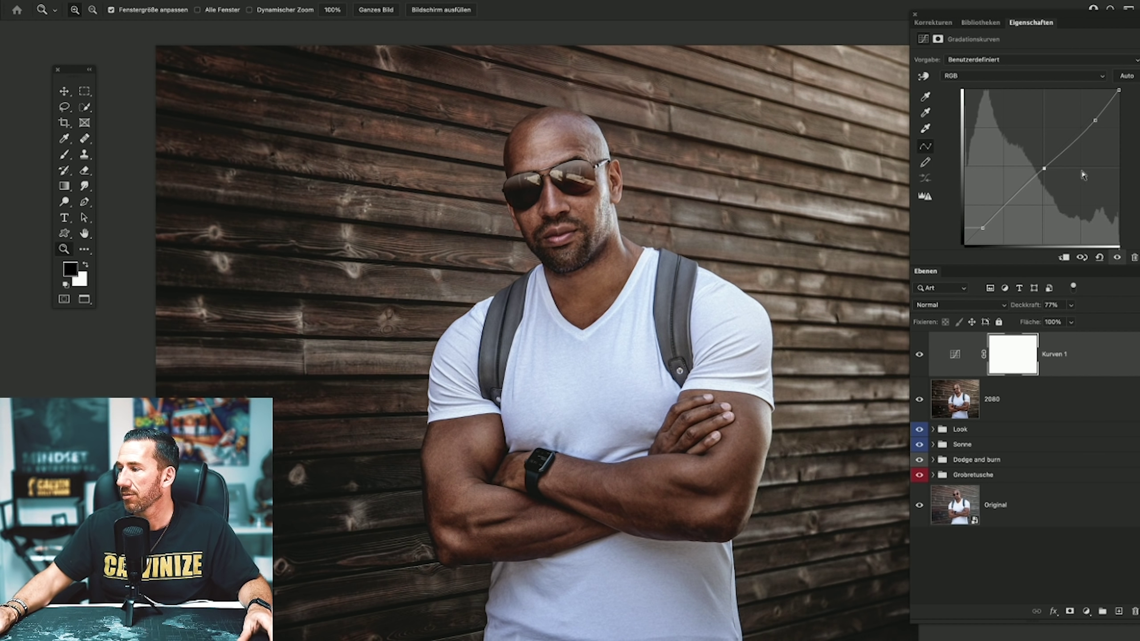
Compare once more and lower Kurven 1 opacity to 58%.
{"action": "left_click", "coordinate": [918, 355]}
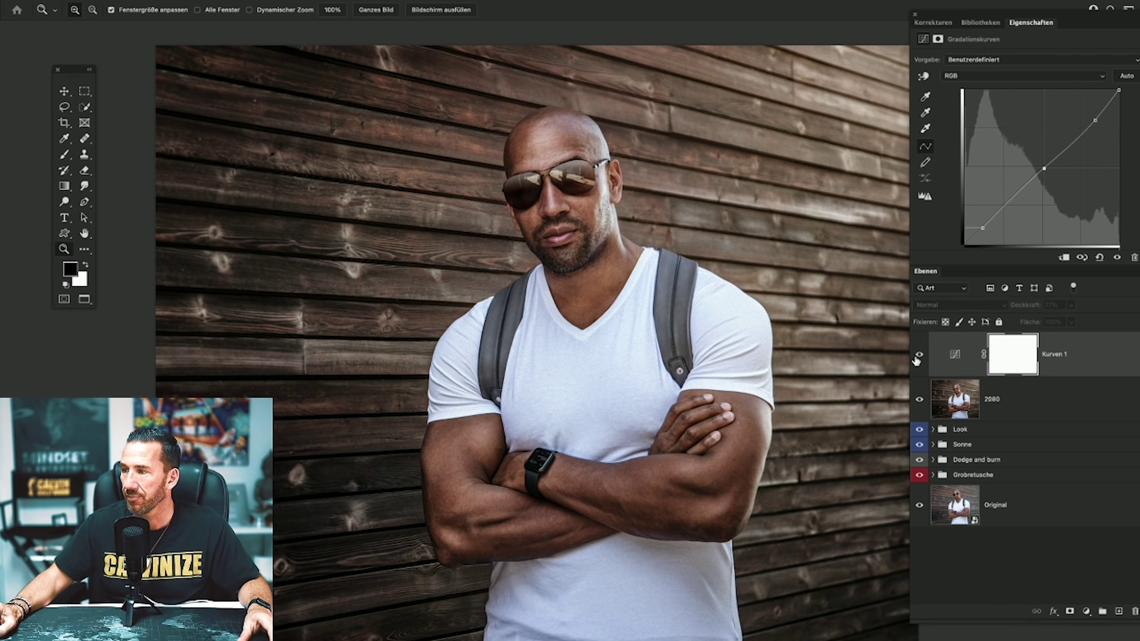
{"action": "left_click", "coordinate": [918, 357]}
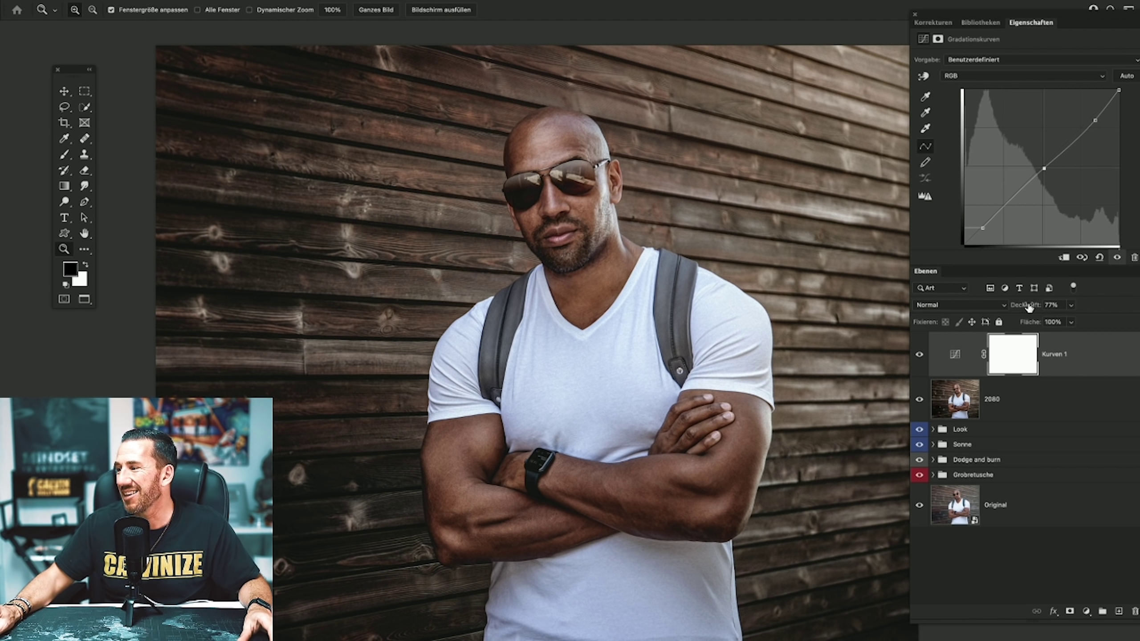
{"action": "left_click_drag", "start_coordinate": [1029, 307], "coordinate": [1019, 307]}
{"action": "key", "text": "Return"}
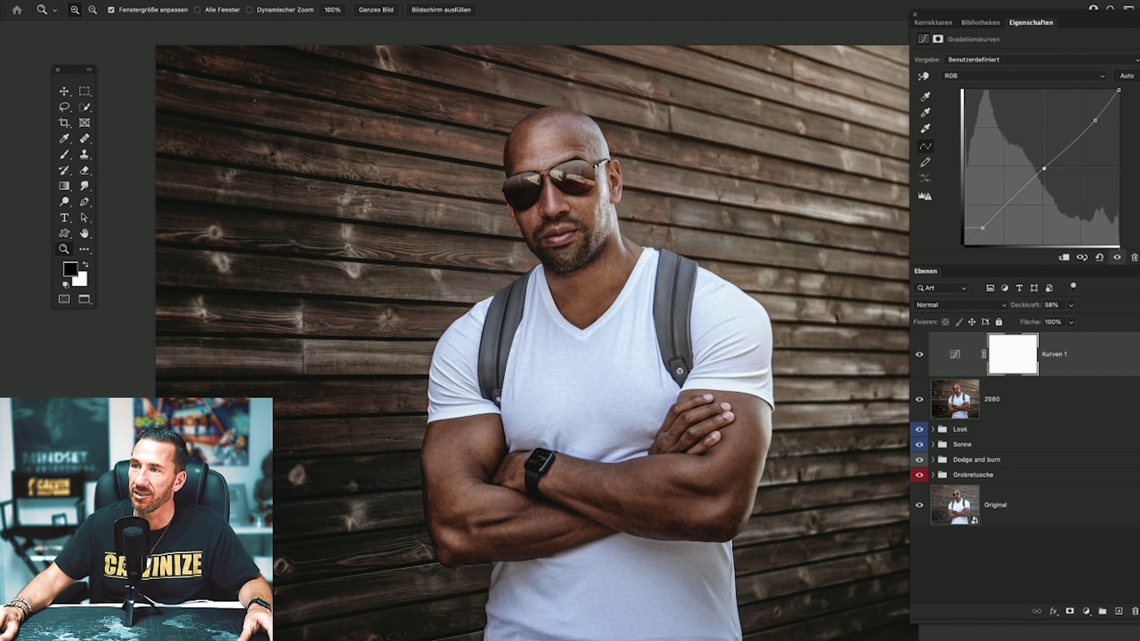
Stamp a merged copy of all visible layers into 2080 and compare it on and off.
{"action": "key", "text": "BackSpace"}
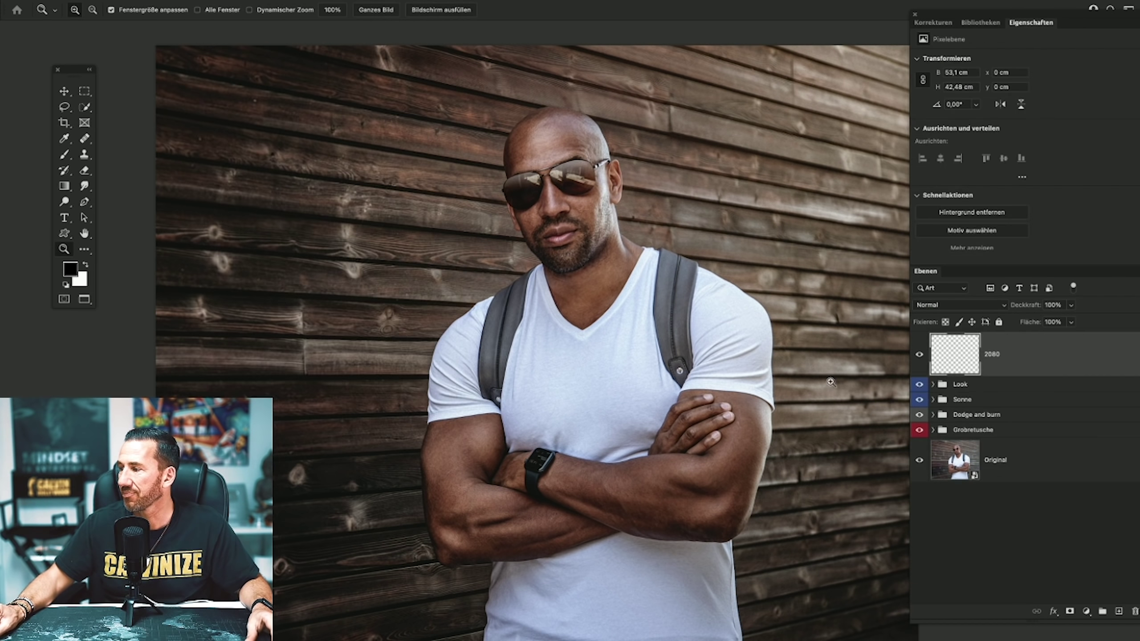
{"action": "key", "text": "ctrl+shift+alt+e"}
{"action": "left_click", "coordinate": [919, 354]}
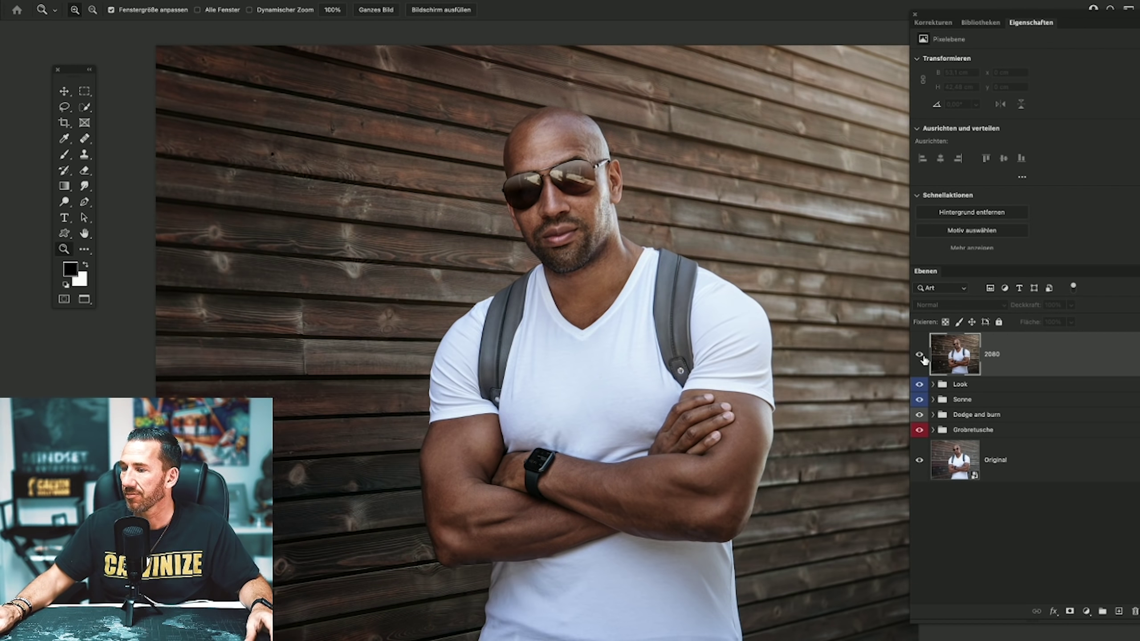
{"action": "left_click", "coordinate": [919, 355]}
Zoom out to the whole photo and save the file.
{"action": "left_click", "coordinate": [686, 331], "text": "alt"}
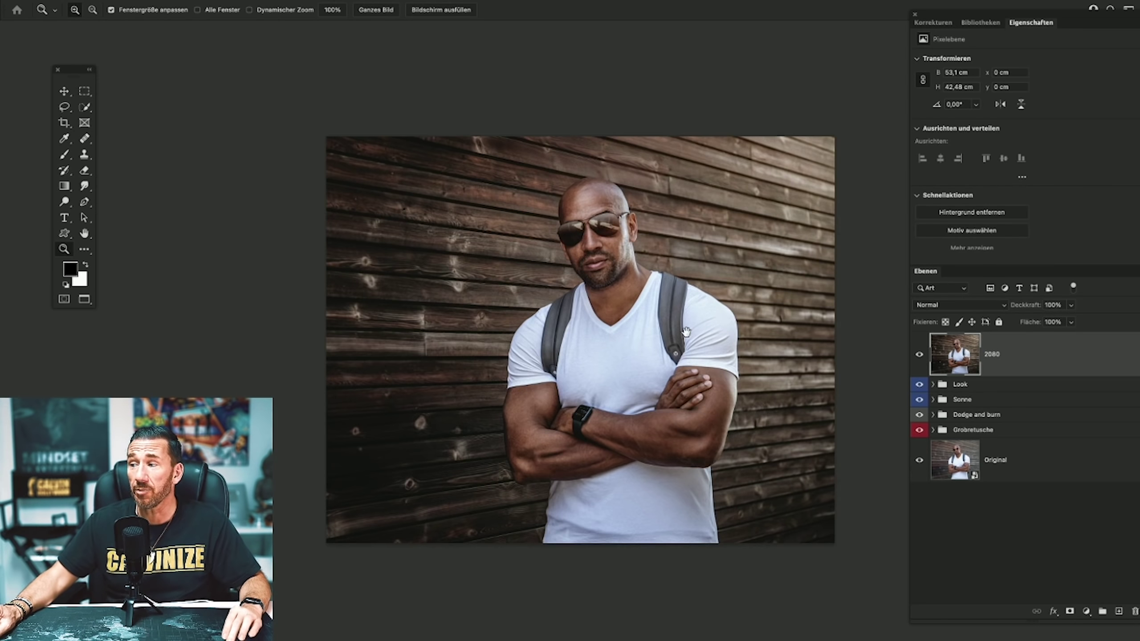
{"action": "left_click", "coordinate": [104, 1]}
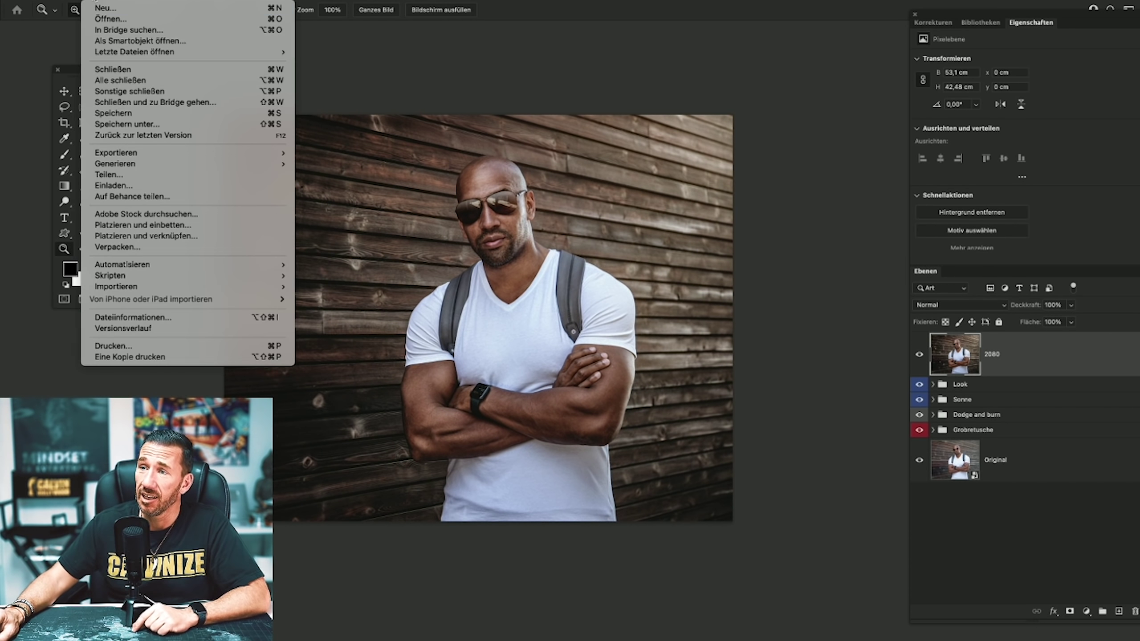
{"action": "left_click", "coordinate": [117, 113]}
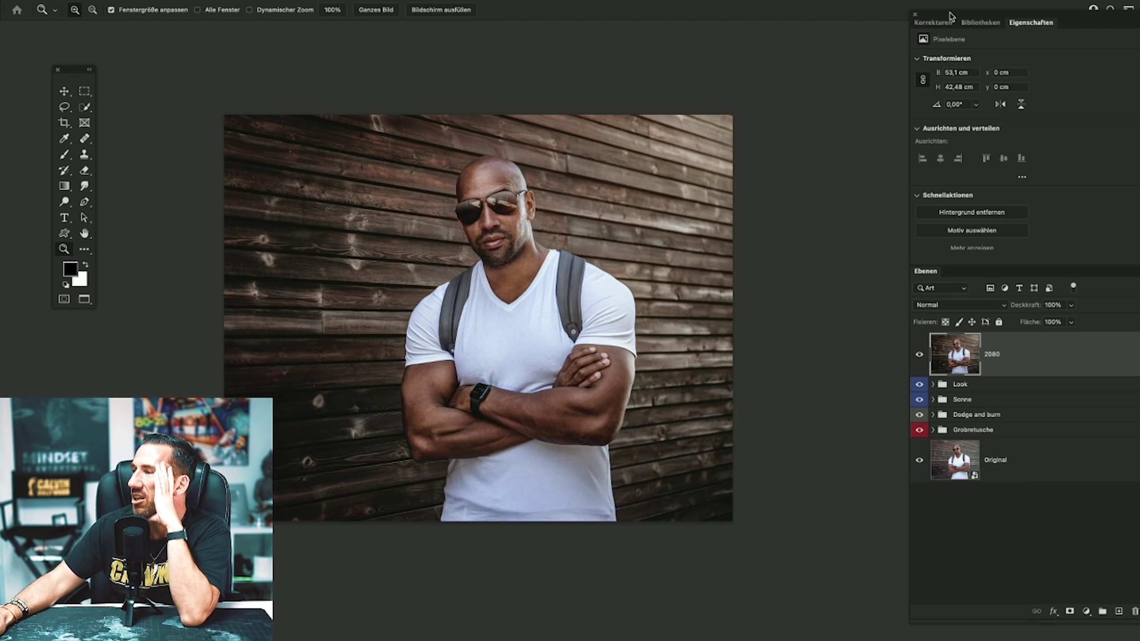
Add a Kanalmixer adjustment layer in Luminanz blend mode.
{"action": "left_click", "coordinate": [933, 22]}
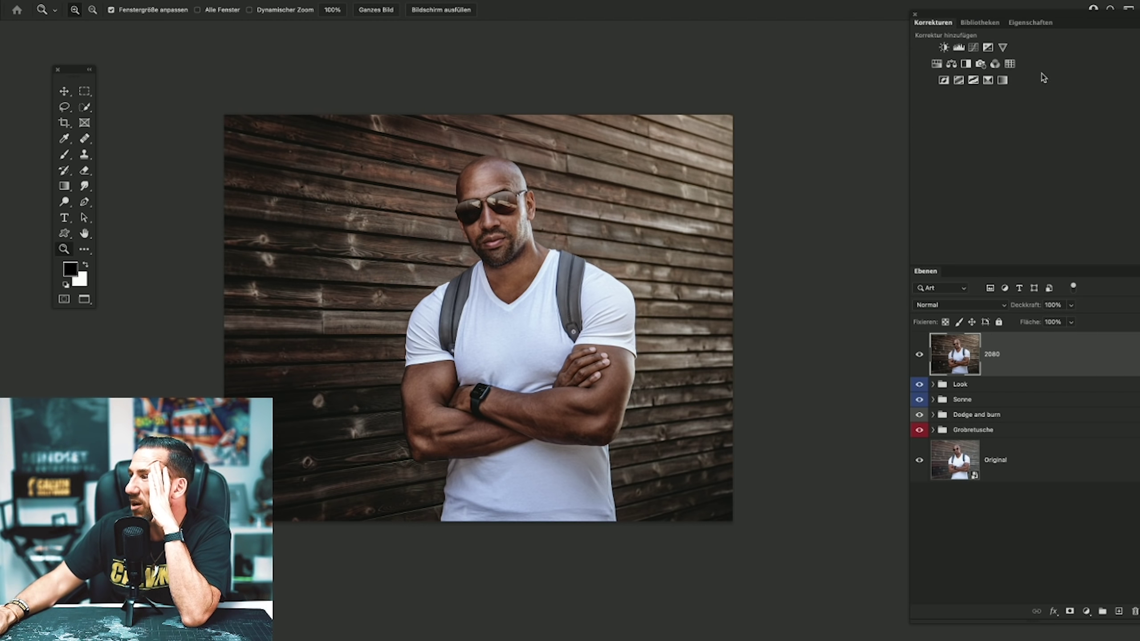
{"action": "left_click", "coordinate": [995, 64]}
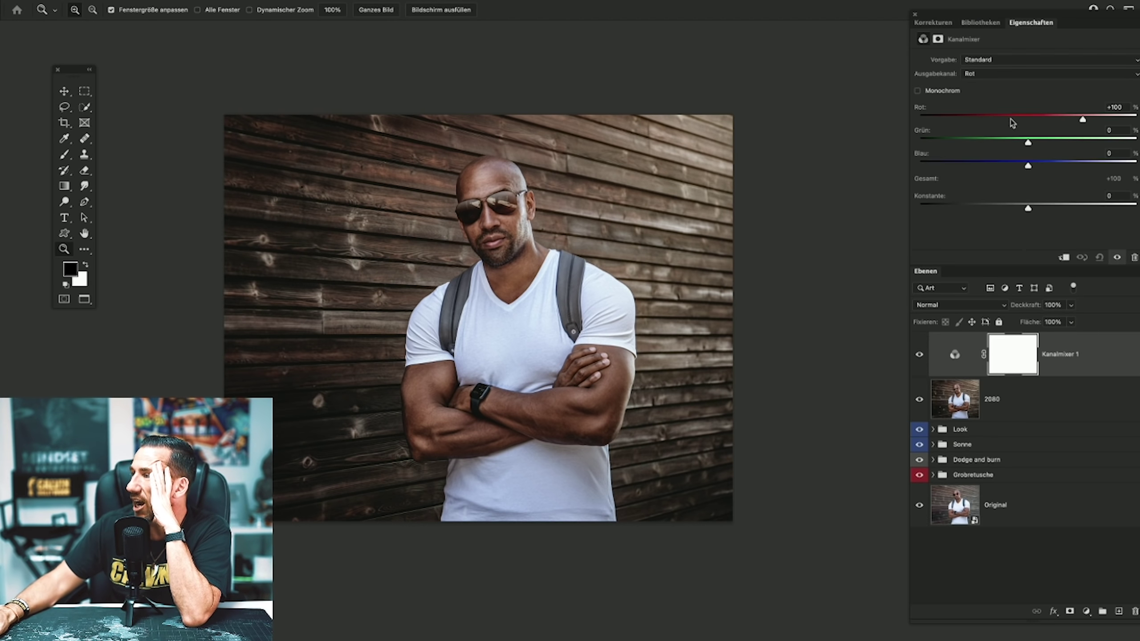
{"action": "left_click", "coordinate": [961, 305]}
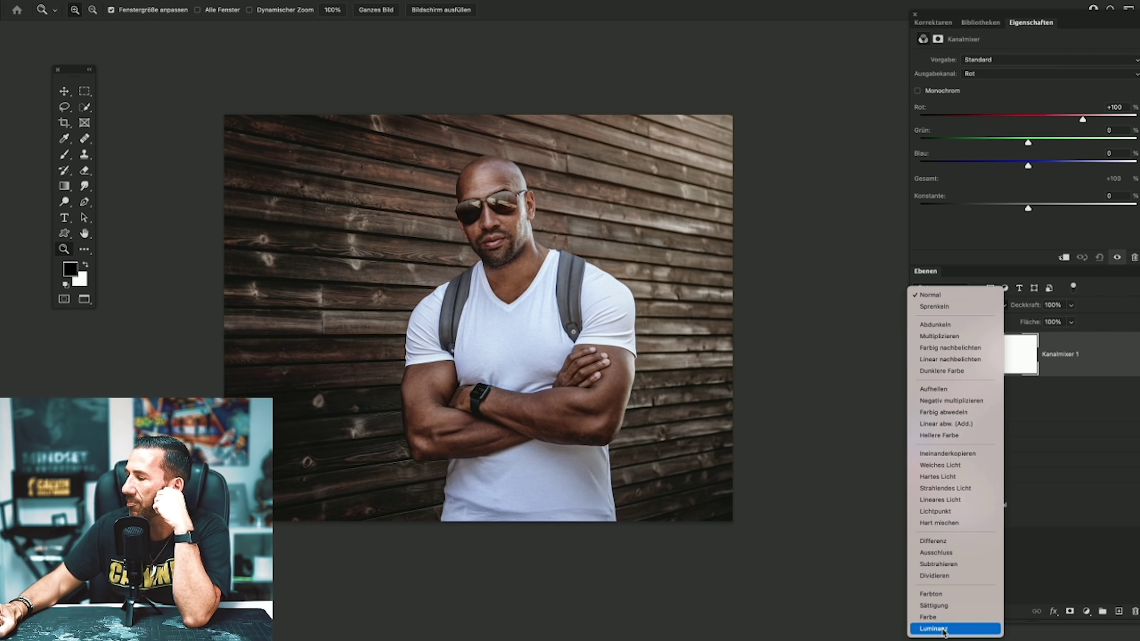
{"action": "left_click", "coordinate": [938, 629]}
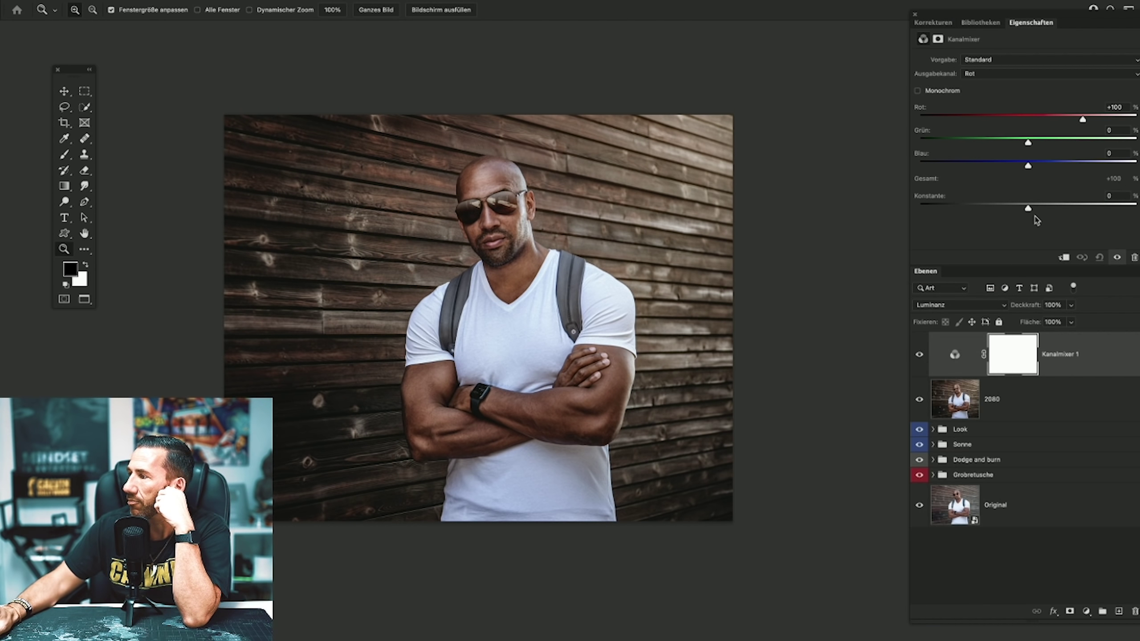
Make the channel mix monochrome with Green +75, Blue +55 and a tweaked Red value.
{"action": "left_click", "coordinate": [917, 90]}
{"action": "left_click", "coordinate": [1013, 119]}
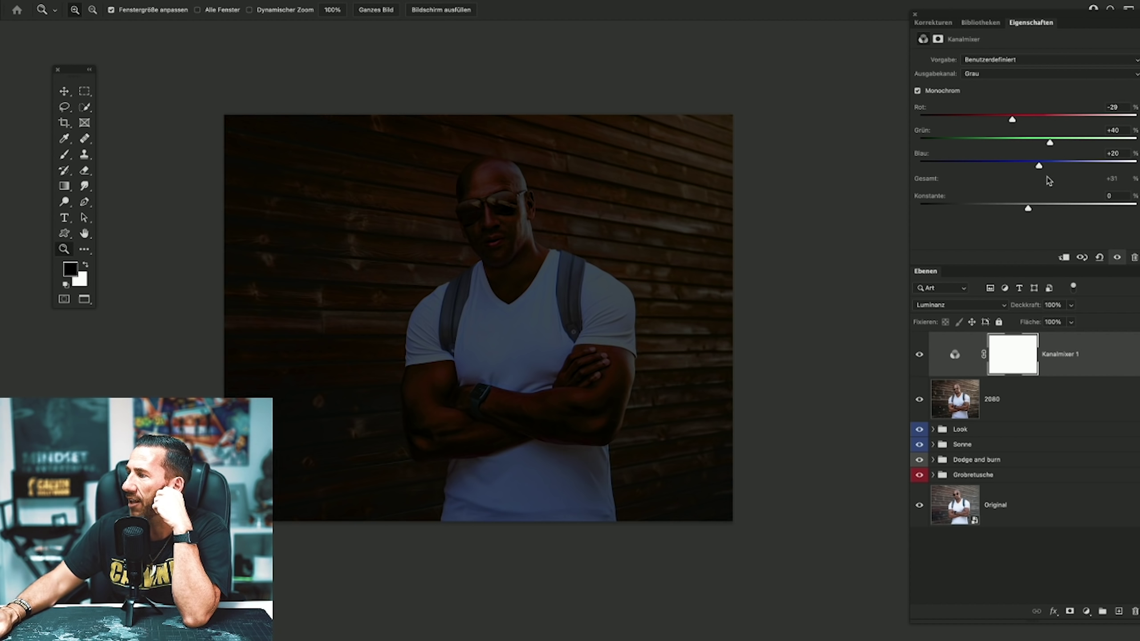
{"action": "left_click", "coordinate": [1084, 163]}
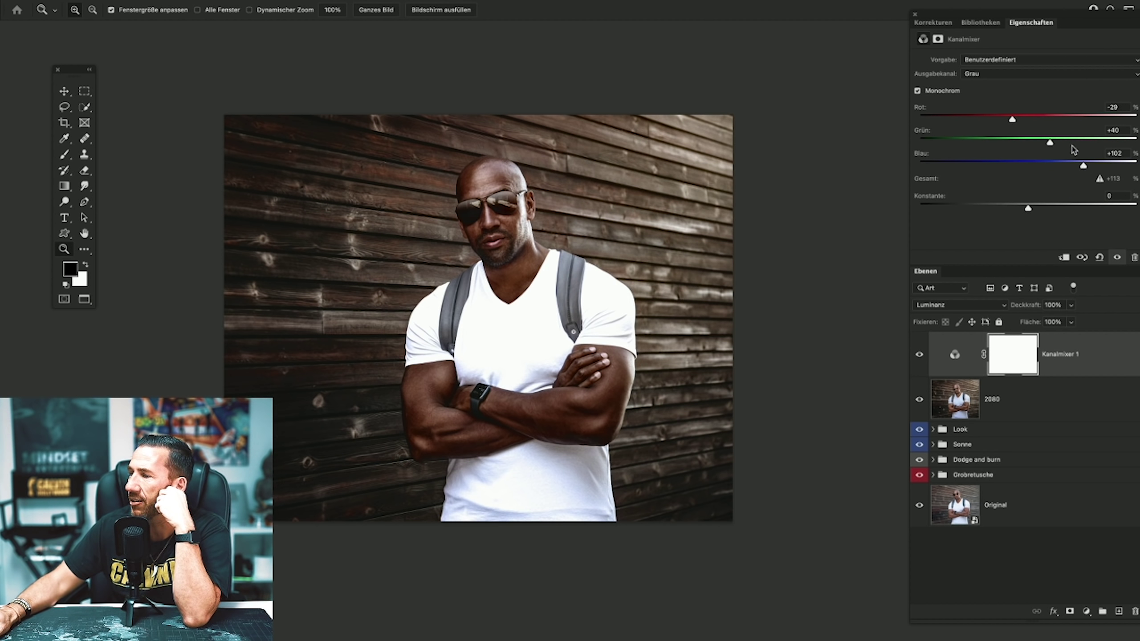
{"action": "left_click", "coordinate": [1058, 165]}
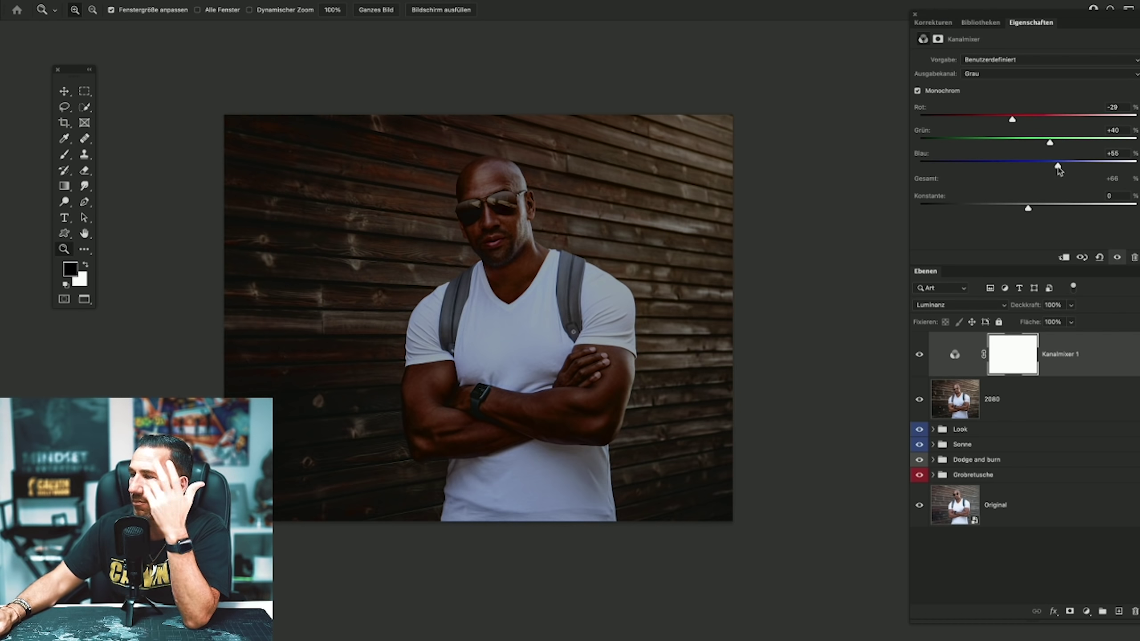
{"action": "left_click", "coordinate": [1069, 142]}
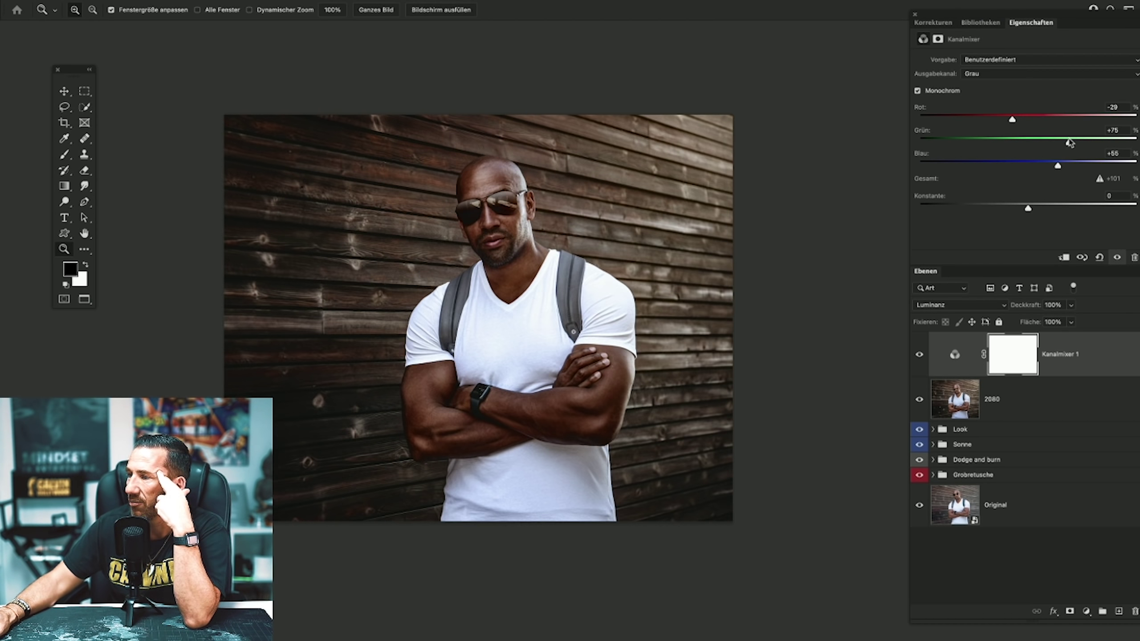
{"action": "left_click_drag", "start_coordinate": [1013, 120], "coordinate": [1028, 120]}
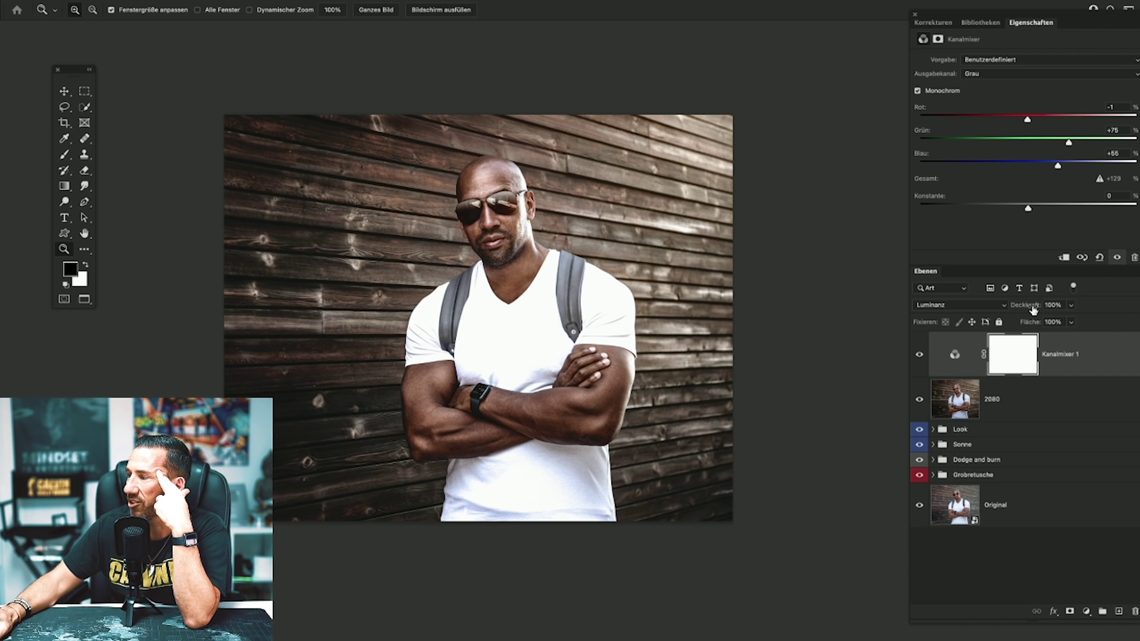
Set the channel mixer to 10% opacity and merge it down into 2080.
{"action": "left_click_drag", "start_coordinate": [1034, 310], "coordinate": [883, 306]}
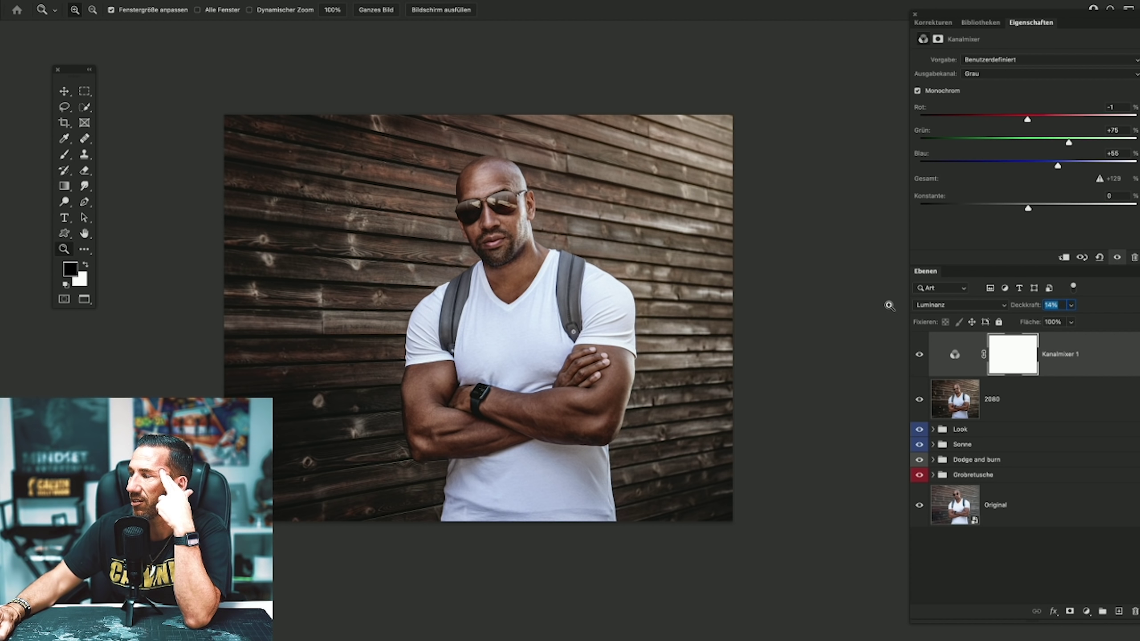
{"action": "type", "text": "10"}
{"action": "key", "text": "Return"}
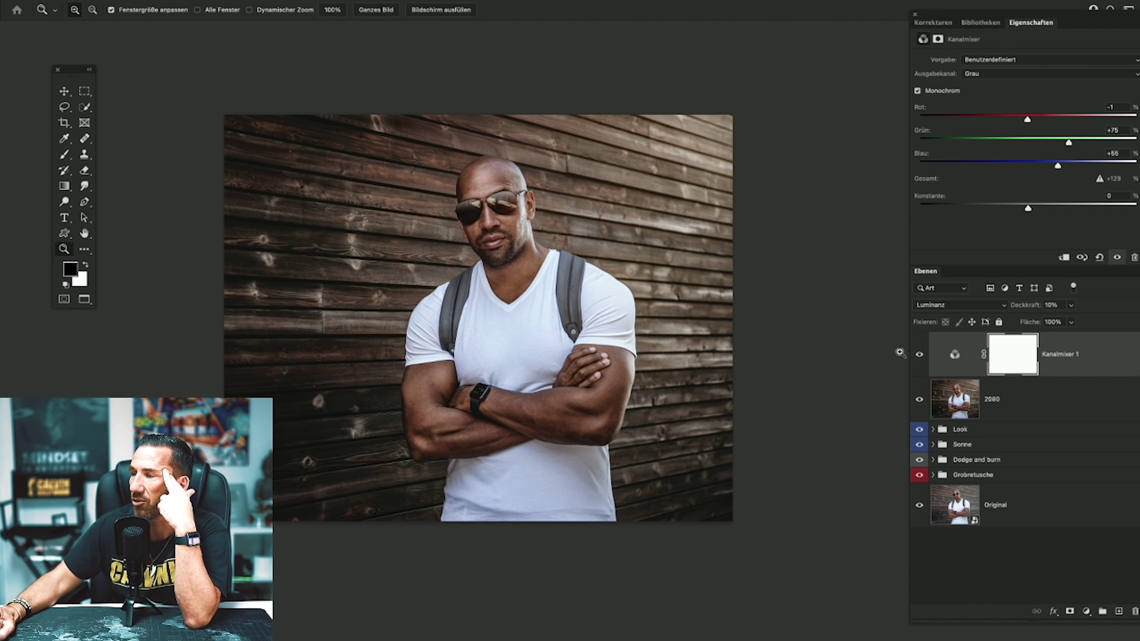
{"action": "left_click", "coordinate": [207, 1]}
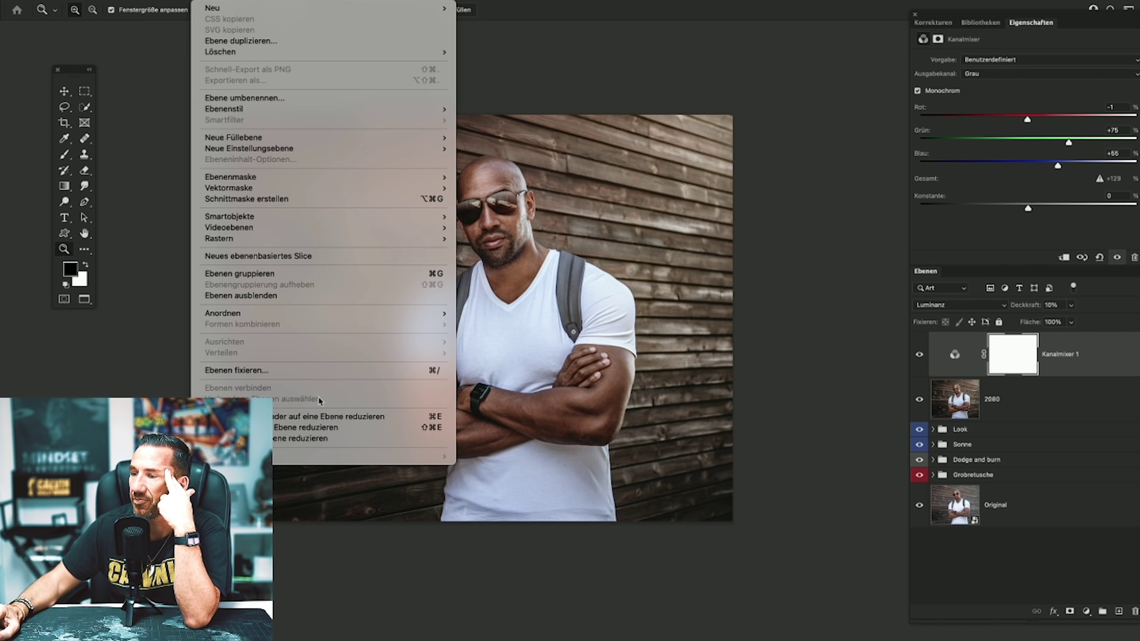
{"action": "left_click", "coordinate": [350, 417]}
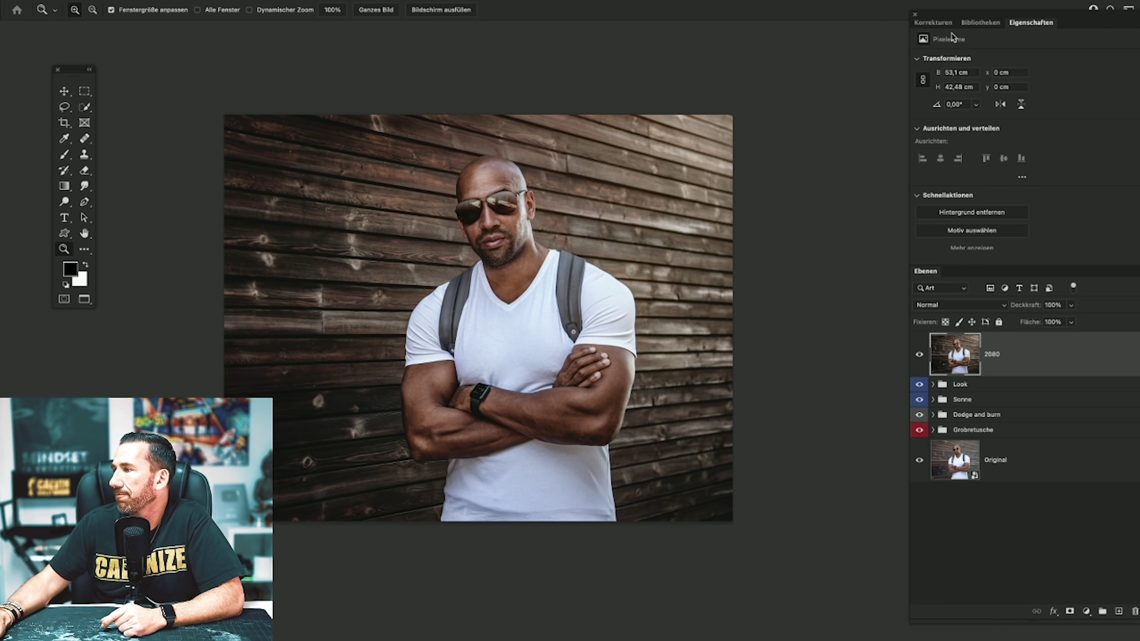
Add a Farbton/Sättigung adjustment layer in Weiches Licht blend mode.
{"action": "left_click", "coordinate": [933, 23]}
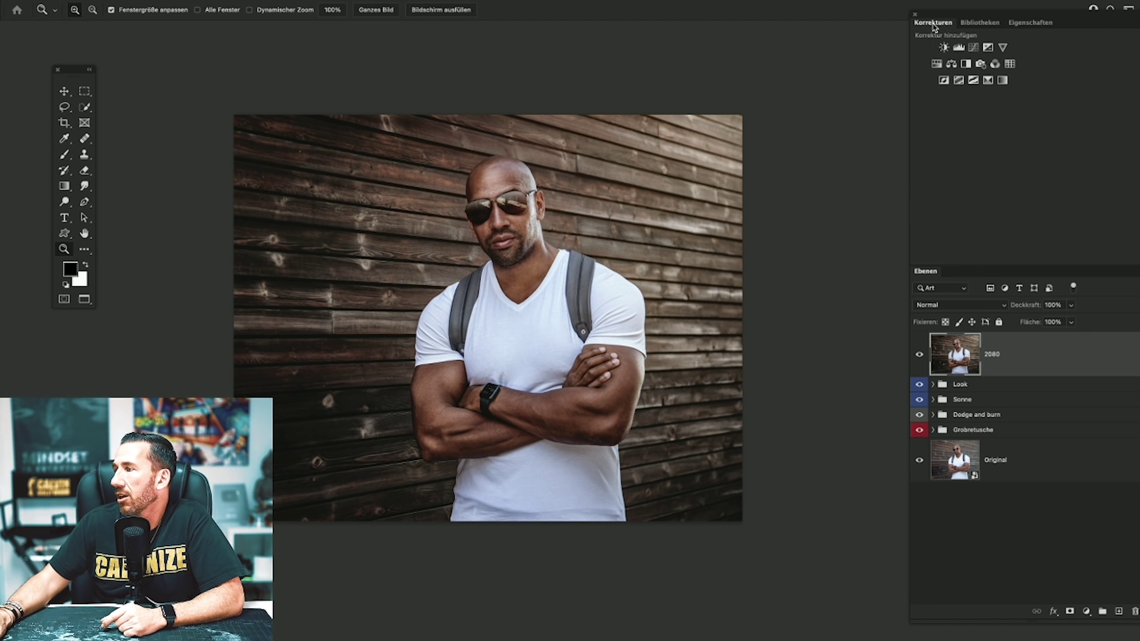
{"action": "left_click", "coordinate": [937, 63]}
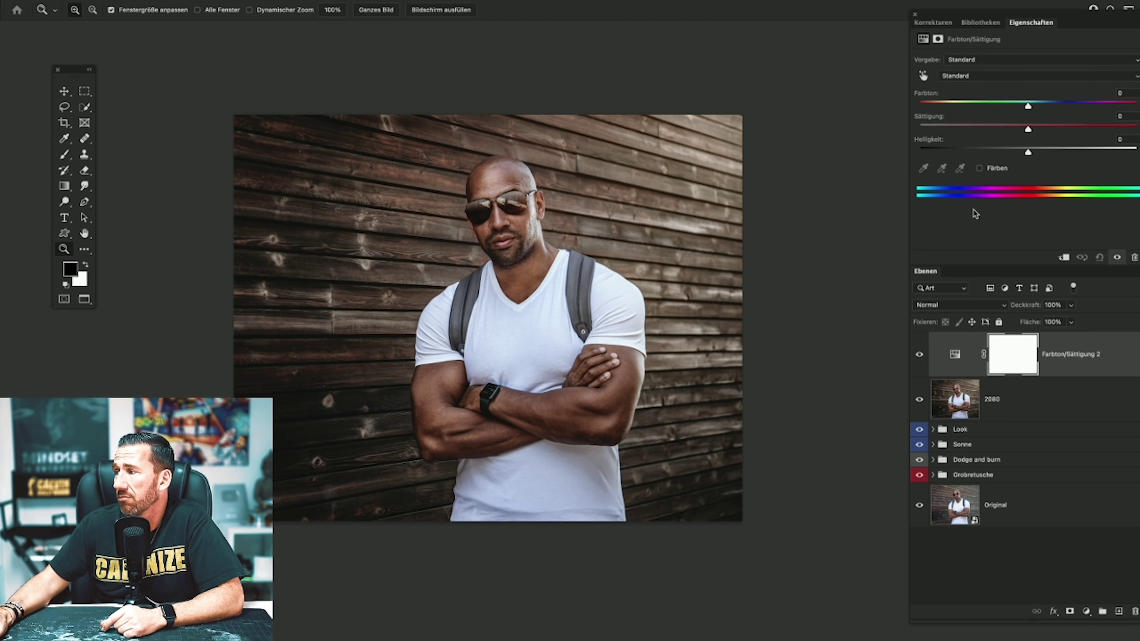
{"action": "left_click", "coordinate": [960, 305]}
{"action": "key", "text": "w"}
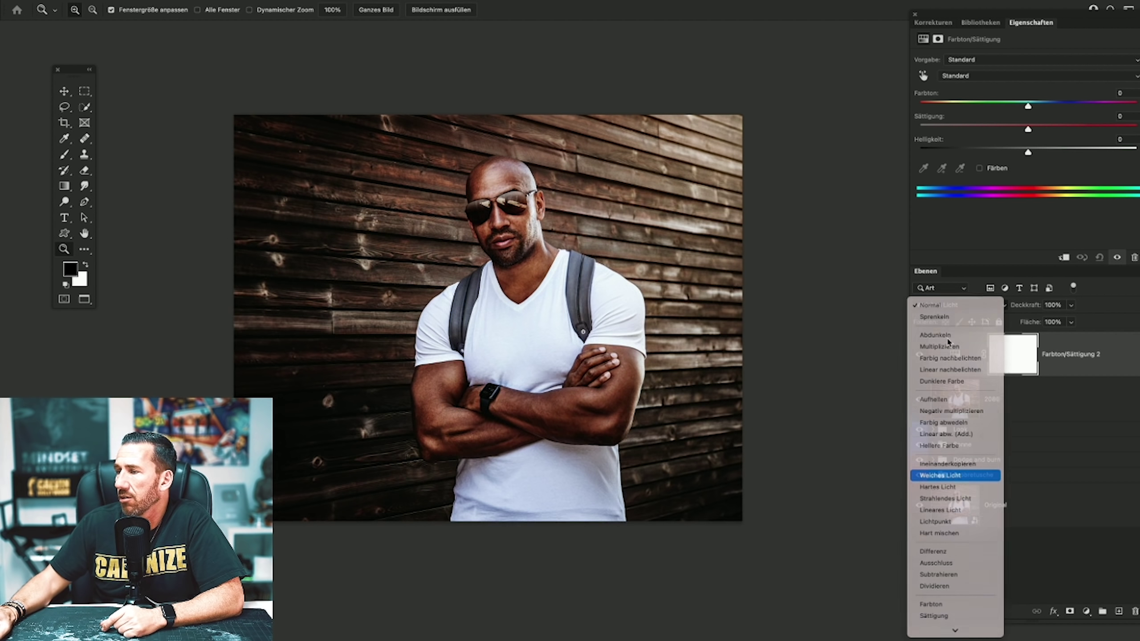
{"action": "key", "text": "Return"}
Colorize the layer with hue 32, saturation 14 and lightness +17.
{"action": "left_click", "coordinate": [979, 168]}
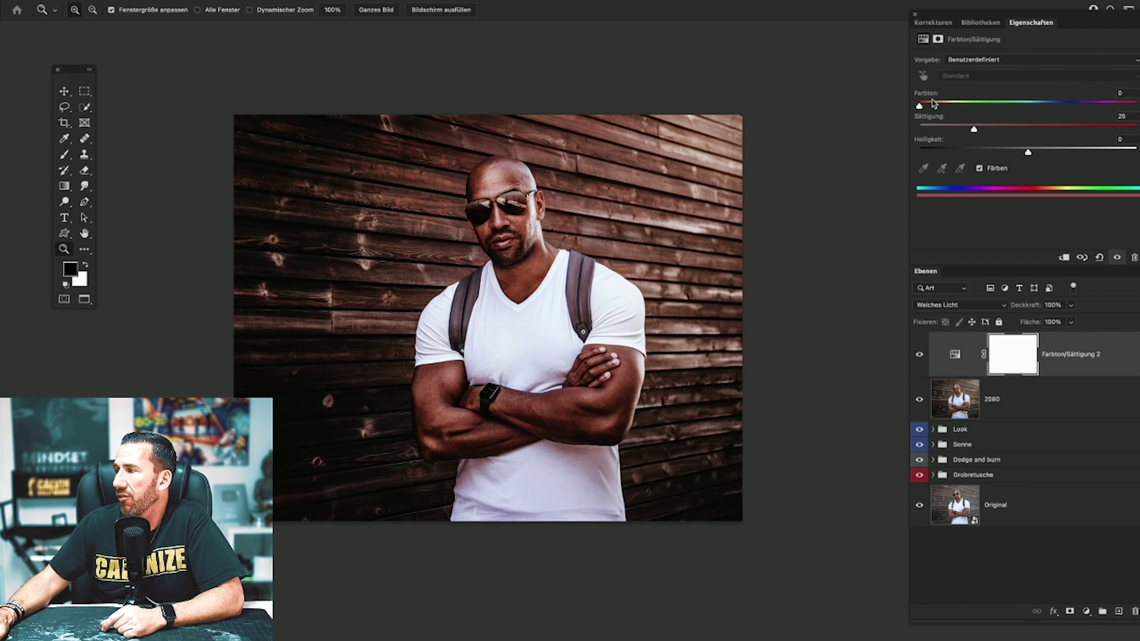
{"action": "left_click_drag", "start_coordinate": [936, 105], "coordinate": [939, 106]}
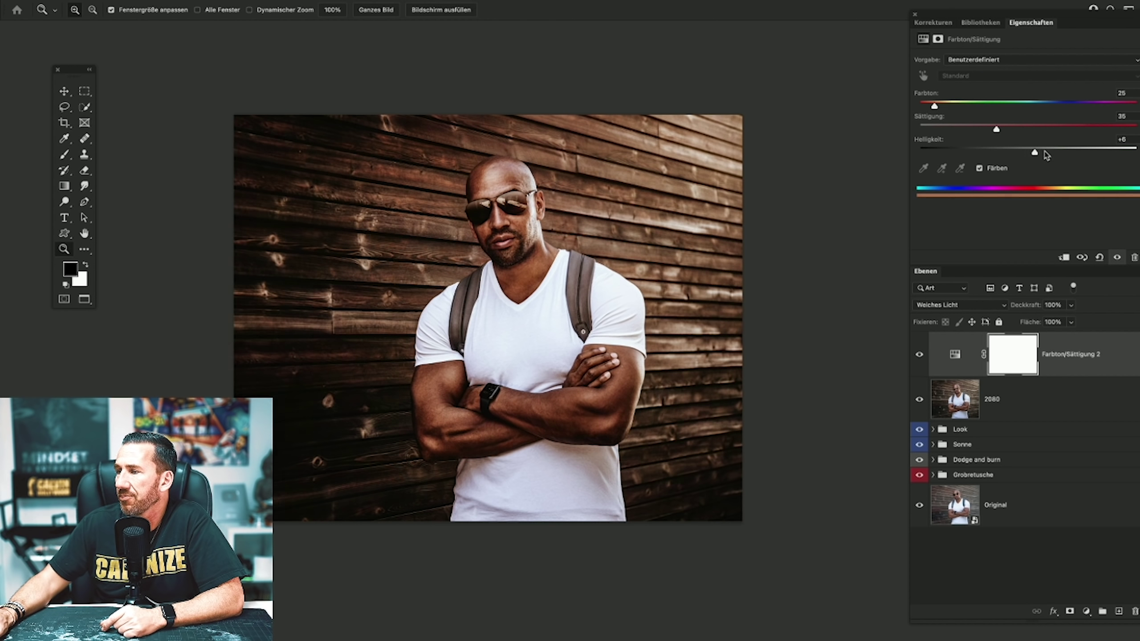
{"action": "left_click_drag", "start_coordinate": [1045, 154], "coordinate": [1052, 153]}
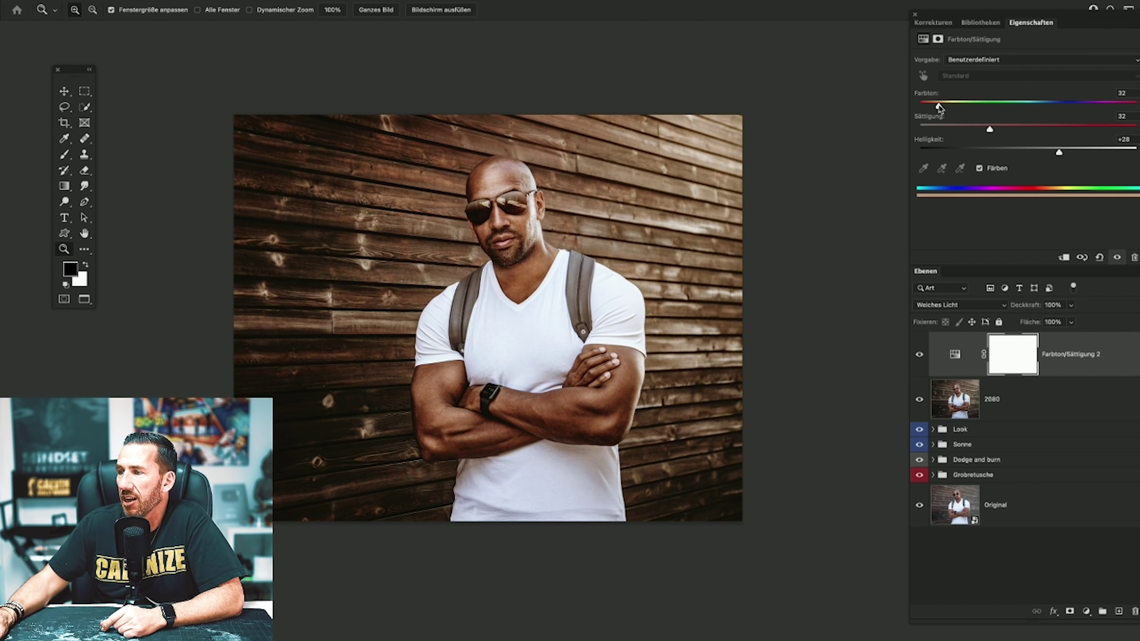
{"action": "left_click_drag", "start_coordinate": [991, 131], "coordinate": [954, 131]}
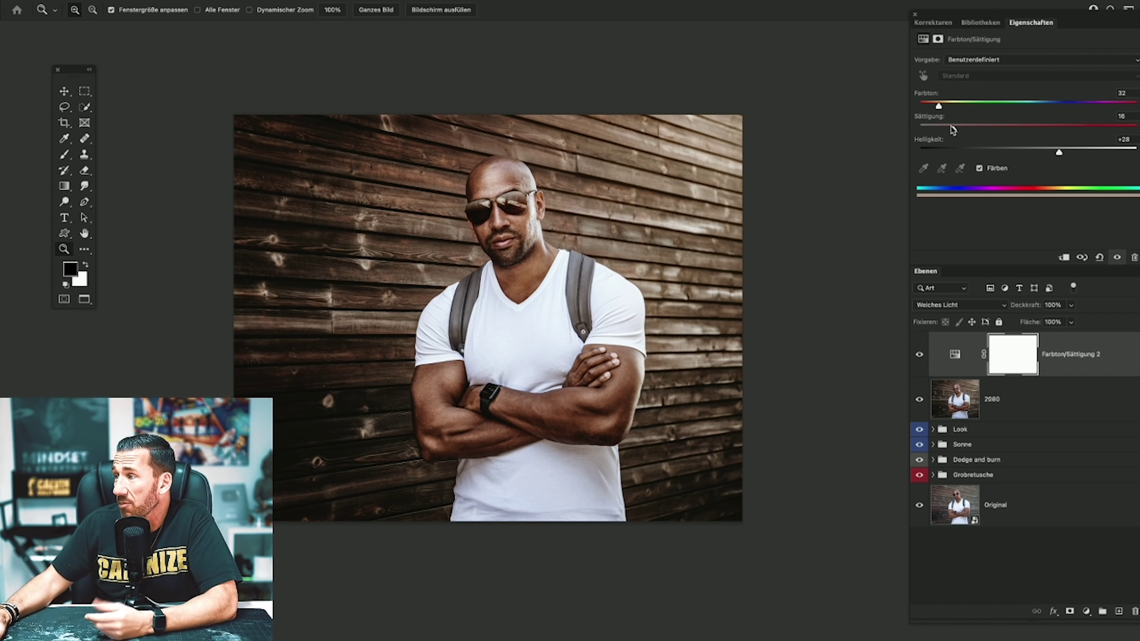
{"action": "left_click_drag", "start_coordinate": [954, 131], "coordinate": [968, 131]}
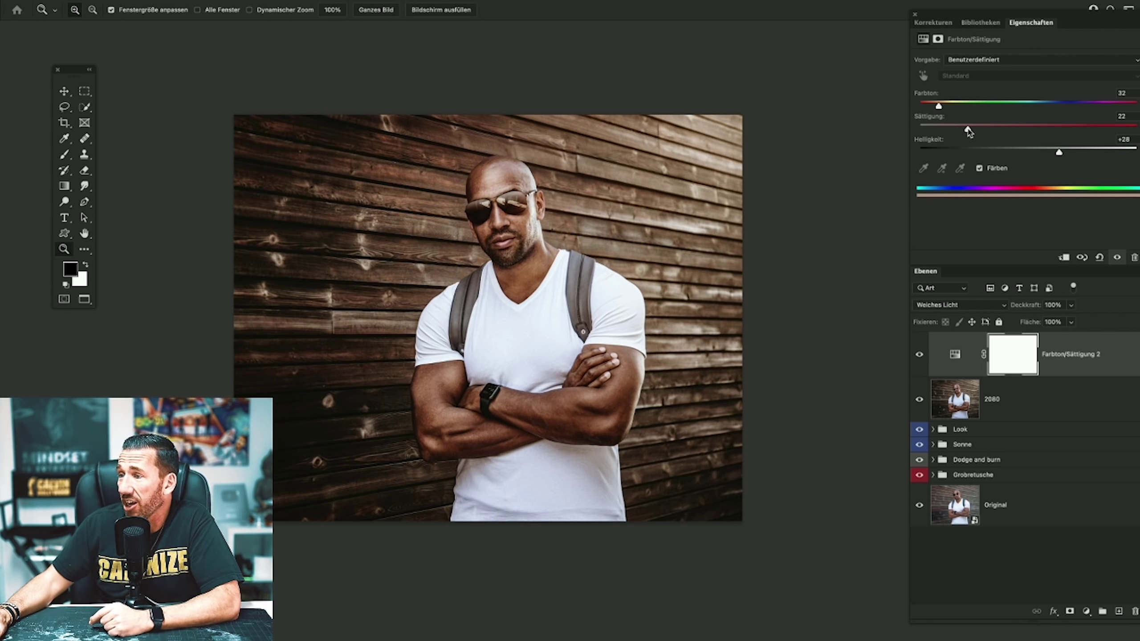
{"action": "left_click", "coordinate": [918, 355]}
{"action": "left_click", "coordinate": [918, 355]}
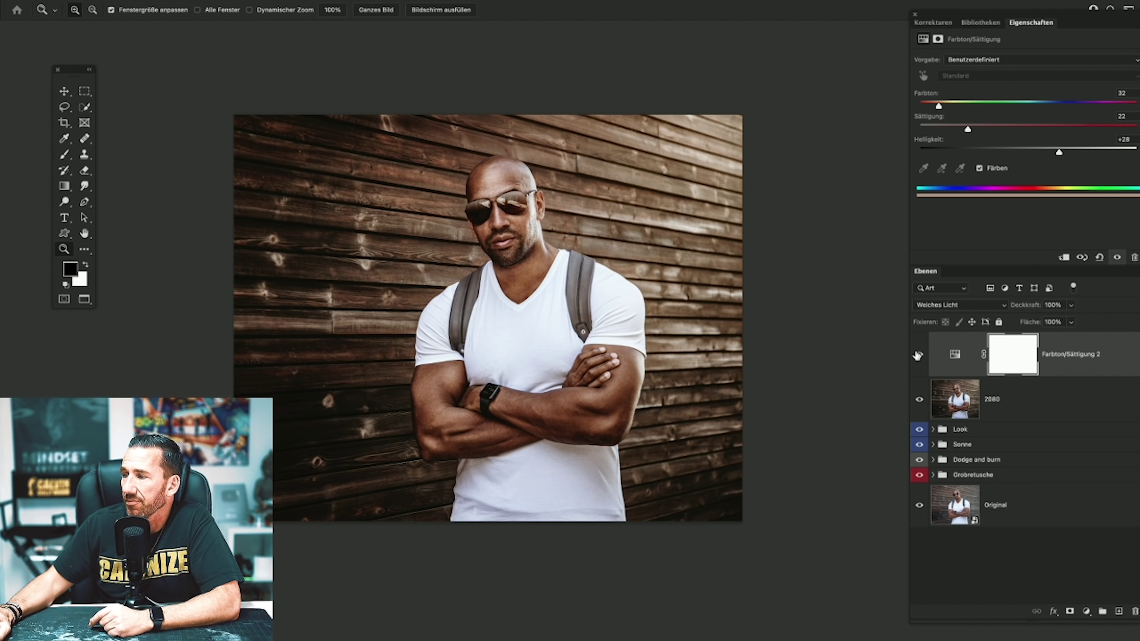
{"action": "left_click_drag", "start_coordinate": [967, 129], "coordinate": [964, 130]}
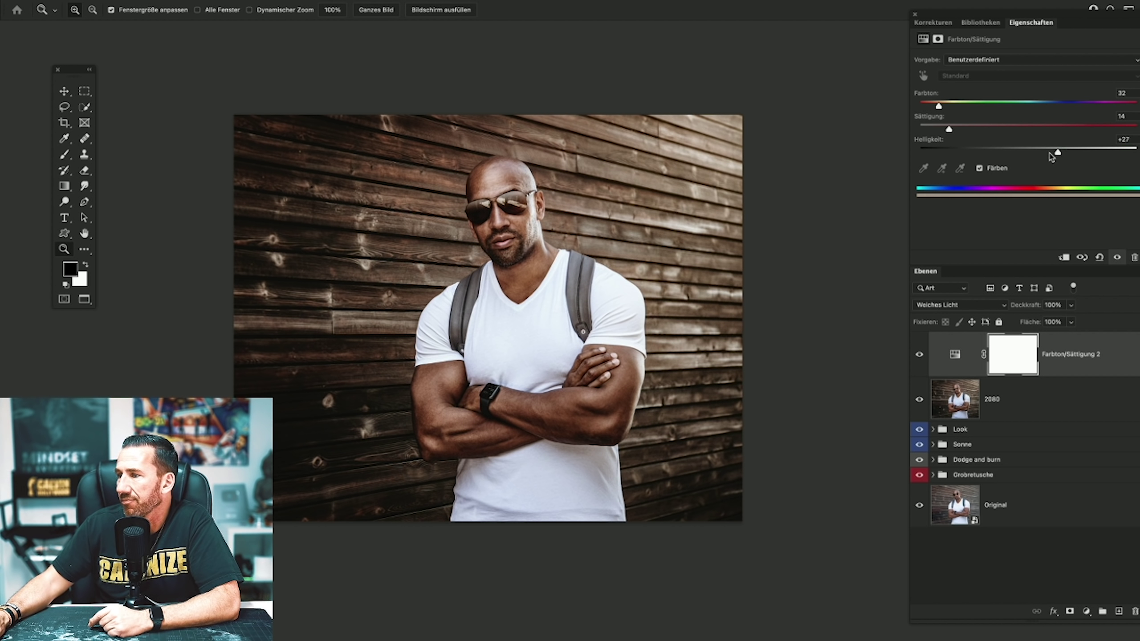
{"action": "left_click_drag", "start_coordinate": [1051, 157], "coordinate": [1048, 156]}
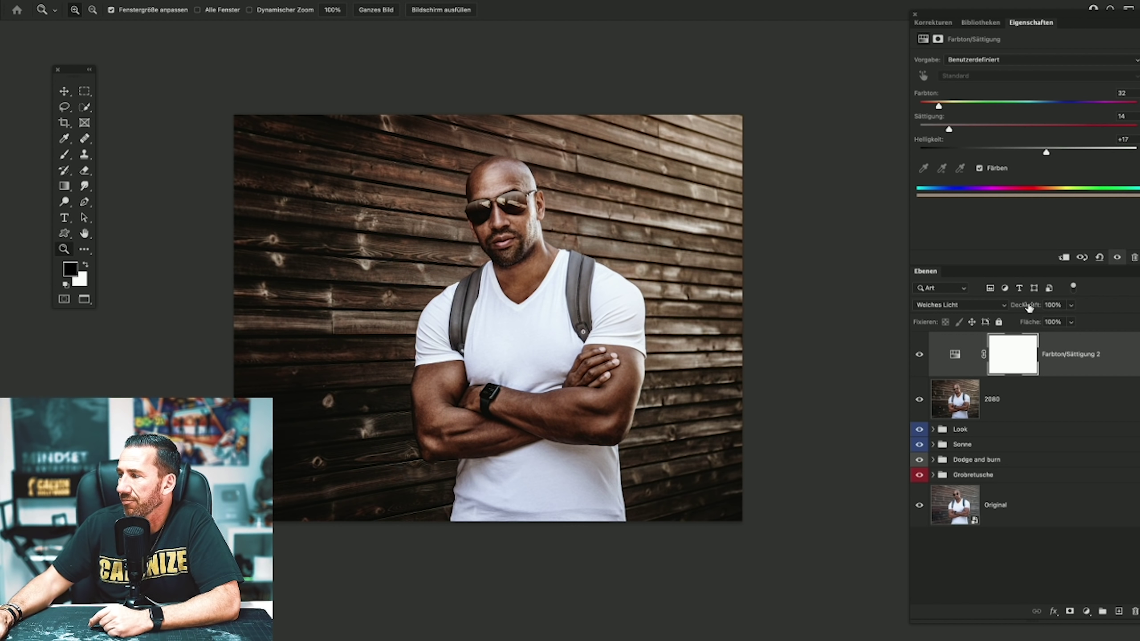
Lower the toning layer's opacity to 26%.
{"action": "left_click_drag", "start_coordinate": [1029, 307], "coordinate": [795, 306]}
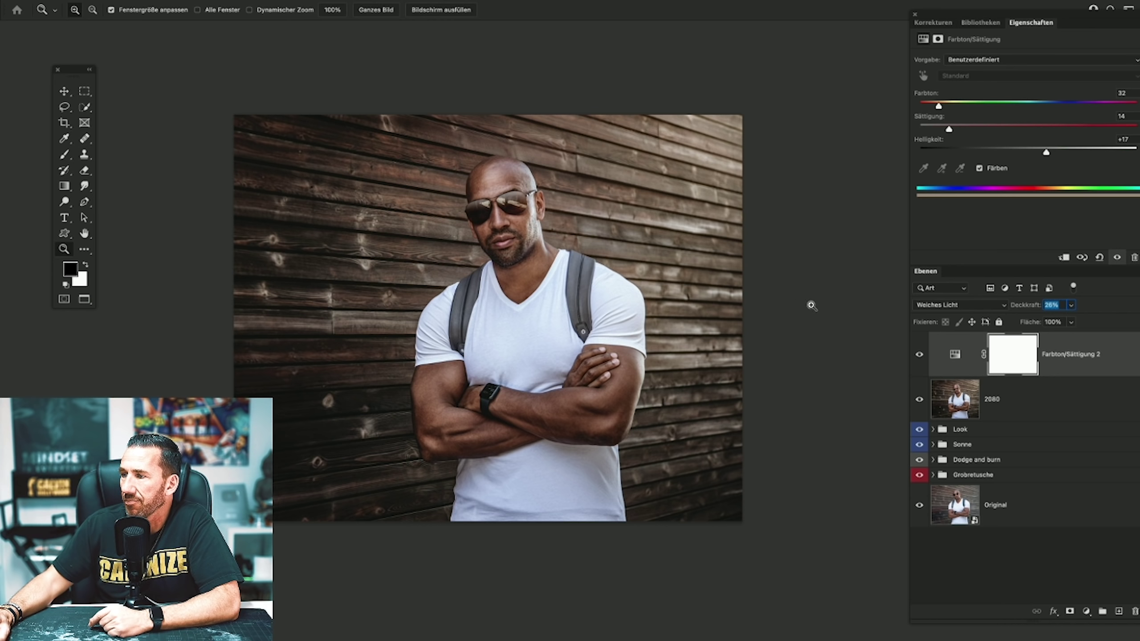
{"action": "key", "text": "Return"}
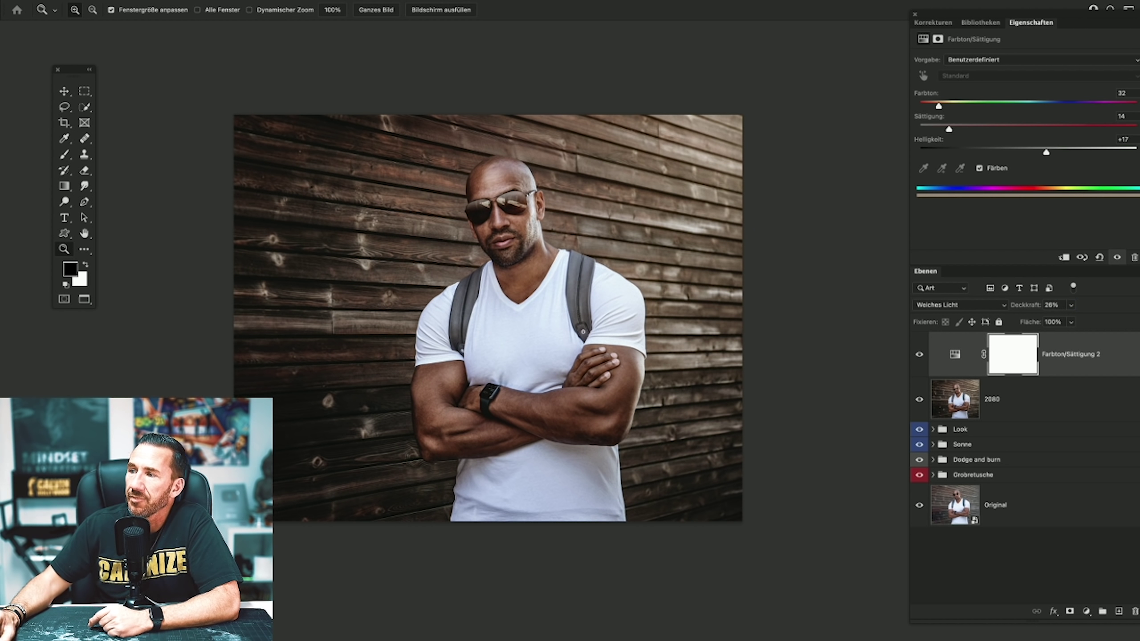
{"action": "left_click", "coordinate": [200, 2]}
Merge the toning layer into 2080 and add a Weiches Licht solid colour fill layer.
{"action": "left_click", "coordinate": [322, 422]}
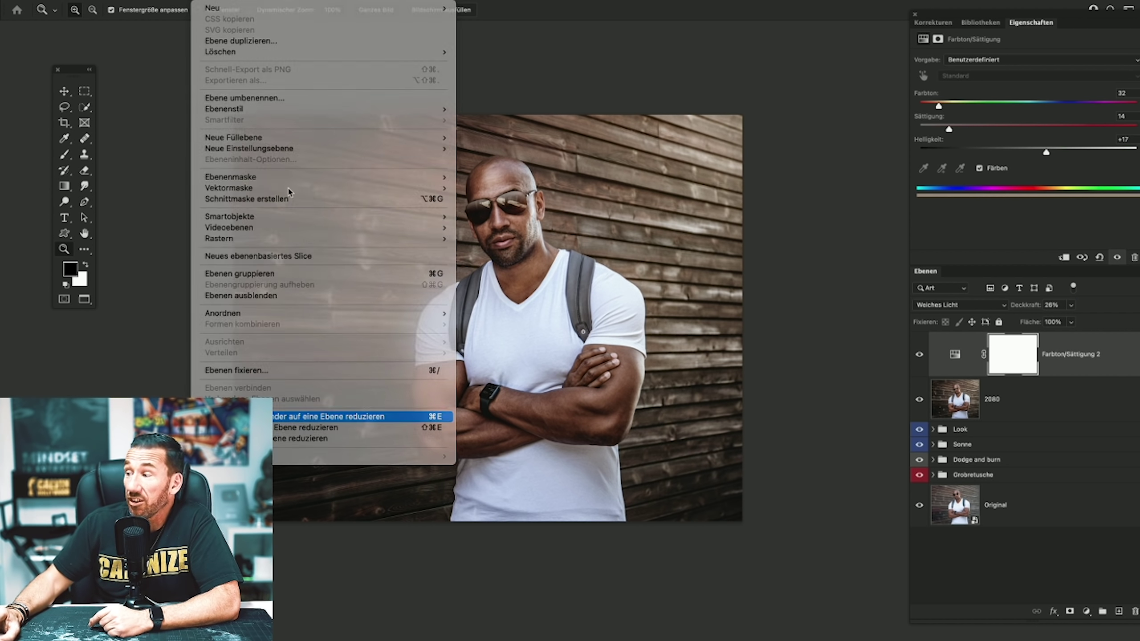
{"action": "left_click", "coordinate": [200, 2]}
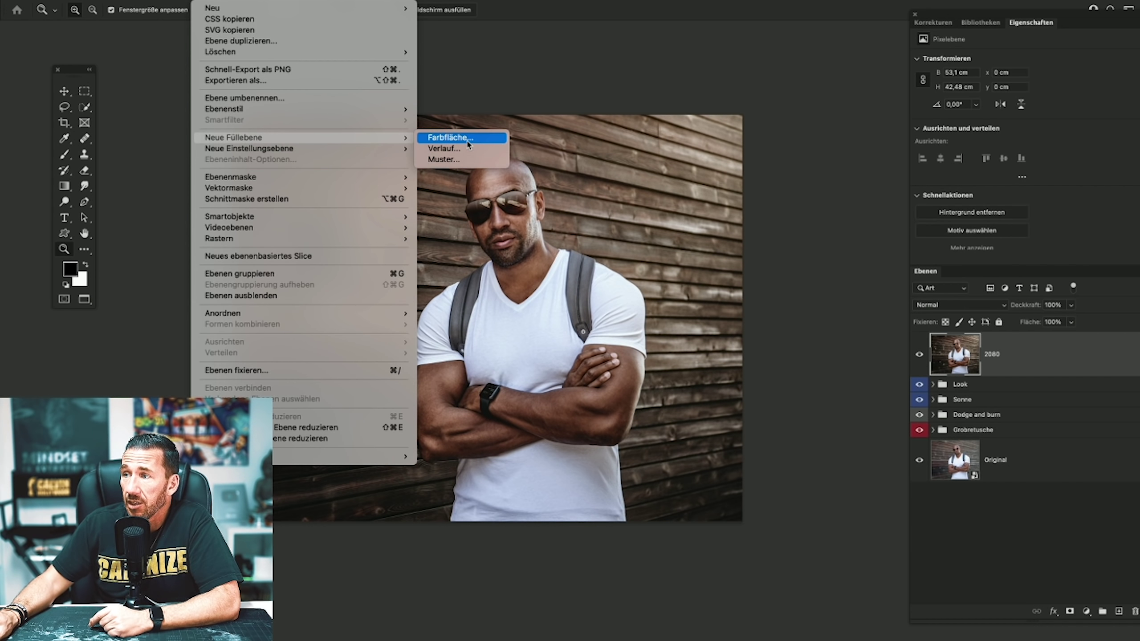
{"action": "left_click", "coordinate": [641, 226]}
{"action": "left_click", "coordinate": [477, 119]}
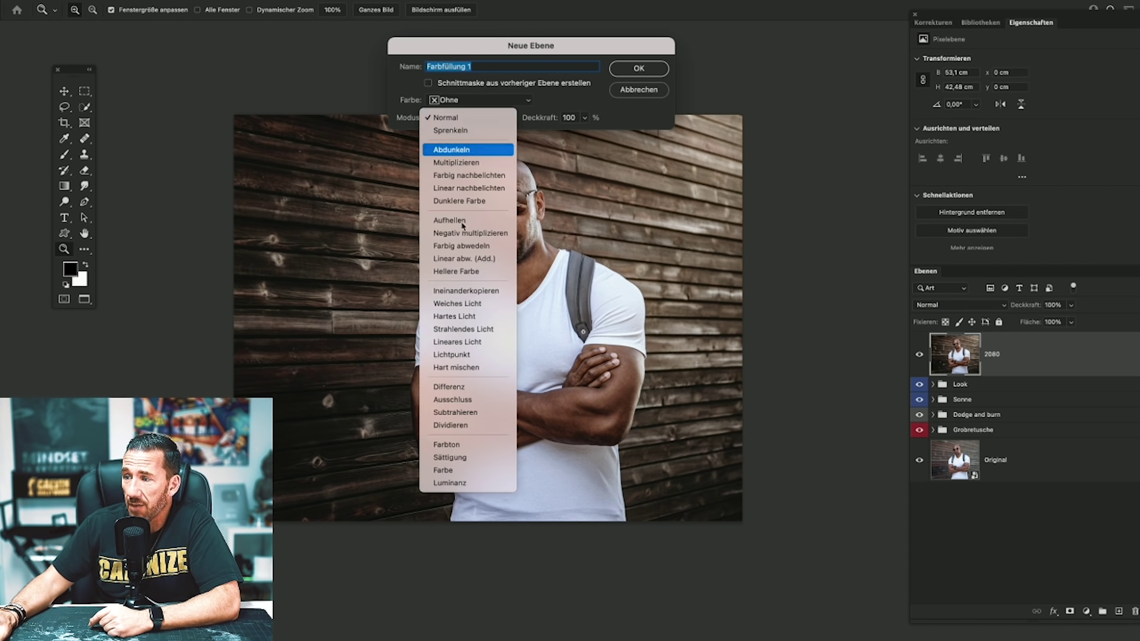
{"action": "left_click", "coordinate": [470, 305]}
{"action": "left_click", "coordinate": [639, 68]}
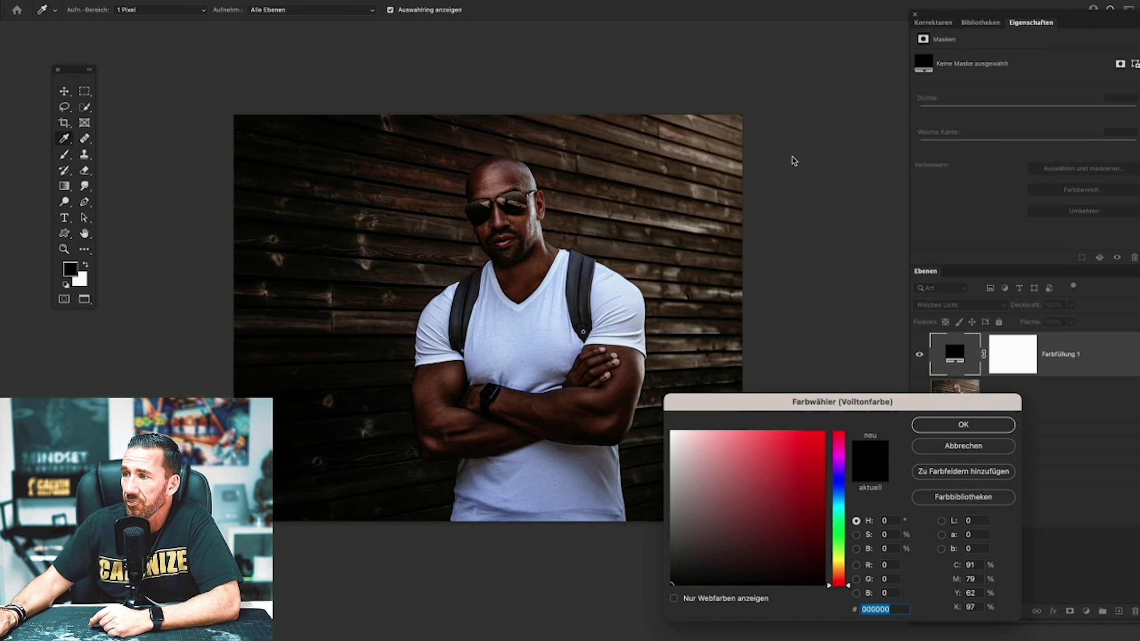
Pick a muted, darker reddish-brown fill colour in the Color Picker.
{"action": "left_click", "coordinate": [732, 517]}
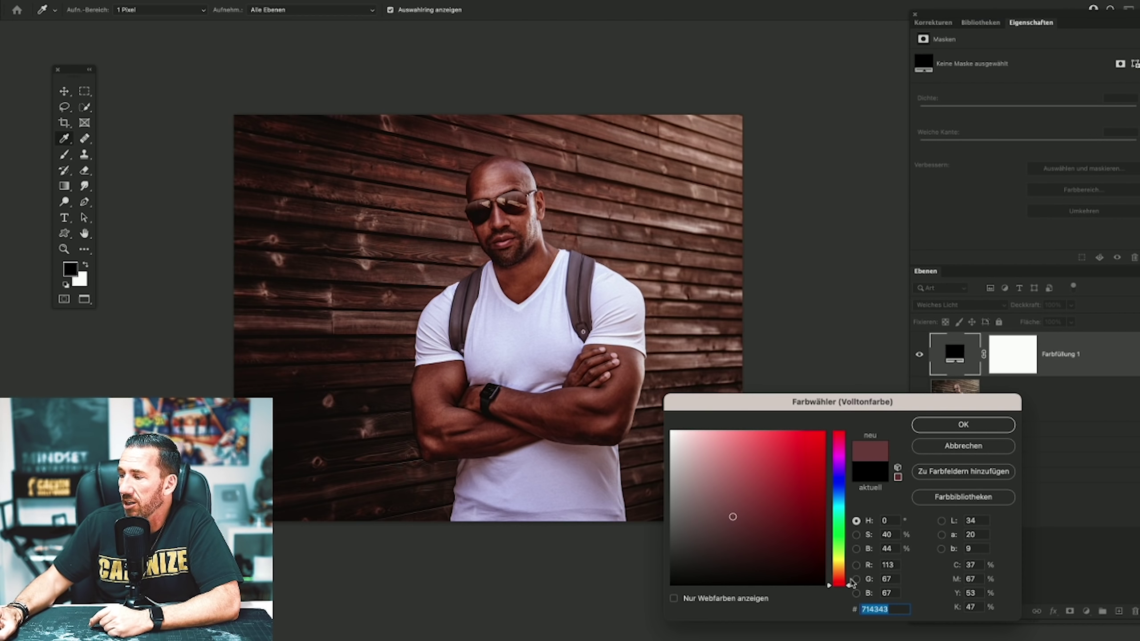
{"action": "left_click_drag", "start_coordinate": [851, 583], "coordinate": [840, 578]}
{"action": "mouse_move", "coordinate": [732, 518]}
{"action": "left_mouse_down"}
{"action": "mouse_move", "coordinate": [705, 514]}
{"action": "mouse_move", "coordinate": [700, 525]}
{"action": "left_mouse_up"}
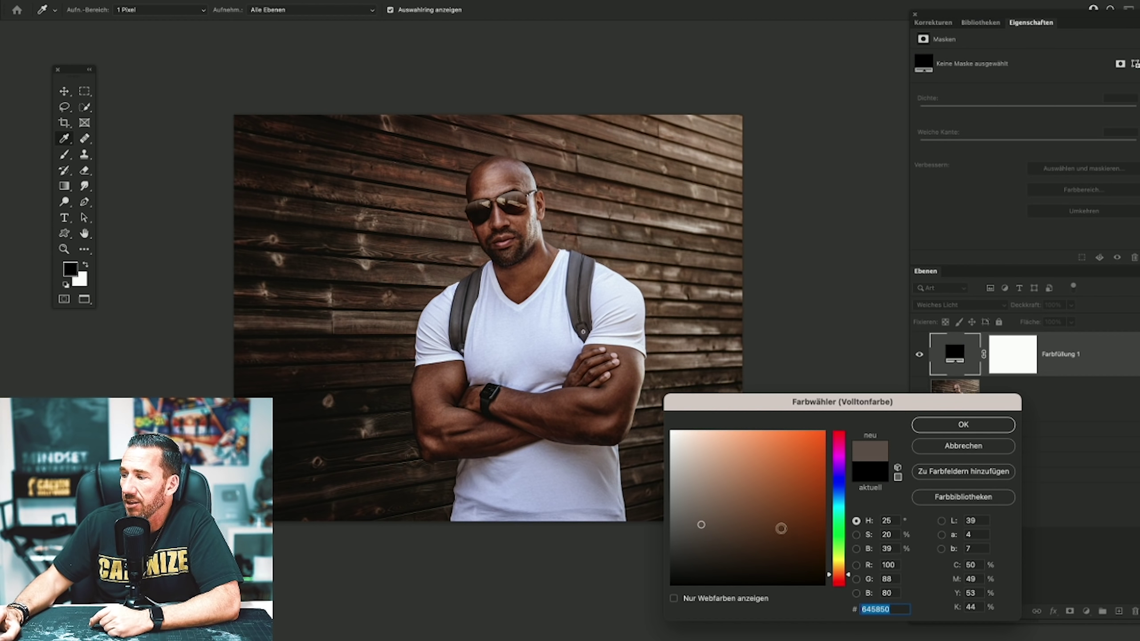
{"action": "mouse_move", "coordinate": [828, 408]}
{"action": "left_mouse_down"}
{"action": "mouse_move", "coordinate": [874, 358]}
{"action": "mouse_move", "coordinate": [937, 407]}
{"action": "left_mouse_up"}
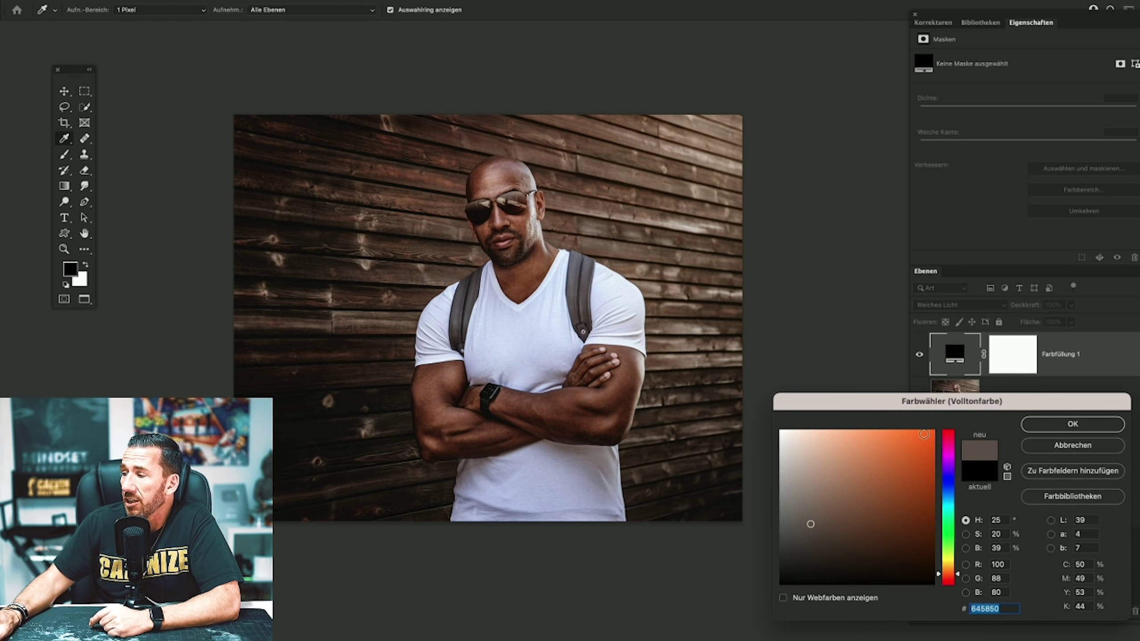
{"action": "left_click", "coordinate": [815, 524]}
{"action": "mouse_move", "coordinate": [814, 480]}
{"action": "left_mouse_down"}
{"action": "mouse_move", "coordinate": [814, 438]}
{"action": "mouse_move", "coordinate": [824, 560]}
{"action": "mouse_move", "coordinate": [822, 506]}
{"action": "mouse_move", "coordinate": [945, 505]}
{"action": "mouse_move", "coordinate": [783, 505]}
{"action": "mouse_move", "coordinate": [923, 505]}
{"action": "mouse_move", "coordinate": [864, 503]}
{"action": "mouse_move", "coordinate": [813, 525]}
{"action": "mouse_move", "coordinate": [886, 487]}
{"action": "mouse_move", "coordinate": [815, 488]}
{"action": "mouse_move", "coordinate": [845, 518]}
{"action": "left_mouse_up"}
Refine the fill to a lighter orange-brown (#6b6053) and confirm it.
{"action": "mouse_move", "coordinate": [941, 519]}
{"action": "left_mouse_down"}
{"action": "mouse_move", "coordinate": [948, 467]}
{"action": "mouse_move", "coordinate": [943, 567]}
{"action": "left_mouse_up"}
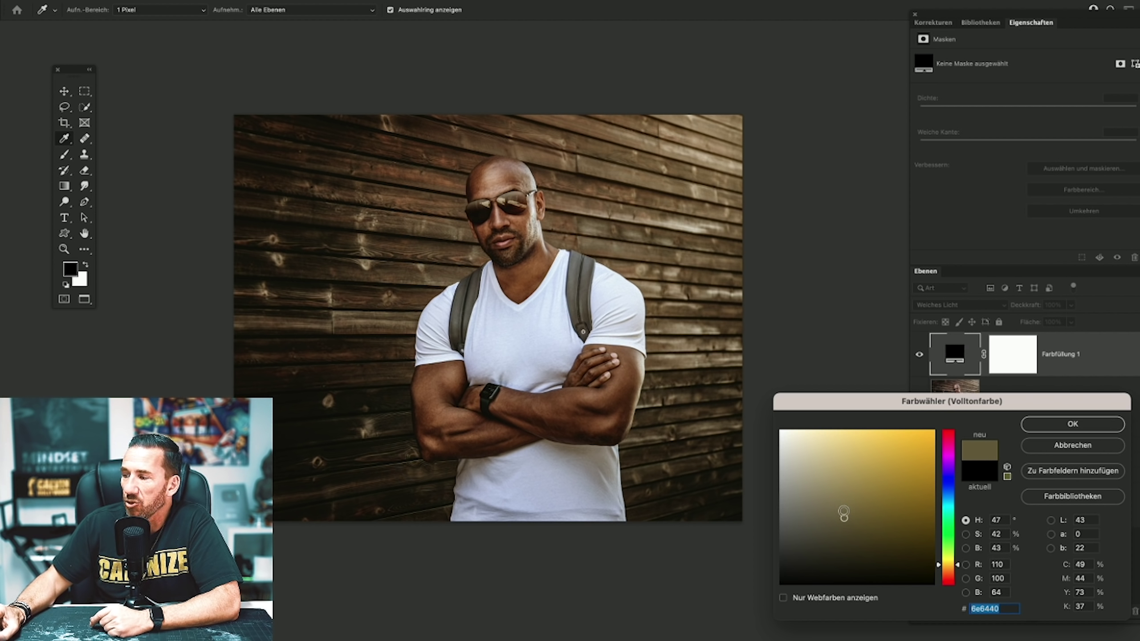
{"action": "left_click", "coordinate": [838, 515]}
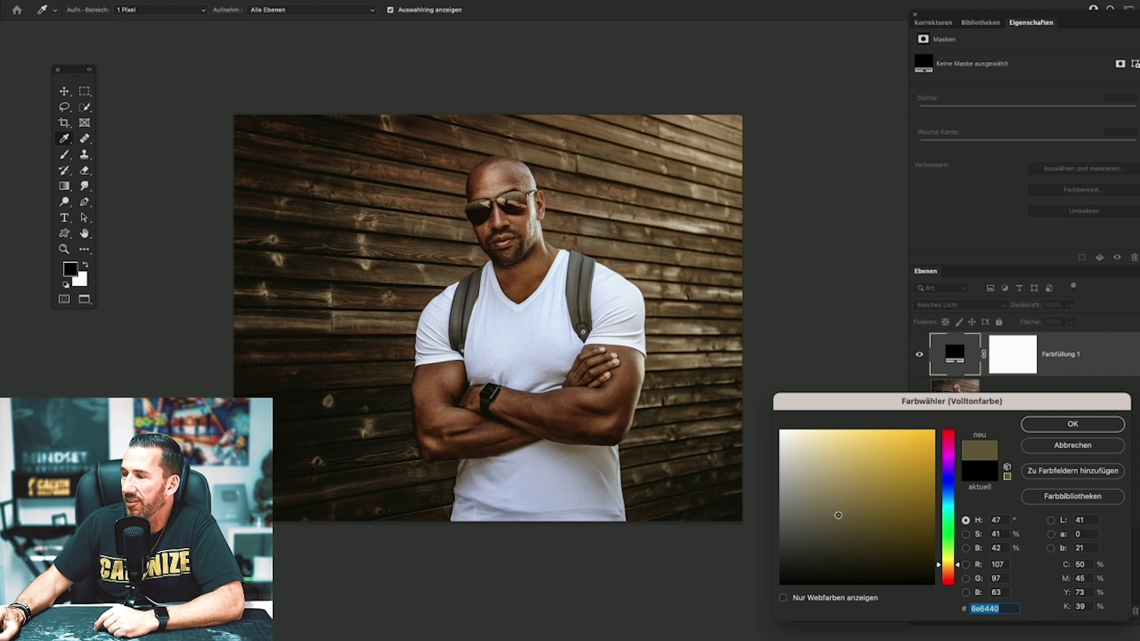
{"action": "mouse_move", "coordinate": [838, 515]}
{"action": "left_mouse_down"}
{"action": "mouse_move", "coordinate": [832, 499]}
{"action": "mouse_move", "coordinate": [826, 527]}
{"action": "left_mouse_up"}
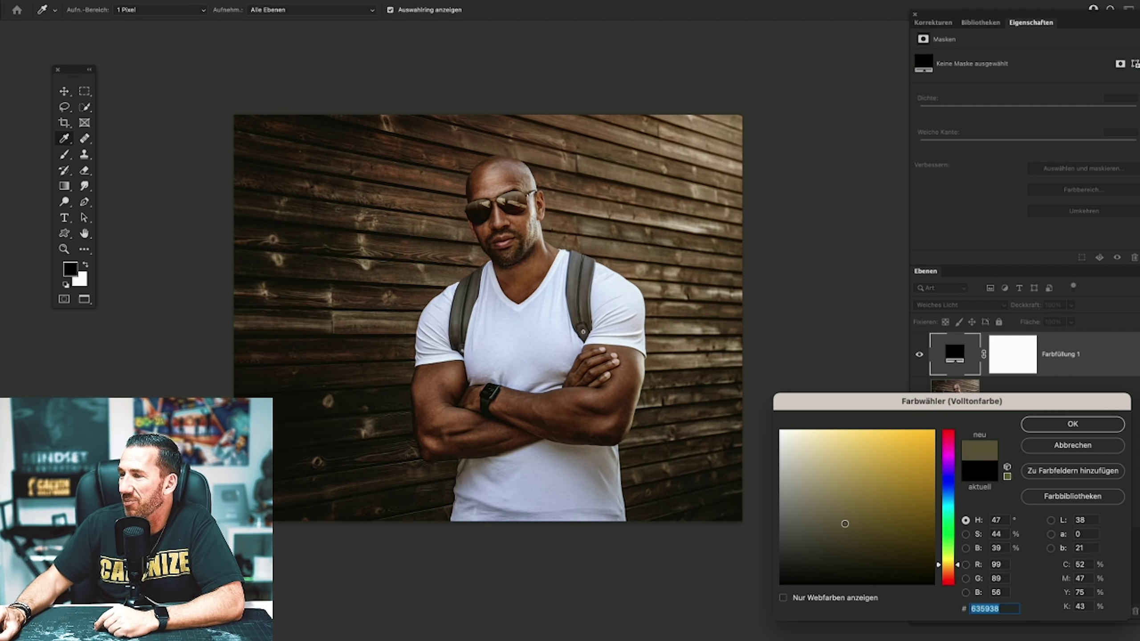
{"action": "left_click_drag", "start_coordinate": [845, 524], "coordinate": [833, 517]}
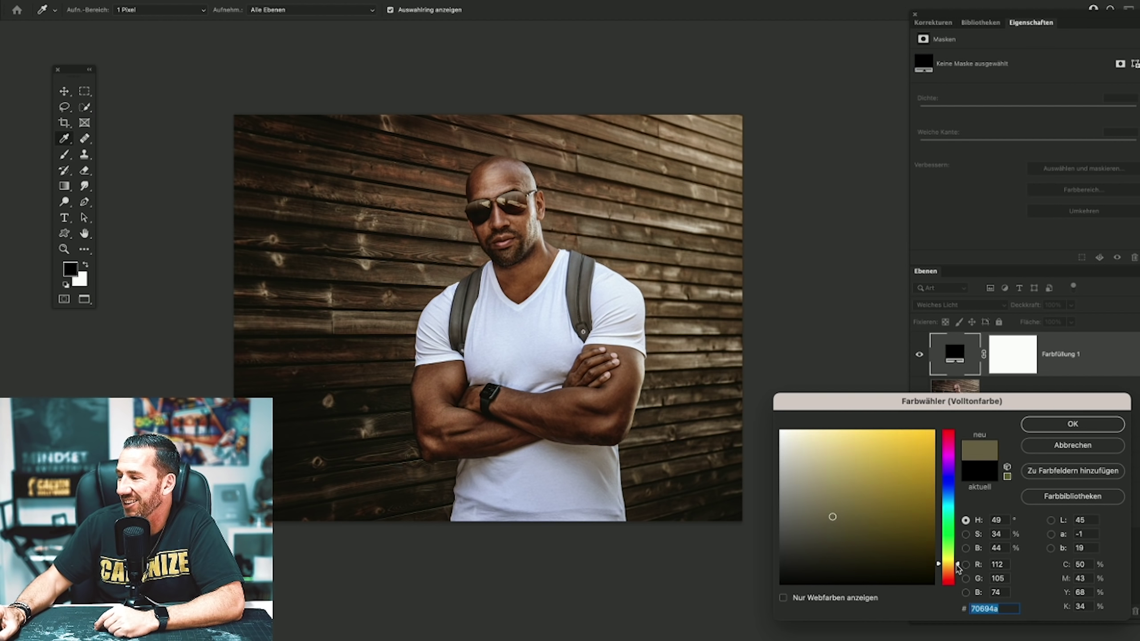
{"action": "left_click_drag", "start_coordinate": [958, 565], "coordinate": [957, 572]}
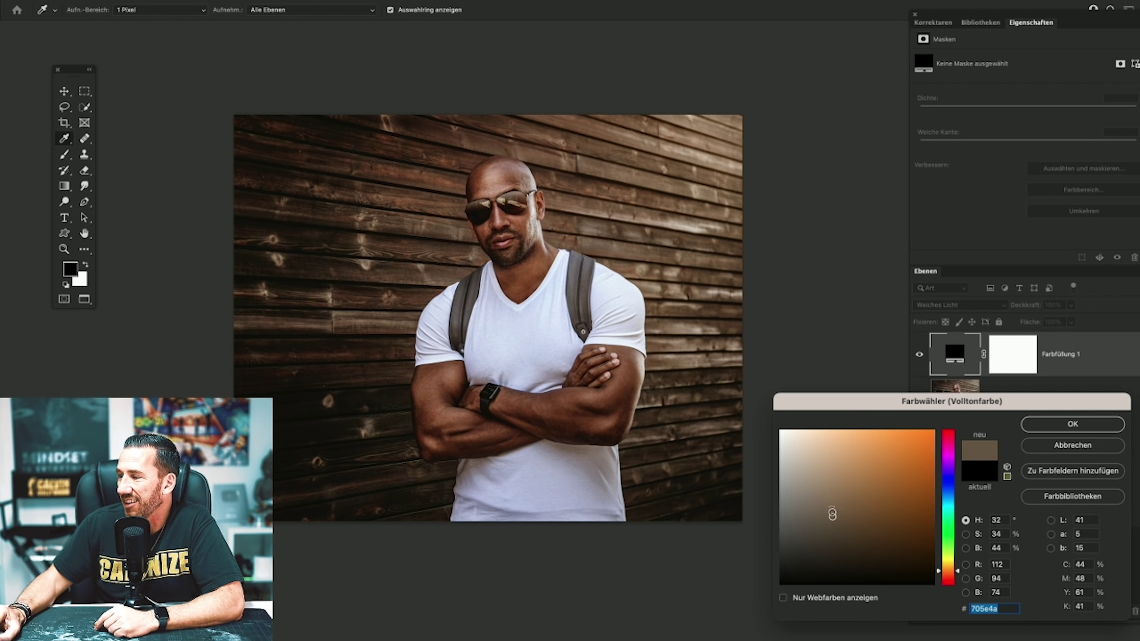
{"action": "mouse_move", "coordinate": [834, 514]}
{"action": "left_mouse_down"}
{"action": "mouse_move", "coordinate": [826, 500]}
{"action": "mouse_move", "coordinate": [801, 509]}
{"action": "mouse_move", "coordinate": [847, 512]}
{"action": "mouse_move", "coordinate": [845, 490]}
{"action": "mouse_move", "coordinate": [813, 526]}
{"action": "left_mouse_up"}
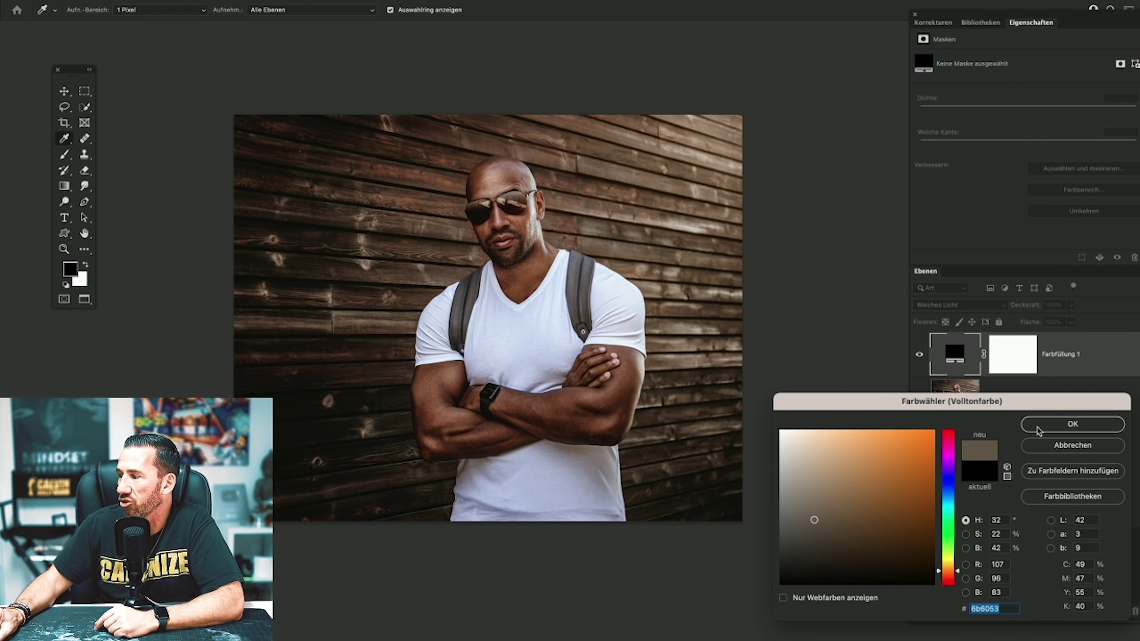
{"action": "key", "text": "Return"}
Compare the brown fill on and off, then delete the fill layer.
{"action": "left_click", "coordinate": [919, 355]}
{"action": "left_click", "coordinate": [919, 355]}
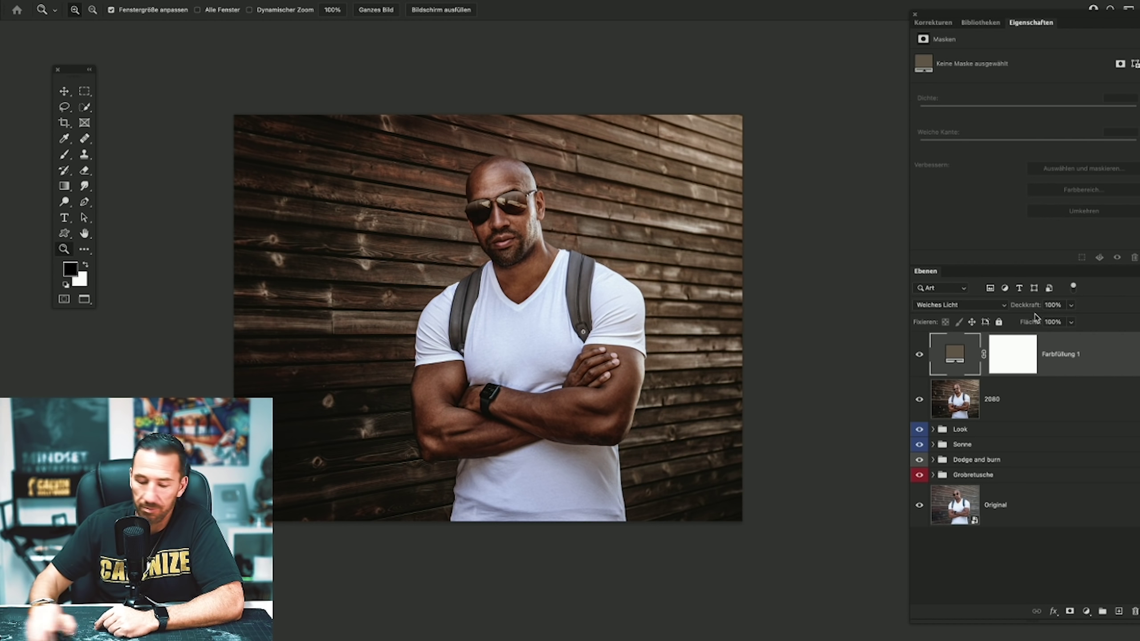
{"action": "key", "text": "Delete"}
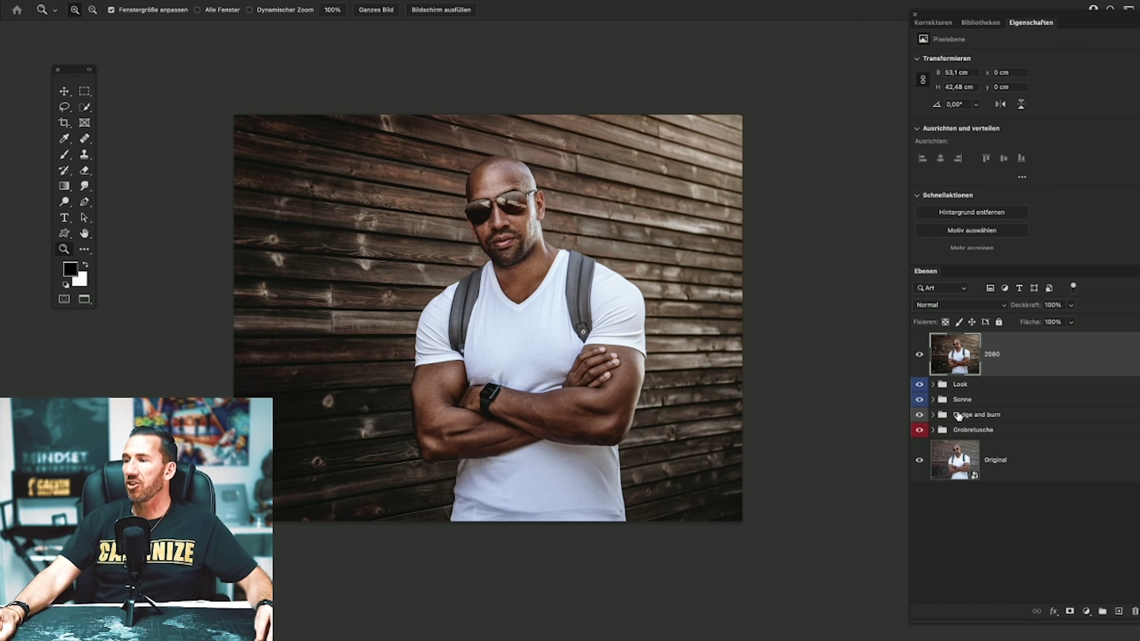
{"action": "left_click", "coordinate": [933, 22]}
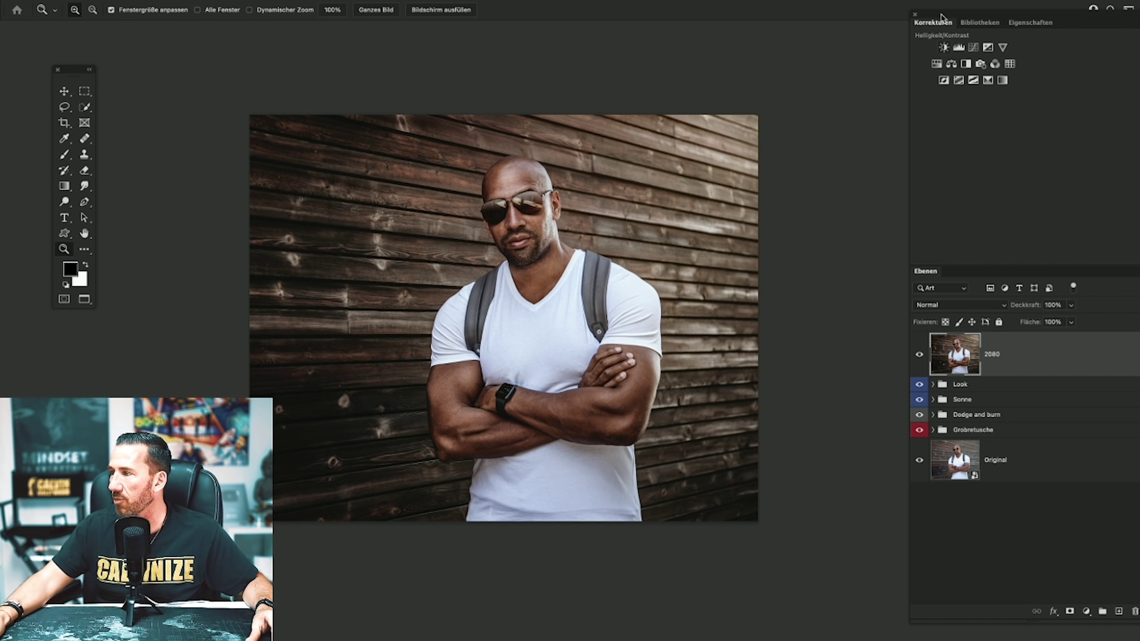
{"action": "left_click", "coordinate": [936, 64]}
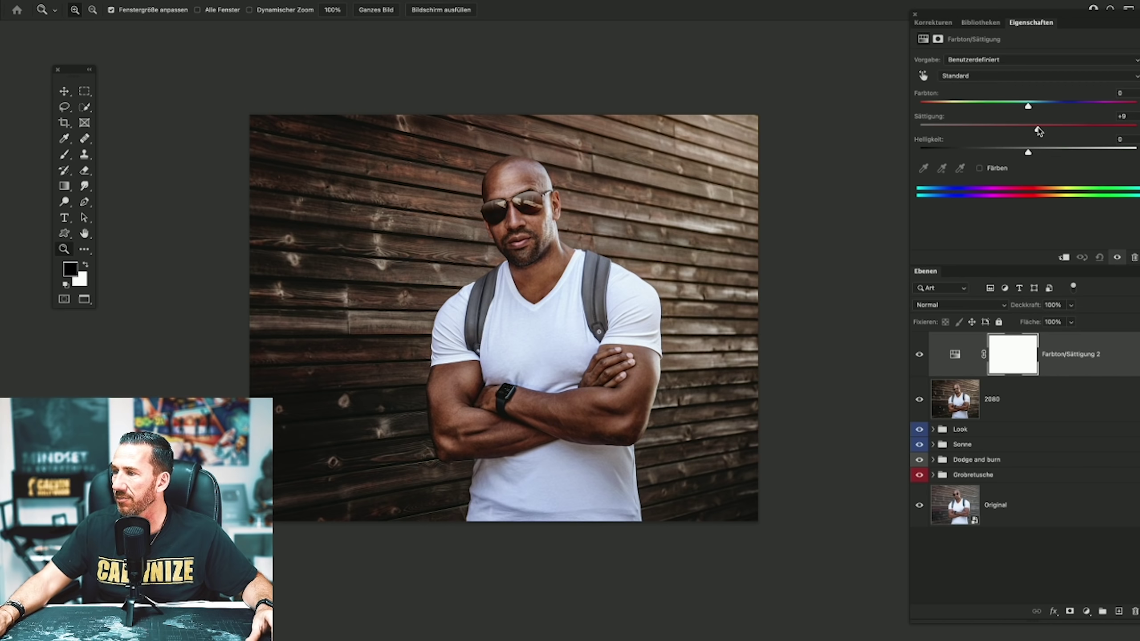
{"action": "left_click", "coordinate": [207, 2]}
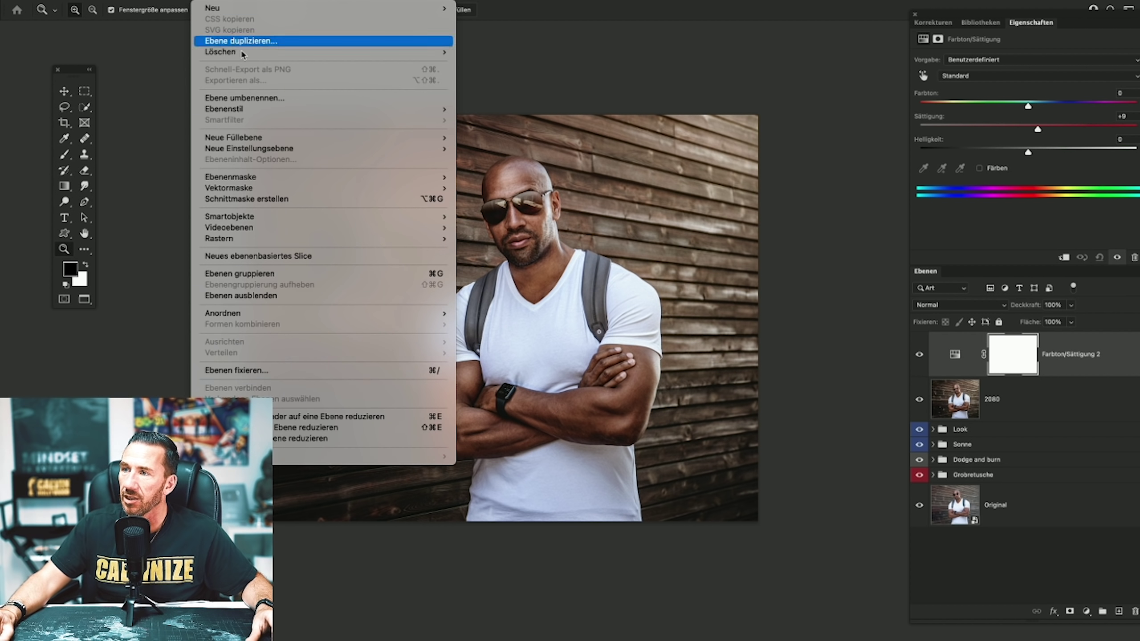
{"action": "left_click", "coordinate": [359, 420]}
{"action": "key", "text": "BackSpace"}
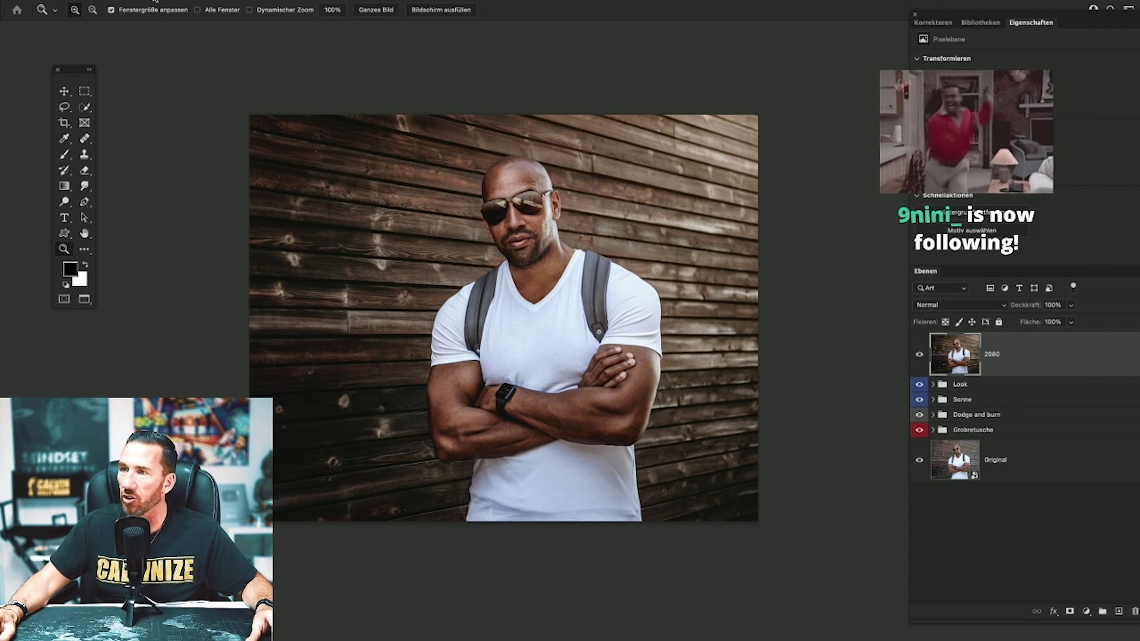
{"action": "left_click", "coordinate": [104, 2]}
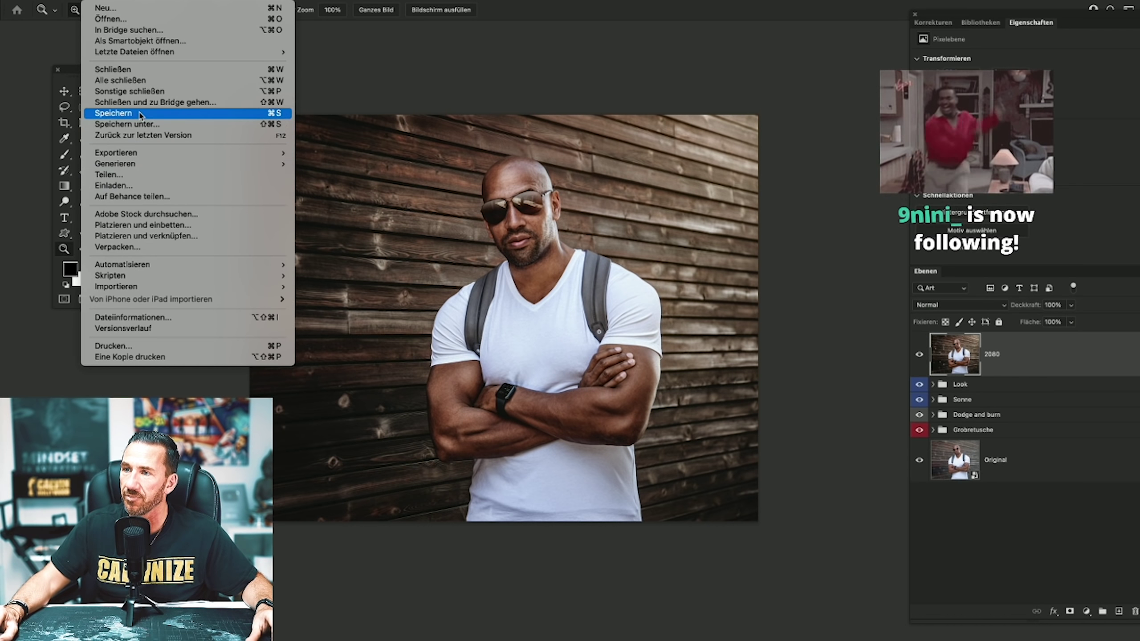
Save the layered document and flatten the image.
{"action": "left_click", "coordinate": [114, 113]}
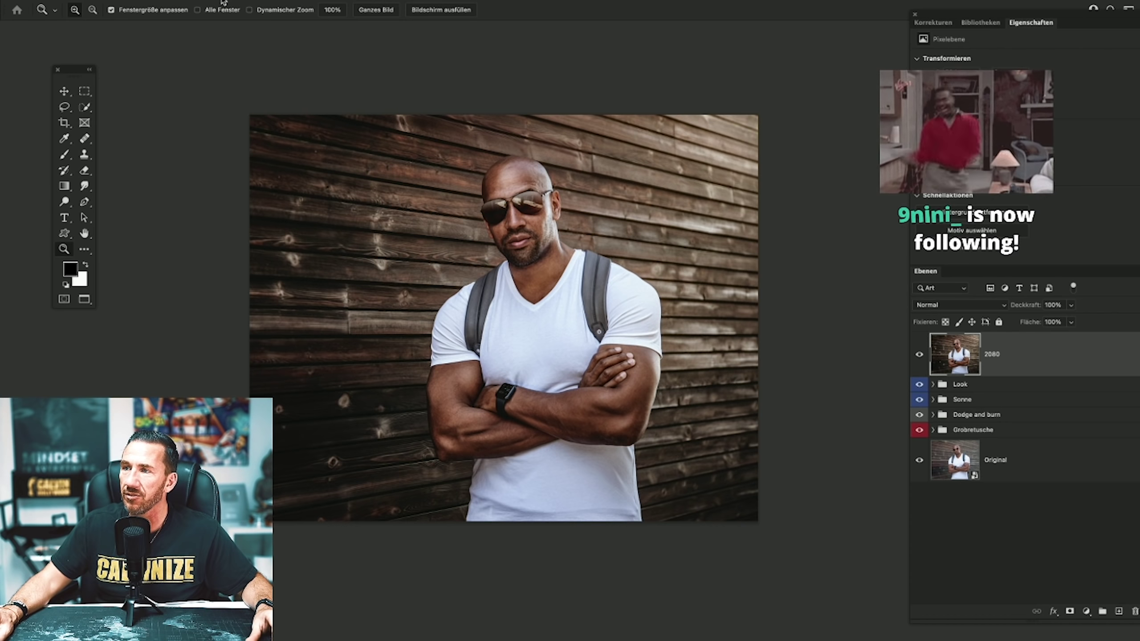
{"action": "left_click", "coordinate": [218, 1]}
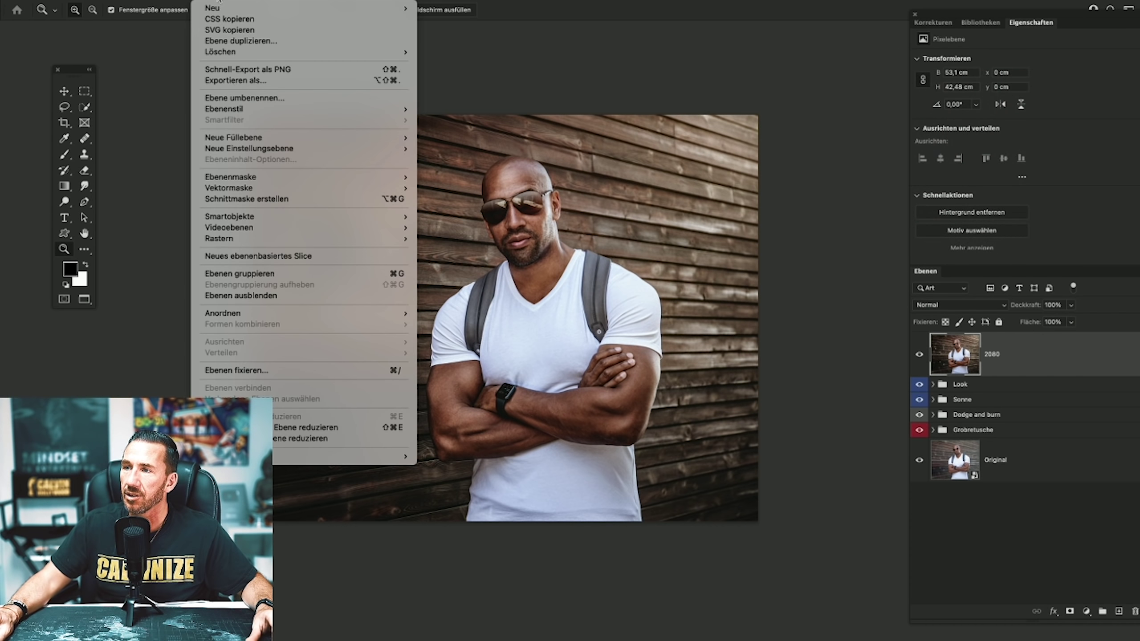
{"action": "left_click", "coordinate": [305, 429]}
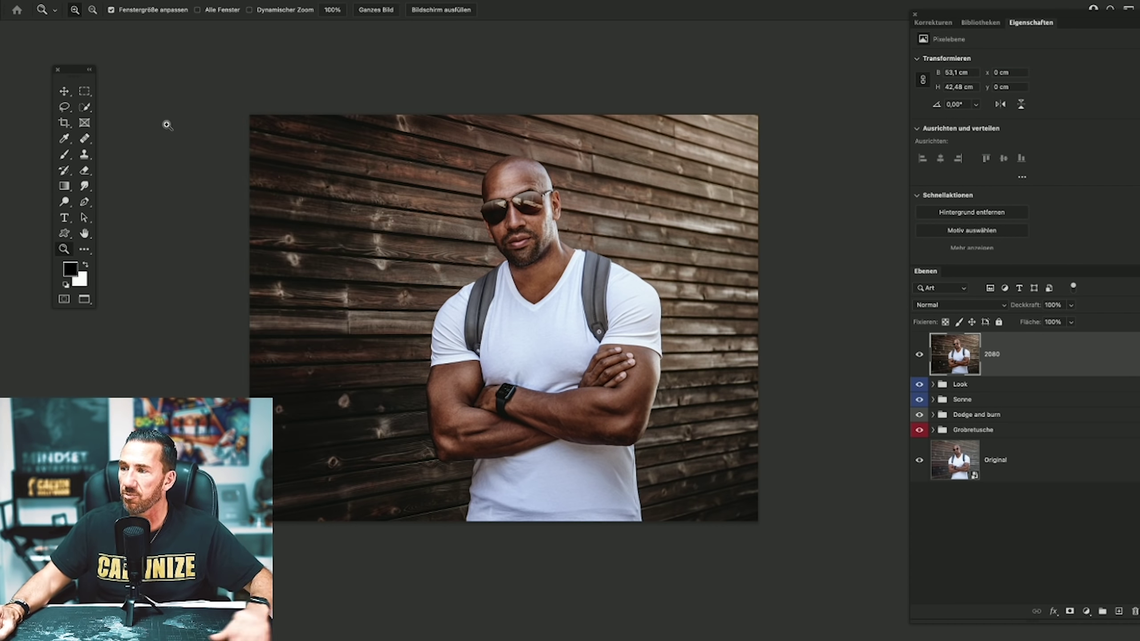
Resize the image to 2040 px wide and zoom in on the face.
{"action": "left_click", "coordinate": [173, 1]}
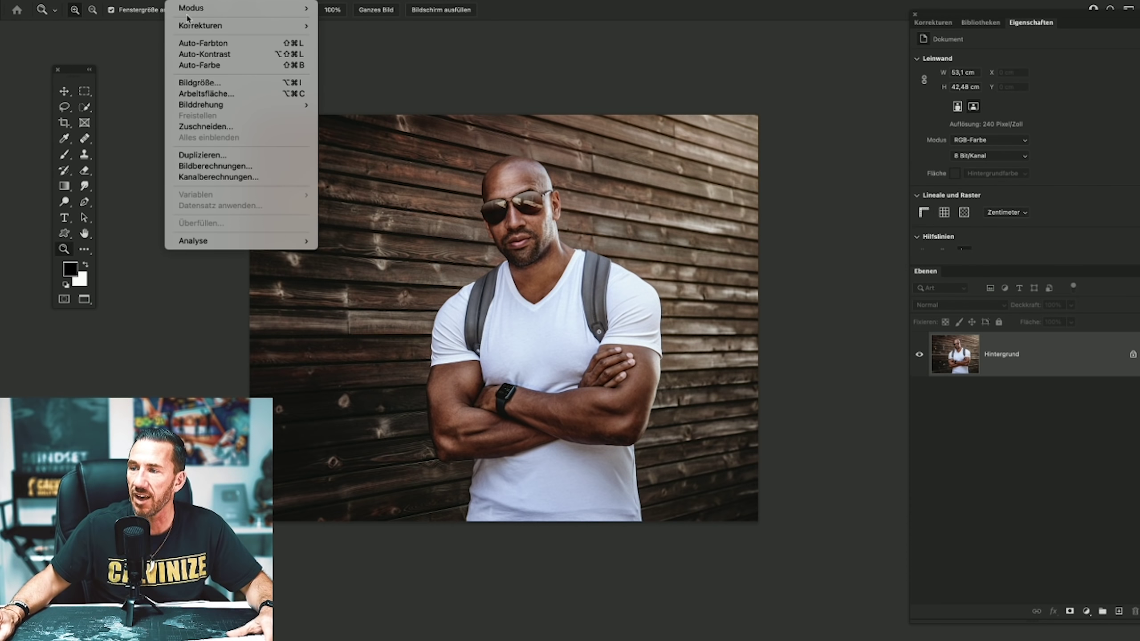
{"action": "left_click", "coordinate": [219, 85]}
{"action": "type", "text": "2040"}
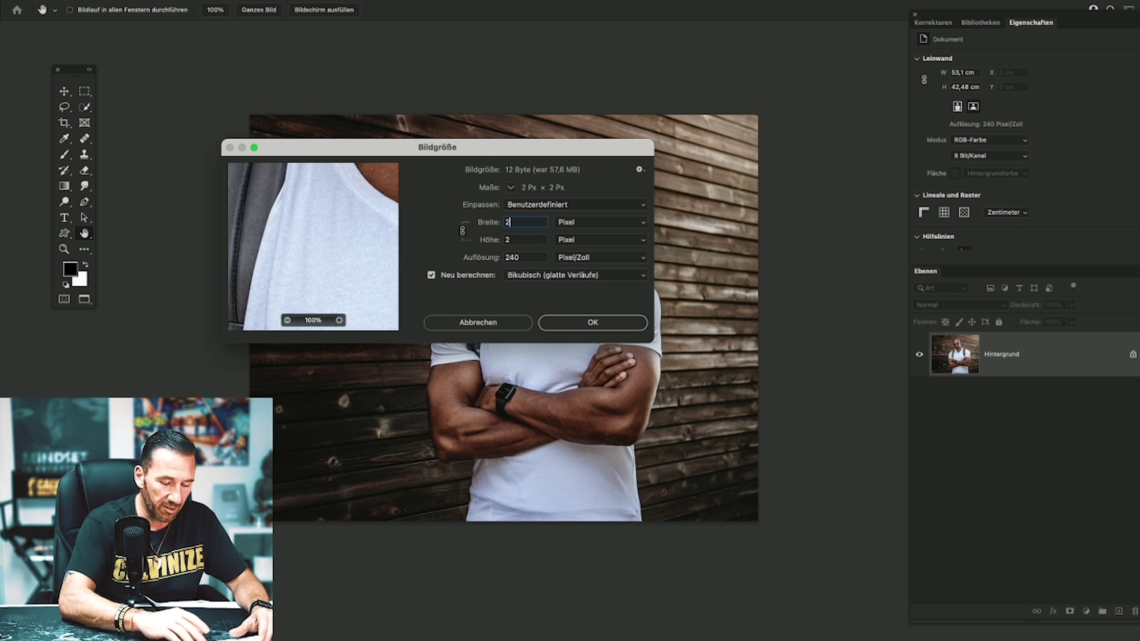
{"action": "key", "text": "Return"}
{"action": "key", "text": "z"}
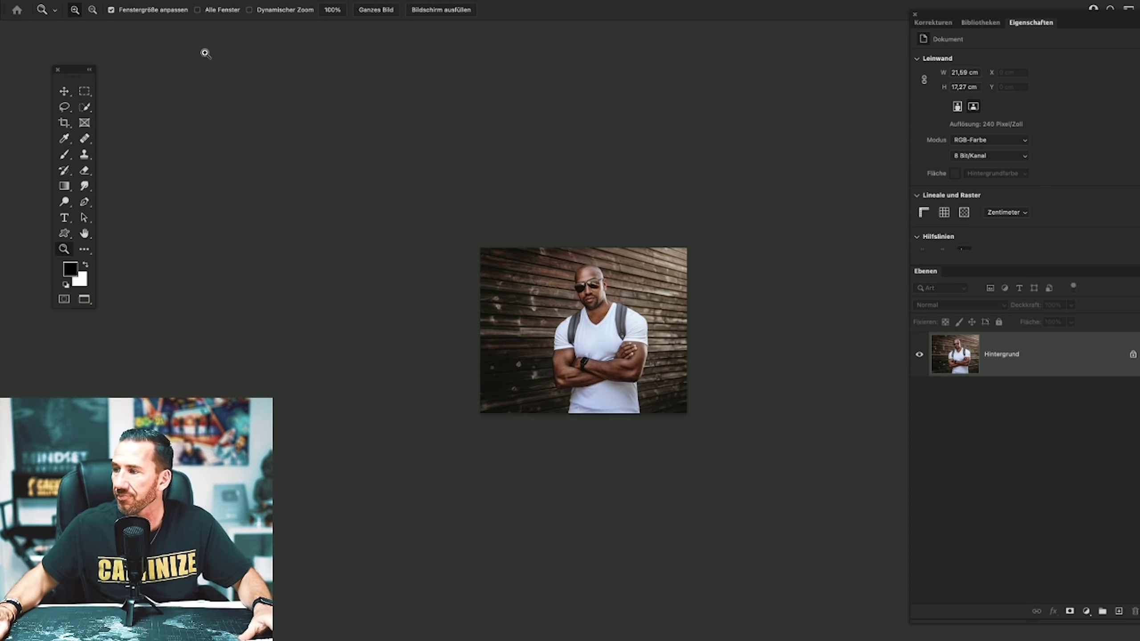
{"action": "left_click", "coordinate": [624, 290]}
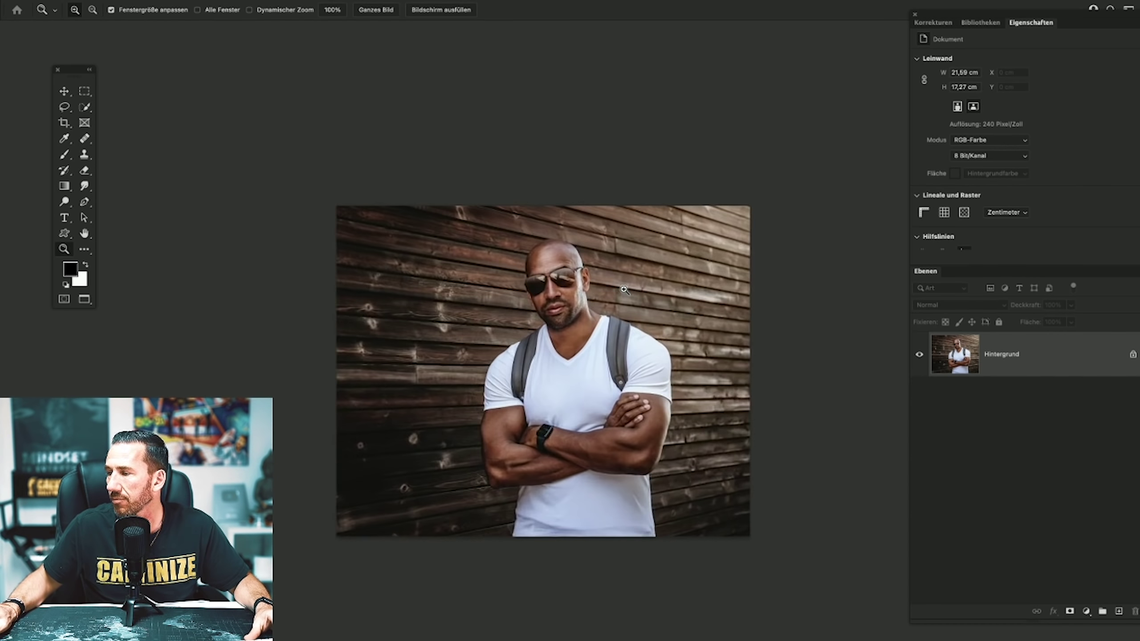
Sharpen the image with Unsharp Mask at 500% amount, 0.2 radius.
{"action": "left_click", "coordinate": [321, 1]}
{"action": "mouse_move", "coordinate": [362, 170]}
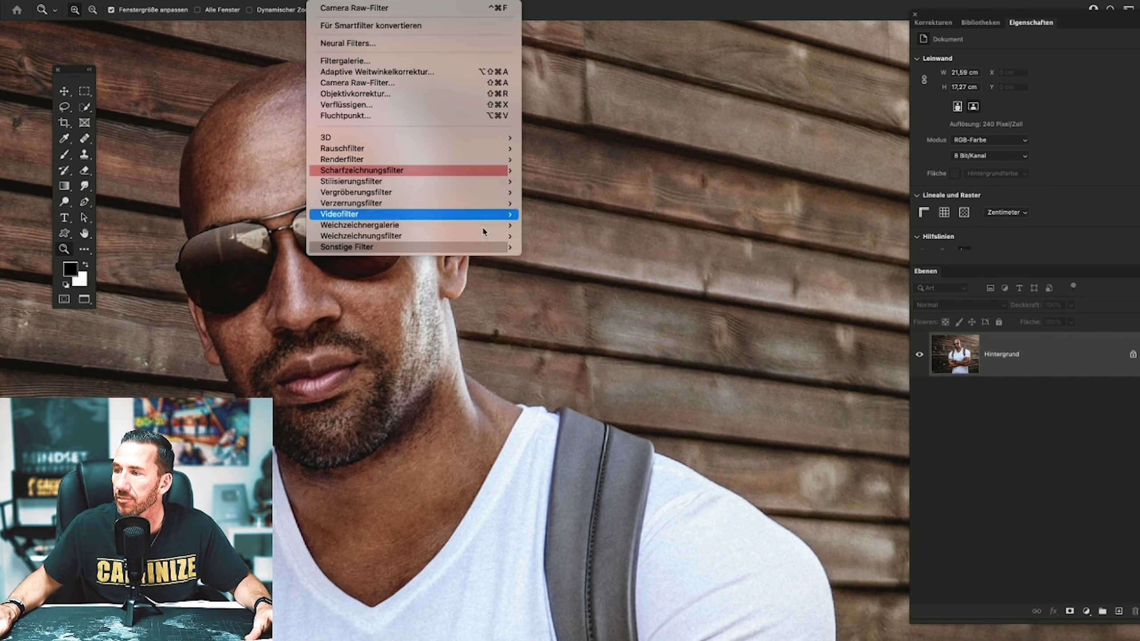
{"action": "left_click", "coordinate": [556, 181]}
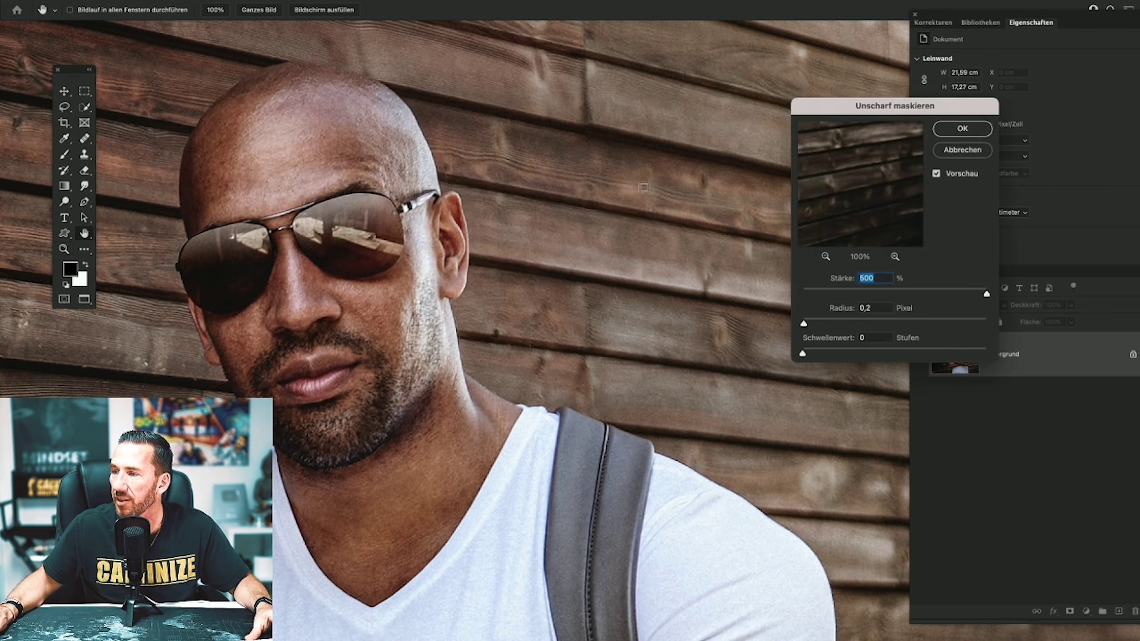
{"action": "left_click", "coordinate": [949, 135]}
Save a copy as JPEG 'small.jpg' at quality 11 and minimize the window.
{"action": "left_click", "coordinate": [97, 0]}
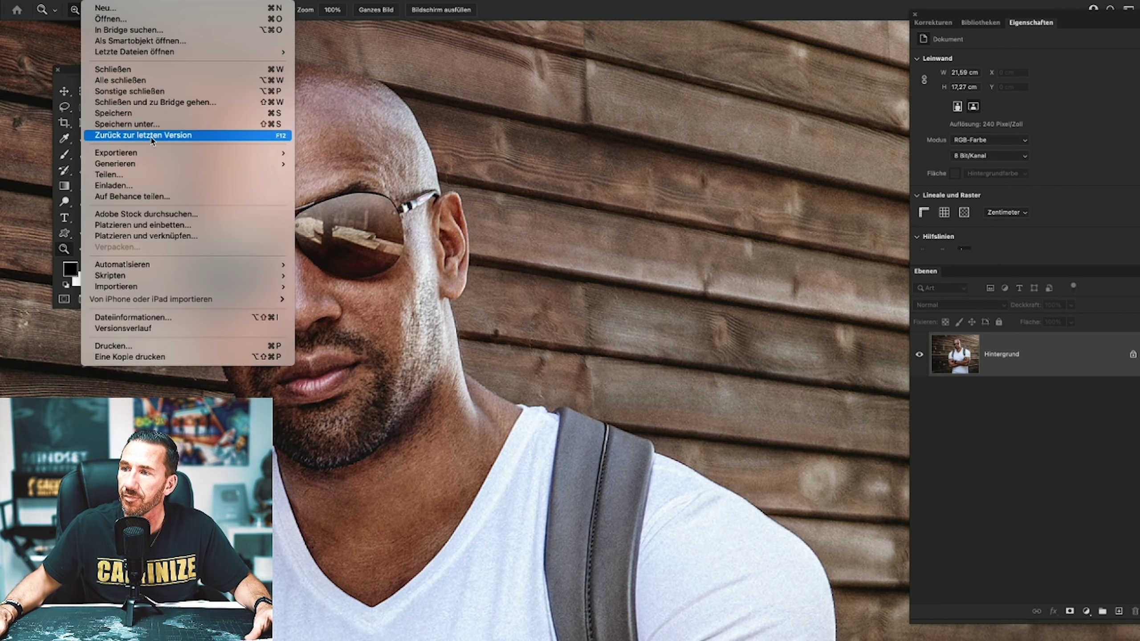
{"action": "left_click", "coordinate": [134, 124]}
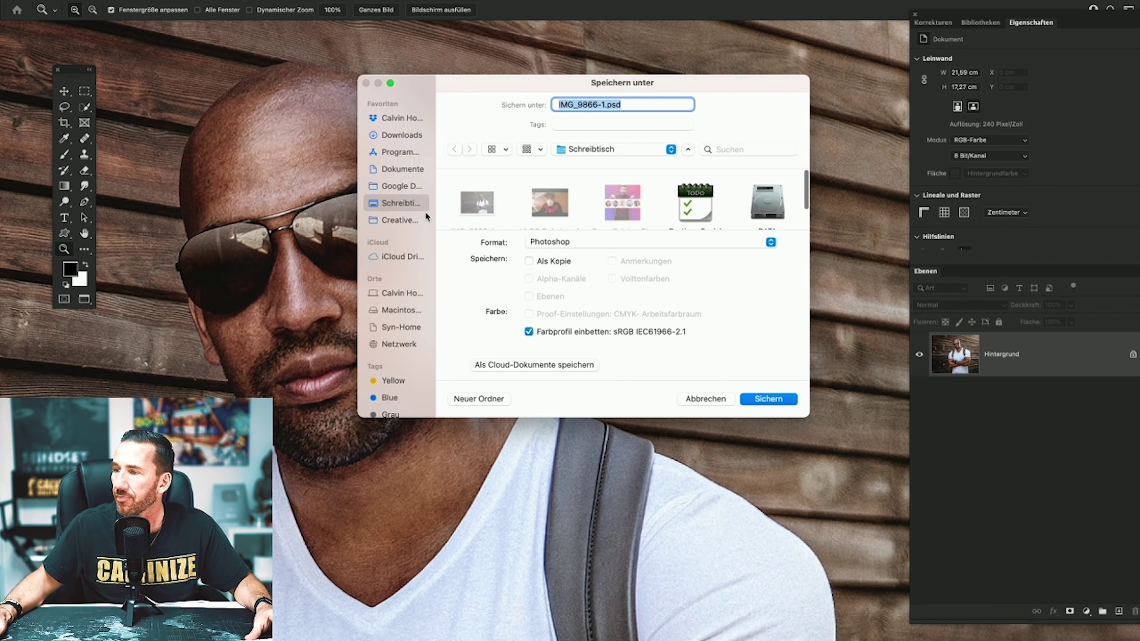
{"action": "type", "text": "small"}
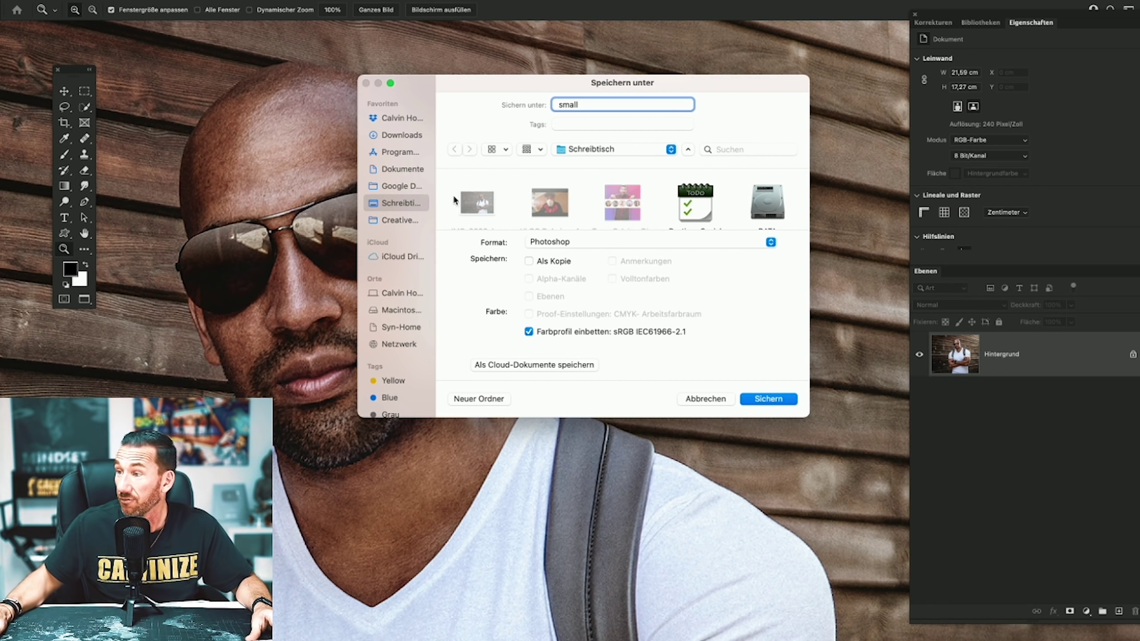
{"action": "left_click", "coordinate": [548, 247]}
{"action": "left_click", "coordinate": [557, 339]}
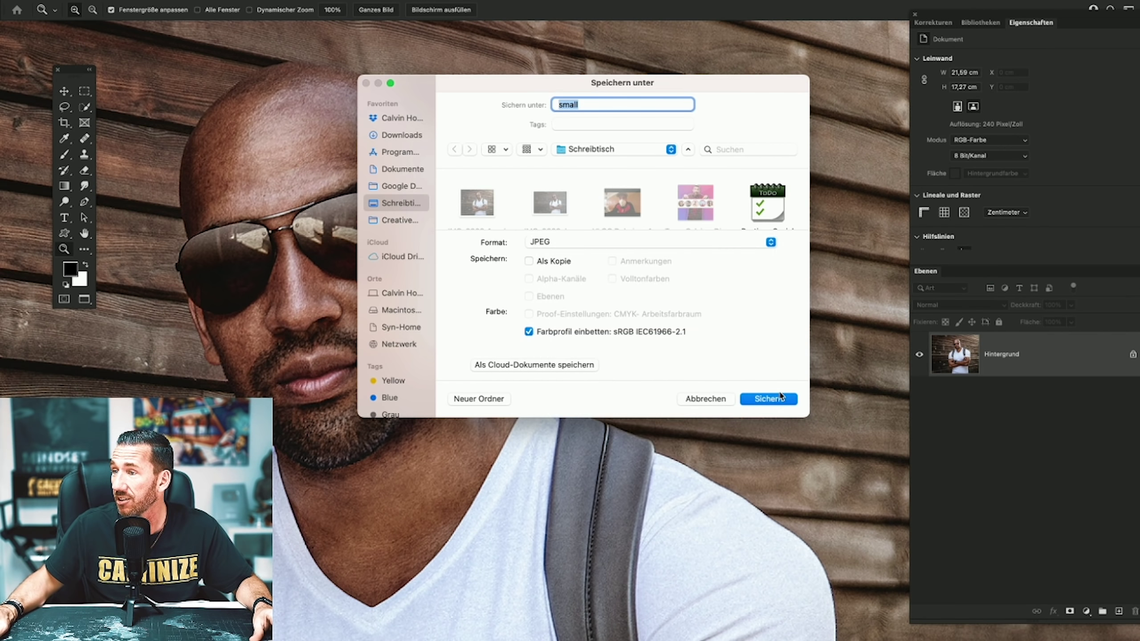
{"action": "left_click", "coordinate": [780, 399]}
{"action": "left_click", "coordinate": [657, 165]}
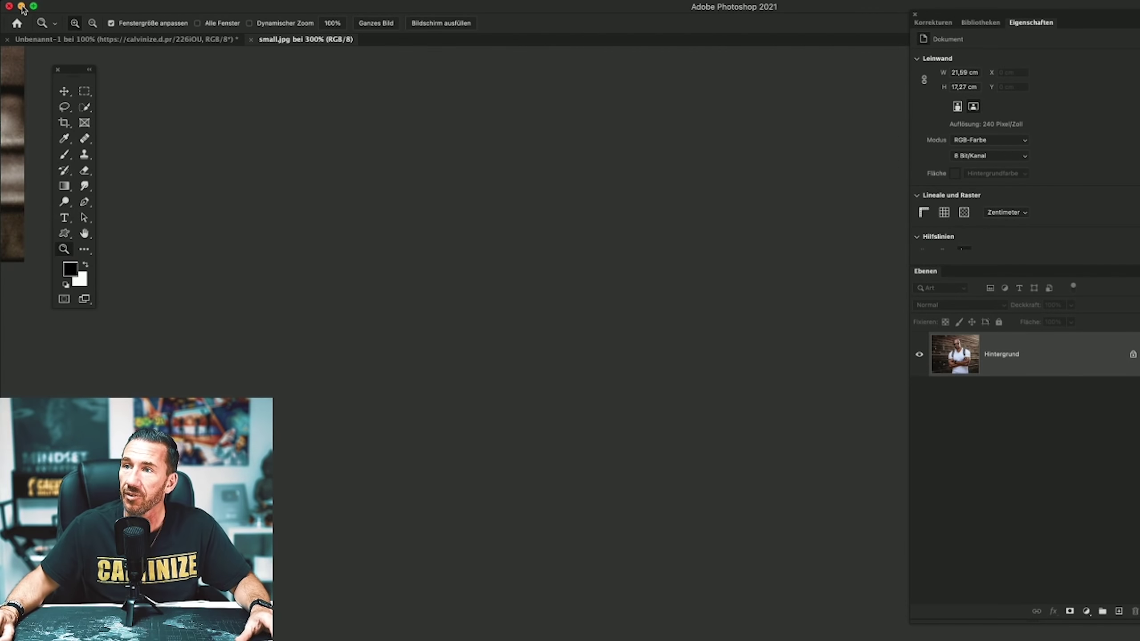
{"action": "left_click", "coordinate": [22, 7]}
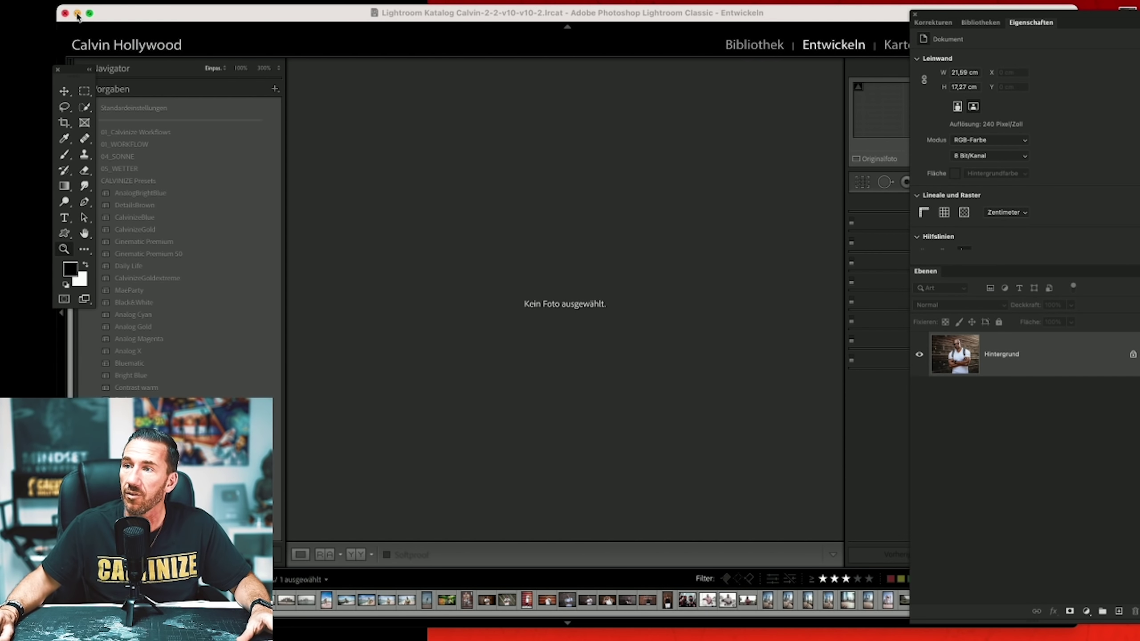
Minimize the Lightroom Classic window to reveal the Discord channel.
{"action": "left_click", "coordinate": [77, 14]}
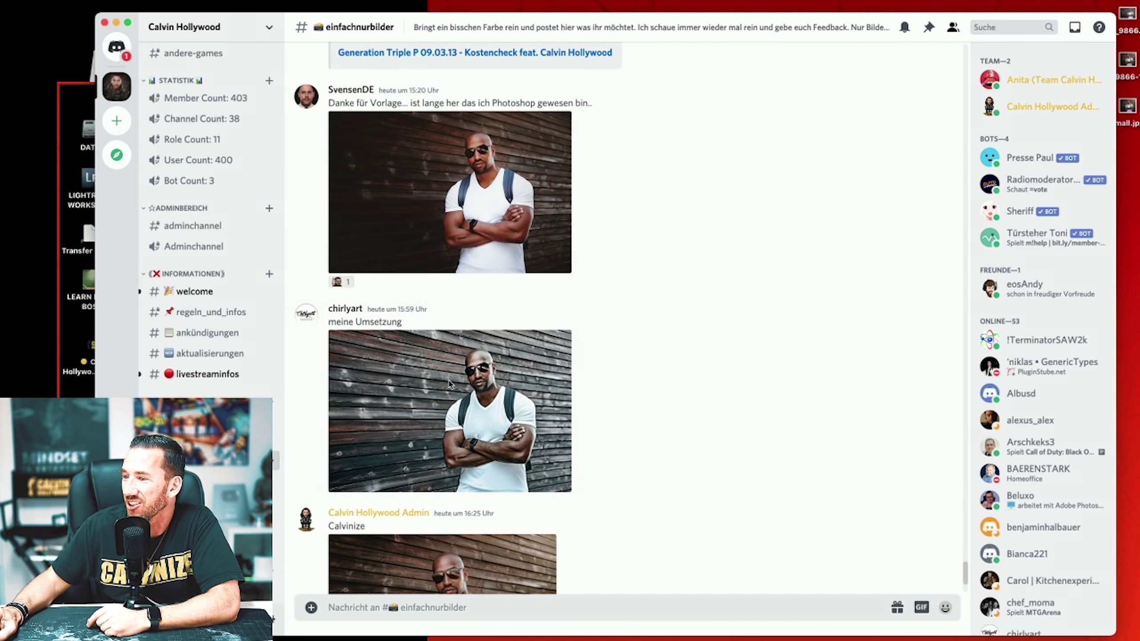
View two enlarged member versions of the portrait in einfachnurbilder, then minimize Discord.
{"action": "left_click", "coordinate": [451, 384]}
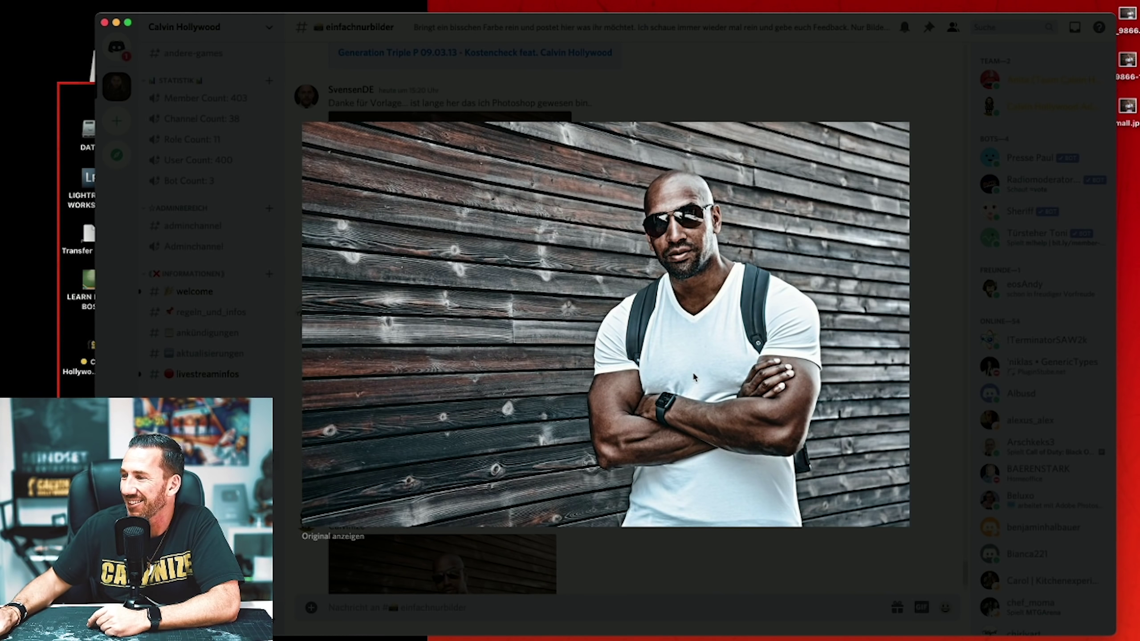
{"action": "left_click", "coordinate": [663, 84]}
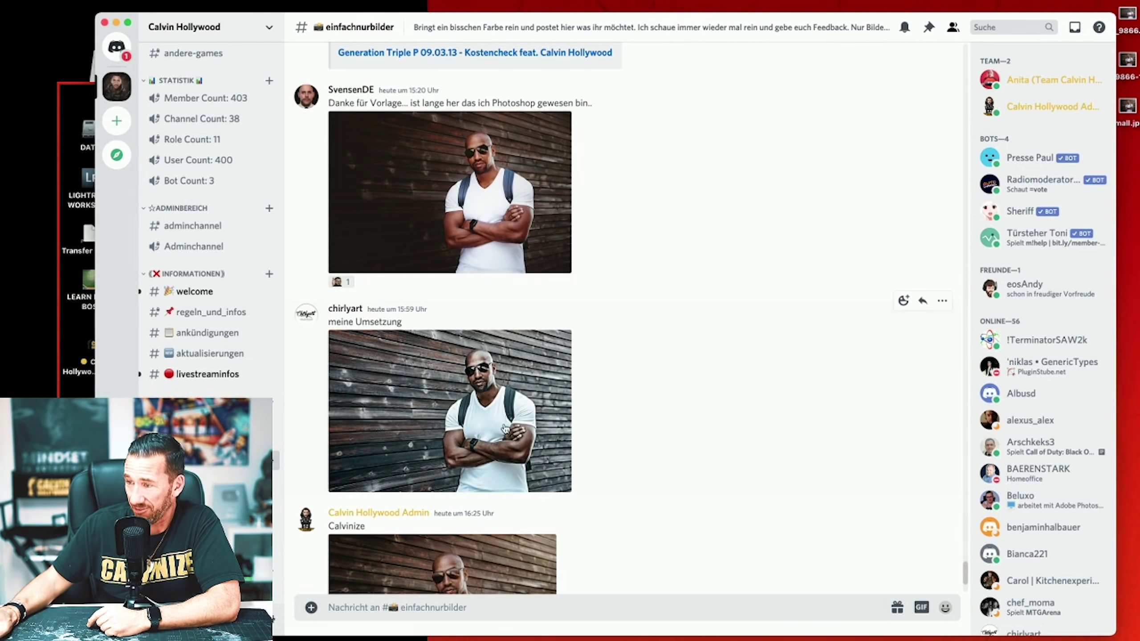
{"action": "scroll", "coordinate": [503, 419], "scroll_direction": "down", "scroll_amount": 1}
{"action": "scroll", "coordinate": [503, 419], "scroll_direction": "down", "scroll_amount": 2}
{"action": "left_click", "coordinate": [434, 539]}
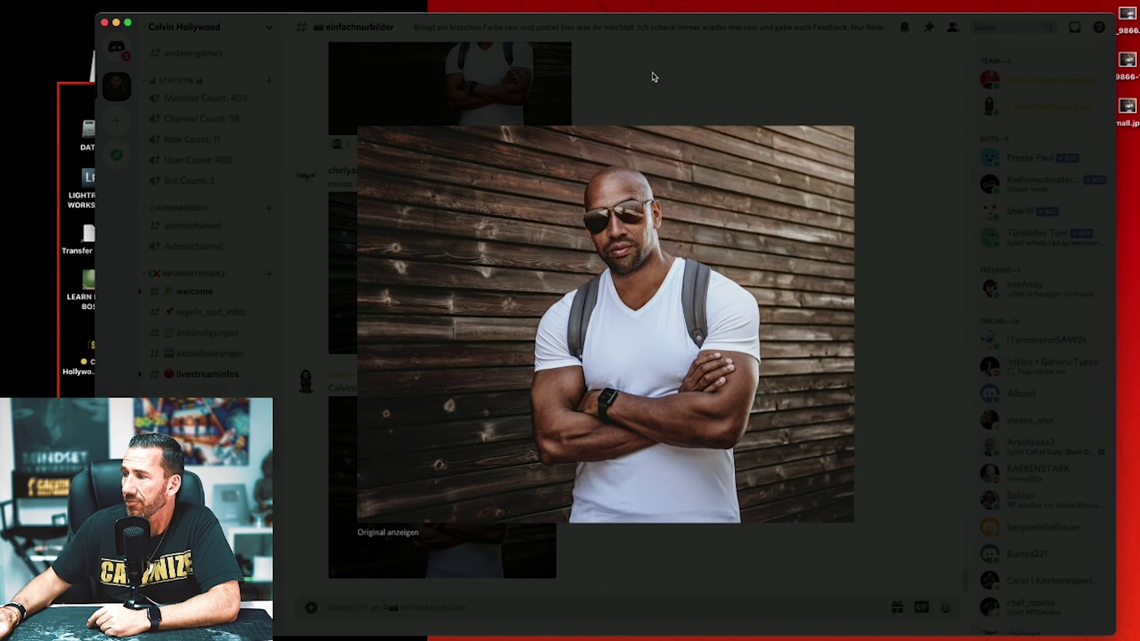
{"action": "left_click", "coordinate": [652, 72]}
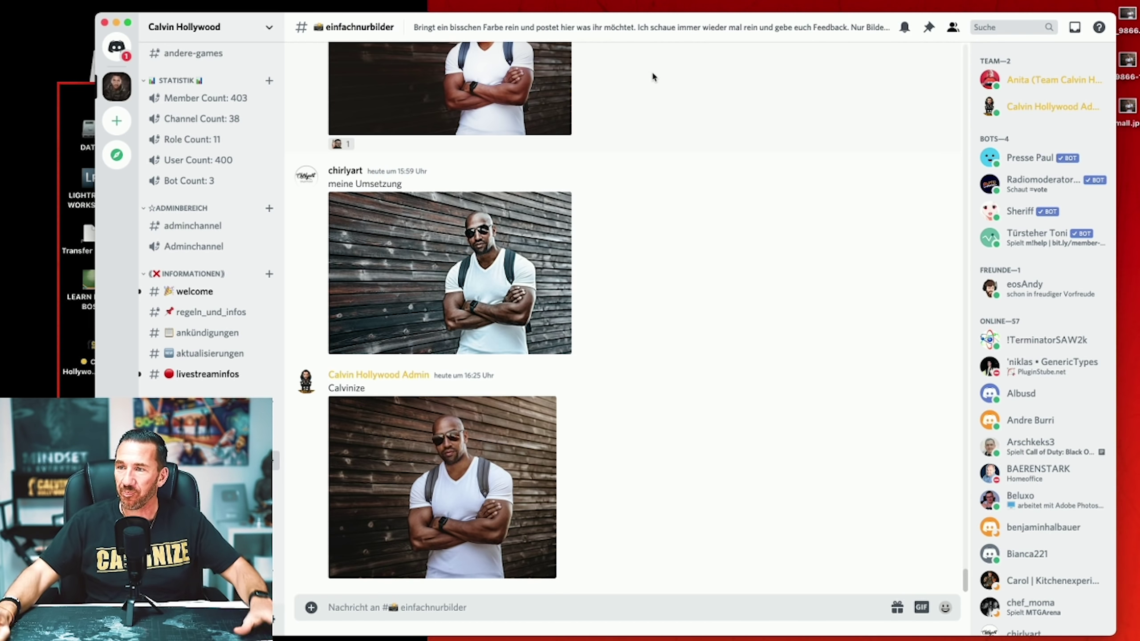
{"action": "left_click", "coordinate": [116, 23]}
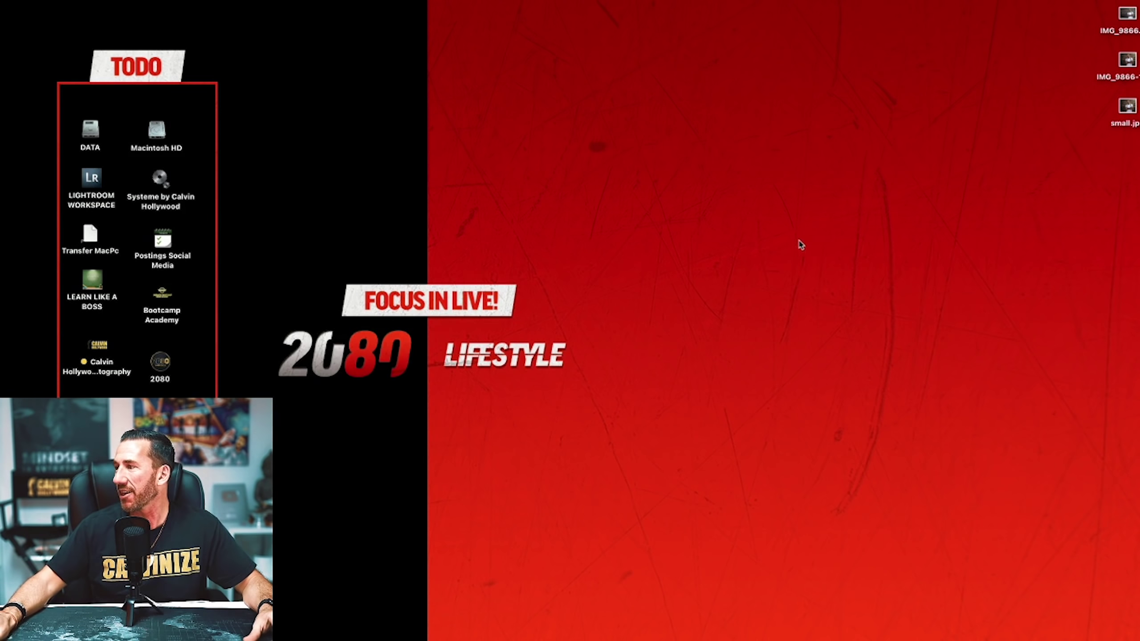
{"action": "mouse_move", "coordinate": [1038, 613]}
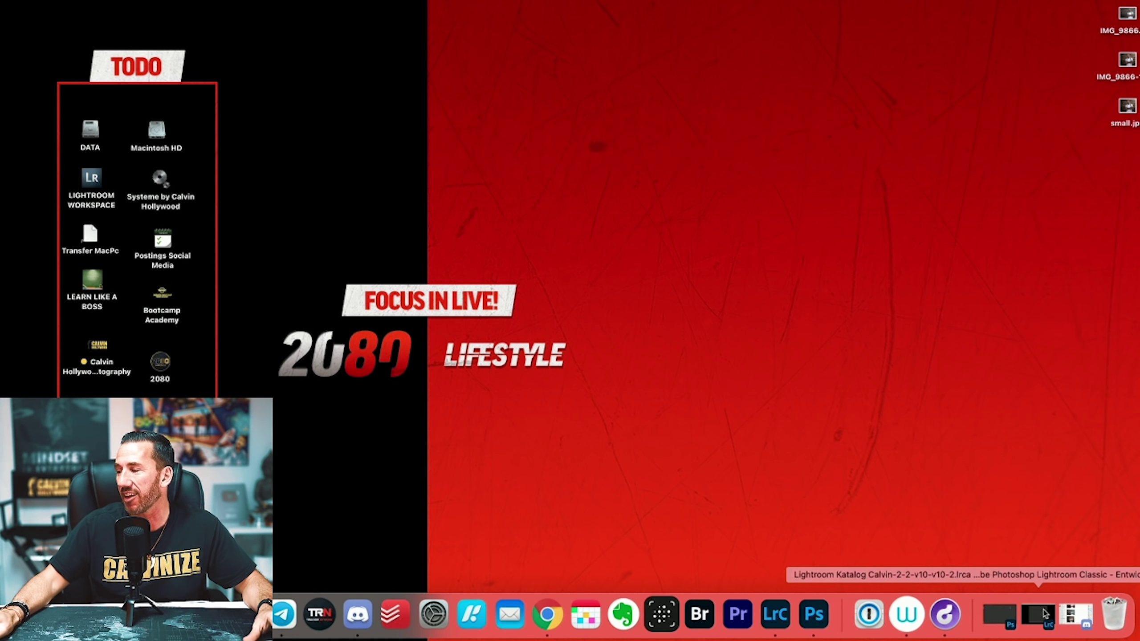
Restore Photoshop from the Dock and switch it to full-screen mode.
{"action": "left_click", "coordinate": [1000, 614]}
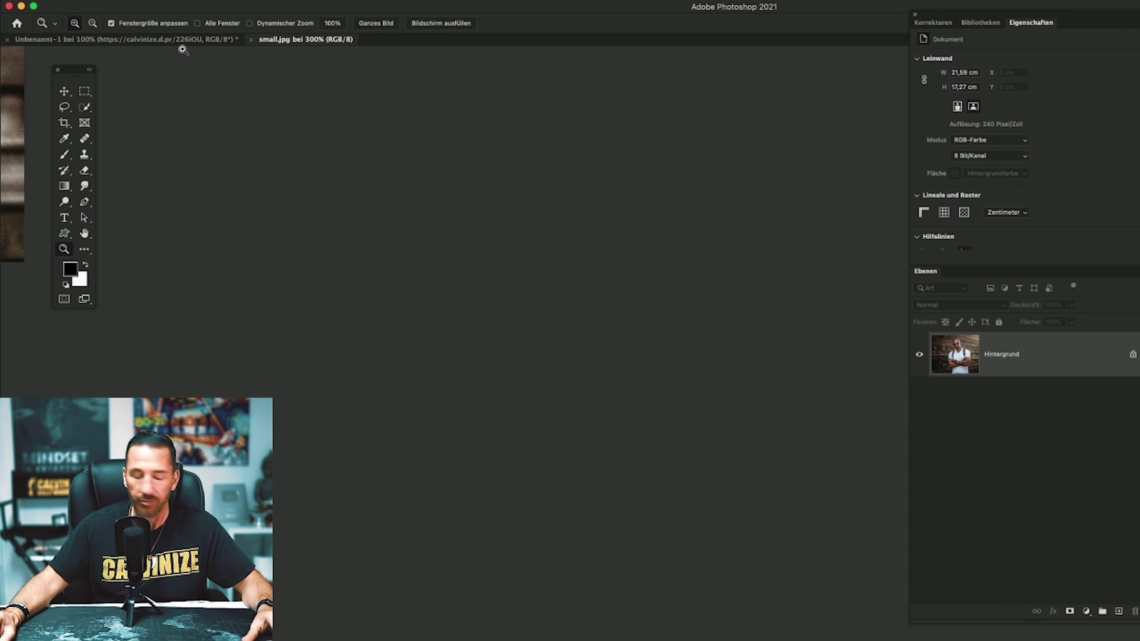
{"action": "key", "text": "f"}
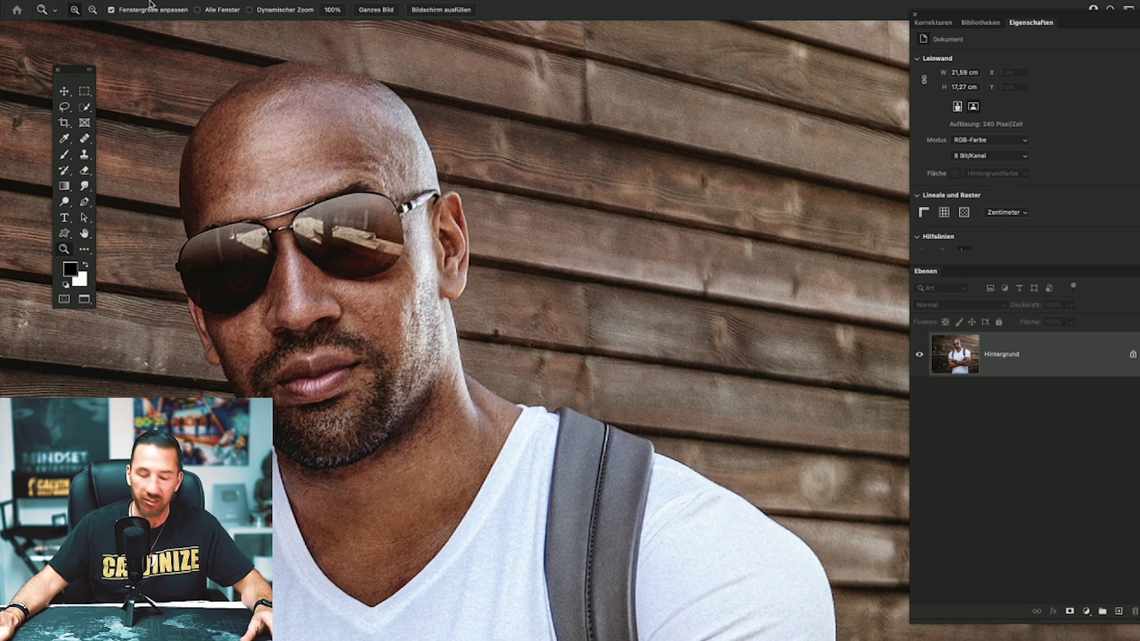
{"action": "key", "text": "f"}
{"action": "key", "text": "f"}
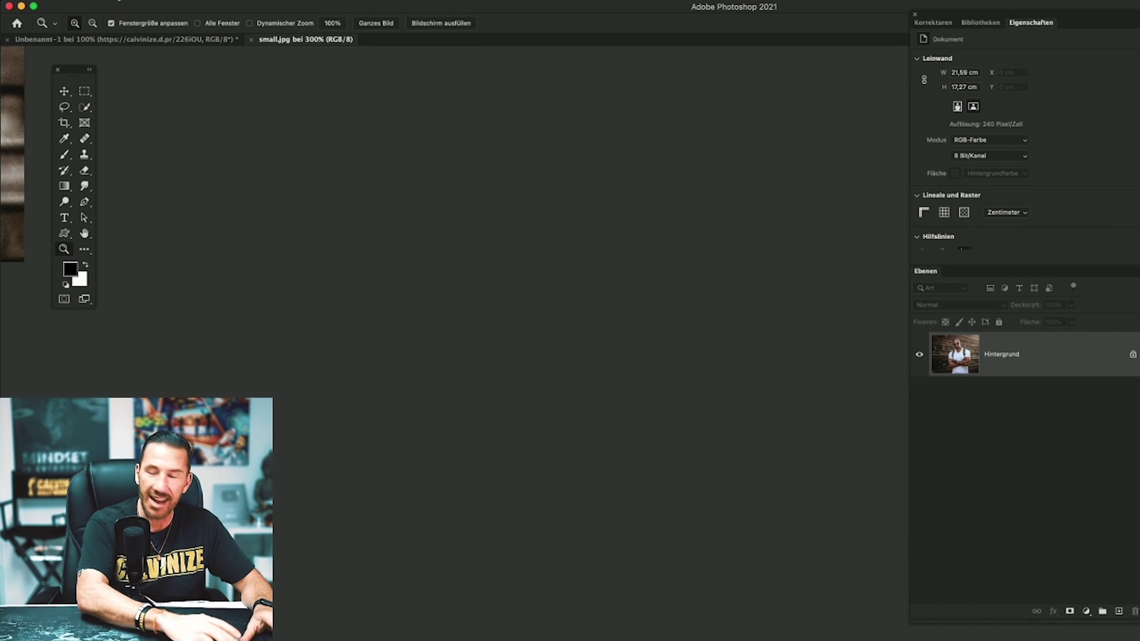
{"action": "key", "text": "f"}
Undo the image resize and the flatten to restore the layers.
{"action": "left_click", "coordinate": [144, 4]}
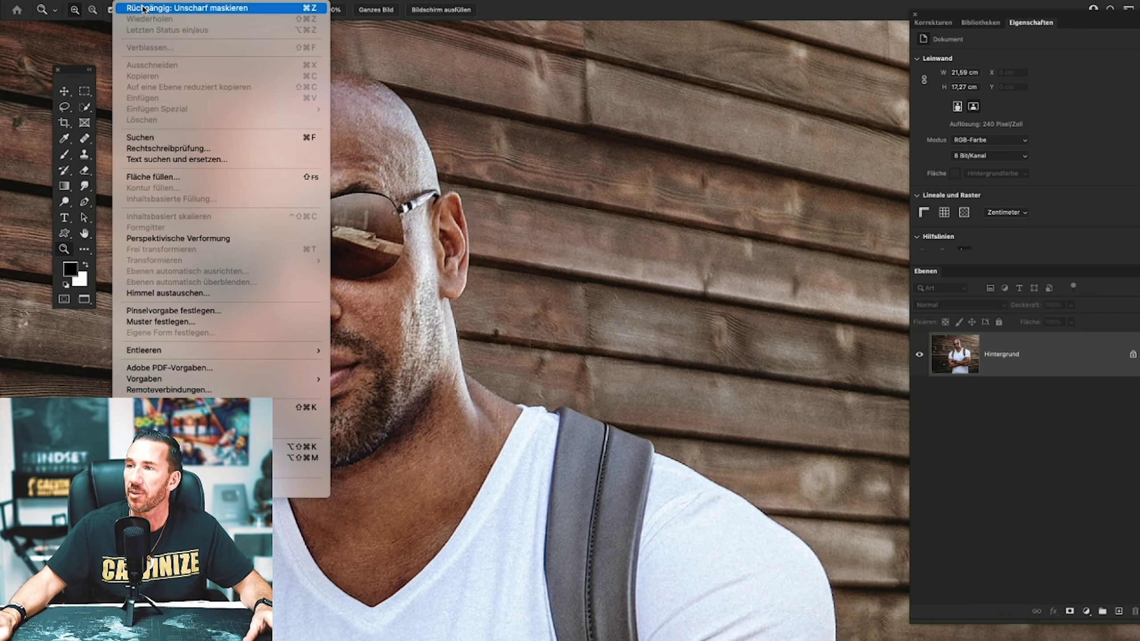
{"action": "left_click", "coordinate": [146, 2]}
{"action": "left_click", "coordinate": [148, 3]}
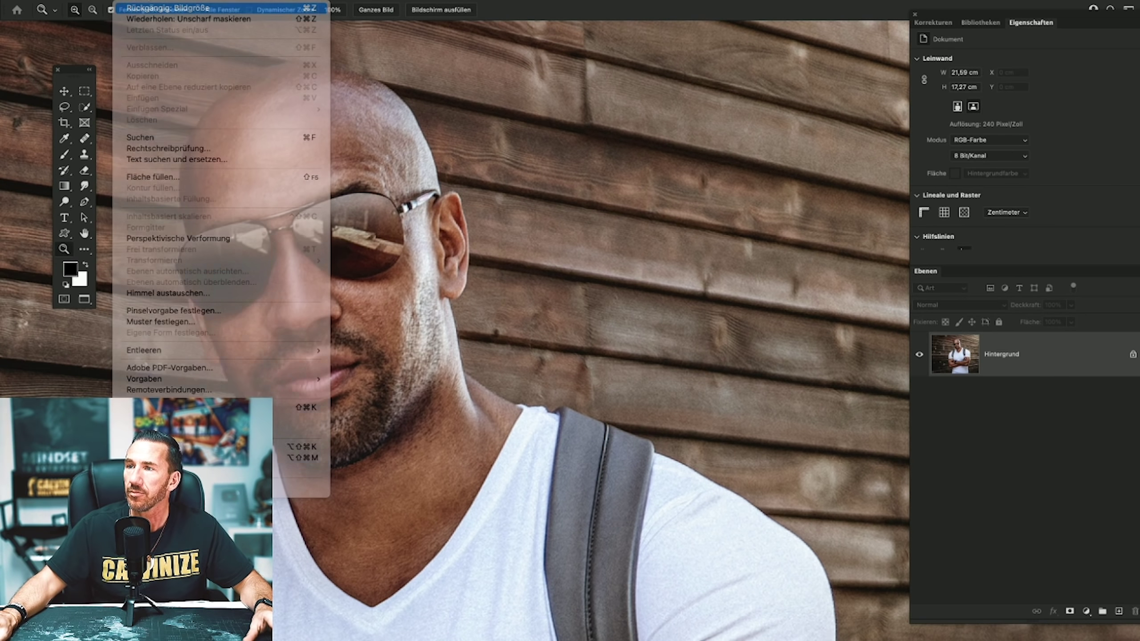
{"action": "left_click", "coordinate": [153, 8]}
{"action": "left_click", "coordinate": [153, 2]}
{"action": "left_click", "coordinate": [152, 8]}
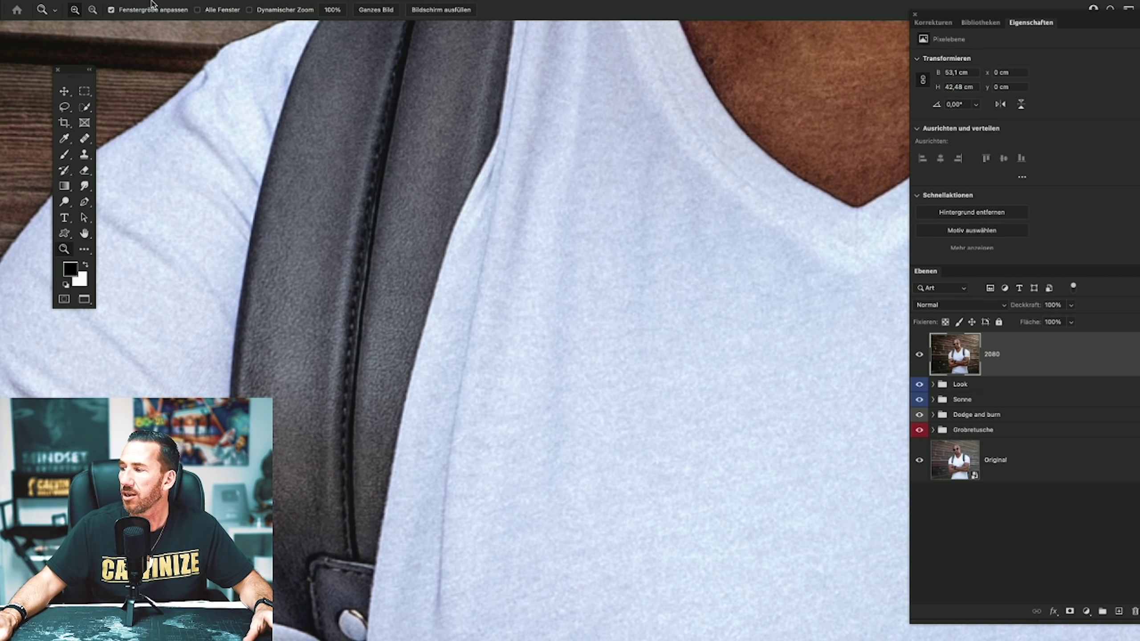
Zoom out and reposition the view to see the whole portrait.
{"action": "left_click", "coordinate": [304, 261], "text": "alt"}
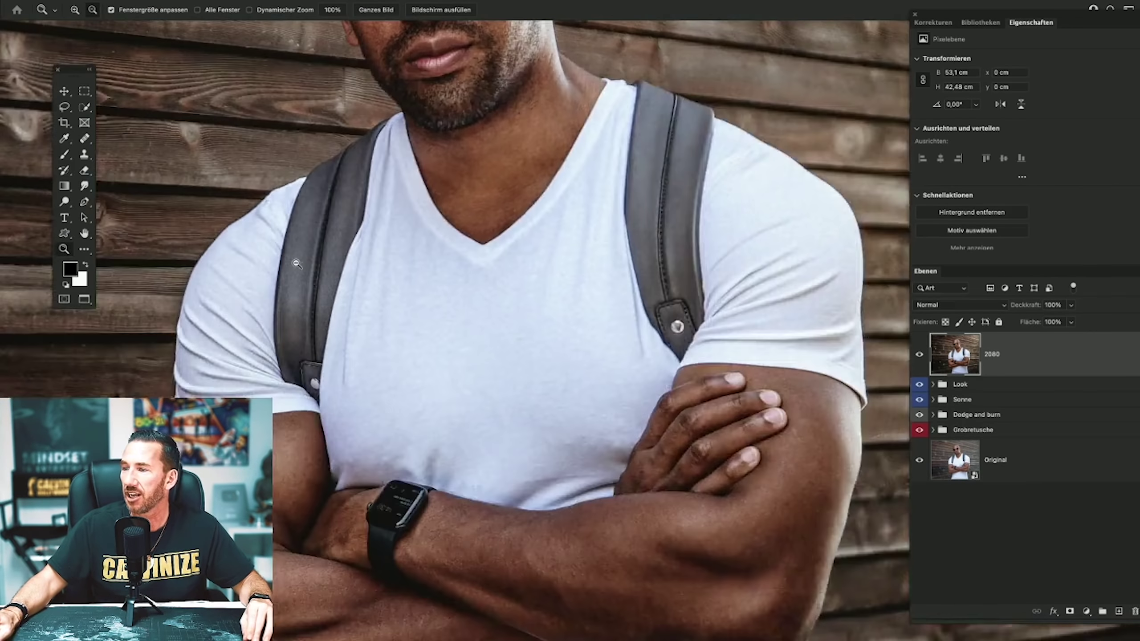
{"action": "left_click", "coordinate": [304, 262], "text": "alt"}
{"action": "left_click_drag", "start_coordinate": [304, 262], "coordinate": [456, 292]}
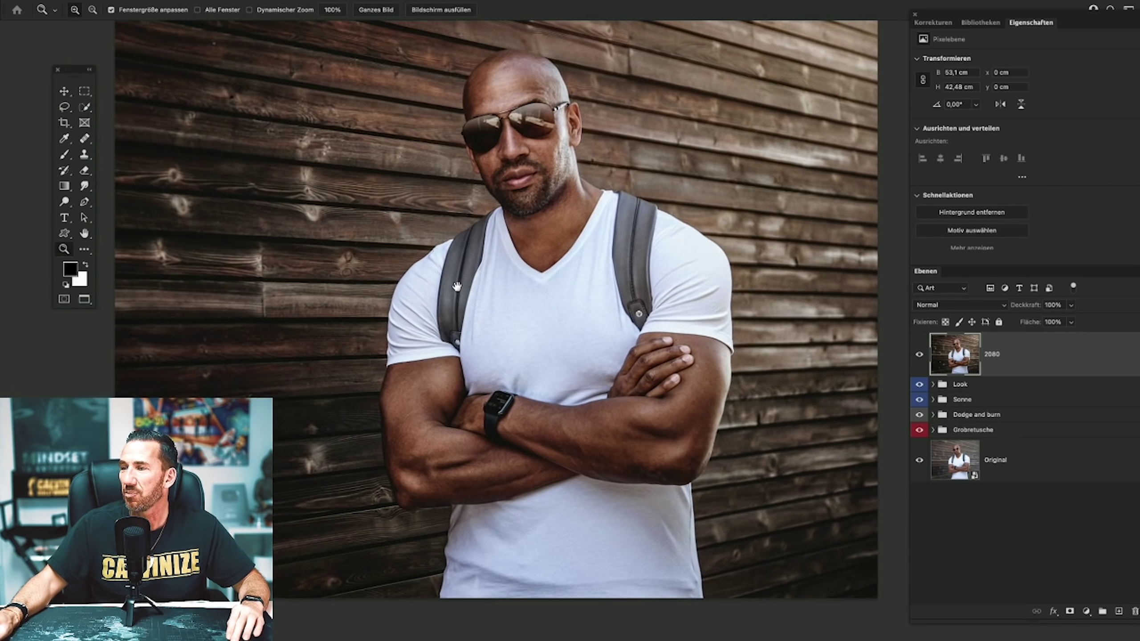
{"action": "left_click", "coordinate": [457, 293], "text": "alt"}
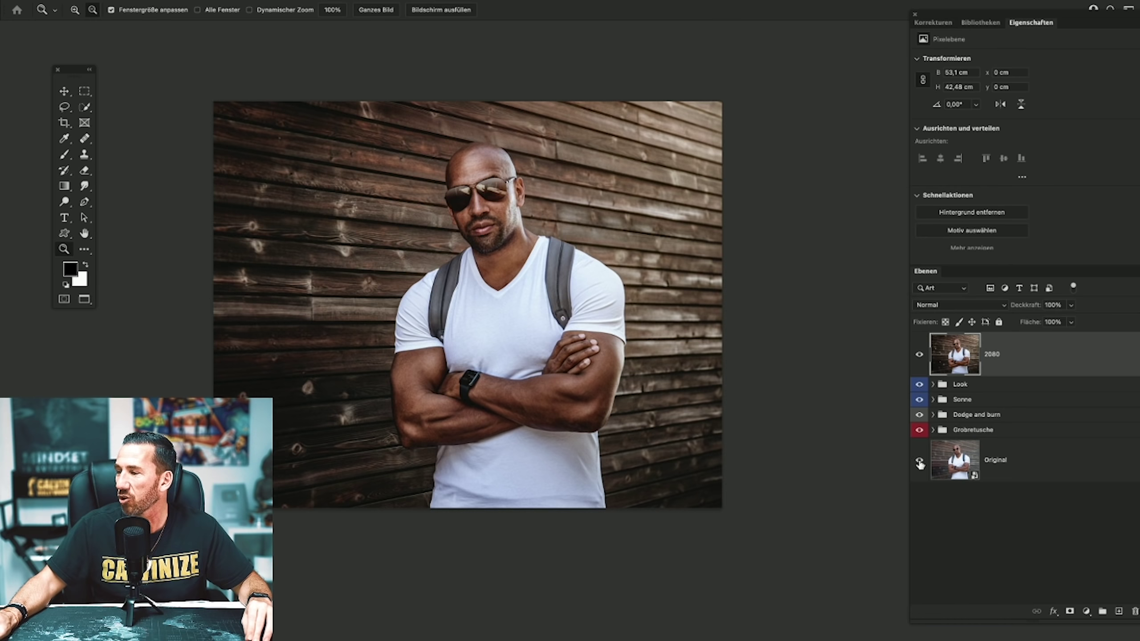
{"action": "left_click", "coordinate": [919, 461], "text": "alt"}
{"action": "left_click", "coordinate": [919, 462], "text": "alt"}
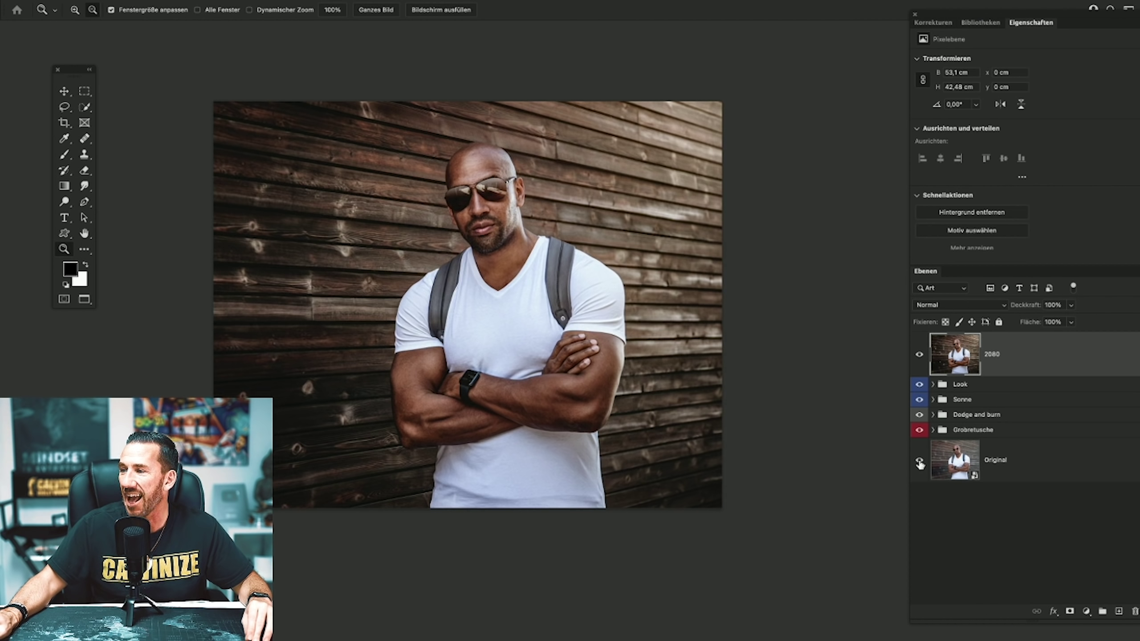
{"action": "left_click", "coordinate": [920, 461], "text": "alt"}
{"action": "left_click", "coordinate": [919, 463], "text": "alt"}
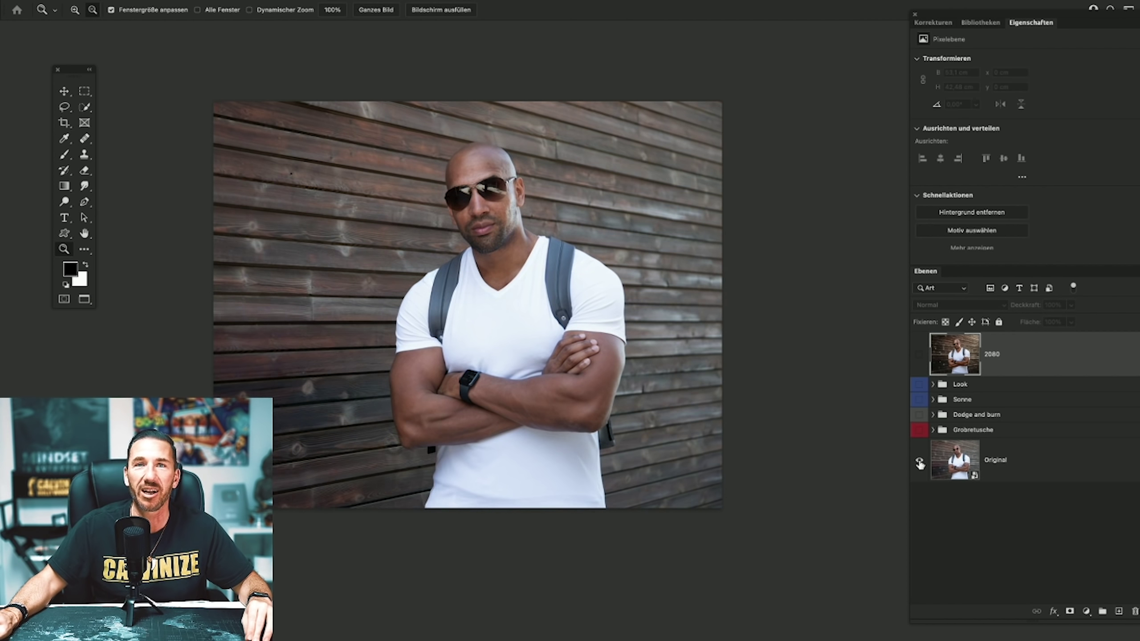
{"action": "left_click", "coordinate": [919, 463], "text": "alt"}
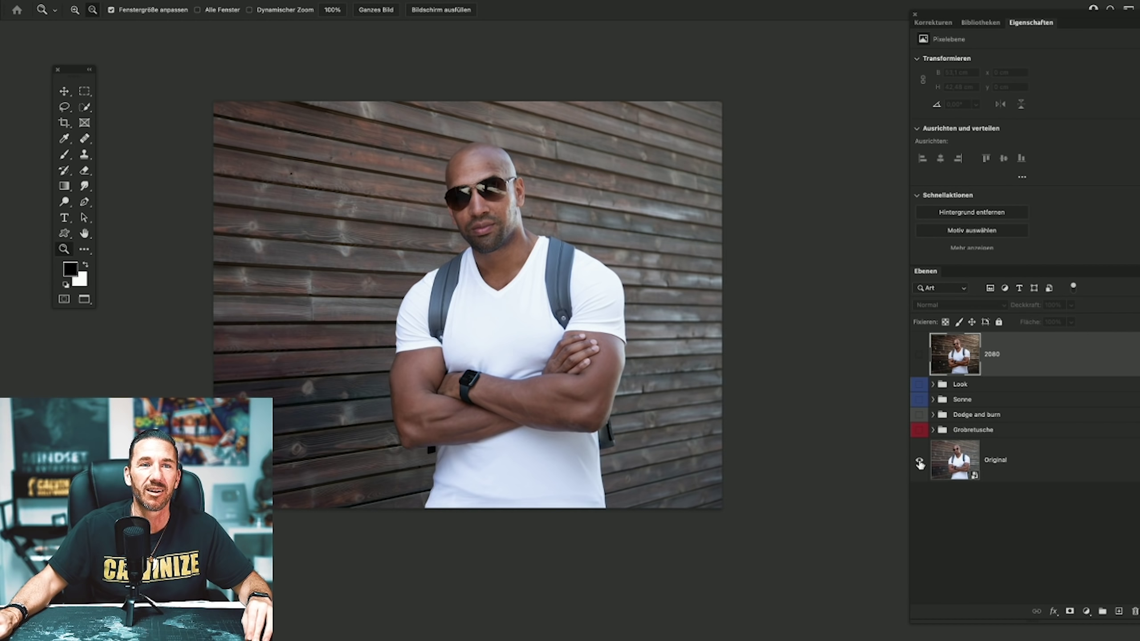
{"action": "left_click", "coordinate": [919, 463], "text": "alt"}
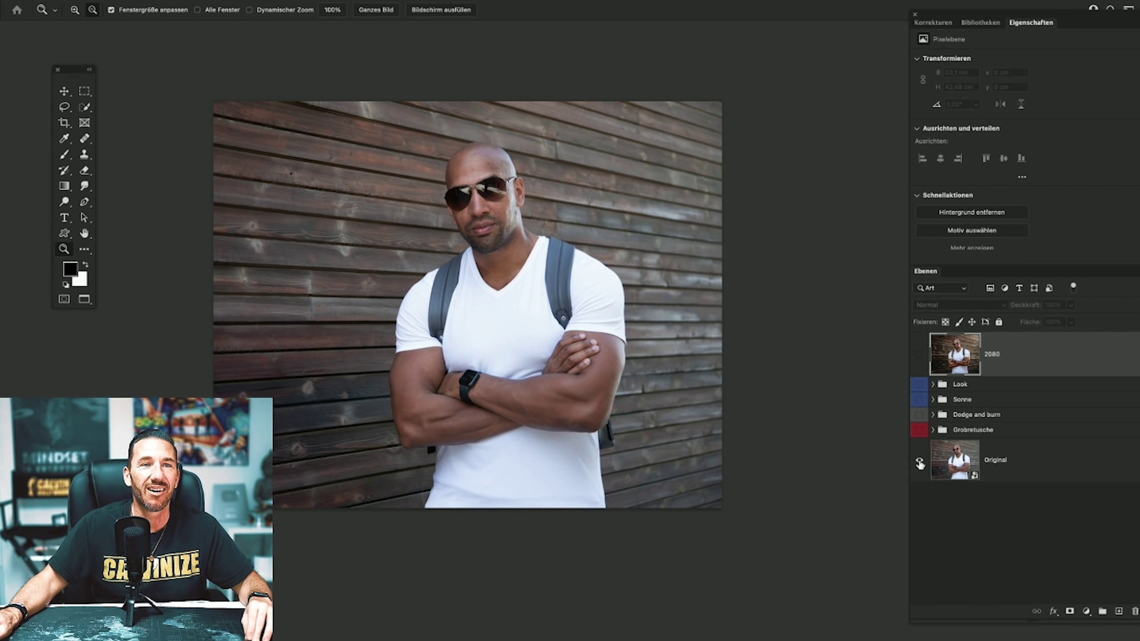
{"action": "left_click", "coordinate": [920, 461], "text": "alt"}
{"action": "left_click", "coordinate": [919, 461], "text": "alt"}
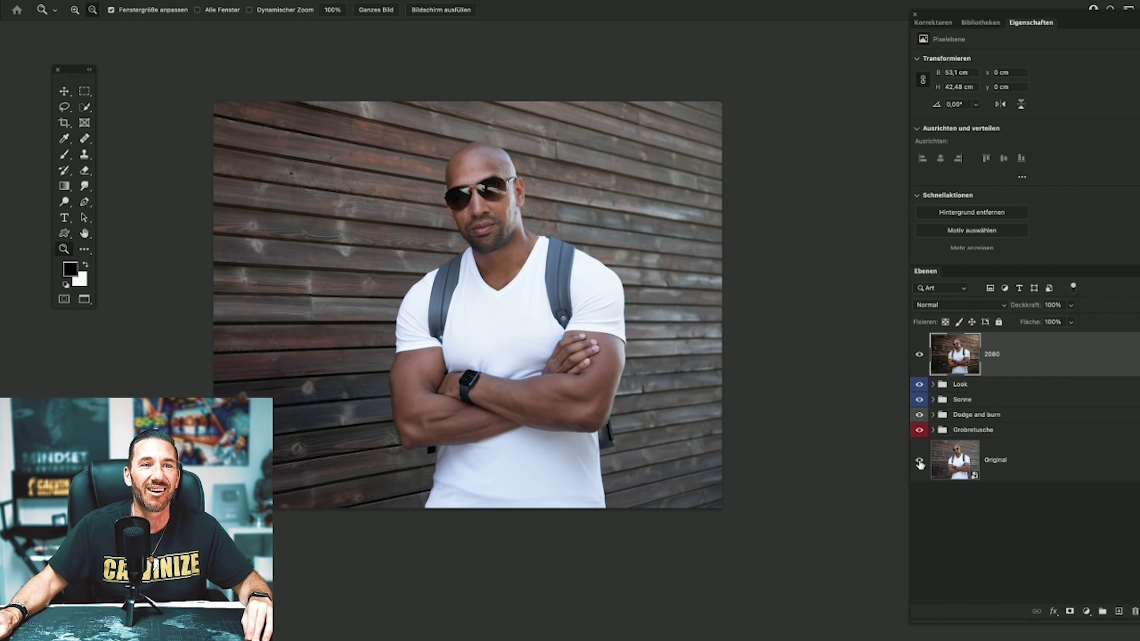
{"action": "left_click", "coordinate": [919, 461], "text": "alt"}
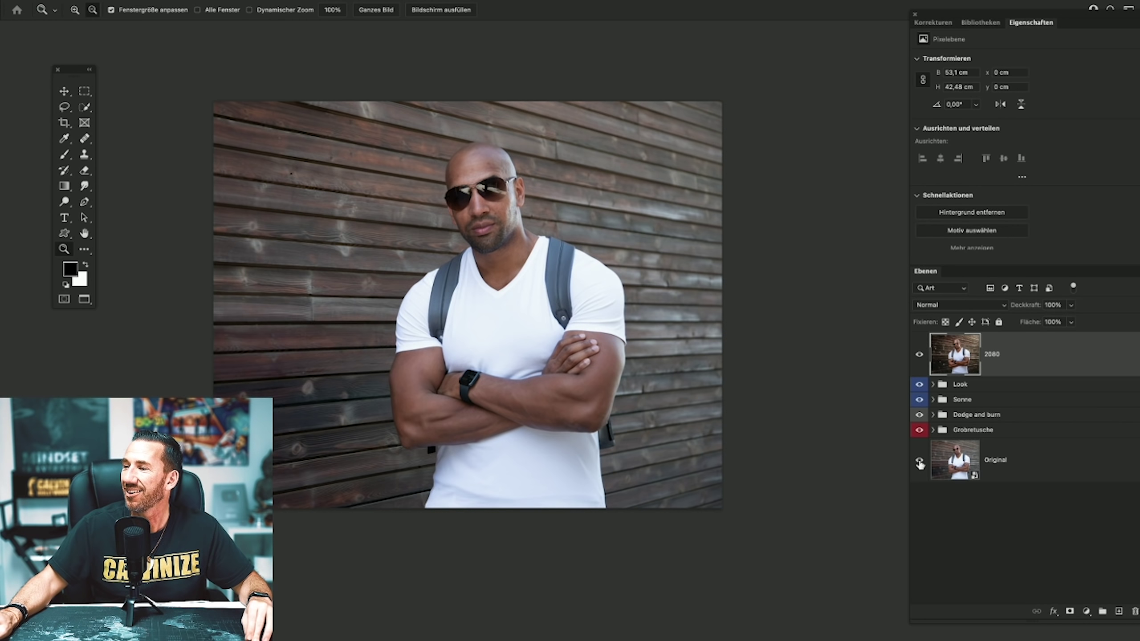
Delete the four retouching groups.
{"action": "left_click", "coordinate": [965, 387]}
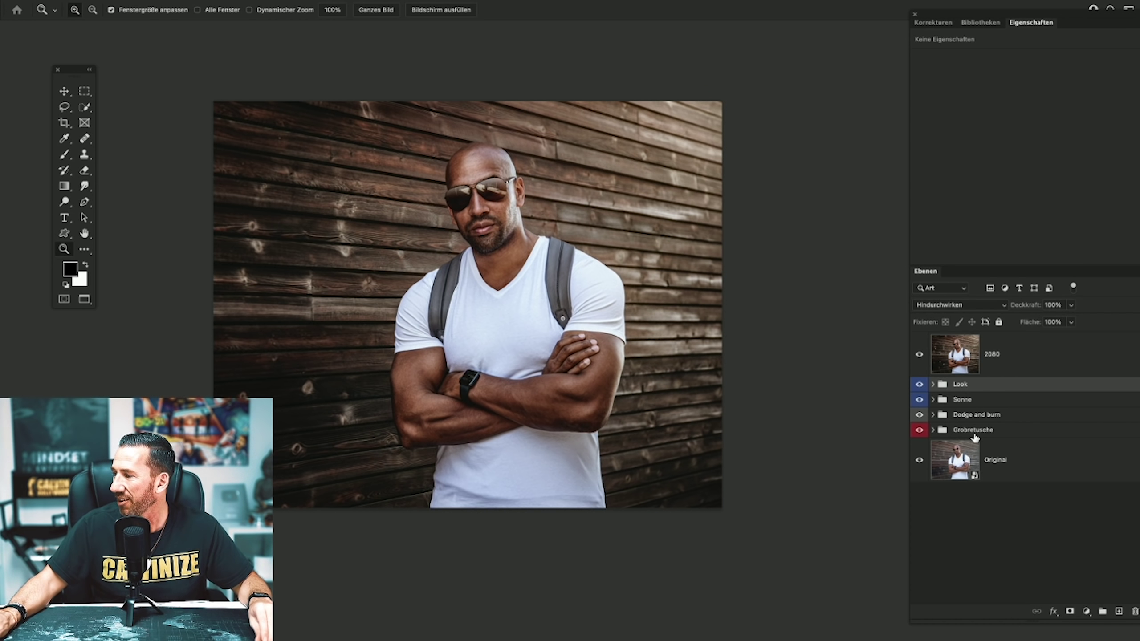
{"action": "left_click", "coordinate": [974, 430], "text": "shift"}
{"action": "key", "text": "Delete"}
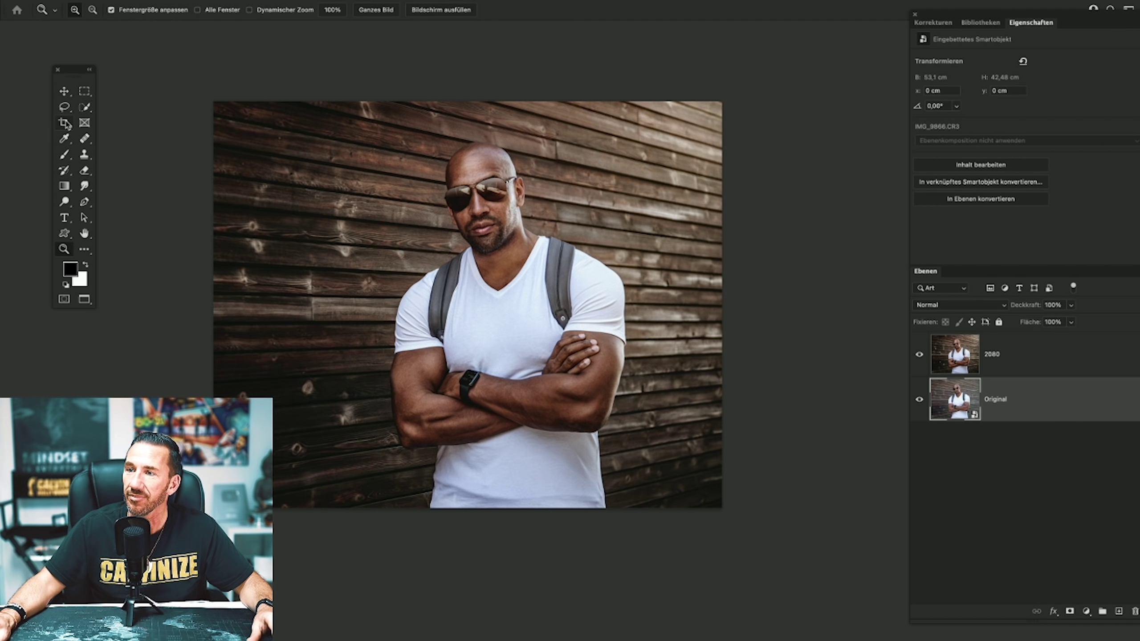
Crop with no fixed ratio to extend the canvas left and fit it on screen.
{"action": "left_click", "coordinate": [65, 122]}
{"action": "left_click", "coordinate": [616, 11]}
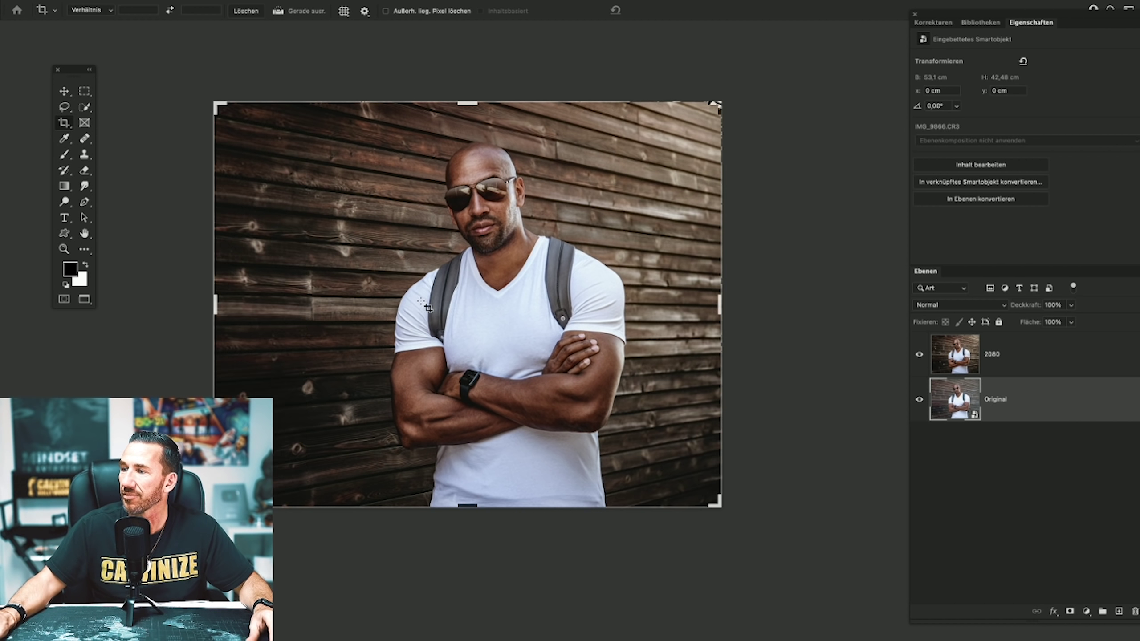
{"action": "left_click_drag", "start_coordinate": [211, 304], "coordinate": [6, 309]}
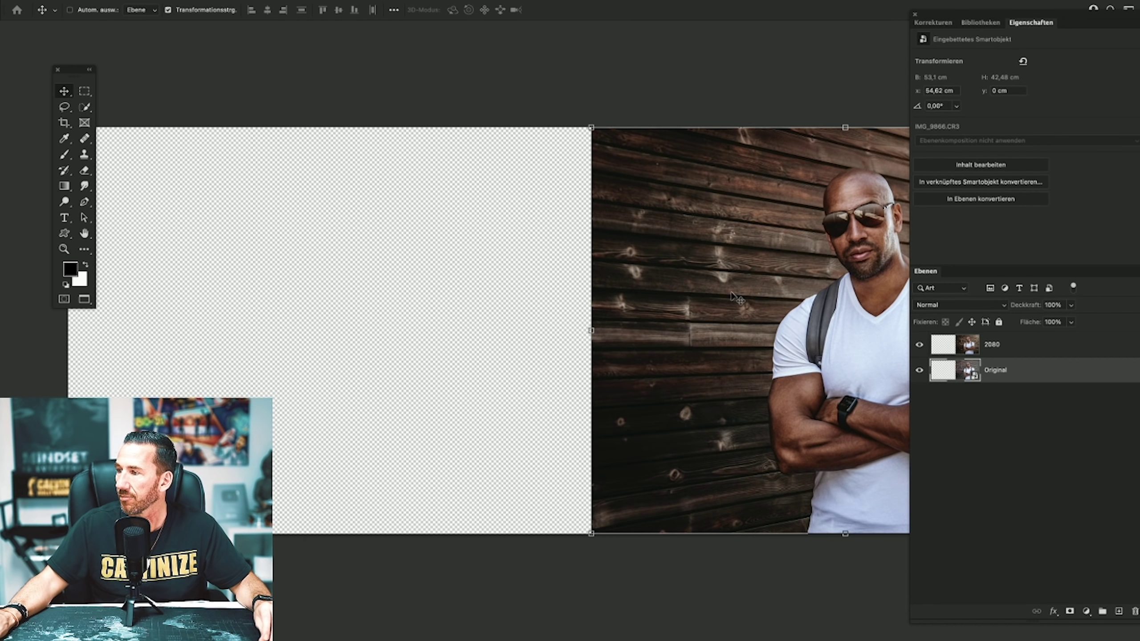
{"action": "mouse_move", "coordinate": [716, 299]}
{"action": "left_mouse_down"}
{"action": "mouse_move", "coordinate": [192, 313]}
{"action": "mouse_move", "coordinate": [228, 314]}
{"action": "left_mouse_up"}
{"action": "key", "text": "z"}
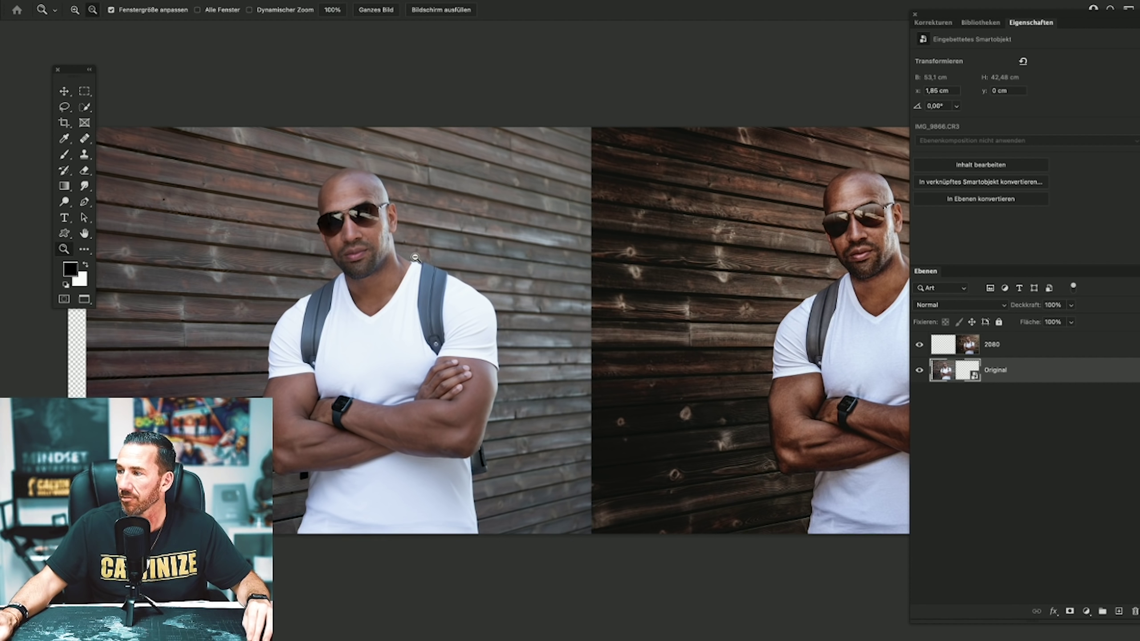
{"action": "key", "text": "ctrl+0"}
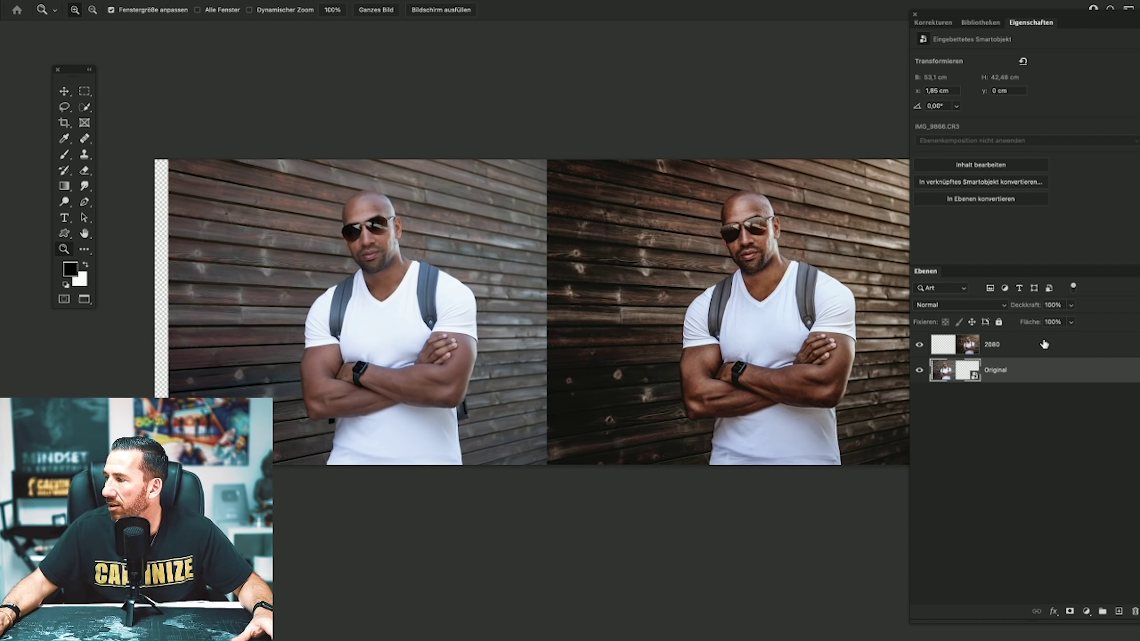
Move the Original layer above 2080 and shift it right to x 6,09 cm.
{"action": "left_click_drag", "start_coordinate": [1032, 369], "coordinate": [1028, 340]}
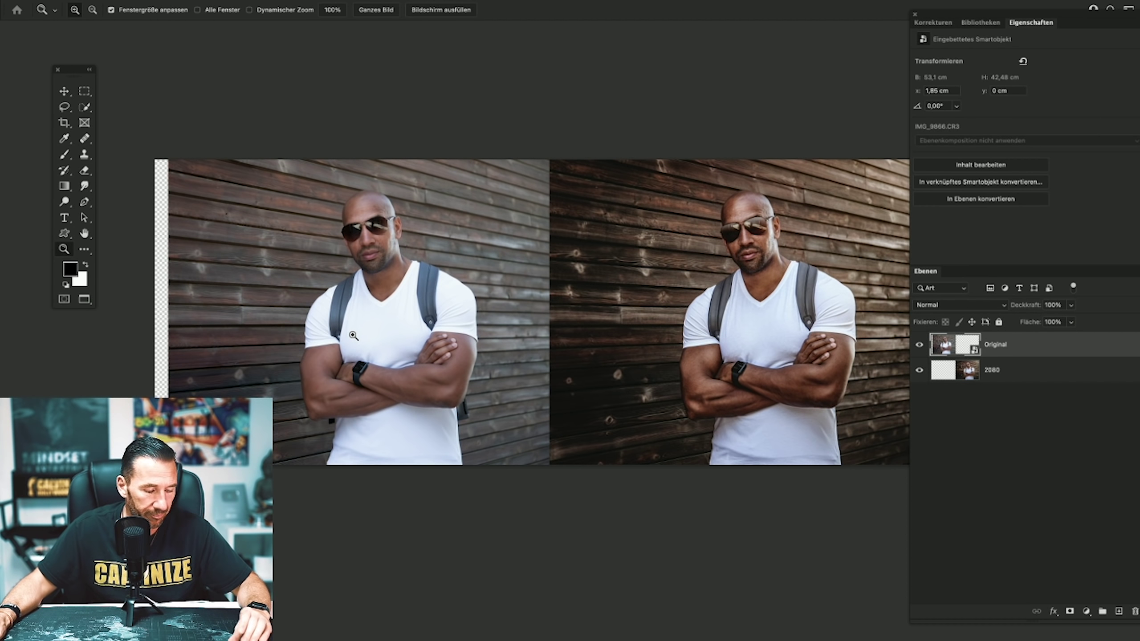
{"action": "key", "text": "v"}
{"action": "left_click_drag", "start_coordinate": [372, 311], "coordinate": [402, 313]}
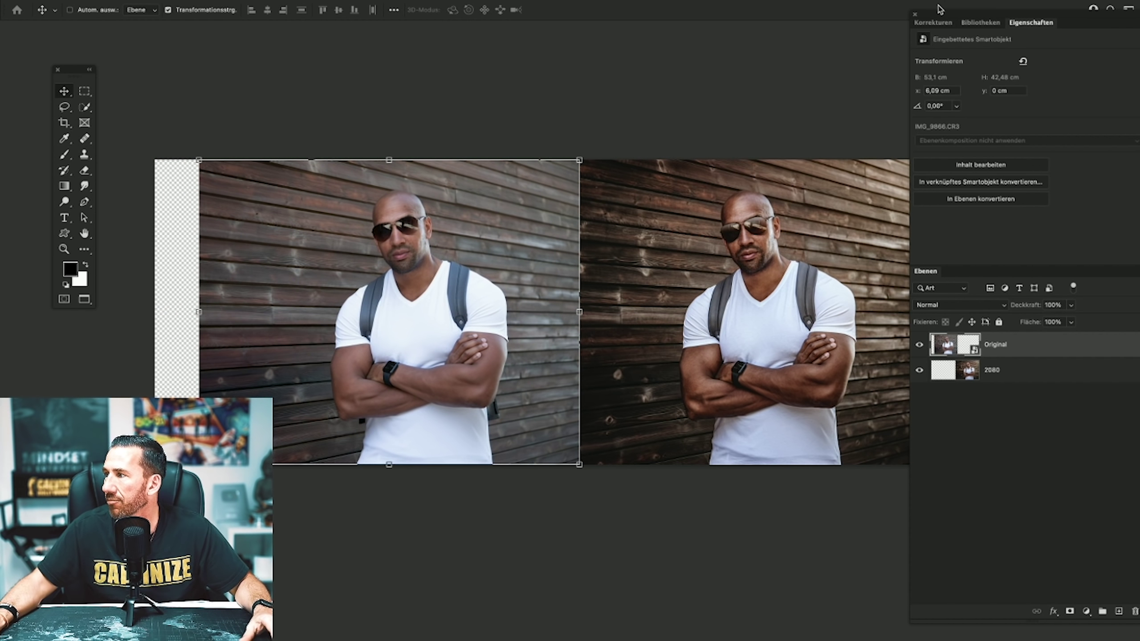
{"action": "left_click", "coordinate": [939, 23]}
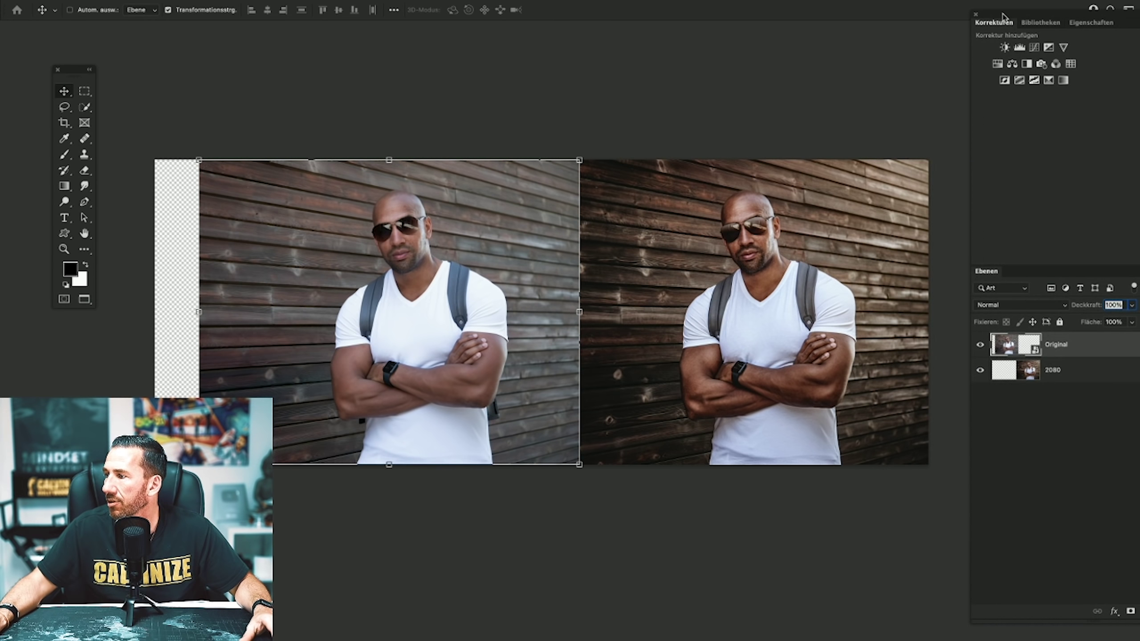
Crop the transparent strip off the left edge, trimming the right edge slightly too.
{"action": "left_click", "coordinate": [64, 122]}
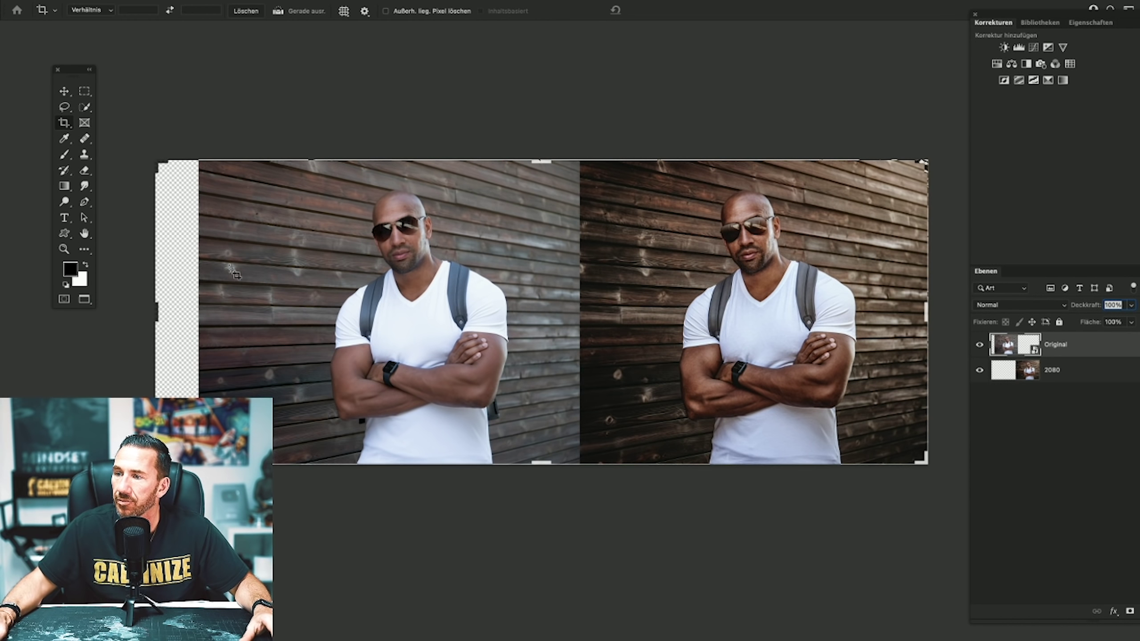
{"action": "left_click_drag", "start_coordinate": [154, 306], "coordinate": [193, 309]}
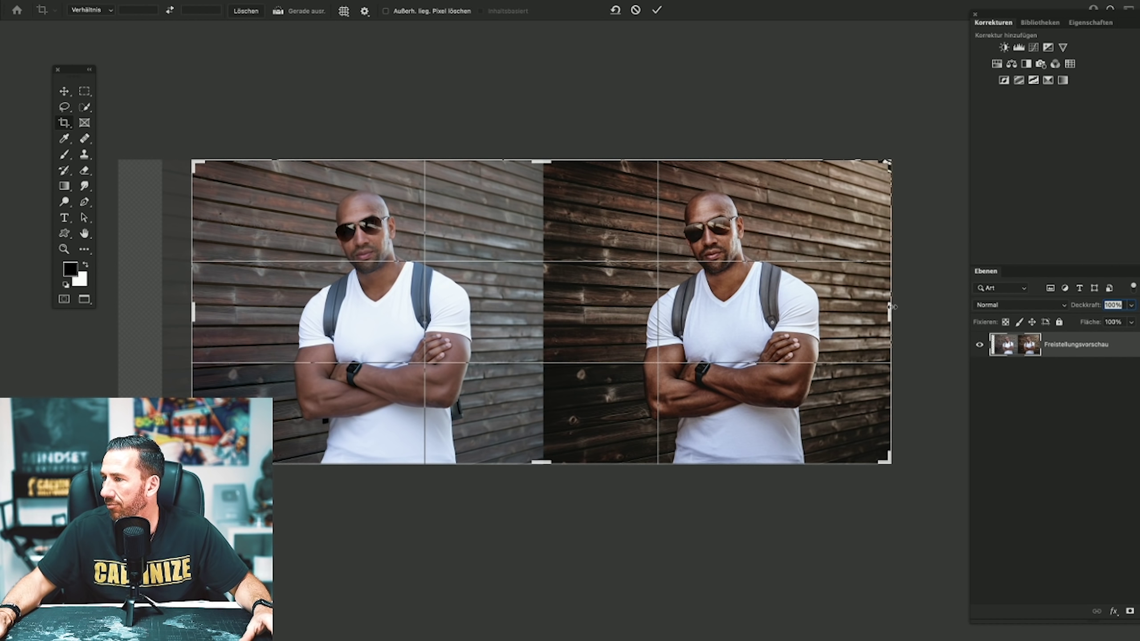
{"action": "left_click_drag", "start_coordinate": [891, 307], "coordinate": [886, 307]}
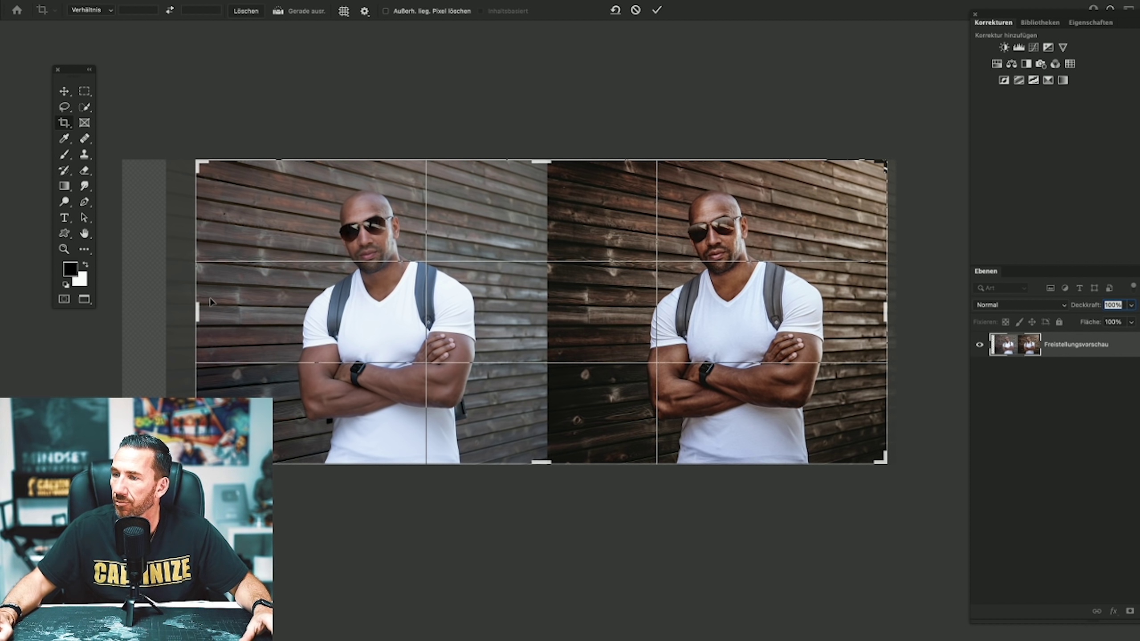
{"action": "left_click_drag", "start_coordinate": [196, 306], "coordinate": [200, 307]}
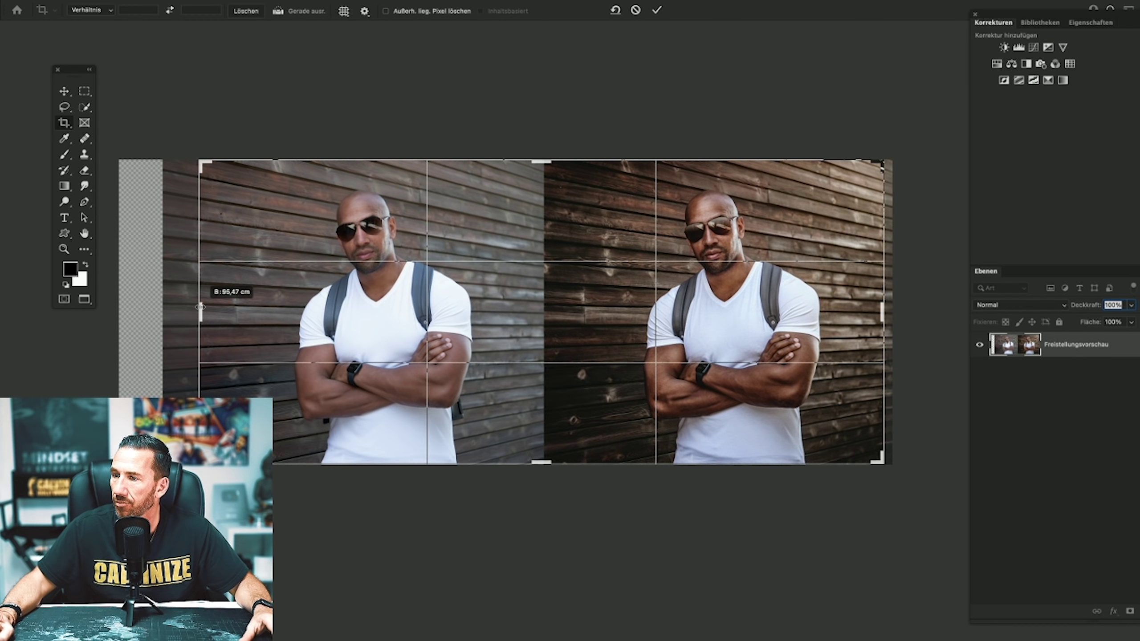
{"action": "left_click", "coordinate": [79, 88]}
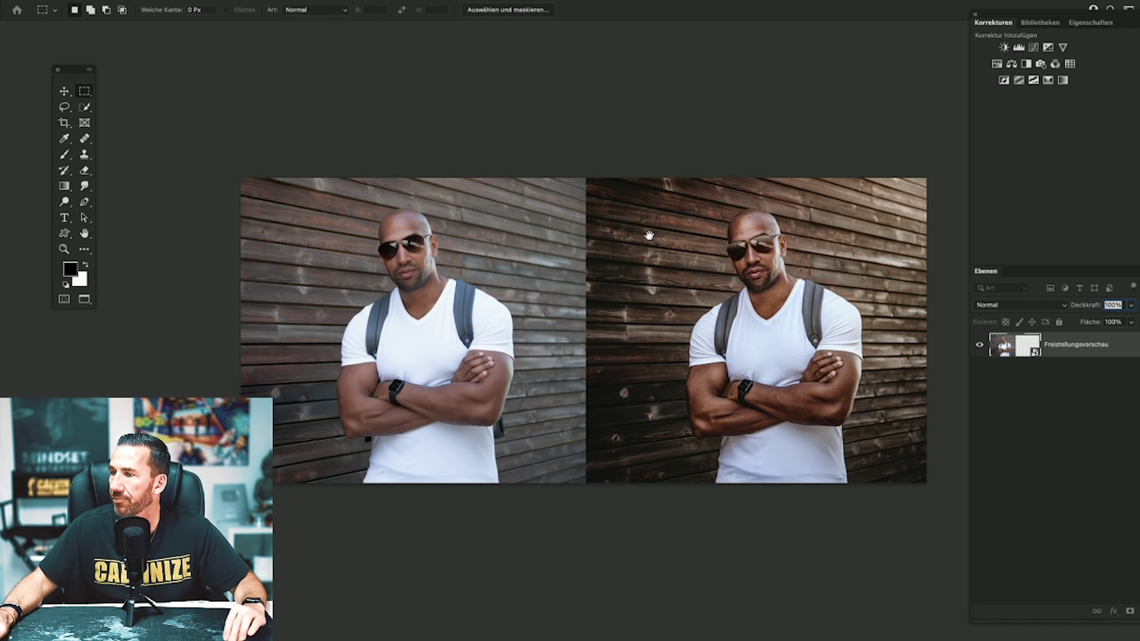
Flatten the cropped comparison into a single Hintergrund layer.
{"action": "left_click_drag", "start_coordinate": [649, 235], "coordinate": [590, 215]}
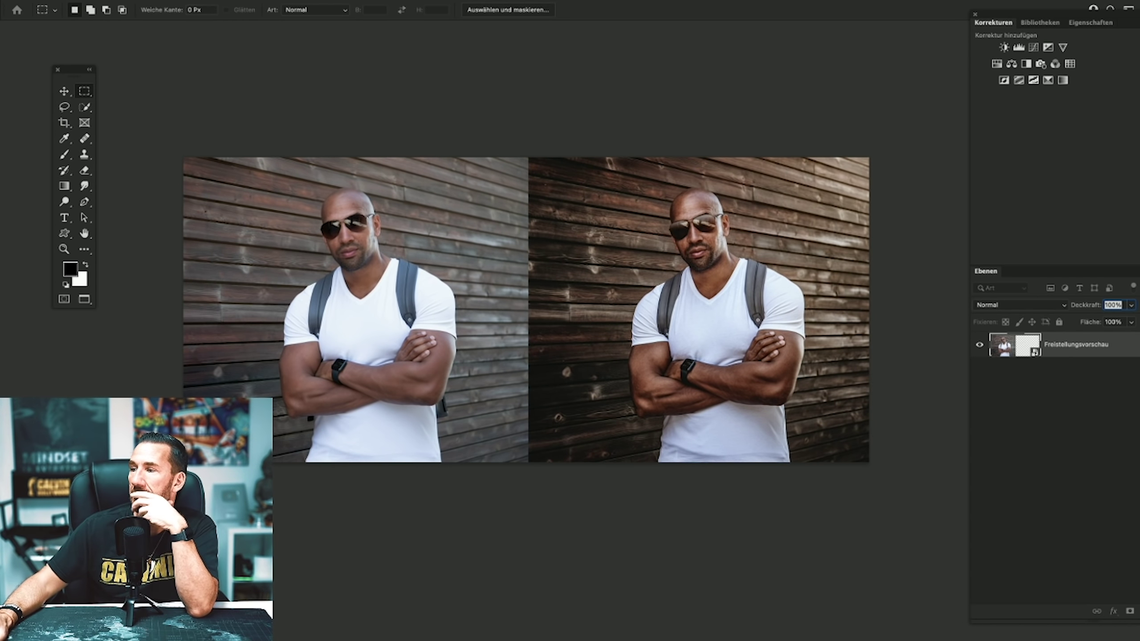
{"action": "right_click", "coordinate": [191, 288]}
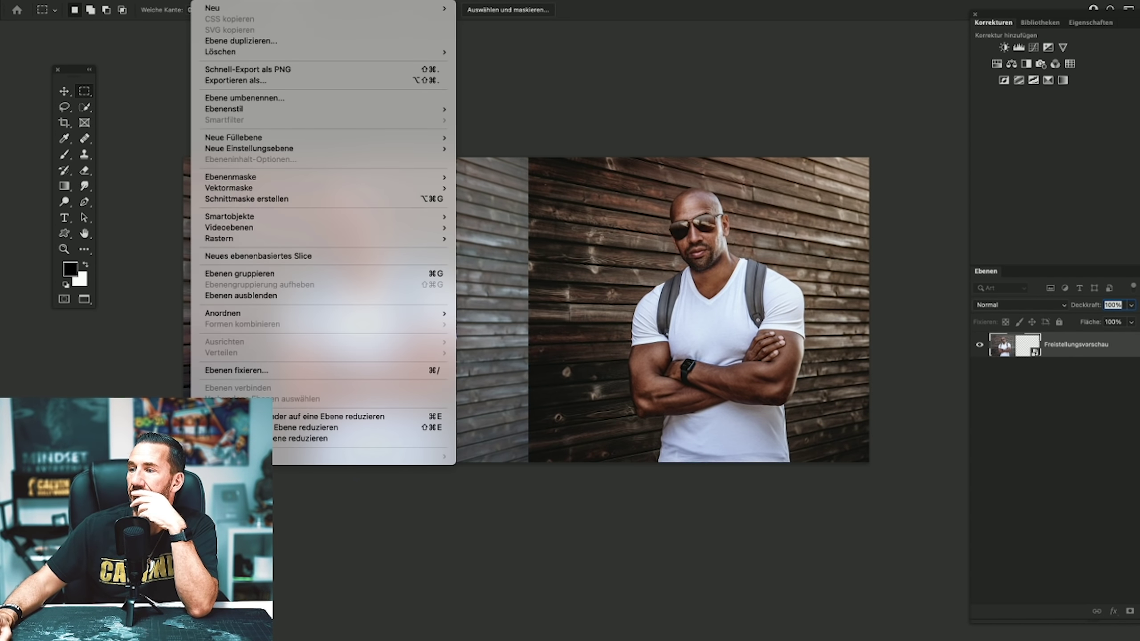
{"action": "left_click", "coordinate": [354, 442]}
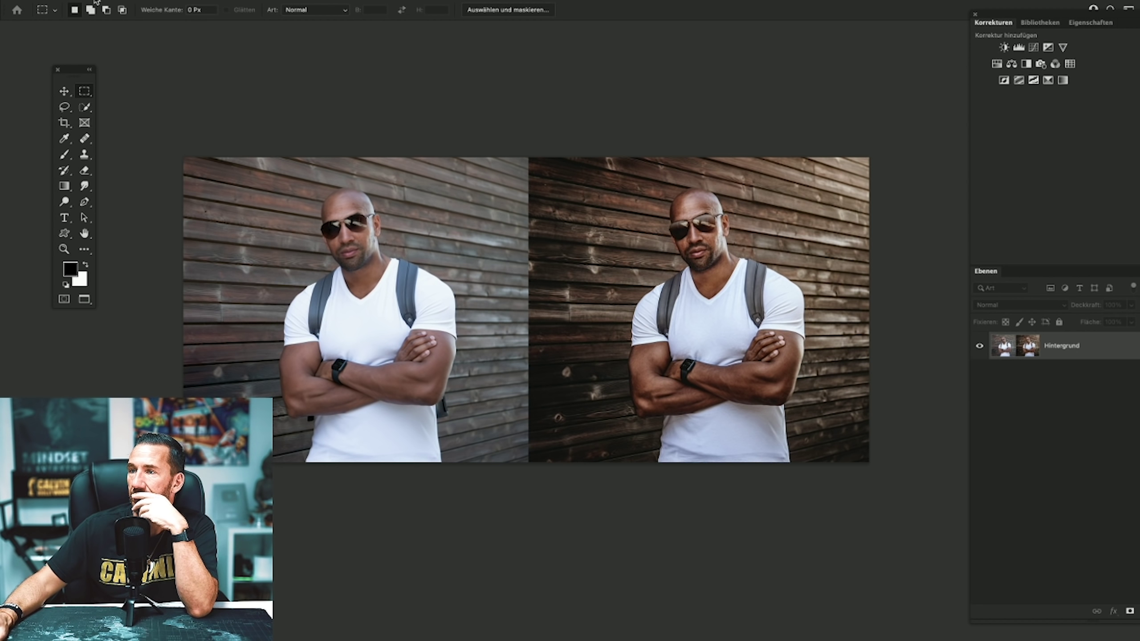
Resize the image in Bildgröße to 2040 pixels wide (2040 × 908).
{"action": "left_click", "coordinate": [96, 1]}
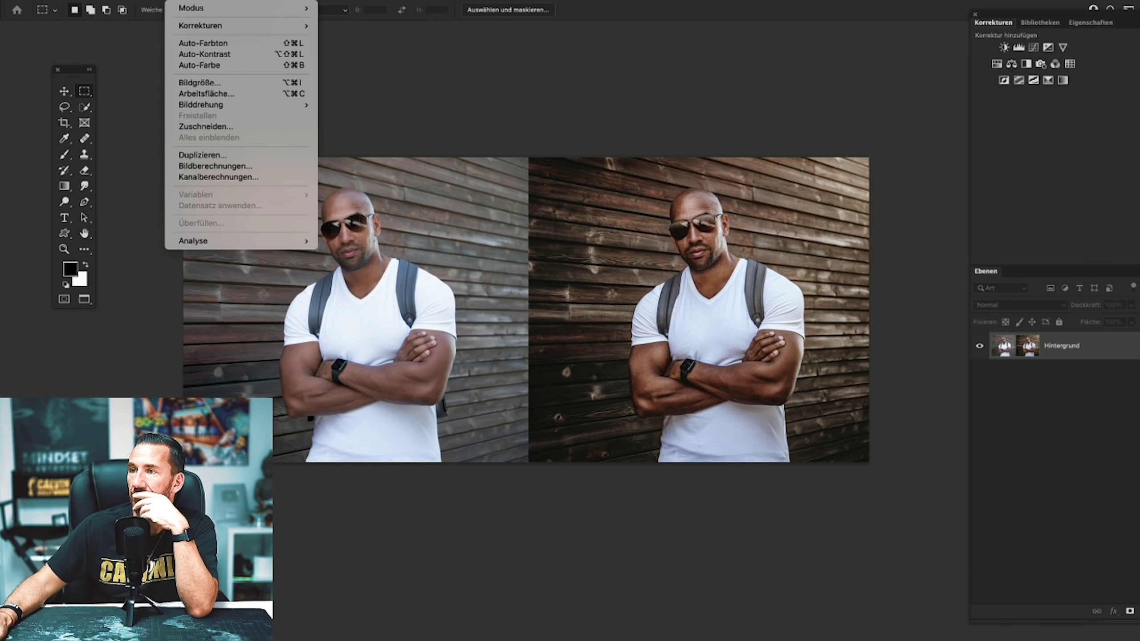
{"action": "left_click", "coordinate": [251, 84]}
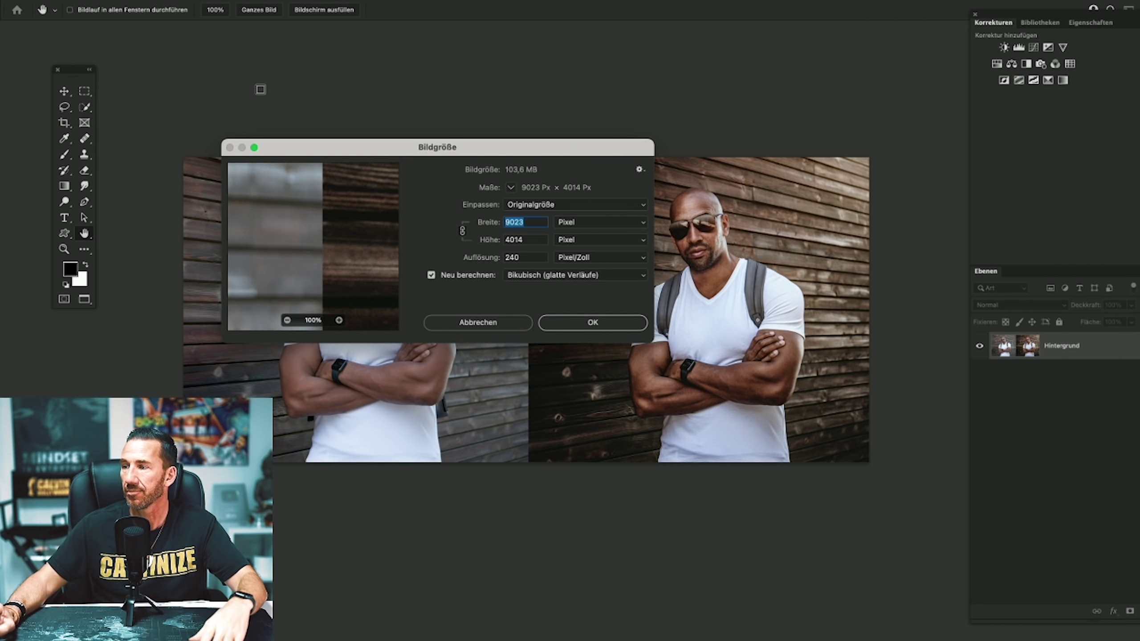
{"action": "type", "text": "2040"}
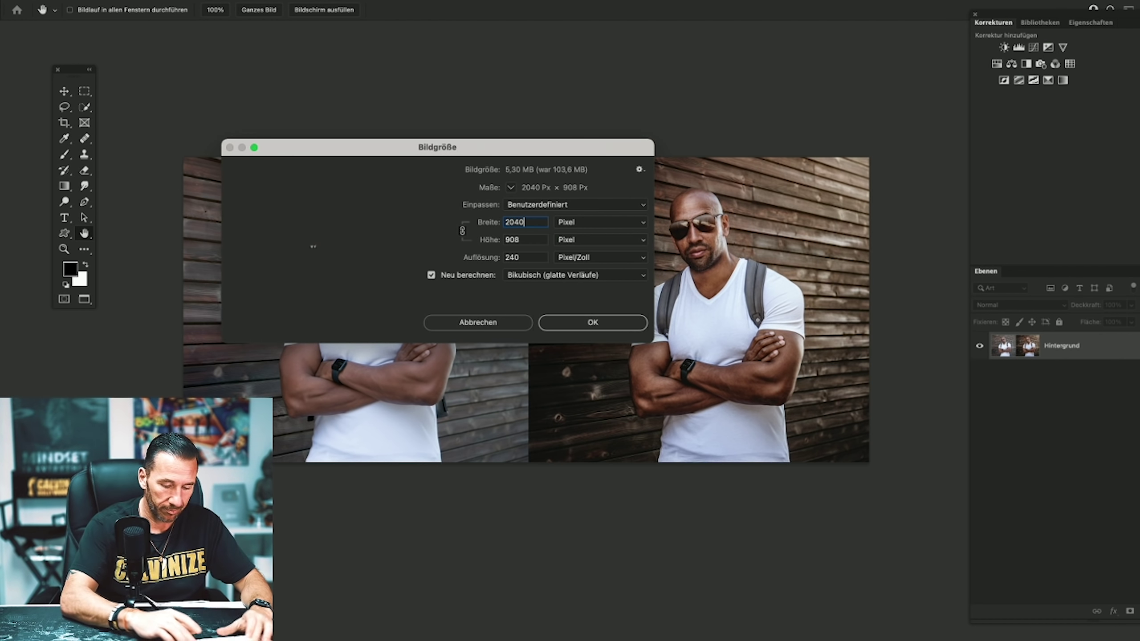
{"action": "key", "text": "Return"}
{"action": "key", "text": "m"}
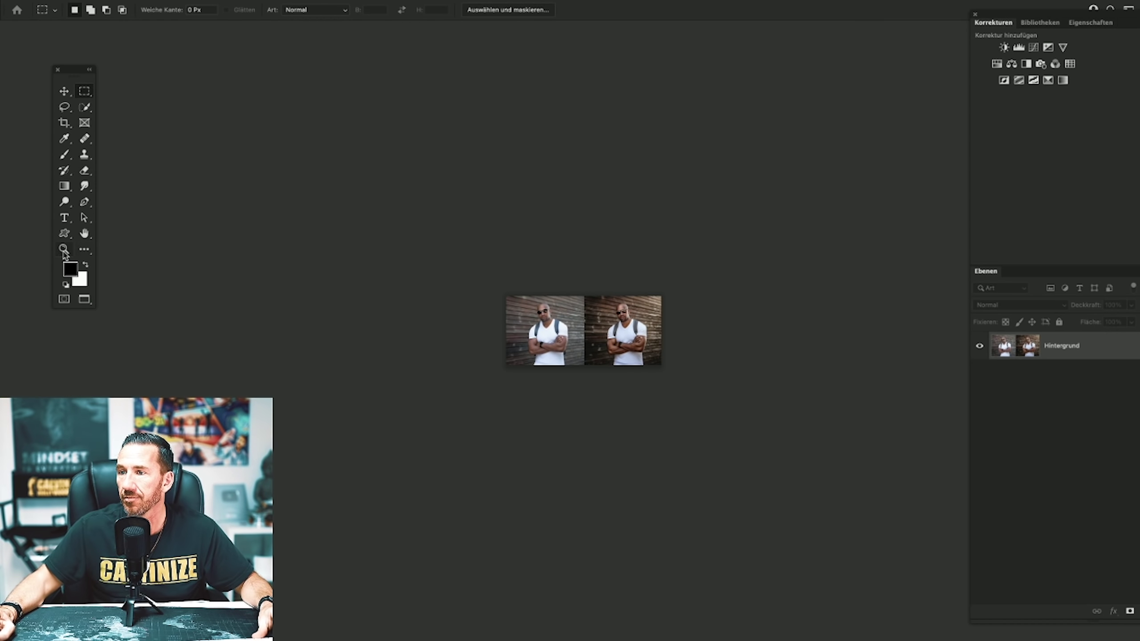
Zoom the resized comparison to 100% on the right portrait.
{"action": "left_click", "coordinate": [63, 249]}
{"action": "left_click", "coordinate": [659, 318]}
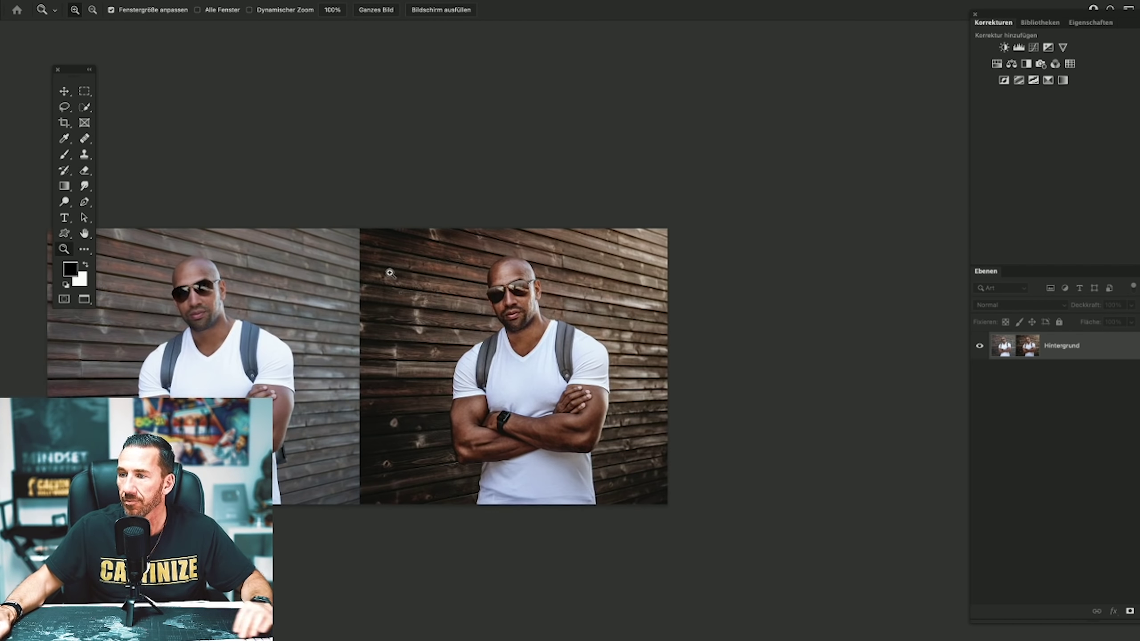
{"action": "left_click_drag", "start_coordinate": [390, 273], "coordinate": [509, 208]}
{"action": "left_click", "coordinate": [458, 213]}
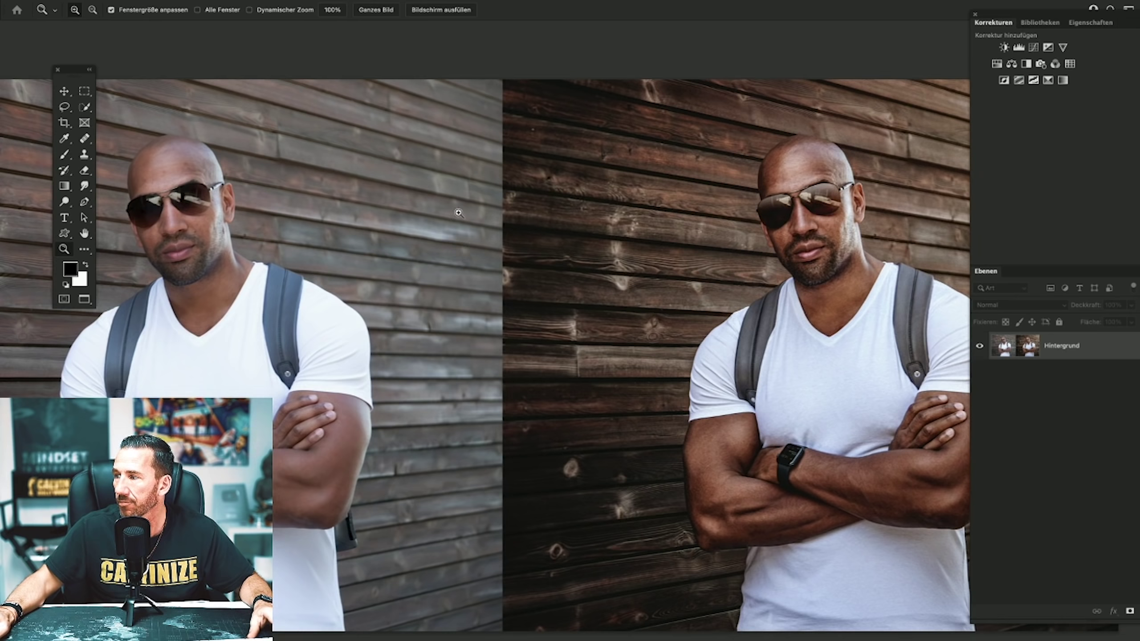
{"action": "left_click", "coordinate": [323, 1]}
{"action": "mouse_move", "coordinate": [361, 171]}
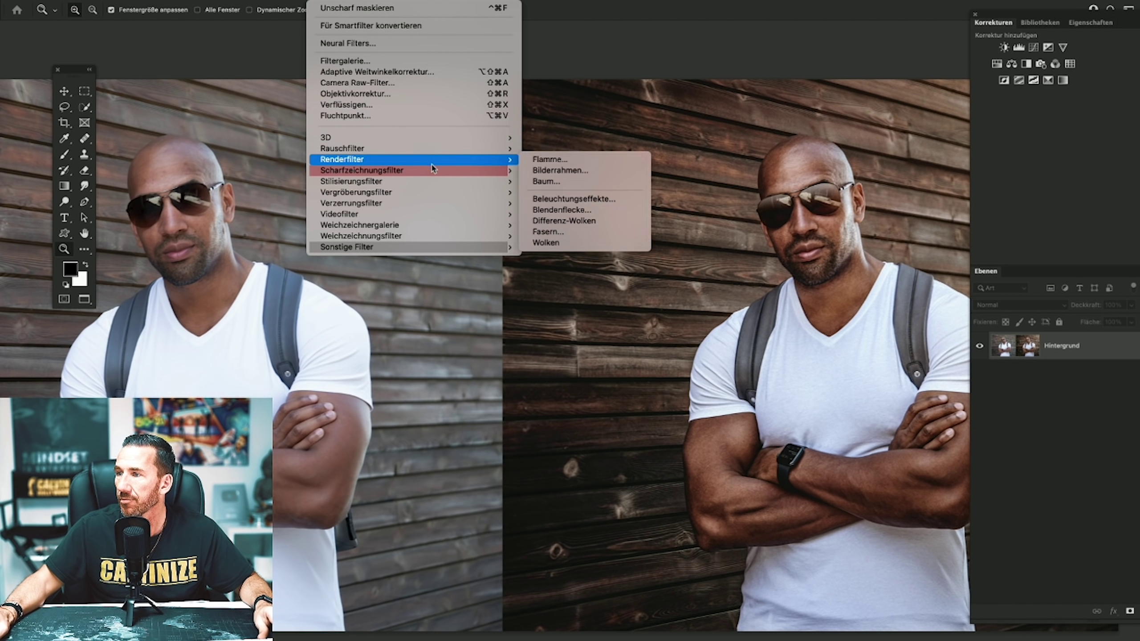
Apply Unscharf maskieren at 500% strength, 0.2 px radius, threshold 0, then inspect the portraits.
{"action": "left_click", "coordinate": [541, 181]}
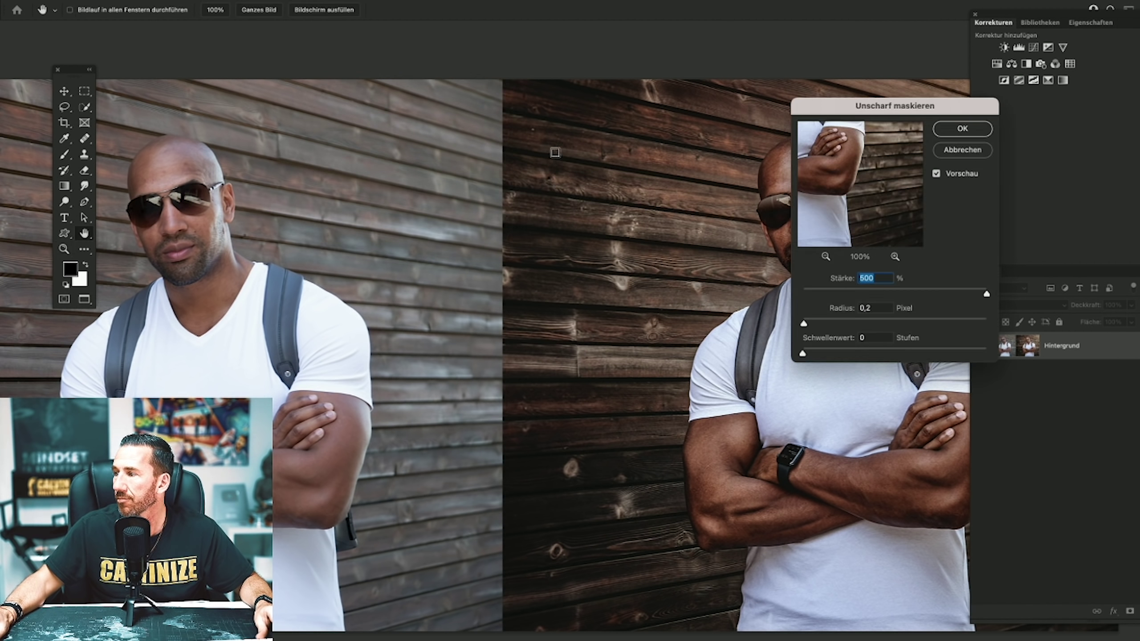
{"action": "left_click", "coordinate": [964, 130]}
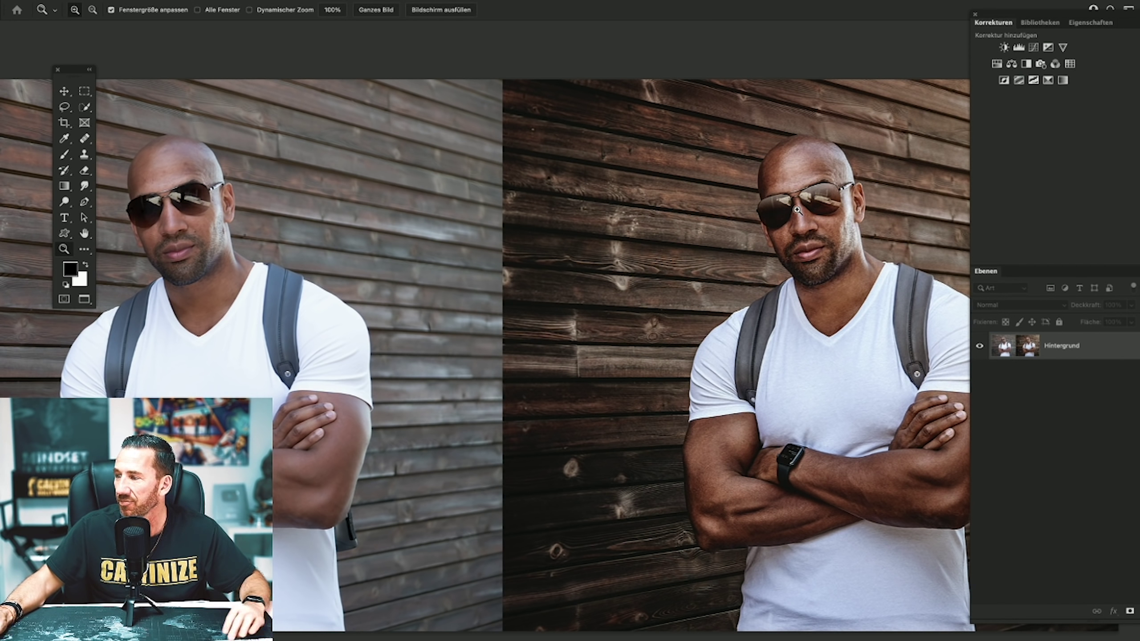
{"action": "mouse_move", "coordinate": [811, 208]}
{"action": "left_mouse_down"}
{"action": "mouse_move", "coordinate": [743, 202]}
{"action": "mouse_move", "coordinate": [774, 196]}
{"action": "left_mouse_up"}
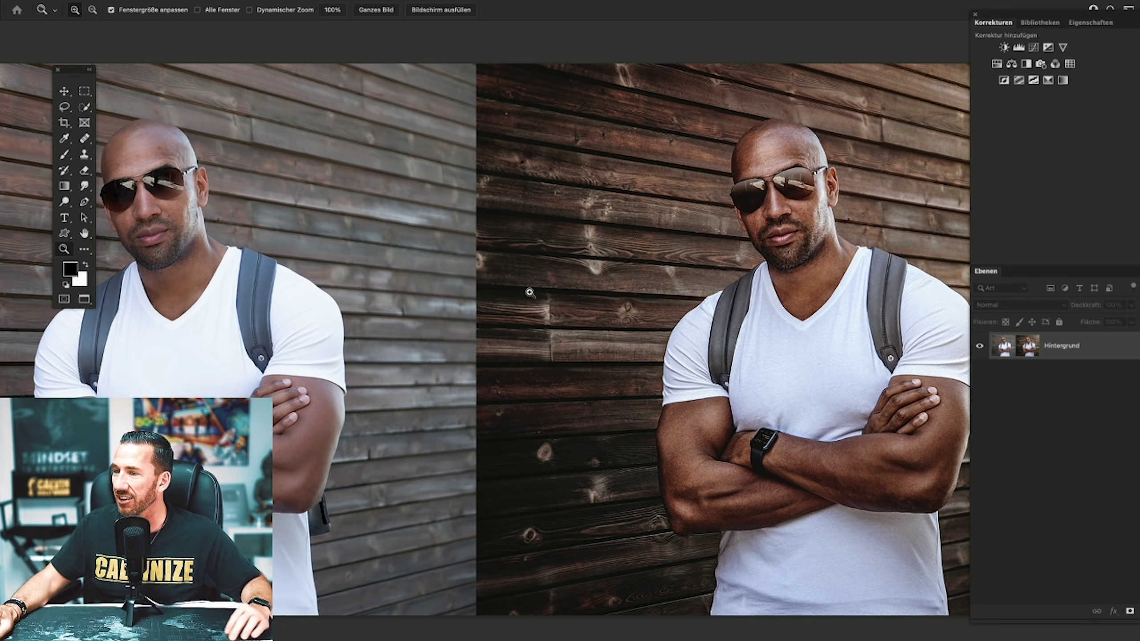
{"action": "left_click_drag", "start_coordinate": [502, 292], "coordinate": [488, 285]}
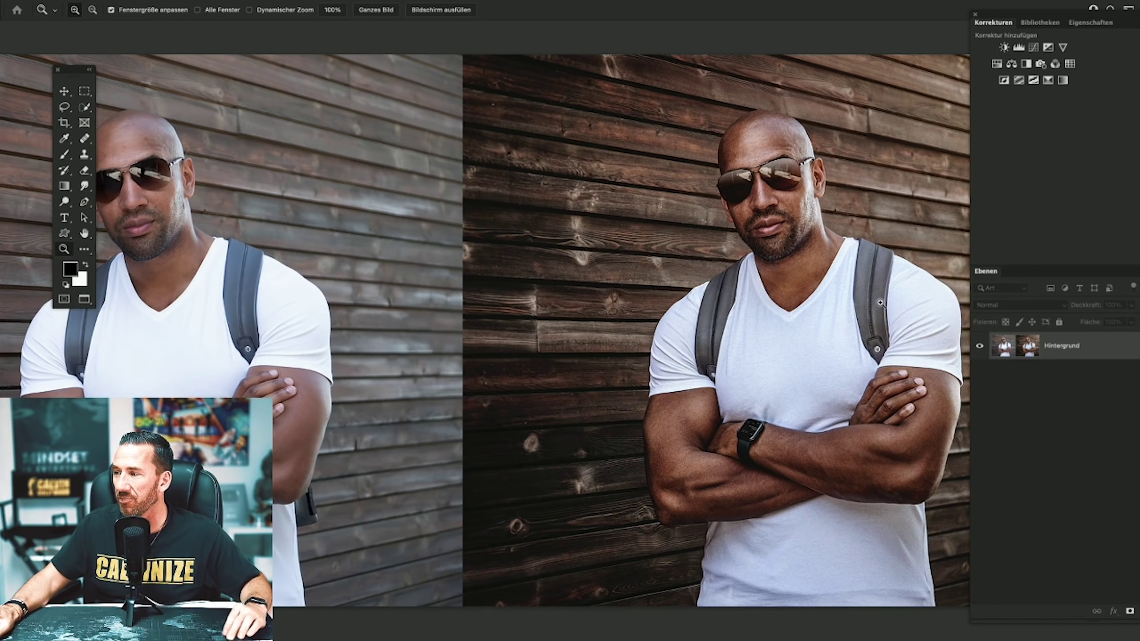
{"action": "left_click", "coordinate": [104, 1]}
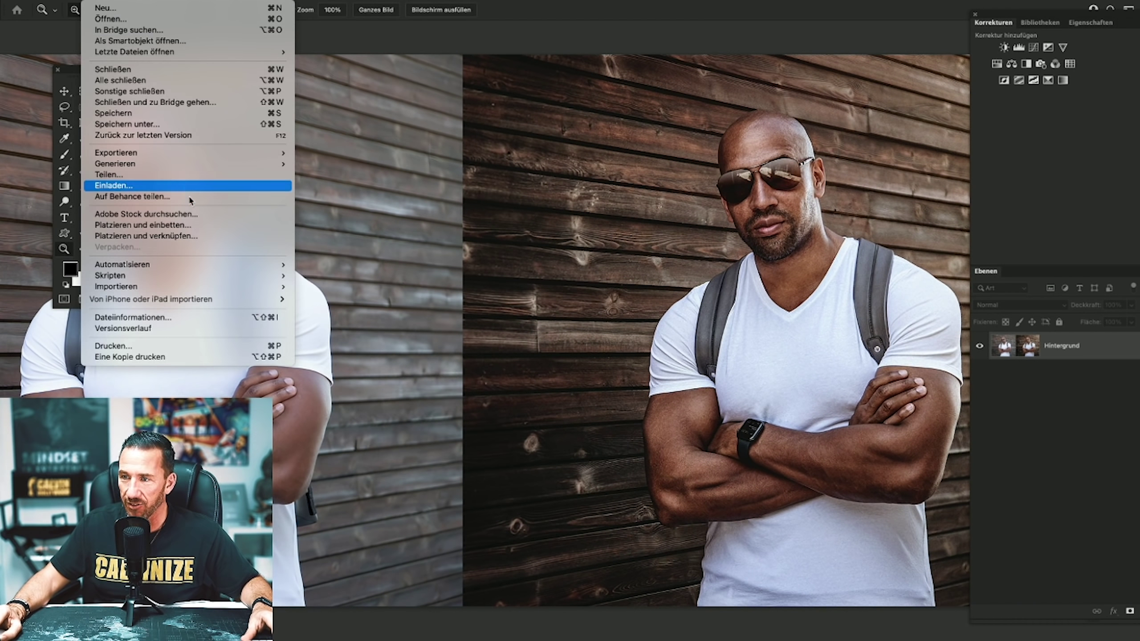
Save the comparison as vorhernacher.png in PNG format with medium file size.
{"action": "left_click", "coordinate": [182, 126]}
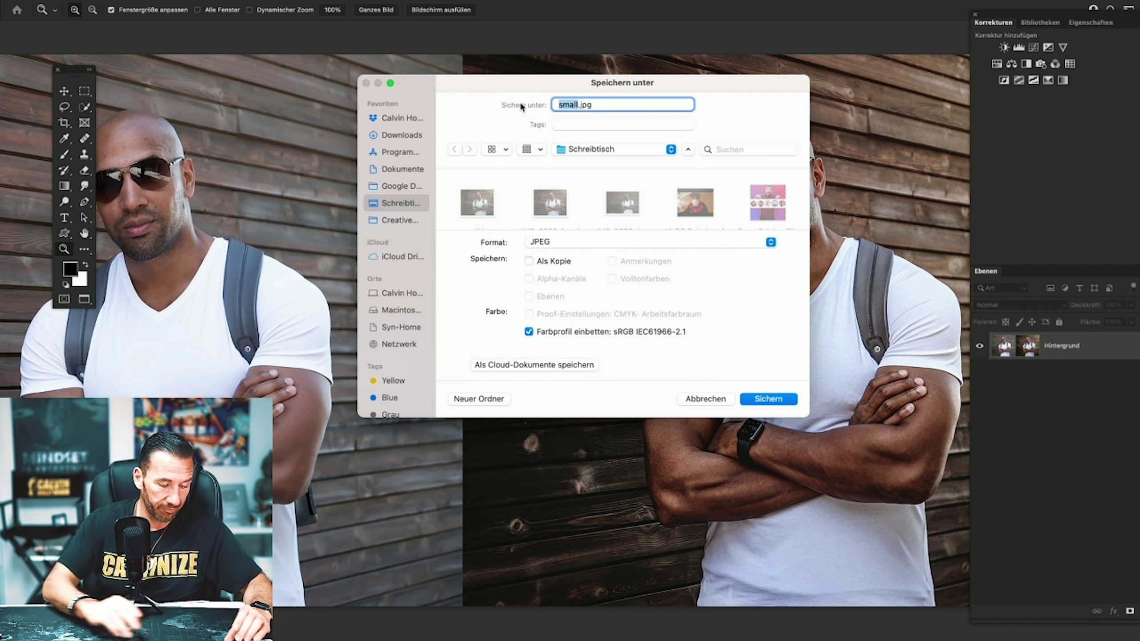
{"action": "type", "text": "vorhernacher"}
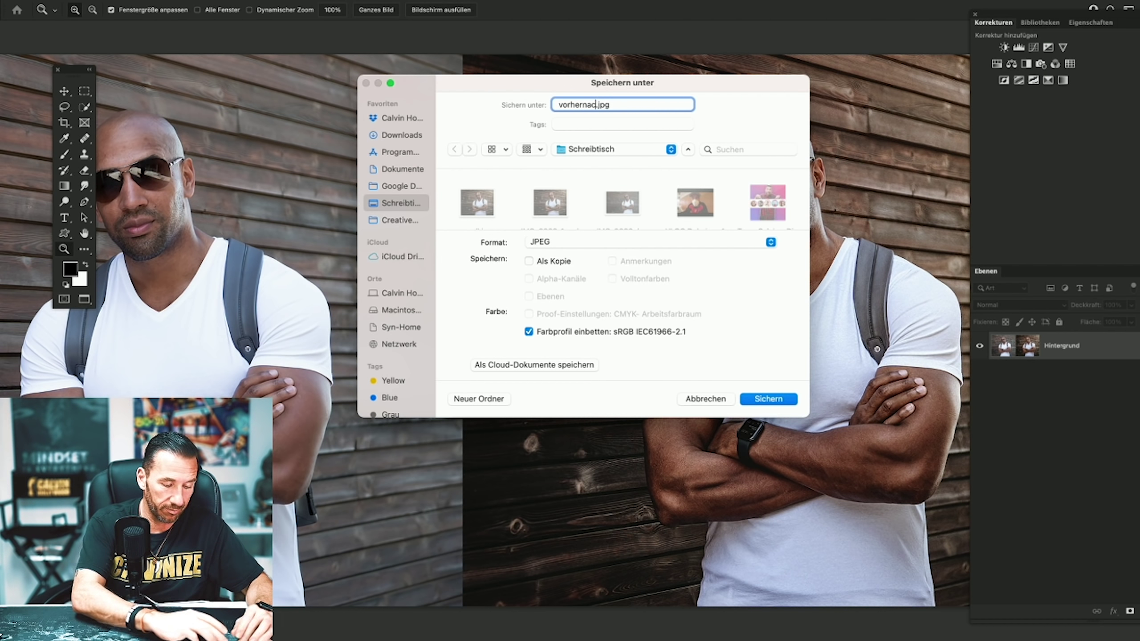
{"action": "left_click", "coordinate": [556, 238]}
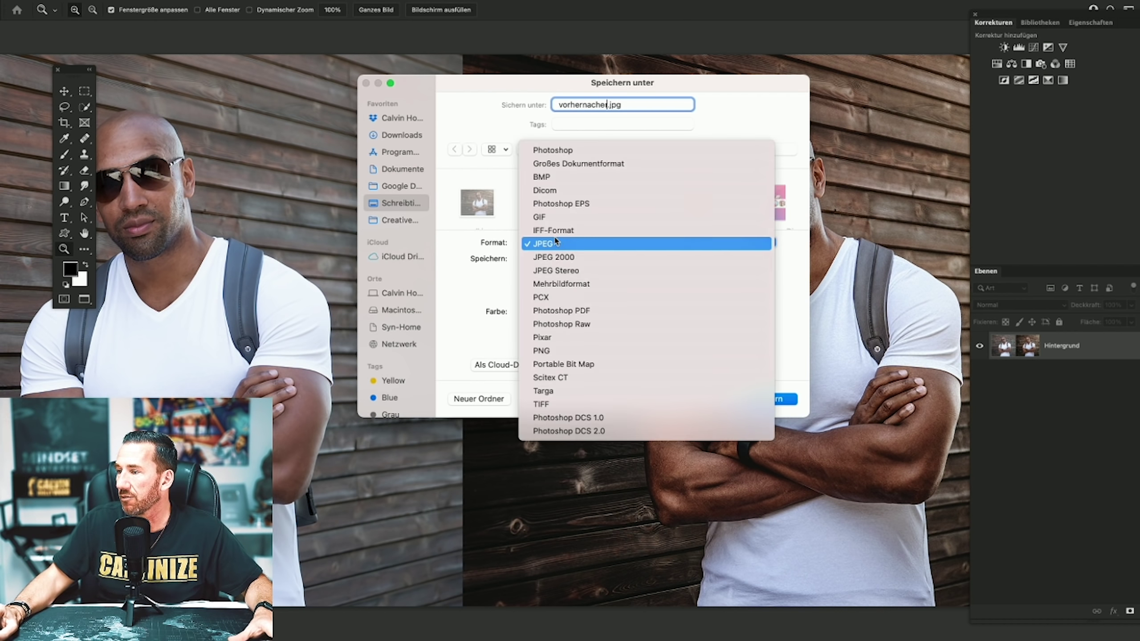
{"action": "left_click", "coordinate": [763, 353]}
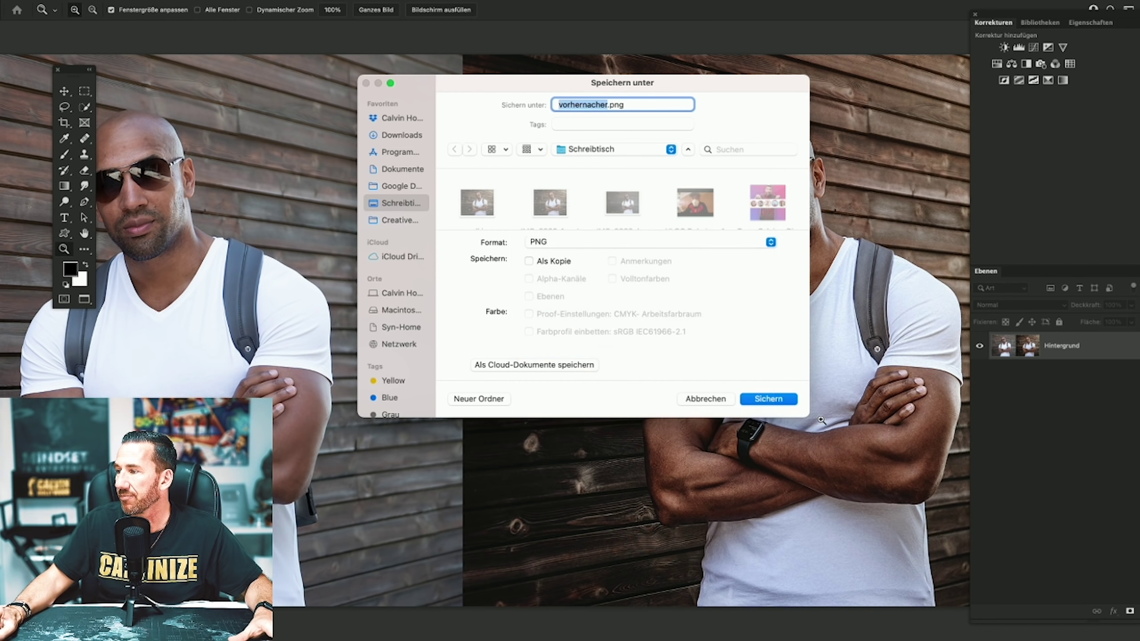
{"action": "left_click", "coordinate": [768, 399]}
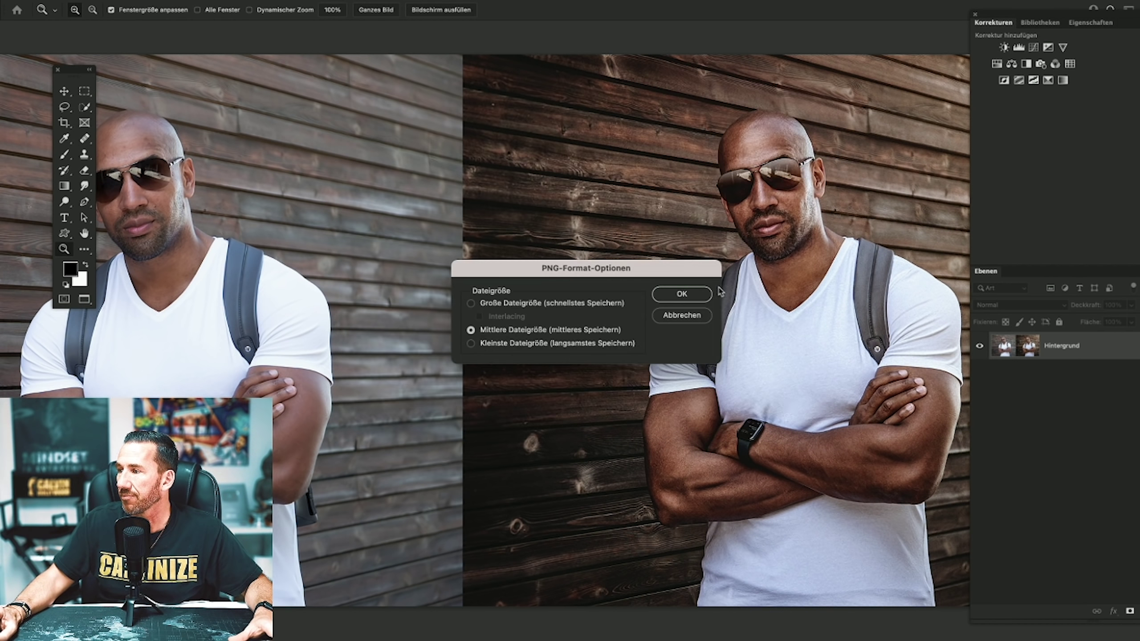
{"action": "left_click", "coordinate": [694, 295]}
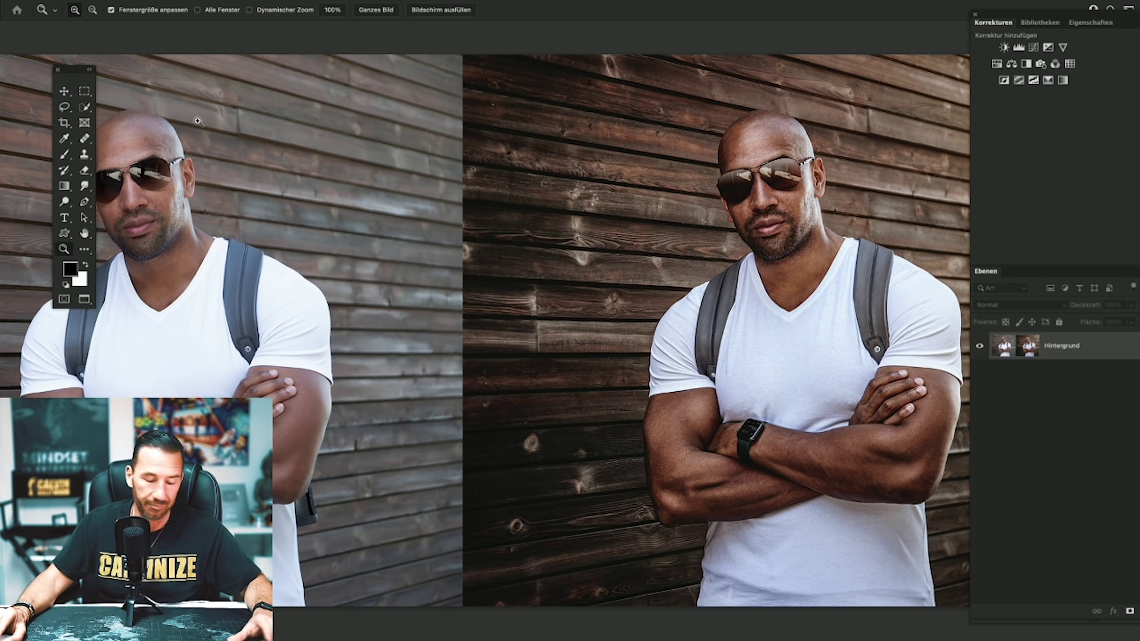
Leave Photoshop and open the LIGHTROOM WORKSPACE > Events > Dubai 2021 folder.
{"action": "key", "text": "f"}
{"action": "key", "text": "f"}
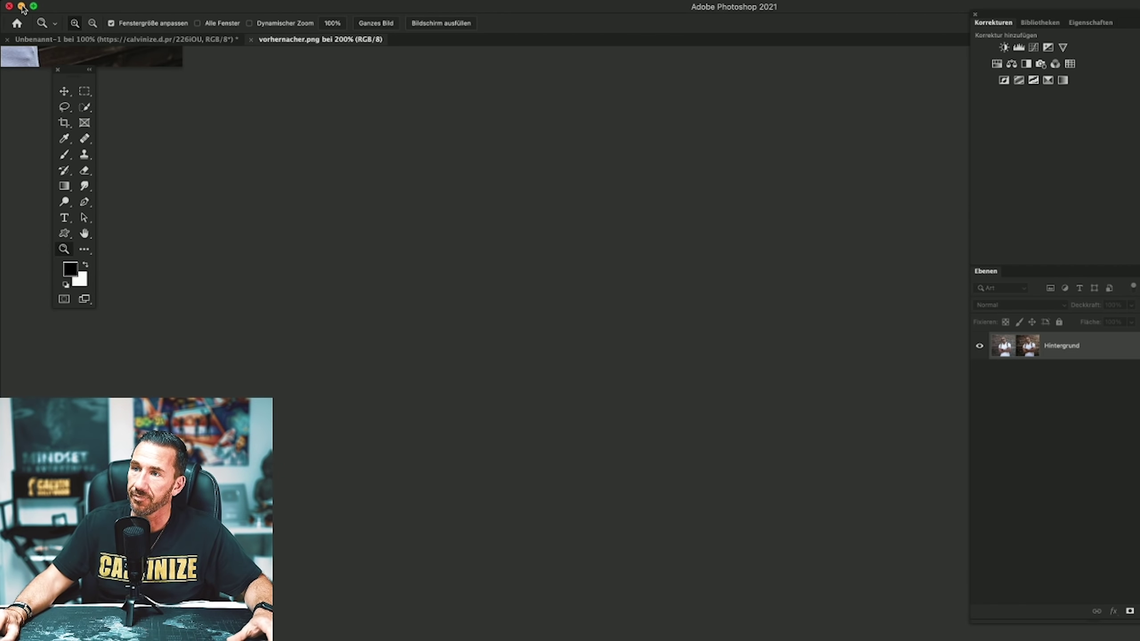
{"action": "left_click", "coordinate": [21, 6]}
{"action": "left_click", "coordinate": [92, 178]}
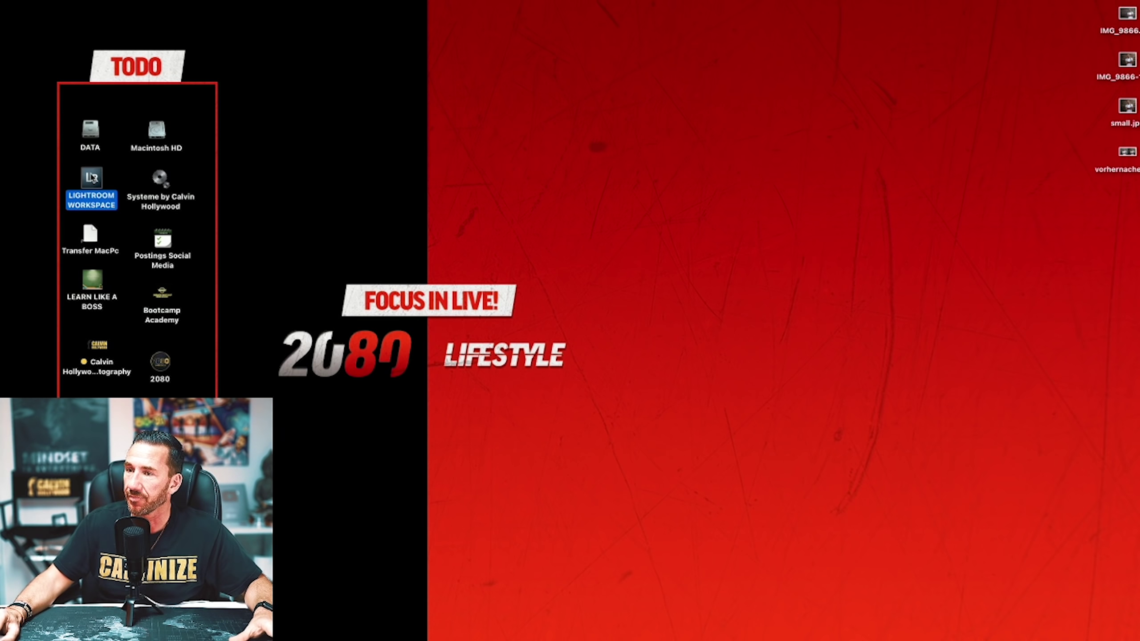
{"action": "key", "text": "super+o"}
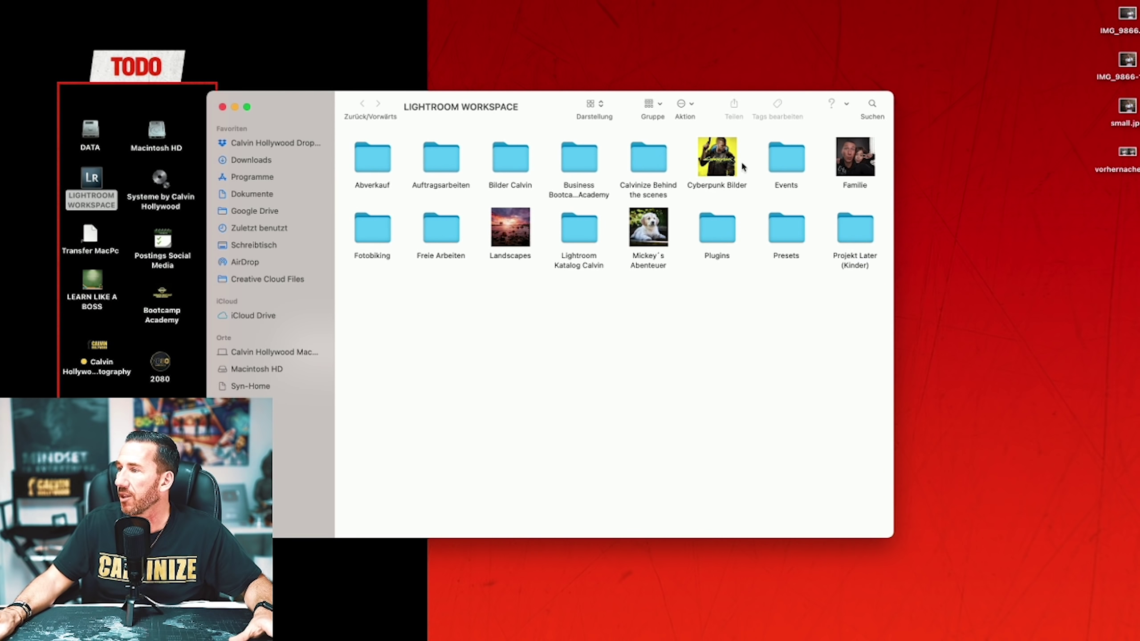
{"action": "double_click", "coordinate": [786, 157]}
{"action": "double_click", "coordinate": [377, 175]}
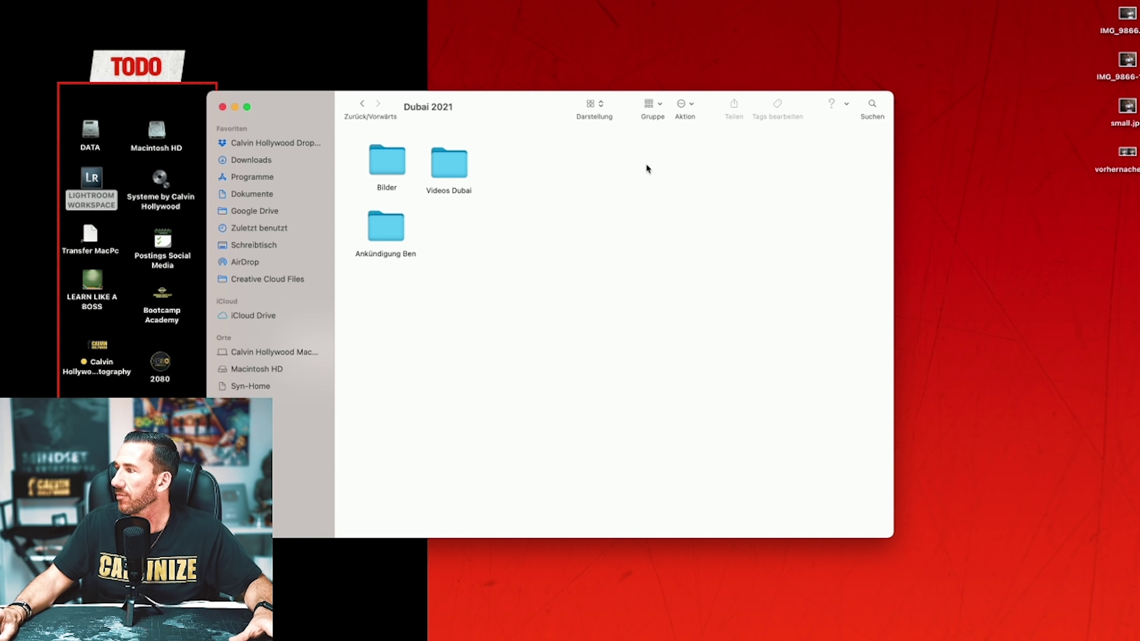
Preview IMG_9866-1.psd and small.jpg on the desktop with Quick Look.
{"action": "left_click", "coordinate": [1132, 65]}
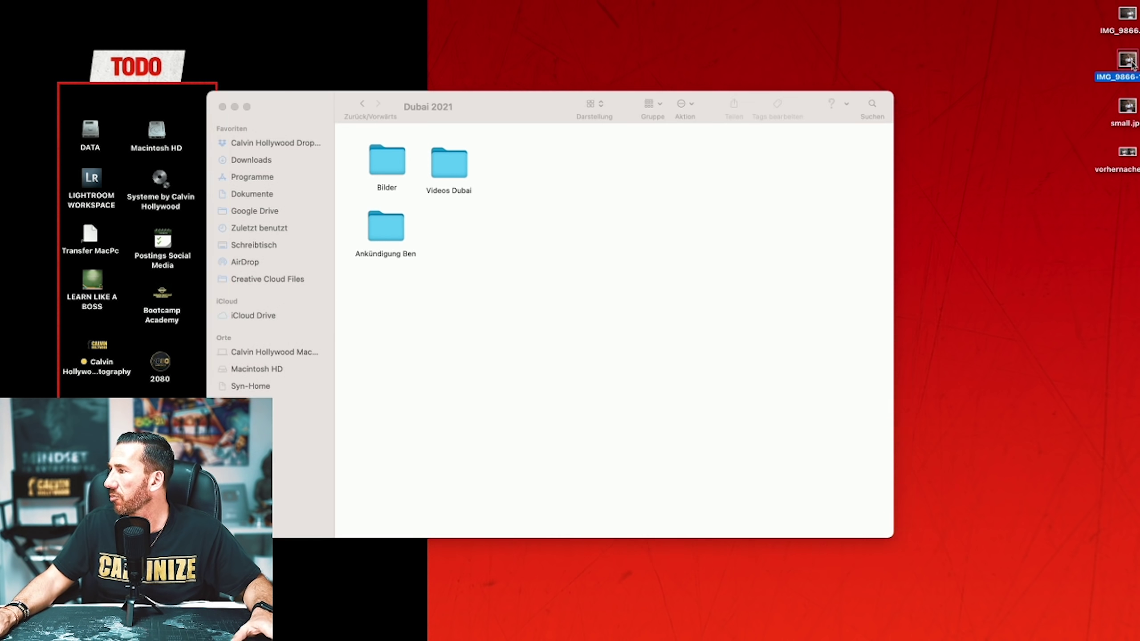
{"action": "key", "text": "space"}
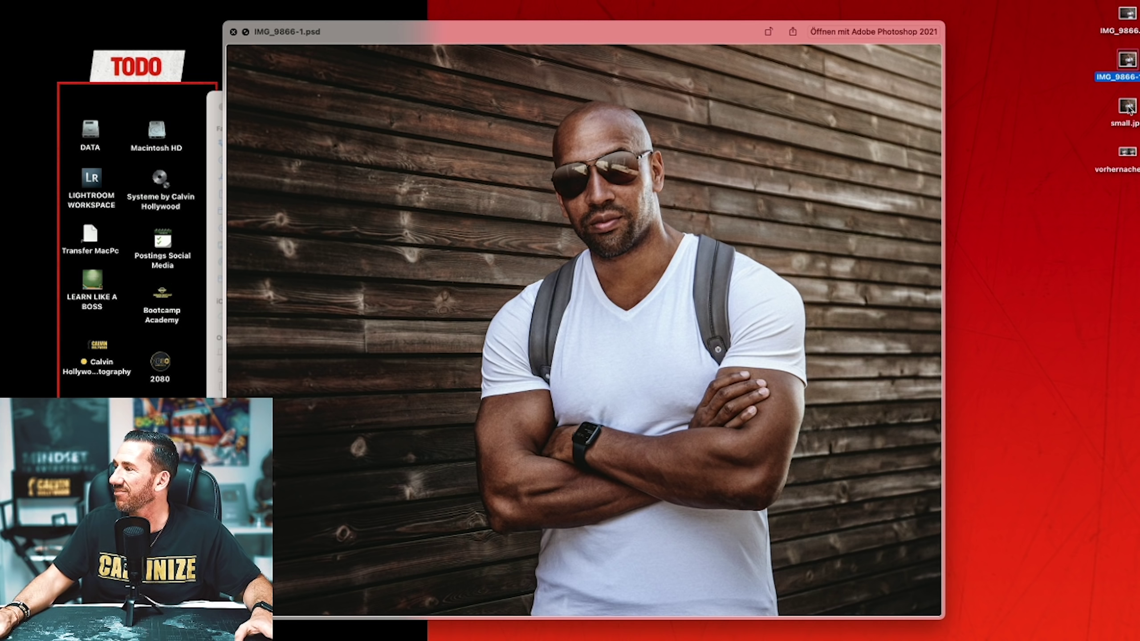
{"action": "left_click", "coordinate": [1128, 107]}
{"action": "left_click", "coordinate": [1125, 77]}
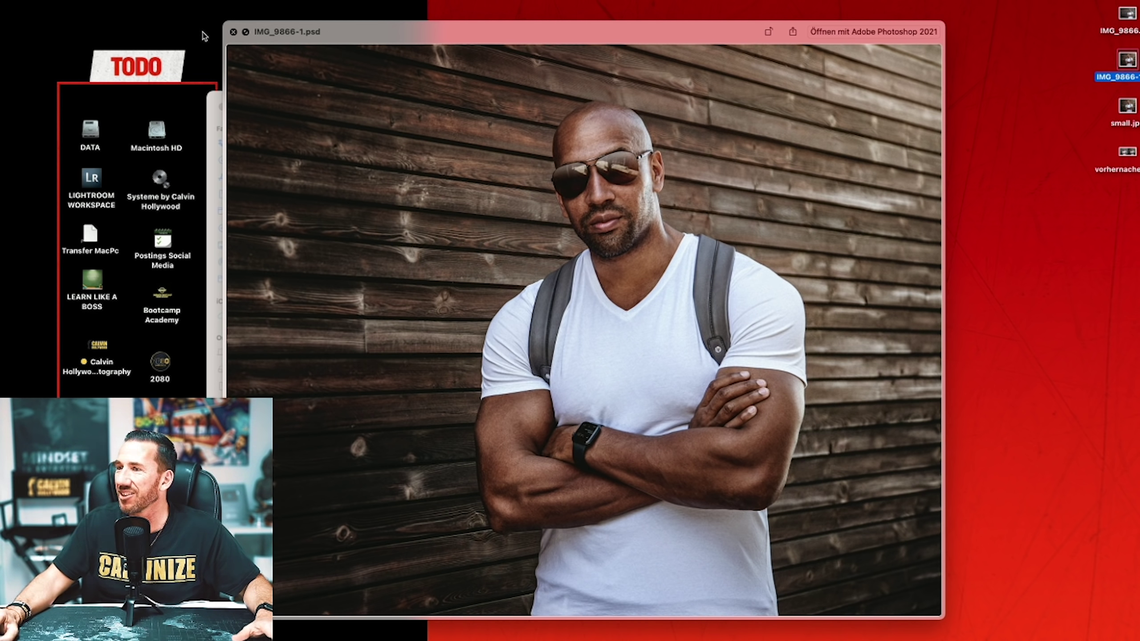
{"action": "key", "text": "space"}
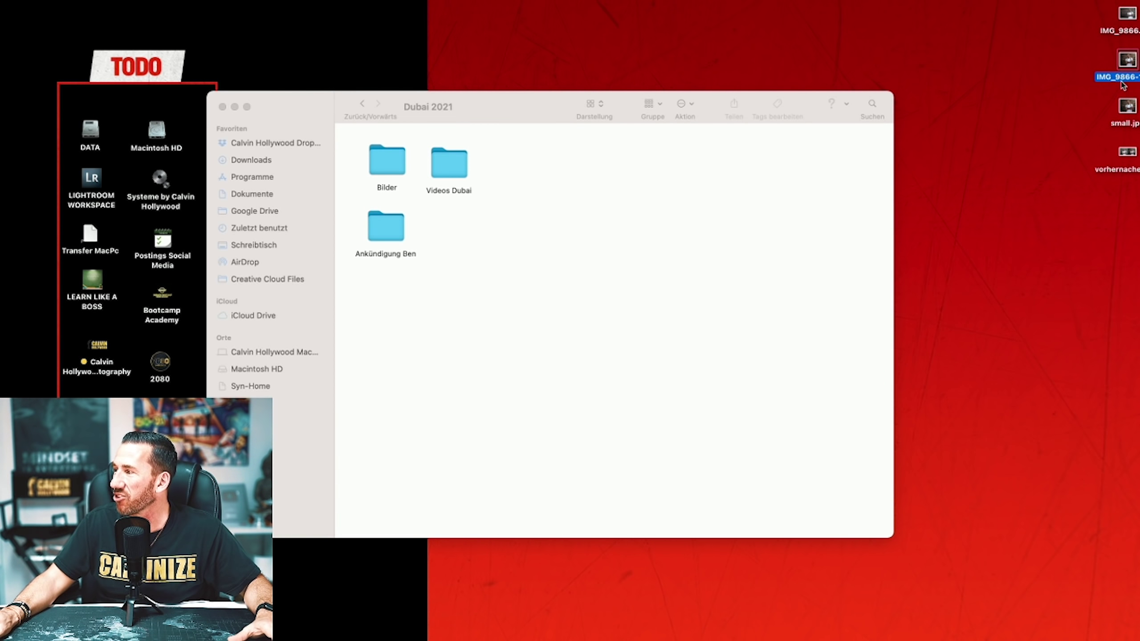
Rename IMG_9866-1 to Ben 2021 and move it into the Dubai 2021 folder.
{"action": "key", "text": "Return"}
{"action": "type", "text": "Ben"}
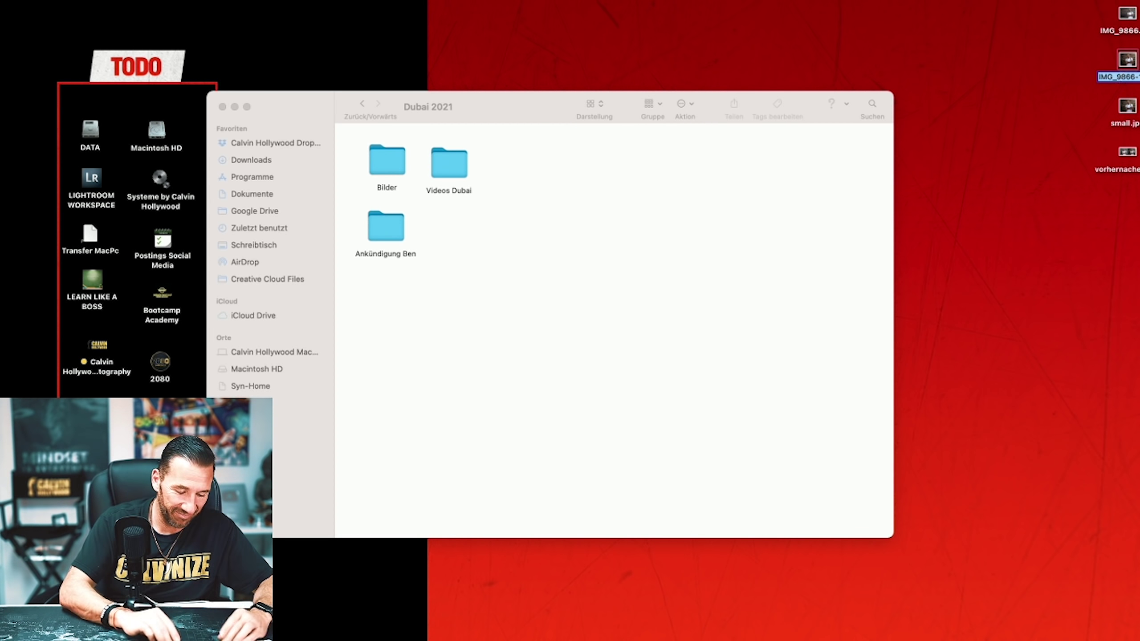
{"action": "type", "text": " 2021."}
{"action": "key", "text": "Return"}
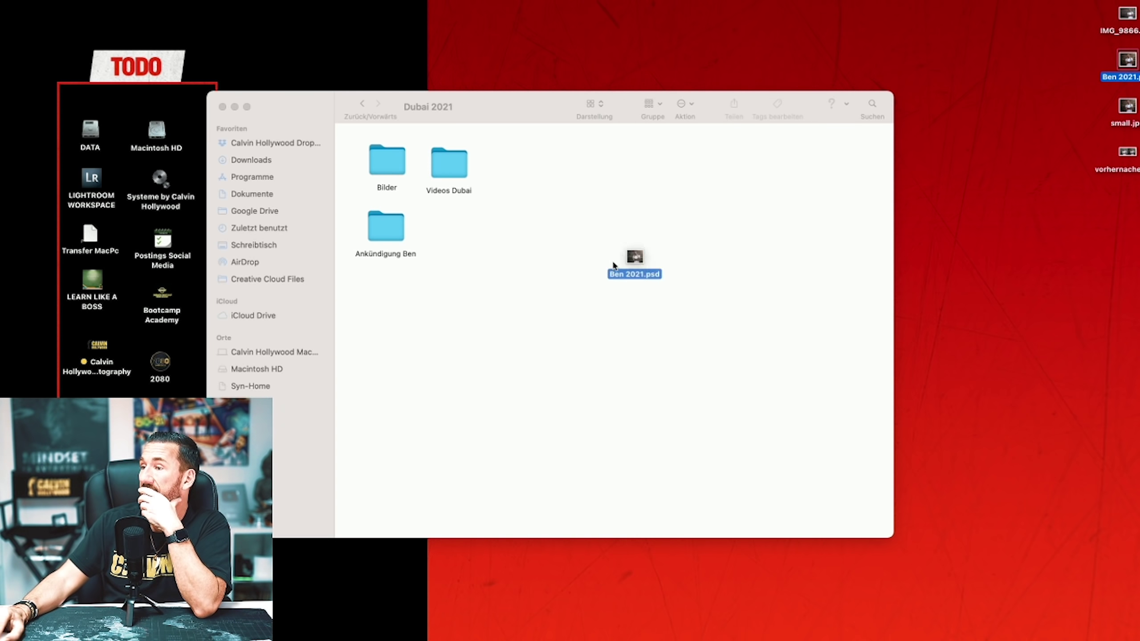
{"action": "left_click_drag", "start_coordinate": [1127, 60], "coordinate": [507, 255]}
Move the original IMG_9866.dng raw file to the Trash.
{"action": "left_click", "coordinate": [1132, 13]}
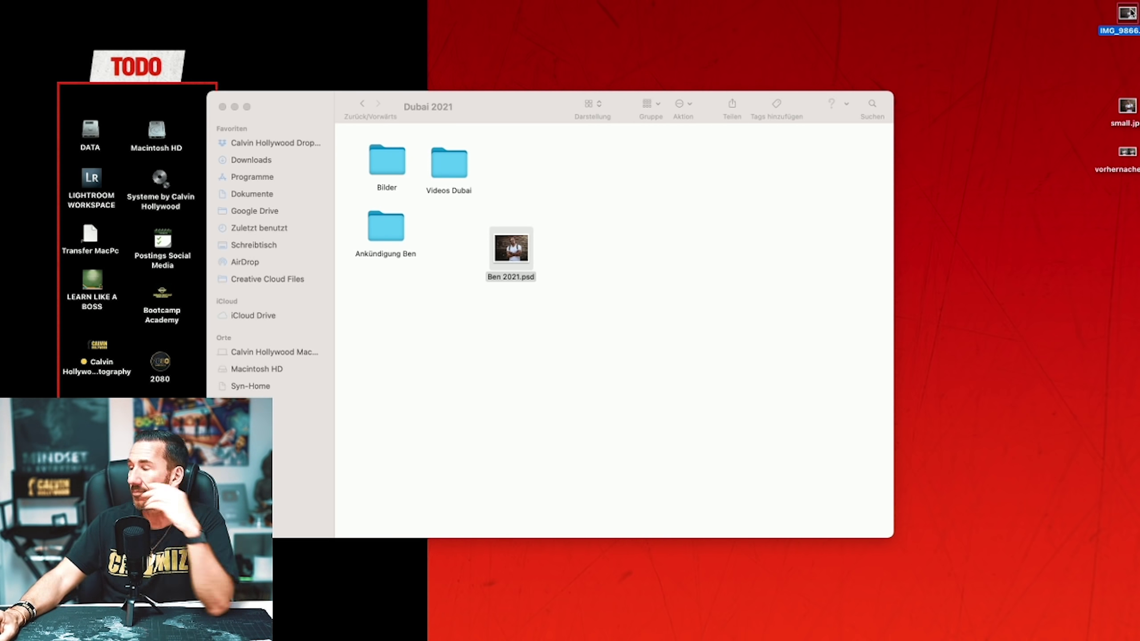
{"action": "key", "text": "space"}
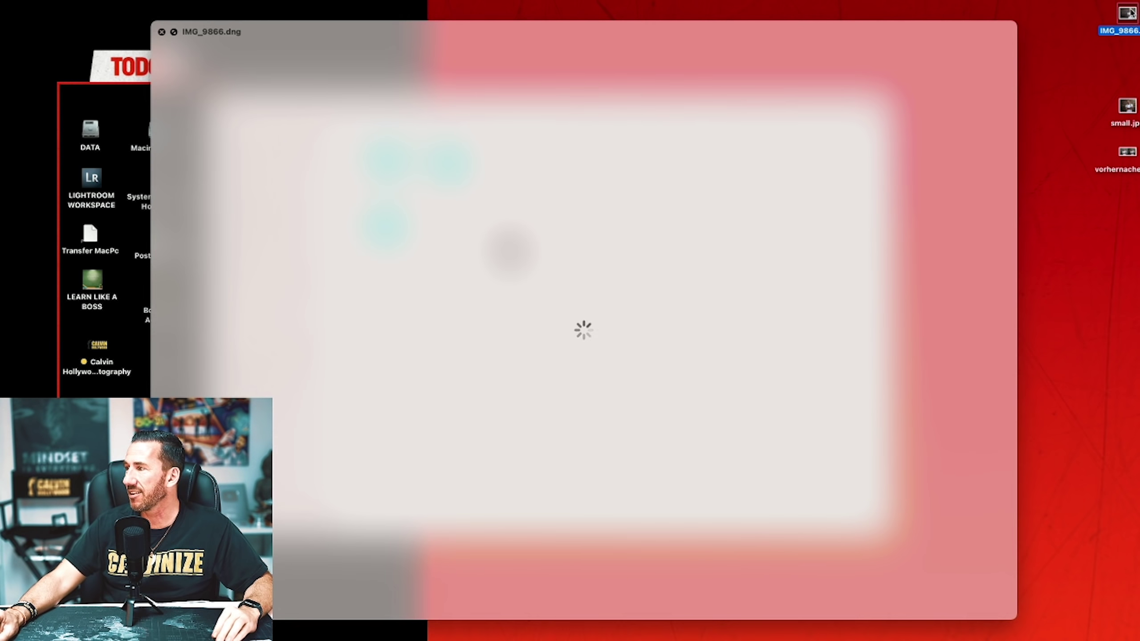
{"action": "key", "text": "space"}
{"action": "right_click", "coordinate": [1131, 13]}
{"action": "left_click", "coordinate": [1064, 53]}
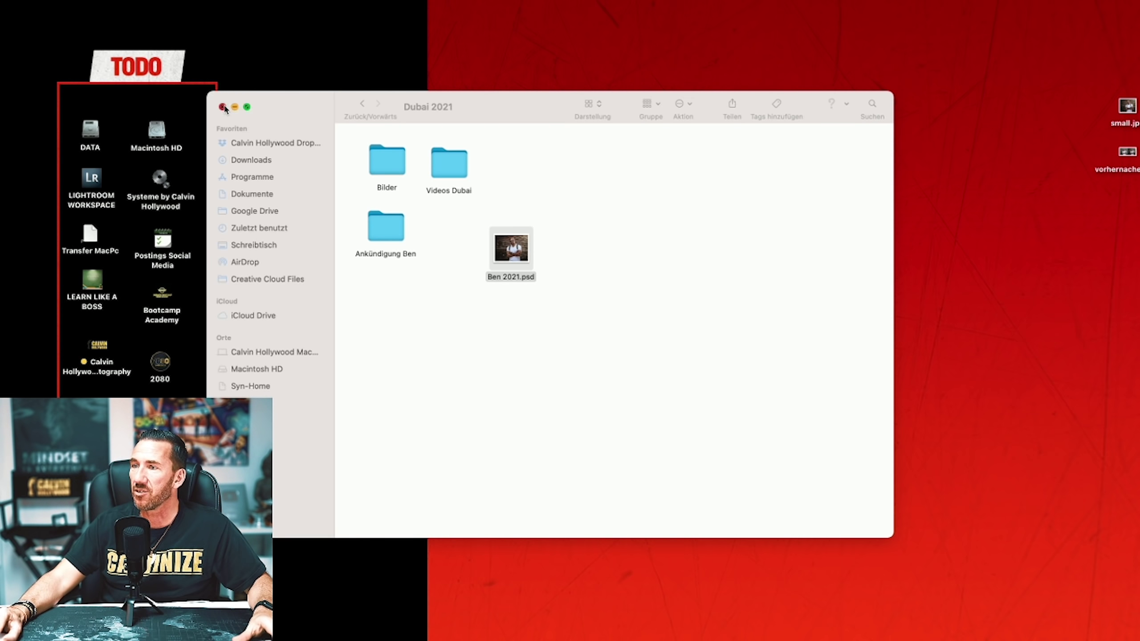
Close the Dubai 2021 window and preview the exported small.jpg.
{"action": "left_click", "coordinate": [222, 107]}
{"action": "left_click", "coordinate": [1127, 107]}
{"action": "key", "text": "space"}
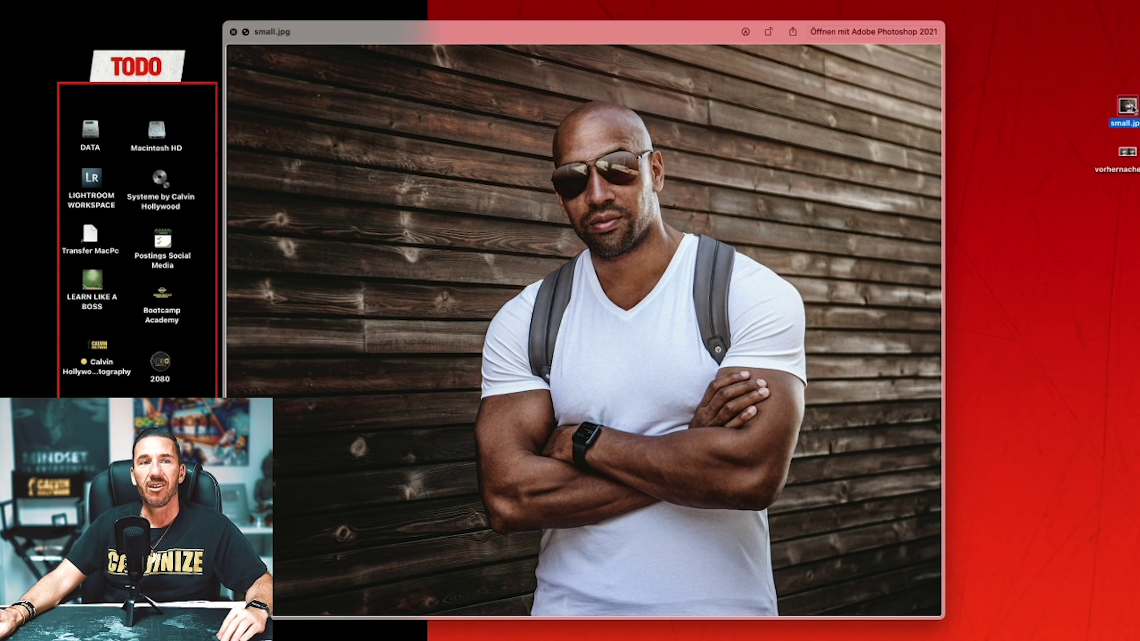
{"action": "left_click_drag", "start_coordinate": [630, 36], "coordinate": [633, 34]}
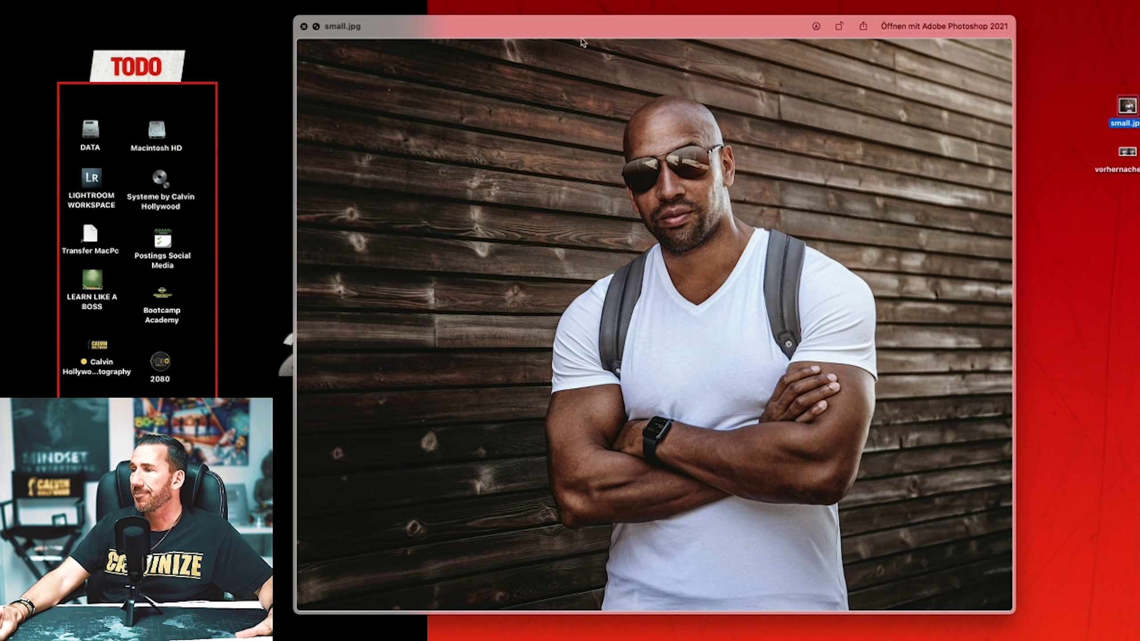
{"action": "left_click_drag", "start_coordinate": [581, 39], "coordinate": [565, 35]}
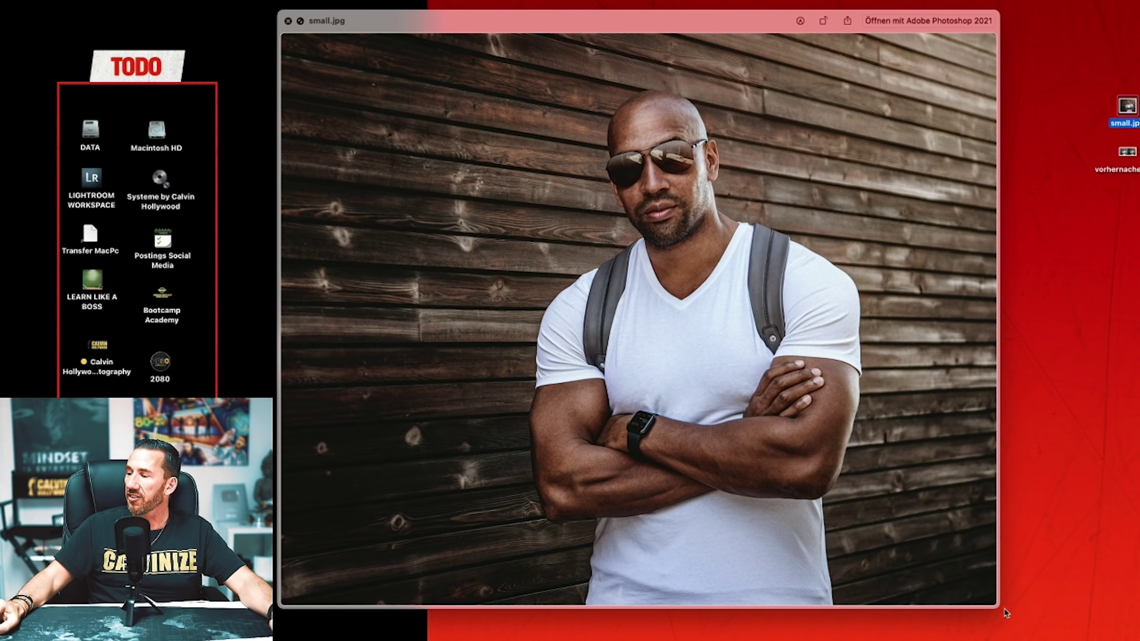
Enlarge the small.jpg Quick Look window to inspect it, then close it.
{"action": "left_click_drag", "start_coordinate": [997, 607], "coordinate": [1139, 625]}
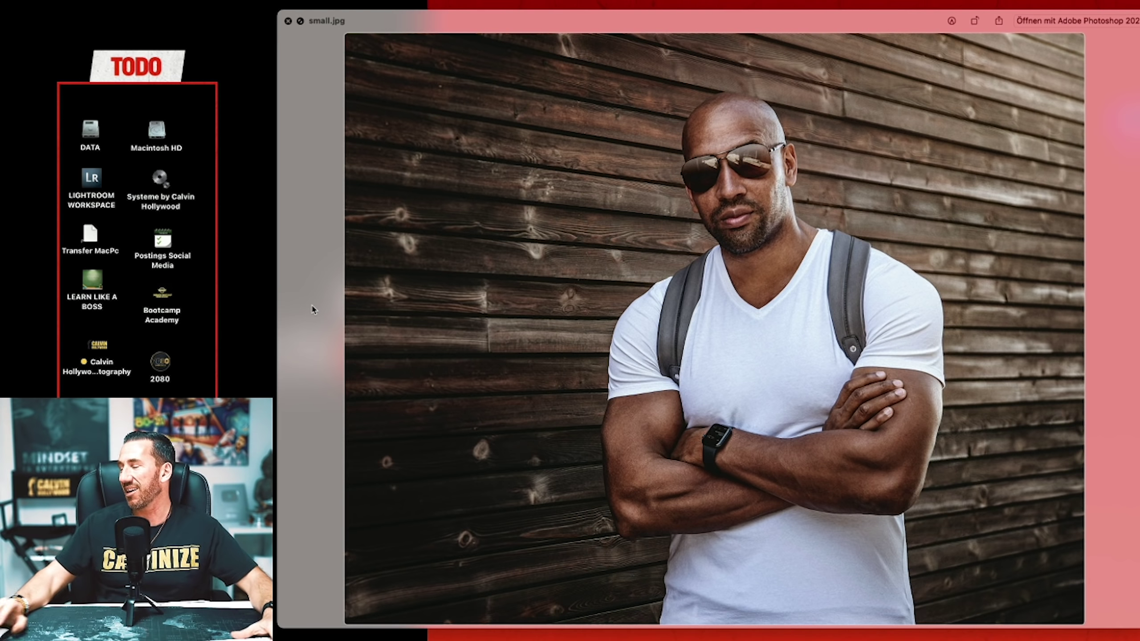
{"action": "left_click", "coordinate": [288, 21]}
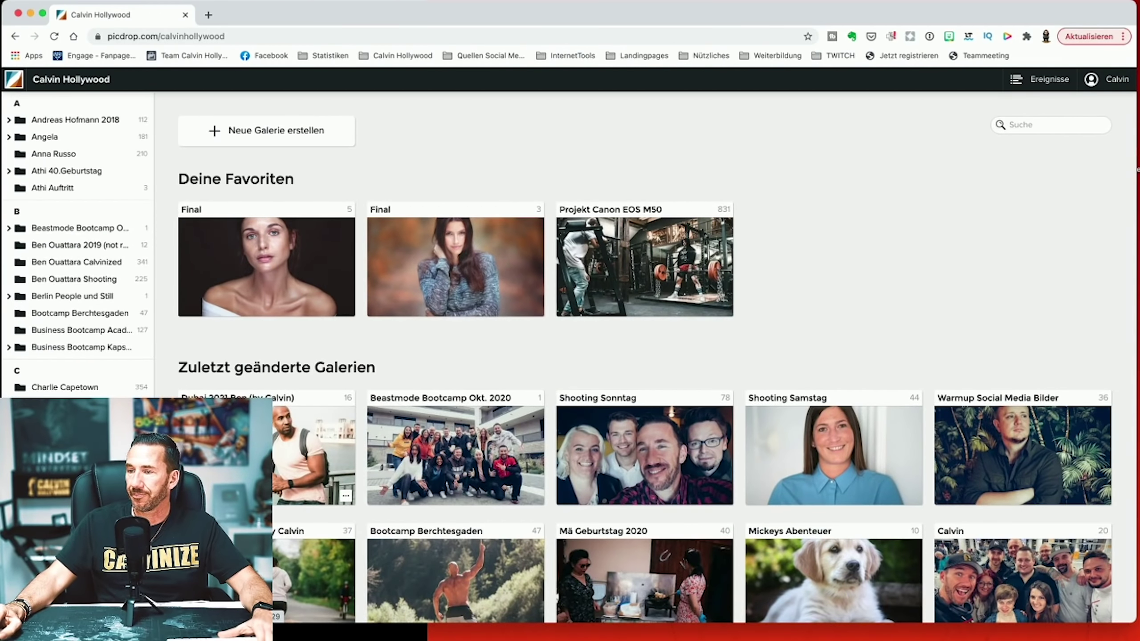
Open the Dubai 2021 gallery and scroll through its contents.
{"action": "left_click", "coordinate": [274, 436]}
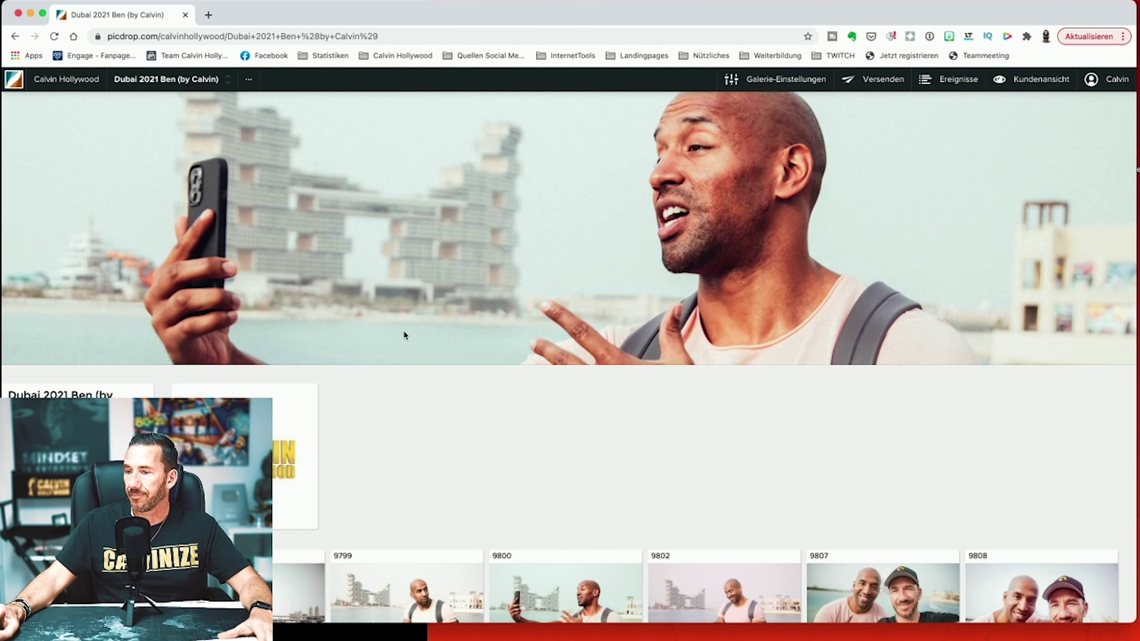
{"action": "scroll", "coordinate": [404, 334], "scroll_direction": "down", "scroll_amount": 15}
{"action": "scroll", "coordinate": [403, 335], "scroll_direction": "up", "scroll_amount": 1}
{"action": "scroll", "coordinate": [404, 335], "scroll_direction": "up", "scroll_amount": 8}
{"action": "scroll", "coordinate": [404, 335], "scroll_direction": "up", "scroll_amount": 2}
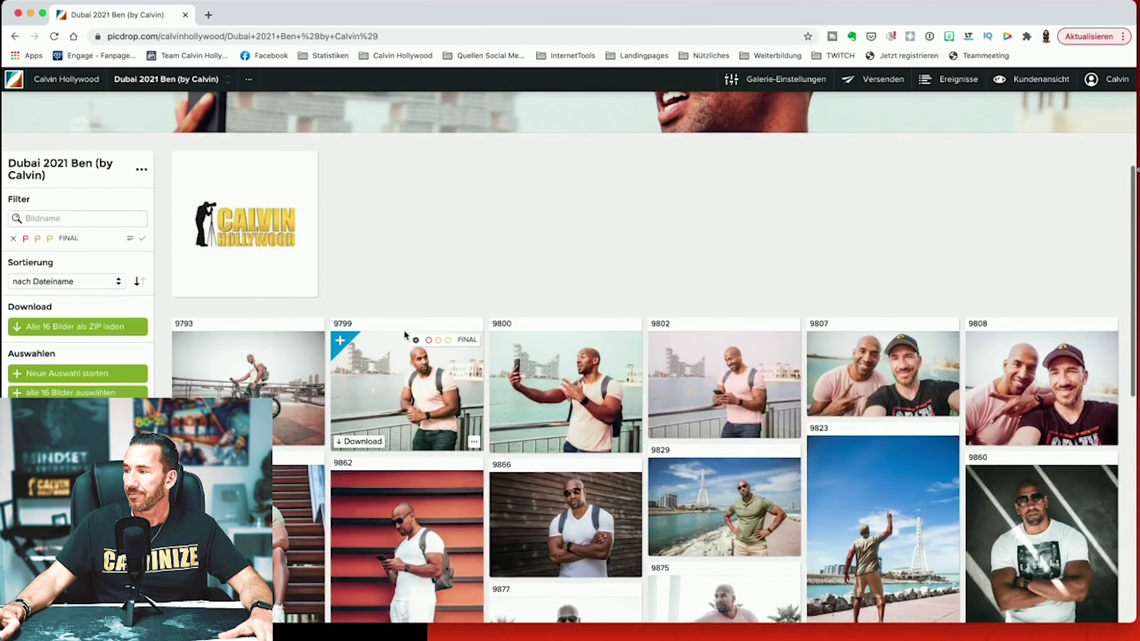
{"action": "scroll", "coordinate": [405, 335], "scroll_direction": "down", "scroll_amount": 5}
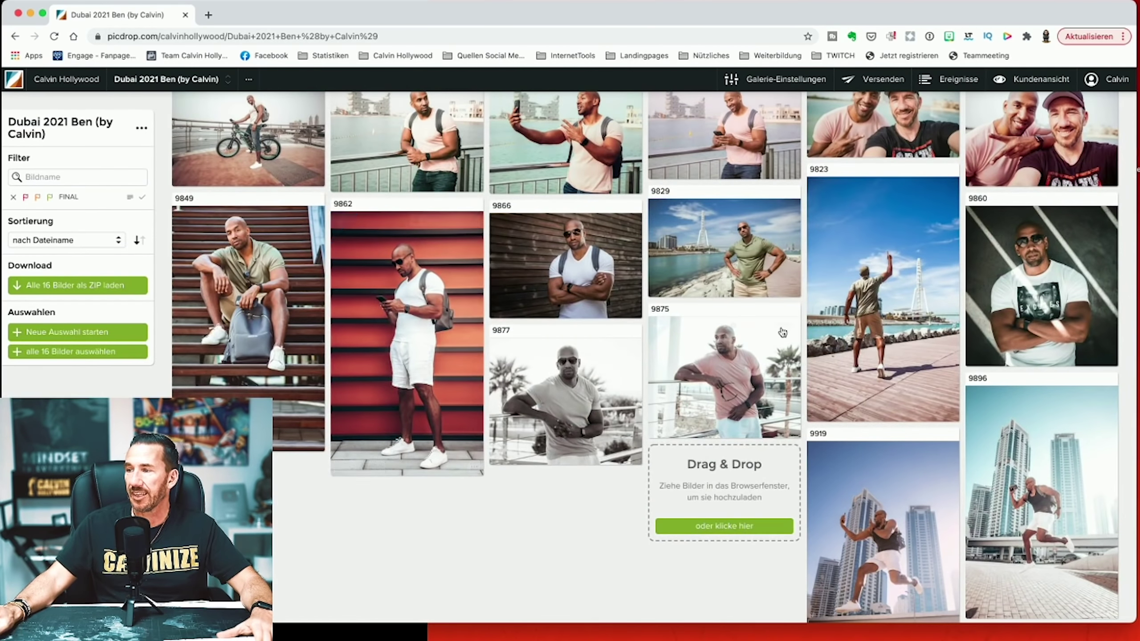
{"action": "scroll", "coordinate": [656, 283], "scroll_direction": "down", "scroll_amount": 5}
{"action": "scroll", "coordinate": [656, 284], "scroll_direction": "up", "scroll_amount": 7}
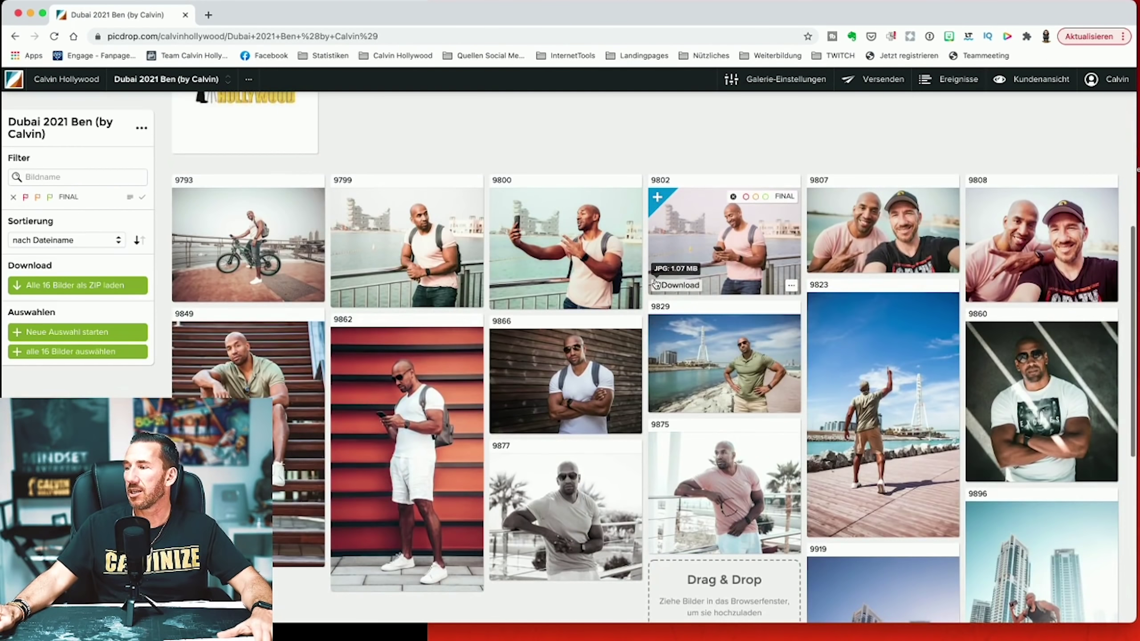
{"action": "scroll", "coordinate": [656, 283], "scroll_direction": "down", "scroll_amount": 3}
{"action": "scroll", "coordinate": [656, 283], "scroll_direction": "down", "scroll_amount": 4}
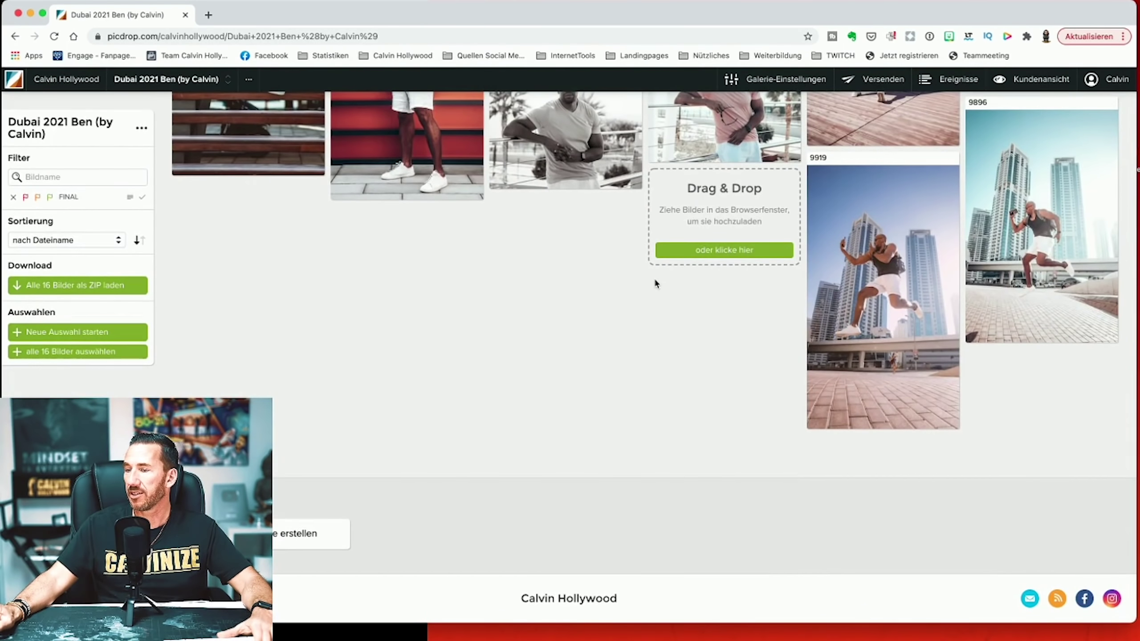
Create a new sub-gallery named Retouched.
{"action": "left_click", "coordinate": [273, 550]}
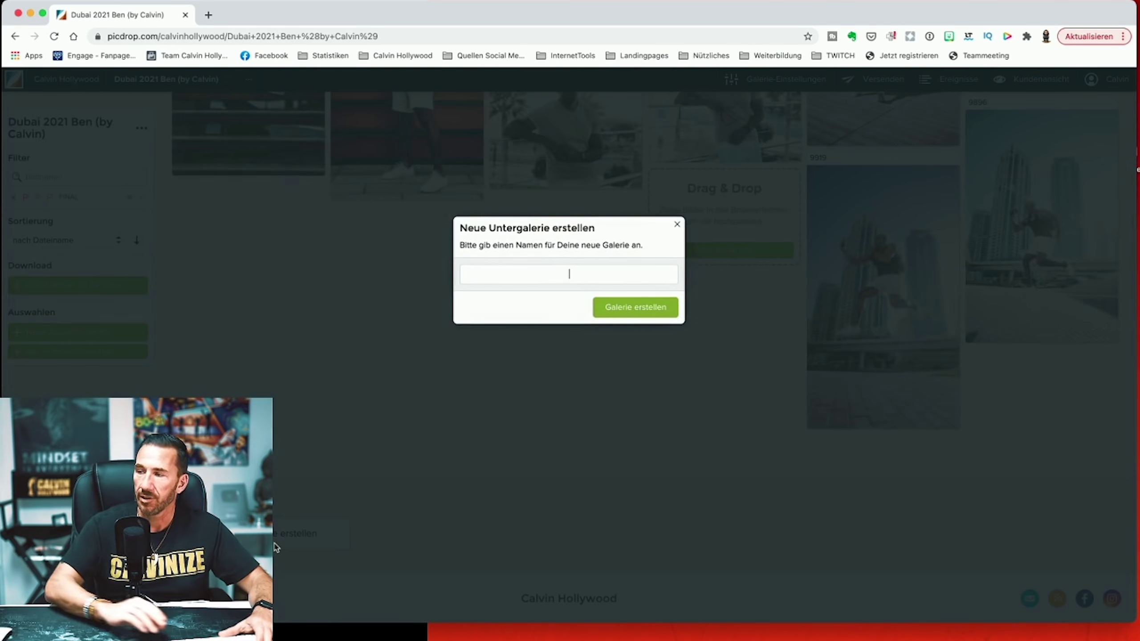
{"action": "type", "text": "Retou"}
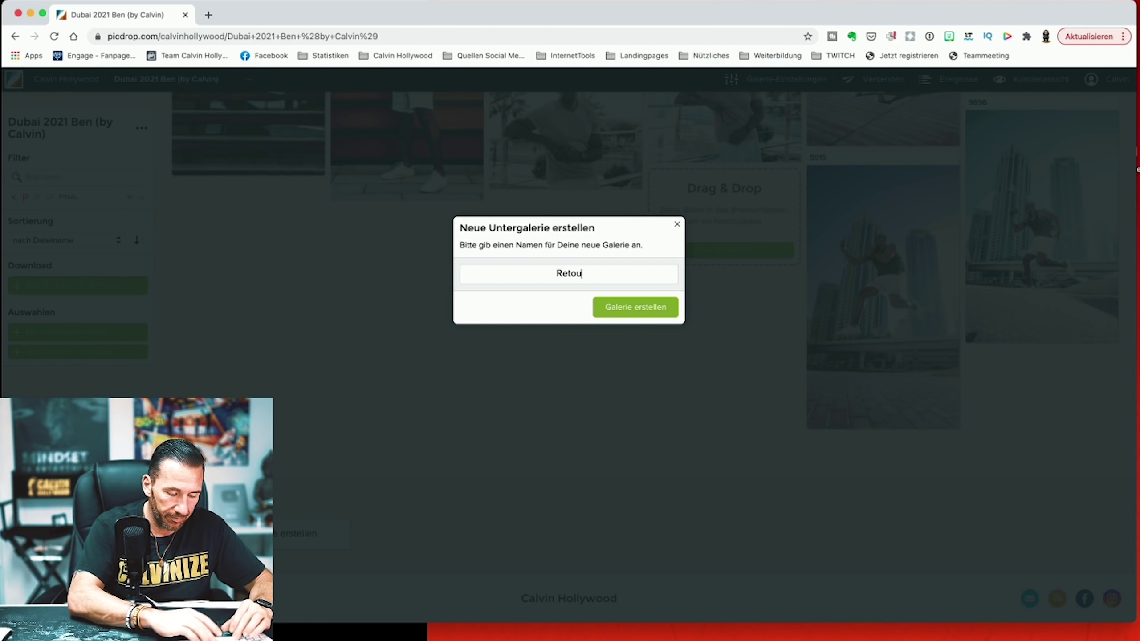
{"action": "type", "text": "ched"}
{"action": "key", "text": "Return"}
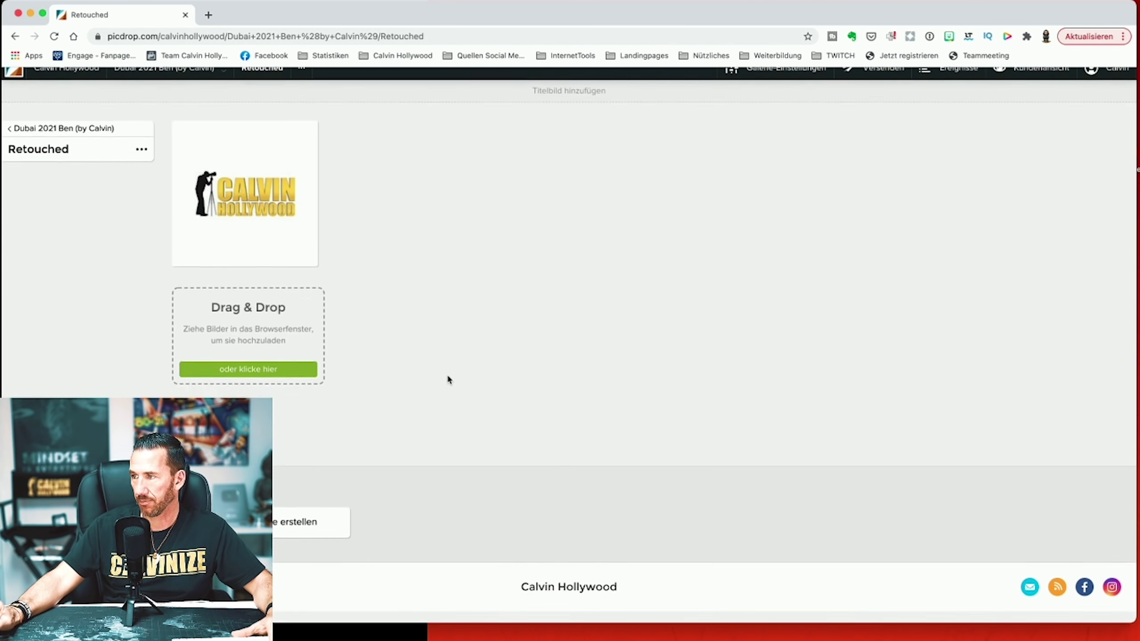
Drag small.jpg from the desktop into the Retouched sub-gallery's upload box.
{"action": "left_click_drag", "start_coordinate": [815, 22], "coordinate": [1011, 39]}
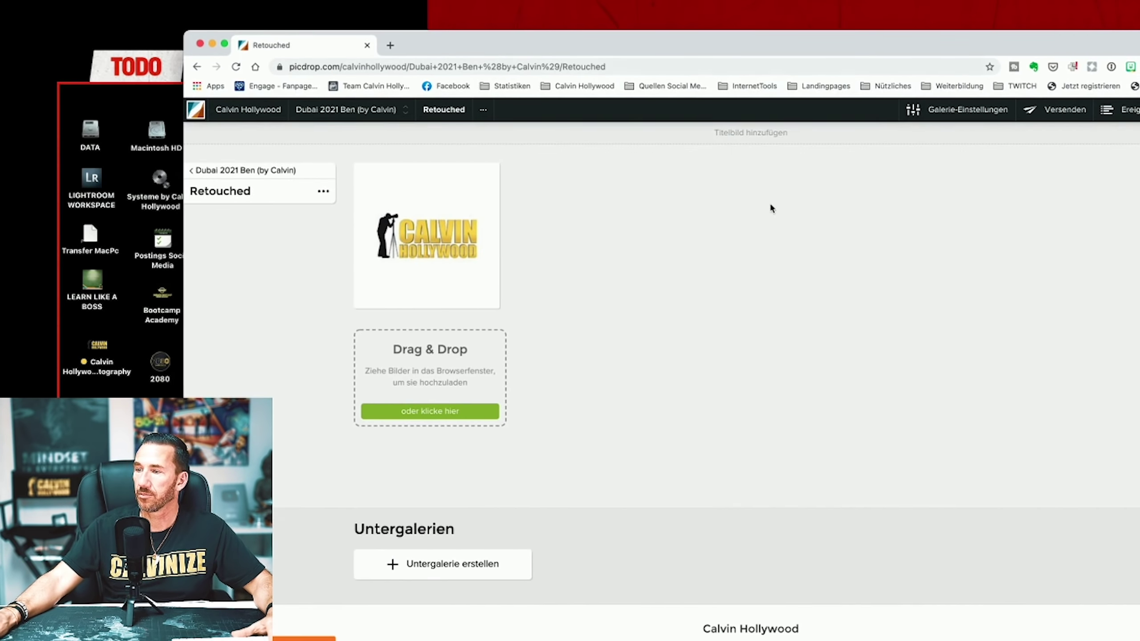
{"action": "left_click_drag", "start_coordinate": [570, 2], "coordinate": [384, 360]}
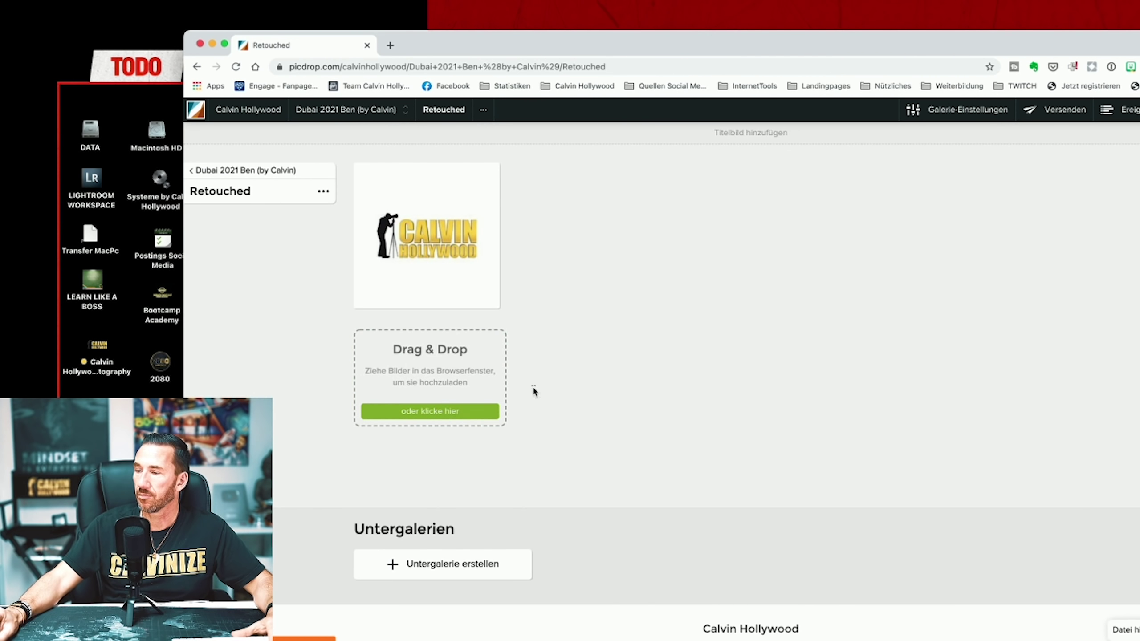
{"action": "left_click_drag", "start_coordinate": [740, 53], "coordinate": [619, 35]}
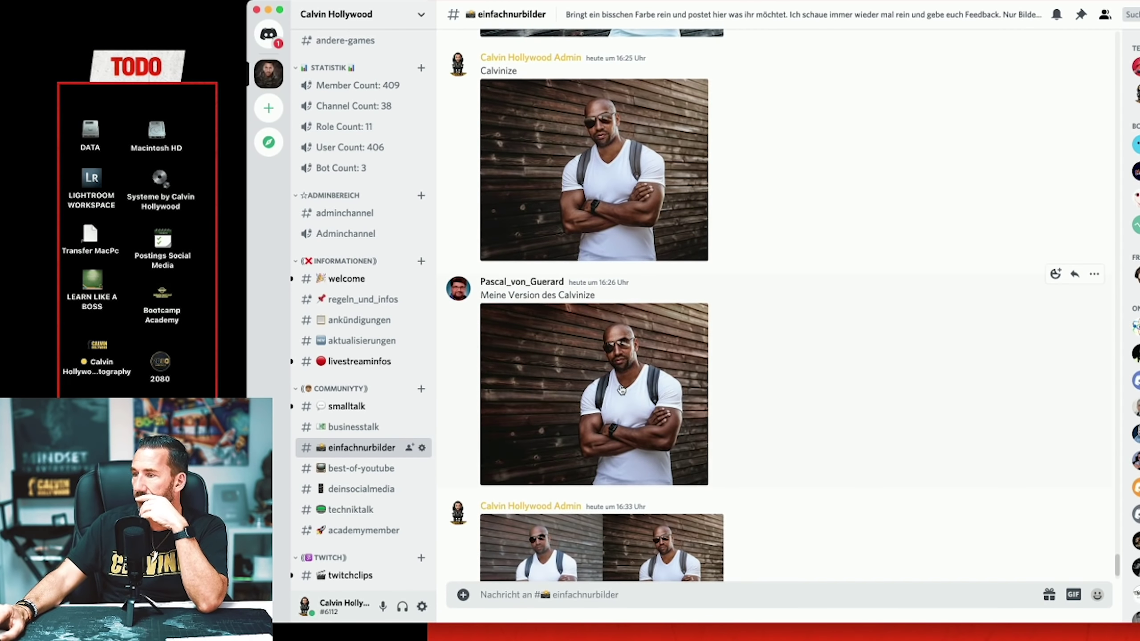
Compare the posted Calvinize and other member's versions, opening the latter at original size.
{"action": "left_click", "coordinate": [621, 390]}
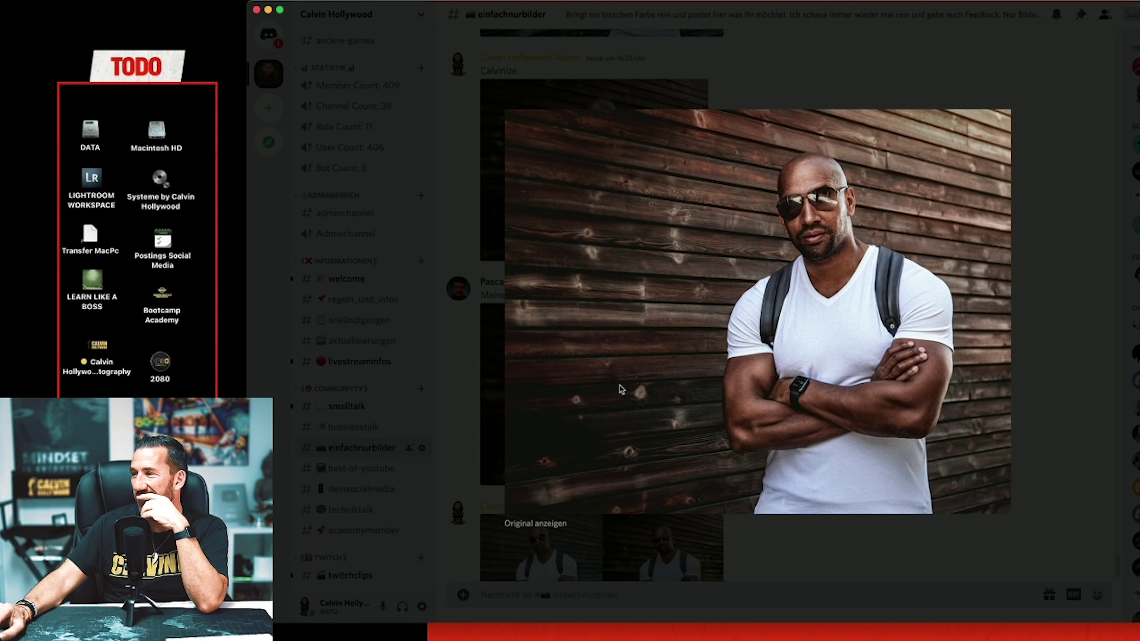
{"action": "left_click", "coordinate": [602, 87]}
{"action": "left_click", "coordinate": [598, 135]}
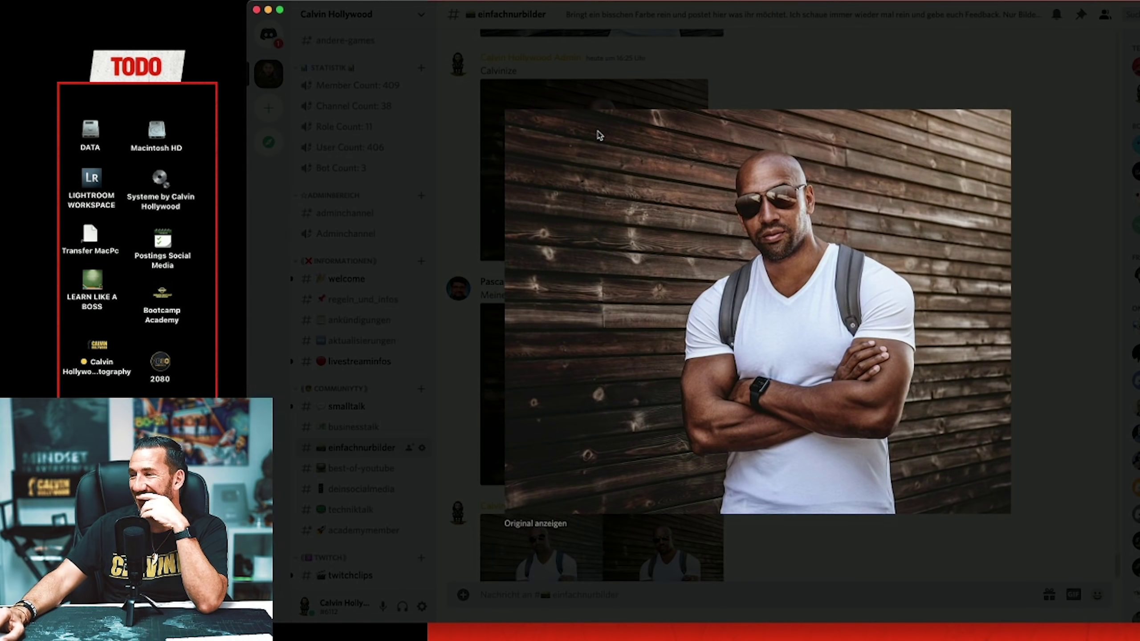
{"action": "left_click", "coordinate": [806, 76]}
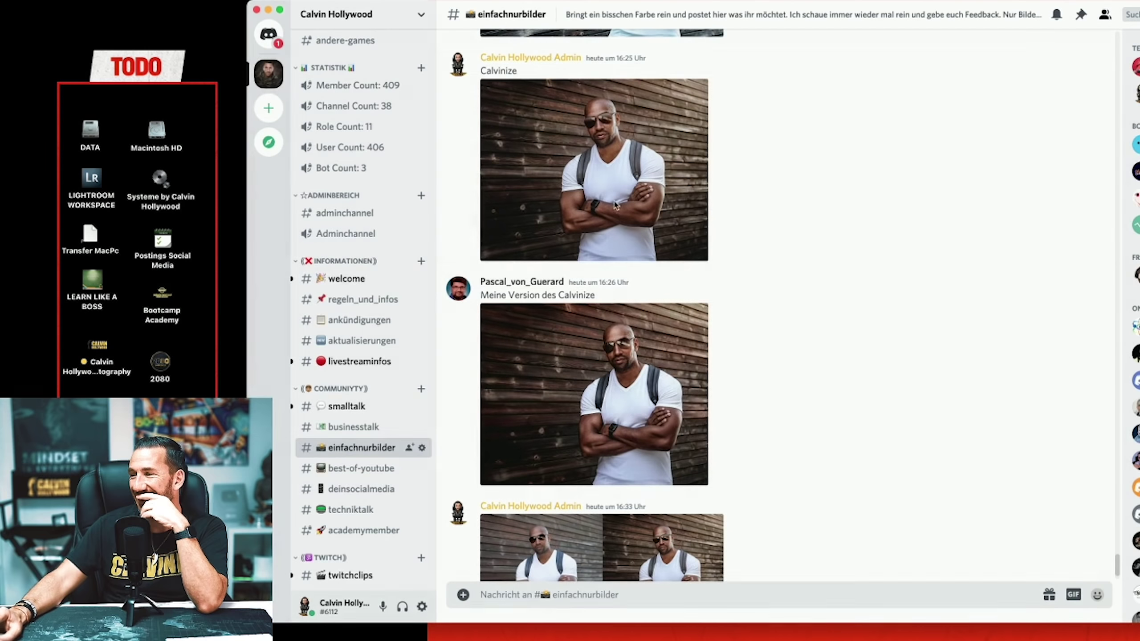
{"action": "left_click", "coordinate": [663, 362]}
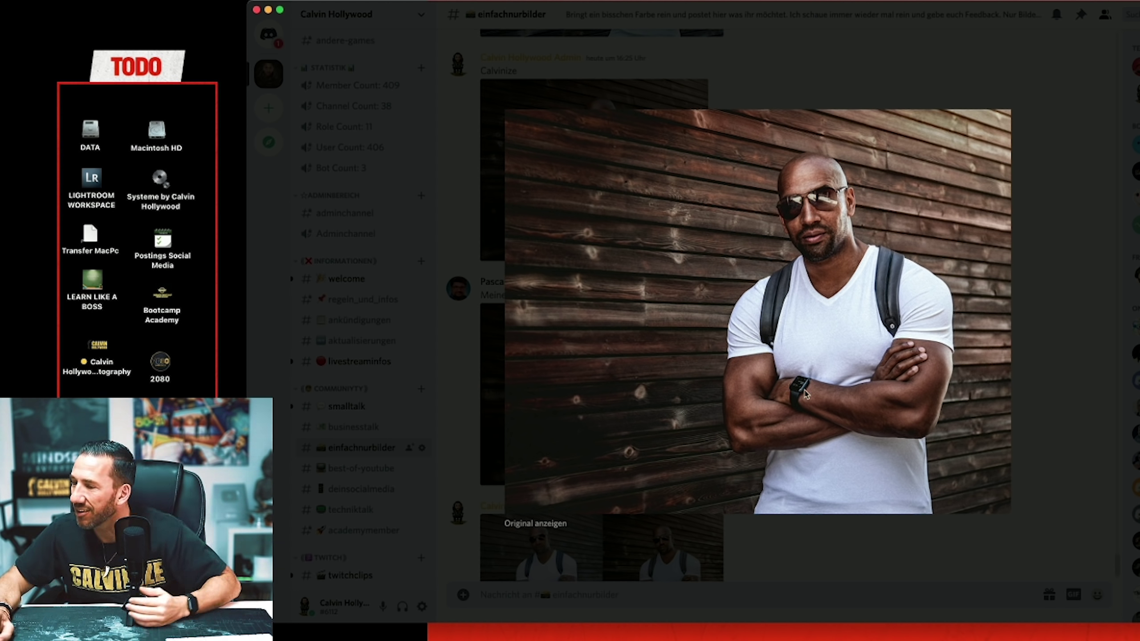
{"action": "left_click", "coordinate": [559, 522]}
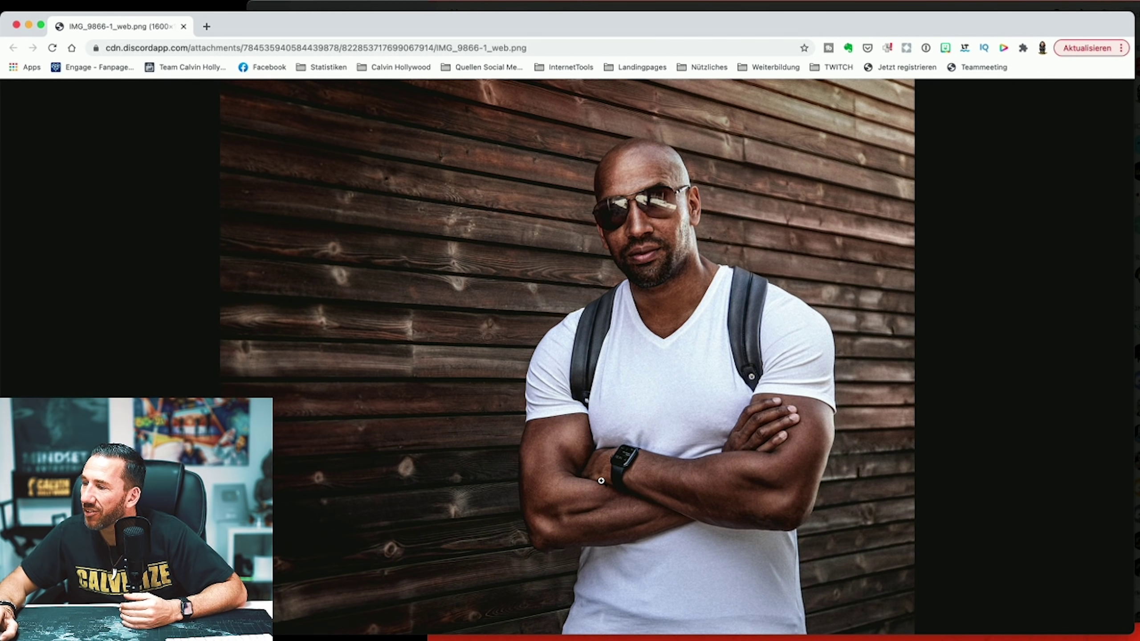
Inspect IMG_9866-1_web.png at 100% across face and arms, then fit it and close Chrome.
{"action": "left_click", "coordinate": [601, 481]}
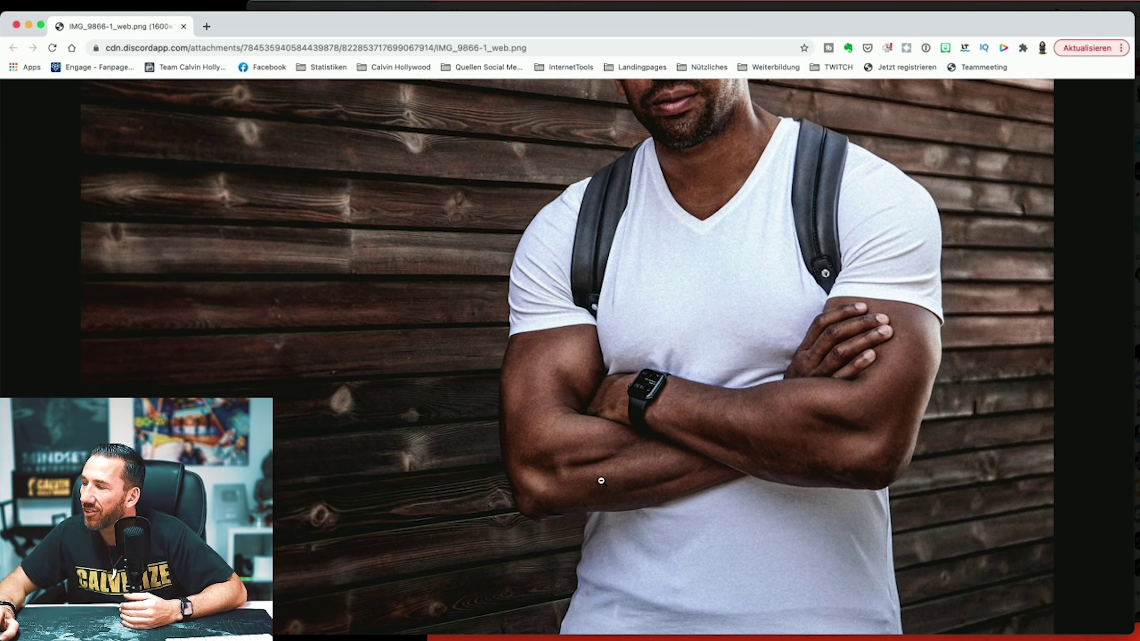
{"action": "scroll", "coordinate": [602, 481], "scroll_direction": "up", "scroll_amount": 2}
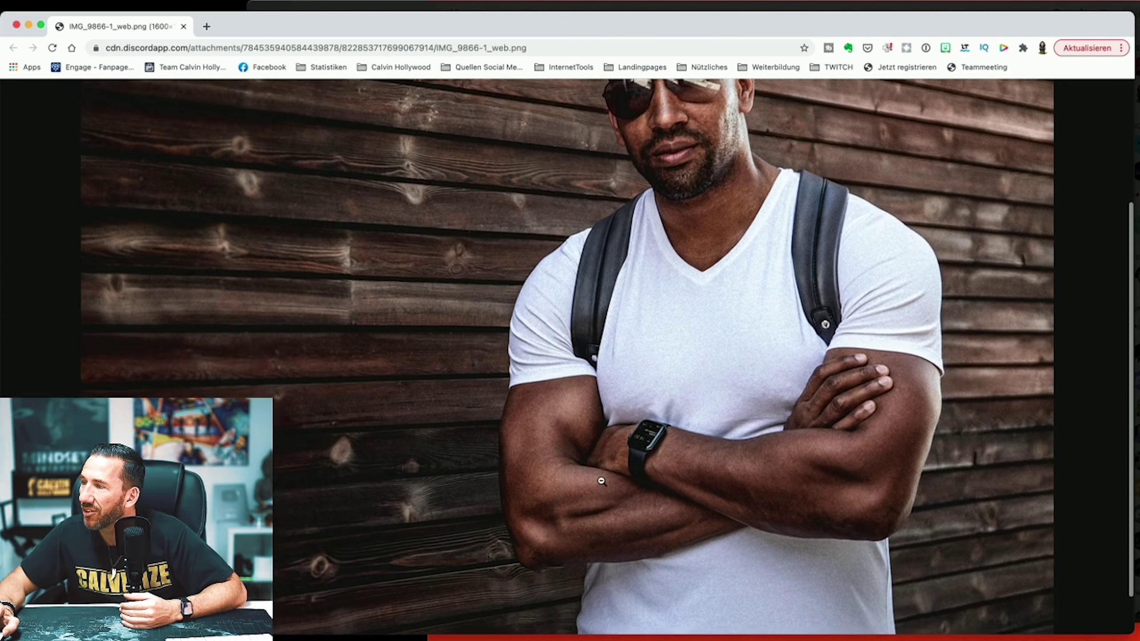
{"action": "scroll", "coordinate": [602, 481], "scroll_direction": "up", "scroll_amount": 2}
{"action": "scroll", "coordinate": [602, 481], "scroll_direction": "up", "scroll_amount": 1}
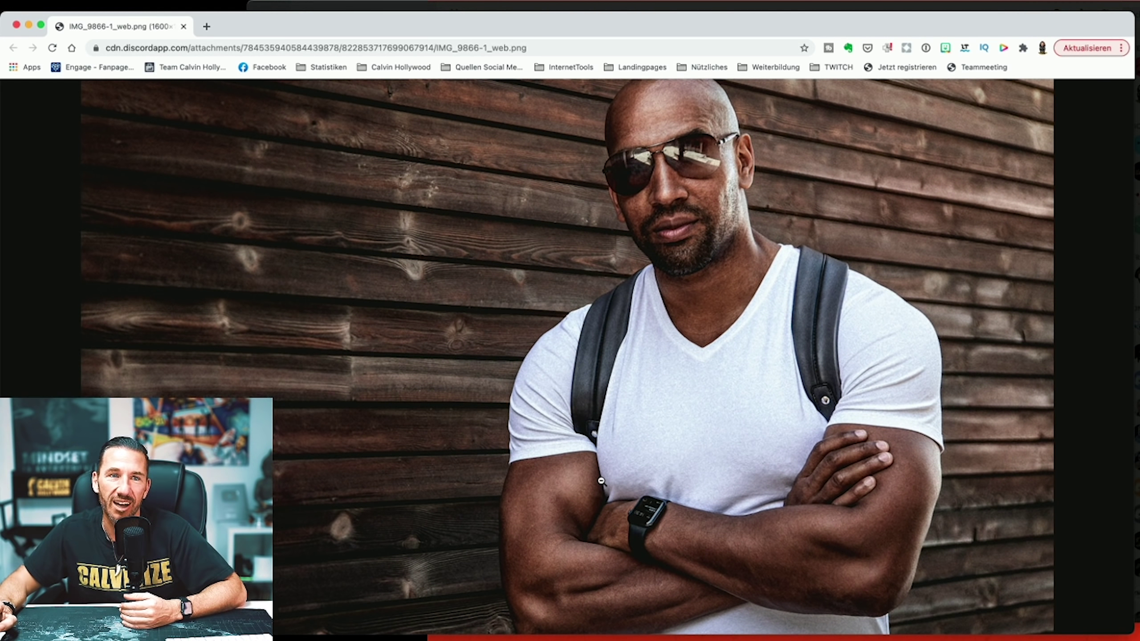
{"action": "scroll", "coordinate": [602, 481], "scroll_direction": "up", "scroll_amount": 2}
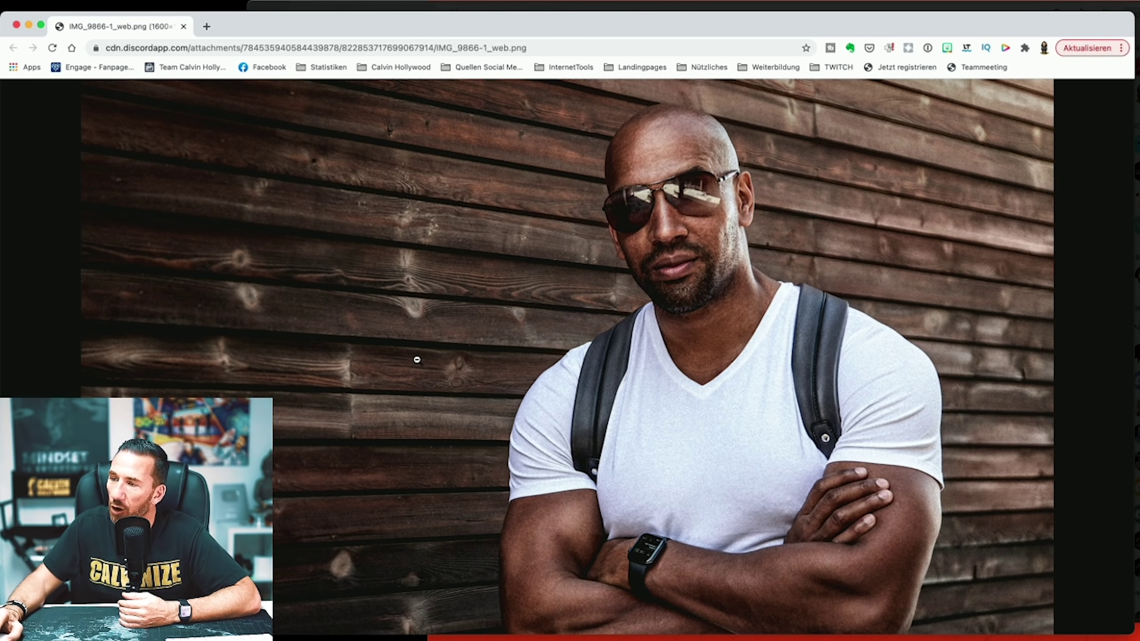
{"action": "scroll", "coordinate": [417, 360], "scroll_direction": "down", "scroll_amount": 3}
{"action": "scroll", "coordinate": [417, 360], "scroll_direction": "down", "scroll_amount": 2}
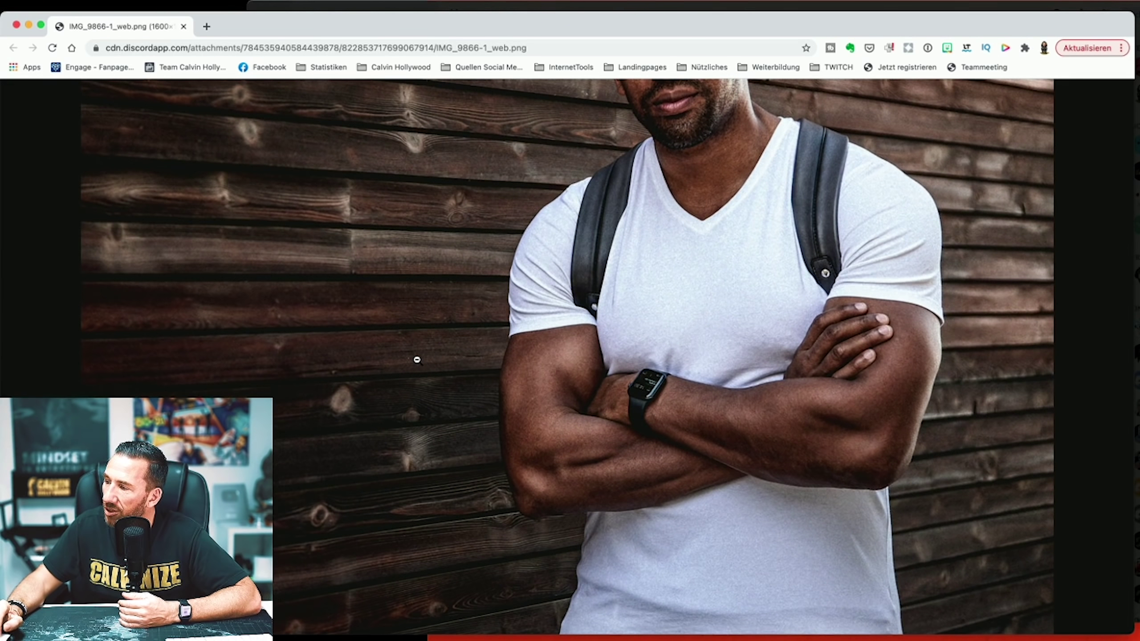
{"action": "scroll", "coordinate": [417, 360], "scroll_direction": "up", "scroll_amount": 5}
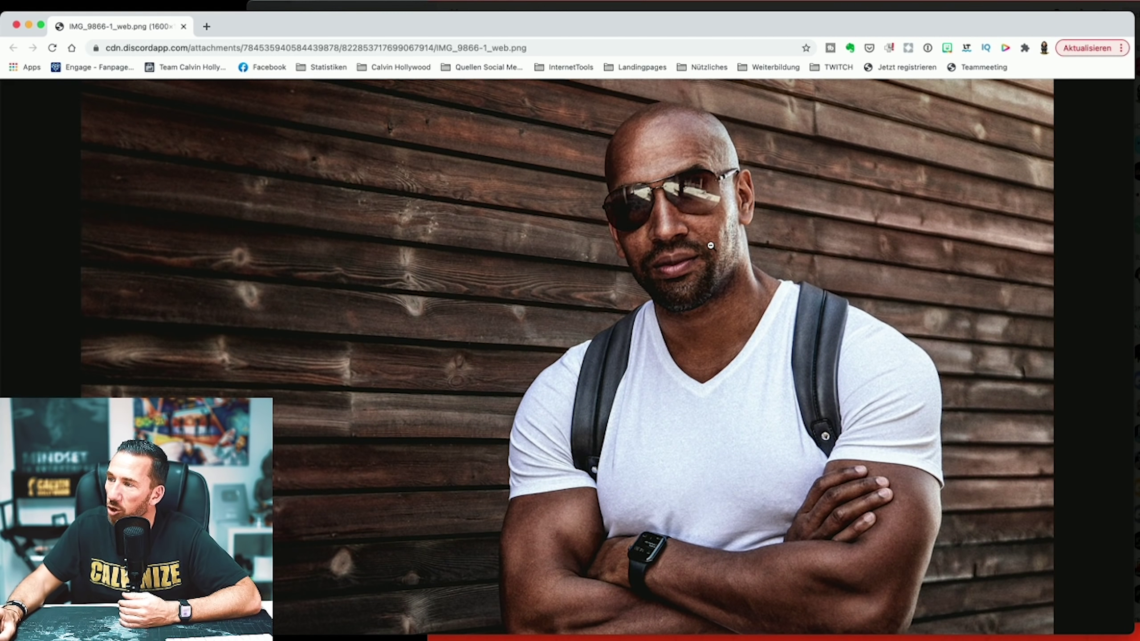
{"action": "scroll", "coordinate": [558, 227], "scroll_direction": "down", "scroll_amount": 5}
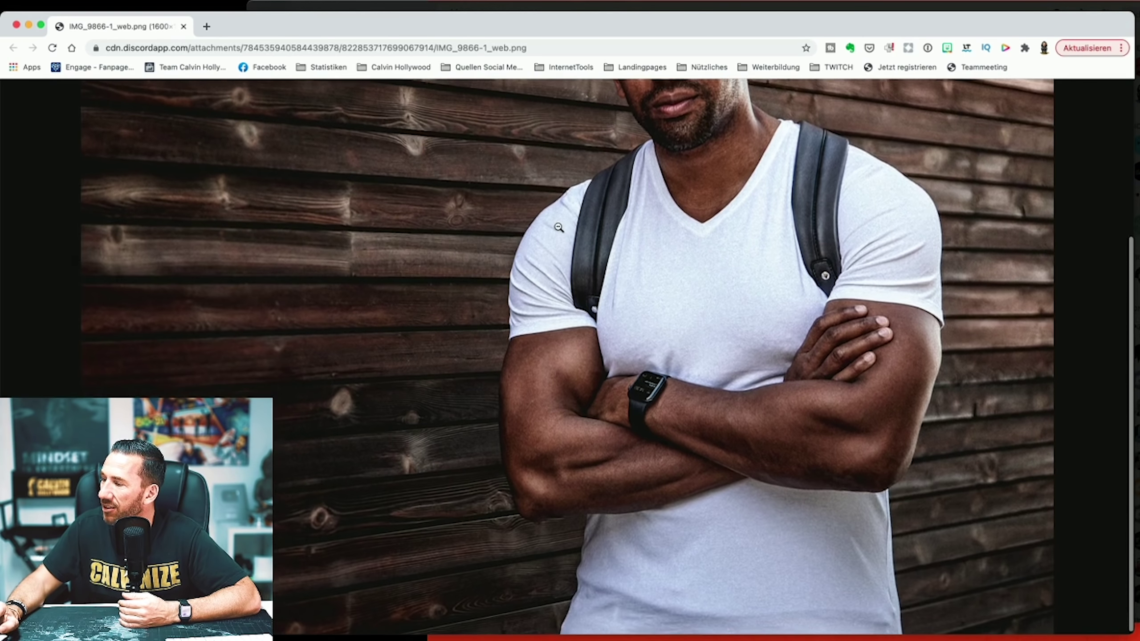
{"action": "scroll", "coordinate": [558, 227], "scroll_direction": "up", "scroll_amount": 5}
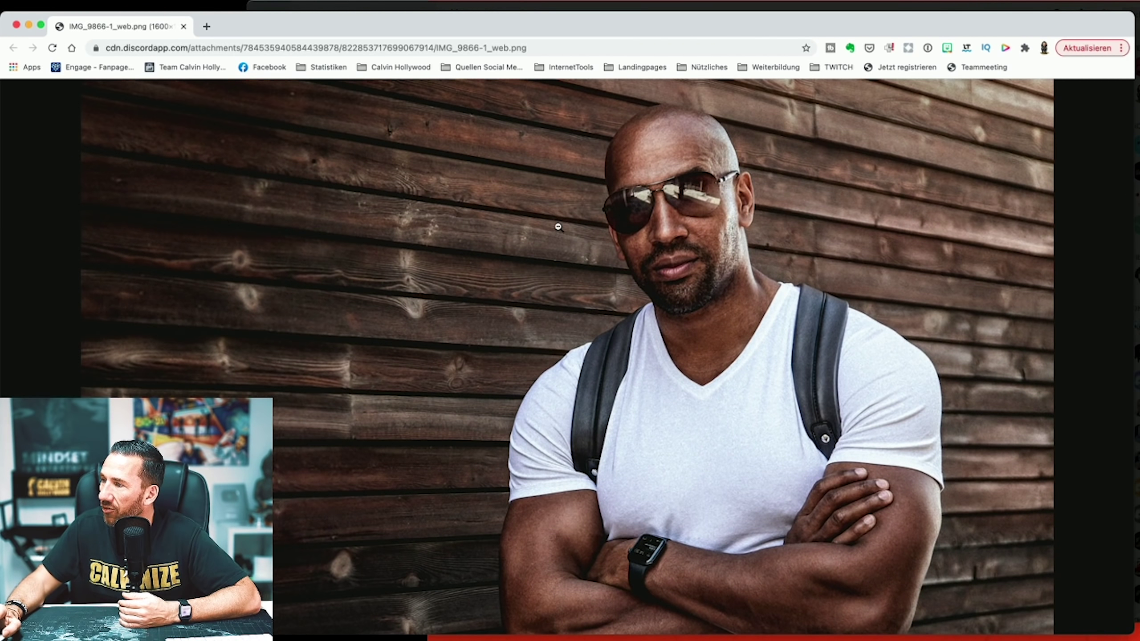
{"action": "scroll", "coordinate": [558, 227], "scroll_direction": "down", "scroll_amount": 3}
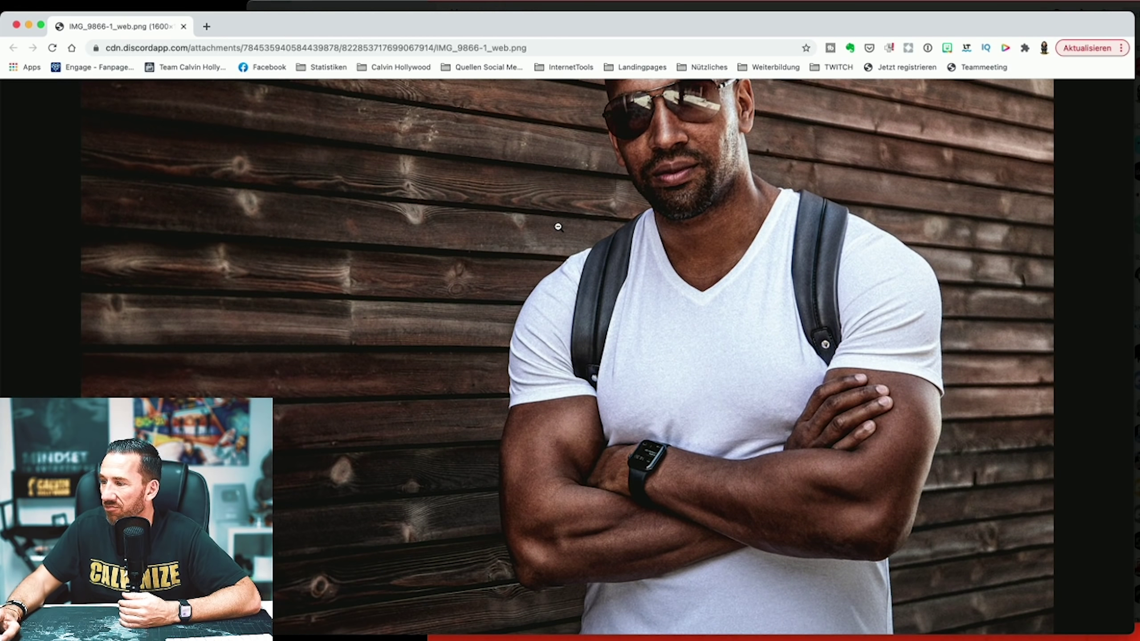
{"action": "scroll", "coordinate": [558, 227], "scroll_direction": "down", "scroll_amount": 2}
{"action": "scroll", "coordinate": [558, 227], "scroll_direction": "up", "scroll_amount": 6}
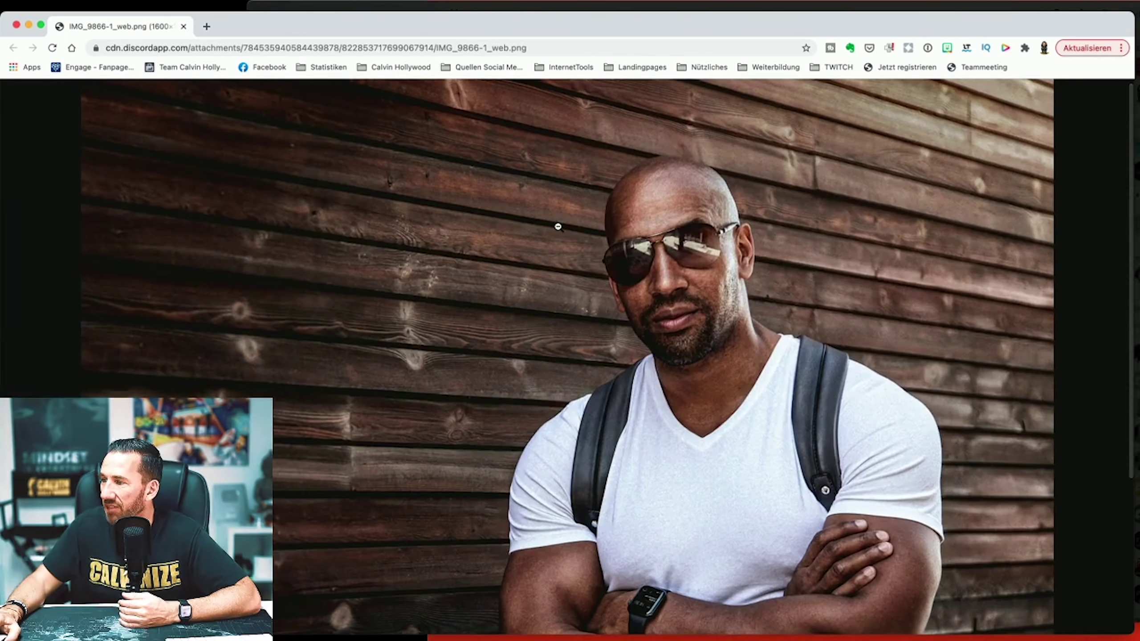
{"action": "scroll", "coordinate": [559, 227], "scroll_direction": "down", "scroll_amount": 2}
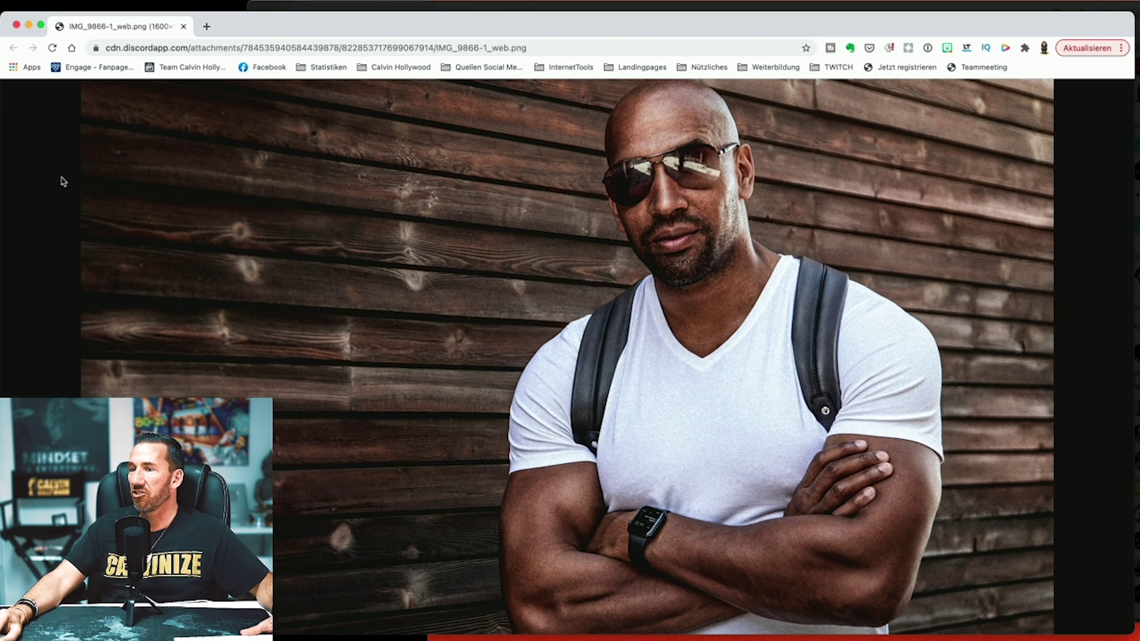
{"action": "left_click", "coordinate": [530, 229]}
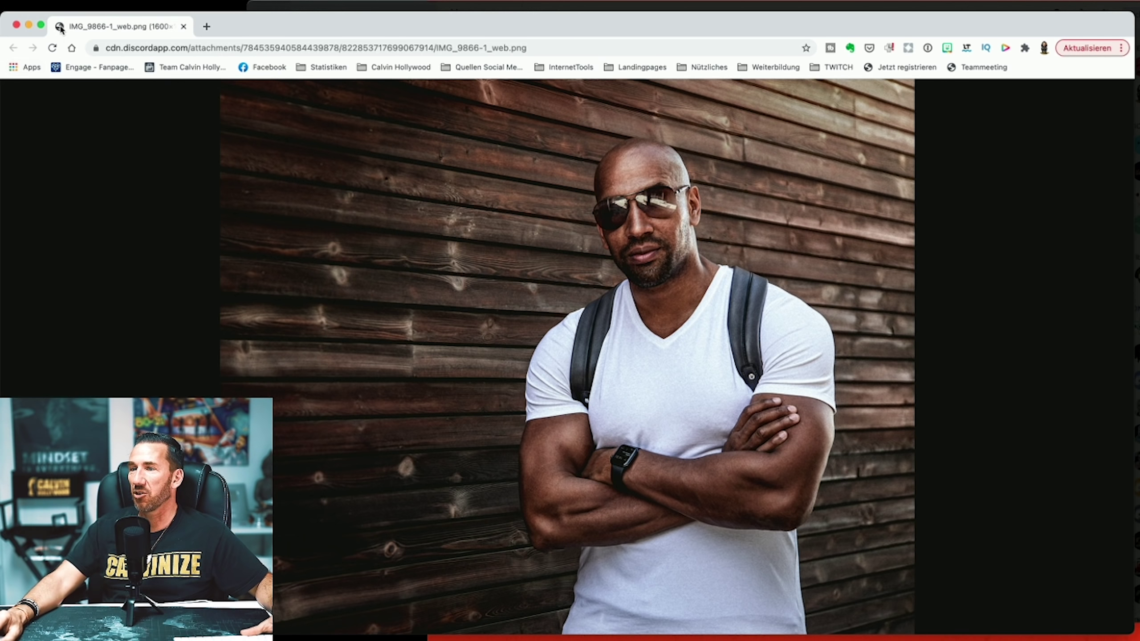
{"action": "left_click", "coordinate": [16, 24]}
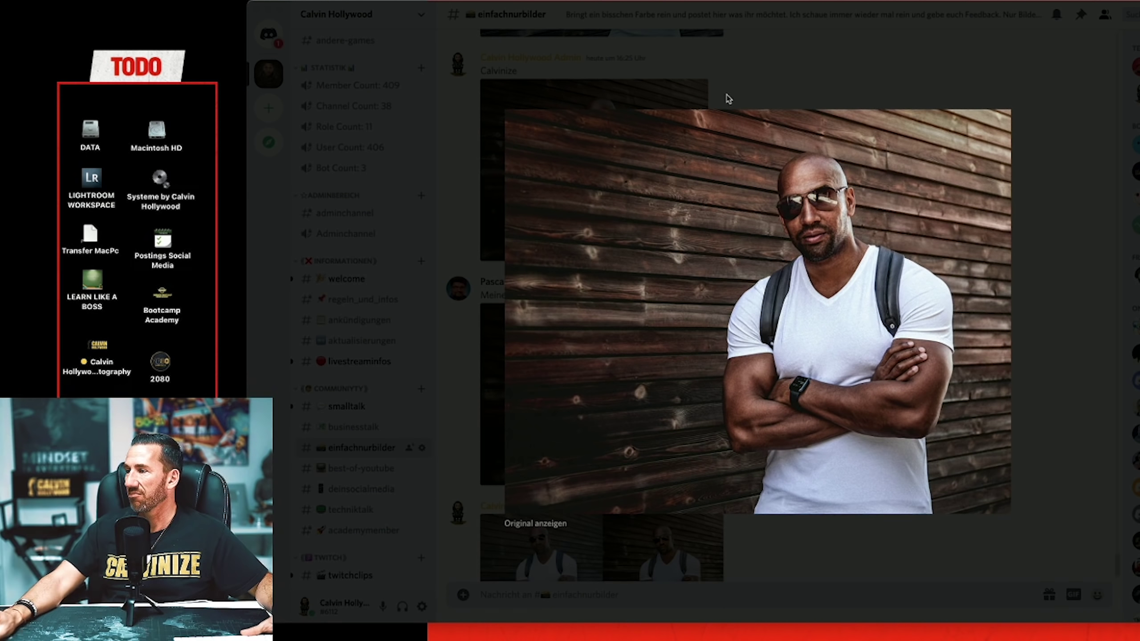
Select the first Calvinize image and open it at original size in Chrome.
{"action": "left_click", "coordinate": [740, 80]}
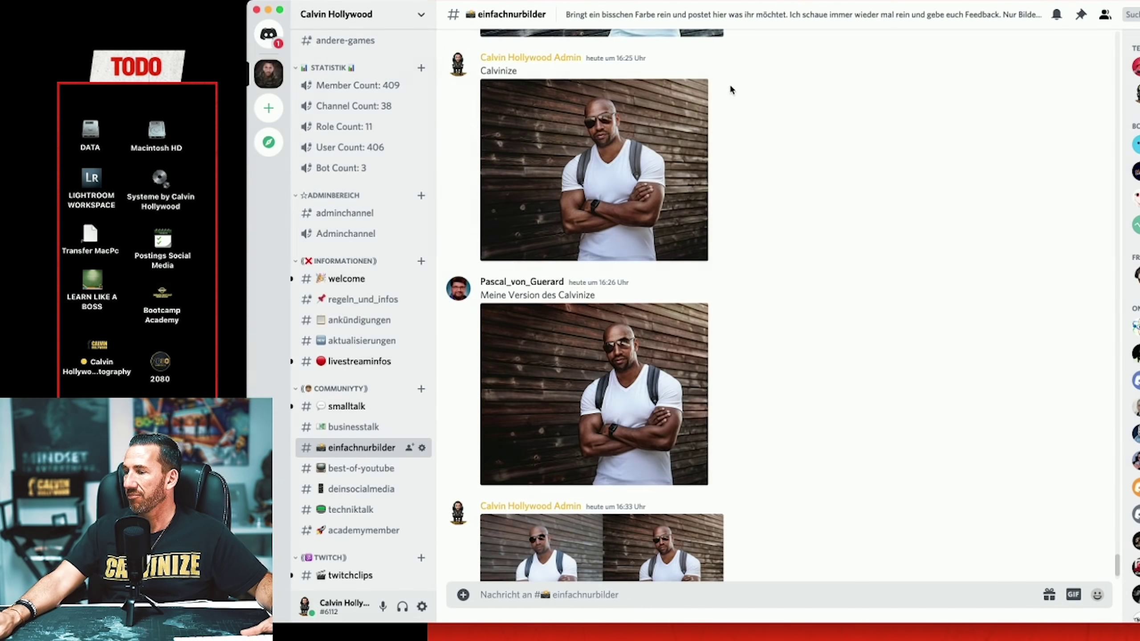
{"action": "left_click", "coordinate": [612, 150]}
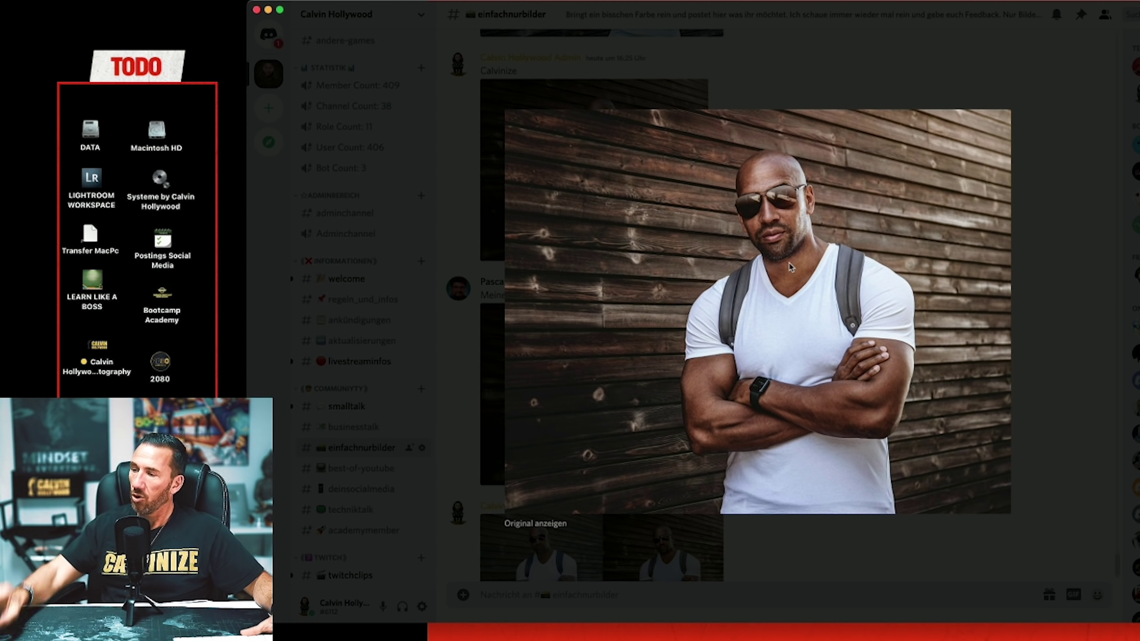
{"action": "left_click", "coordinate": [535, 523]}
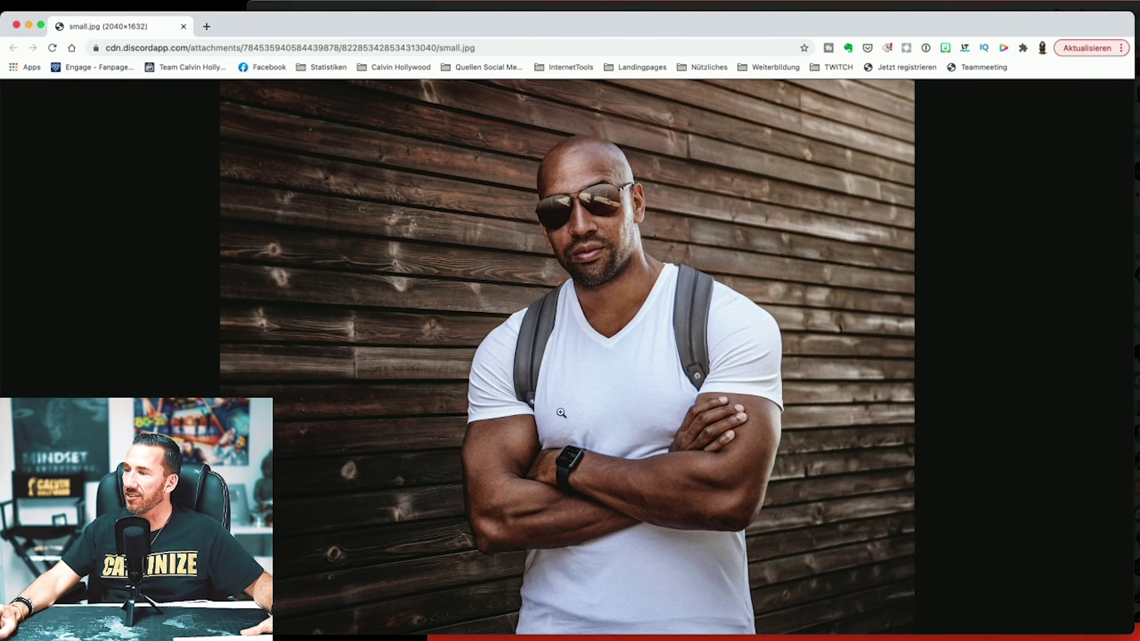
Inspect small.jpg at full resolution, then close the browser window.
{"action": "left_click", "coordinate": [583, 227]}
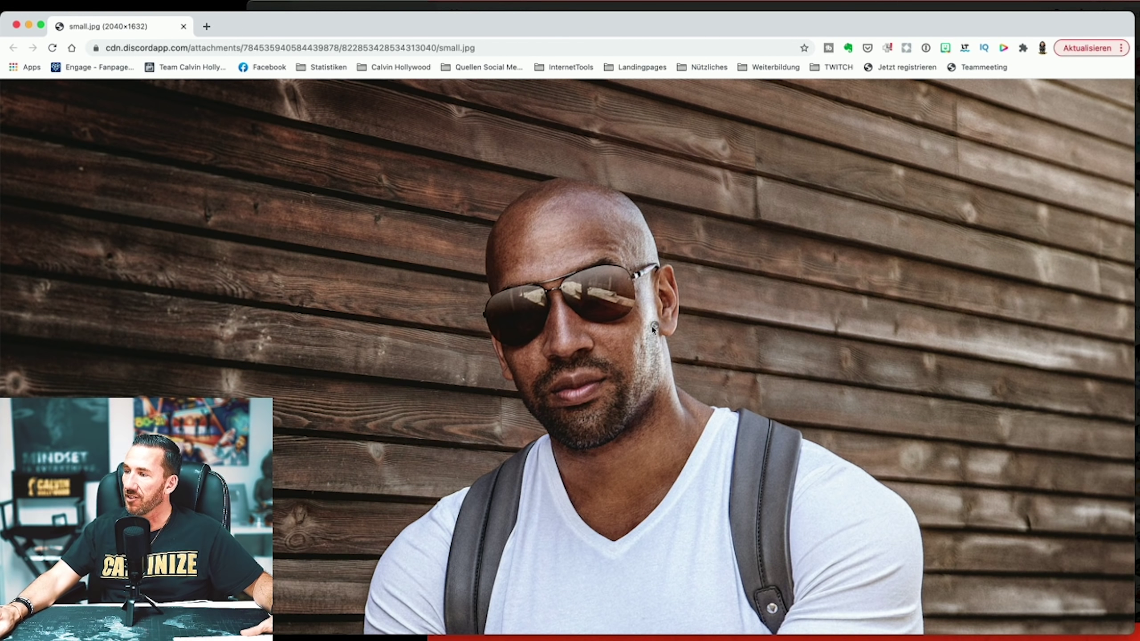
{"action": "scroll", "coordinate": [647, 340], "scroll_direction": "down", "scroll_amount": 5}
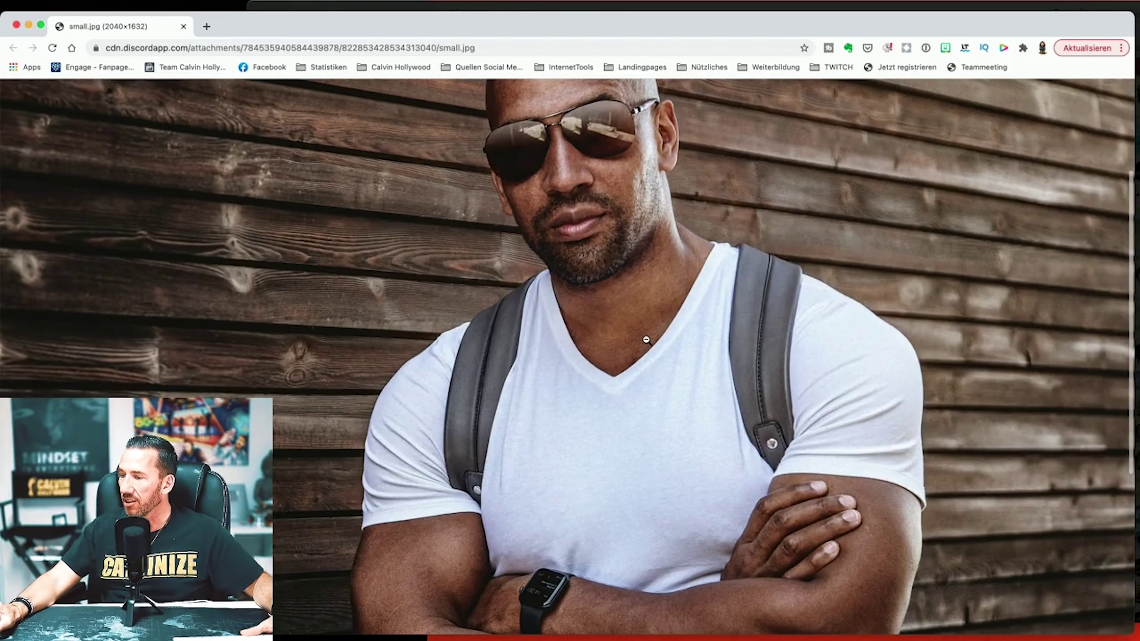
{"action": "scroll", "coordinate": [647, 340], "scroll_direction": "down", "scroll_amount": 8}
{"action": "scroll", "coordinate": [646, 339], "scroll_direction": "up", "scroll_amount": 10}
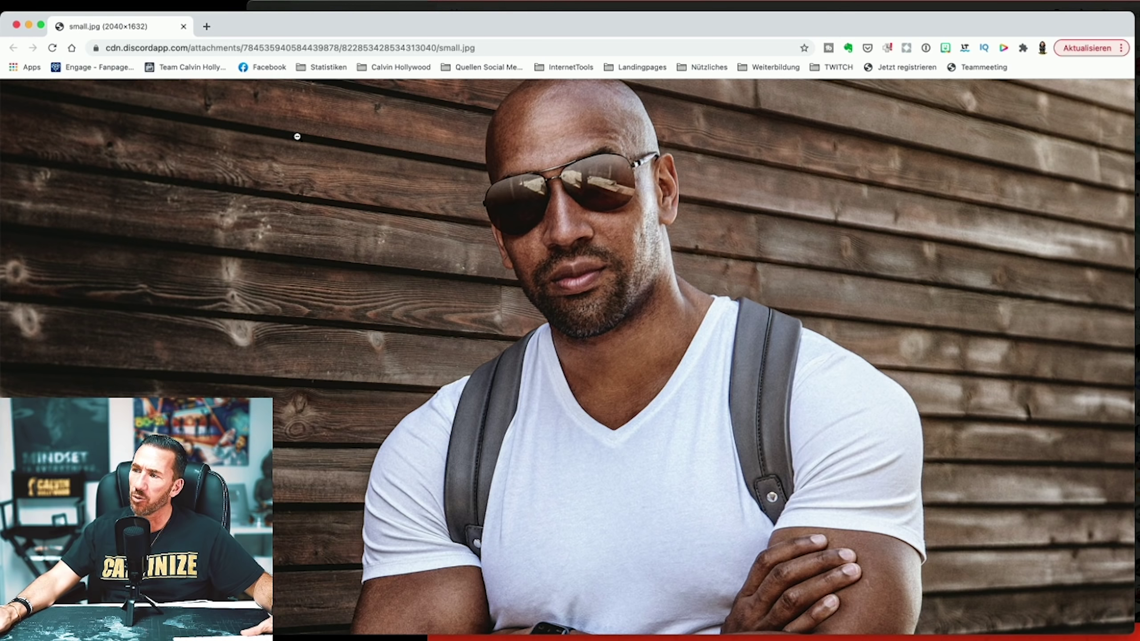
{"action": "left_click", "coordinate": [17, 25]}
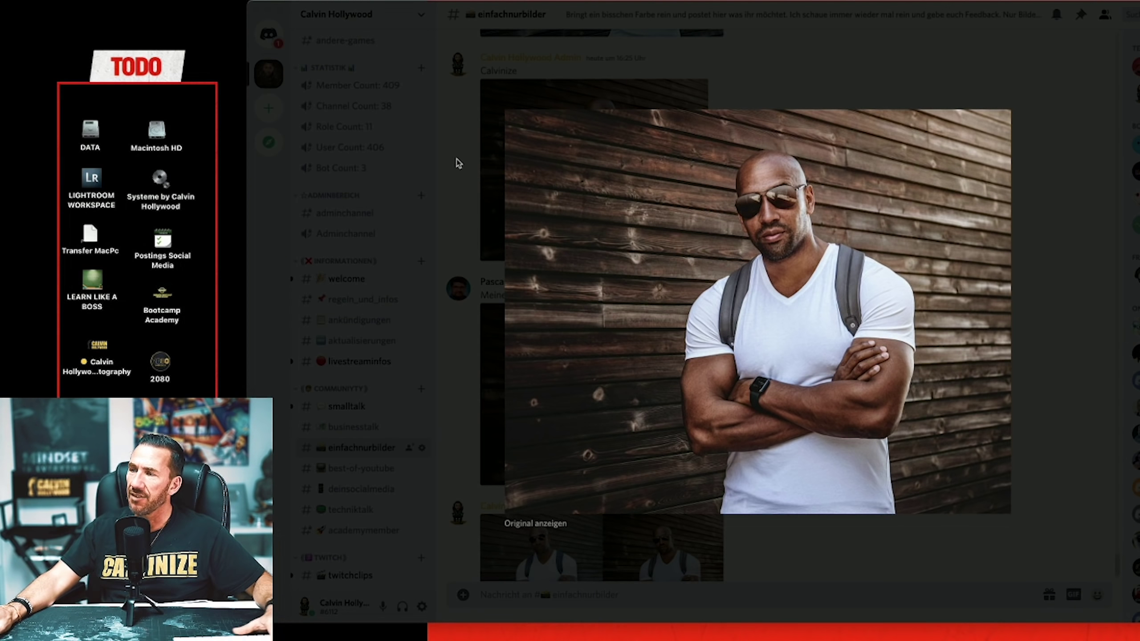
Dismiss Discord's enlarged image, close the small.jpg Preview window, and return to Discord.
{"action": "left_click", "coordinate": [565, 71]}
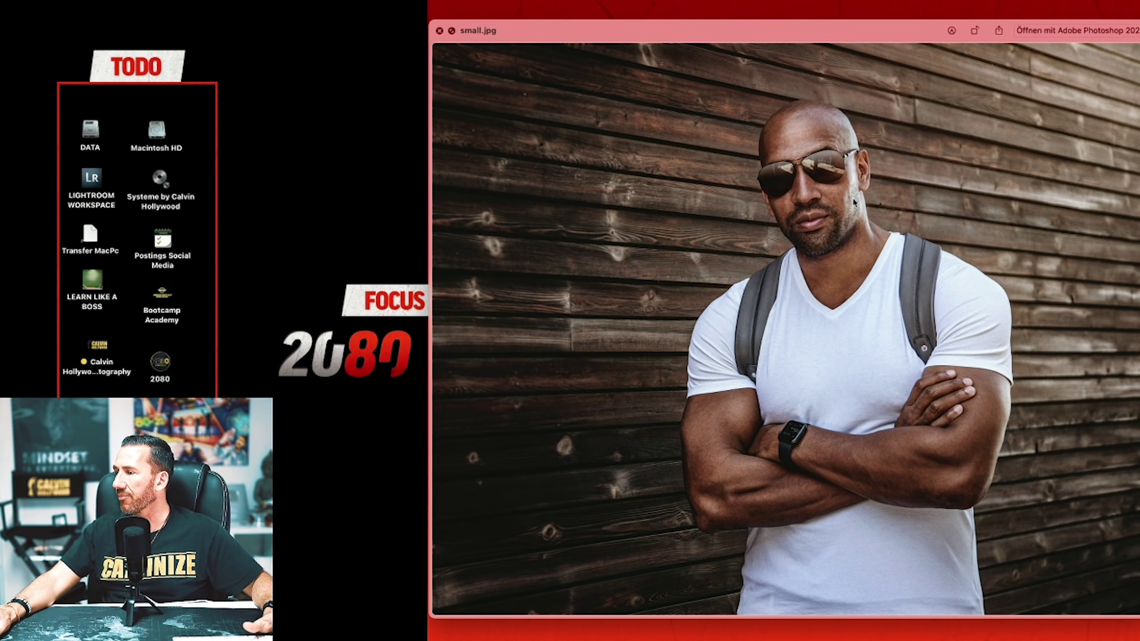
{"action": "key", "text": "super+w"}
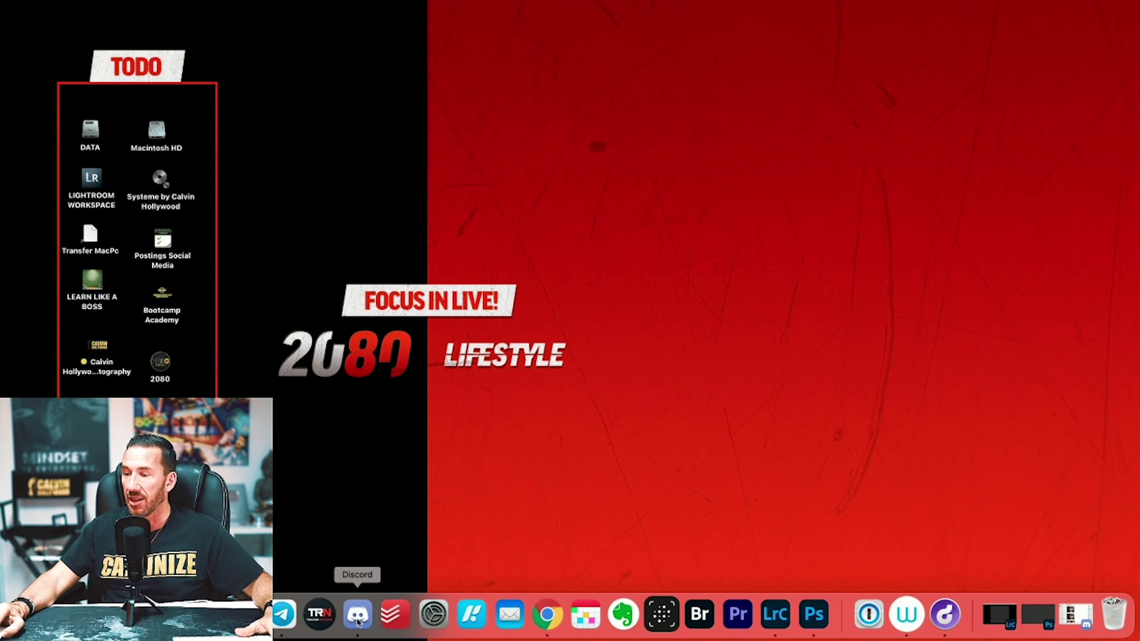
{"action": "left_click", "coordinate": [358, 622]}
{"action": "scroll", "coordinate": [727, 359], "scroll_direction": "down", "scroll_amount": 2}
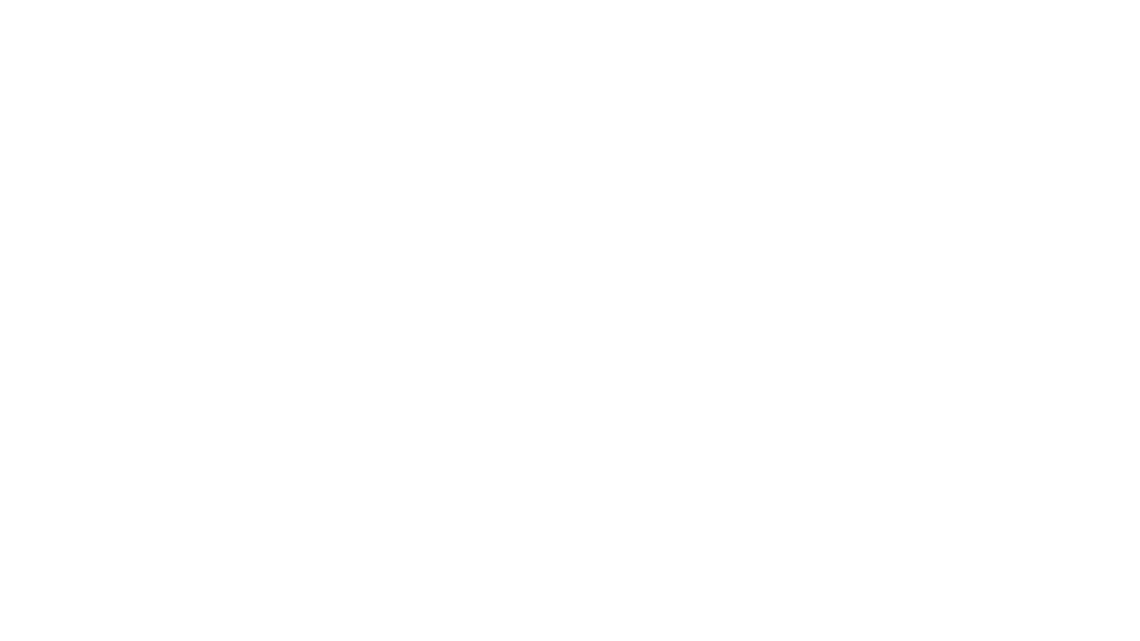